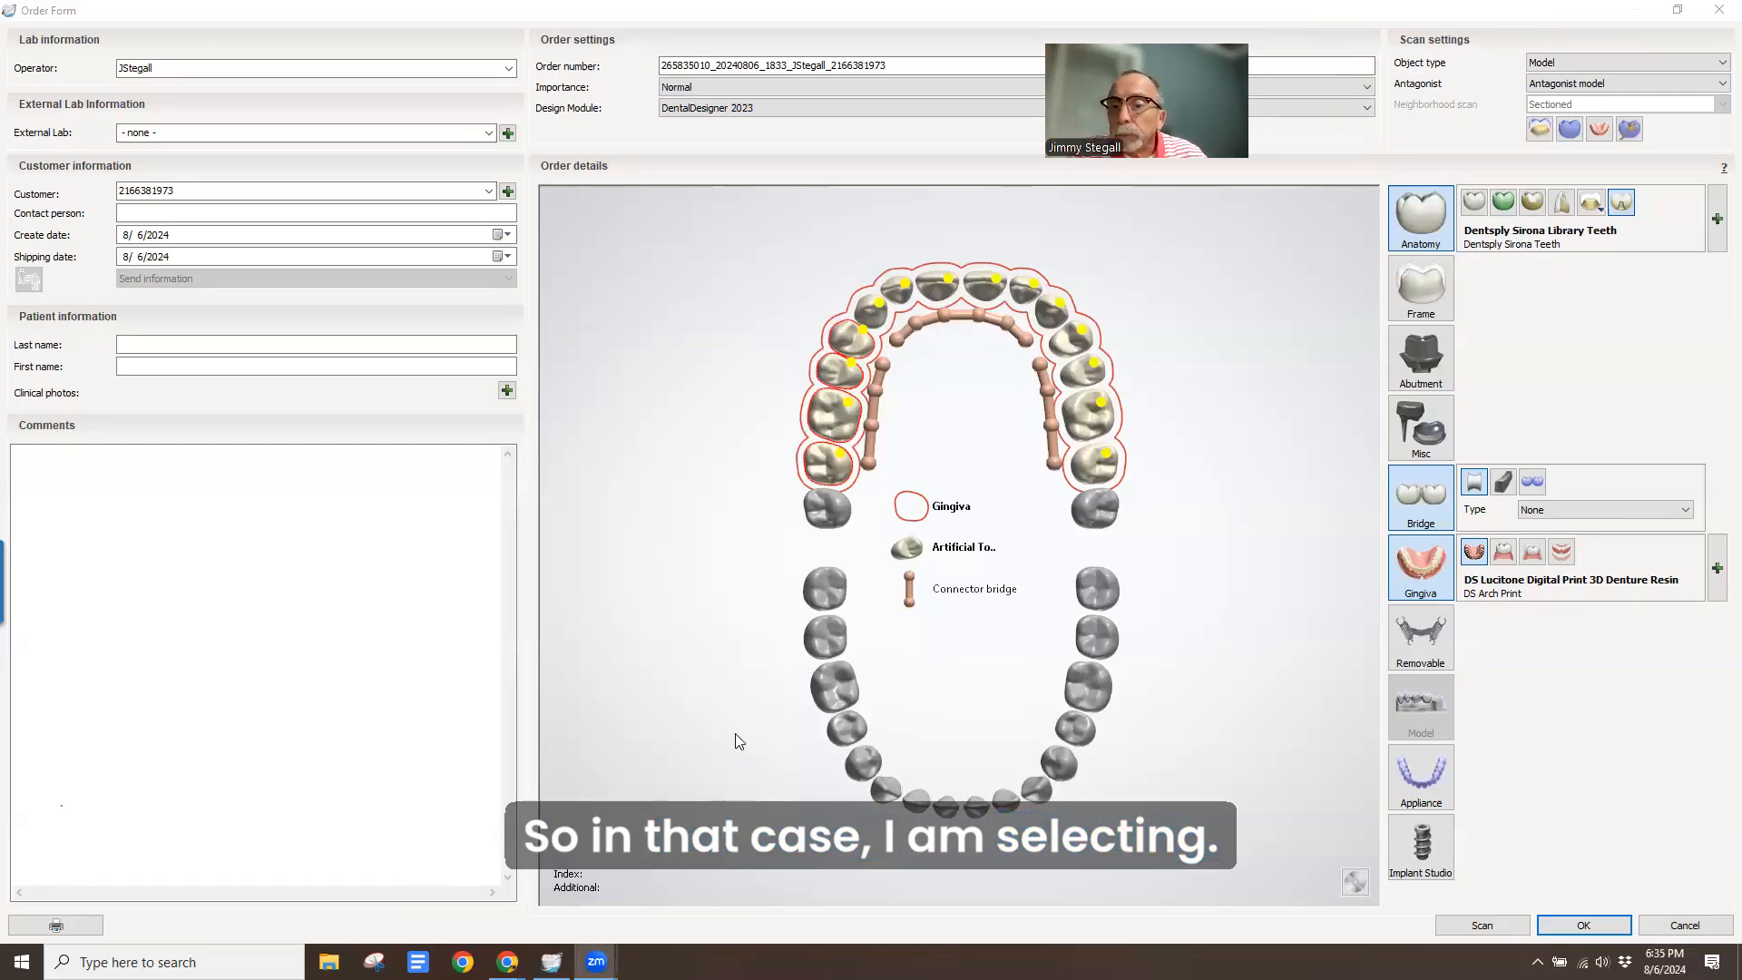
# Set the scan object type to Digital impression with an Antagonist, and save the order
pyautogui.click(1560, 63)
pyautogui.click(1563, 78)
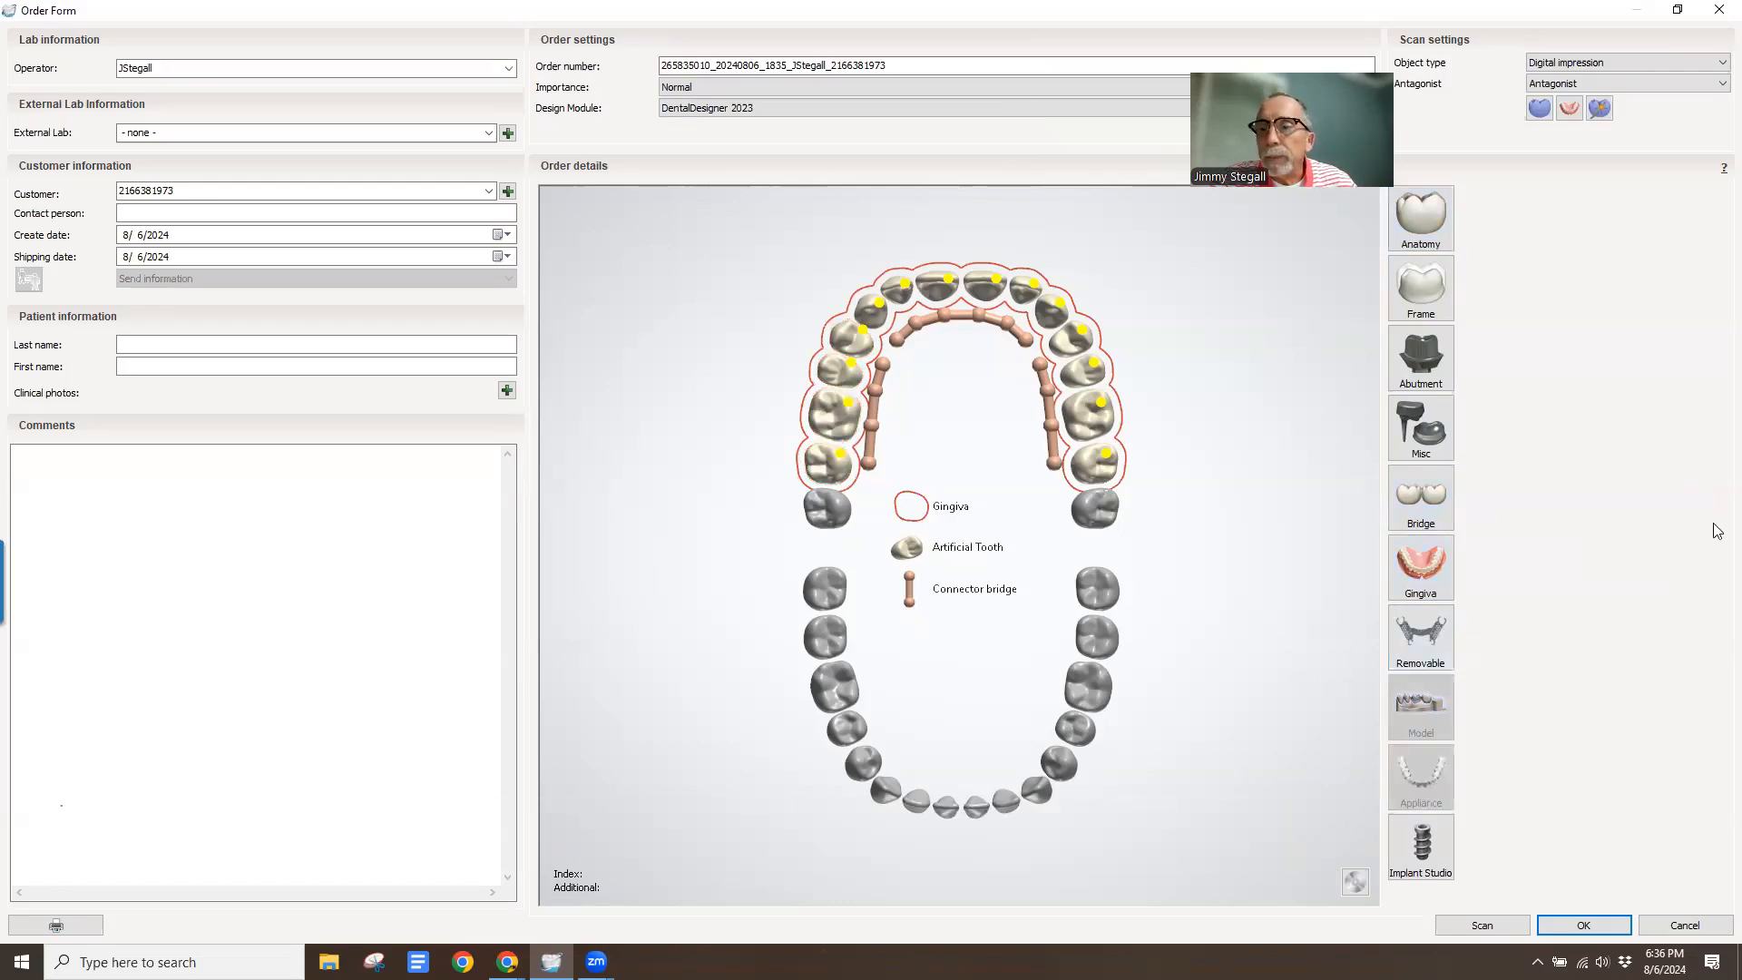
pyautogui.click(1564, 926)
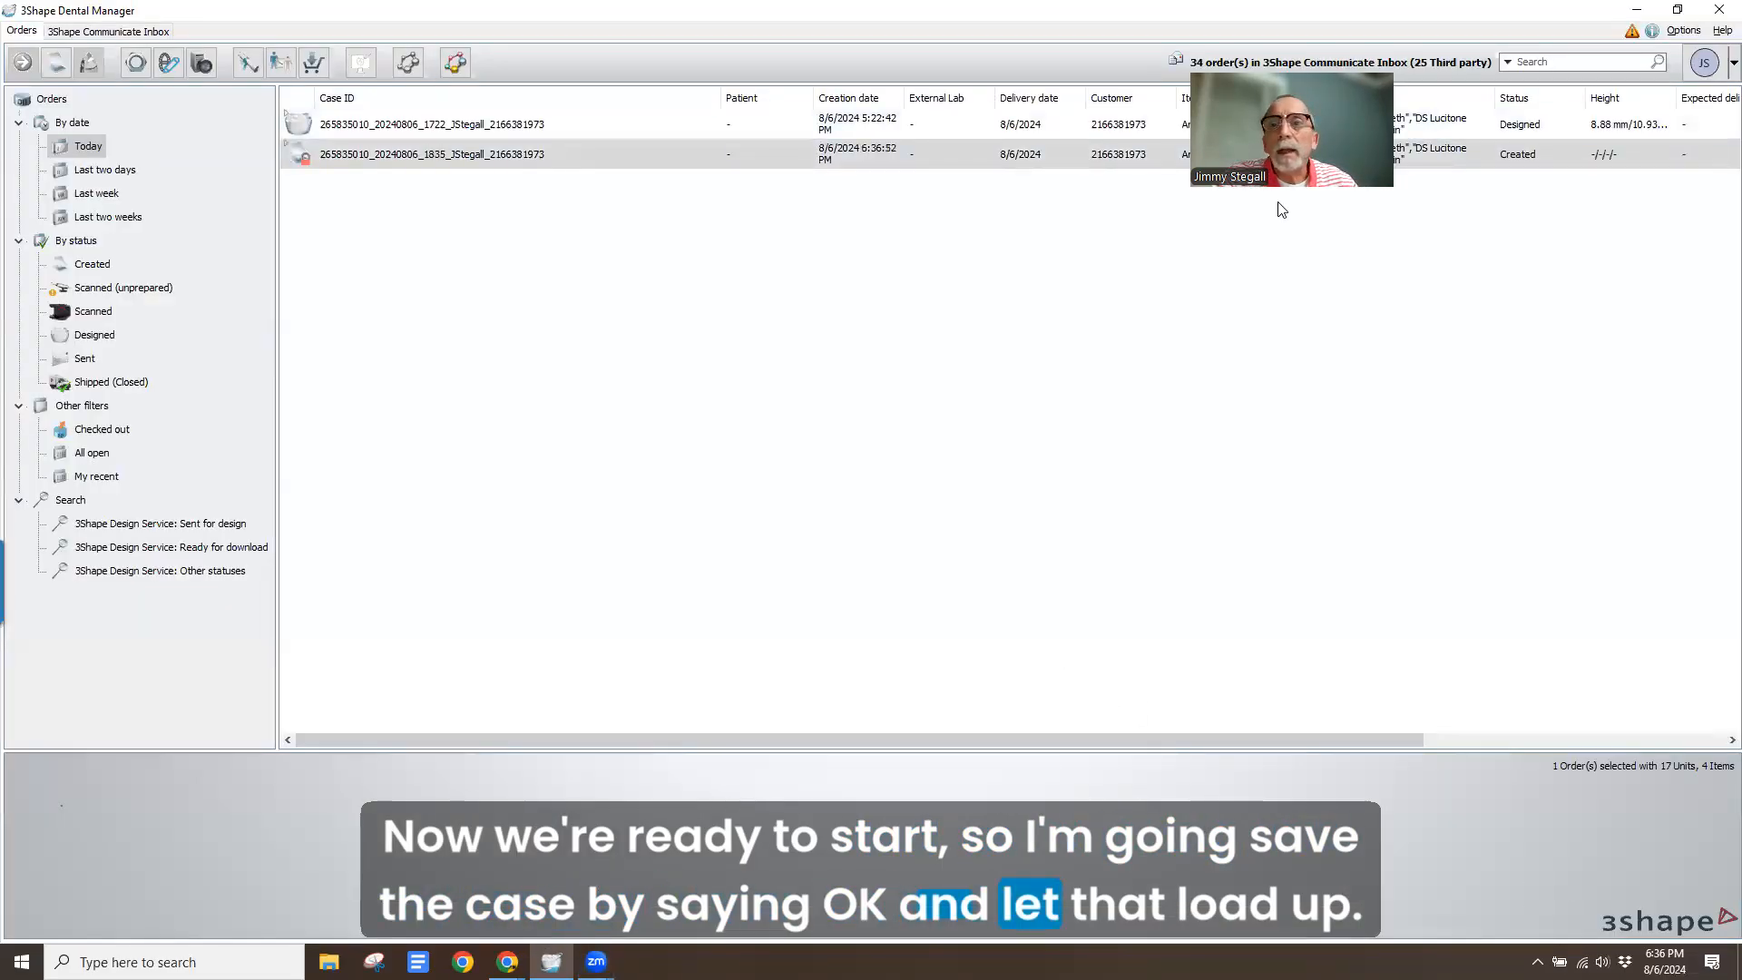
# Start a scan import for the newly created order and load Raw Preparation scan as the upper jaw preparation scan
pyautogui.click(319, 160)
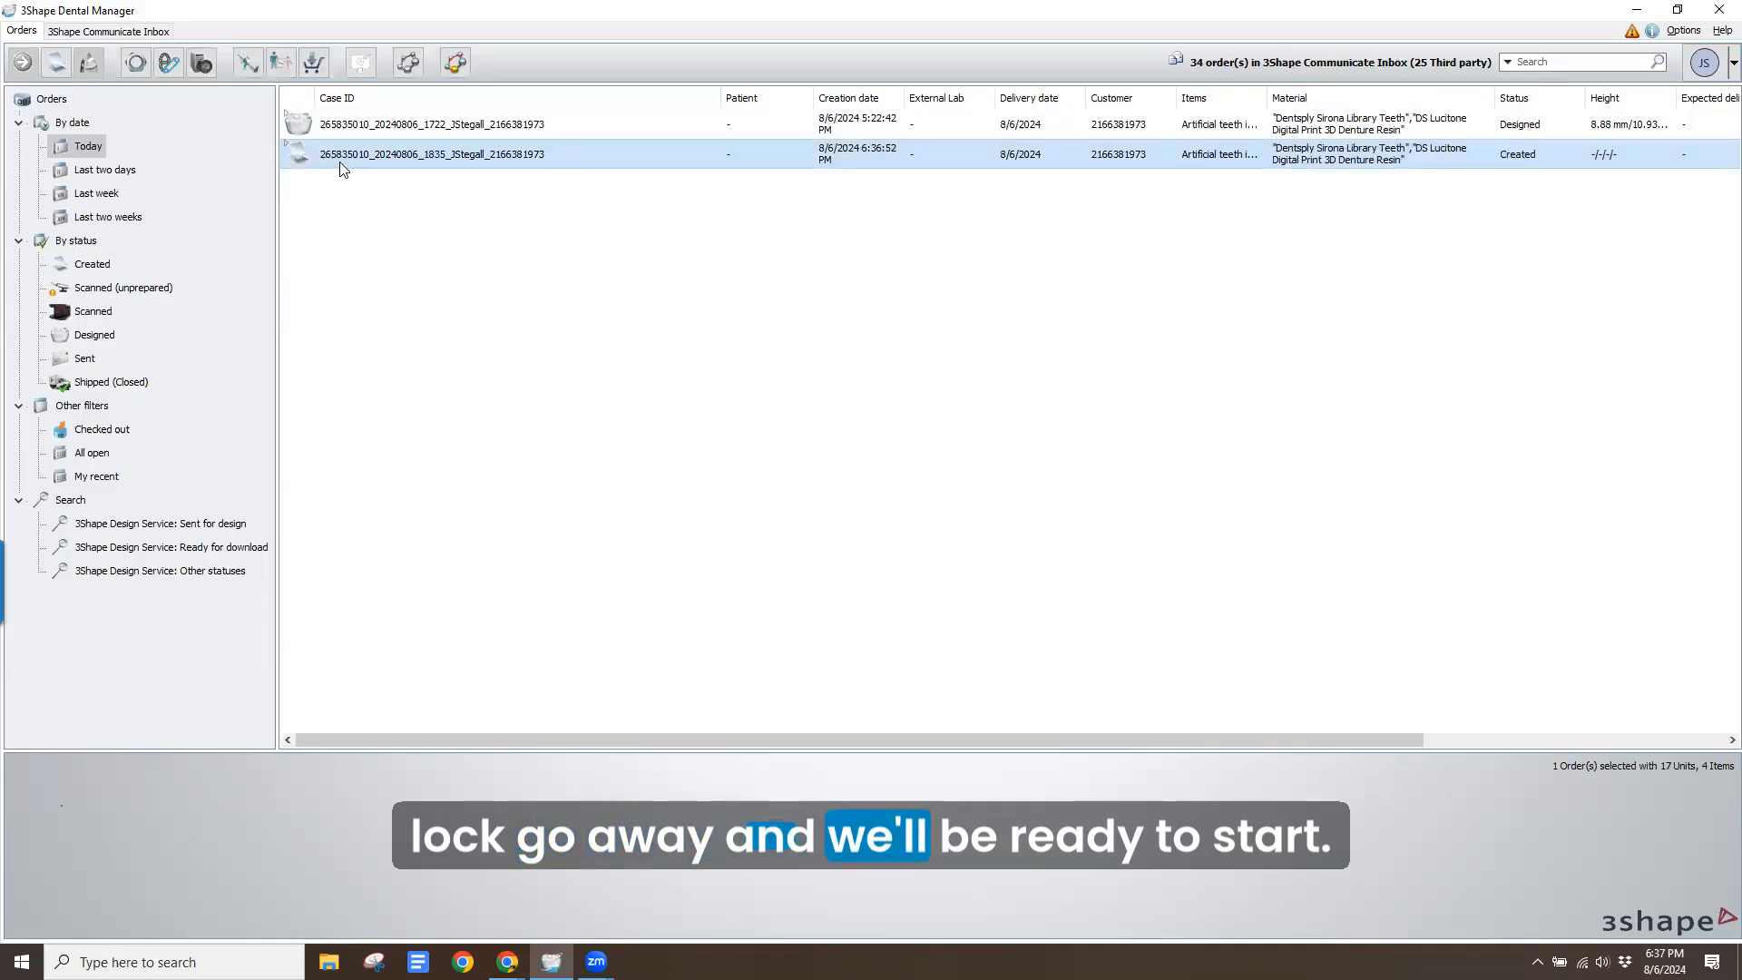
pyautogui.rightClick(345, 159)
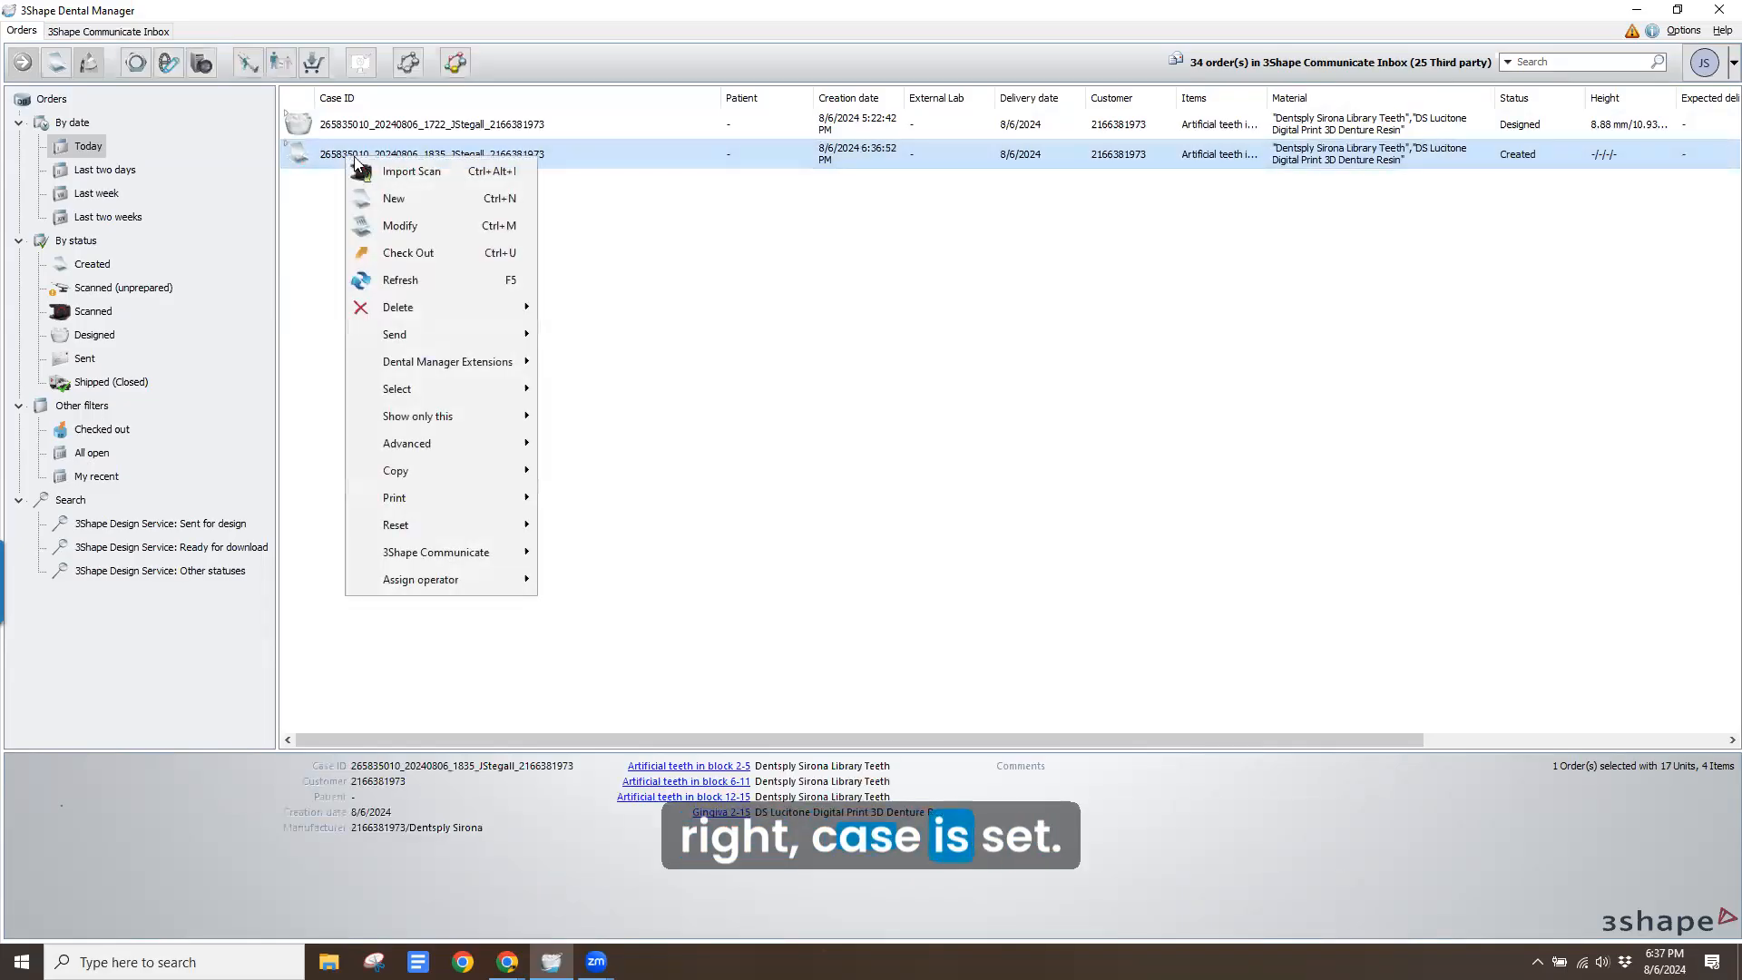
pyautogui.click(410, 171)
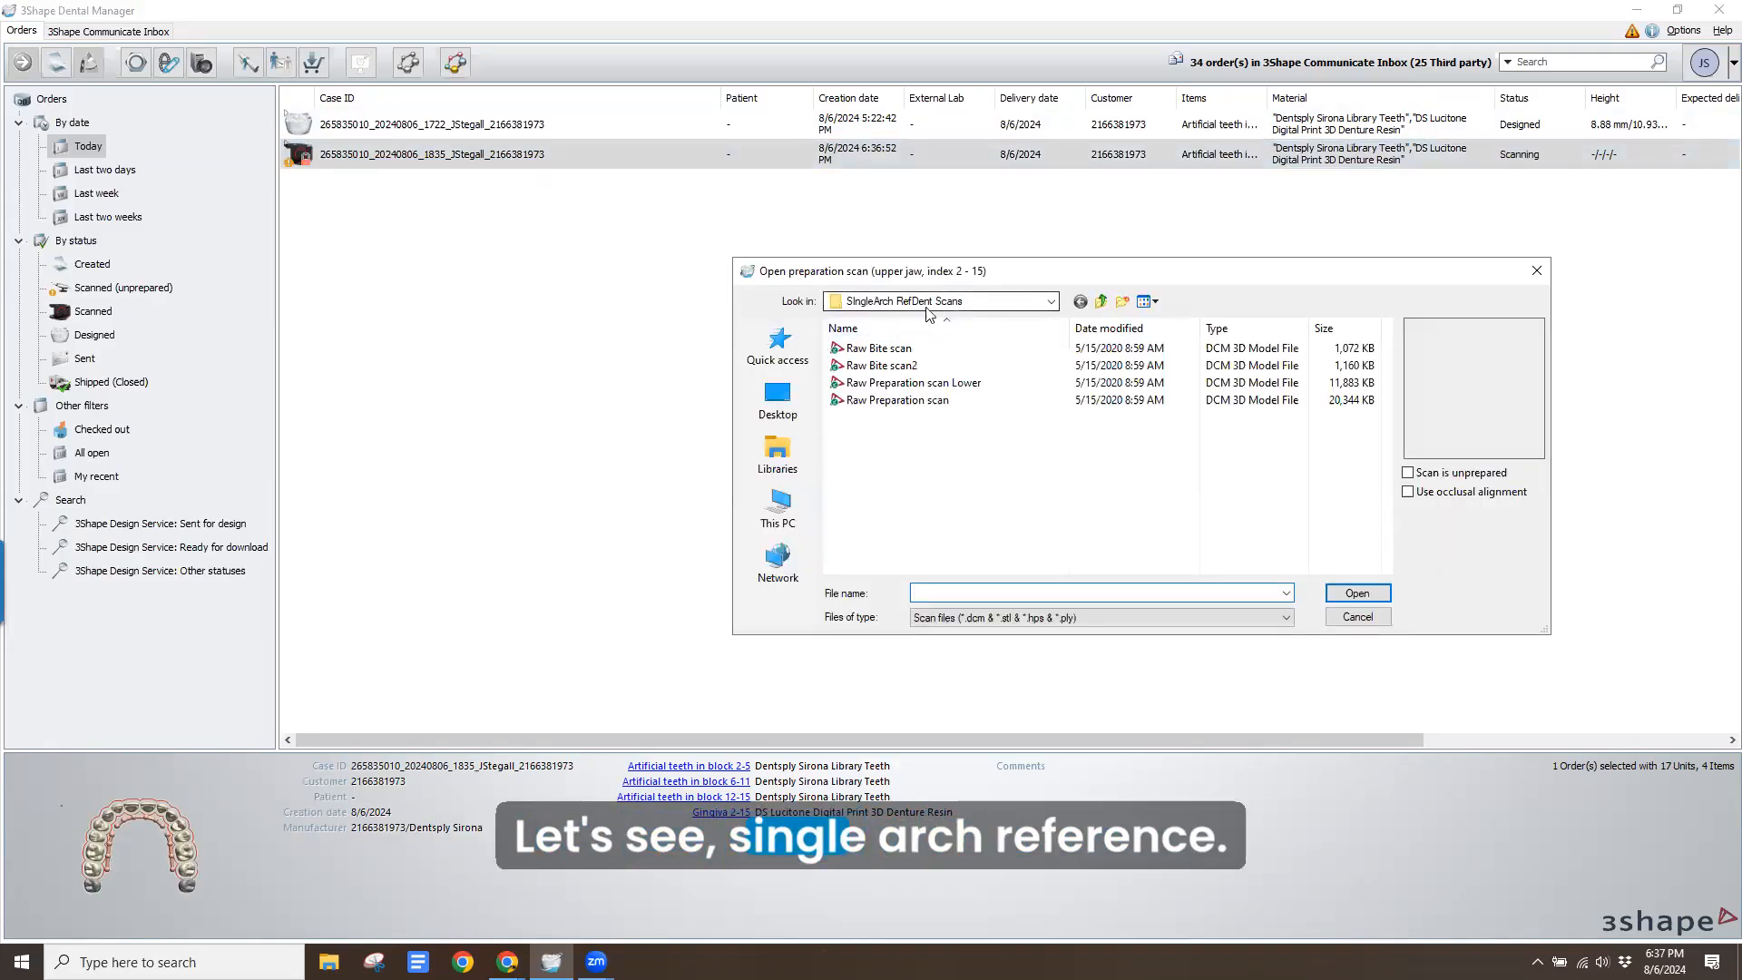
pyautogui.moveTo(1082, 279); pyautogui.dragTo(790, 226)
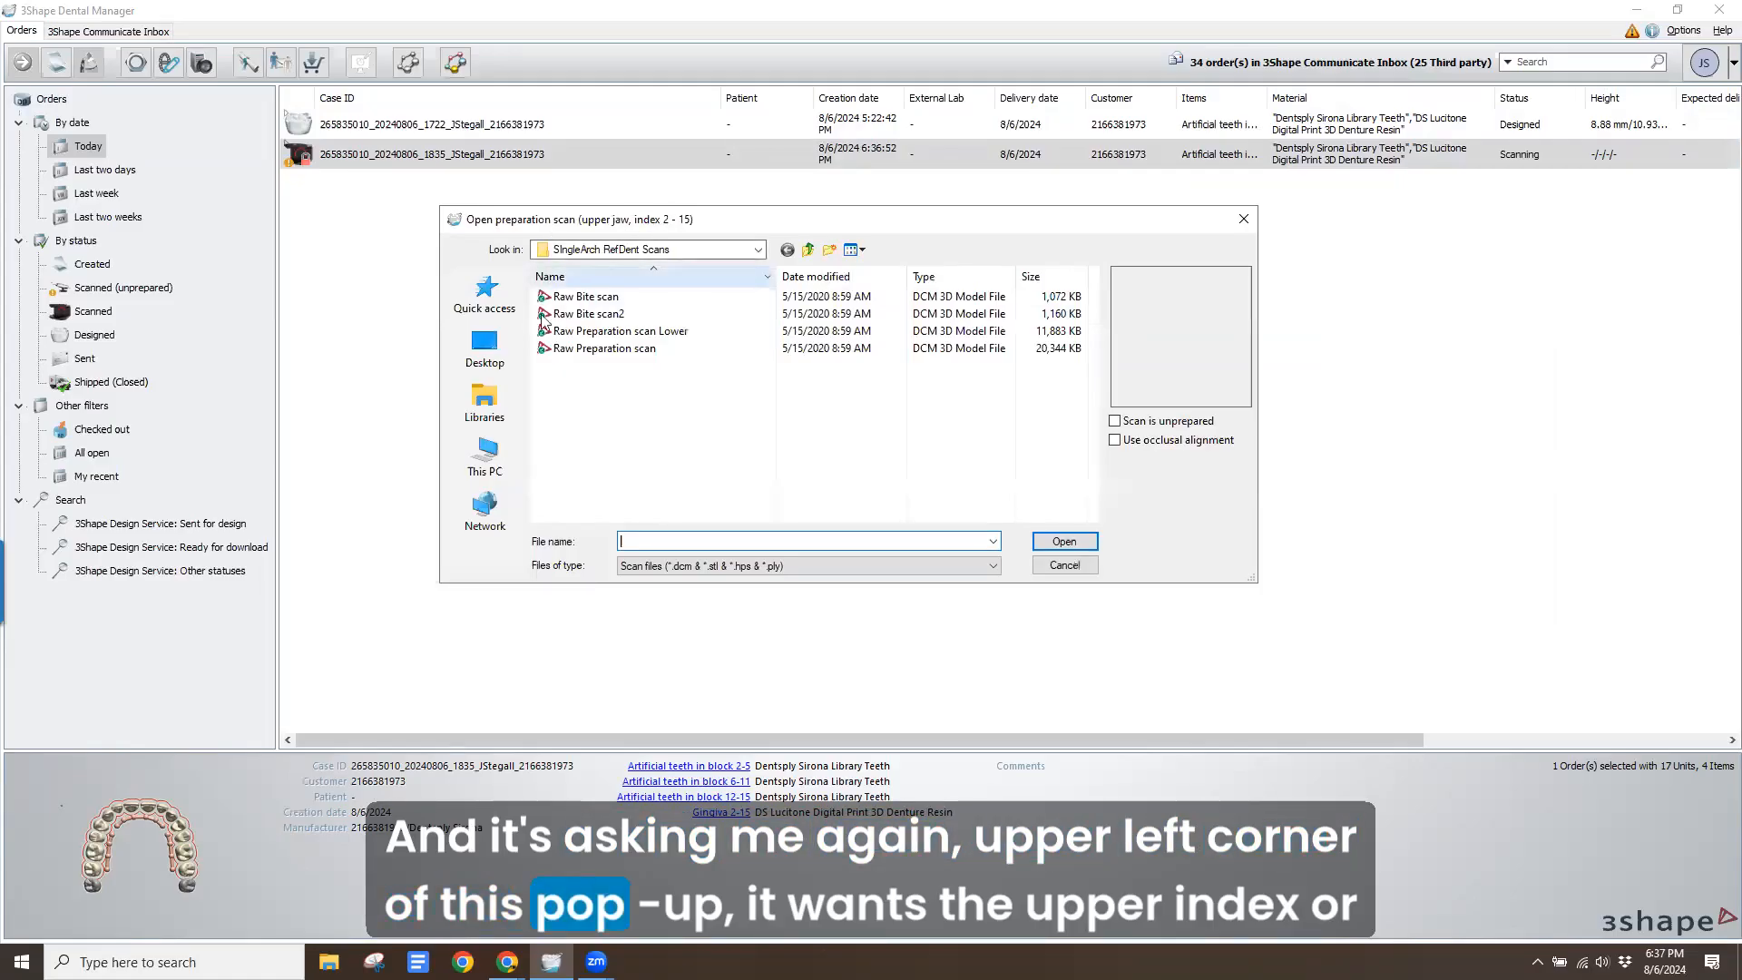
pyautogui.click(597, 349)
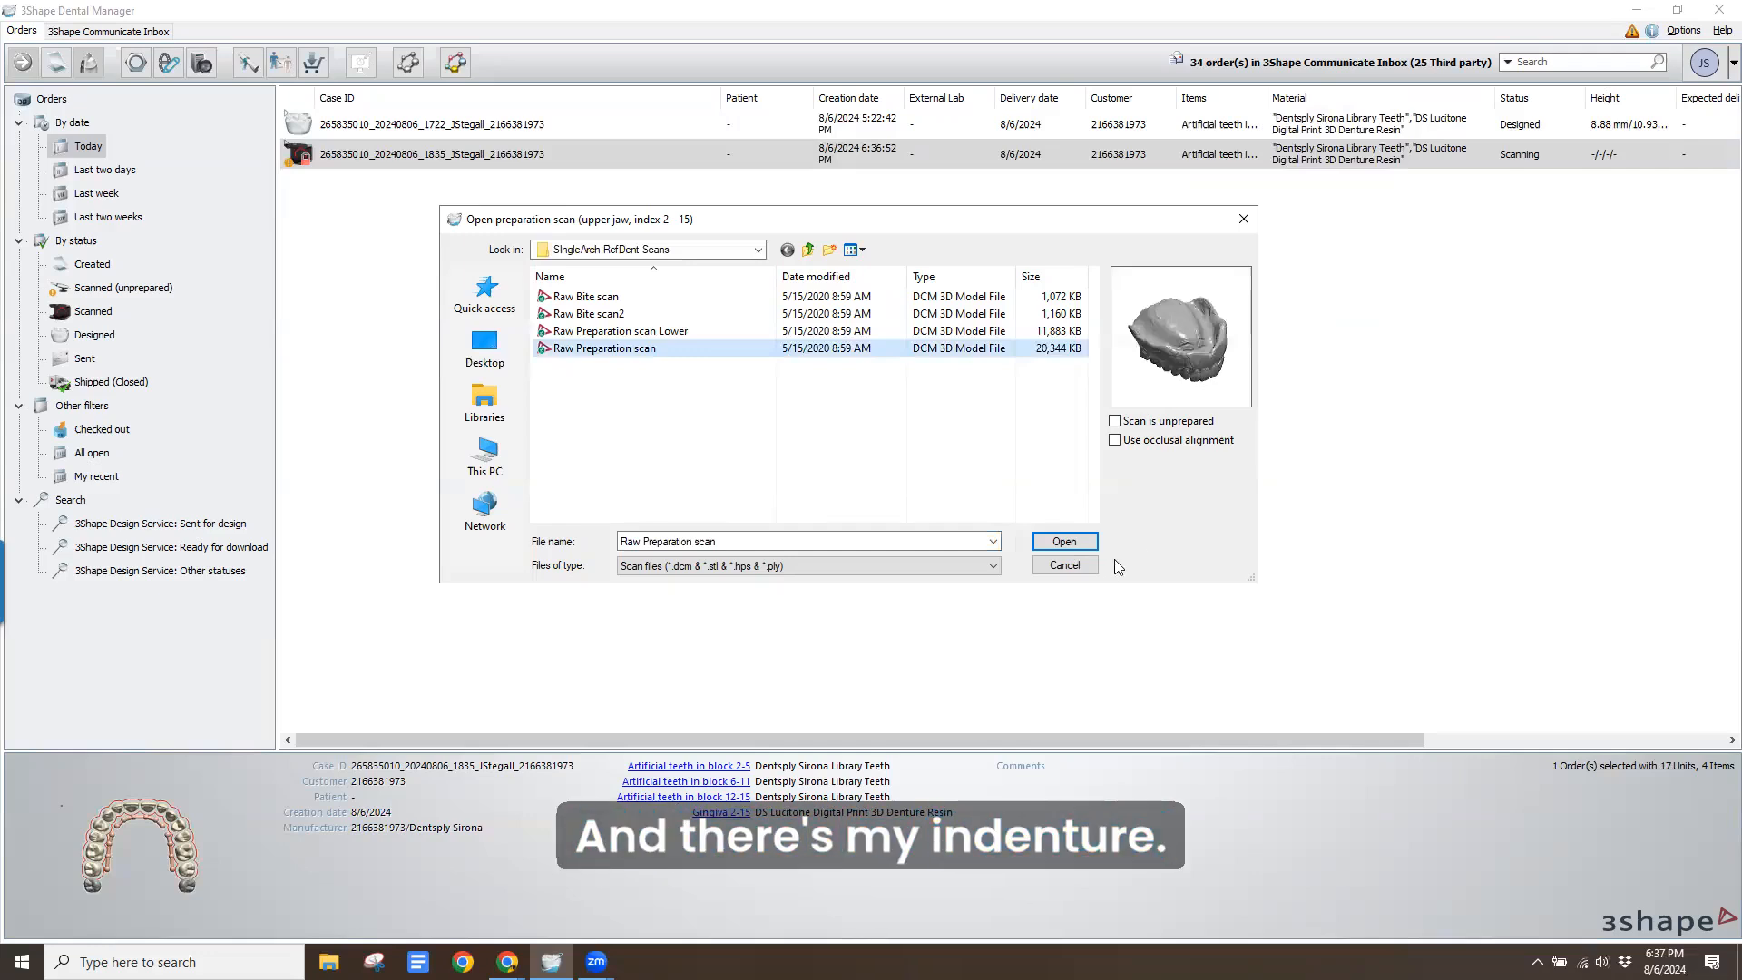
pyautogui.click(1066, 542)
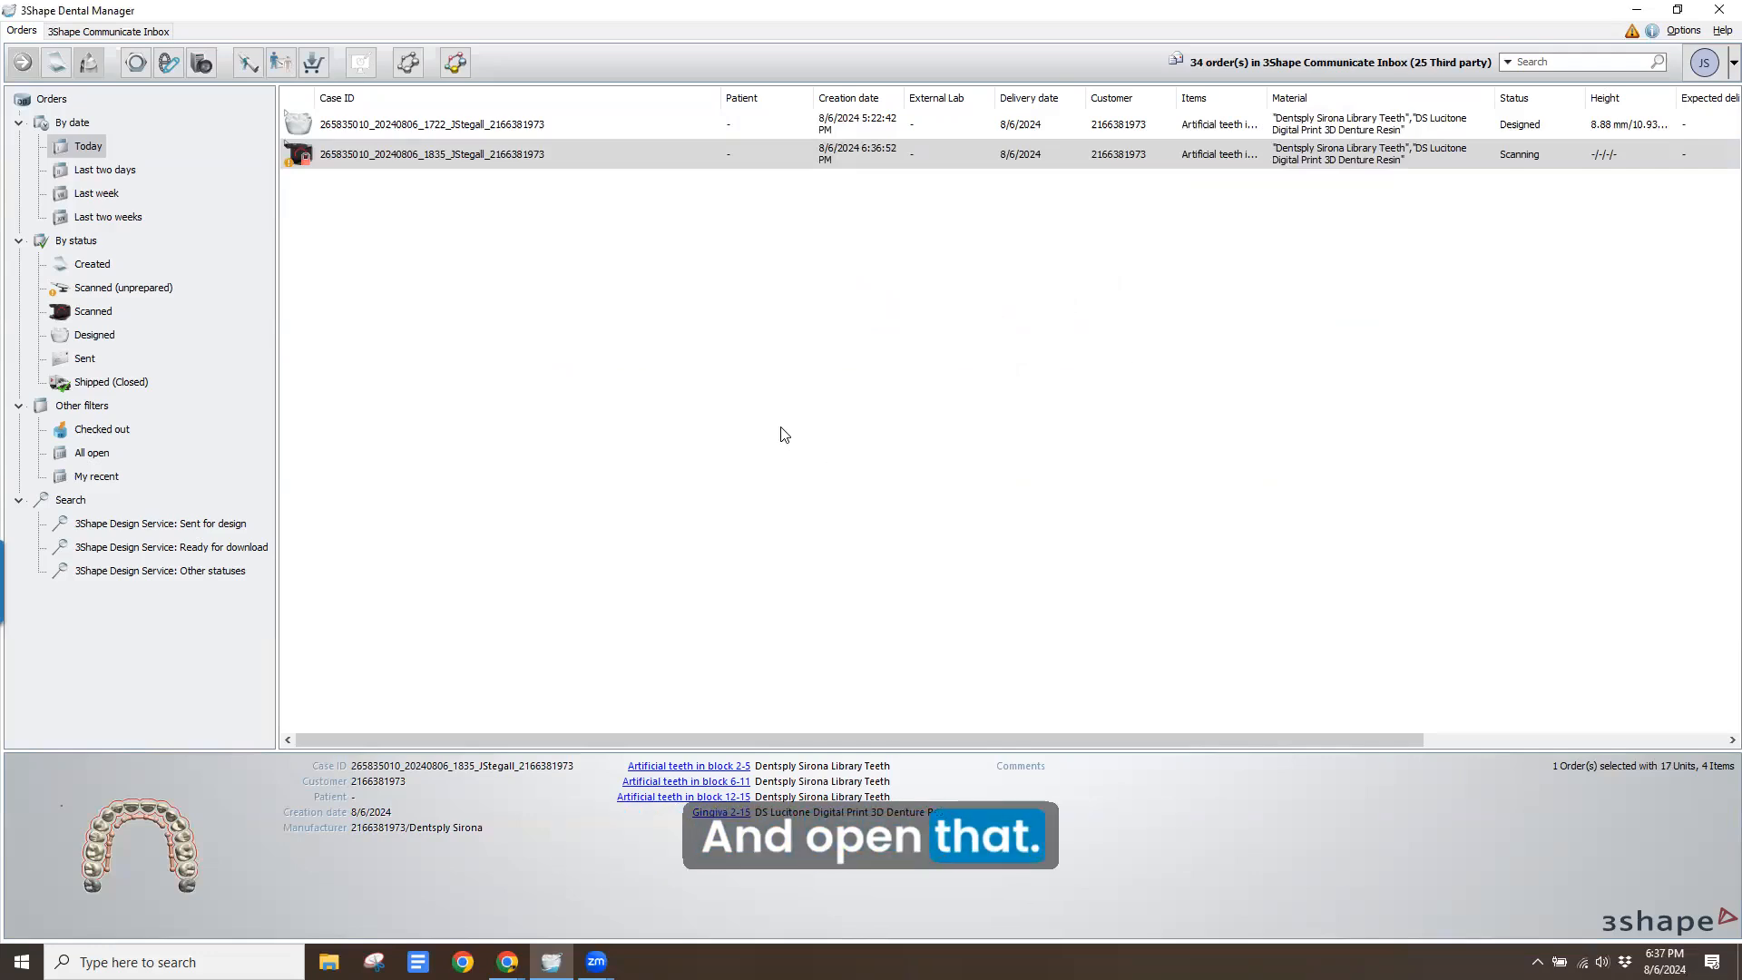
# Load Raw Preparation scan Lower as the antagonist scan and Raw Bite scan as the wax rim scan
pyautogui.click(606, 334)
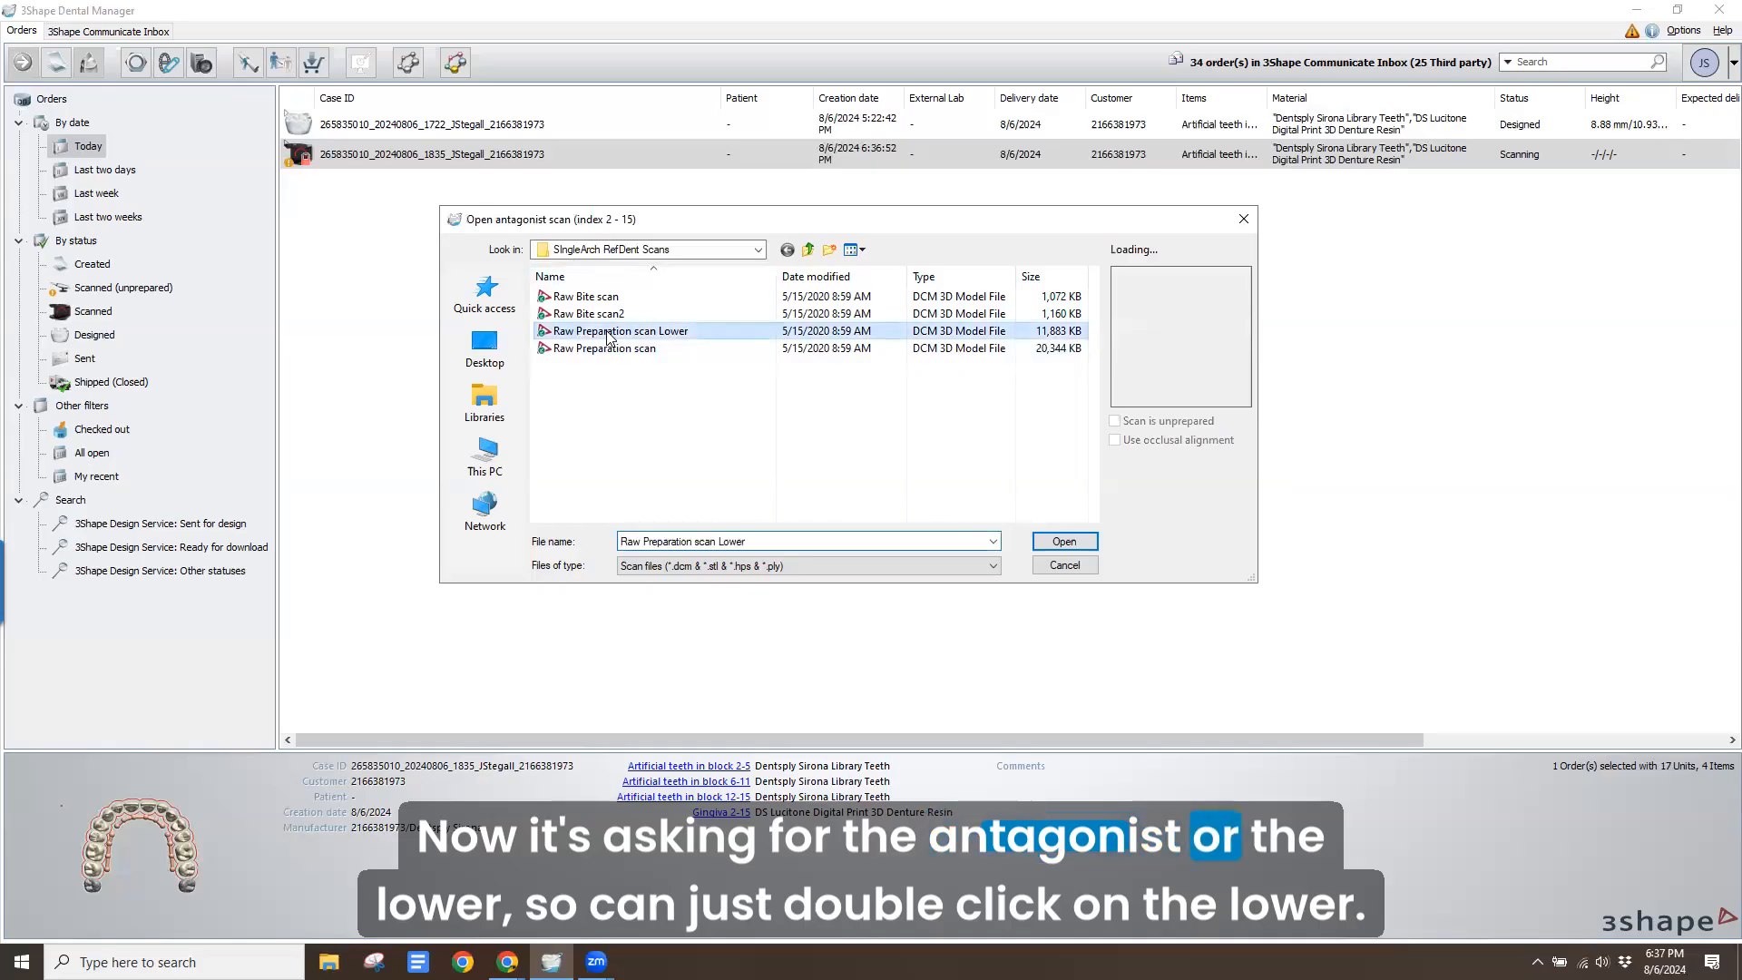
pyautogui.doubleClick(606, 335)
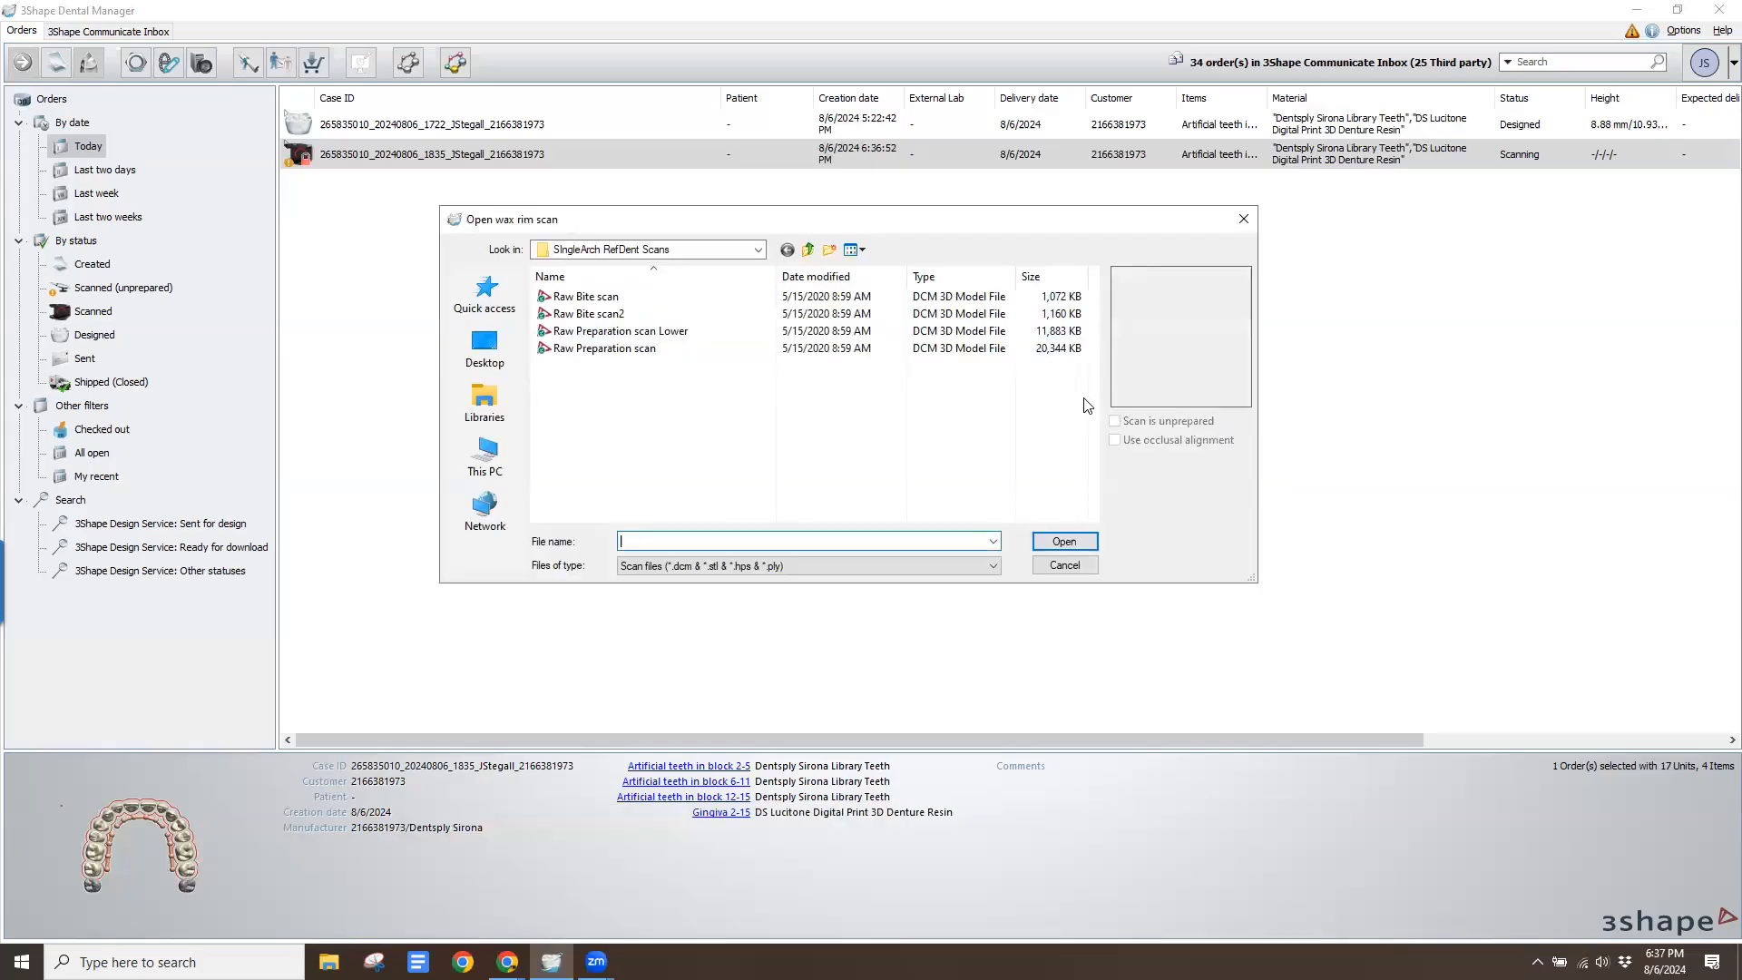
pyautogui.click(599, 297)
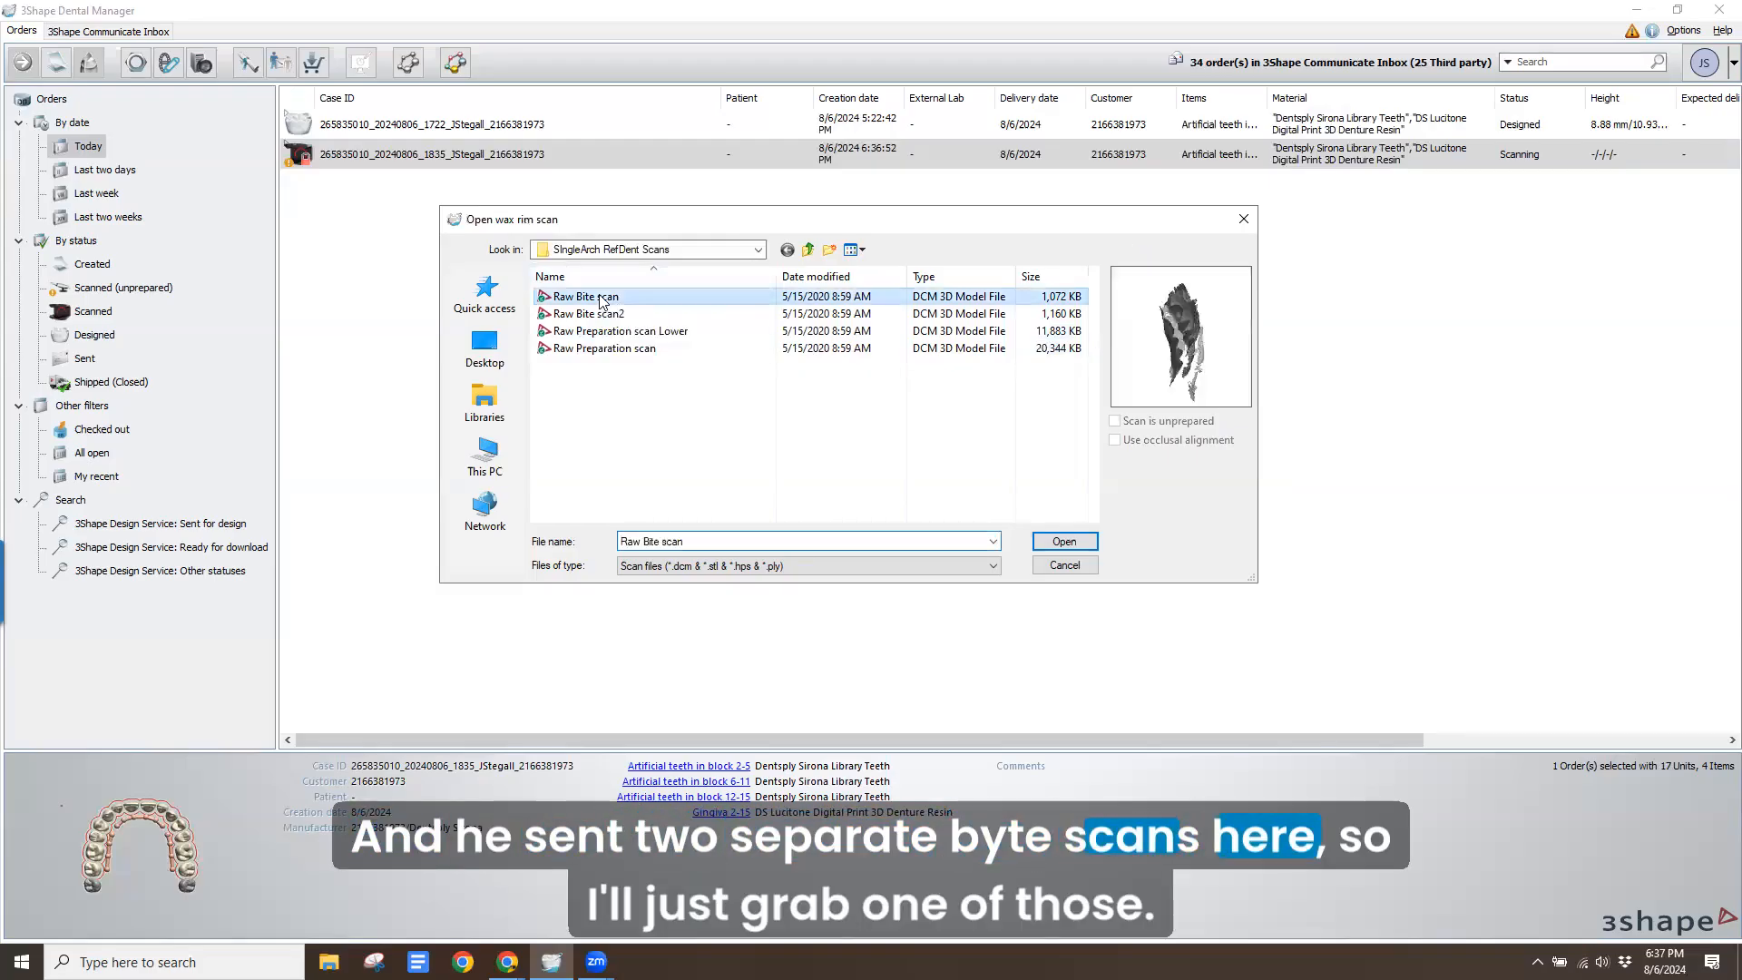
pyautogui.click(1053, 541)
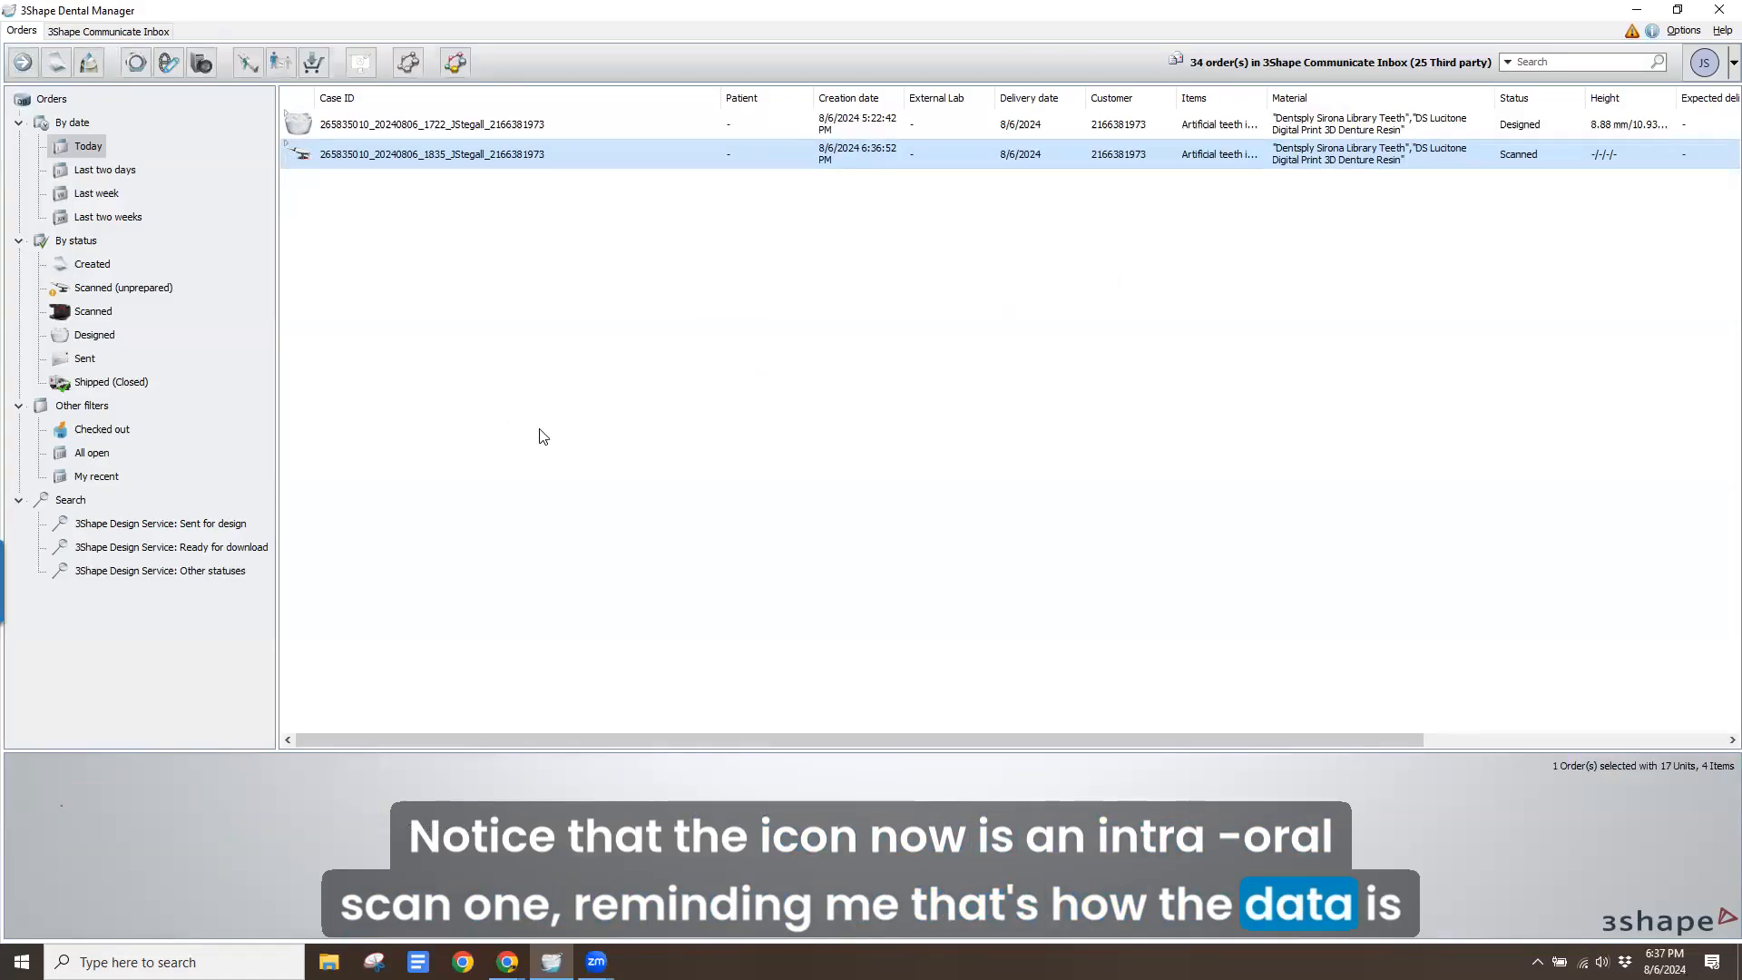
# Open the scanned order for design and inspect the marked artifacts on the upper jaw scan
pyautogui.rightClick(465, 156)
pyautogui.click(503, 172)
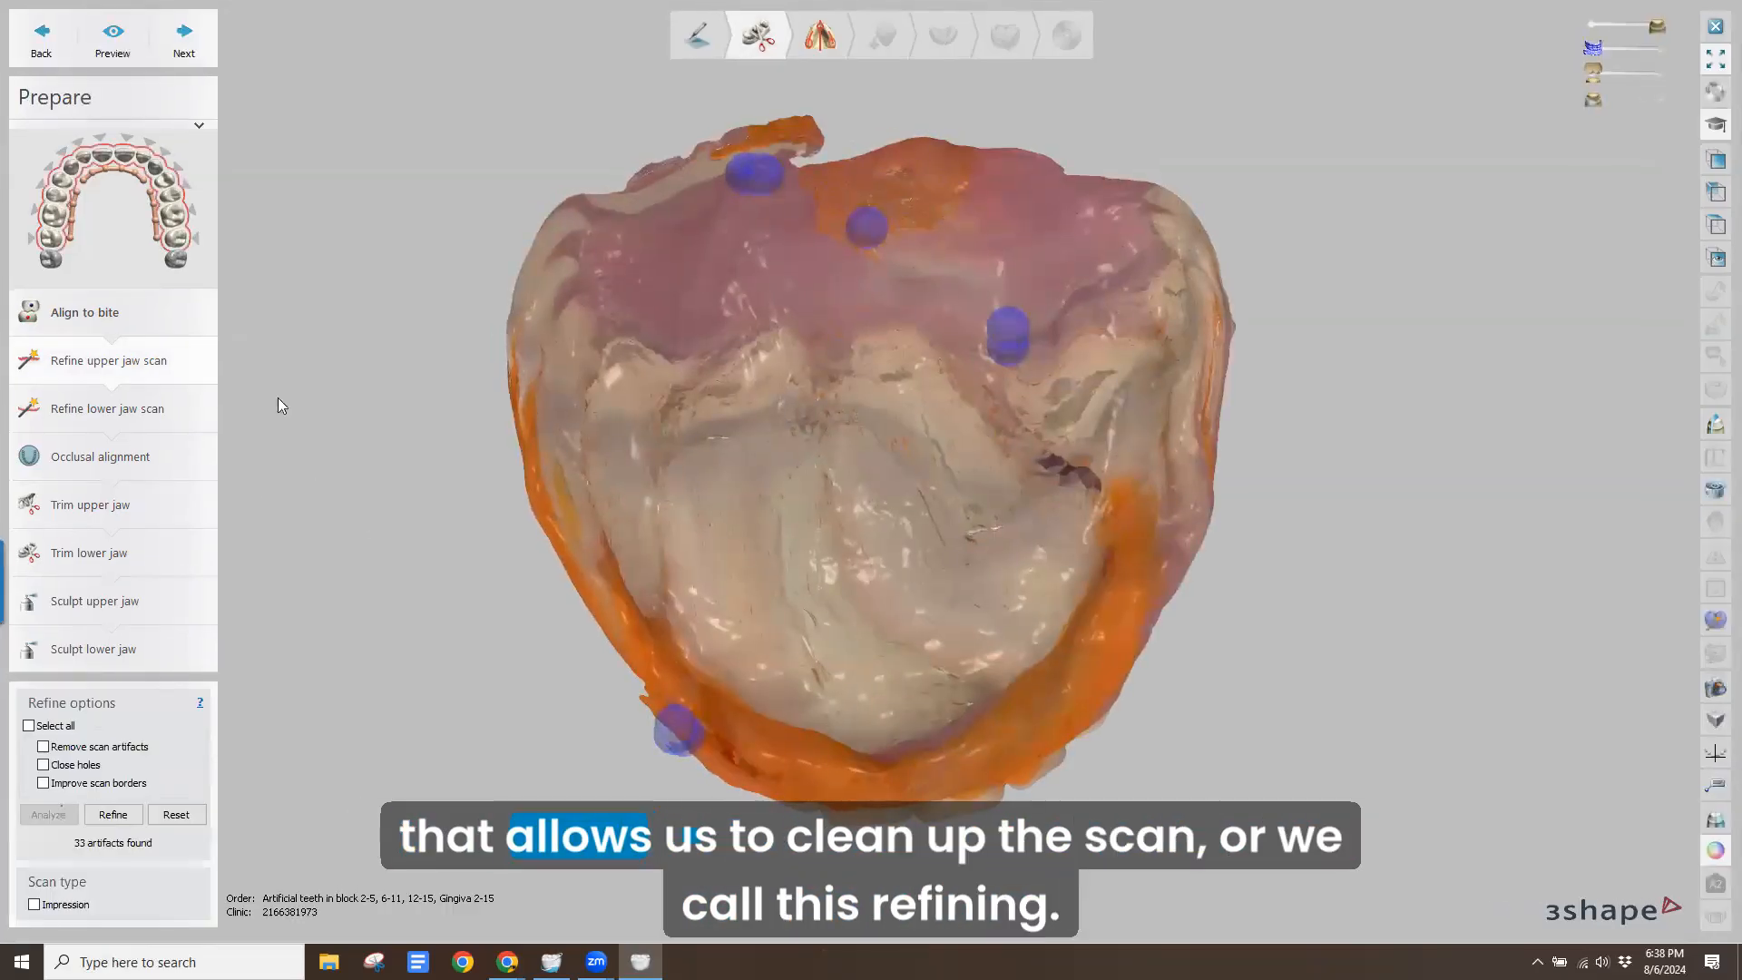
pyautogui.moveTo(714, 424); pyautogui.dragTo(699, 359, button='right')
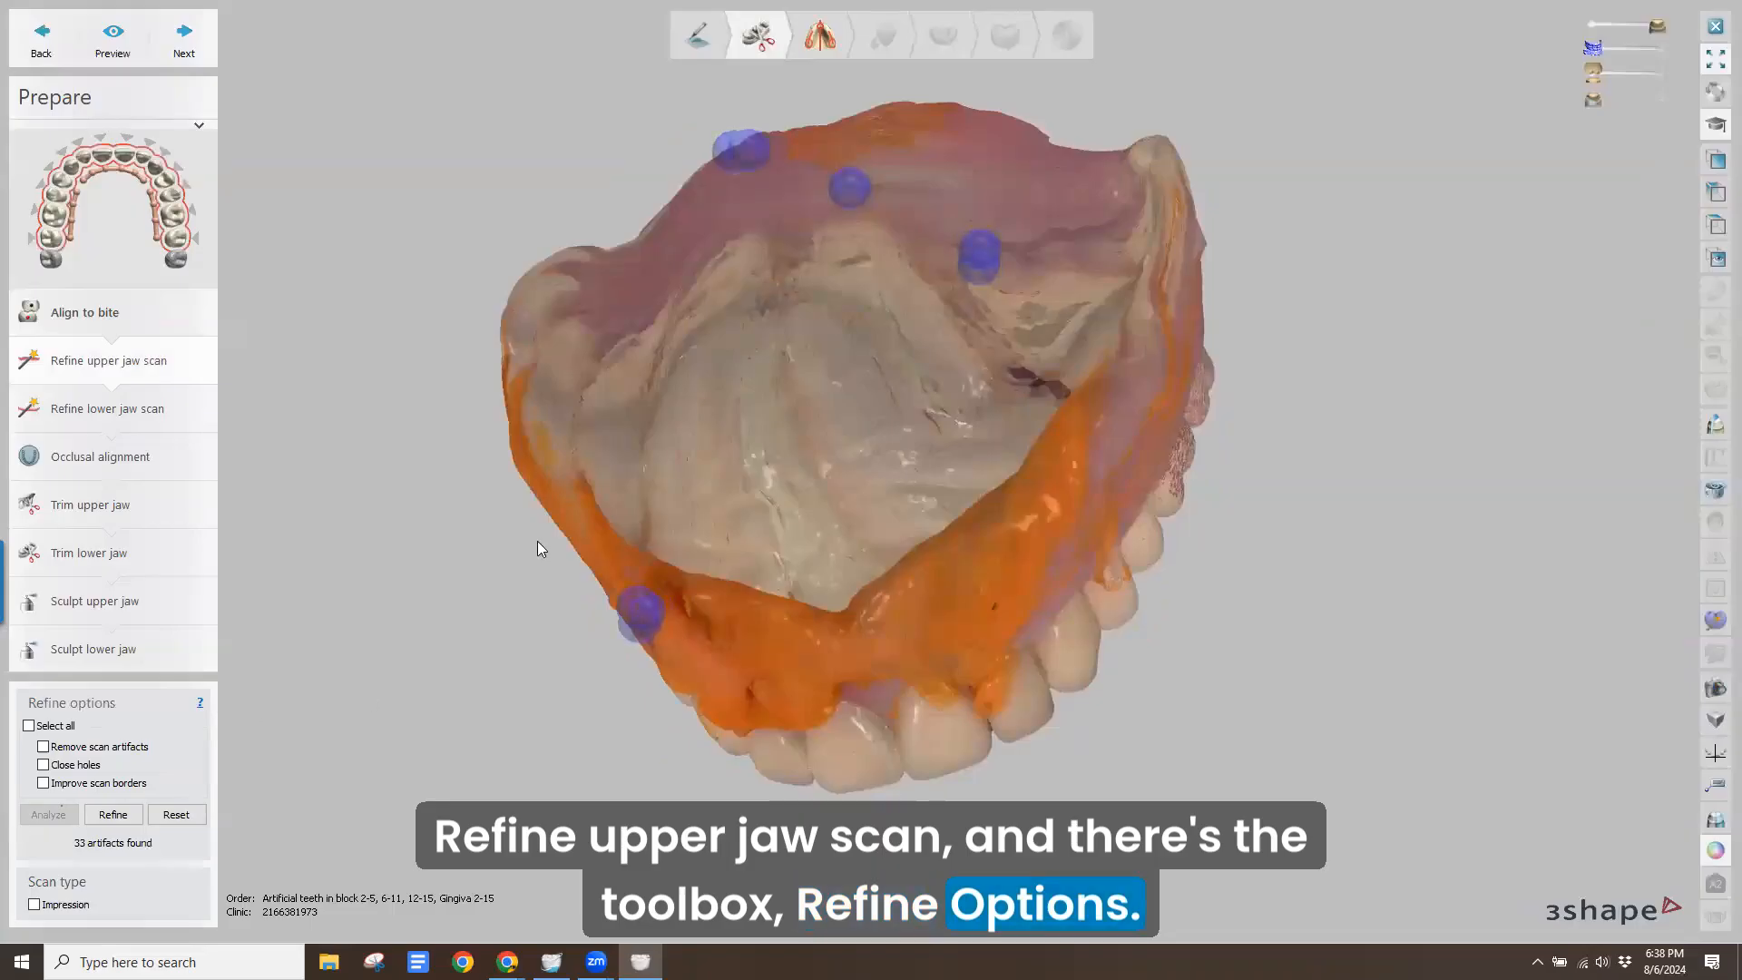
pyautogui.moveTo(537, 540); pyautogui.dragTo(566, 461, button='right')
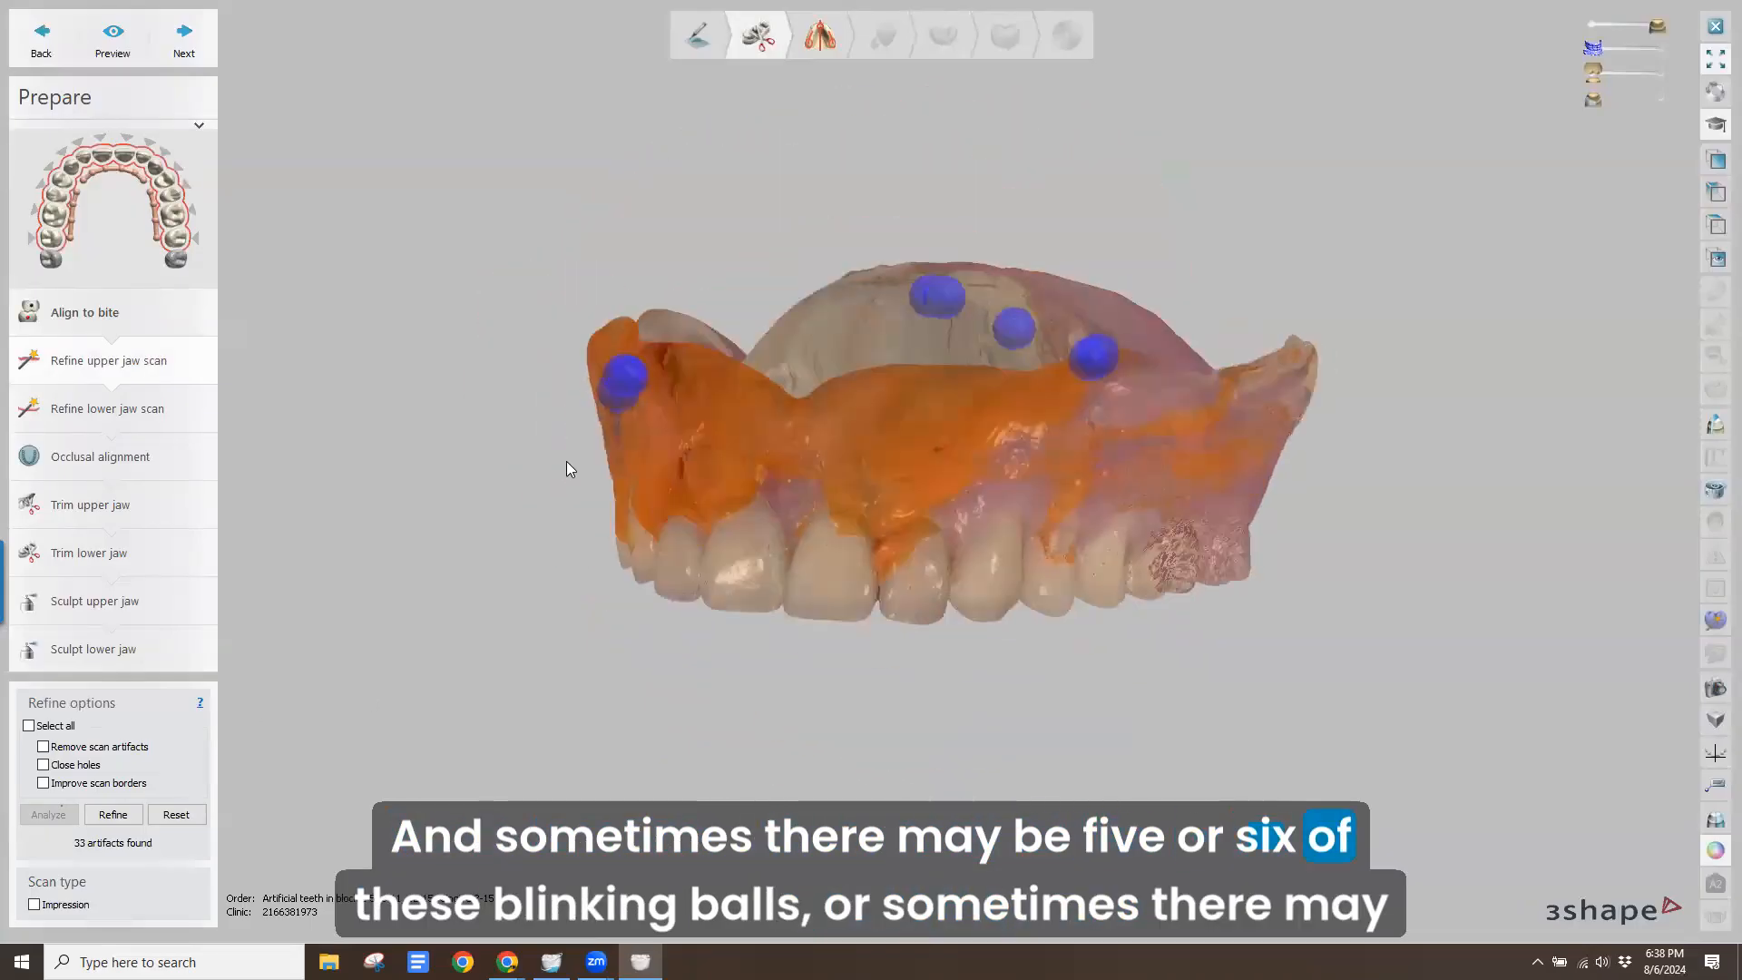
pyautogui.moveTo(682, 491); pyautogui.dragTo(697, 543, button='right')
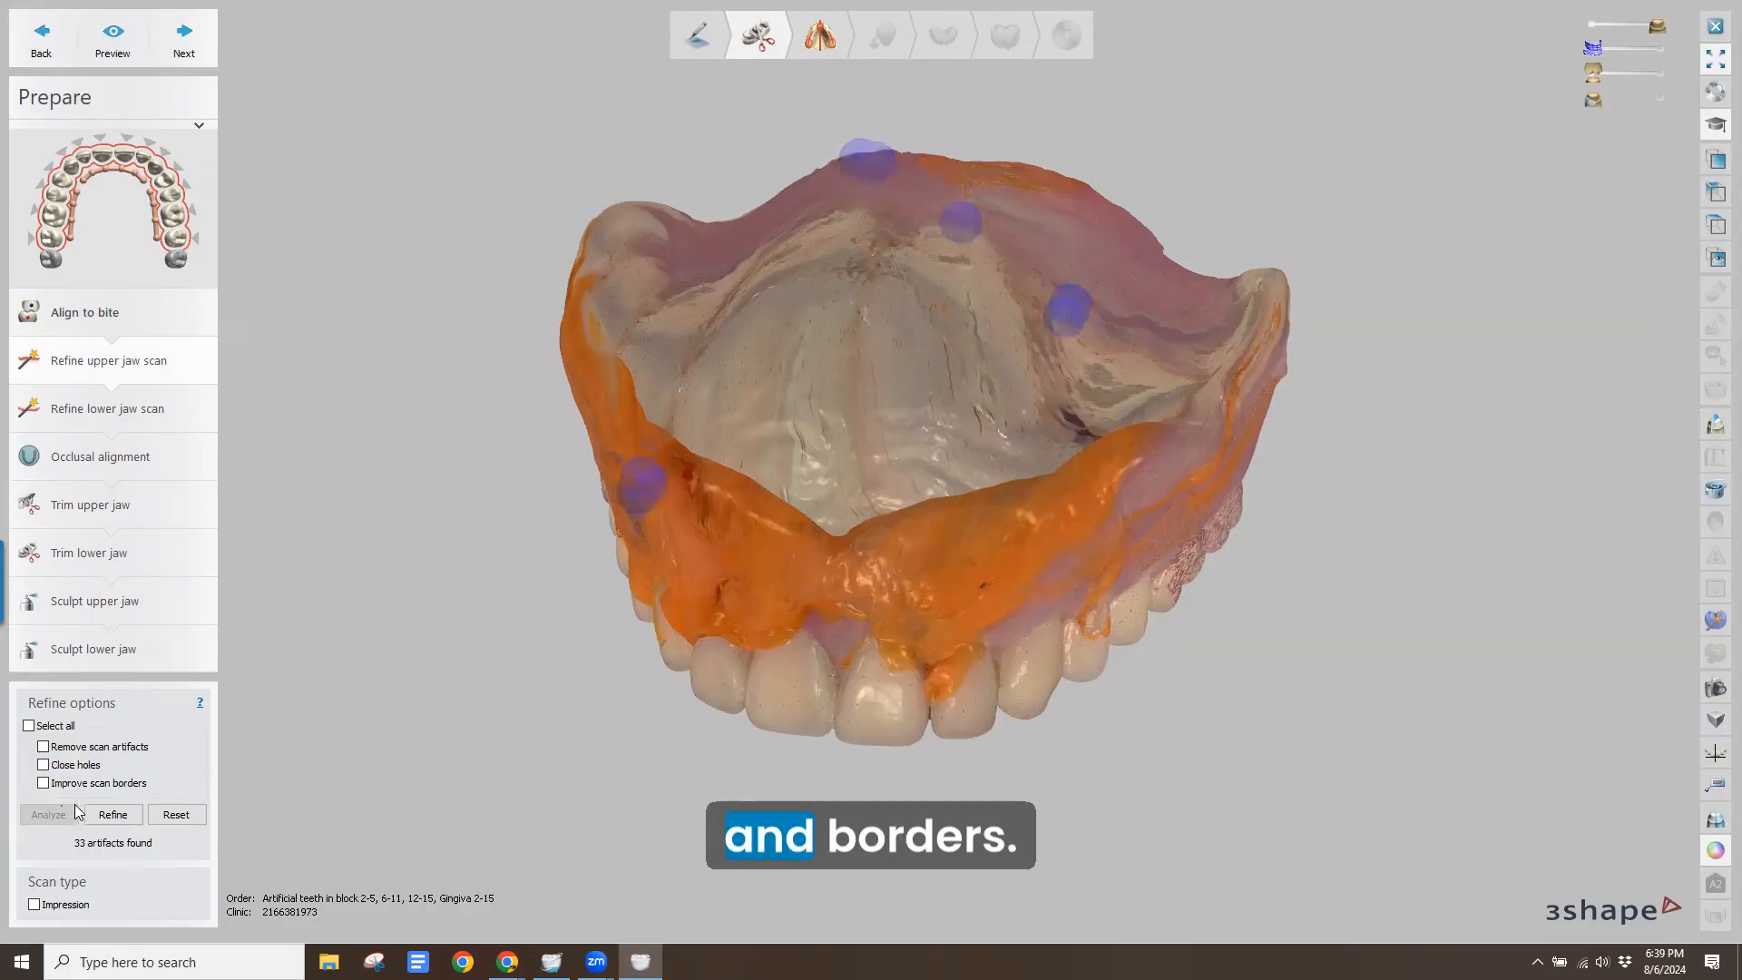
# Refine the upper jaw scan with all refine options enabled and its scan type set to Impression
pyautogui.click(29, 726)
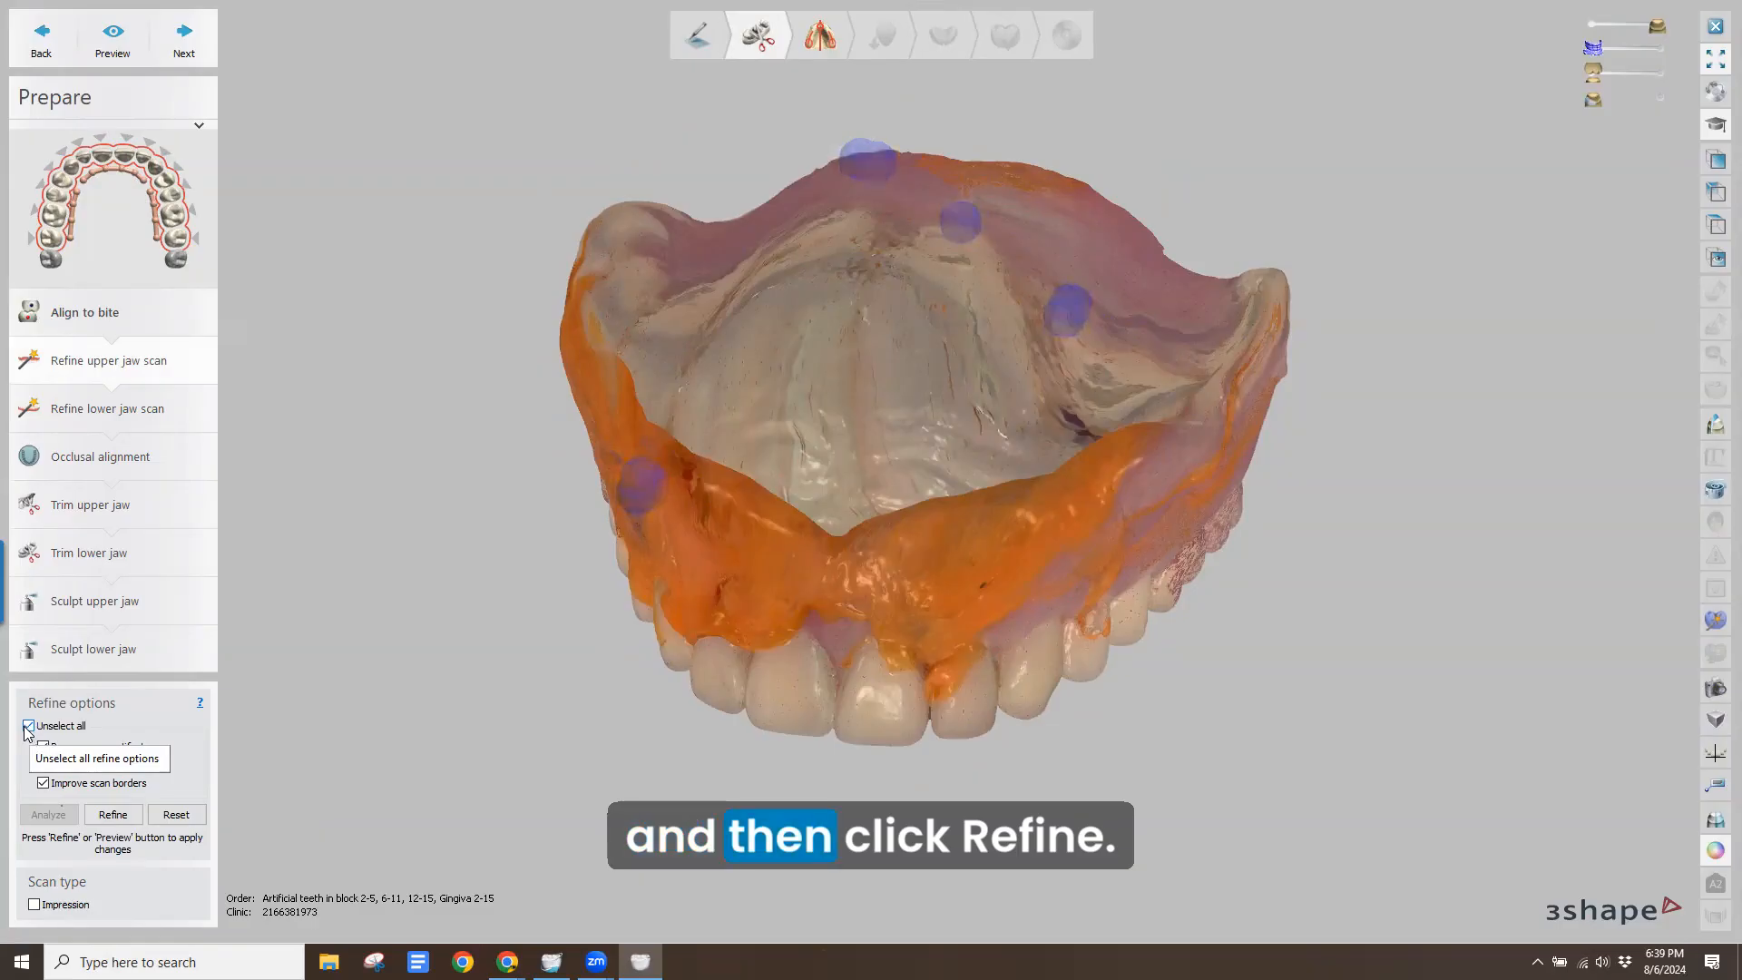
pyautogui.moveTo(538, 712); pyautogui.dragTo(571, 710, button='right')
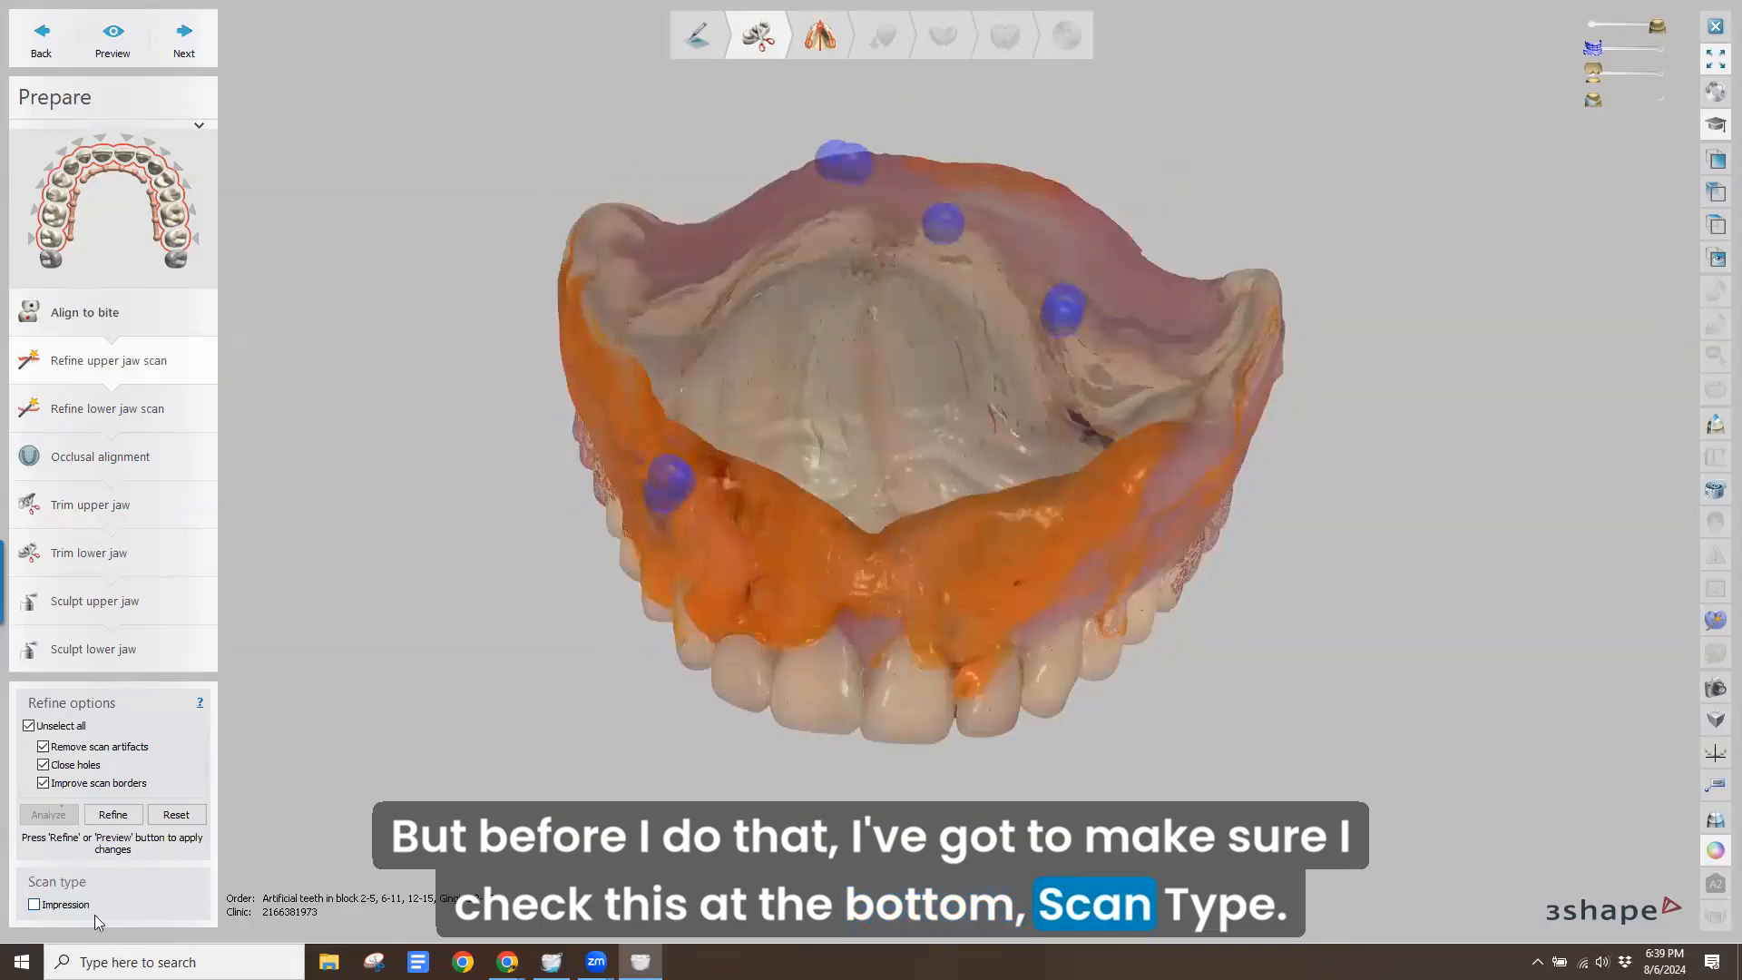
pyautogui.click(33, 906)
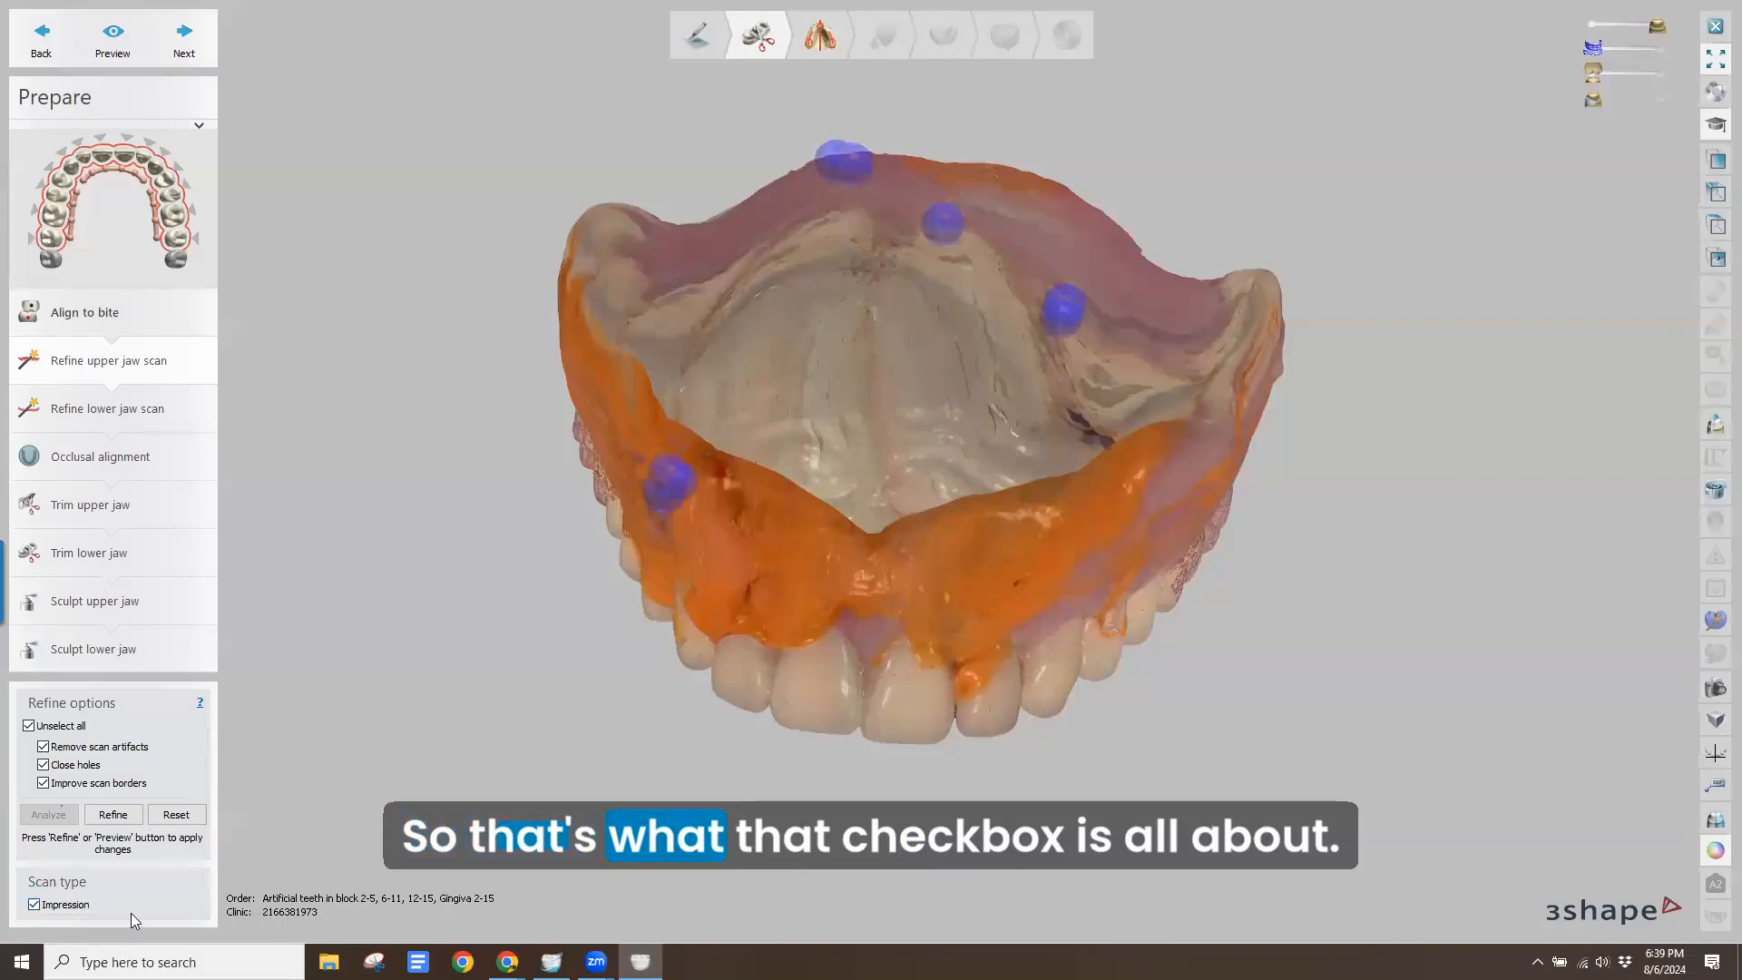
pyautogui.click(113, 815)
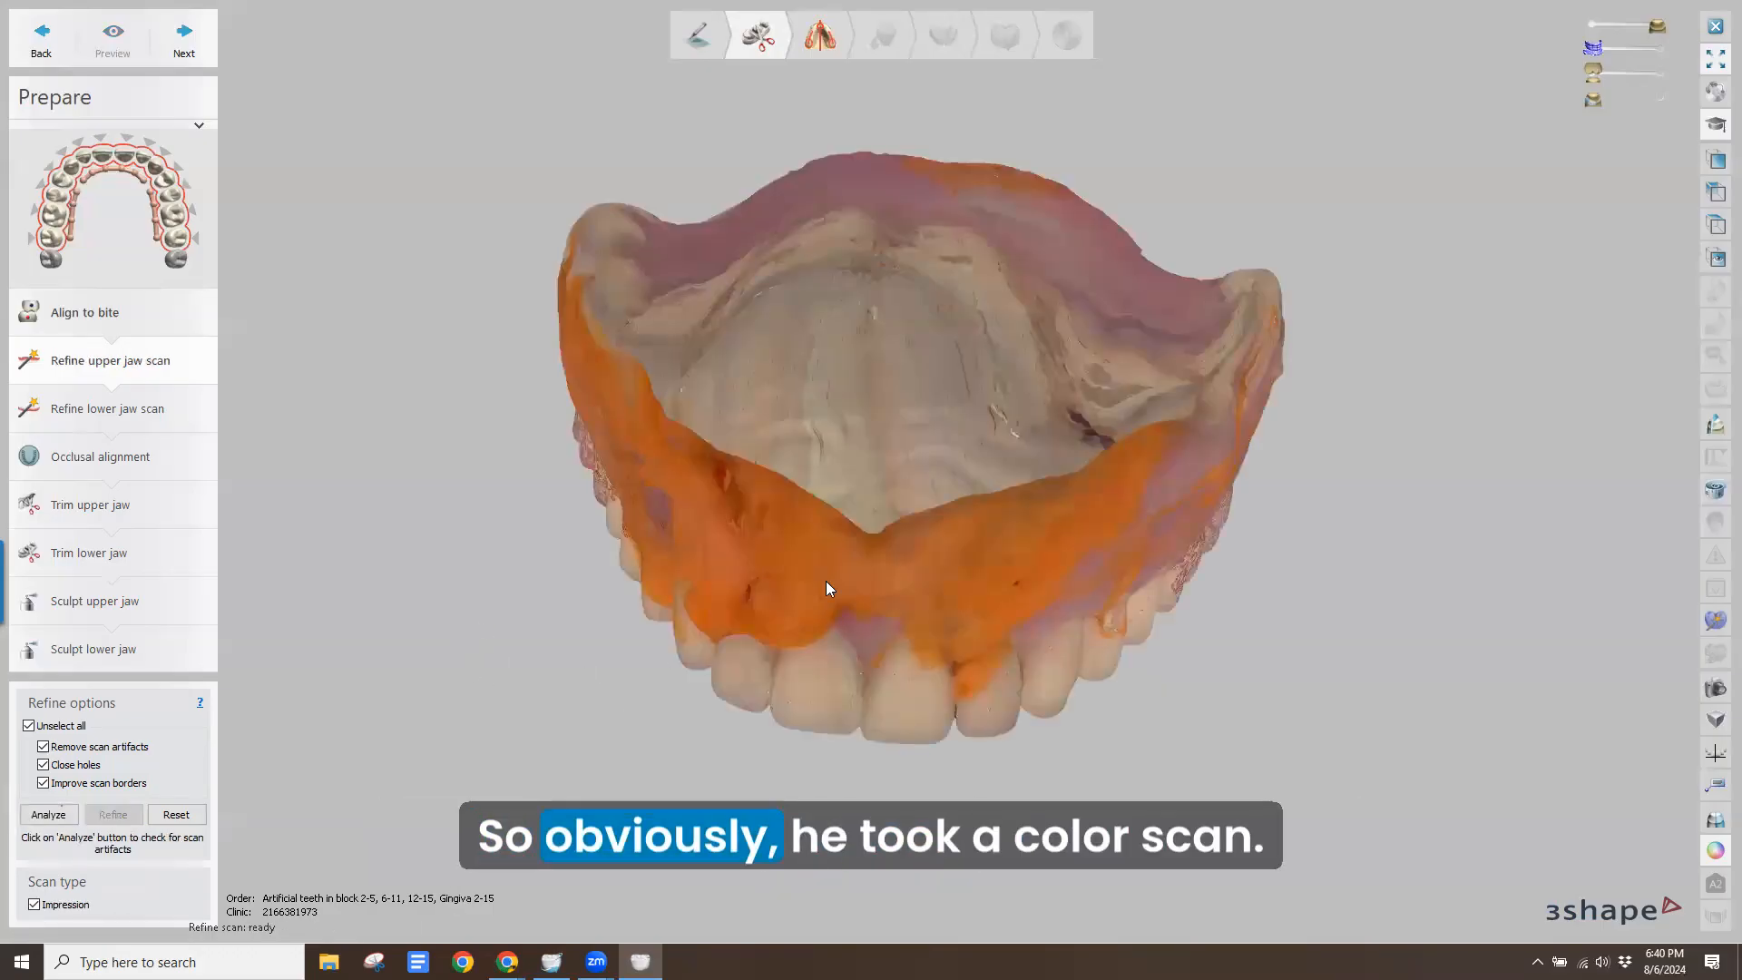
# Turn off the colour texture of the upper jaw scan and check its inner surface
pyautogui.moveTo(827, 585)
pyautogui.mouseDown(button='right')
pyautogui.moveTo(701, 416)
pyautogui.moveTo(747, 533)
pyautogui.moveTo(813, 610)
pyautogui.mouseUp(button='right')
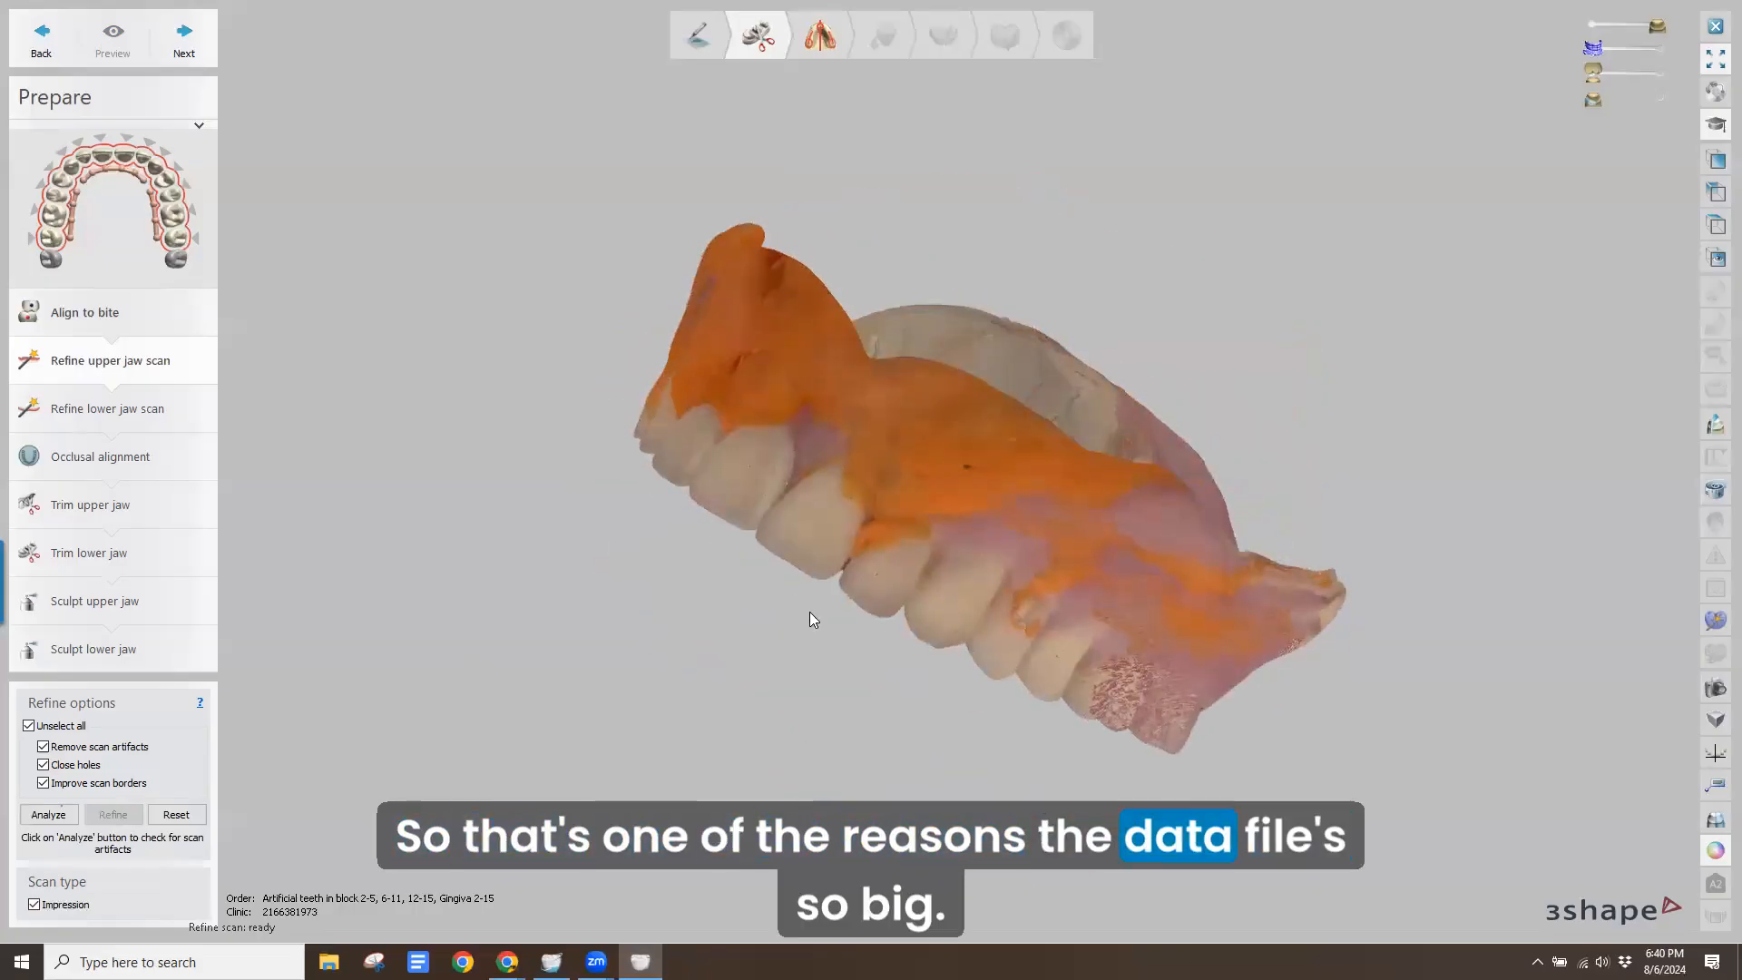
pyautogui.click(1712, 850)
pyautogui.moveTo(632, 391); pyautogui.dragTo(713, 594, button='right')
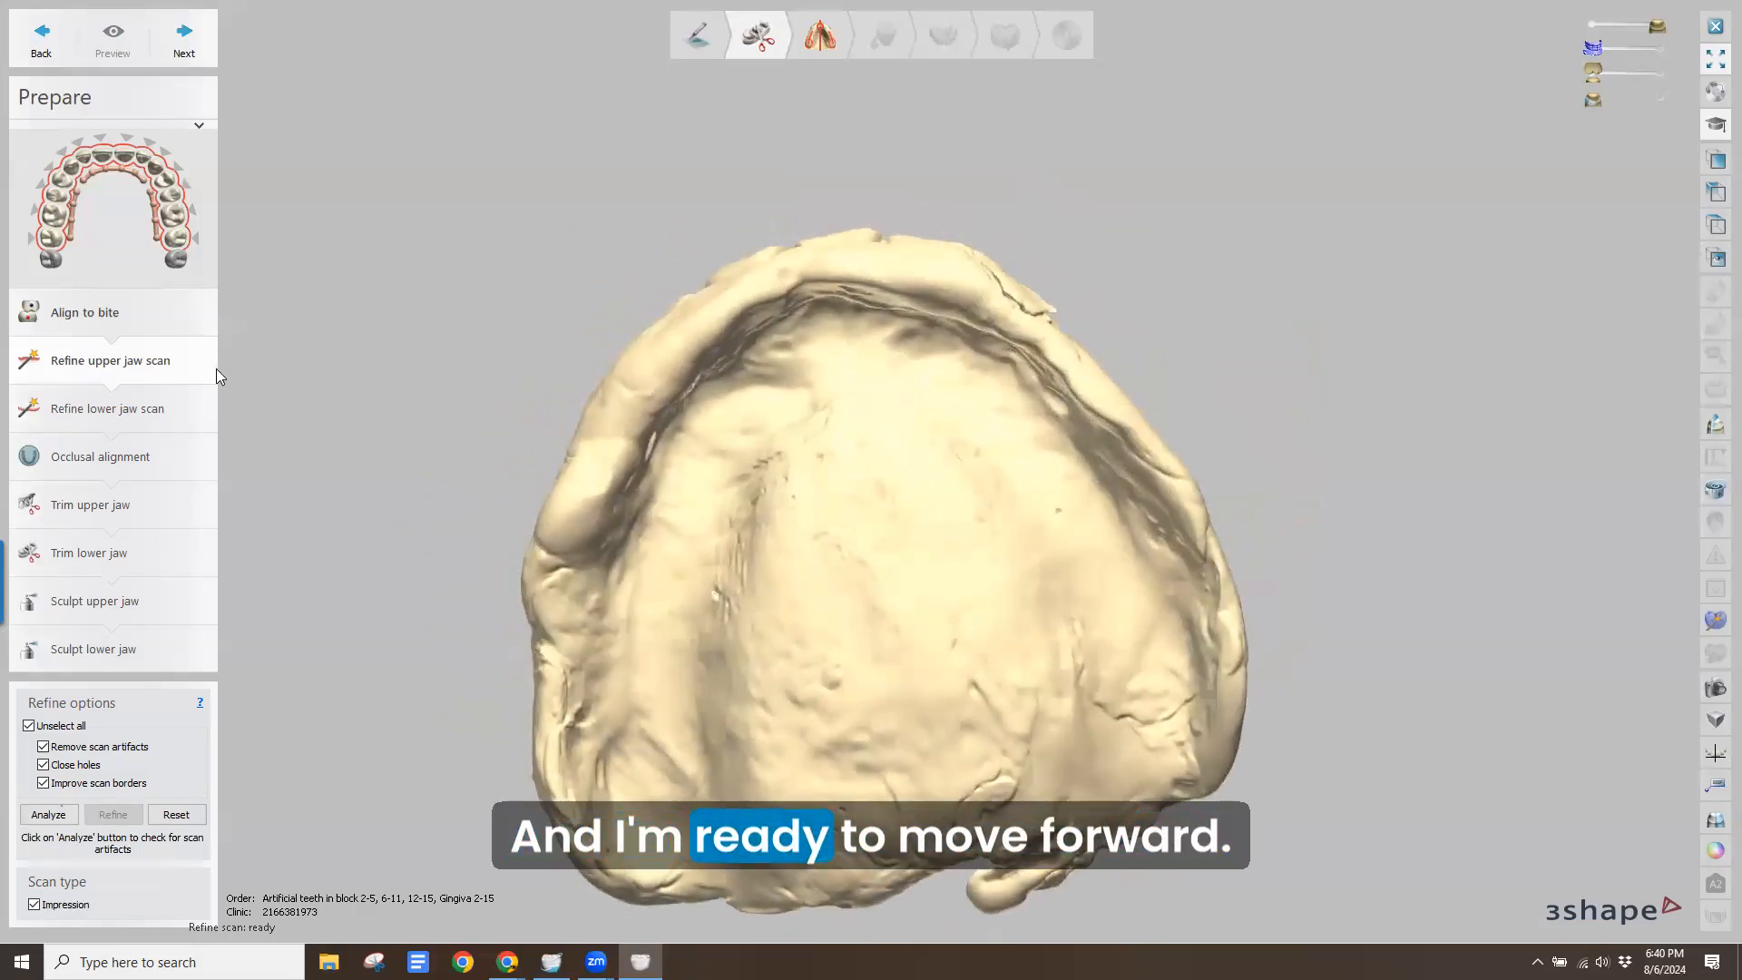
# Advance through the lower jaw refinement without refining it and continue to the occlusal alignment
pyautogui.click(167, 53)
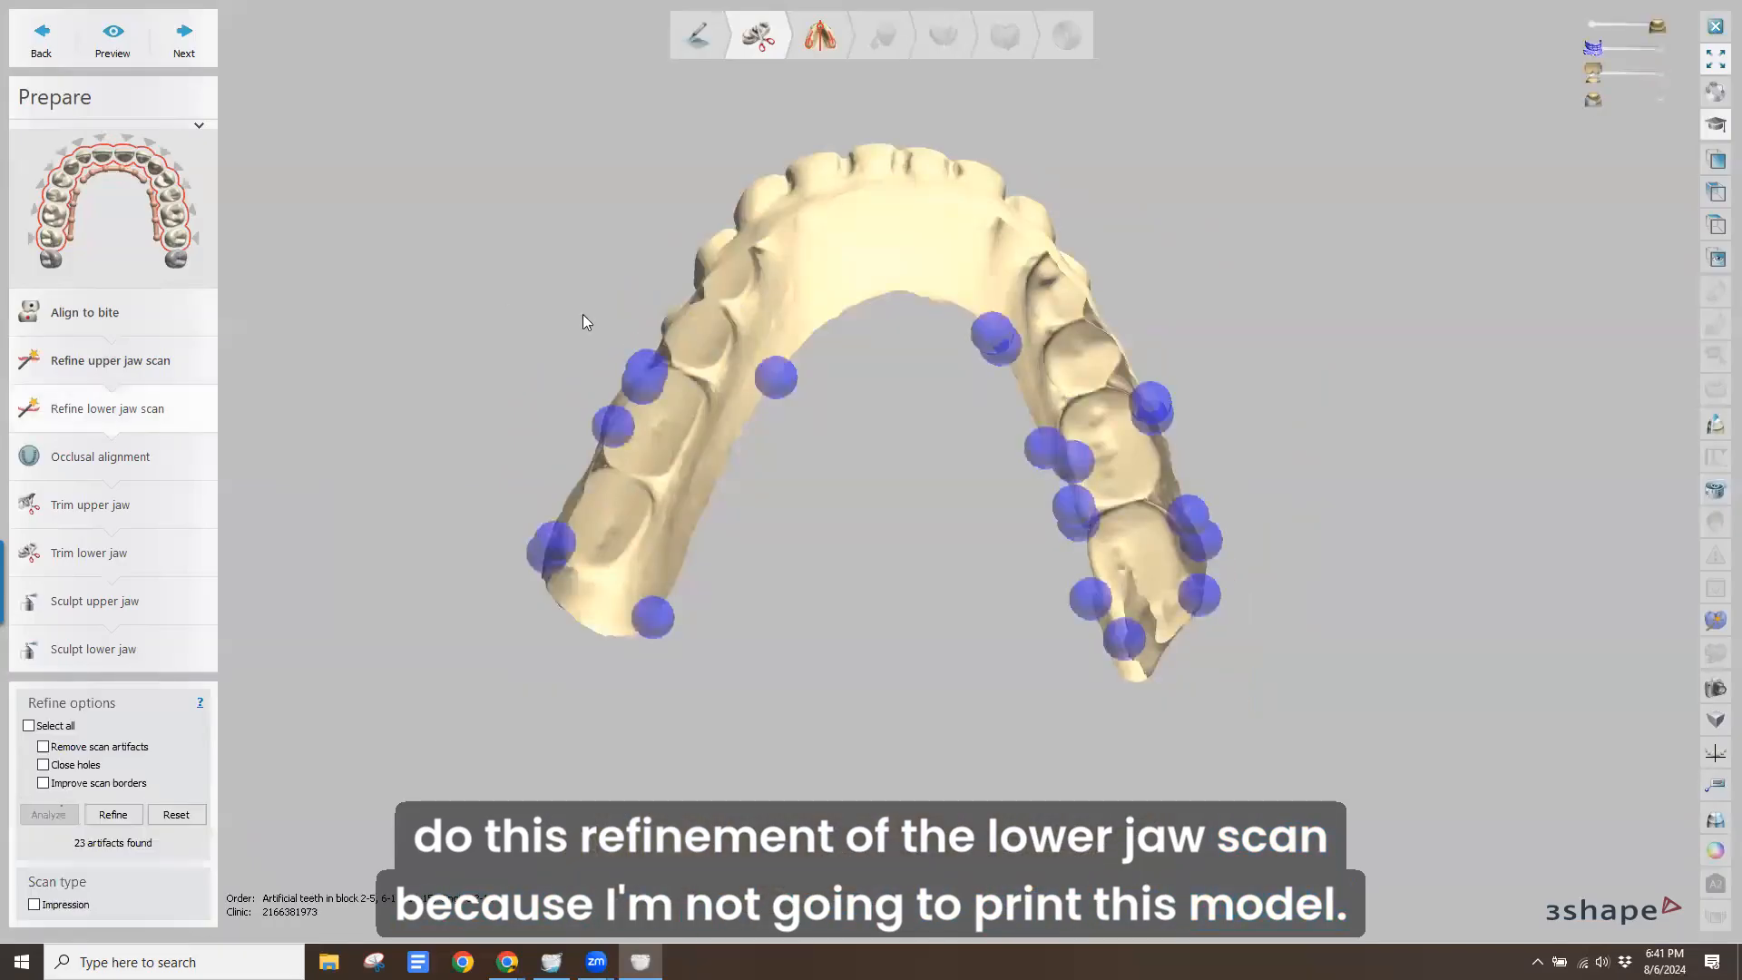
pyautogui.moveTo(949, 241); pyautogui.dragTo(567, 514, button='right')
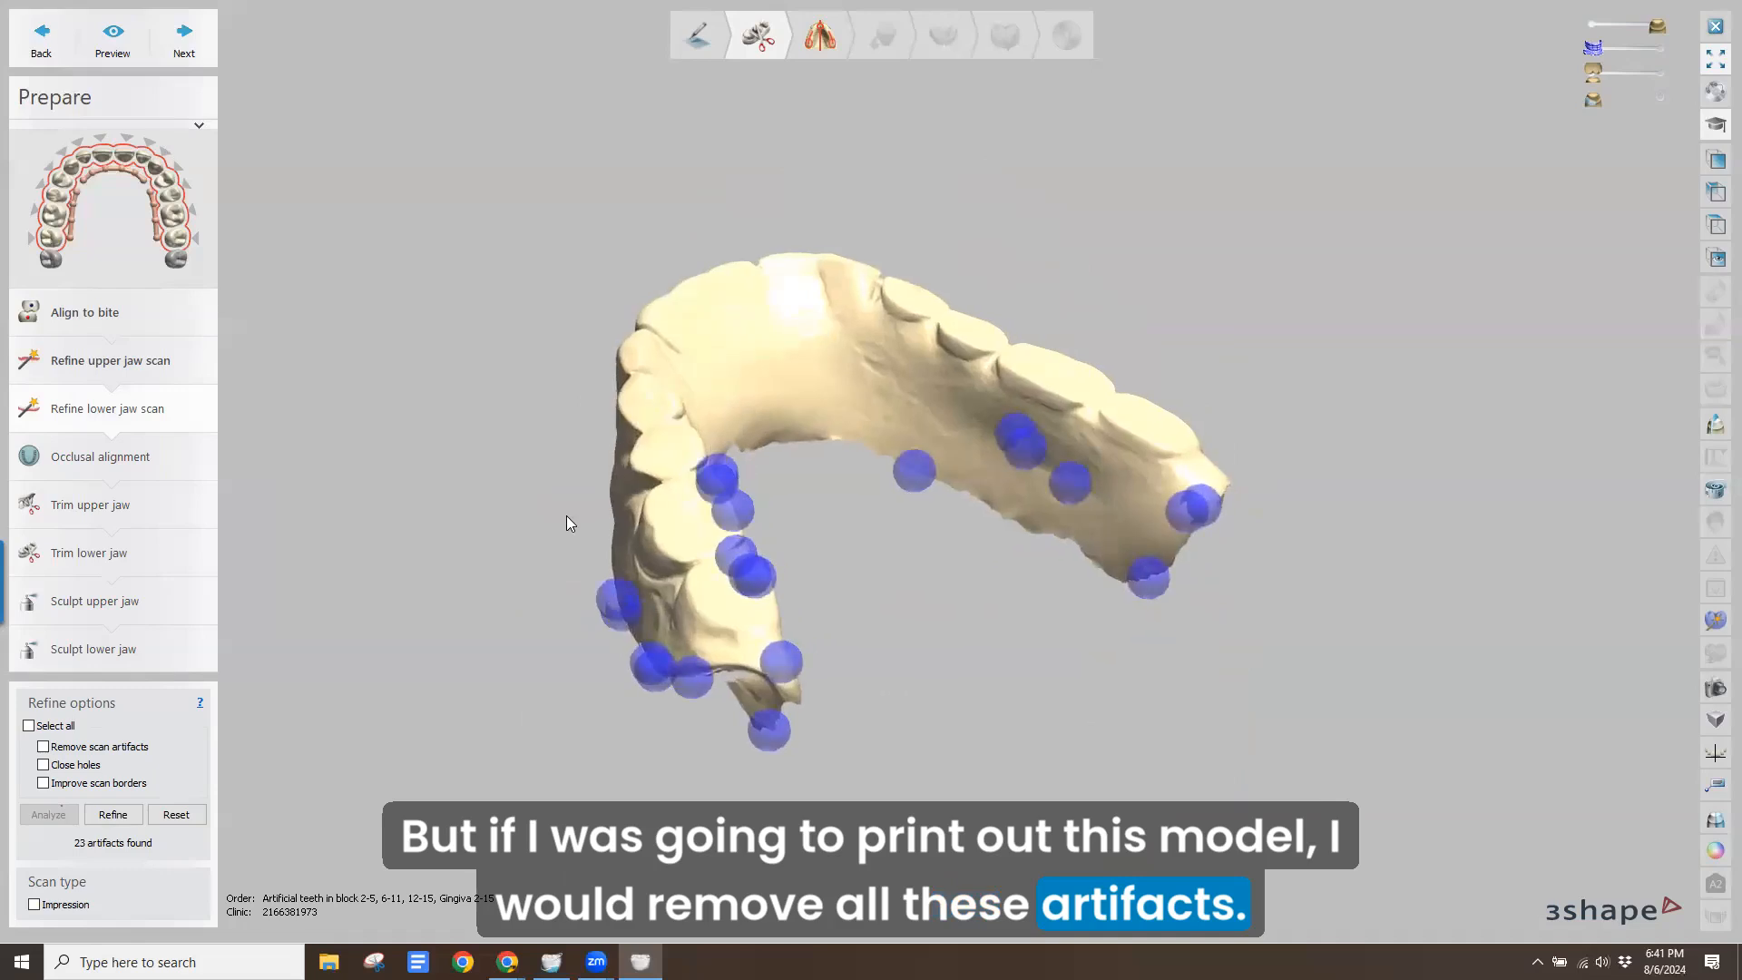
pyautogui.click(196, 50)
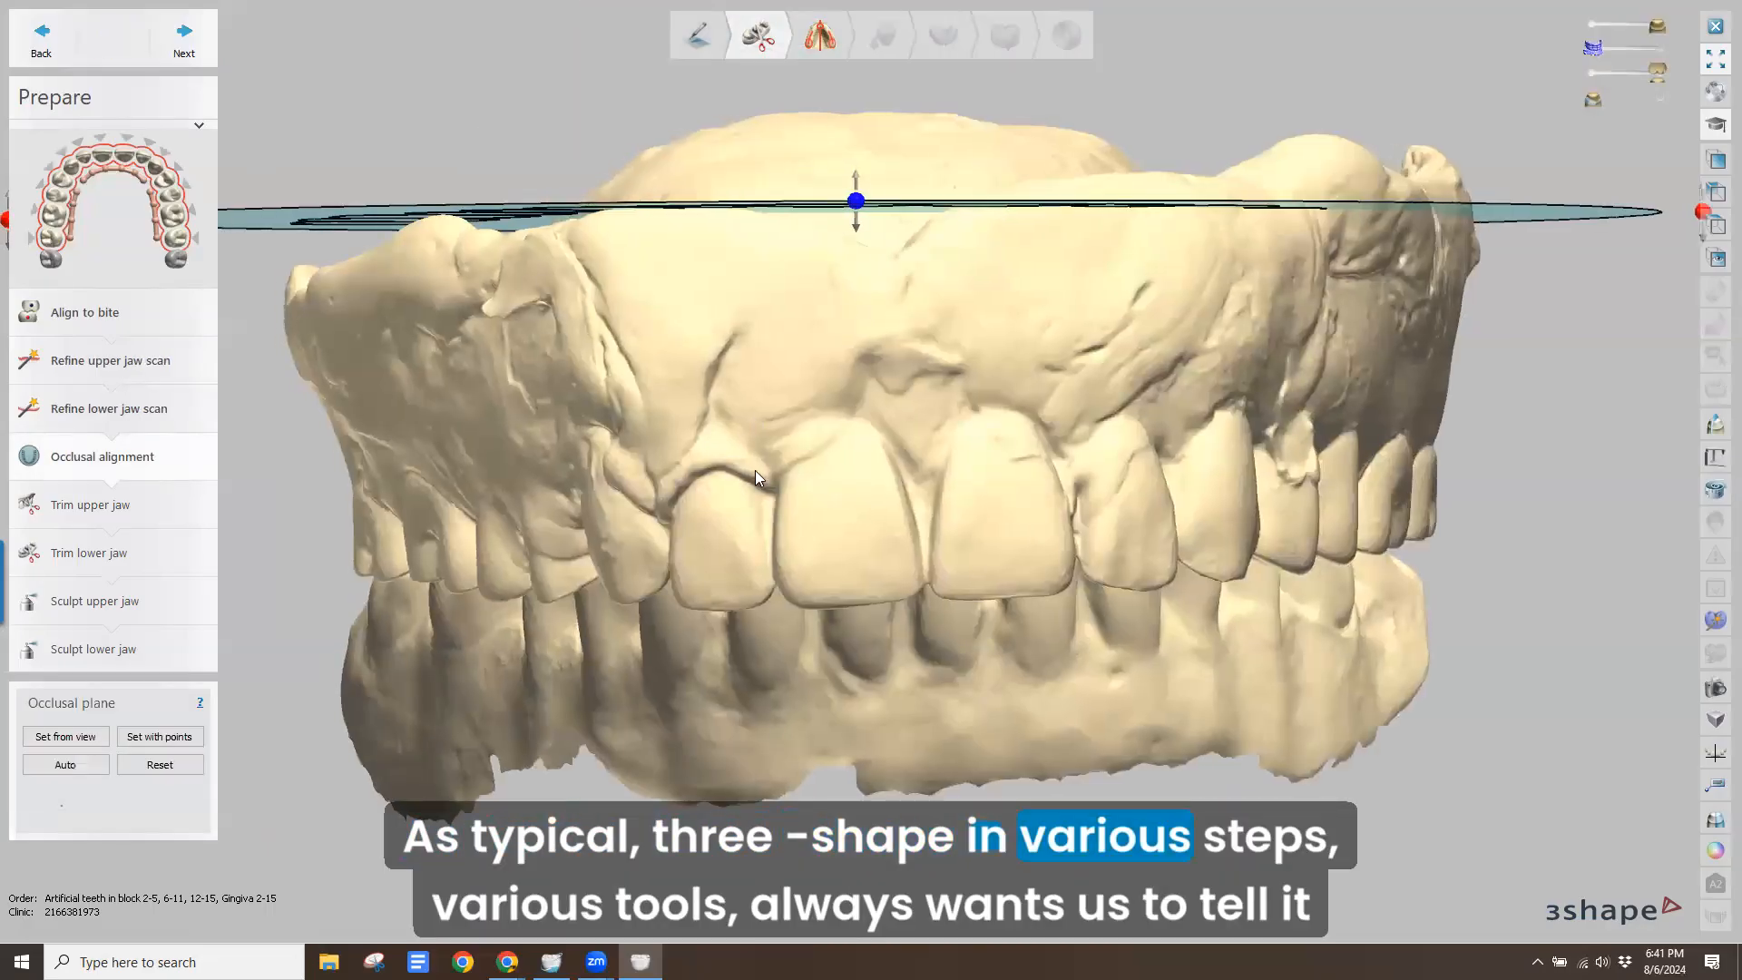
# Hide the lower jaw scan so that only the upper denture shows with the occlusal plane
pyautogui.moveTo(751, 490); pyautogui.dragTo(736, 332, button='right')
pyautogui.scroll(-5, 850, 383)
pyautogui.moveTo(849, 383); pyautogui.dragTo(882, 400, button='right')
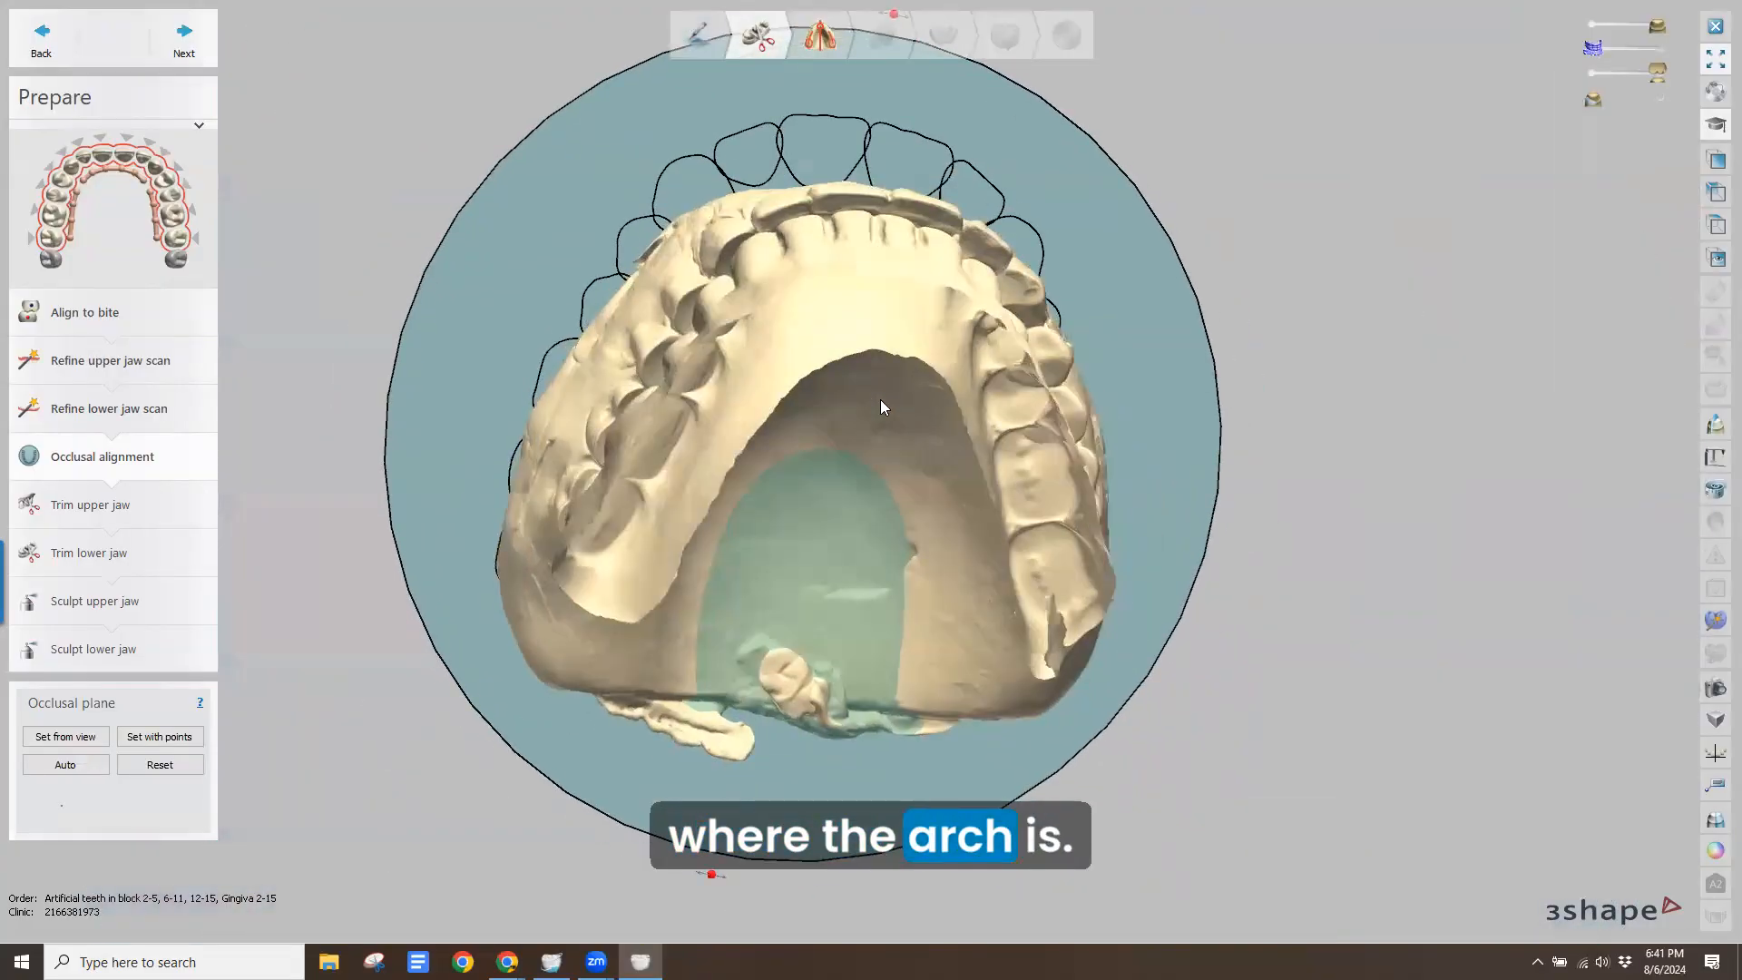
pyautogui.click(1584, 74)
pyautogui.moveTo(425, 522)
pyautogui.mouseDown(button='right')
pyautogui.moveTo(444, 490)
pyautogui.moveTo(396, 506)
pyautogui.moveTo(417, 539)
pyautogui.mouseUp(button='right')
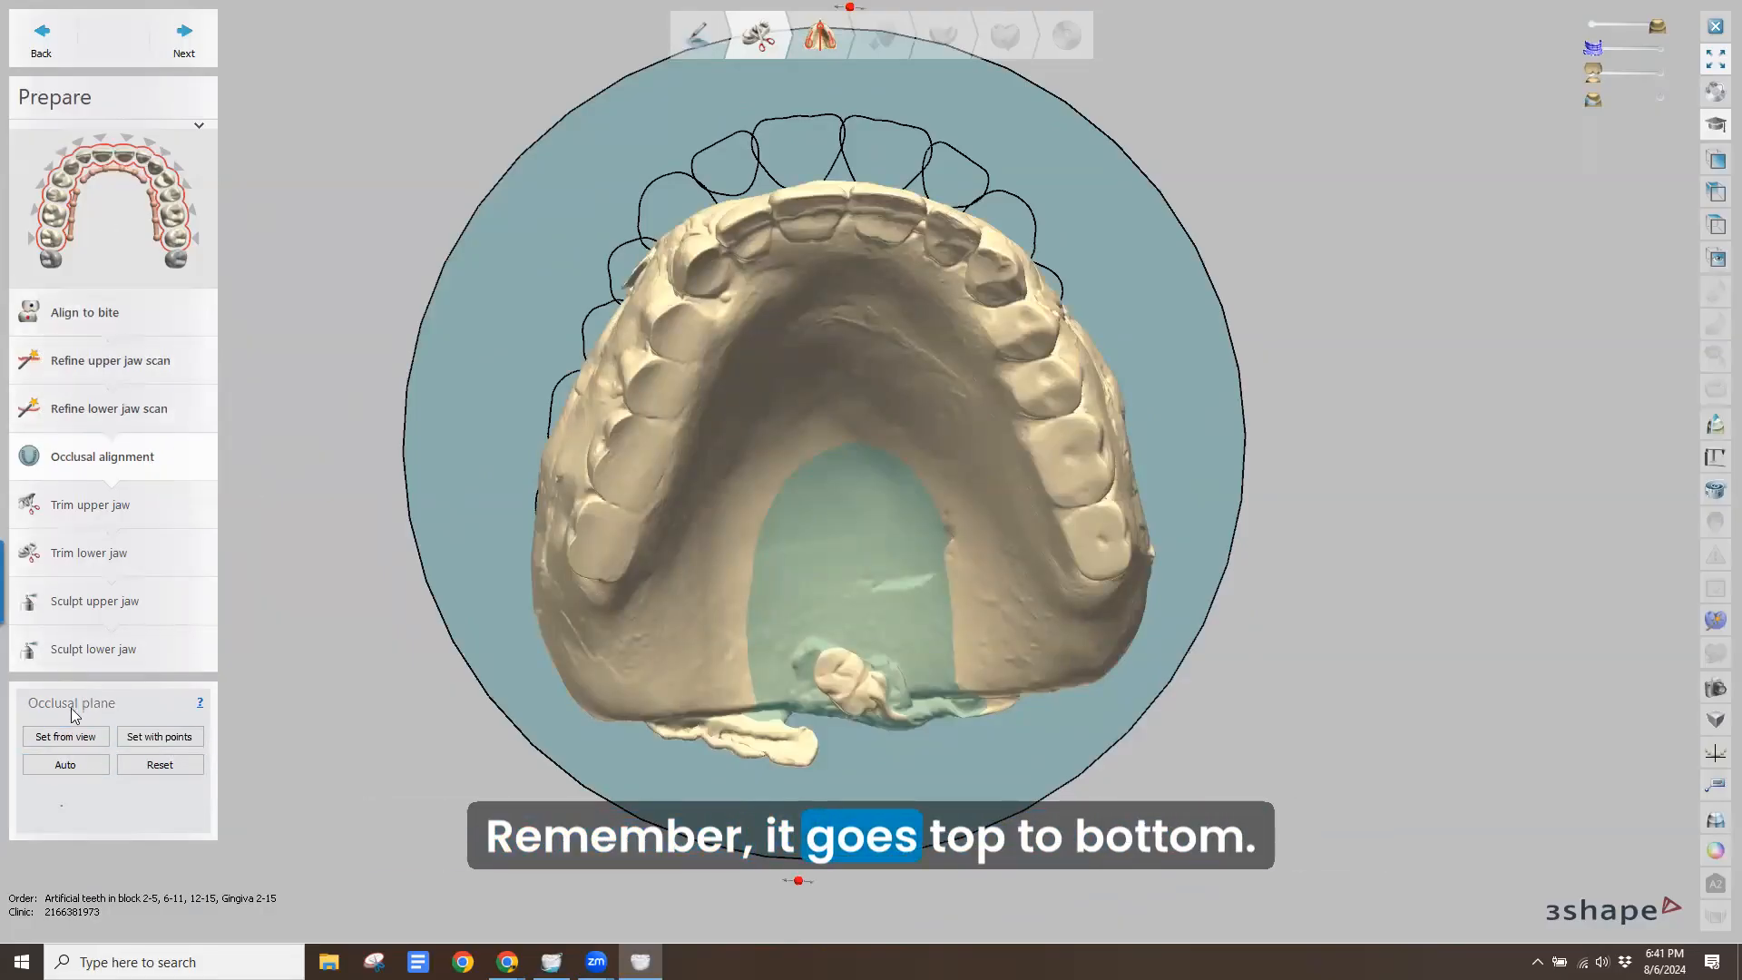
# Define the occlusal plane with three points on the upper denture: one molar, the central incisors and the opposite molar
pyautogui.click(151, 739)
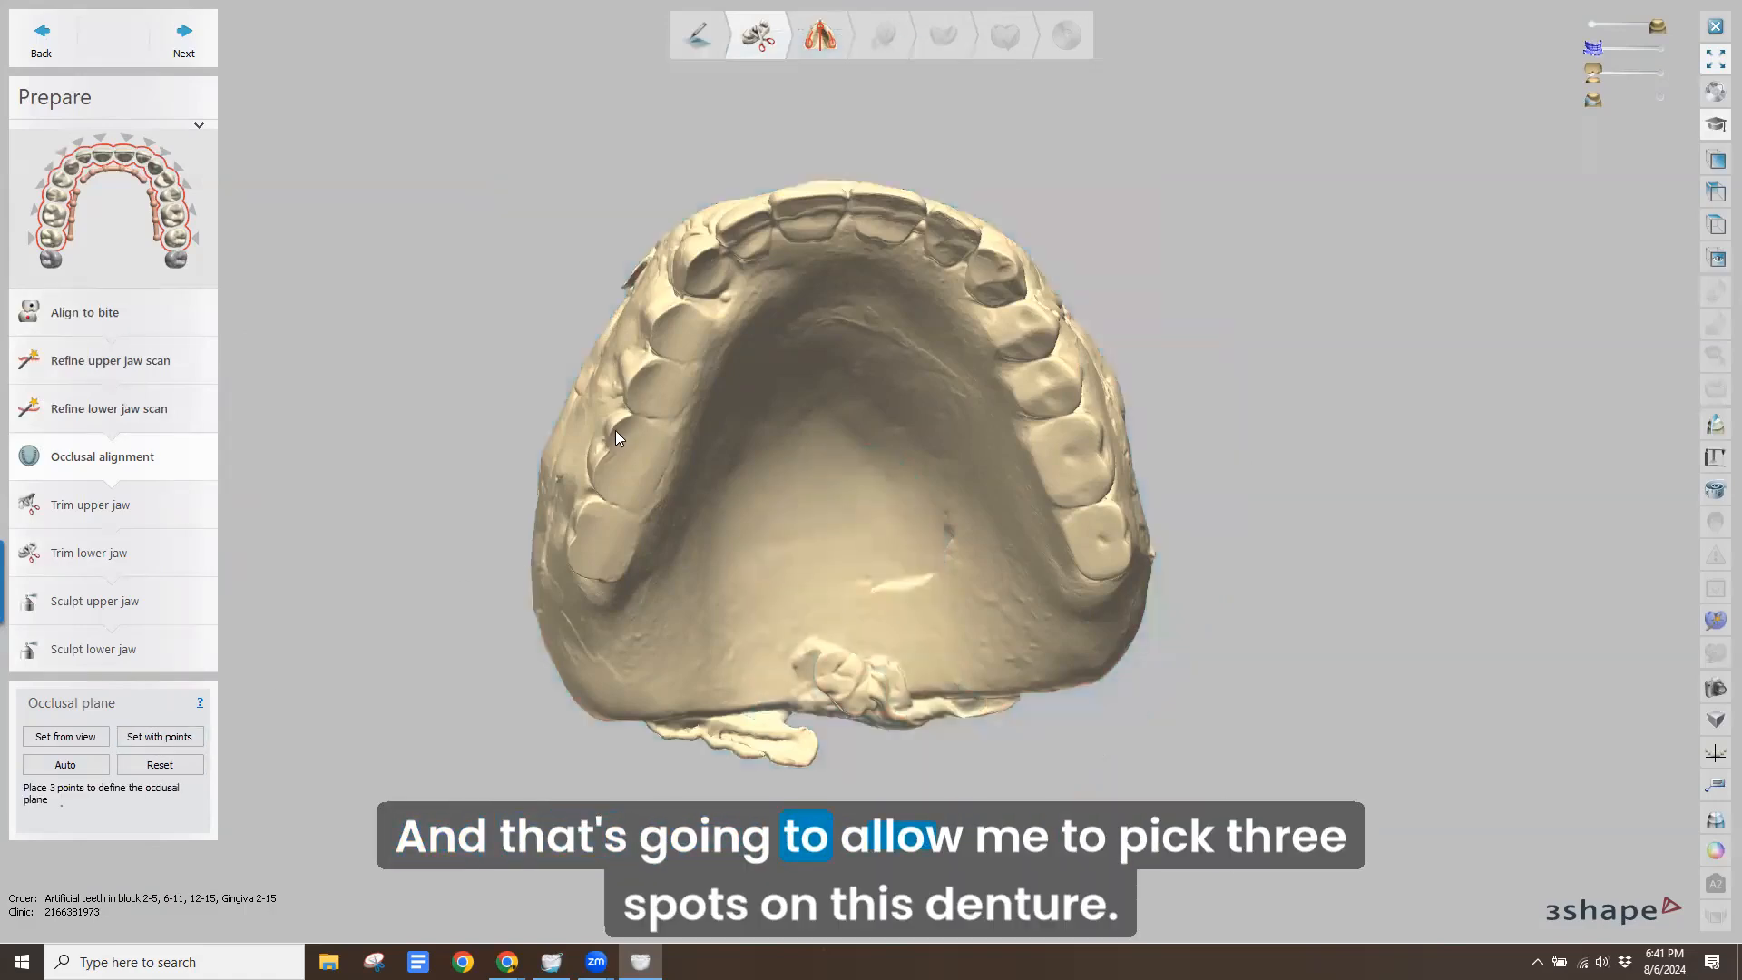
pyautogui.click(831, 196)
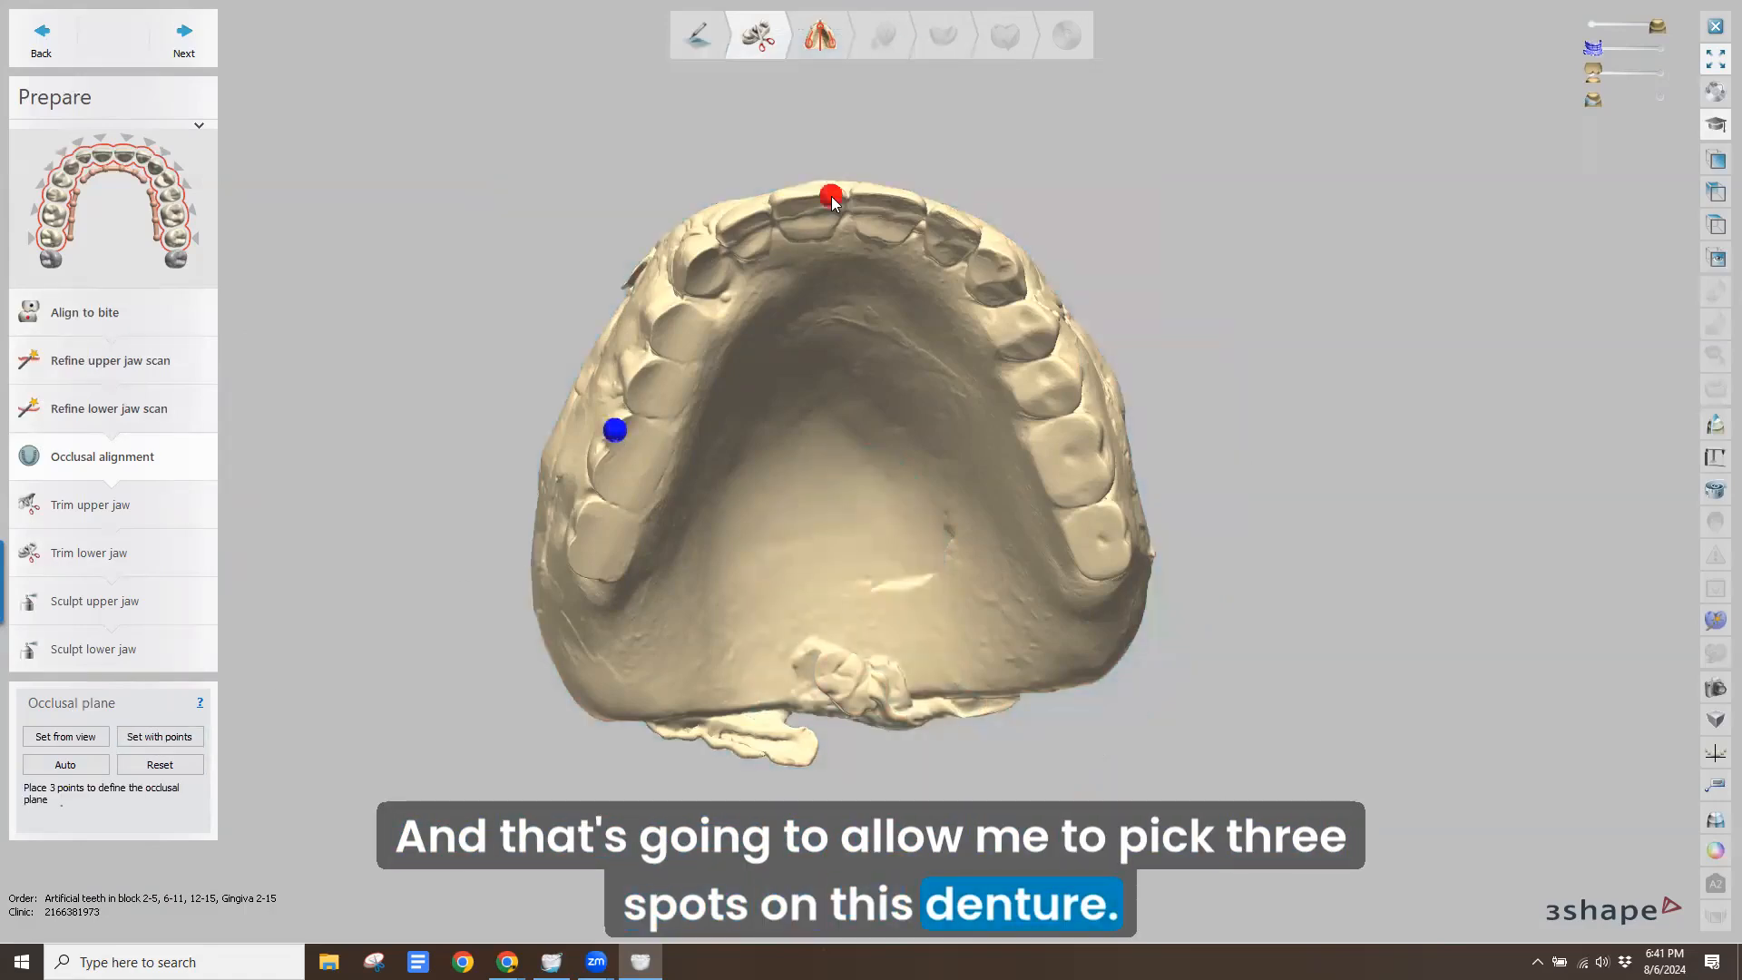
pyautogui.click(1098, 445)
# Rotate and shift the occlusal plane to match its tooth outlines to the denture teeth, and continue to trimming the upper jaw
pyautogui.moveTo(820, 441); pyautogui.dragTo(787, 491, button='right')
pyautogui.scroll(-3, 789, 481)
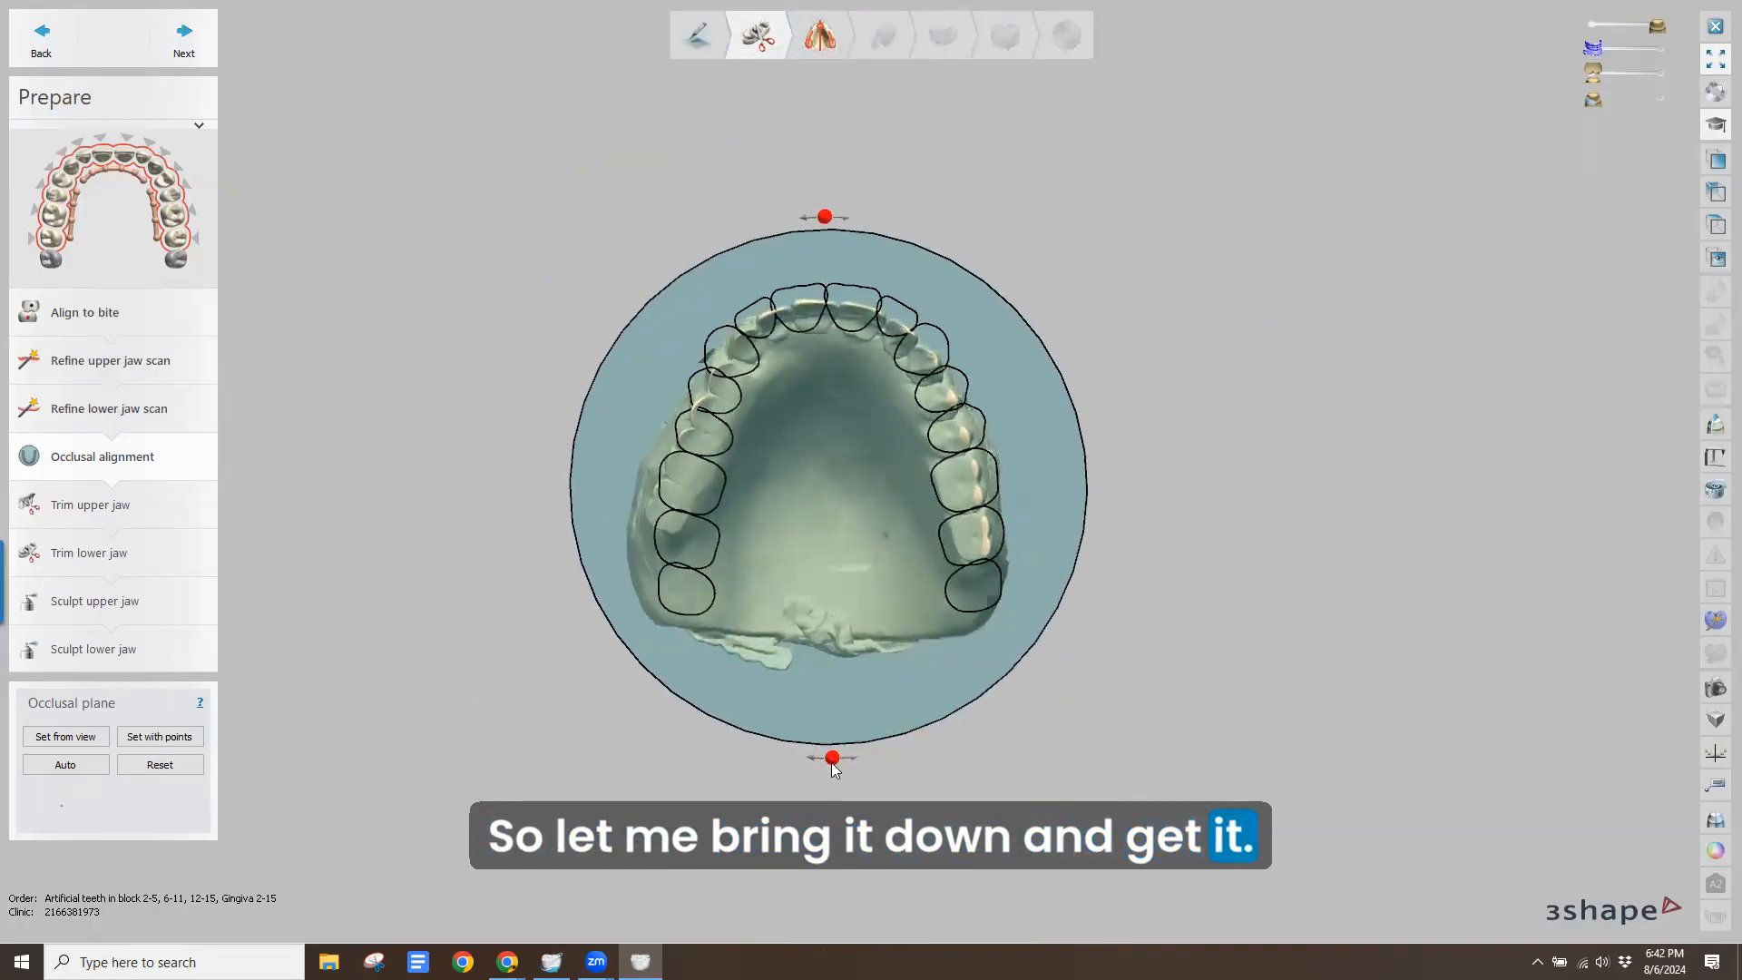
pyautogui.moveTo(829, 758); pyautogui.dragTo(803, 761)
pyautogui.moveTo(827, 556); pyautogui.dragTo(820, 569)
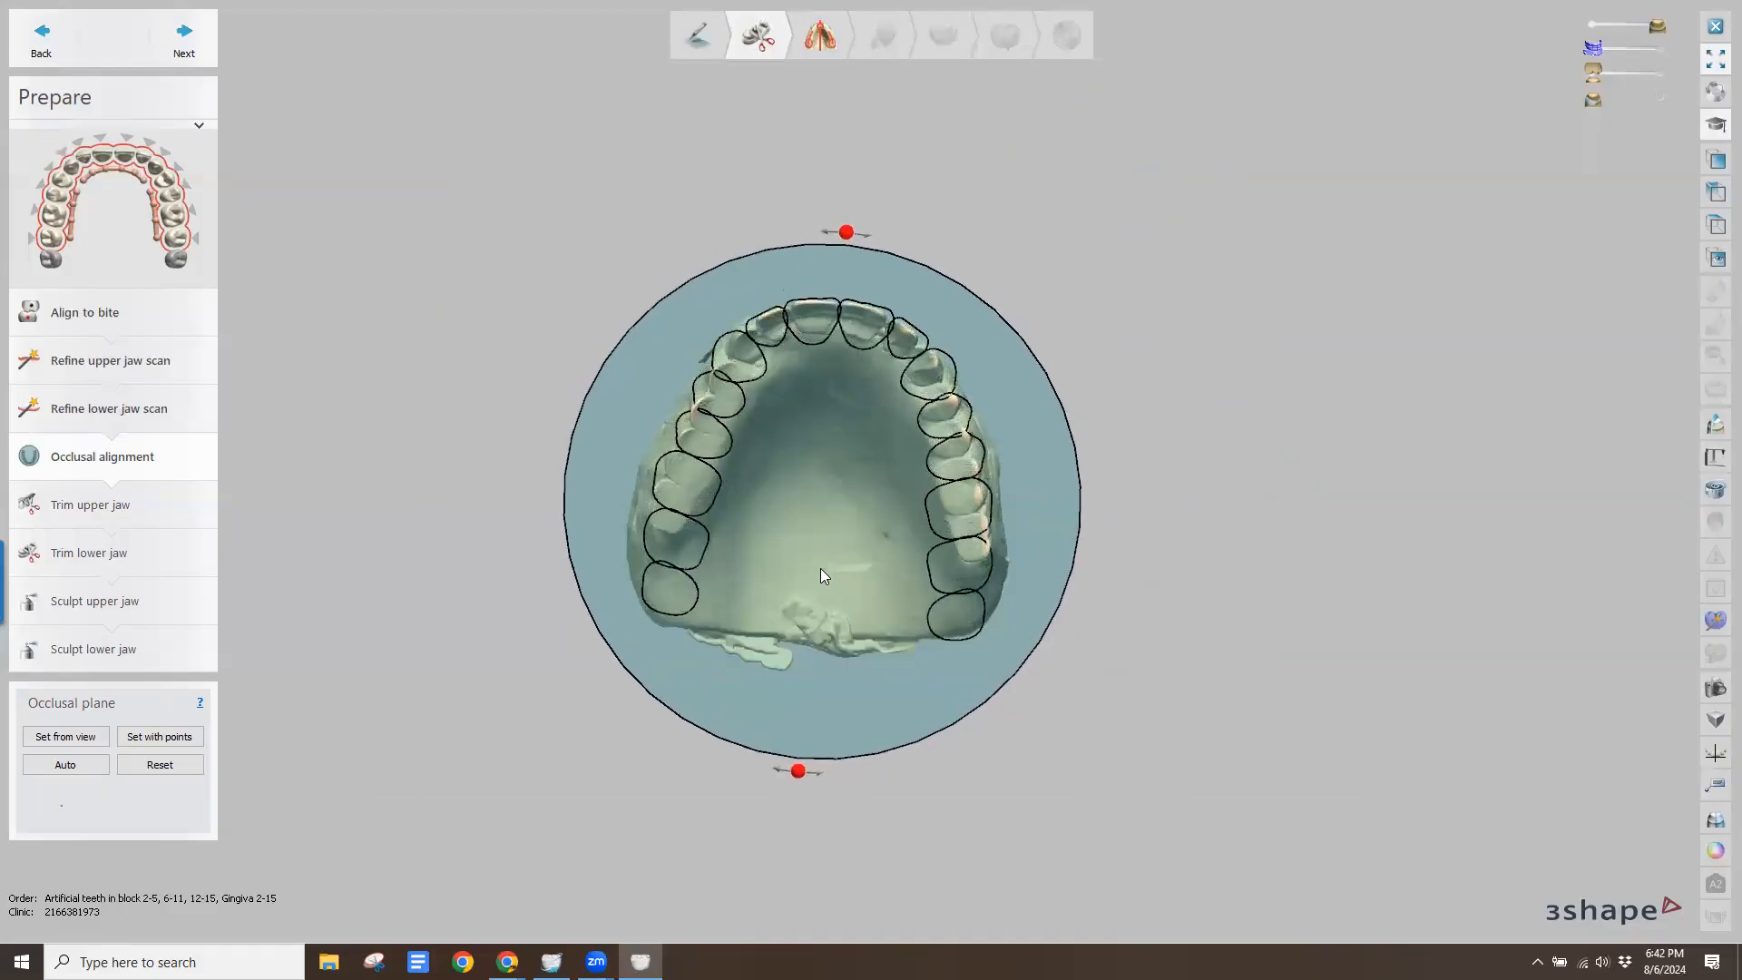
pyautogui.moveTo(460, 319); pyautogui.dragTo(407, 466, button='right')
pyautogui.click(184, 35)
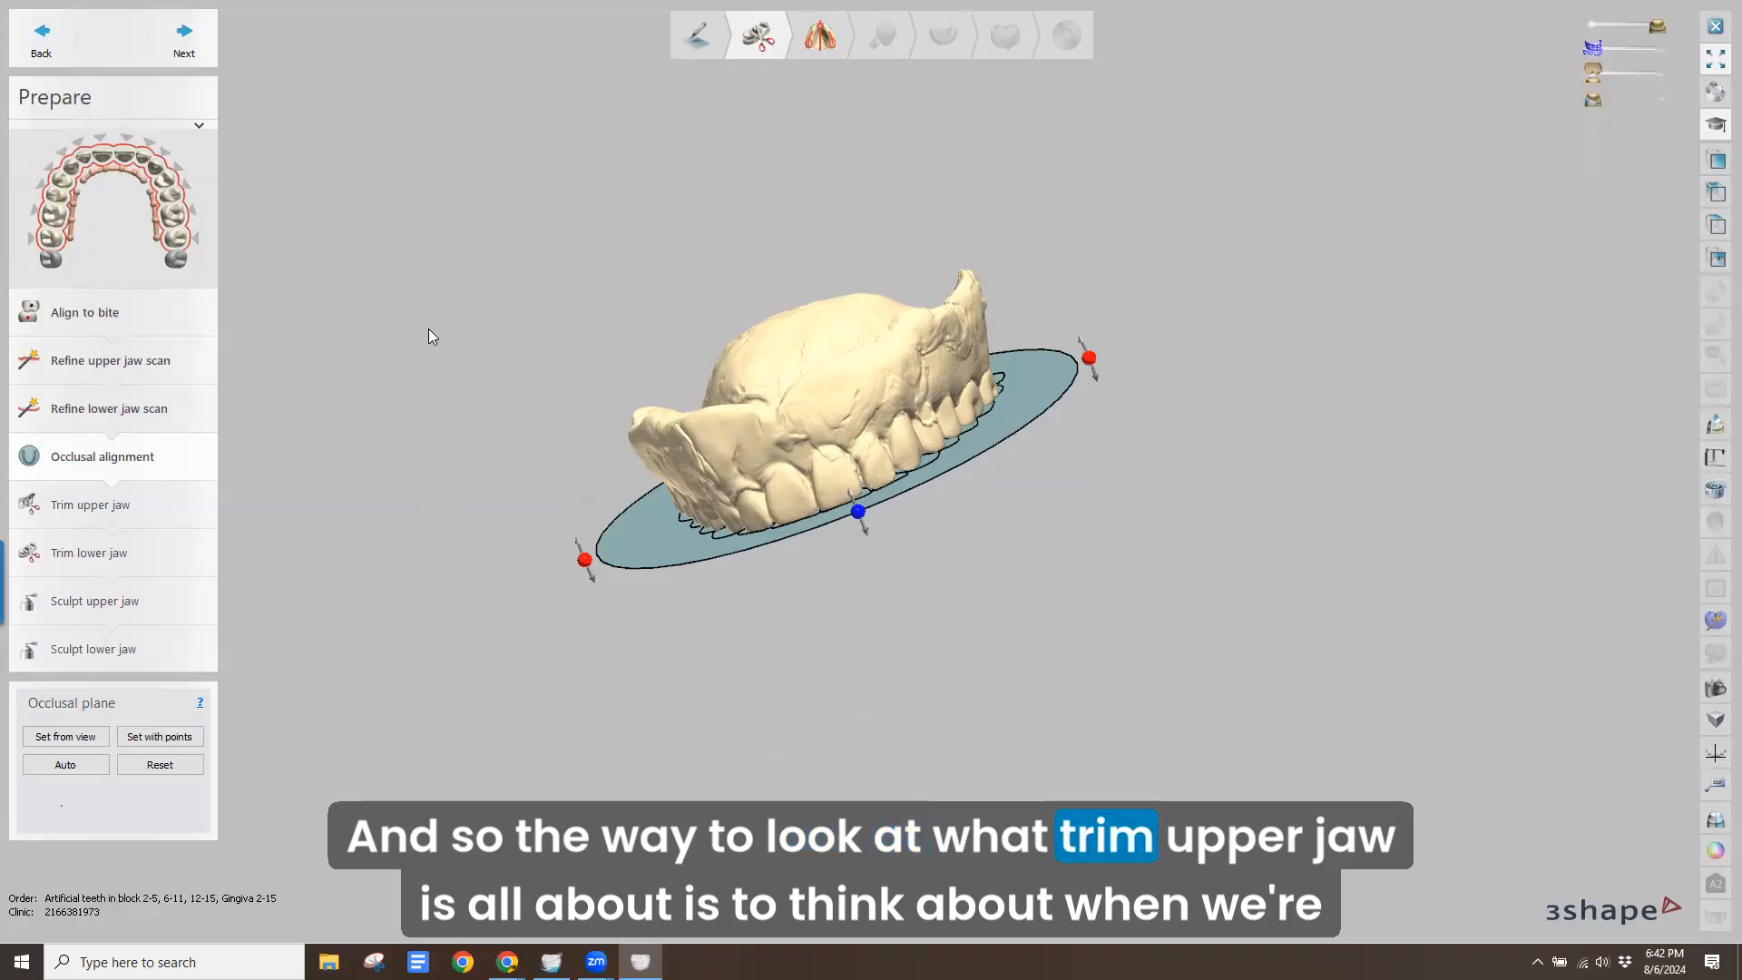
pyautogui.press('space')
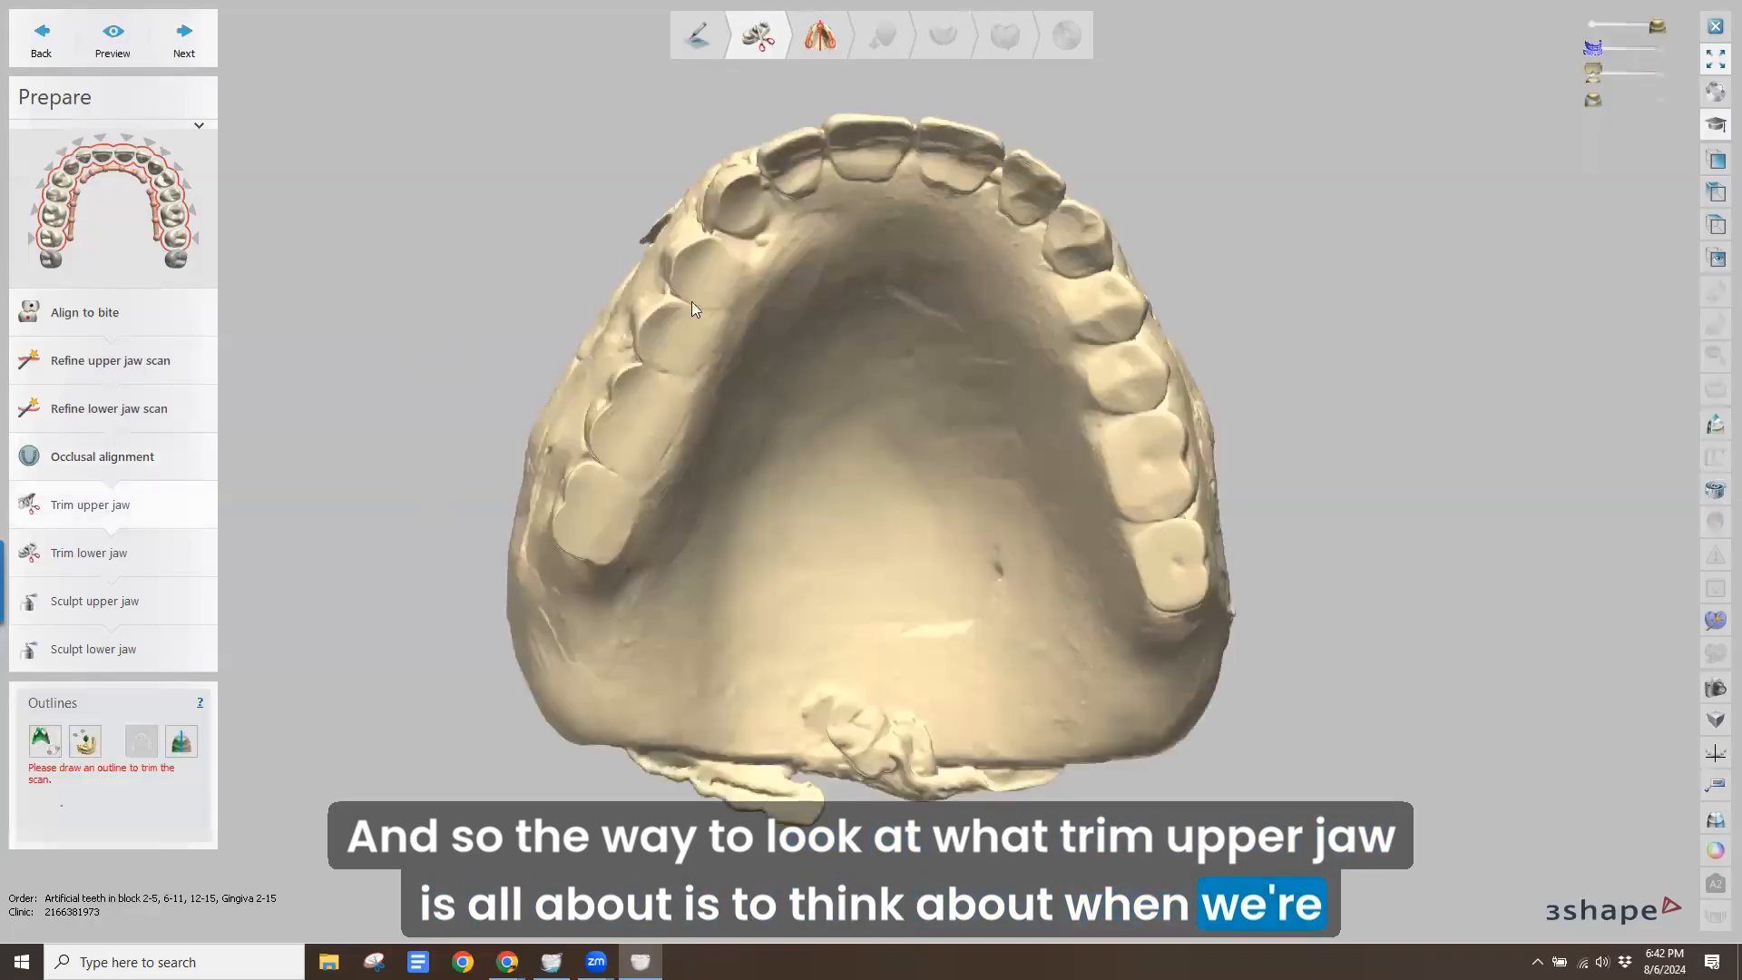
# Delete the misplaced trim spline on the posterior side border of the upper denture's intaglio surface
pyautogui.moveTo(1132, 495); pyautogui.dragTo(814, 476, button='right')
pyautogui.moveTo(910, 452); pyautogui.dragTo(813, 405, button='middle')
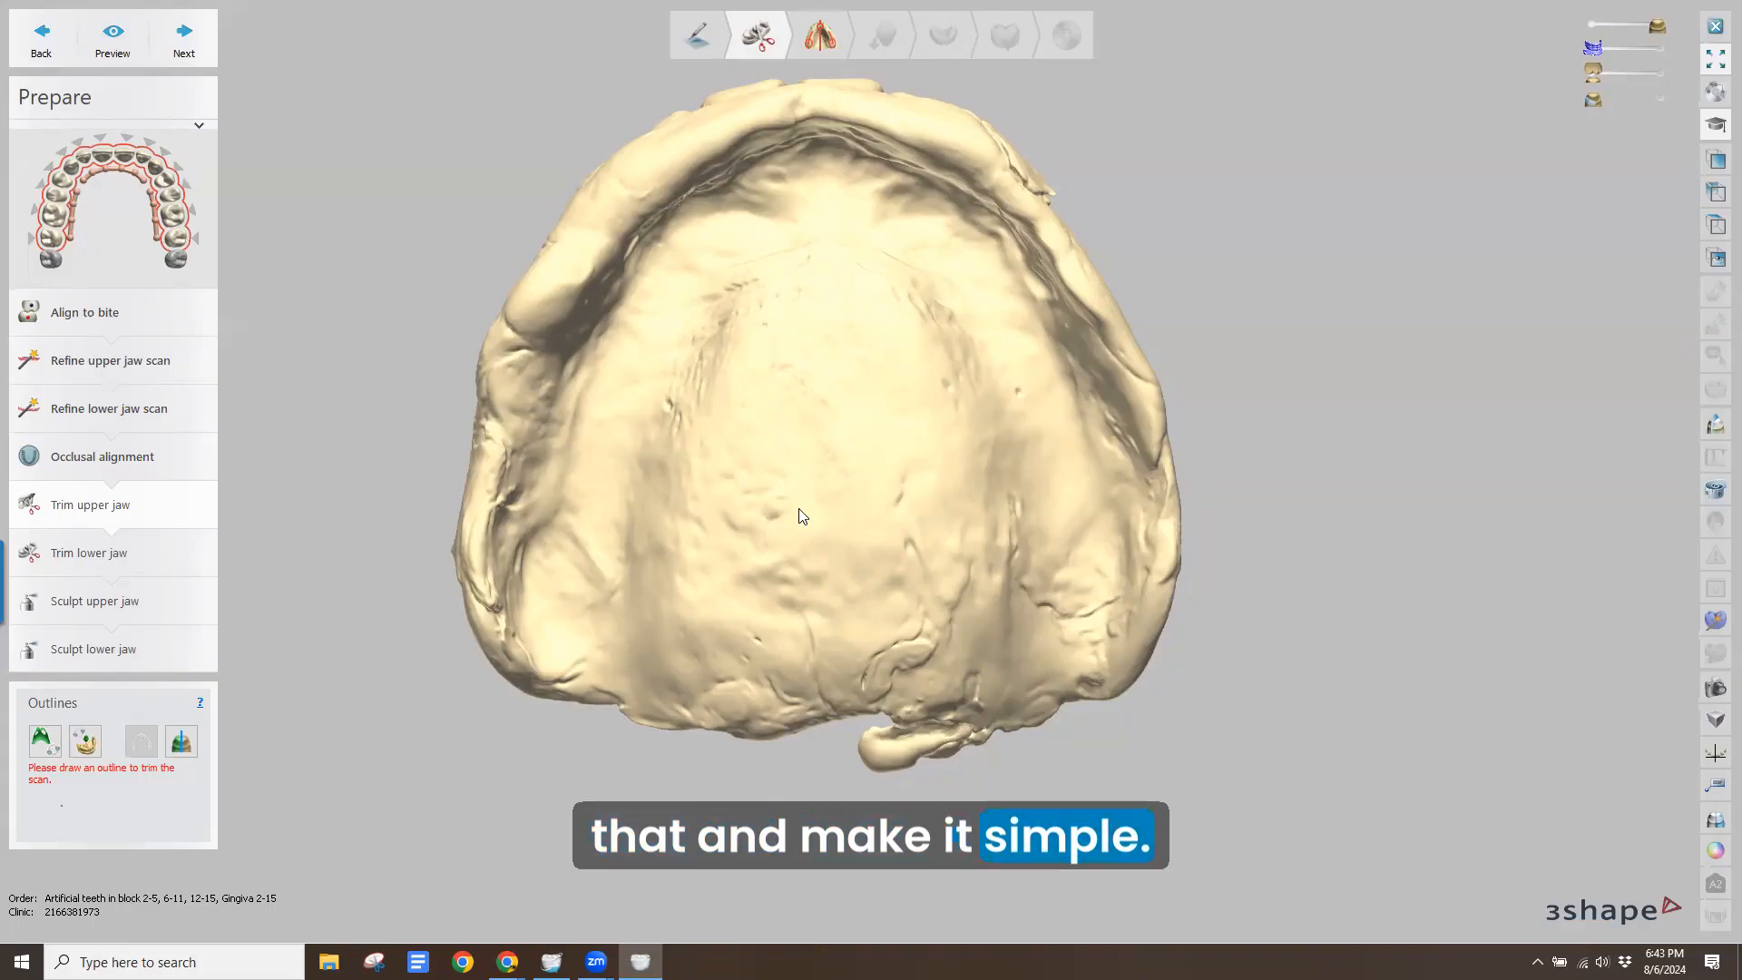
pyautogui.moveTo(798, 508)
pyautogui.mouseDown(button='right')
pyautogui.moveTo(792, 484)
pyautogui.moveTo(806, 504)
pyautogui.mouseUp(button='right')
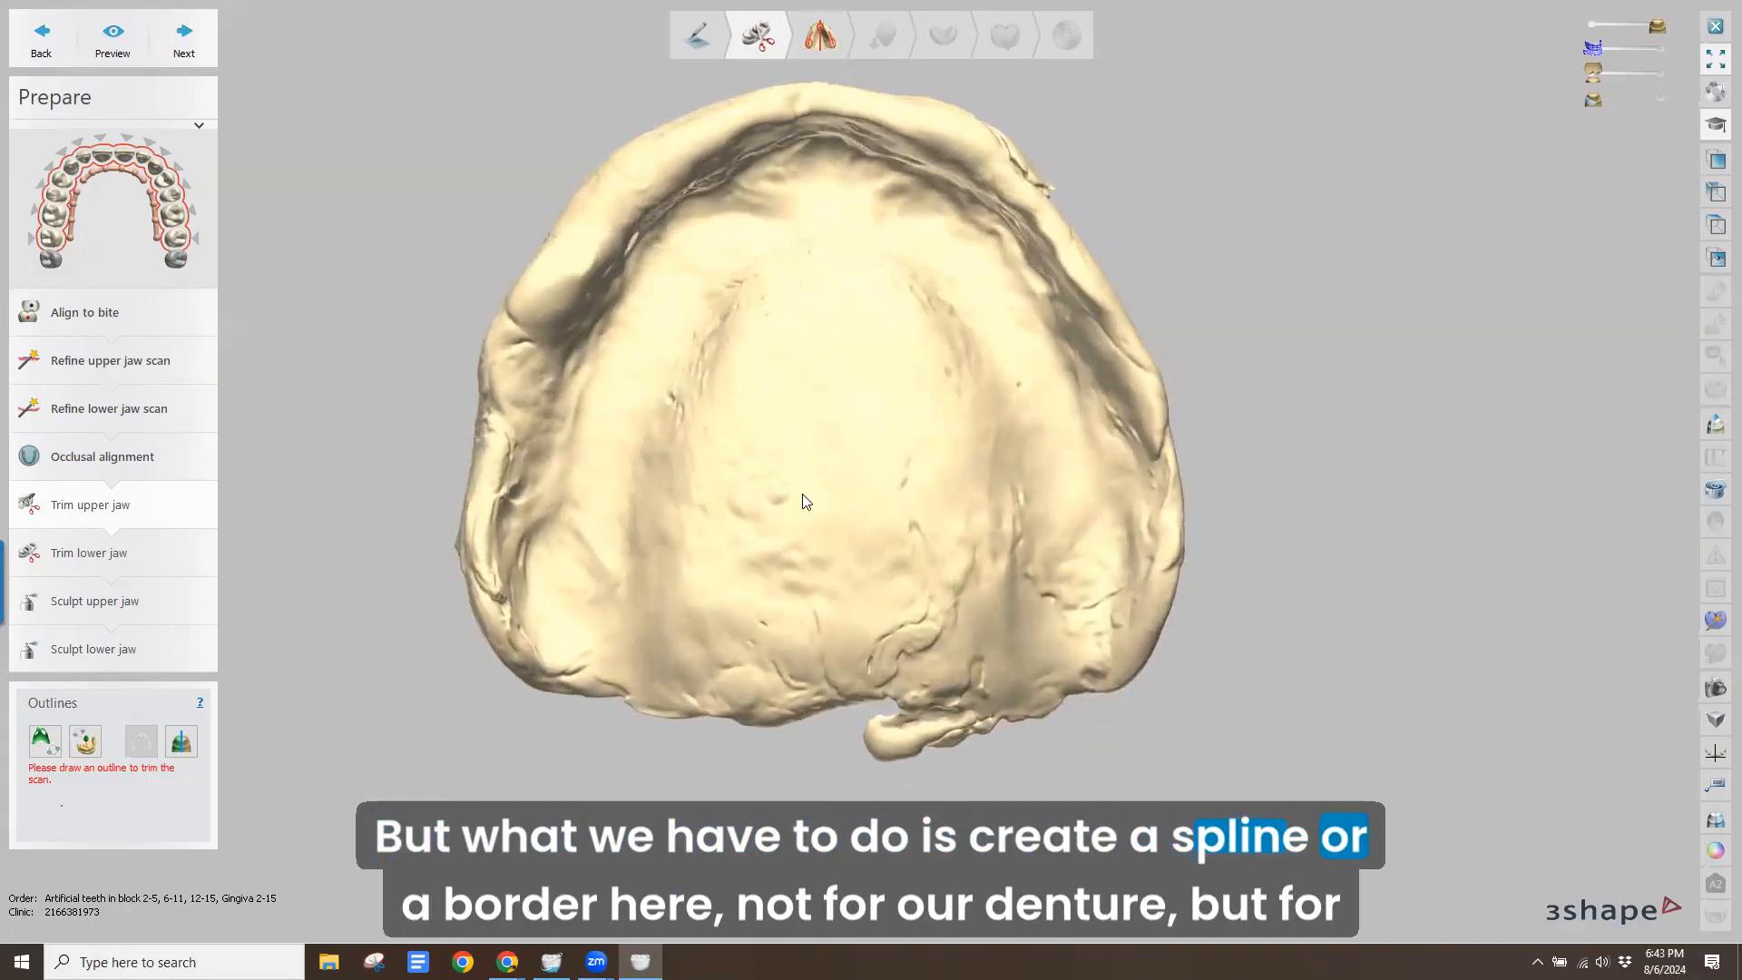
pyautogui.moveTo(835, 494); pyautogui.dragTo(786, 506, button='right')
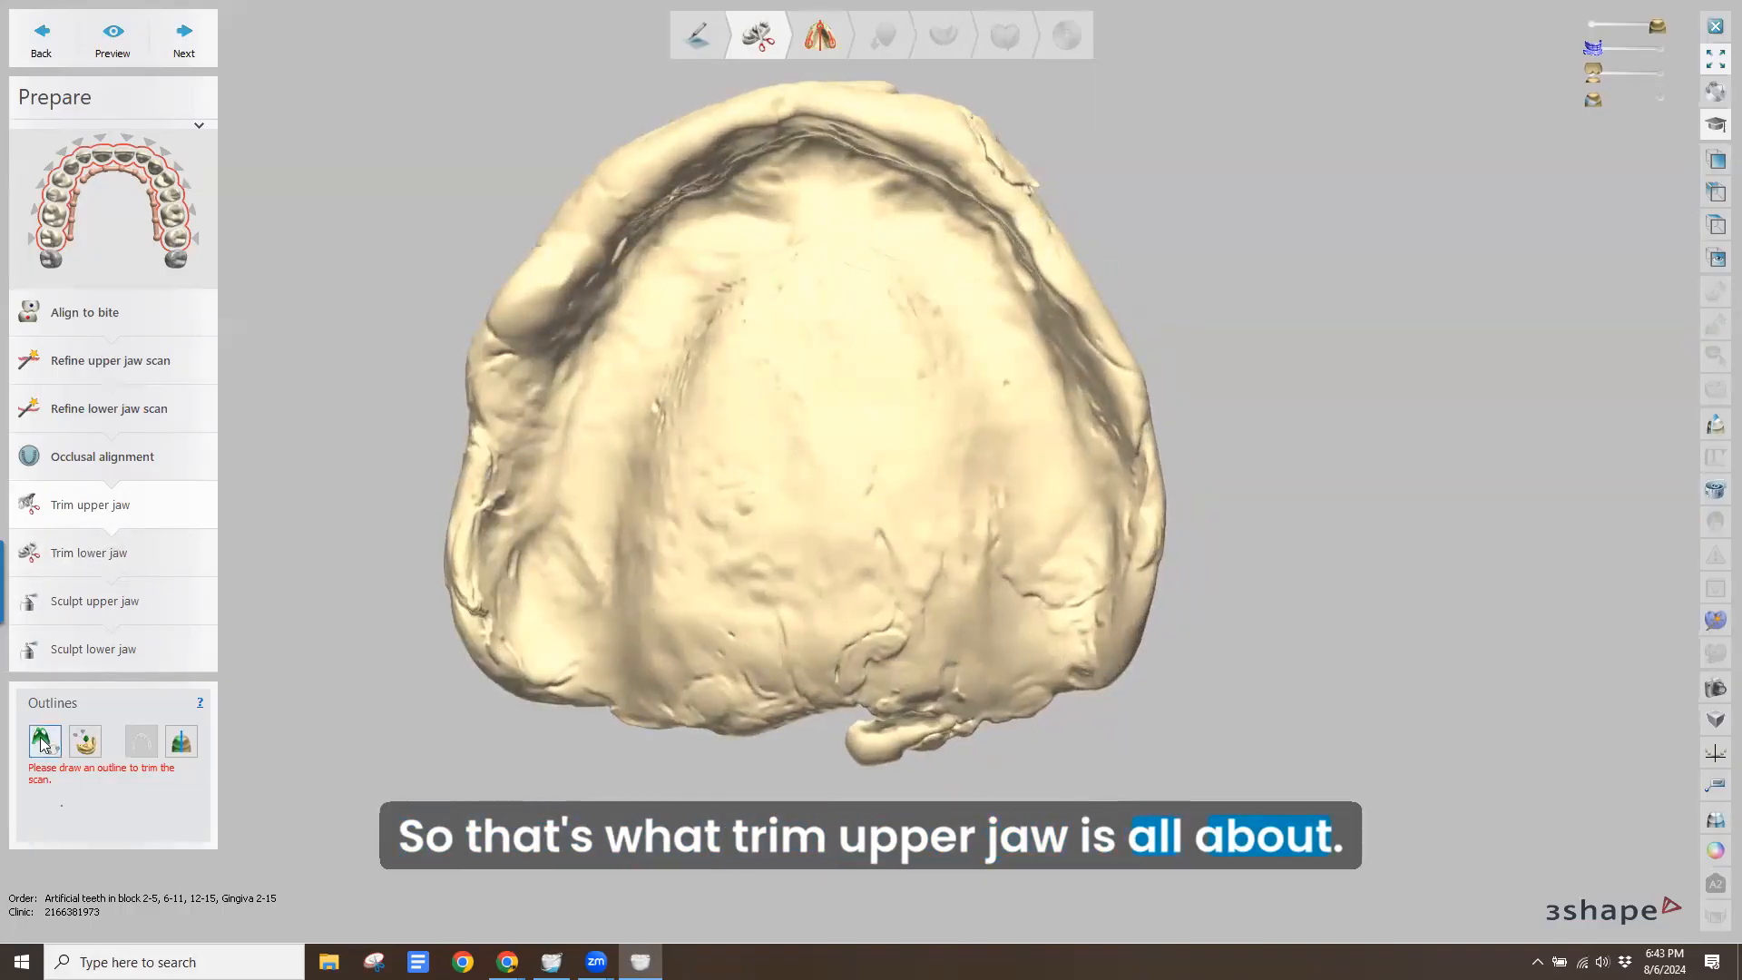
pyautogui.scroll(5, 459, 670)
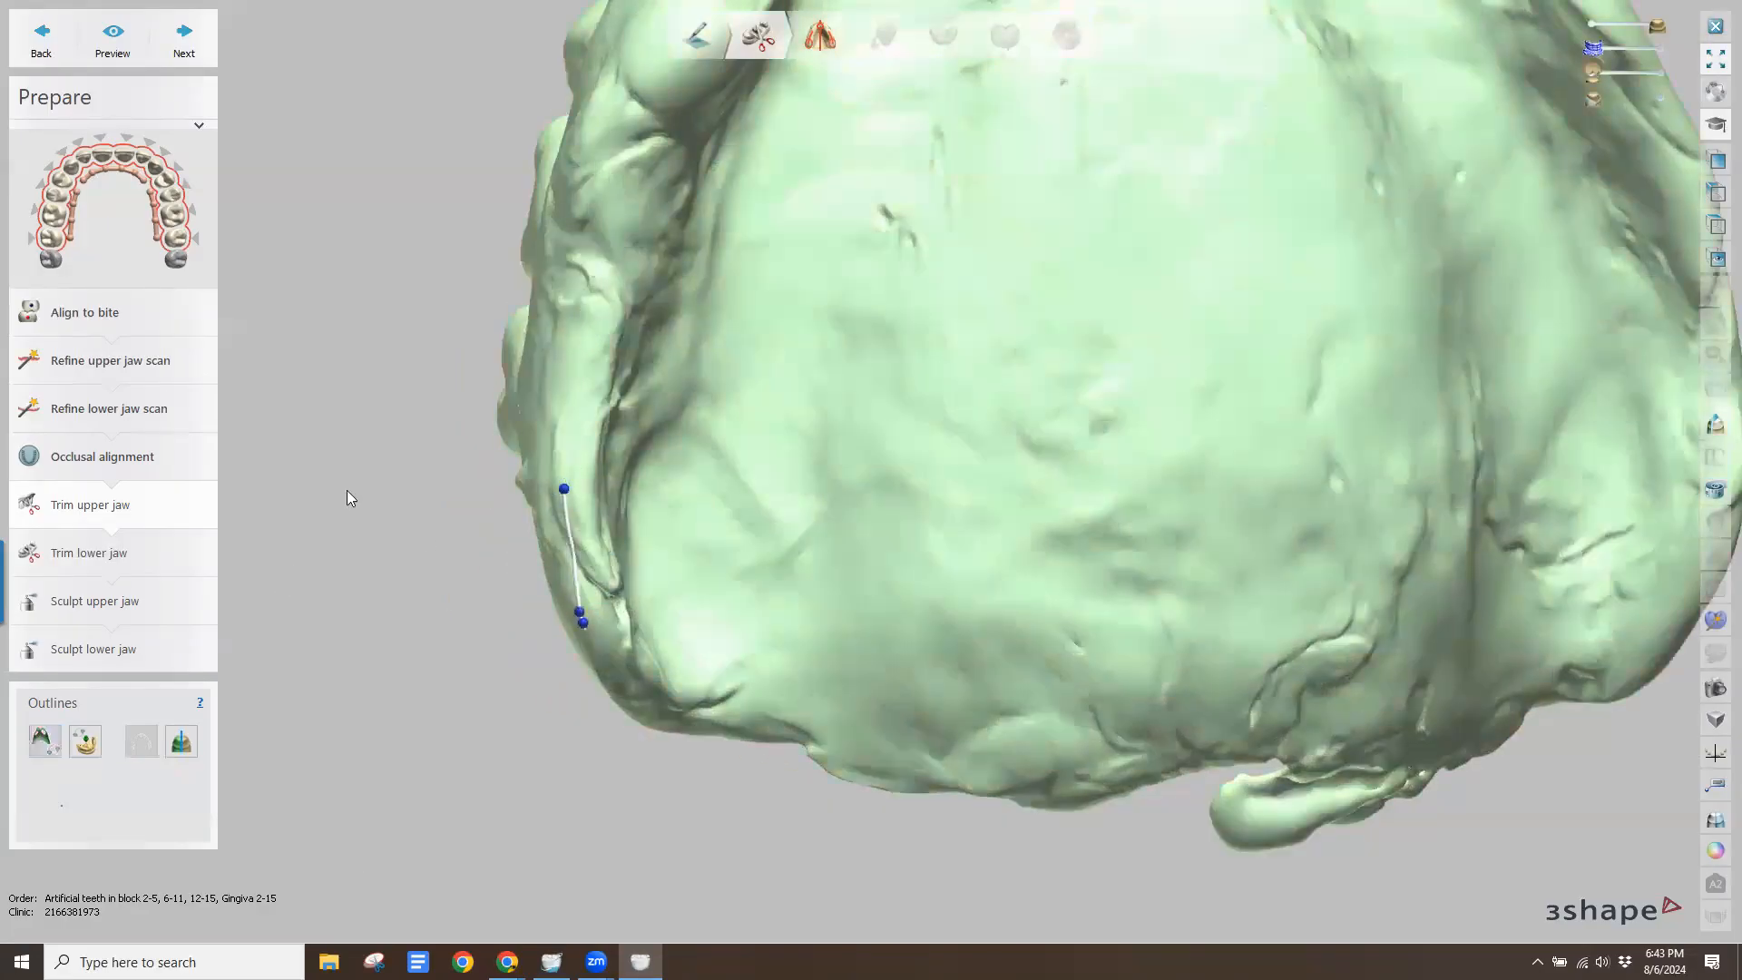
pyautogui.scroll(3, 585, 612)
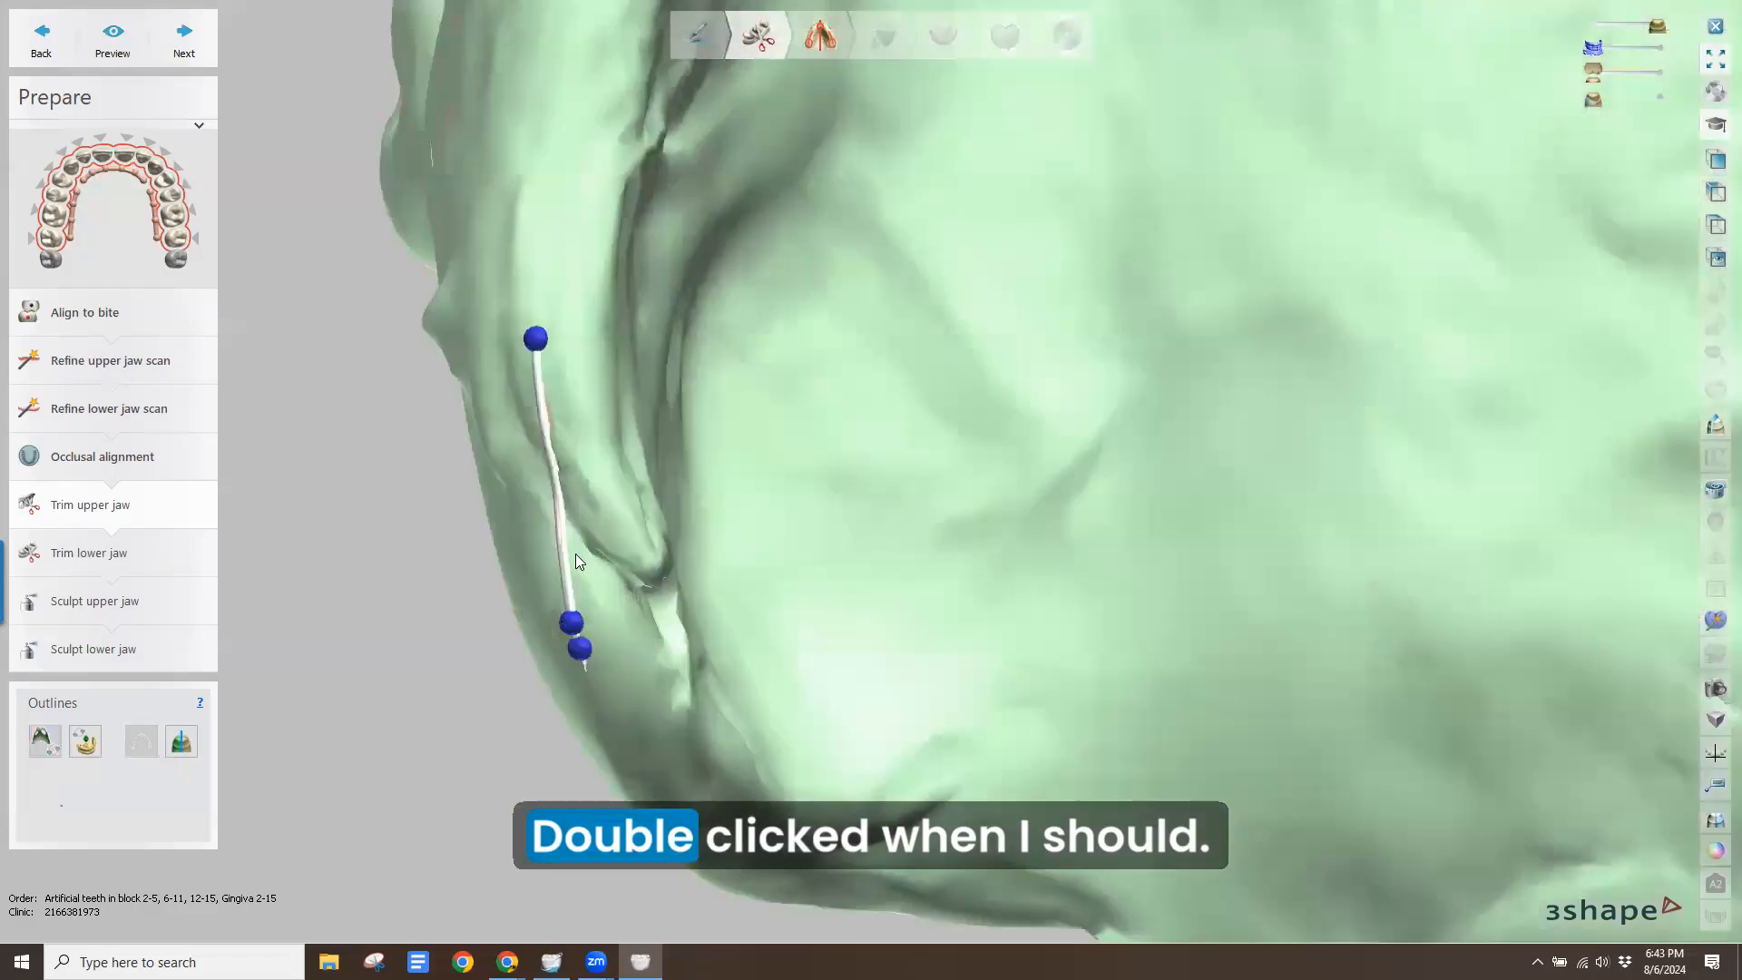
pyautogui.rightClick(567, 564)
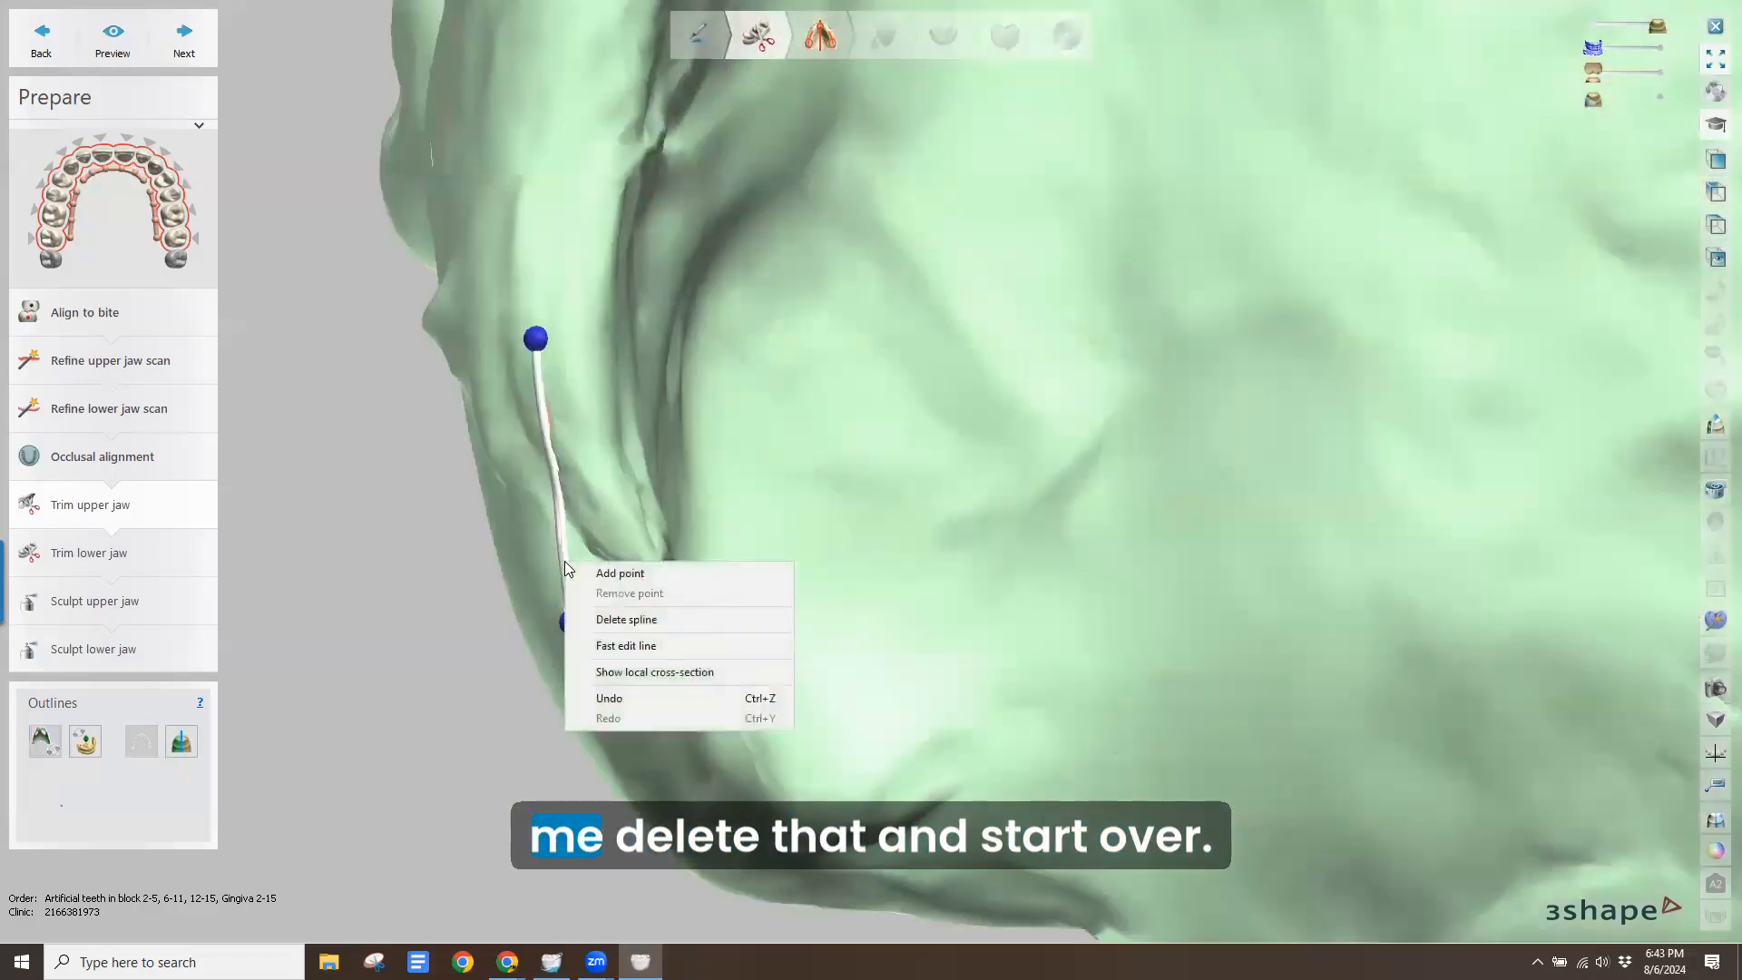
pyautogui.click(626, 618)
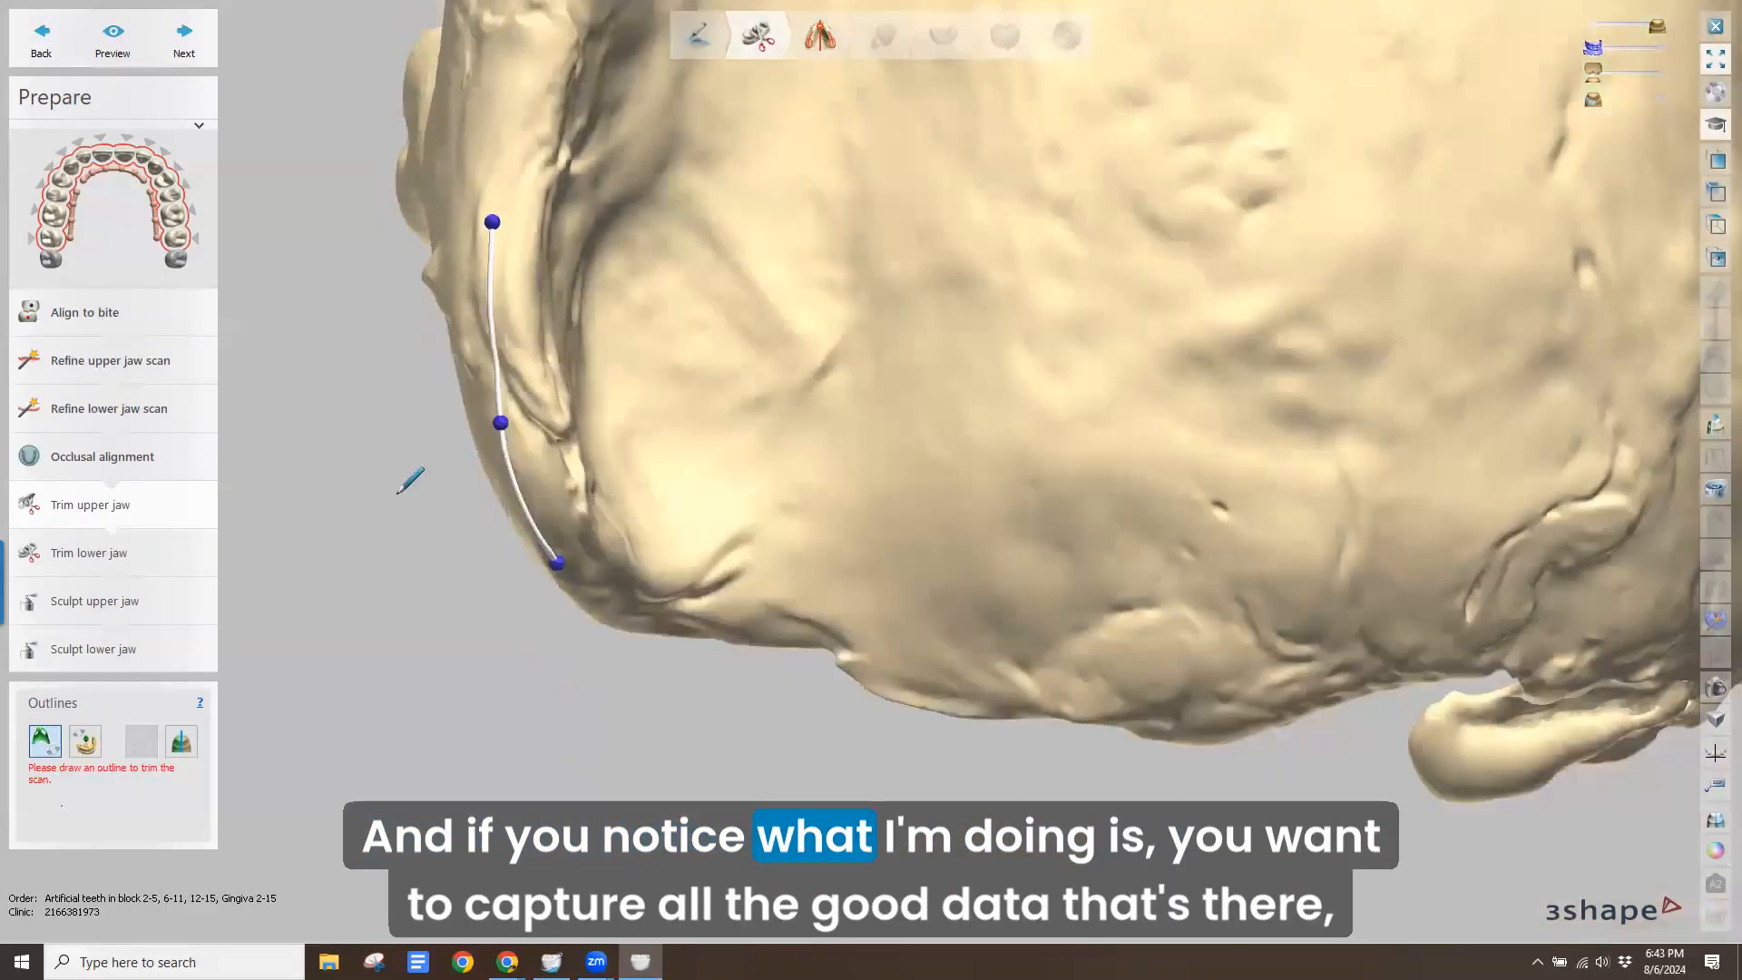
# Trace the trim outline just over the height of the peripheral border, from the first posterior corner forward to the labial frenum notch
pyautogui.scroll(-1, 397, 492)
pyautogui.moveTo(443, 192); pyautogui.dragTo(414, 653, button='middle')
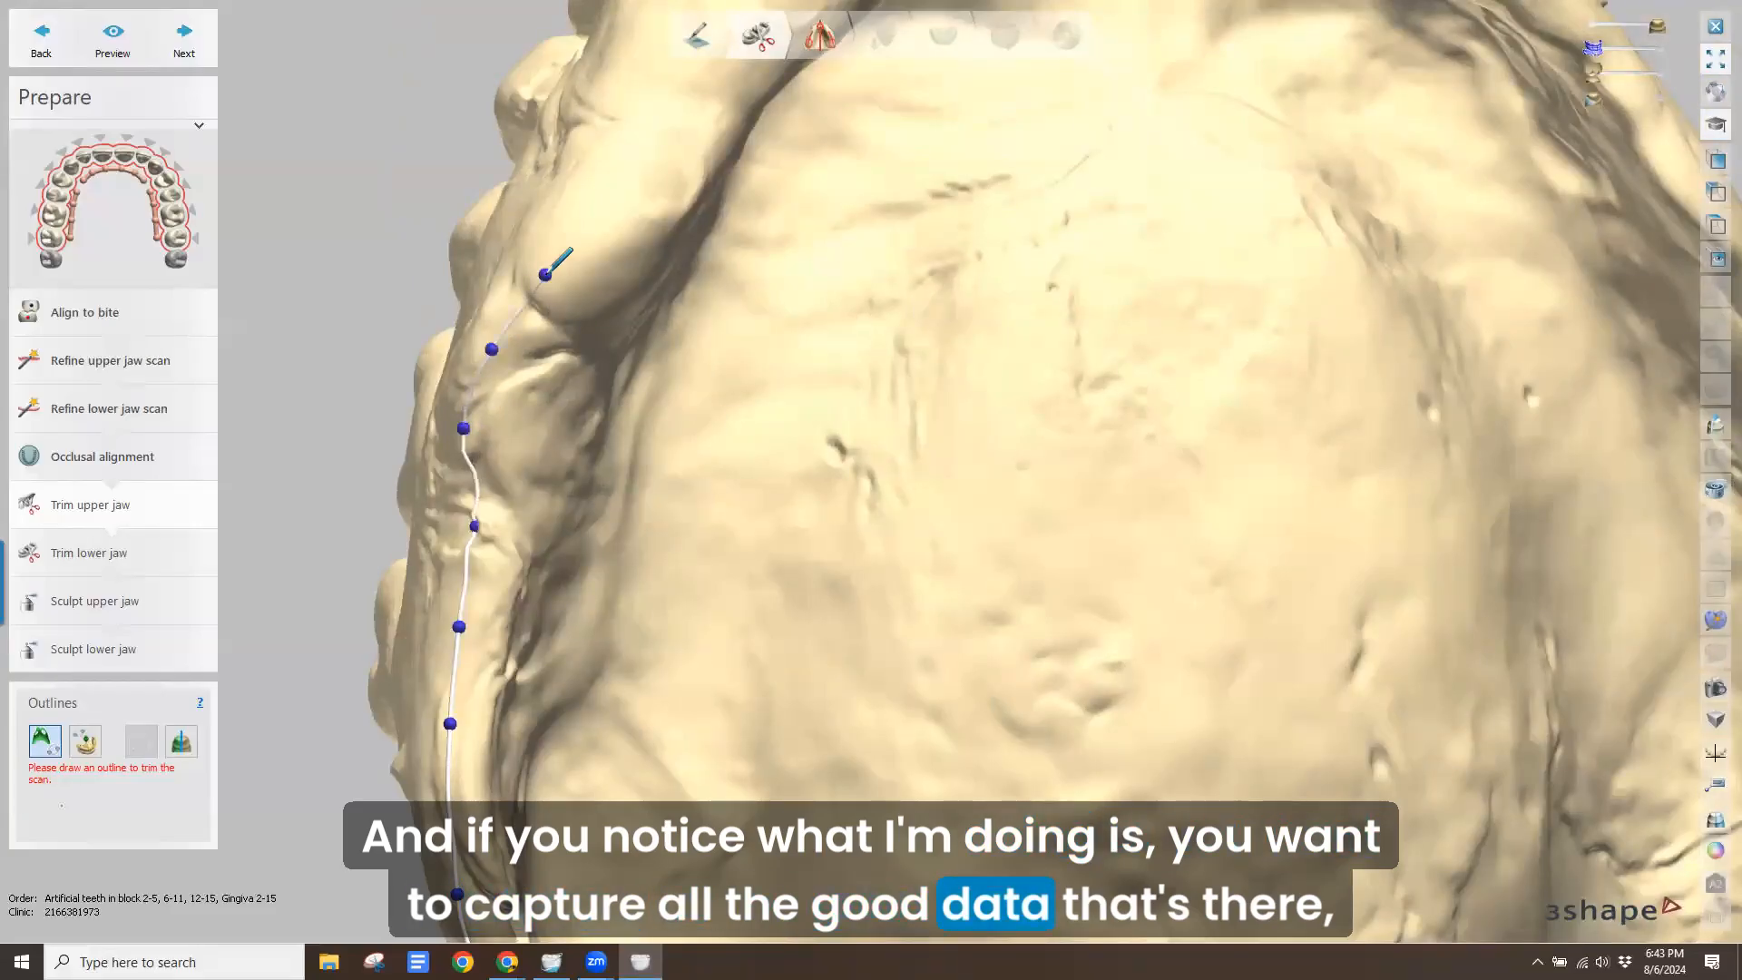
pyautogui.click(611, 159)
pyautogui.moveTo(498, 291); pyautogui.dragTo(418, 577, button='middle')
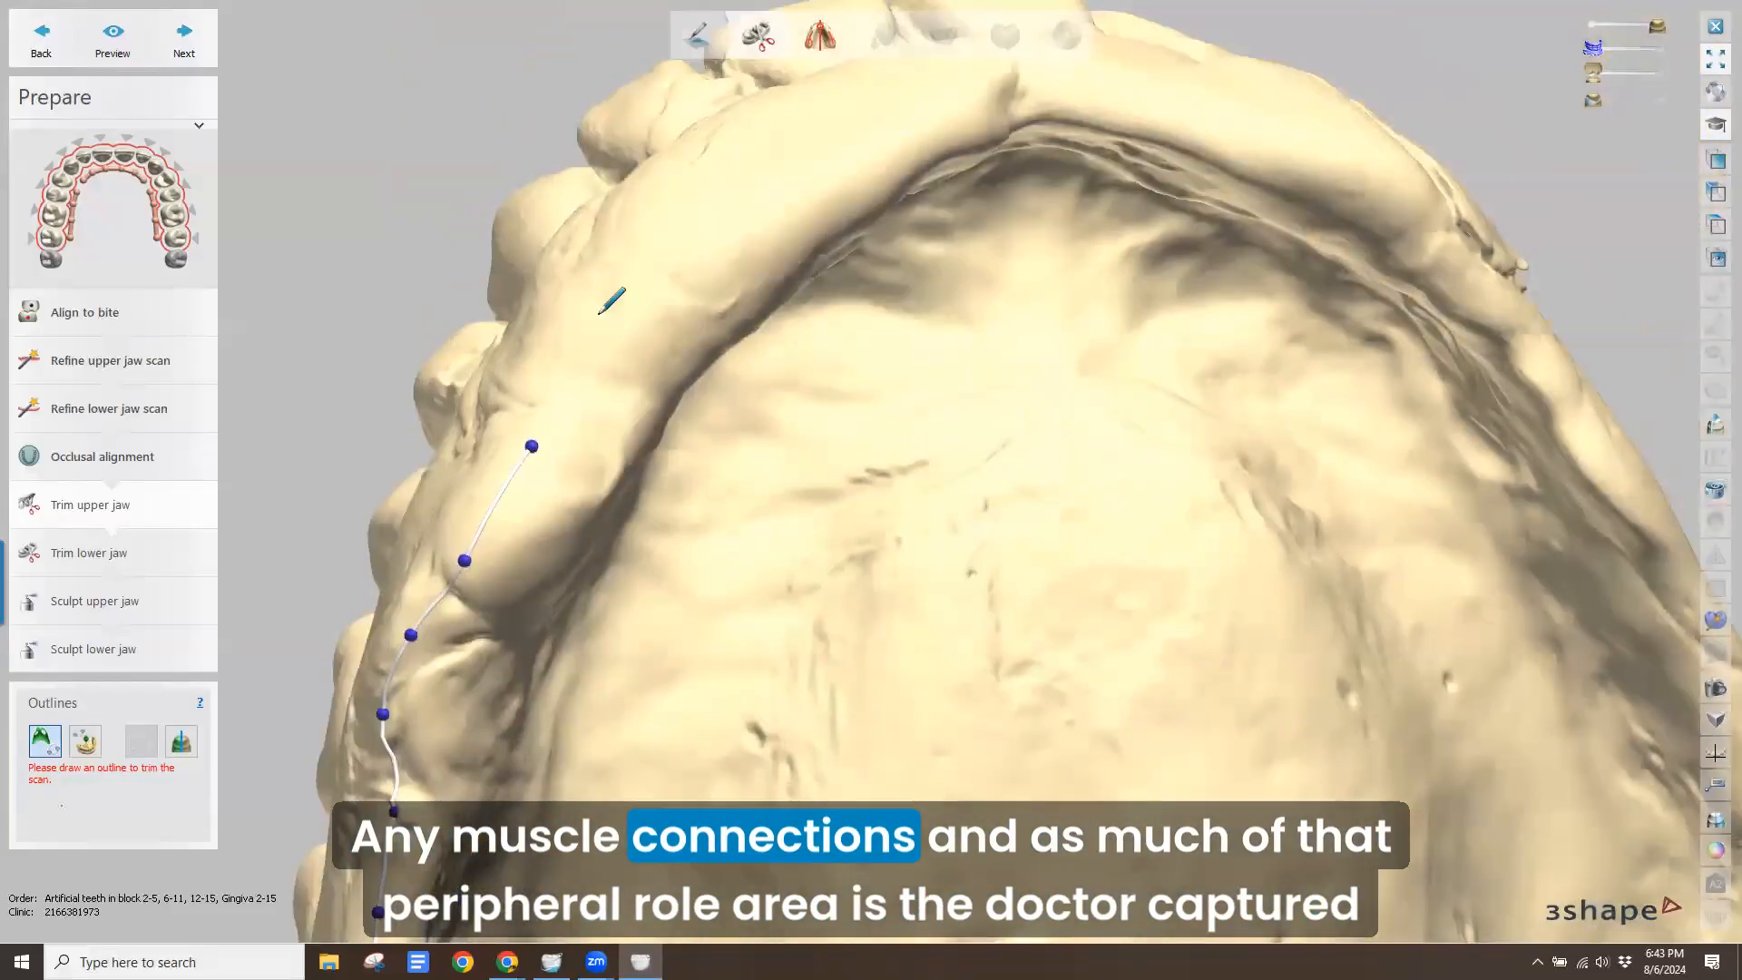
pyautogui.click(587, 375)
pyautogui.click(671, 273)
pyautogui.click(777, 210)
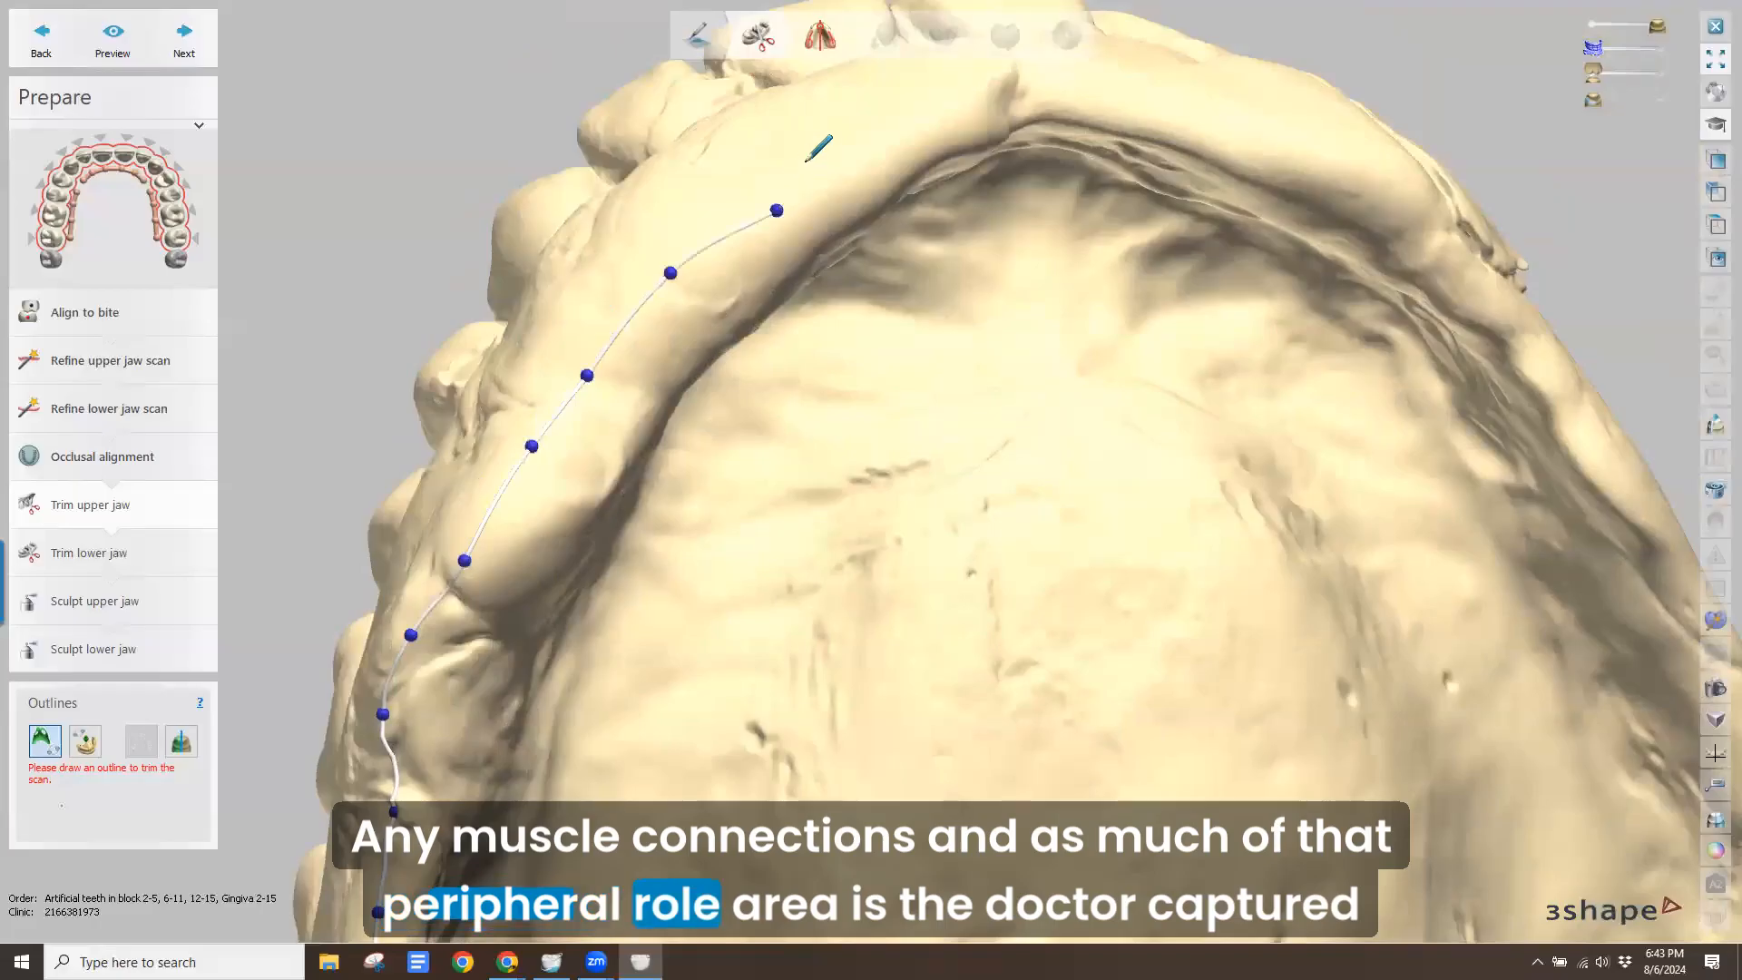
pyautogui.click(971, 93)
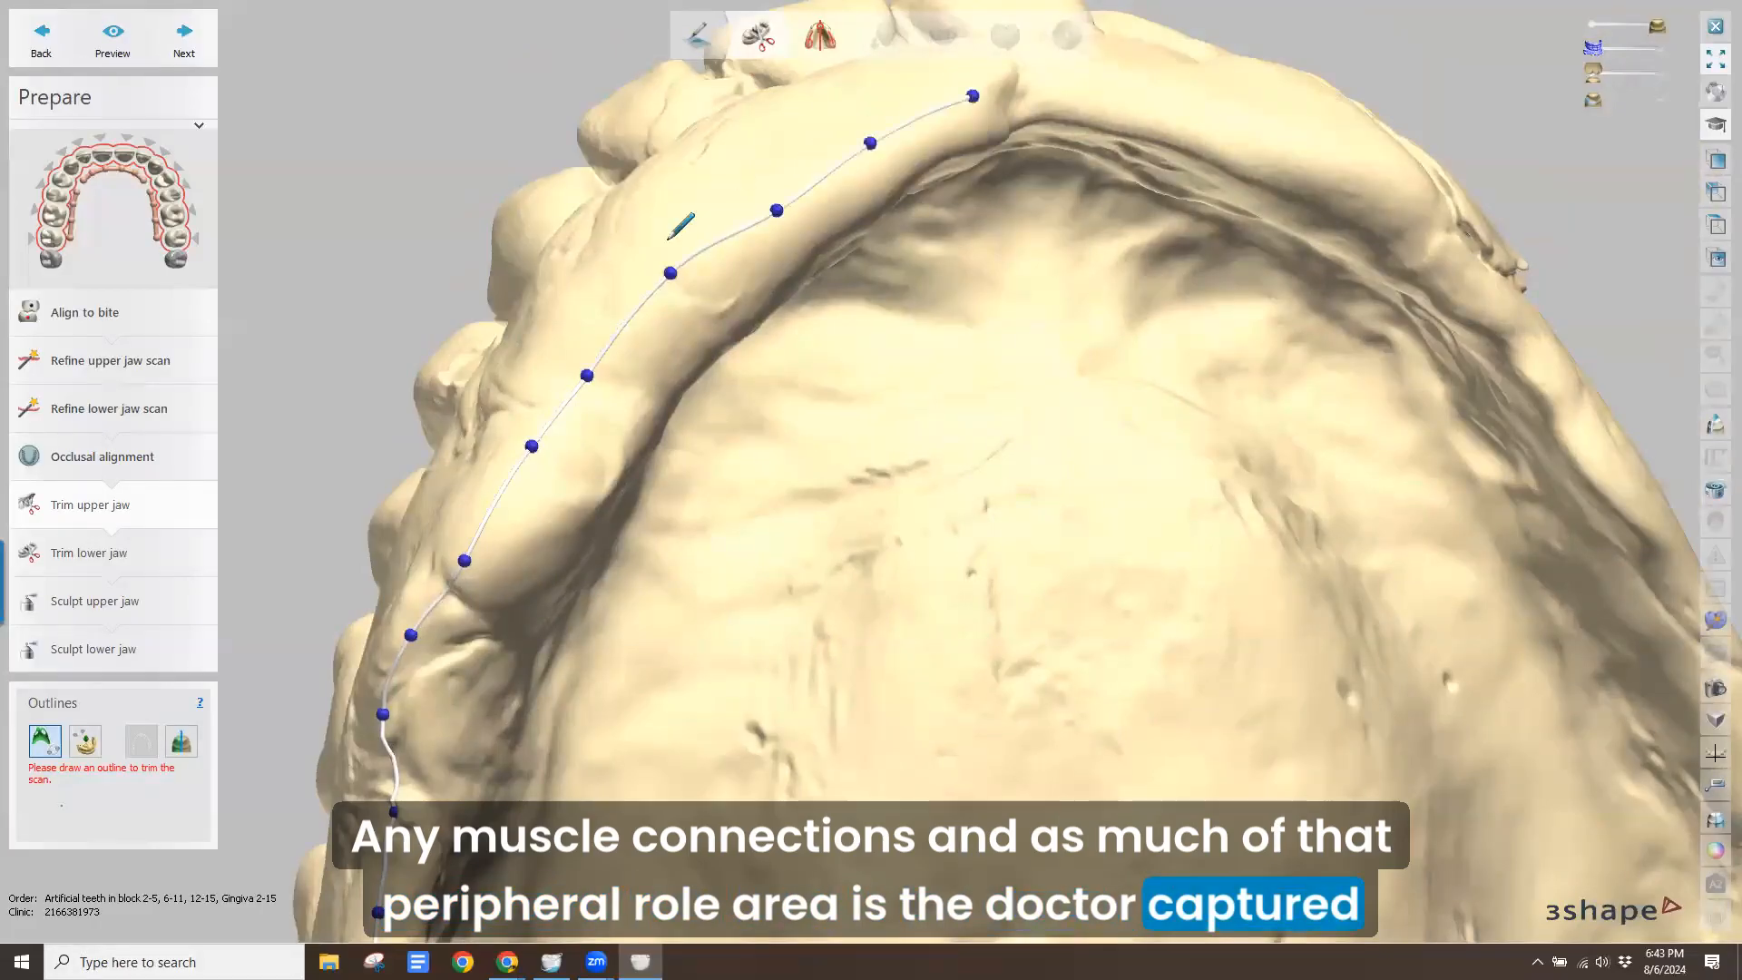
# Continue the trim outline around the labial frenum notch and onto the anterior border of the opposite side
pyautogui.moveTo(669, 245); pyautogui.dragTo(729, 216, button='right')
pyautogui.click(804, 369)
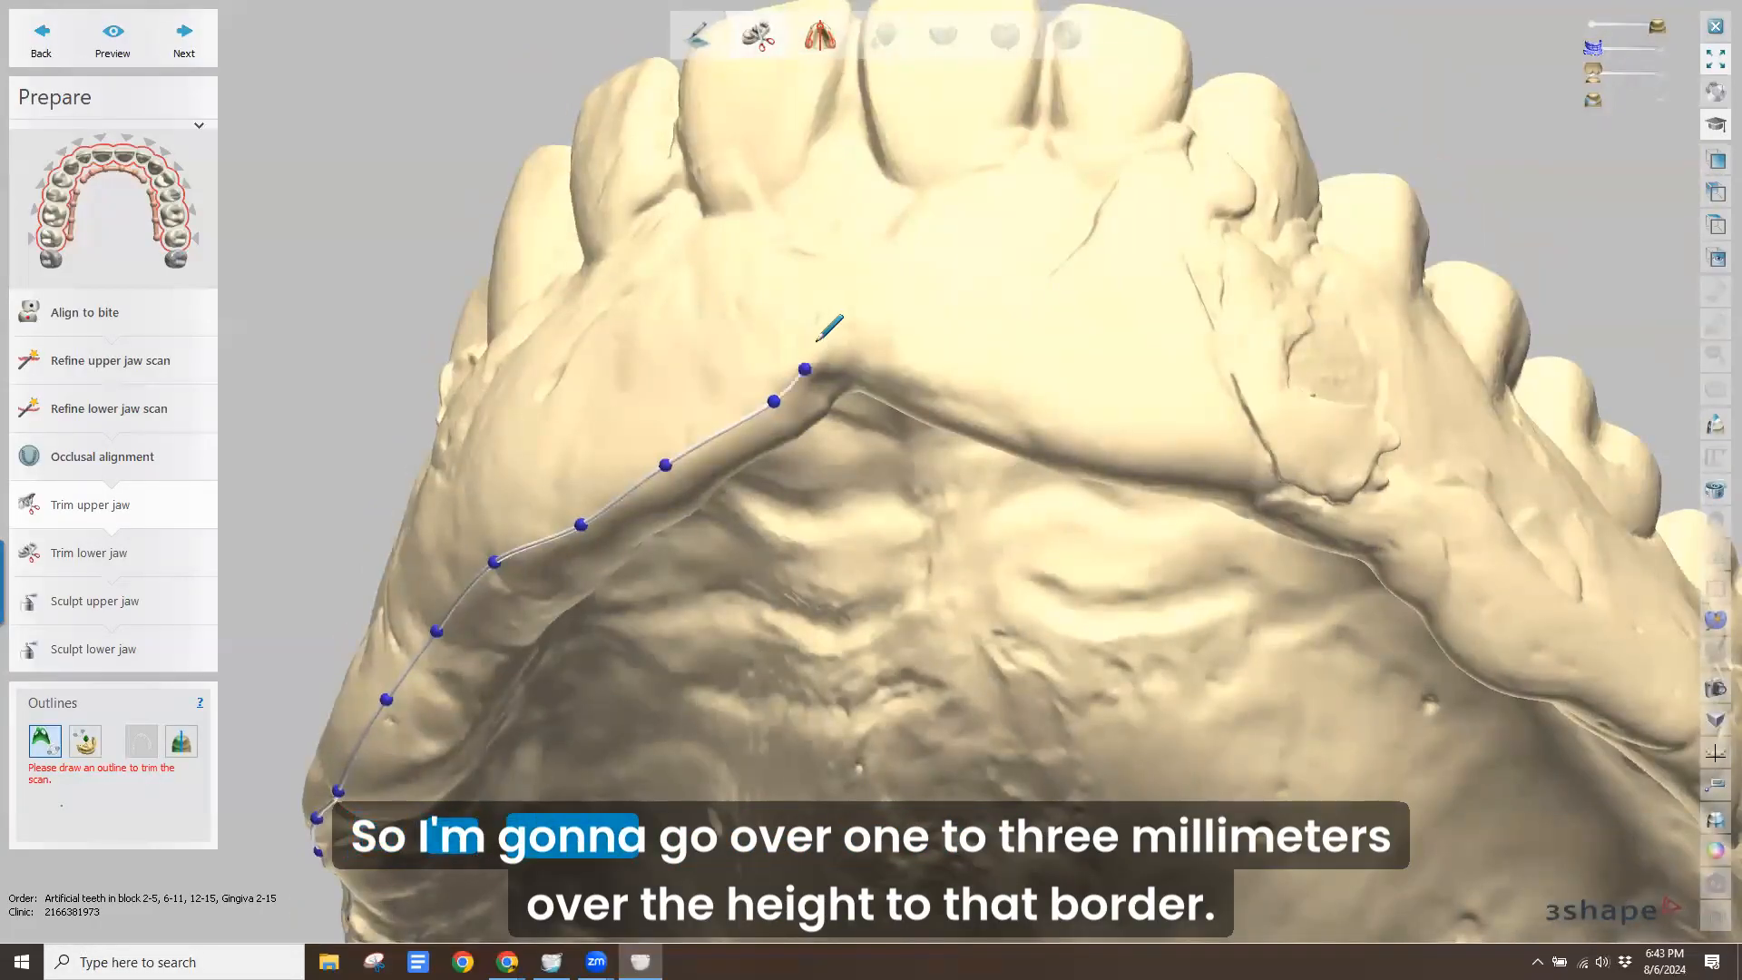
pyautogui.click(837, 342)
pyautogui.click(904, 362)
pyautogui.click(1025, 408)
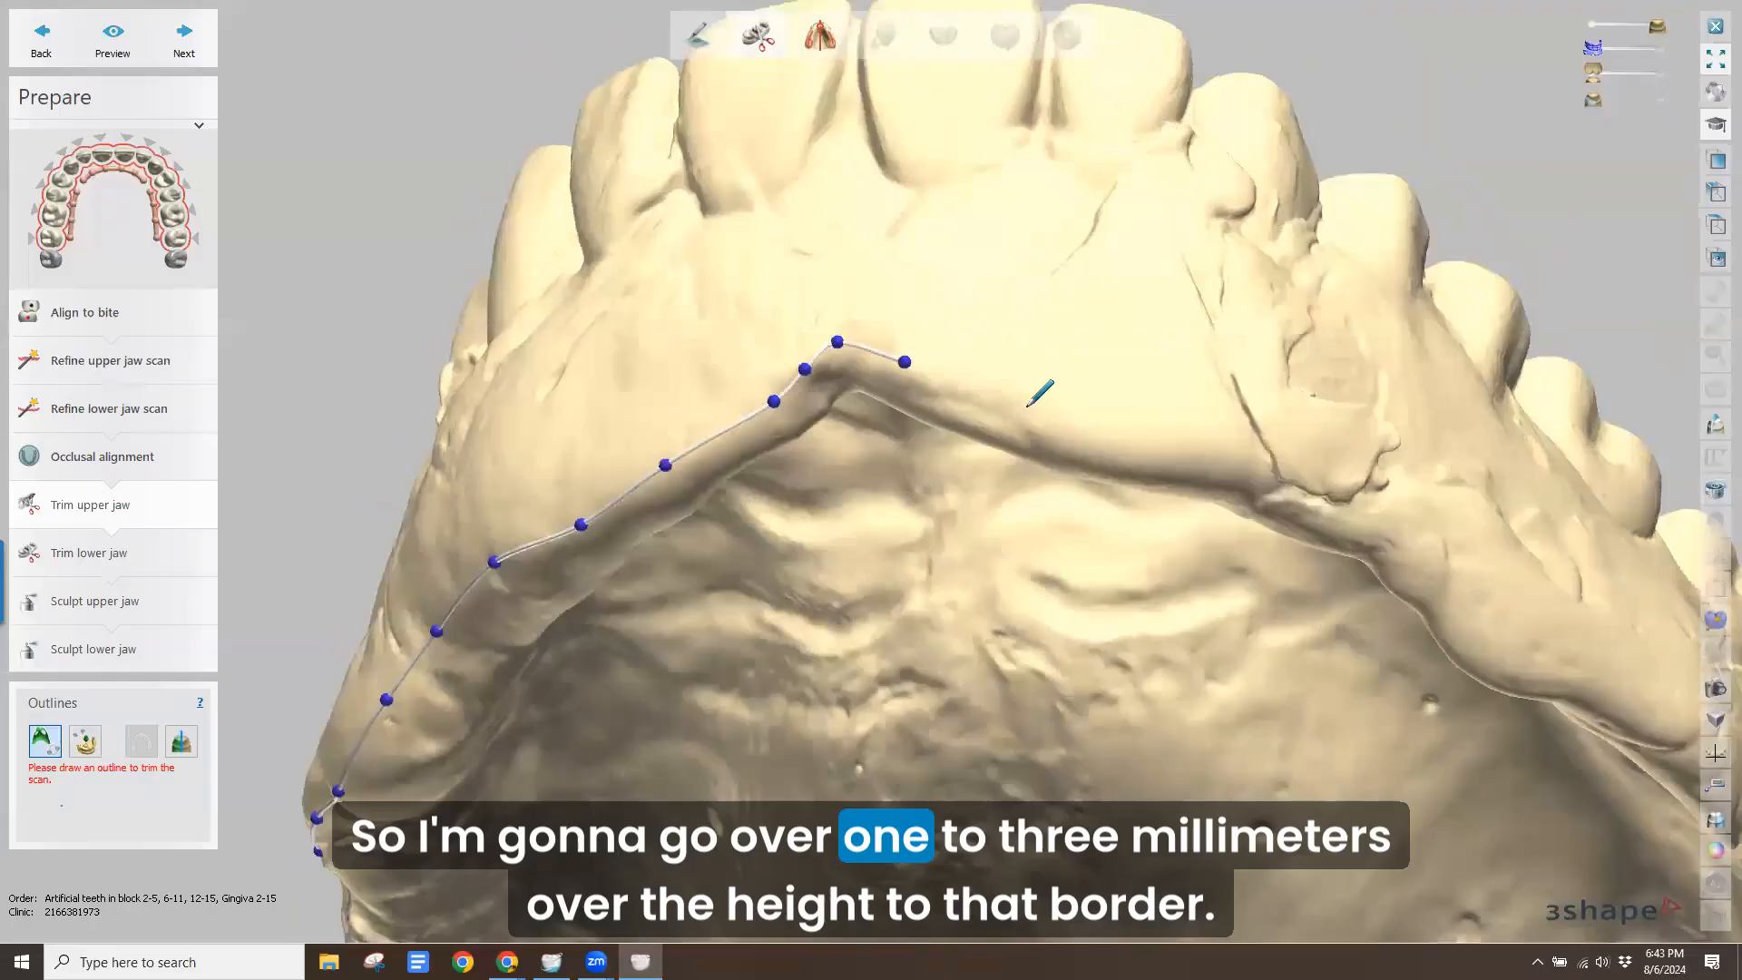
pyautogui.click(1163, 445)
# Extend the trim outline along the opposite buccal border, staying just past its crest, back to the posterior corner
pyautogui.moveTo(1121, 355); pyautogui.dragTo(1194, 530, button='right')
pyautogui.moveTo(1168, 388); pyautogui.dragTo(1164, 487, button='right')
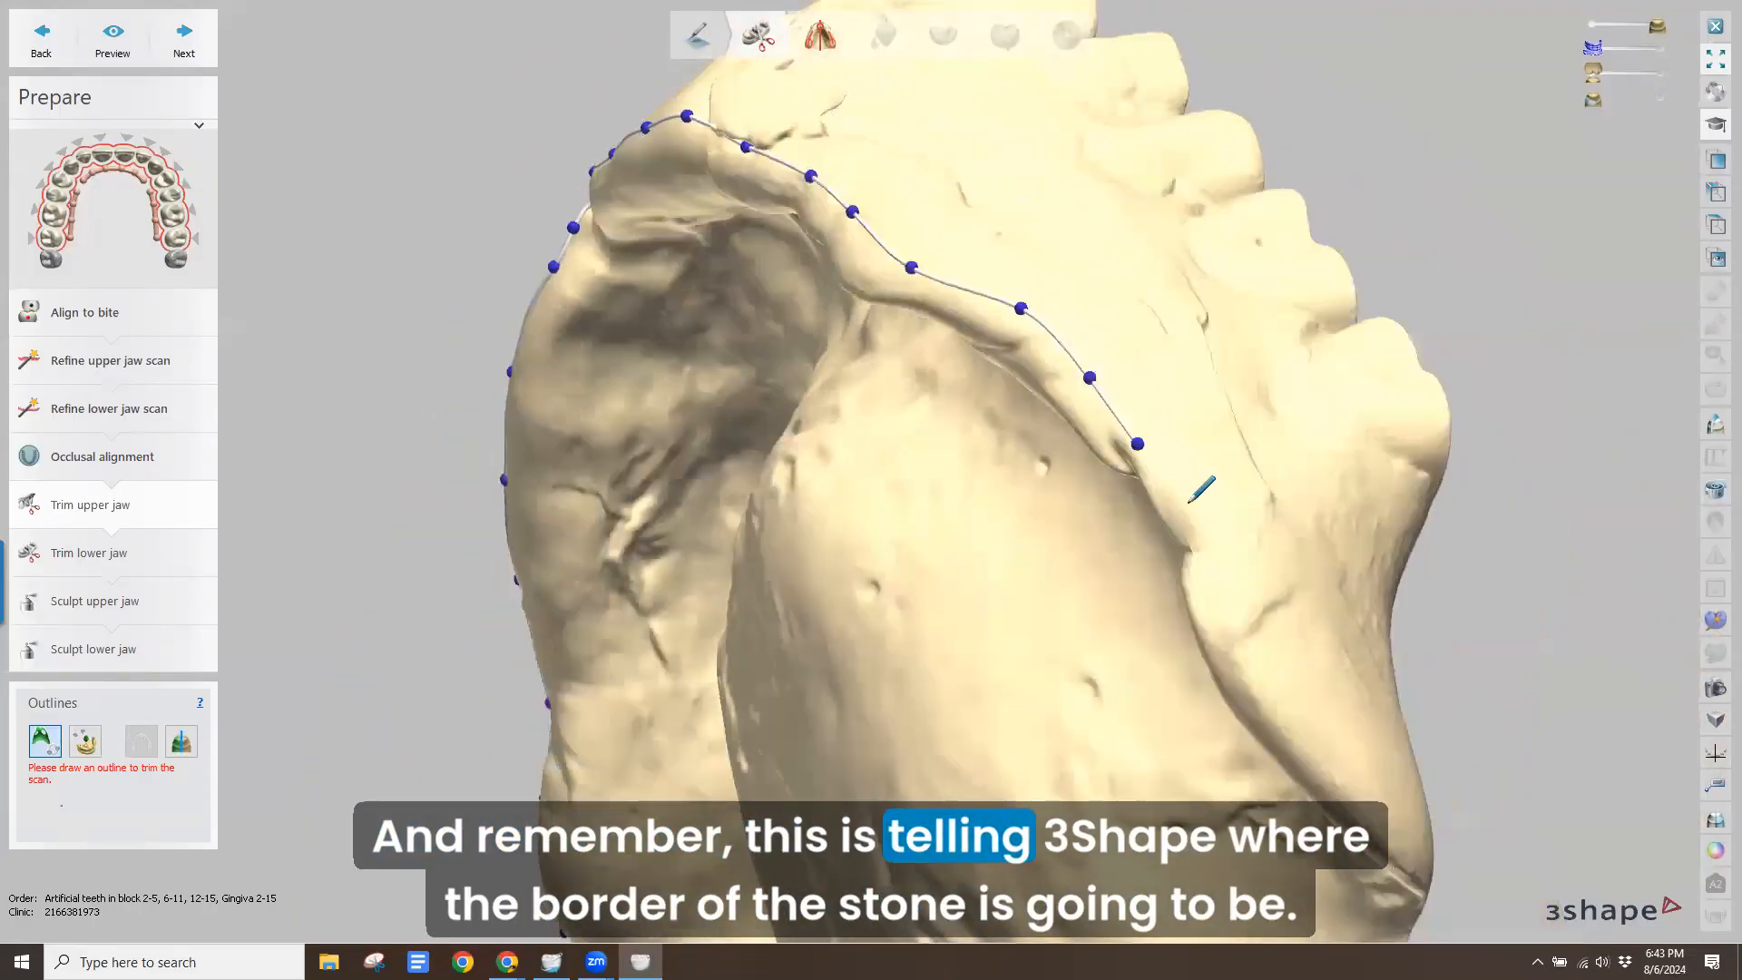
pyautogui.click(1187, 503)
pyautogui.click(1204, 575)
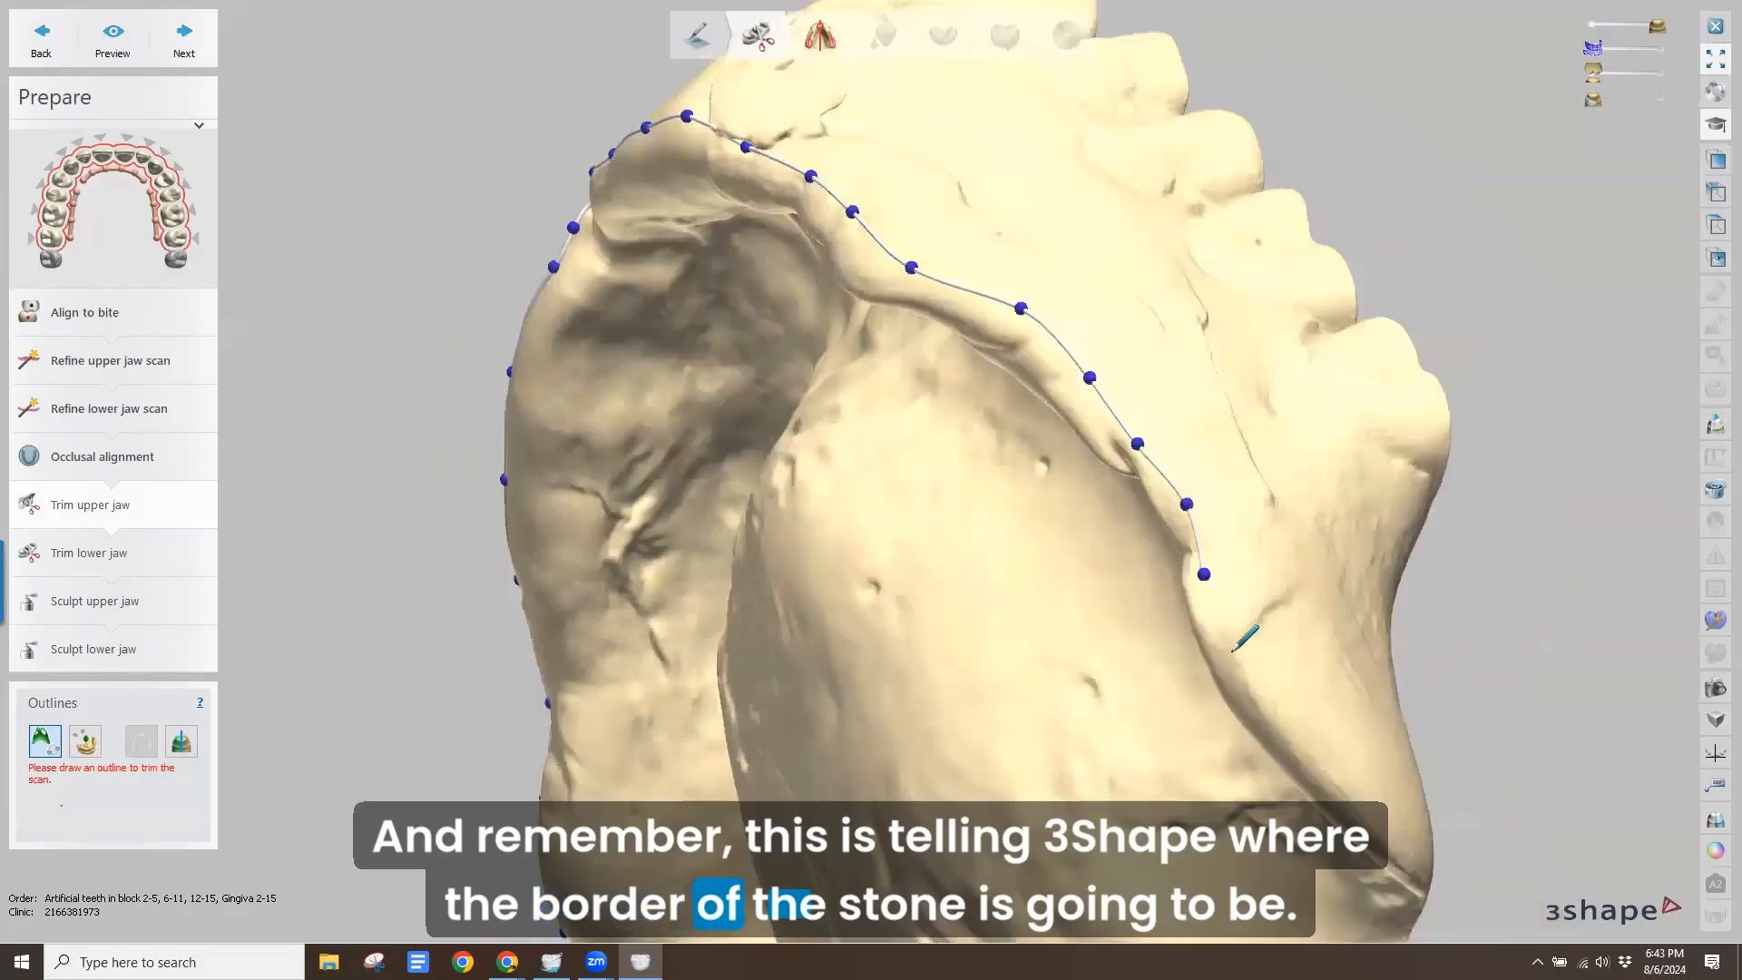
pyautogui.click(1234, 655)
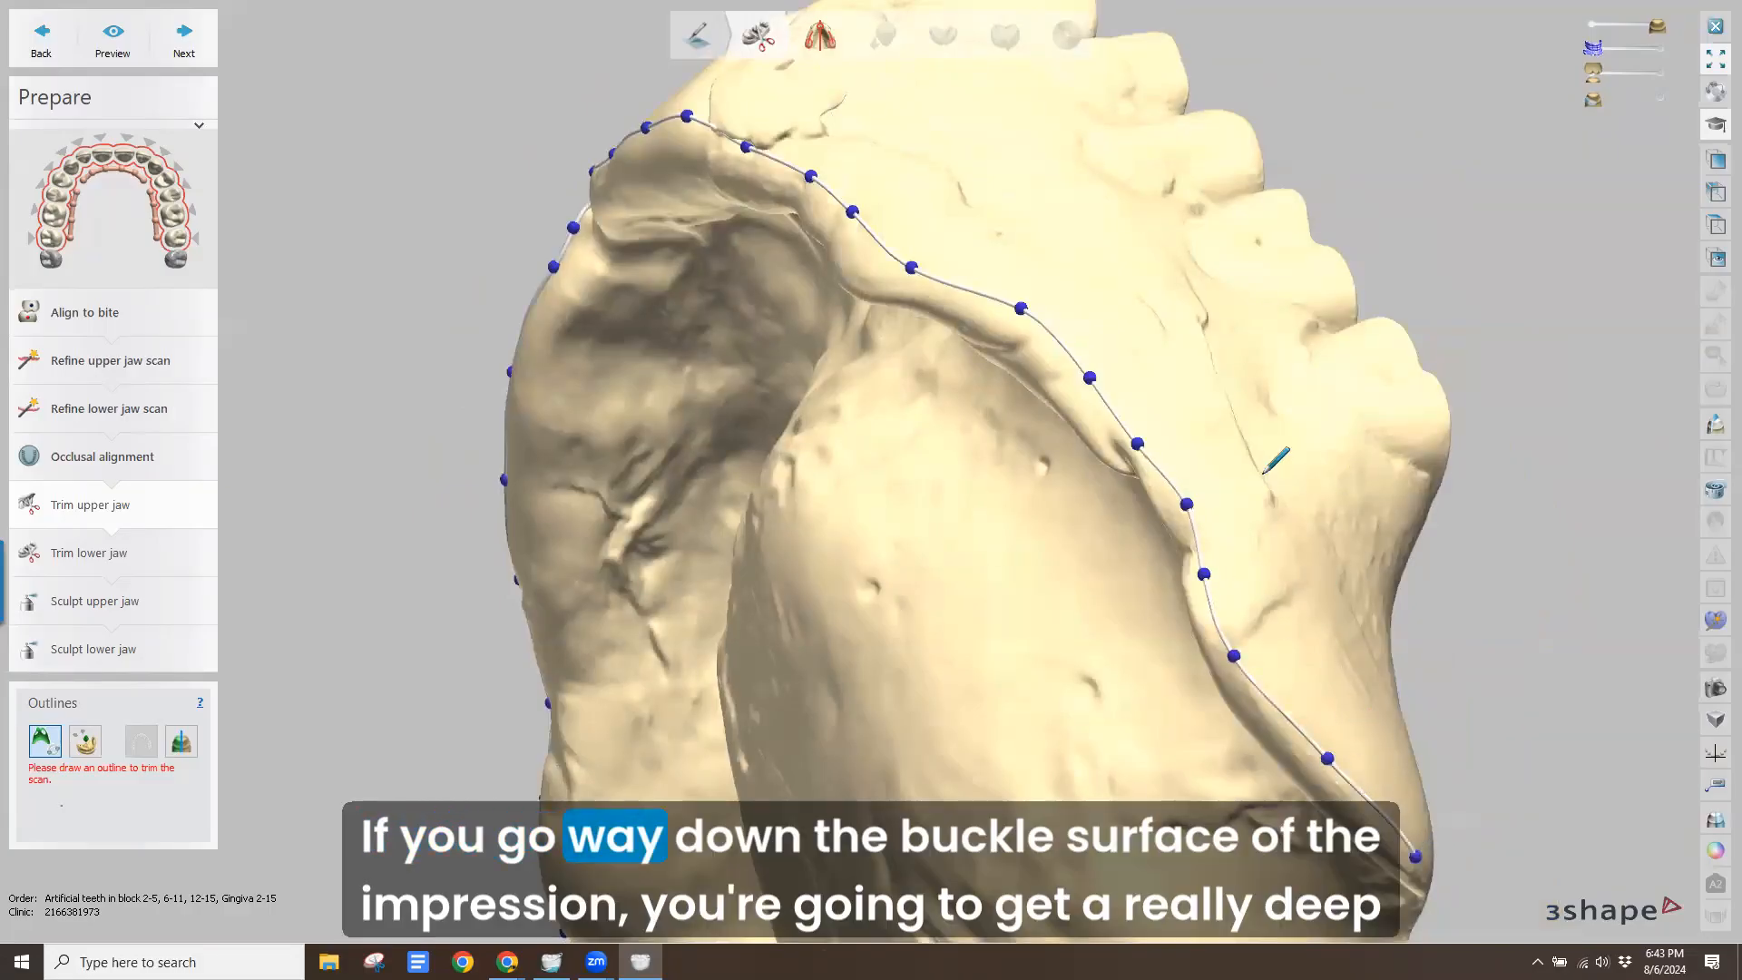
pyautogui.scroll(-3, 1263, 473)
pyautogui.moveTo(1263, 473); pyautogui.dragTo(1235, 451, button='right')
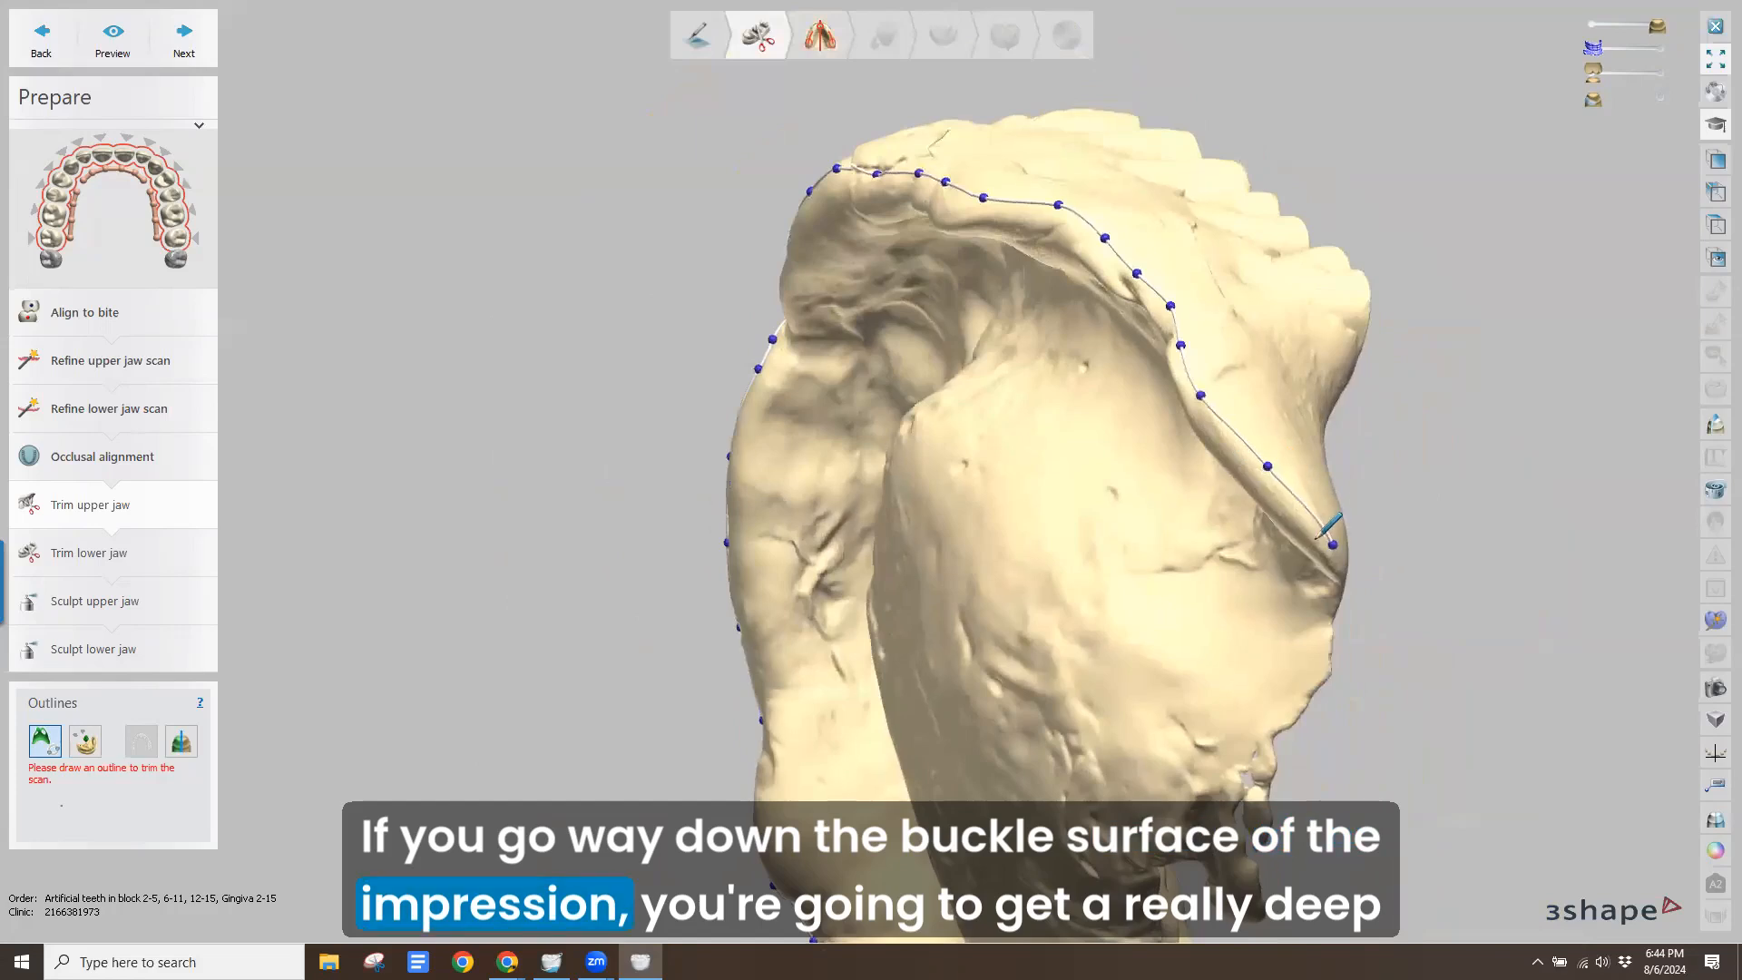
pyautogui.scroll(3, 1352, 583)
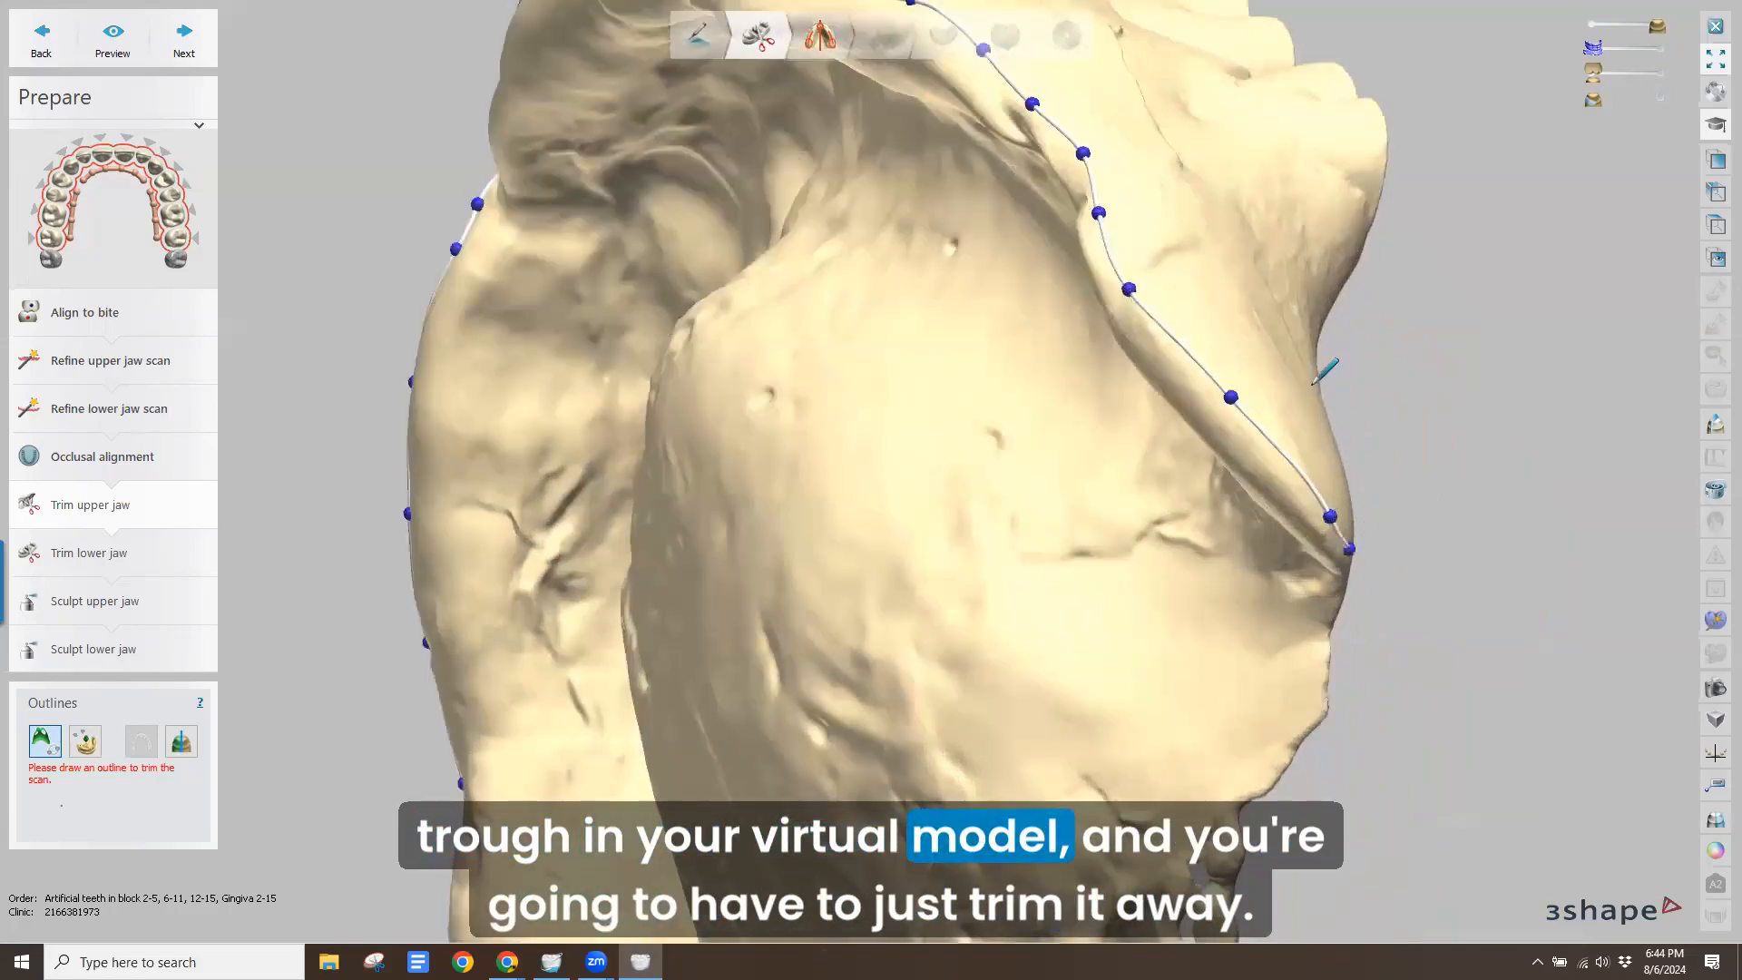
# Run the trim outline around the posterior corner and across the palate's back edge, leaving out the hanging excess material
pyautogui.moveTo(1352, 545); pyautogui.dragTo(1292, 277, button='right')
pyautogui.click(1278, 282)
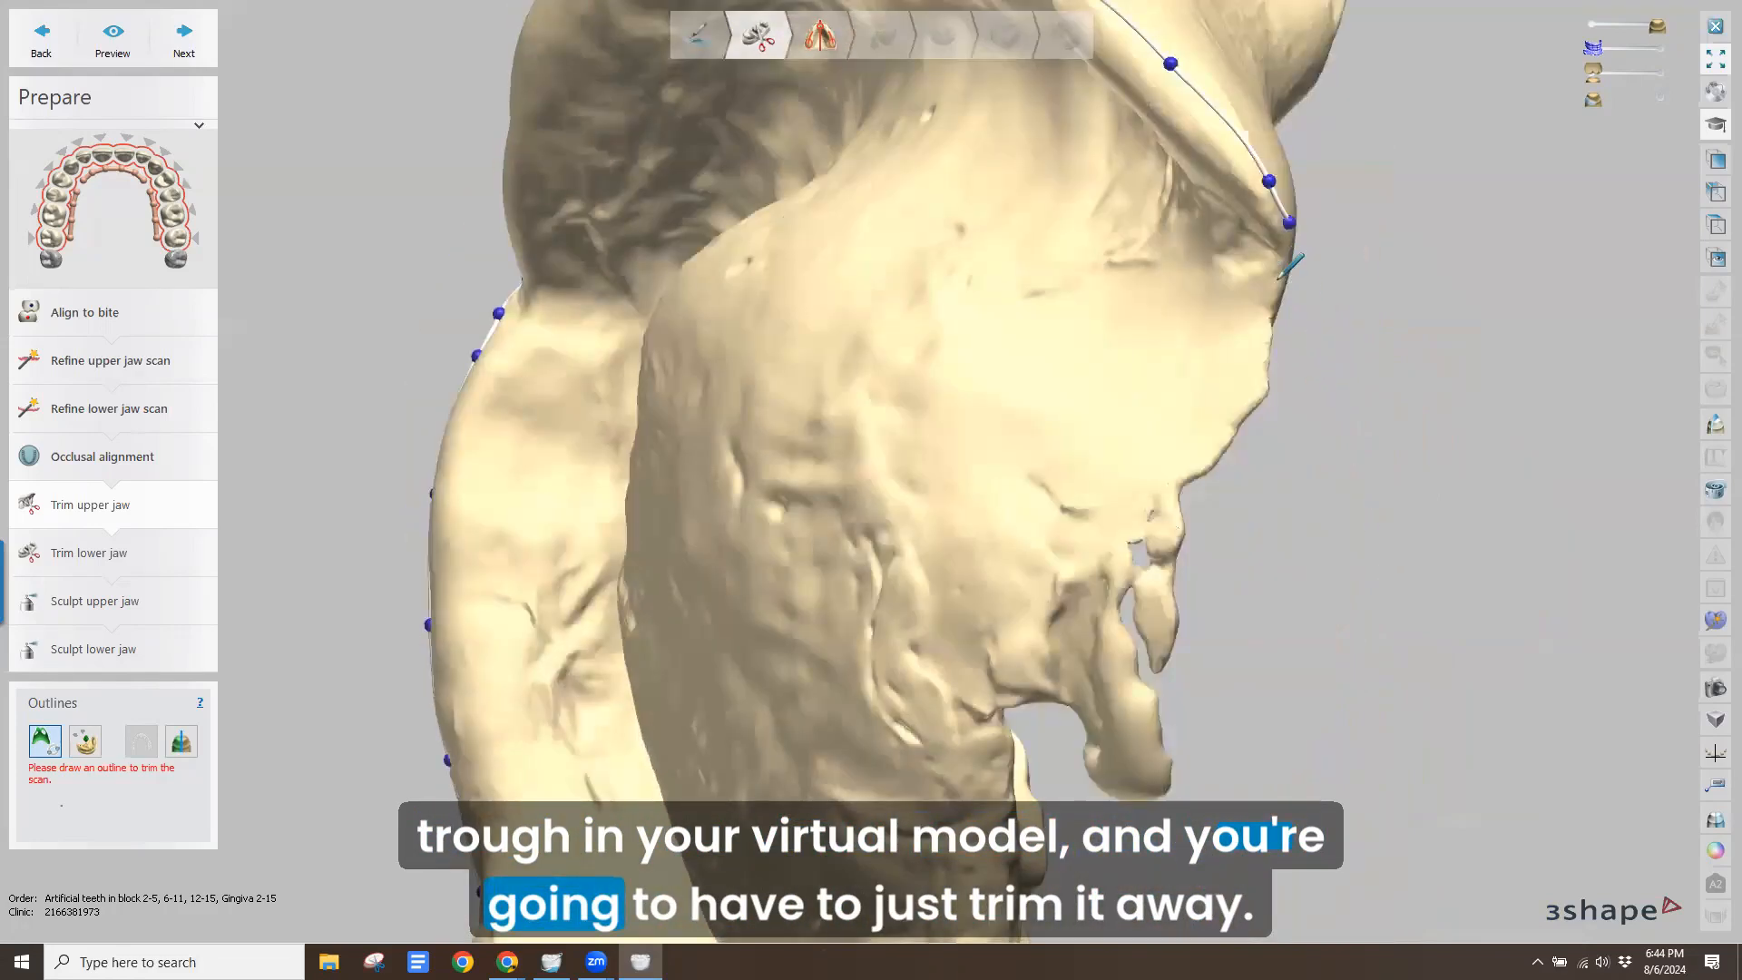
pyautogui.click(1231, 405)
pyautogui.click(1130, 502)
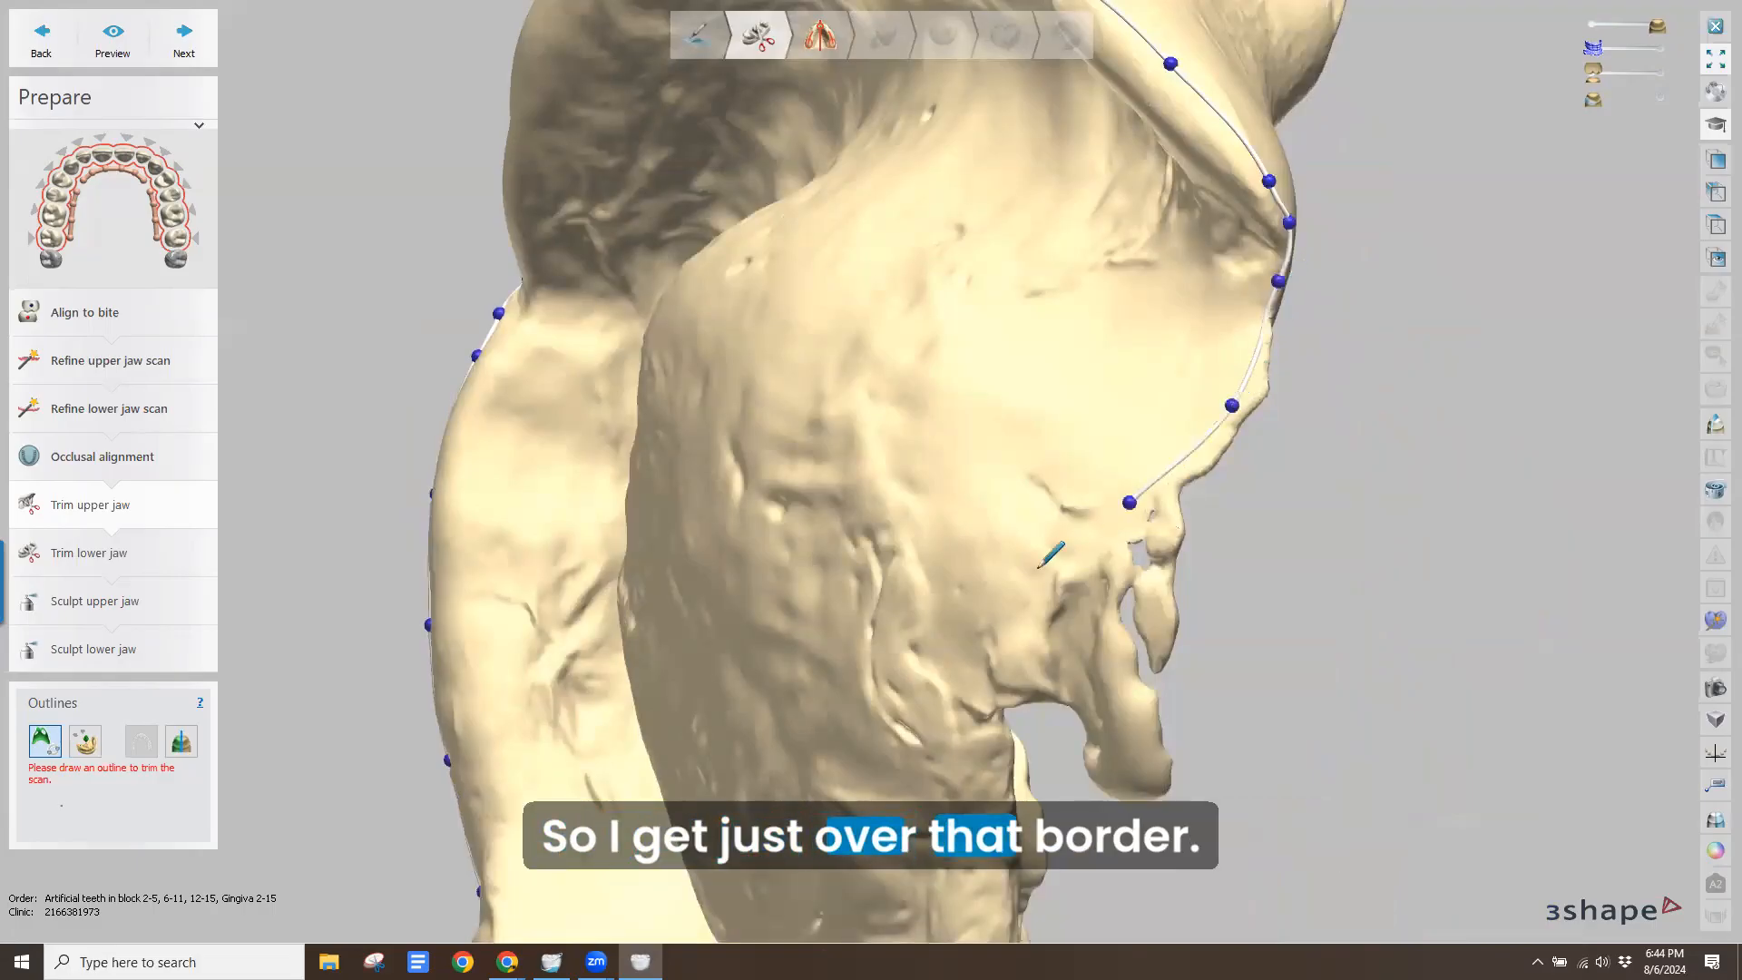
pyautogui.click(987, 692)
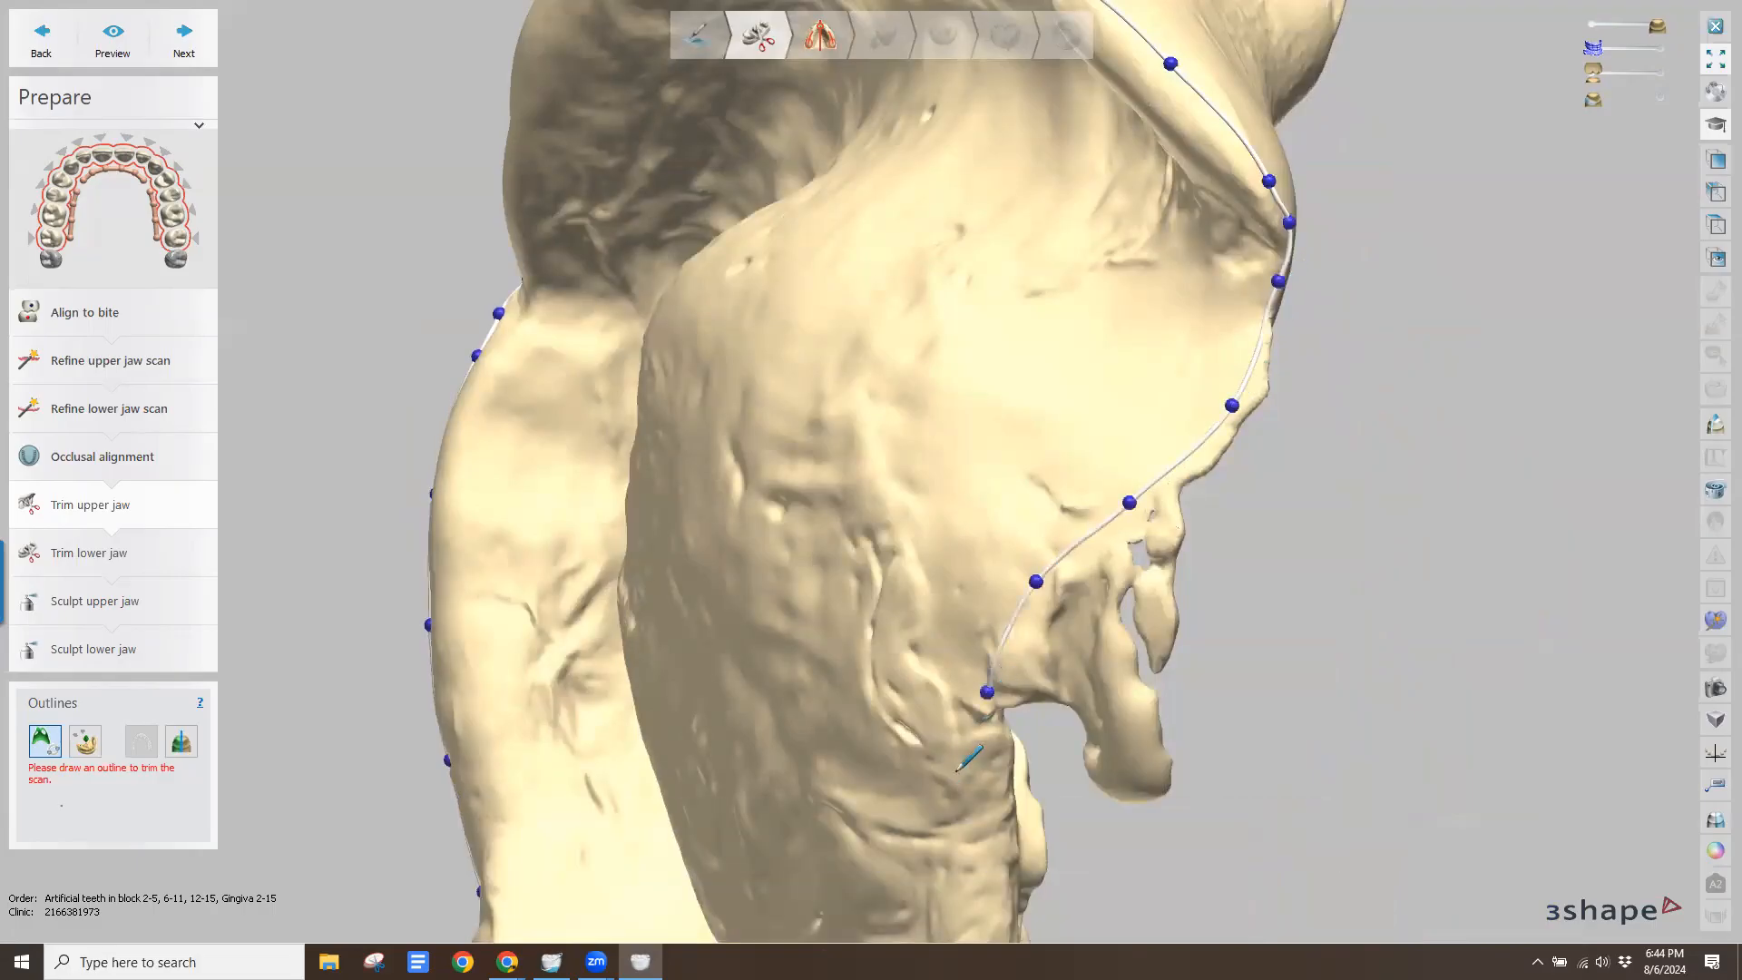
pyautogui.scroll(-4, 784, 599)
pyautogui.moveTo(755, 532); pyautogui.dragTo(849, 463, button='right')
pyautogui.click(1097, 439)
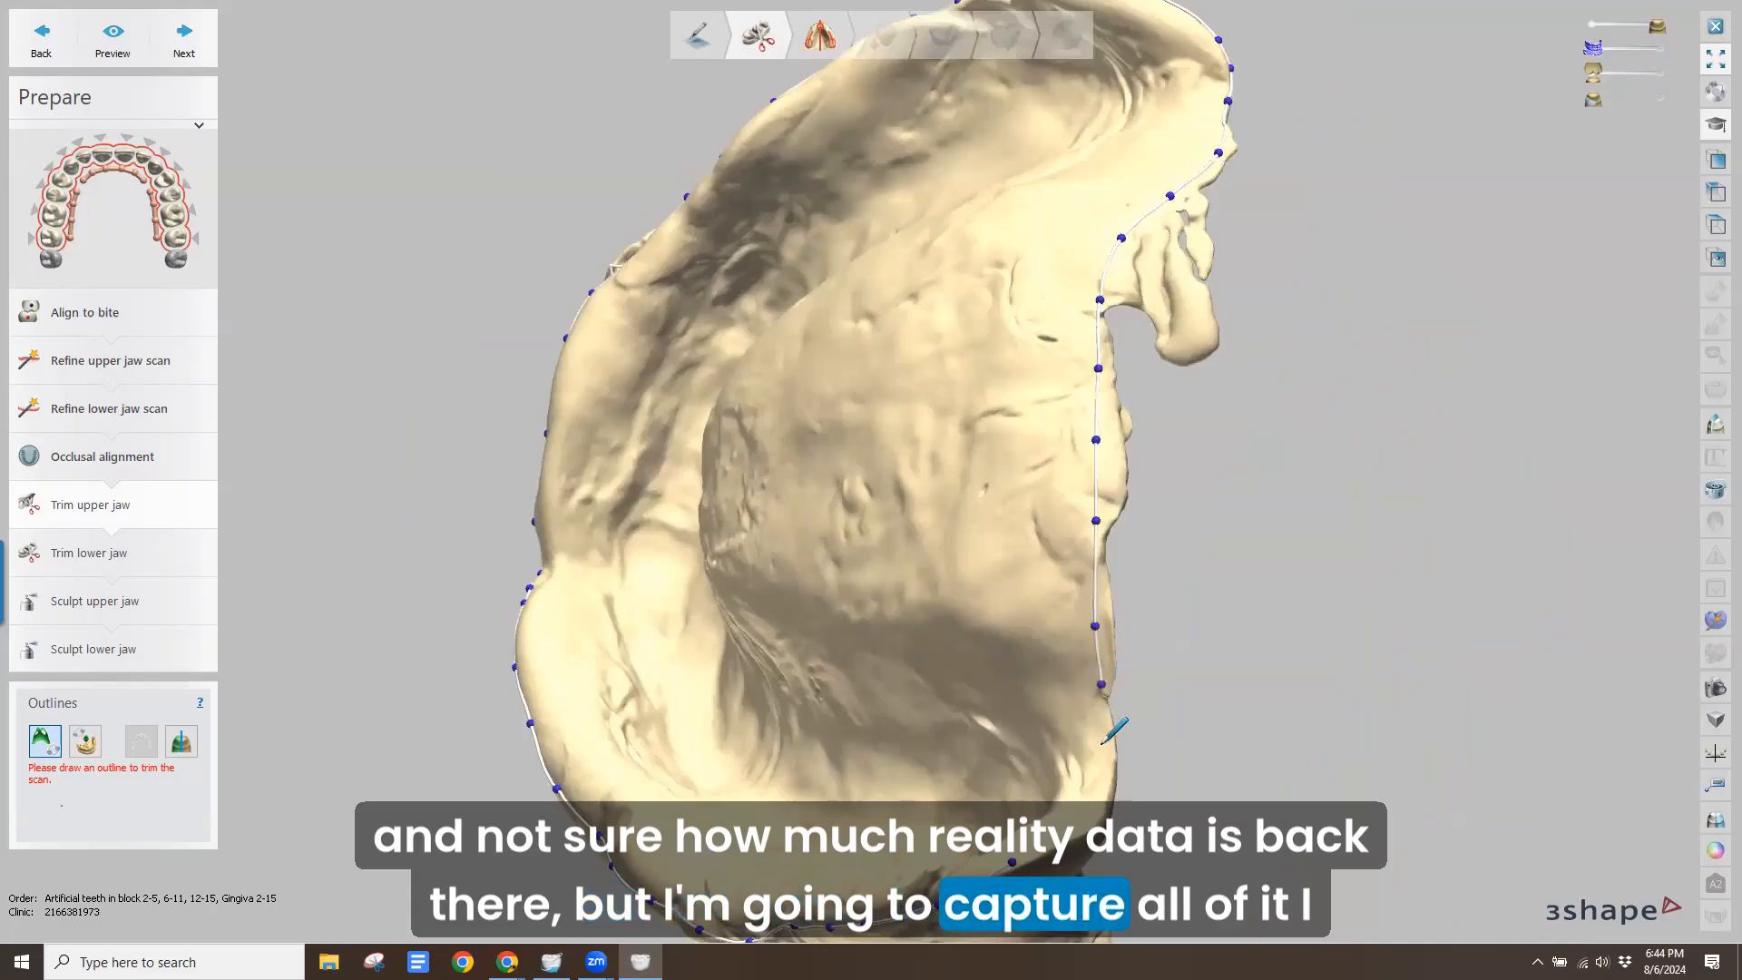
# Close the trim outline around the remaining posterior corner at its starting point and smooth the junction by shifting the point there
pyautogui.moveTo(948, 551); pyautogui.dragTo(945, 572, button='right')
pyautogui.scroll(3, 957, 558)
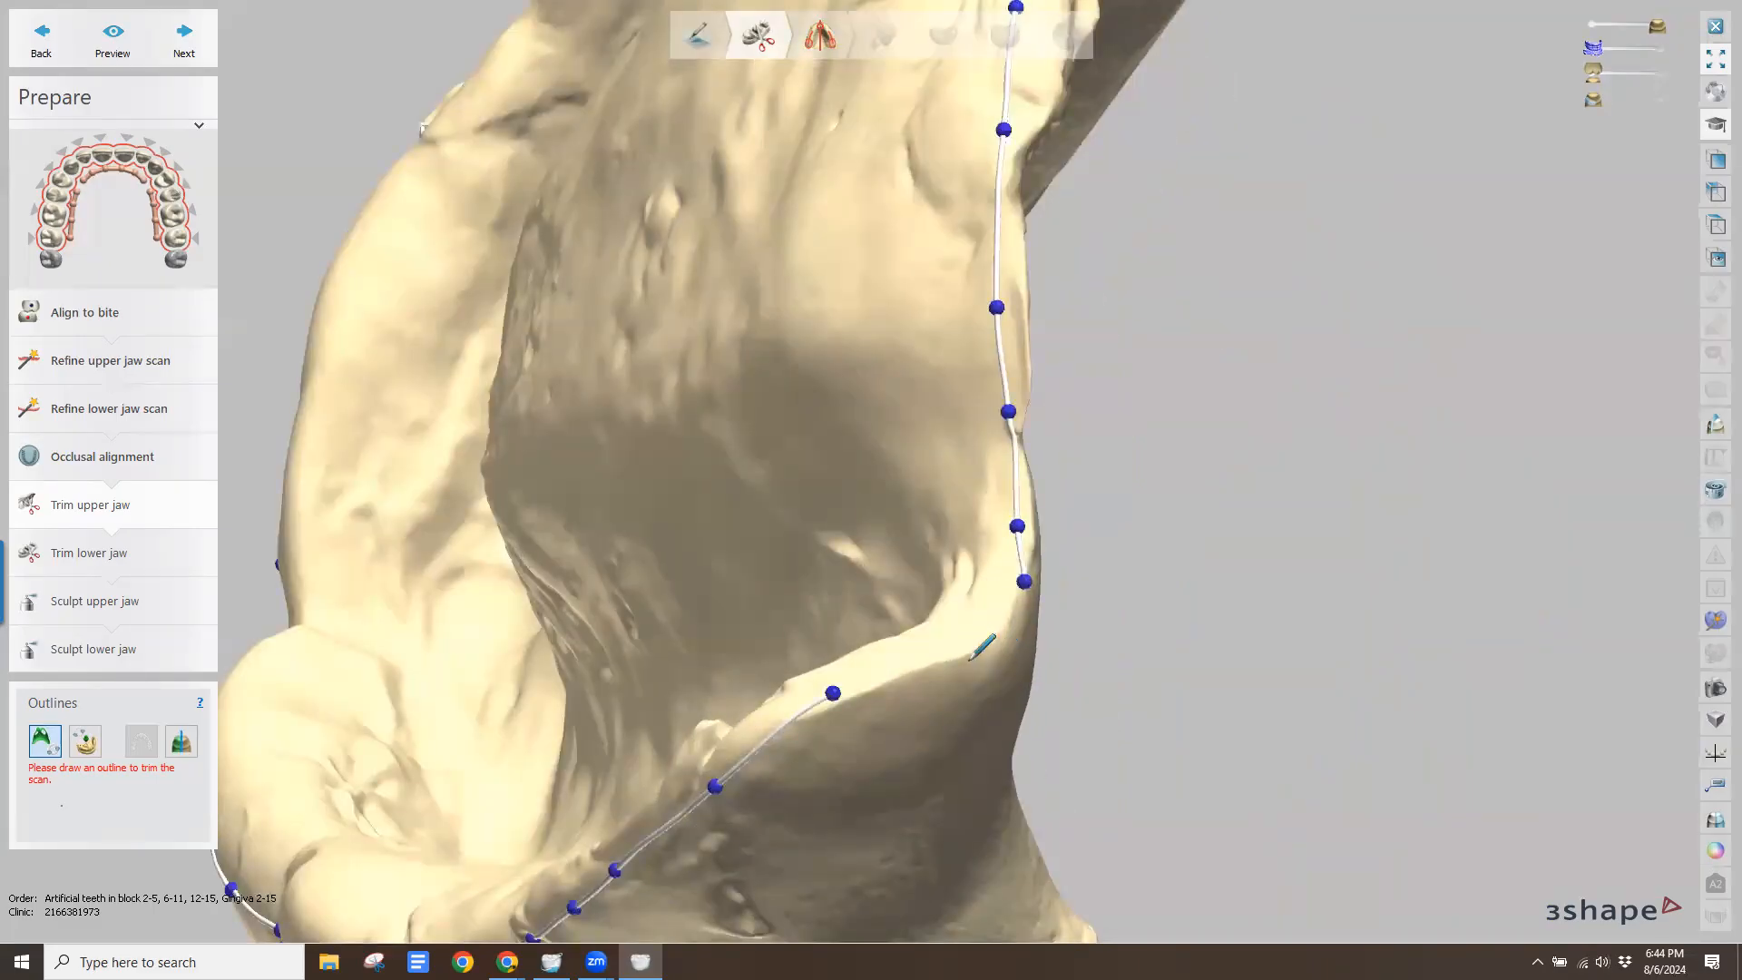
pyautogui.click(969, 660)
pyautogui.click(839, 701)
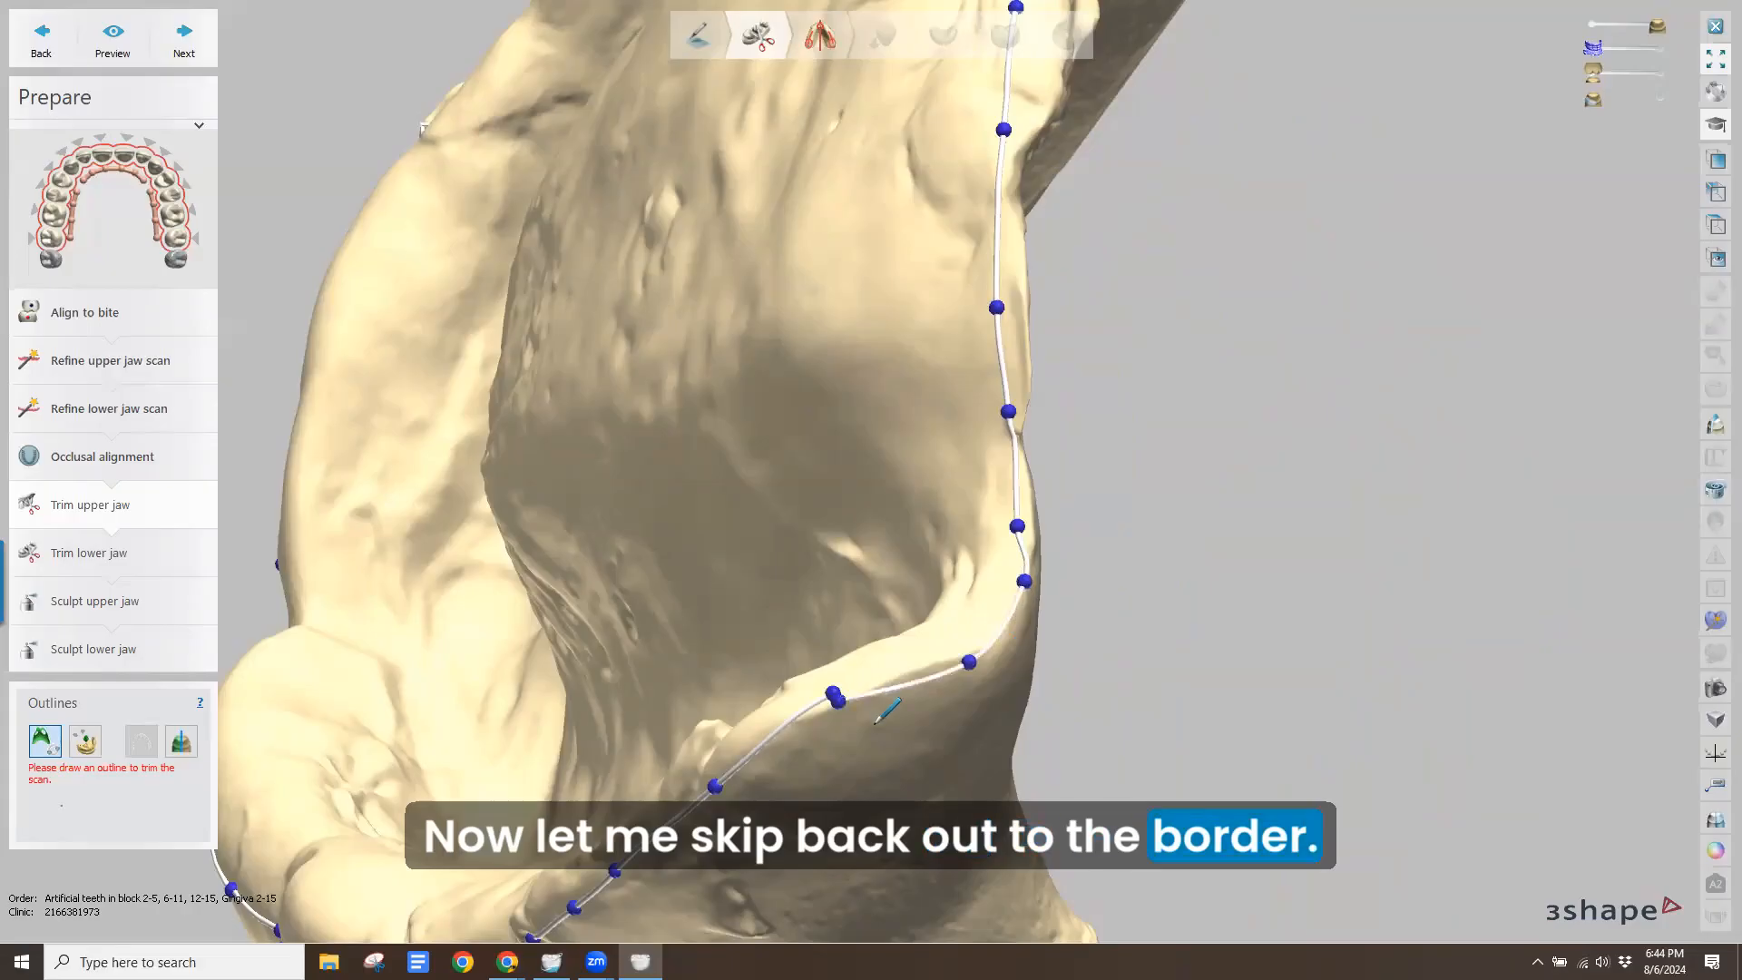
pyautogui.click(830, 692)
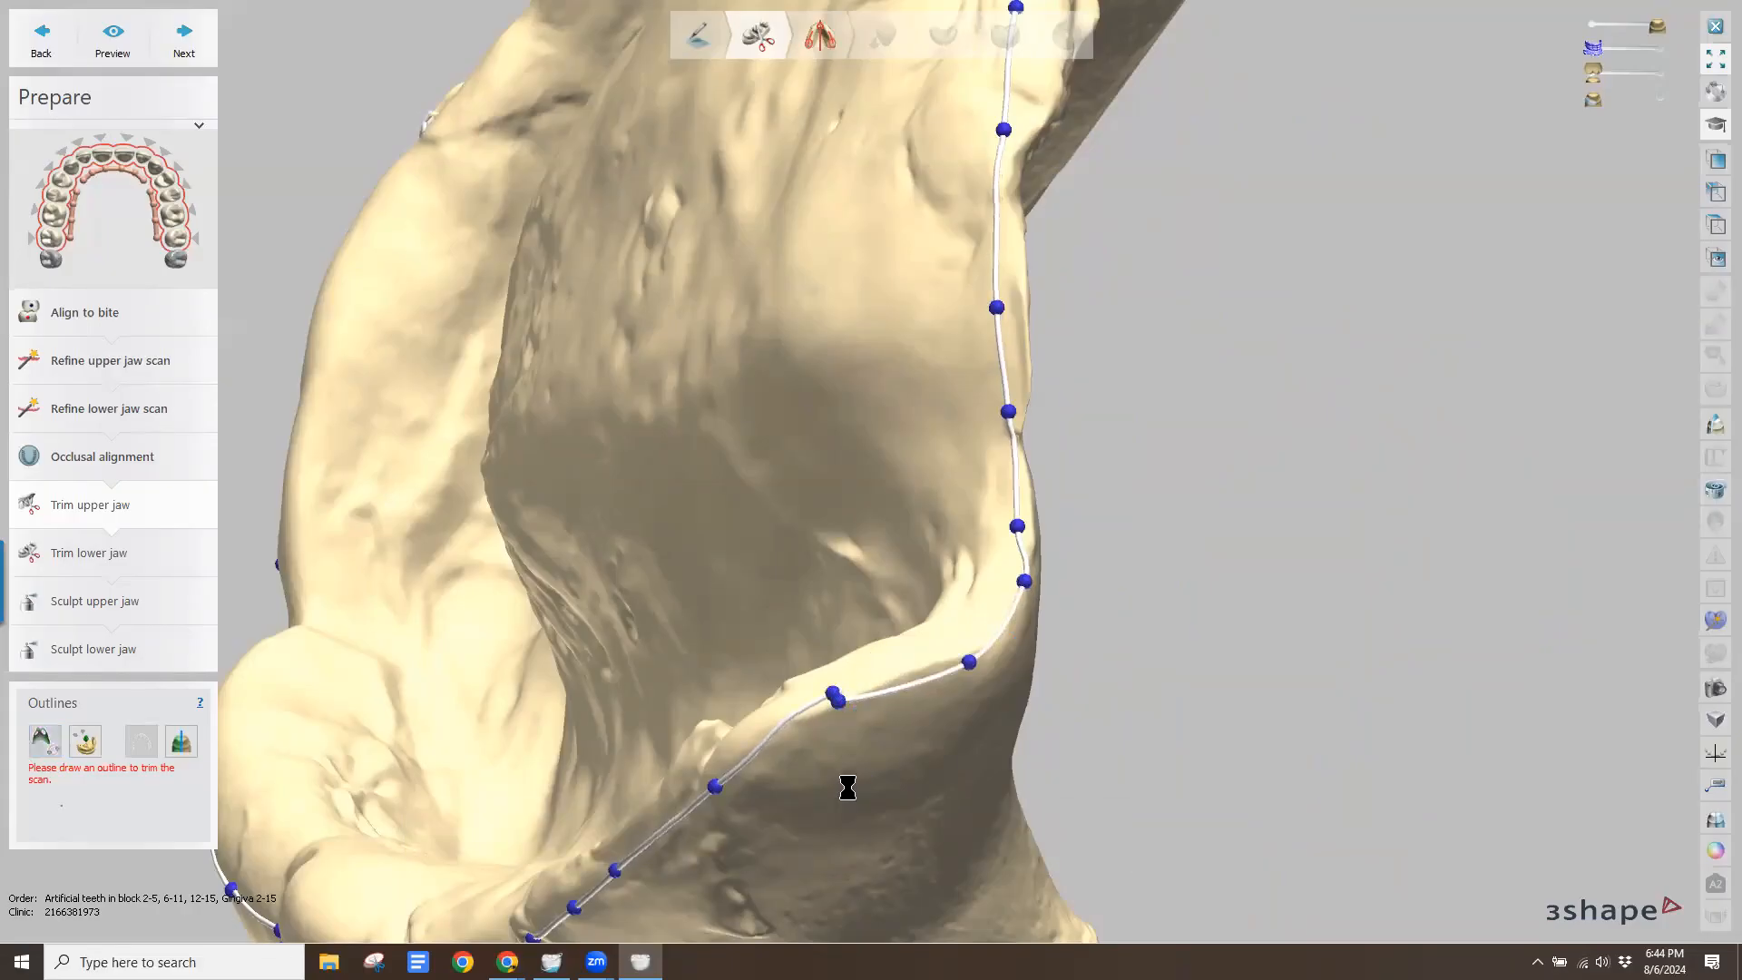
pyautogui.moveTo(728, 635); pyautogui.dragTo(739, 599, button='right')
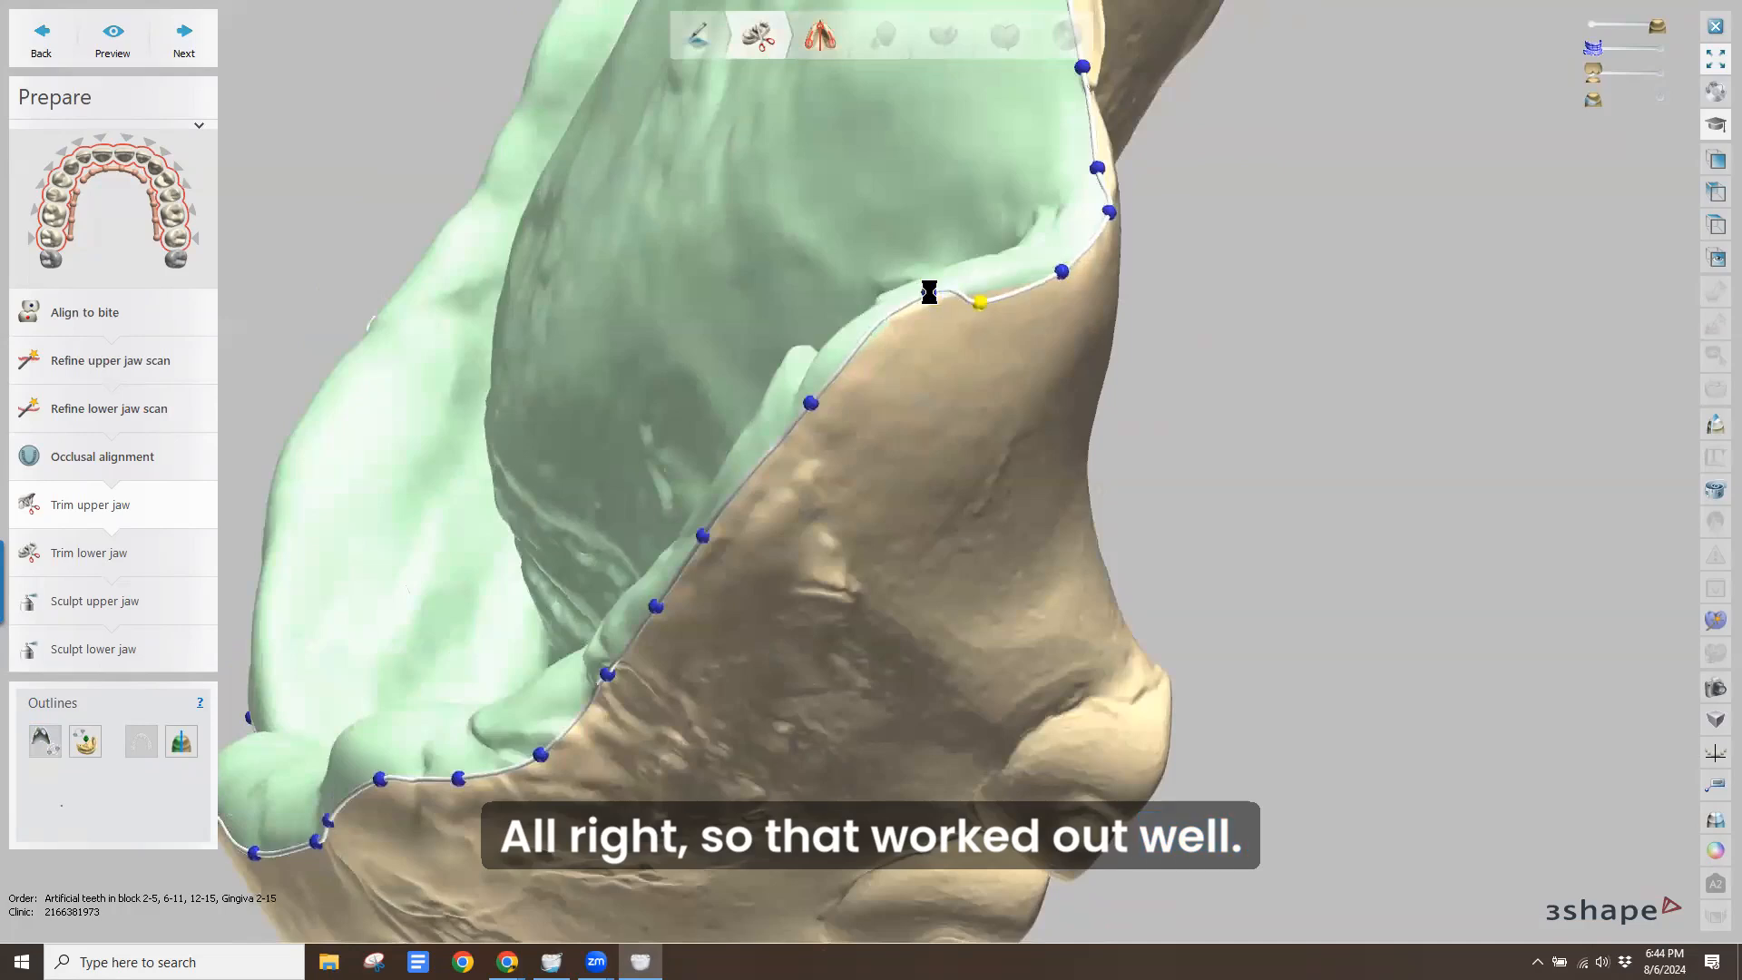
pyautogui.moveTo(932, 298); pyautogui.dragTo(927, 332)
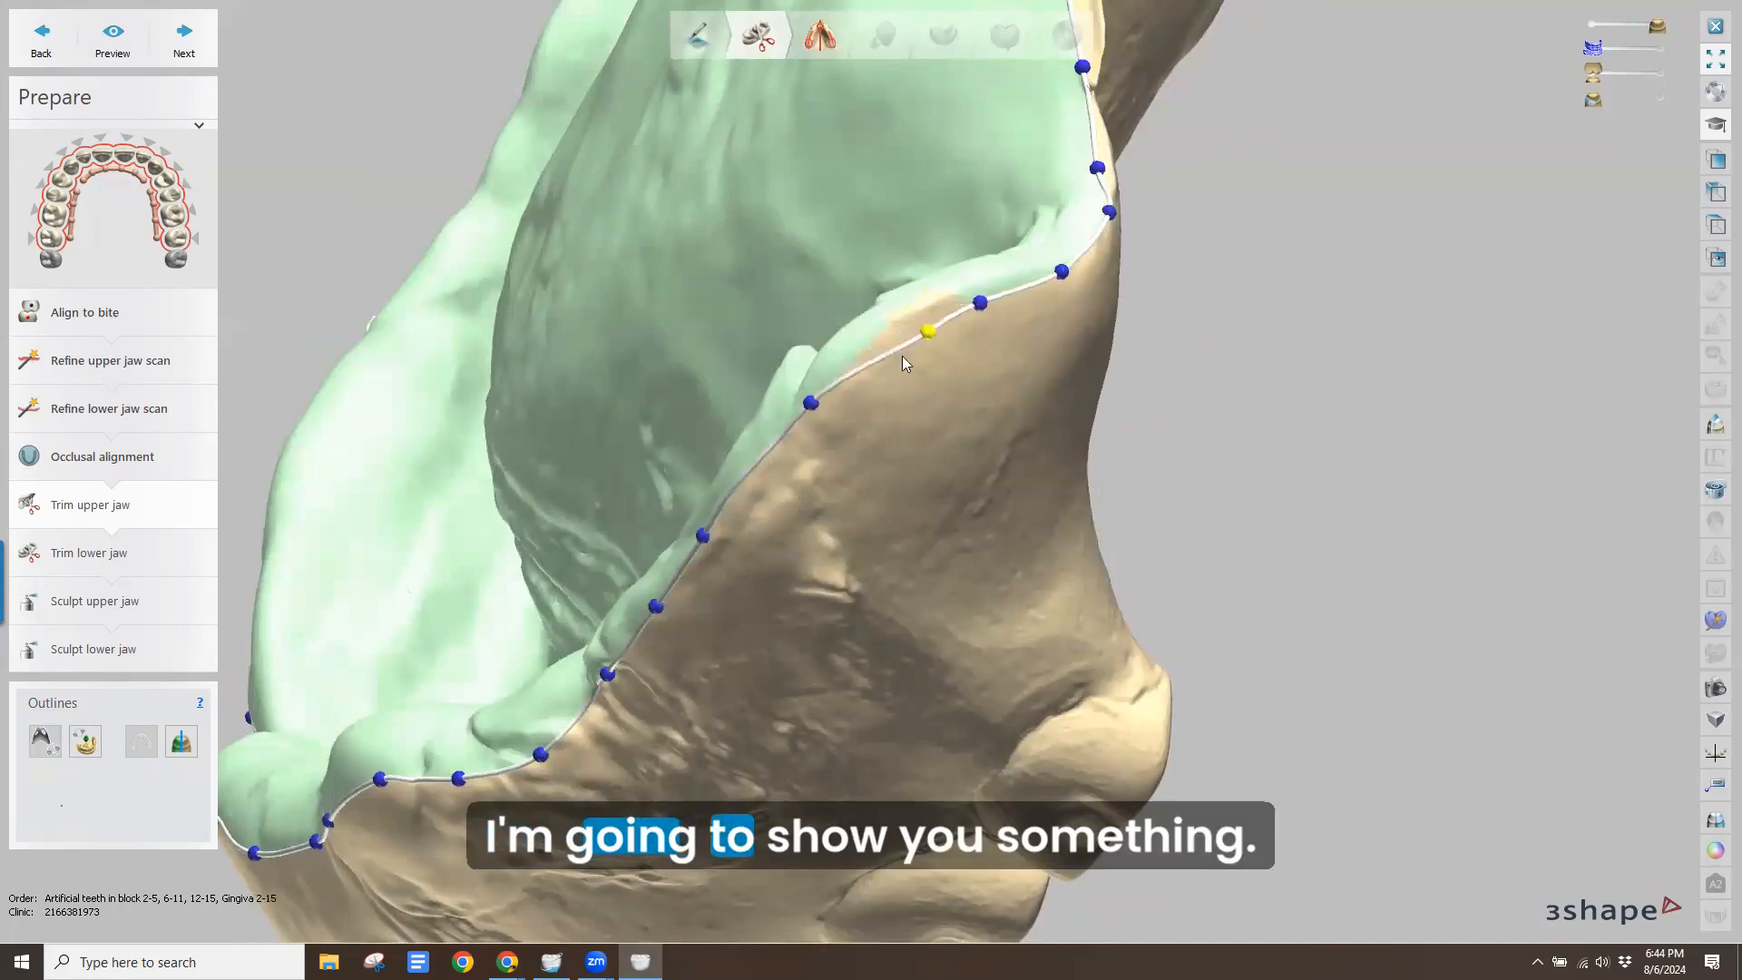
# Reposition the two outline points on either side of the irregular flap at the anterior buccal border
pyautogui.moveTo(726, 610); pyautogui.dragTo(826, 498, button='right')
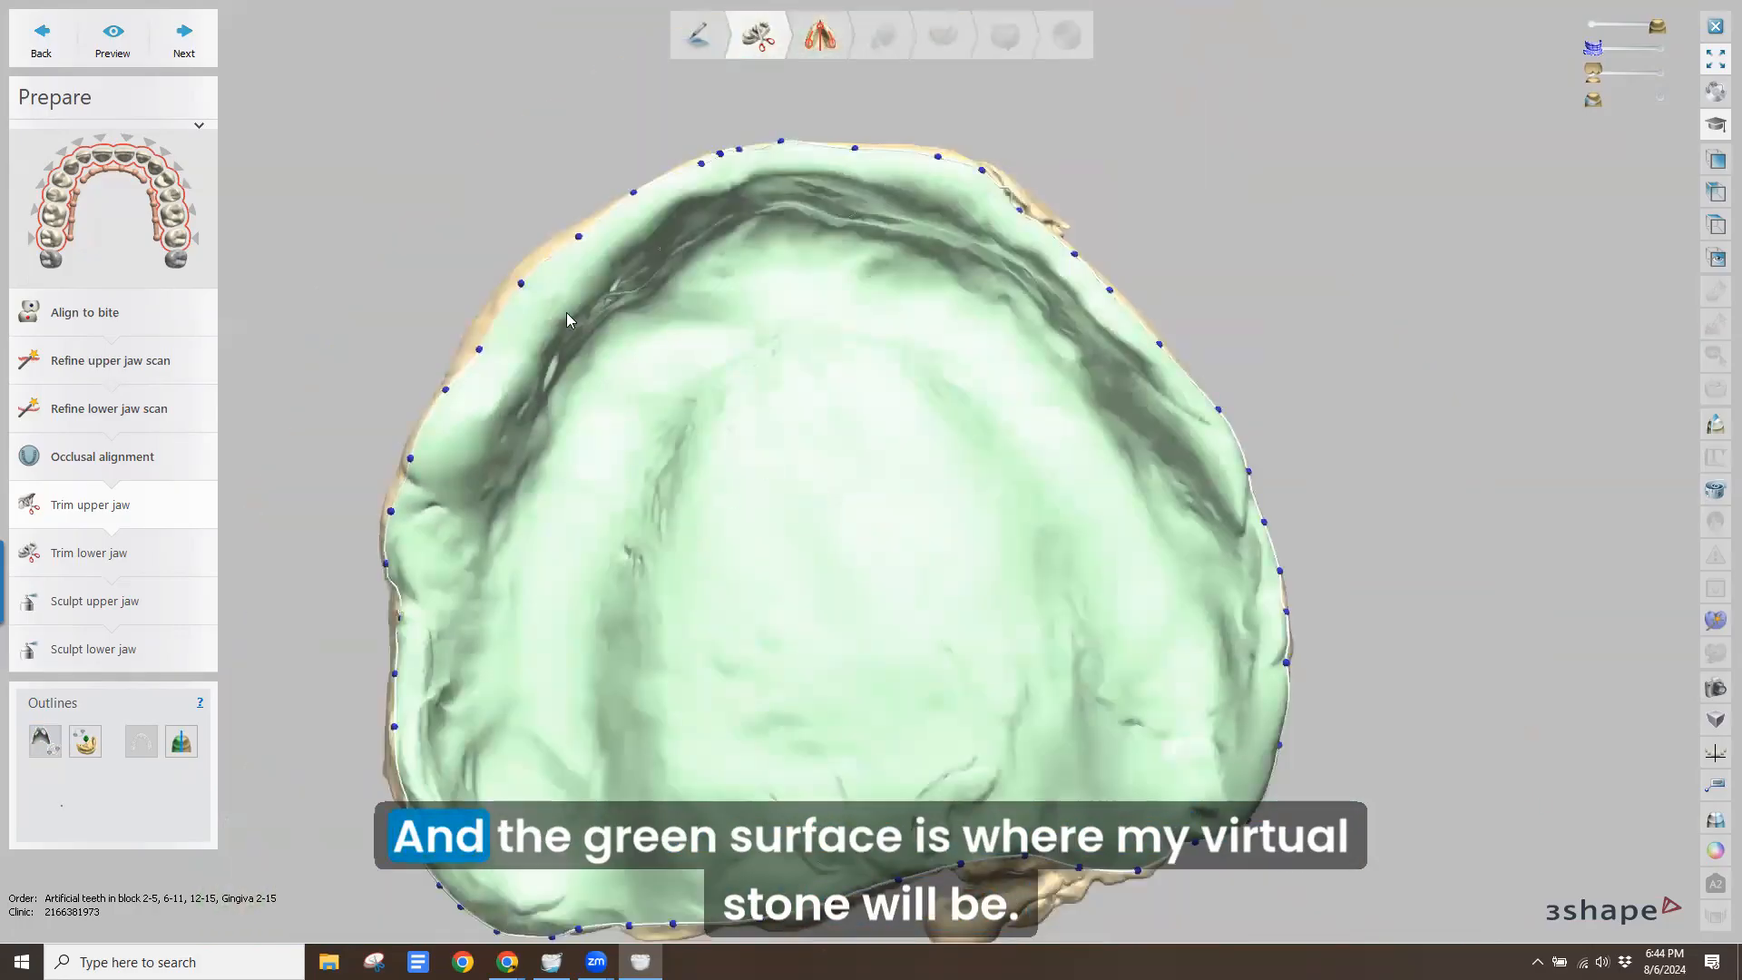
pyautogui.moveTo(606, 345); pyautogui.dragTo(748, 268, button='right')
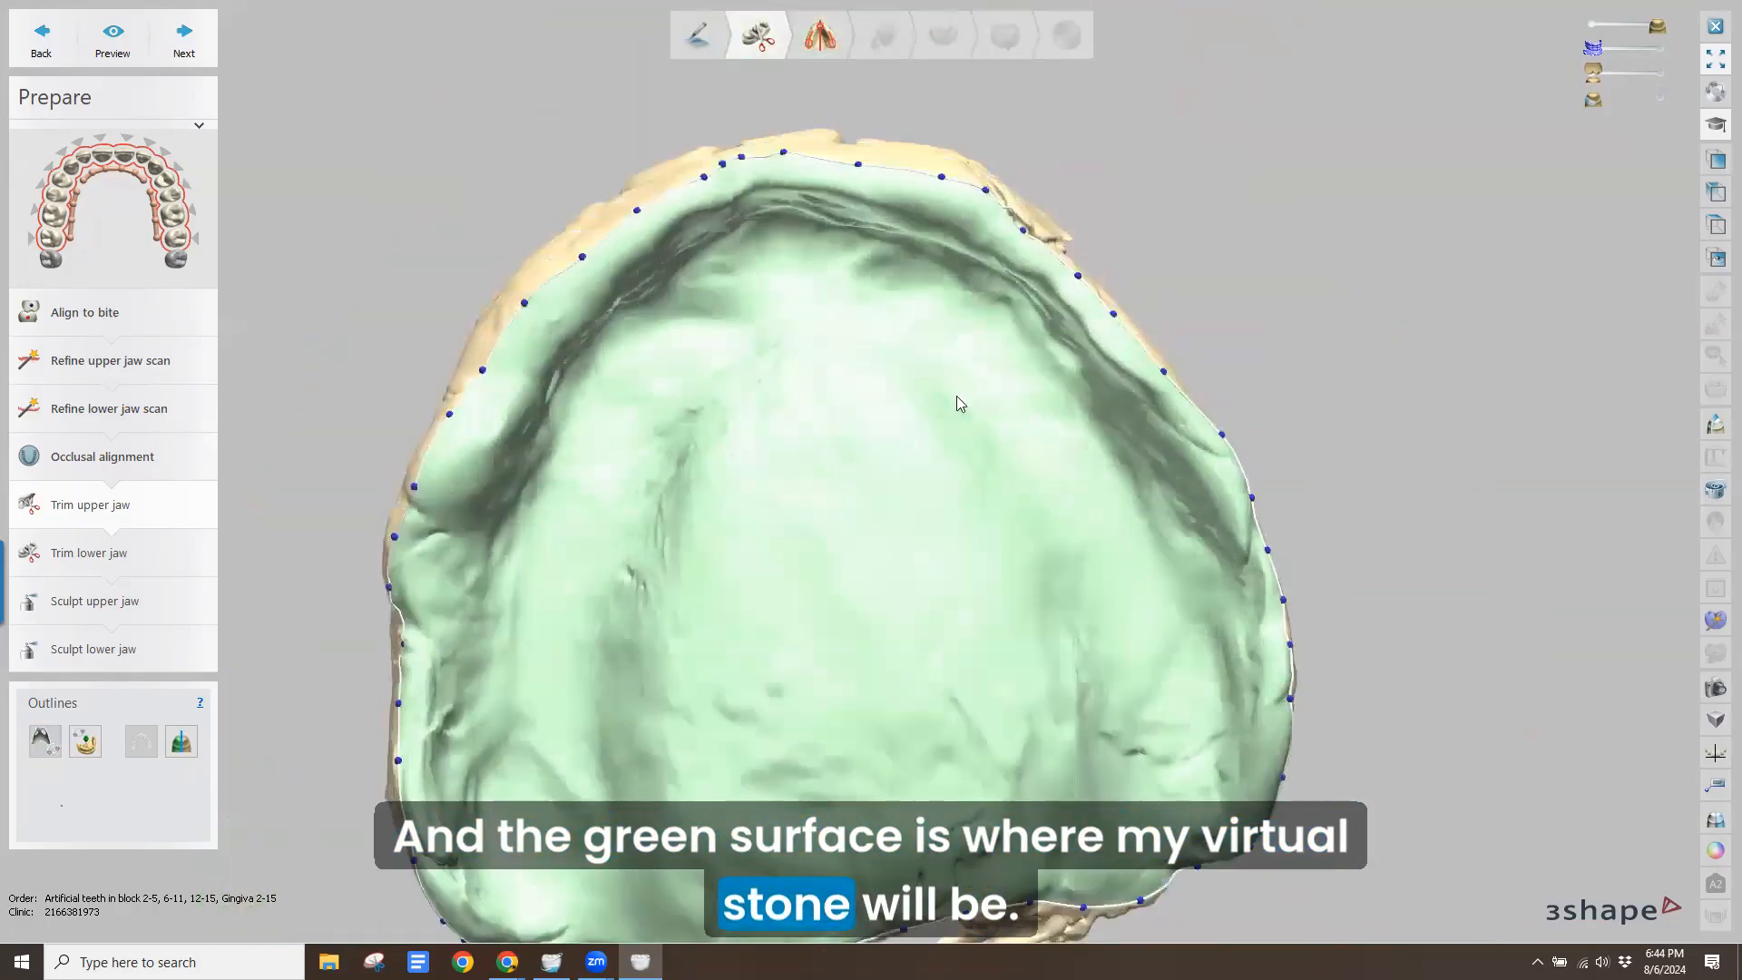
pyautogui.moveTo(789, 499); pyautogui.dragTo(760, 356, button='right')
pyautogui.scroll(5, 802, 345)
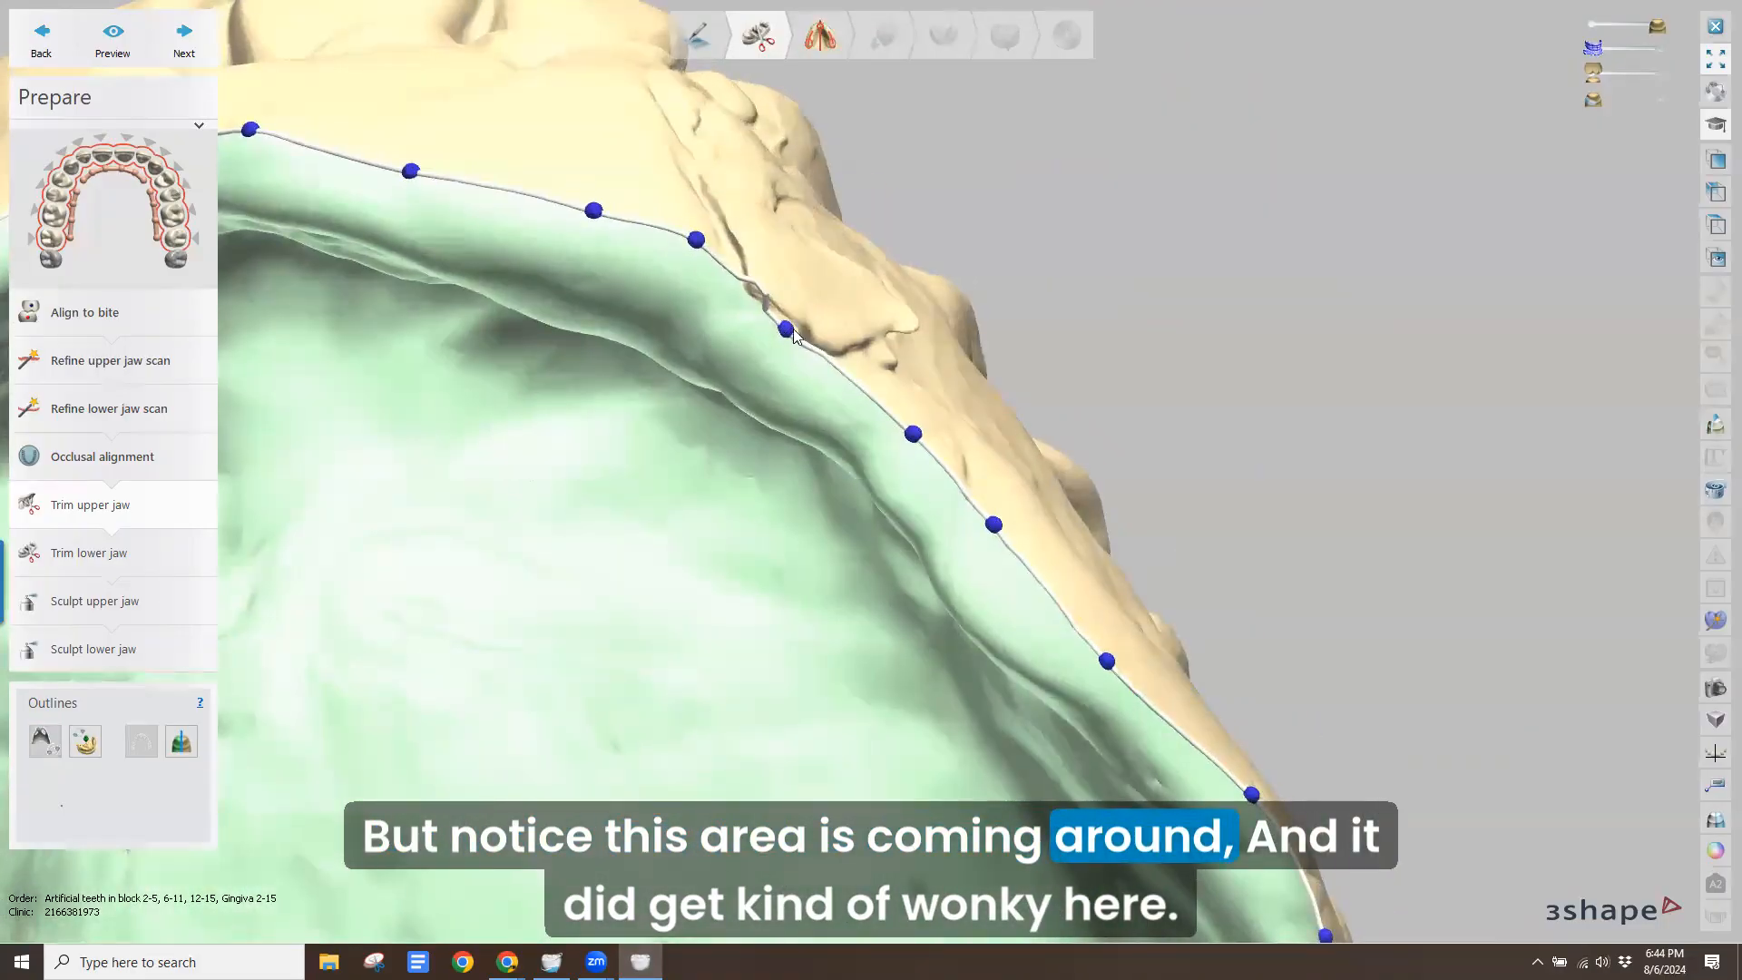
pyautogui.scroll(4, 782, 317)
pyautogui.moveTo(684, 274); pyautogui.dragTo(684, 265, button='right')
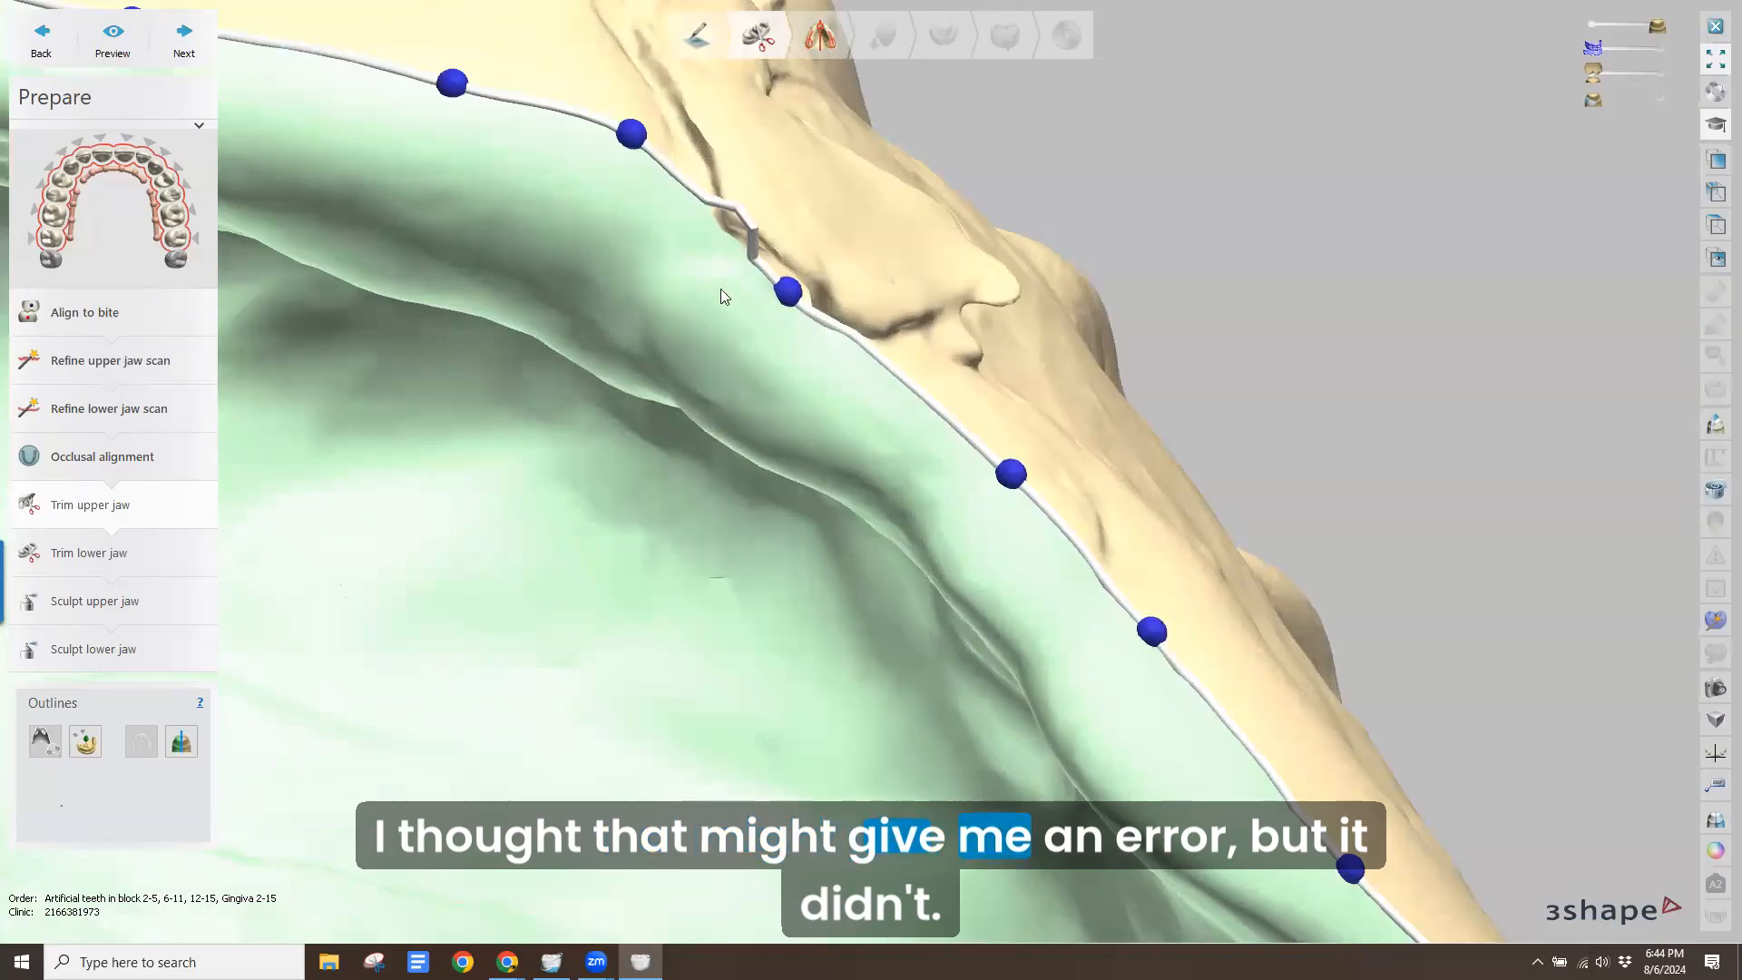
pyautogui.moveTo(789, 299)
pyautogui.mouseDown()
pyautogui.moveTo(818, 304)
pyautogui.moveTo(804, 300)
pyautogui.mouseUp()
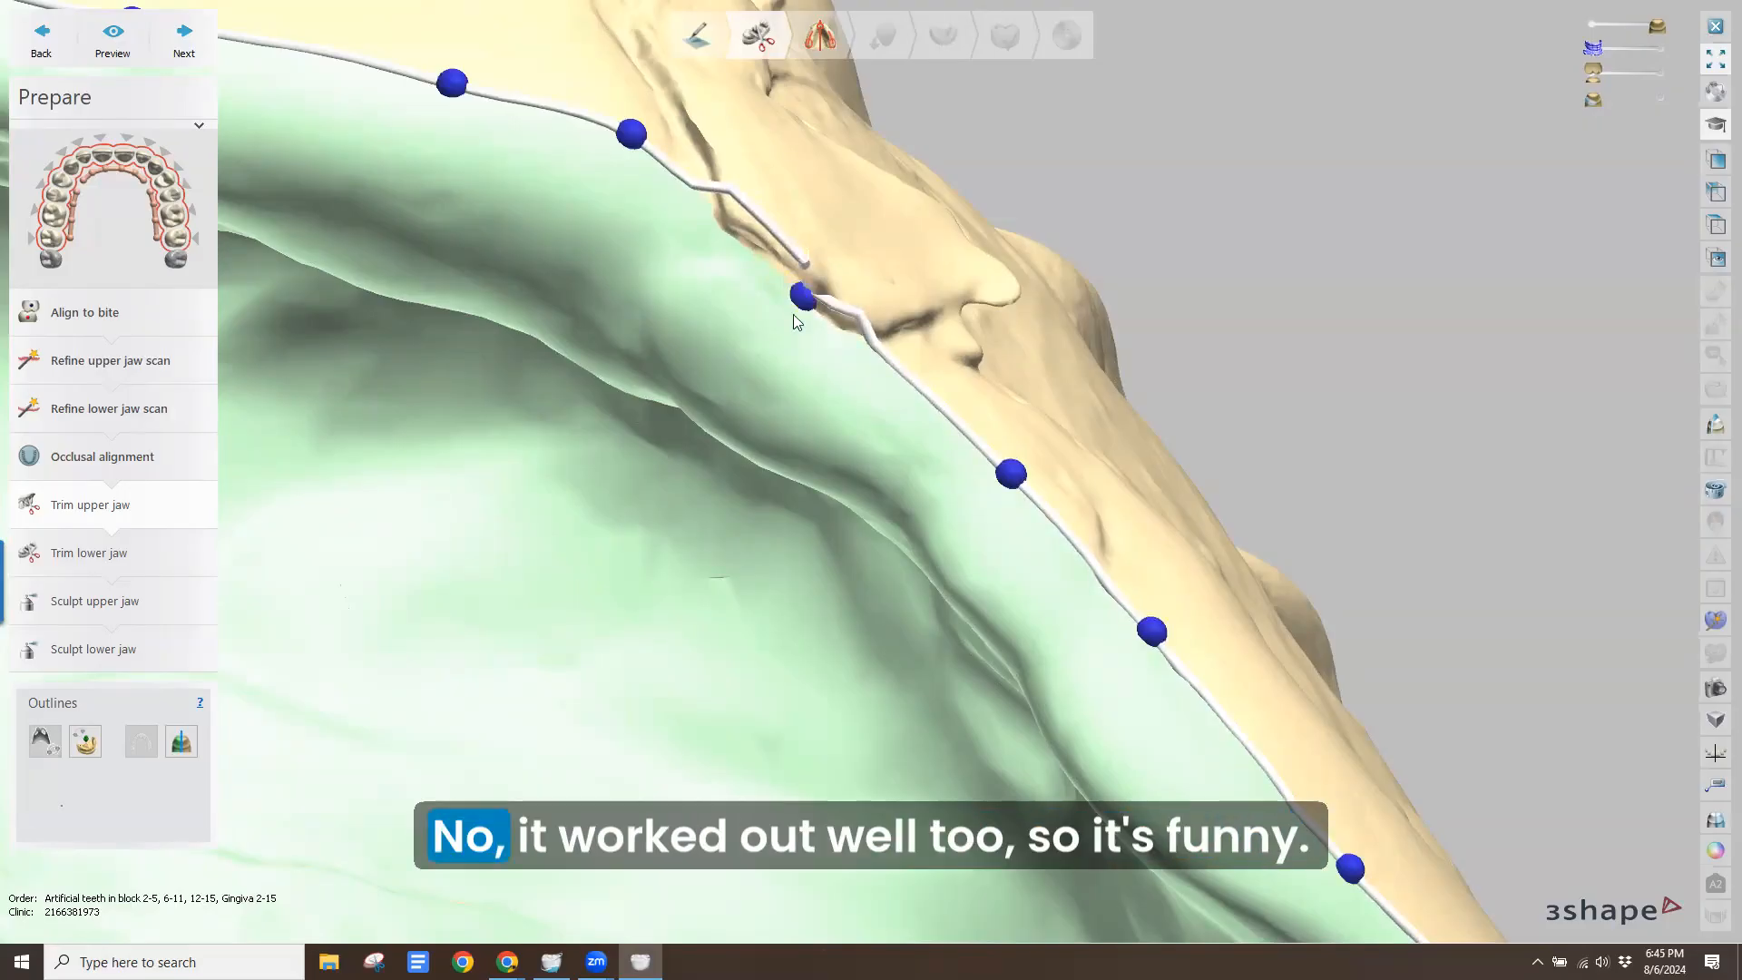
pyautogui.moveTo(633, 137); pyautogui.dragTo(681, 198)
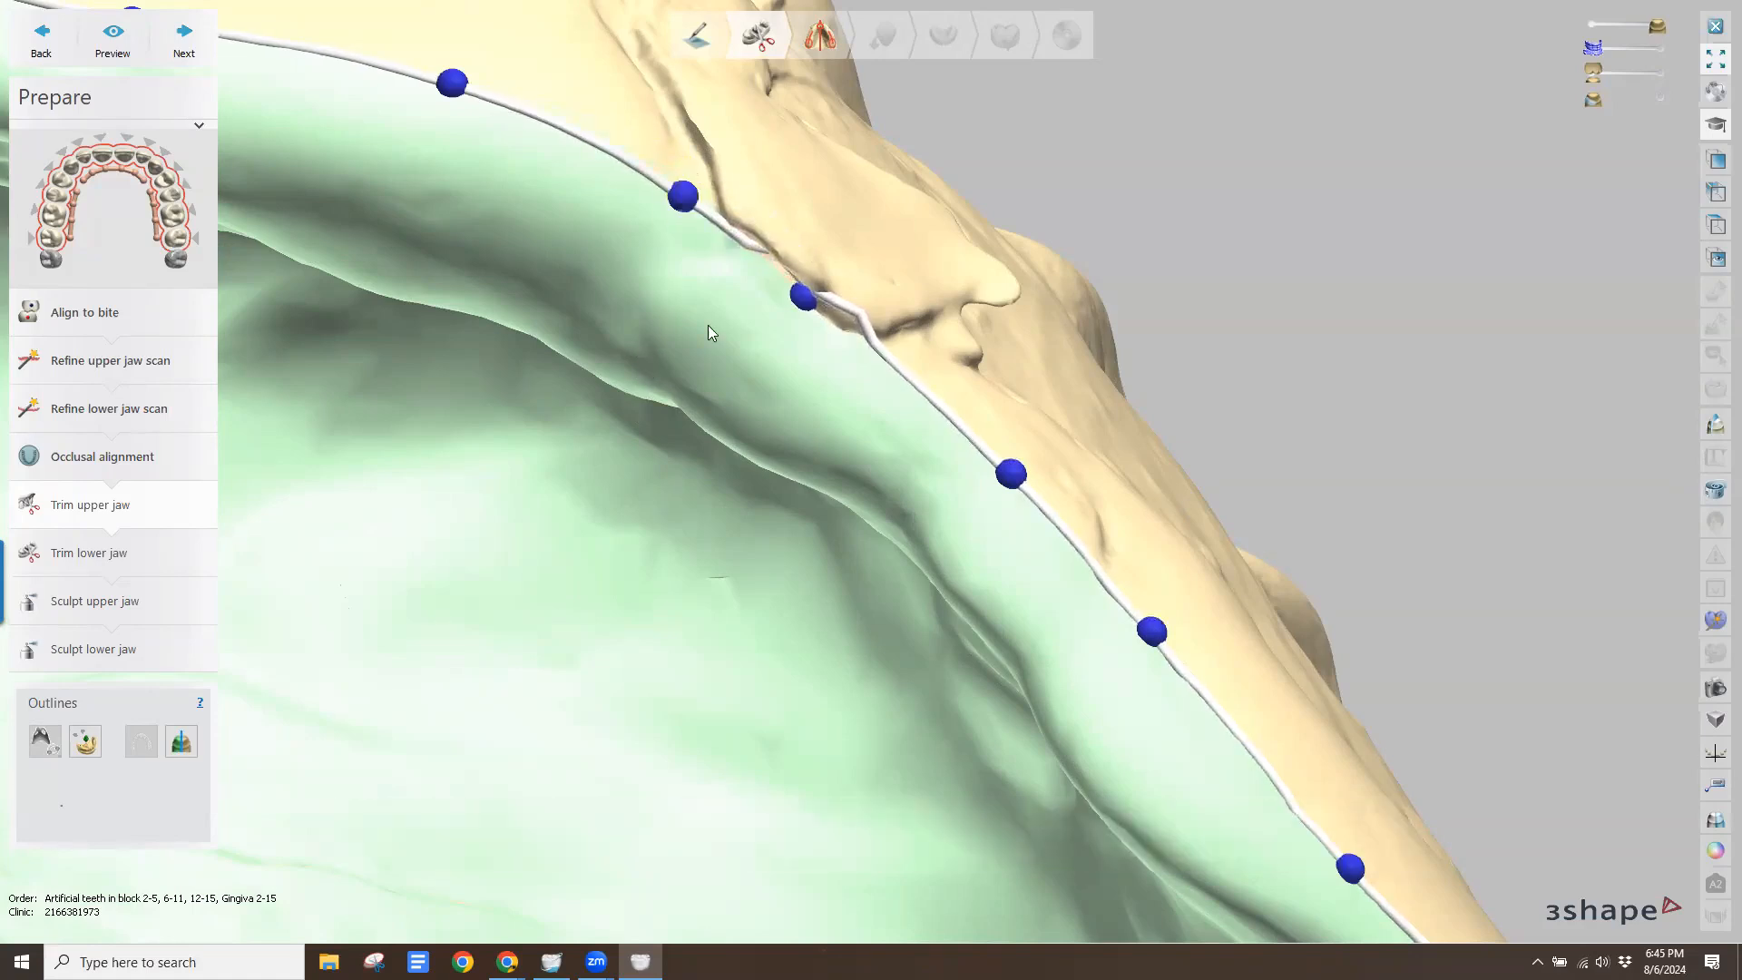
# Move an outline point farther along the border, past the crevice beside the irregular flap
pyautogui.moveTo(707, 325); pyautogui.dragTo(695, 327, button='right')
pyautogui.moveTo(739, 341); pyautogui.dragTo(786, 363)
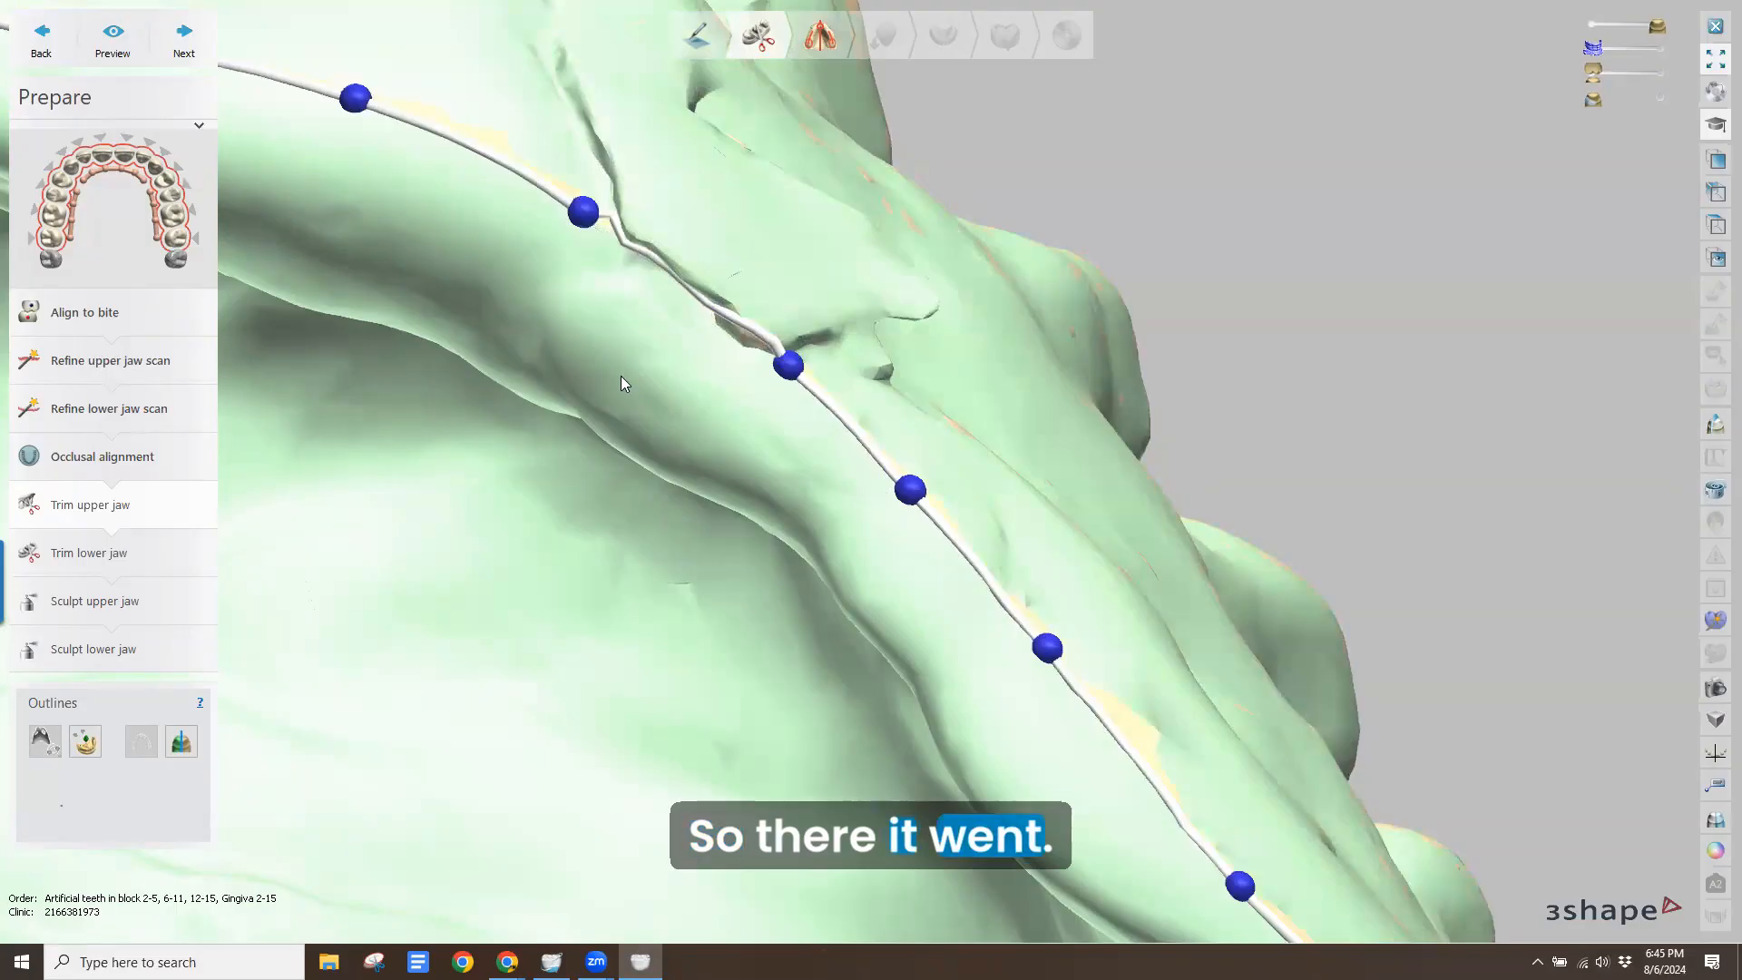
pyautogui.scroll(-5, 620, 376)
pyautogui.moveTo(570, 419); pyautogui.dragTo(746, 335, button='right')
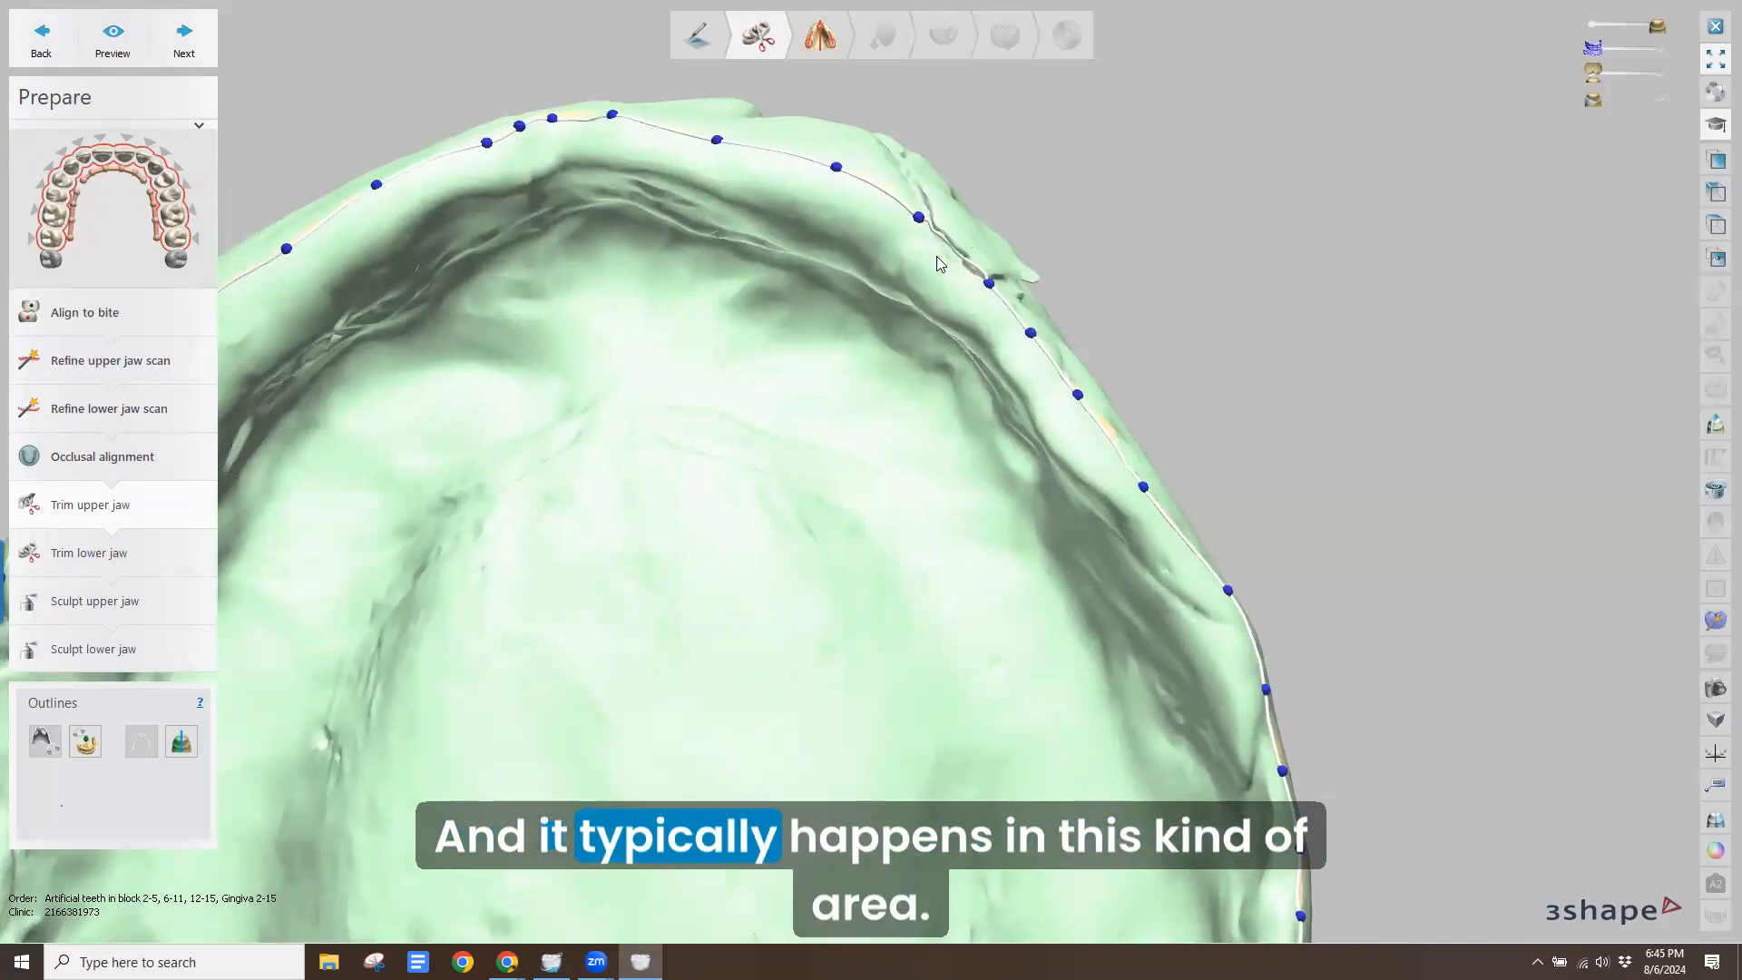
# Shift the two outline points beside the irregular flap inward onto the smooth border so the trim outline clears the crevice
pyautogui.scroll(3, 937, 256)
pyautogui.scroll(2, 943, 258)
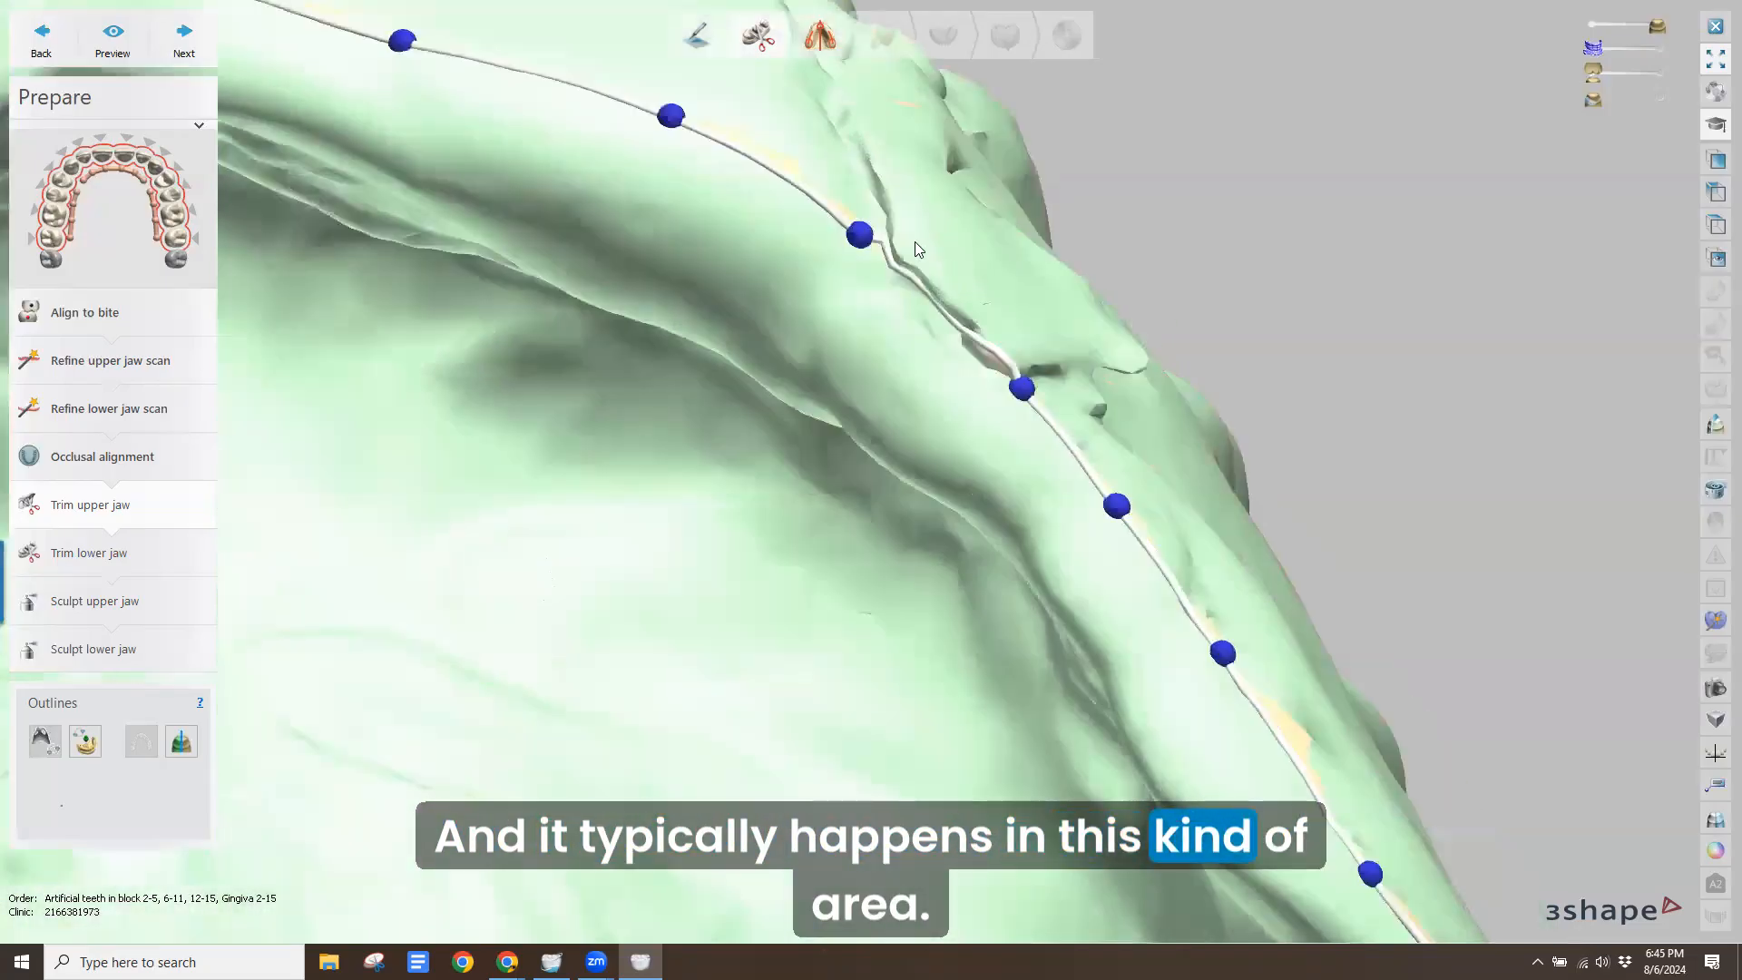
pyautogui.moveTo(969, 338); pyautogui.dragTo(876, 291, button='right')
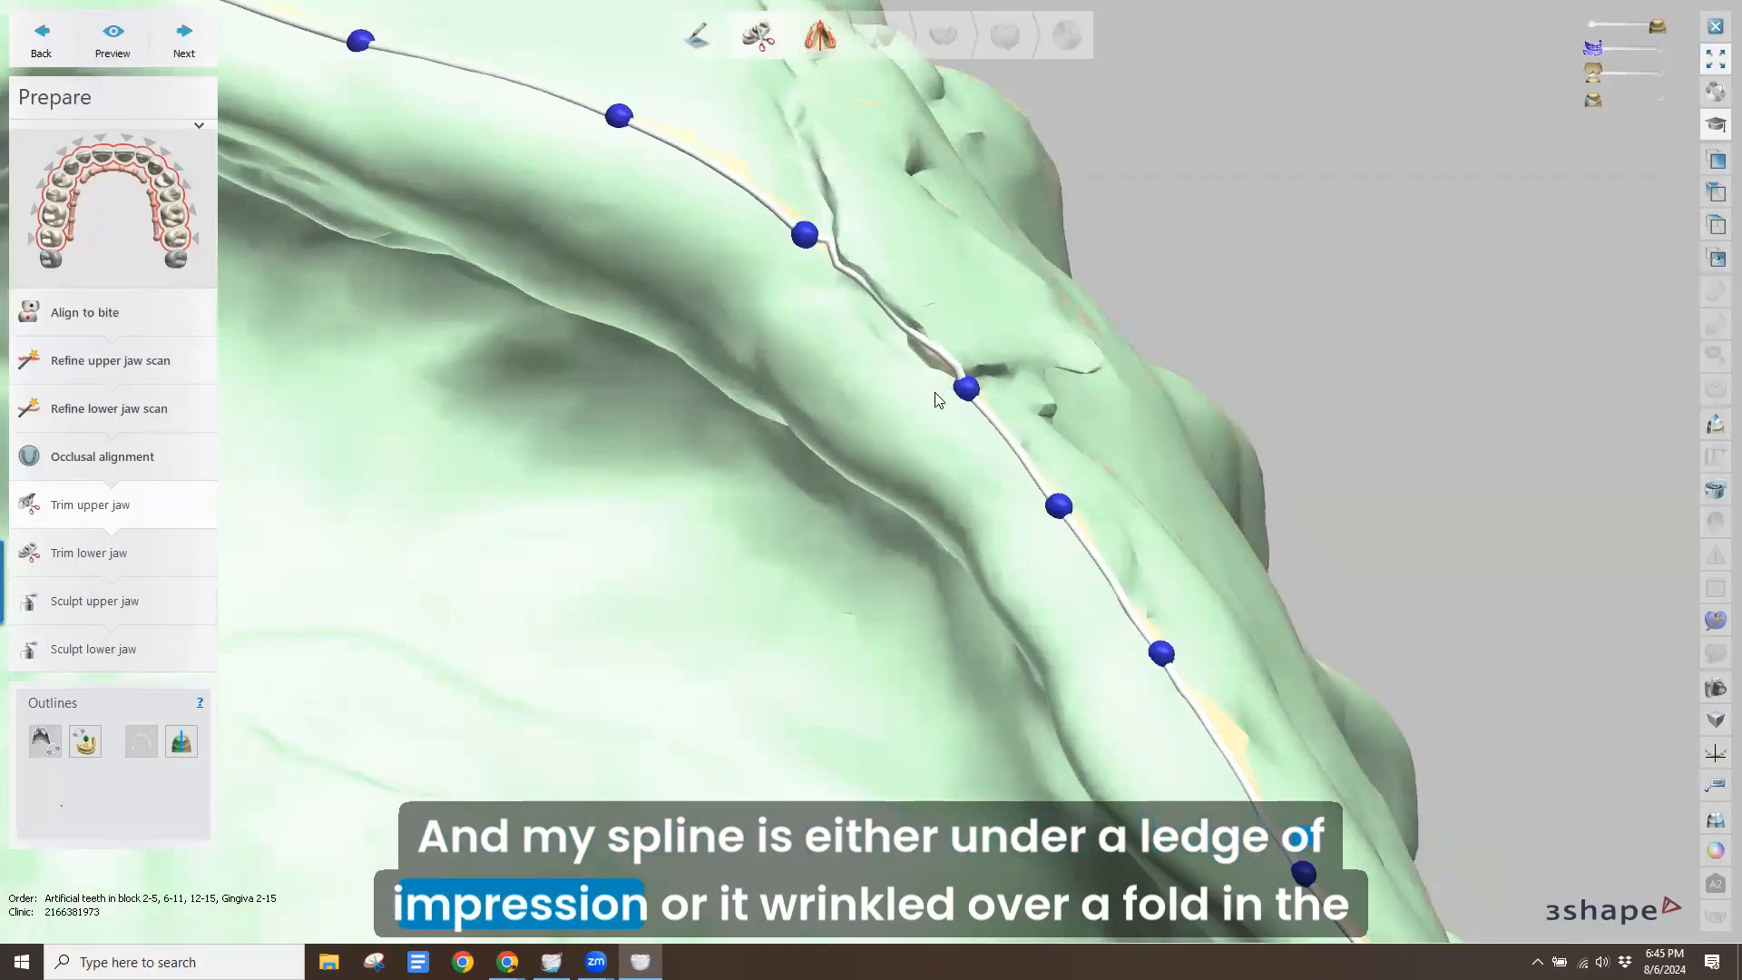
pyautogui.moveTo(937, 389); pyautogui.dragTo(930, 388, button='right')
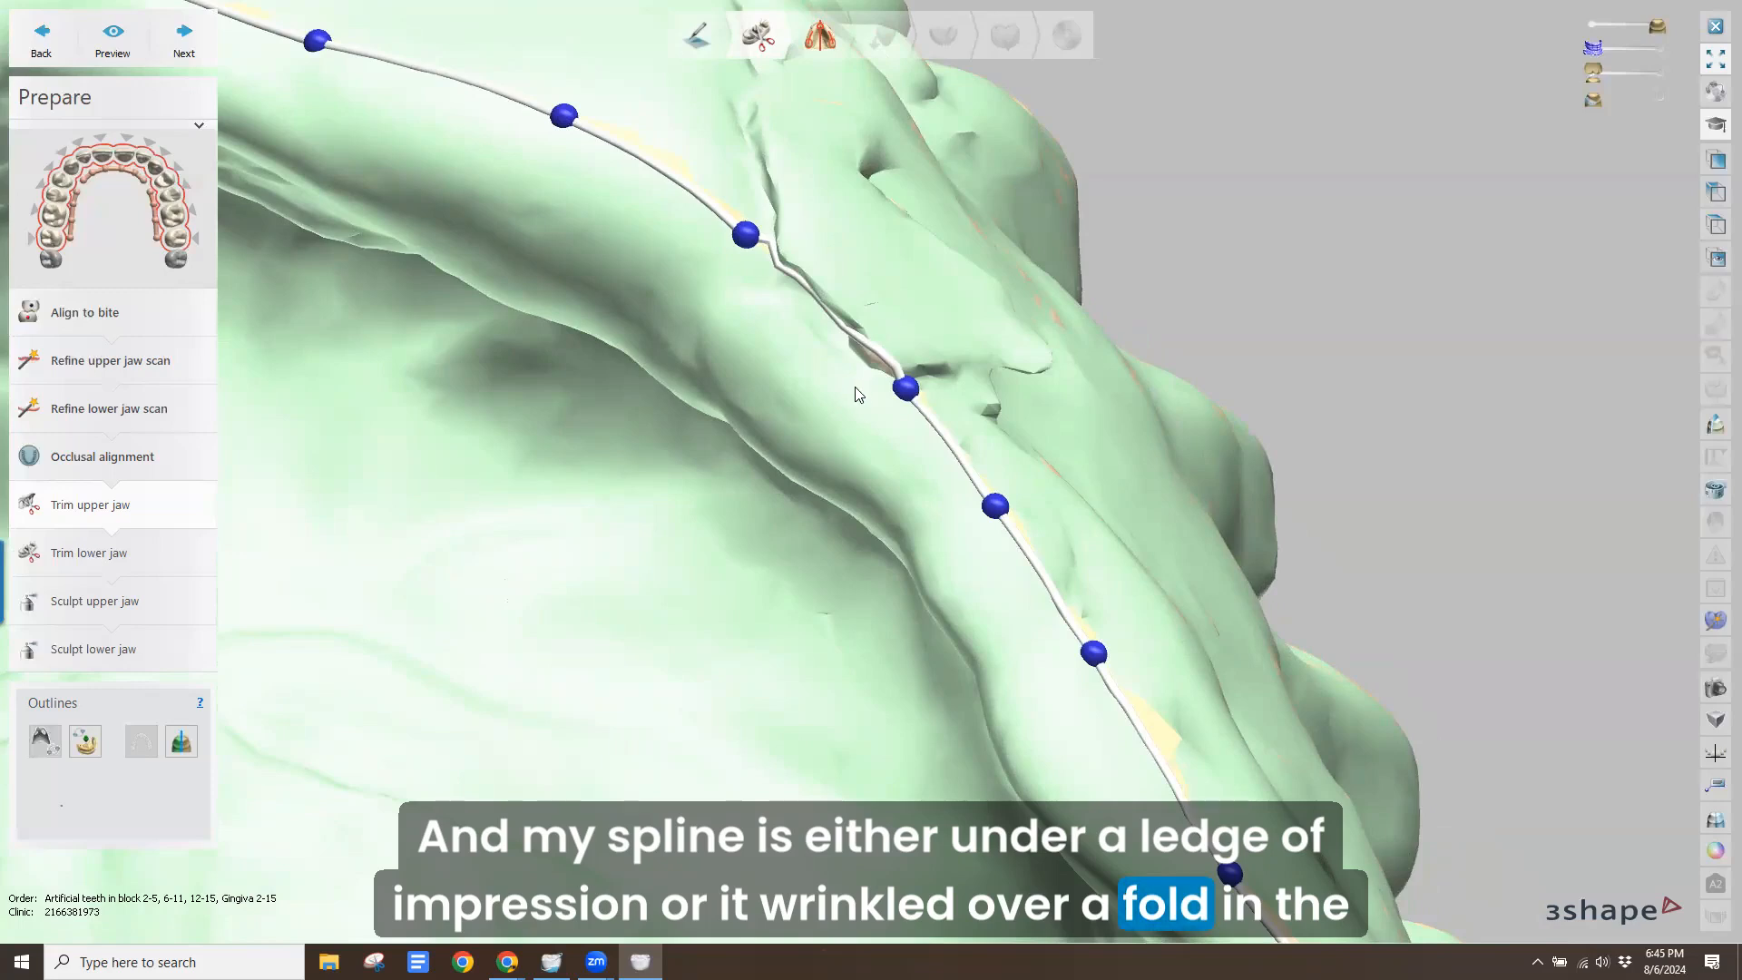
pyautogui.moveTo(907, 396); pyautogui.dragTo(890, 400)
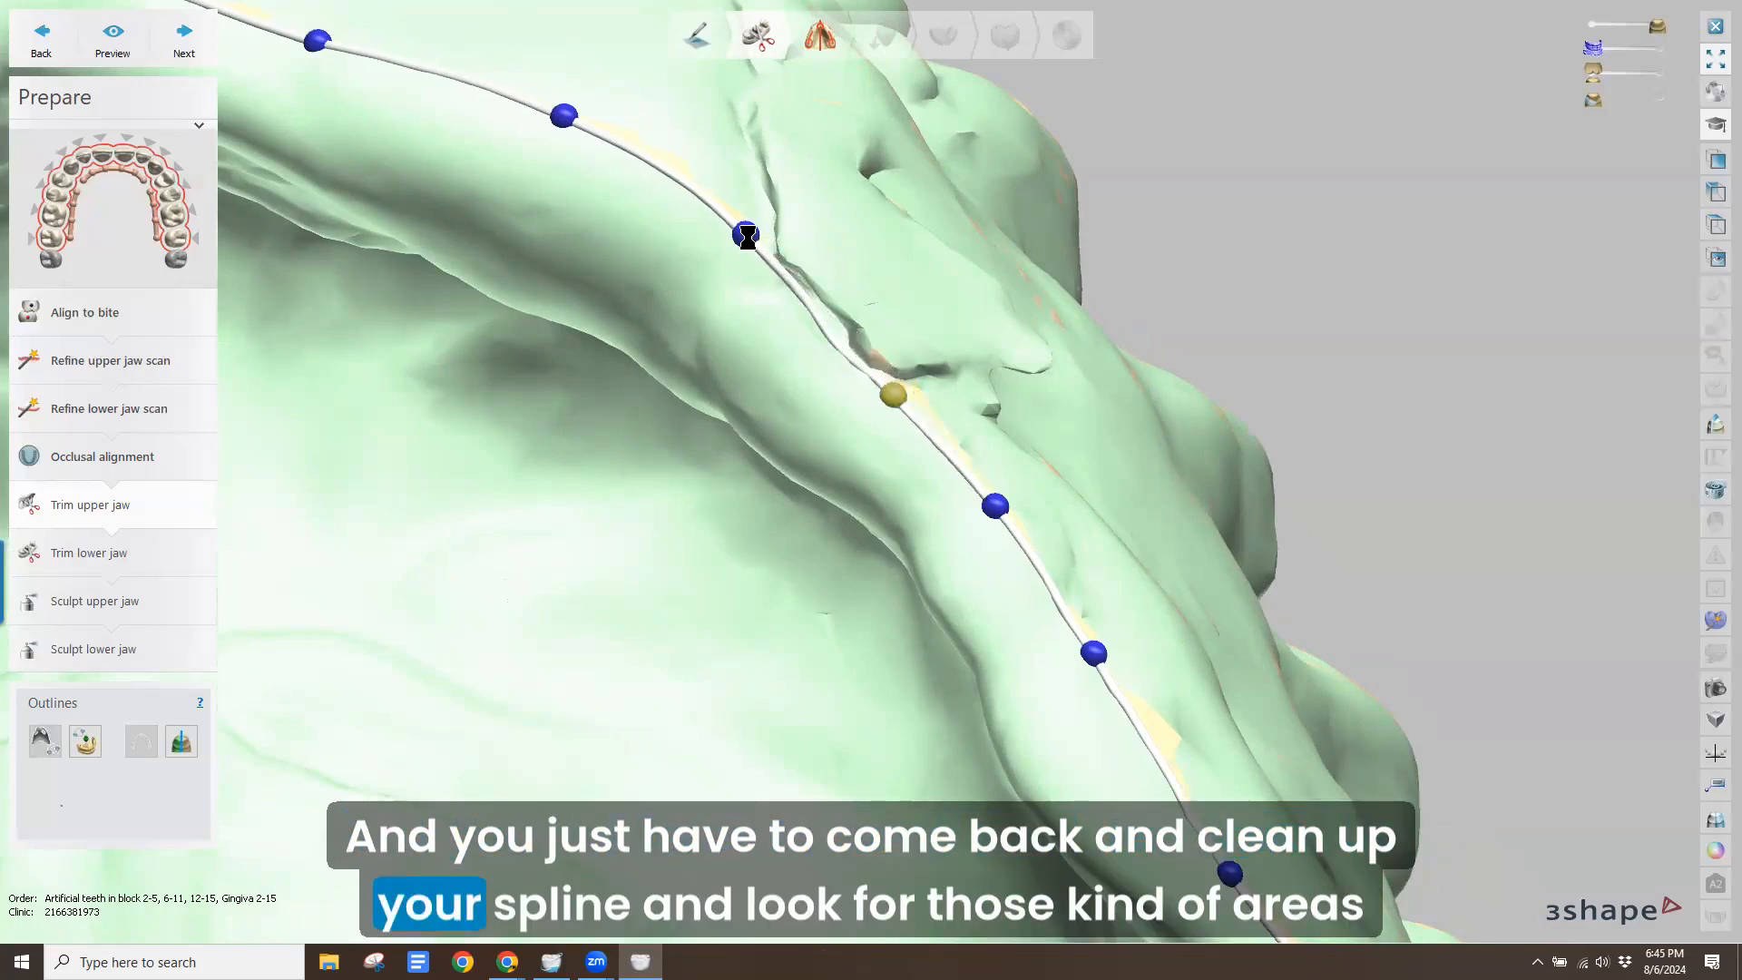
pyautogui.moveTo(749, 239); pyautogui.dragTo(745, 254)
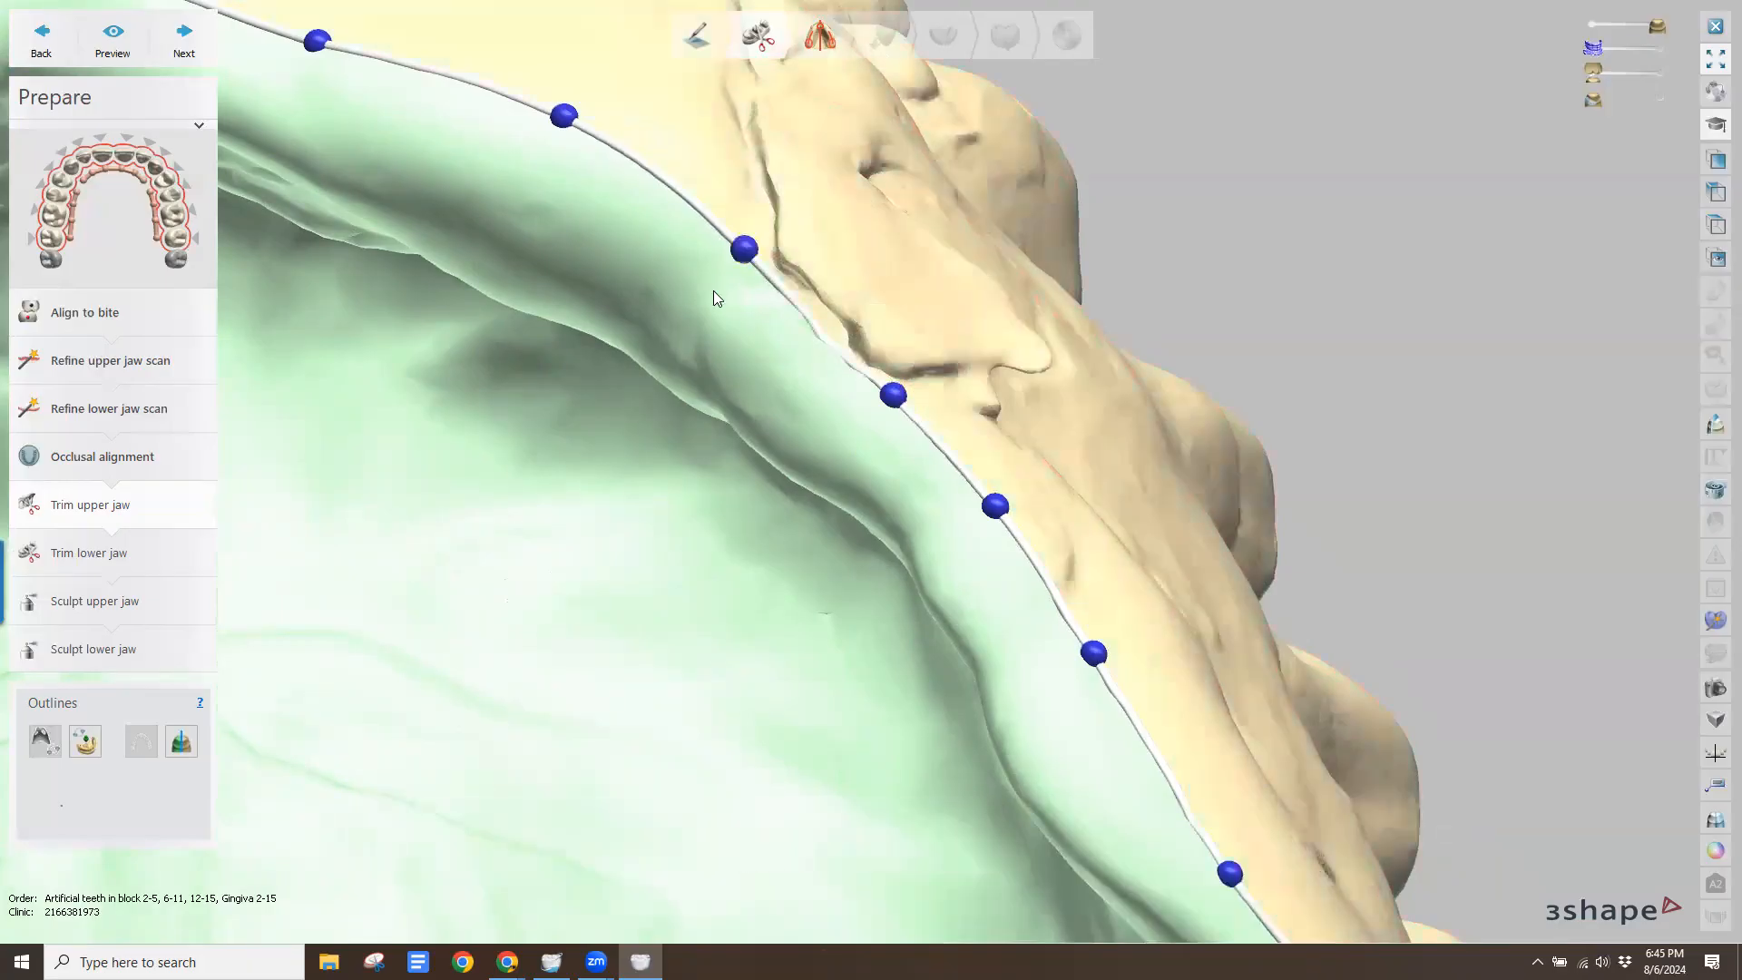
# Move an outline point on the palate's back edge out onto the hanging excess material and return it to the clean edge
pyautogui.scroll(-5, 679, 282)
pyautogui.moveTo(451, 312); pyautogui.dragTo(791, 369, button='right')
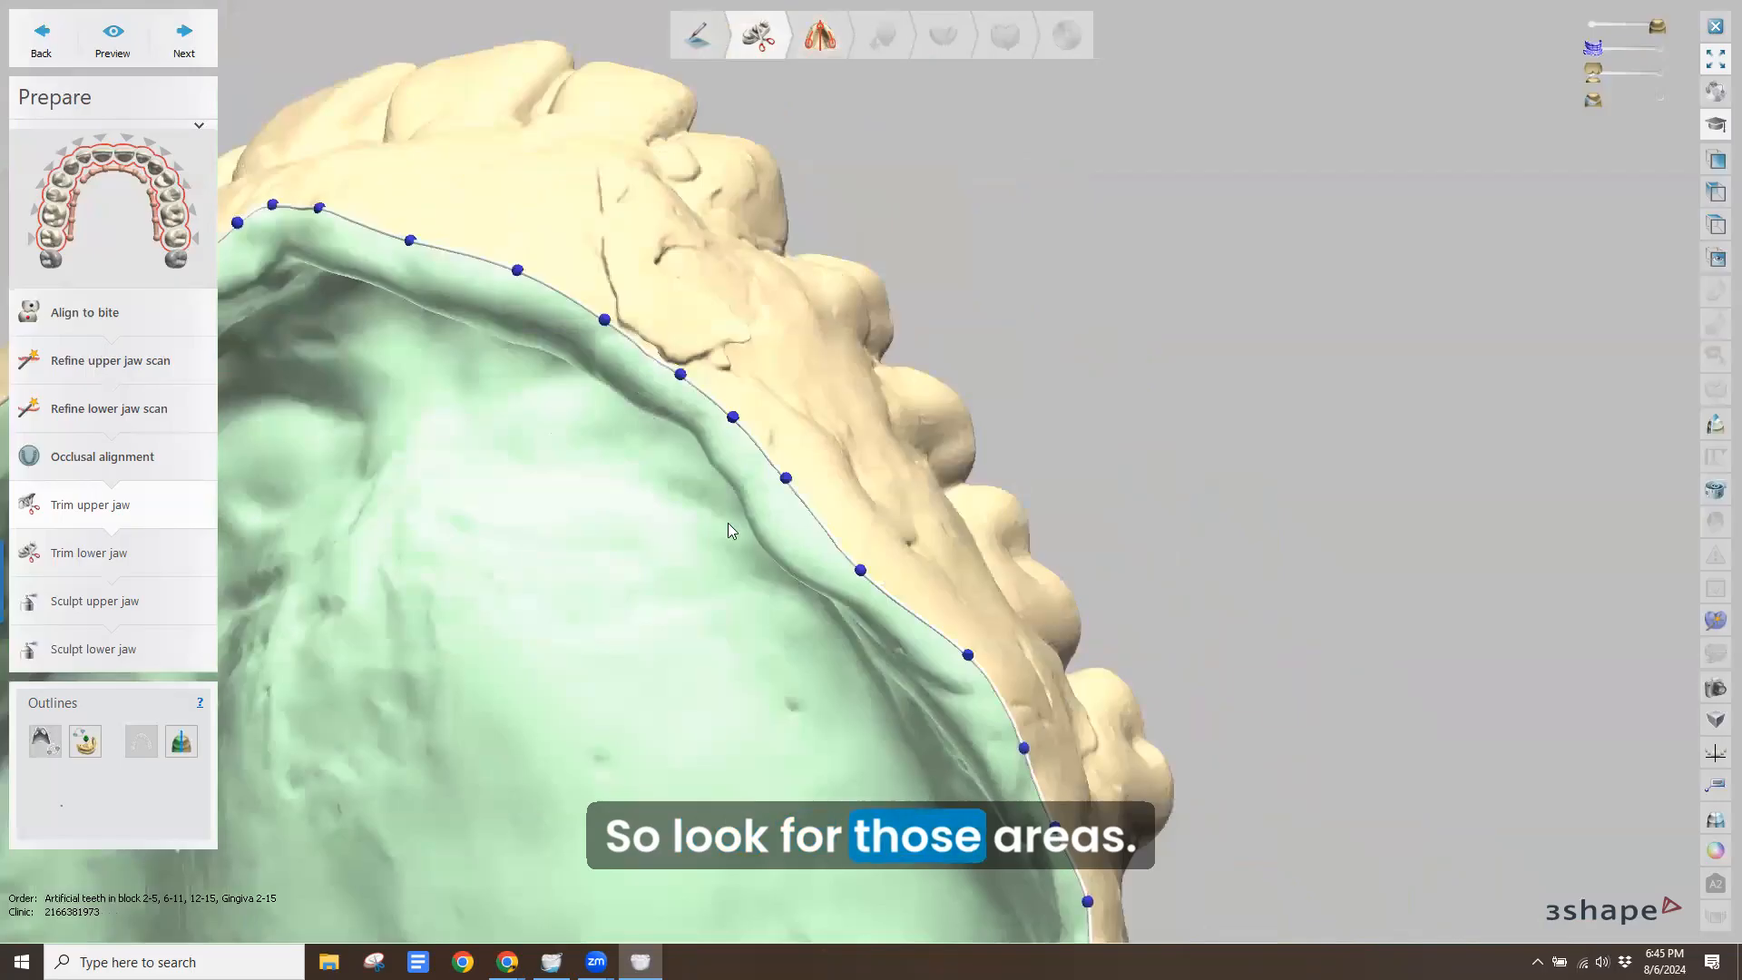
pyautogui.moveTo(728, 532); pyautogui.dragTo(744, 707, button='right')
pyautogui.moveTo(744, 708); pyautogui.dragTo(710, 294, button='middle')
pyautogui.moveTo(709, 294); pyautogui.dragTo(720, 230, button='right')
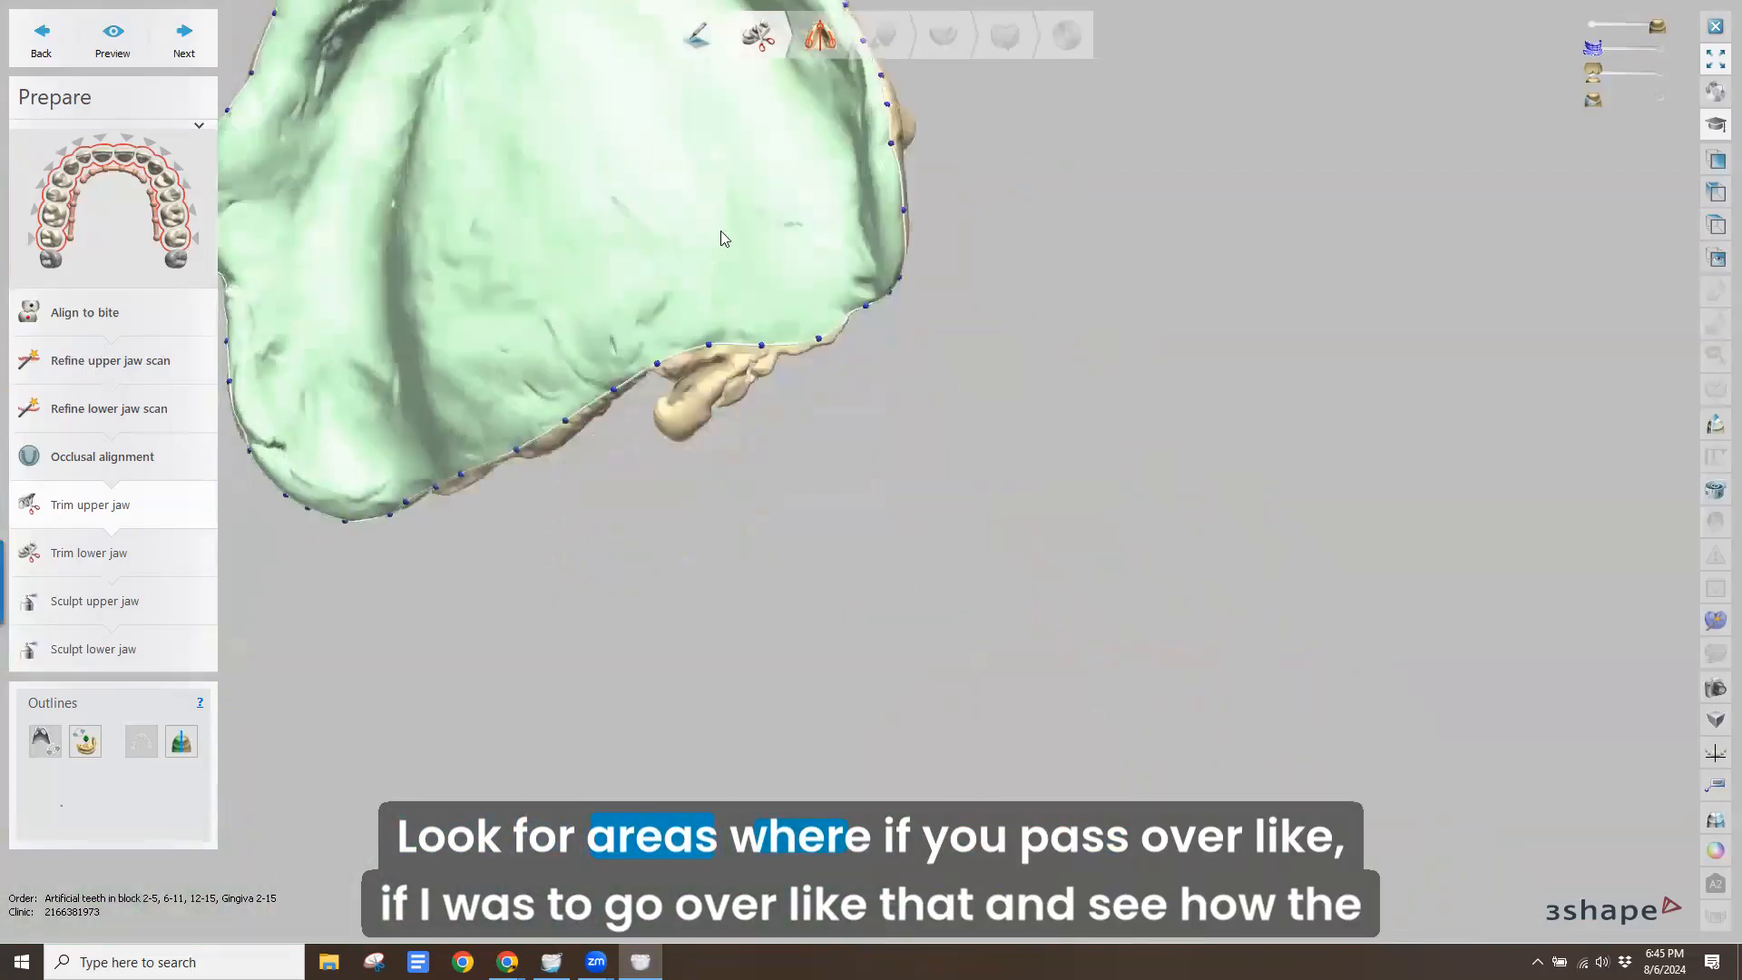
pyautogui.scroll(5, 823, 258)
pyautogui.moveTo(823, 259); pyautogui.dragTo(824, 251, button='right')
pyautogui.moveTo(667, 227); pyautogui.dragTo(678, 232, button='right')
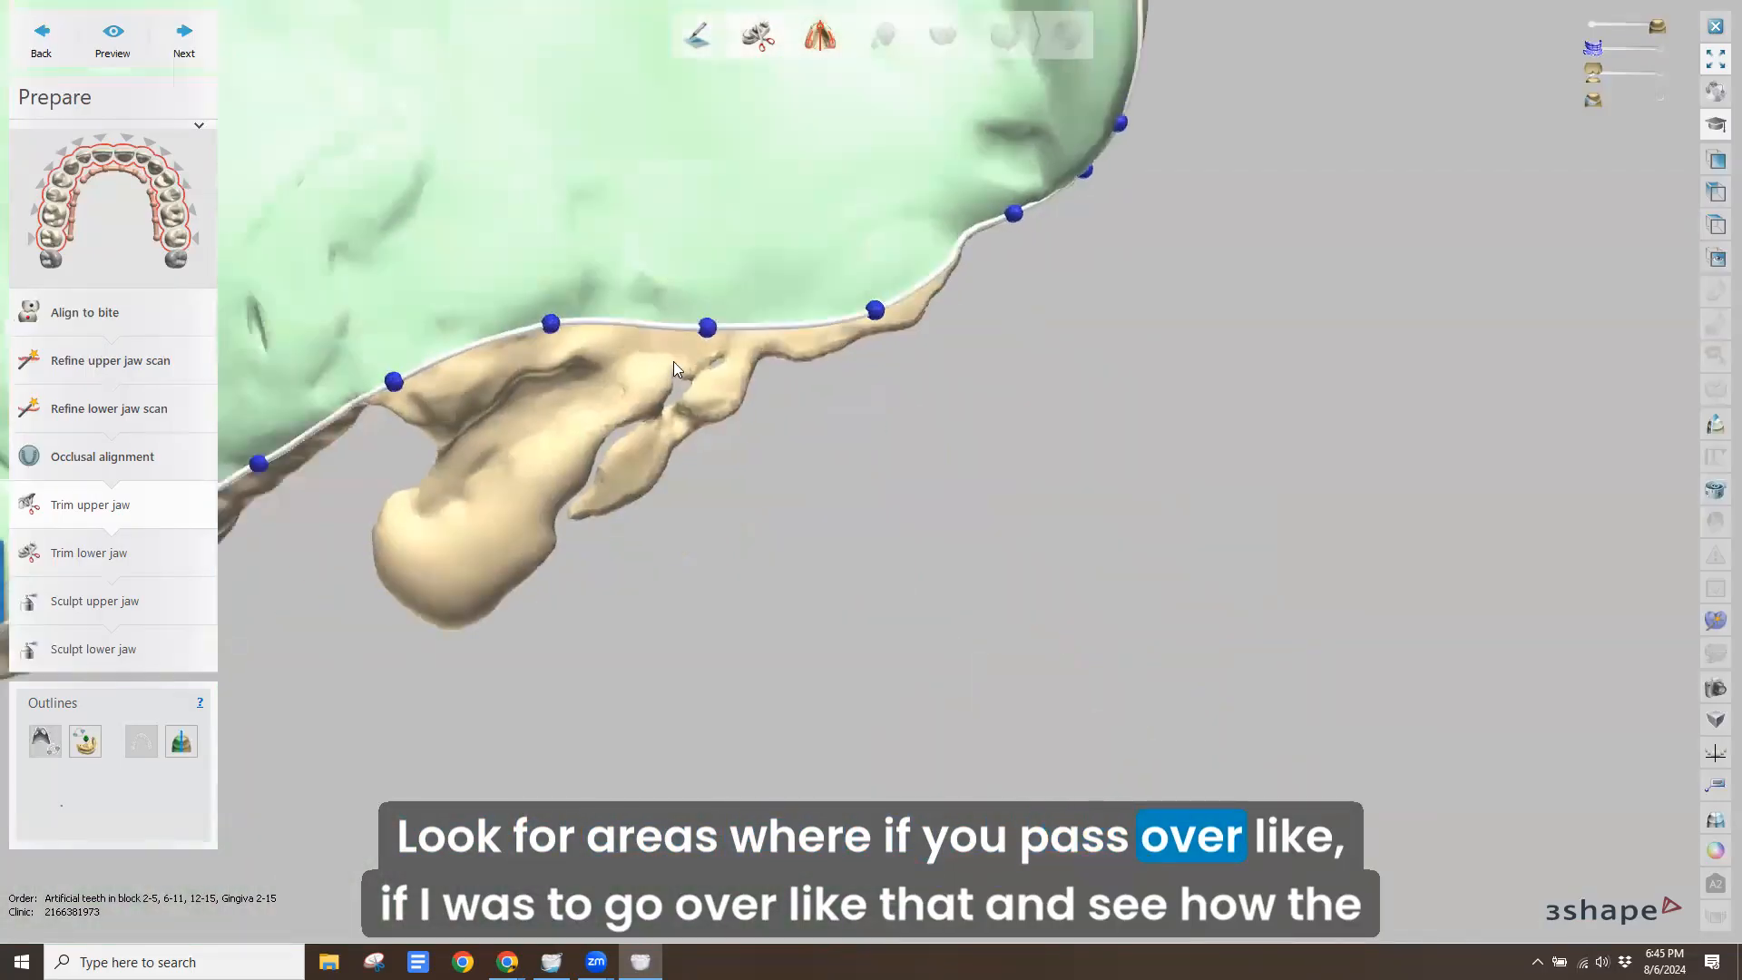
pyautogui.moveTo(705, 328); pyautogui.dragTo(697, 393)
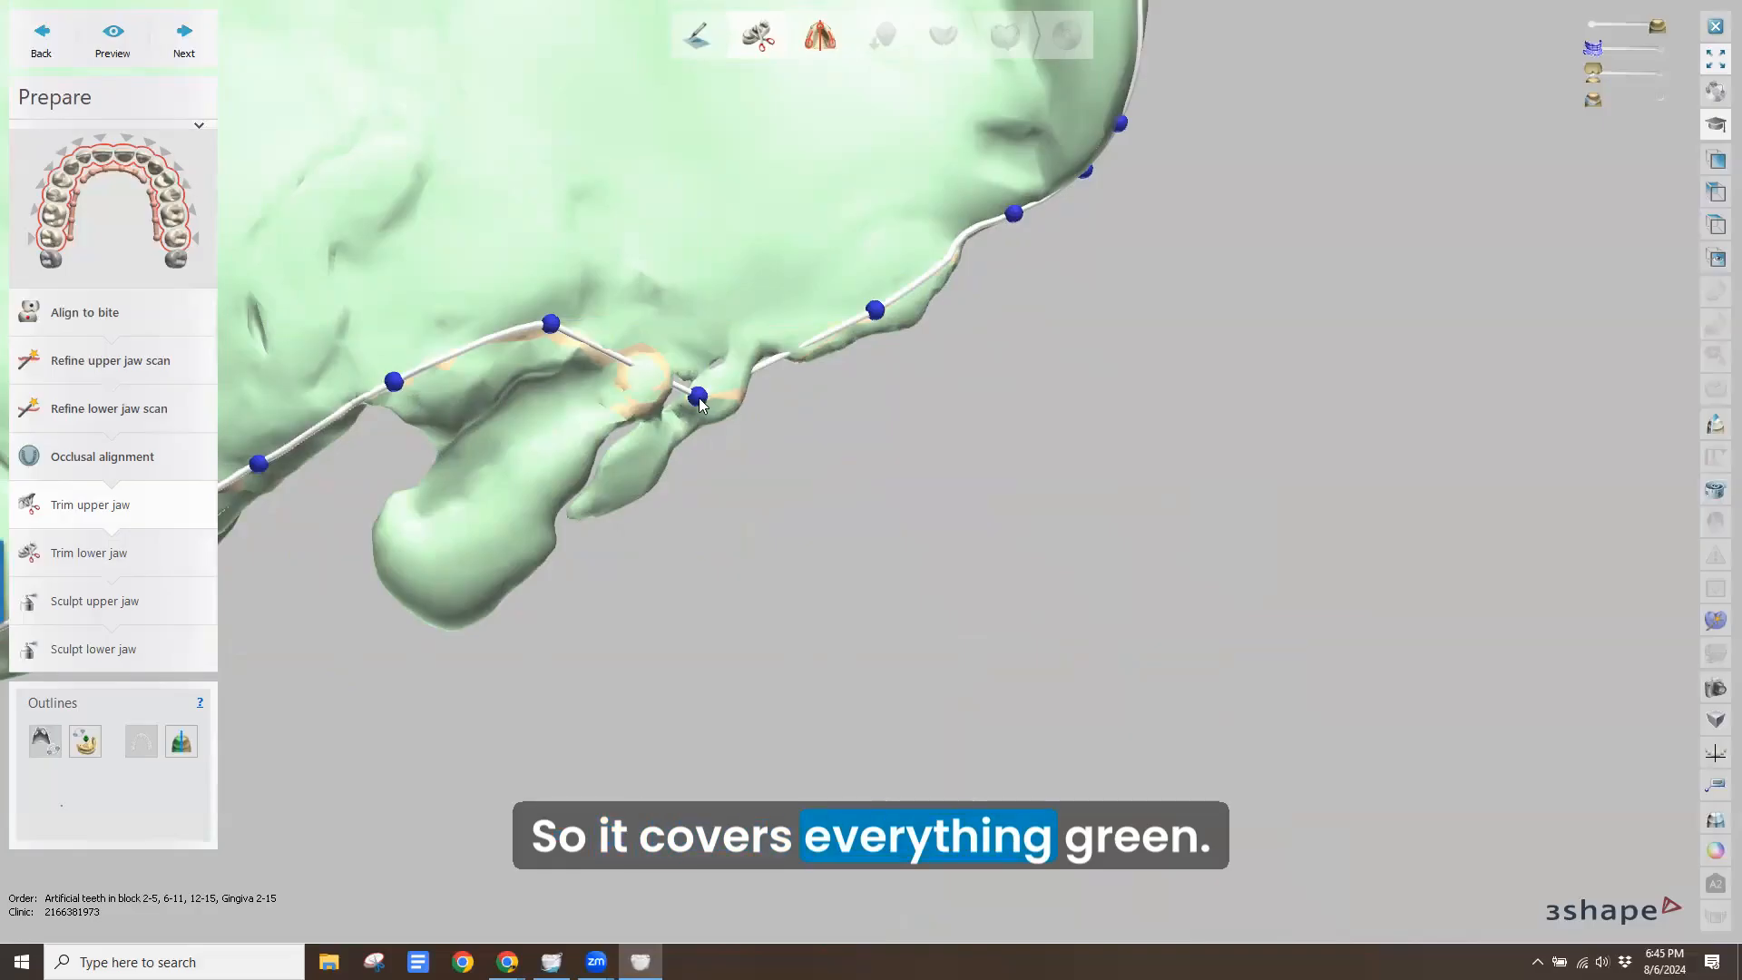
pyautogui.moveTo(699, 404); pyautogui.dragTo(694, 324)
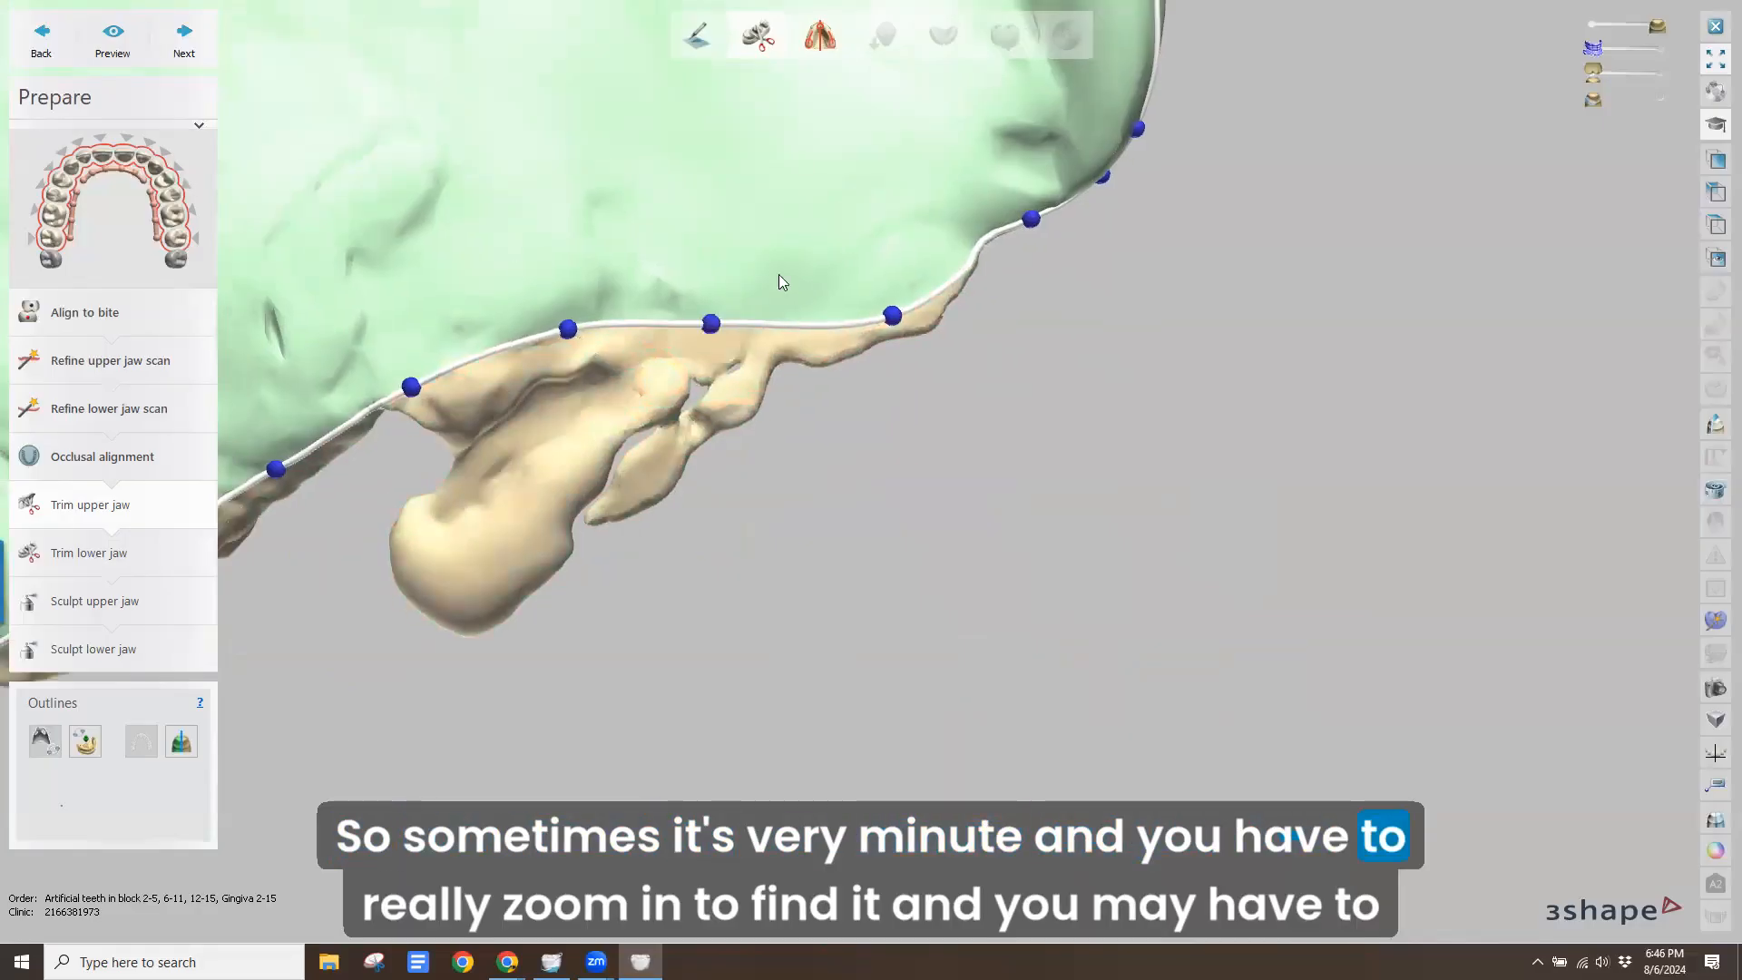
# Examine the trim outline along the palate's back edge and buccal borders for spots where it crosses folds or ledges
pyautogui.scroll(5, 572, 301)
pyautogui.moveTo(554, 263); pyautogui.dragTo(654, 522, button='middle')
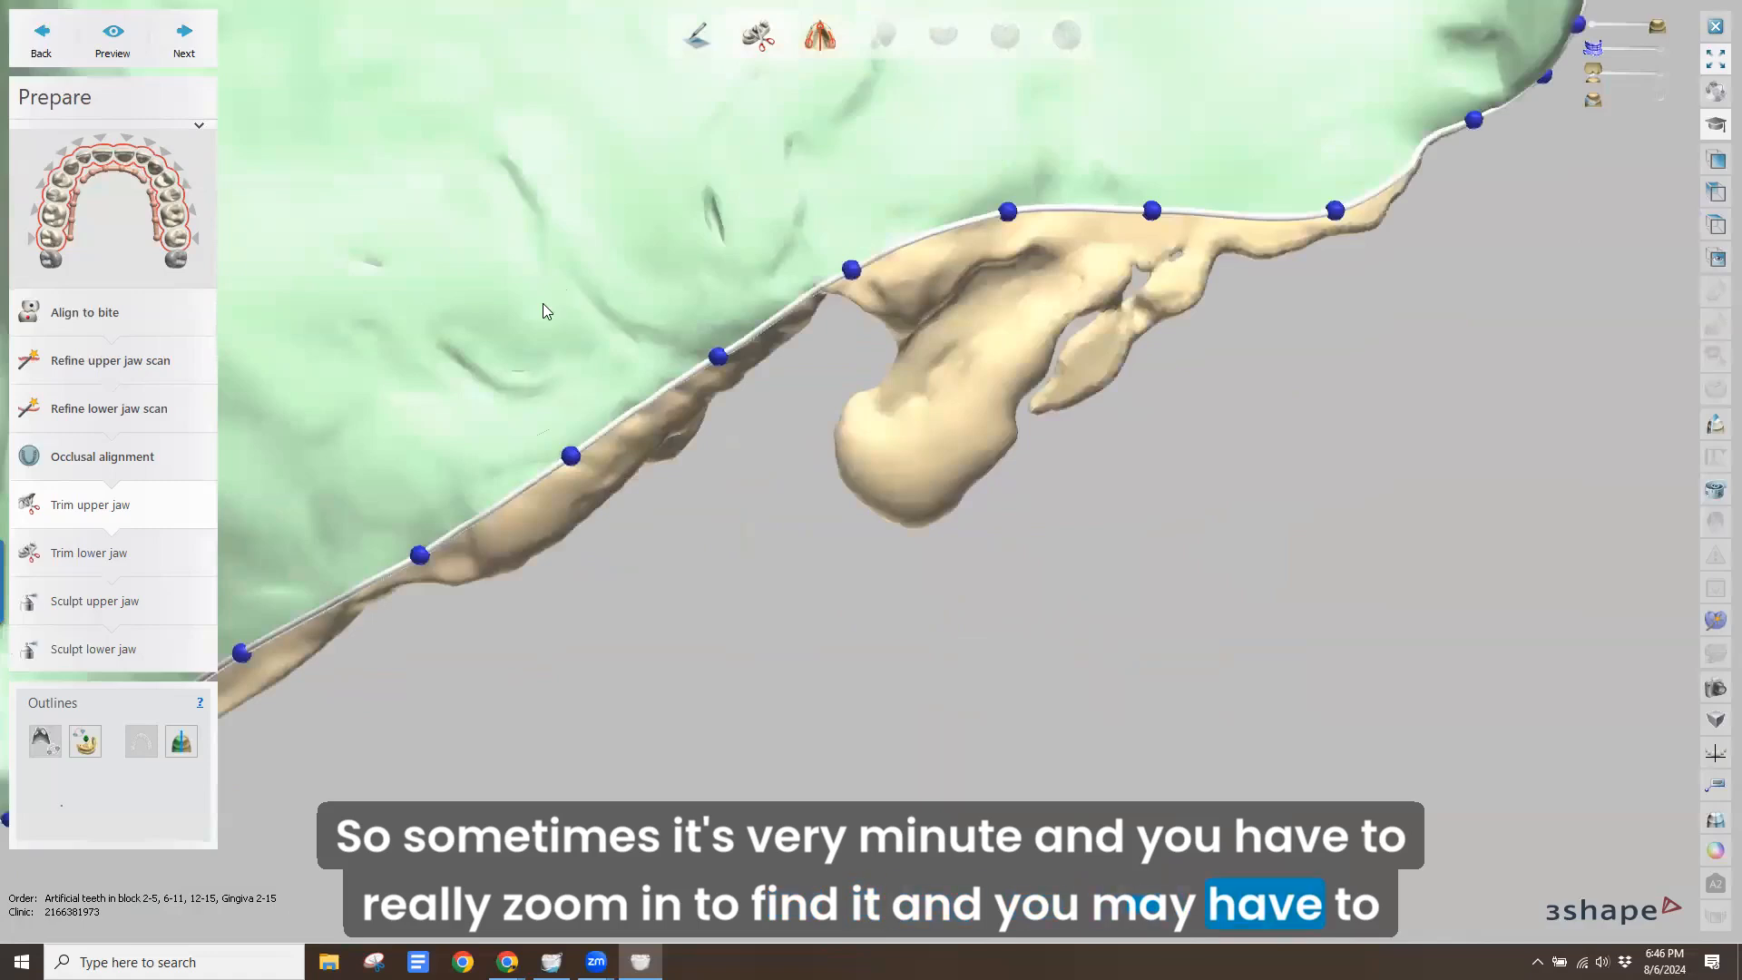
pyautogui.moveTo(542, 303); pyautogui.dragTo(975, 269, button='middle')
pyautogui.scroll(-3, 356, 579)
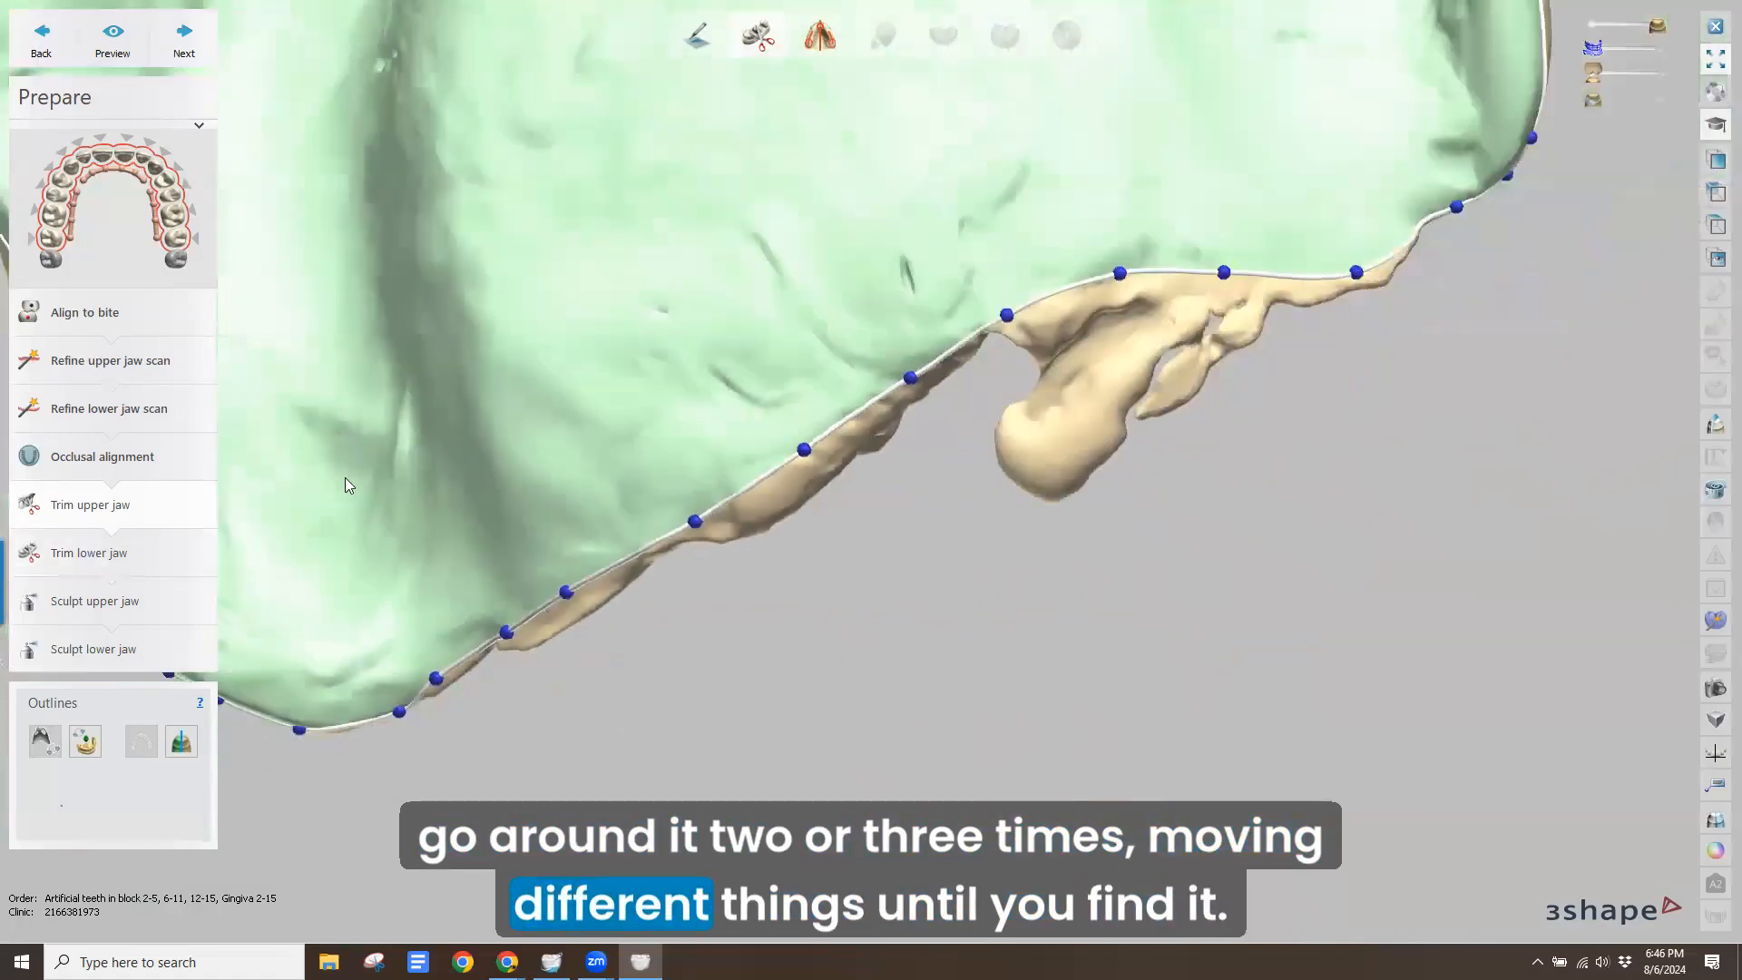
pyautogui.moveTo(335, 481); pyautogui.dragTo(501, 598, button='middle')
pyautogui.moveTo(314, 595); pyautogui.dragTo(545, 672, button='middle')
pyautogui.scroll(-2, 495, 535)
pyautogui.moveTo(415, 536); pyautogui.dragTo(464, 612, button='middle')
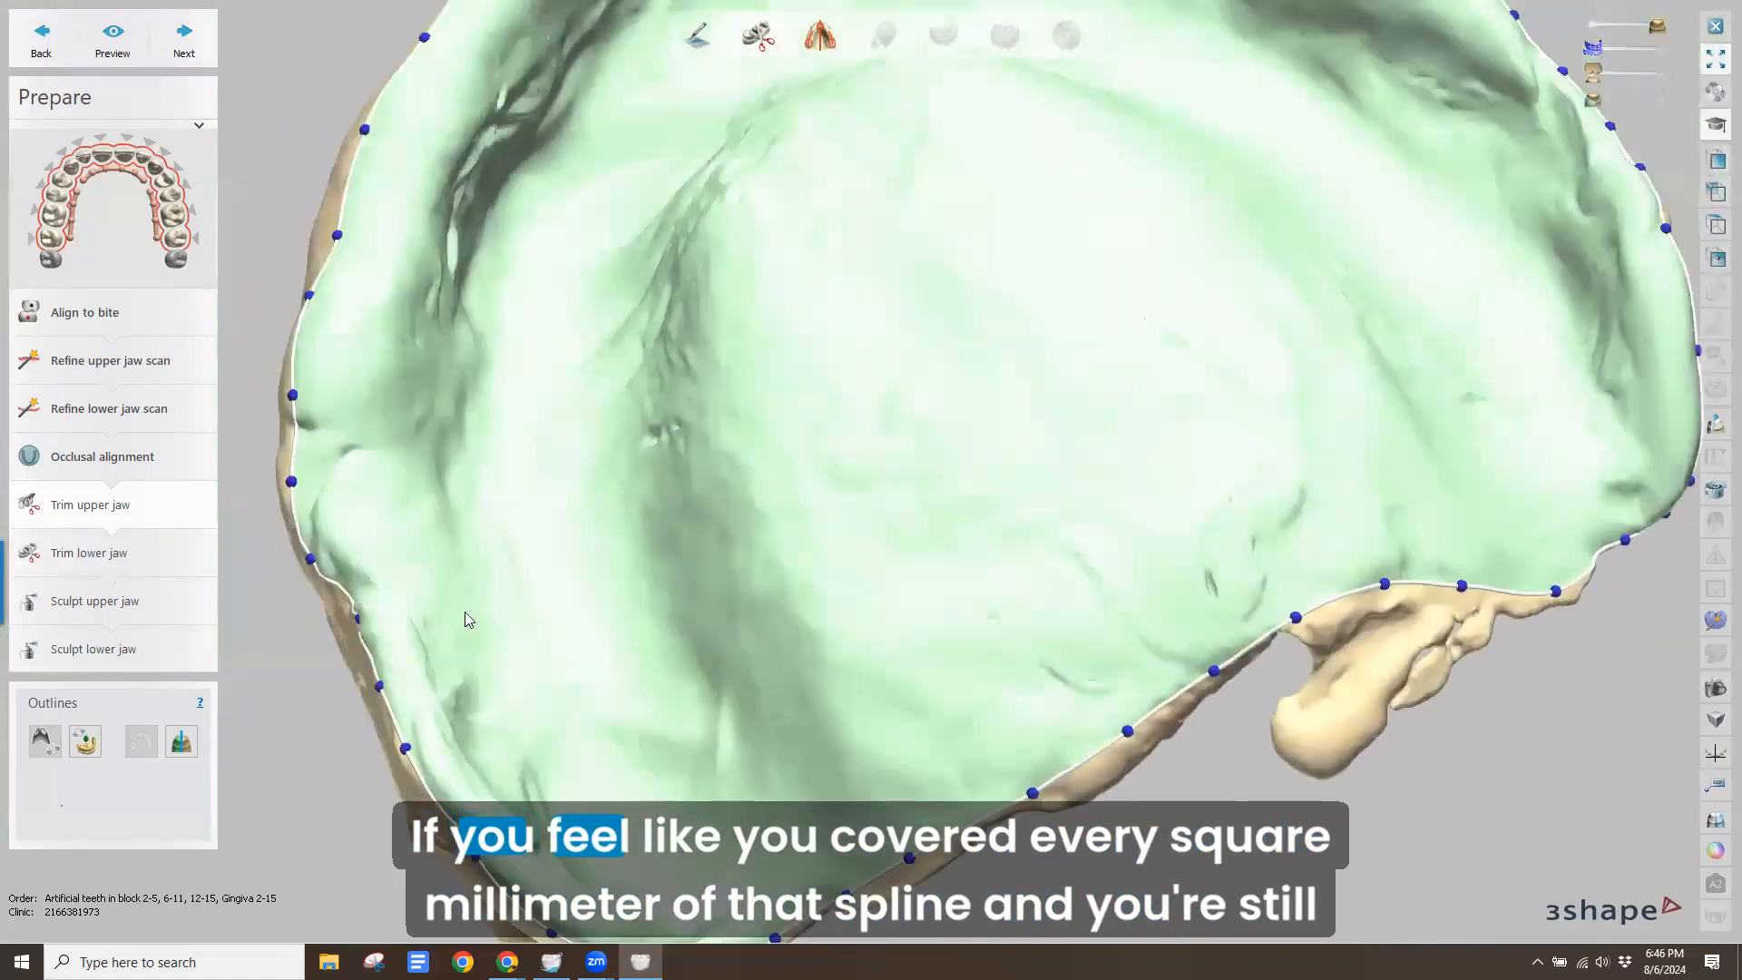
pyautogui.moveTo(465, 611); pyautogui.dragTo(496, 633, button='right')
pyautogui.moveTo(375, 245); pyautogui.dragTo(306, 449, button='middle')
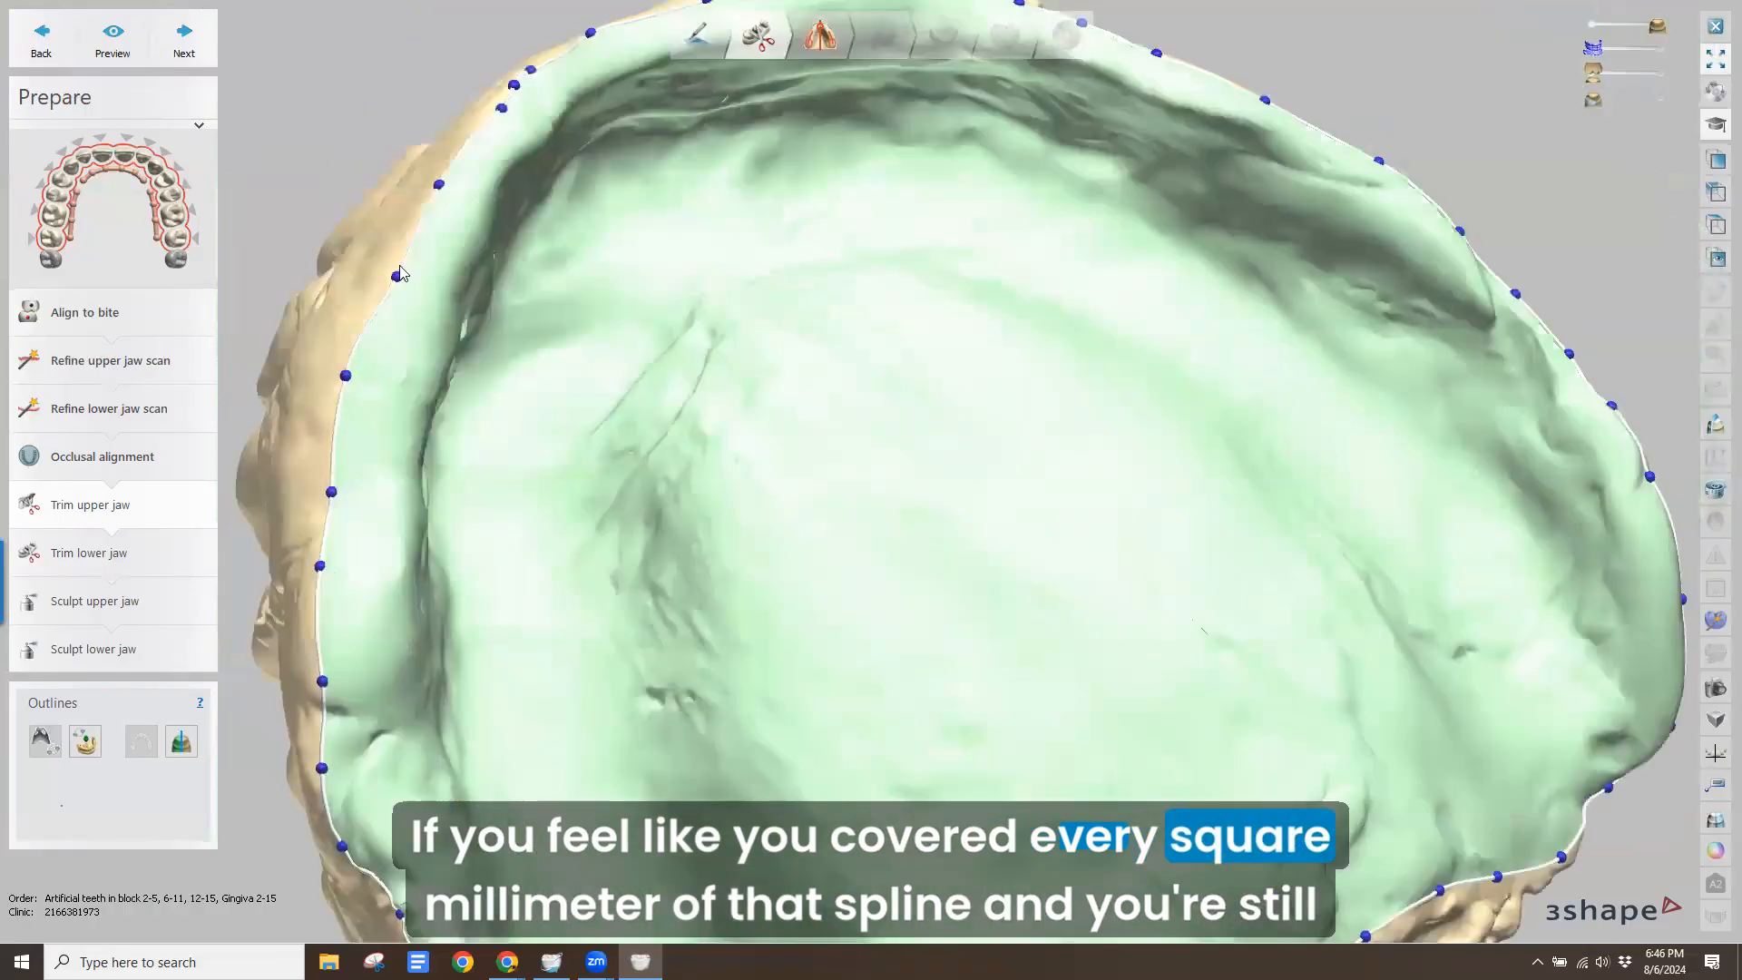
pyautogui.moveTo(472, 232); pyautogui.dragTo(548, 327, button='right')
pyautogui.scroll(3, 498, 326)
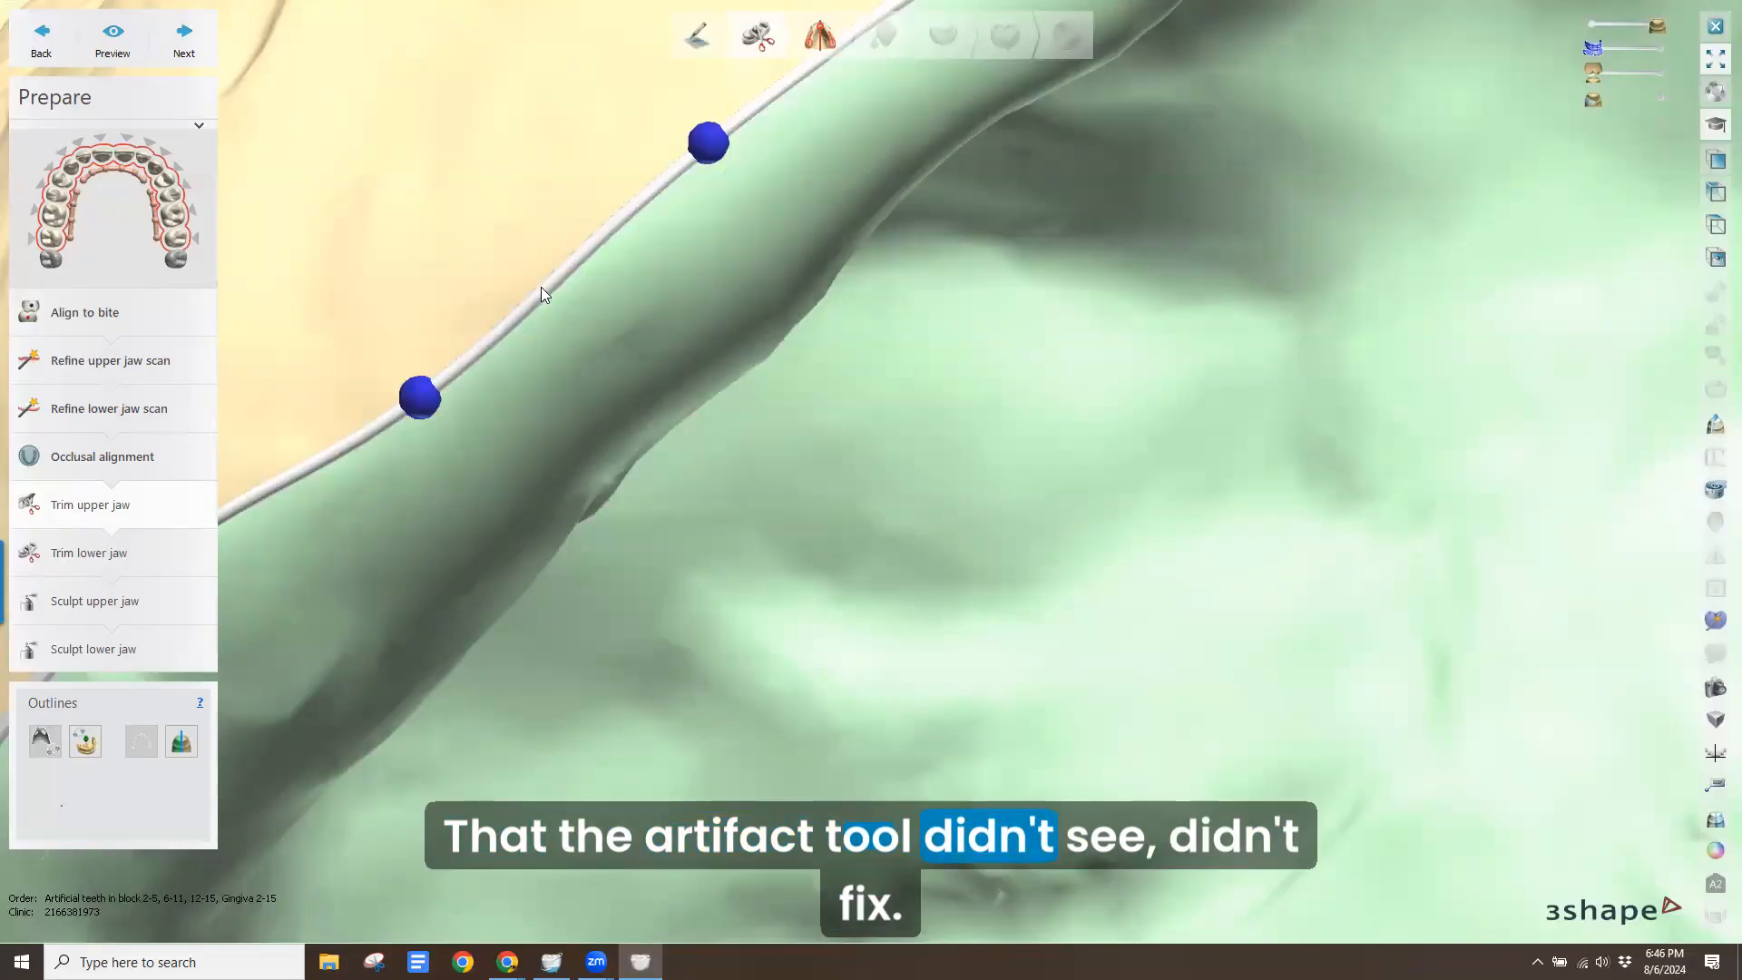
pyautogui.scroll(-8, 550, 299)
pyautogui.moveTo(637, 381); pyautogui.dragTo(644, 344, button='right')
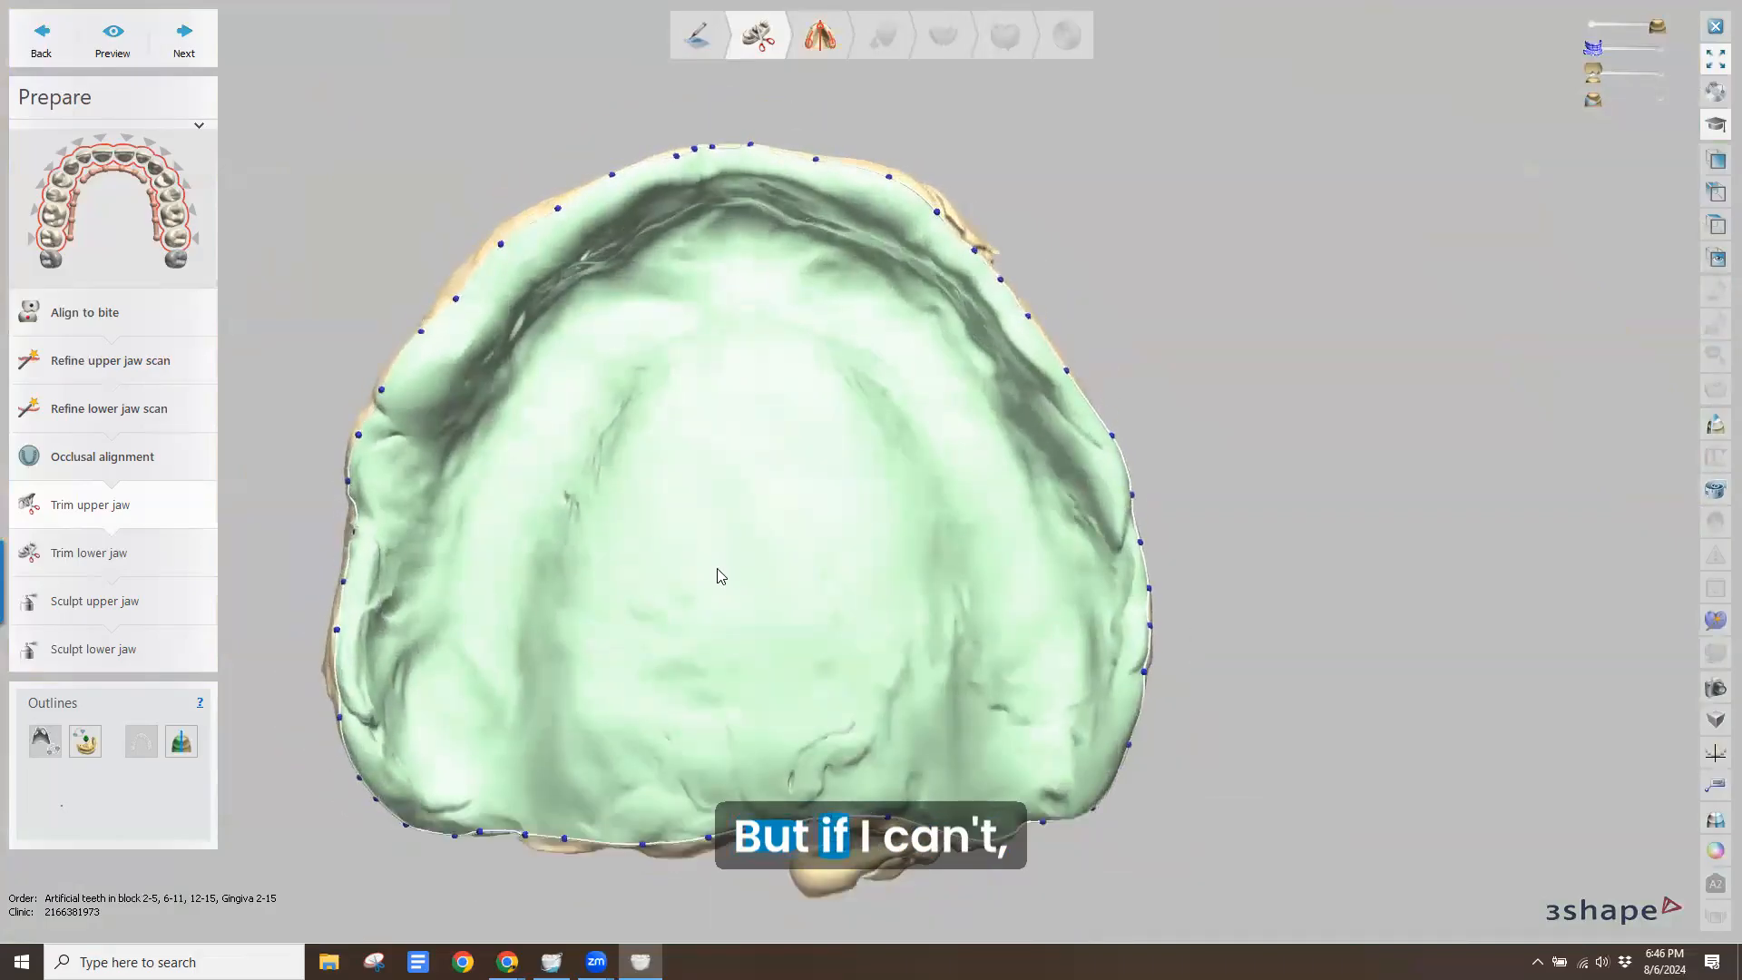
pyautogui.scroll(-3, 723, 580)
pyautogui.moveTo(724, 580); pyautogui.dragTo(731, 591, button='right')
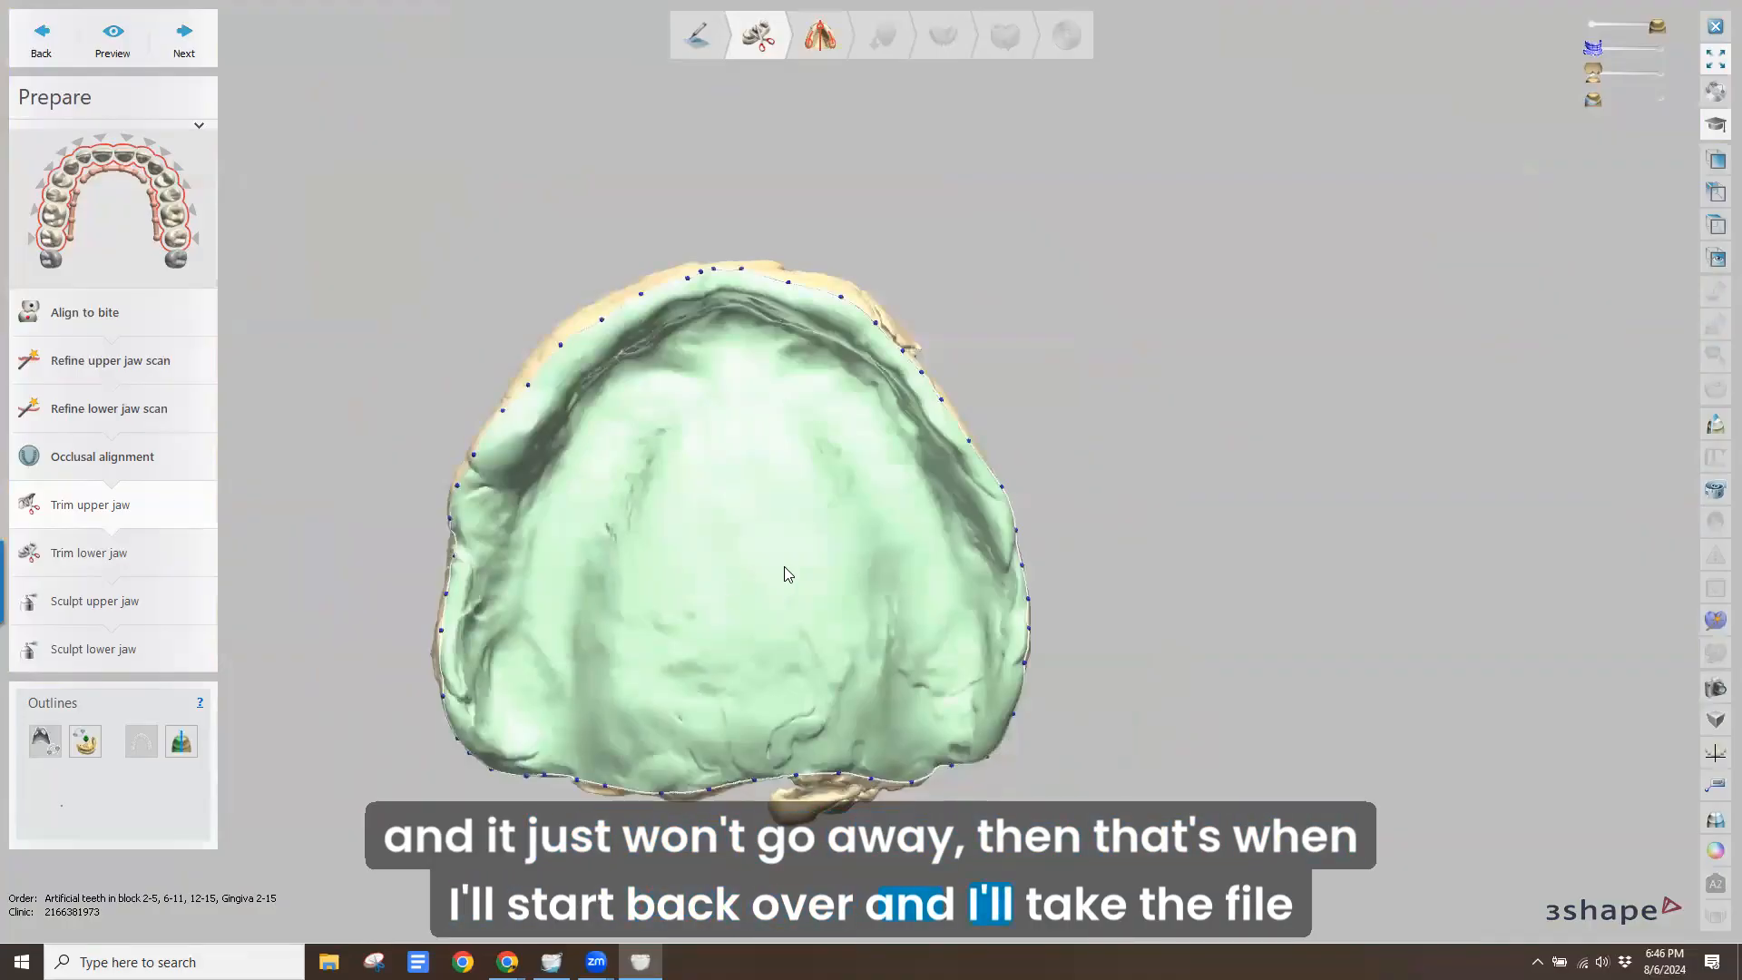
pyautogui.scroll(4, 772, 551)
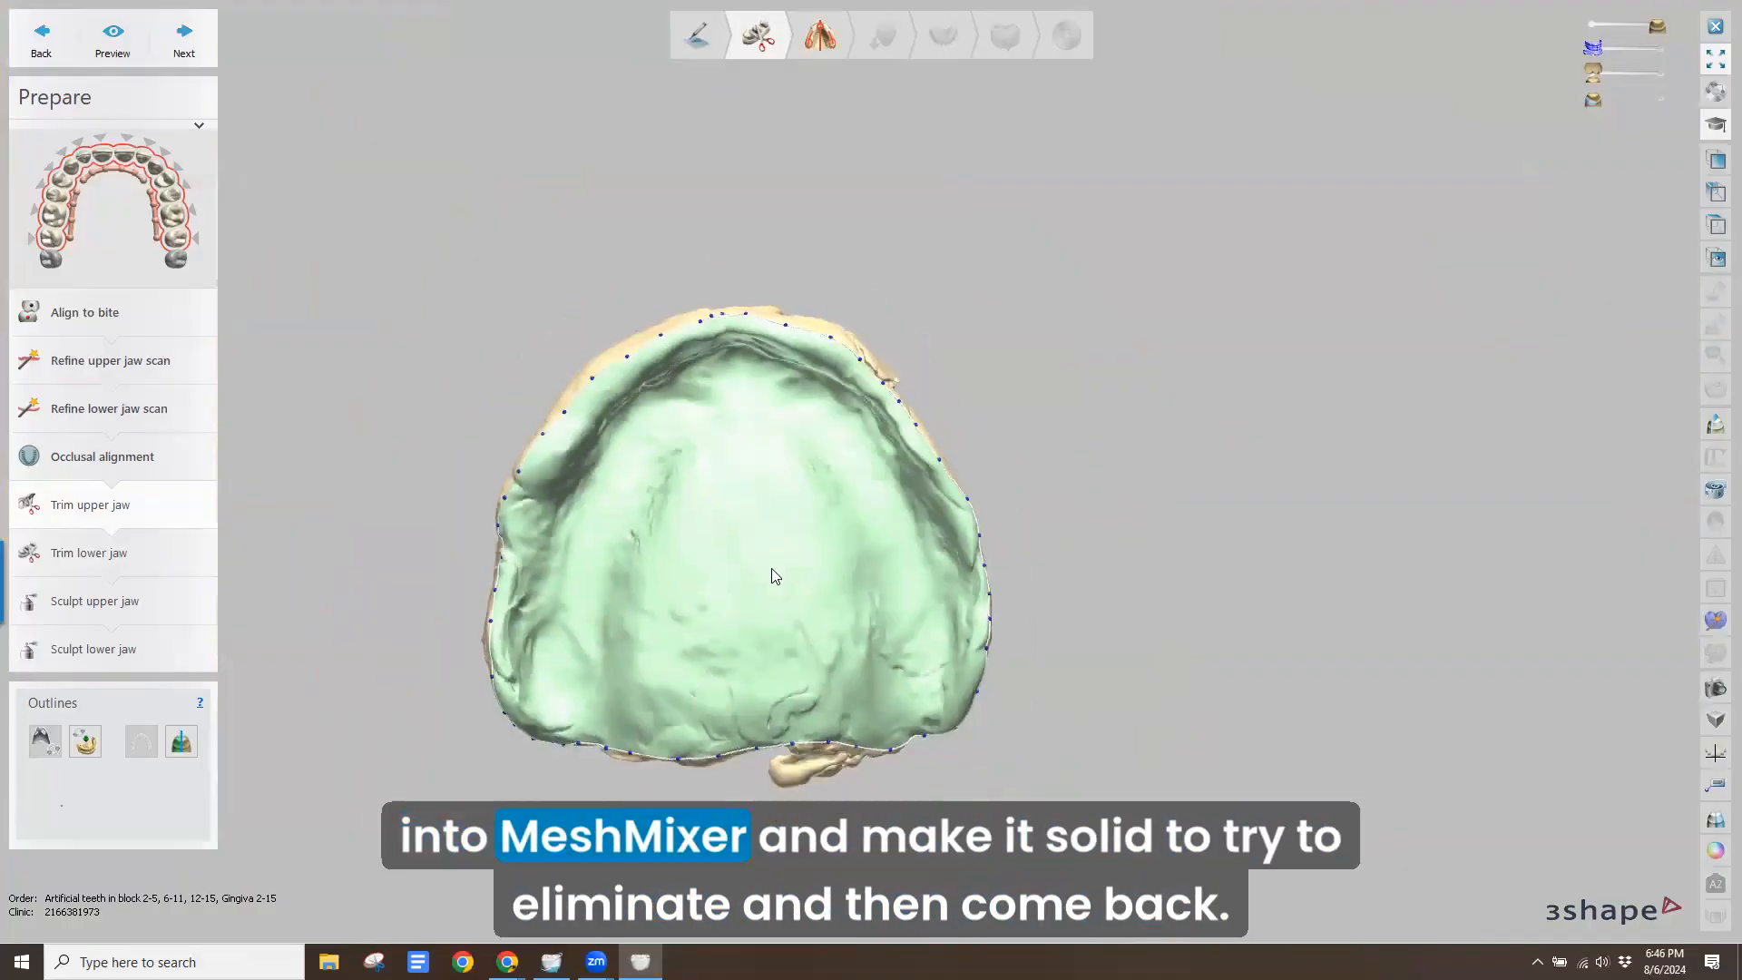
pyautogui.moveTo(766, 534); pyautogui.dragTo(772, 552, button='right')
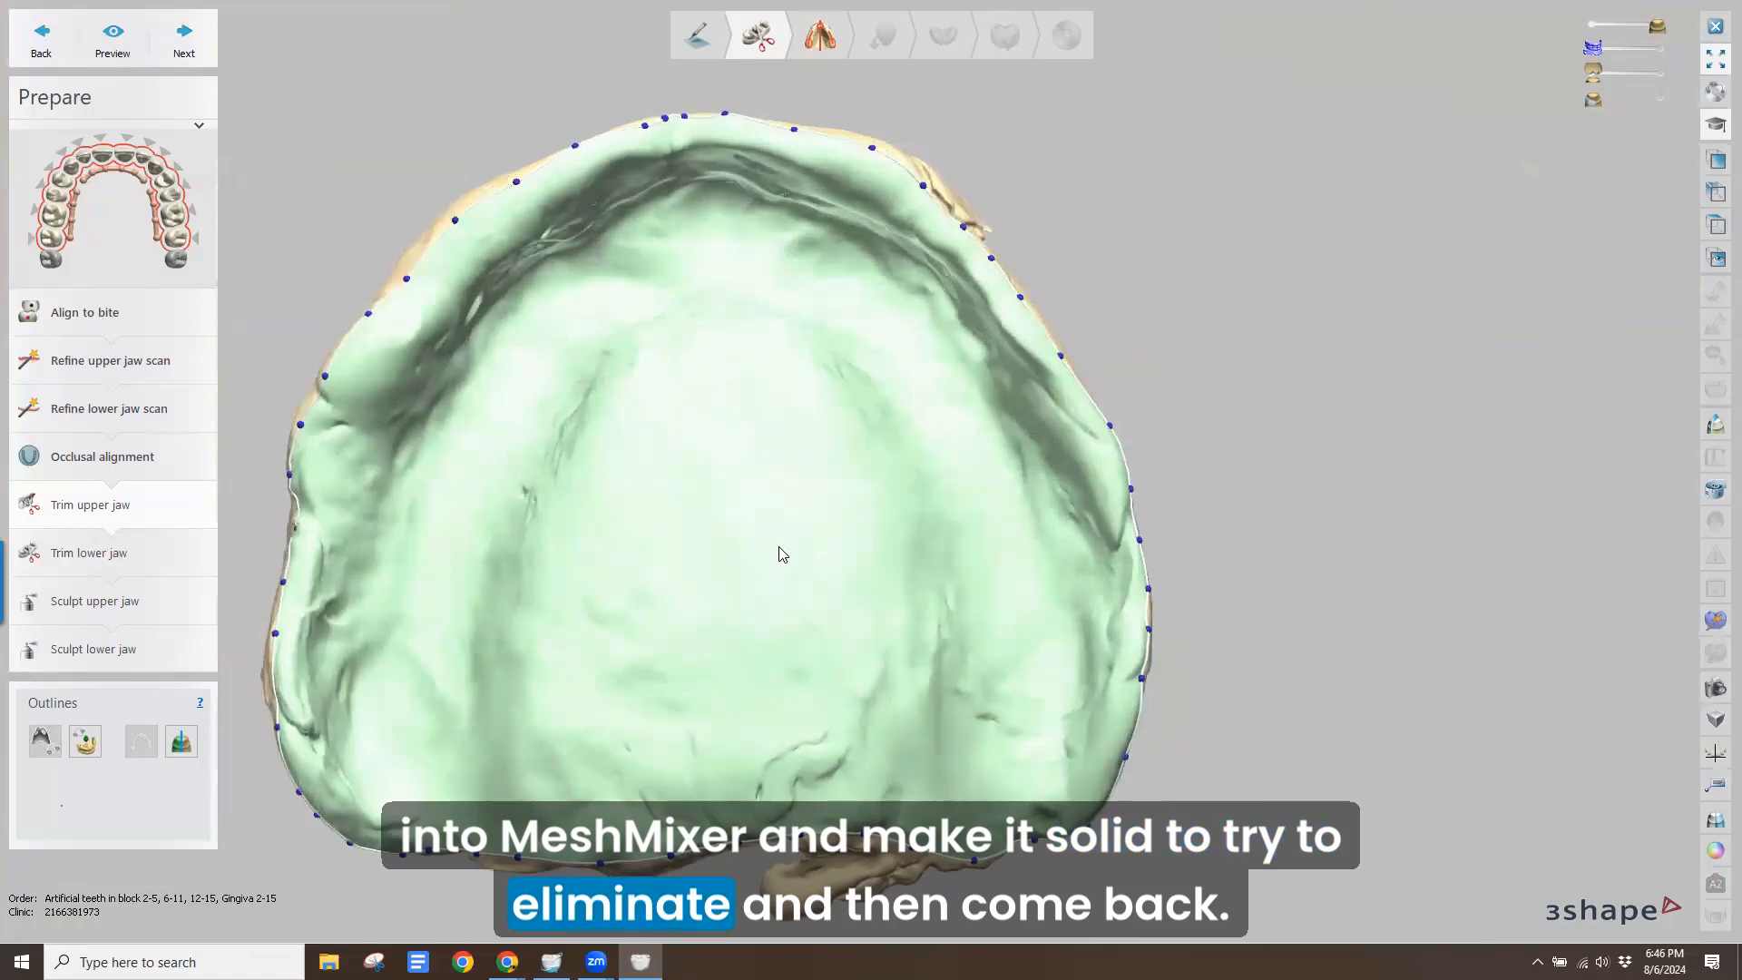
pyautogui.moveTo(778, 547); pyautogui.dragTo(854, 526, button='middle')
pyautogui.scroll(-2, 846, 515)
pyautogui.moveTo(841, 523)
pyautogui.mouseDown(button='right')
pyautogui.moveTo(837, 456)
pyautogui.moveTo(842, 518)
pyautogui.mouseUp(button='right')
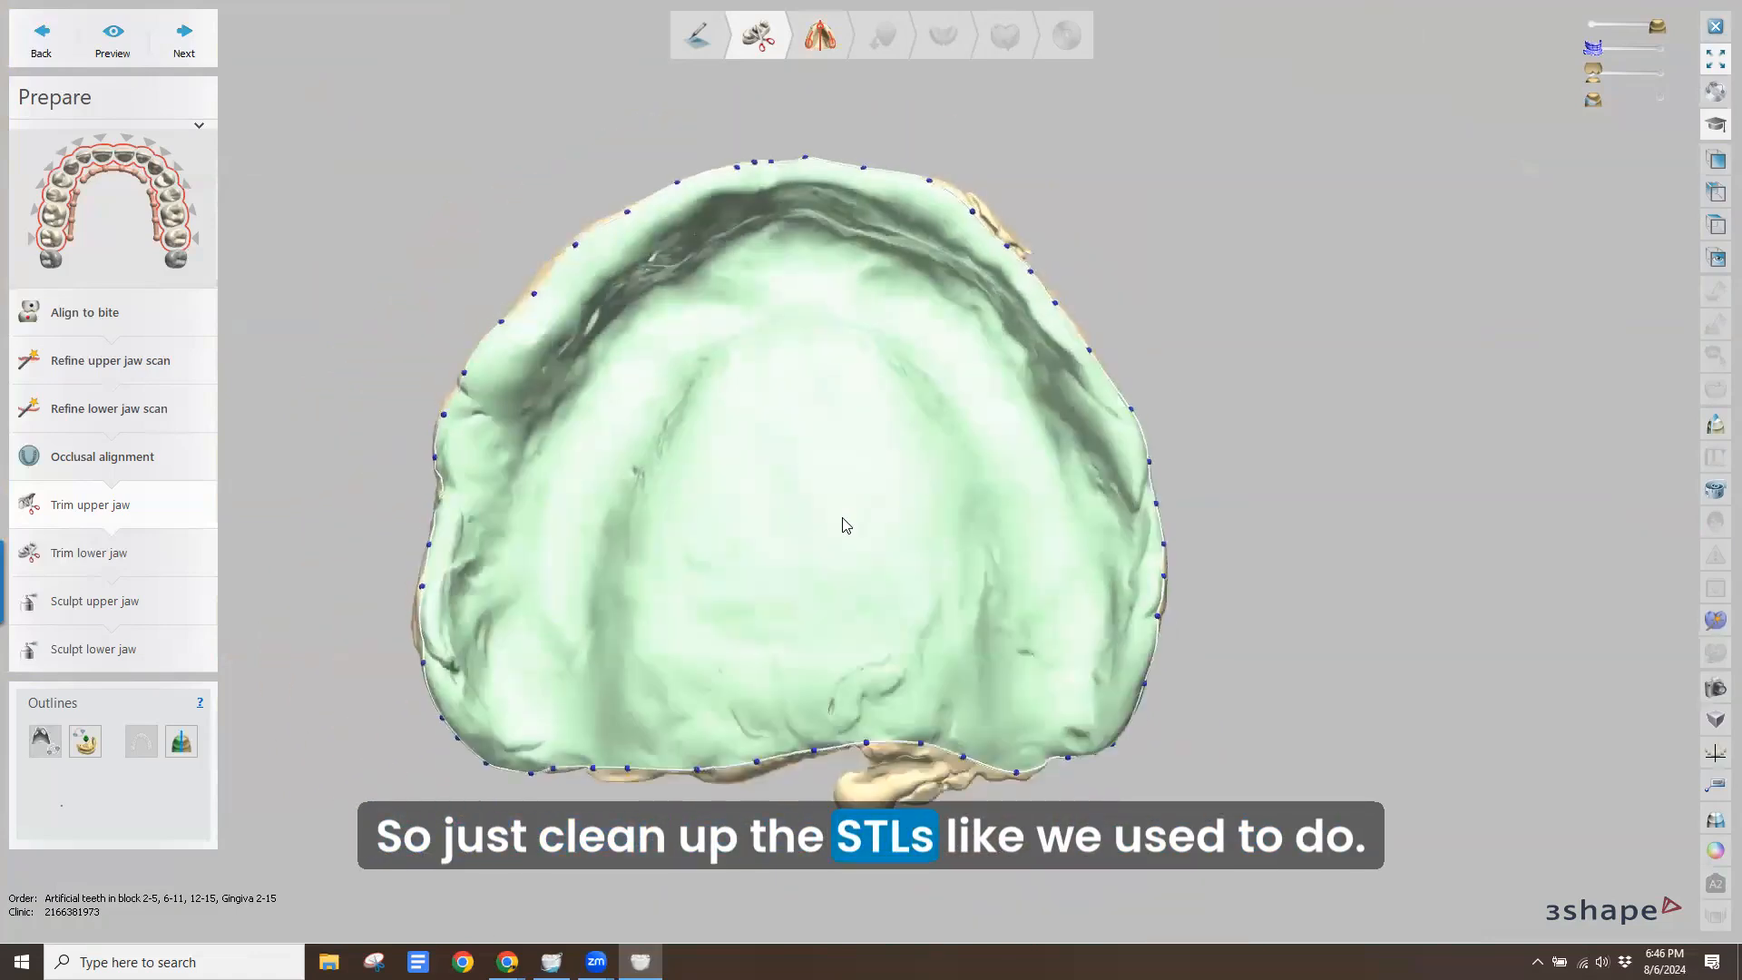
# Inspect the lower jaw scan's inner and buccal sides and proceed to sculpting the upper jaw
pyautogui.moveTo(776, 578); pyautogui.dragTo(805, 541, button='right')
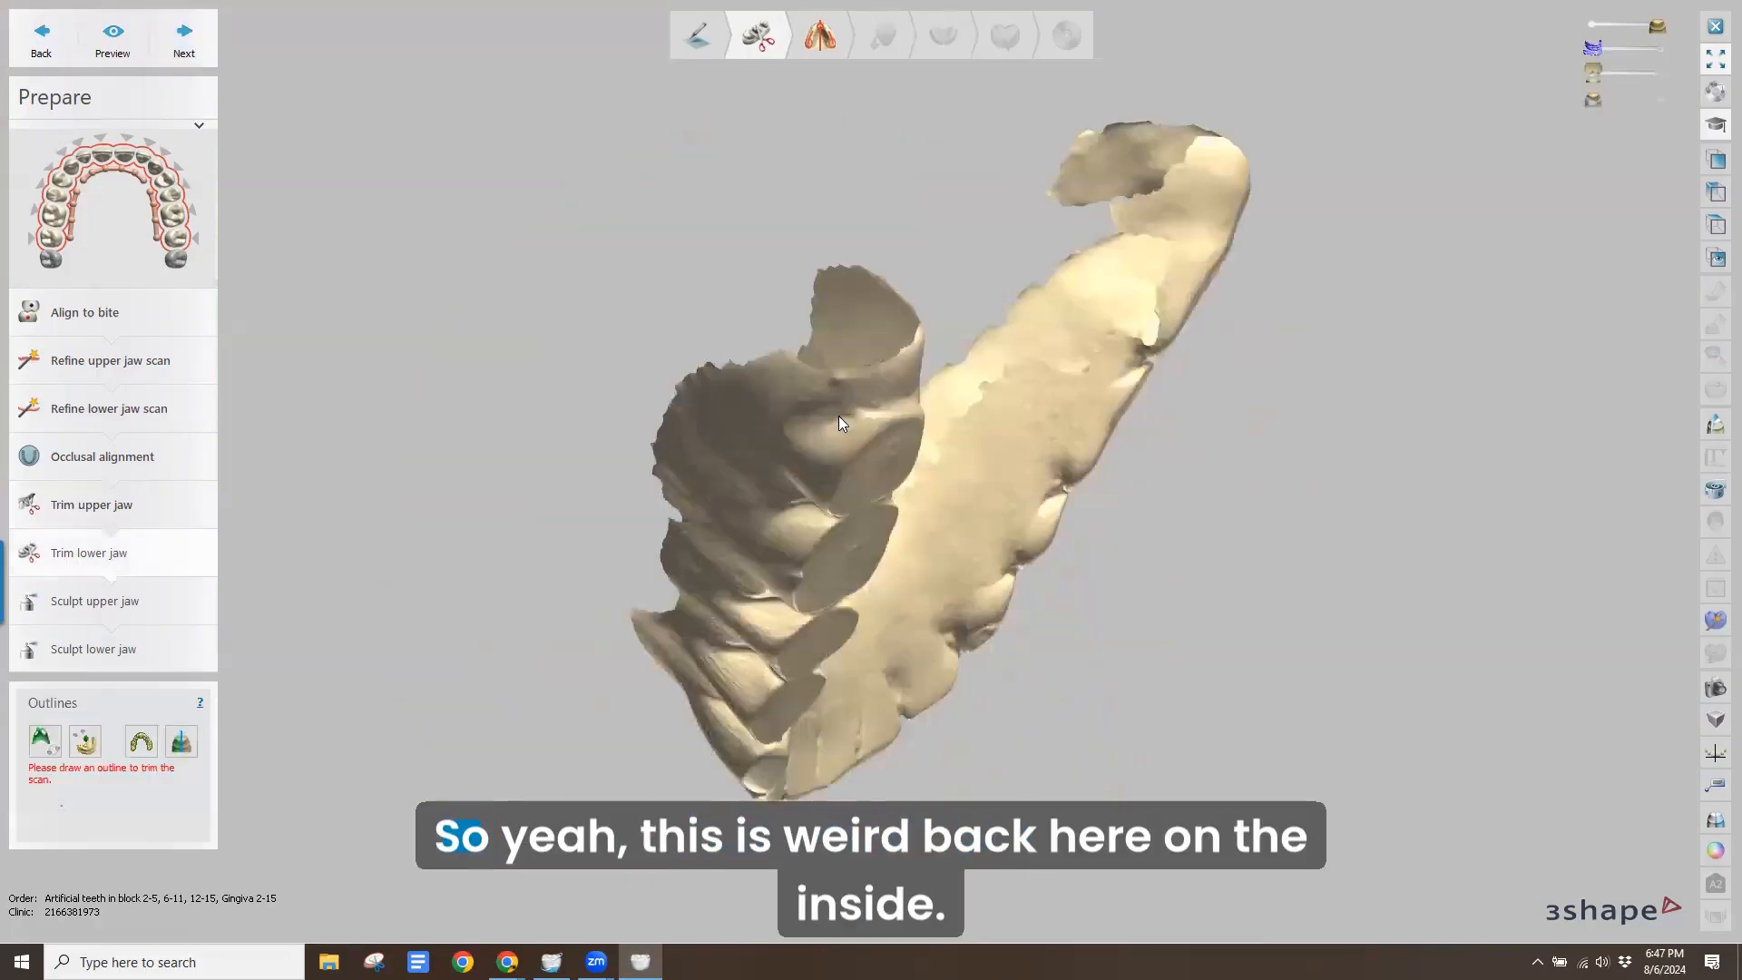
pyautogui.moveTo(838, 415); pyautogui.dragTo(872, 373, button='right')
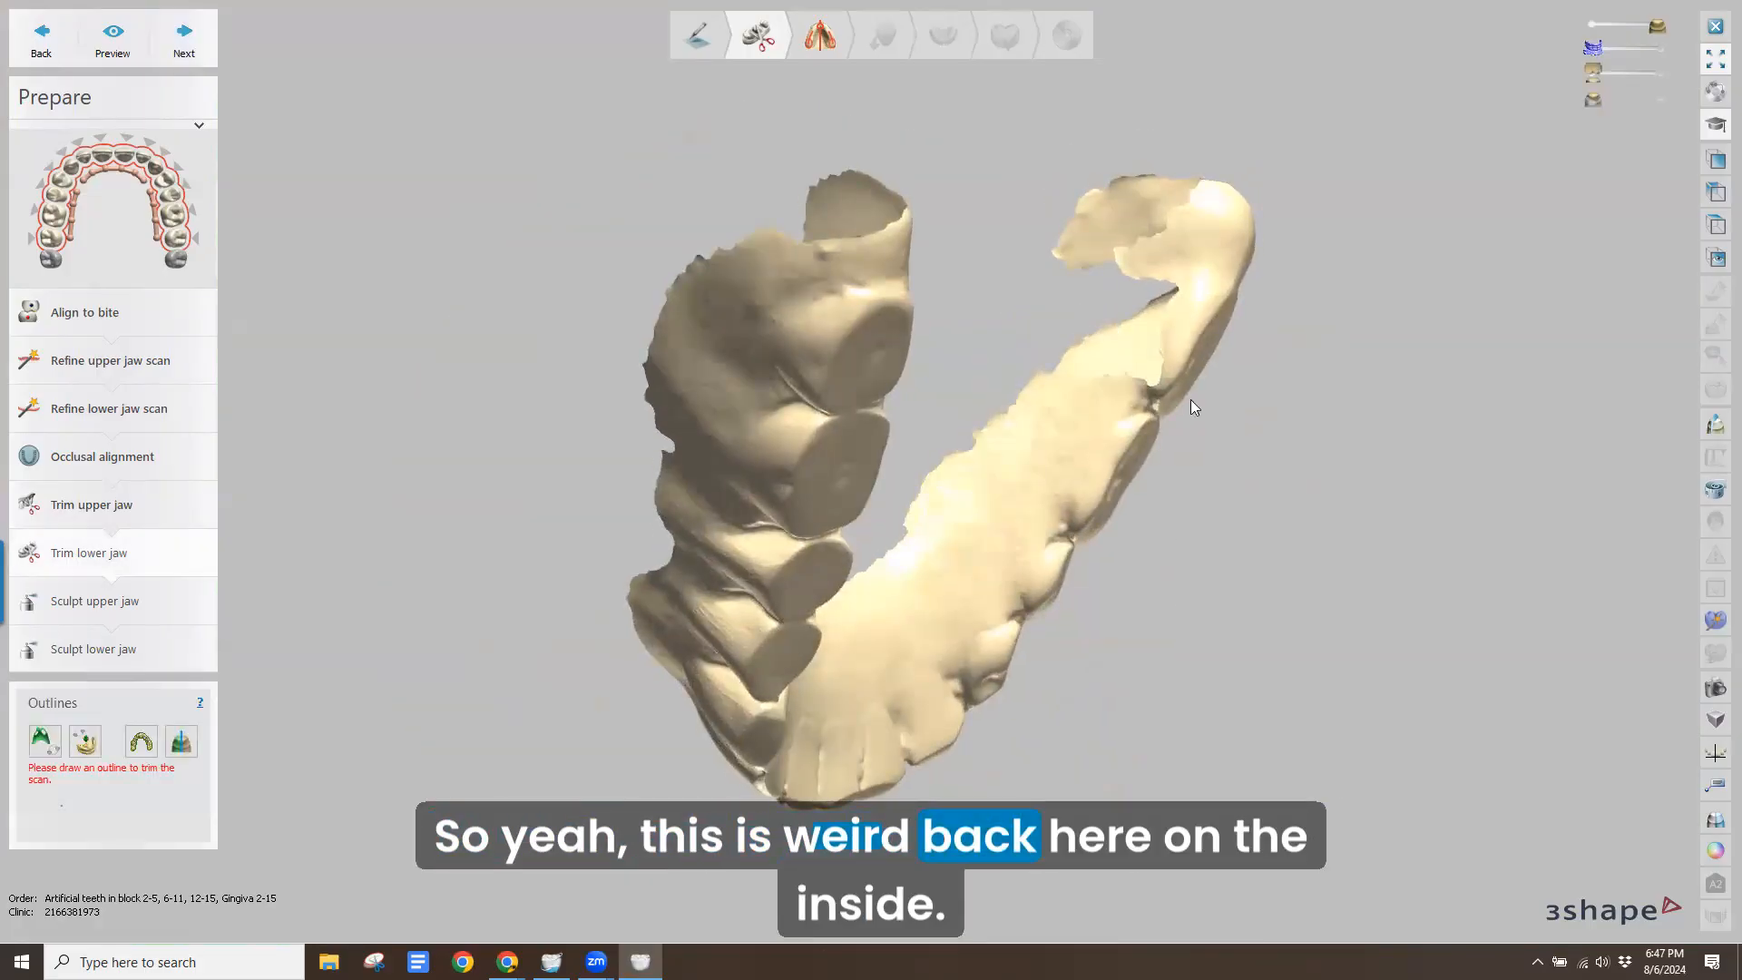
pyautogui.moveTo(1193, 406)
pyautogui.mouseDown(button='right')
pyautogui.moveTo(1189, 342)
pyautogui.moveTo(901, 345)
pyautogui.moveTo(768, 413)
pyautogui.moveTo(784, 484)
pyautogui.moveTo(843, 542)
pyautogui.moveTo(693, 467)
pyautogui.moveTo(650, 530)
pyautogui.mouseUp(button='right')
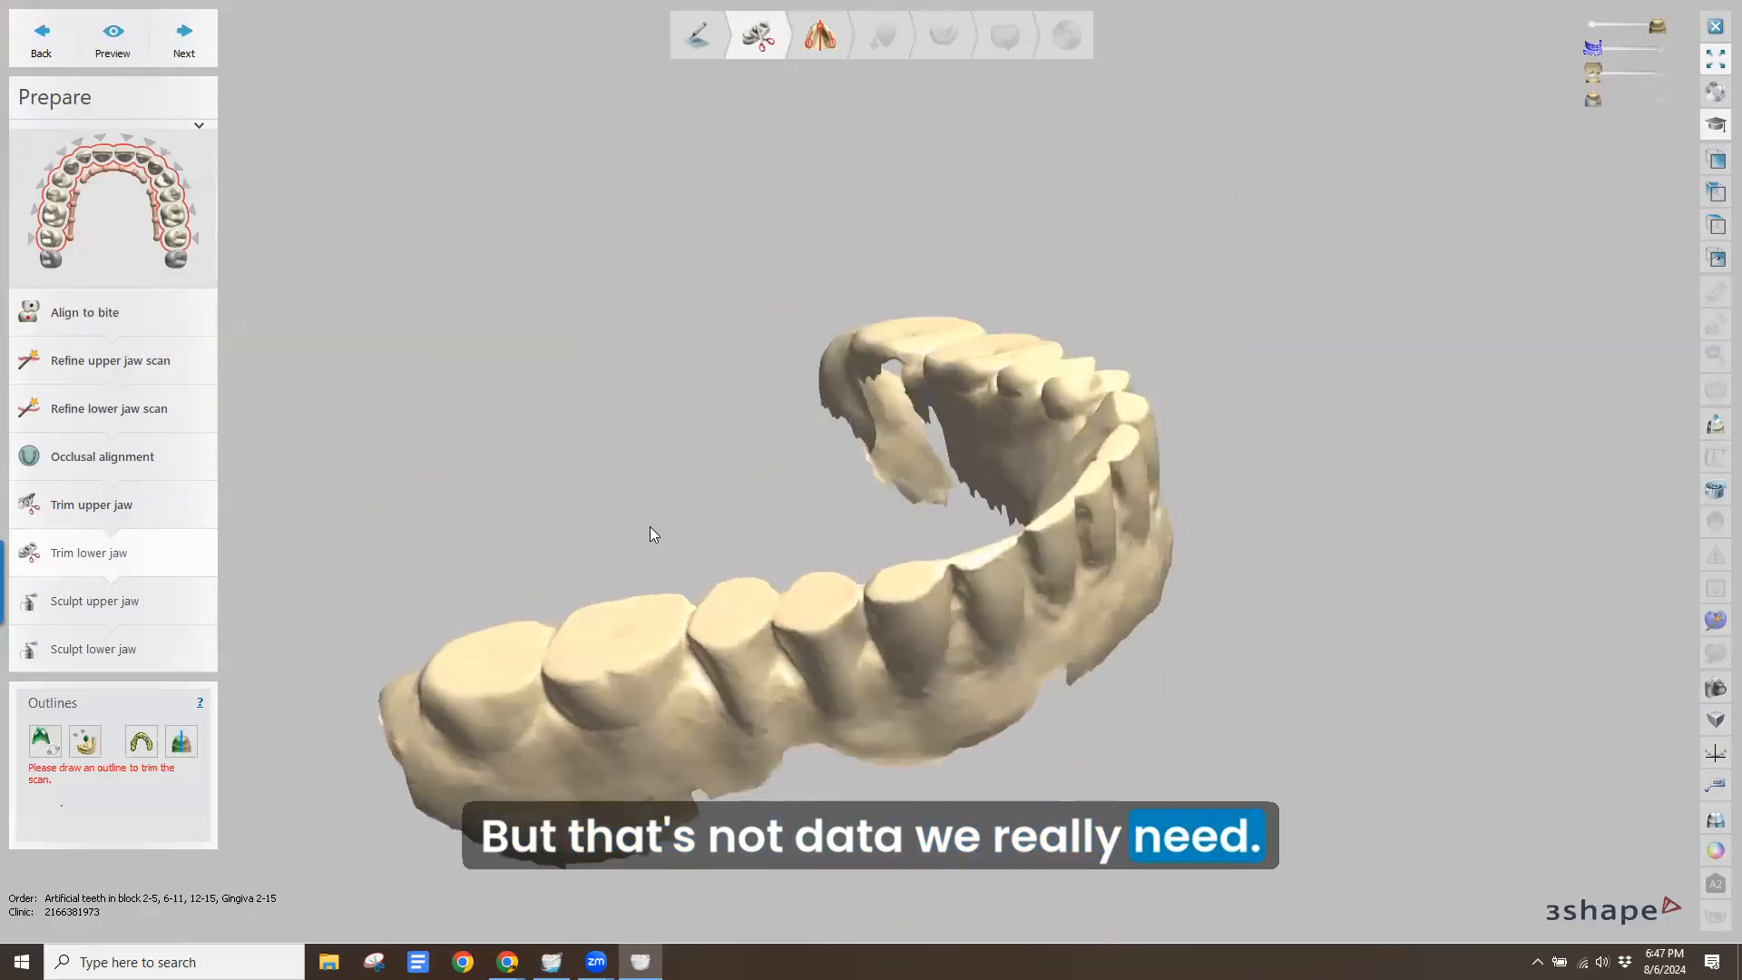
pyautogui.click(181, 38)
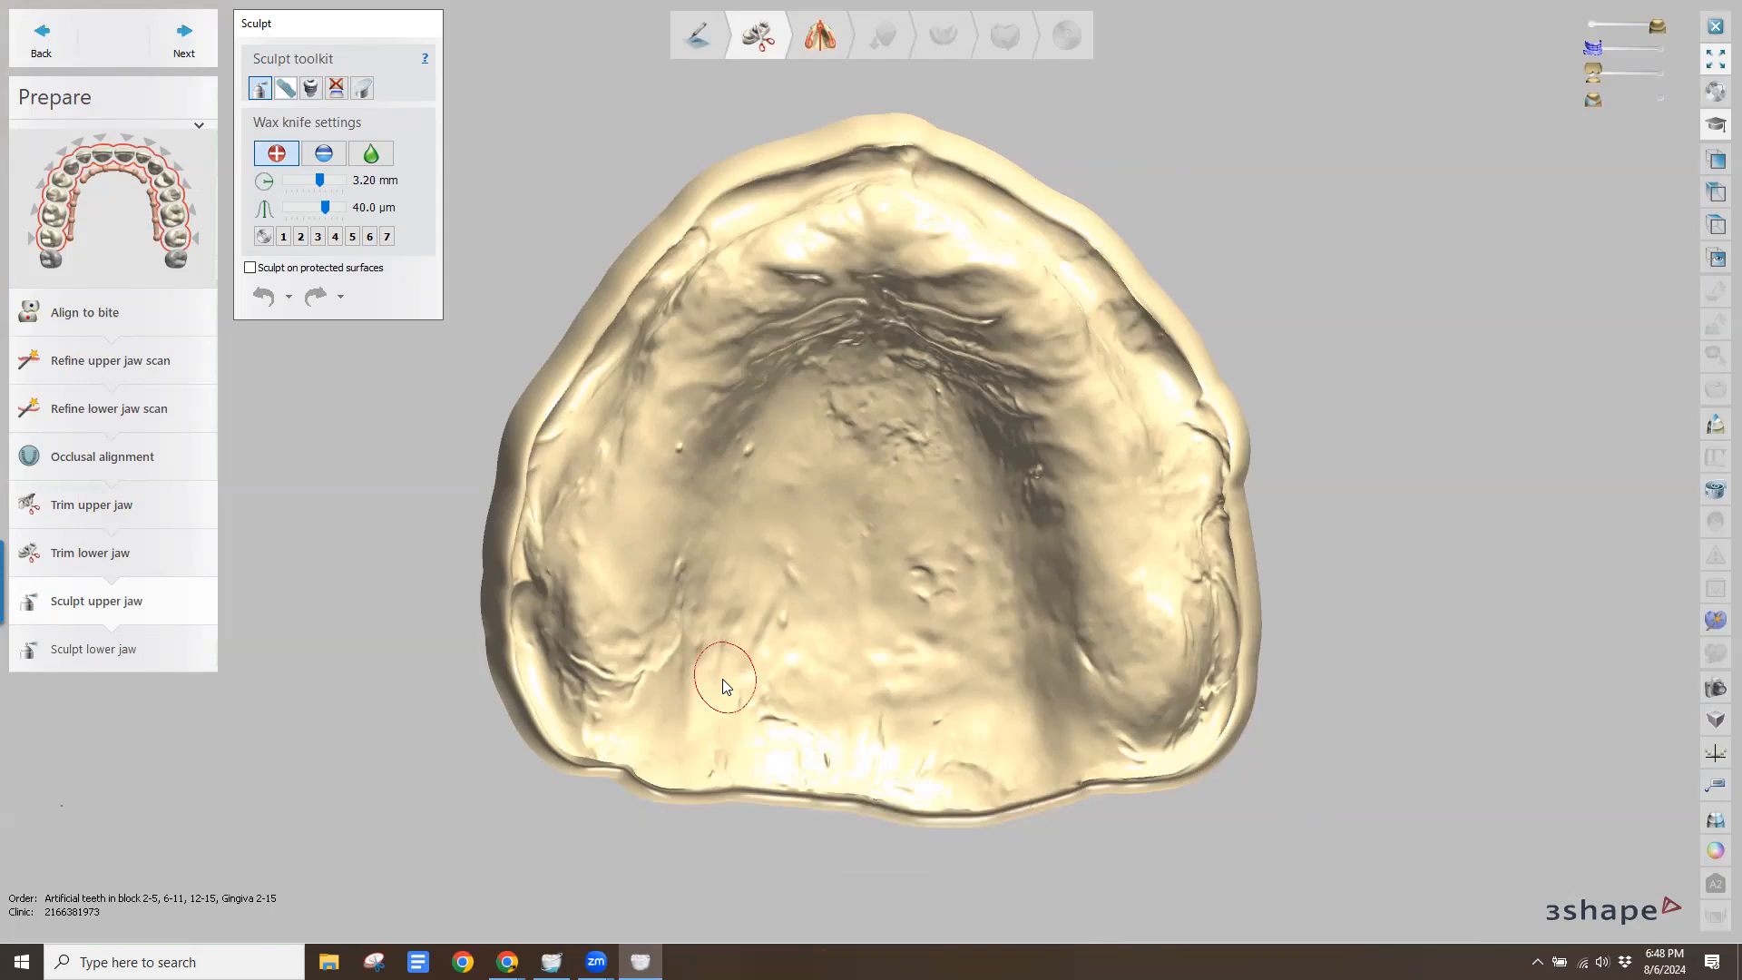
pyautogui.moveTo(984, 559)
pyautogui.mouseDown(button='right')
pyautogui.moveTo(1000, 518)
pyautogui.moveTo(1011, 545)
pyautogui.moveTo(982, 549)
pyautogui.moveTo(1001, 495)
pyautogui.moveTo(1017, 515)
pyautogui.moveTo(1000, 519)
pyautogui.mouseUp(button='right')
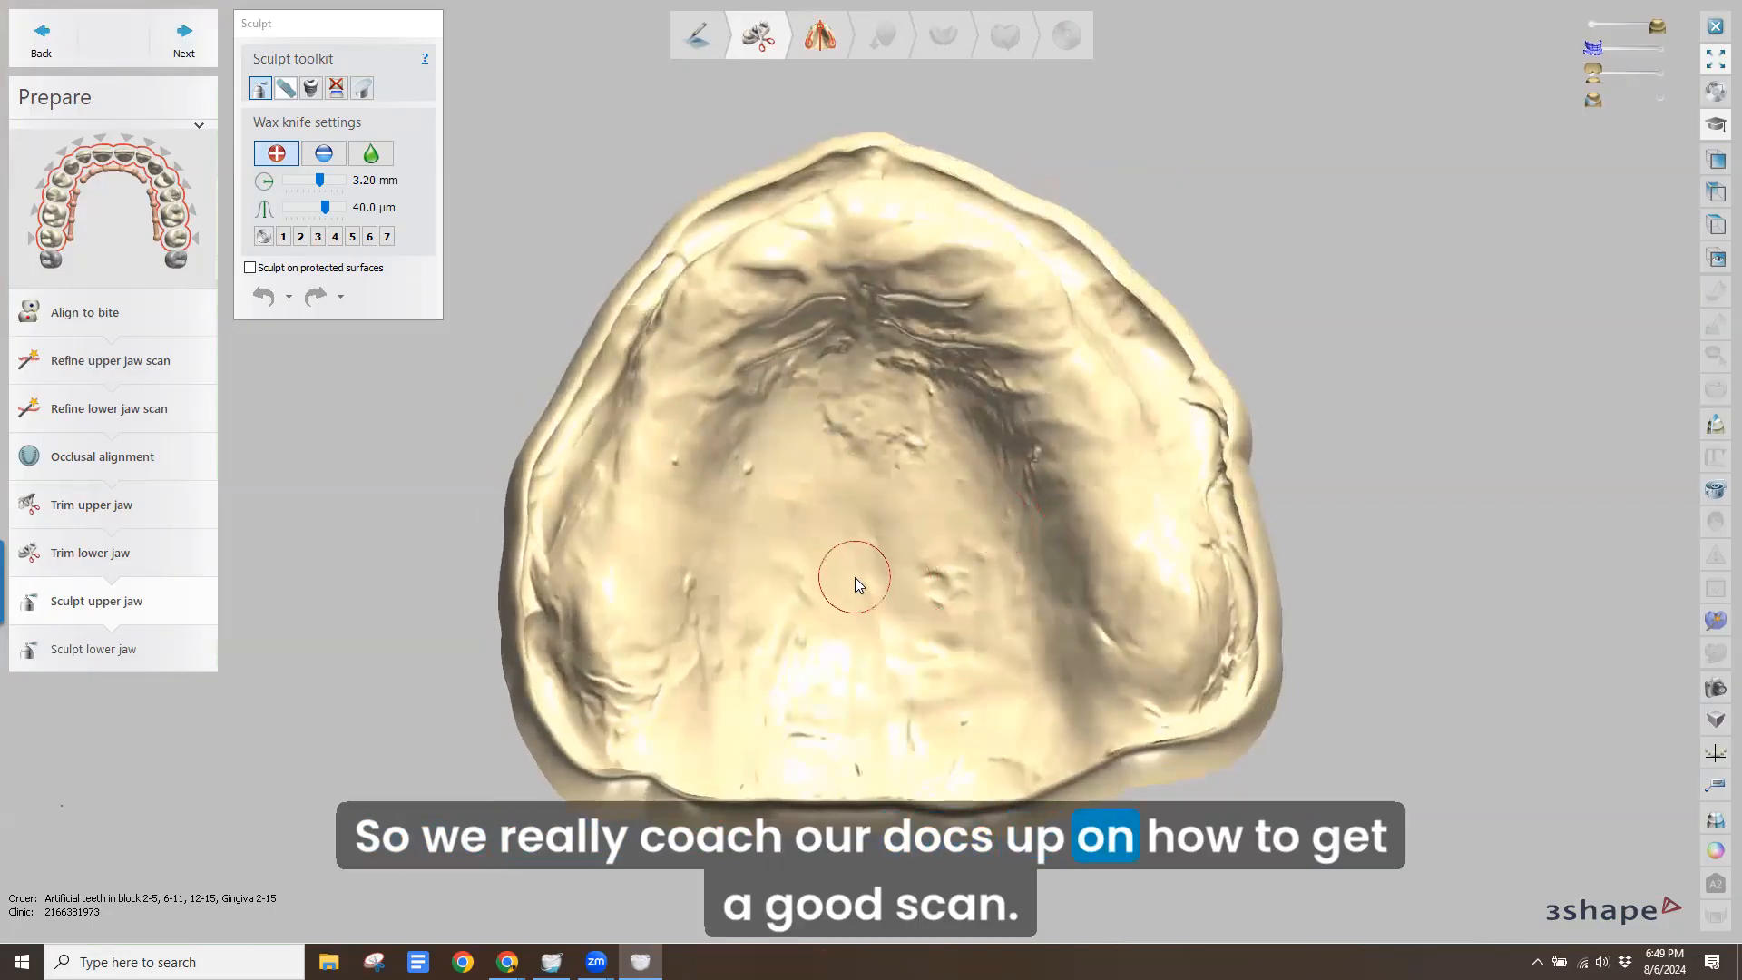
pyautogui.moveTo(776, 533); pyautogui.dragTo(782, 536, button='right')
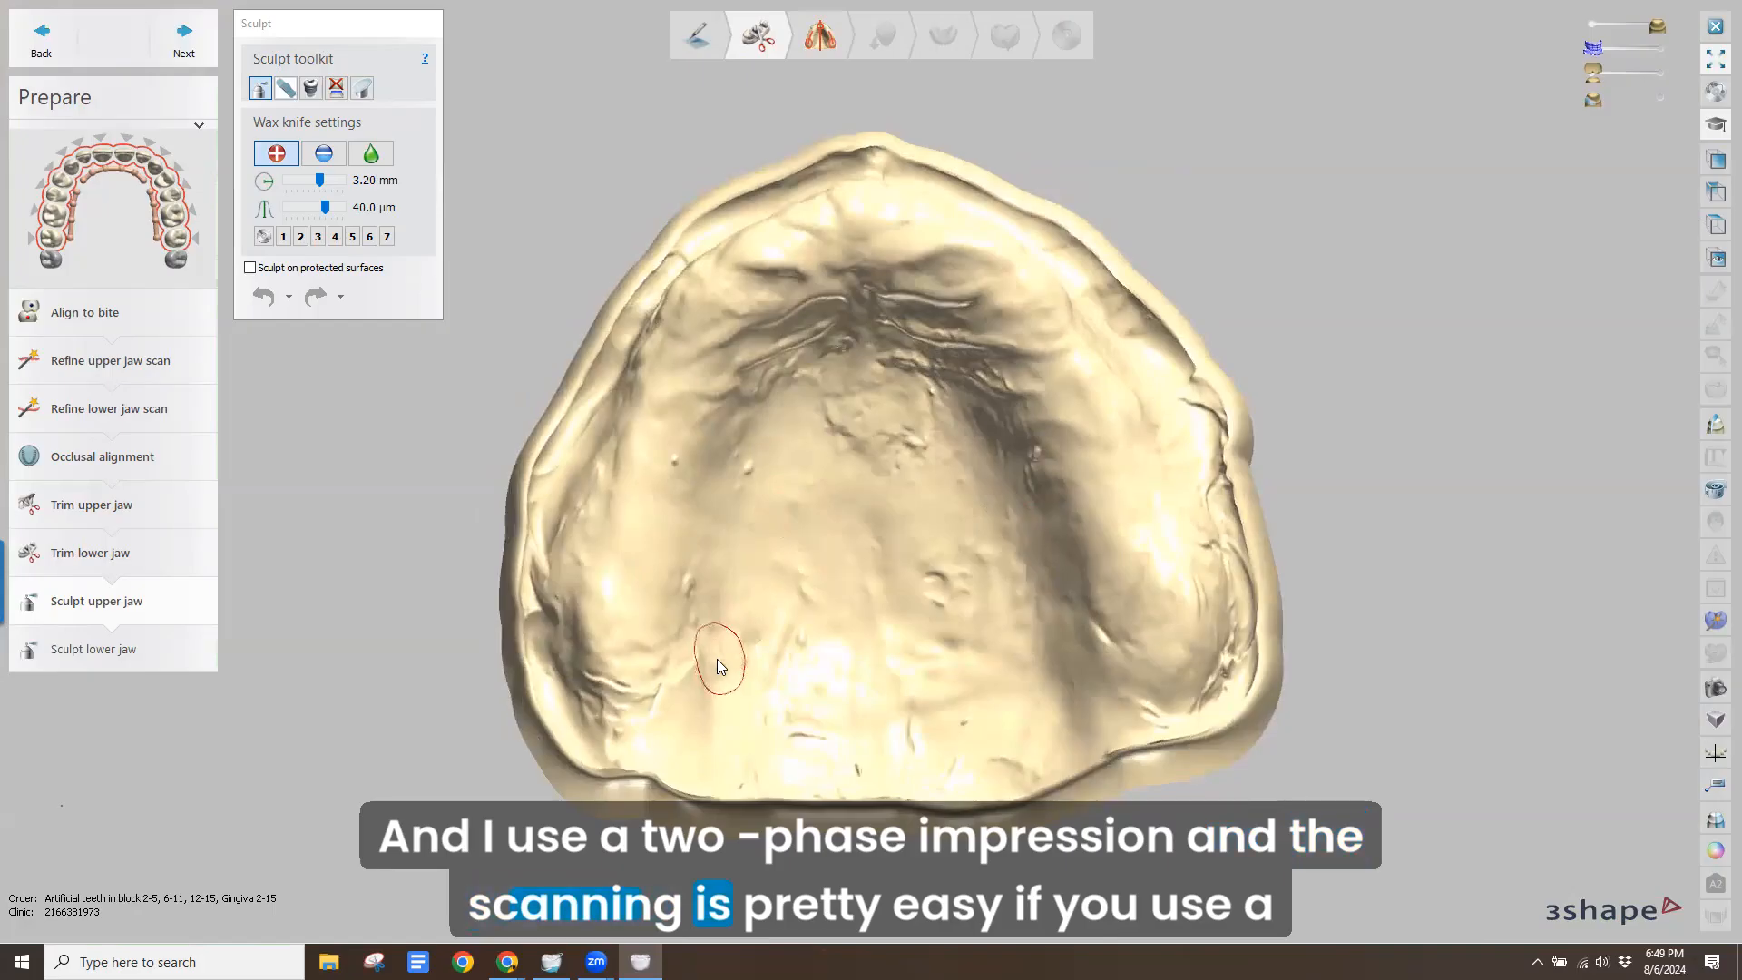
pyautogui.moveTo(718, 665)
pyautogui.mouseDown(button='right')
pyautogui.moveTo(875, 505)
pyautogui.moveTo(925, 485)
pyautogui.moveTo(883, 508)
pyautogui.moveTo(883, 483)
pyautogui.moveTo(899, 523)
pyautogui.moveTo(902, 492)
pyautogui.moveTo(909, 508)
pyautogui.moveTo(886, 478)
pyautogui.moveTo(895, 490)
pyautogui.moveTo(908, 454)
pyautogui.moveTo(901, 497)
pyautogui.moveTo(922, 495)
pyautogui.moveTo(890, 439)
pyautogui.moveTo(895, 455)
pyautogui.mouseUp(button='right')
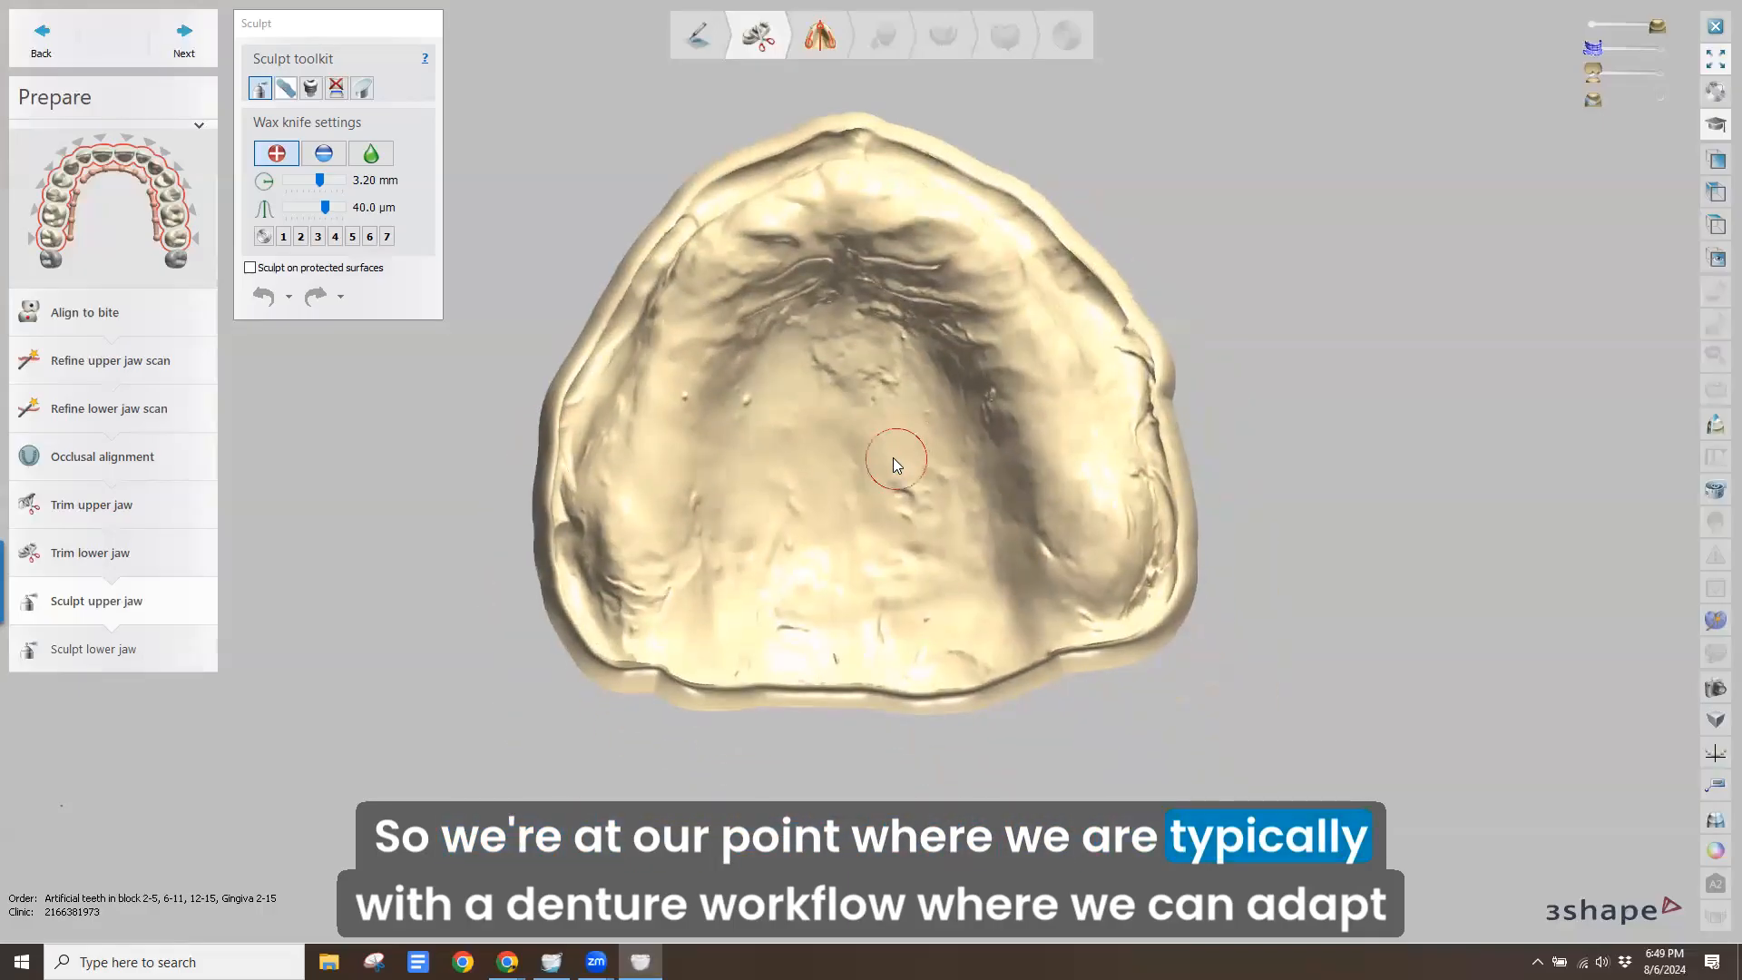
# Smooth the bubbles and rough spots on the palate and adjacent ridge with the wax knife's smoothing mode at strength 0.60
pyautogui.scroll(5, 894, 455)
pyautogui.moveTo(849, 421); pyautogui.dragTo(895, 465, button='middle')
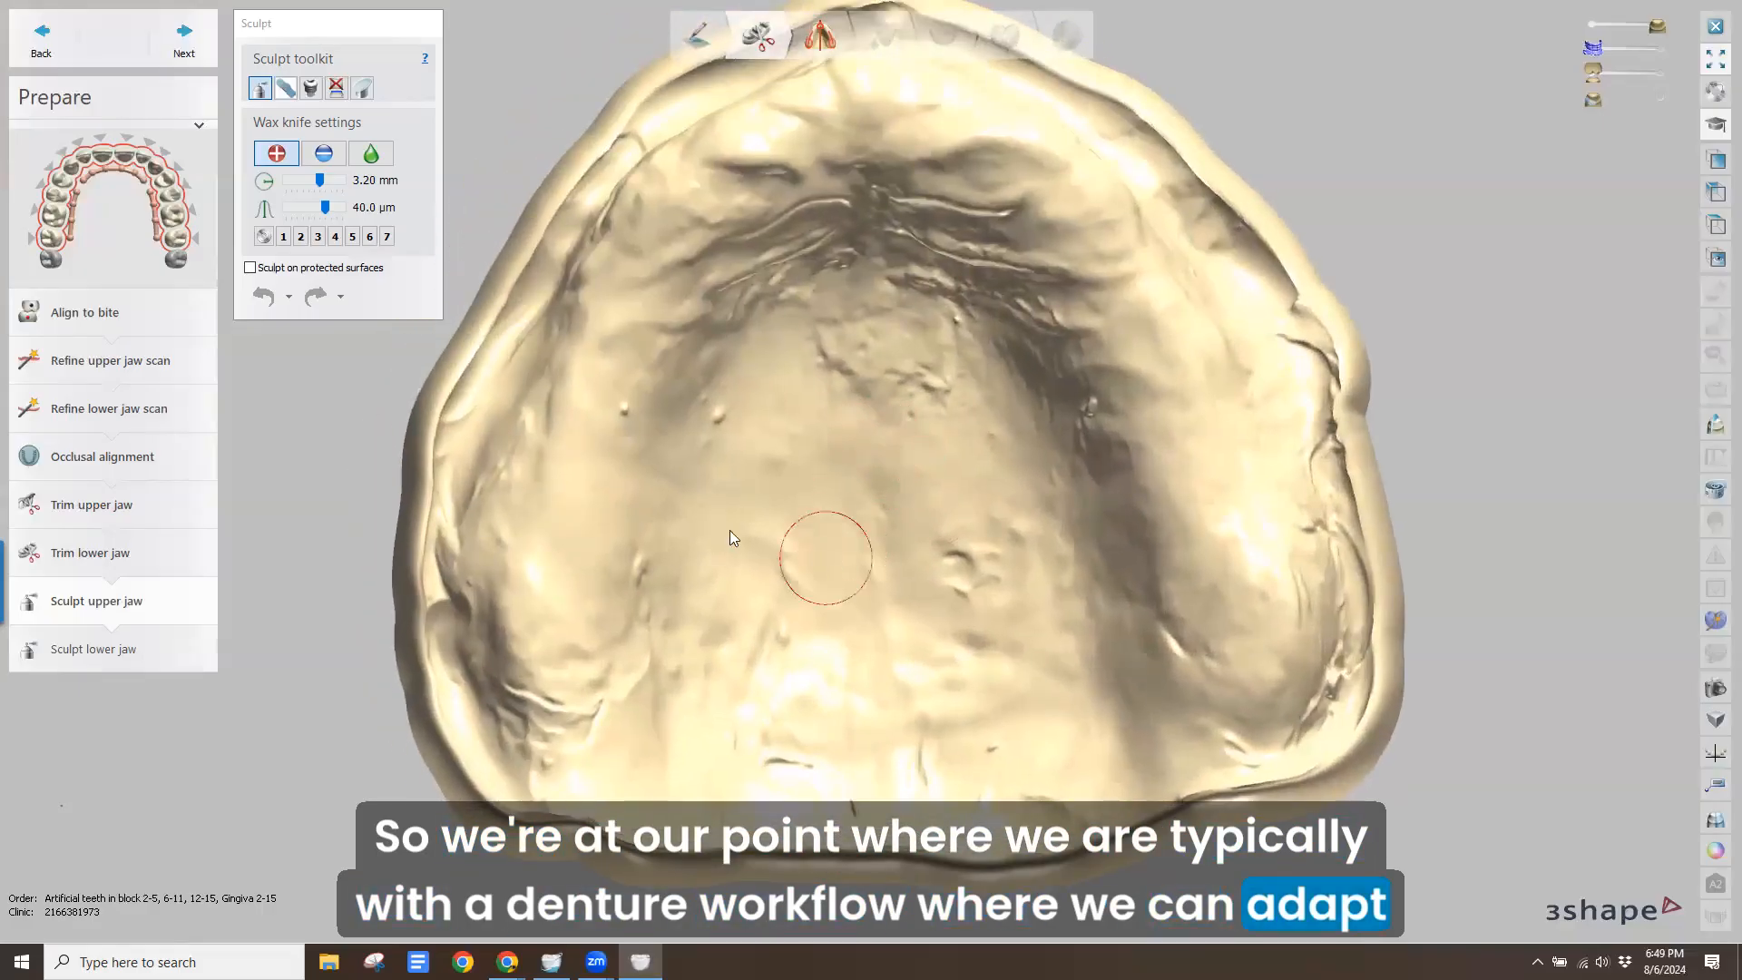
pyautogui.click(371, 154)
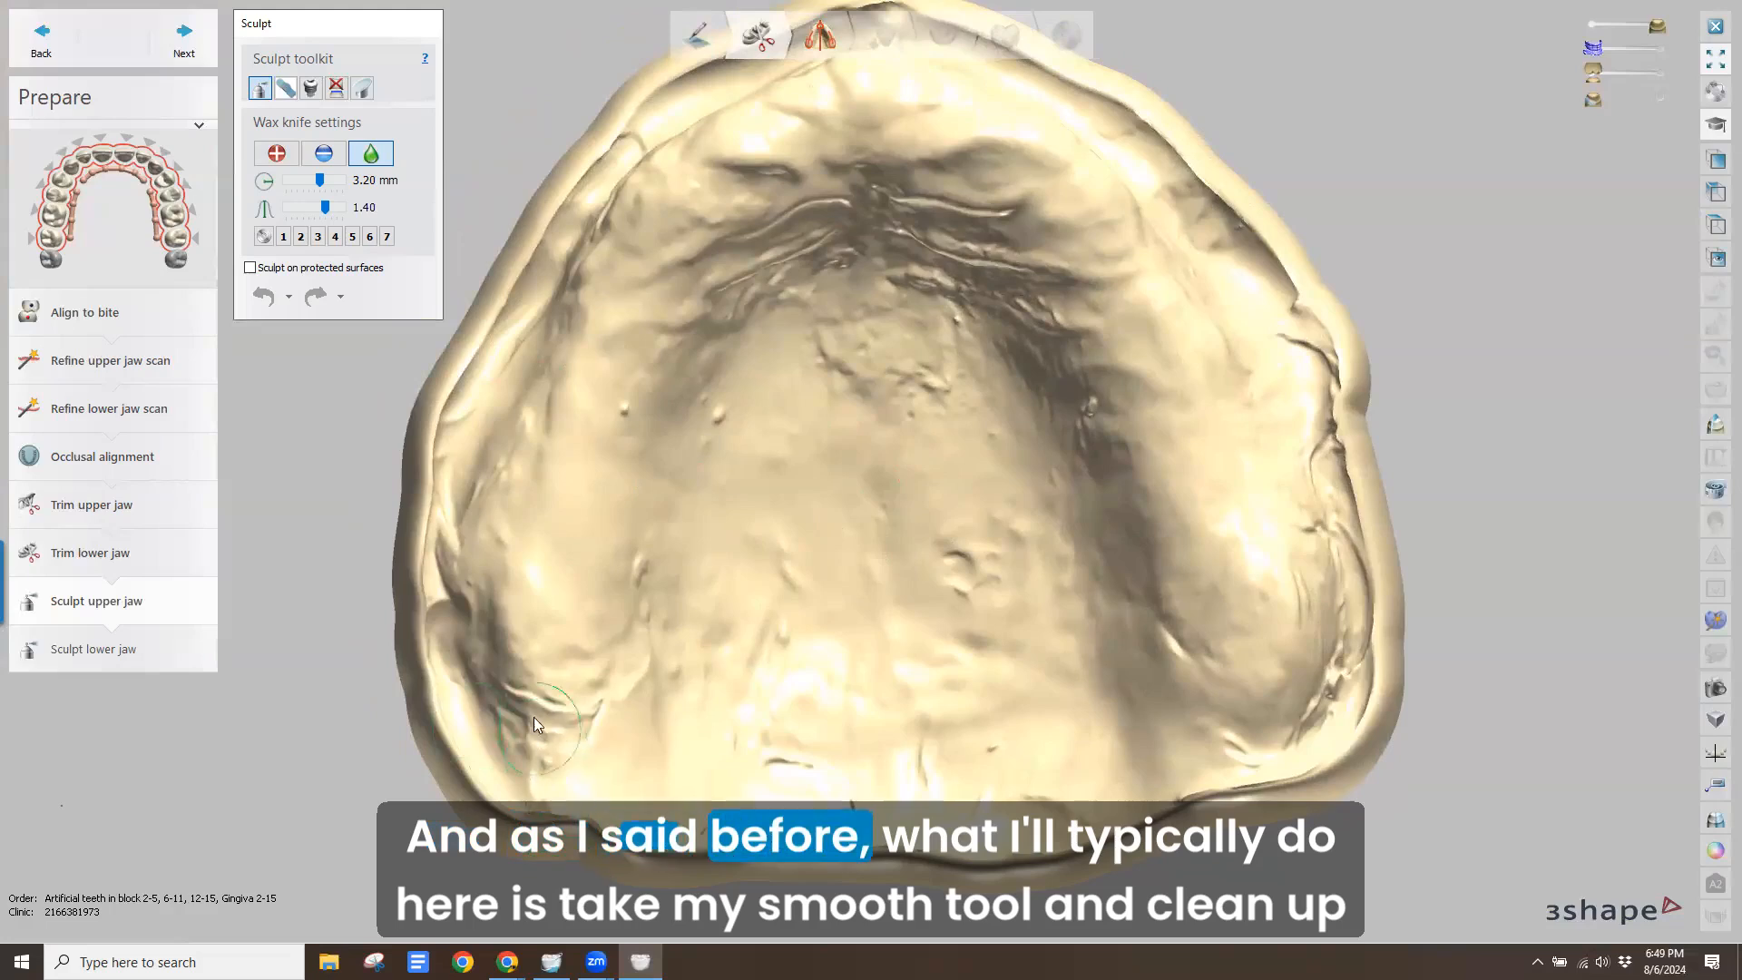
pyautogui.scroll(3, 810, 687)
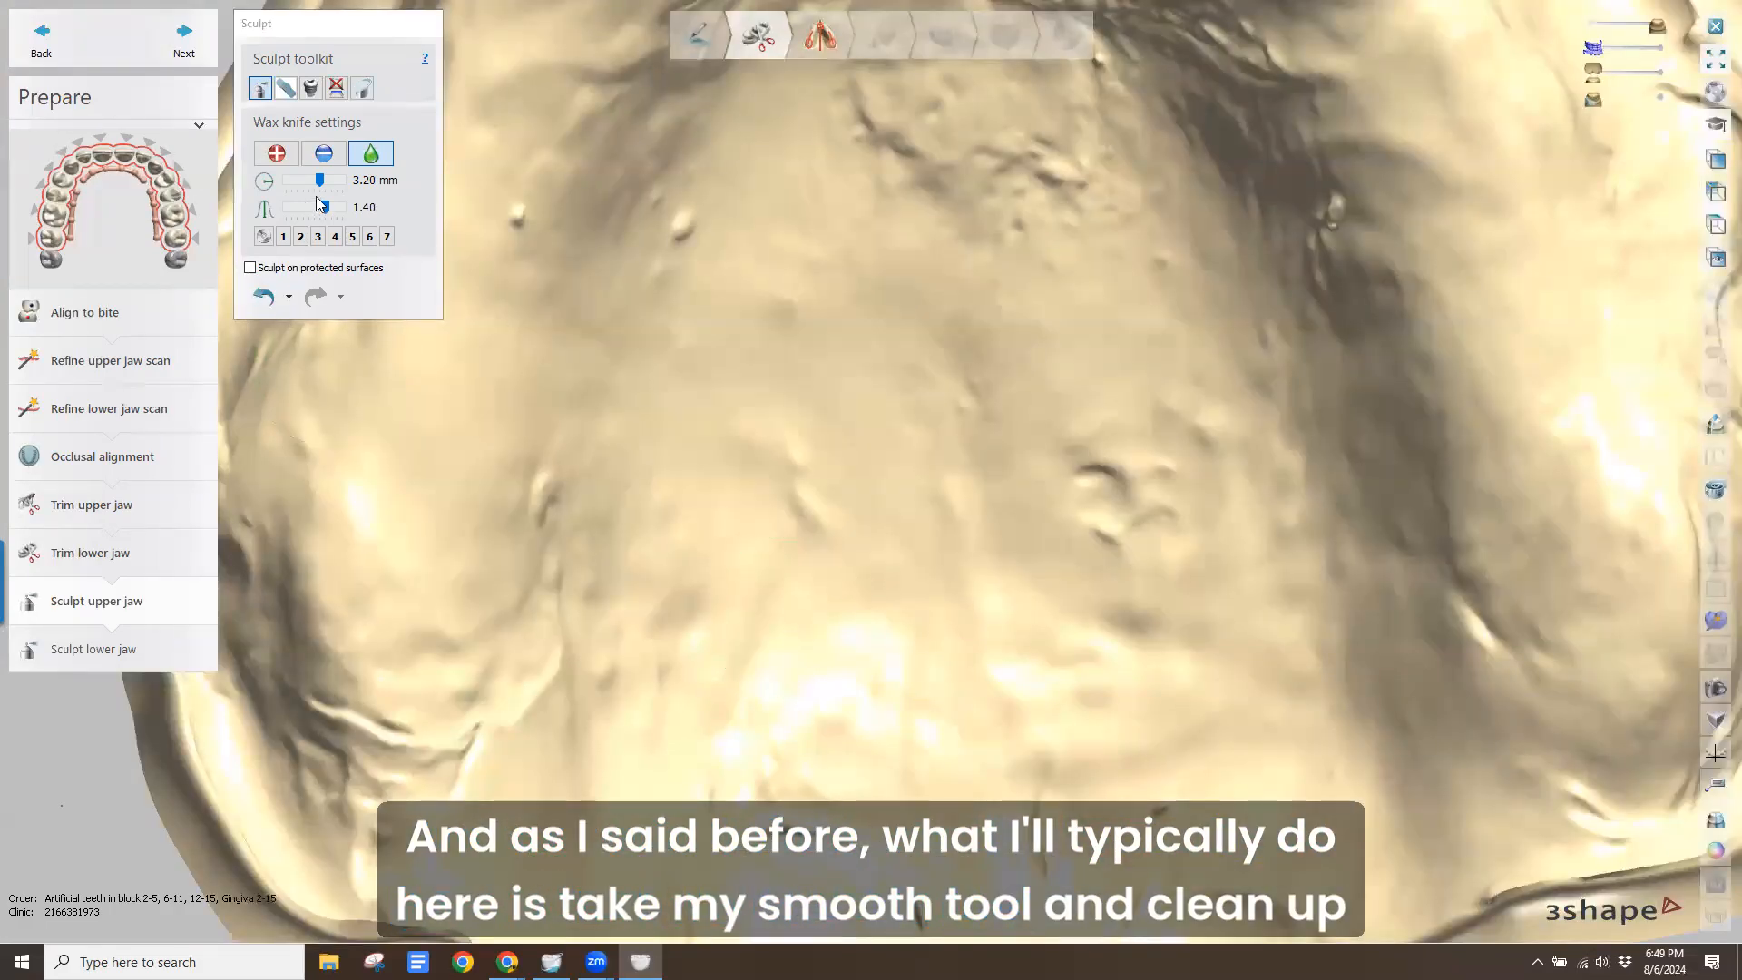
pyautogui.click(307, 212)
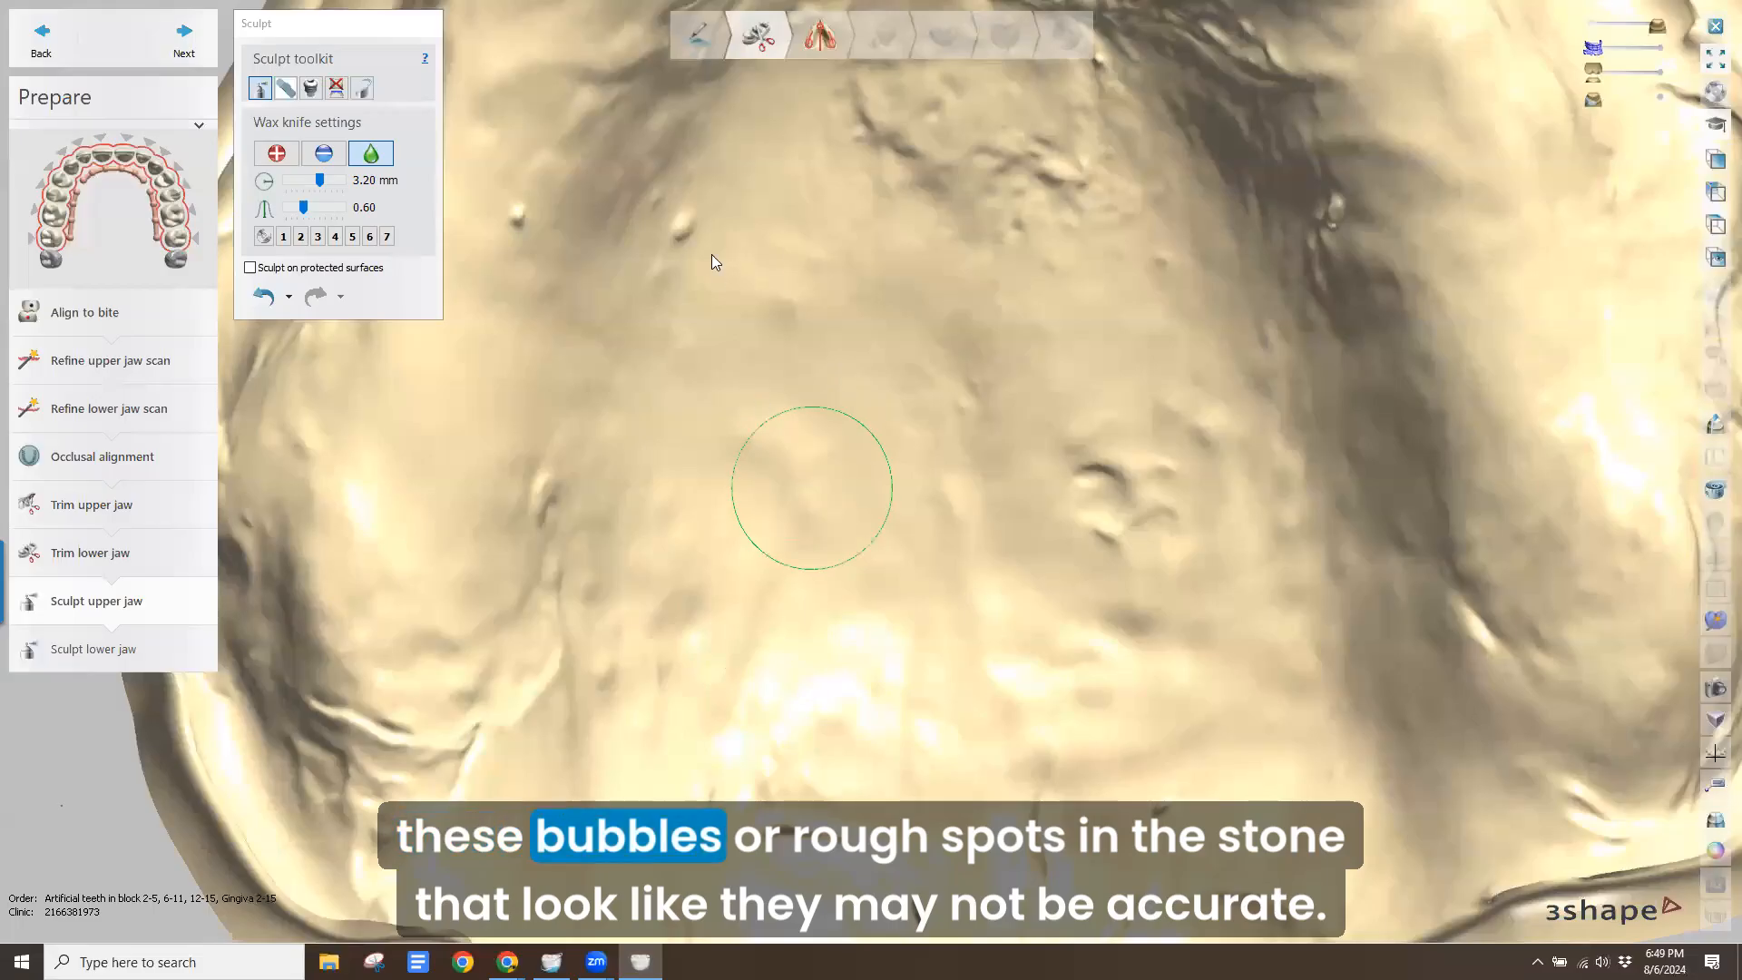
pyautogui.moveTo(684, 239); pyautogui.dragTo(526, 236)
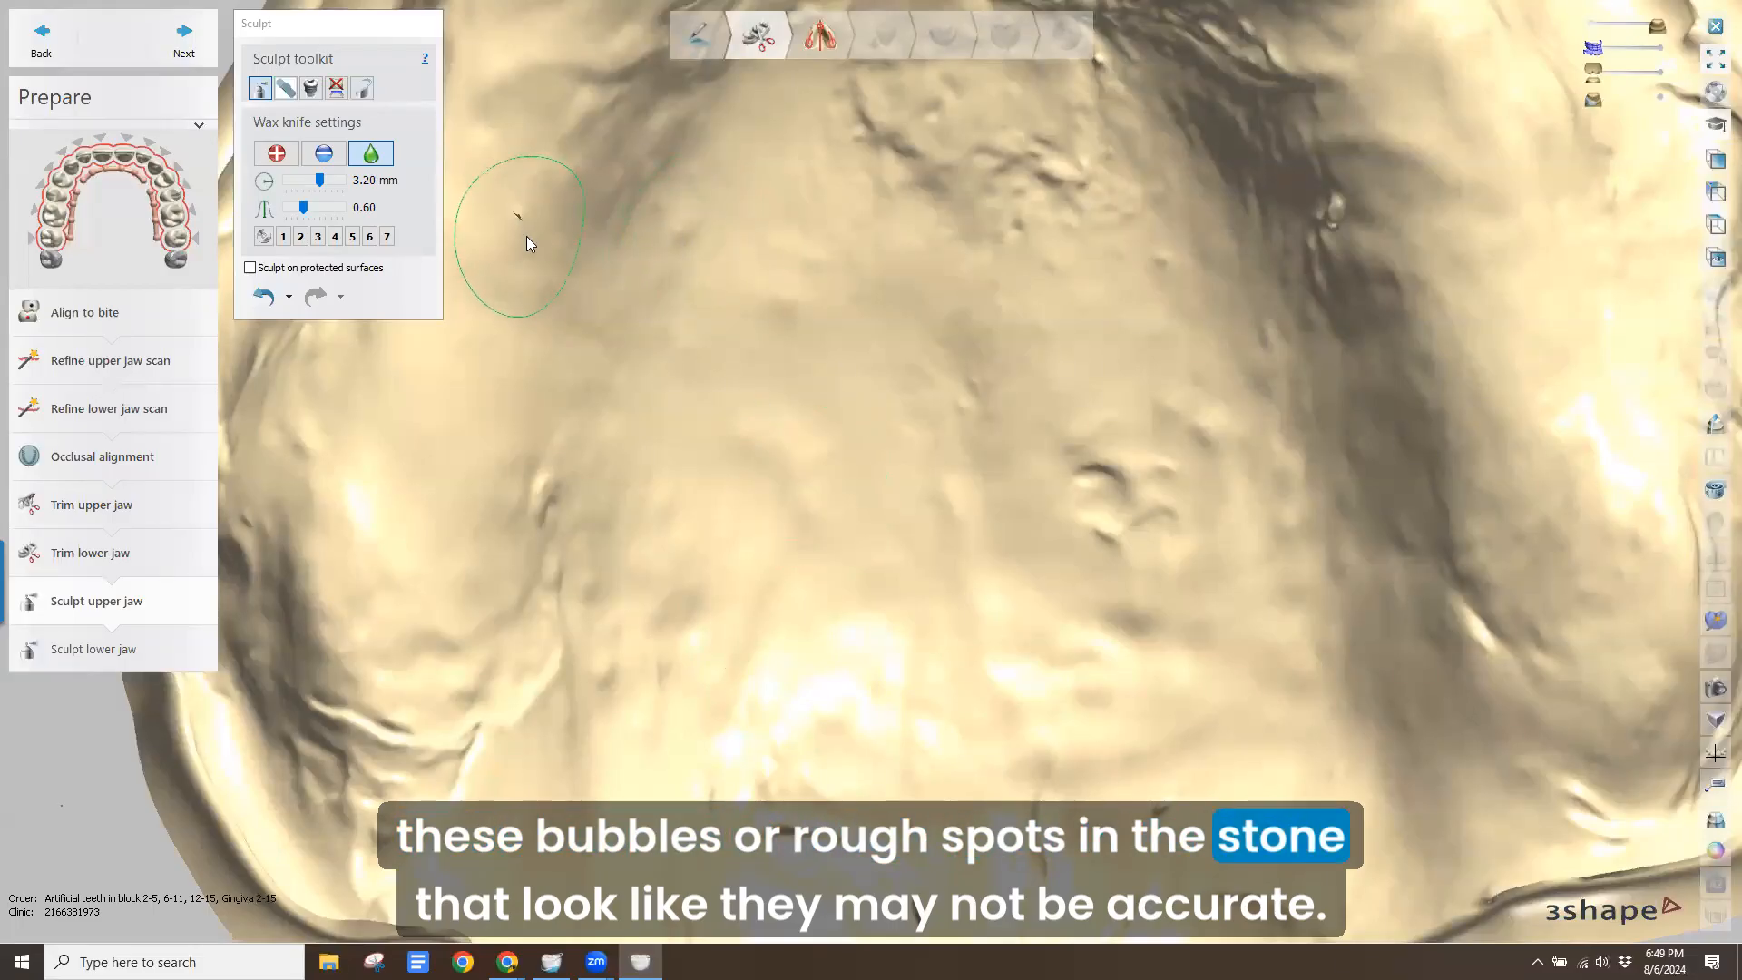
pyautogui.moveTo(562, 481)
pyautogui.mouseDown()
pyautogui.moveTo(536, 717)
pyautogui.moveTo(405, 756)
pyautogui.moveTo(355, 729)
pyautogui.moveTo(325, 750)
pyautogui.moveTo(363, 835)
pyautogui.moveTo(378, 831)
pyautogui.mouseUp()
pyautogui.moveTo(1130, 510); pyautogui.dragTo(1097, 467)
# Smooth the rough spots on the upper jaw's tuberosity and adjacent buccal border with the wax knife at strength 0.60
pyautogui.moveTo(1097, 471); pyautogui.dragTo(1213, 284, button='right')
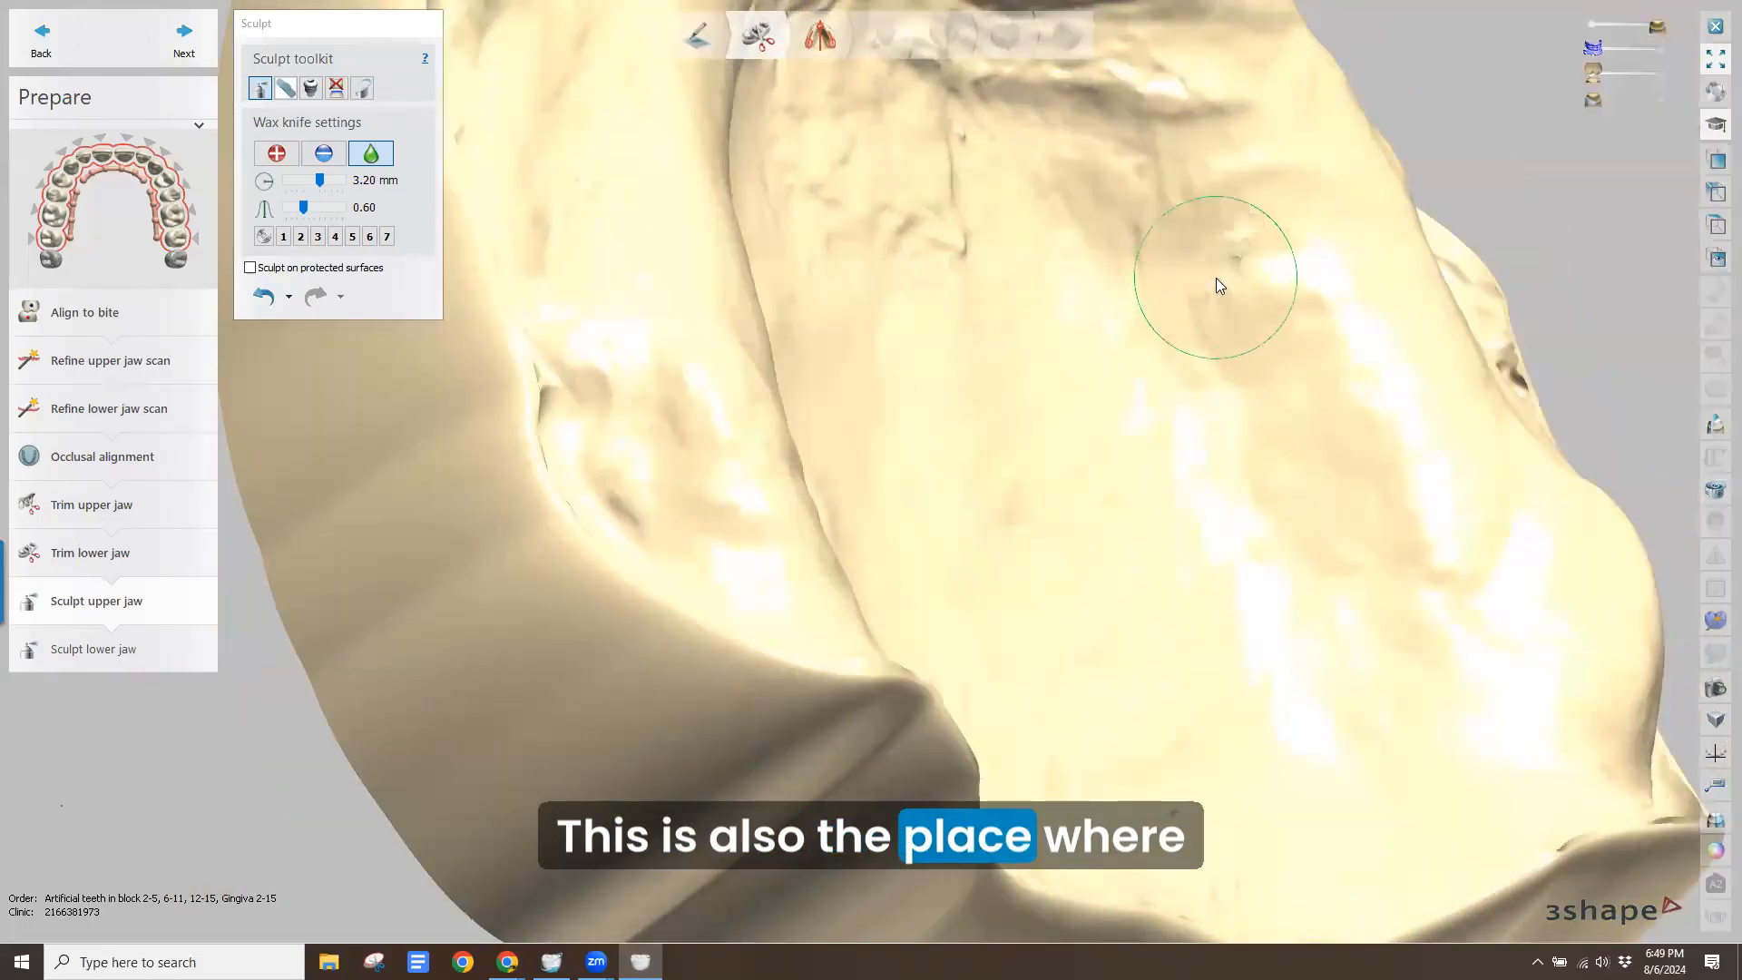
pyautogui.moveTo(954, 456); pyautogui.dragTo(758, 412, button='right')
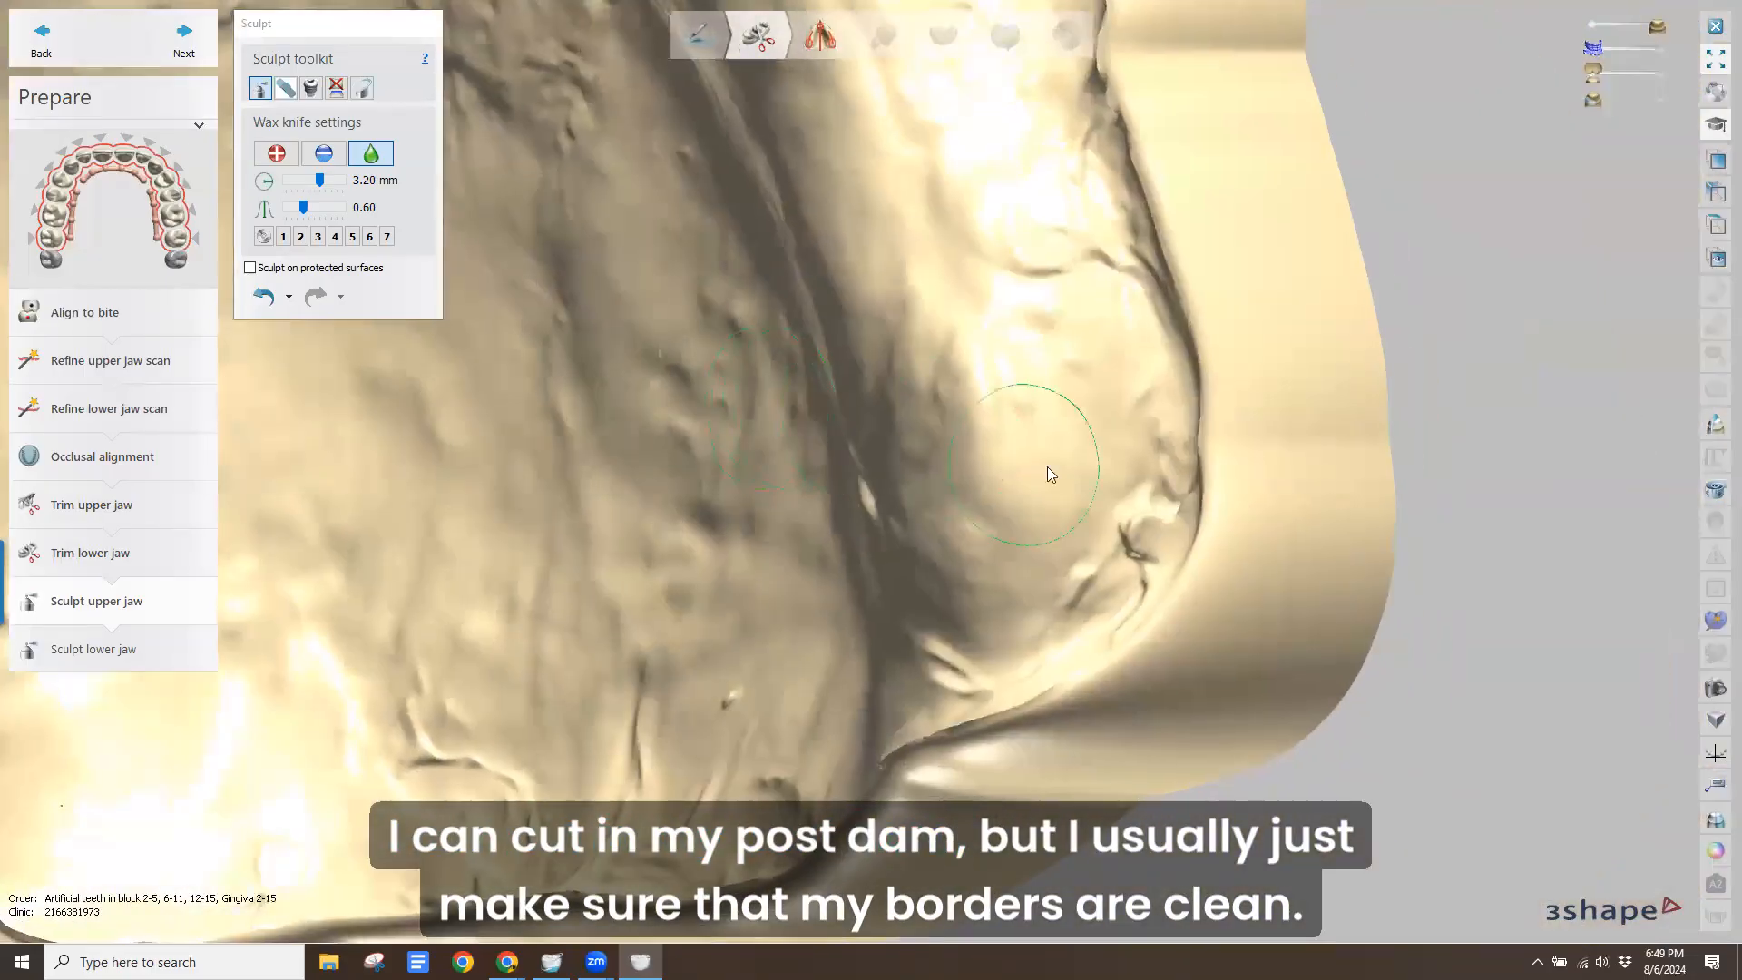
pyautogui.moveTo(1134, 543)
pyautogui.mouseDown()
pyautogui.moveTo(1125, 523)
pyautogui.moveTo(1110, 553)
pyautogui.moveTo(1023, 463)
pyautogui.mouseUp()
pyautogui.moveTo(1023, 462); pyautogui.dragTo(1063, 463, button='right')
pyautogui.moveTo(1187, 573); pyautogui.dragTo(1188, 569)
pyautogui.scroll(-3, 1210, 556)
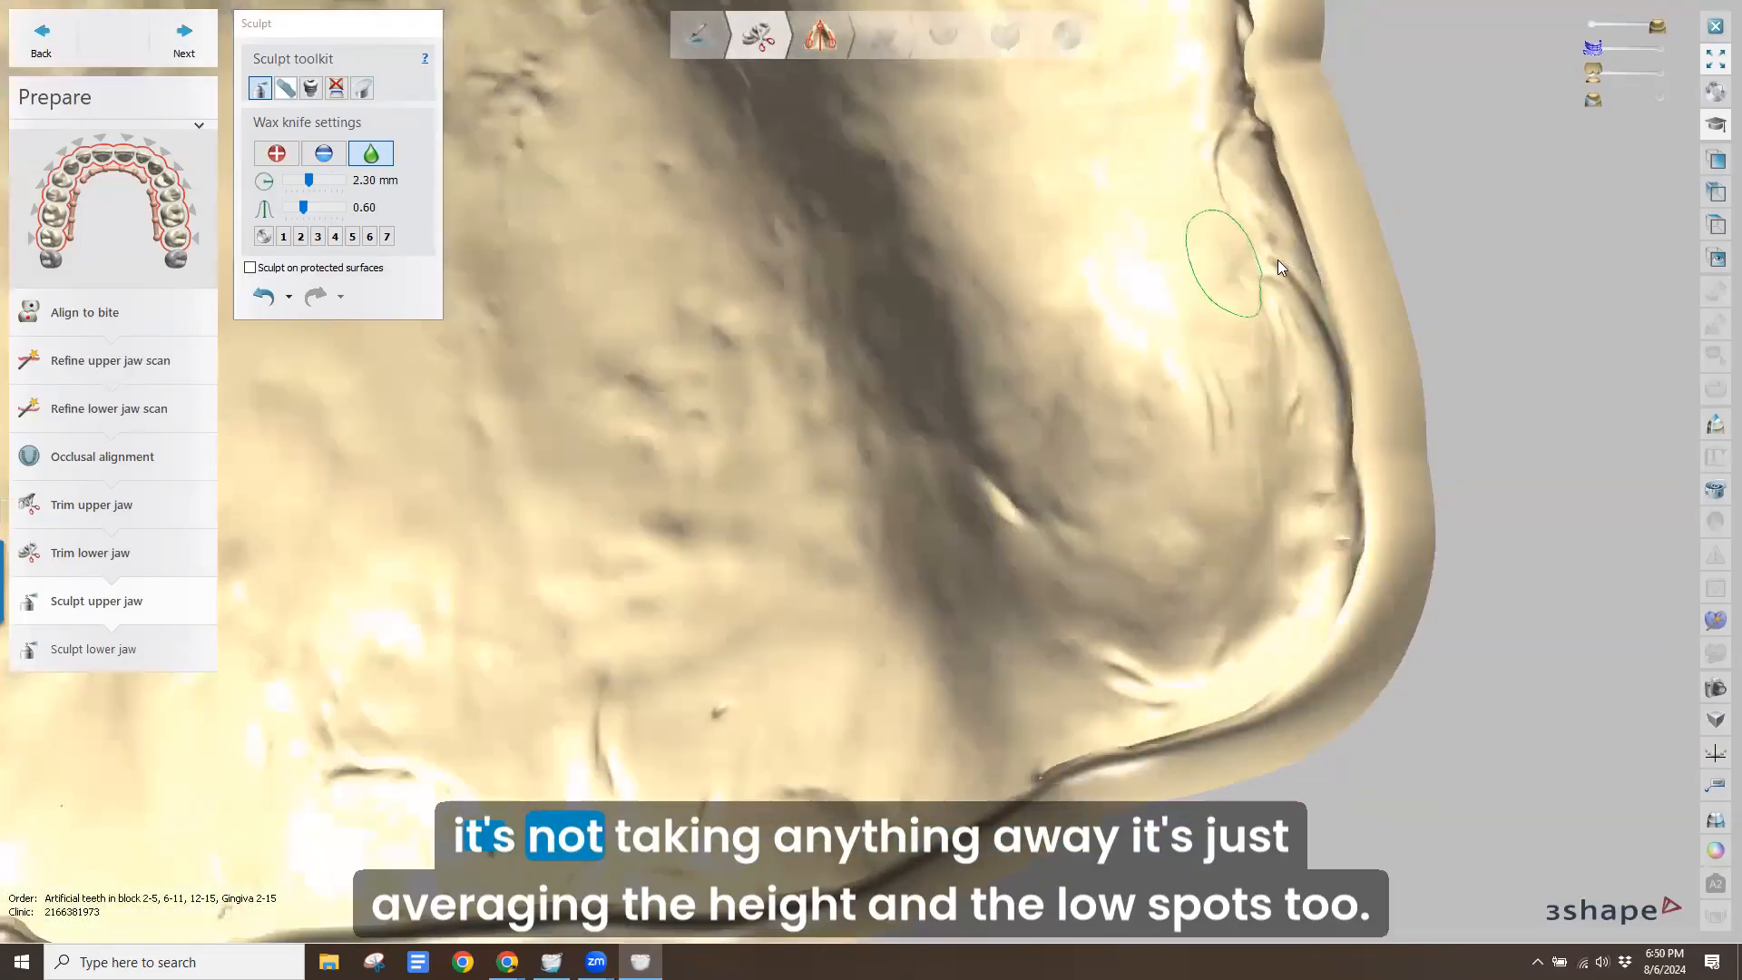
# Smooth the folds and ledges along the buccal border towards the front ridge with a 2.30 mm wax knife
pyautogui.moveTo(1271, 259); pyautogui.dragTo(1202, 250)
pyautogui.scroll(-3, 1188, 250)
pyautogui.moveTo(1142, 219); pyautogui.dragTo(1053, 548, button='right')
pyautogui.moveTo(1055, 545); pyautogui.dragTo(1065, 540)
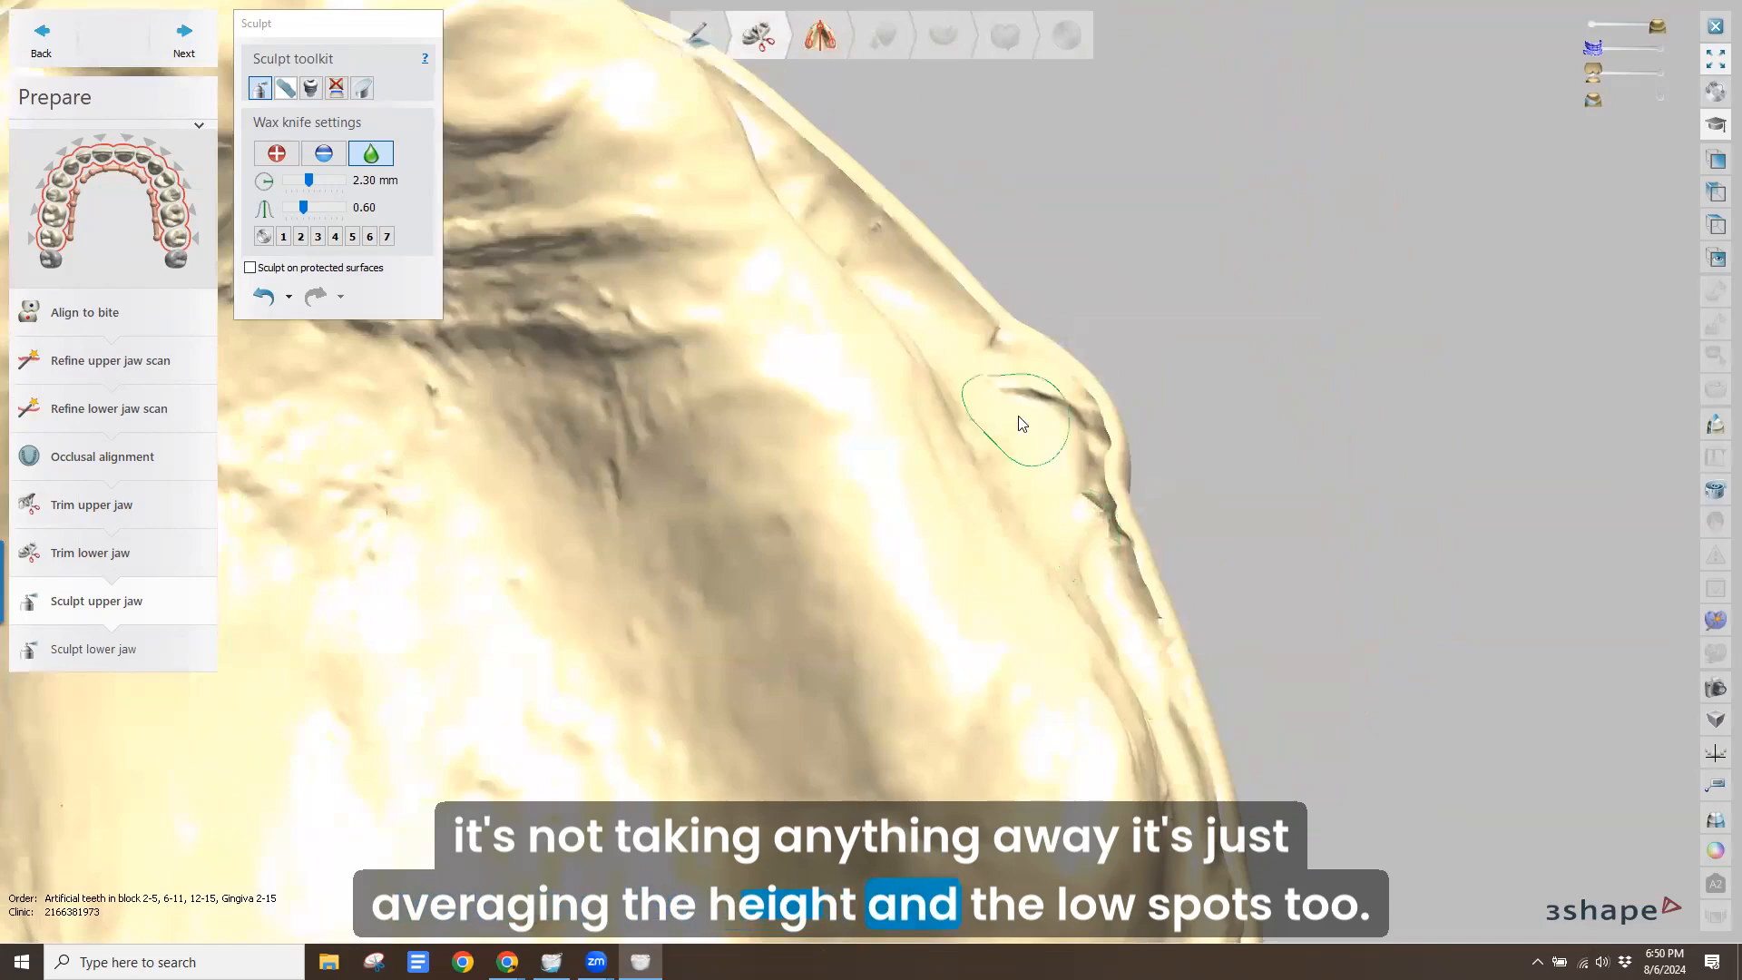
pyautogui.moveTo(1019, 418); pyautogui.dragTo(1028, 420)
pyautogui.moveTo(810, 365); pyautogui.dragTo(760, 336, button='right')
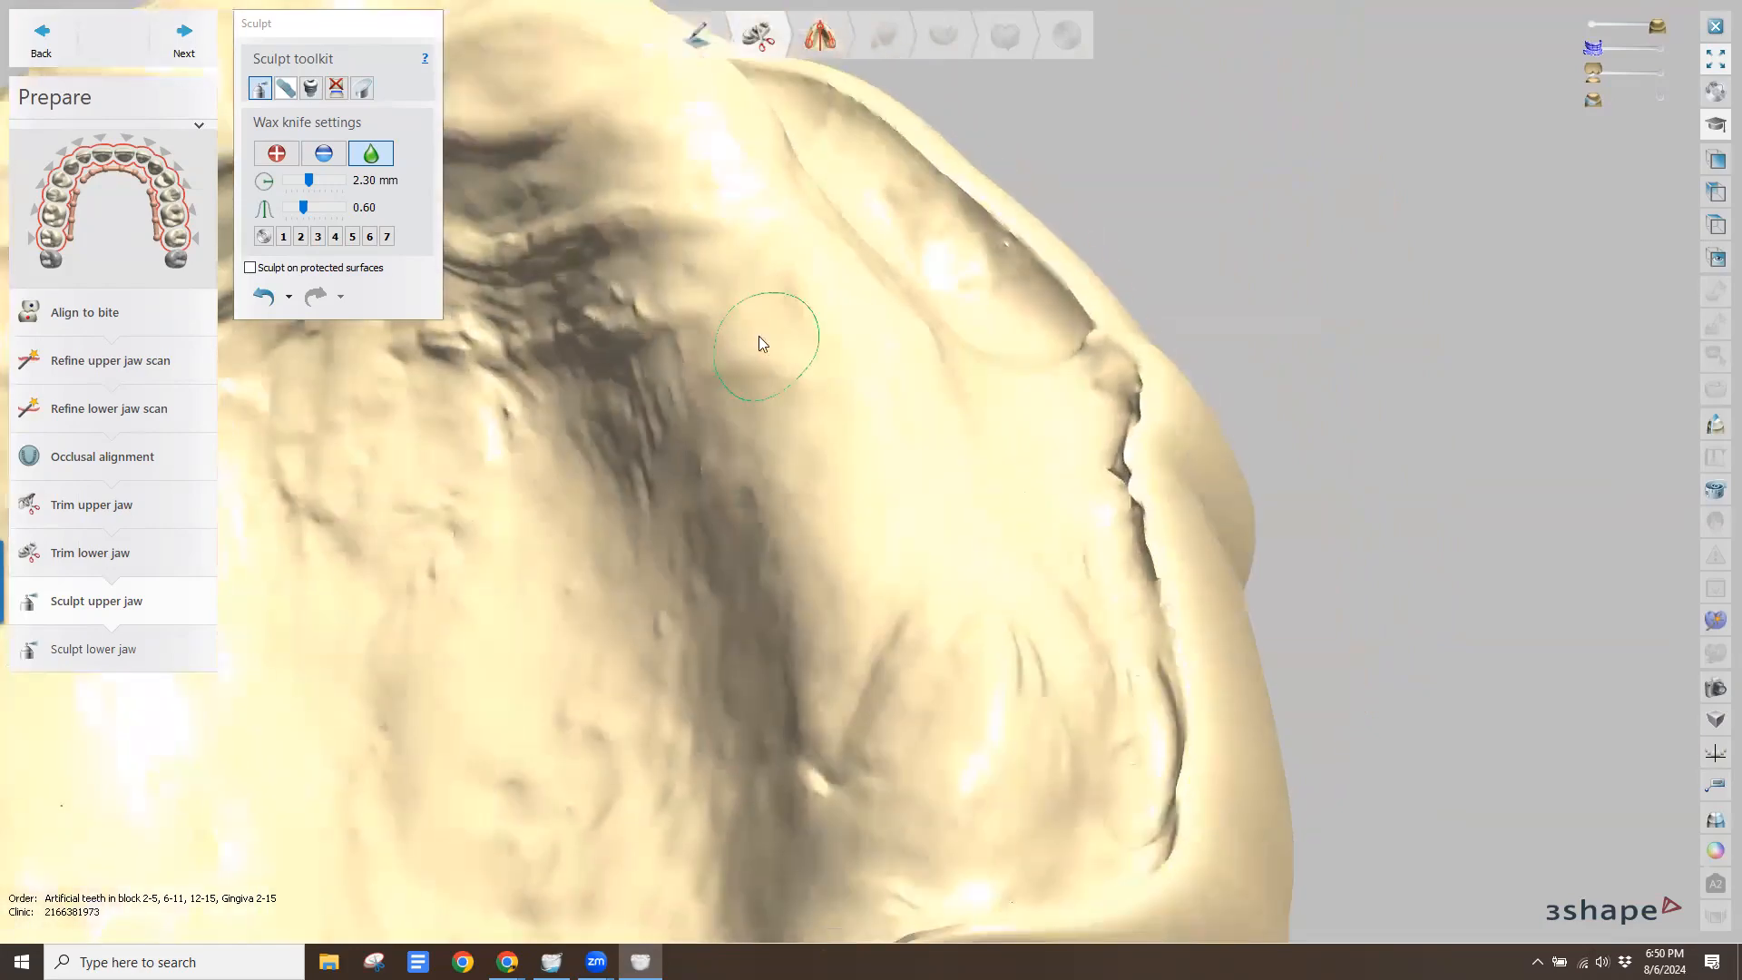
pyautogui.moveTo(759, 336); pyautogui.dragTo(1019, 611, button='middle')
pyautogui.moveTo(1018, 610)
pyautogui.mouseDown(button='right')
pyautogui.moveTo(937, 553)
pyautogui.moveTo(962, 604)
pyautogui.moveTo(849, 611)
pyautogui.moveTo(847, 477)
pyautogui.moveTo(680, 496)
pyautogui.moveTo(966, 372)
pyautogui.moveTo(1087, 372)
pyautogui.moveTo(1031, 336)
pyautogui.moveTo(851, 760)
pyautogui.mouseUp(button='right')
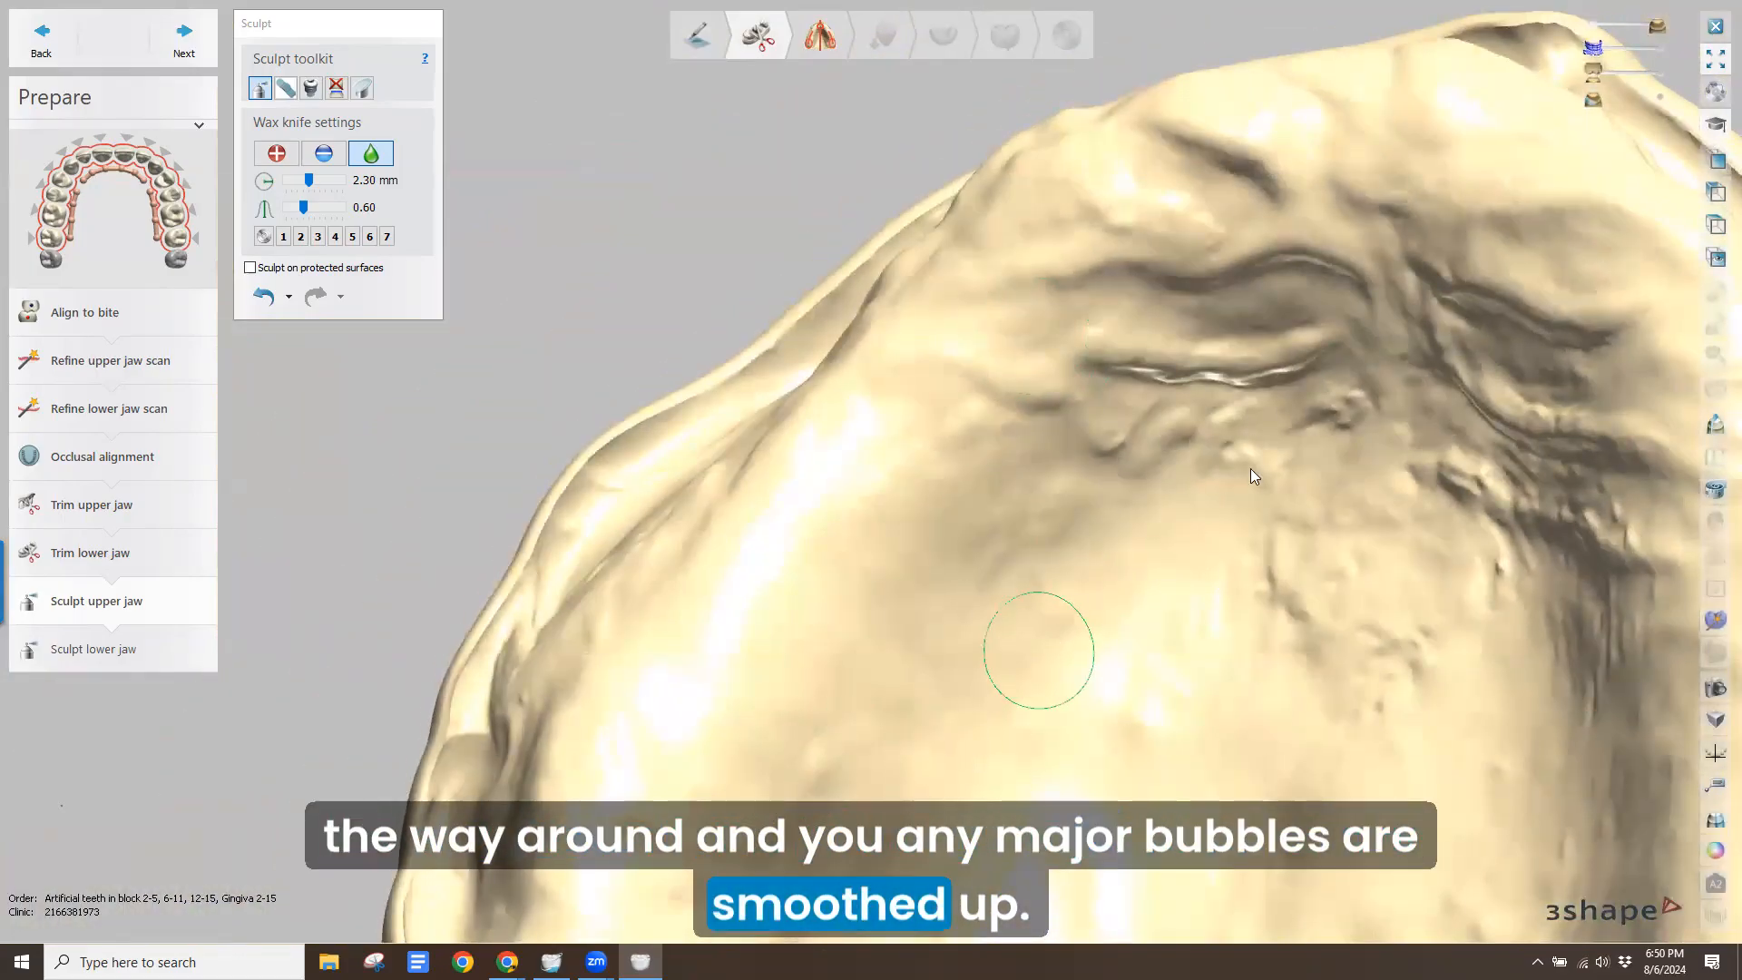
# Smooth the raised creases near the palate's back edge with the 2.30 mm wax knife at strength 0.60
pyautogui.moveTo(1251, 468); pyautogui.dragTo(776, 669, button='right')
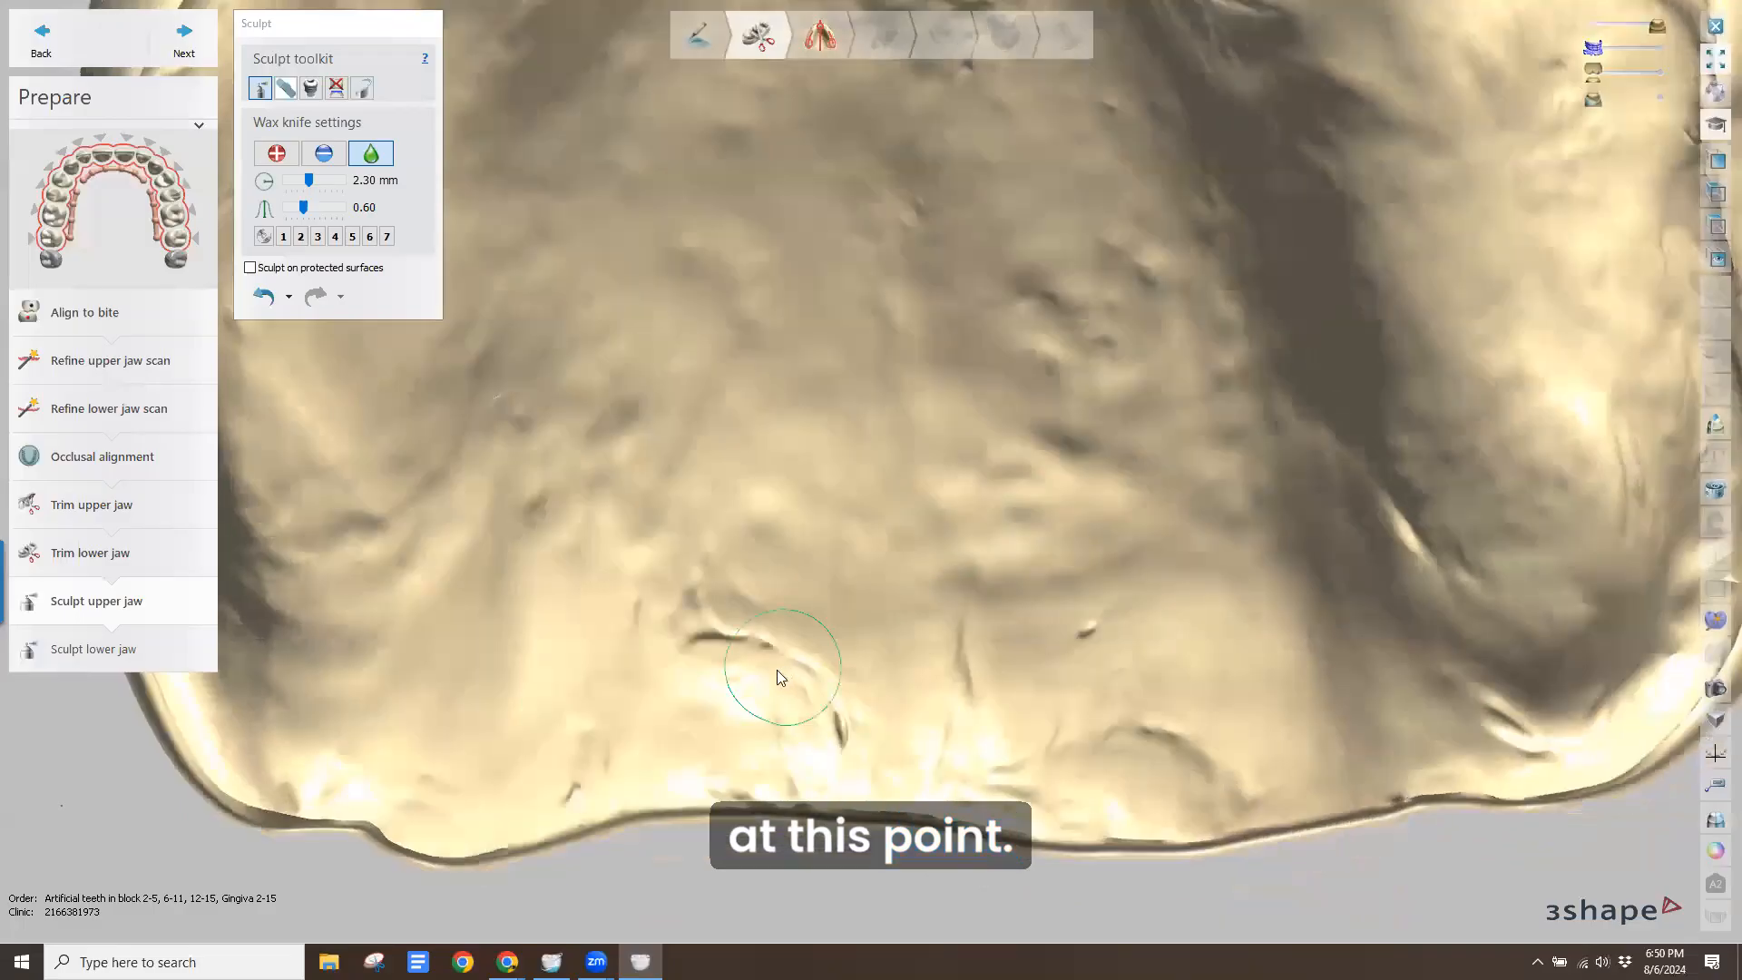
pyautogui.moveTo(698, 643)
pyautogui.mouseDown()
pyautogui.moveTo(840, 704)
pyautogui.moveTo(1045, 657)
pyautogui.moveTo(1094, 612)
pyautogui.moveTo(1224, 748)
pyautogui.moveTo(702, 720)
pyautogui.mouseUp()
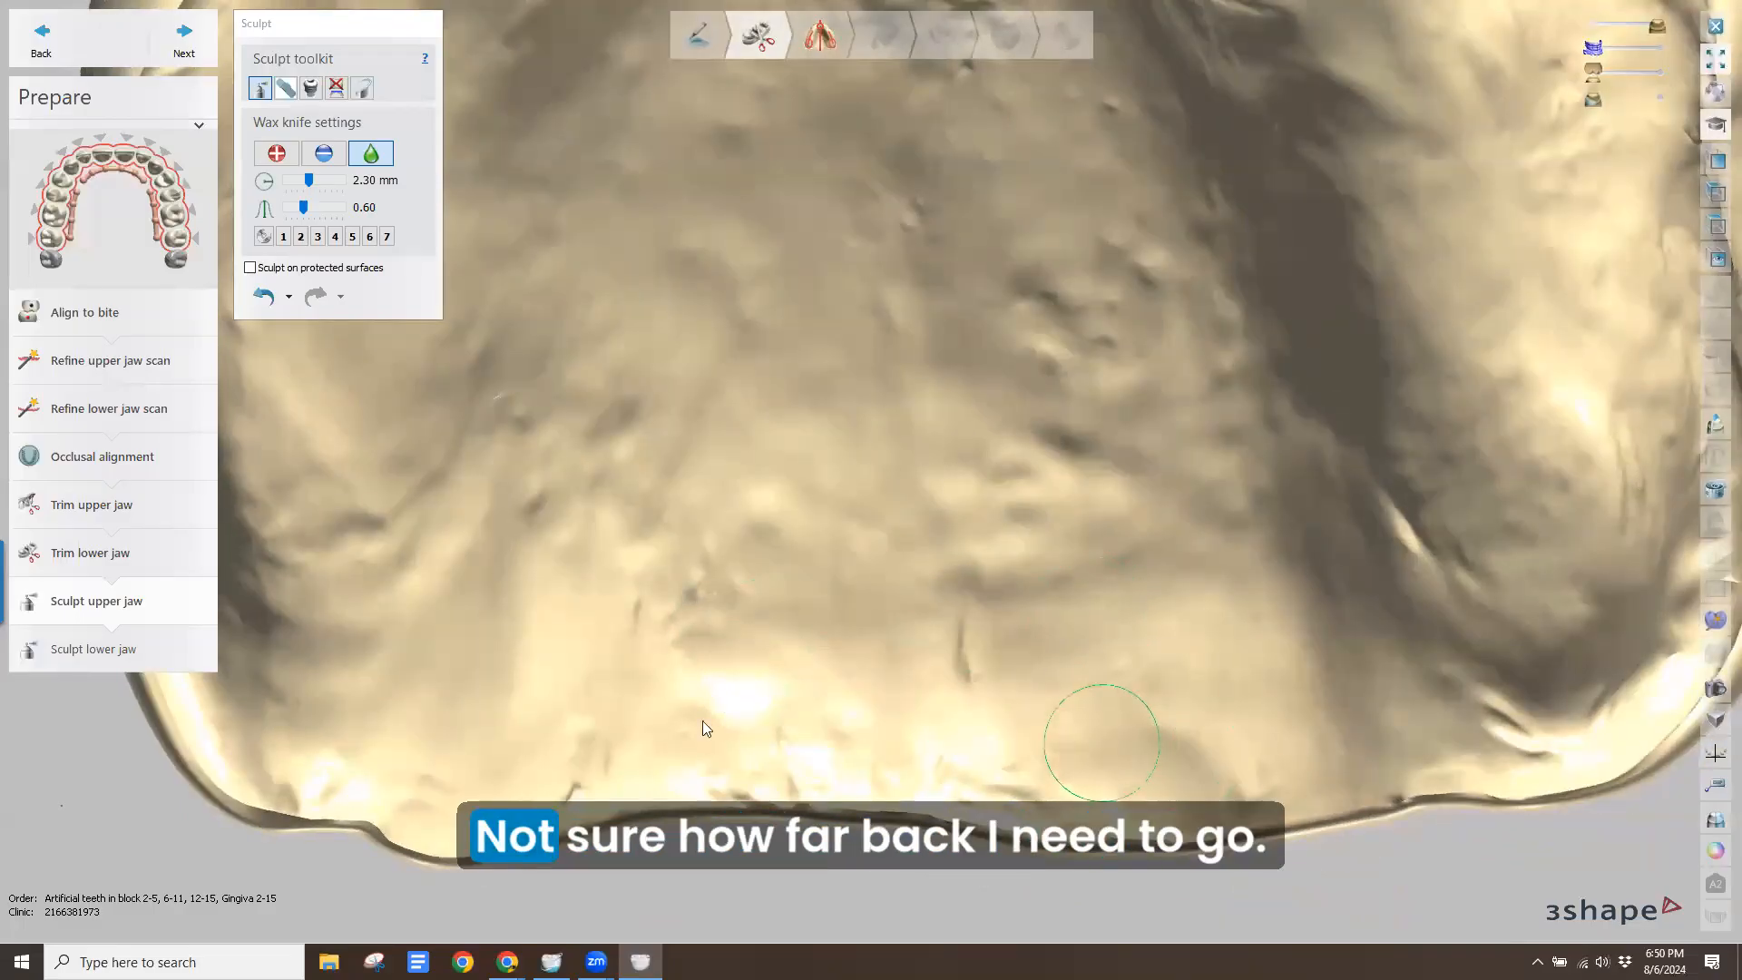
pyautogui.moveTo(575, 778); pyautogui.dragTo(588, 696)
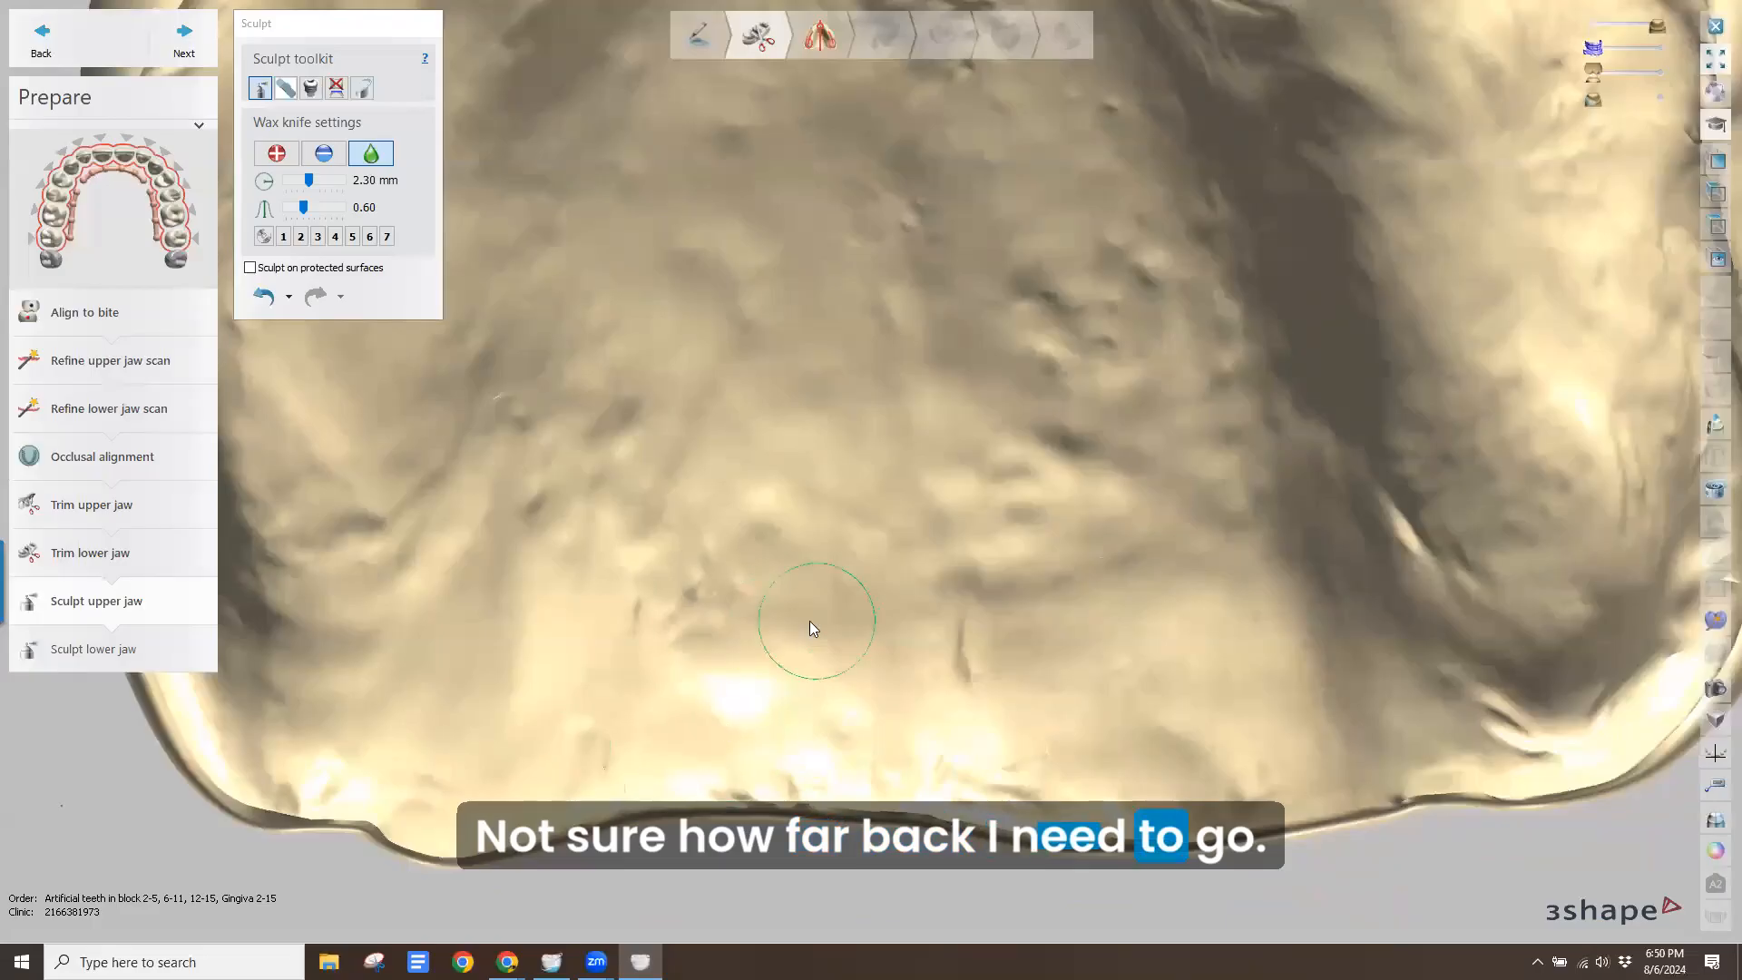
# Set the wax knife to remove material at 50.0 µm and cut a shallow post dam across the back of the palate
pyautogui.click(324, 154)
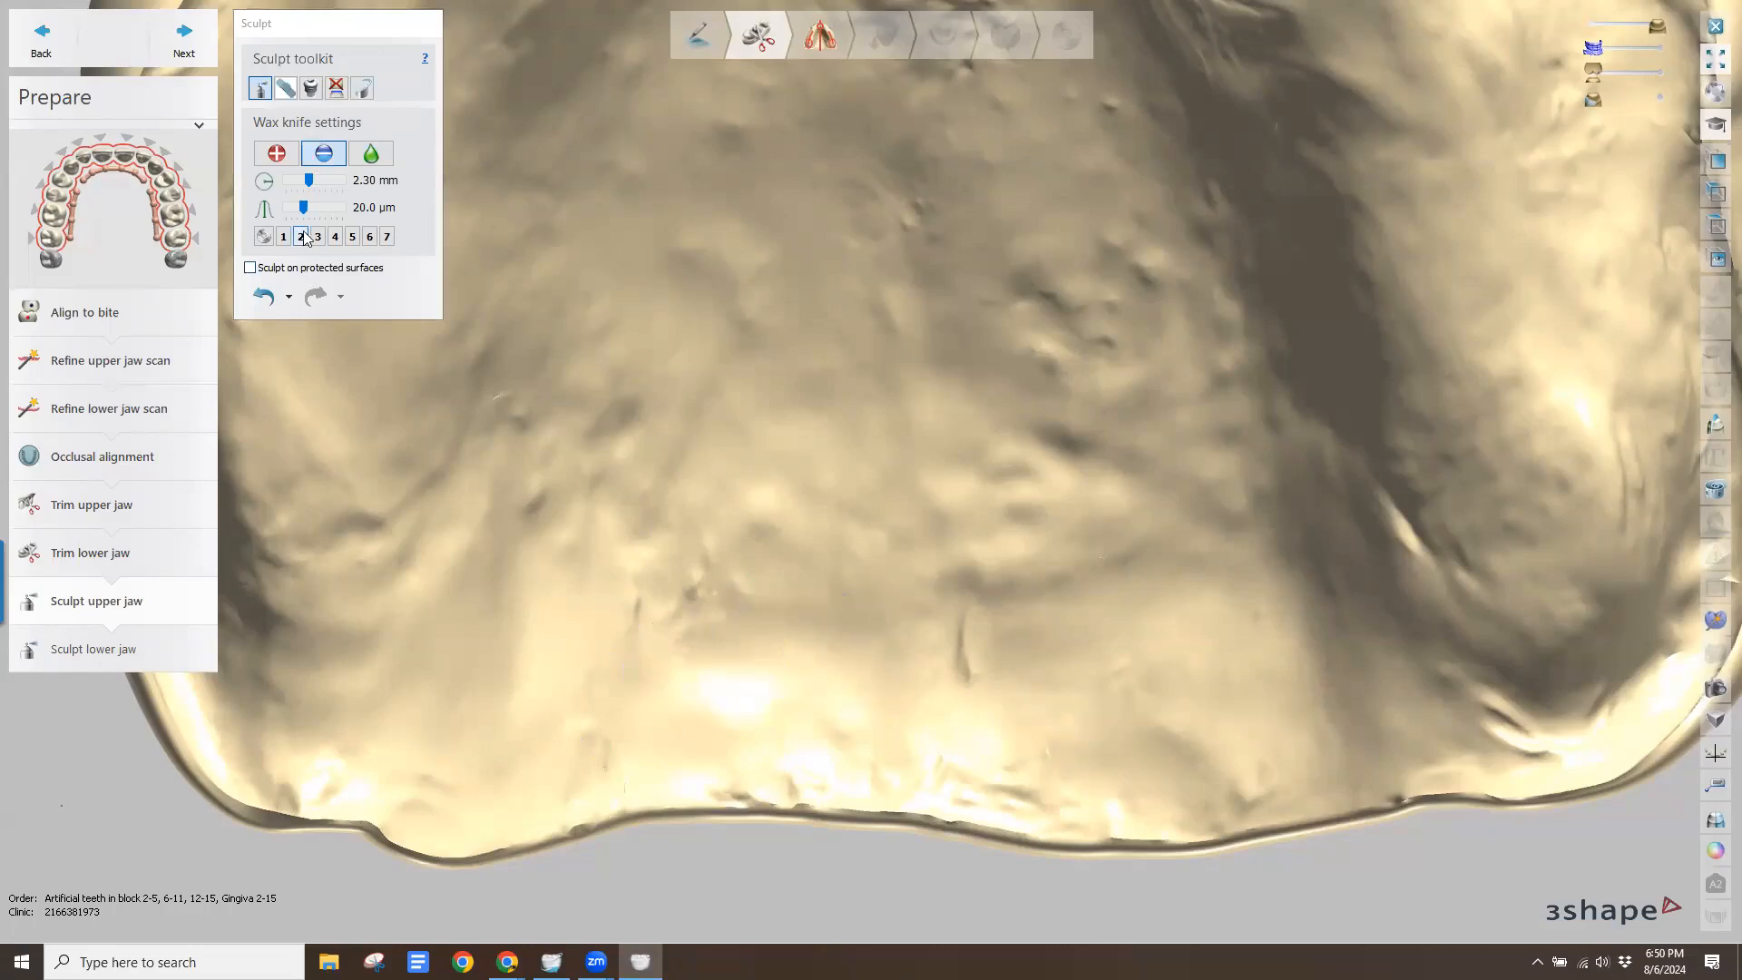
pyautogui.click(333, 209)
pyautogui.click(332, 209)
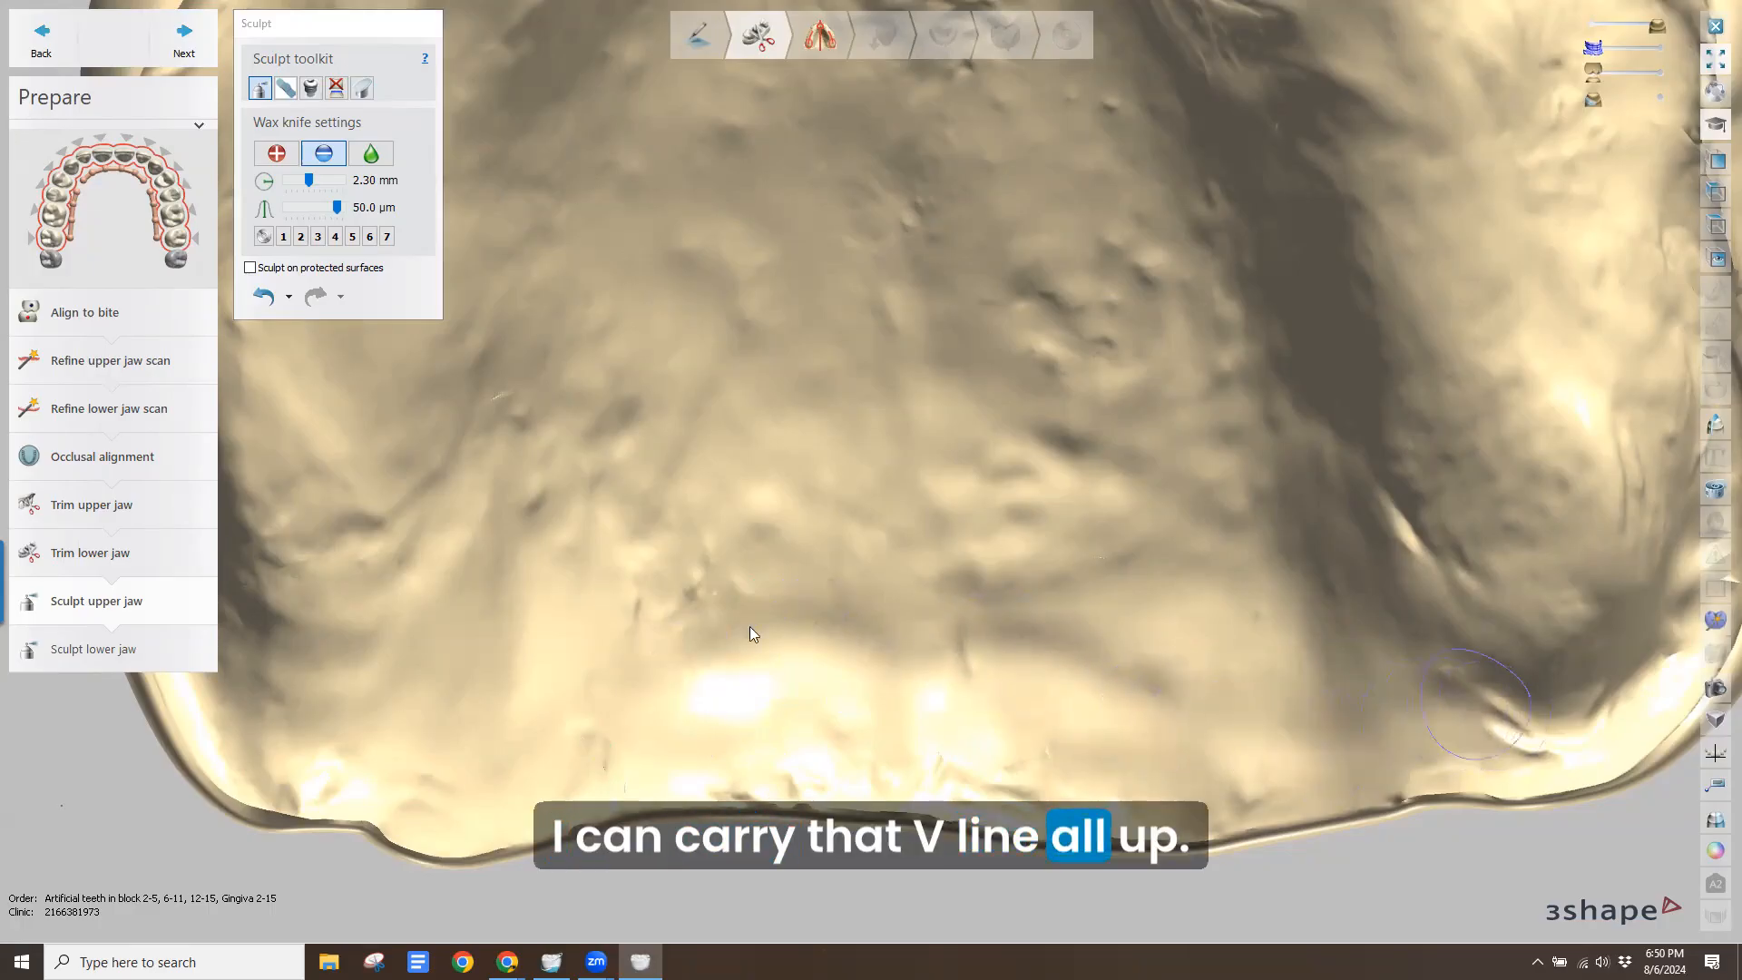
pyautogui.scroll(-5, 855, 118)
pyautogui.moveTo(855, 114); pyautogui.dragTo(831, 185, button='right')
pyautogui.scroll(-1, 857, 305)
pyautogui.moveTo(859, 312)
pyautogui.mouseDown(button='right')
pyautogui.moveTo(777, 305)
pyautogui.moveTo(789, 321)
pyautogui.moveTo(757, 419)
pyautogui.moveTo(772, 646)
pyautogui.moveTo(746, 399)
pyautogui.mouseUp(button='right')
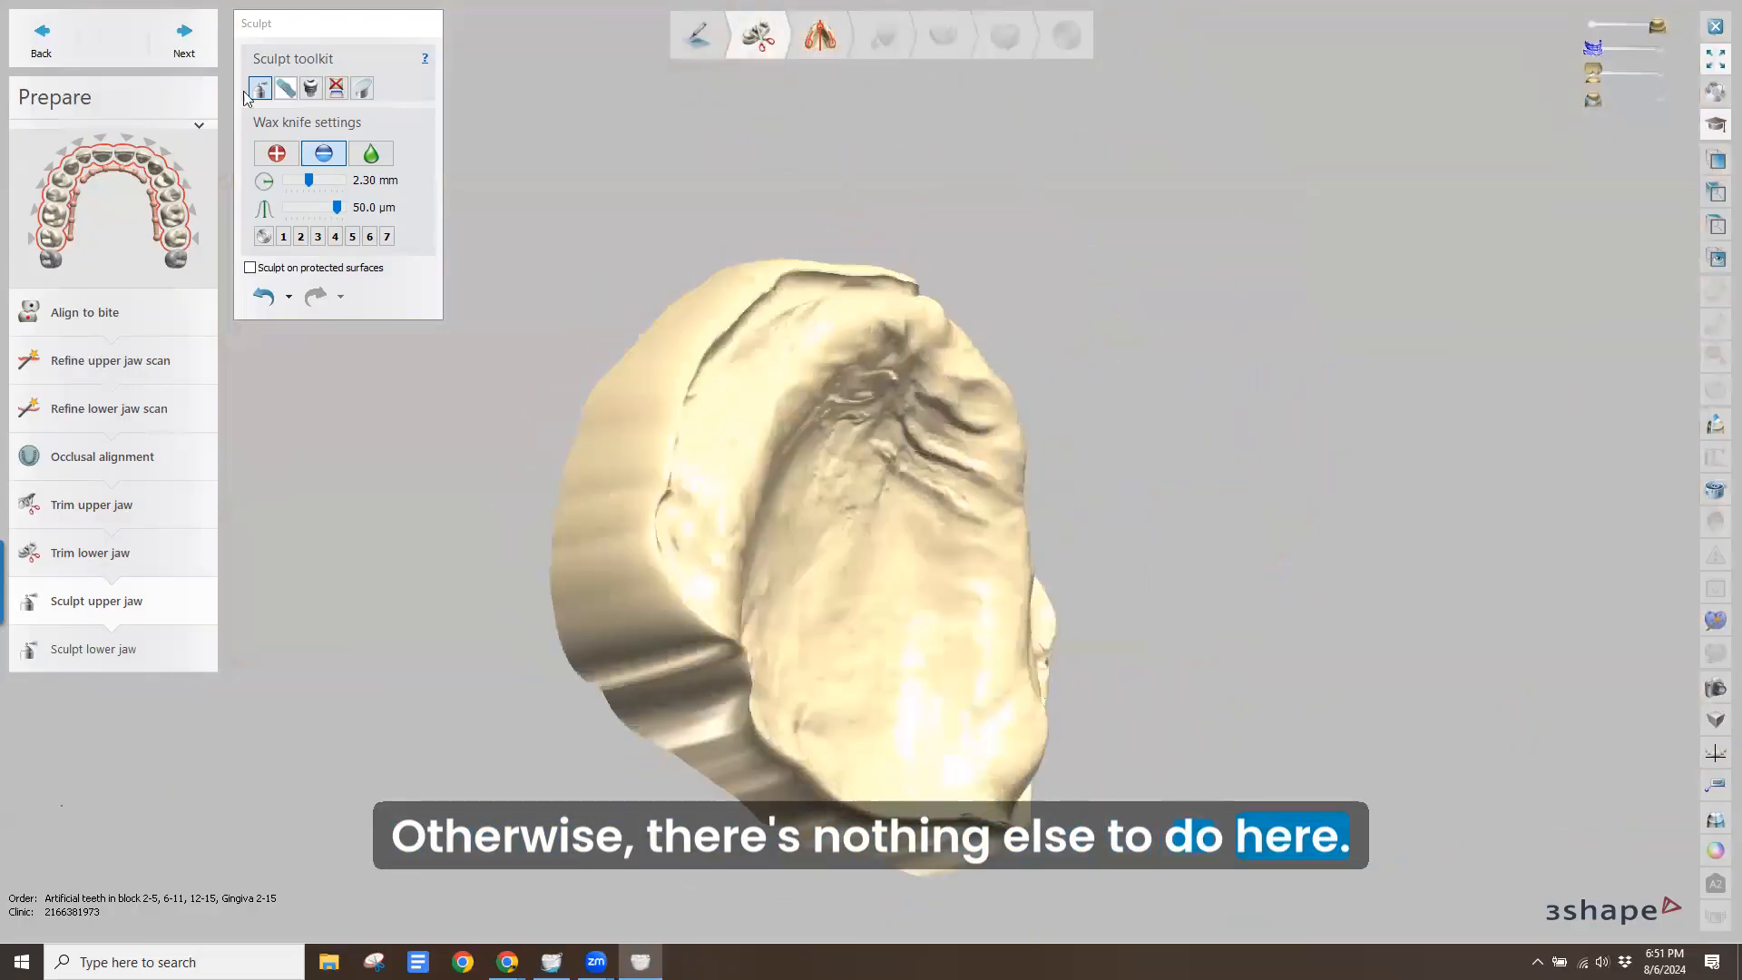
# Inspect the lower jaw scan's inner and buccal sides in its sculpting stage and proceed to the model analysis
pyautogui.click(183, 42)
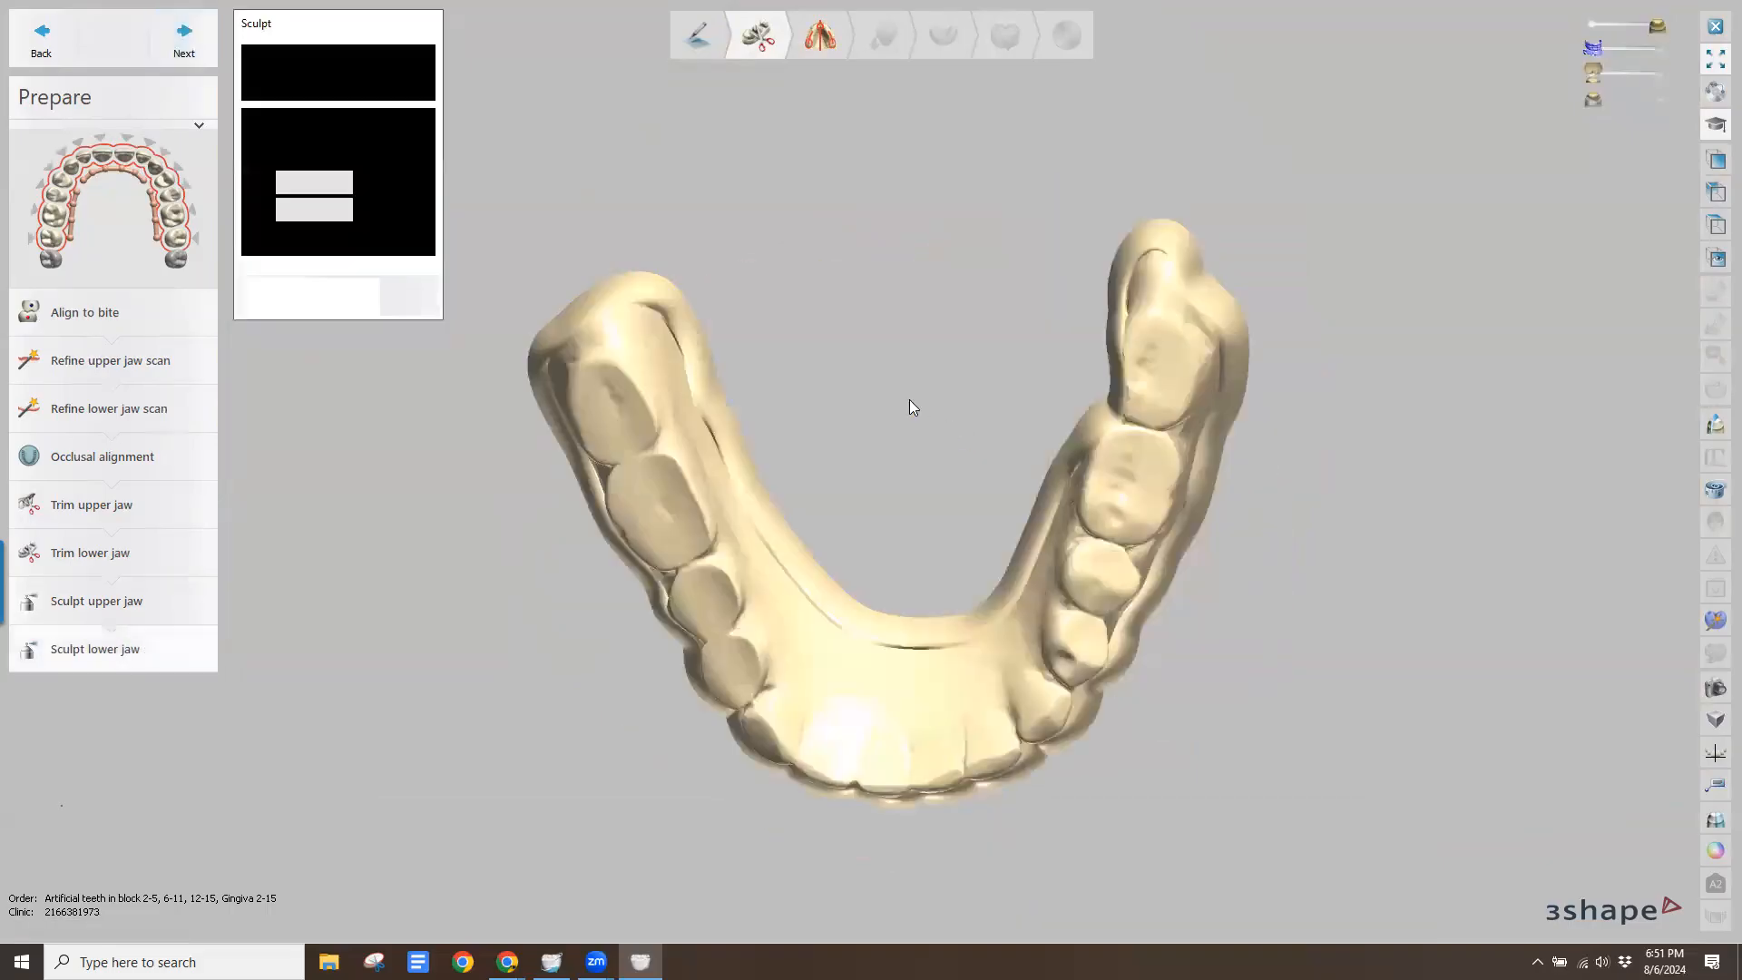
pyautogui.moveTo(909, 399)
pyautogui.mouseDown(button='right')
pyautogui.moveTo(933, 357)
pyautogui.moveTo(1010, 317)
pyautogui.moveTo(1003, 334)
pyautogui.mouseUp(button='right')
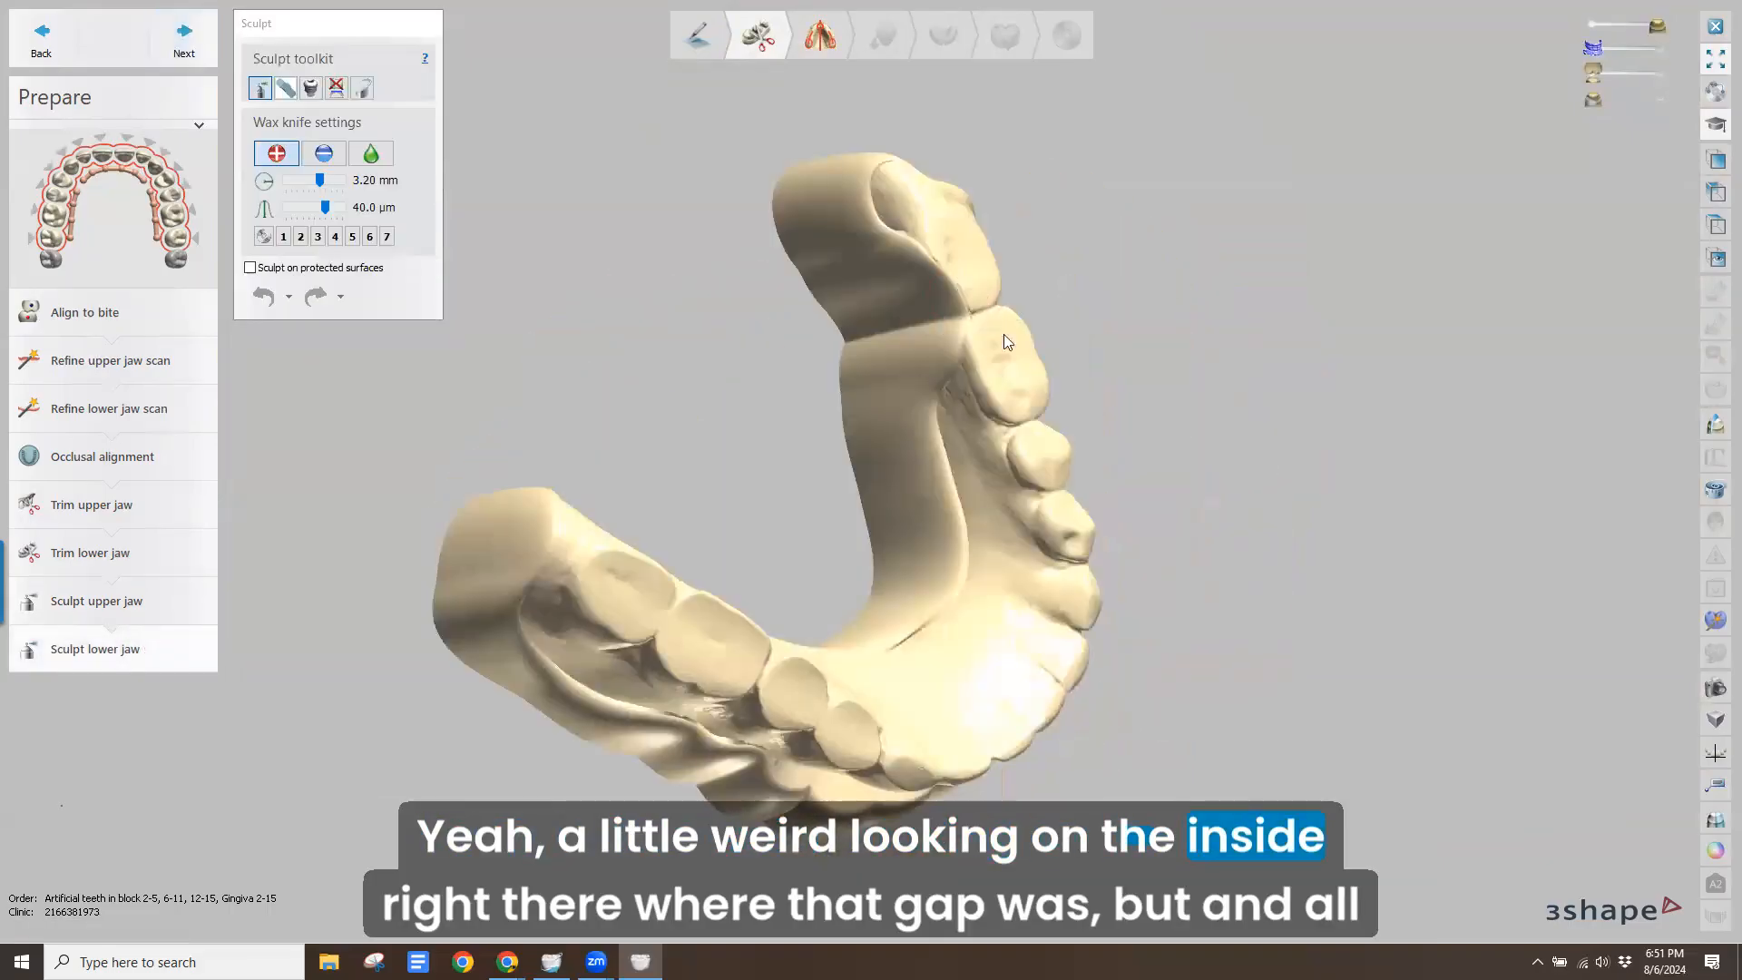
pyautogui.moveTo(891, 307)
pyautogui.mouseDown(button='right')
pyautogui.moveTo(842, 265)
pyautogui.moveTo(646, 213)
pyautogui.moveTo(734, 303)
pyautogui.moveTo(815, 272)
pyautogui.moveTo(863, 288)
pyautogui.mouseUp(button='right')
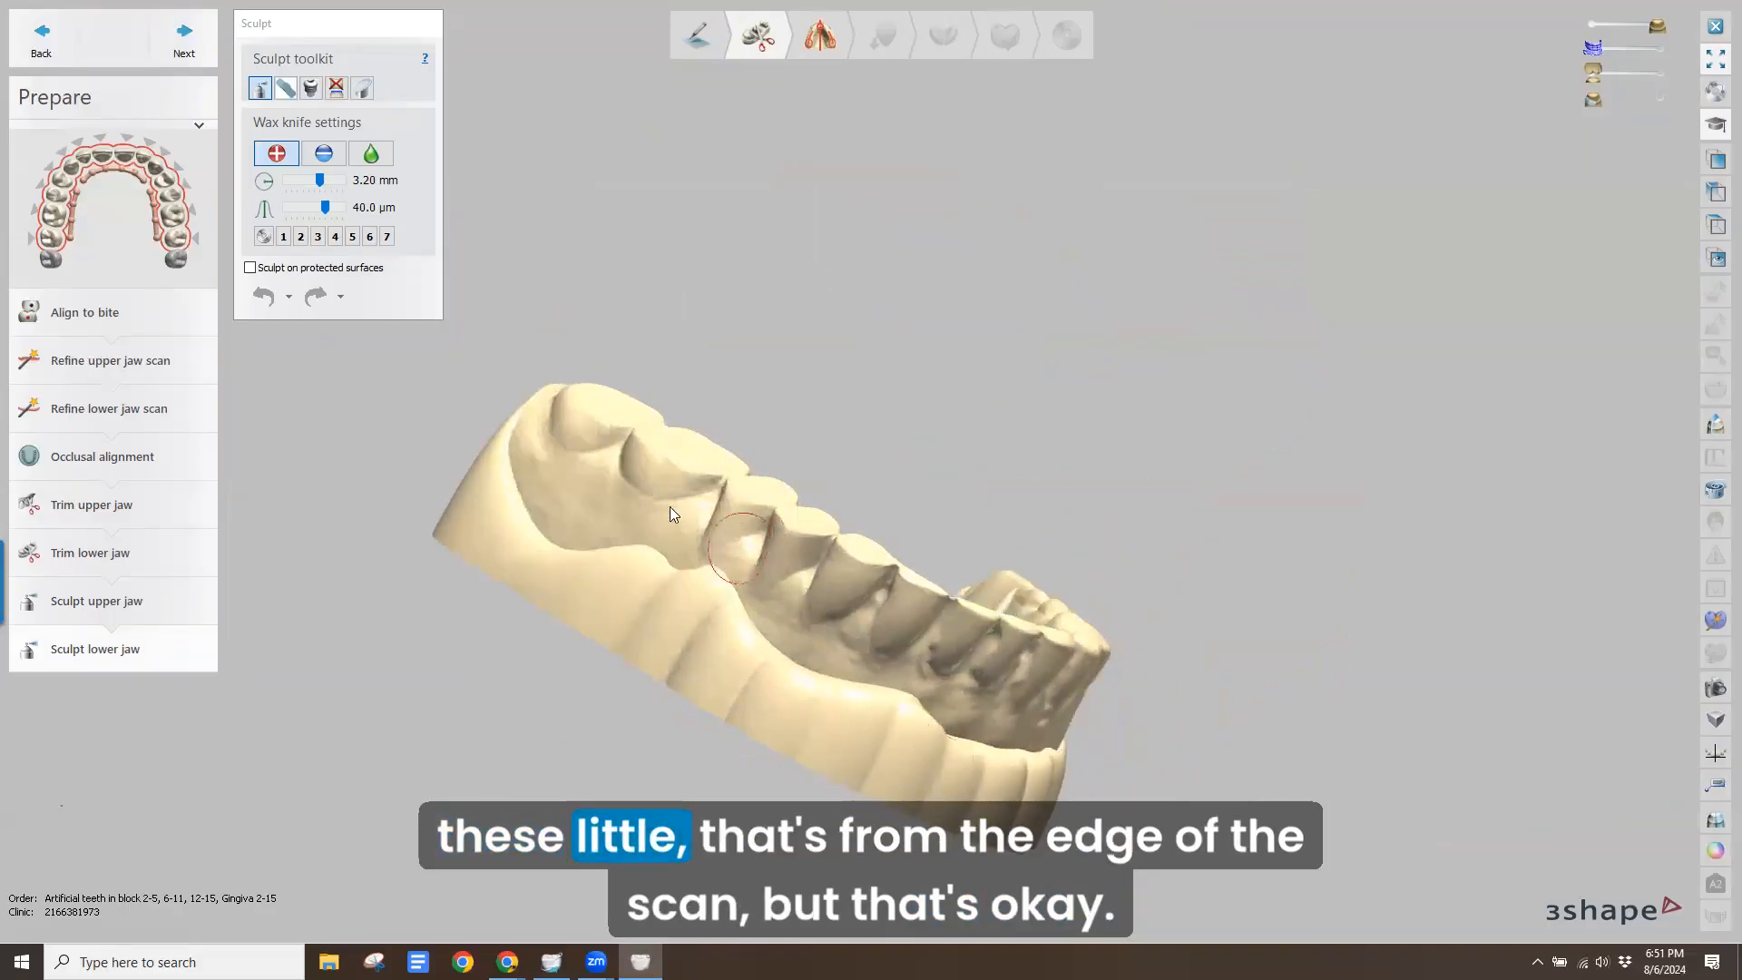
pyautogui.moveTo(668, 510); pyautogui.dragTo(925, 819, button='right')
pyautogui.moveTo(907, 712); pyautogui.dragTo(381, 345, button='right')
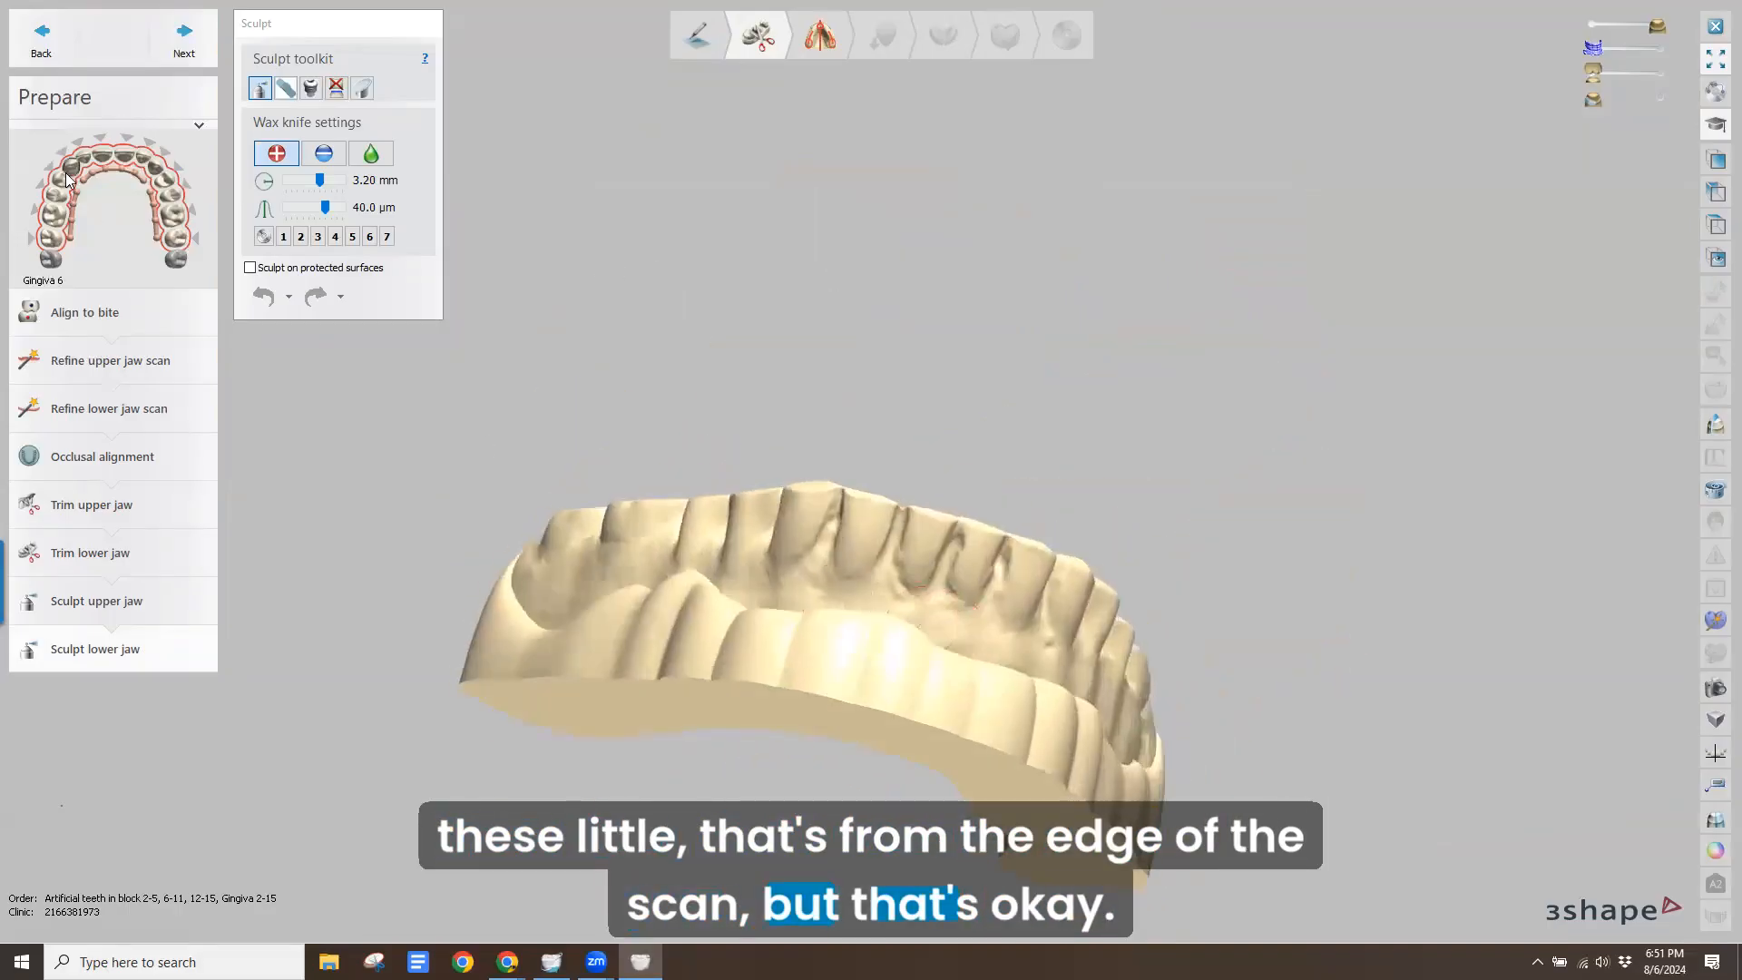
pyautogui.click(184, 40)
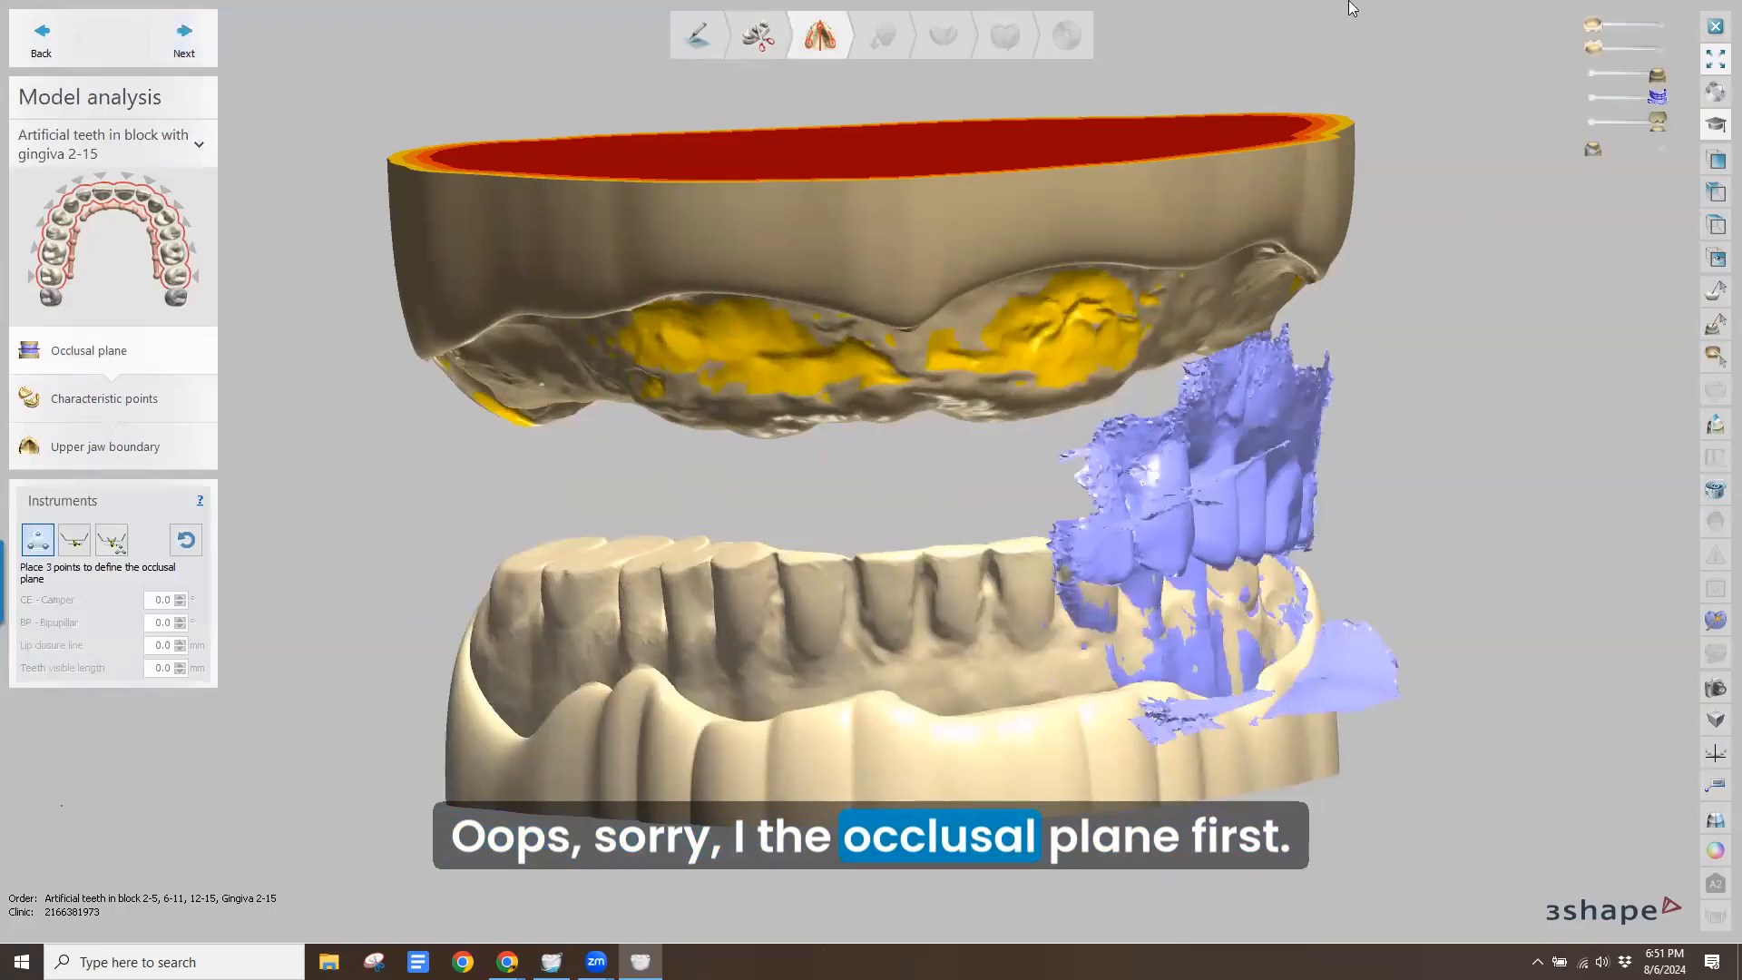
# Show the upper reference denture and define the occlusal plane with three points on its teeth
pyautogui.click(1656, 31)
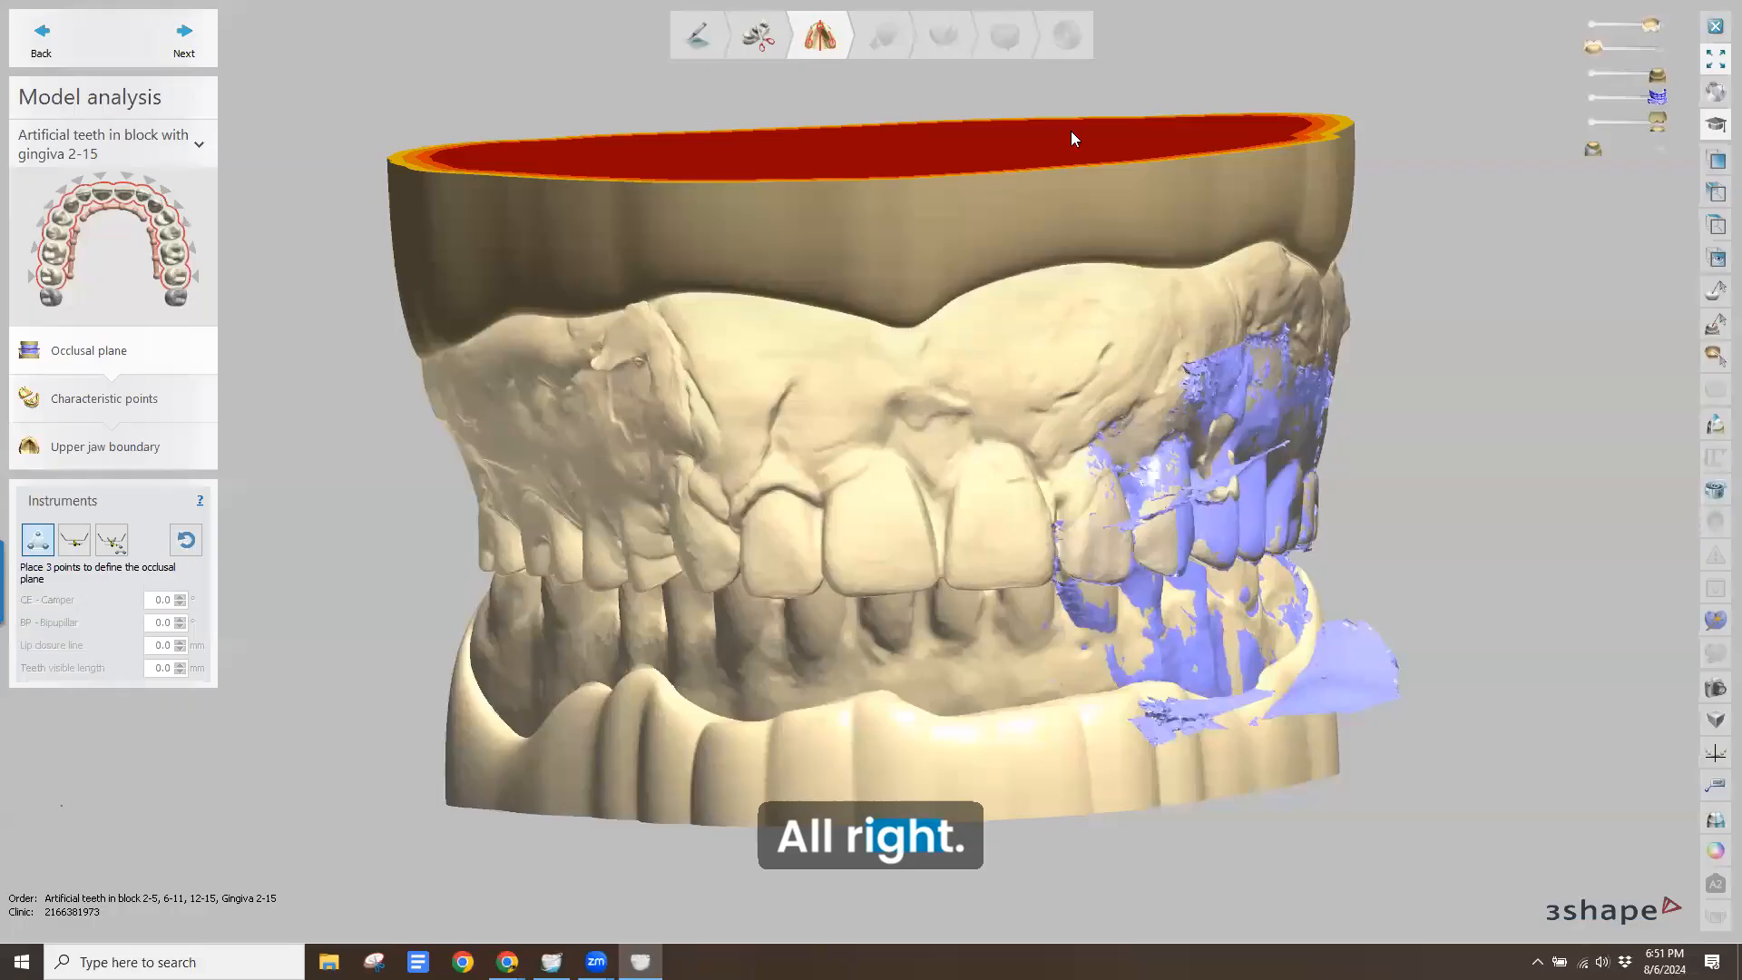
pyautogui.moveTo(1073, 136); pyautogui.dragTo(690, 445, button='right')
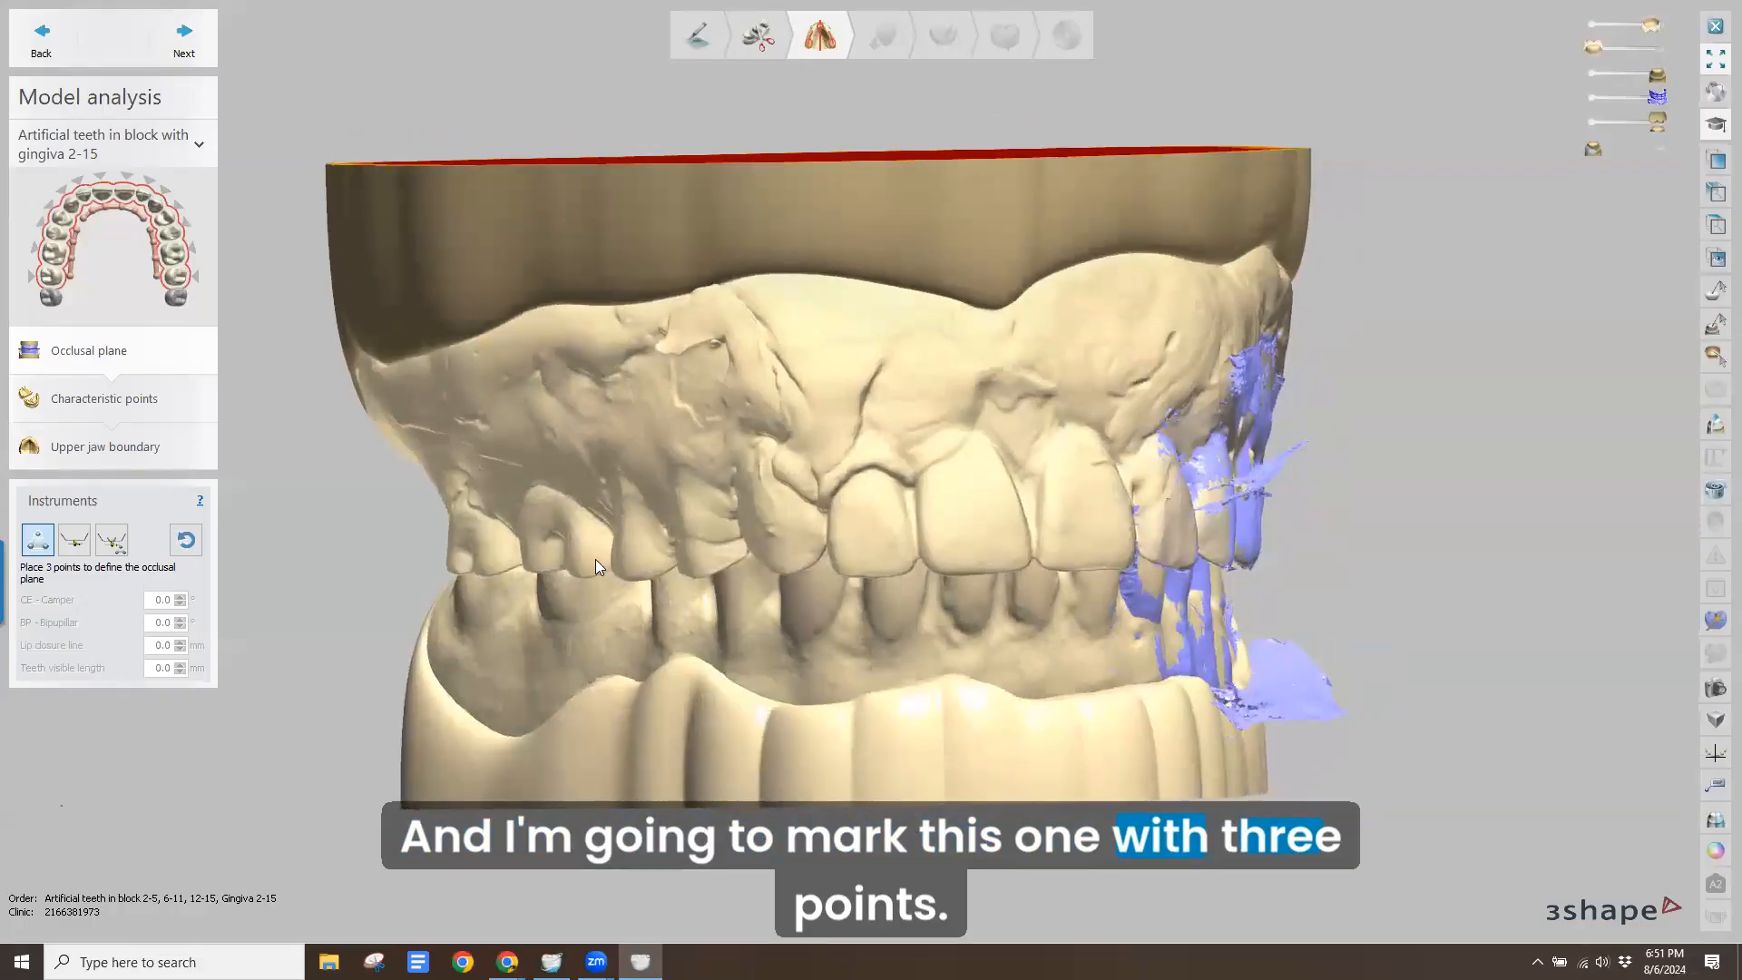
pyautogui.moveTo(1025, 544); pyautogui.dragTo(1128, 513, button='right')
pyautogui.click(1125, 542)
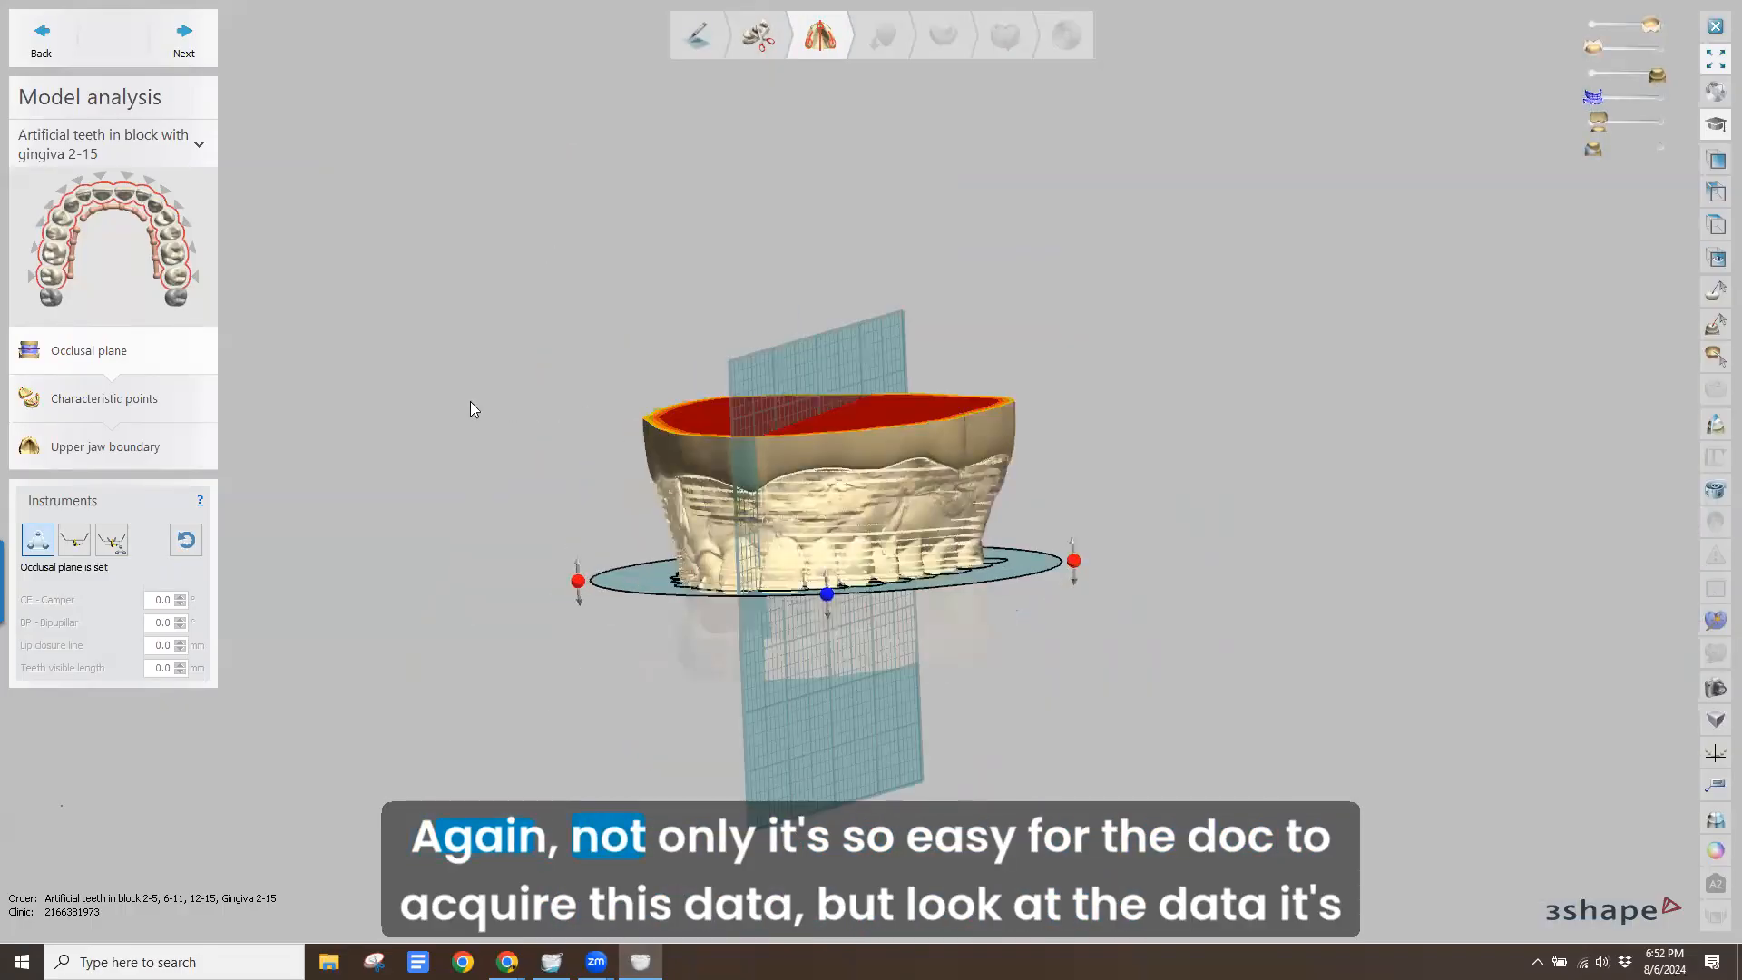
# Show the lower jaw fully opaque and raise the occlusal plane slightly towards the lower teeth's biting edges
pyautogui.moveTo(483, 403); pyautogui.dragTo(562, 350, button='right')
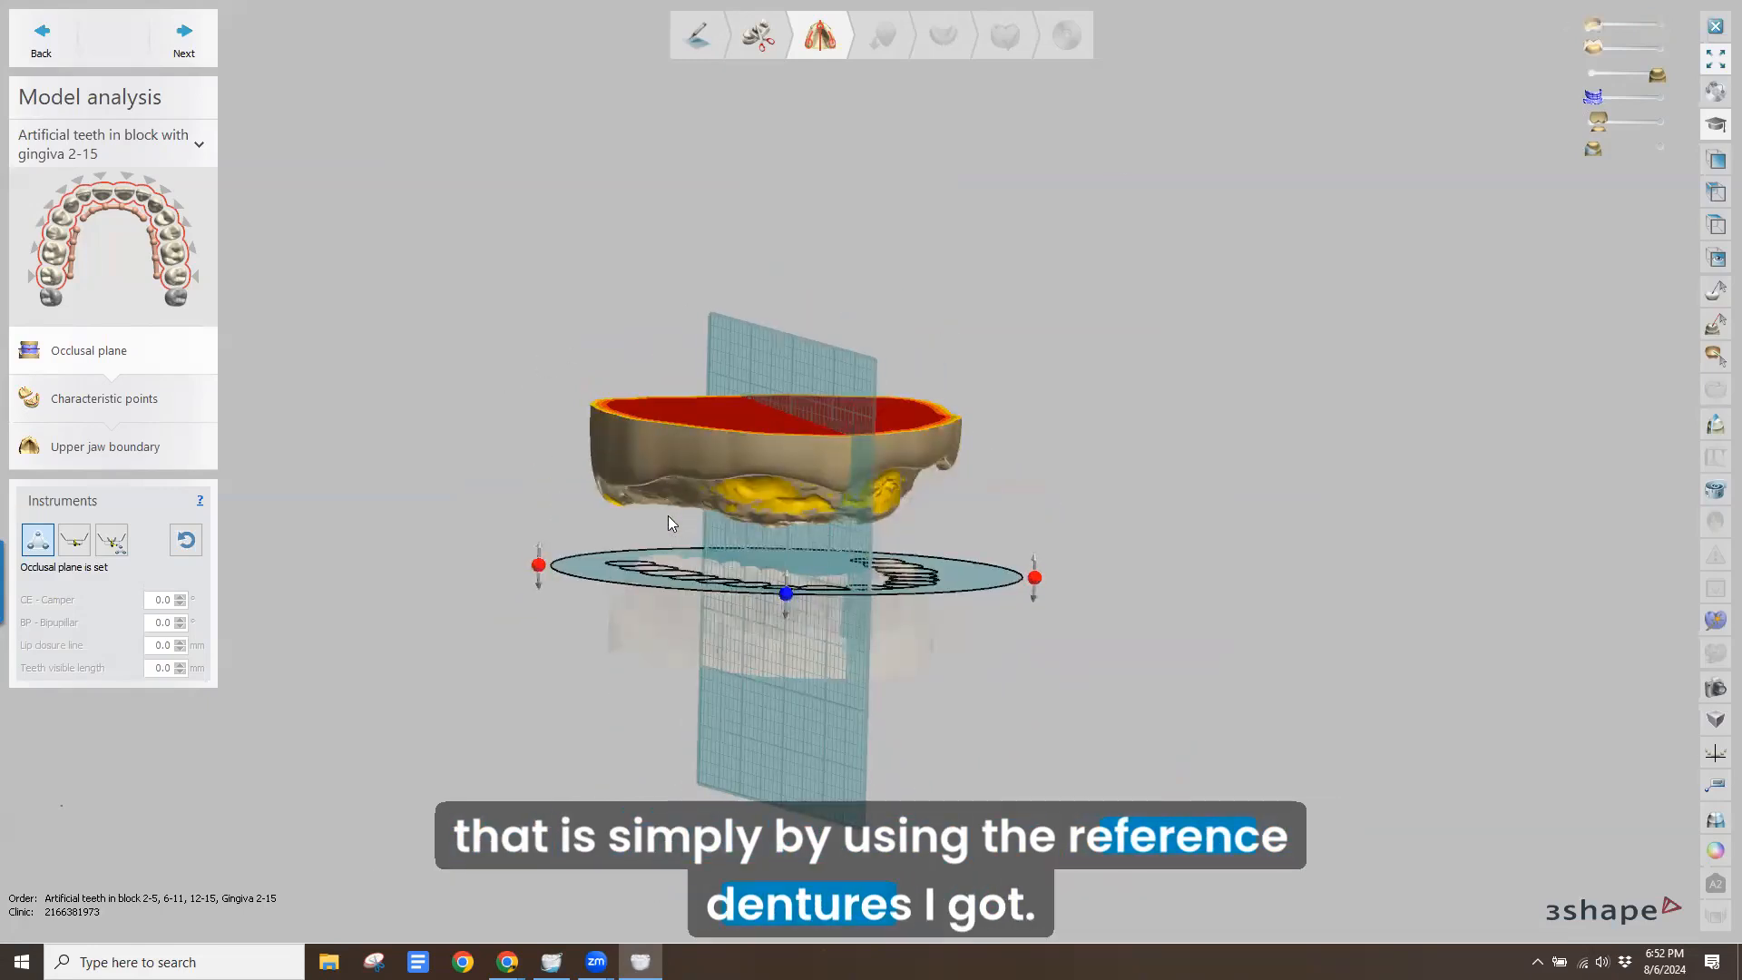
pyautogui.moveTo(667, 516); pyautogui.dragTo(541, 623, button='right')
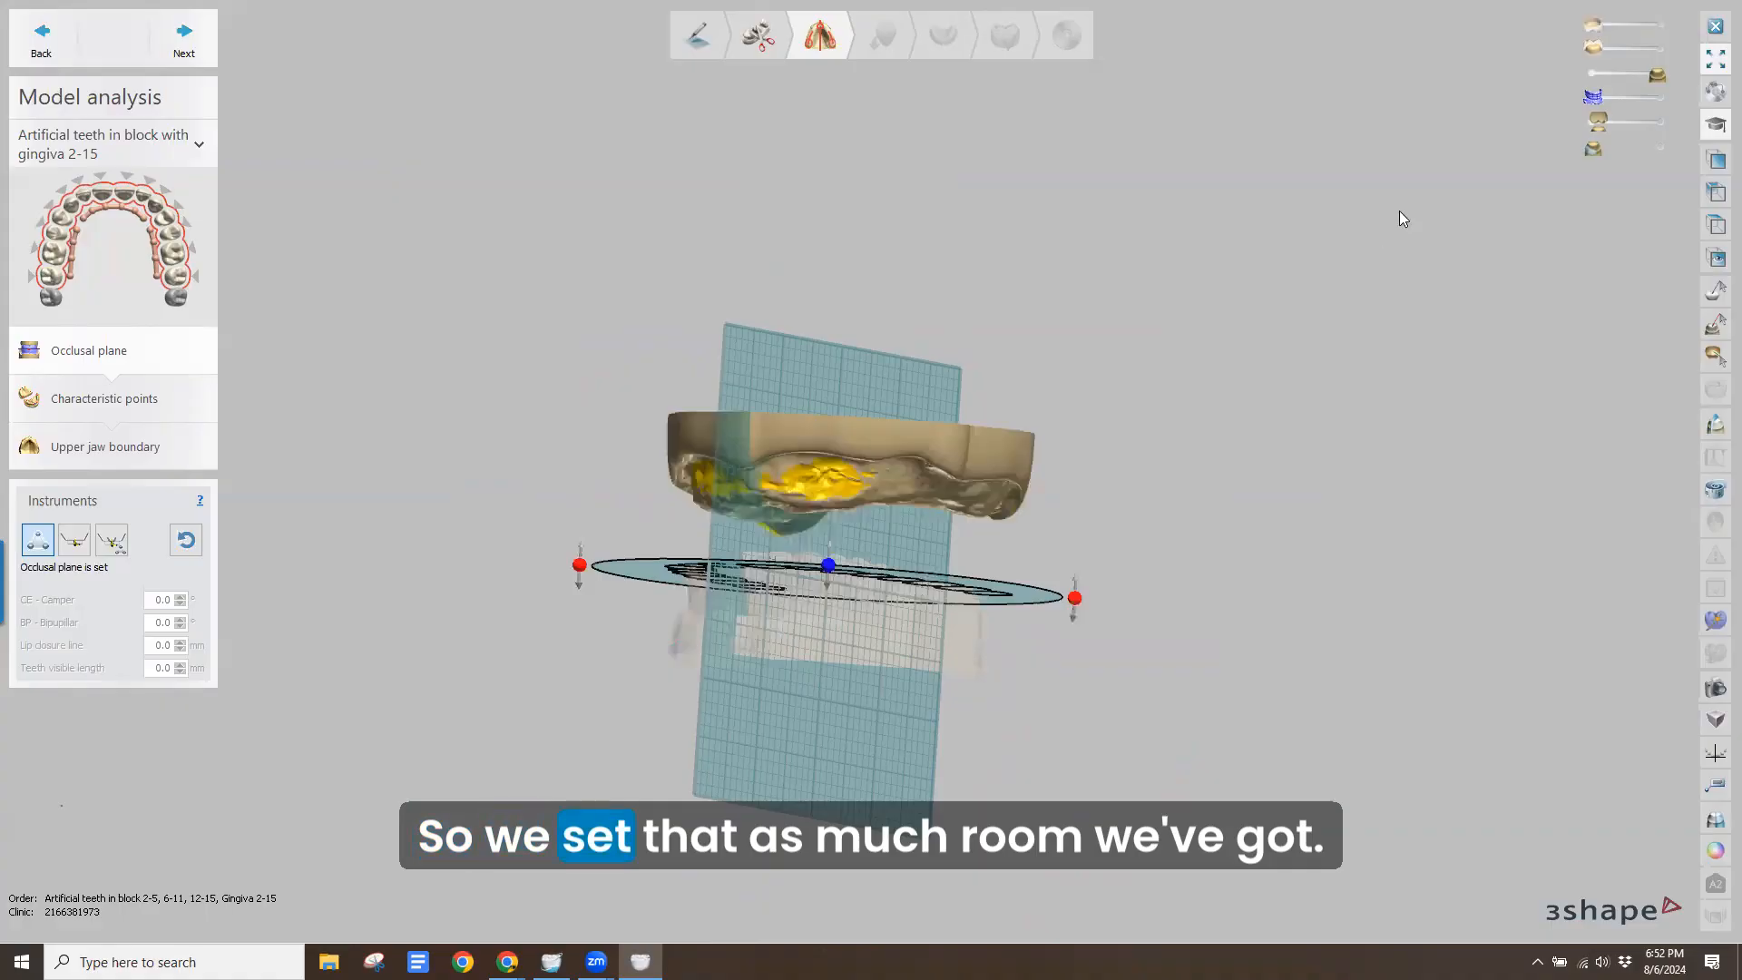
pyautogui.click(1656, 121)
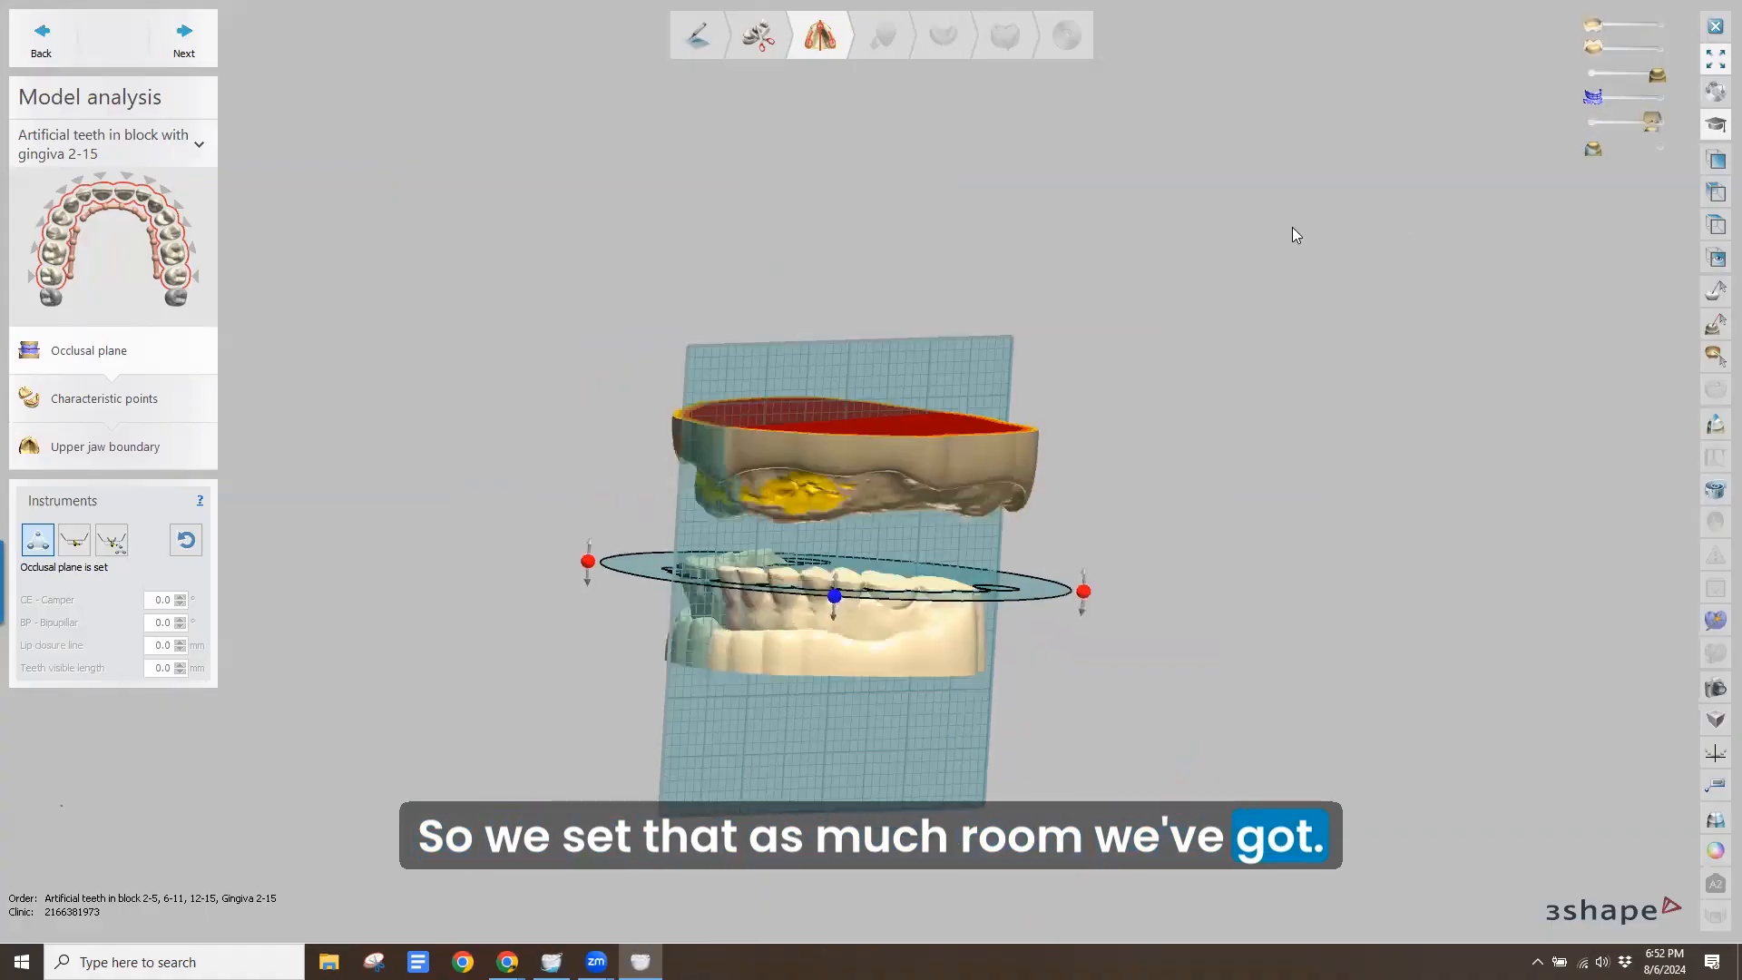
pyautogui.moveTo(1276, 216); pyautogui.dragTo(1263, 216, button='right')
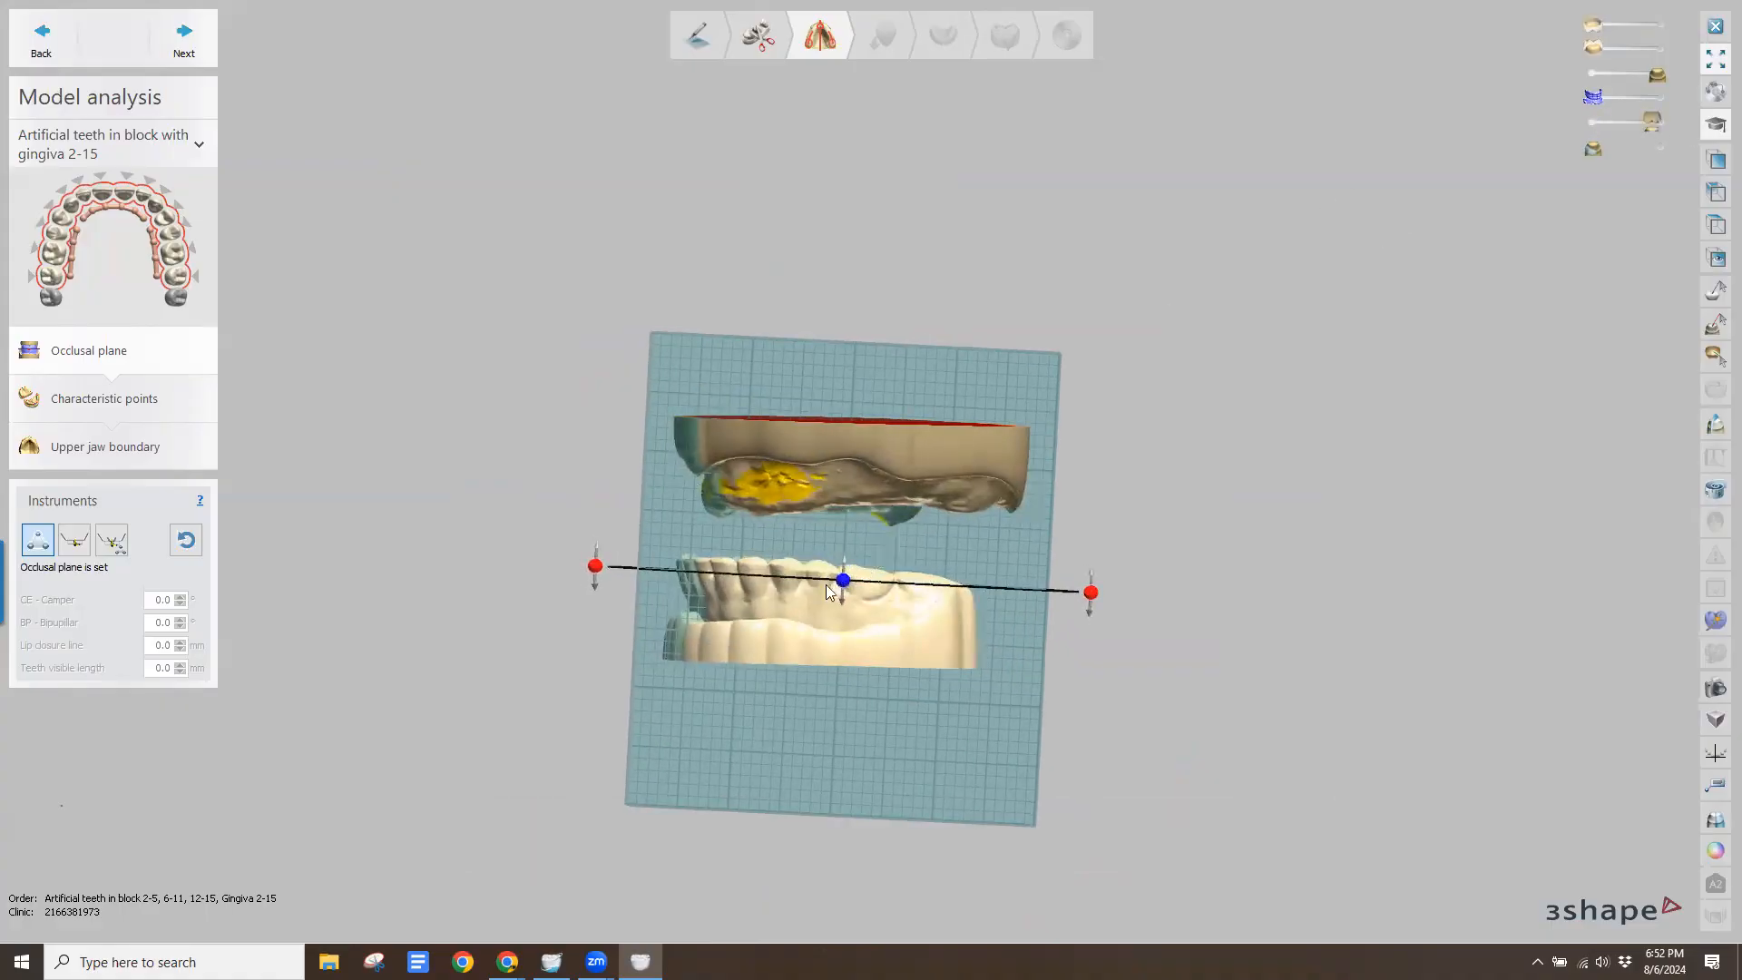
pyautogui.moveTo(839, 586); pyautogui.dragTo(838, 575)
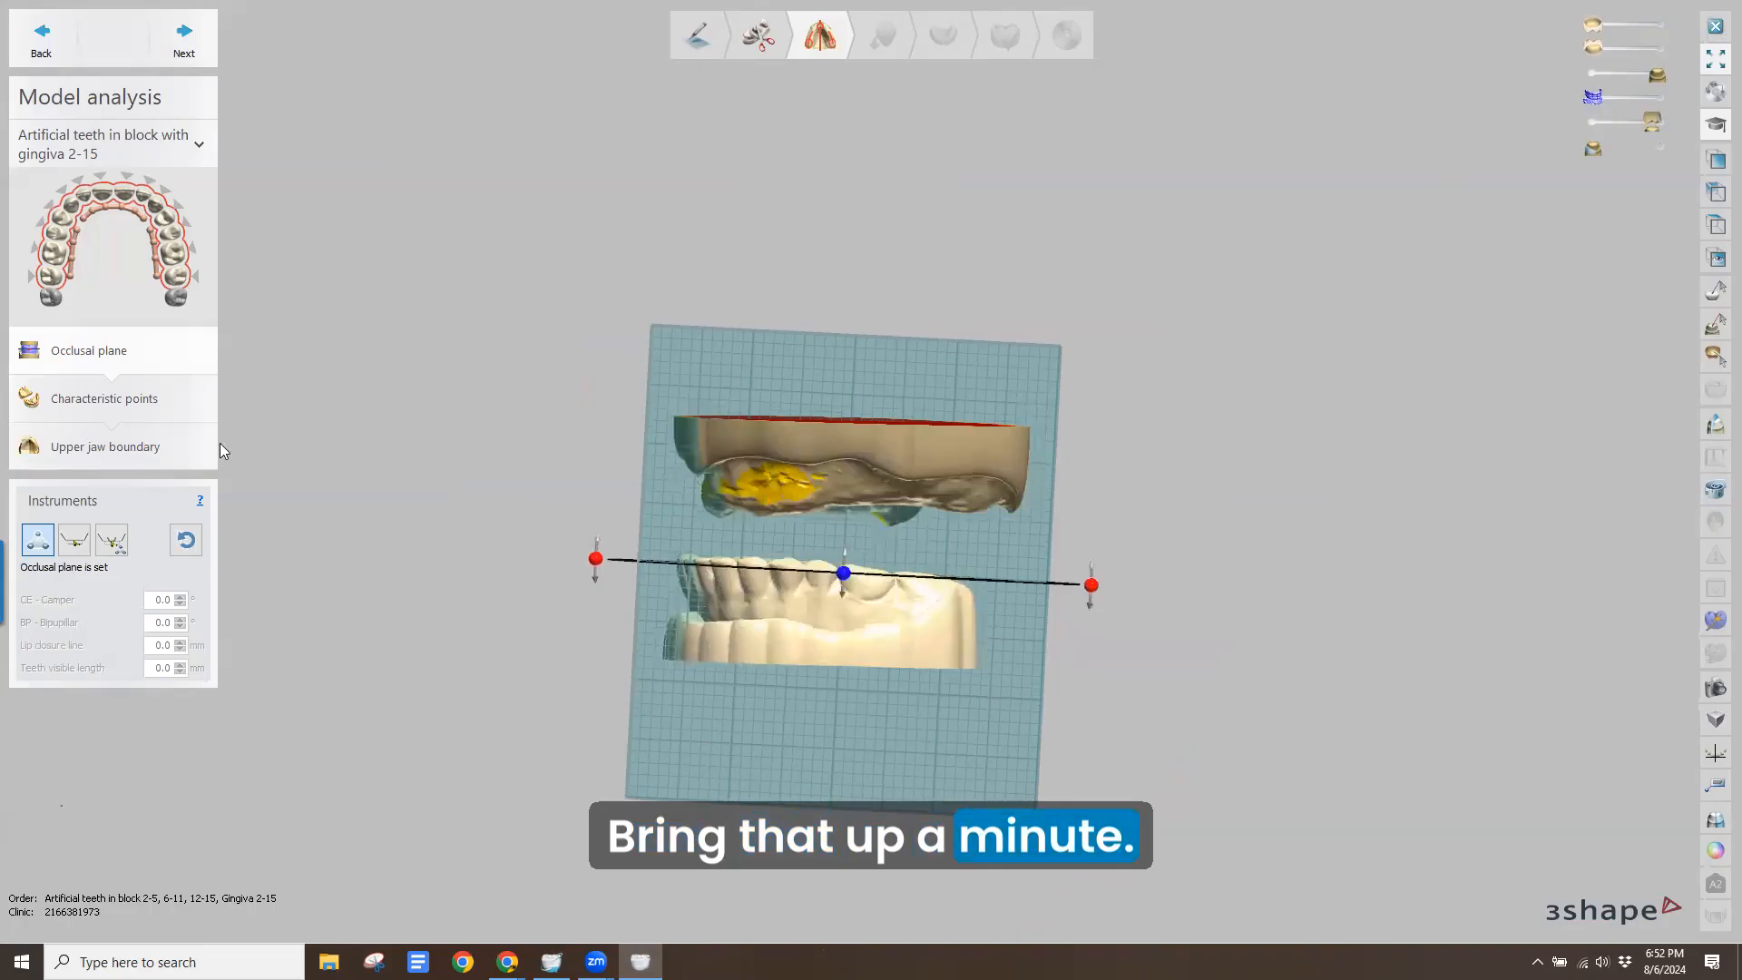
pyautogui.moveTo(274, 423); pyautogui.dragTo(1358, 119, button='right')
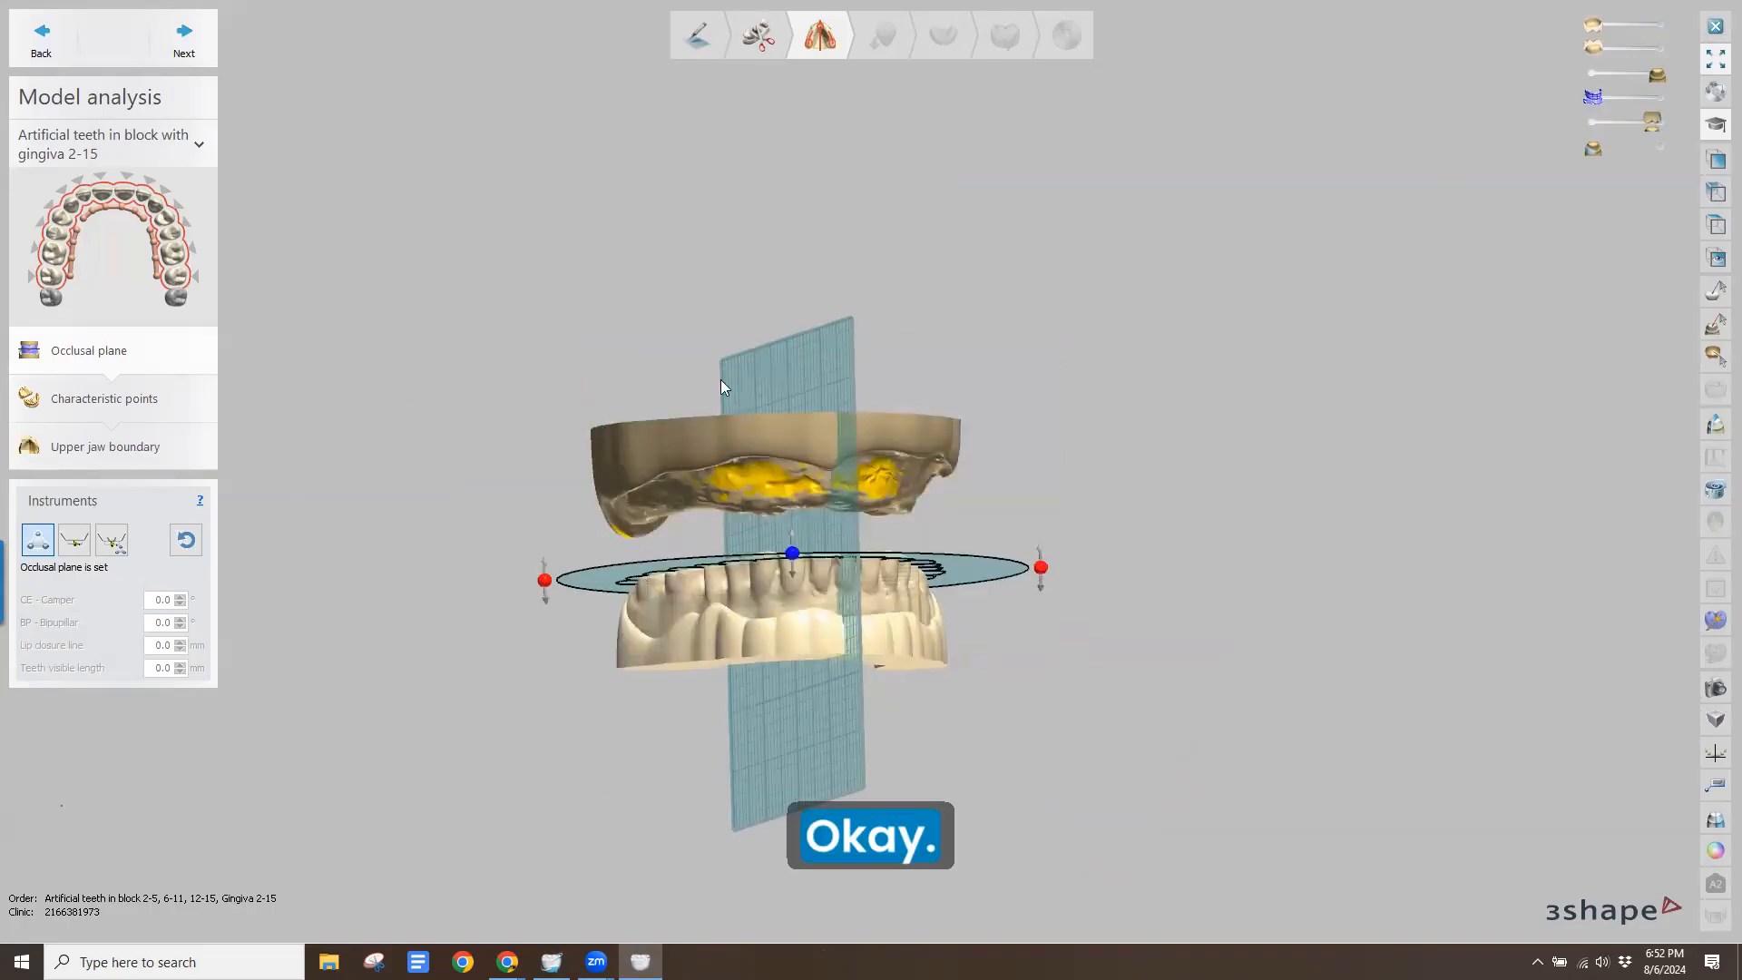
# Mark both tuberosities, the incisive papilla and both canine points as characteristic points on the upper jaw
pyautogui.click(183, 41)
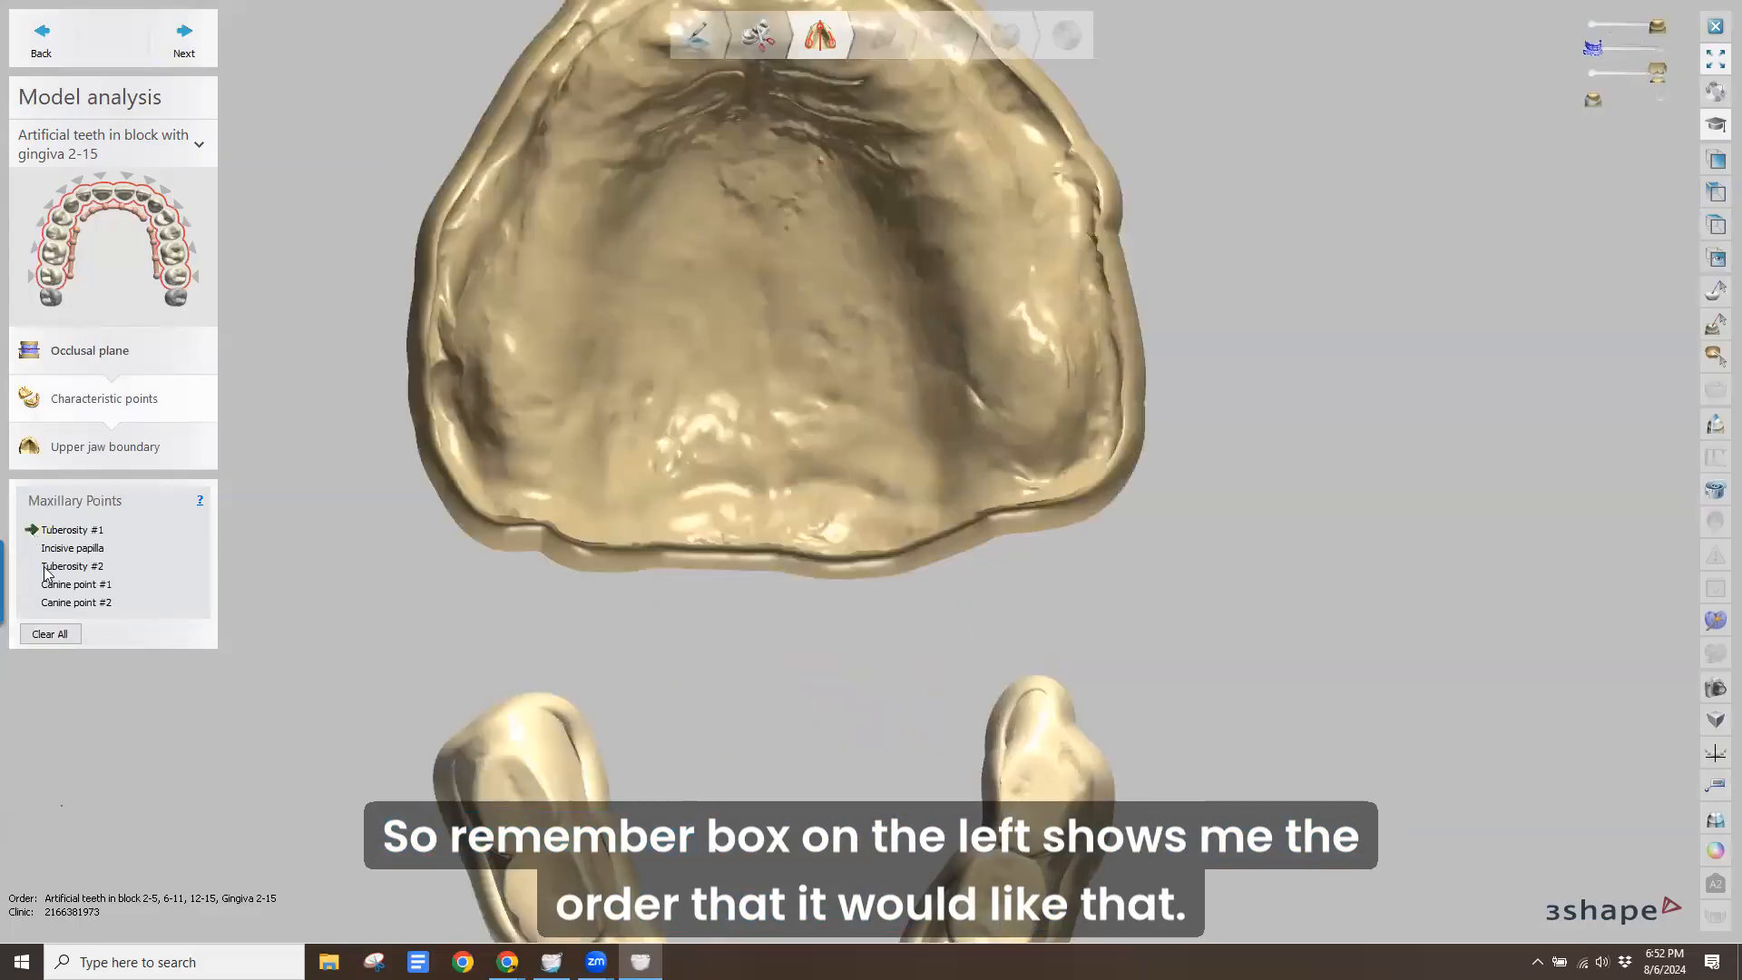
pyautogui.click(528, 415)
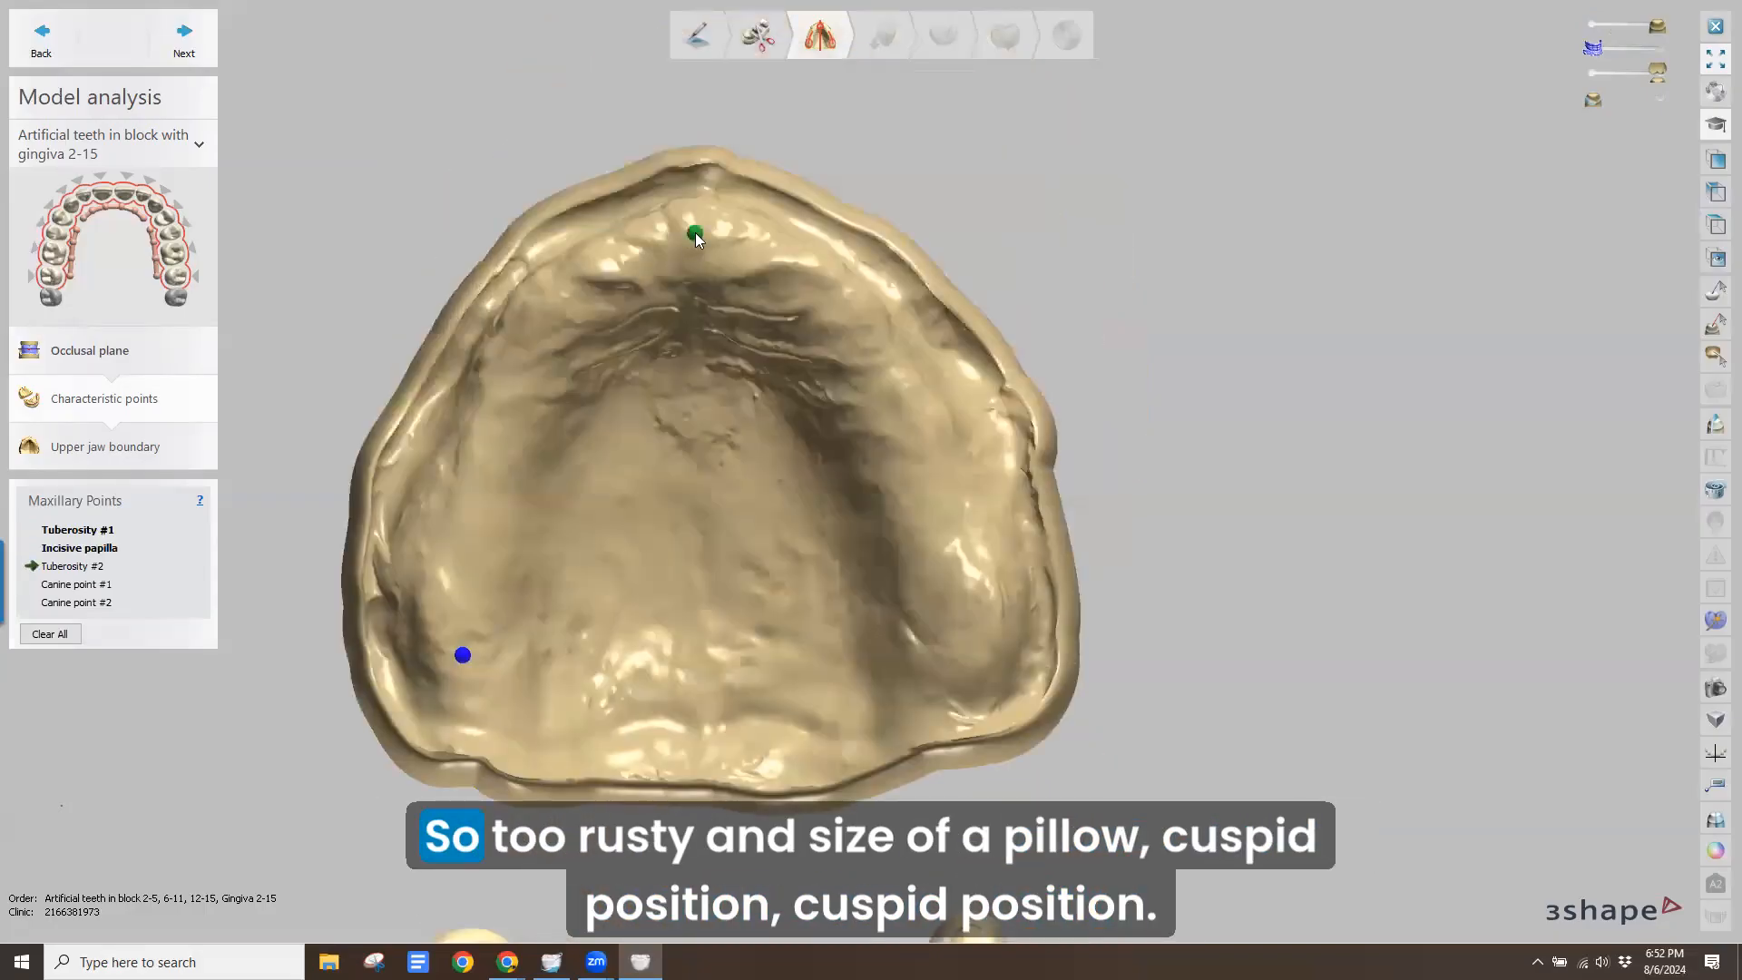
pyautogui.click(972, 648)
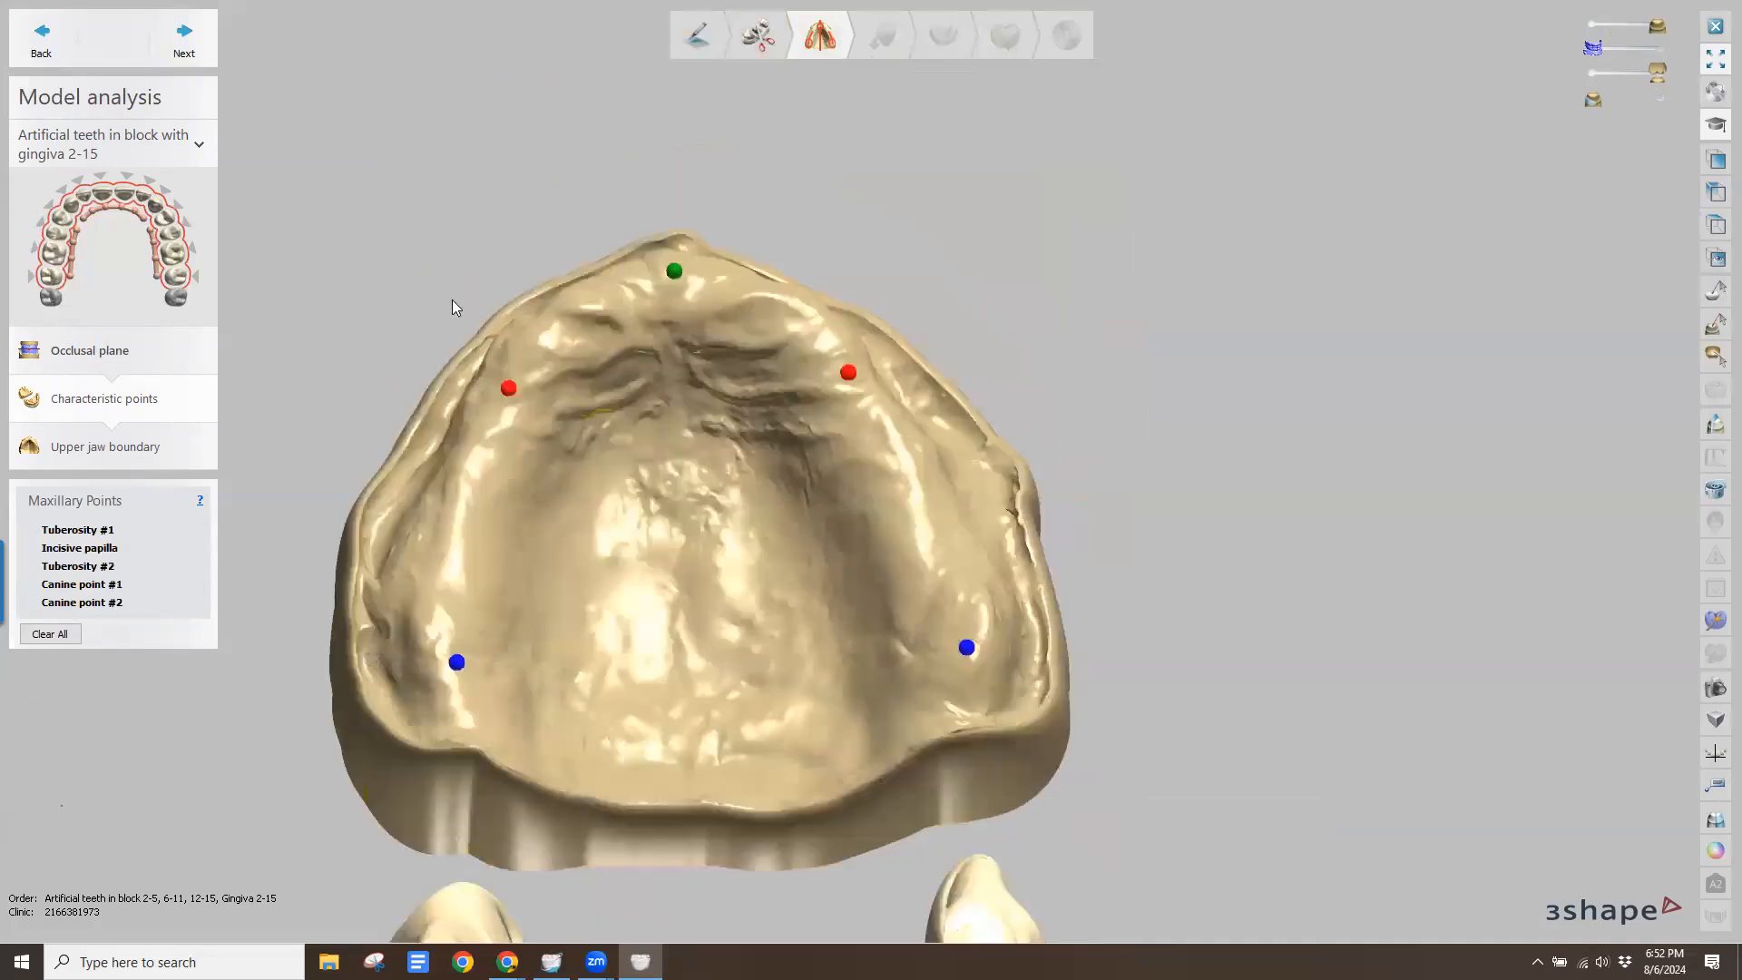
# Proceed to the upper jaw boundary and shift an outline point on the front buccal border slightly inward
pyautogui.click(186, 41)
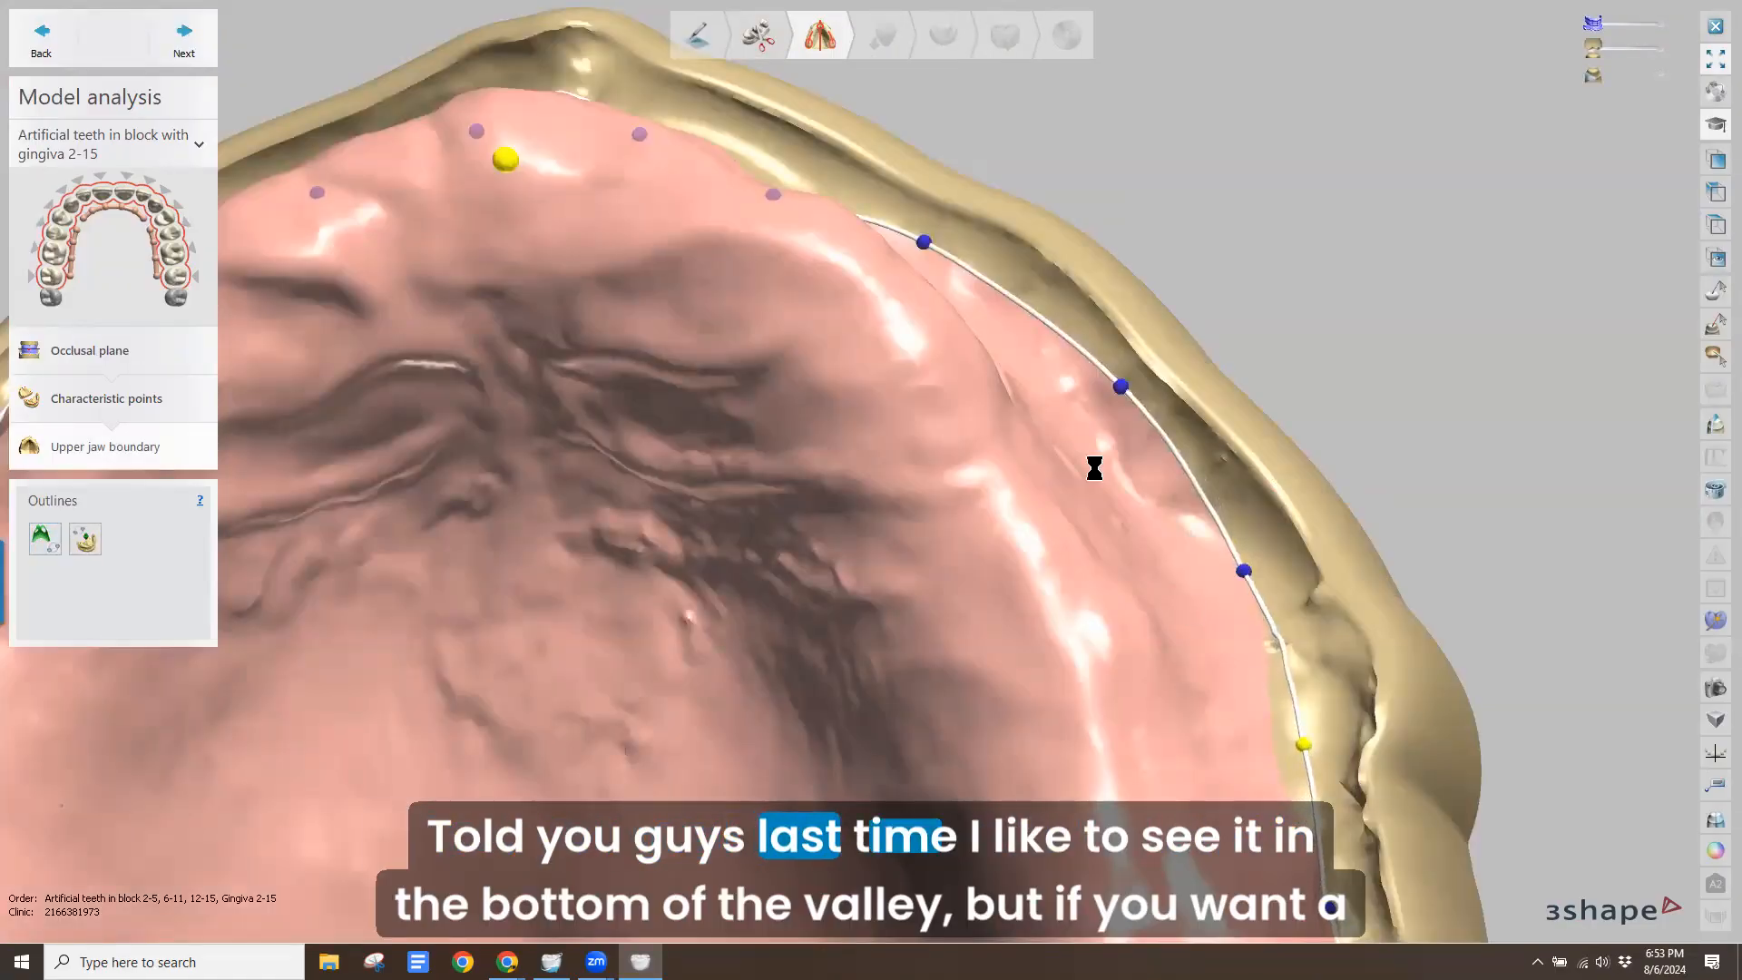
pyautogui.moveTo(1120, 386); pyautogui.dragTo(1099, 394)
pyautogui.moveTo(682, 243); pyautogui.dragTo(612, 232, button='right')
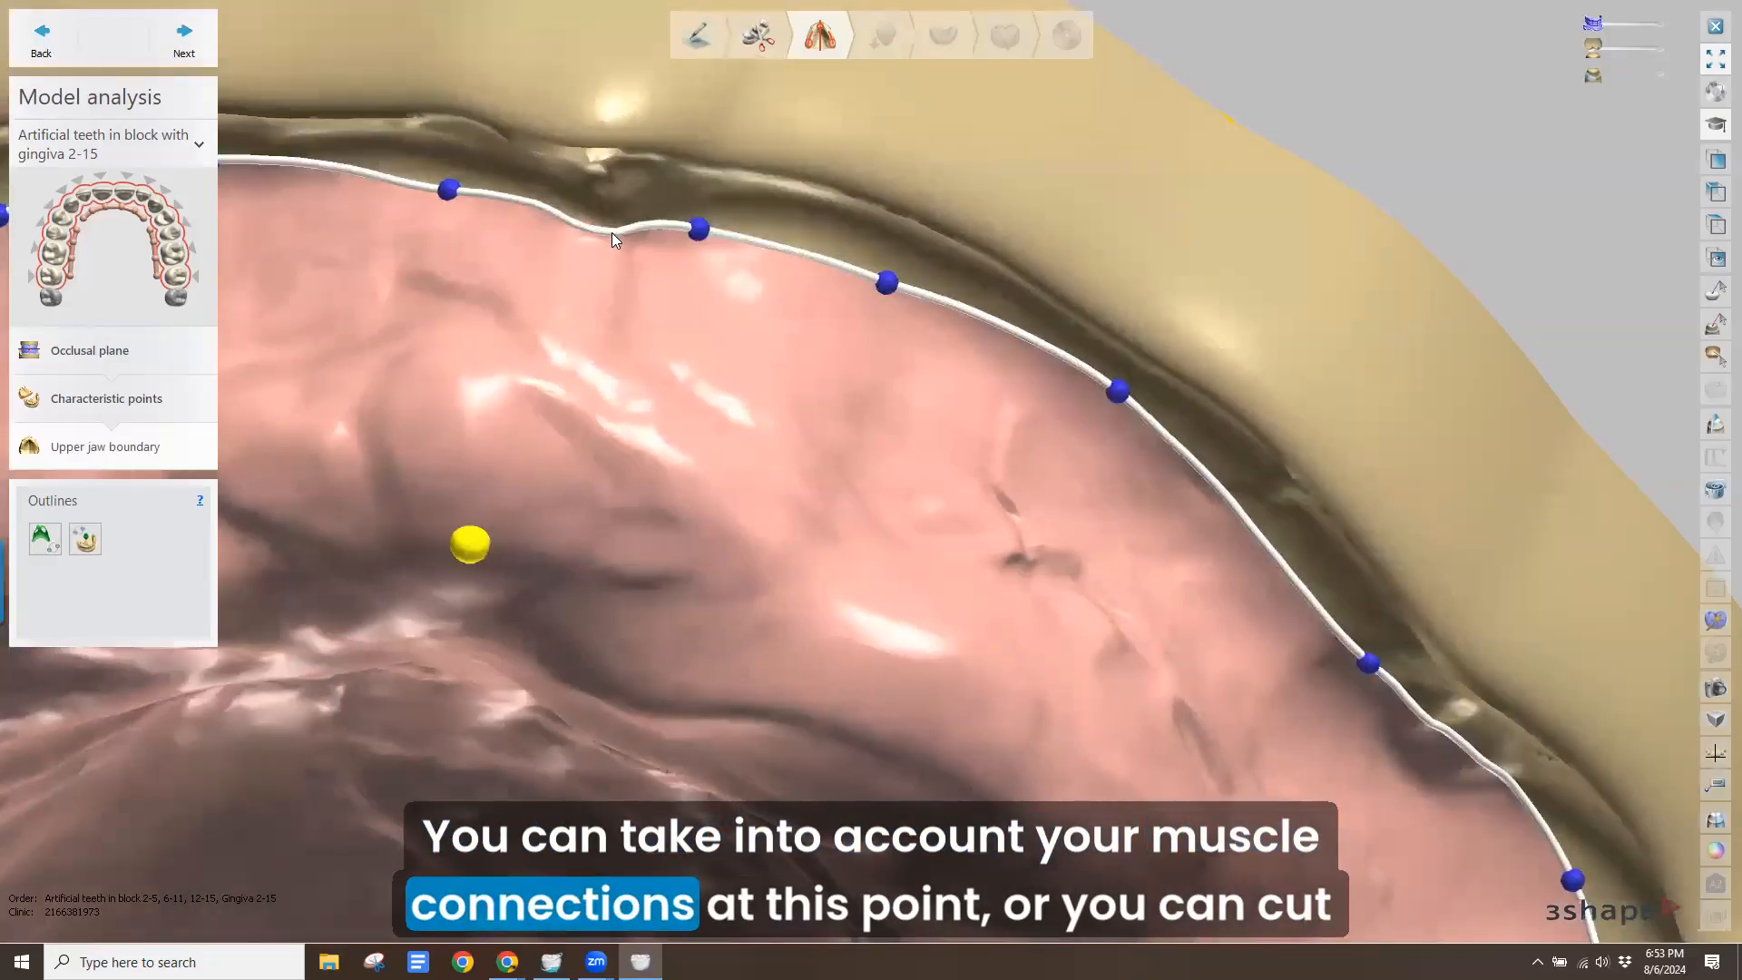
# Add a point to the upper boundary at the front frenum and shape the line inward around the muscle attachment, adjusting both neighbouring points
pyautogui.rightClick(610, 234)
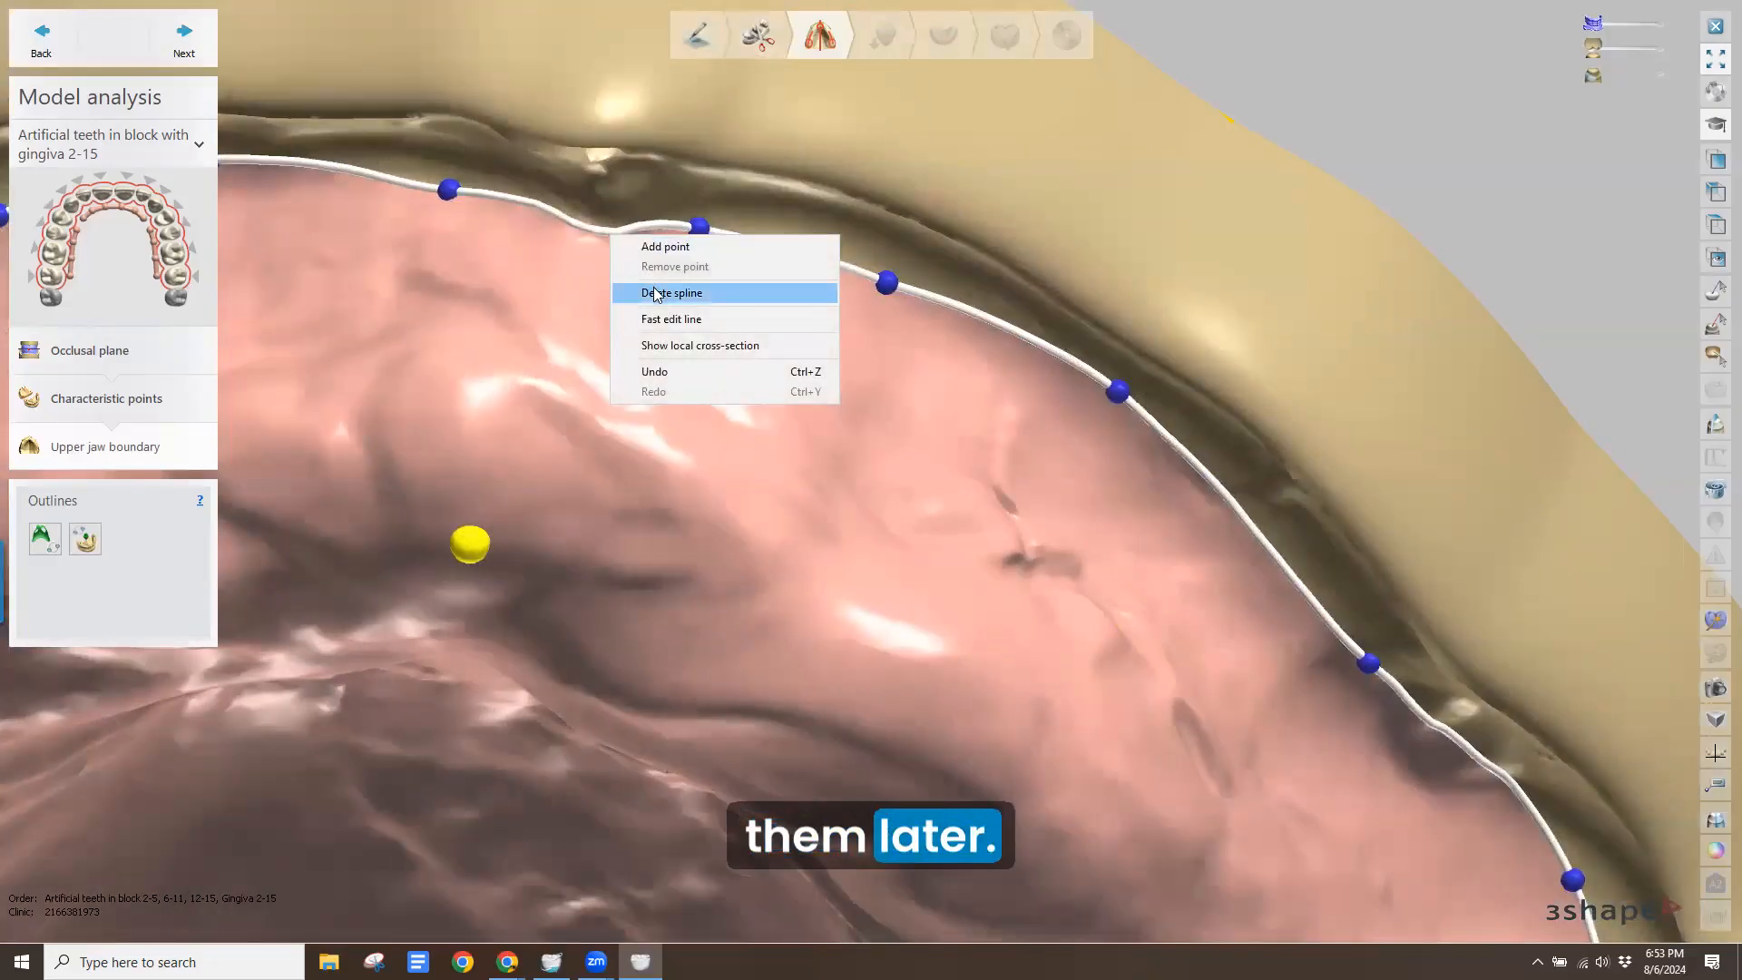
pyautogui.click(660, 250)
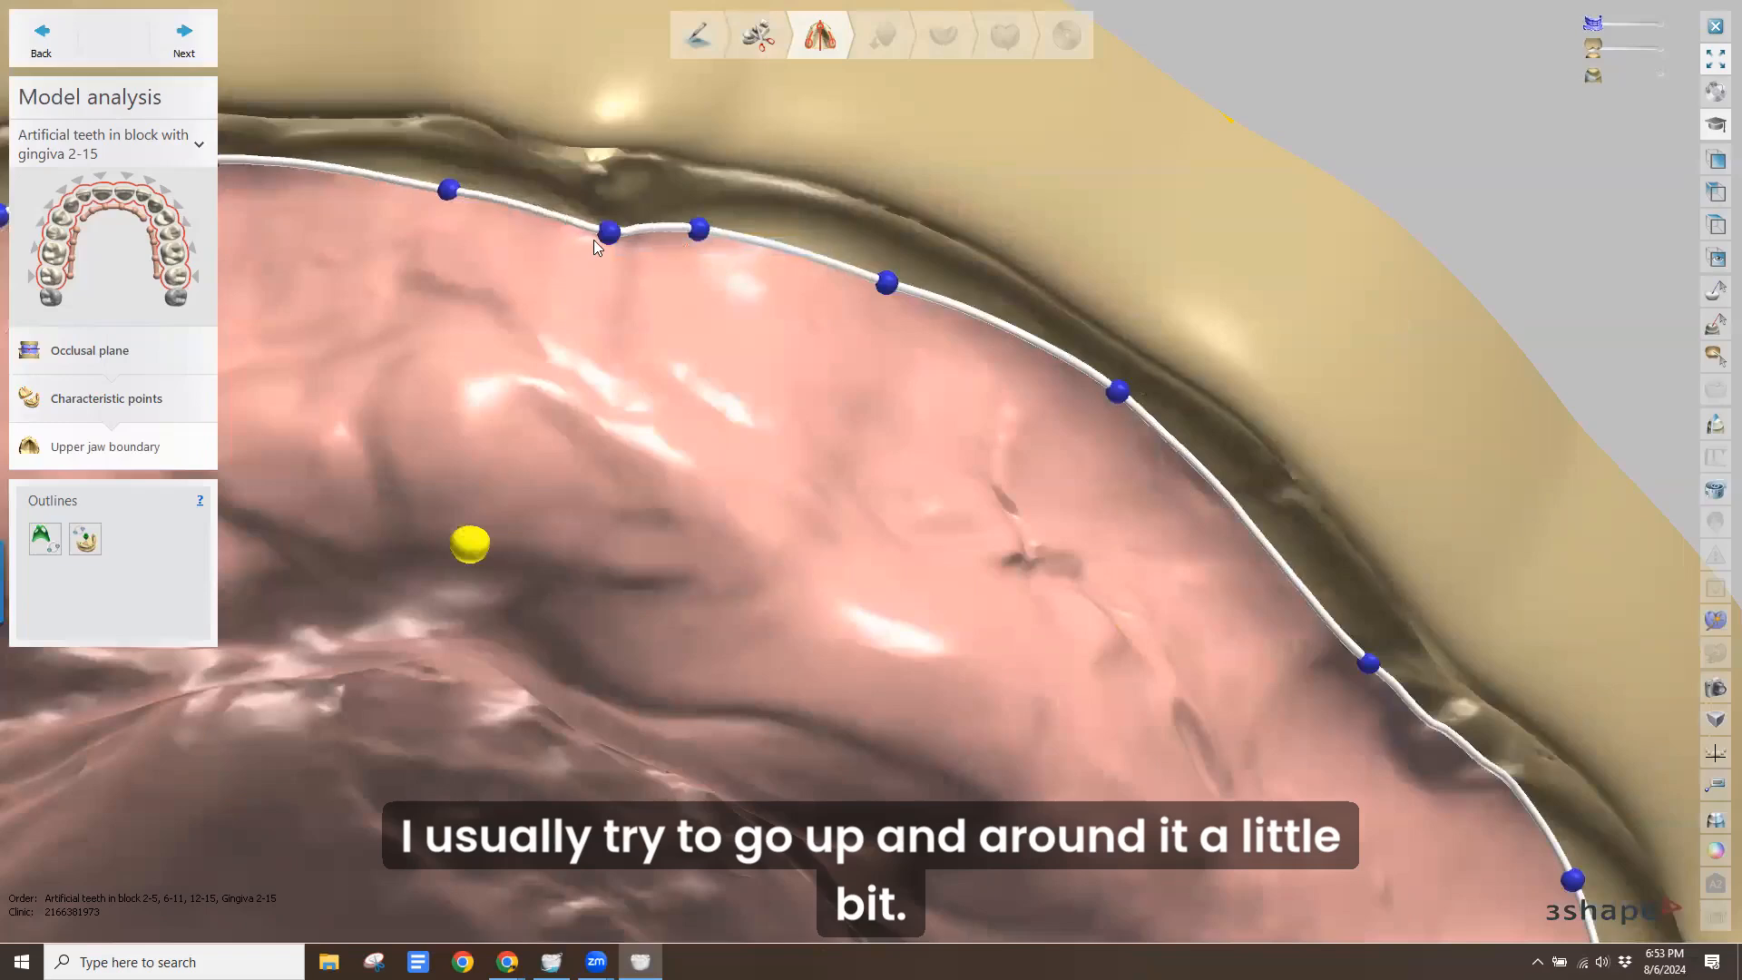
pyautogui.moveTo(594, 240); pyautogui.dragTo(590, 292)
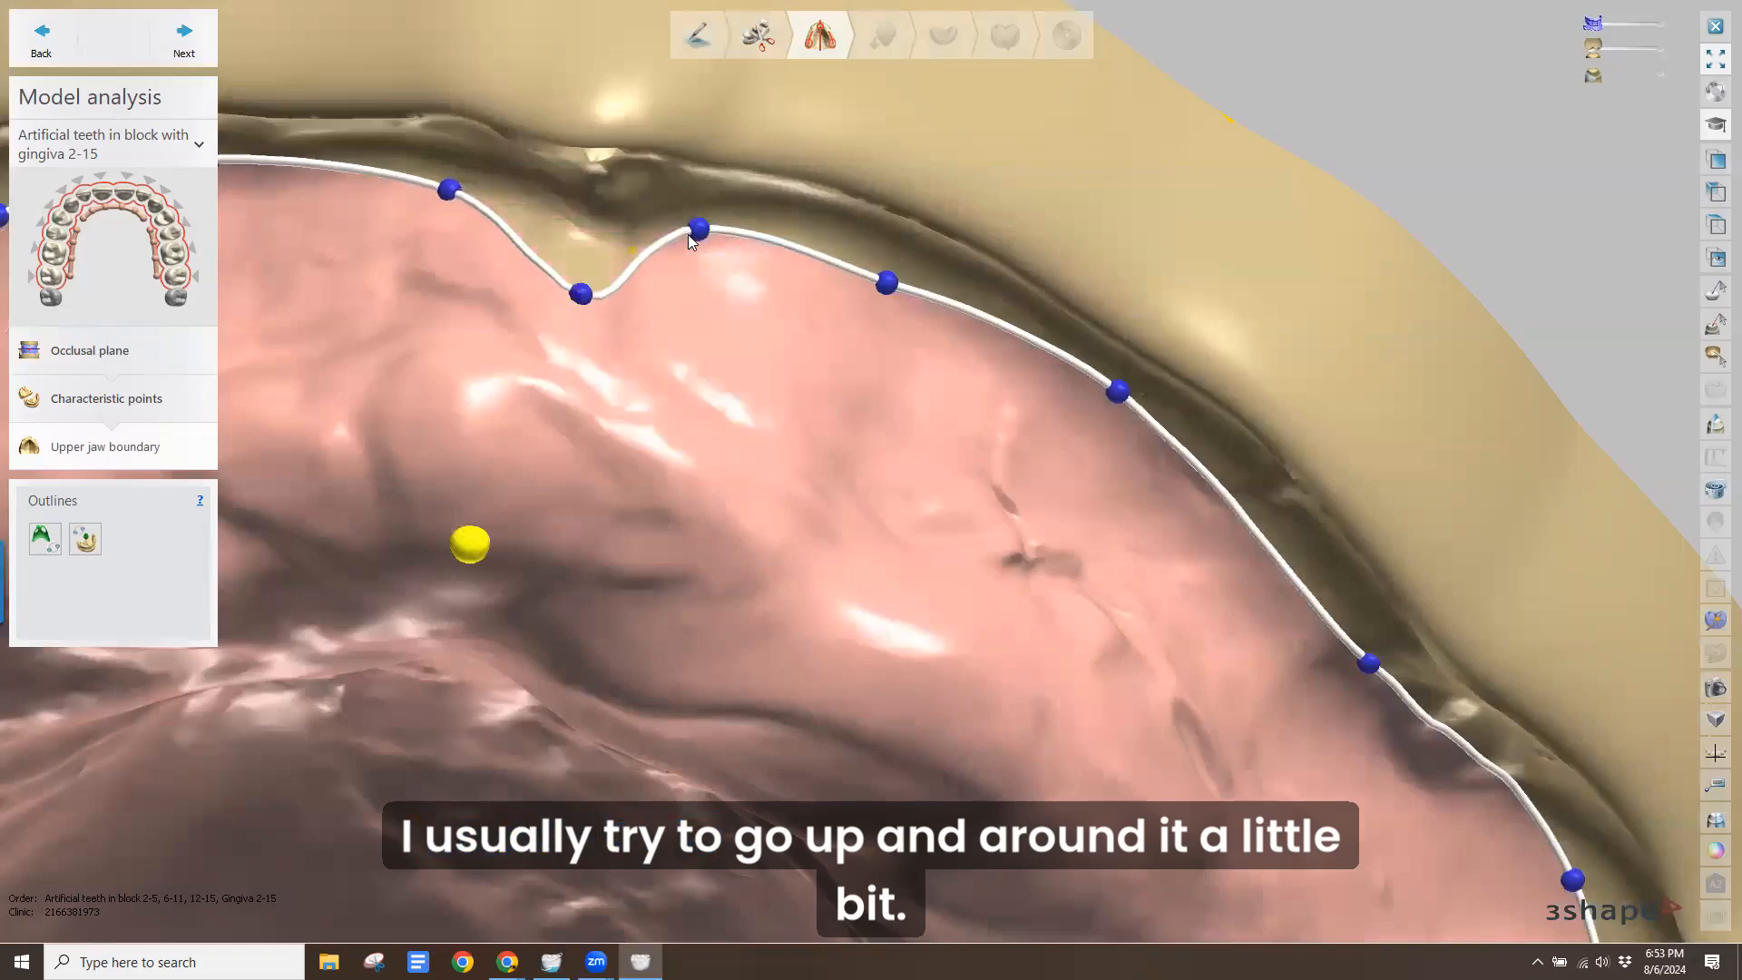
pyautogui.moveTo(699, 237); pyautogui.dragTo(697, 264)
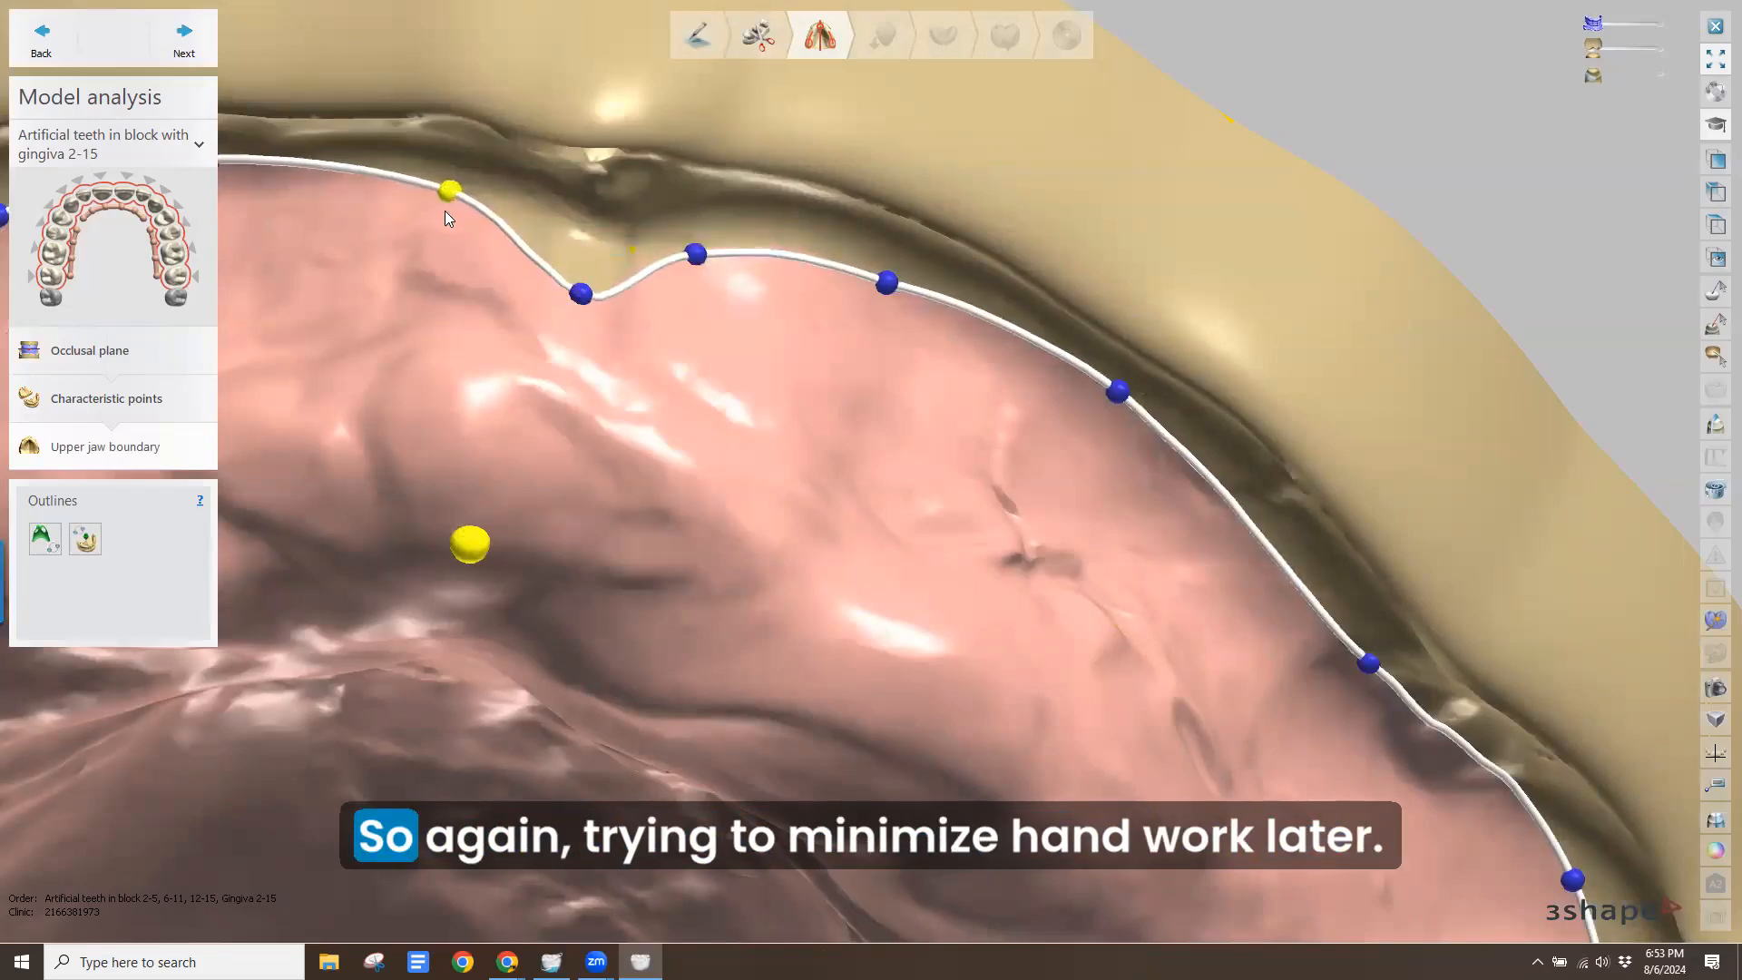
pyautogui.moveTo(449, 194); pyautogui.dragTo(450, 221)
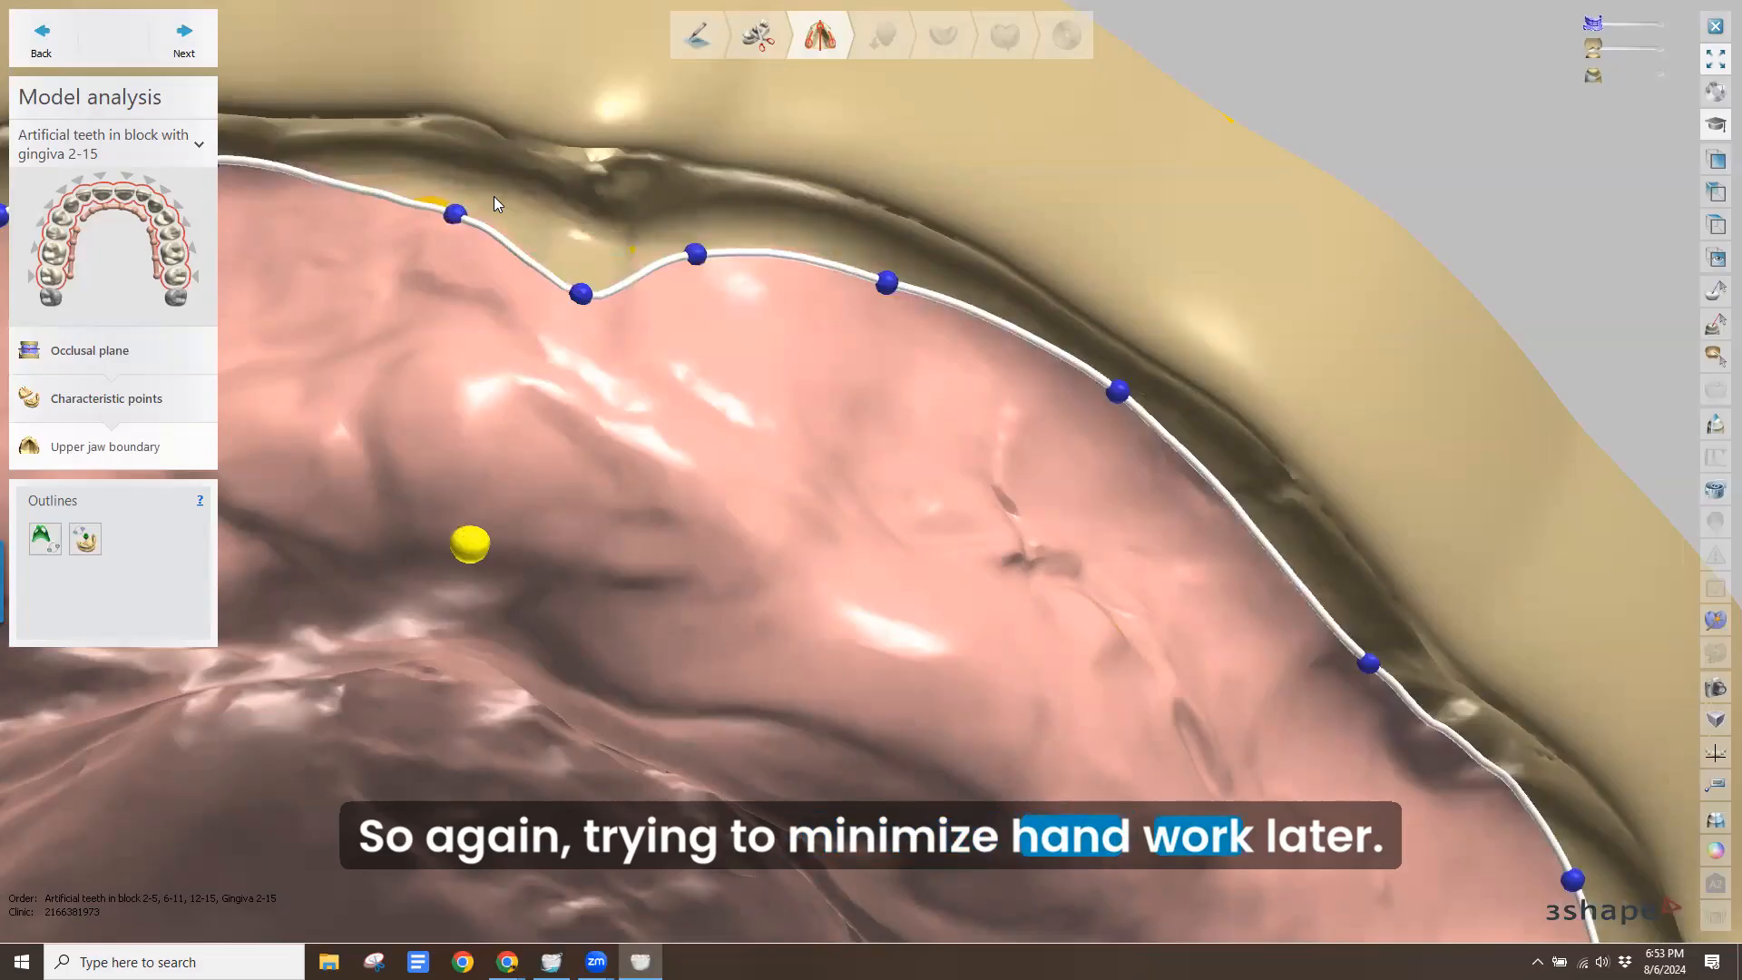
pyautogui.moveTo(496, 194); pyautogui.dragTo(923, 319, button='middle')
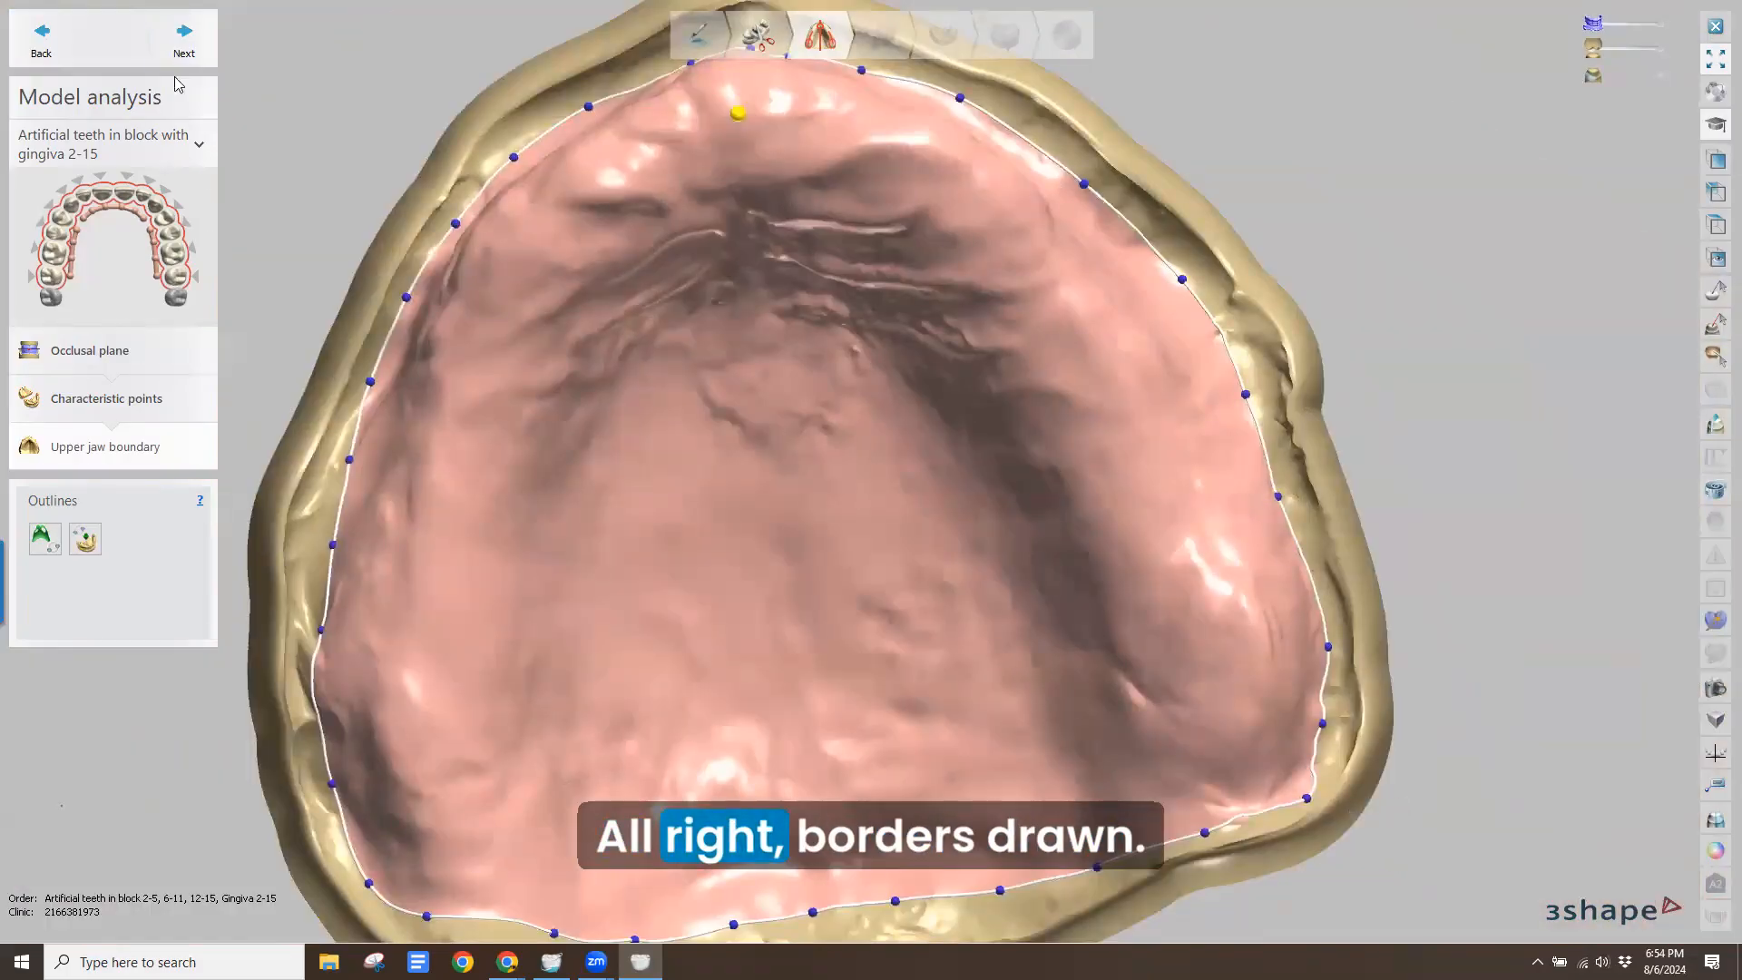
# Proceed to blocking out and set the insertion direction from a view tilted to reduce the front ridge undercuts, then inspect that area
pyautogui.click(187, 47)
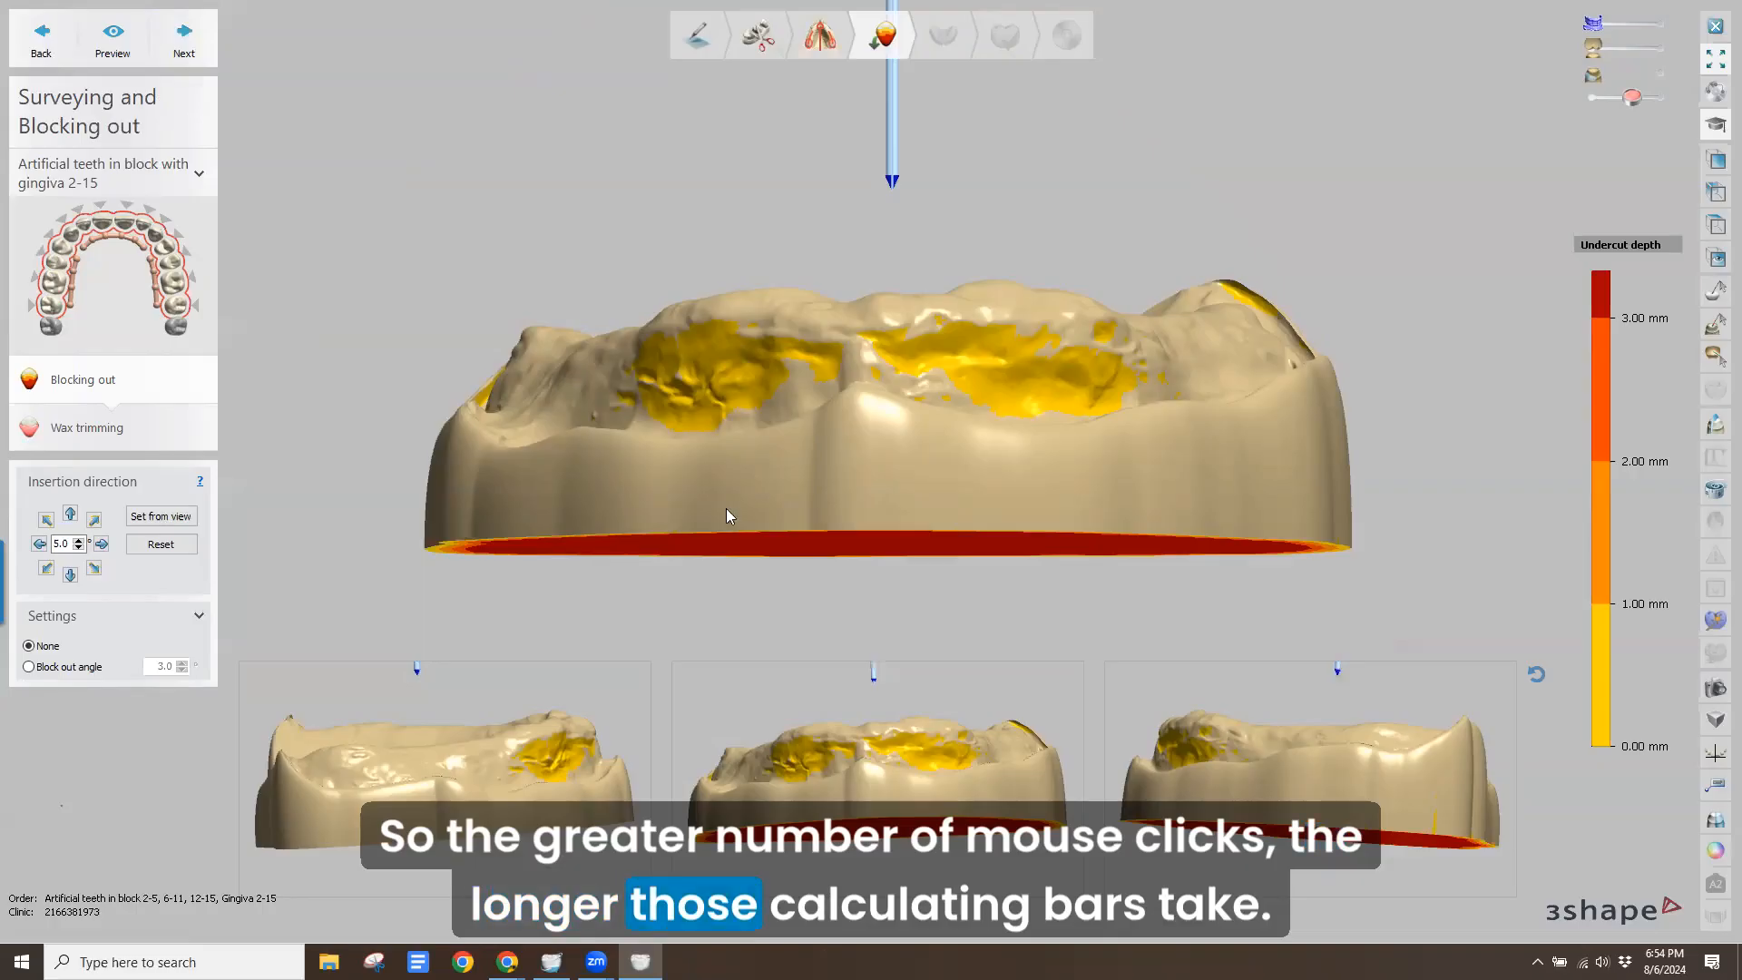
pyautogui.moveTo(726, 508); pyautogui.dragTo(733, 521, button='right')
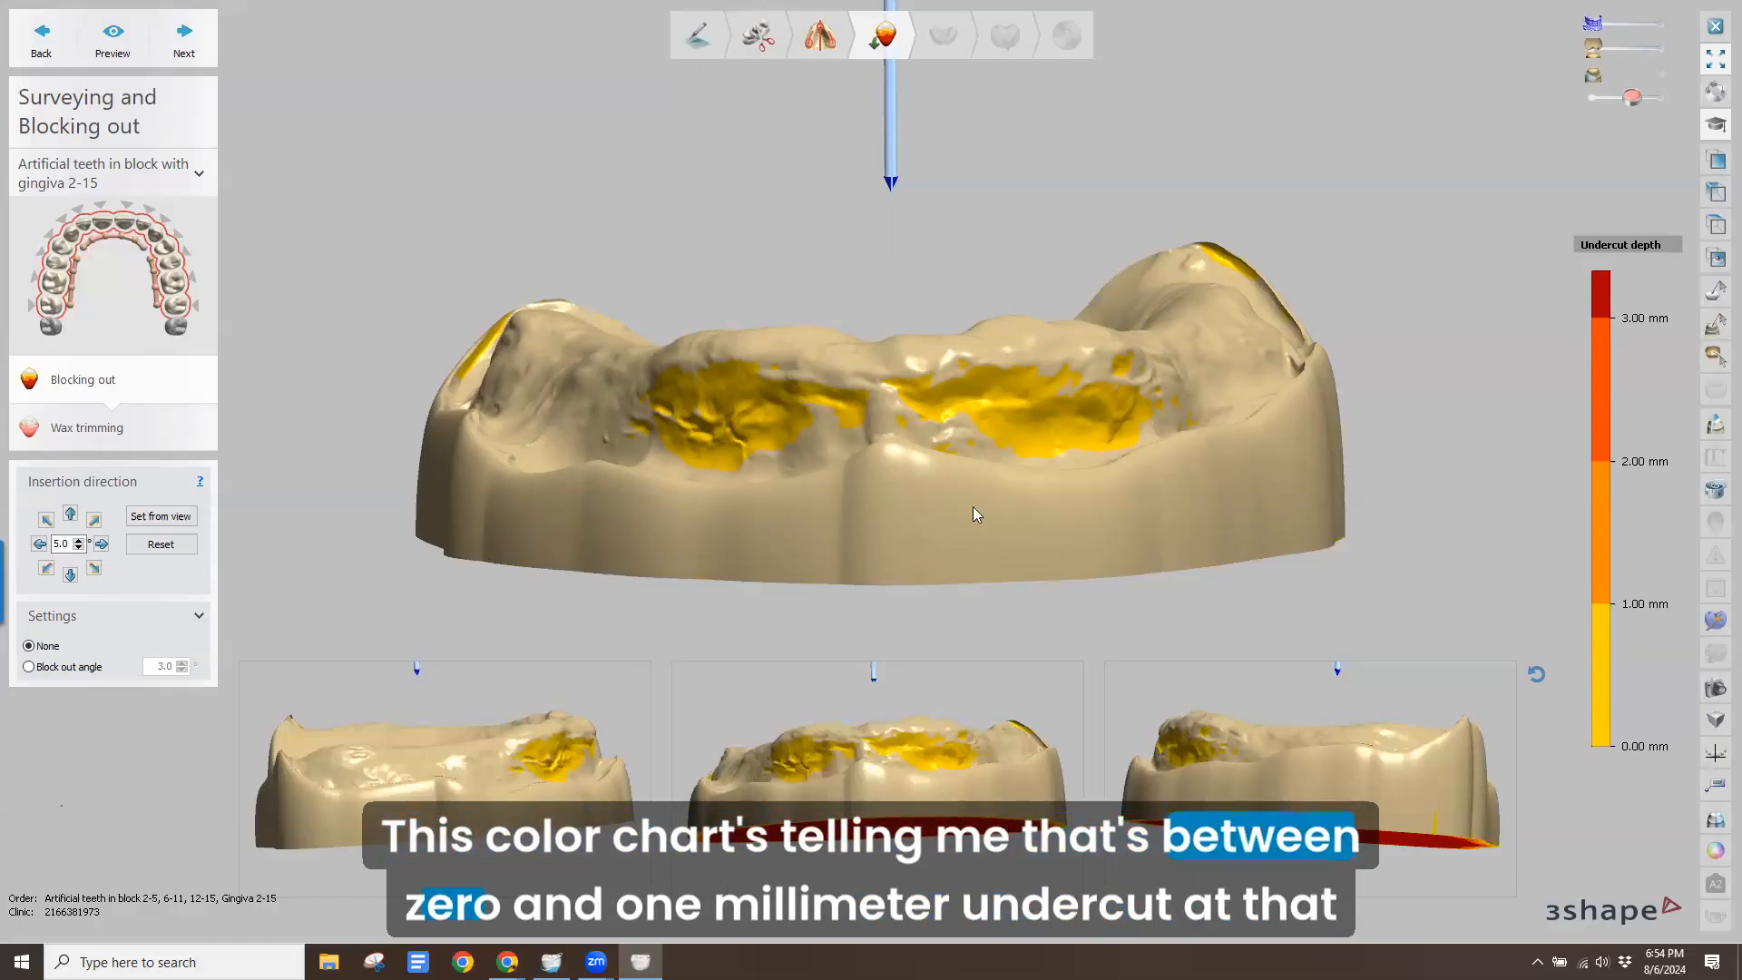
pyautogui.moveTo(974, 504); pyautogui.dragTo(846, 504, button='right')
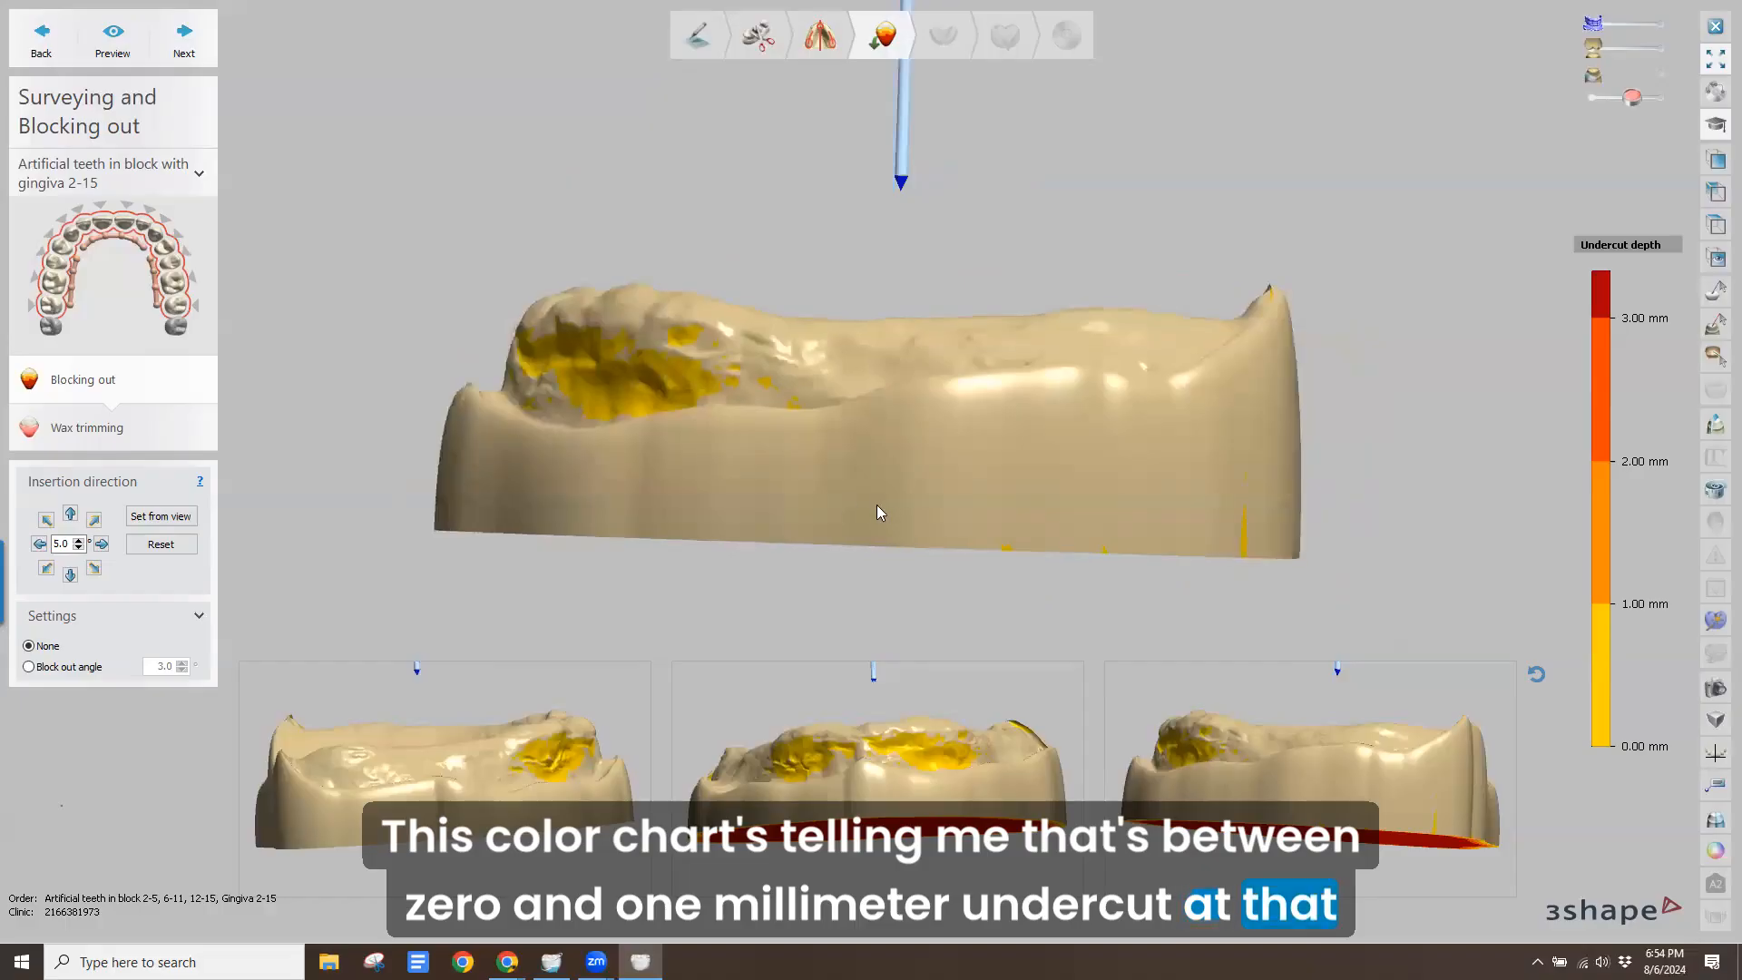
pyautogui.scroll(-3, 876, 504)
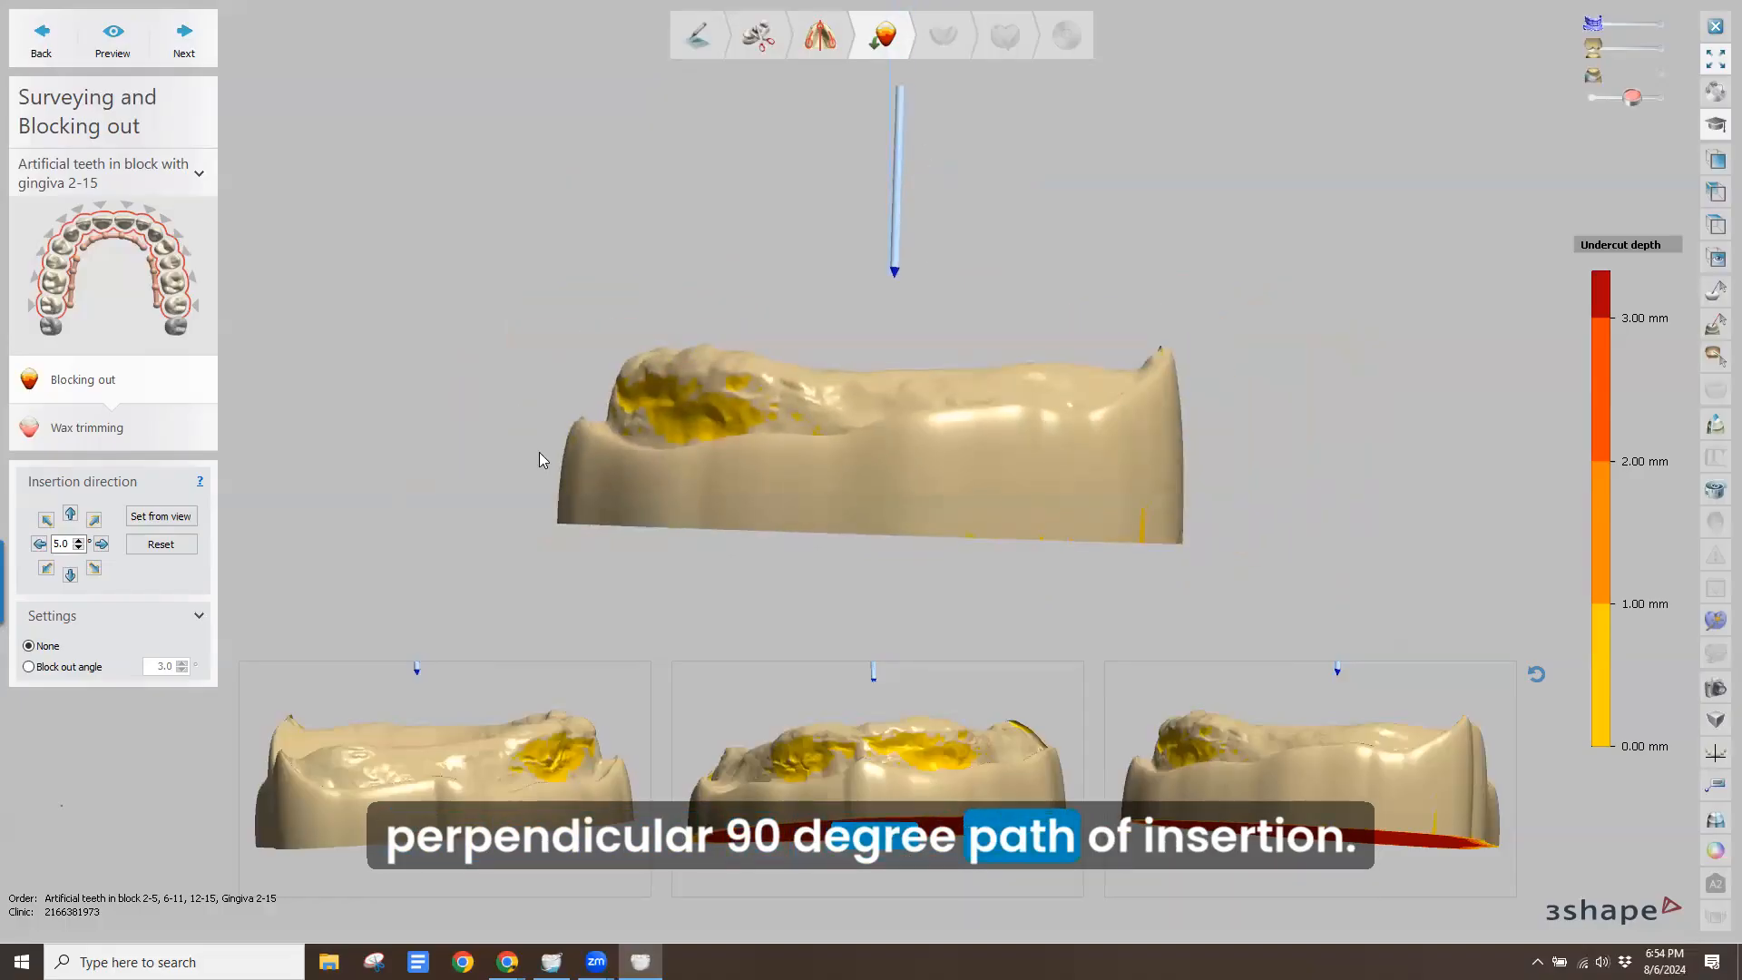
pyautogui.moveTo(539, 453); pyautogui.dragTo(704, 611, button='right')
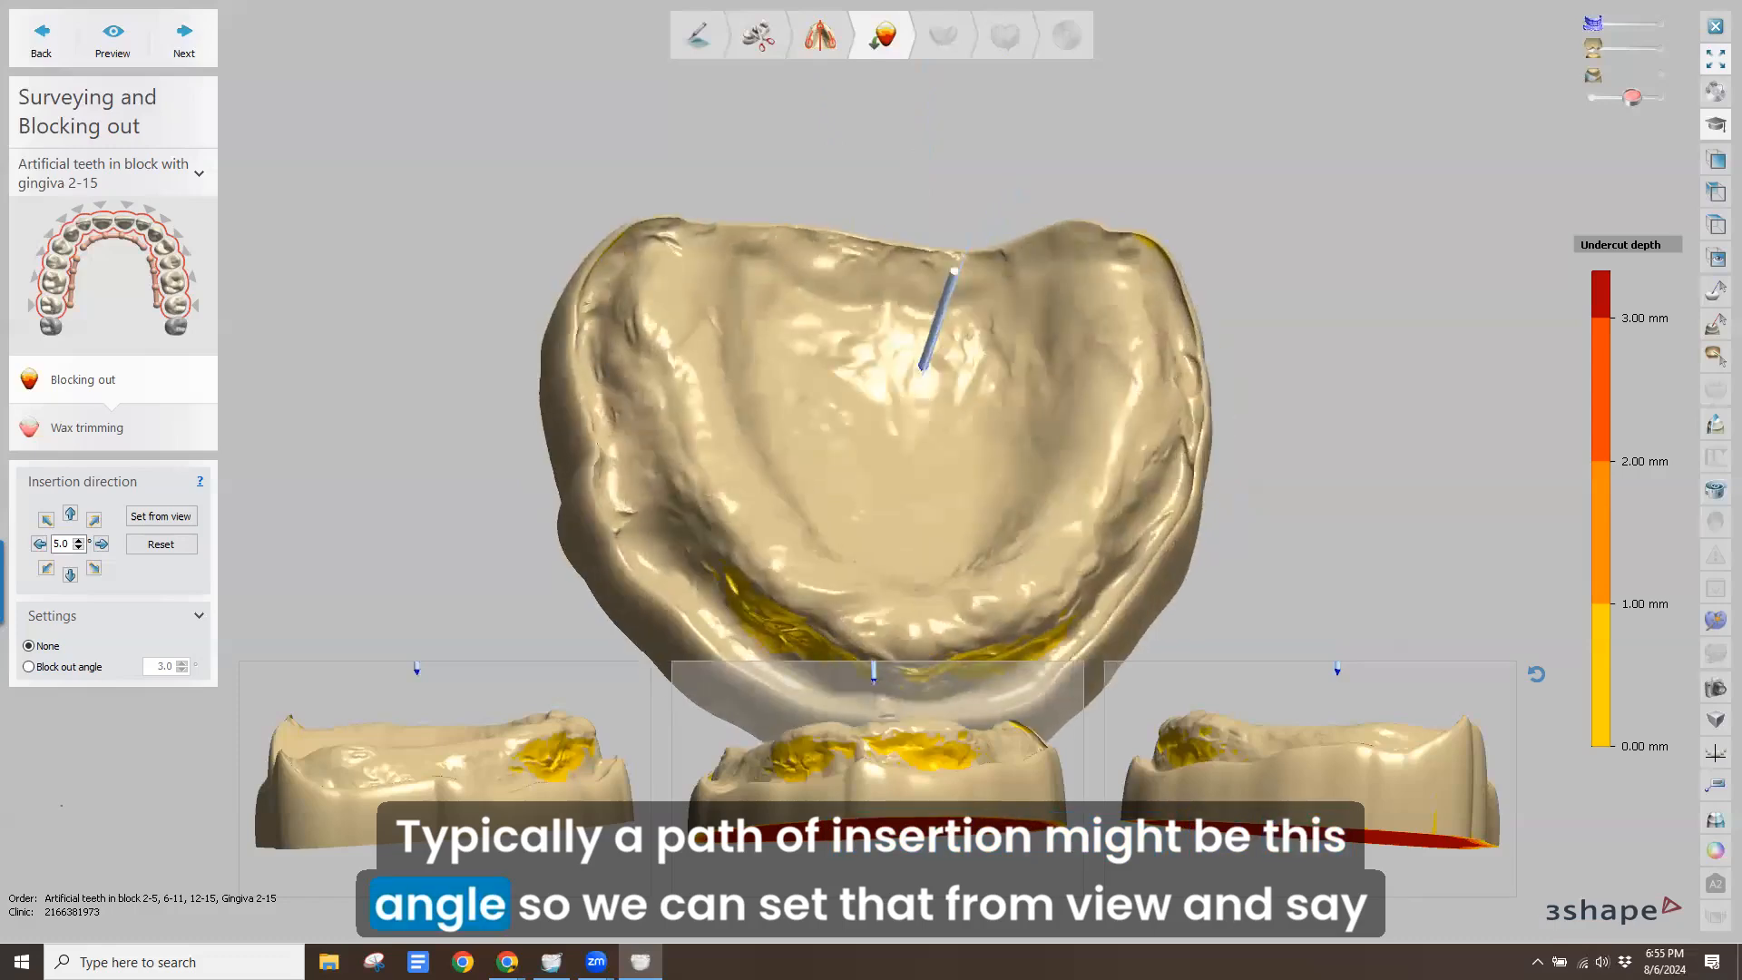
pyautogui.click(146, 518)
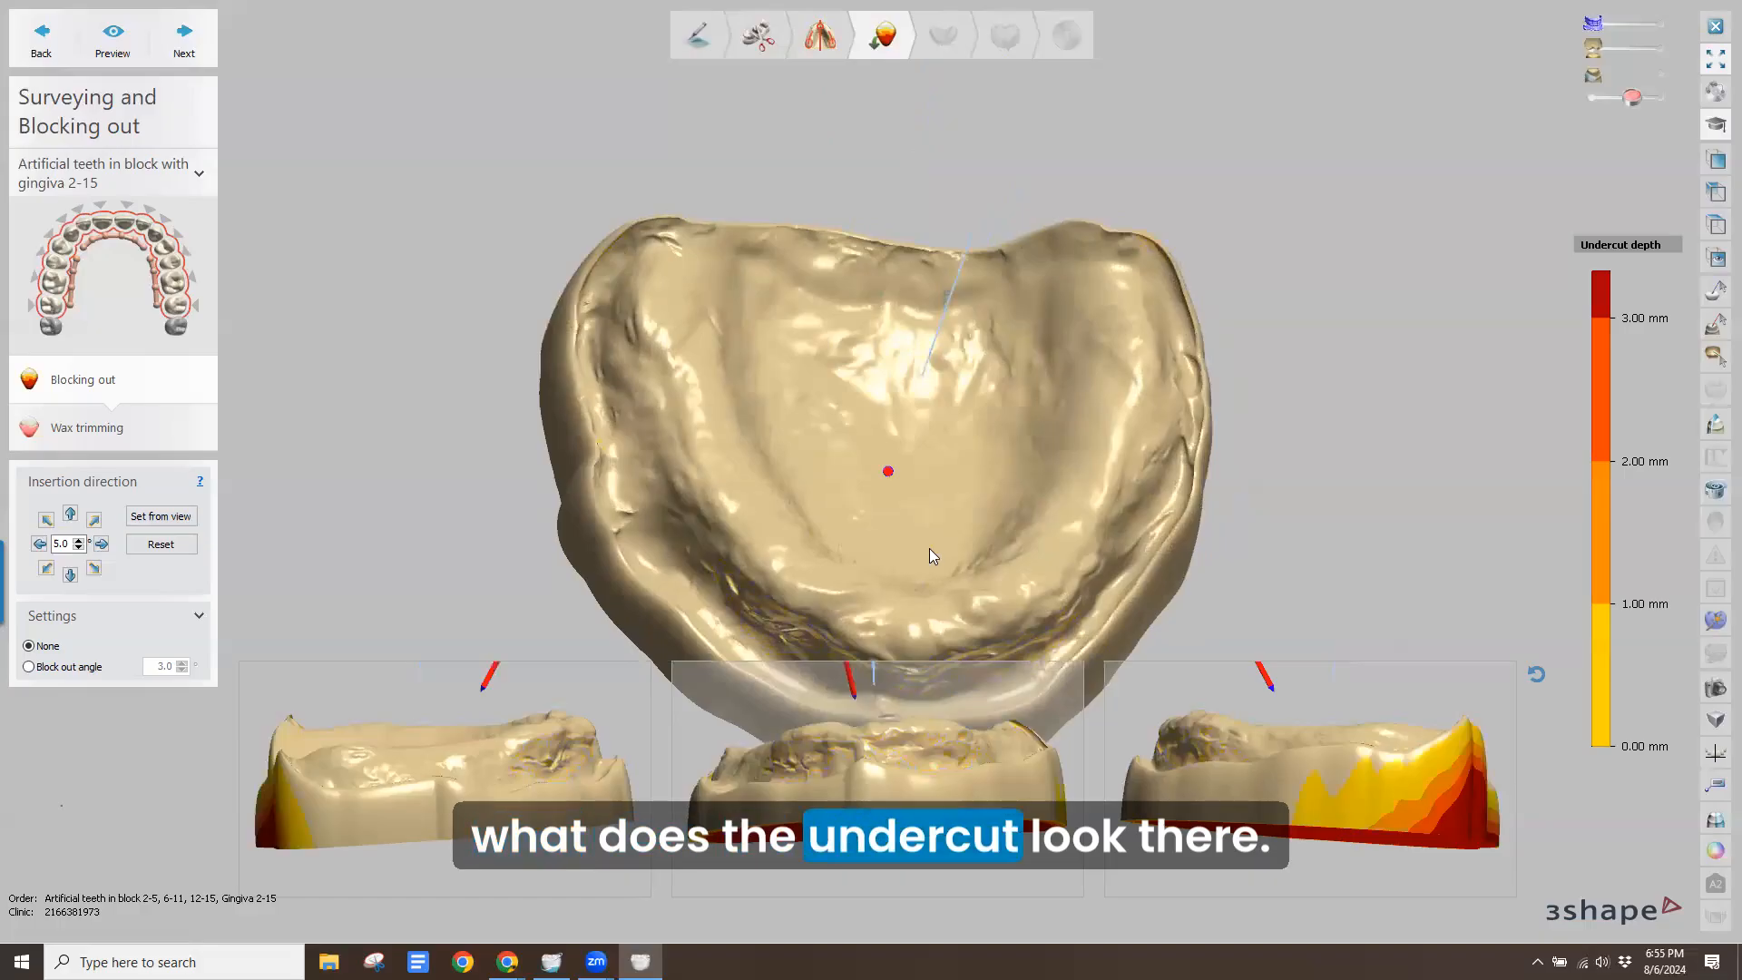
pyautogui.moveTo(929, 548); pyautogui.dragTo(958, 503, button='right')
pyautogui.moveTo(780, 521); pyautogui.dragTo(762, 521, button='right')
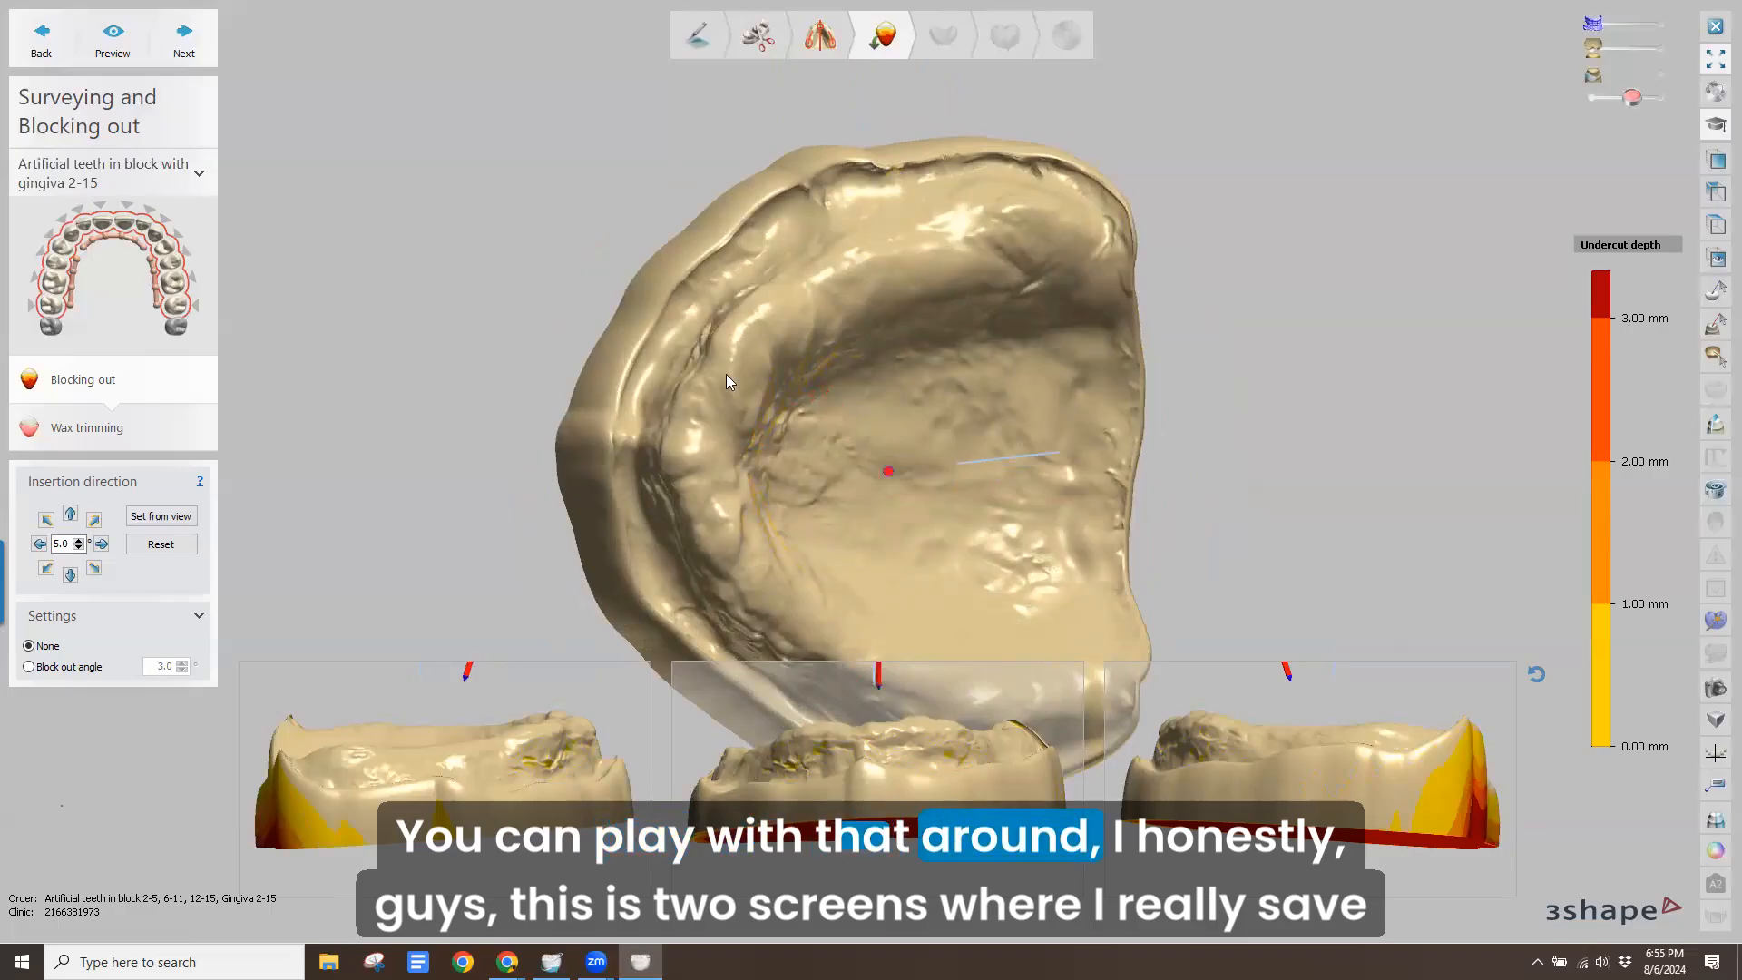
pyautogui.moveTo(726, 374); pyautogui.dragTo(831, 499, button='right')
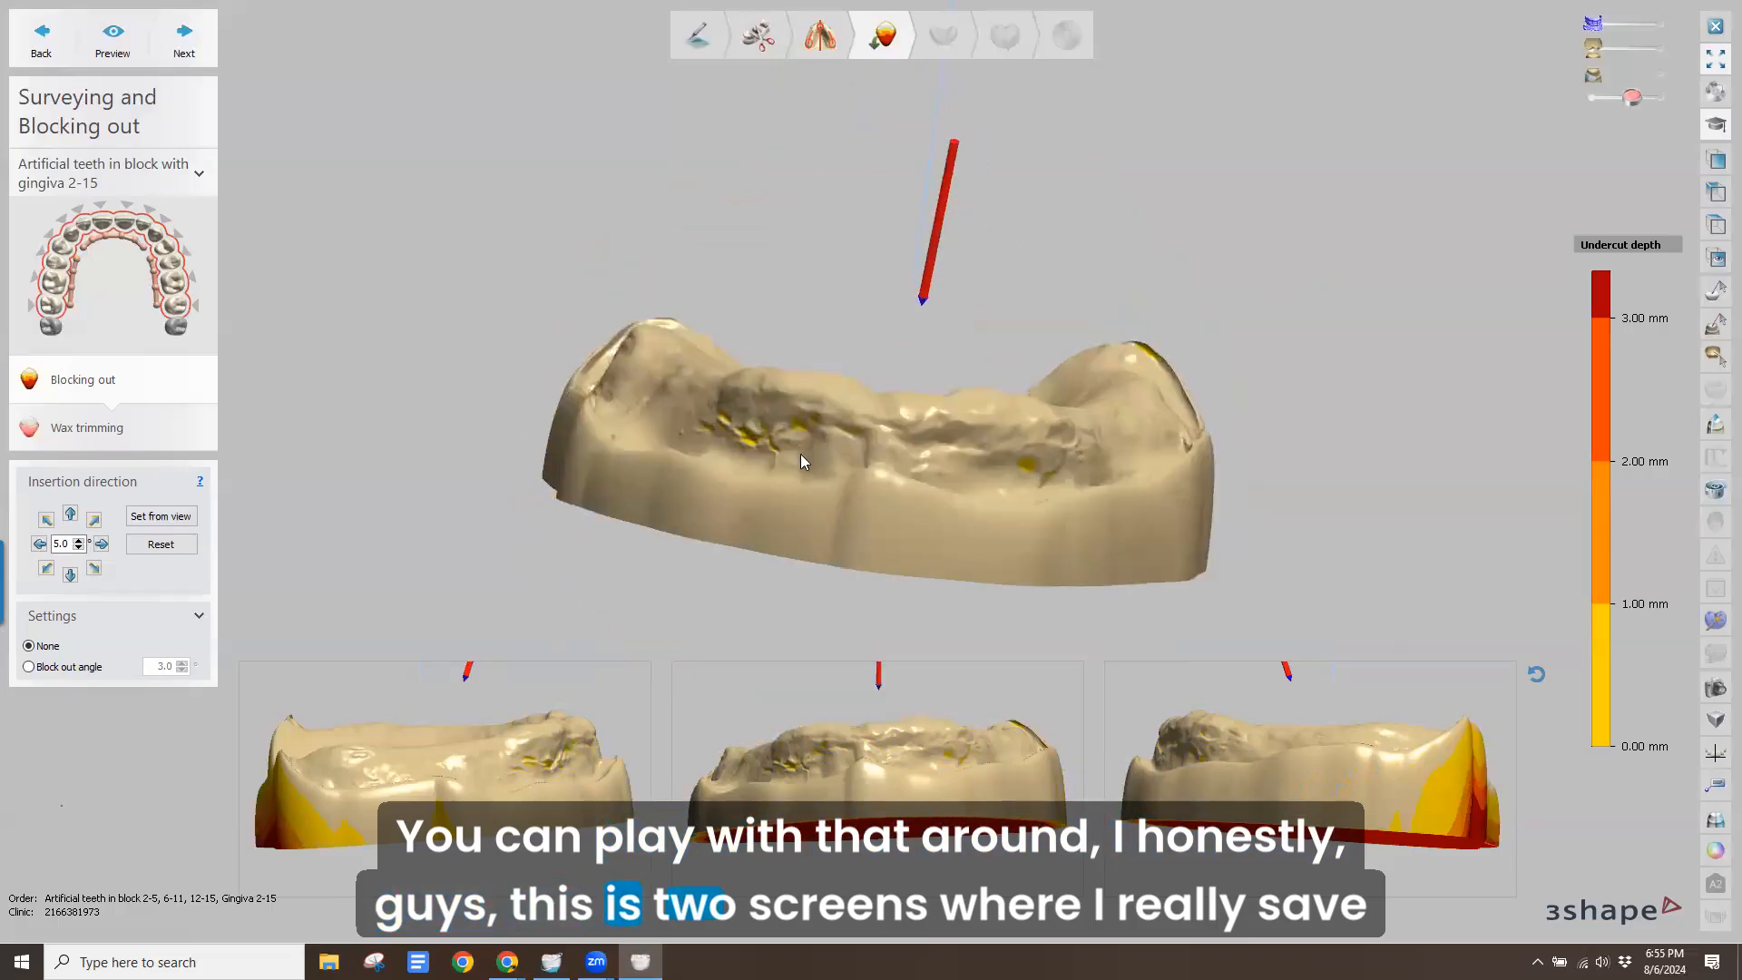
pyautogui.moveTo(801, 497); pyautogui.dragTo(813, 497, button='right')
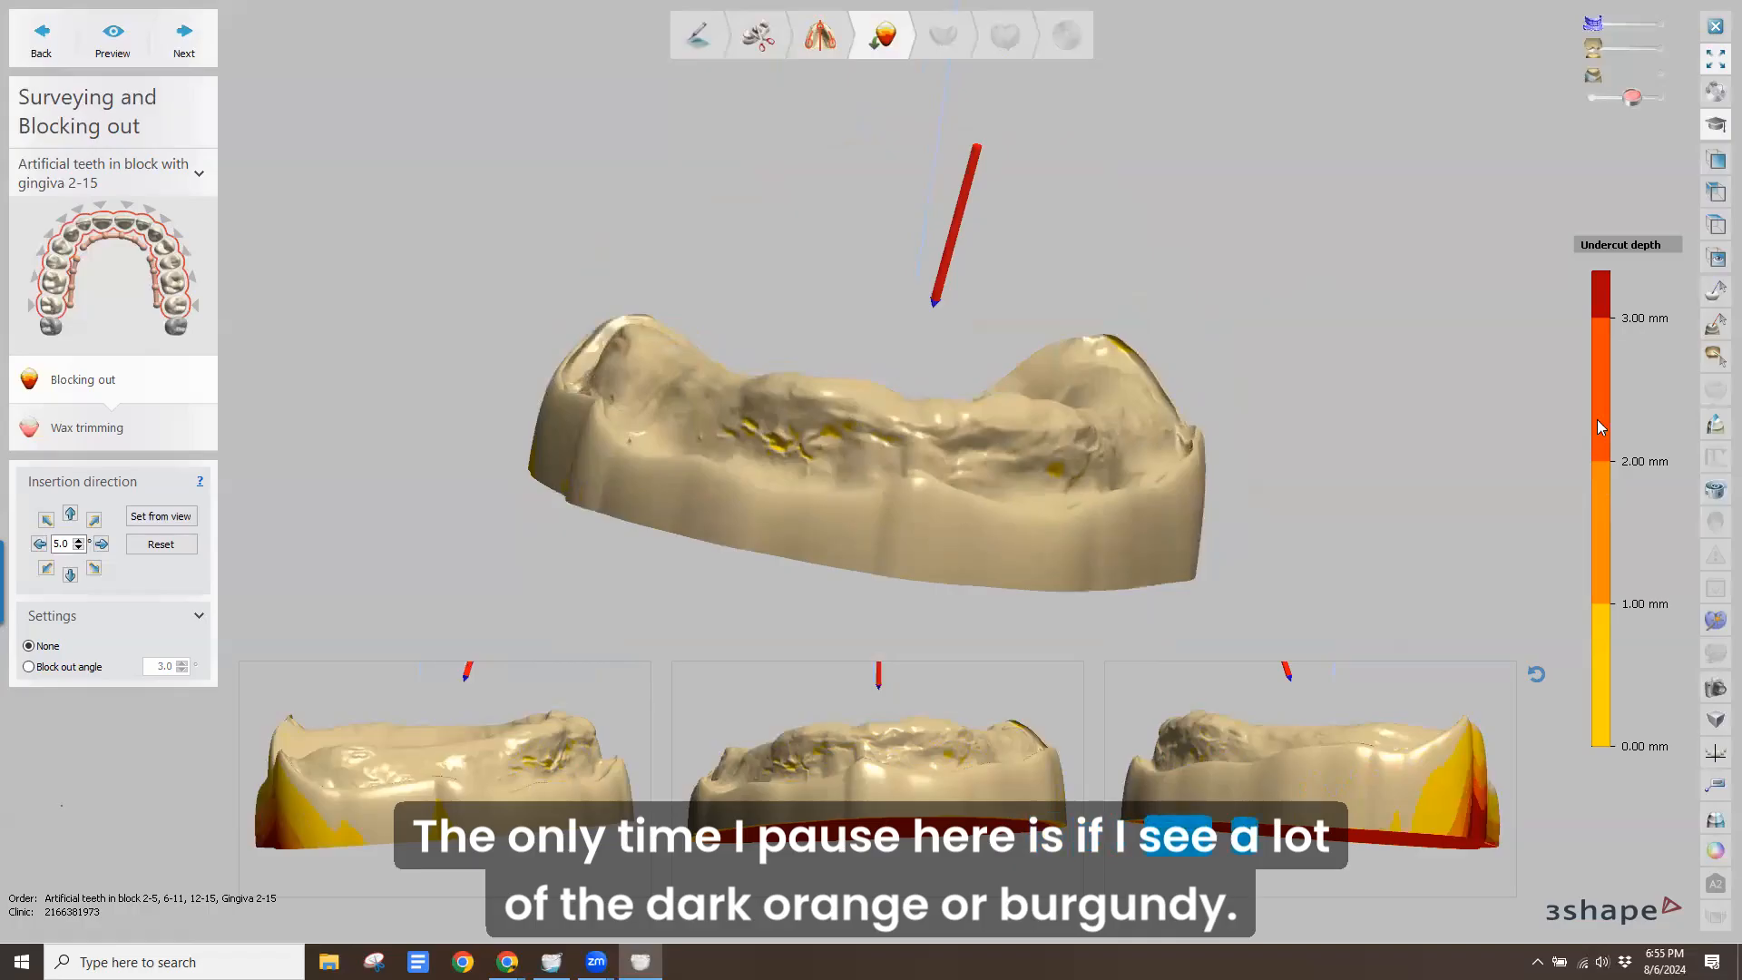
pyautogui.moveTo(996, 477); pyautogui.dragTo(1000, 490, button='right')
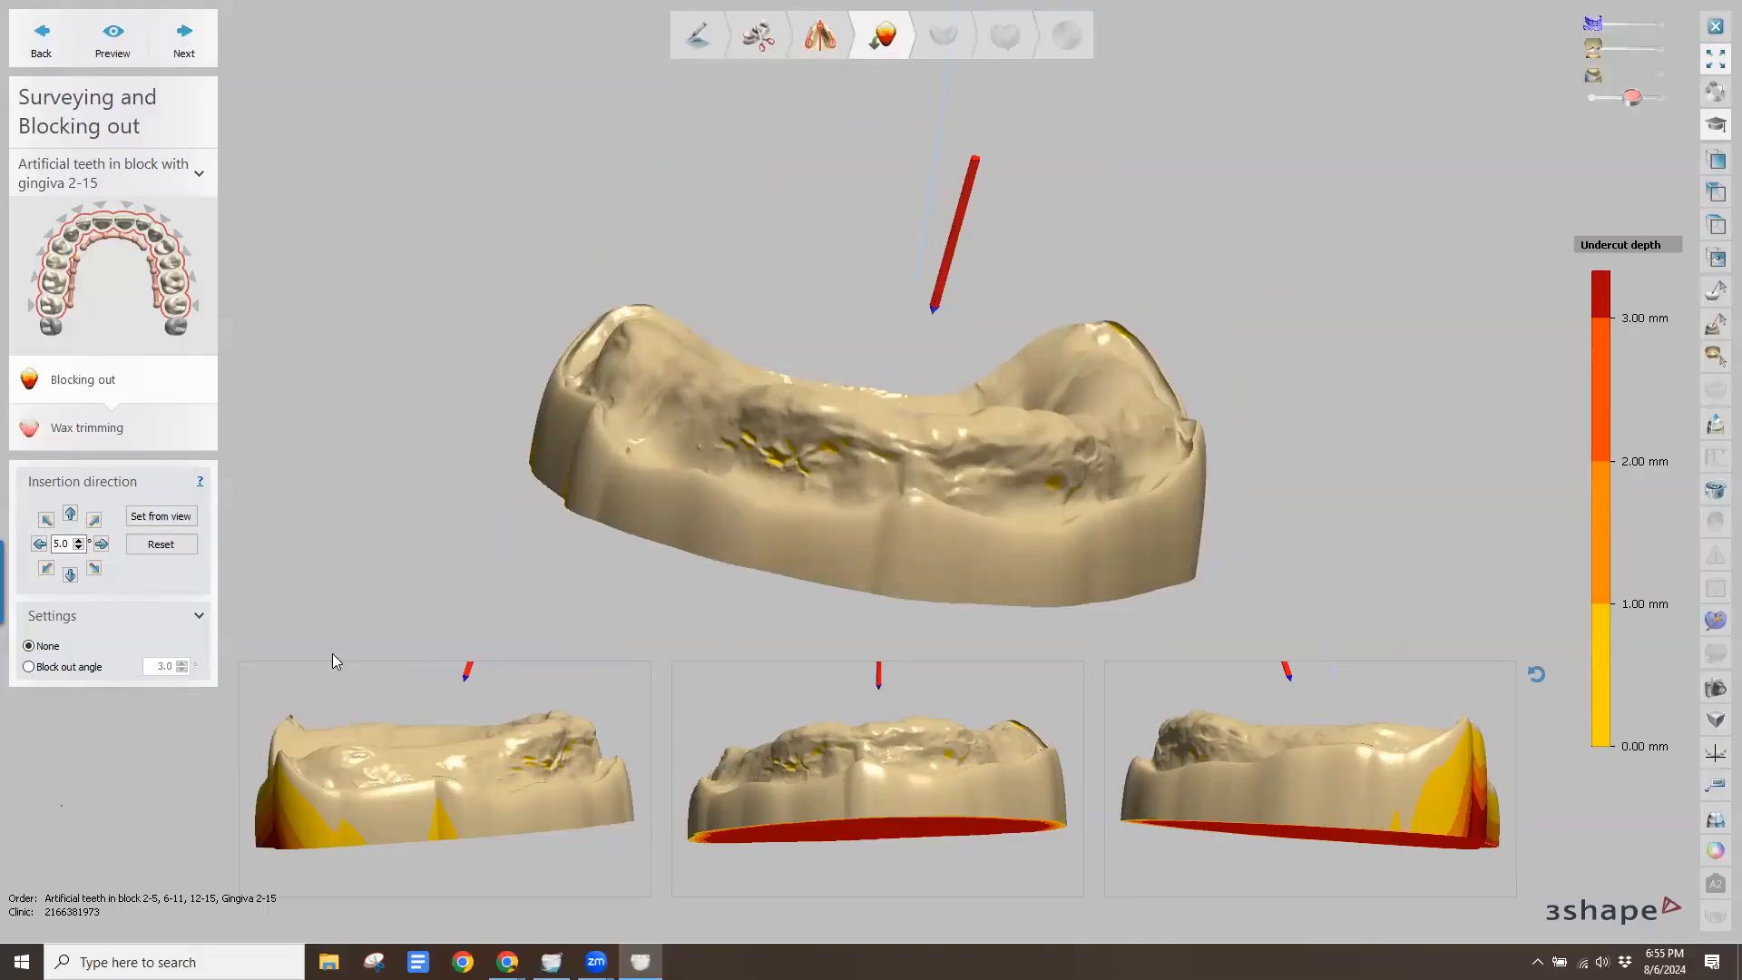
# Proceed to wax trimming and soften the palatal rugae on both sides of the midline with the smoothing wax knife
pyautogui.click(184, 40)
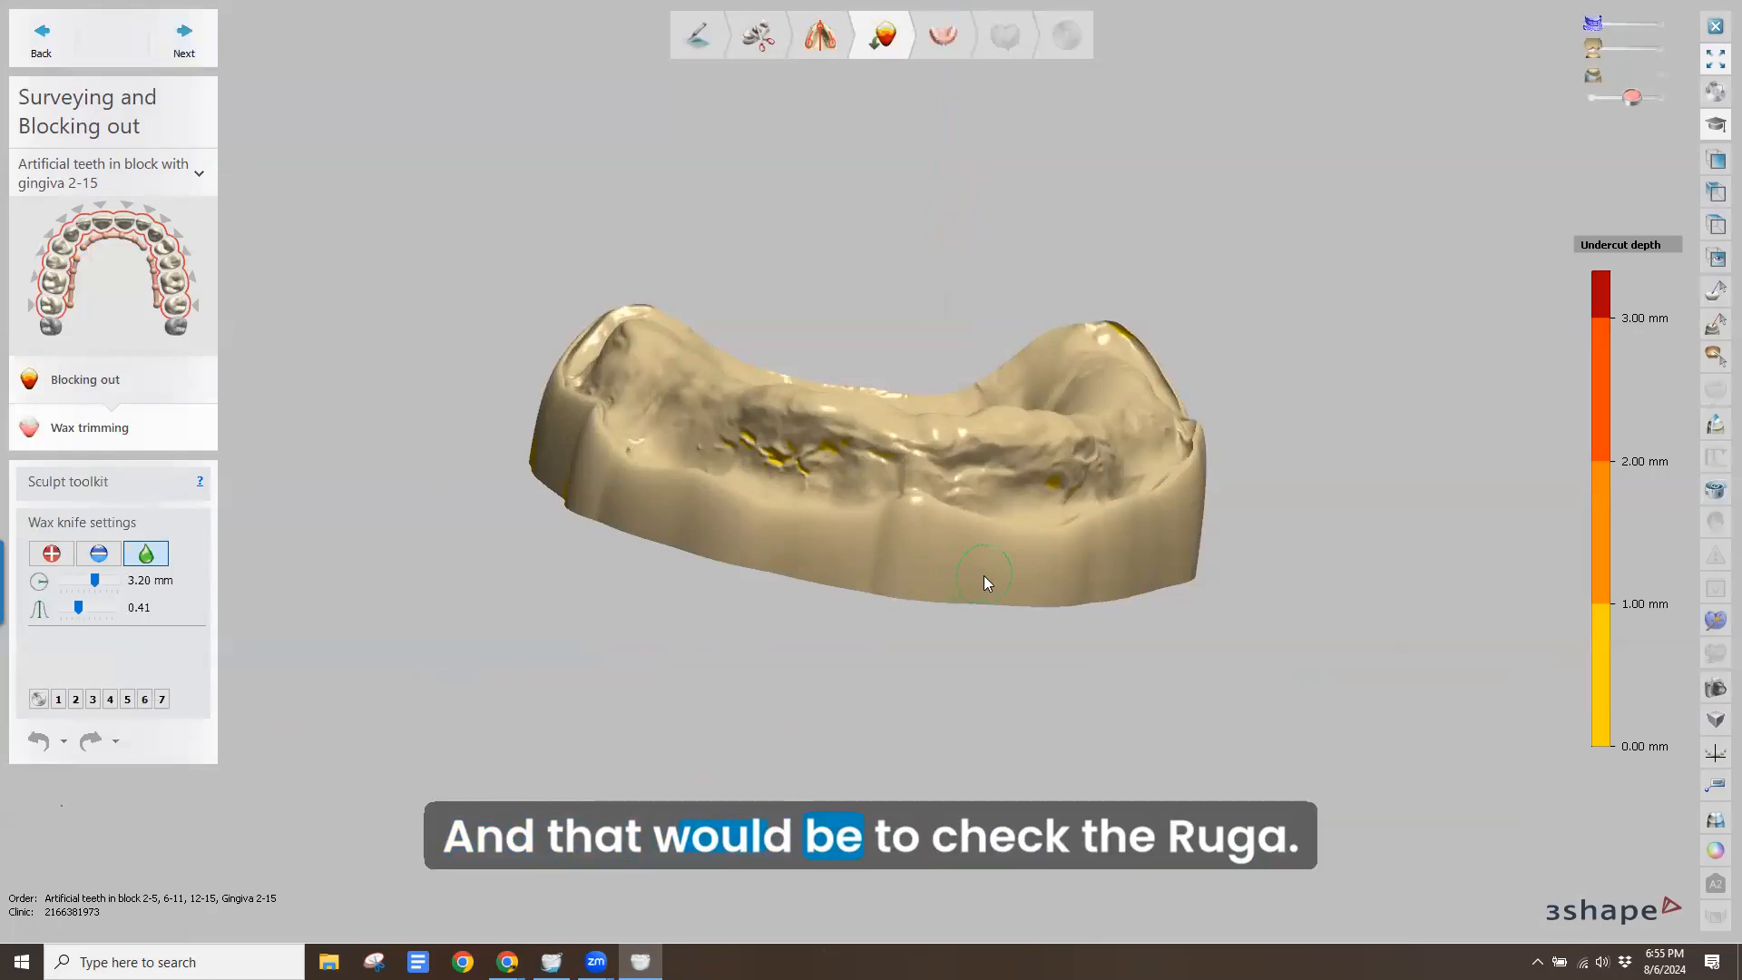
pyautogui.moveTo(984, 576); pyautogui.dragTo(630, 601, button='right')
pyautogui.scroll(4, 811, 408)
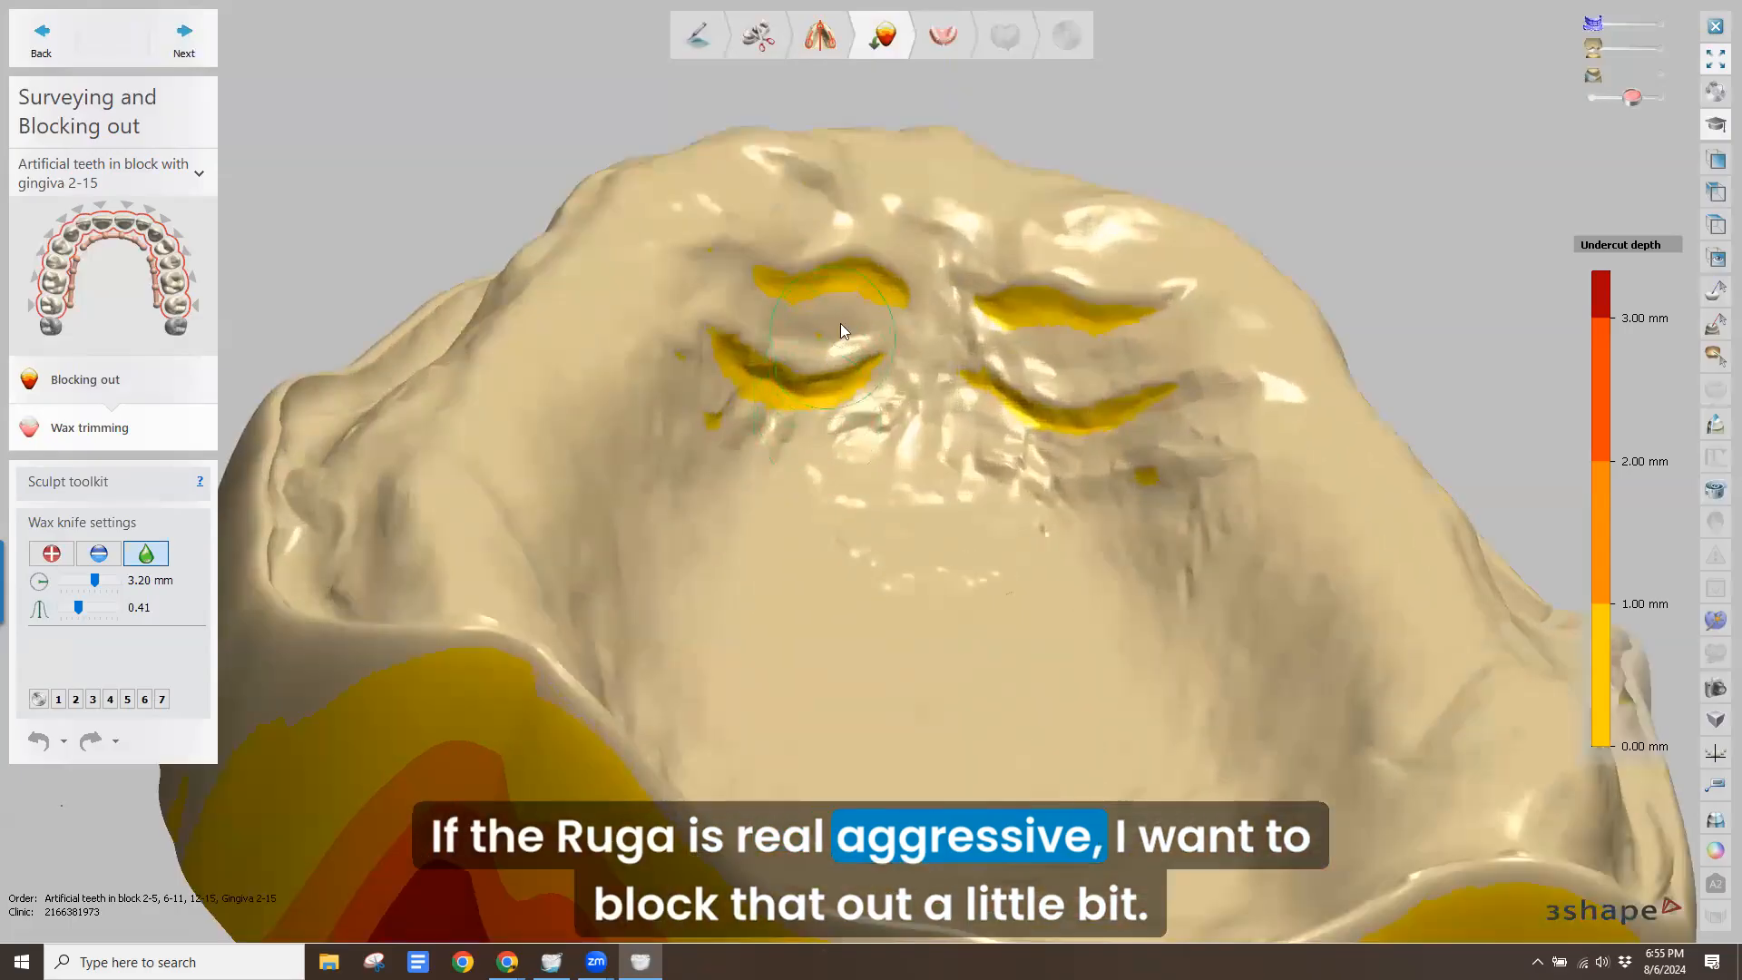
pyautogui.moveTo(840, 323)
pyautogui.mouseDown(button='right')
pyautogui.moveTo(878, 345)
pyautogui.moveTo(825, 327)
pyautogui.moveTo(842, 329)
pyautogui.mouseUp(button='right')
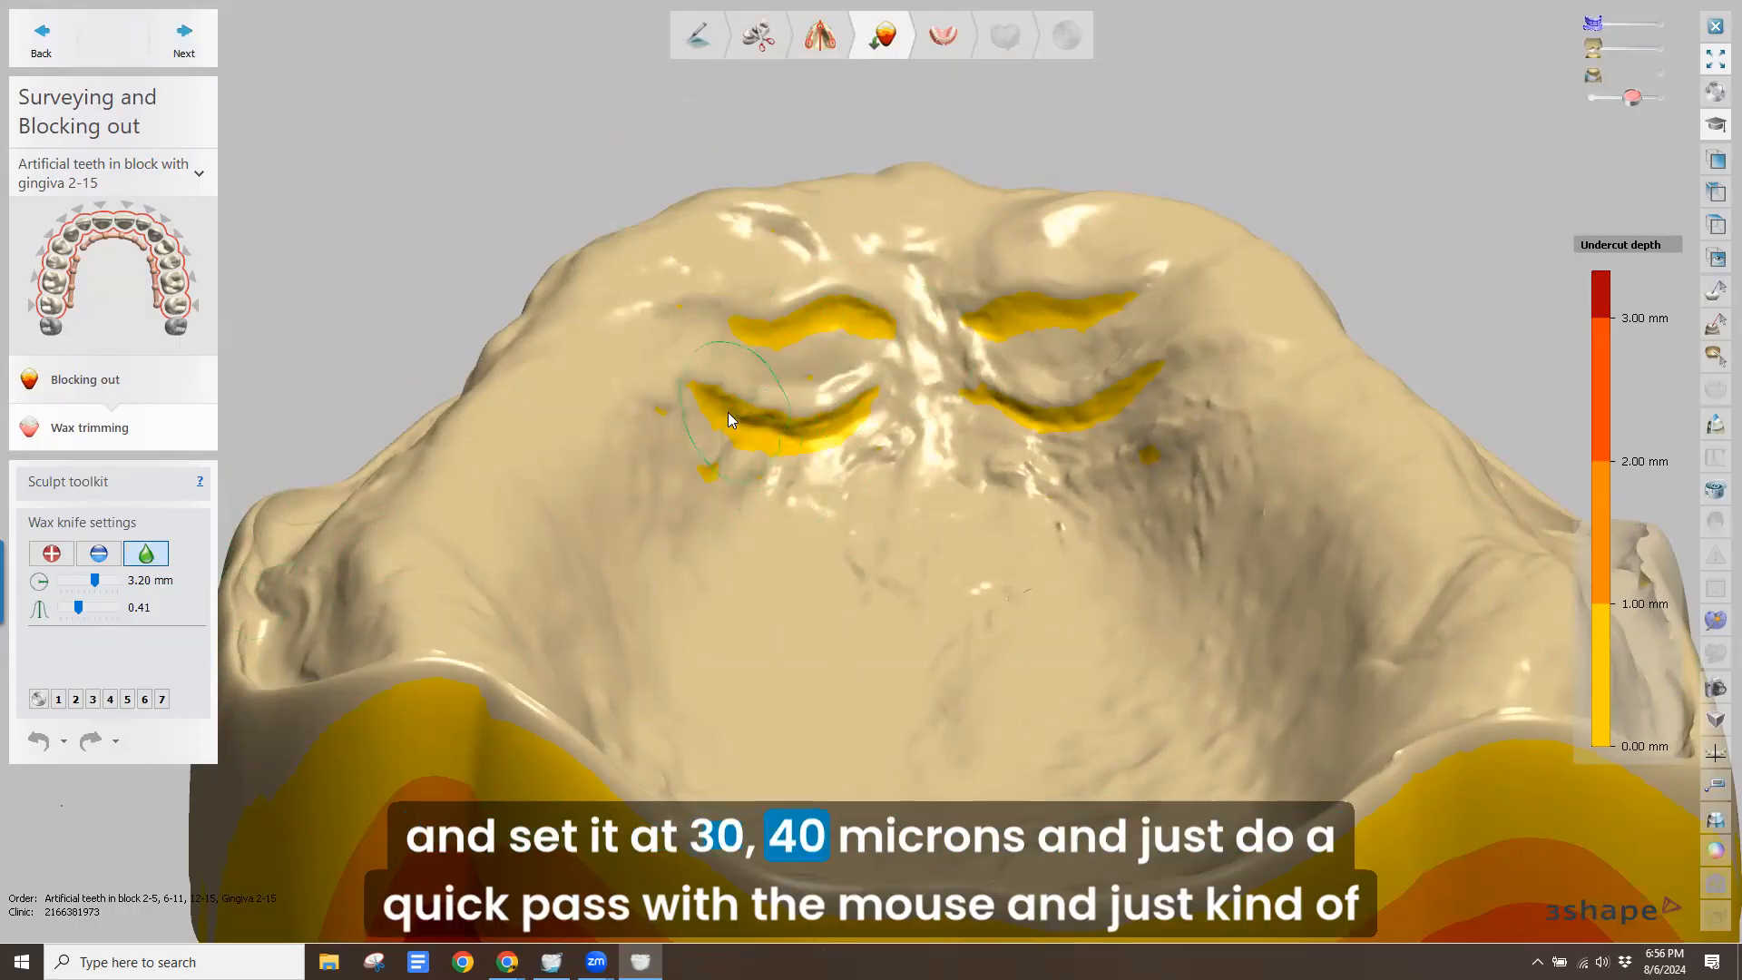
pyautogui.moveTo(833, 421)
pyautogui.mouseDown()
pyautogui.moveTo(821, 319)
pyautogui.moveTo(807, 328)
pyautogui.moveTo(1054, 313)
pyautogui.moveTo(952, 378)
pyautogui.moveTo(1047, 451)
pyautogui.moveTo(1132, 398)
pyautogui.moveTo(952, 340)
pyautogui.moveTo(763, 327)
pyautogui.mouseUp()
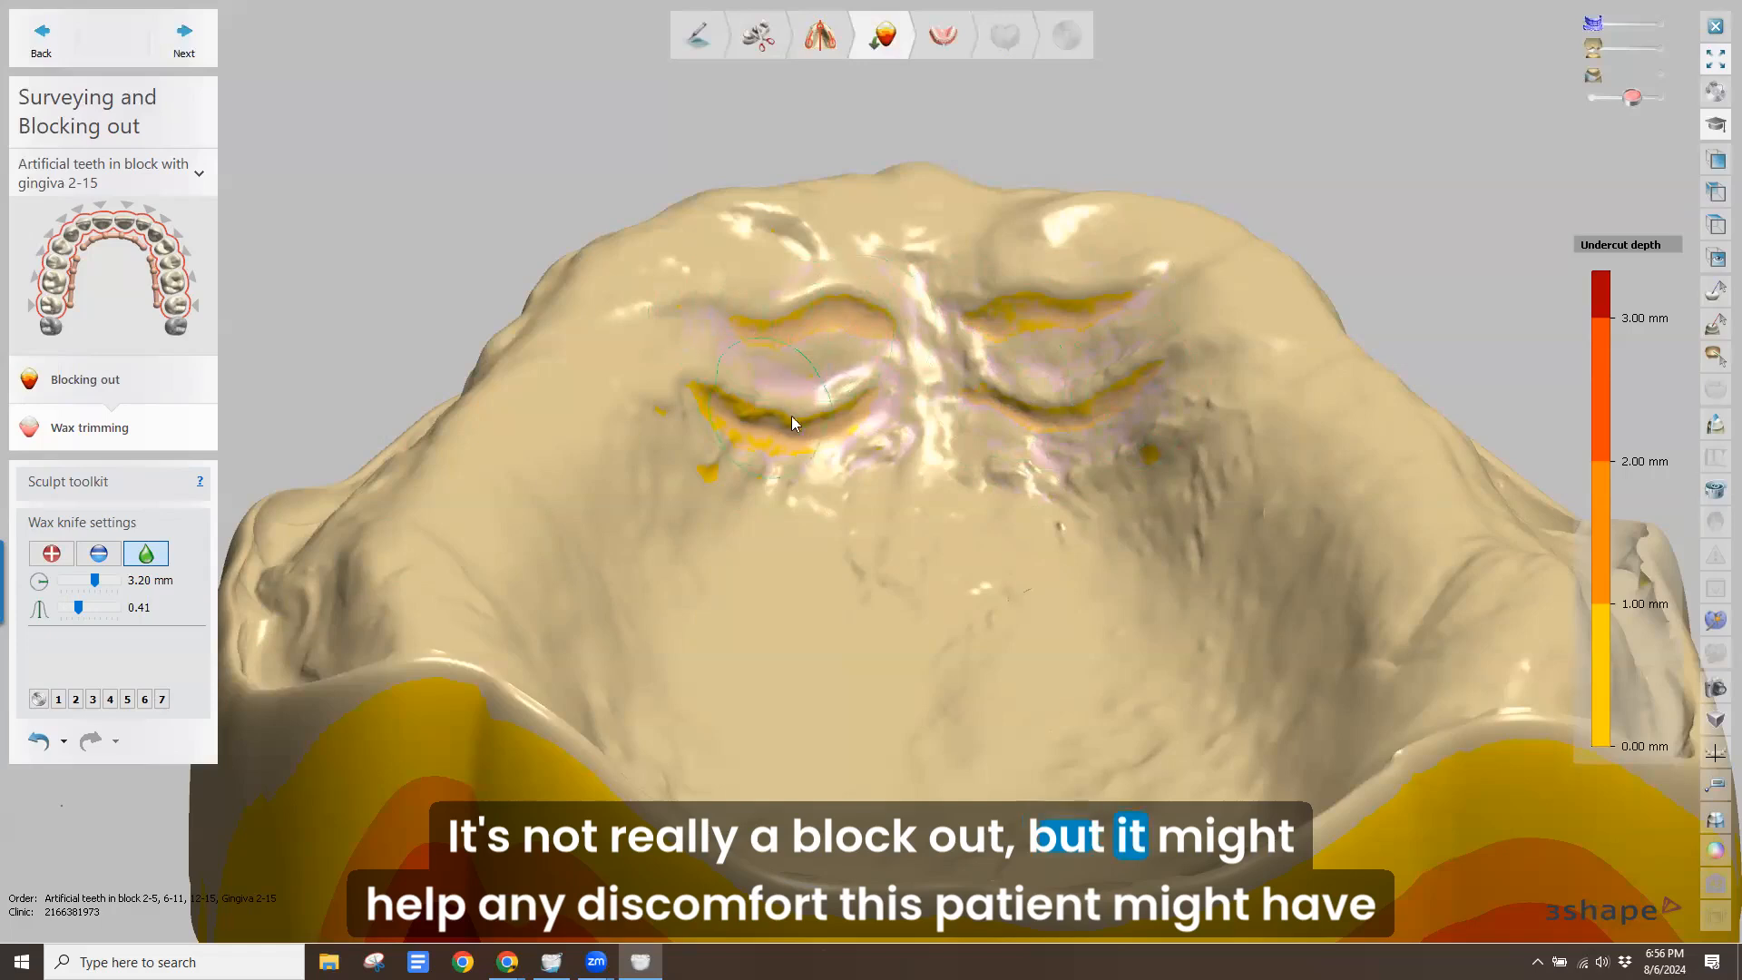
pyautogui.moveTo(713, 398)
pyautogui.mouseDown()
pyautogui.moveTo(700, 405)
pyautogui.moveTo(769, 485)
pyautogui.mouseUp()
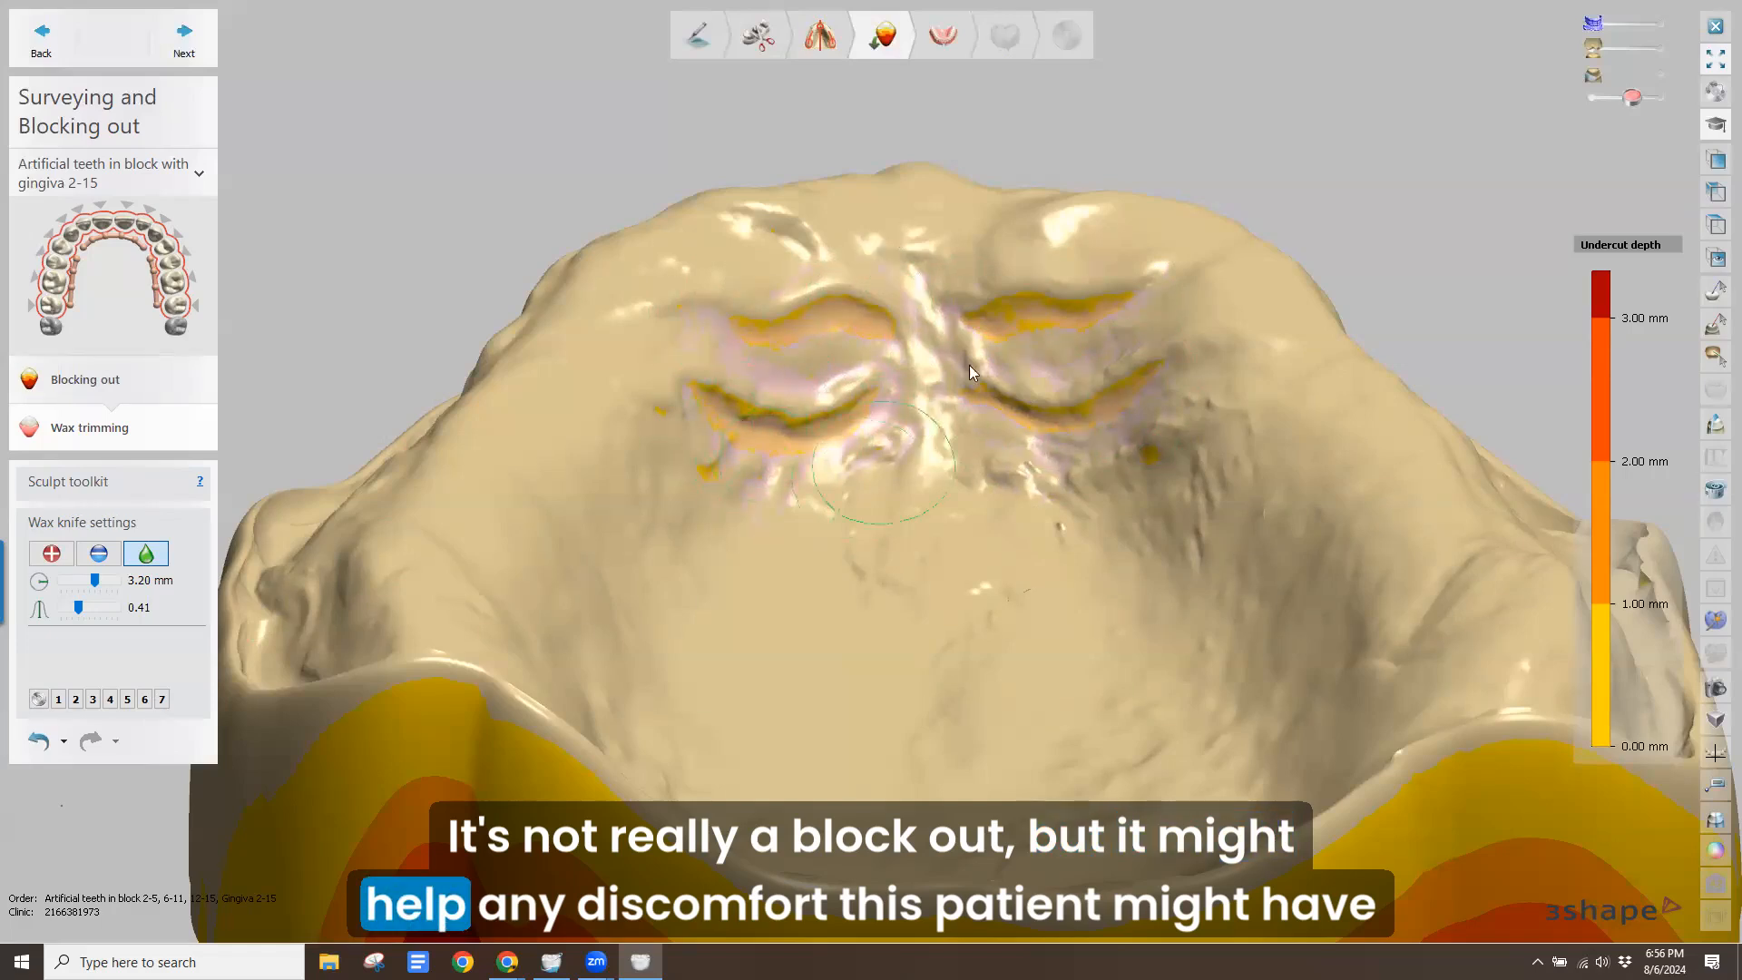
pyautogui.moveTo(969, 372); pyautogui.dragTo(989, 320)
pyautogui.moveTo(1091, 301); pyautogui.dragTo(1063, 305)
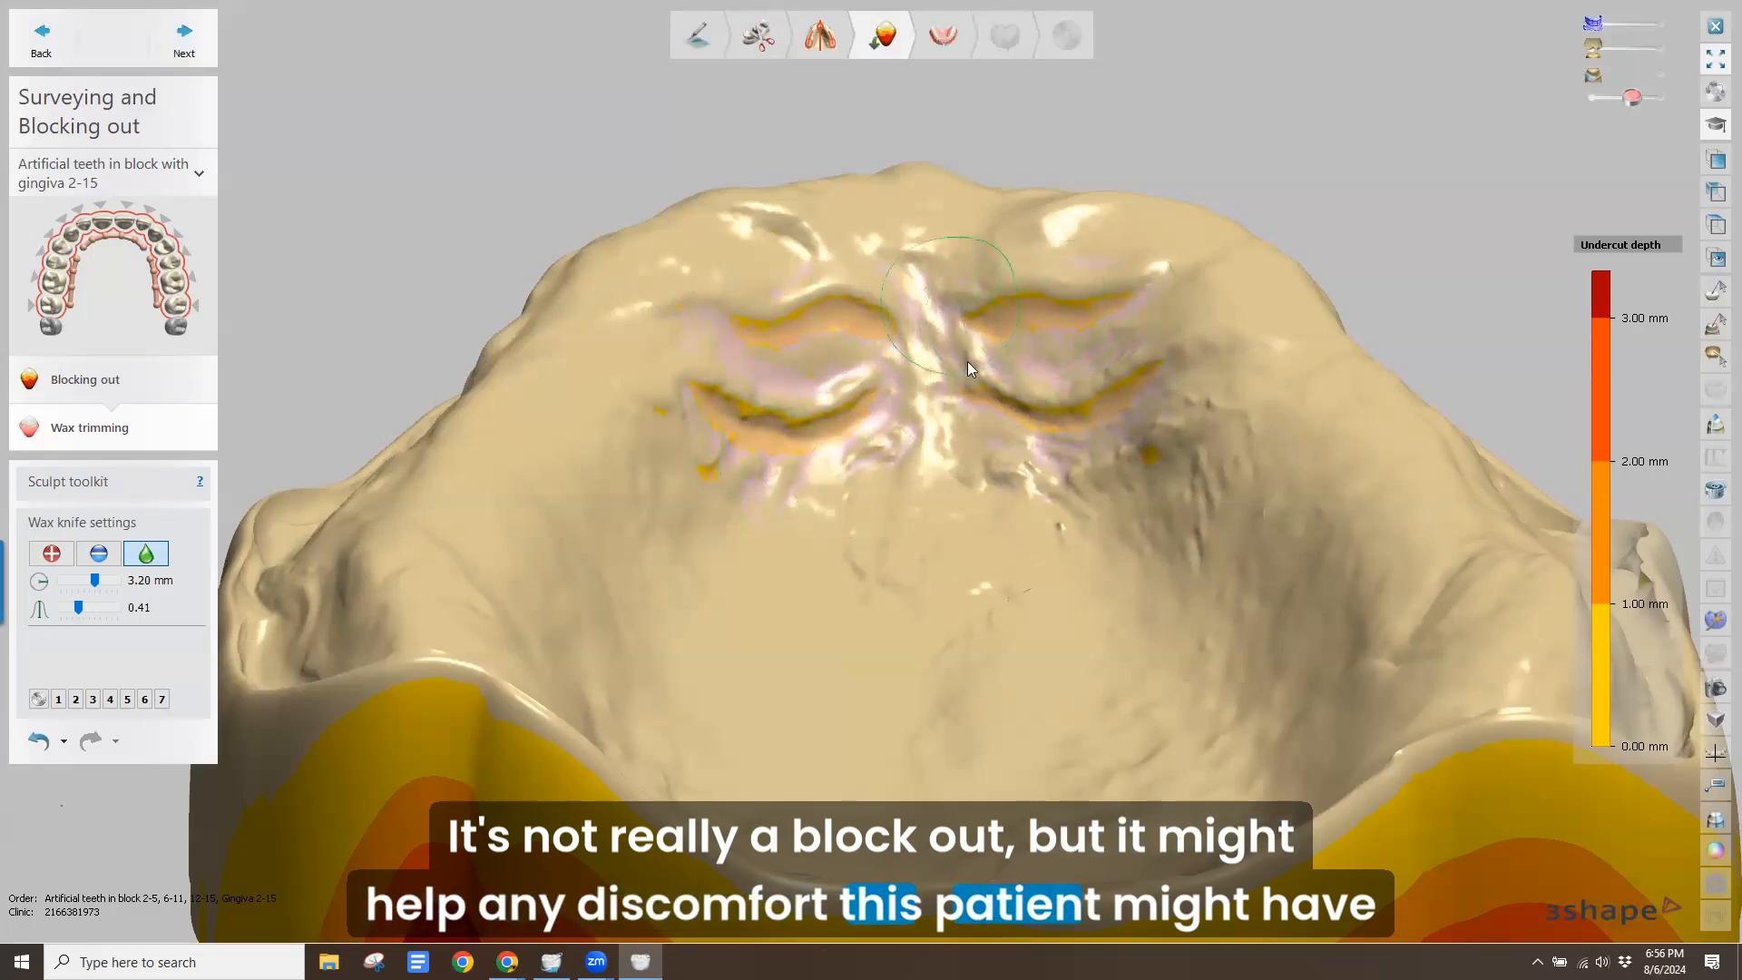
pyautogui.moveTo(967, 362); pyautogui.dragTo(971, 356, button='right')
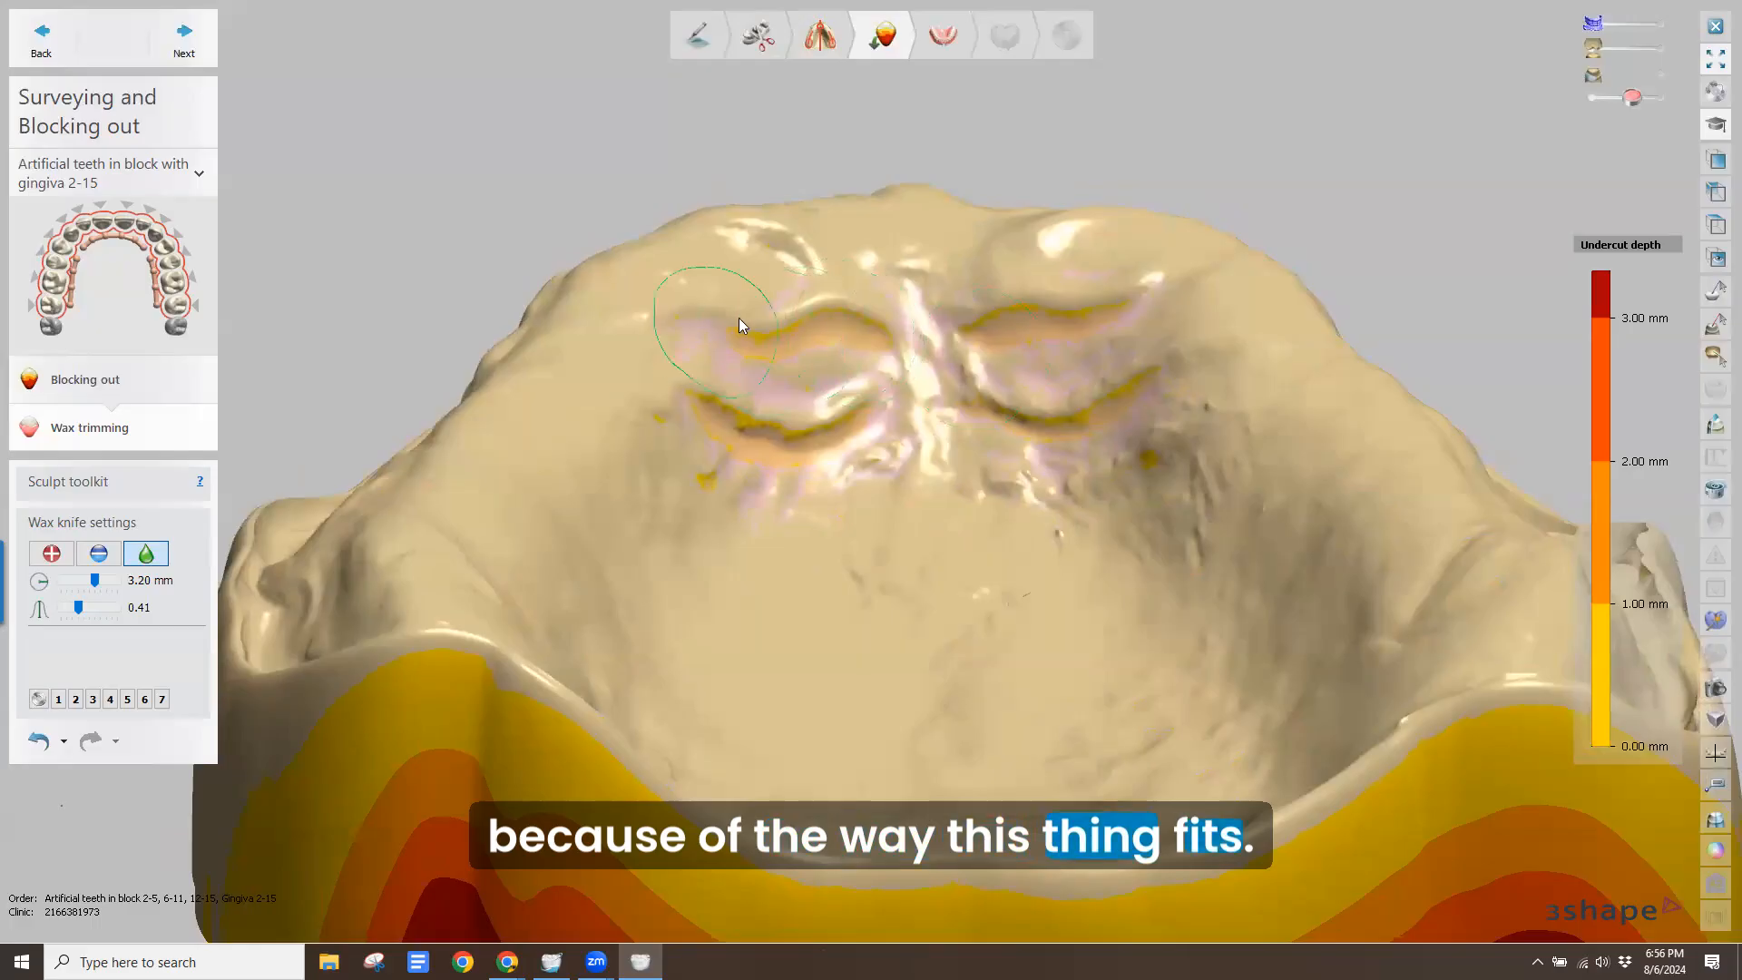
pyautogui.scroll(-2, 942, 540)
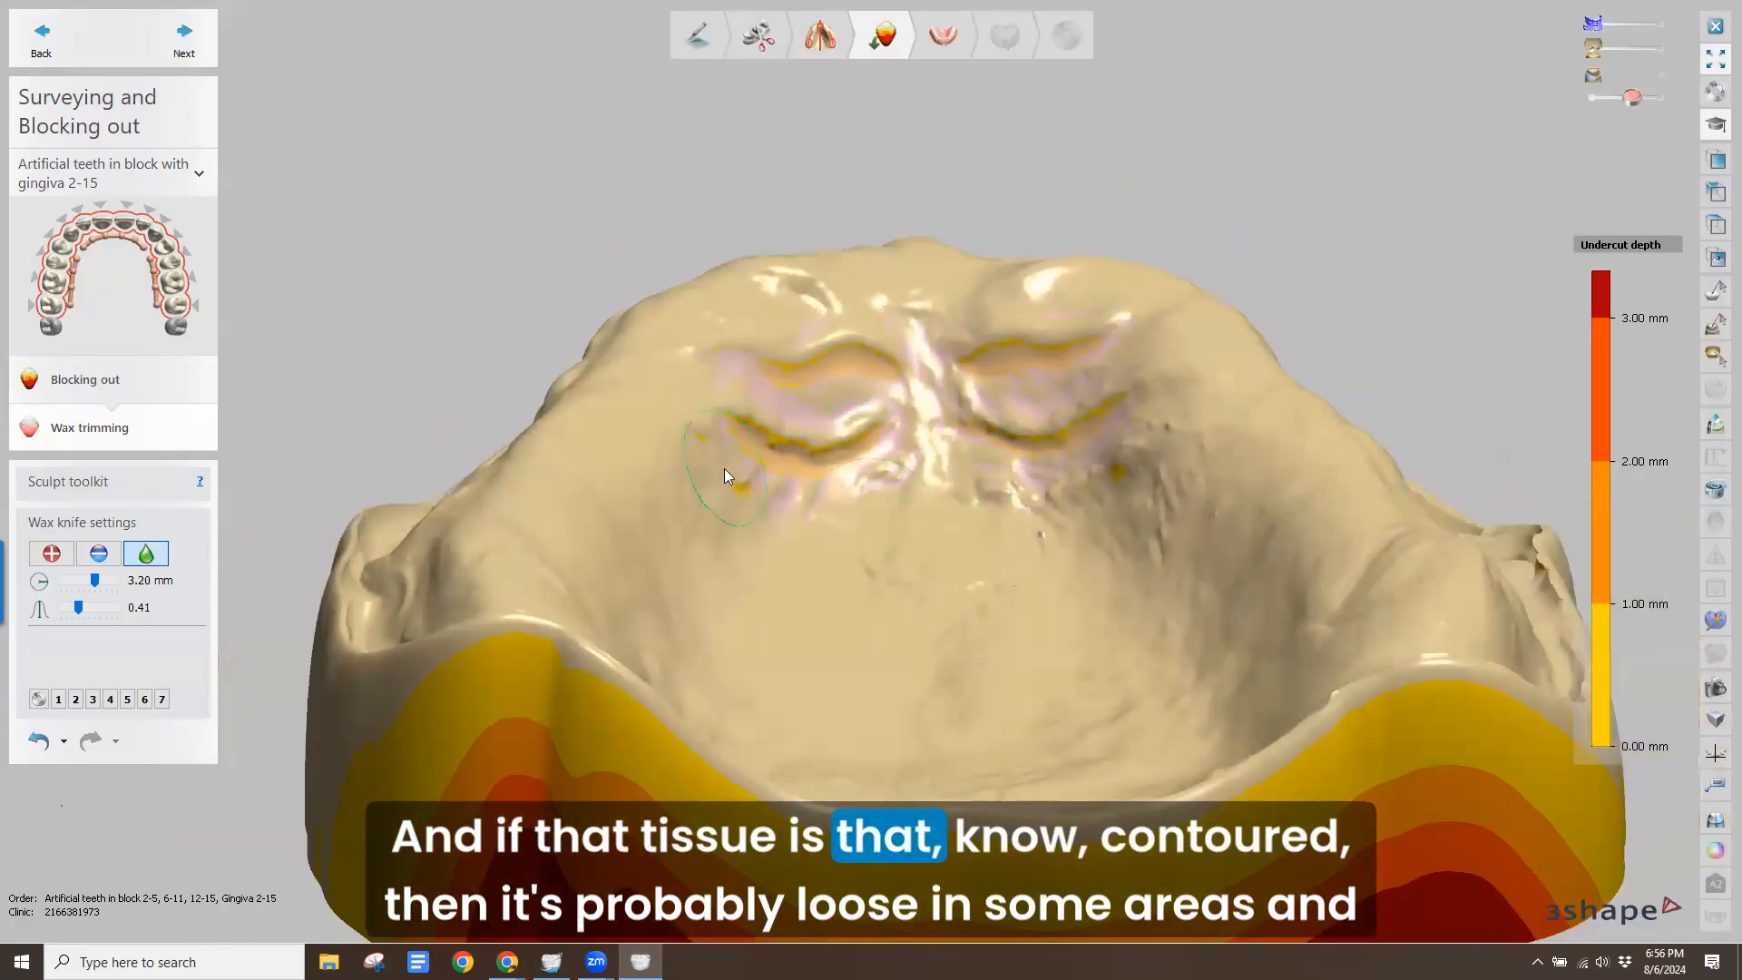
pyautogui.moveTo(1034, 557)
pyautogui.mouseDown(button='right')
pyautogui.moveTo(1053, 512)
pyautogui.moveTo(1035, 481)
pyautogui.moveTo(1048, 555)
pyautogui.moveTo(1023, 524)
pyautogui.moveTo(1032, 497)
pyautogui.moveTo(1005, 532)
pyautogui.moveTo(1027, 488)
pyautogui.moveTo(1038, 577)
pyautogui.mouseUp(button='right')
pyautogui.scroll(-4, 1025, 513)
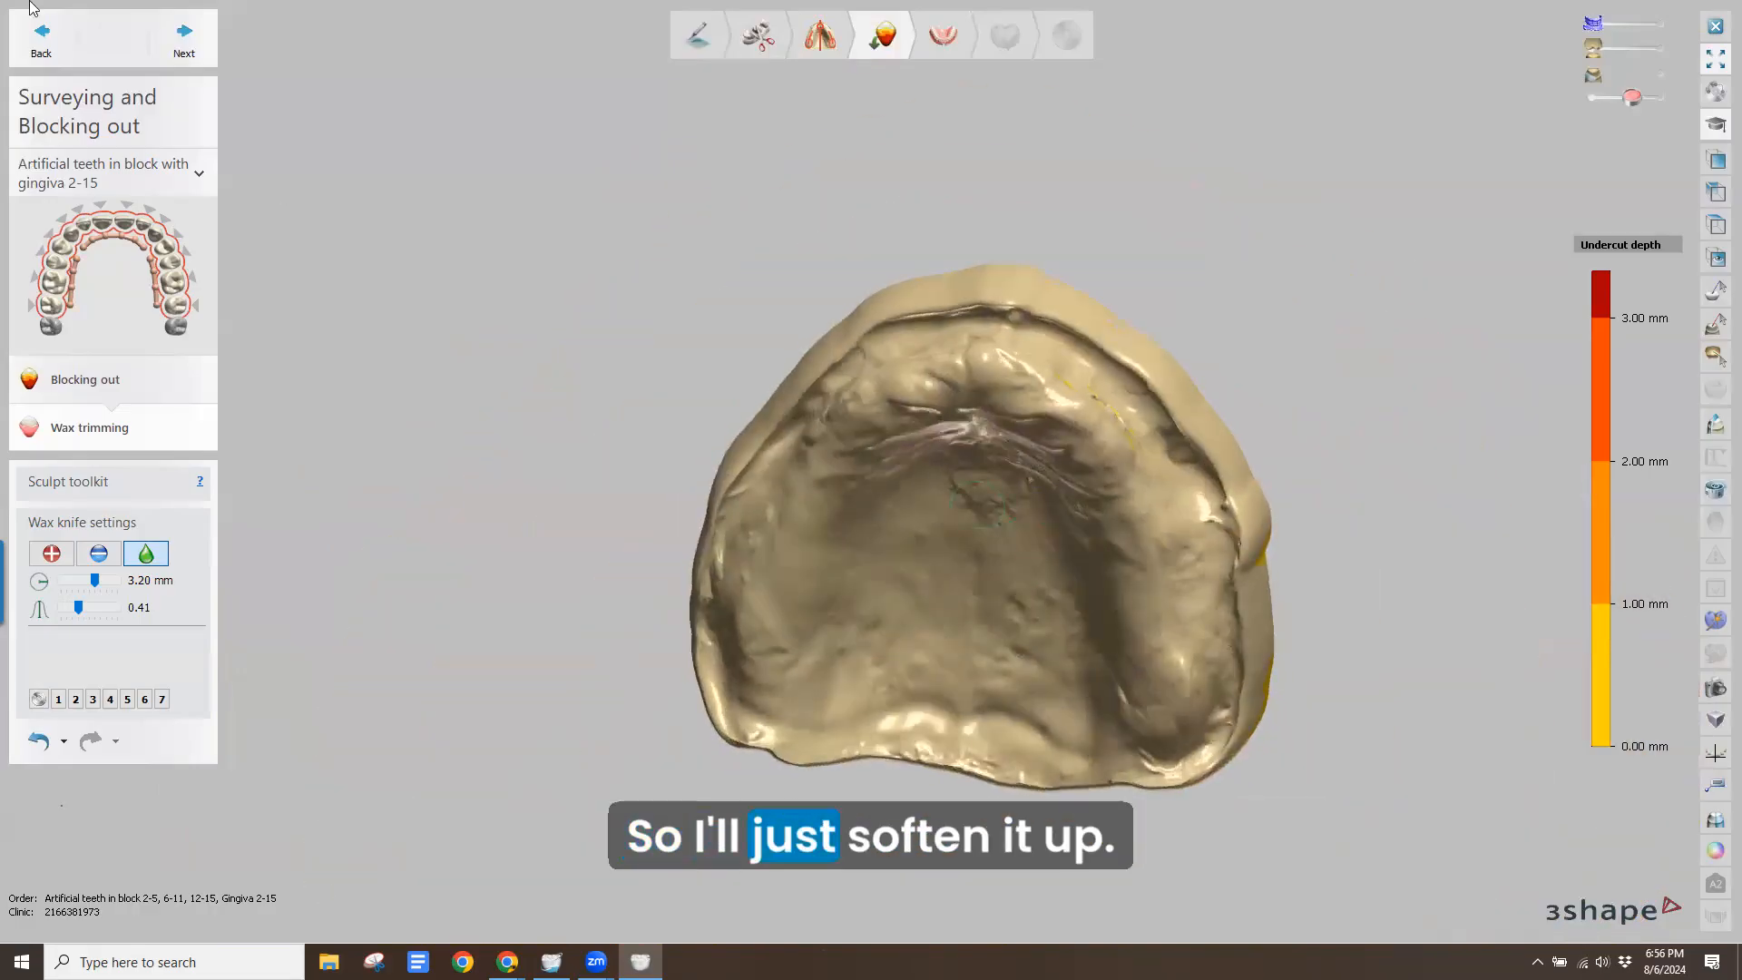
# Proceed to the initial tooth setup, choose DS Digital HC Portrait as the provider and show full-arch libraries only
pyautogui.click(156, 34)
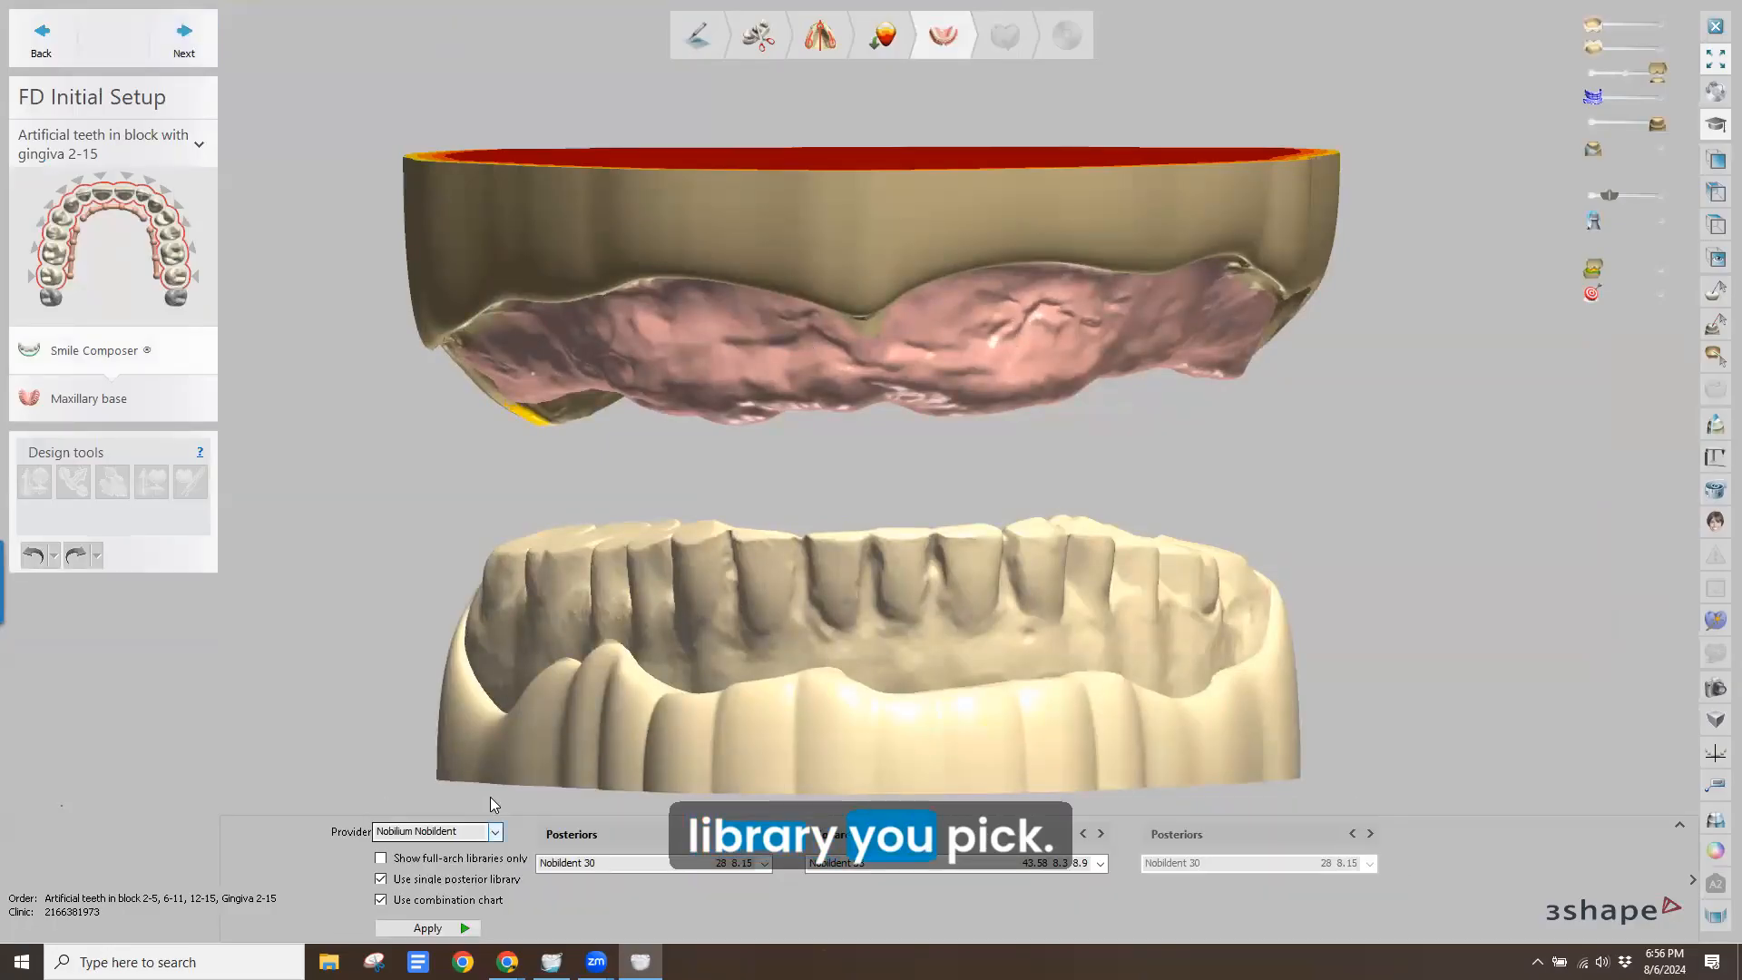
pyautogui.click(495, 831)
pyautogui.scroll(-3, 441, 905)
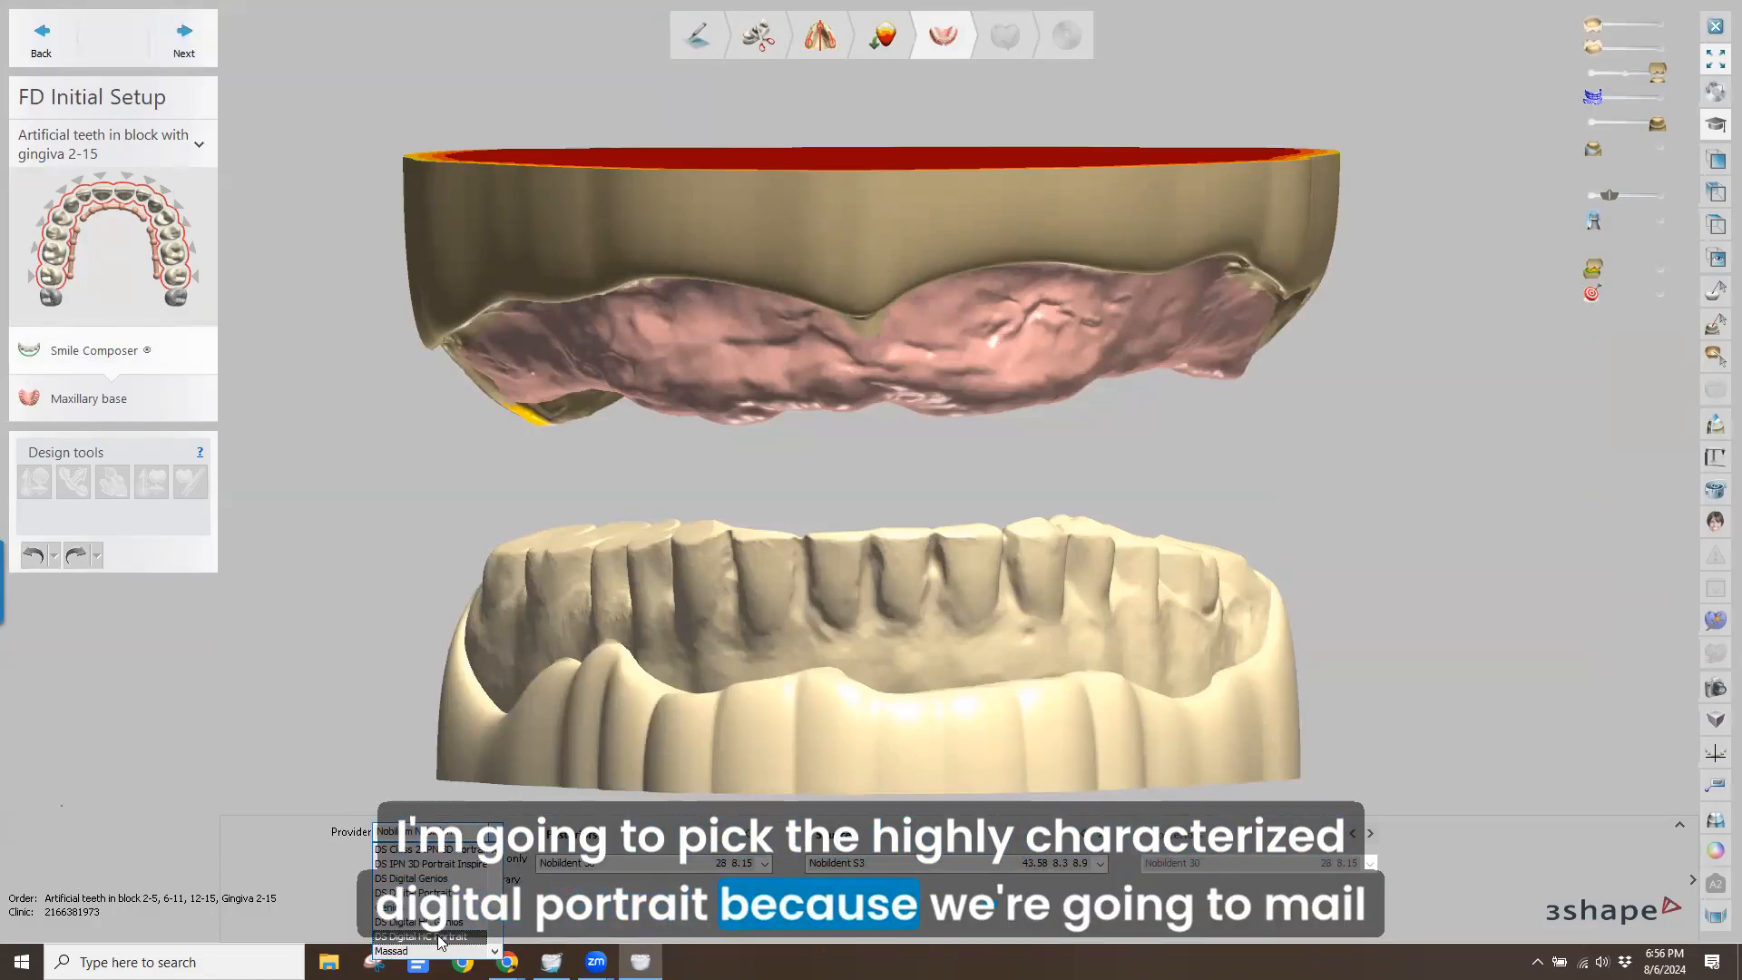
pyautogui.click(438, 938)
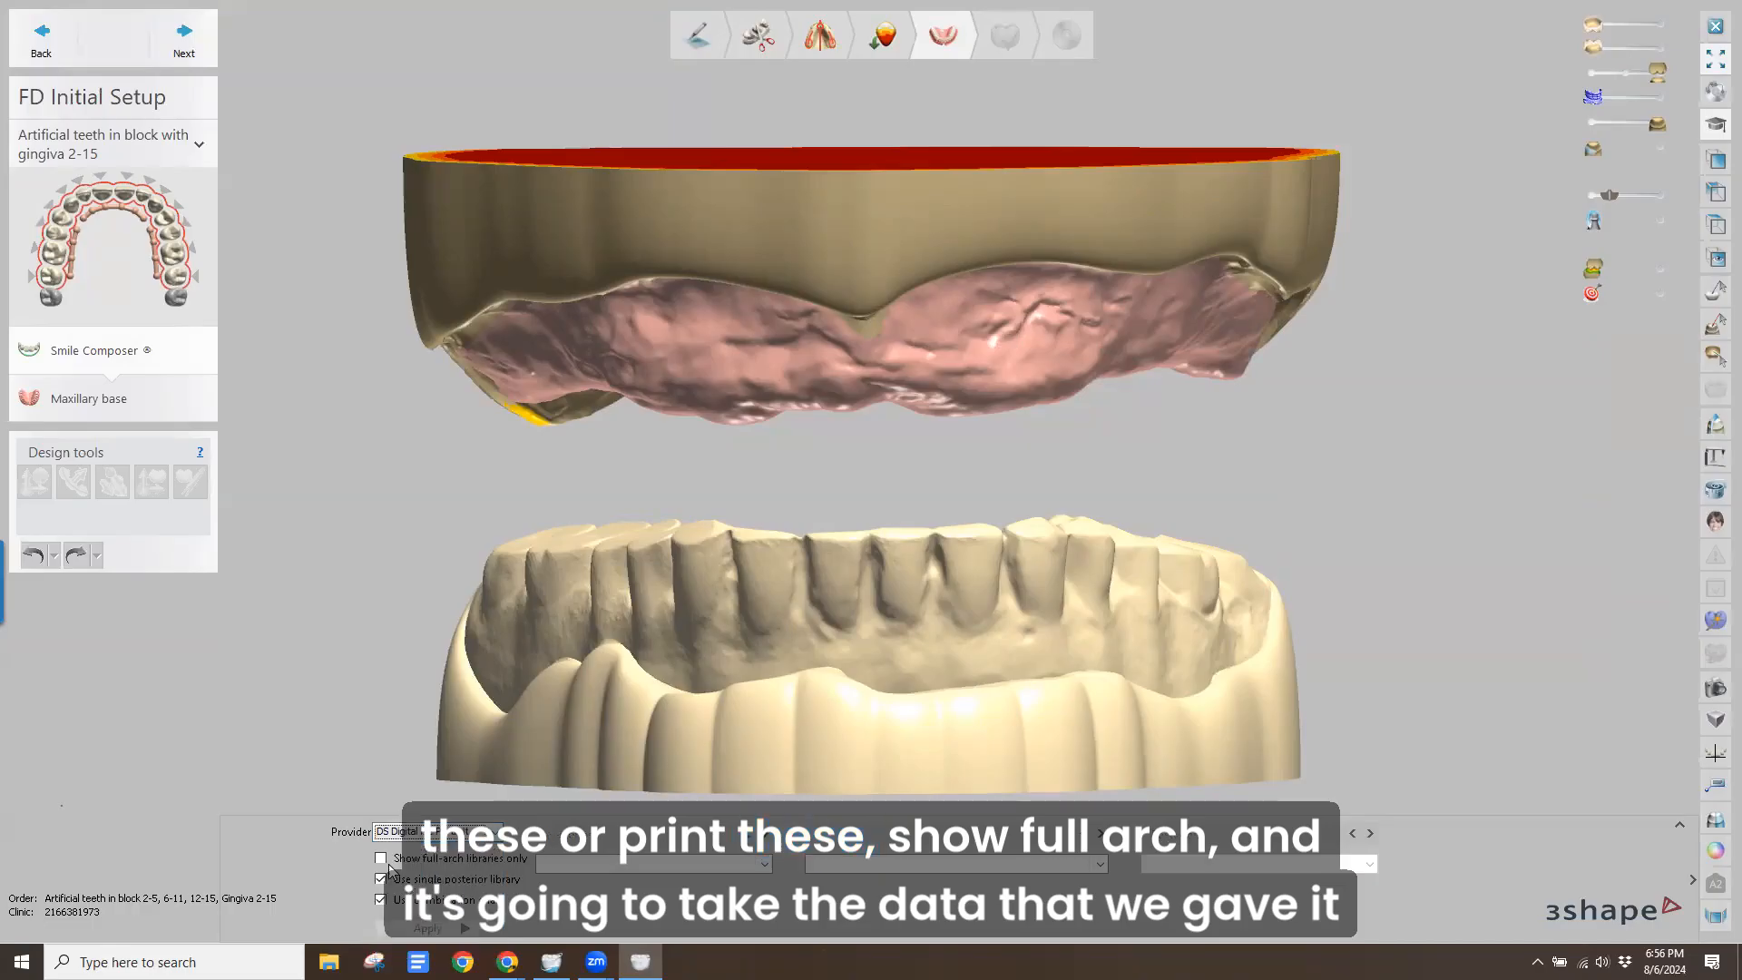
pyautogui.click(381, 858)
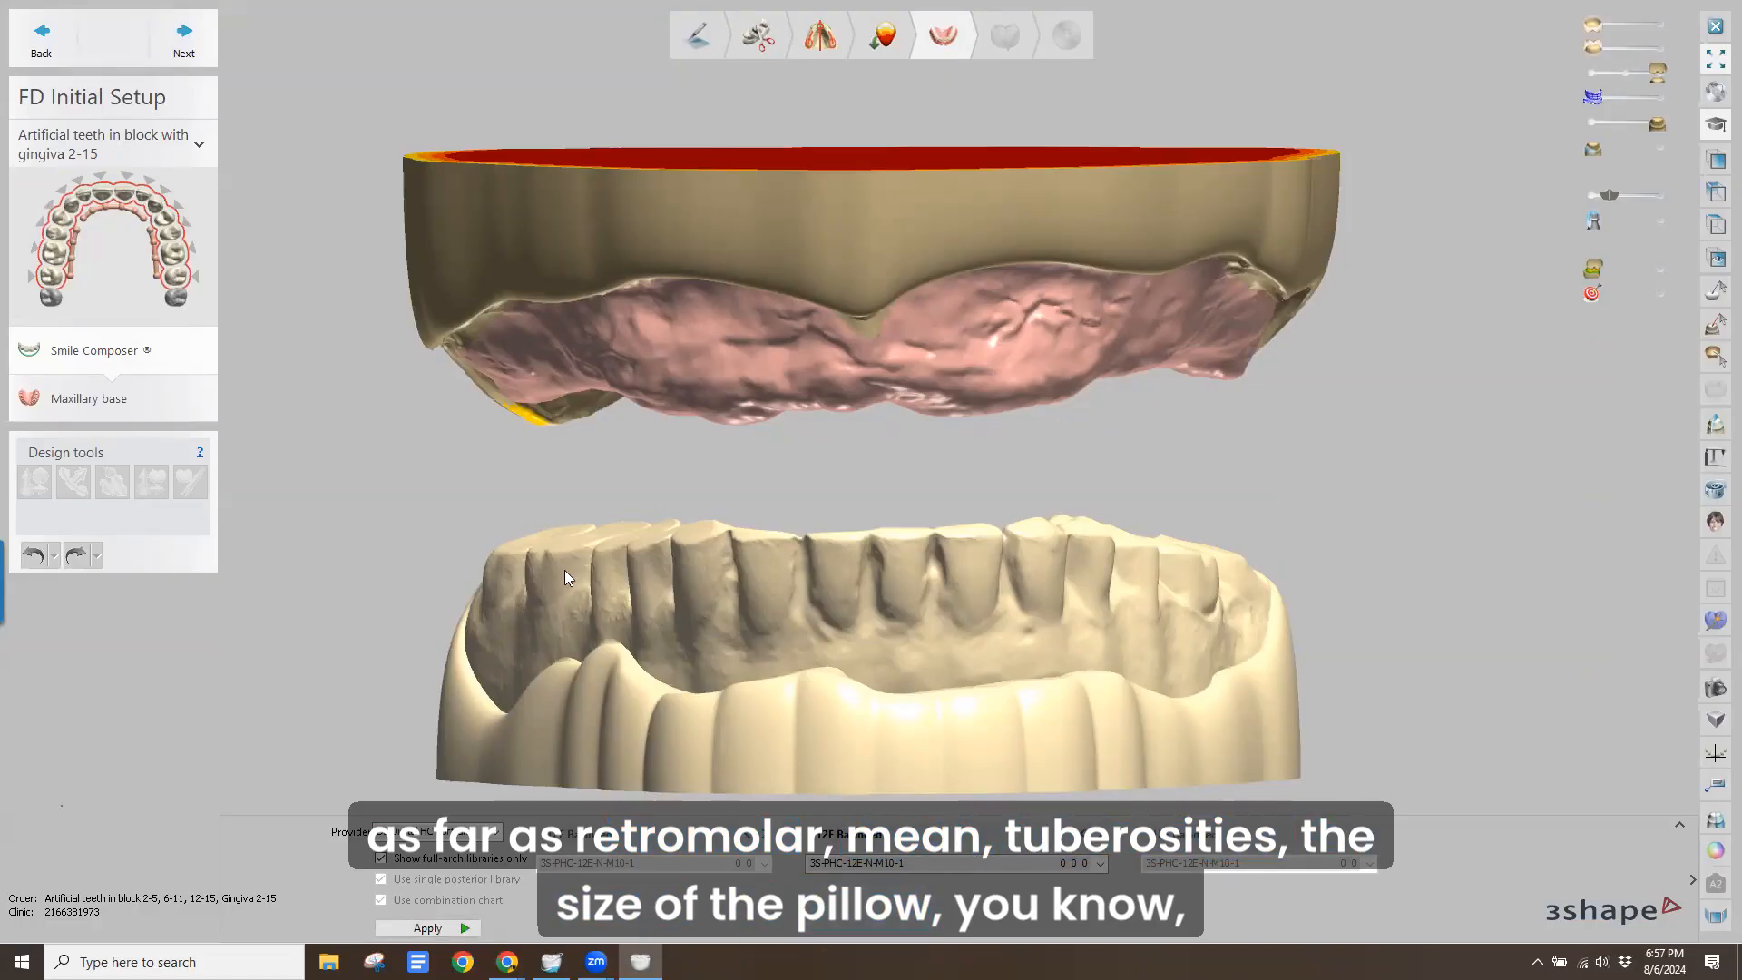
# Apply the suggested full-arch tooth library 3S-PHC-12E-N-M10-1 to the upper arch
pyautogui.moveTo(843, 252); pyautogui.dragTo(851, 252, button='right')
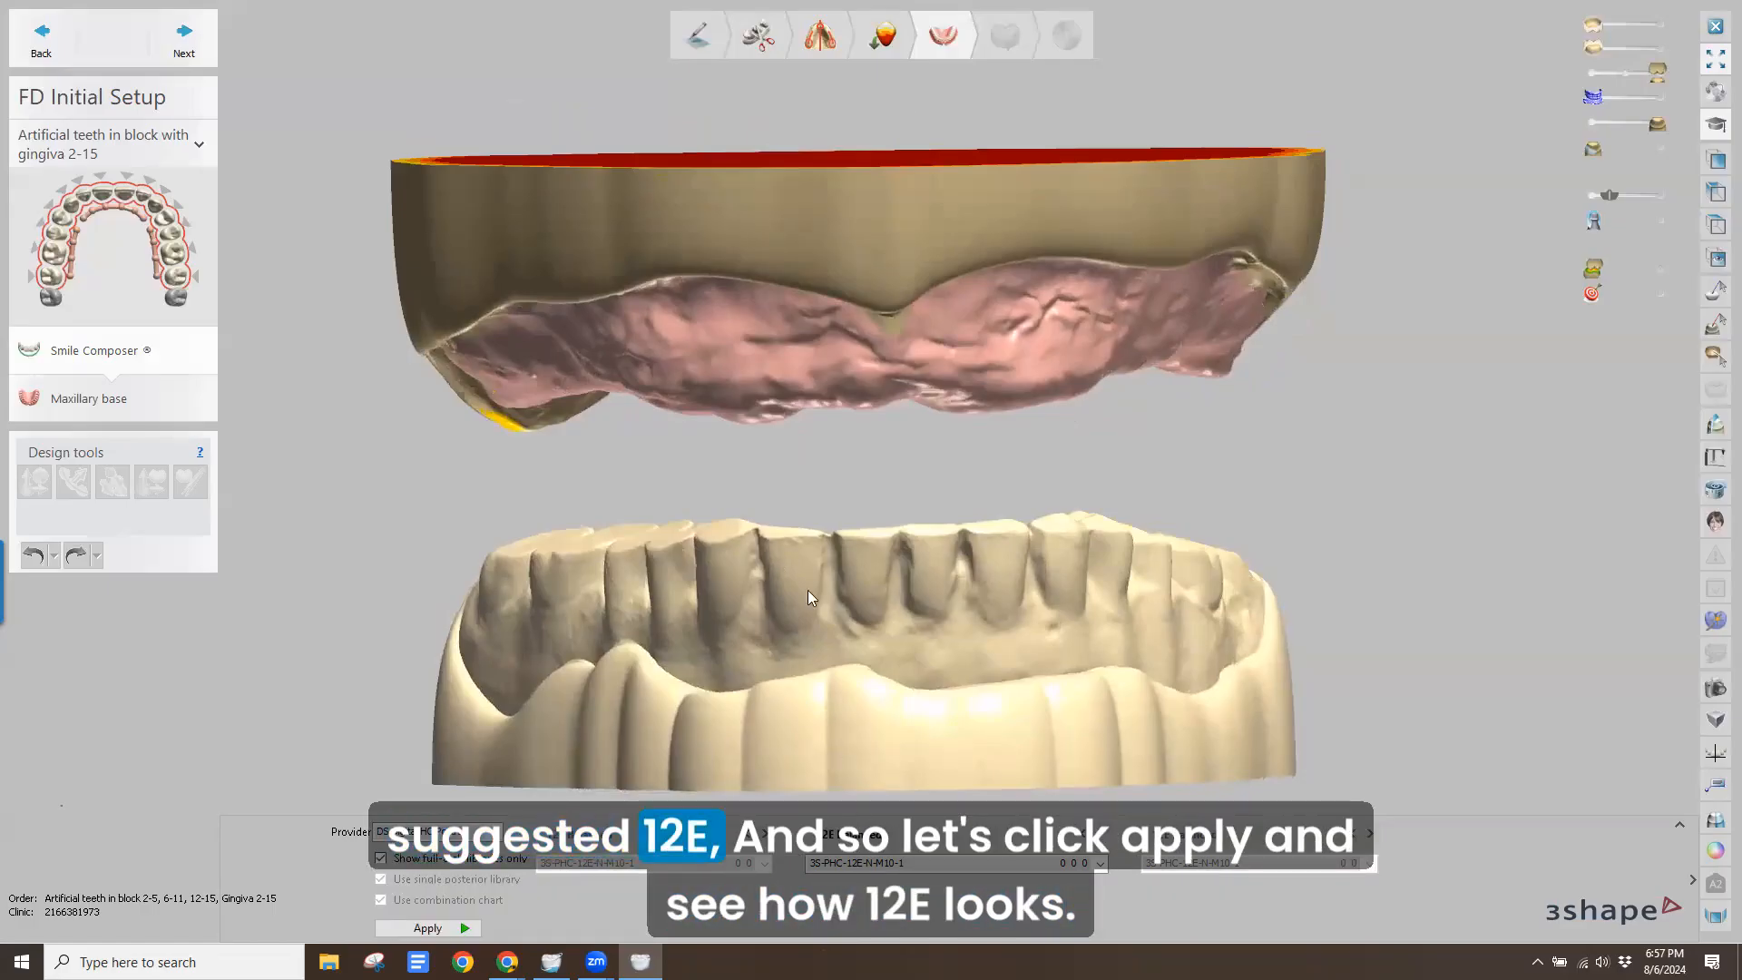
pyautogui.moveTo(807, 588); pyautogui.dragTo(804, 584, button='right')
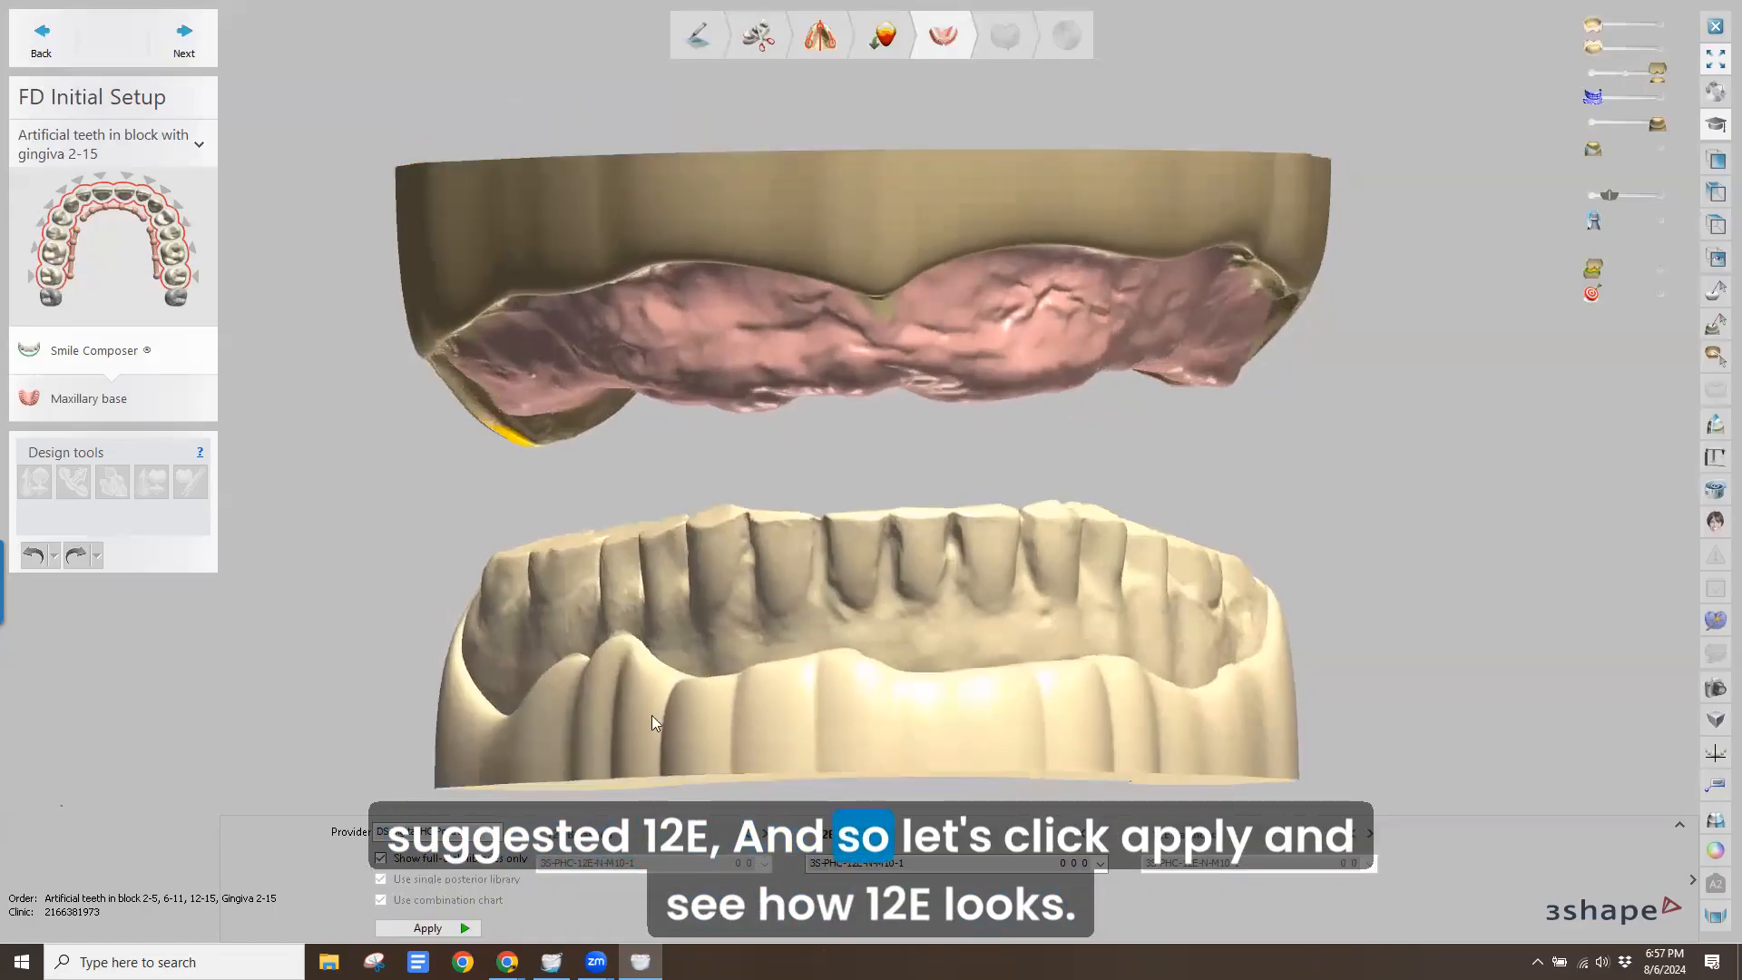
pyautogui.click(456, 927)
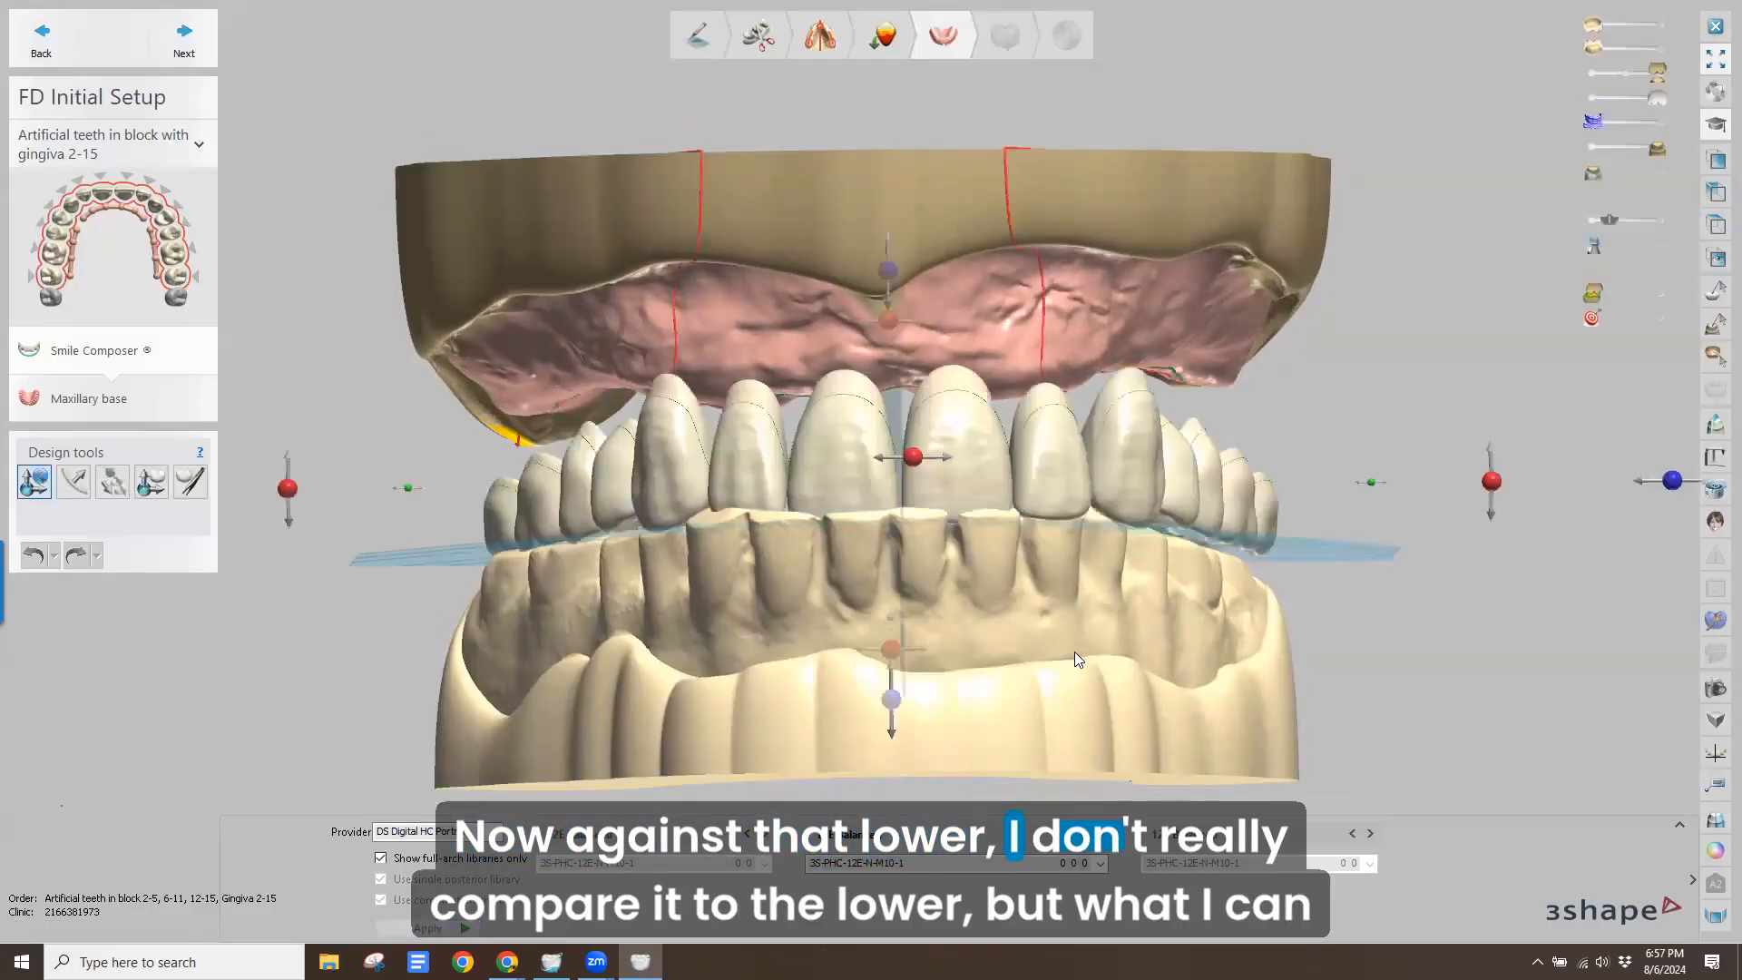
# Show the original upper scan semi-transparent over the tooth setup and compare the two from the front and side
pyautogui.moveTo(1056, 634); pyautogui.dragTo(1047, 663, button='right')
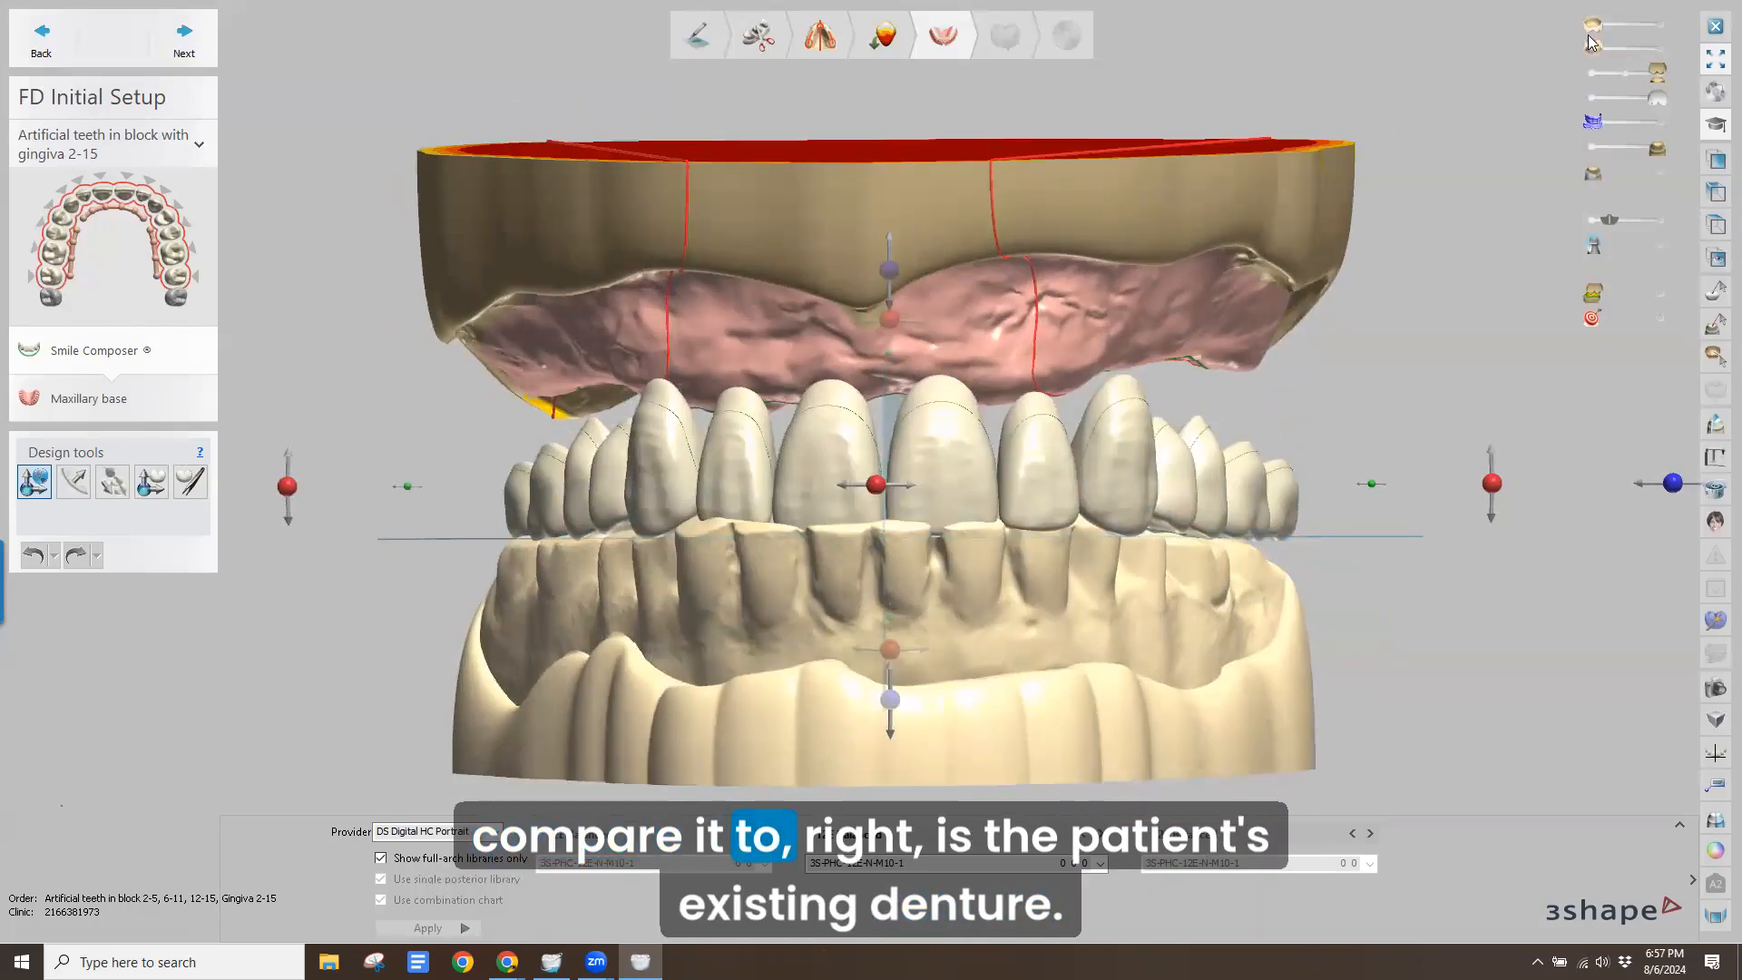
pyautogui.moveTo(1597, 37); pyautogui.dragTo(1633, 33)
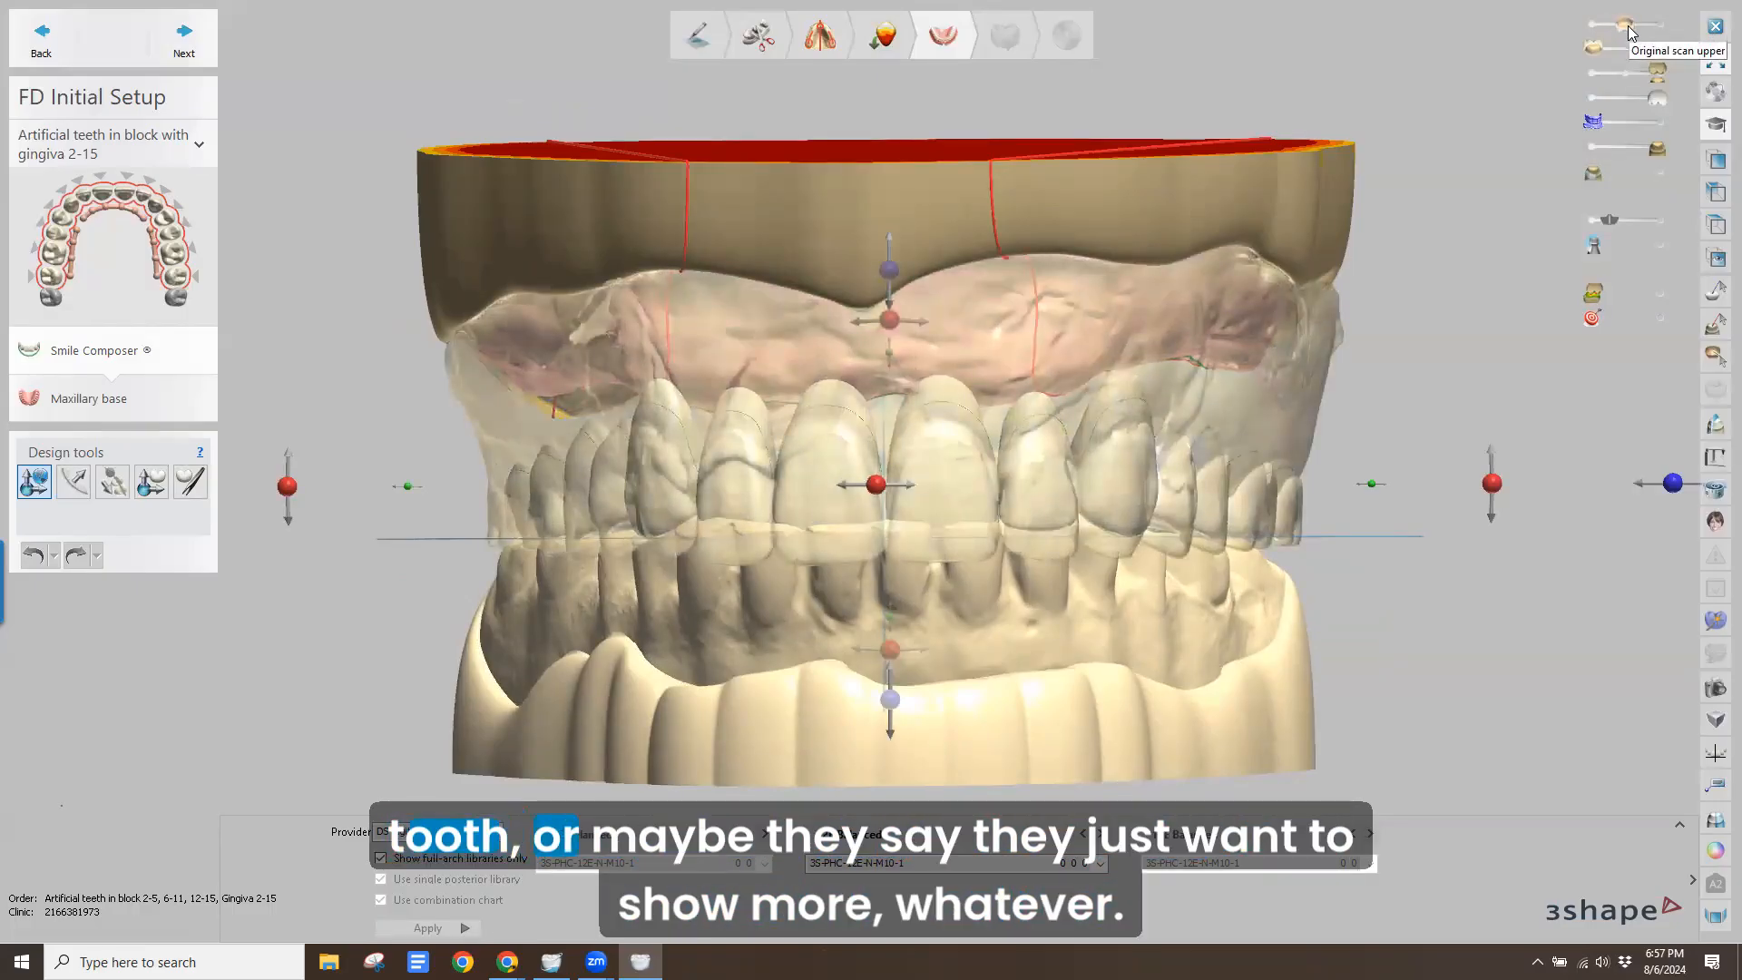
pyautogui.moveTo(1045, 195); pyautogui.dragTo(894, 195, button='right')
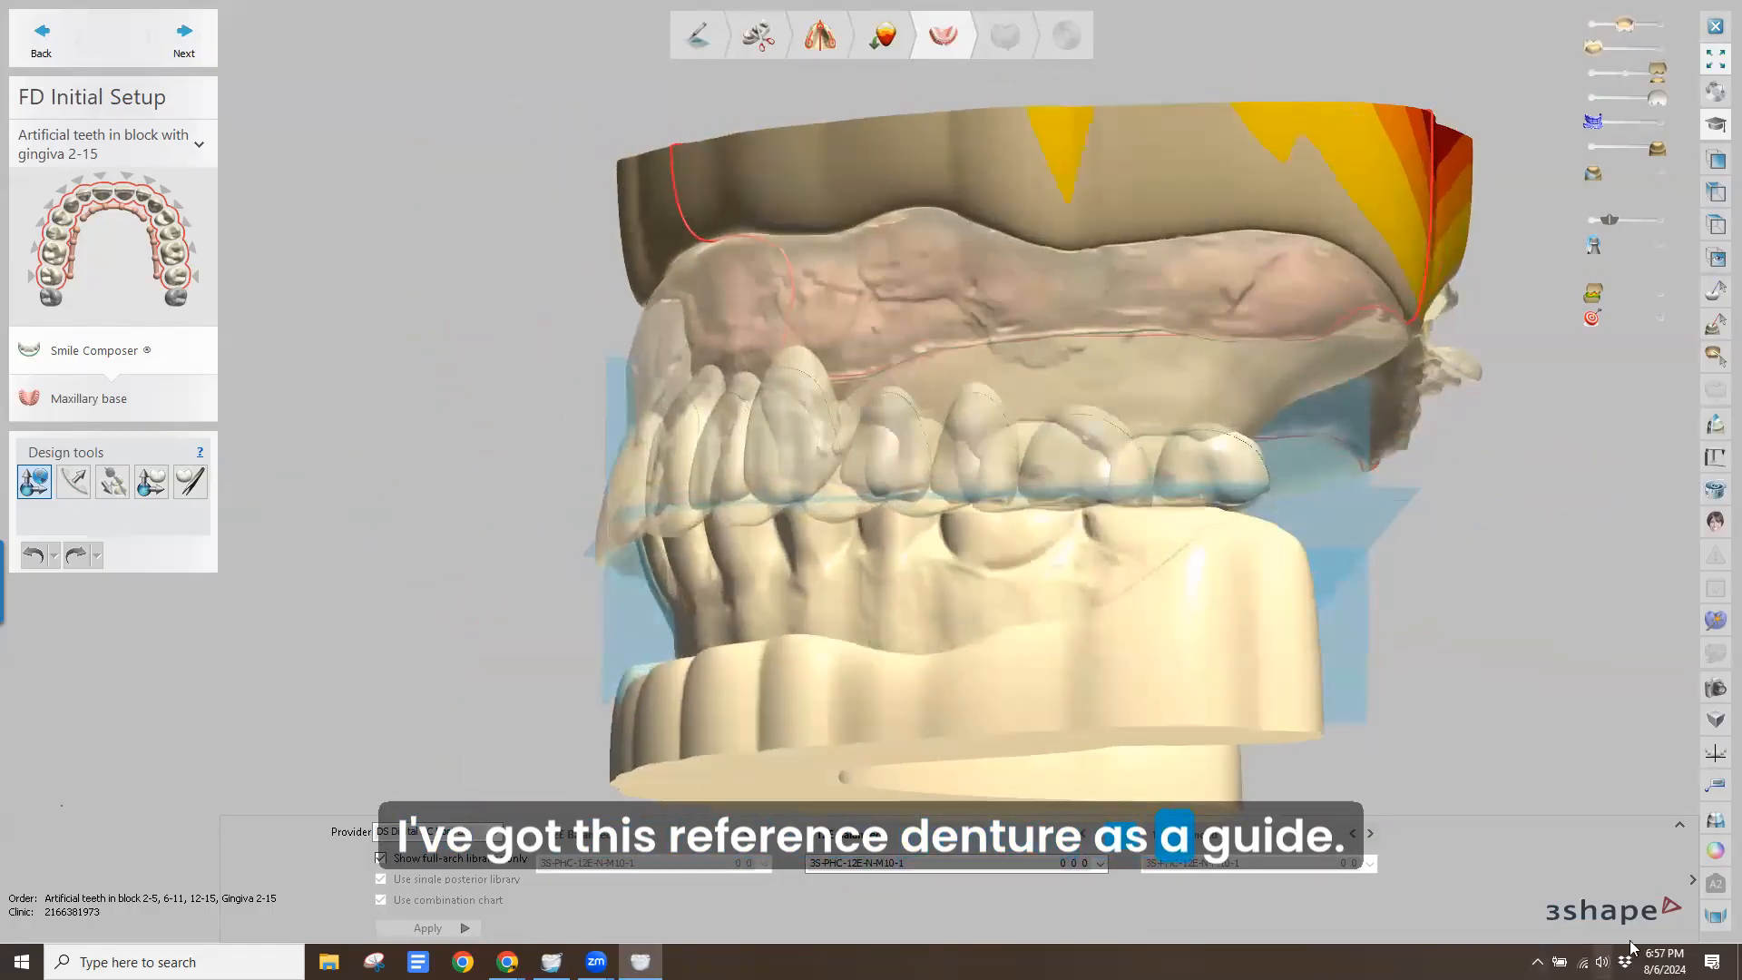
# Collapse the tooth library panel, hide the occlusal plane and make the original upper scan fully opaque over the tooth setup
pyautogui.click(1691, 880)
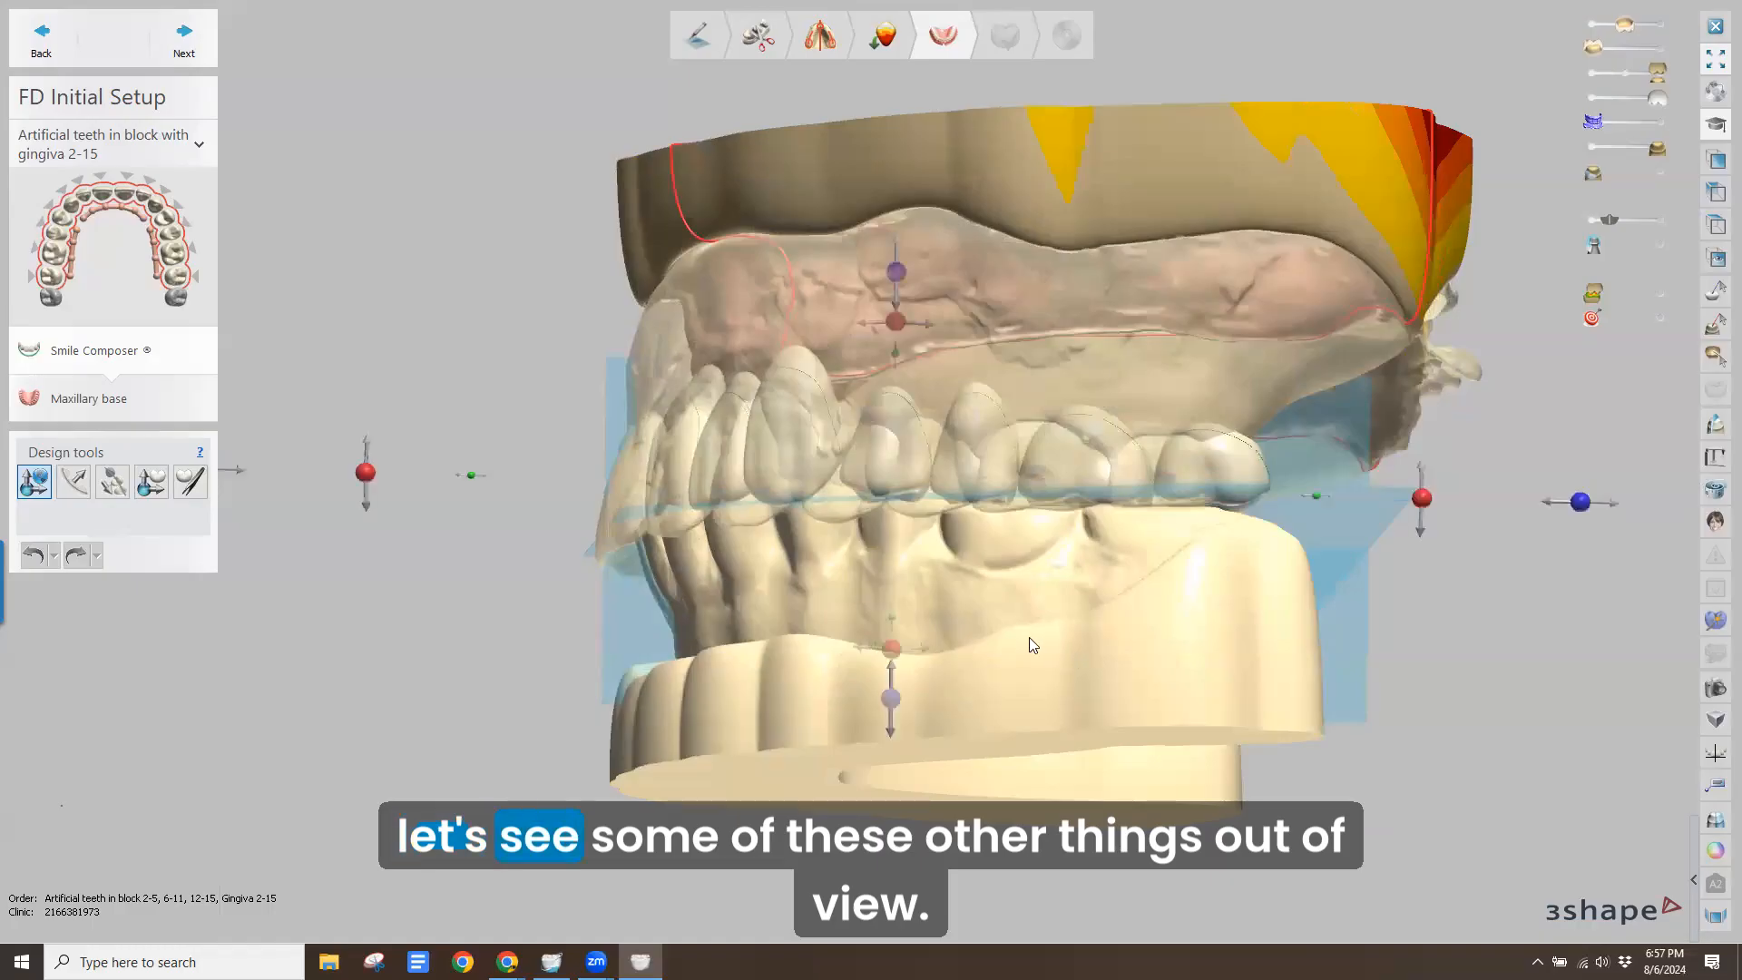
pyautogui.click(1590, 222)
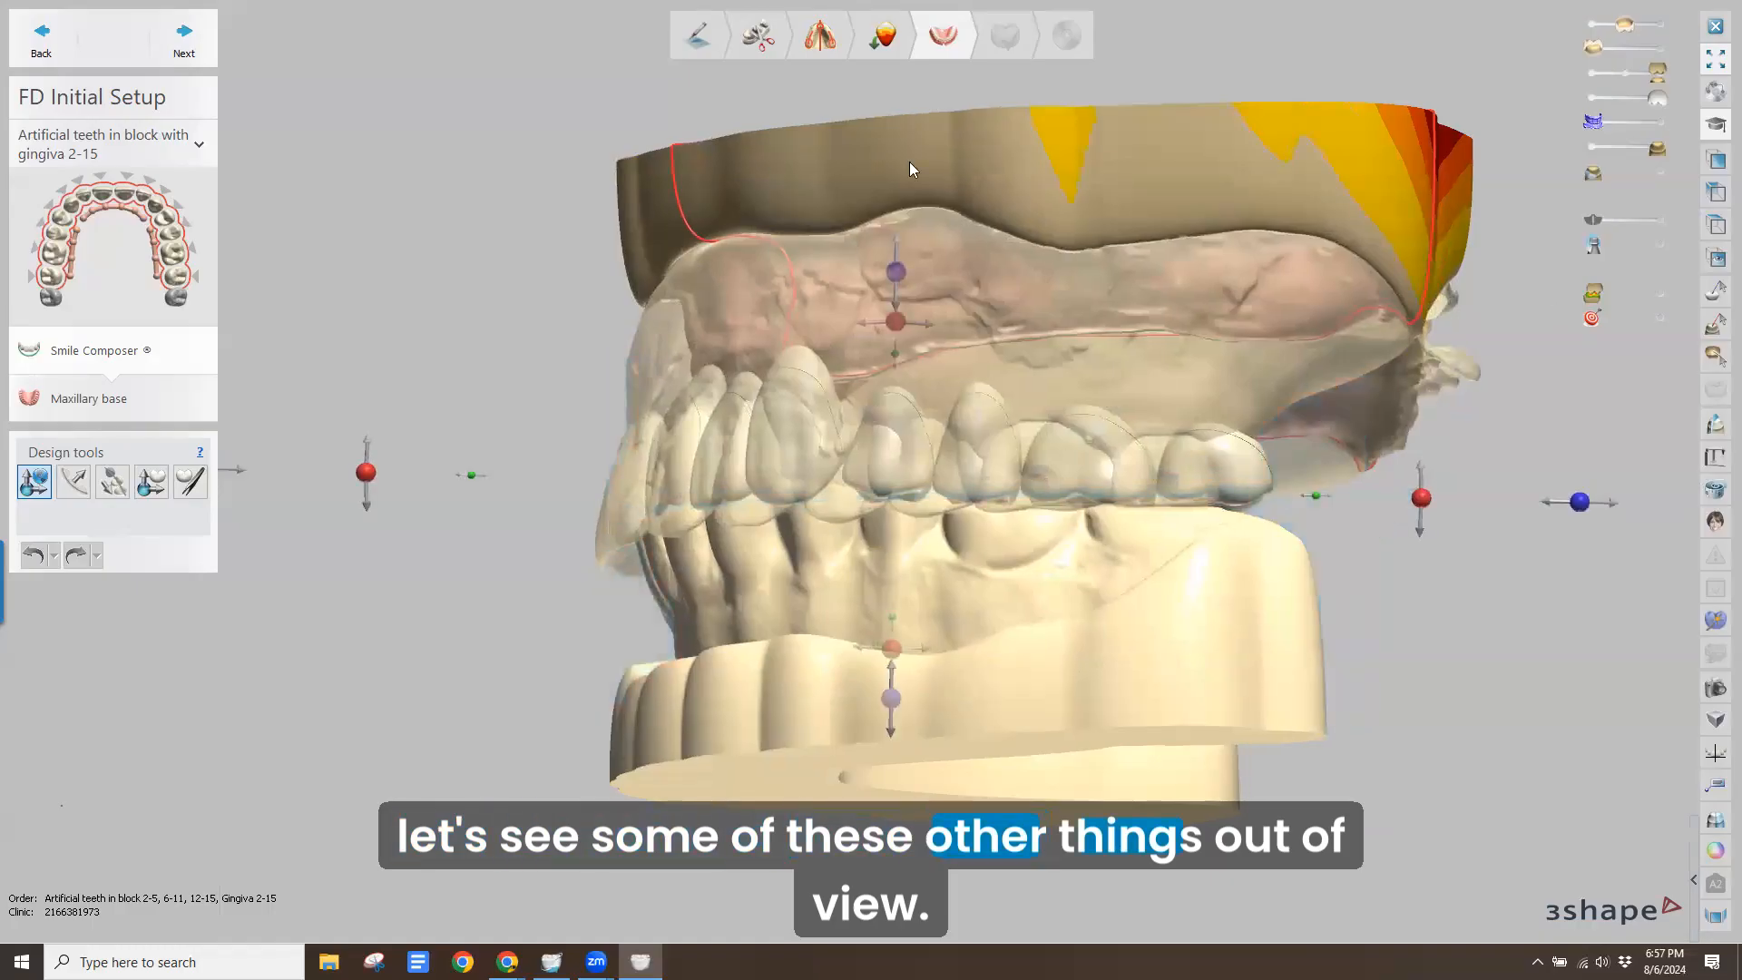
pyautogui.moveTo(910, 163); pyautogui.dragTo(921, 196, button='right')
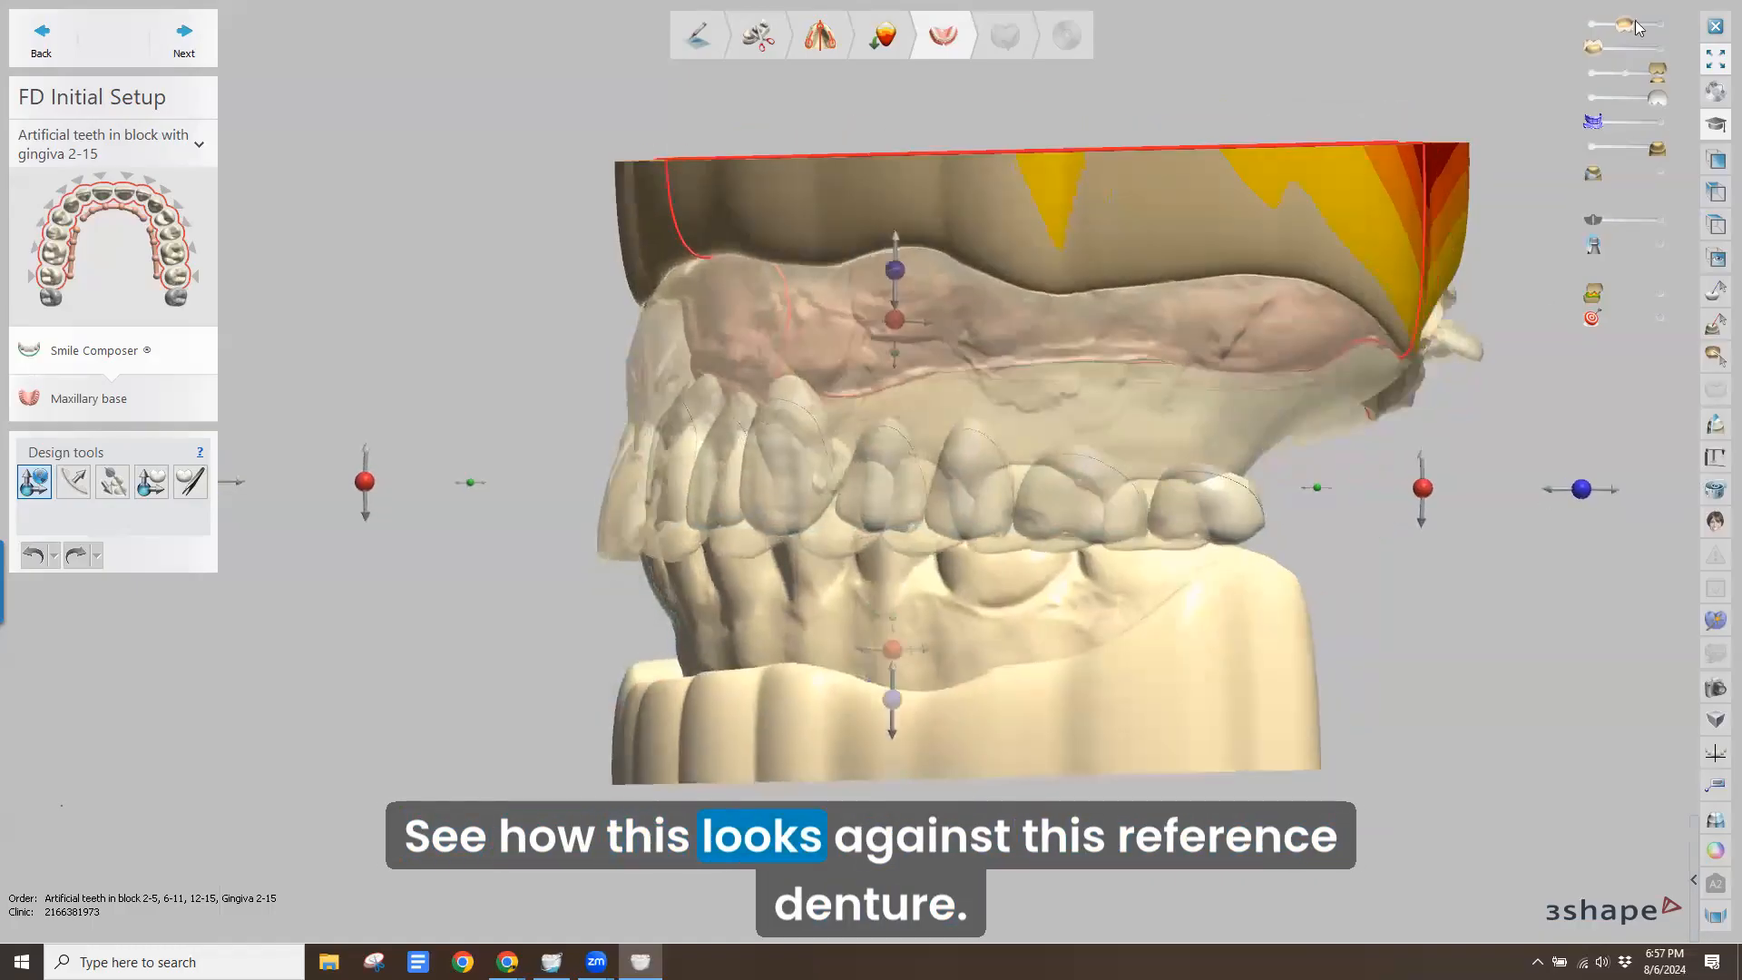
pyautogui.moveTo(1703, 16); pyautogui.dragTo(1707, 17)
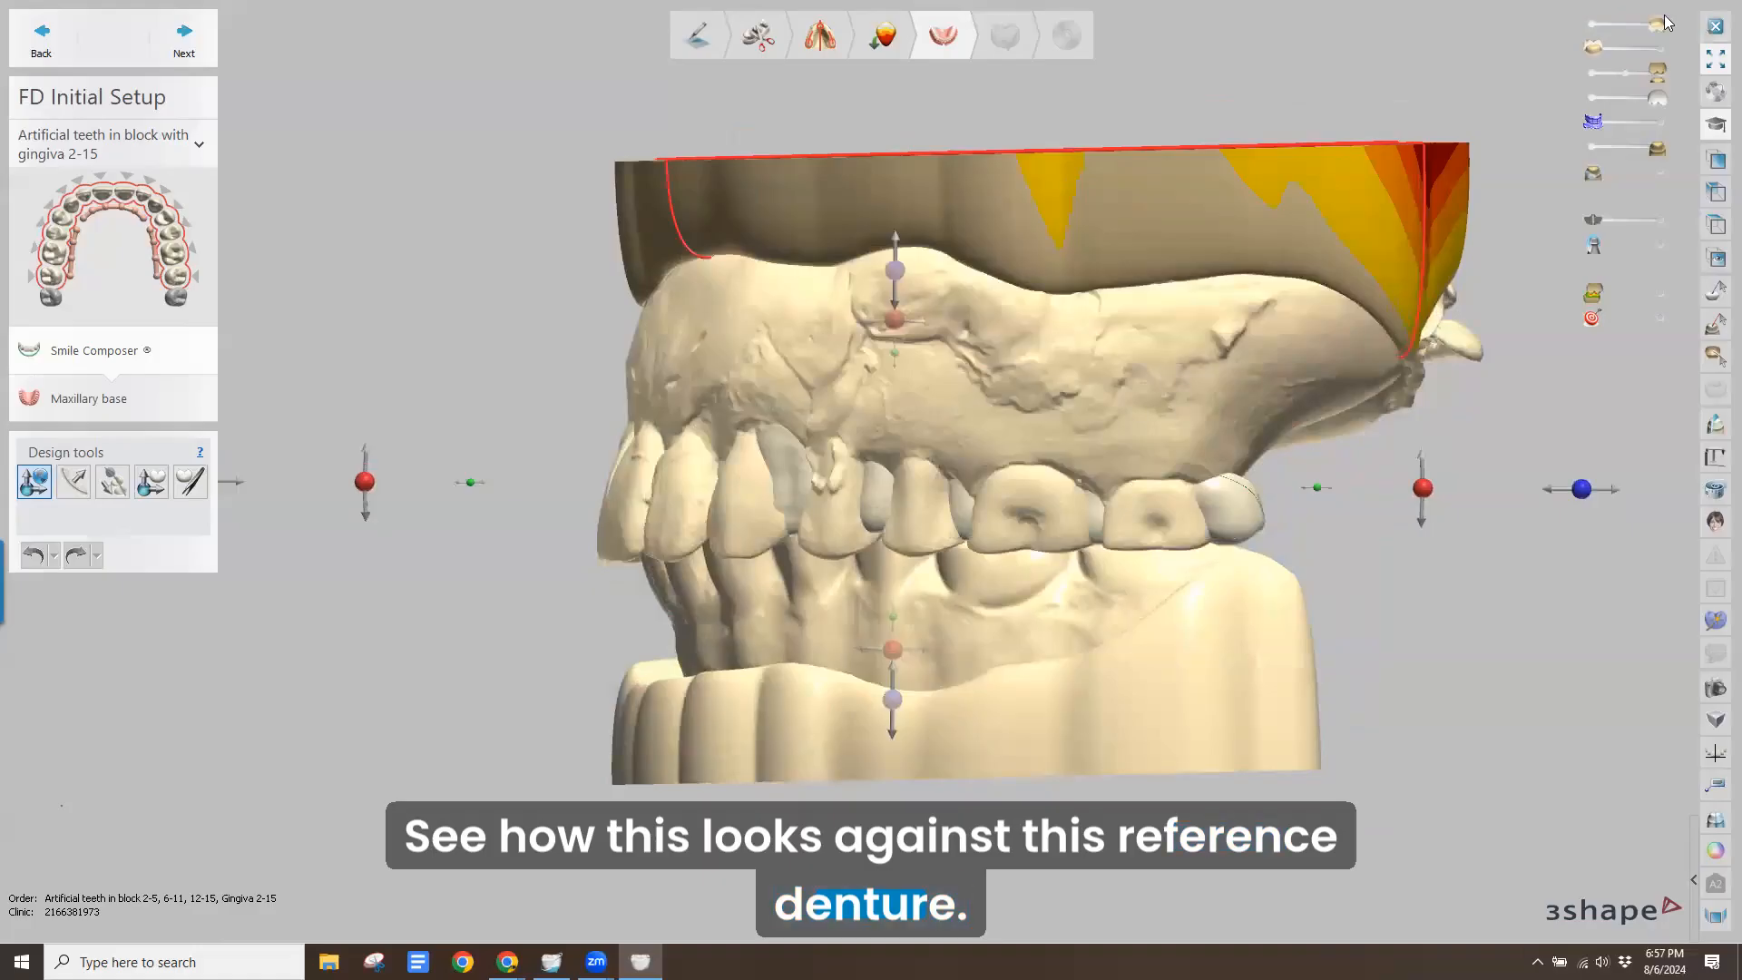
pyautogui.moveTo(1069, 147); pyautogui.dragTo(937, 190, button='right')
pyautogui.scroll(-2, 965, 189)
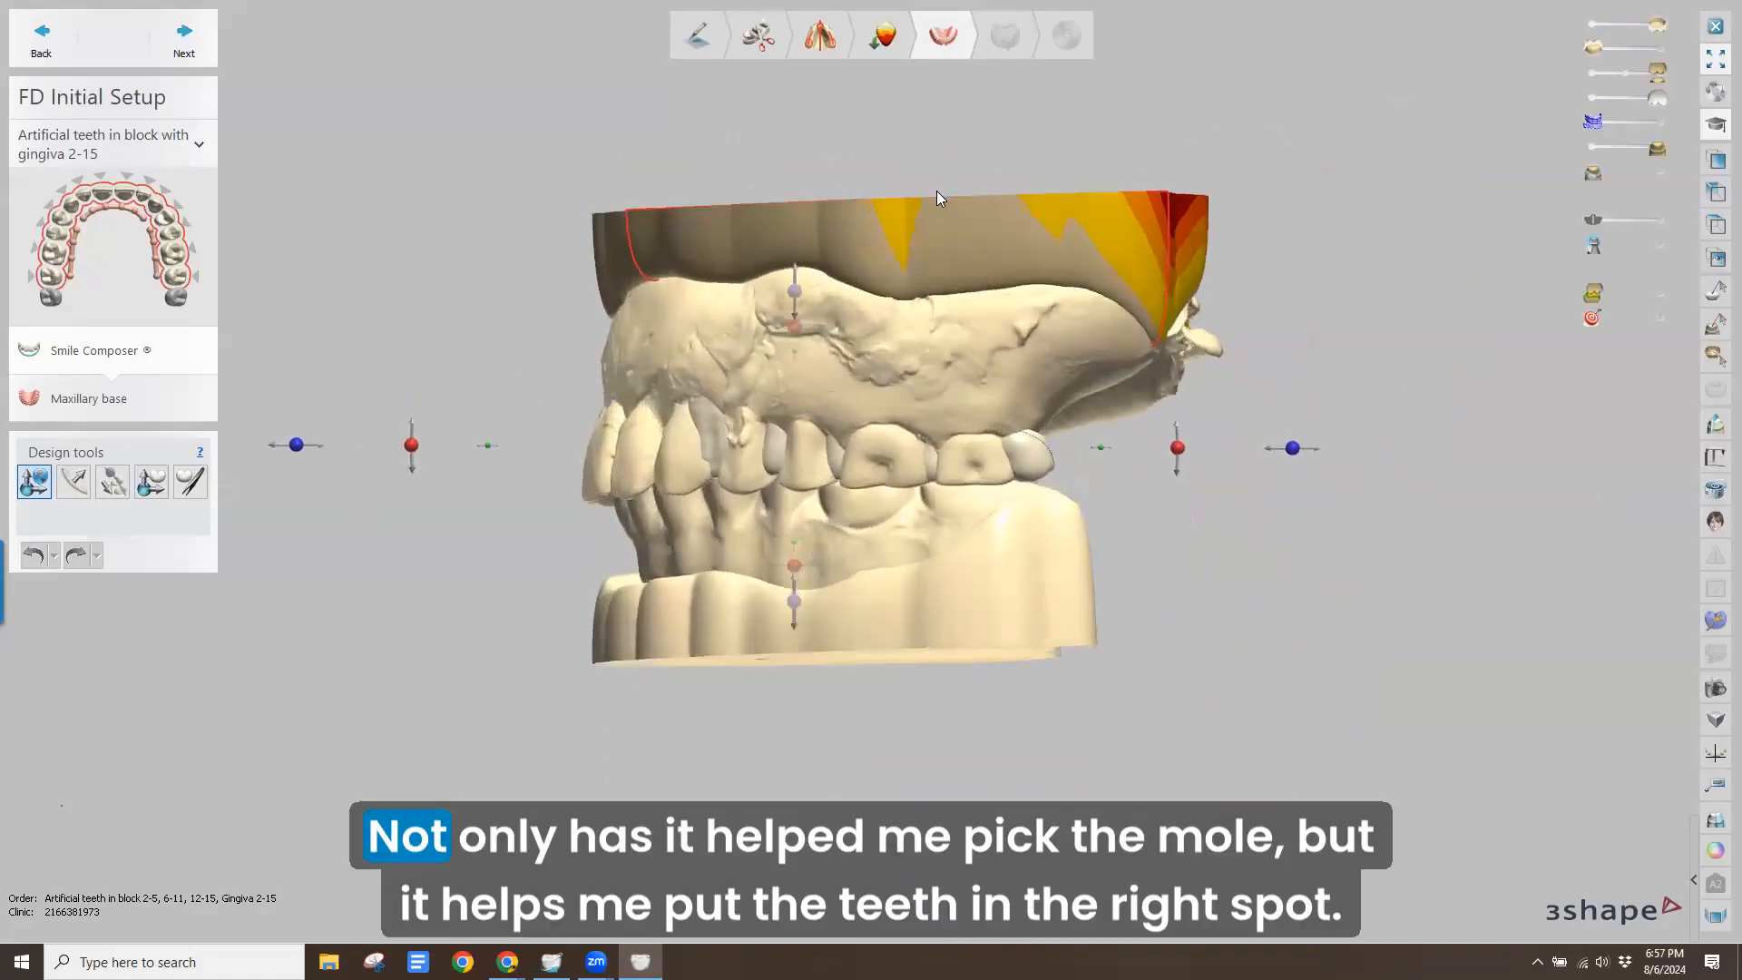
# Shift the whole upper tooth arch forward and down and tilt it to follow the reference denture, checking the fit from the front and sides
pyautogui.moveTo(305, 448); pyautogui.dragTo(260, 445)
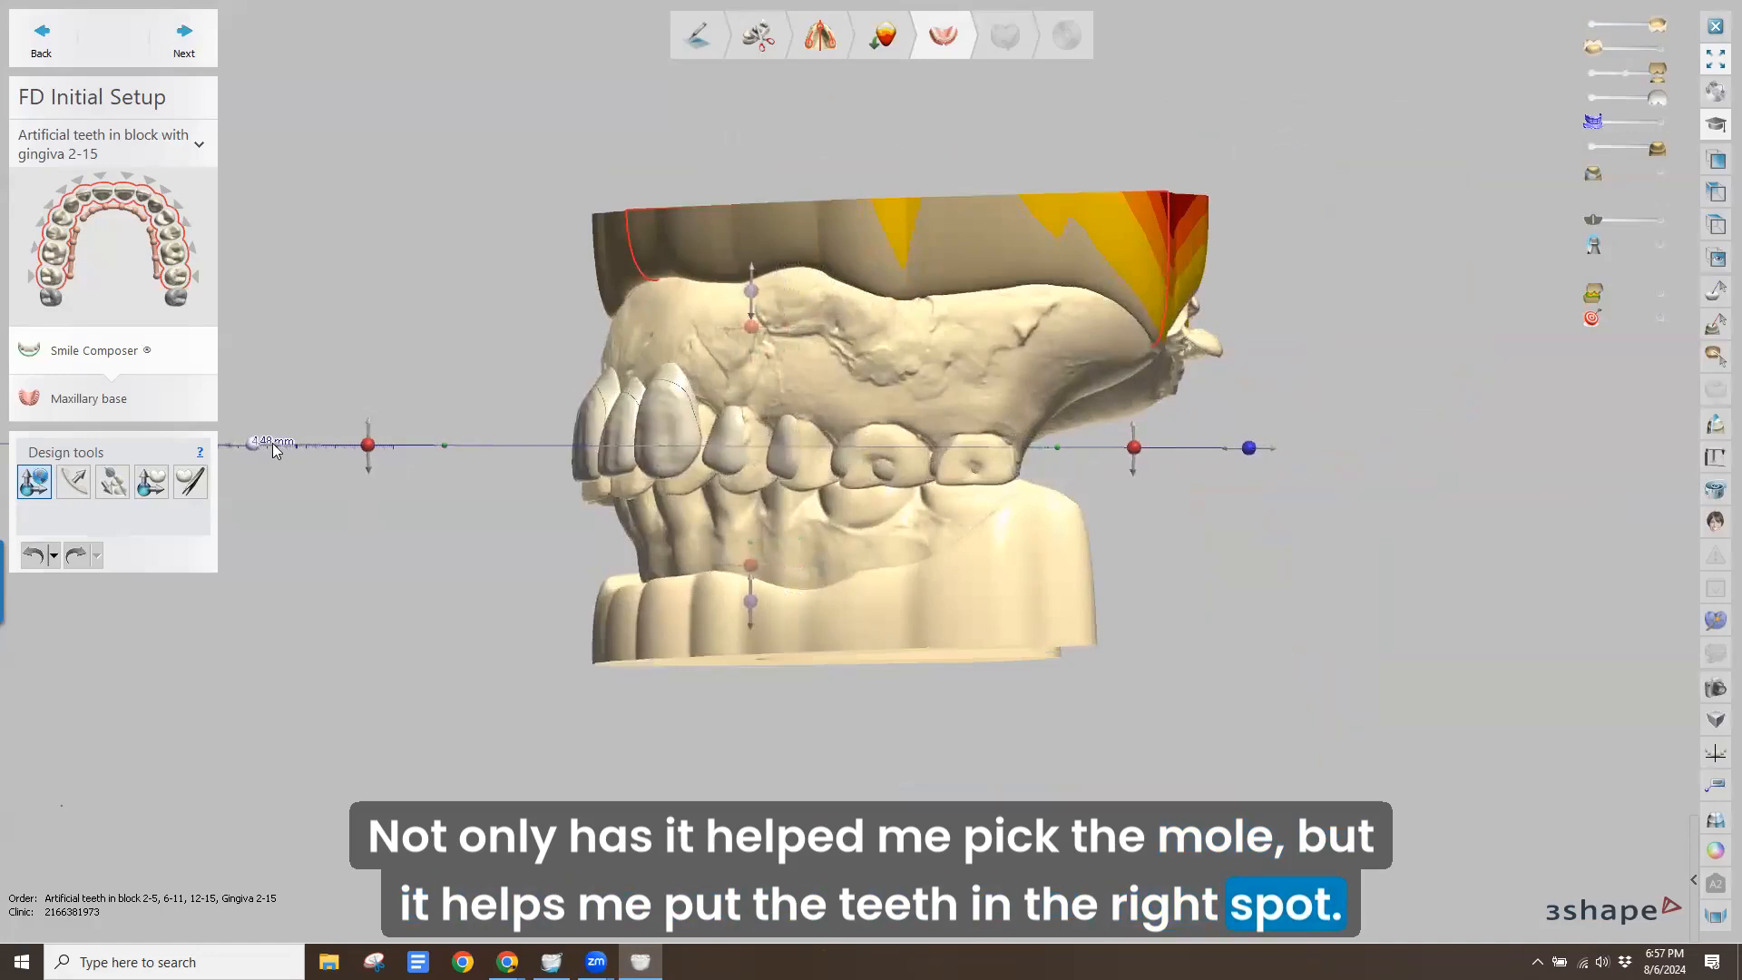
pyautogui.moveTo(746, 604); pyautogui.dragTo(757, 619)
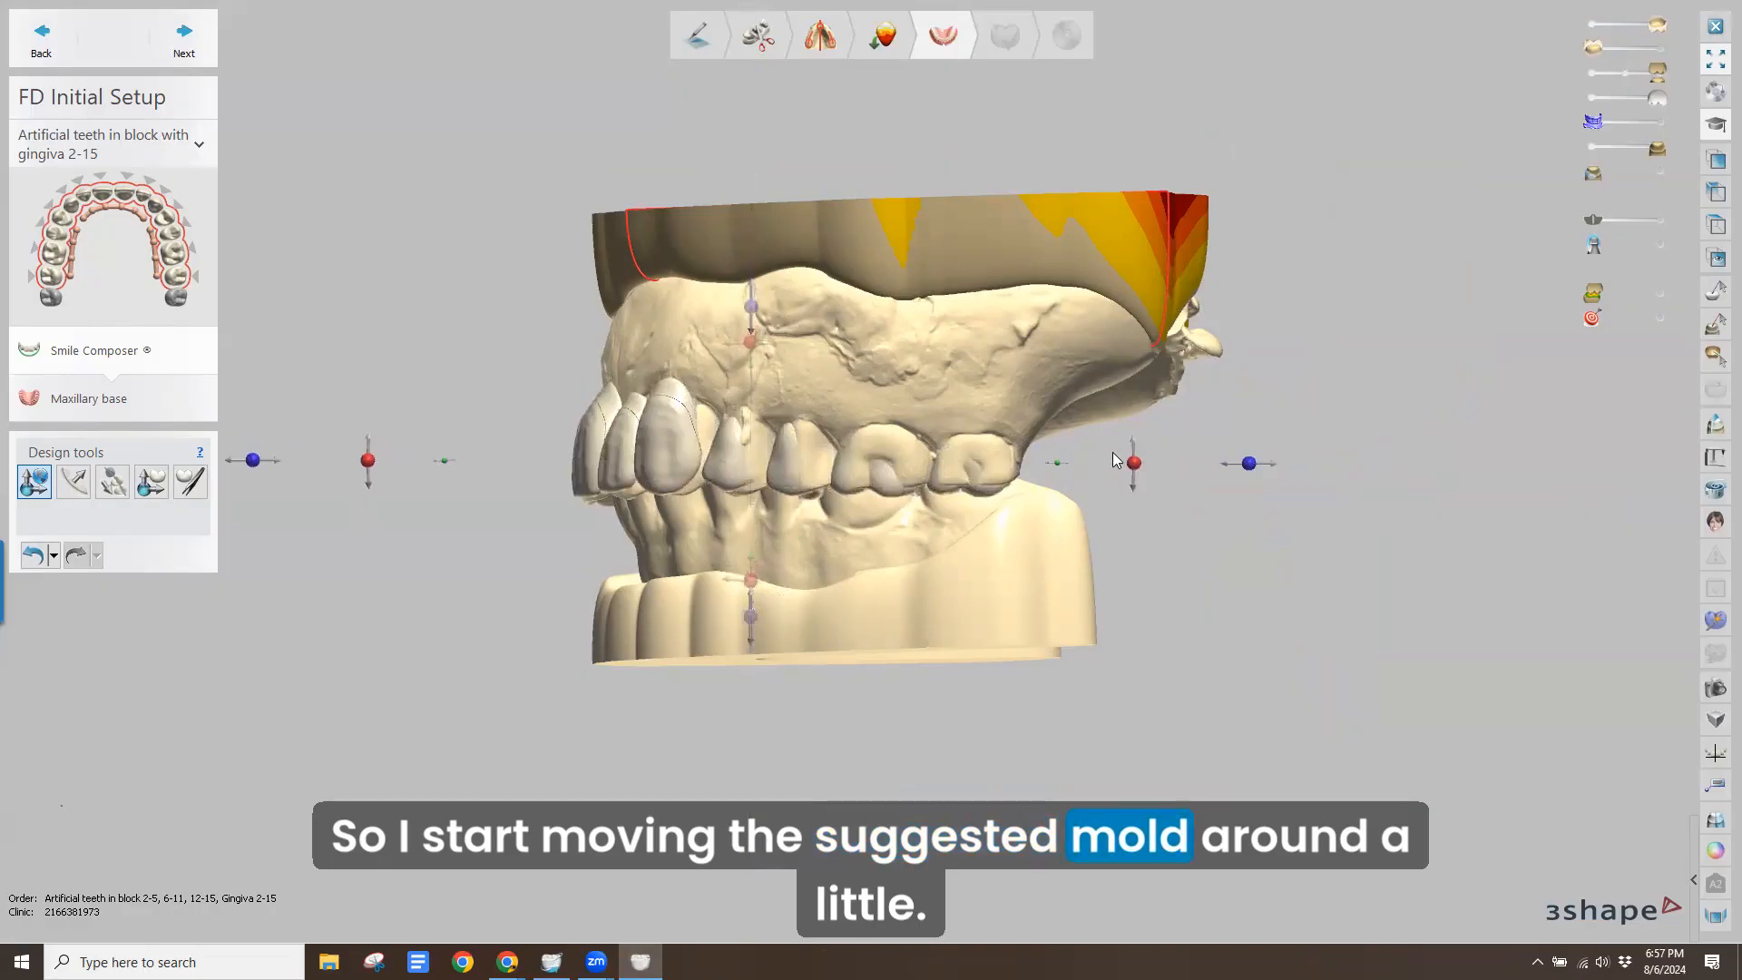
pyautogui.moveTo(1136, 465)
pyautogui.moveTo(1141, 471); pyautogui.dragTo(1136, 452)
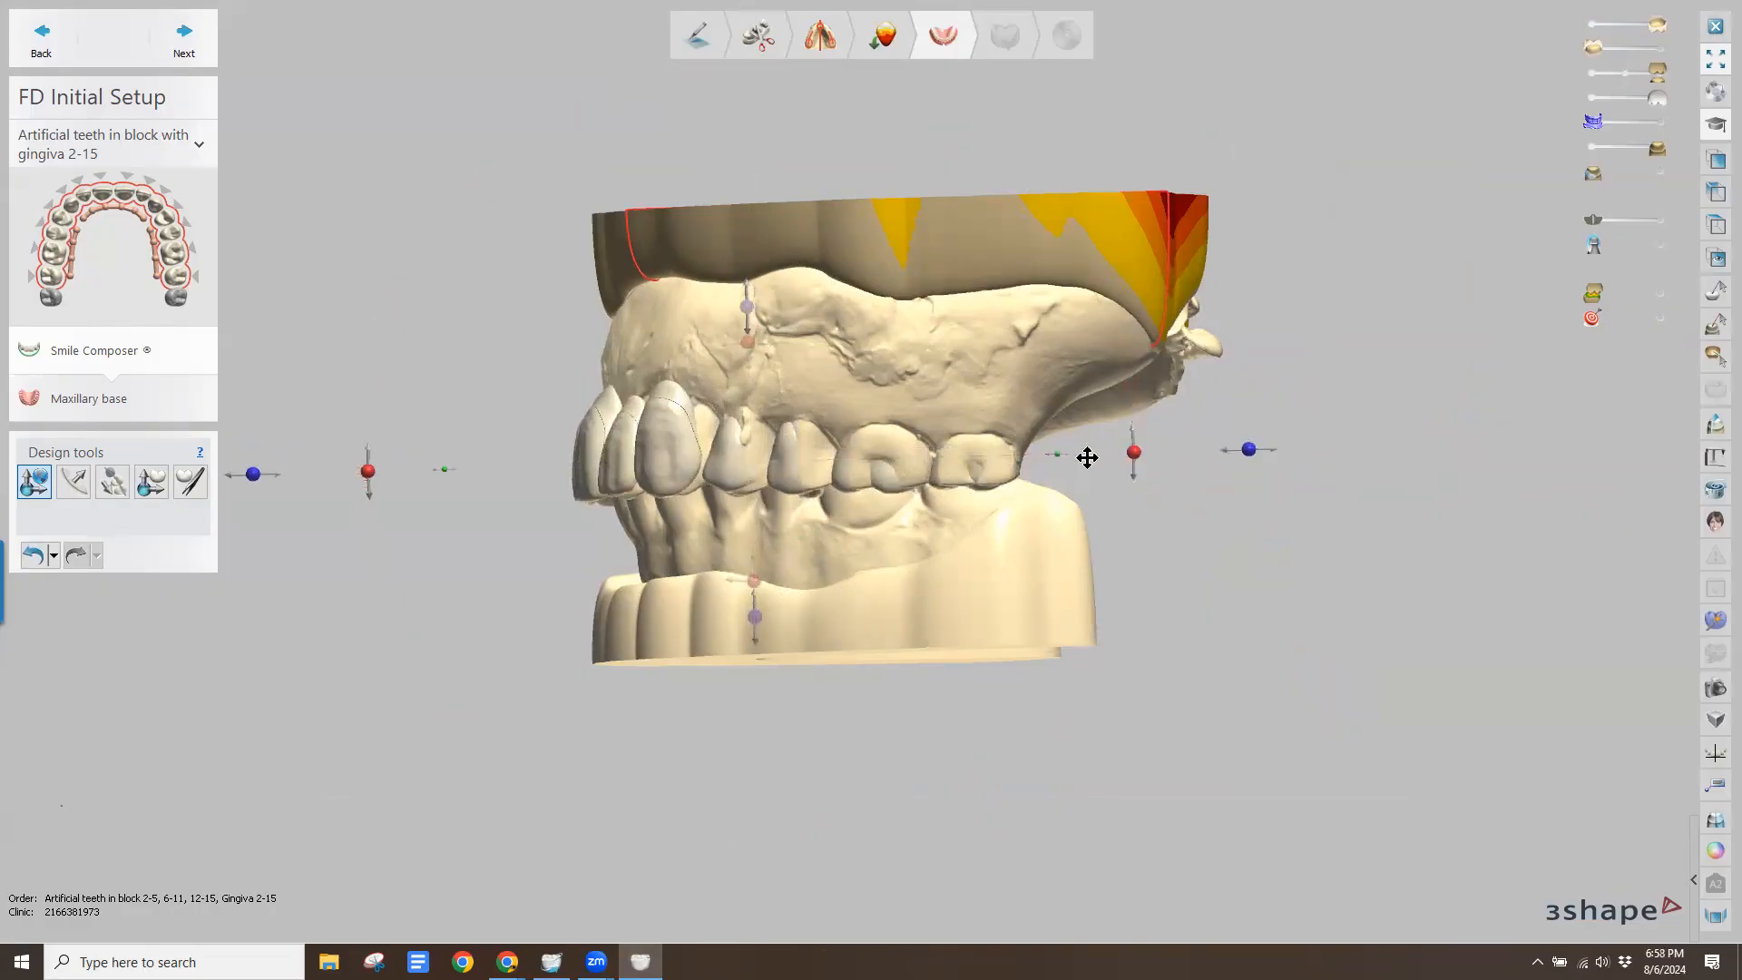
pyautogui.moveTo(1246, 454); pyautogui.dragTo(1226, 455)
pyautogui.moveTo(537, 336); pyautogui.dragTo(714, 376, button='right')
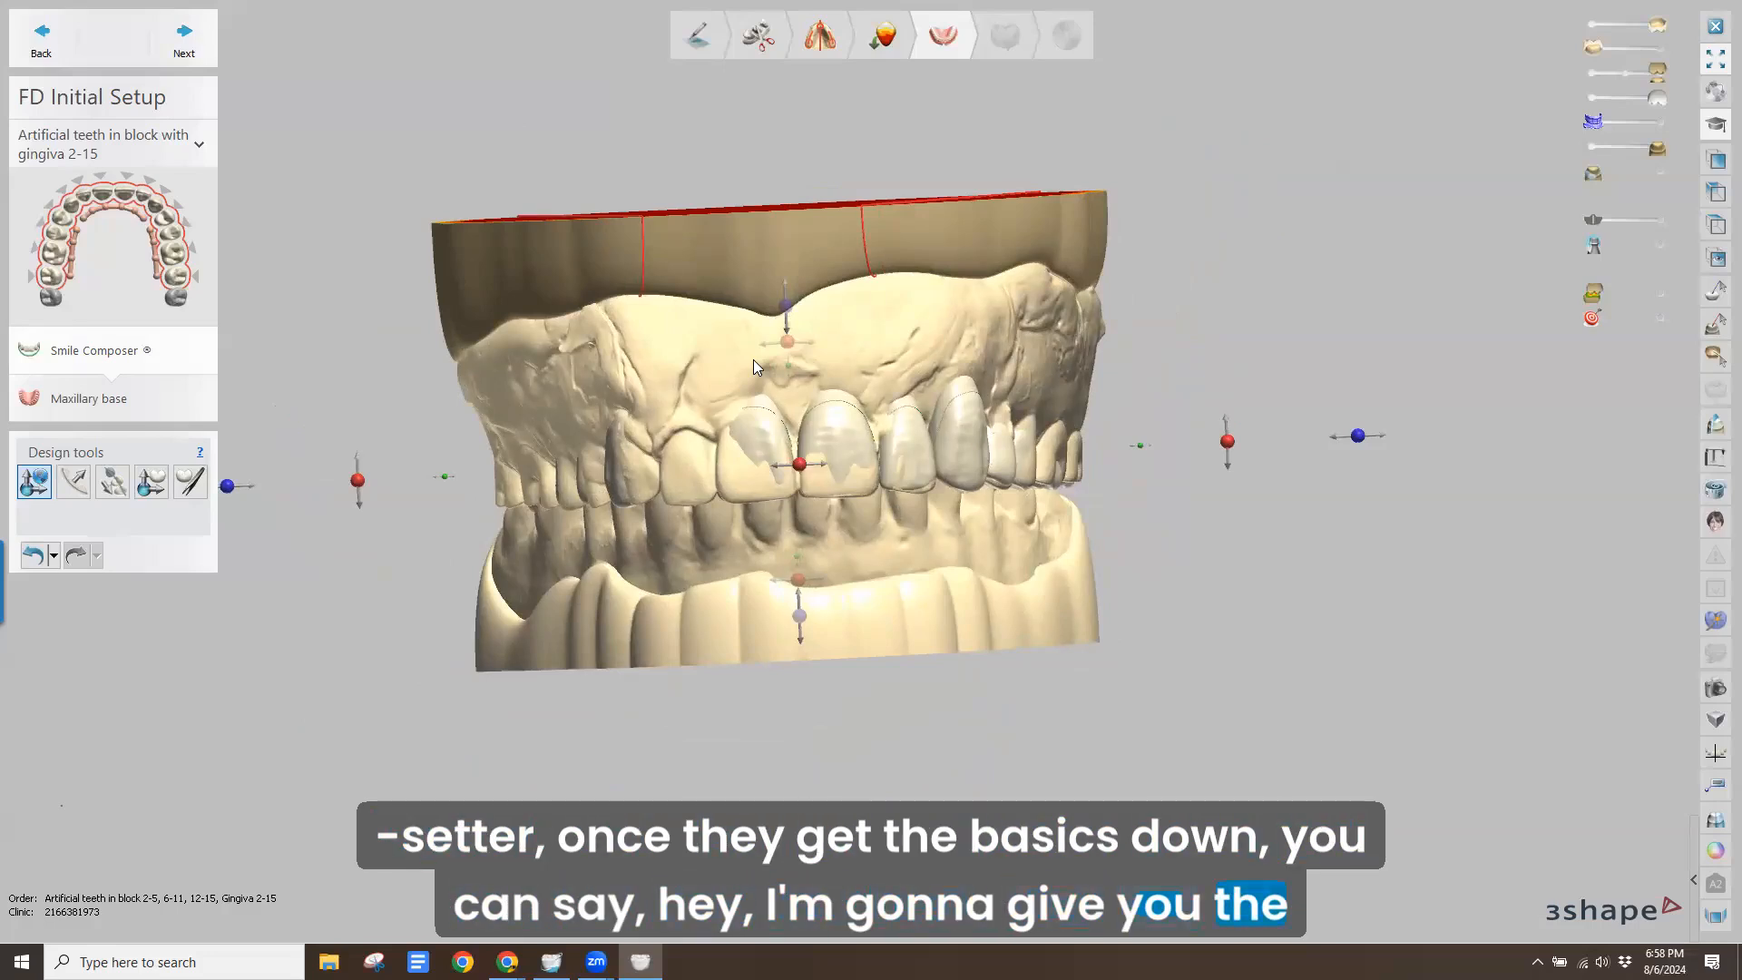
pyautogui.moveTo(724, 258); pyautogui.dragTo(694, 276, button='right')
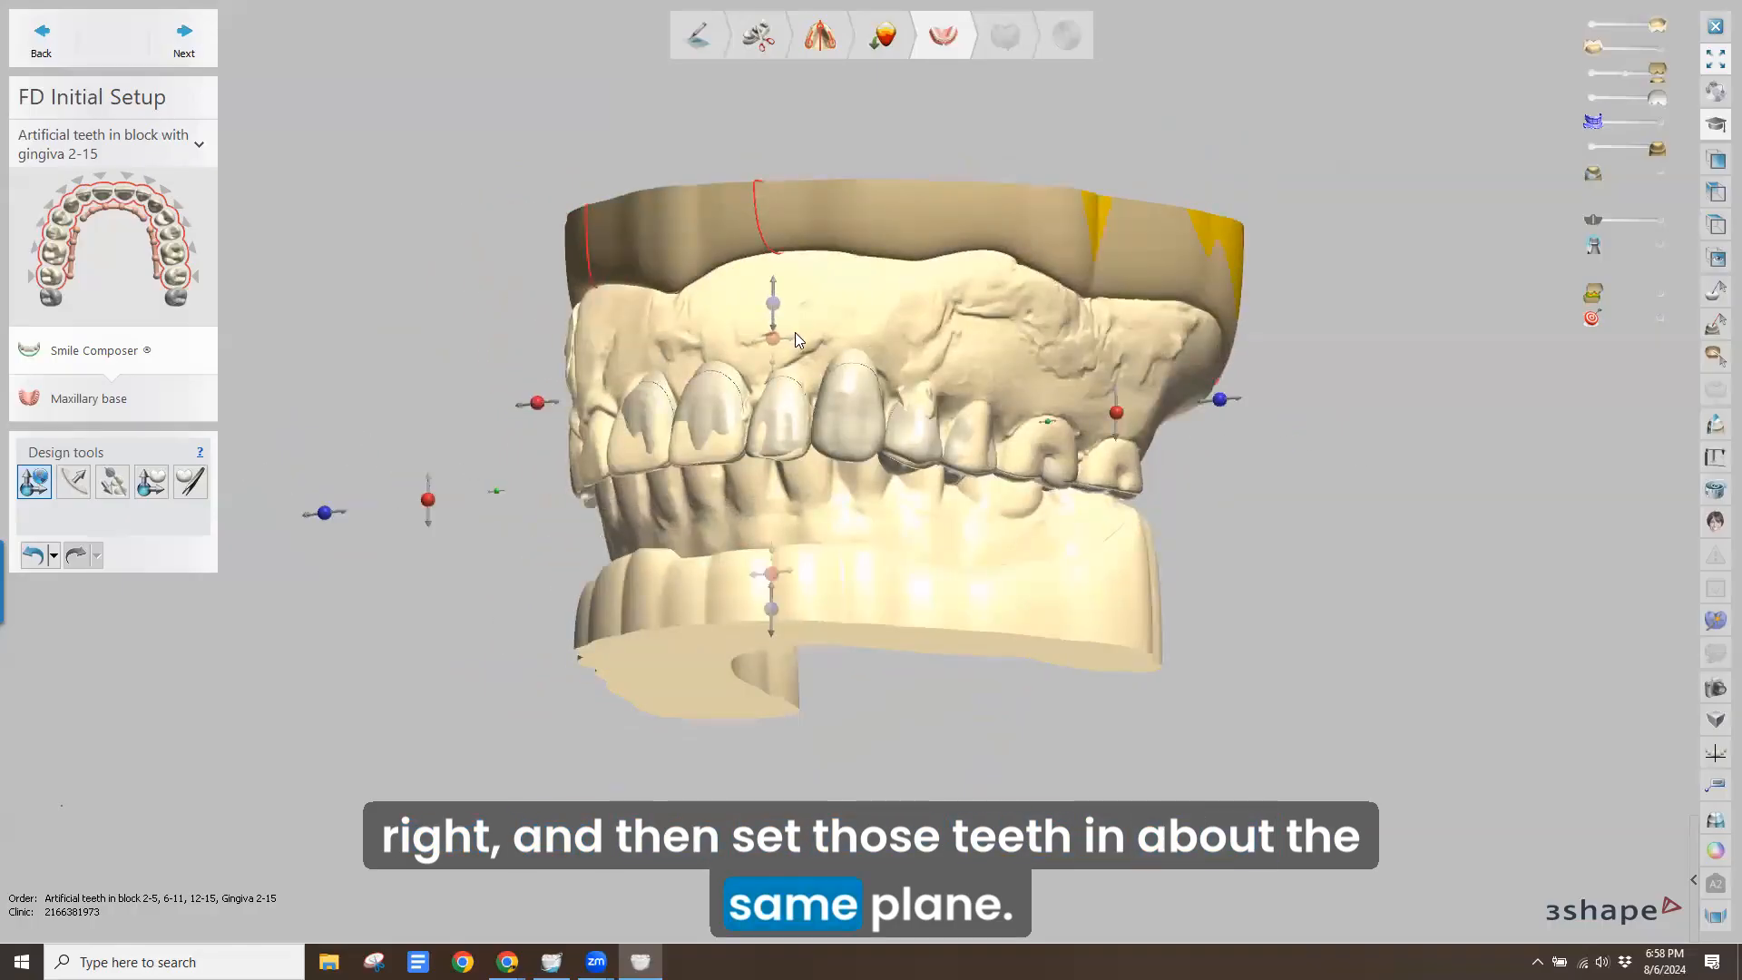
pyautogui.moveTo(796, 337); pyautogui.dragTo(864, 290, button='right')
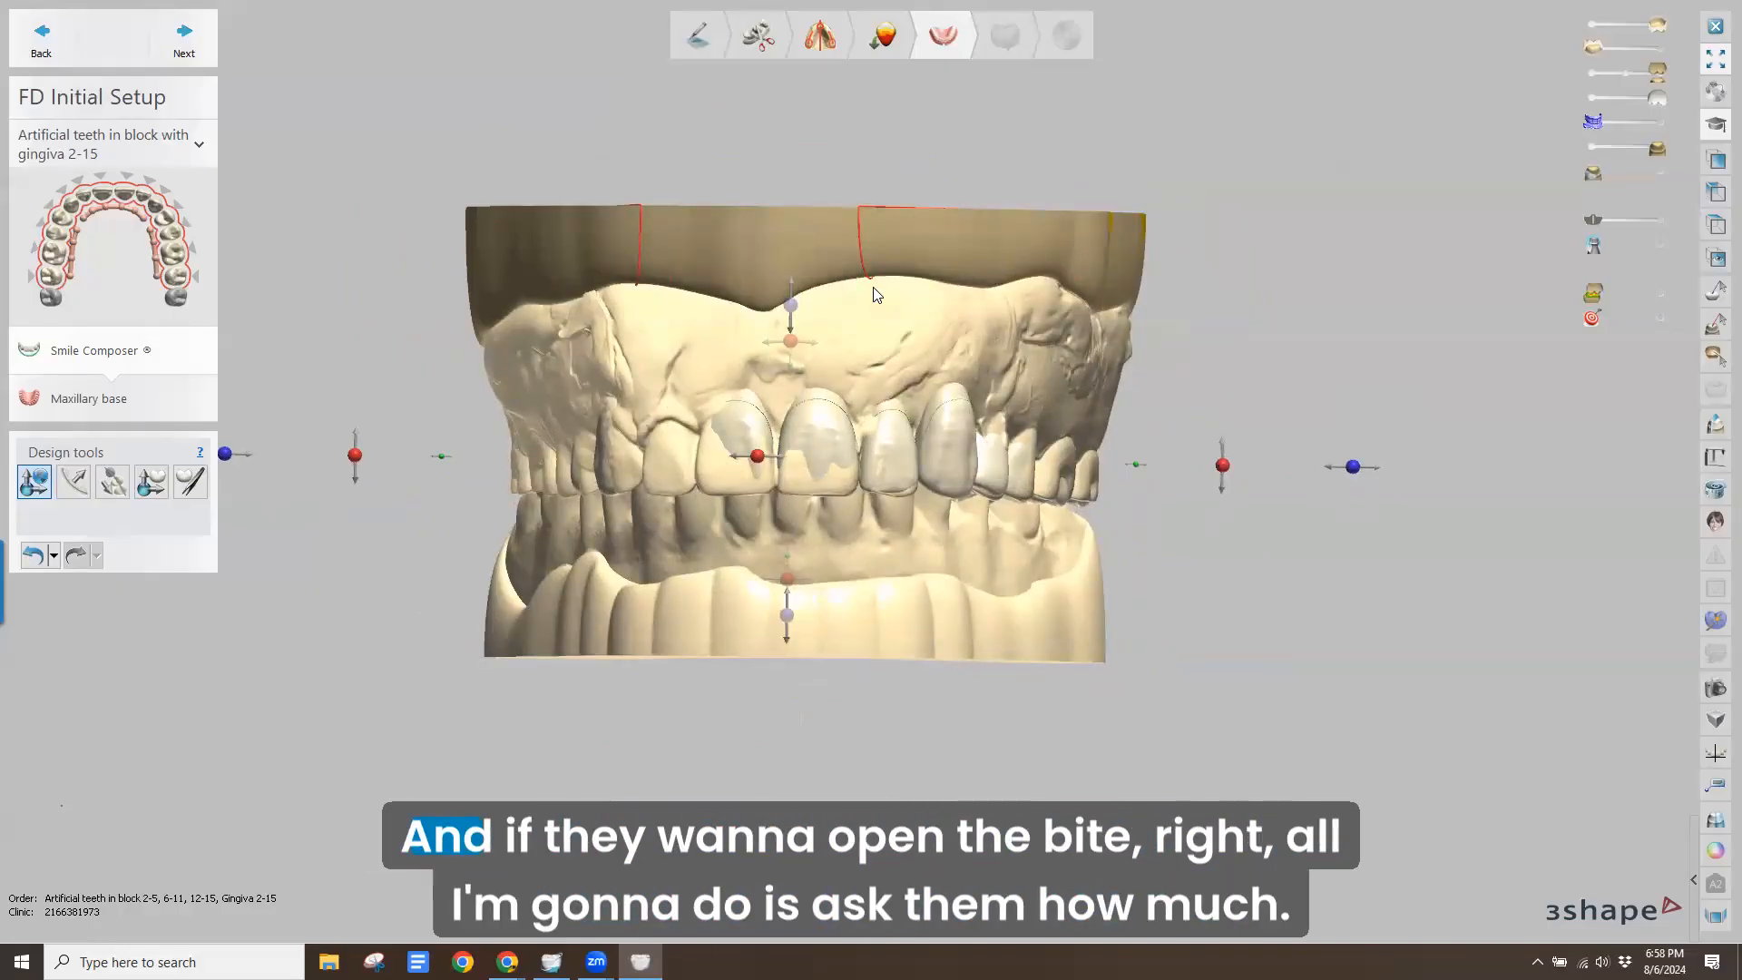
# Bring up the Denar Mark 330 virtual articulator, examine the mounted jaws from both sides and close it
pyautogui.click(1712, 461)
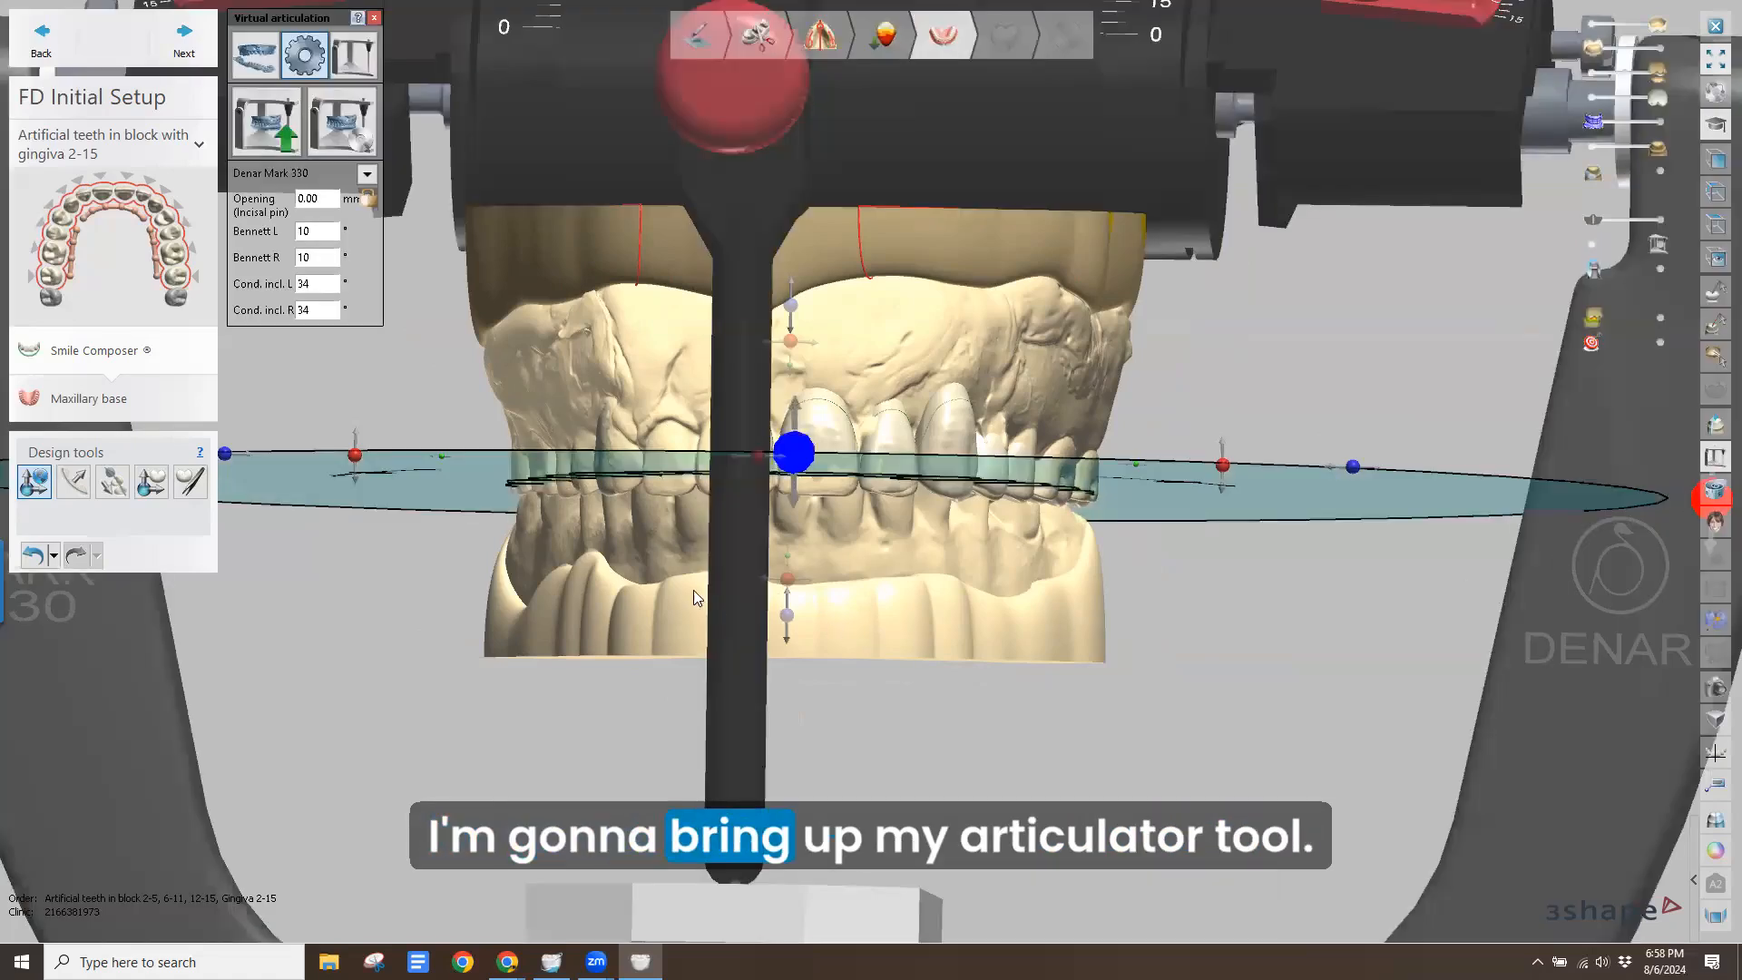
pyautogui.moveTo(693, 590); pyautogui.dragTo(743, 426, button='right')
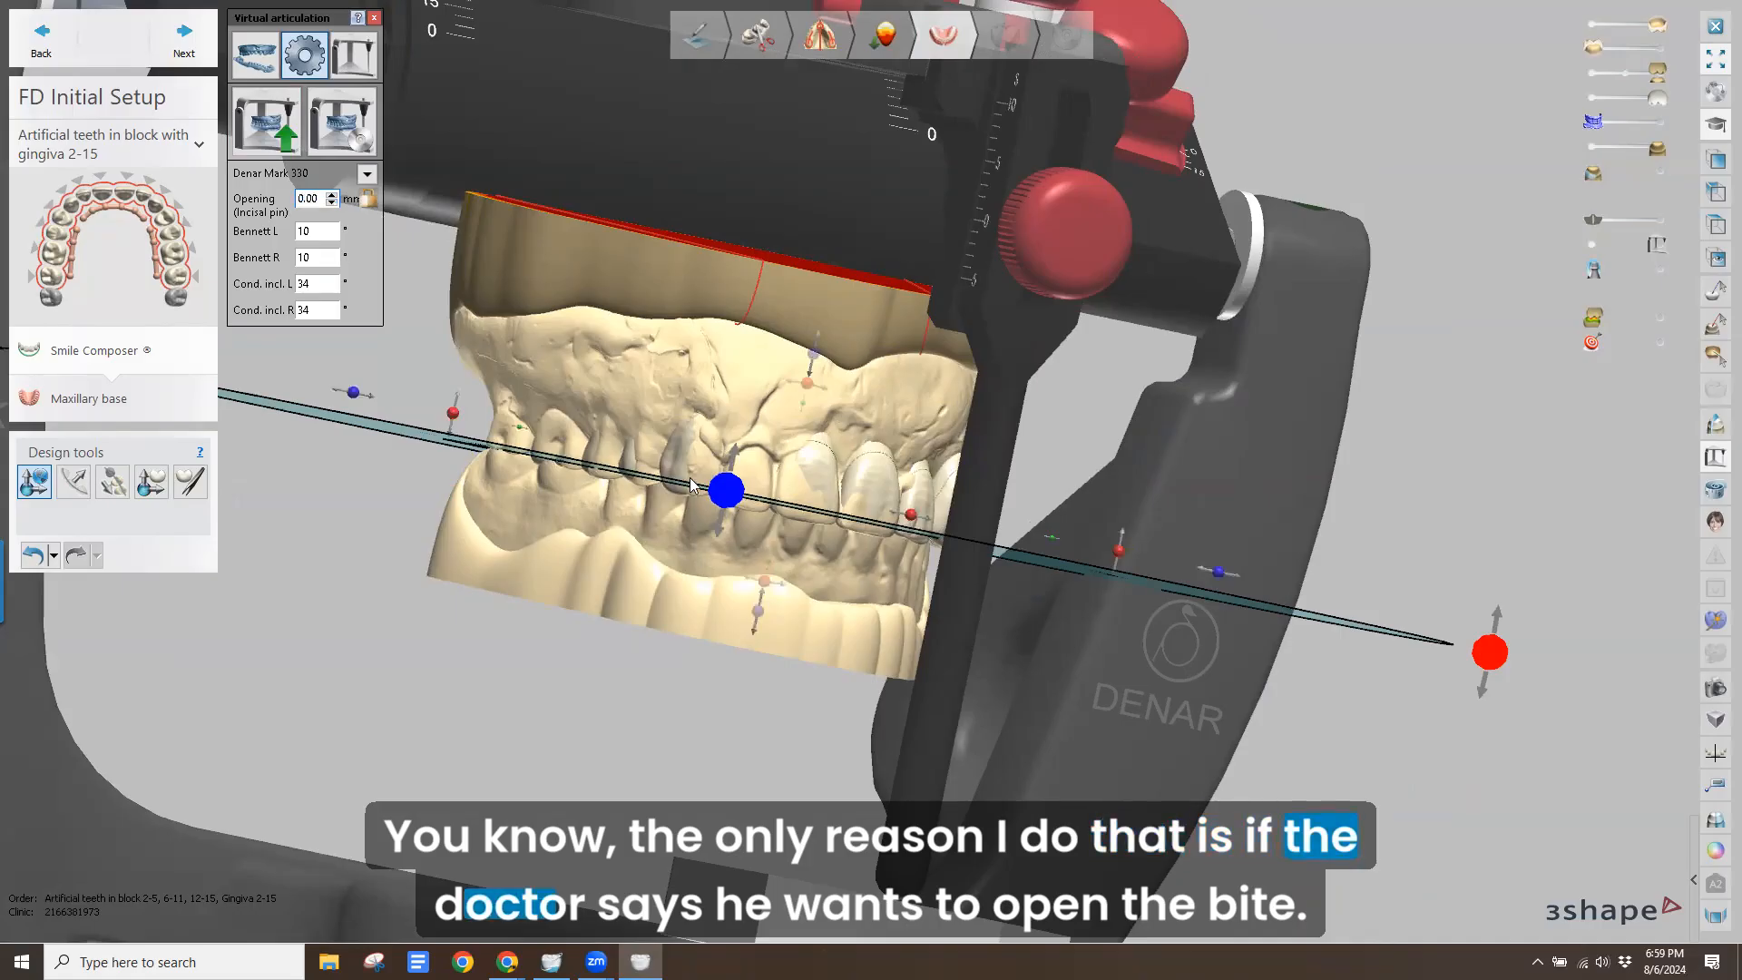
pyautogui.moveTo(676, 608); pyautogui.dragTo(665, 433, button='right')
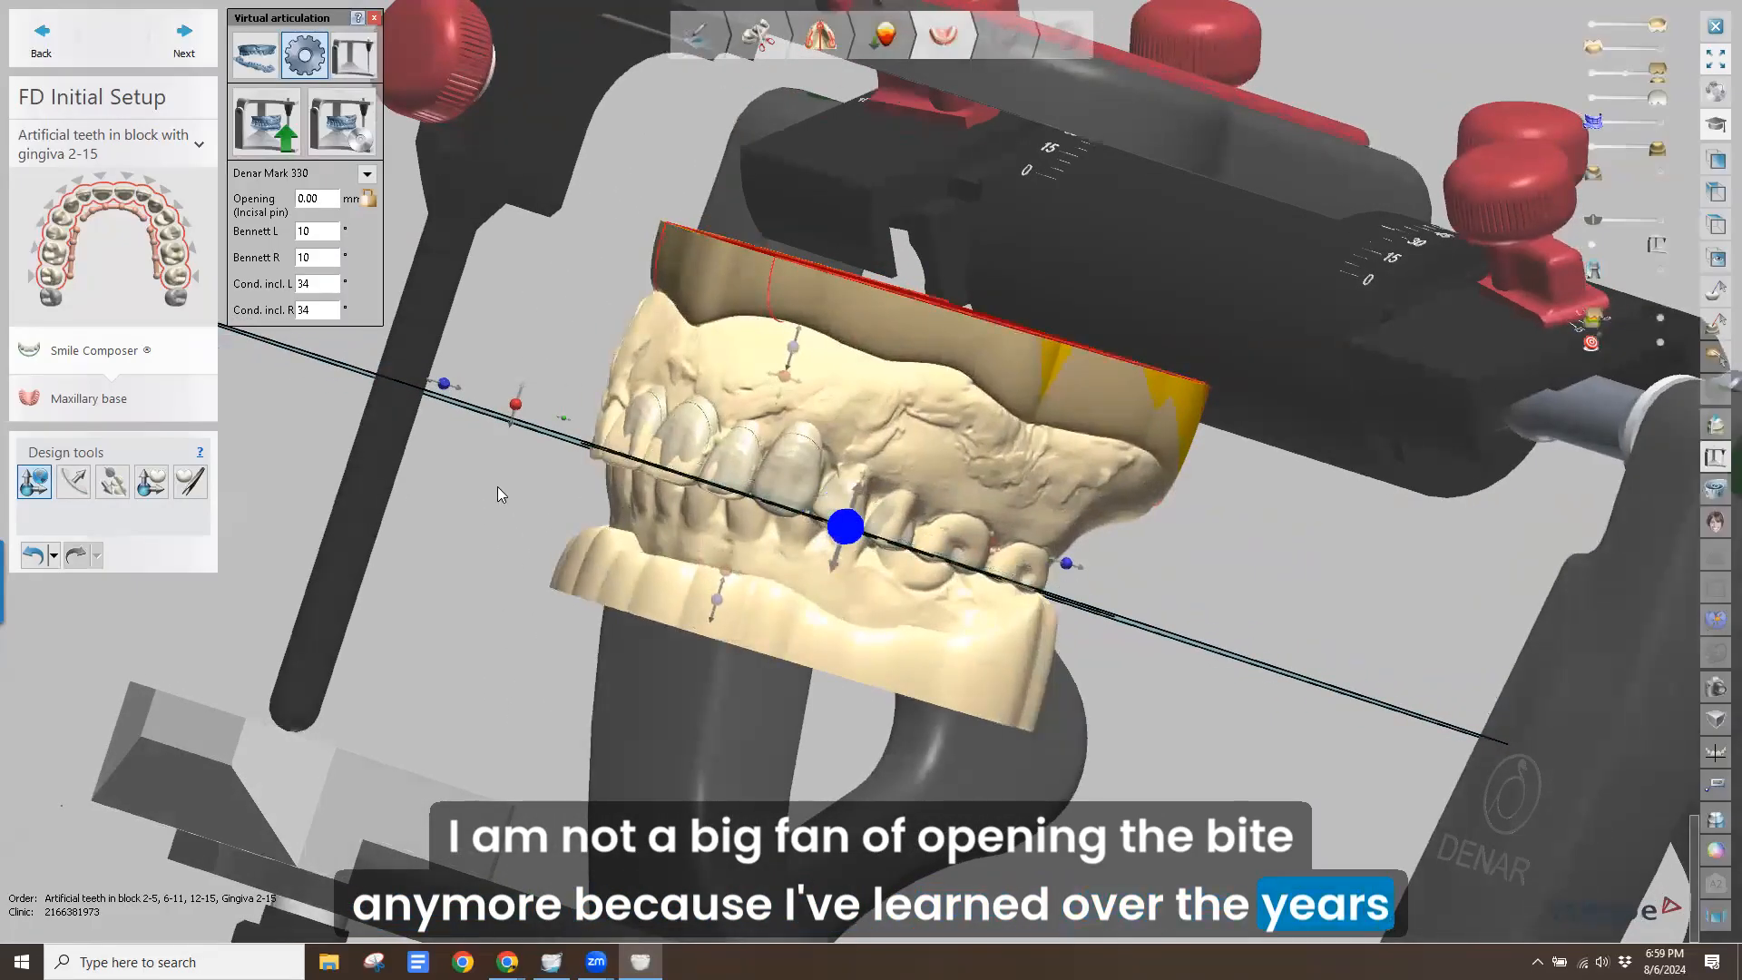
pyautogui.click(375, 19)
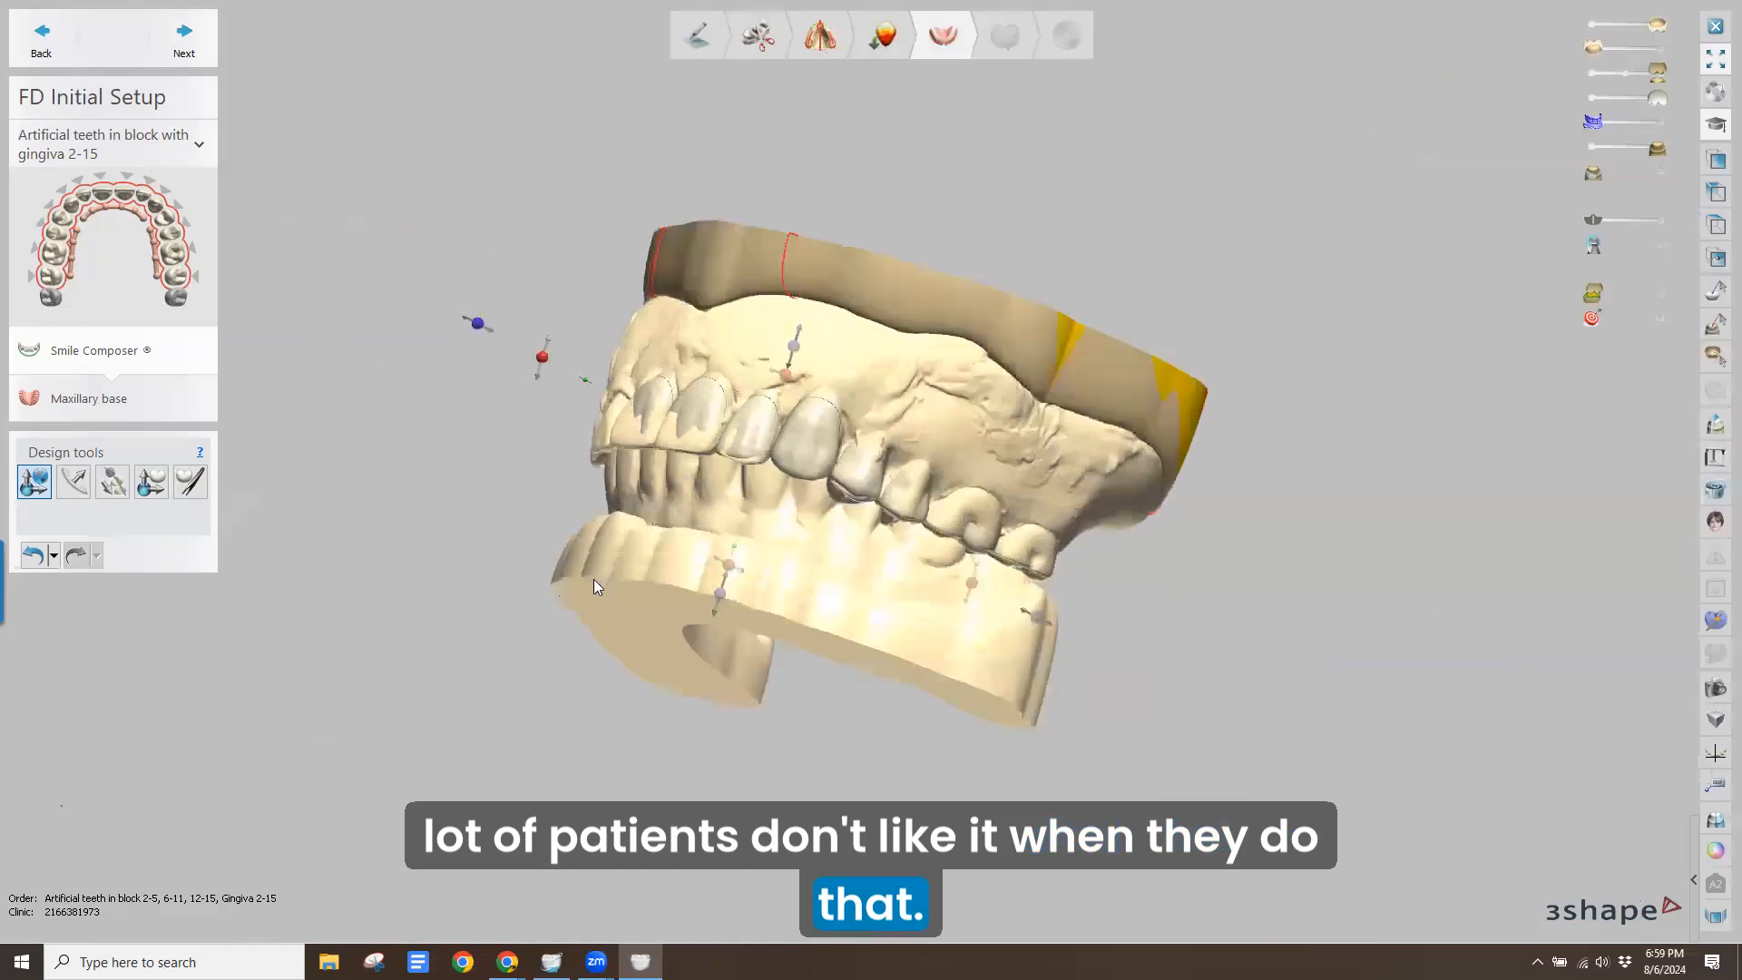
# Hide the lower jaw model to expose the occlusal side of the upper tooth setup
pyautogui.moveTo(596, 587); pyautogui.dragTo(724, 648, button='right')
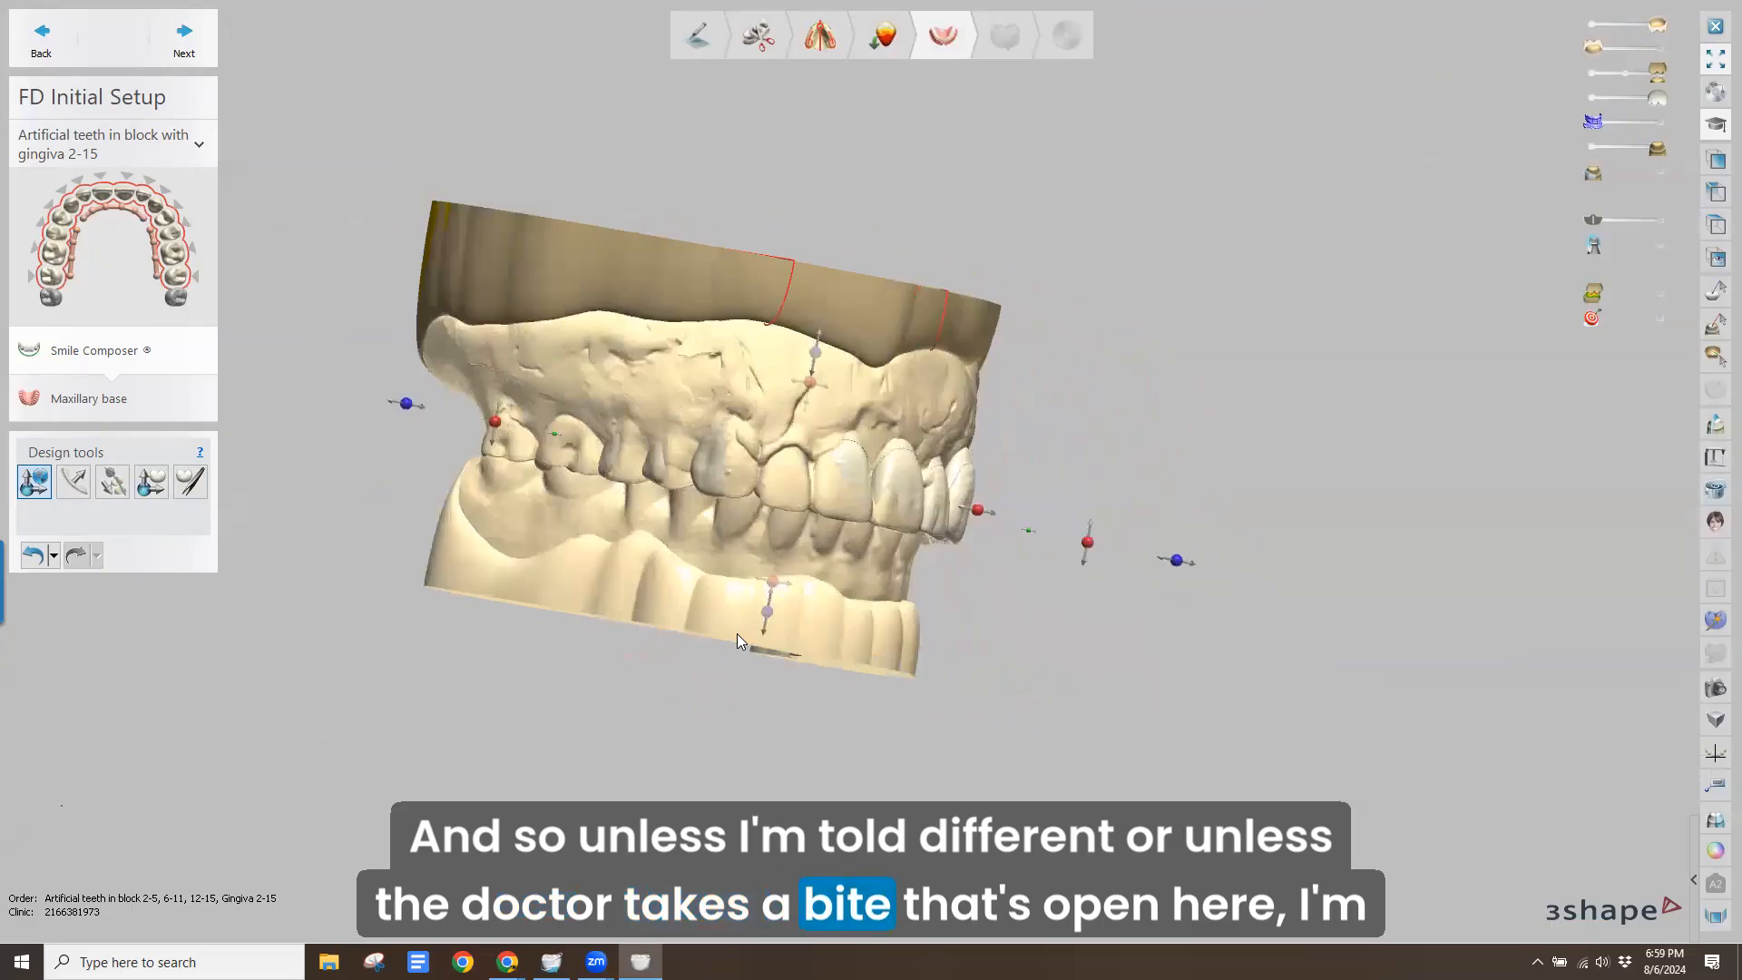
pyautogui.moveTo(728, 600); pyautogui.dragTo(764, 537, button='right')
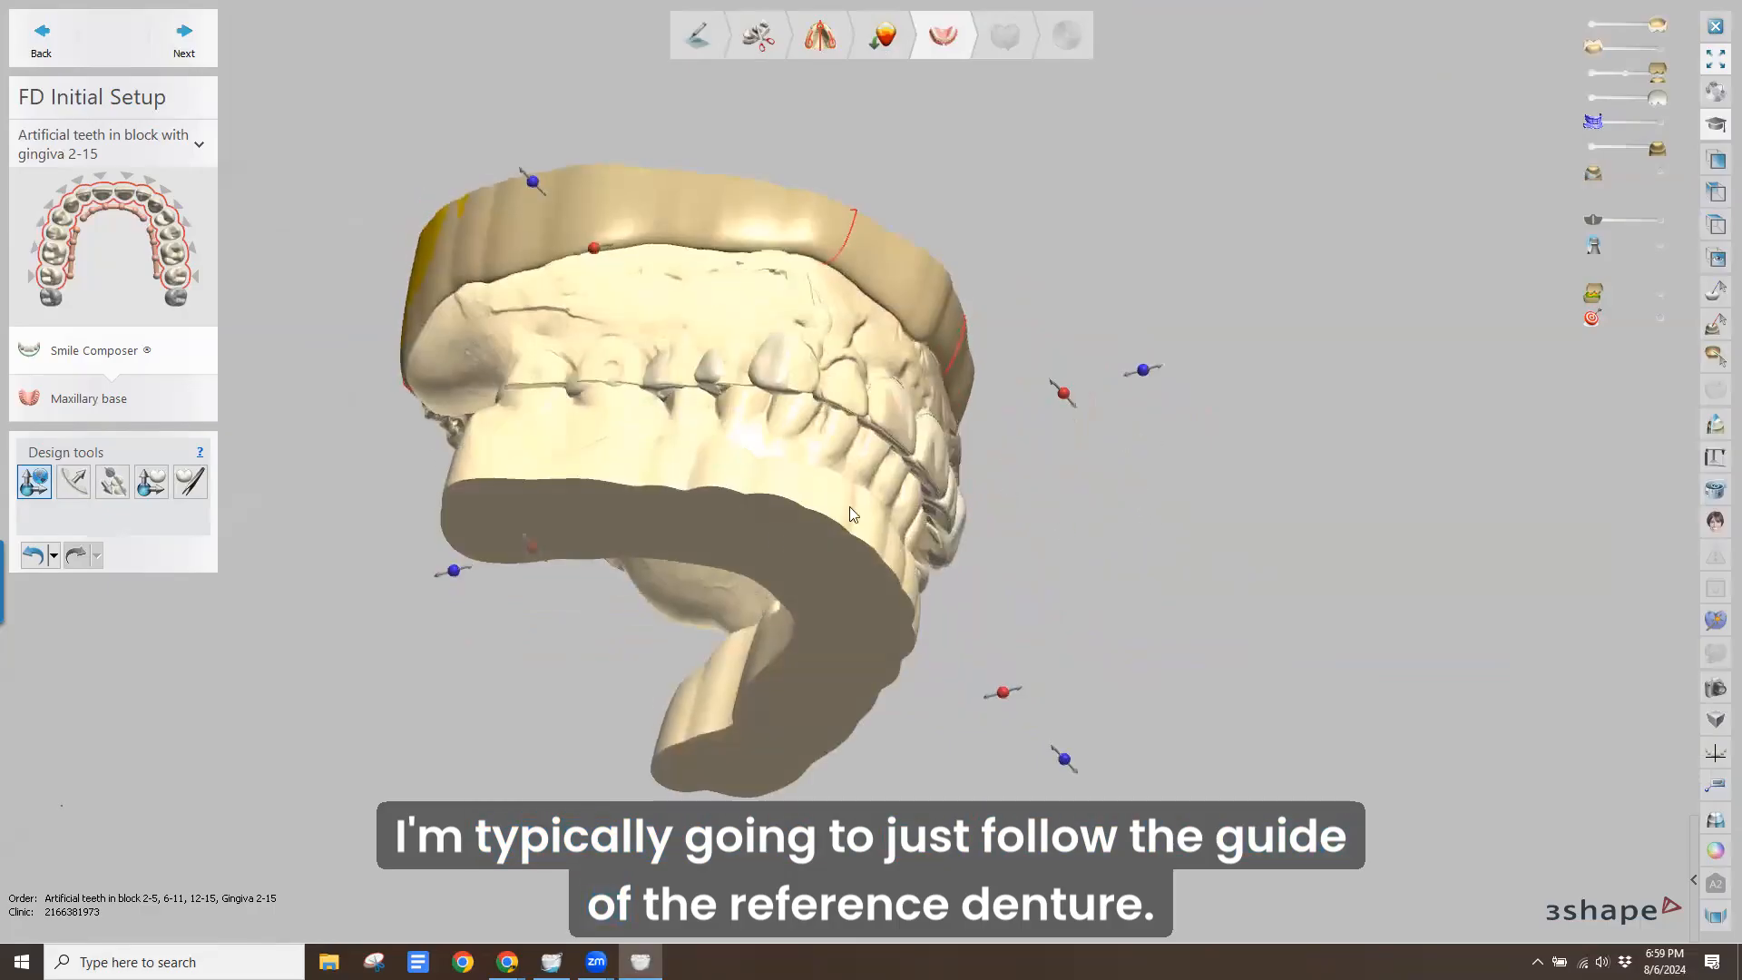
pyautogui.click(1600, 153)
pyautogui.moveTo(674, 454); pyautogui.dragTo(628, 444, button='right')
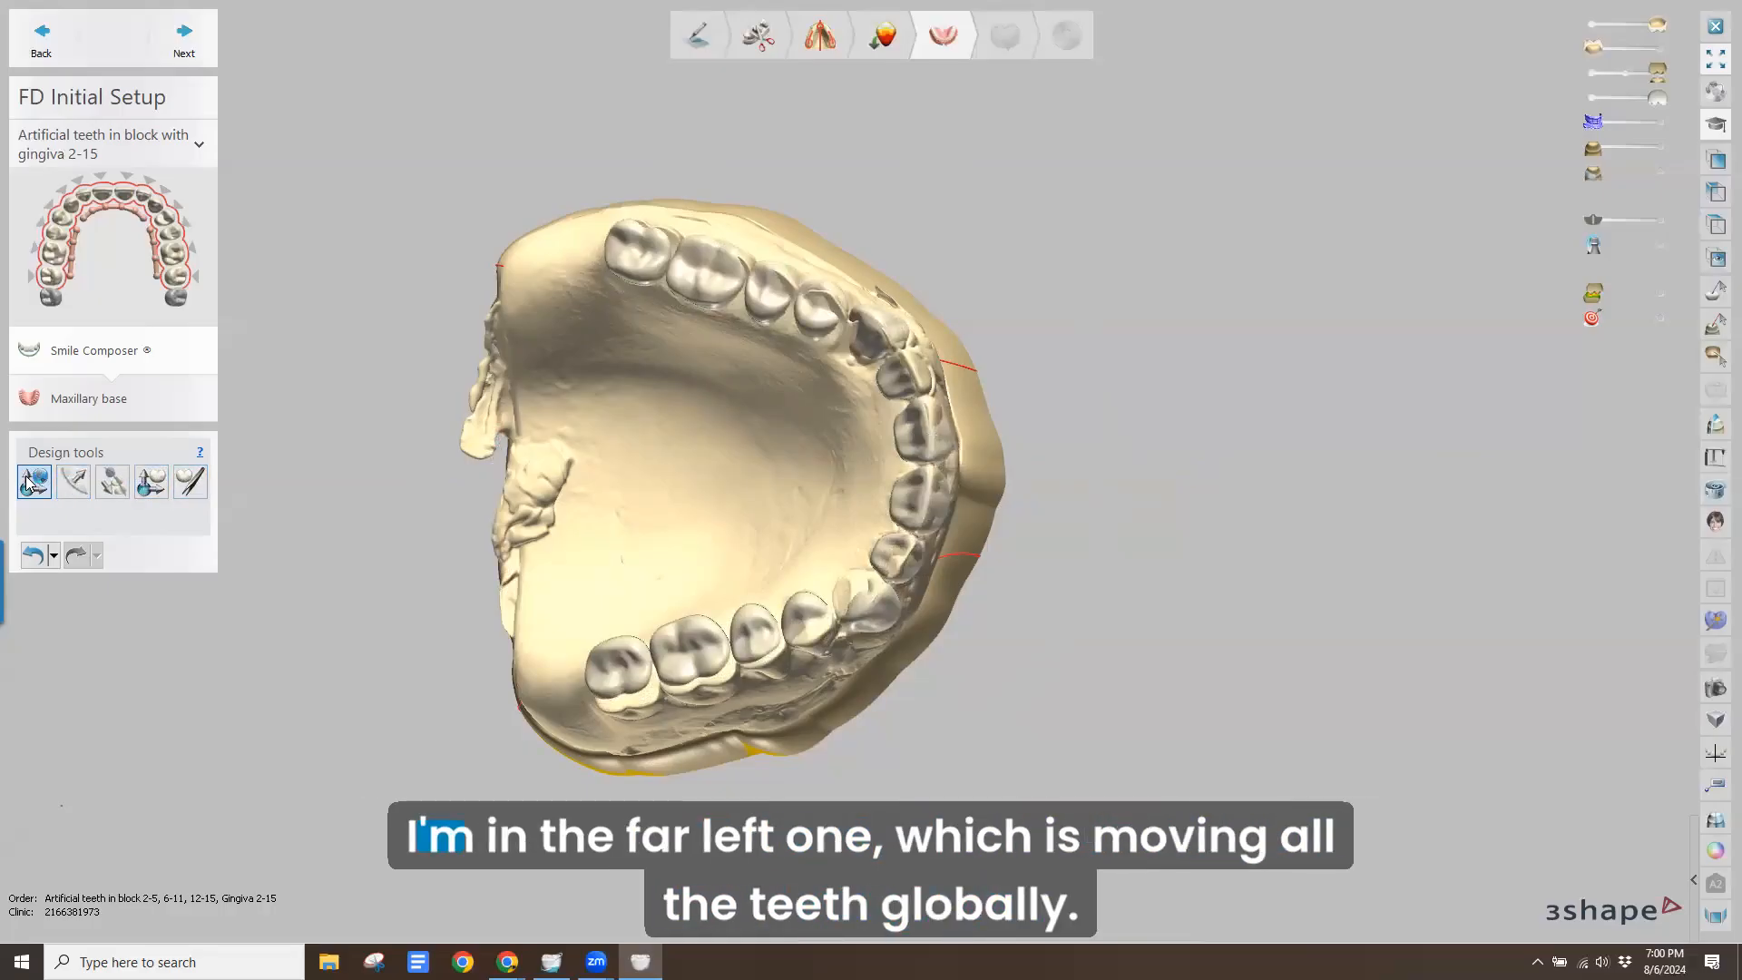
pyautogui.moveTo(679, 417); pyautogui.dragTo(717, 412, button='right')
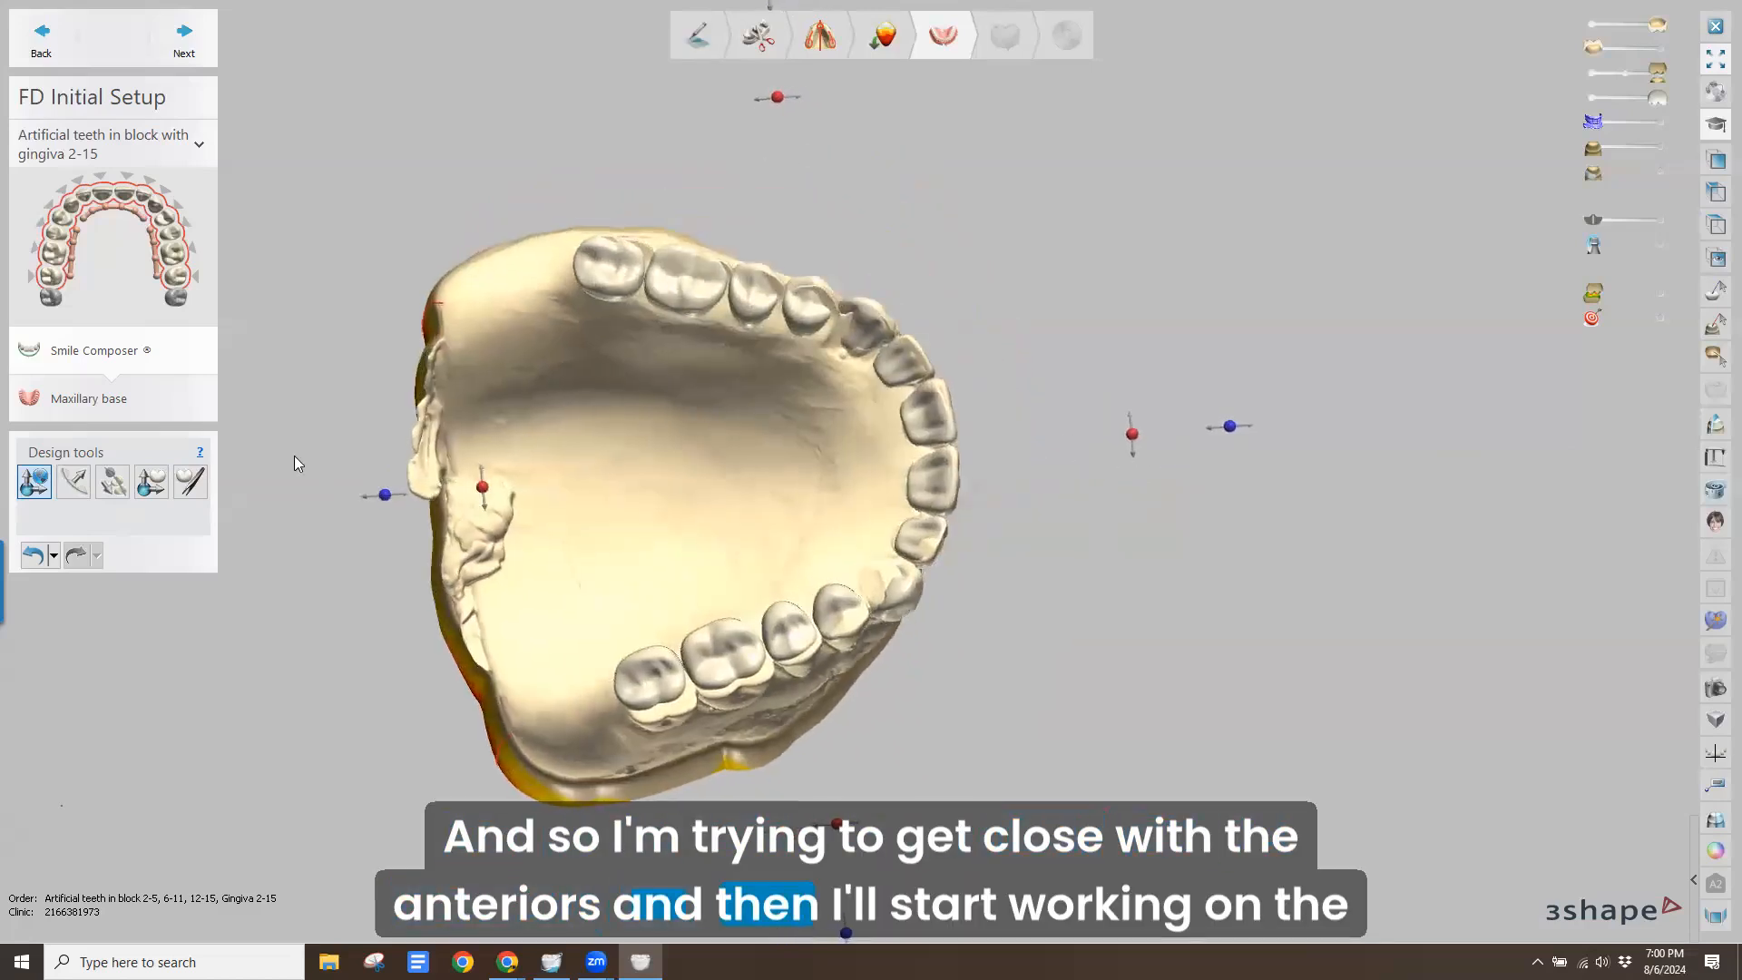
# Use the quadrant tool without symmetric design to move the patient's right posterior teeth 2-5 closer to the reference denture
pyautogui.click(113, 481)
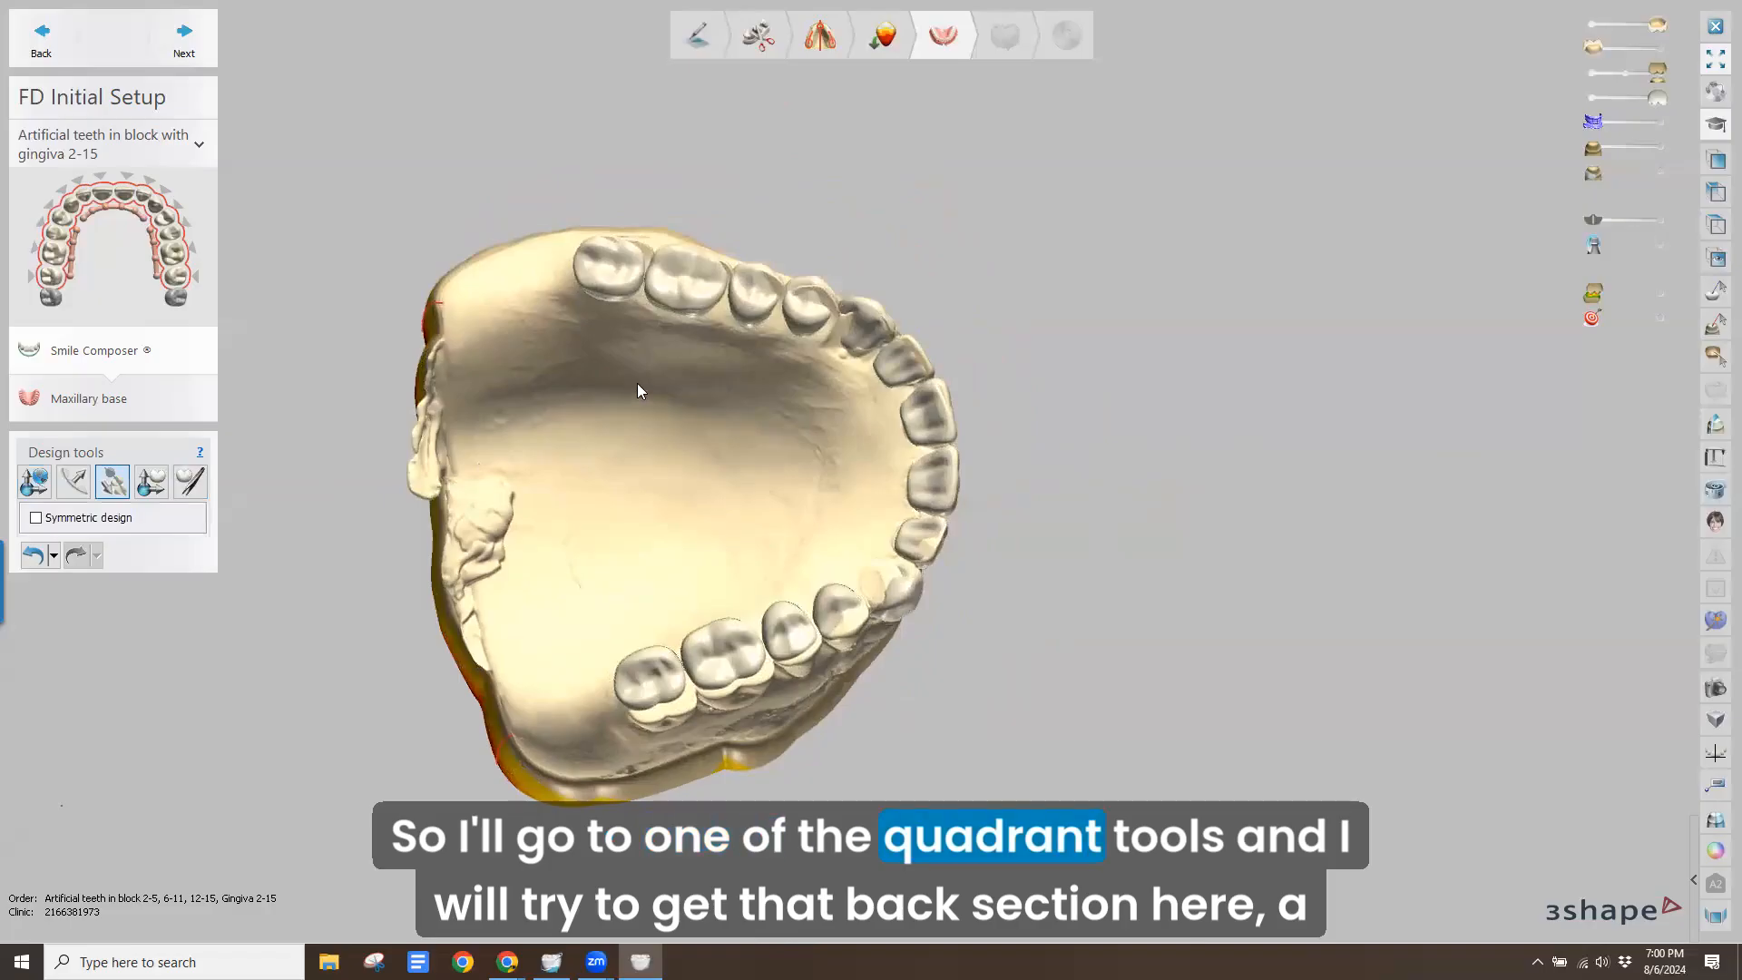
pyautogui.moveTo(637, 389); pyautogui.dragTo(791, 312, button='right')
pyautogui.moveTo(791, 312); pyautogui.dragTo(797, 313)
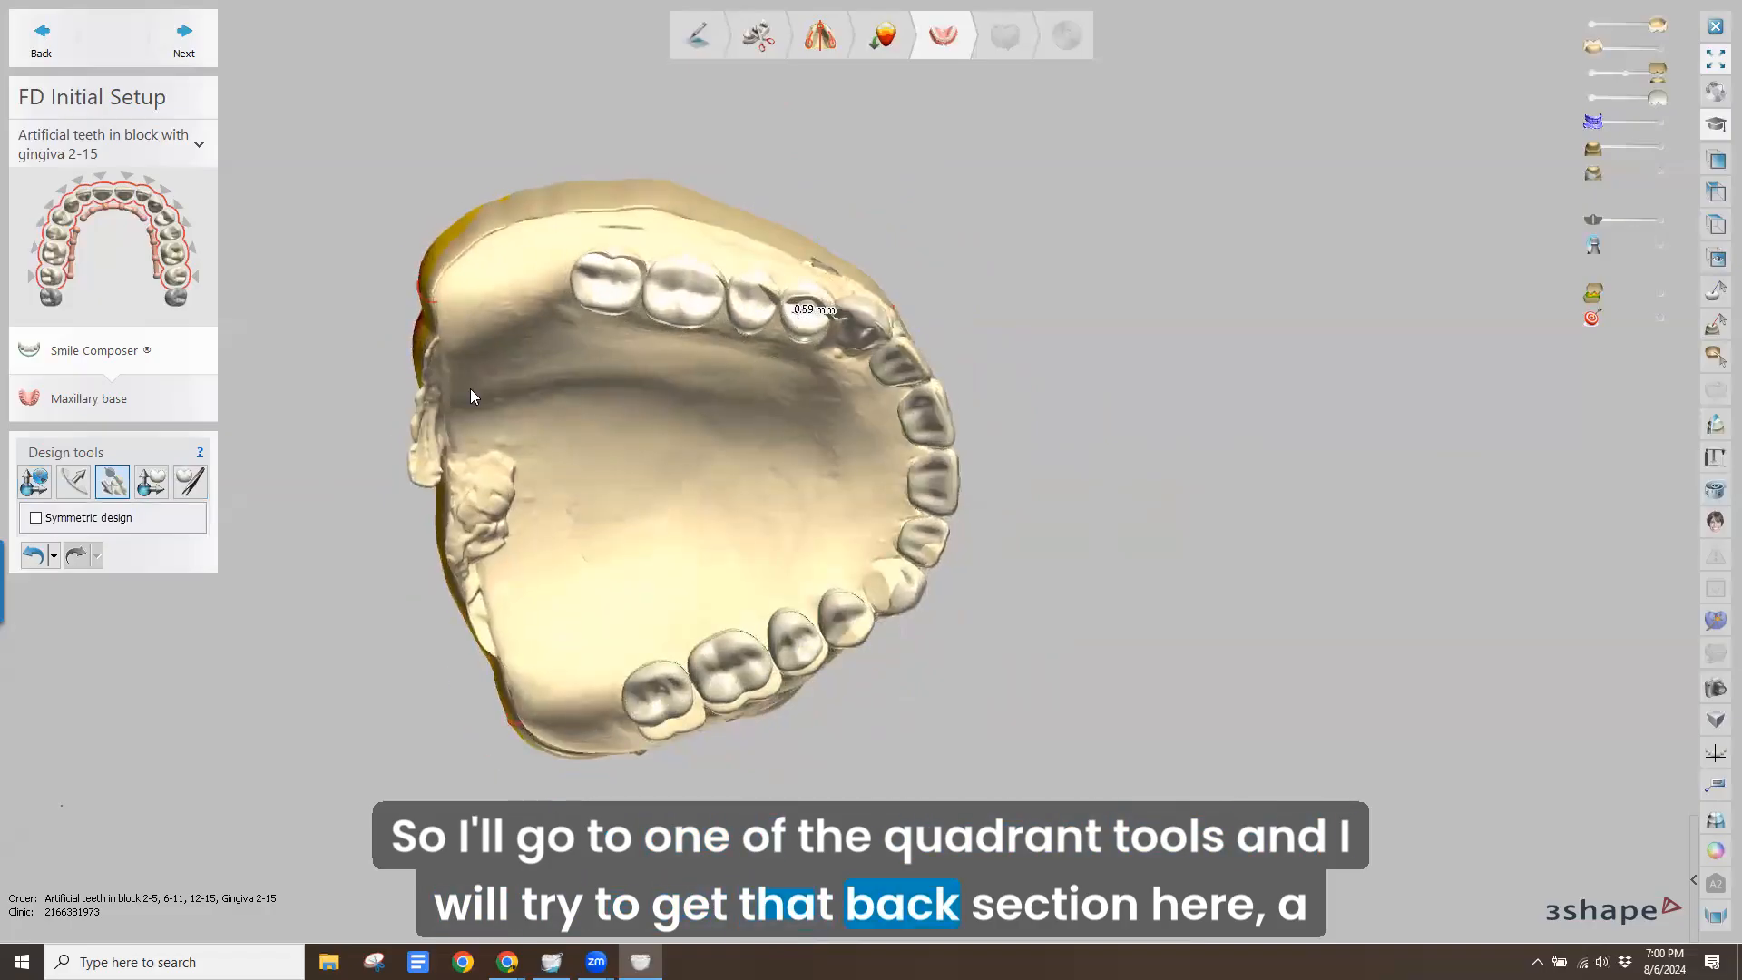
pyautogui.moveTo(603, 278); pyautogui.dragTo(606, 270)
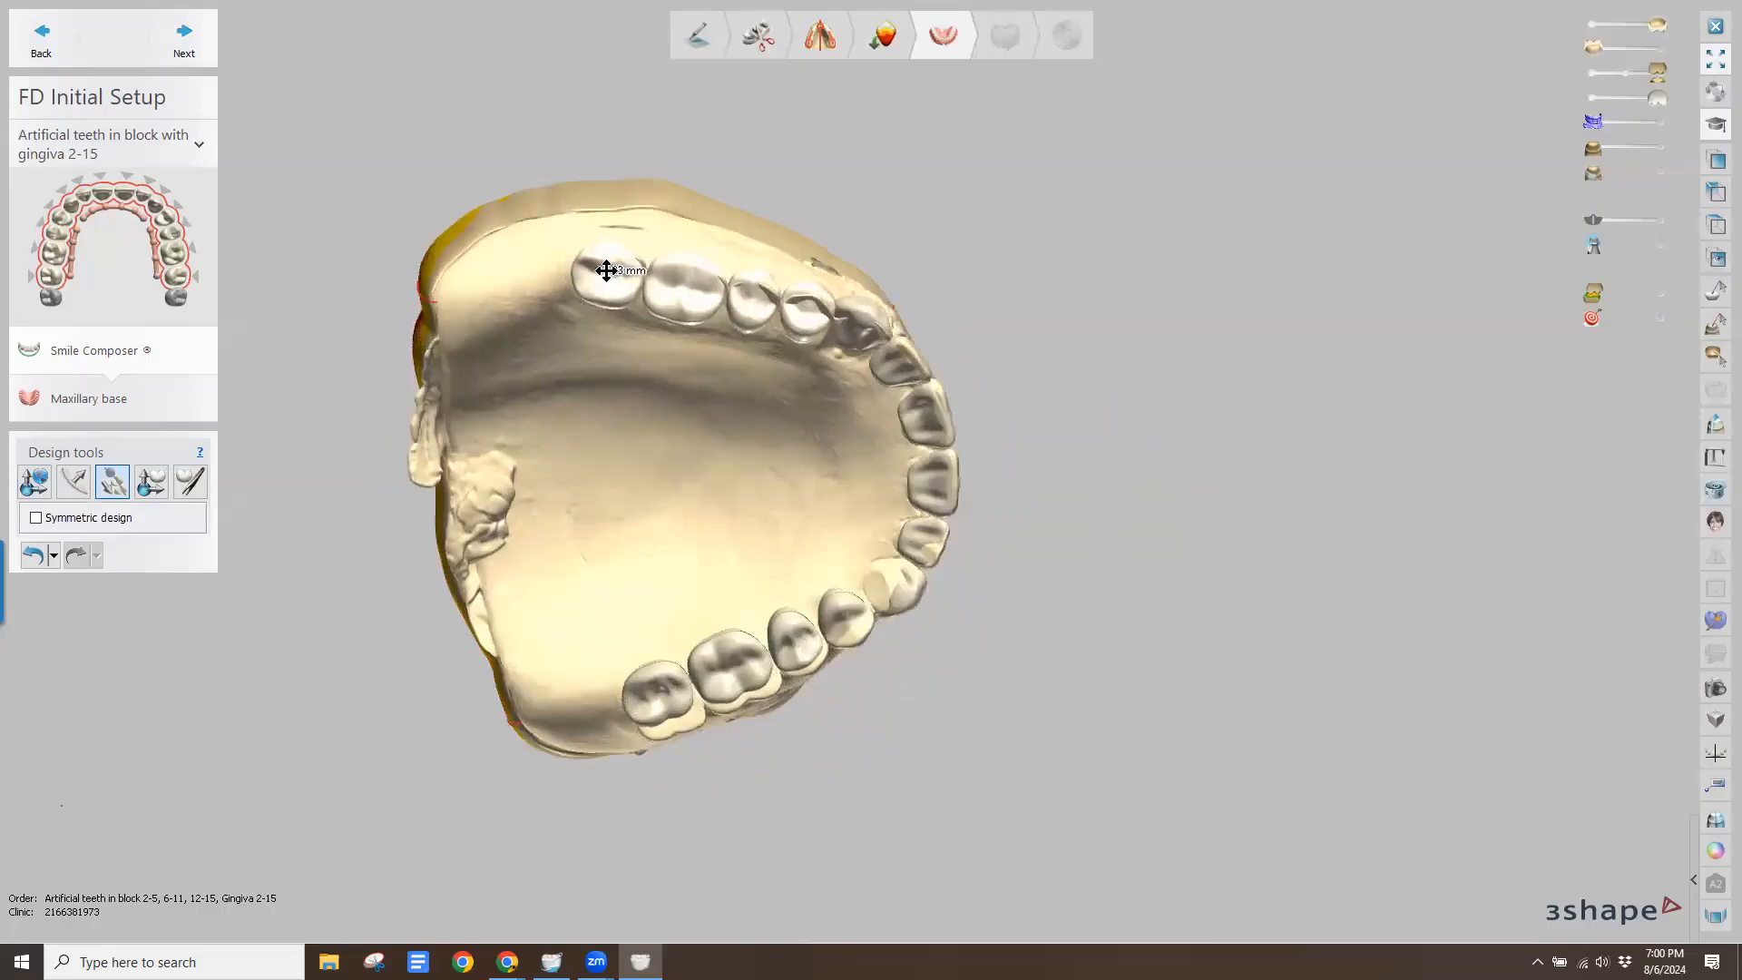
# Reposition the patient's left posterior teeth 12-15 as a quadrant, moving the molar end outward to match the reference denture
pyautogui.moveTo(590, 564); pyautogui.dragTo(595, 519, button='right')
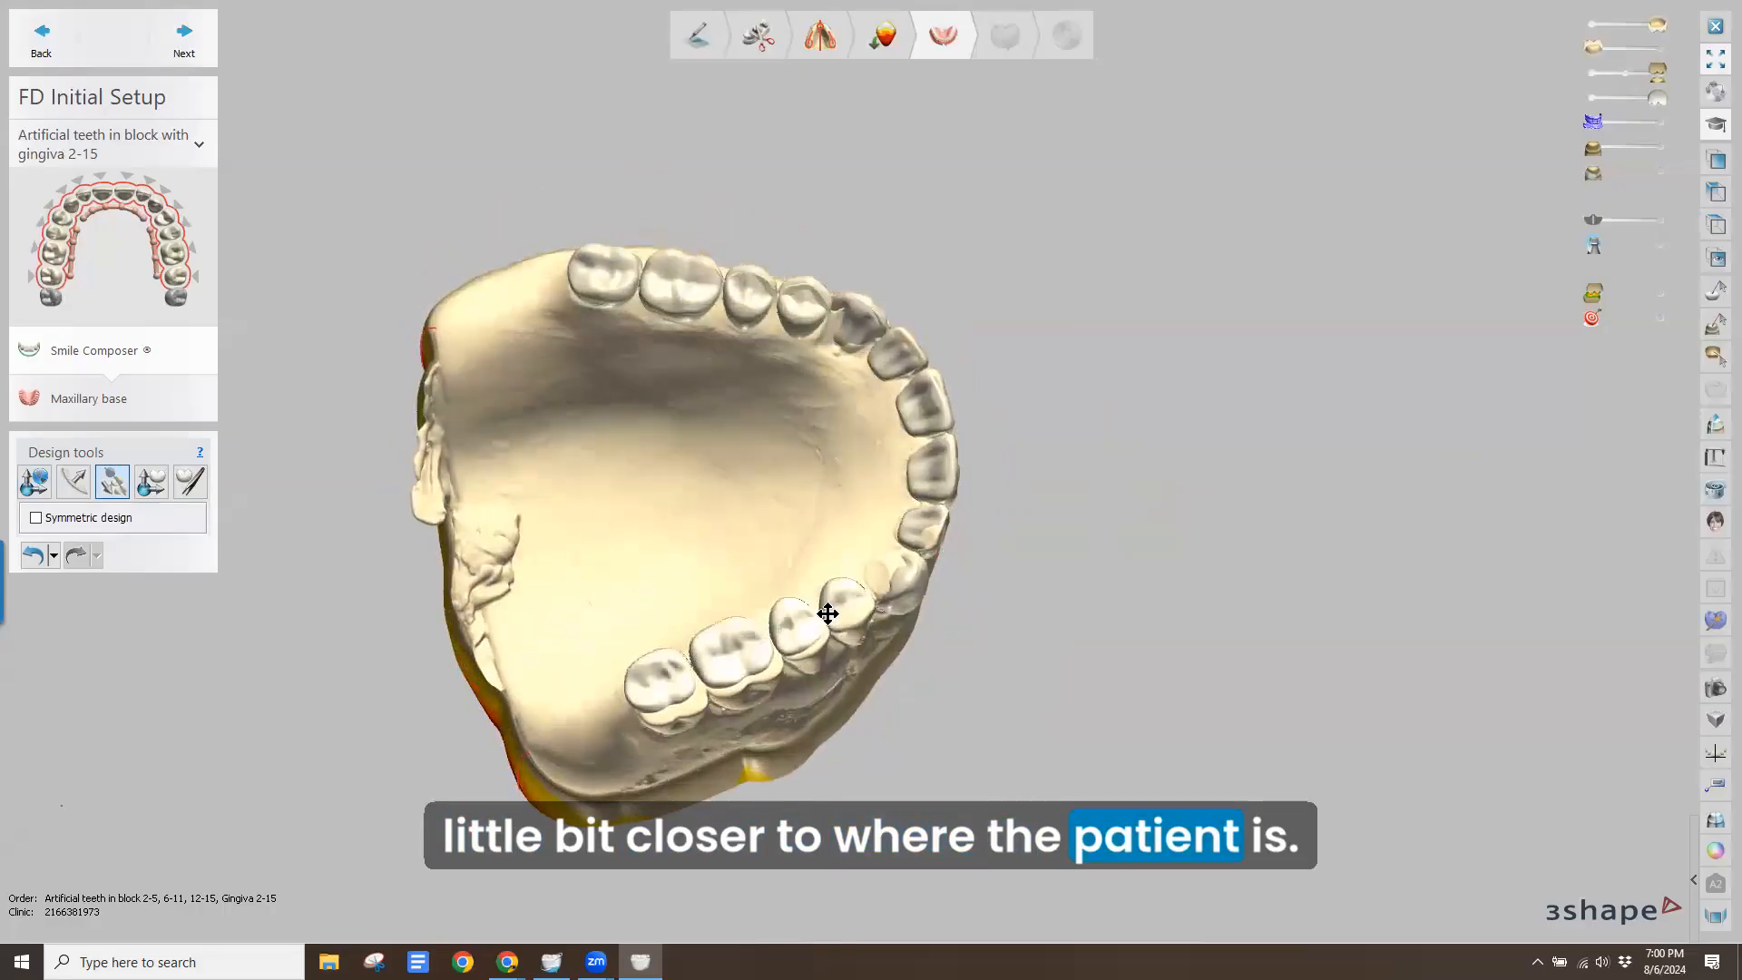
pyautogui.moveTo(851, 603); pyautogui.dragTo(850, 599)
pyautogui.moveTo(677, 669); pyautogui.dragTo(690, 689)
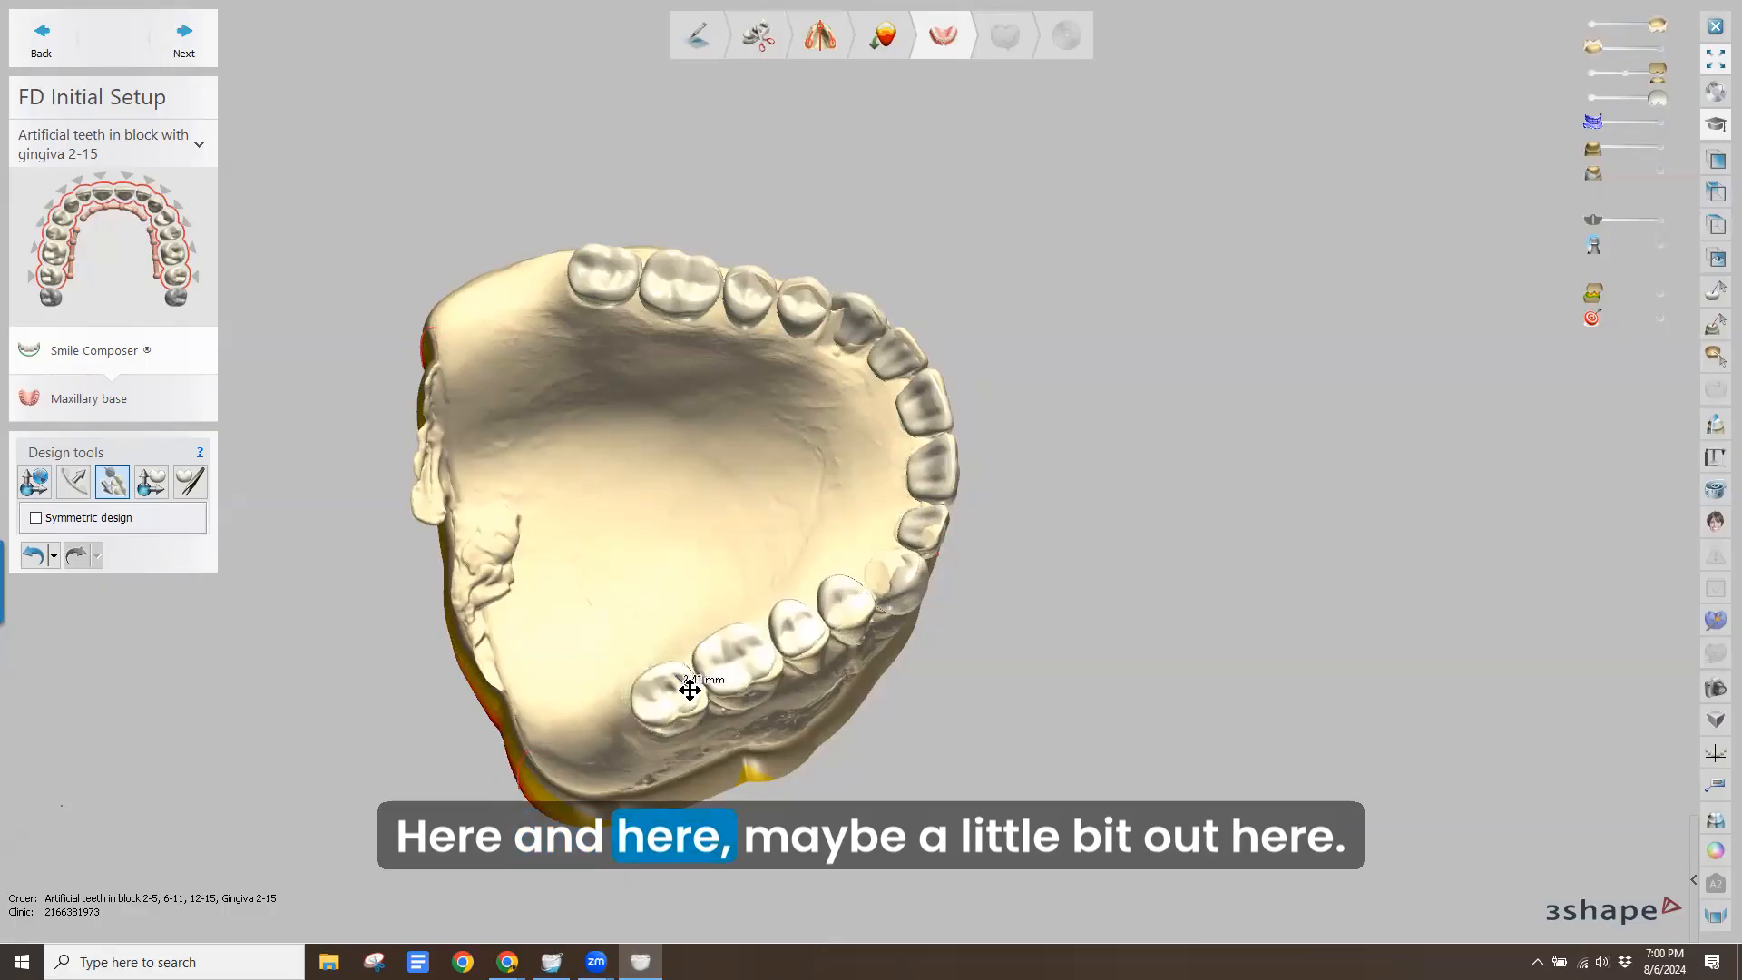
pyautogui.moveTo(806, 646); pyautogui.dragTo(854, 622)
# Return to moving all teeth globally and tilt the posterior end of the arch slightly toward the ridge
pyautogui.moveTo(637, 713); pyautogui.dragTo(508, 505, button='right')
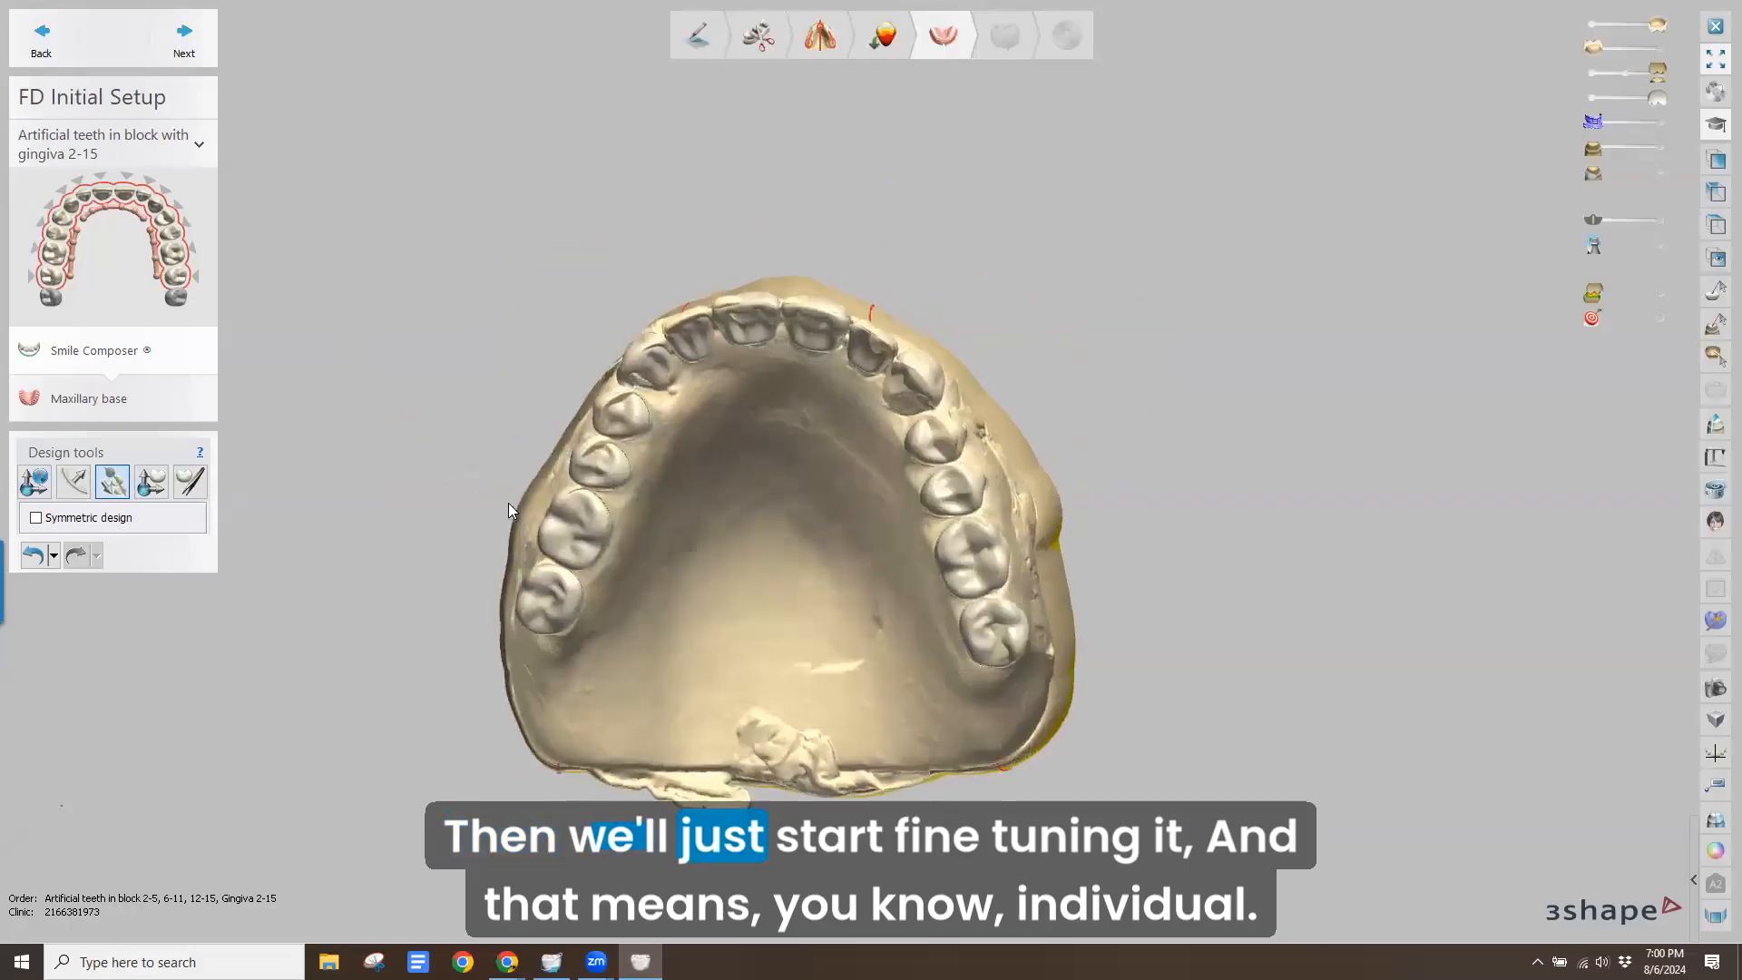
pyautogui.moveTo(595, 608); pyautogui.dragTo(587, 175, button='right')
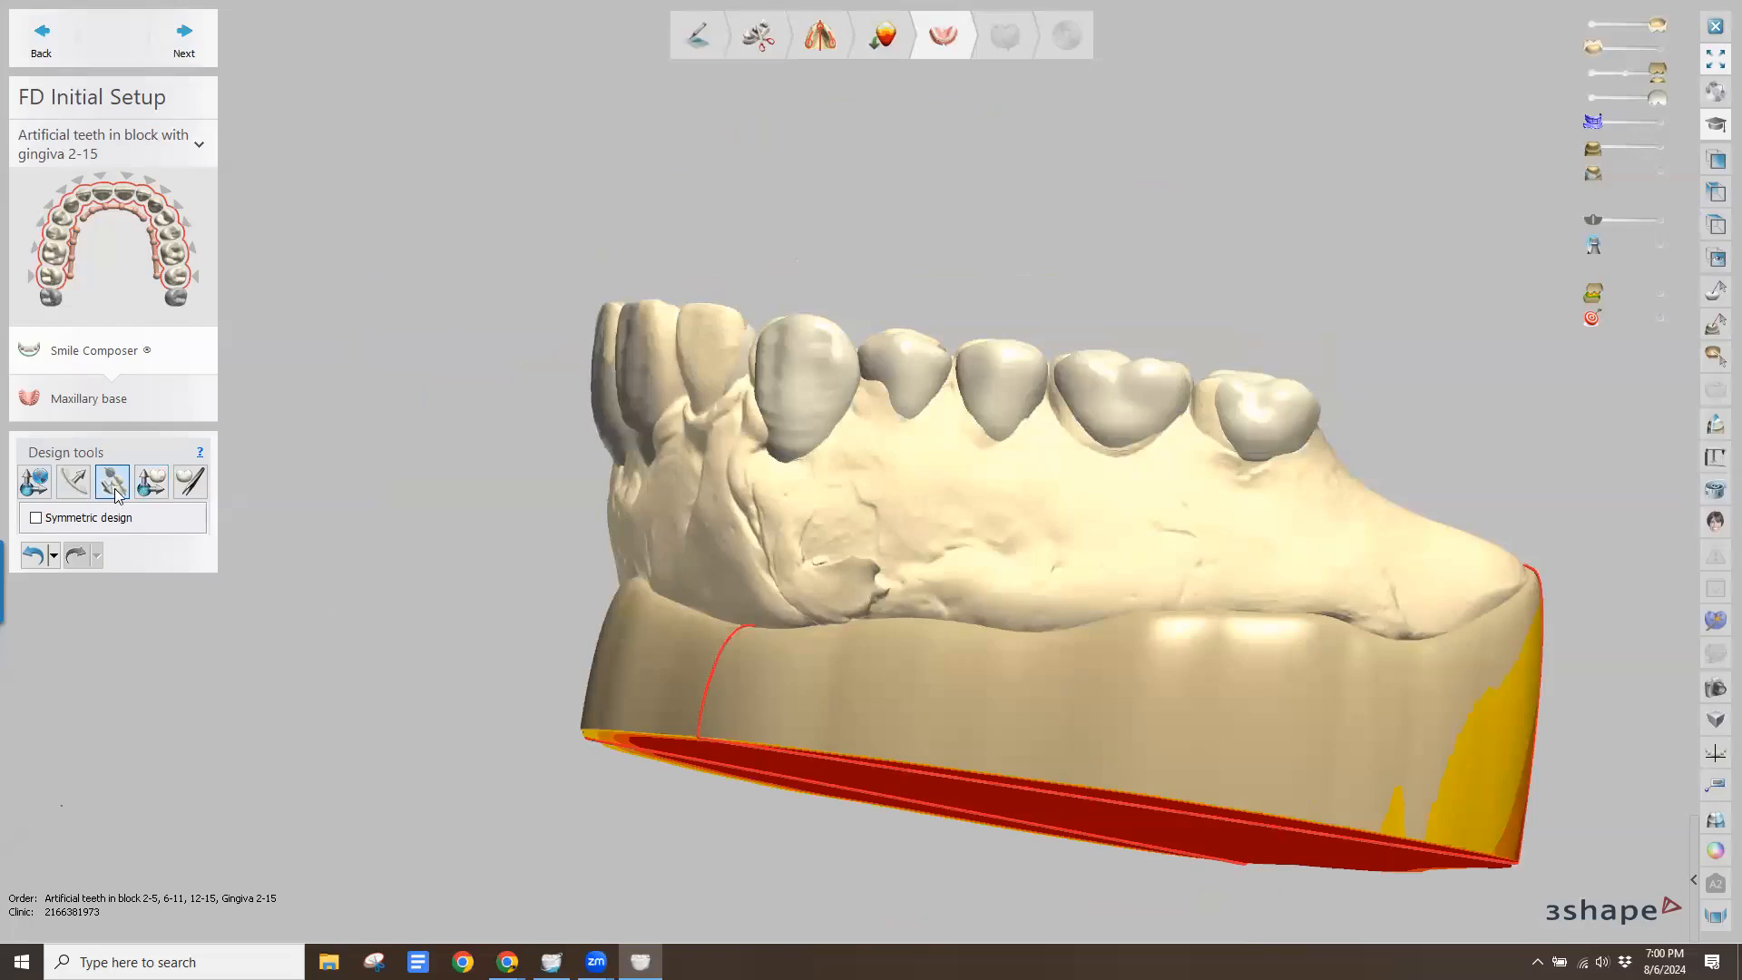
pyautogui.click(25, 489)
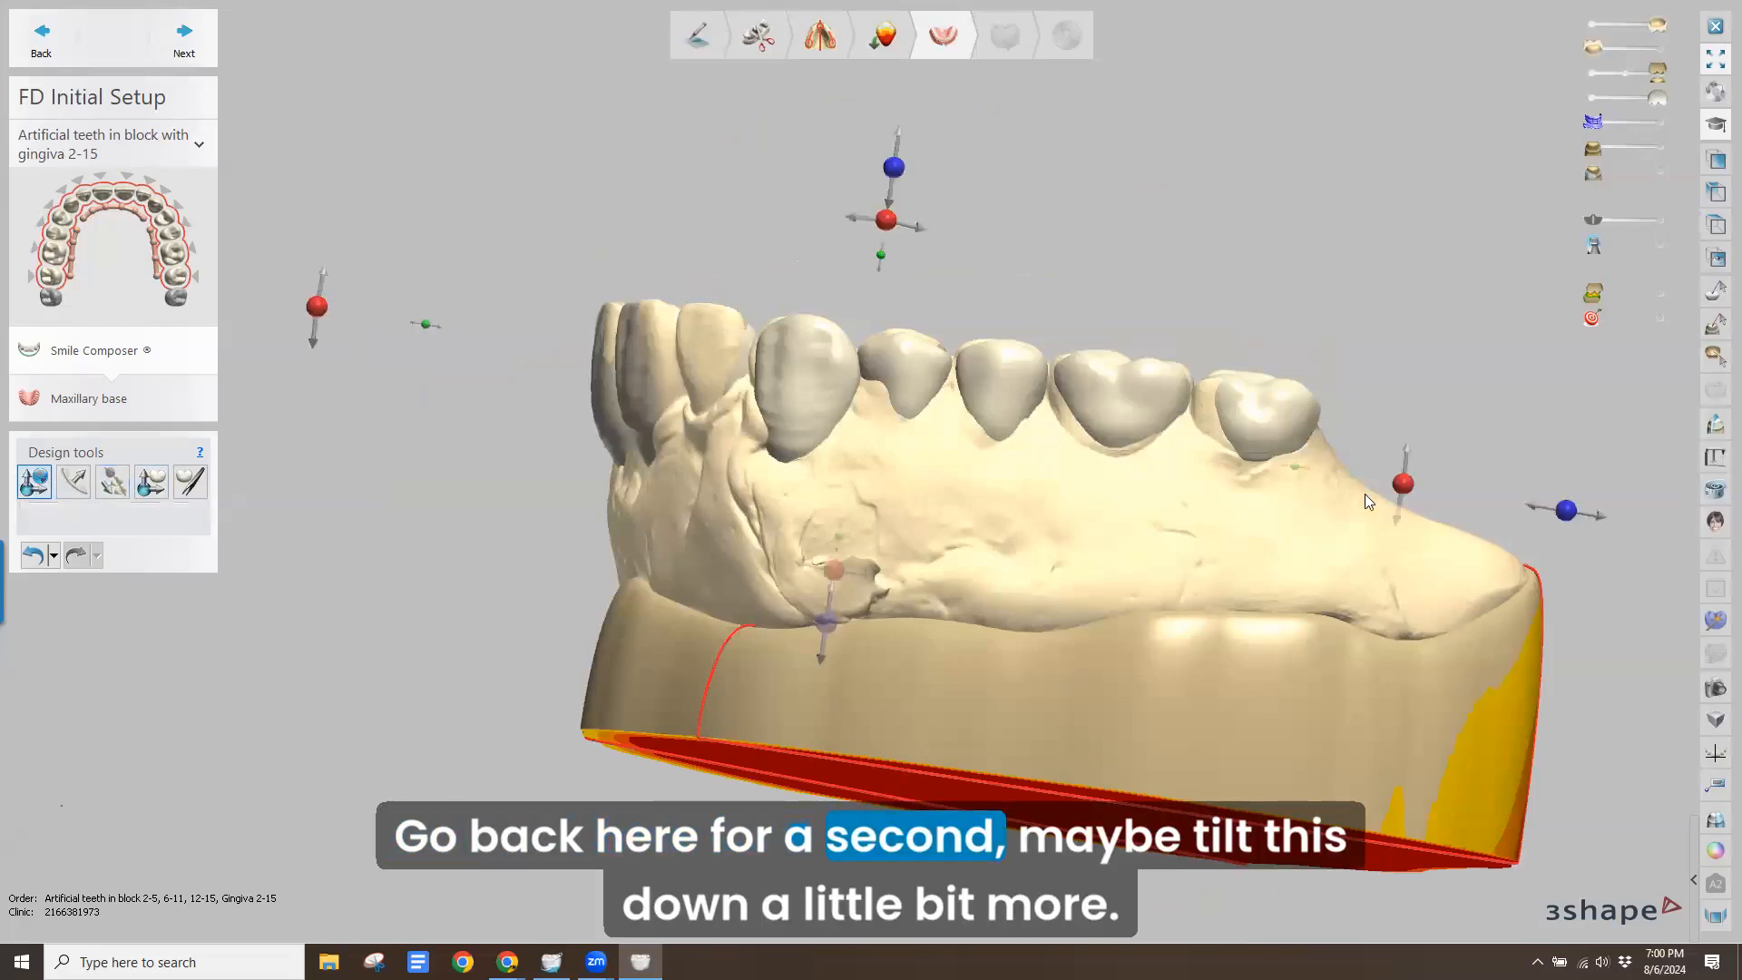
pyautogui.moveTo(1401, 485); pyautogui.dragTo(1400, 497)
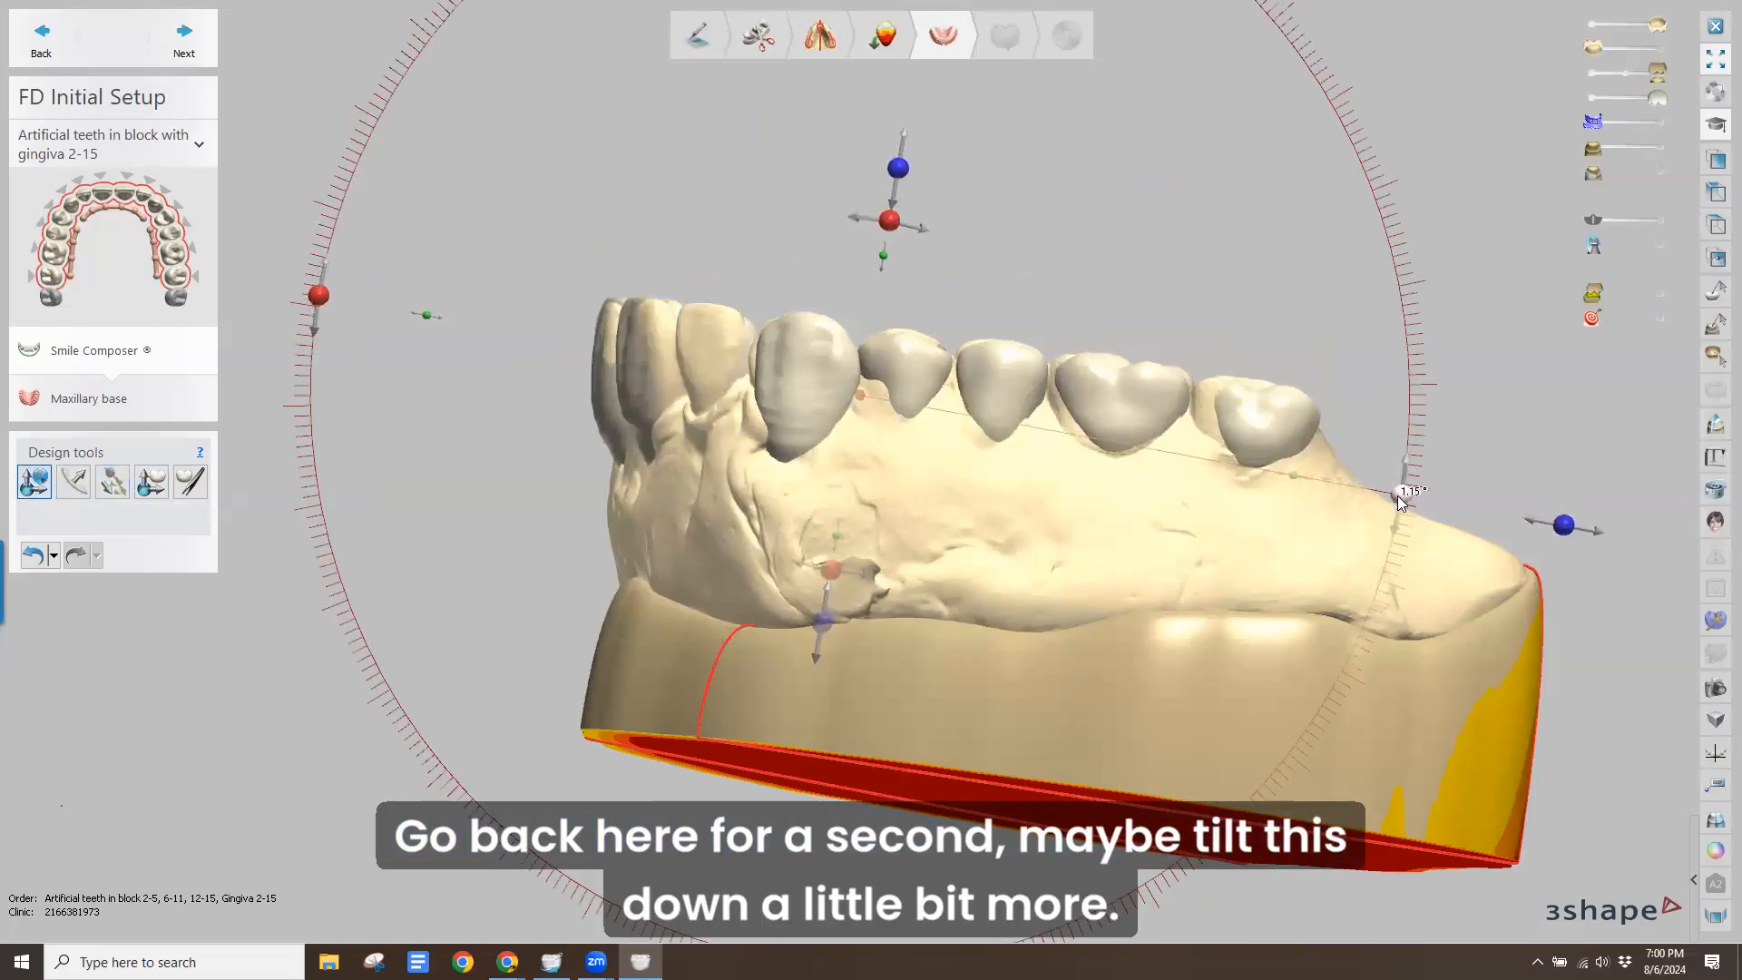
# With the individual tooth tool, reposition the patient's right upper canine and lateral incisor over their reference denture counterparts
pyautogui.moveTo(862, 576); pyautogui.dragTo(523, 781, button='right')
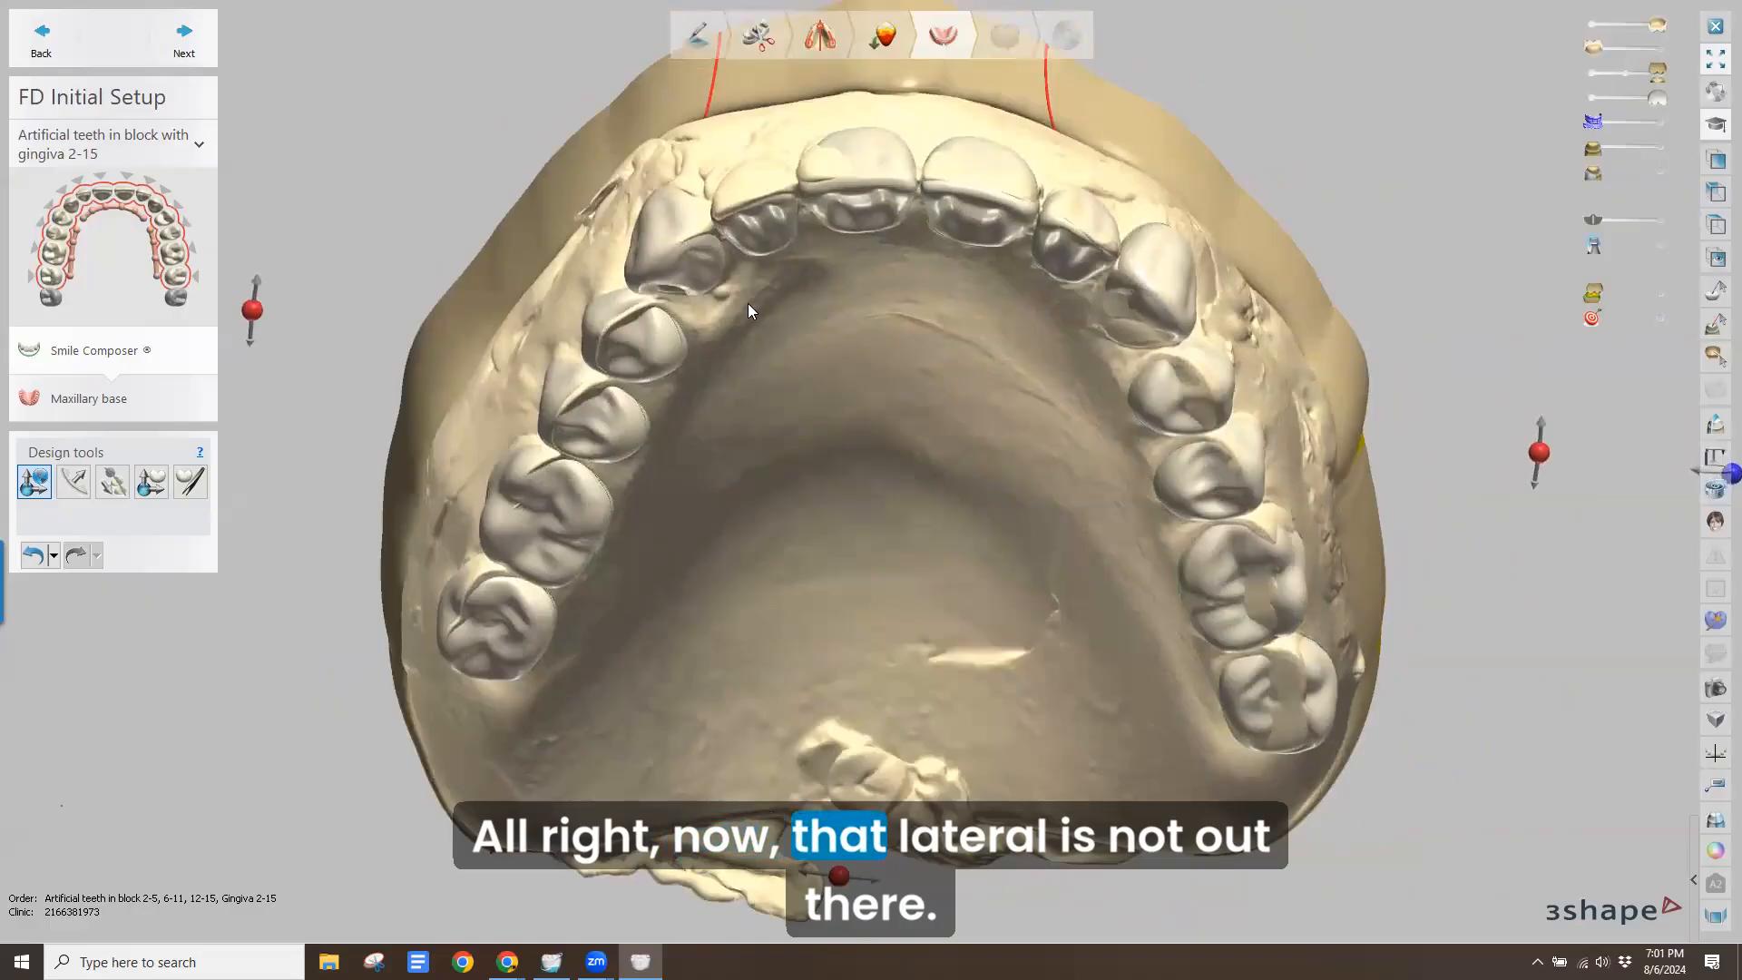
pyautogui.moveTo(748, 303); pyautogui.dragTo(639, 521, button='right')
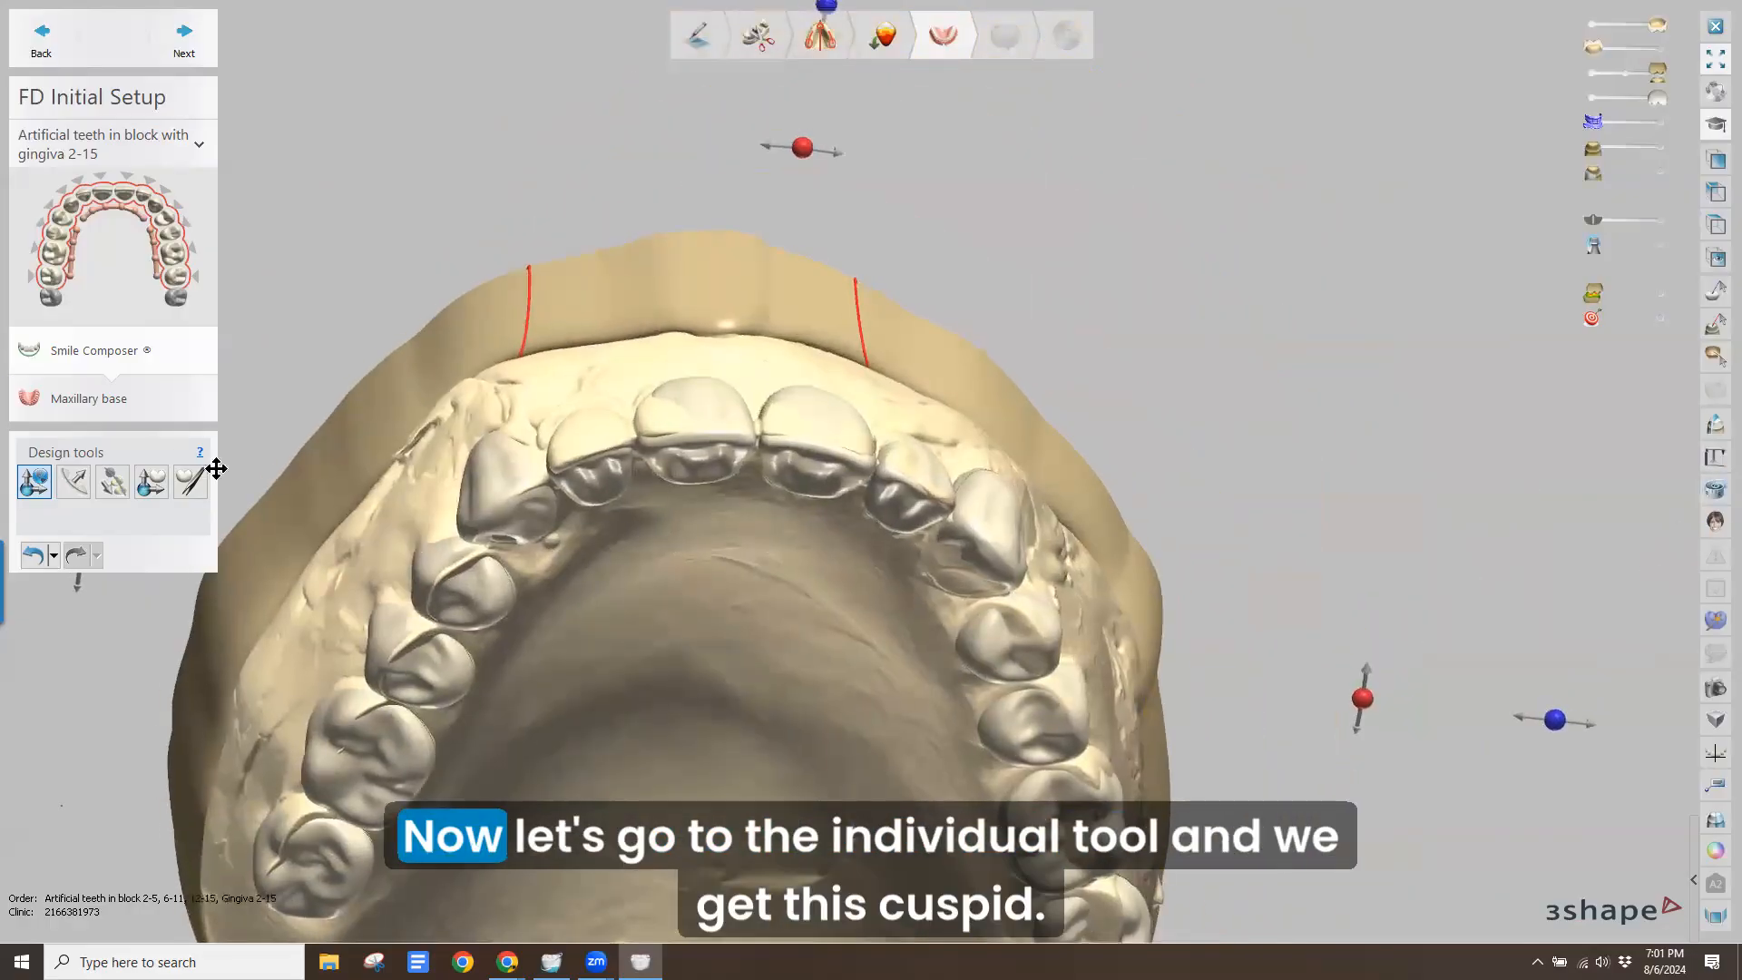
pyautogui.click(146, 481)
pyautogui.click(558, 608)
pyautogui.moveTo(564, 602); pyautogui.dragTo(546, 418, button='right')
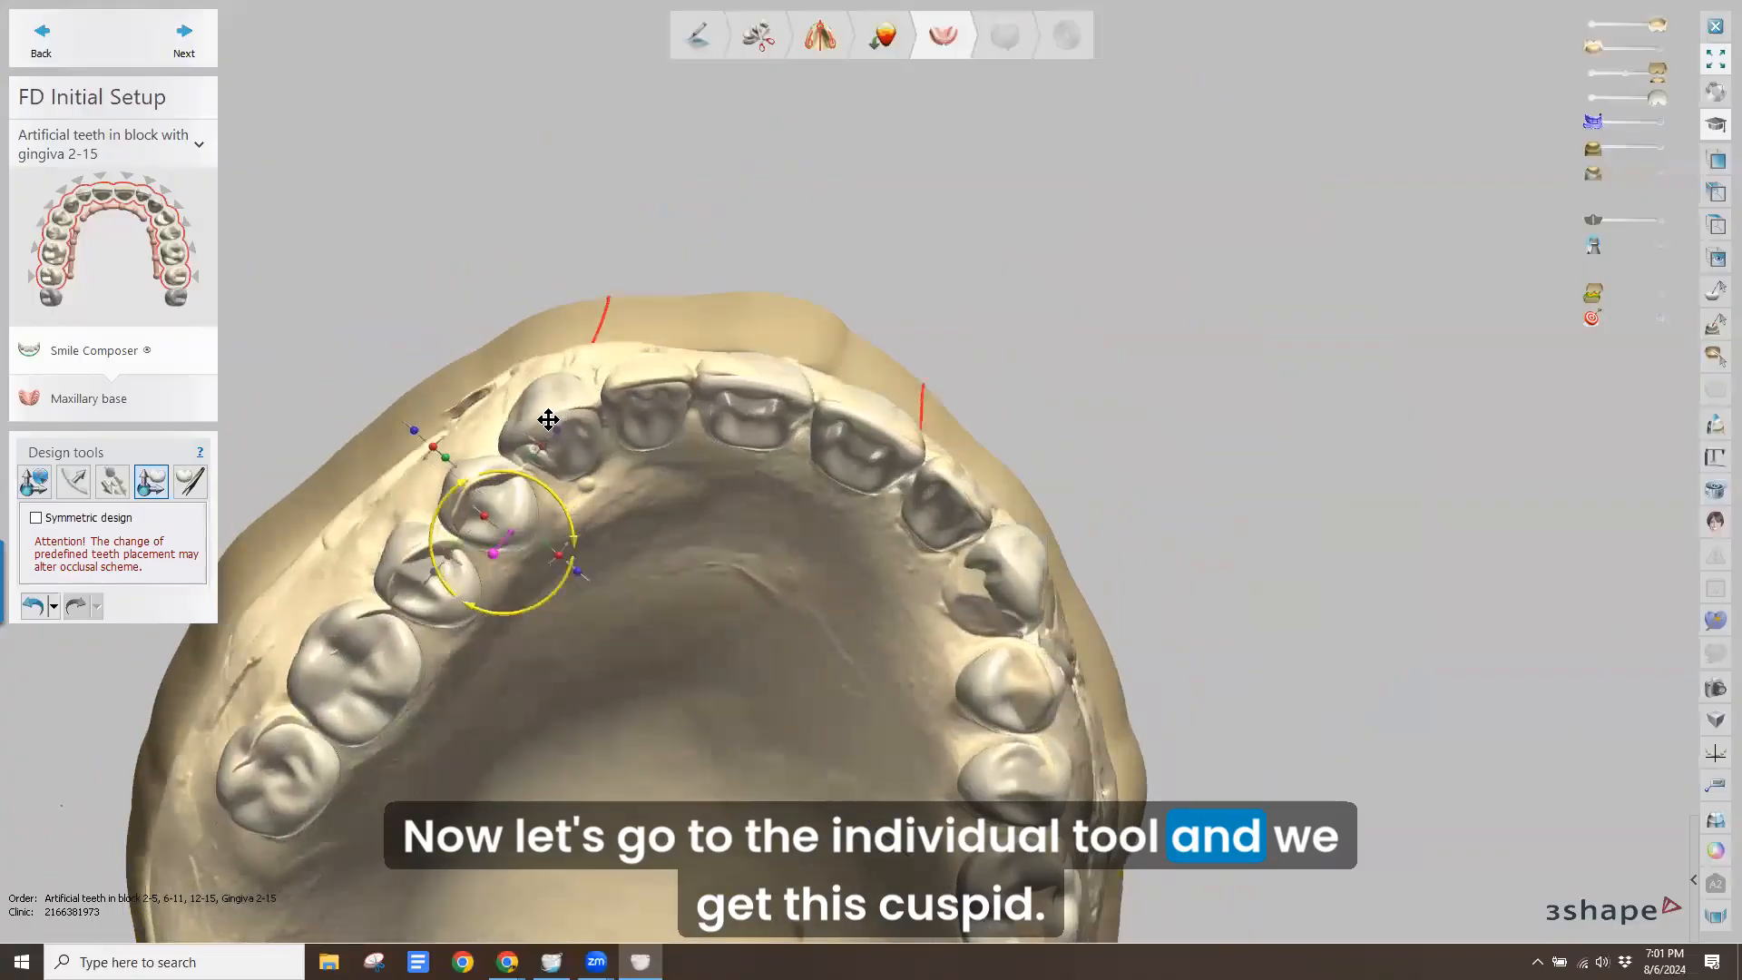
pyautogui.moveTo(537, 409); pyautogui.dragTo(546, 416)
pyautogui.moveTo(653, 410); pyautogui.dragTo(652, 404)
# Twist the patient's right and left upper central incisors individually to follow the reference denture
pyautogui.moveTo(766, 517); pyautogui.dragTo(773, 500, button='right')
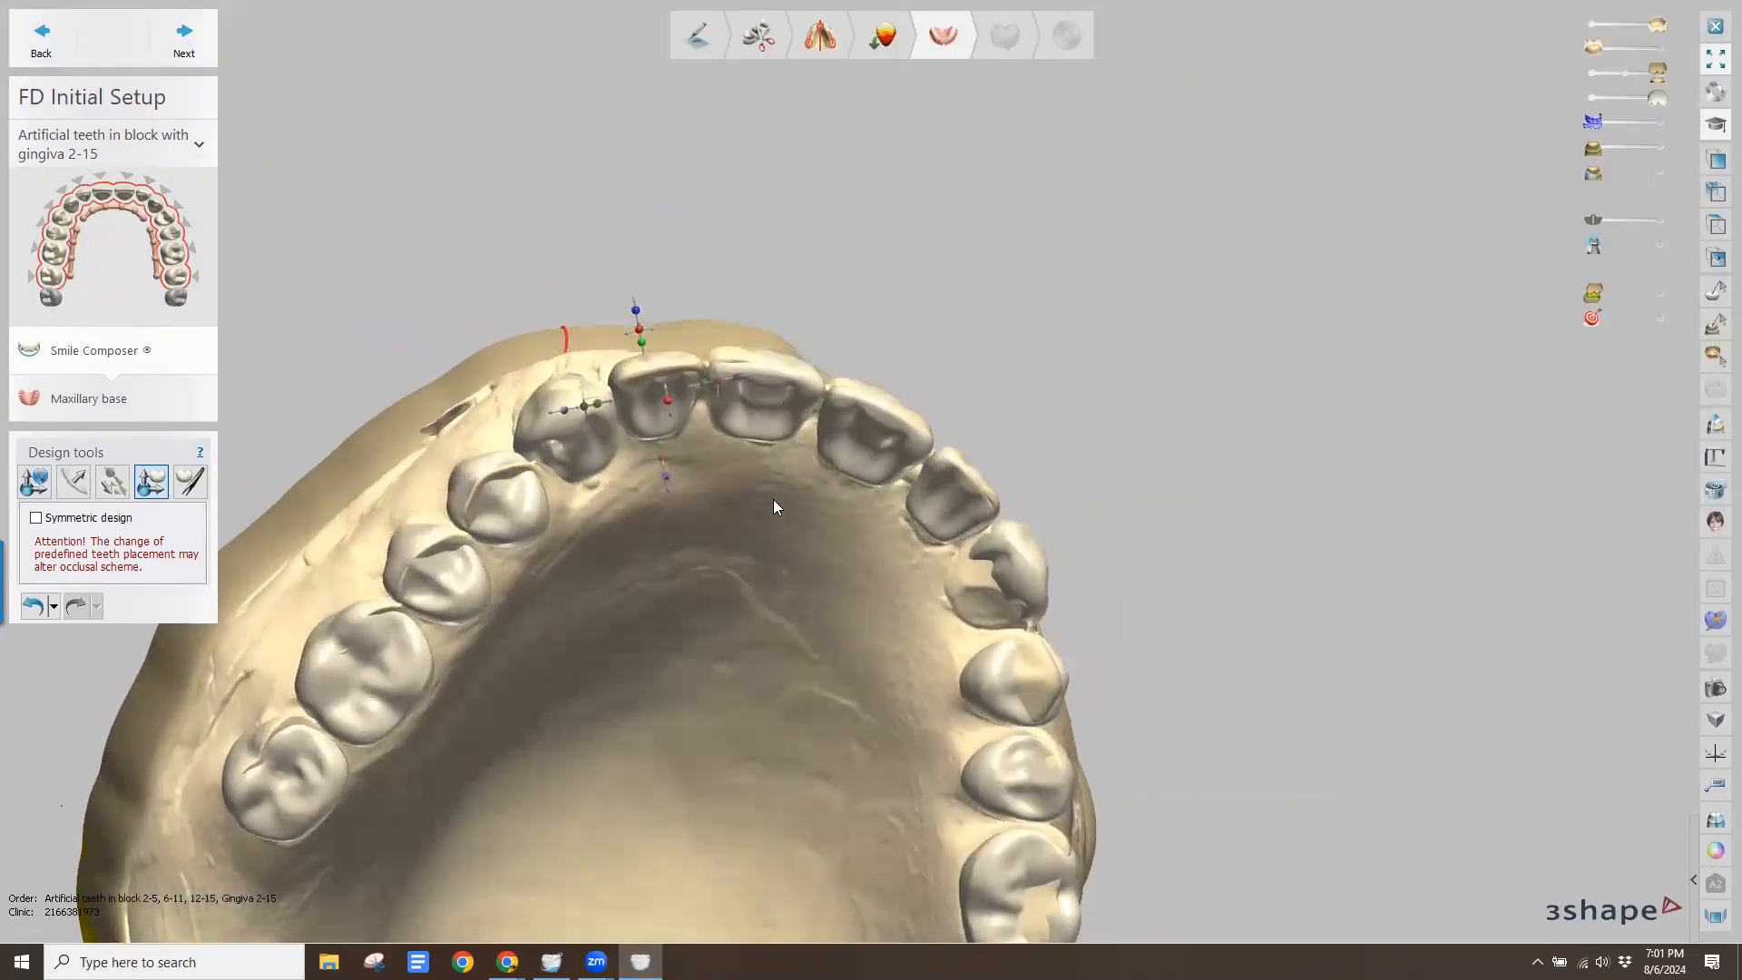
pyautogui.moveTo(758, 393); pyautogui.dragTo(758, 395)
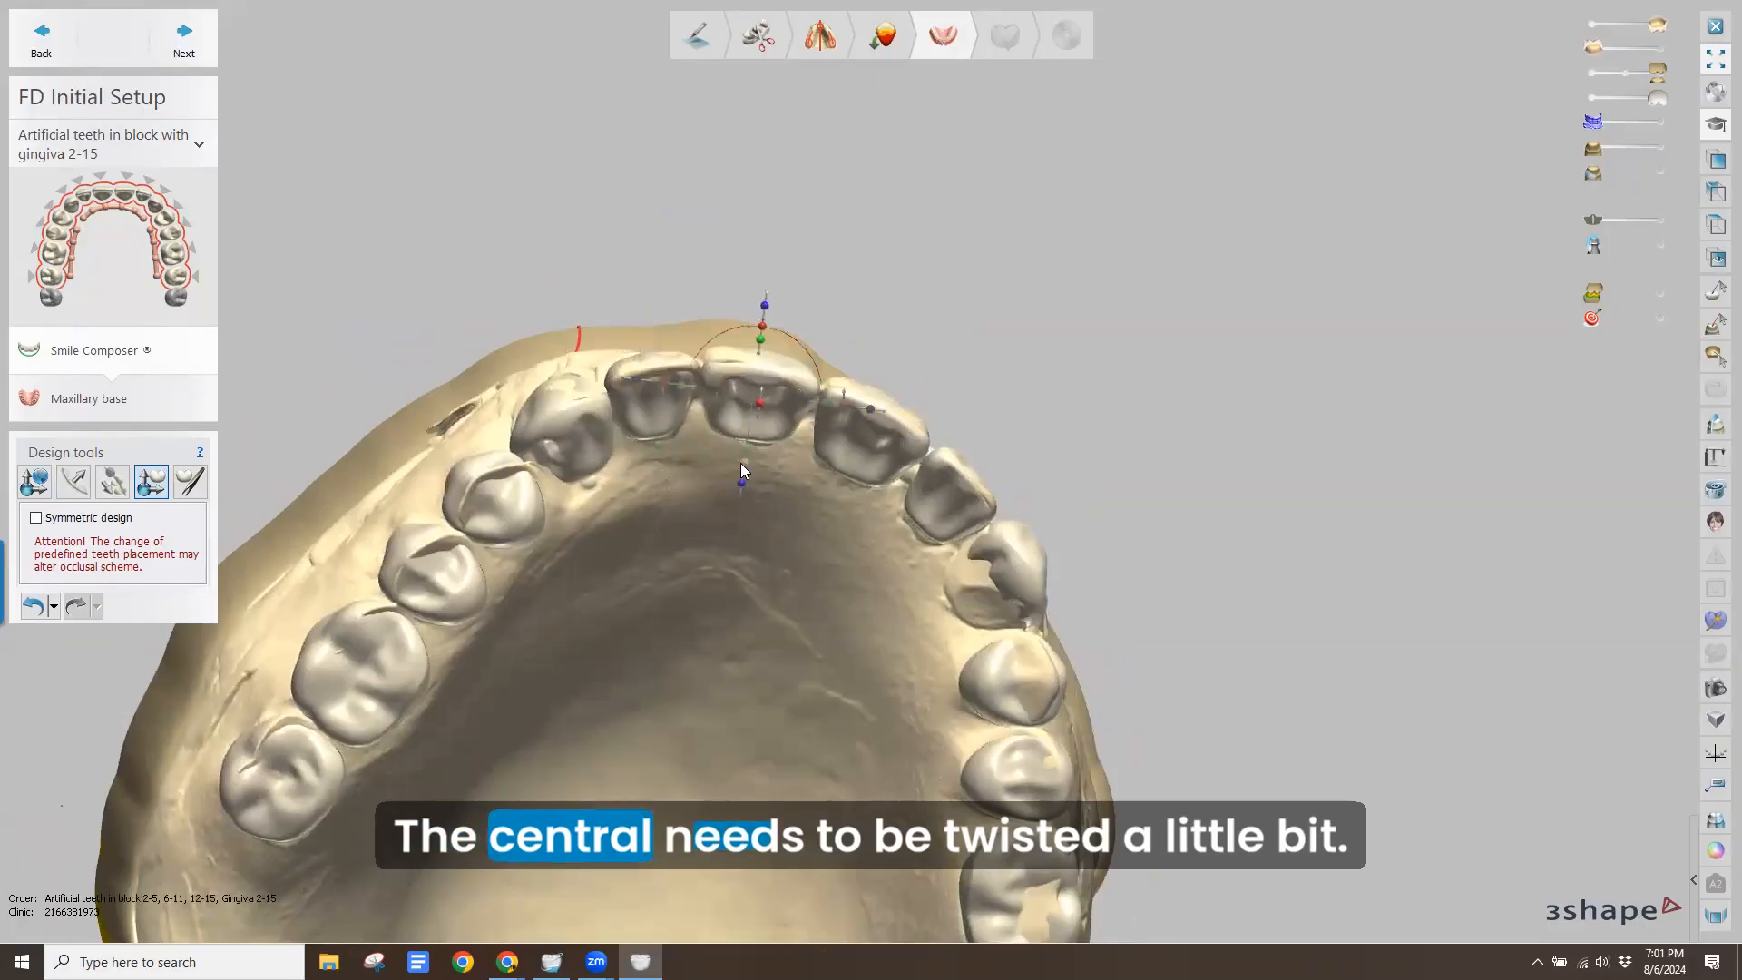
pyautogui.moveTo(741, 464); pyautogui.dragTo(737, 464)
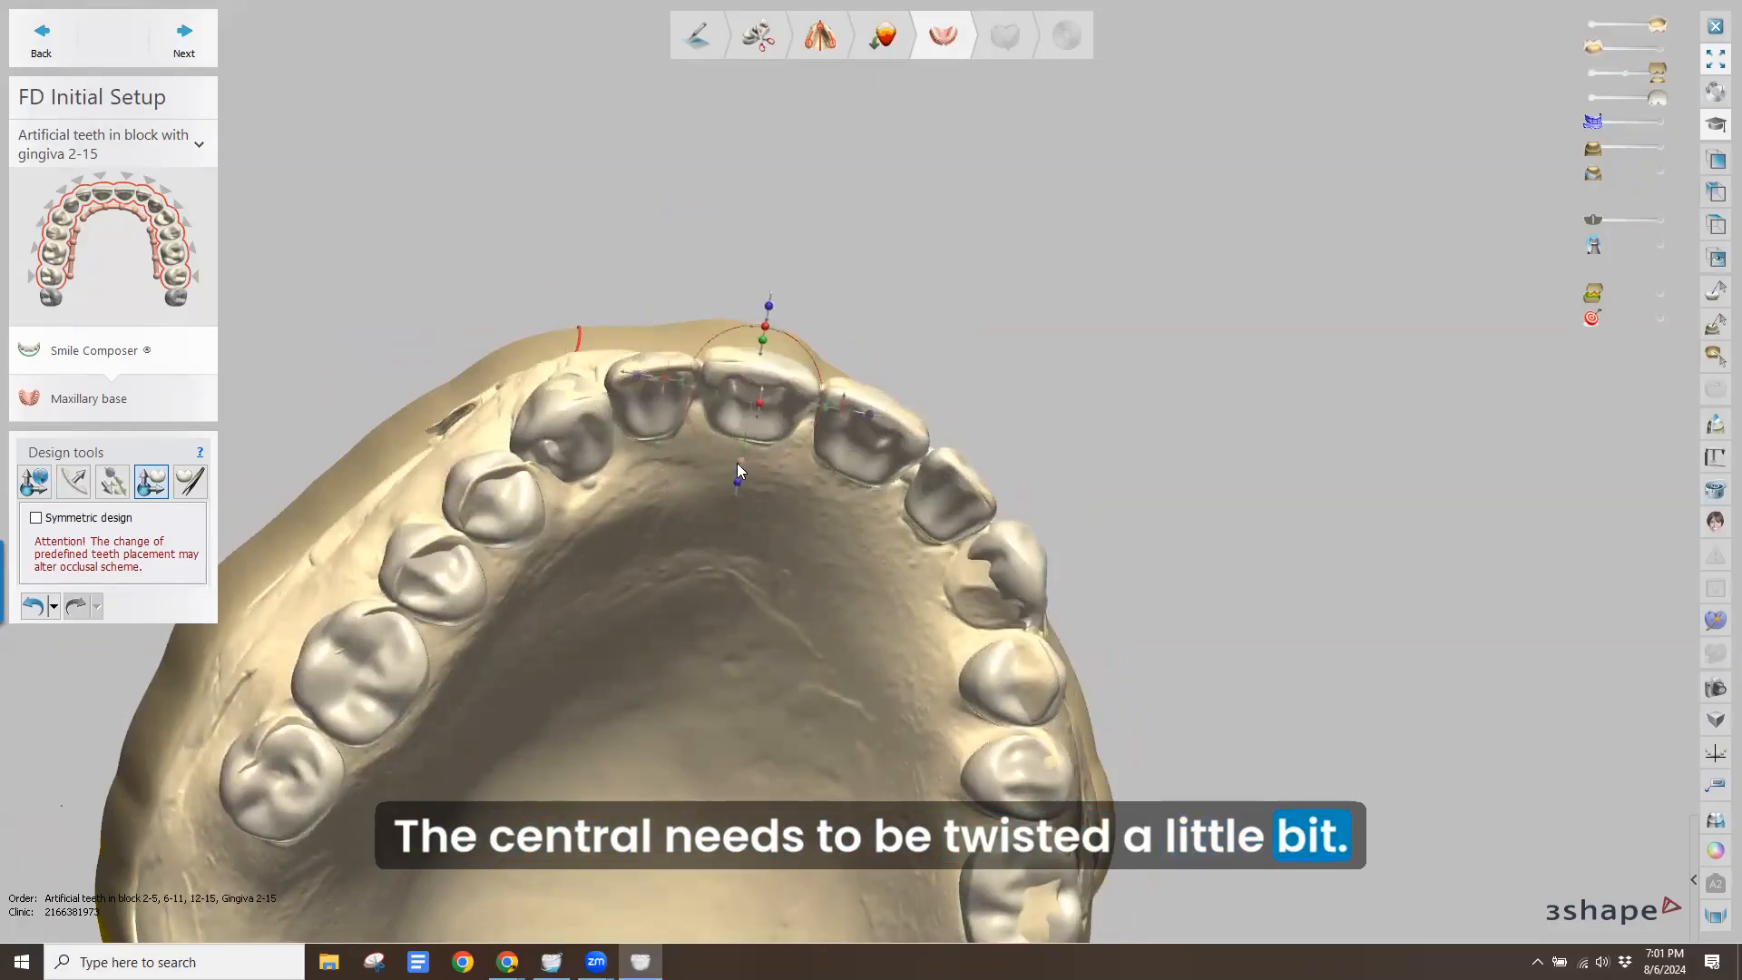
pyautogui.moveTo(759, 417); pyautogui.dragTo(758, 416)
pyautogui.click(846, 475)
pyautogui.moveTo(835, 544); pyautogui.dragTo(824, 506, button='right')
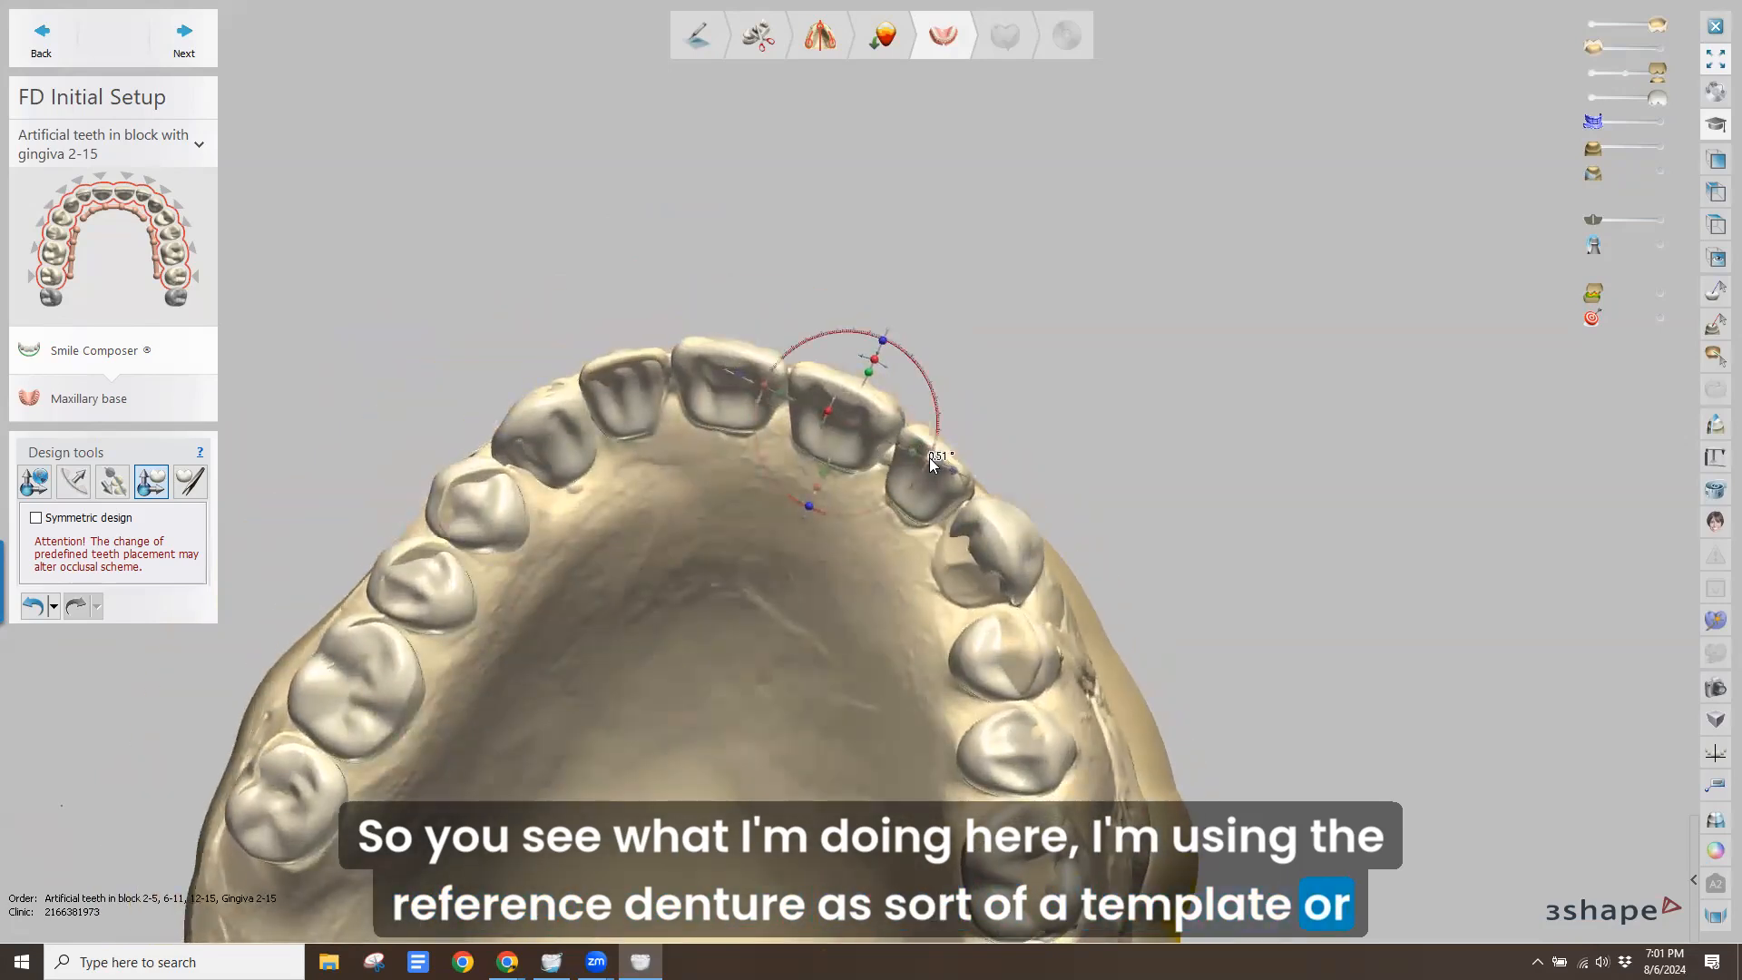
# Rotate the patient's left upper canine and reposition the adjacent first premolar over their reference denture counterparts
pyautogui.moveTo(895, 490); pyautogui.dragTo(843, 522, button='right')
pyautogui.click(924, 524)
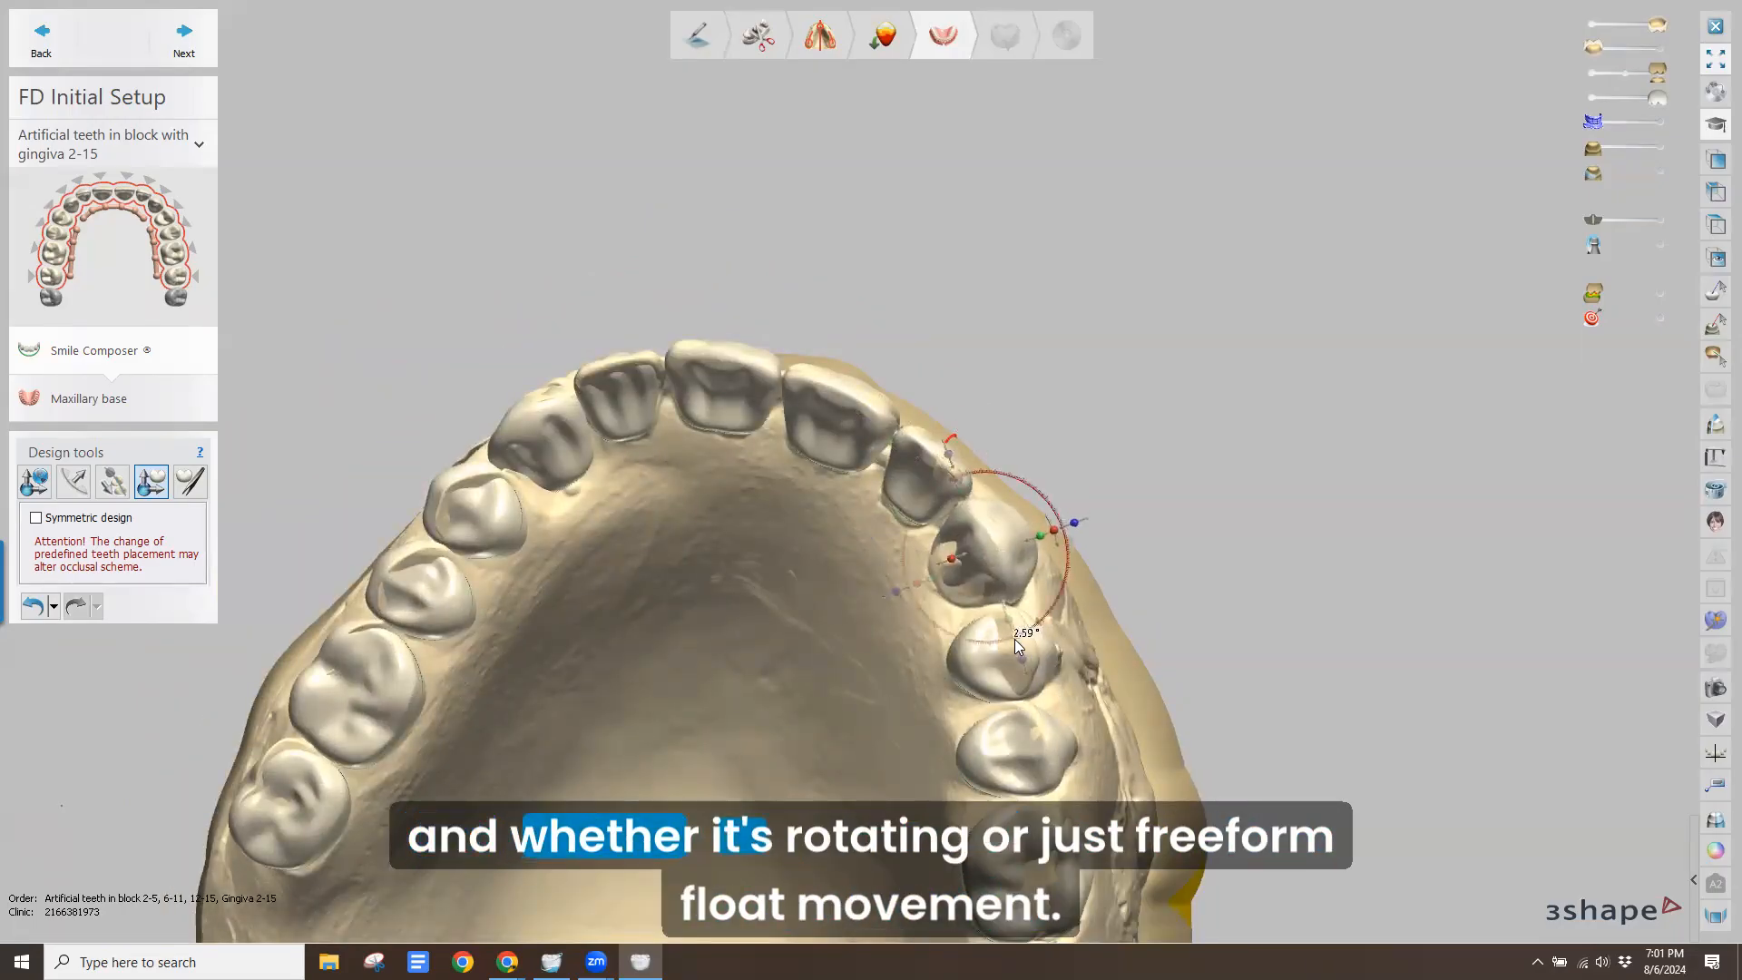
pyautogui.moveTo(887, 560); pyautogui.dragTo(860, 510, button='right')
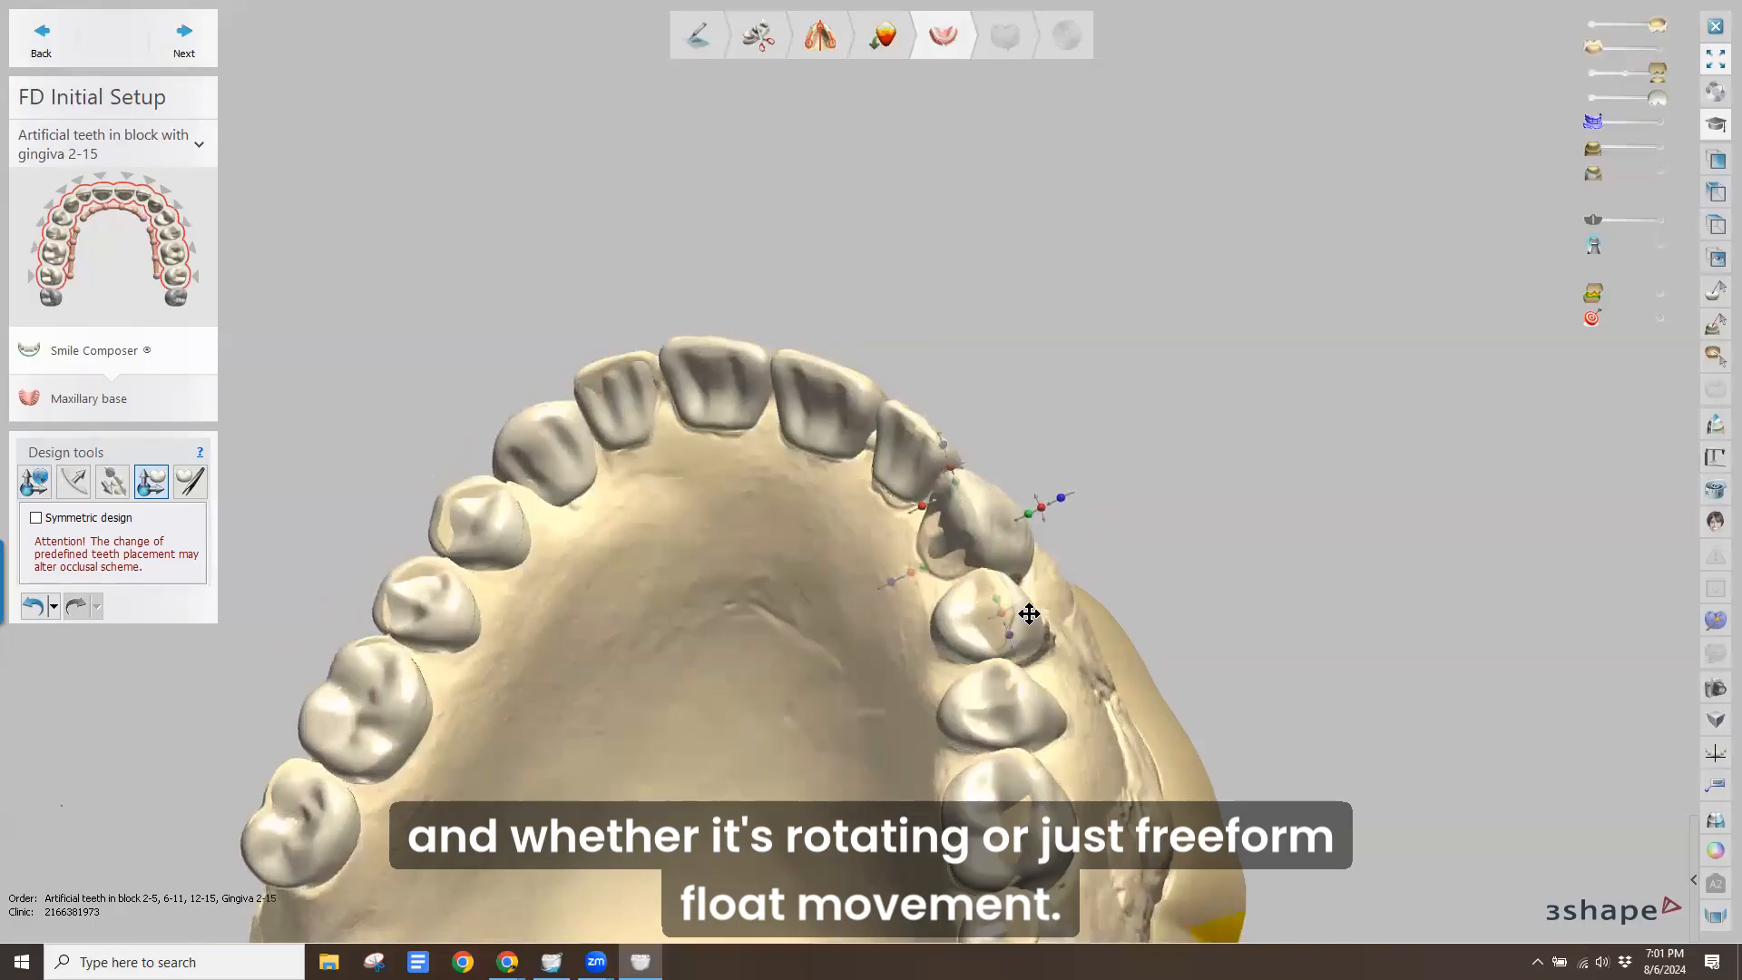
pyautogui.moveTo(986, 622); pyautogui.dragTo(986, 619)
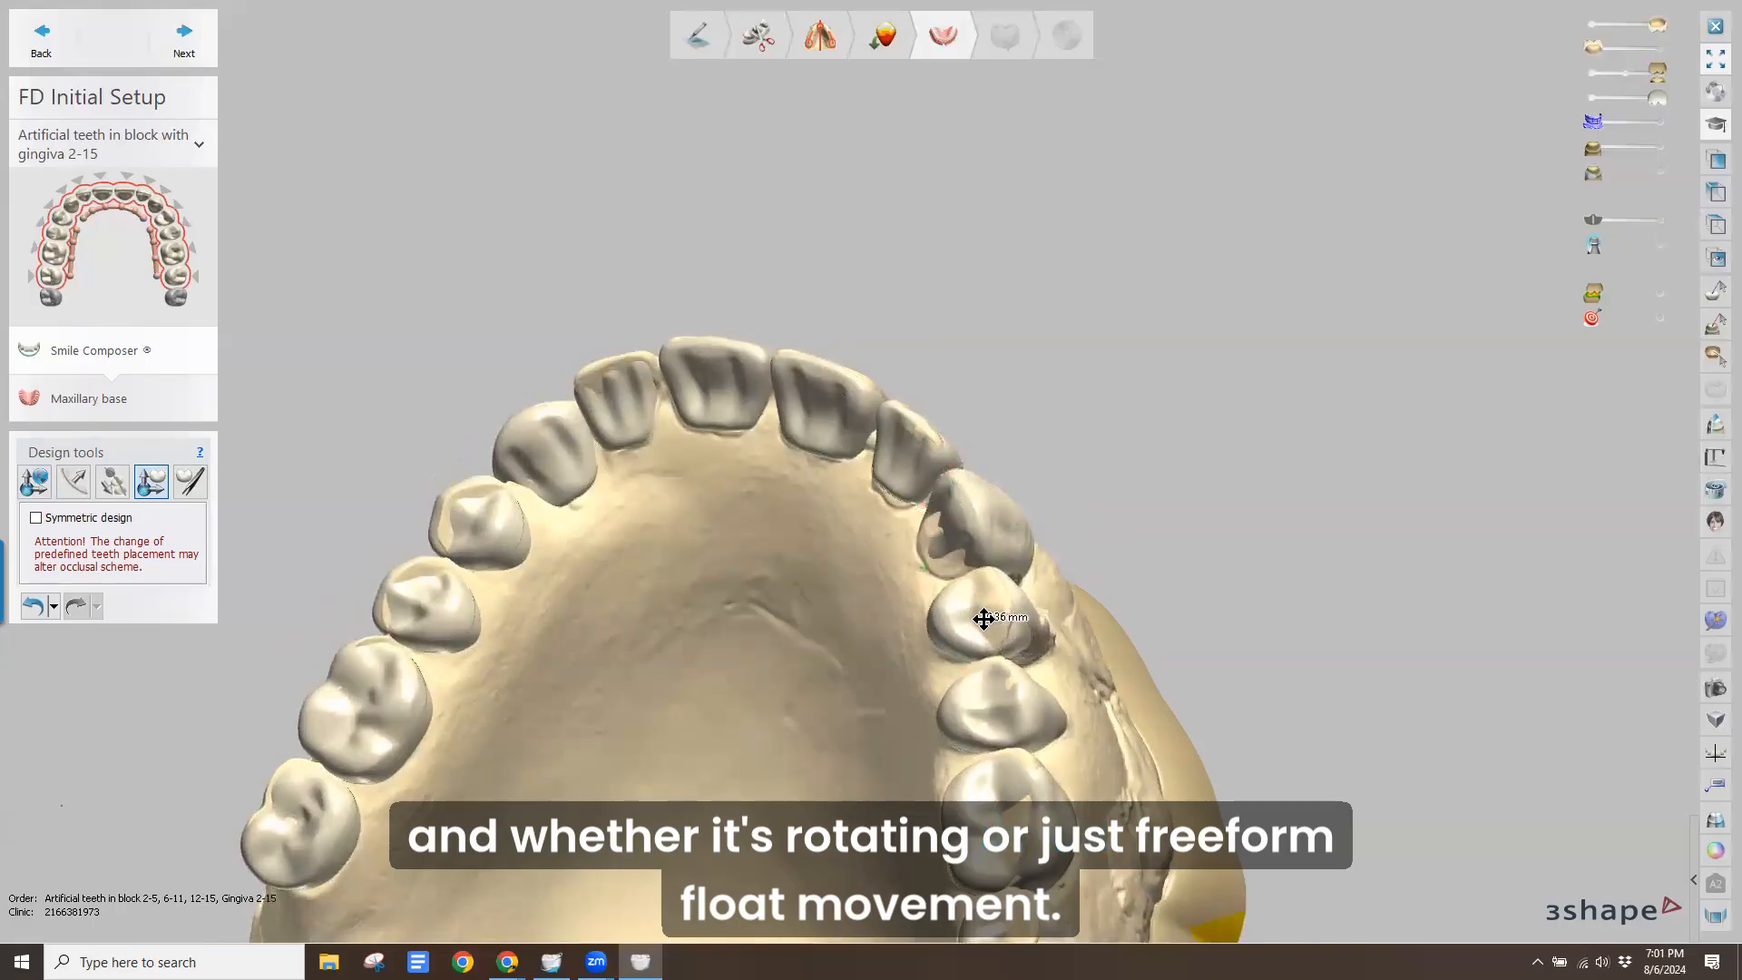
pyautogui.moveTo(893, 613); pyautogui.dragTo(669, 611, button='right')
pyautogui.click(447, 740)
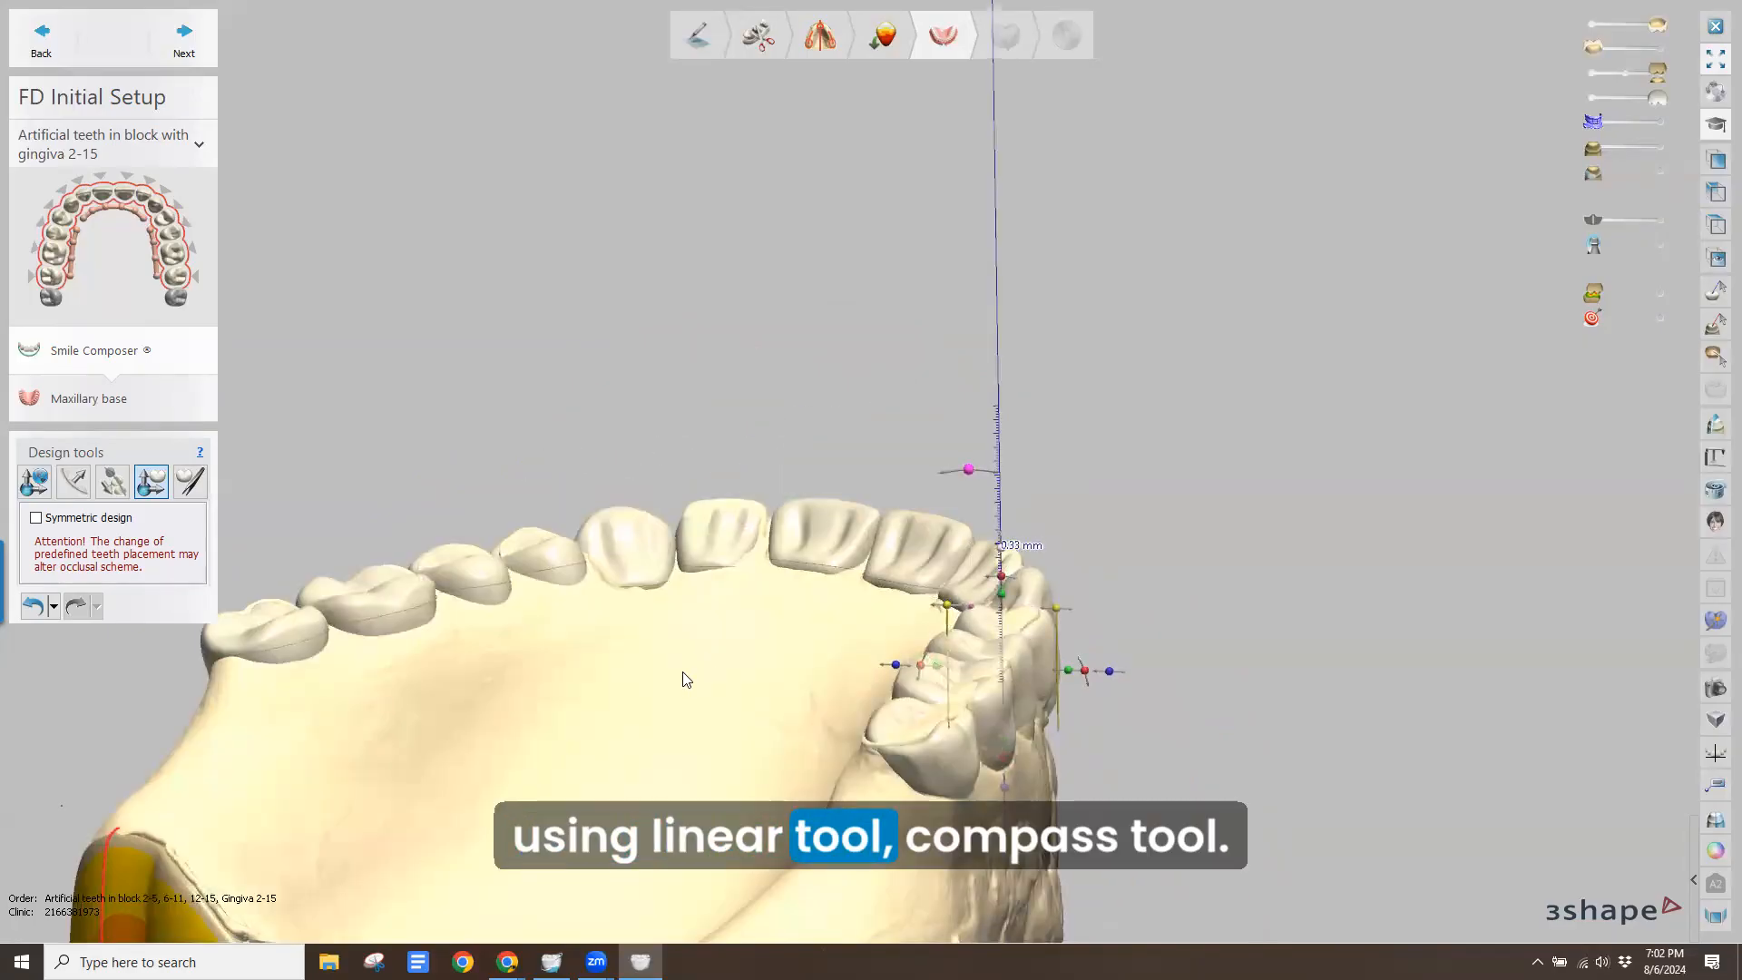
# Rotate the patient's right upper first premolar individually to match the reference denture
pyautogui.moveTo(684, 675); pyautogui.dragTo(773, 739, button='right')
pyautogui.click(556, 470)
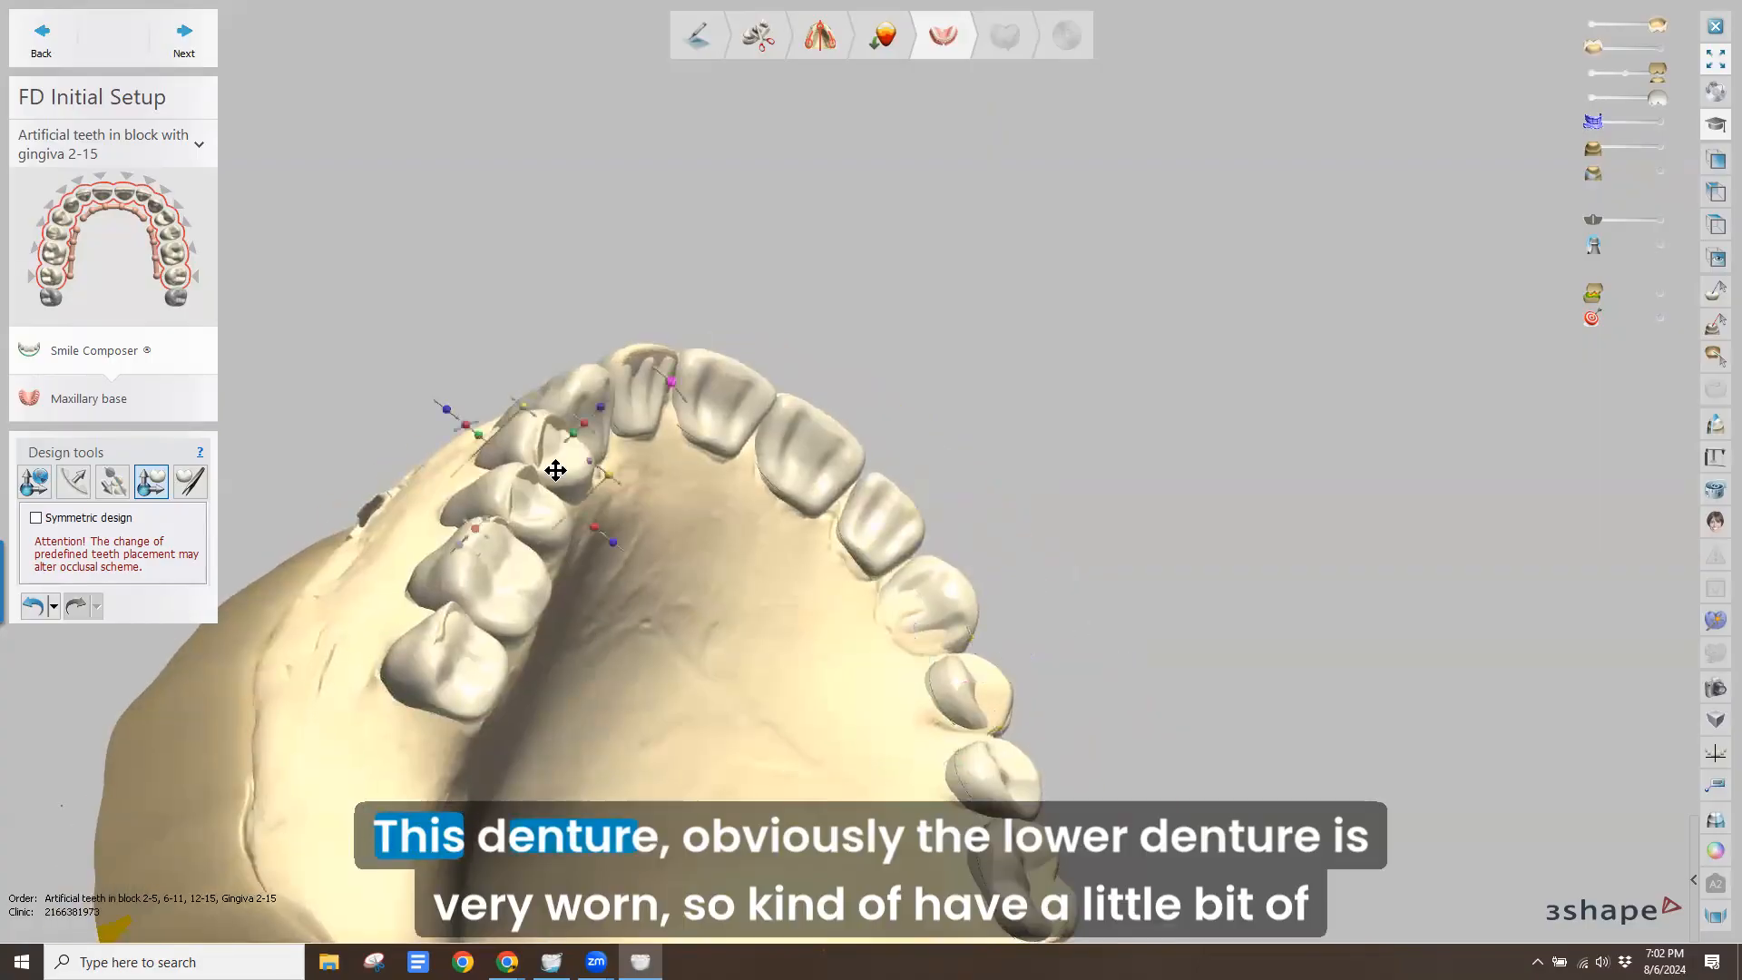
pyautogui.moveTo(336, 526); pyautogui.dragTo(399, 490, button='right')
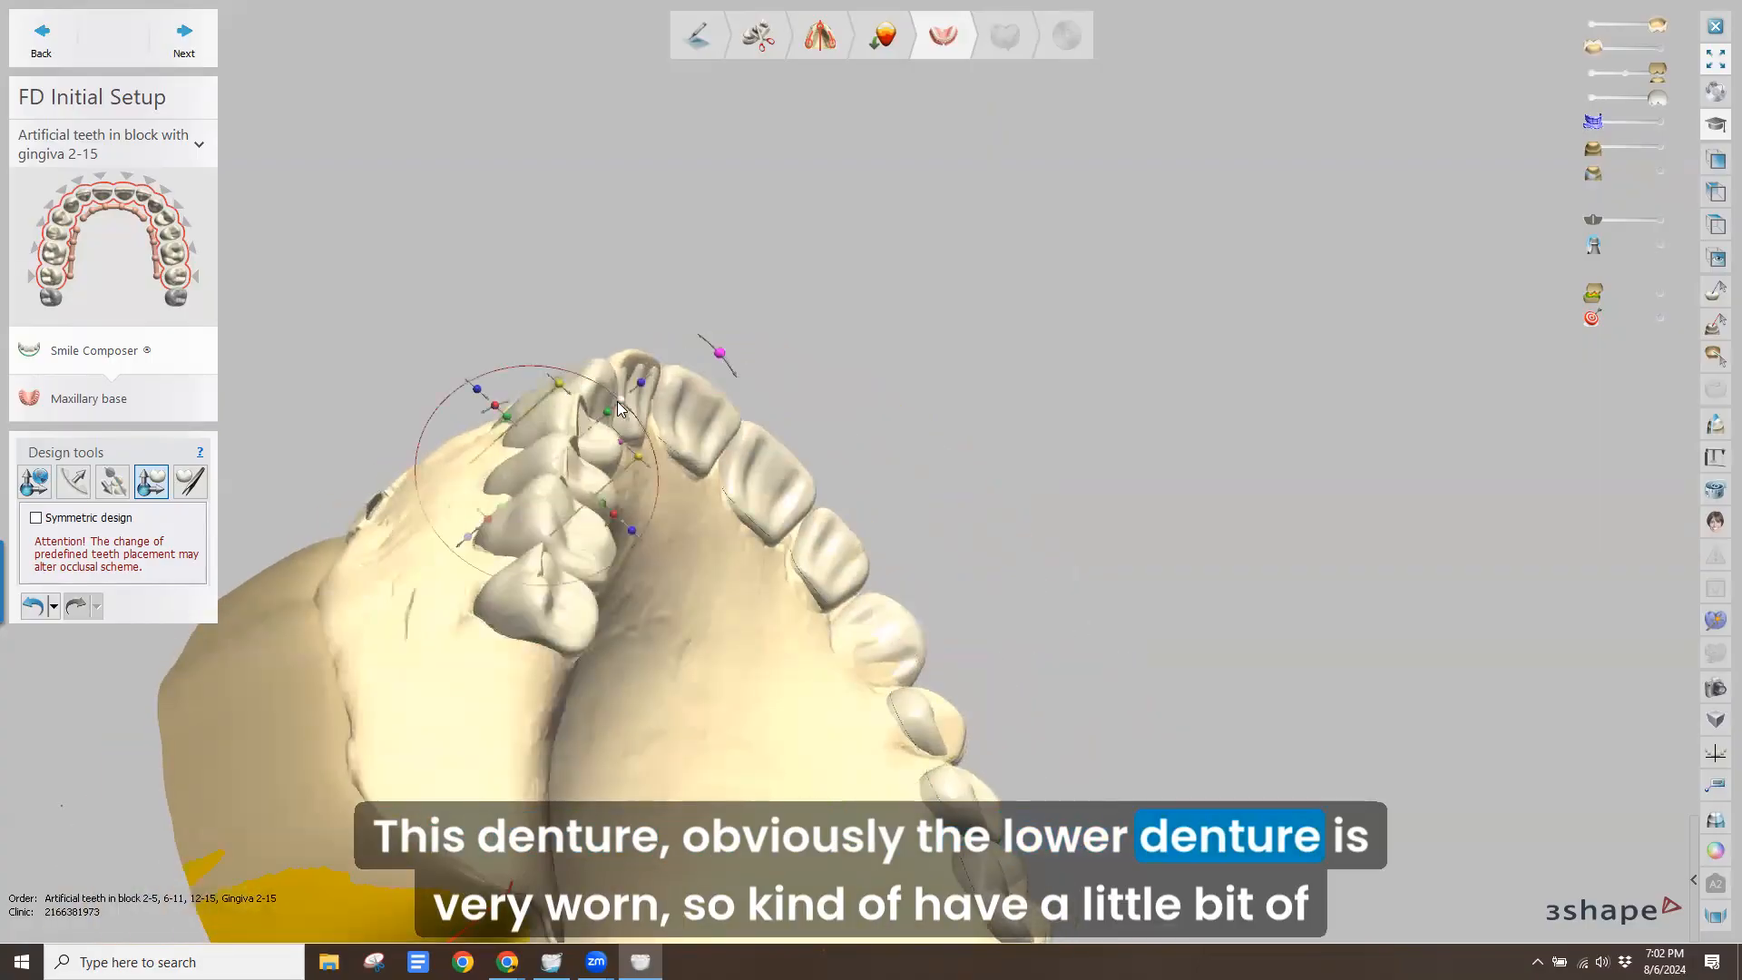
pyautogui.moveTo(618, 401); pyautogui.dragTo(642, 396)
pyautogui.moveTo(548, 435); pyautogui.dragTo(552, 684, button='right')
pyautogui.moveTo(799, 379); pyautogui.dragTo(700, 577, button='right')
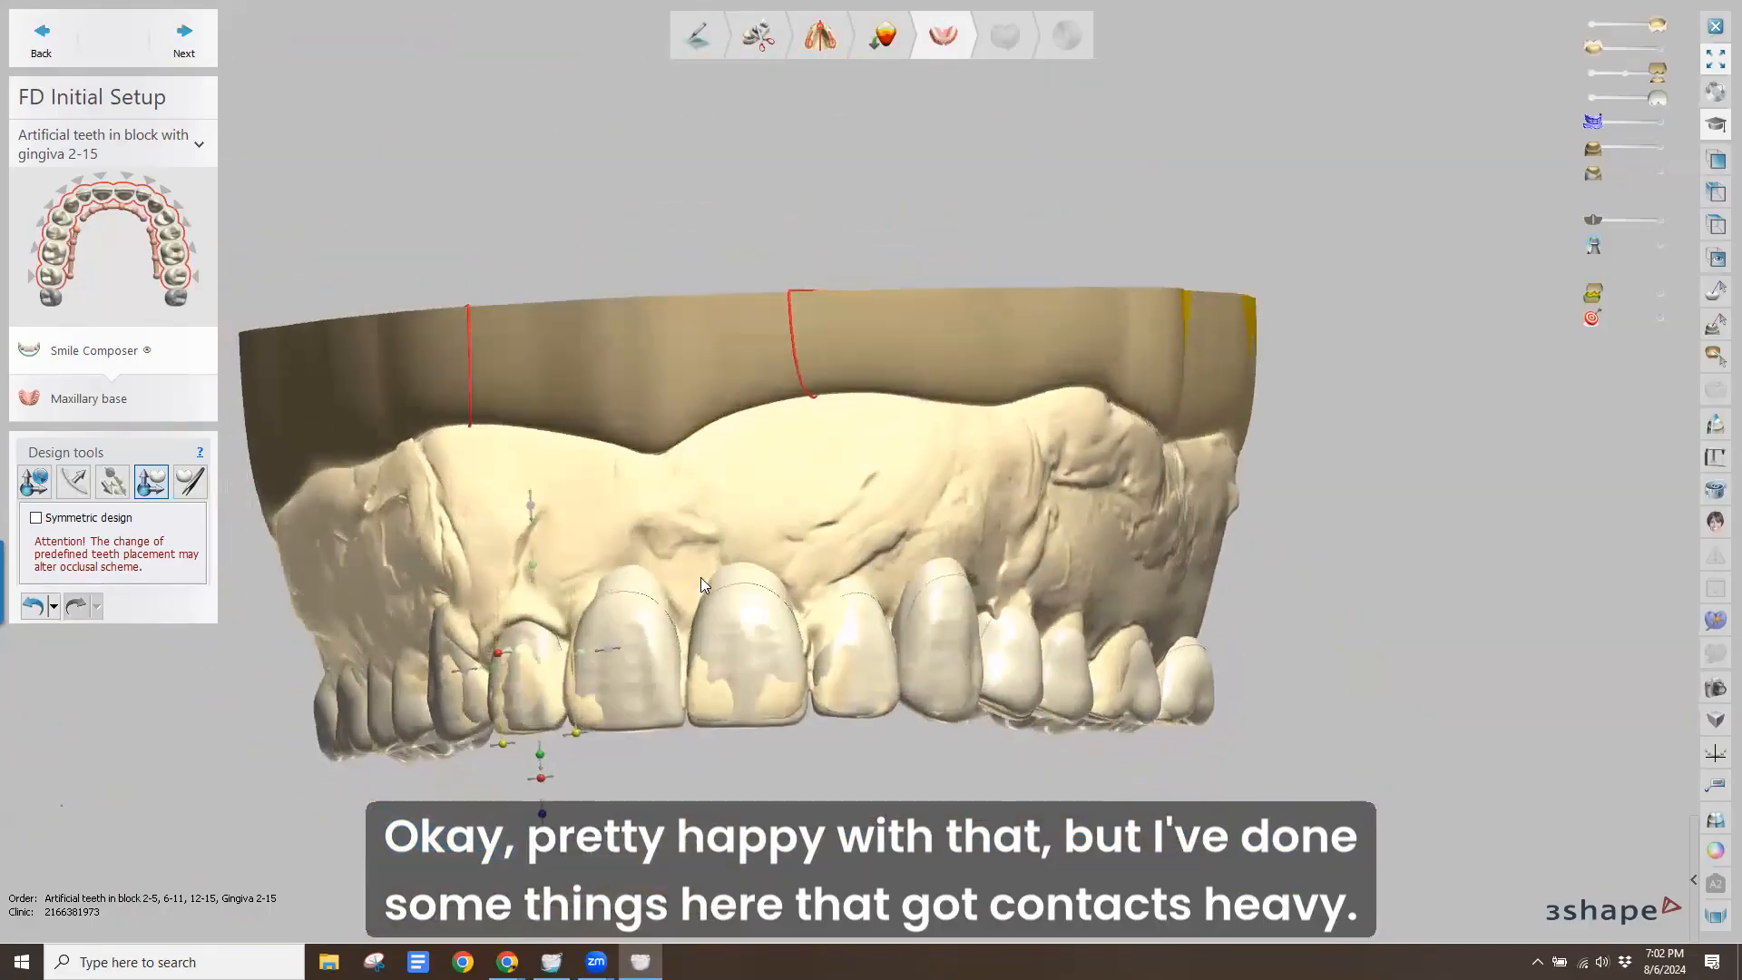
# Hide the reference denture scan and display the opposing lower denture against the upper teeth
pyautogui.click(1594, 23)
pyautogui.moveTo(870, 367)
pyautogui.mouseDown(button='right')
pyautogui.moveTo(904, 340)
pyautogui.moveTo(866, 363)
pyautogui.mouseUp(button='right')
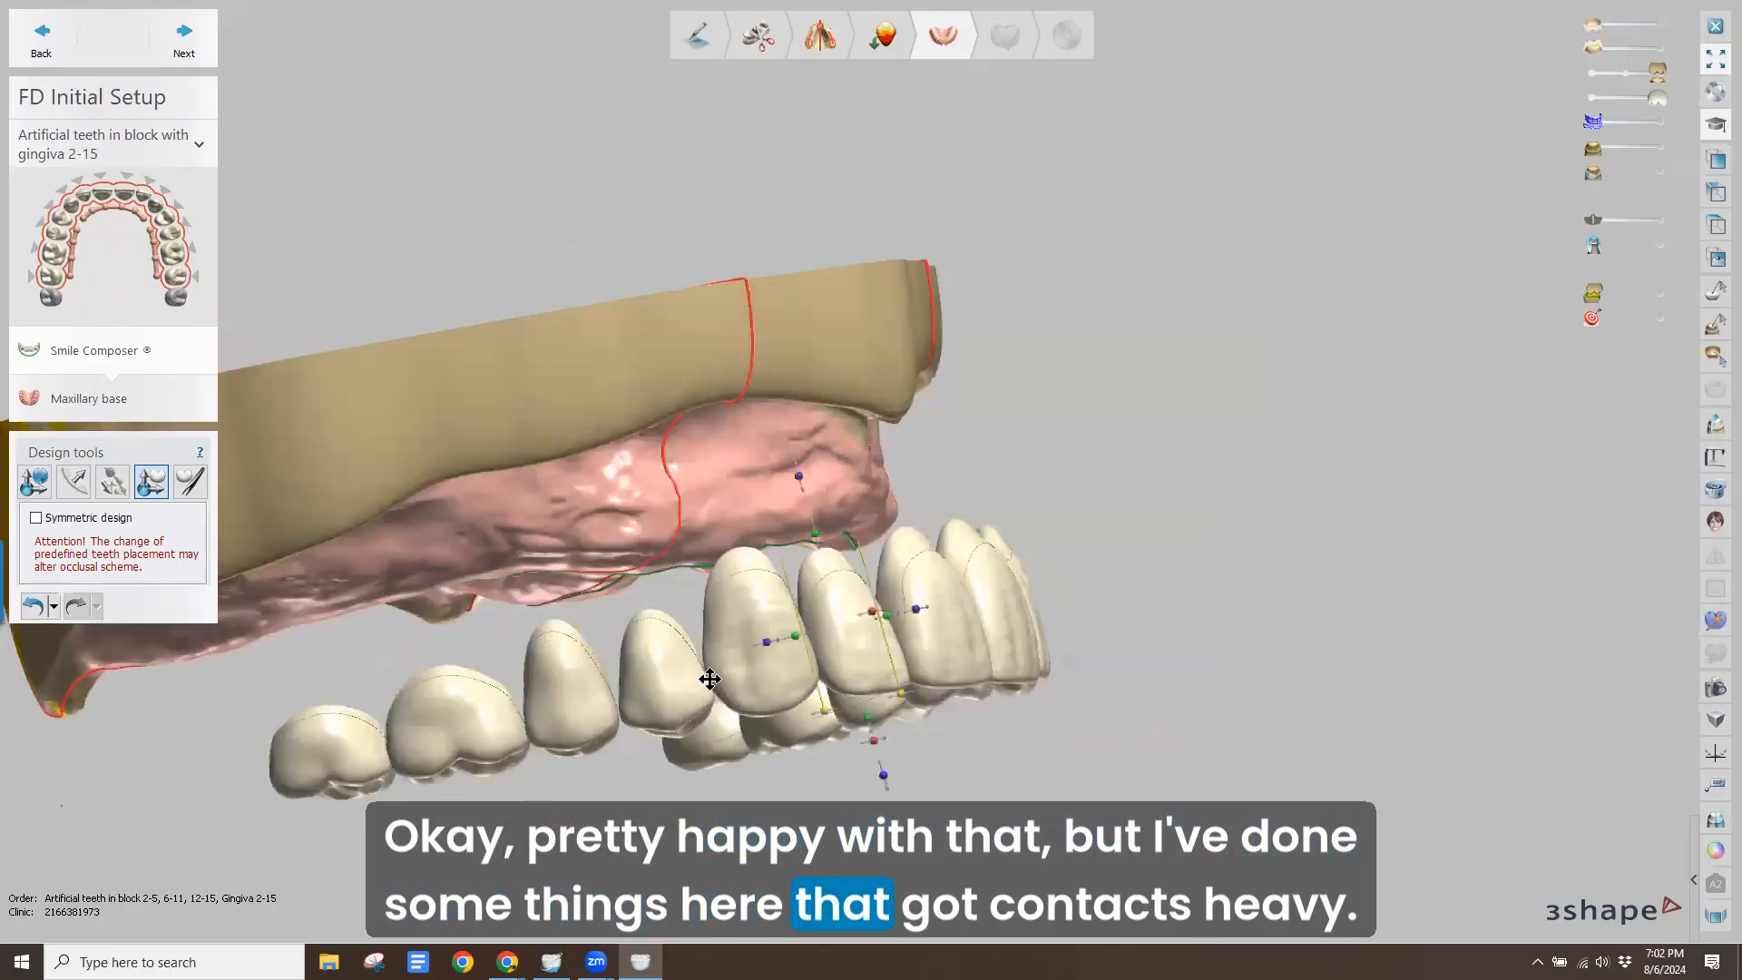
pyautogui.moveTo(710, 679)
pyautogui.mouseDown(button='right')
pyautogui.moveTo(648, 421)
pyautogui.moveTo(537, 383)
pyautogui.moveTo(541, 424)
pyautogui.moveTo(579, 345)
pyautogui.moveTo(541, 265)
pyautogui.moveTo(837, 737)
pyautogui.moveTo(858, 810)
pyautogui.moveTo(737, 593)
pyautogui.moveTo(723, 662)
pyautogui.mouseUp(button='right')
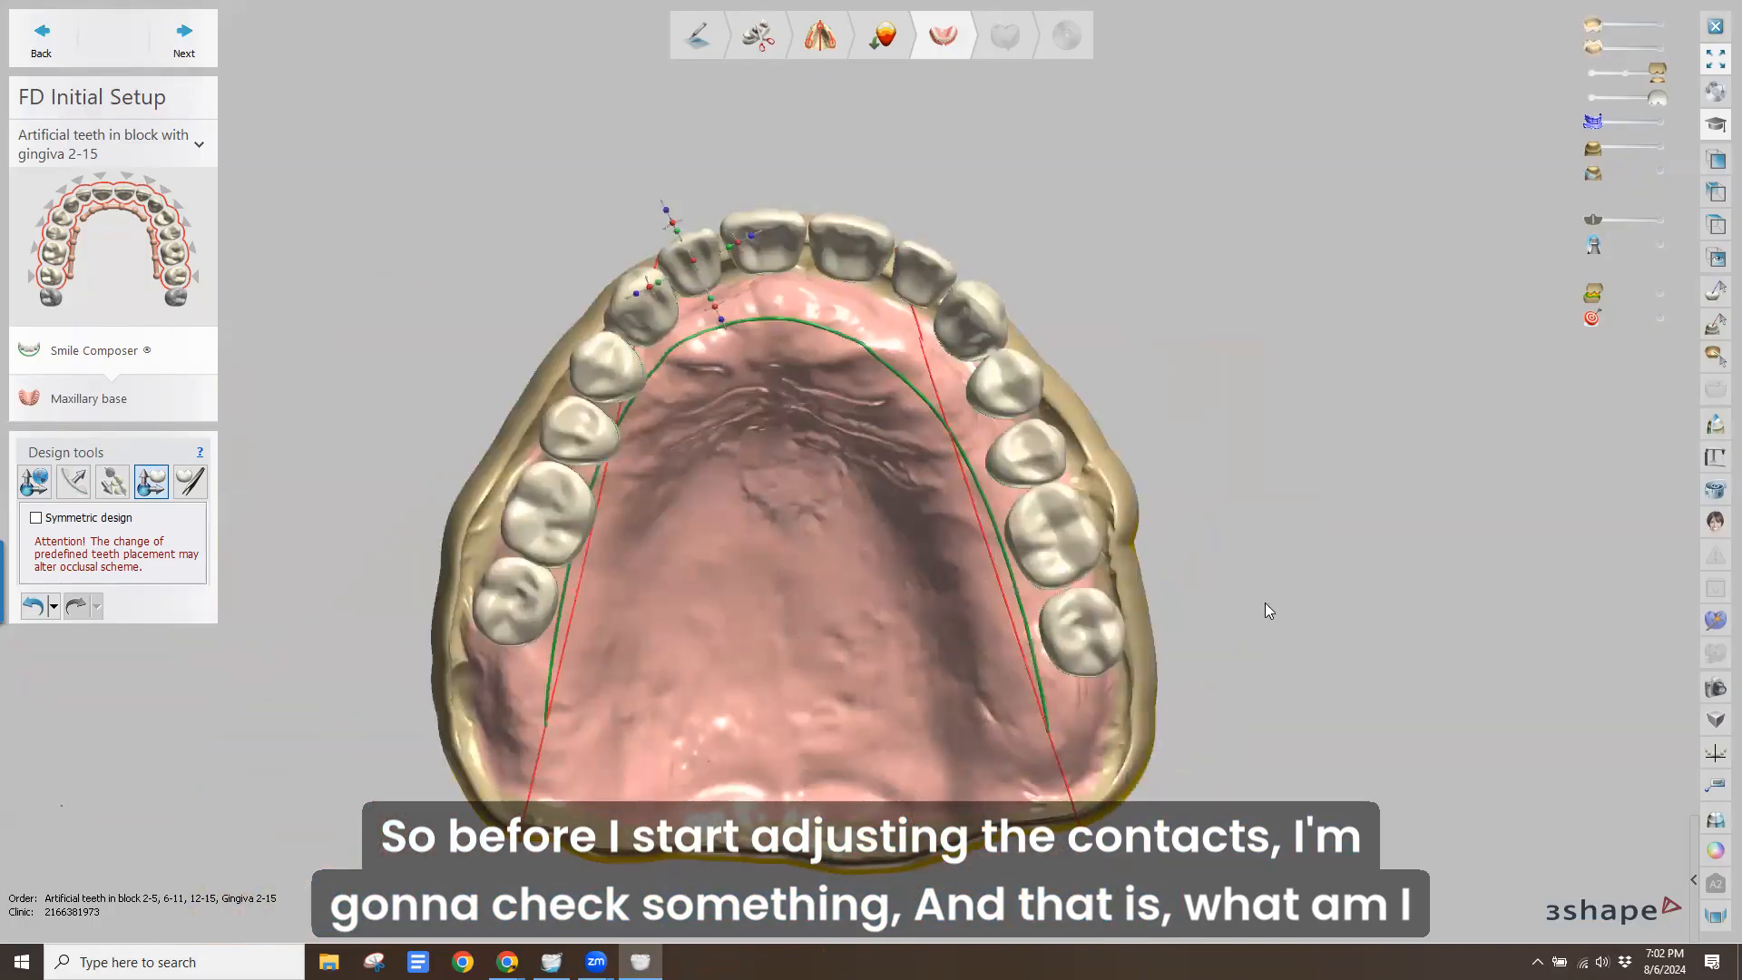
pyautogui.click(1661, 147)
pyautogui.moveTo(1511, 205); pyautogui.dragTo(1603, 296, button='right')
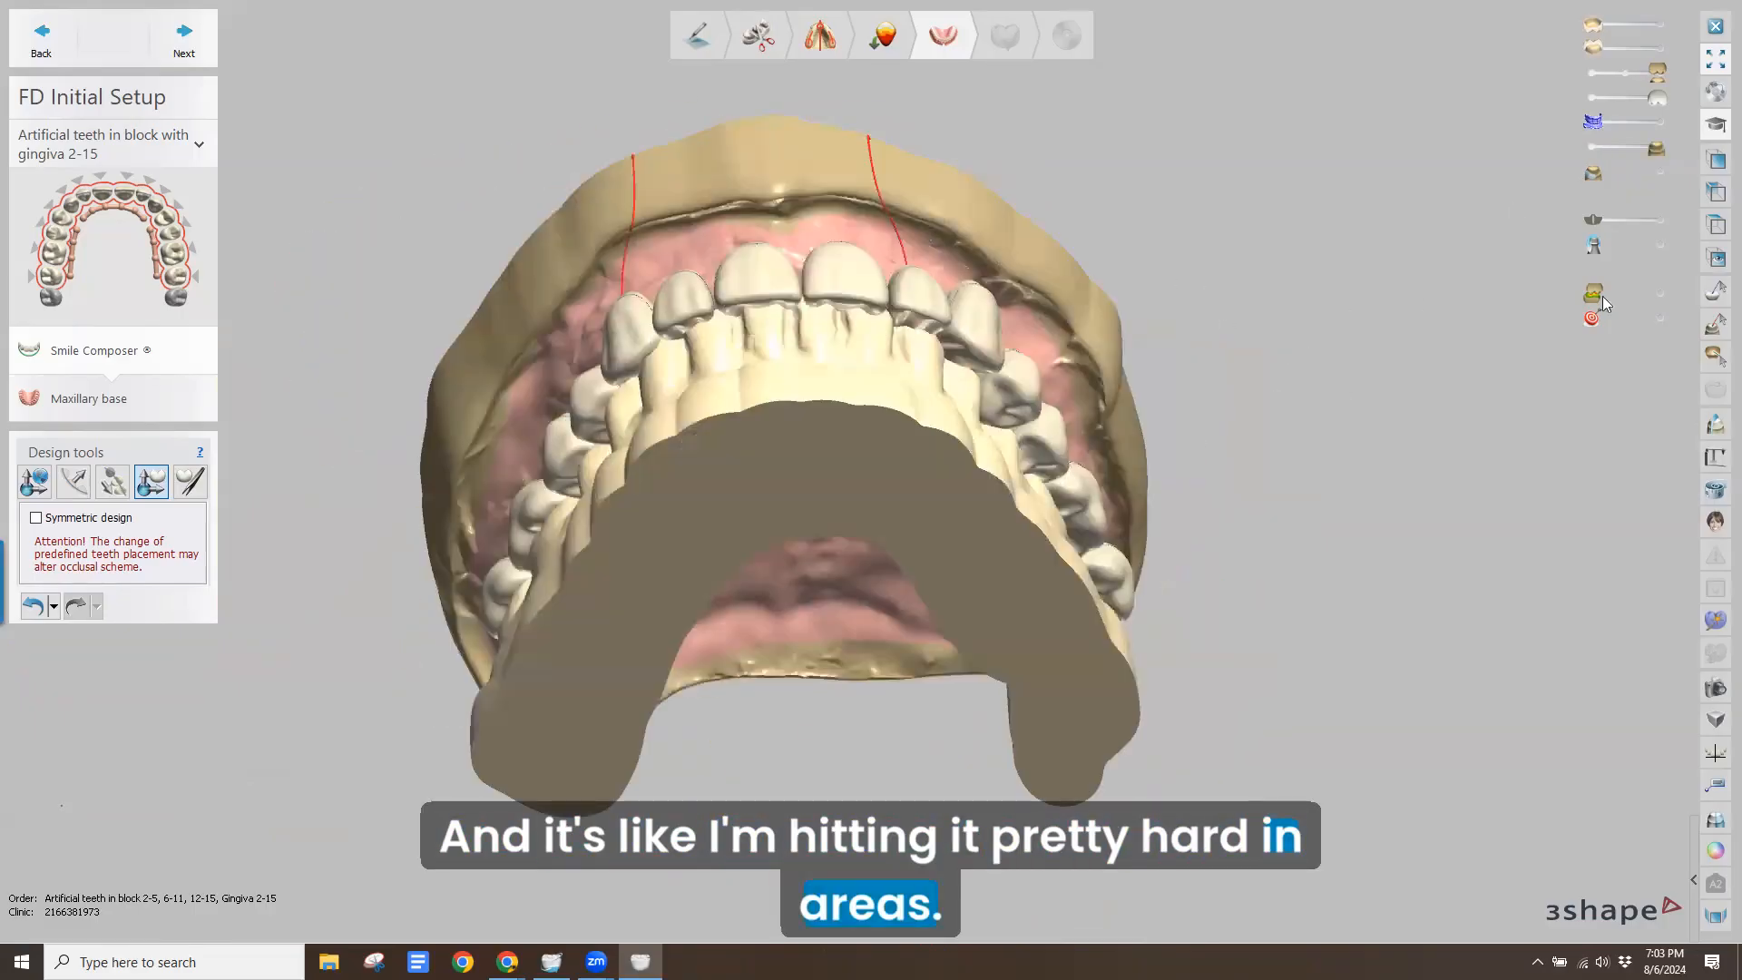
# Turn on the distance colour map and hide the lower denture to examine the occlusal contacts on the upper teeth
pyautogui.click(1664, 296)
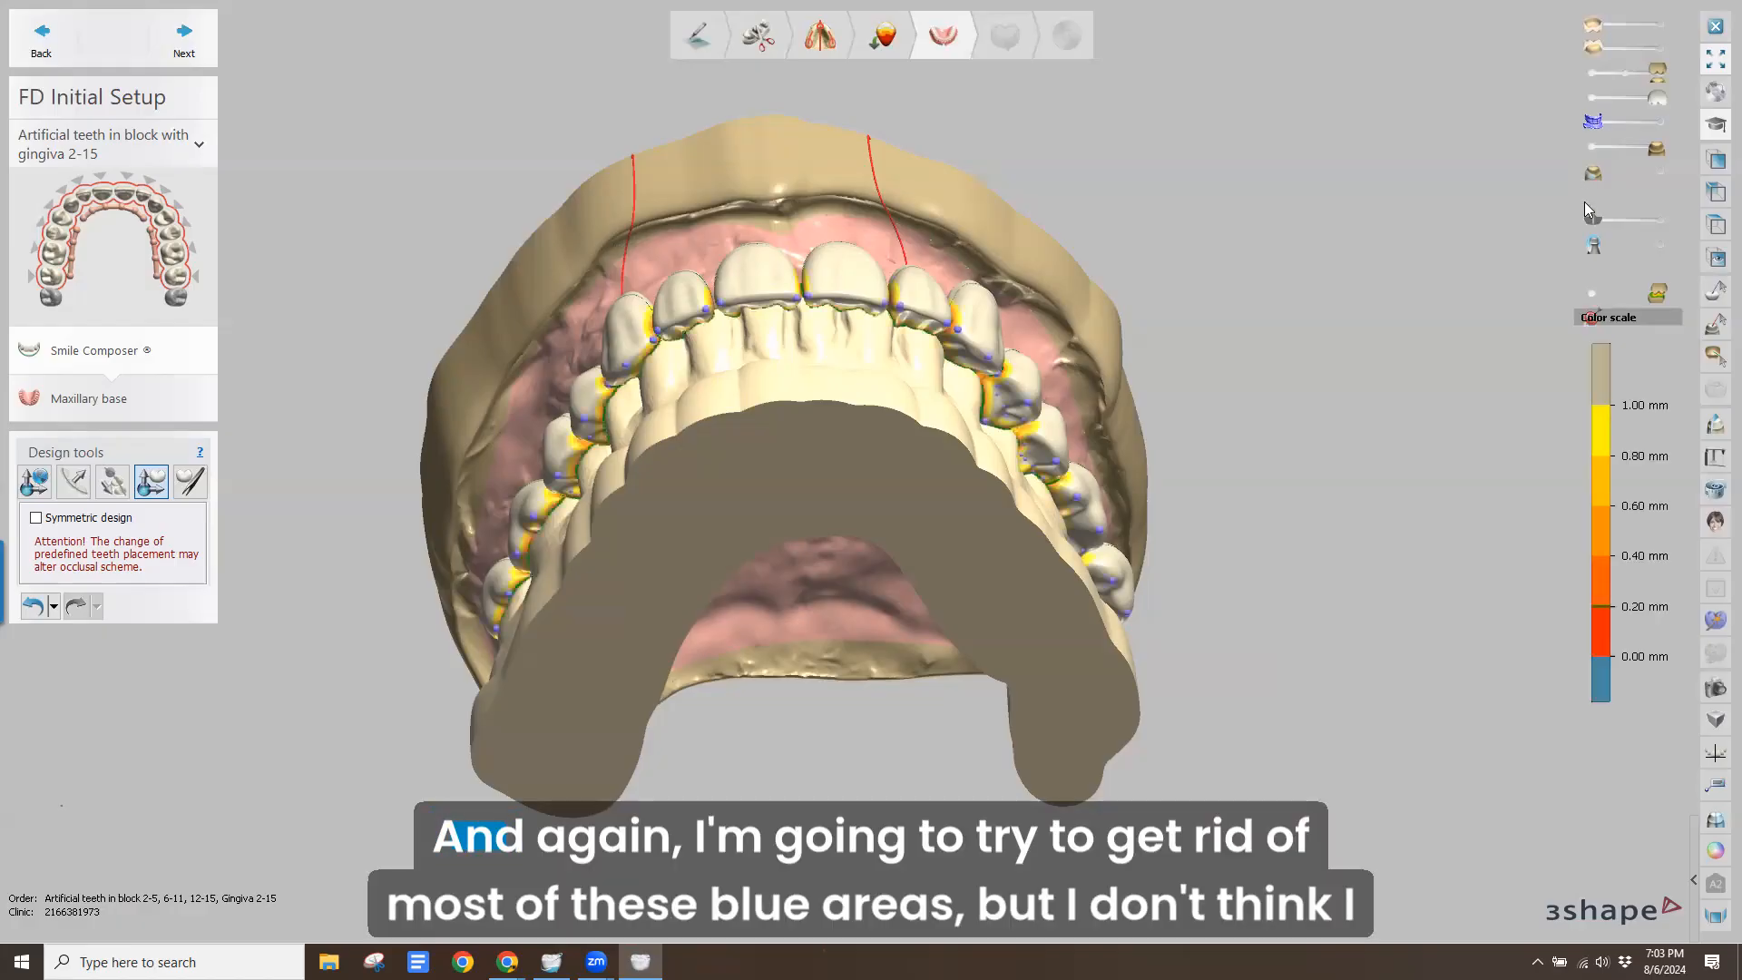
pyautogui.click(1590, 147)
pyautogui.moveTo(1354, 340); pyautogui.dragTo(1345, 219, button='right')
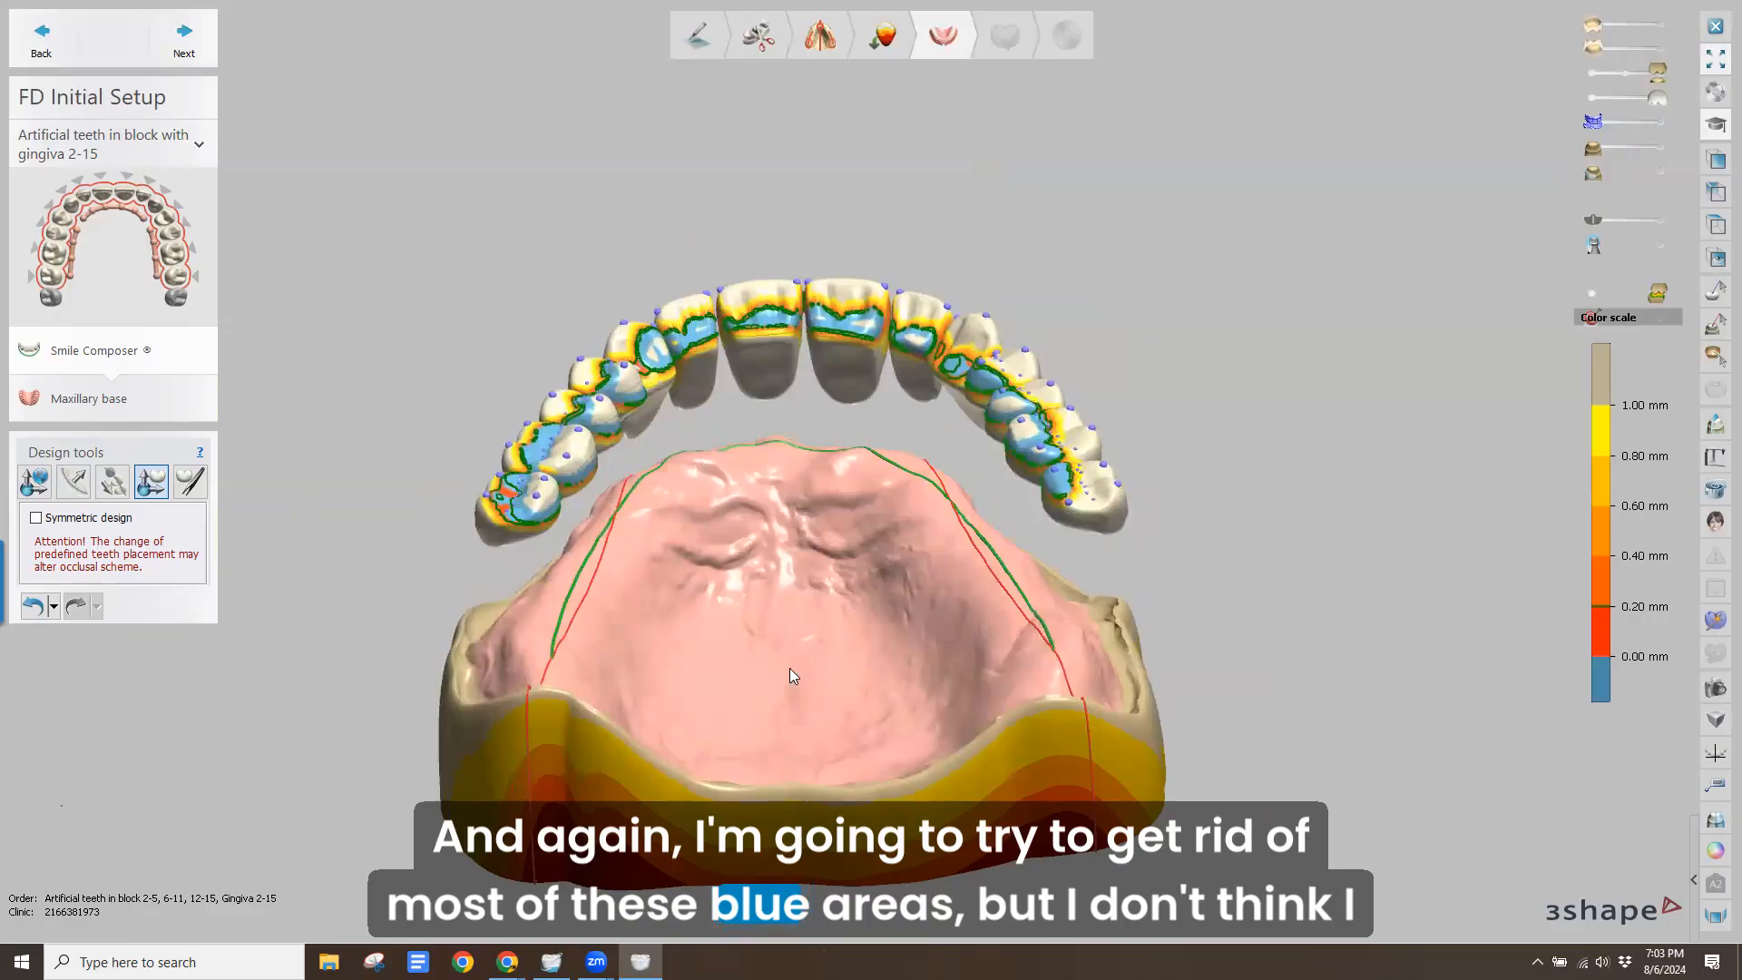
pyautogui.scroll(5, 826, 530)
pyautogui.moveTo(840, 510); pyautogui.dragTo(818, 512, button='right')
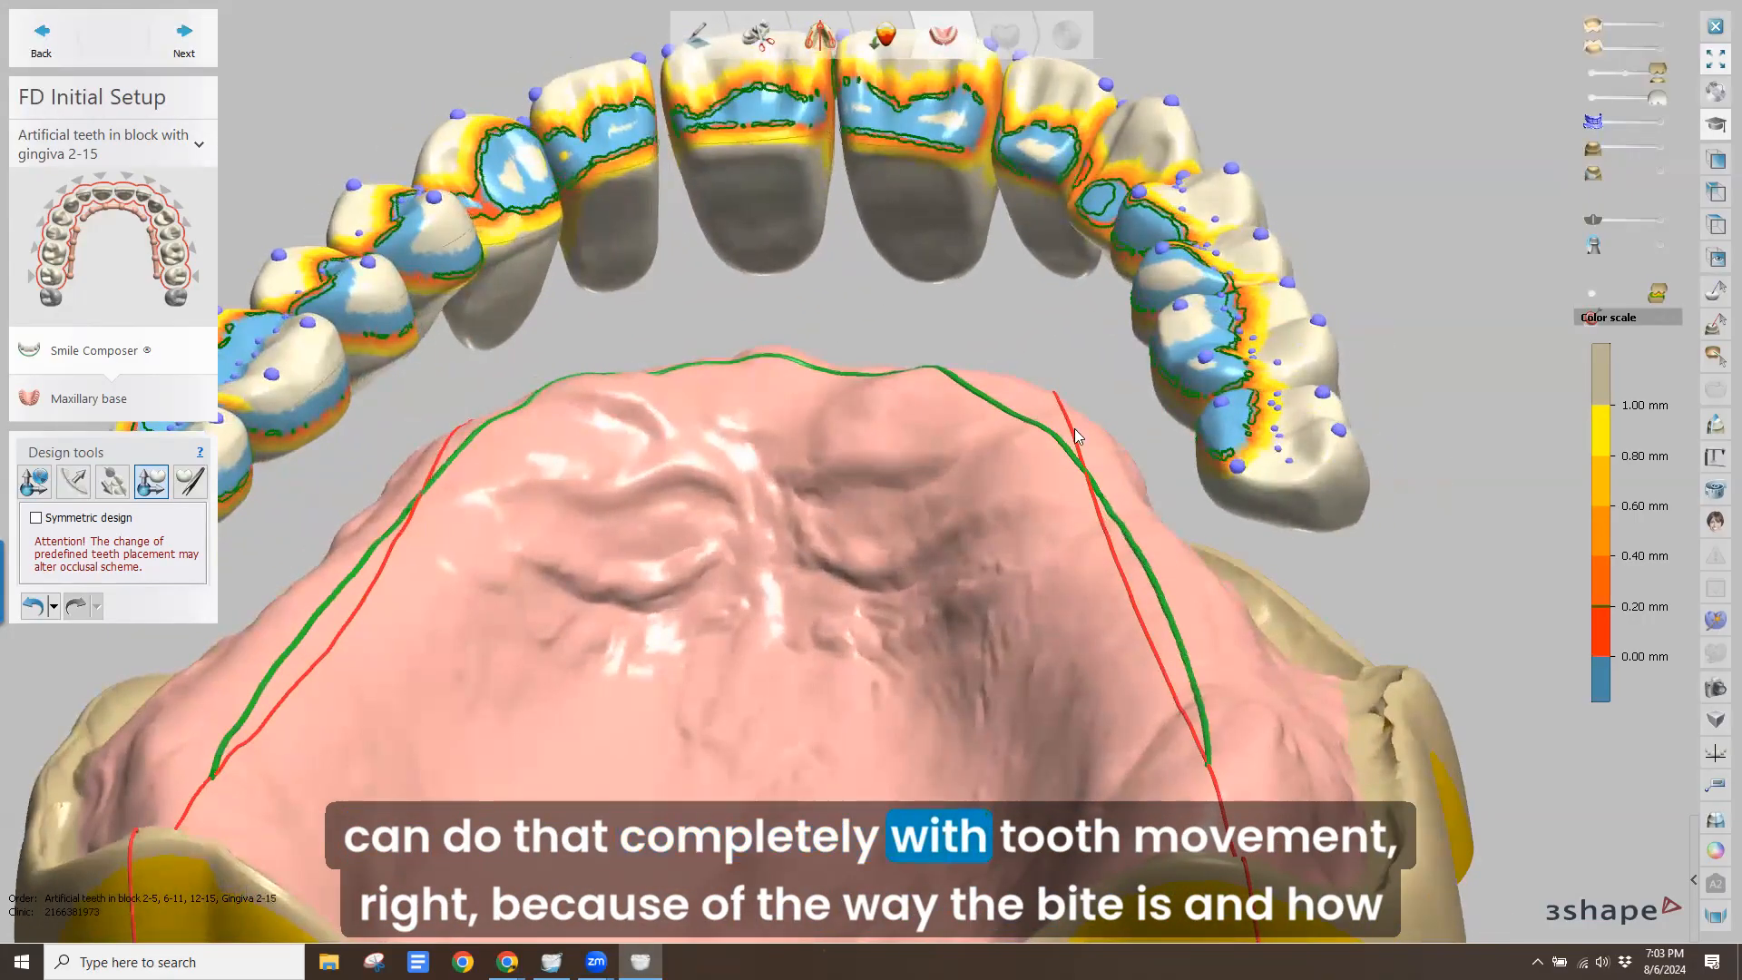
pyautogui.moveTo(865, 550); pyautogui.dragTo(863, 520, button='right')
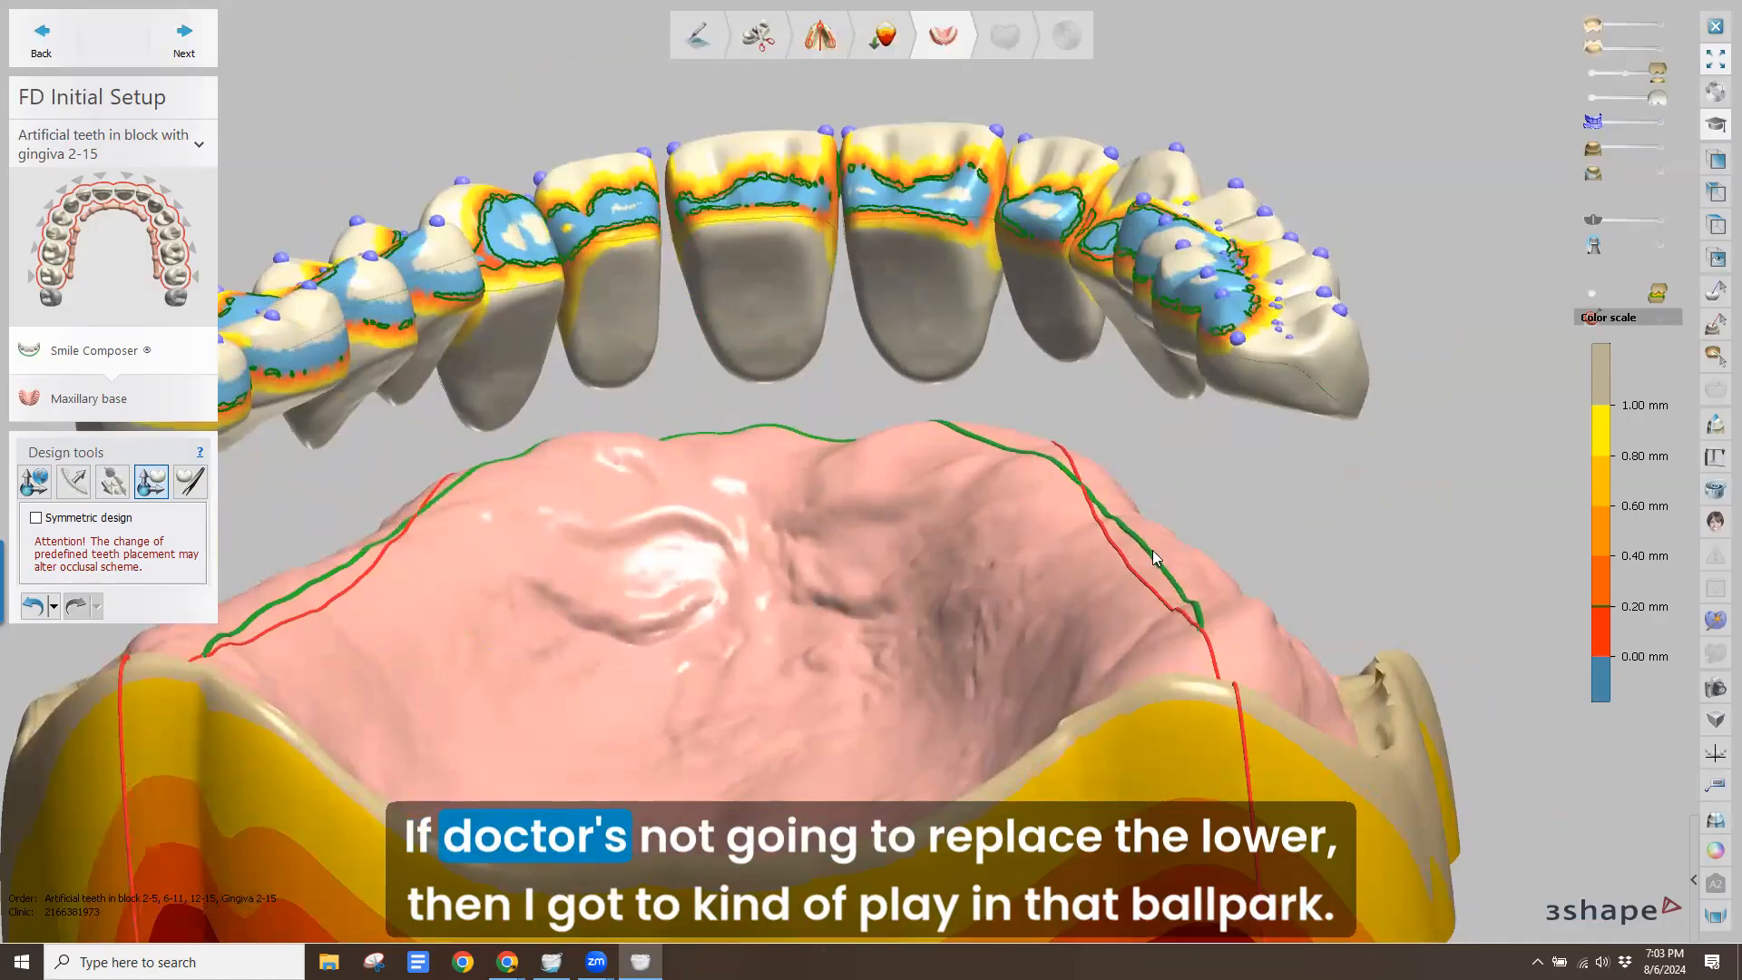
# Shift the patient's left second molar toward the ridge, out of occlusion, and bring it partway back
pyautogui.click(1276, 337)
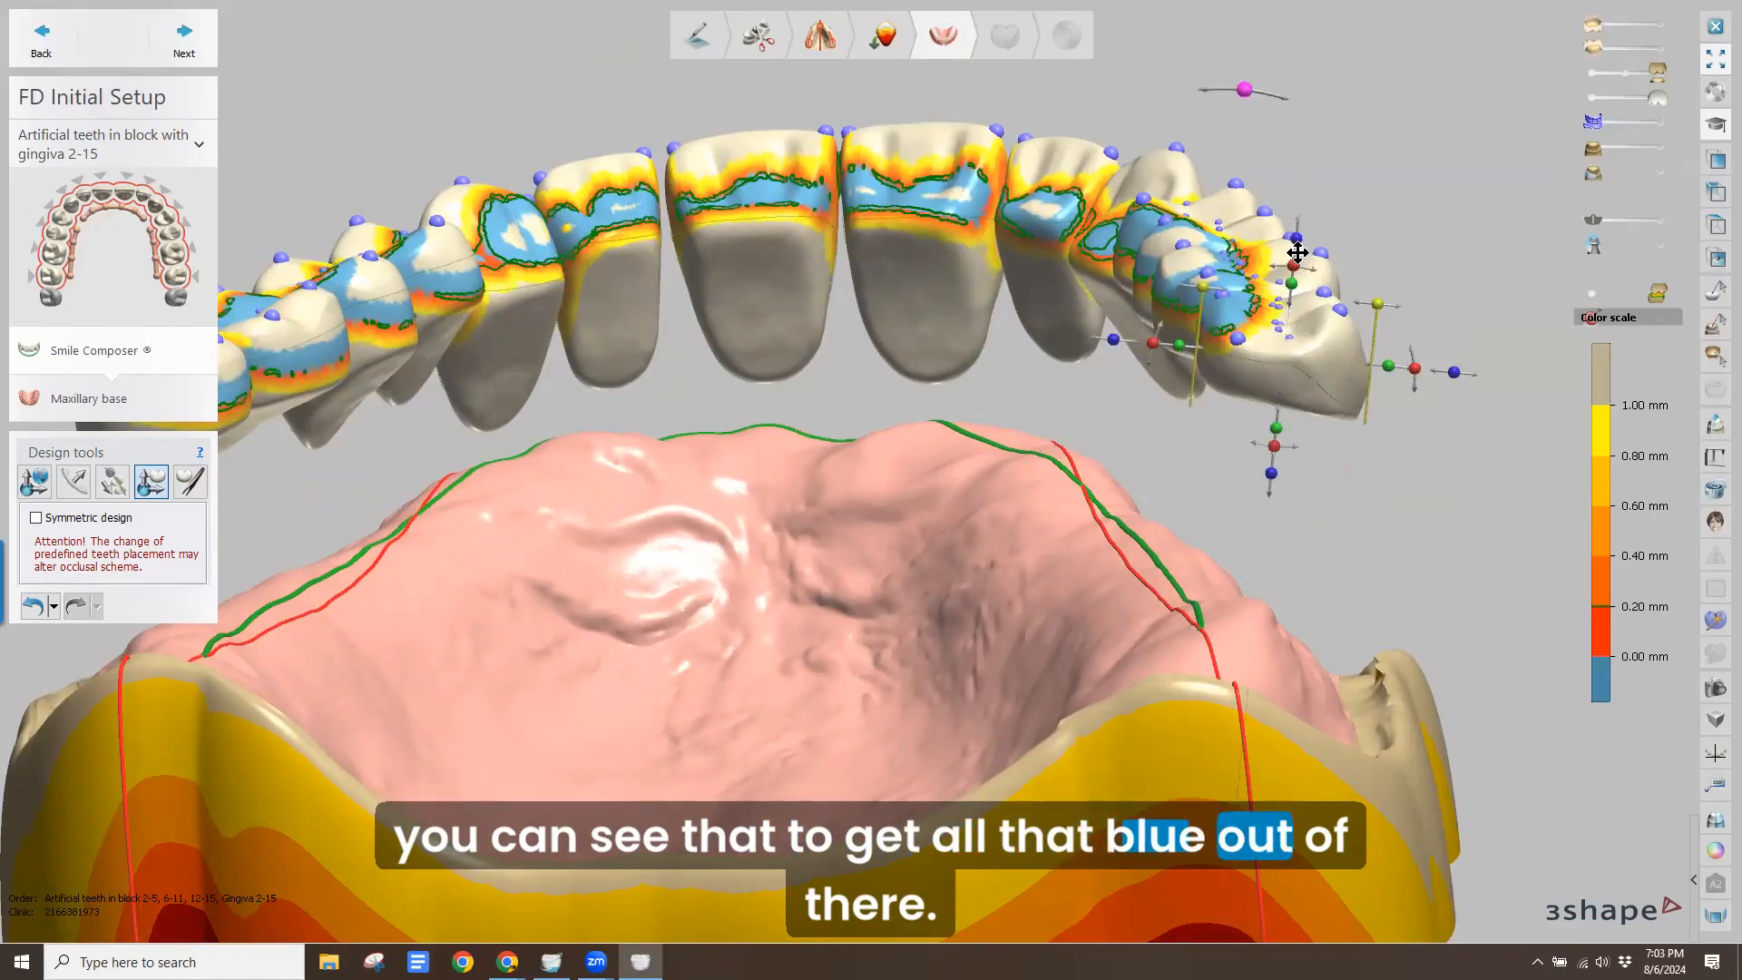
pyautogui.moveTo(1299, 245); pyautogui.dragTo(1301, 263)
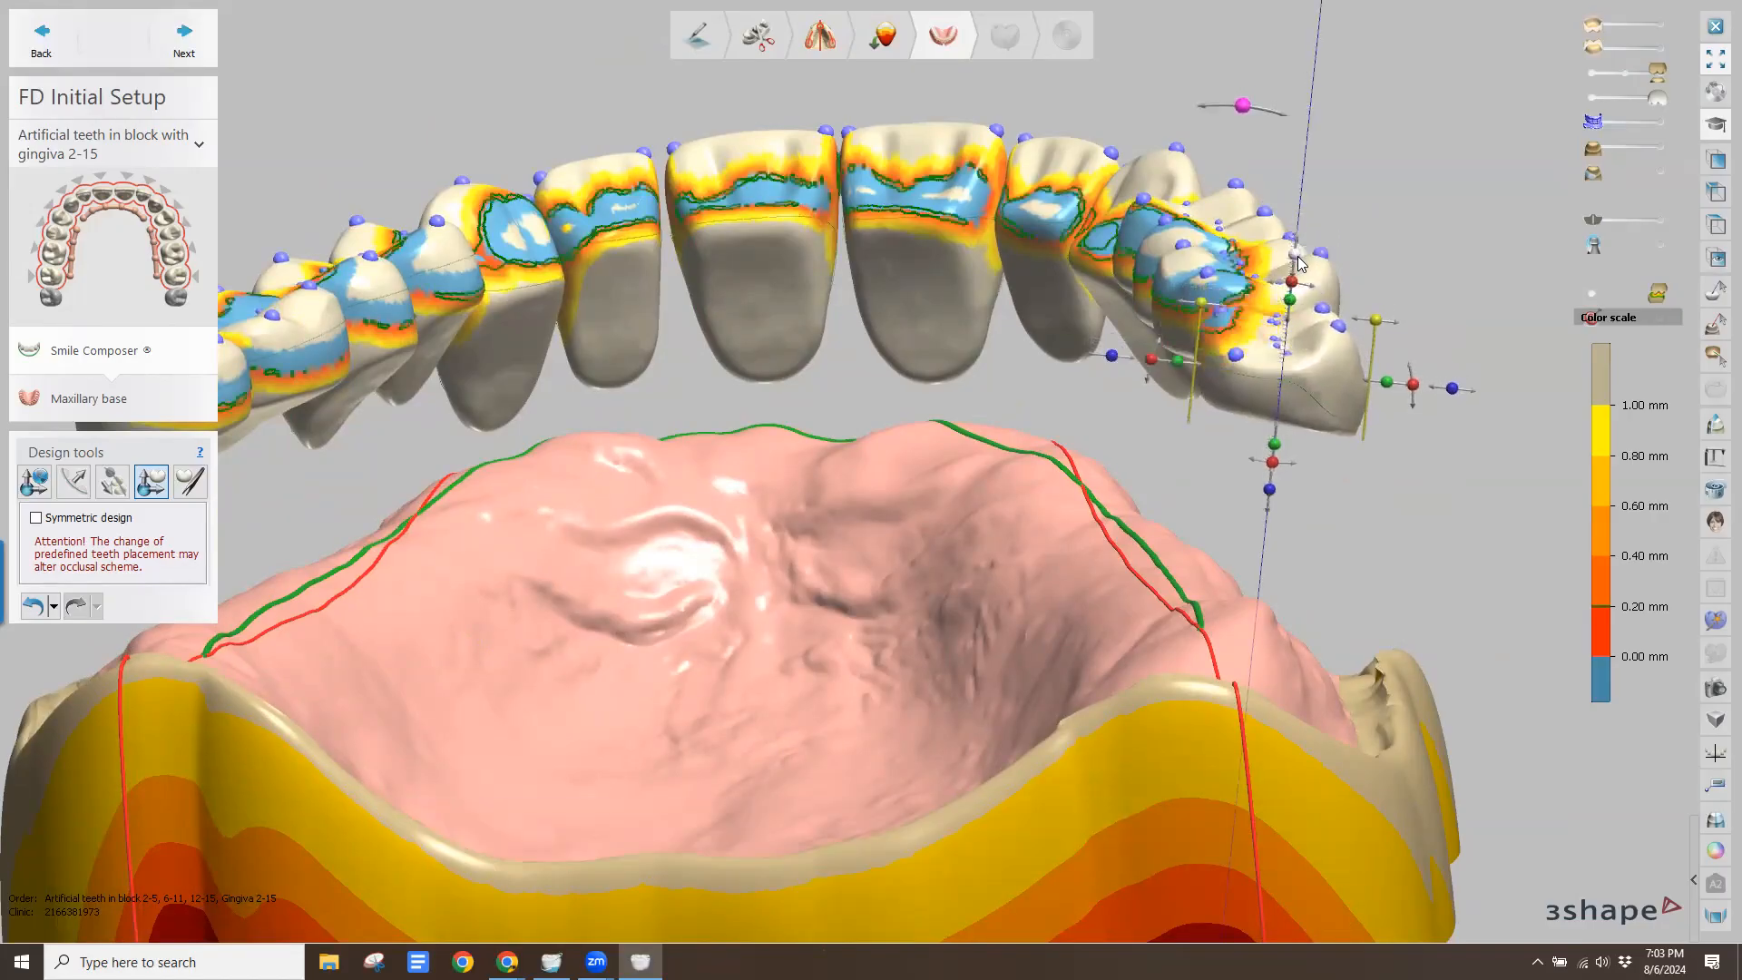
pyautogui.moveTo(924, 412)
pyautogui.mouseDown(button='right')
pyautogui.moveTo(917, 460)
pyautogui.moveTo(920, 384)
pyautogui.mouseUp(button='right')
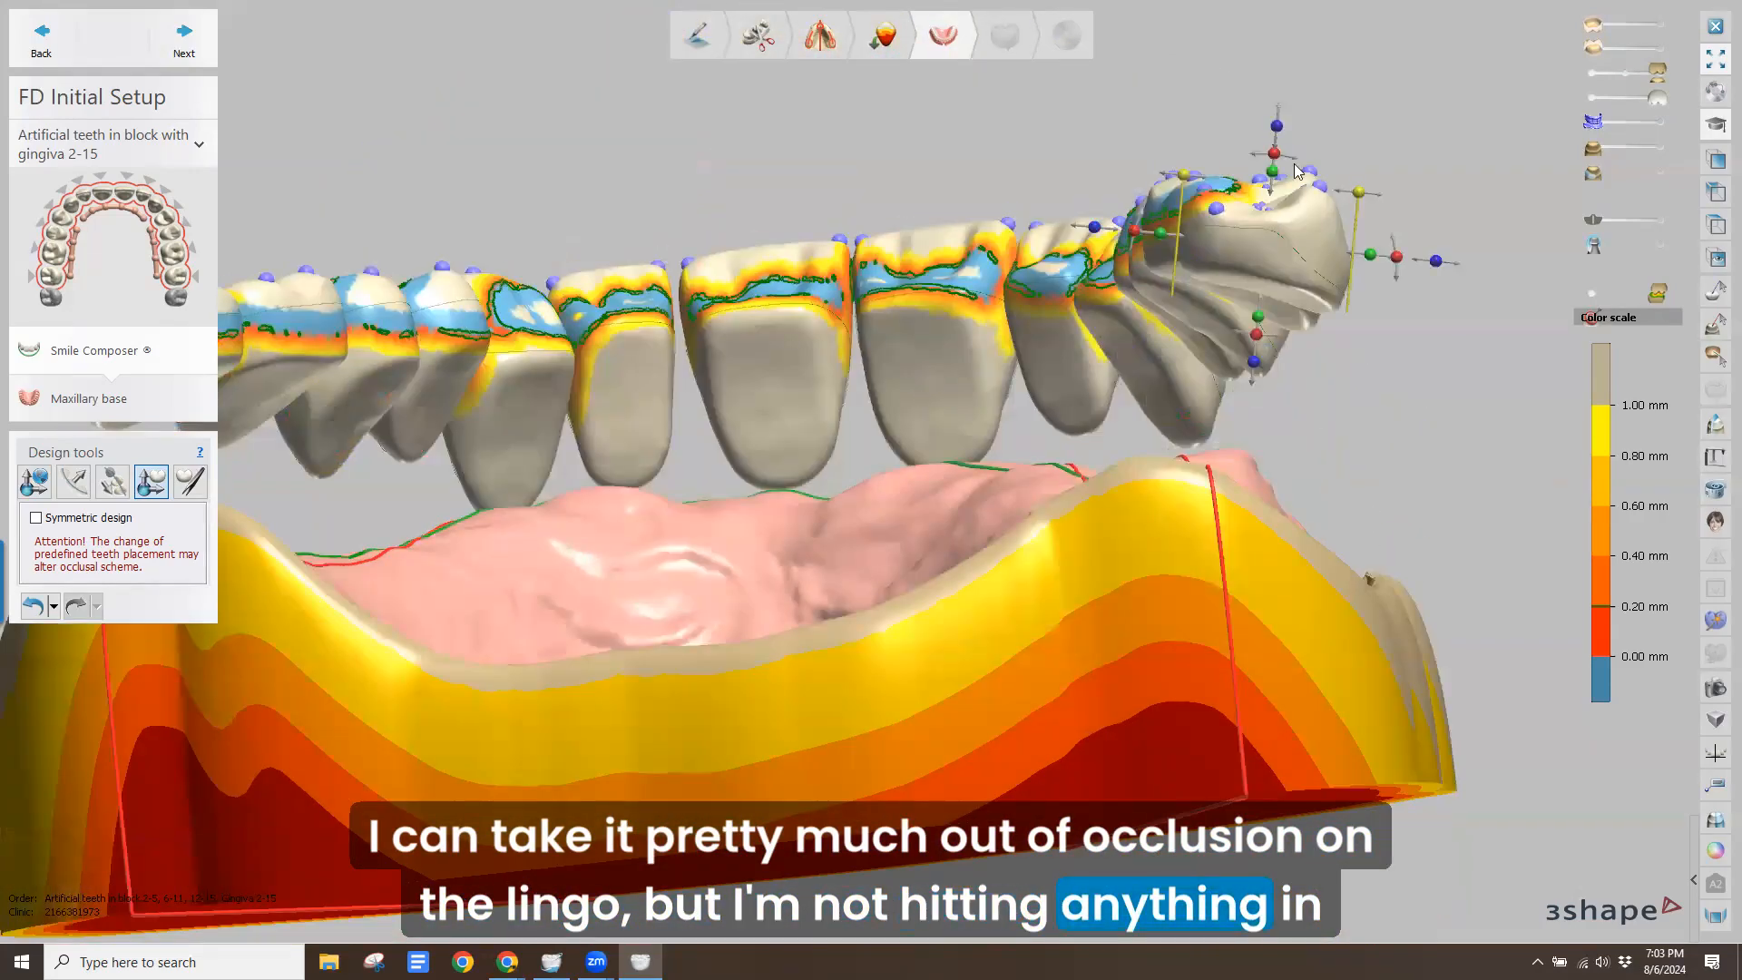
pyautogui.moveTo(1277, 126); pyautogui.dragTo(1278, 117)
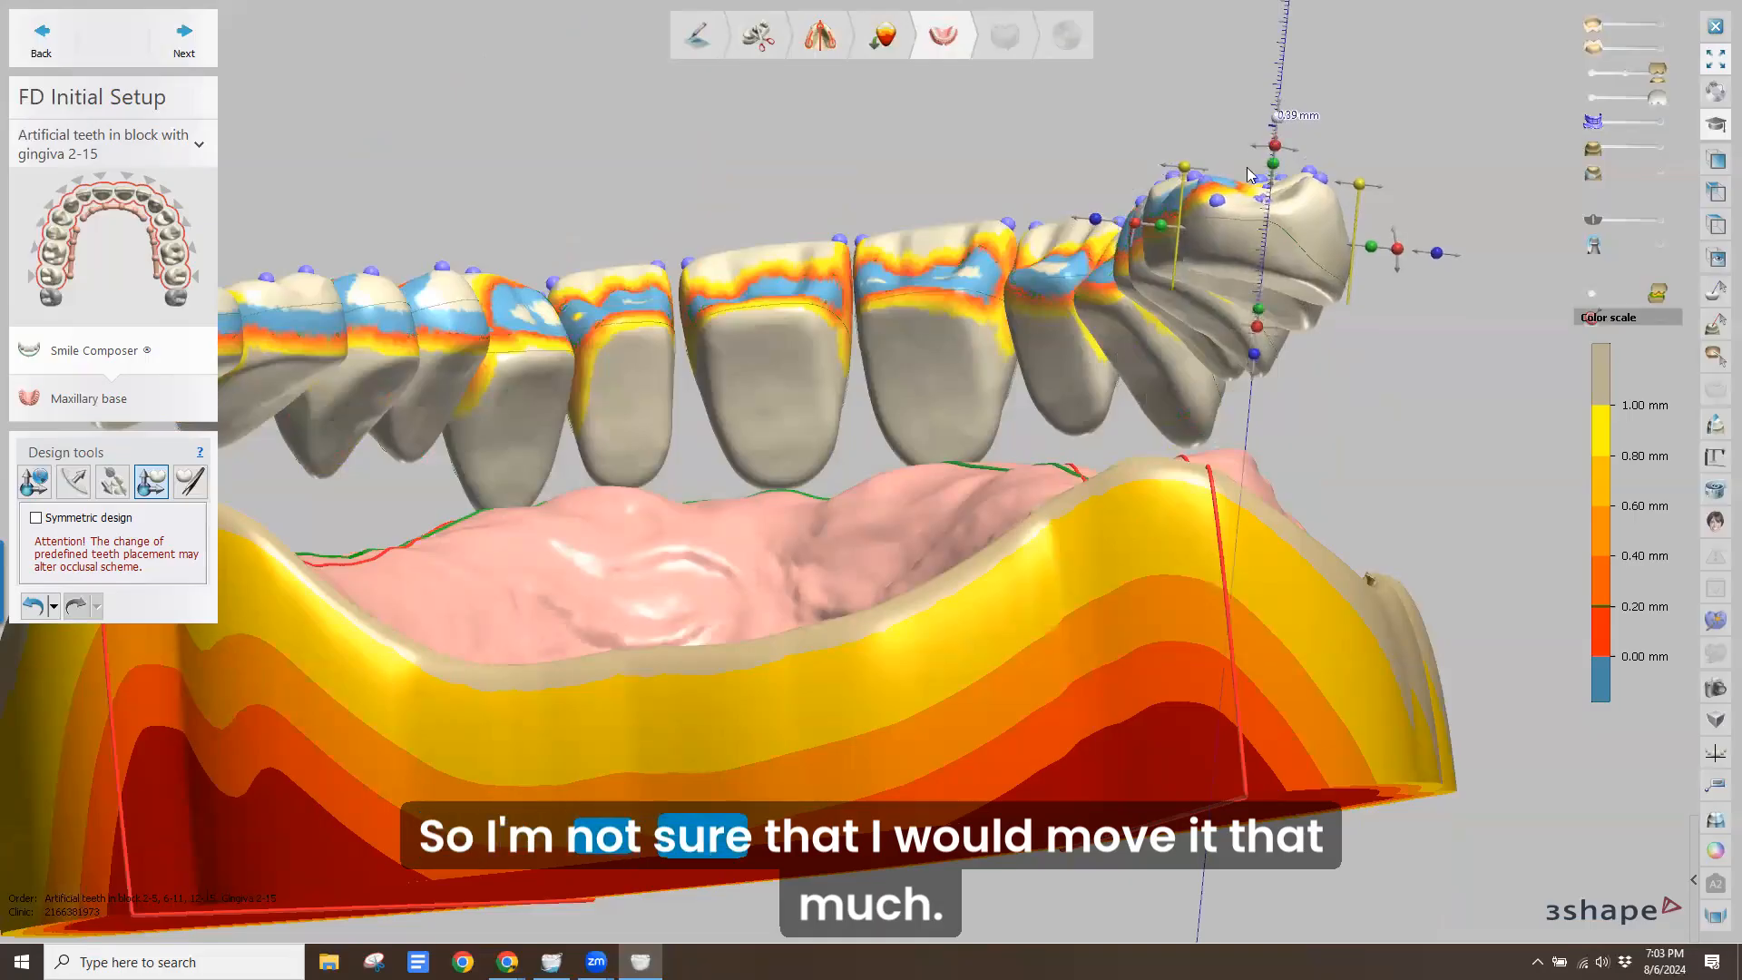
pyautogui.moveTo(856, 296); pyautogui.dragTo(840, 363, button='right')
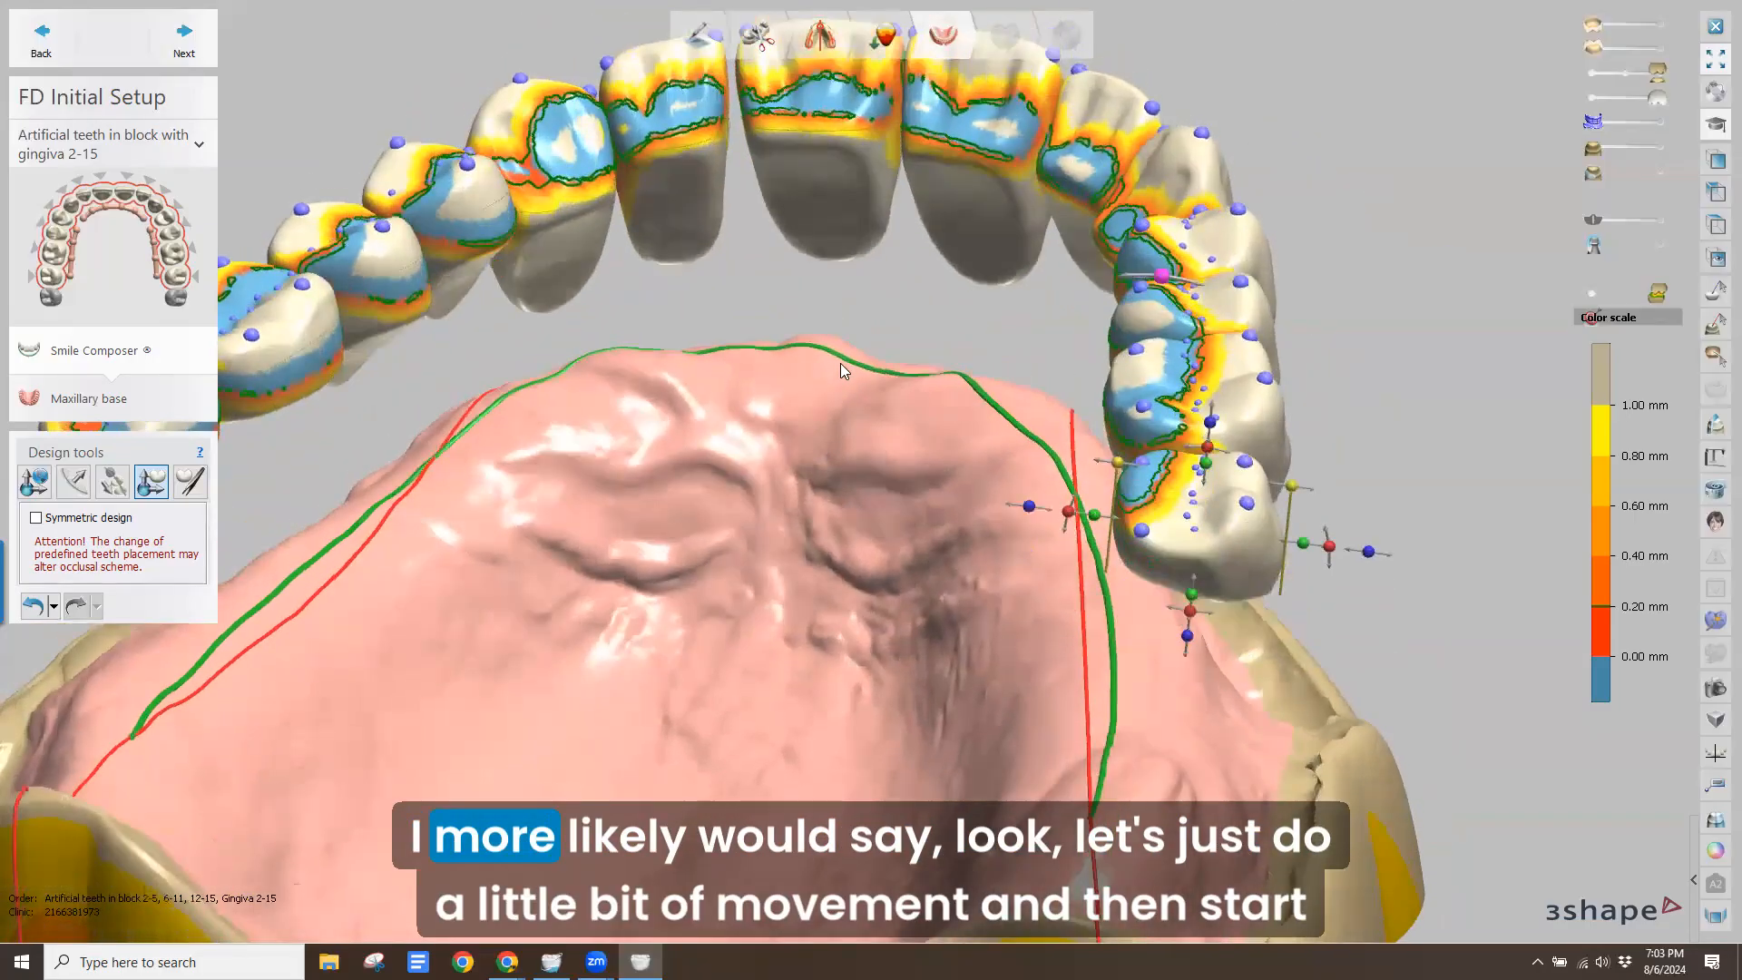
# Move the patient's left first molar about 0.30 mm toward the ridge and the second premolar slightly in the same direction
pyautogui.moveTo(1040, 352); pyautogui.dragTo(883, 302, button='right')
pyautogui.click(934, 322)
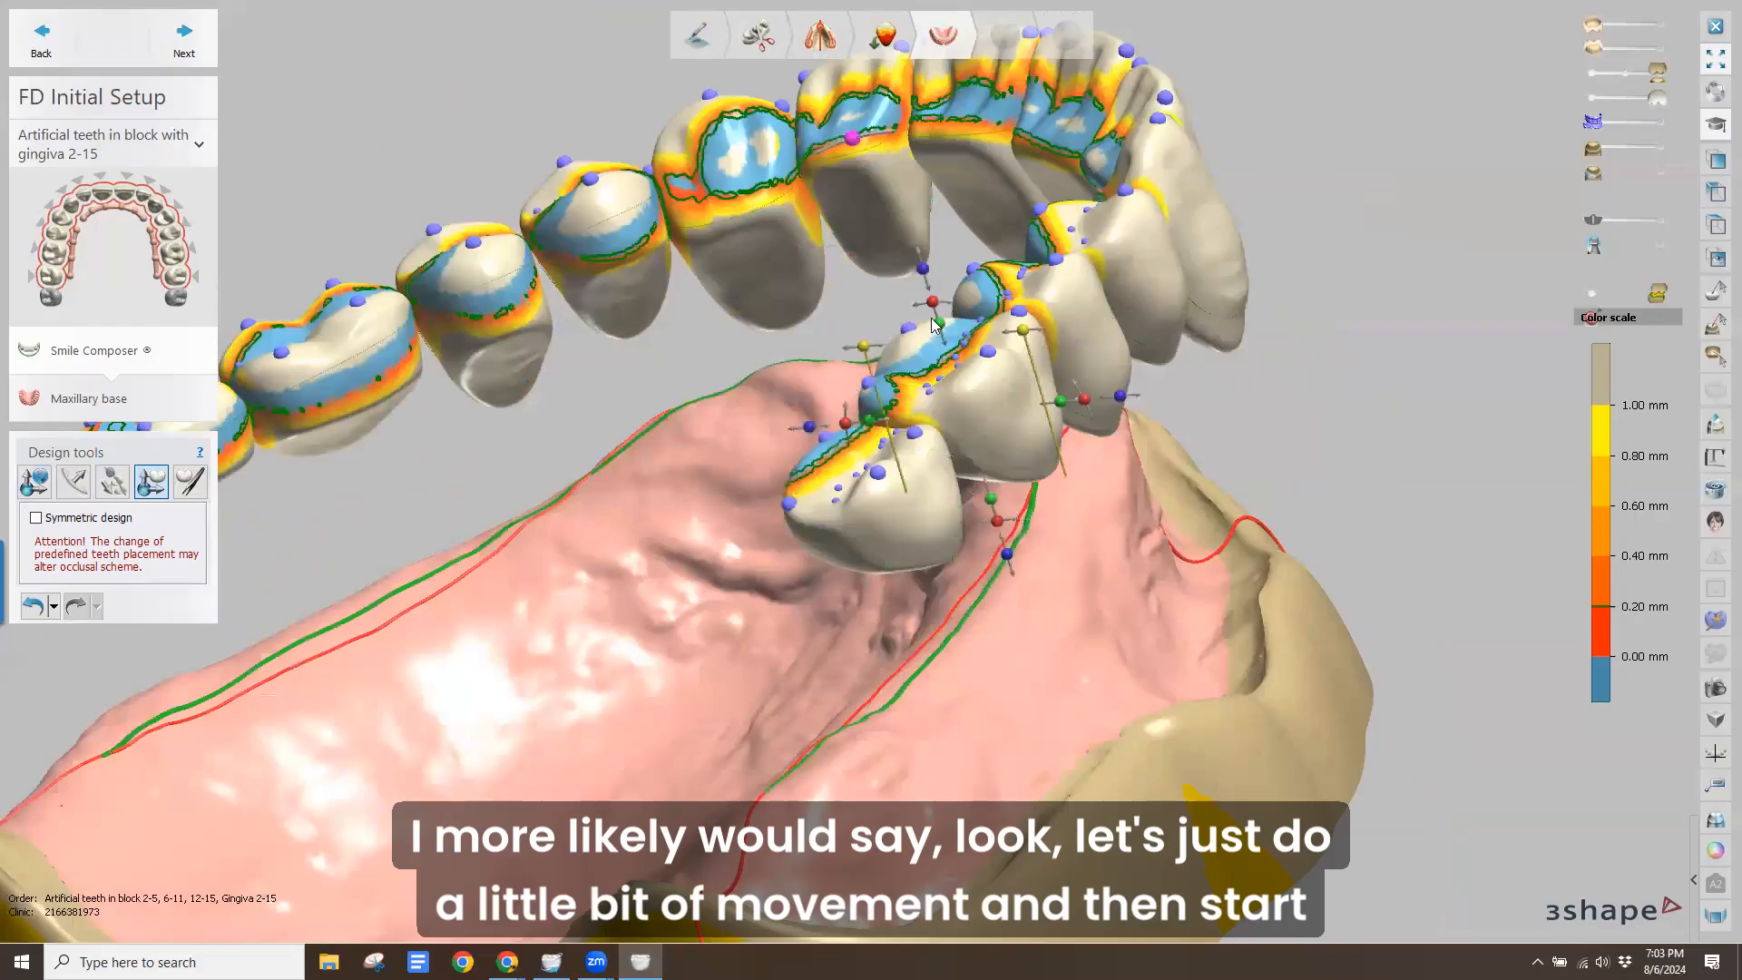
pyautogui.moveTo(924, 269); pyautogui.dragTo(933, 277)
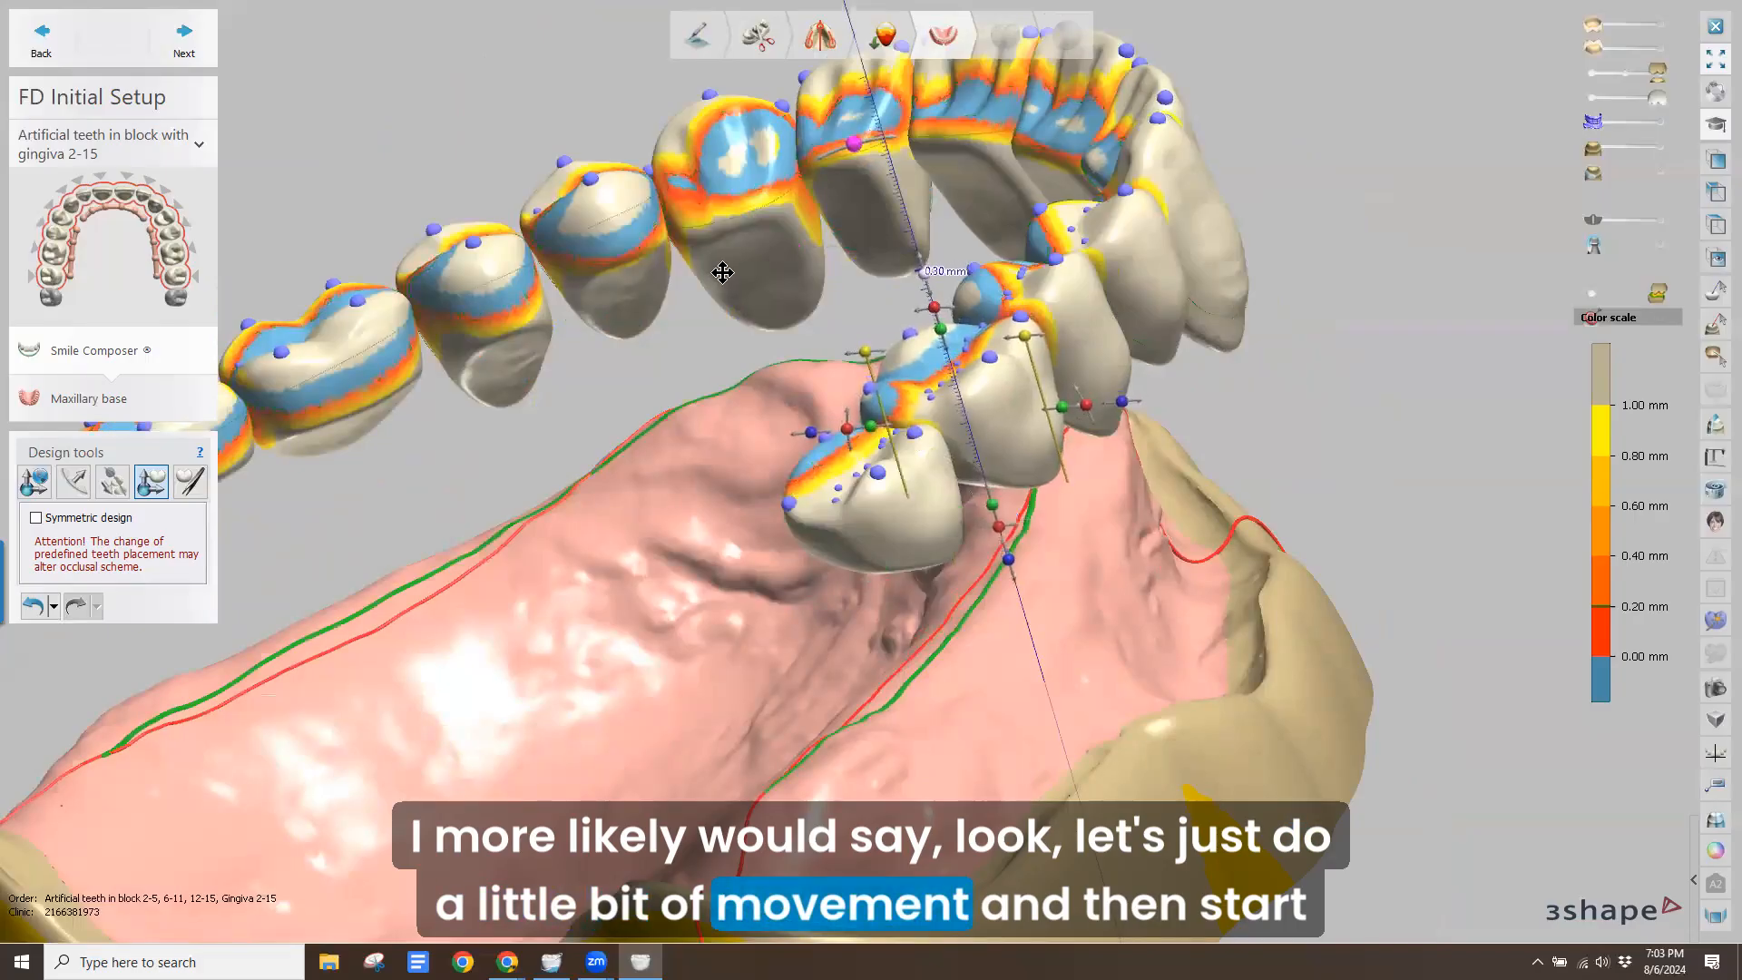
pyautogui.moveTo(722, 273); pyautogui.dragTo(1030, 291, button='right')
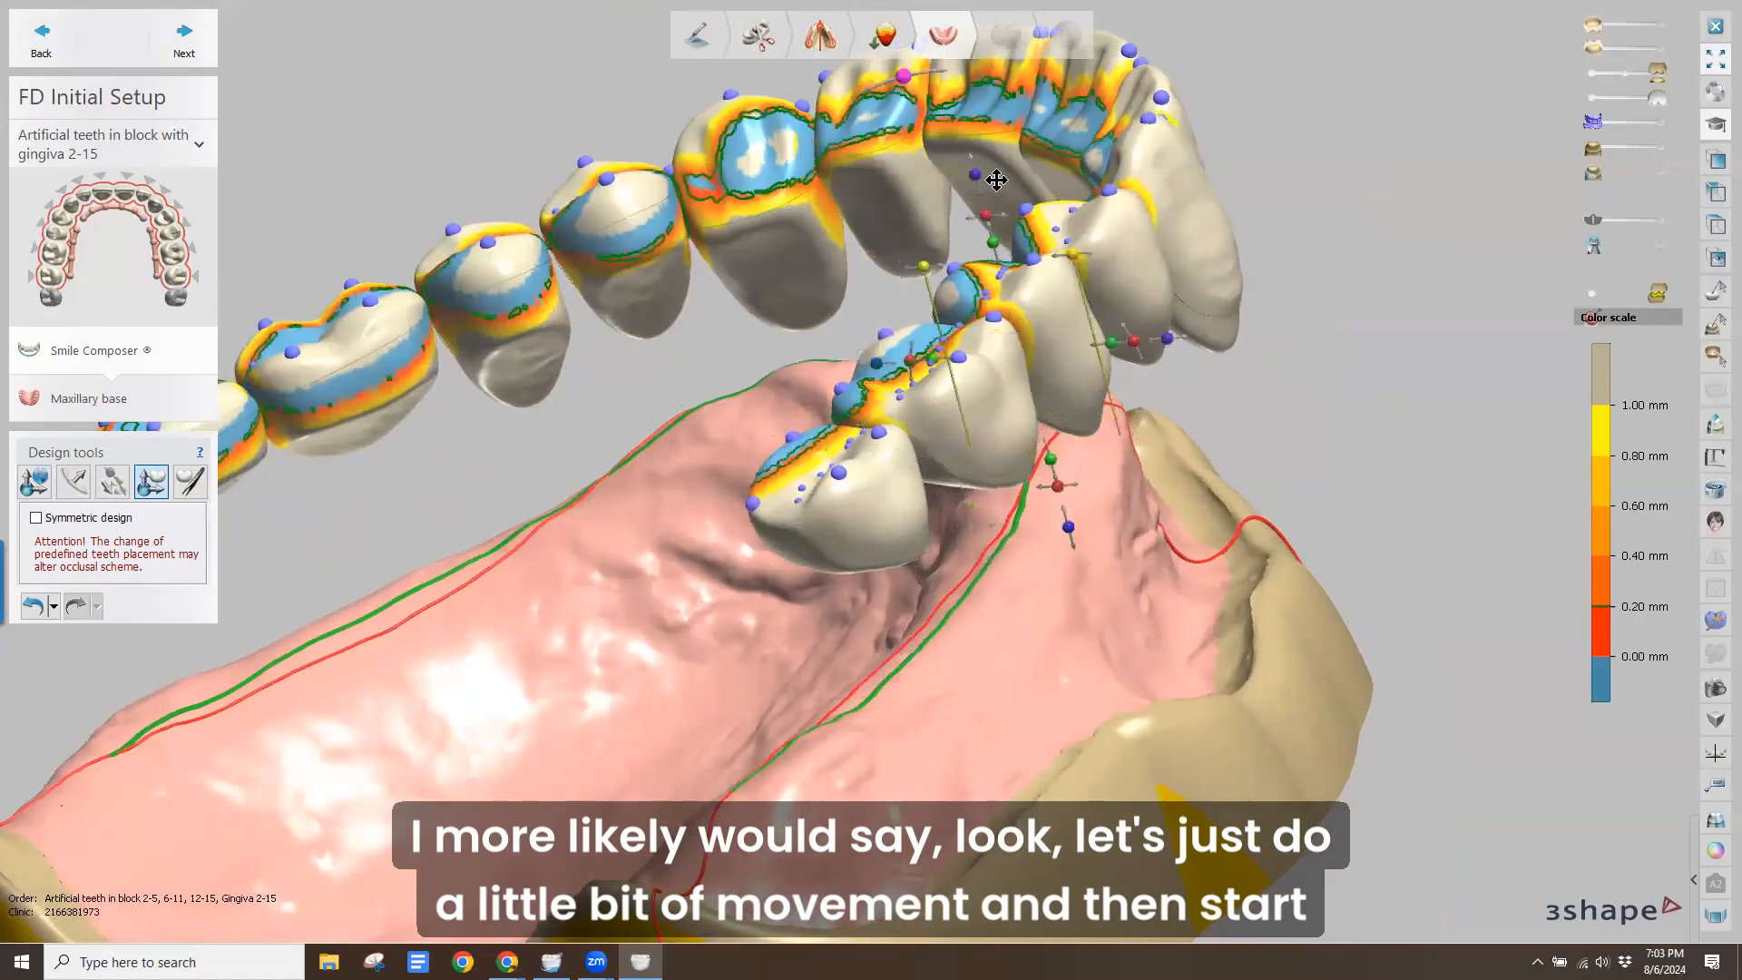
pyautogui.moveTo(982, 178); pyautogui.dragTo(986, 194)
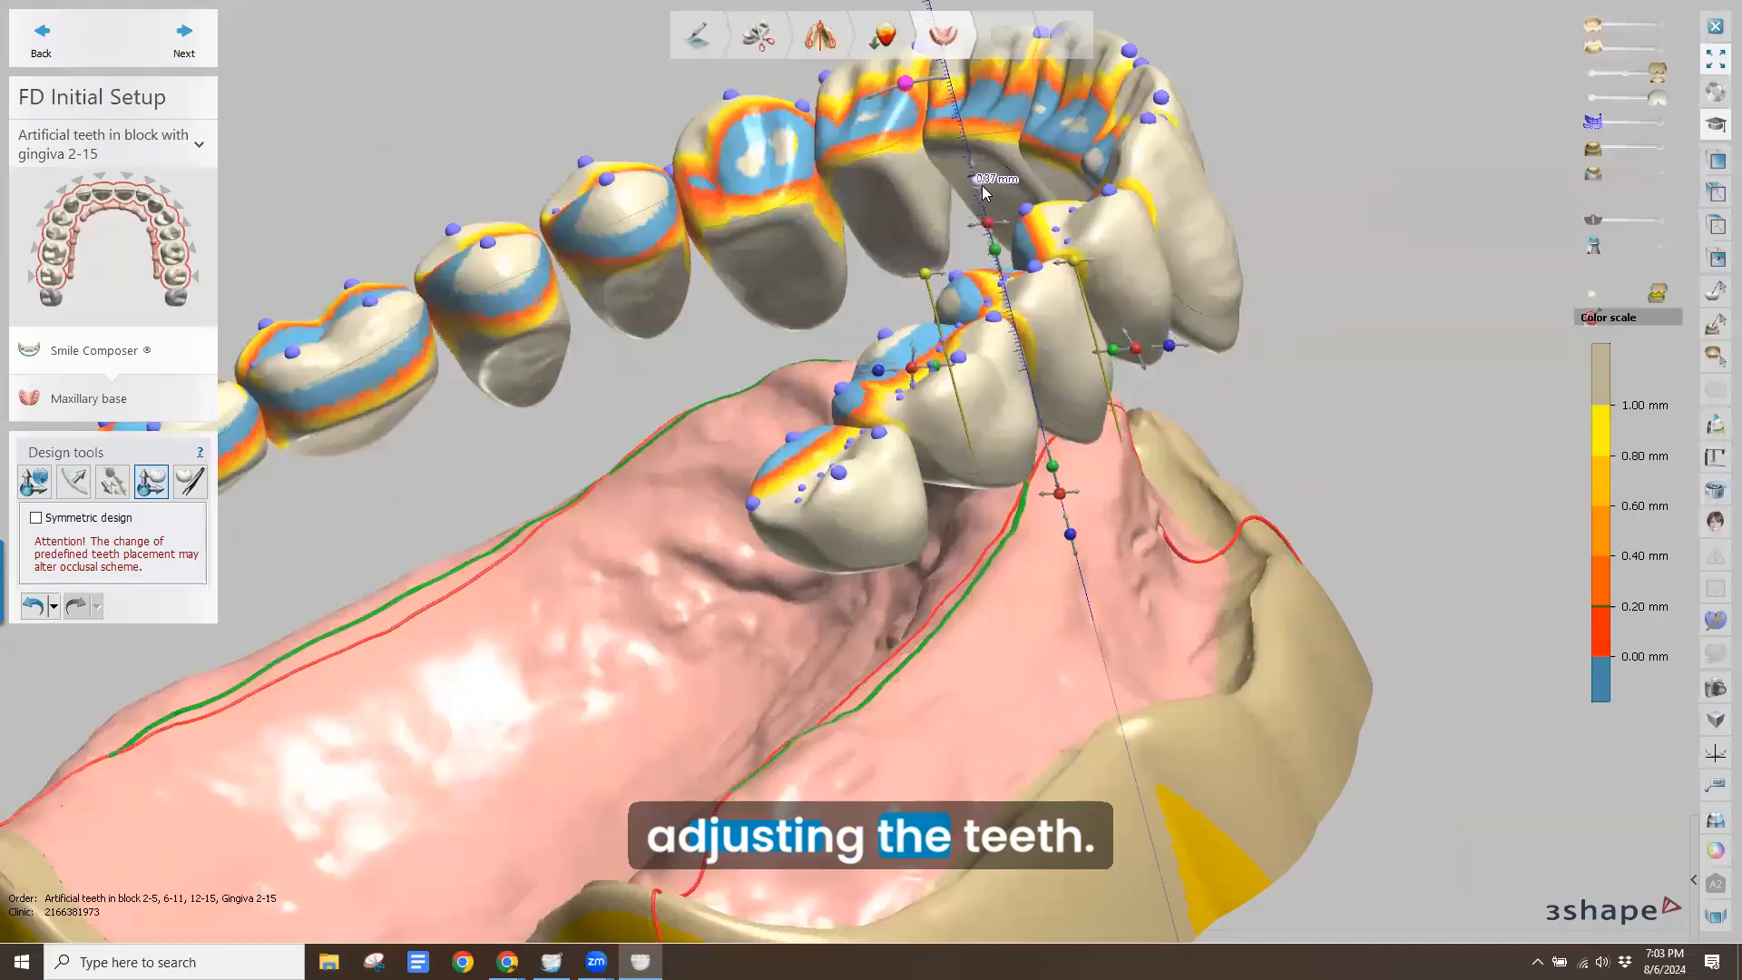
# With the individual morphing tool at 5.60 mm, push down the heavy contact areas on the patient's right first and second molars
pyautogui.moveTo(641, 349); pyautogui.dragTo(715, 388, button='right')
pyautogui.scroll(-3, 848, 508)
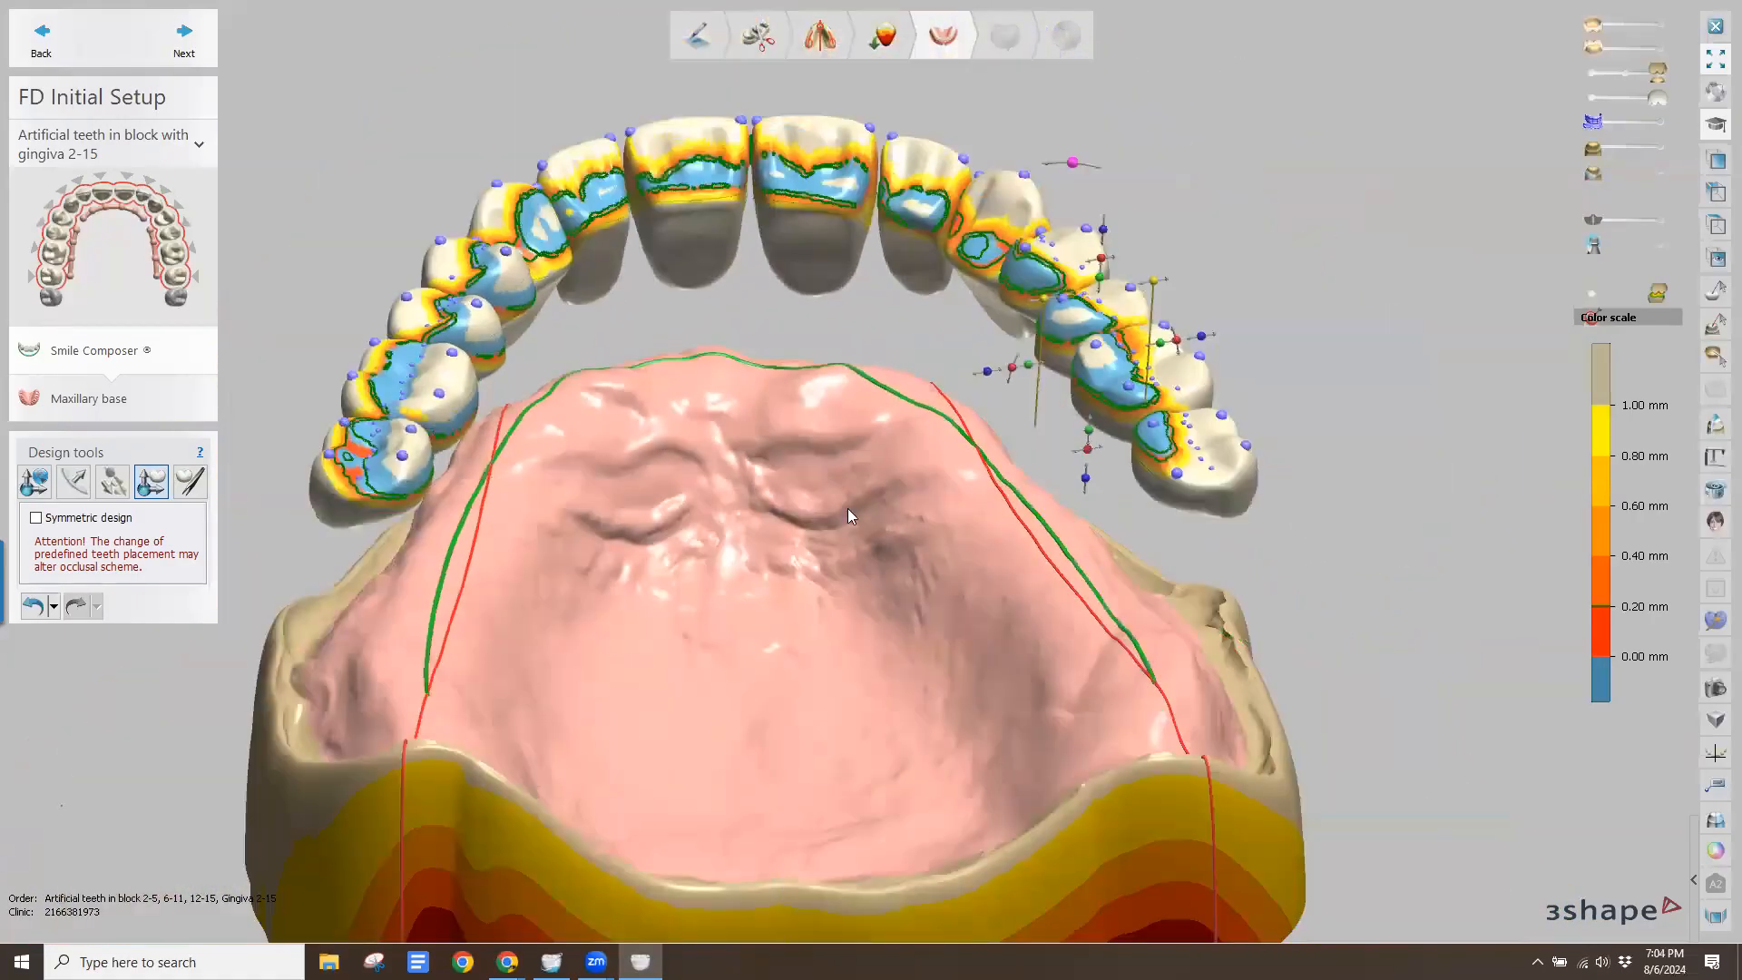
pyautogui.moveTo(847, 508); pyautogui.dragTo(948, 593, button='middle')
pyautogui.scroll(2, 918, 503)
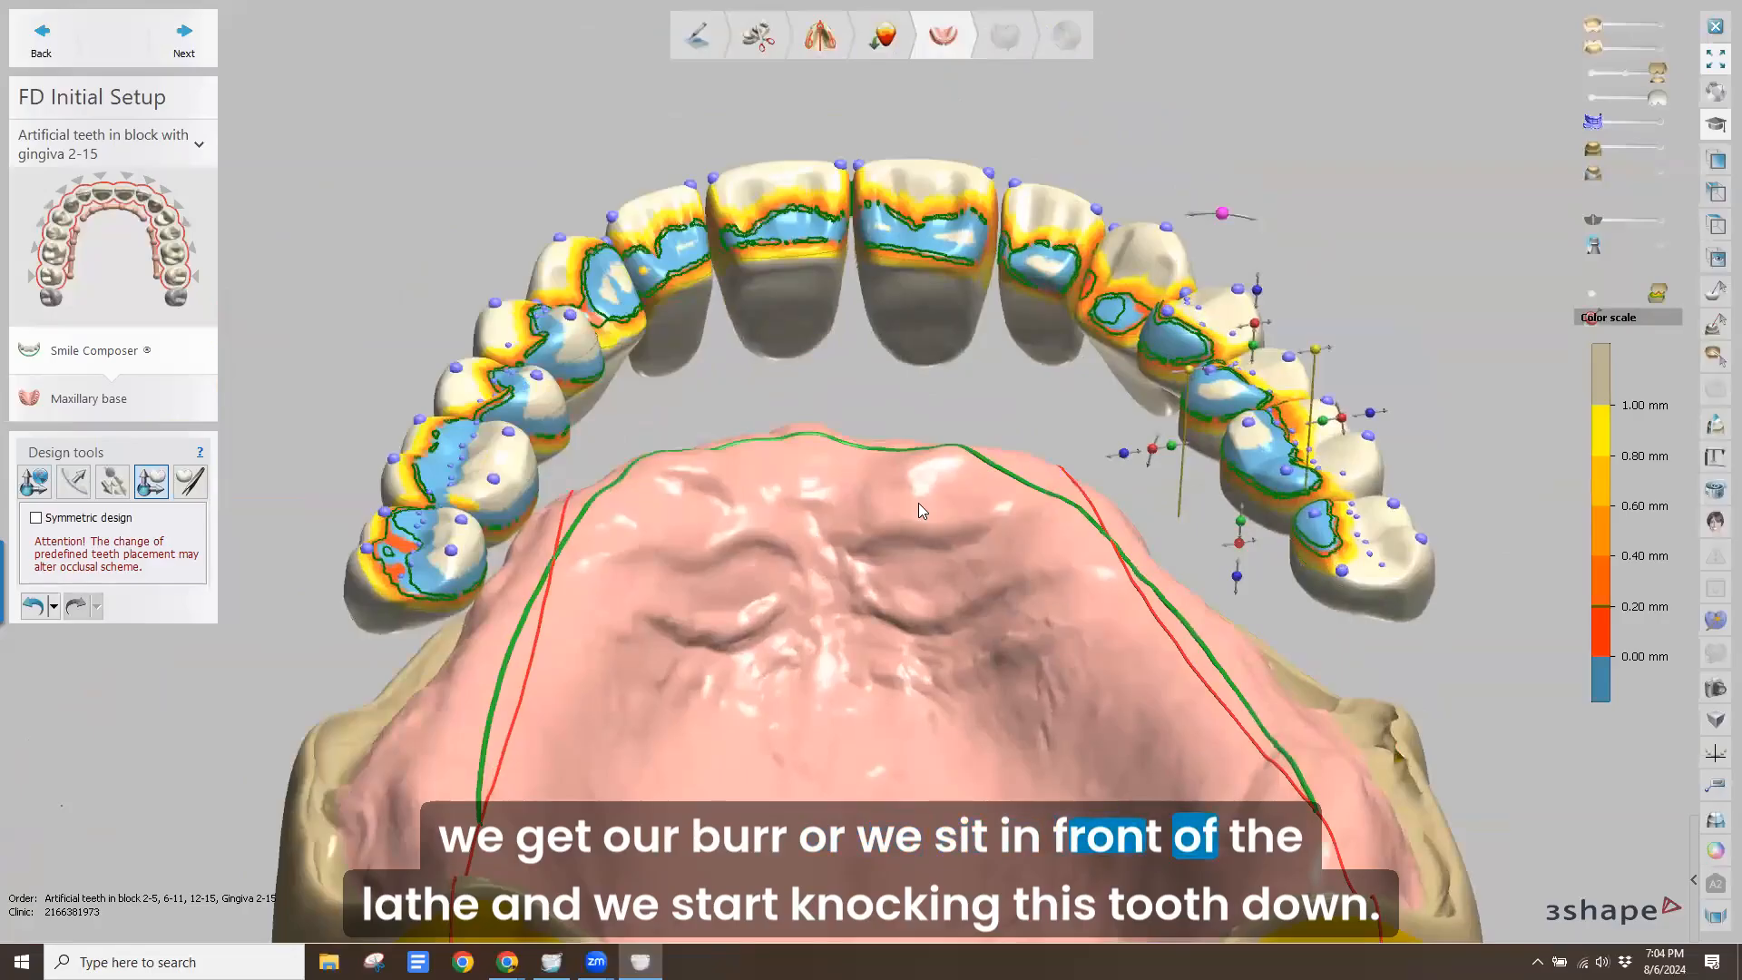
pyautogui.moveTo(918, 503); pyautogui.dragTo(930, 483, button='right')
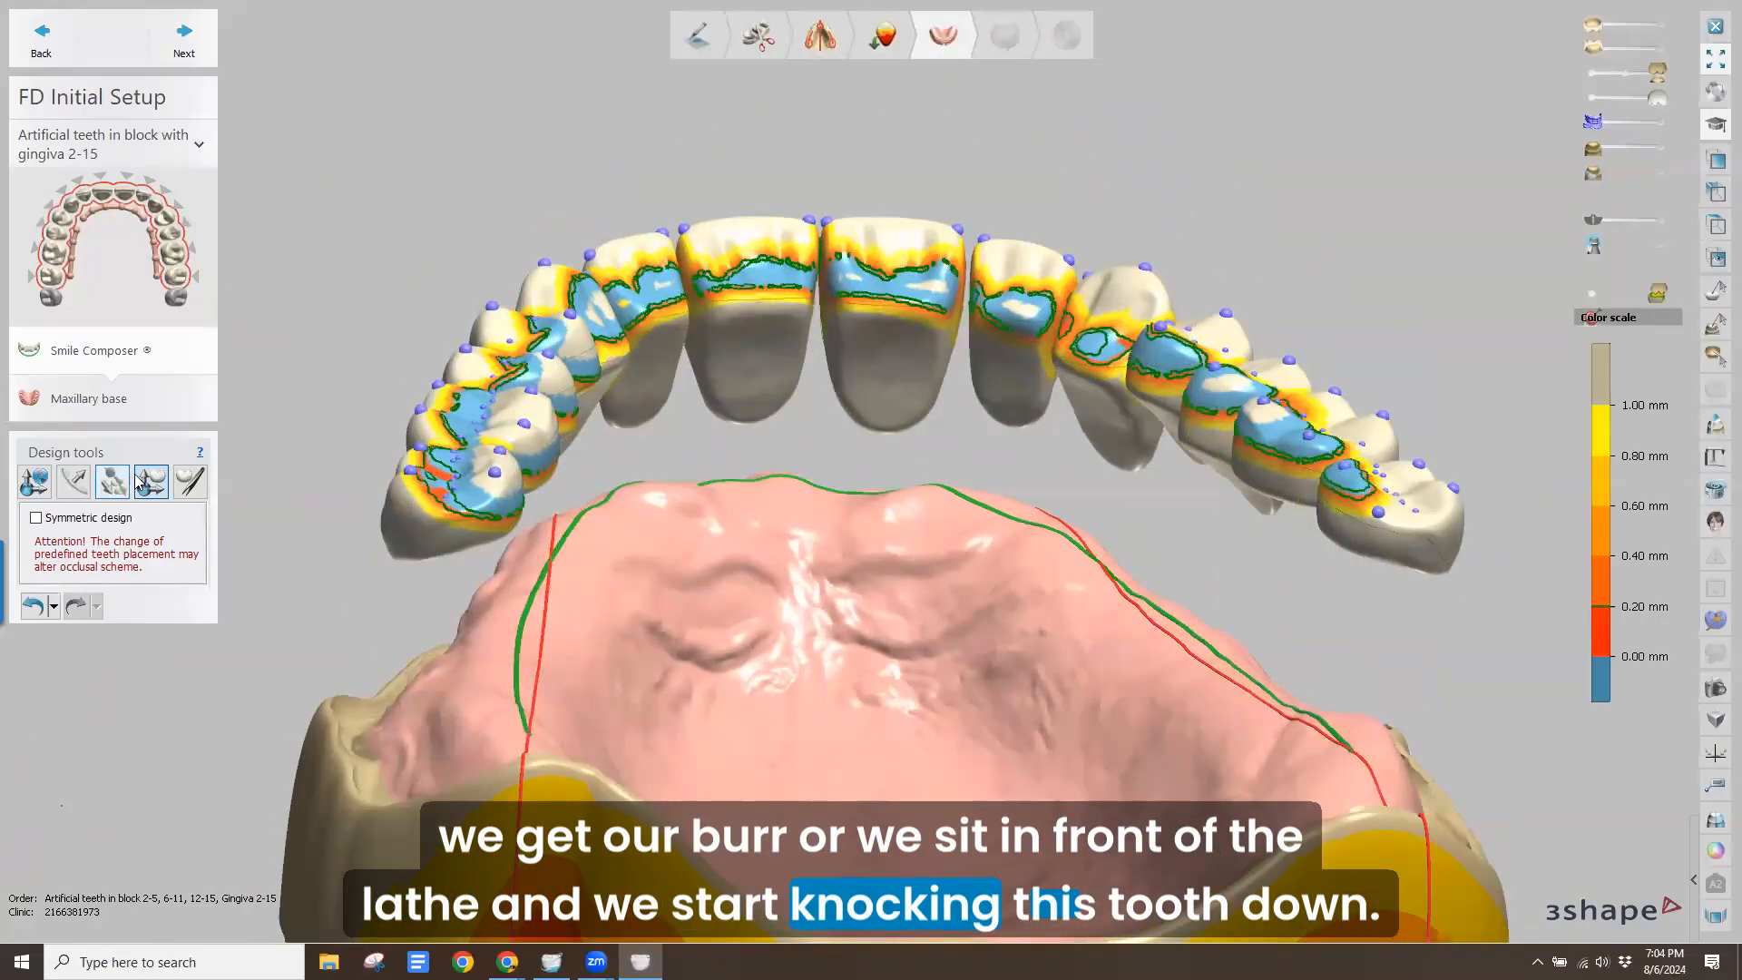
pyautogui.click(190, 485)
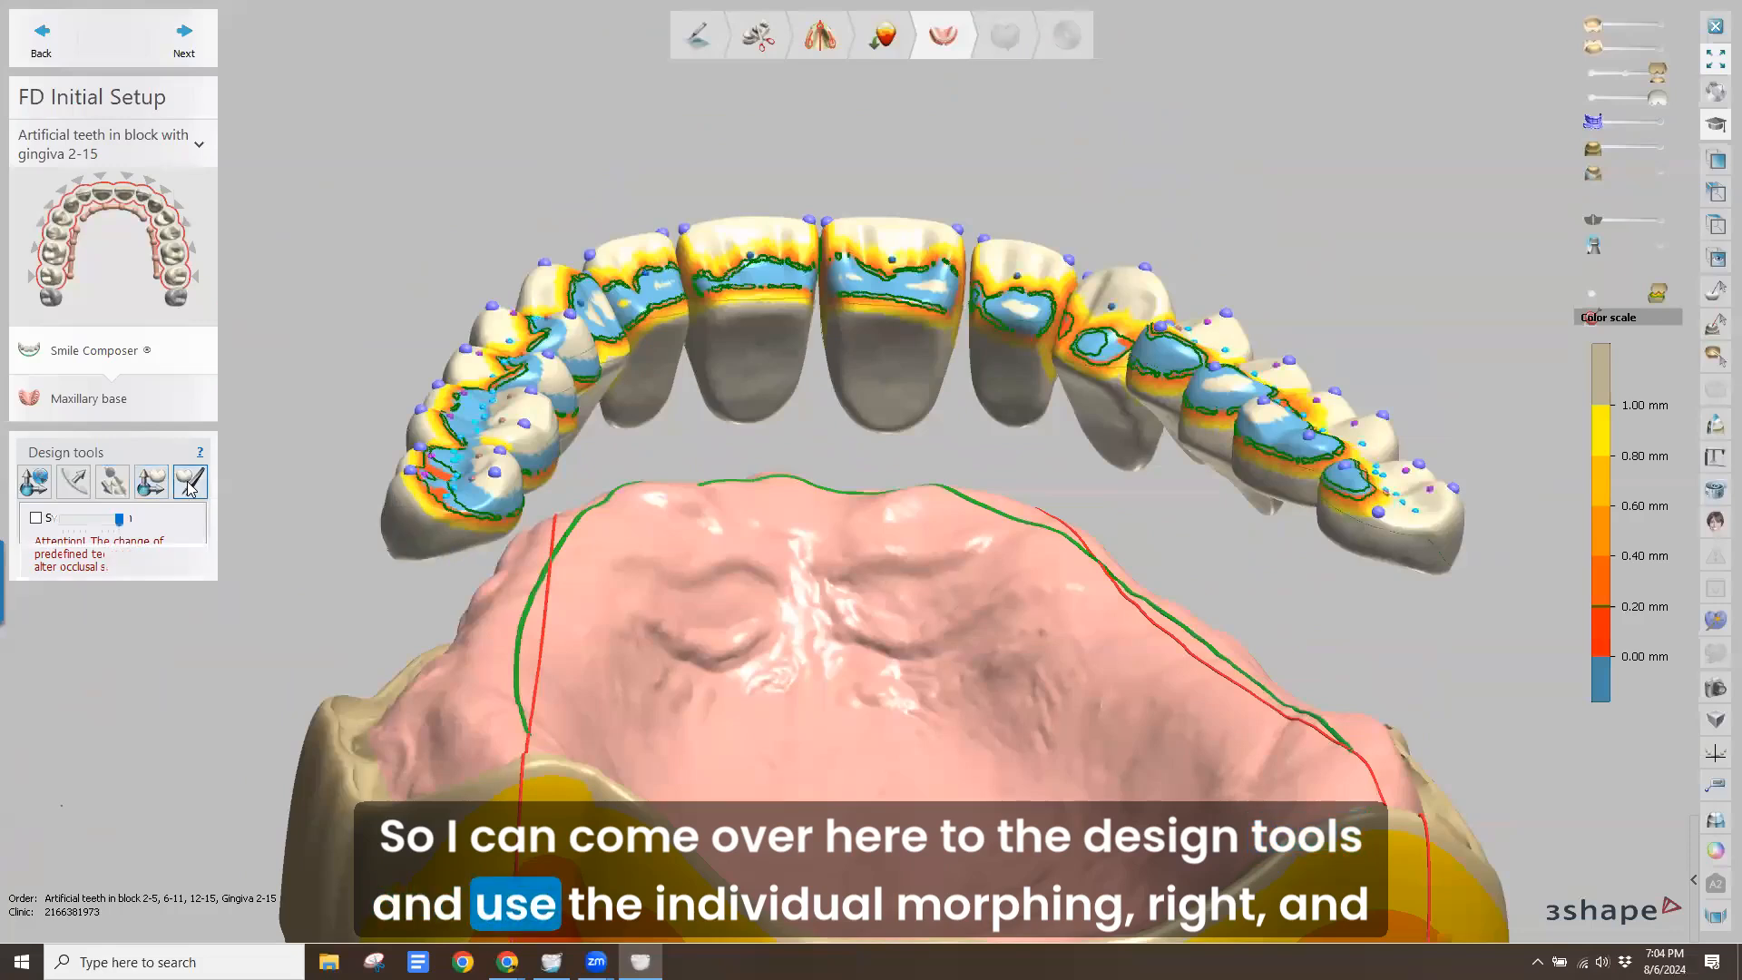
pyautogui.scroll(5, 418, 472)
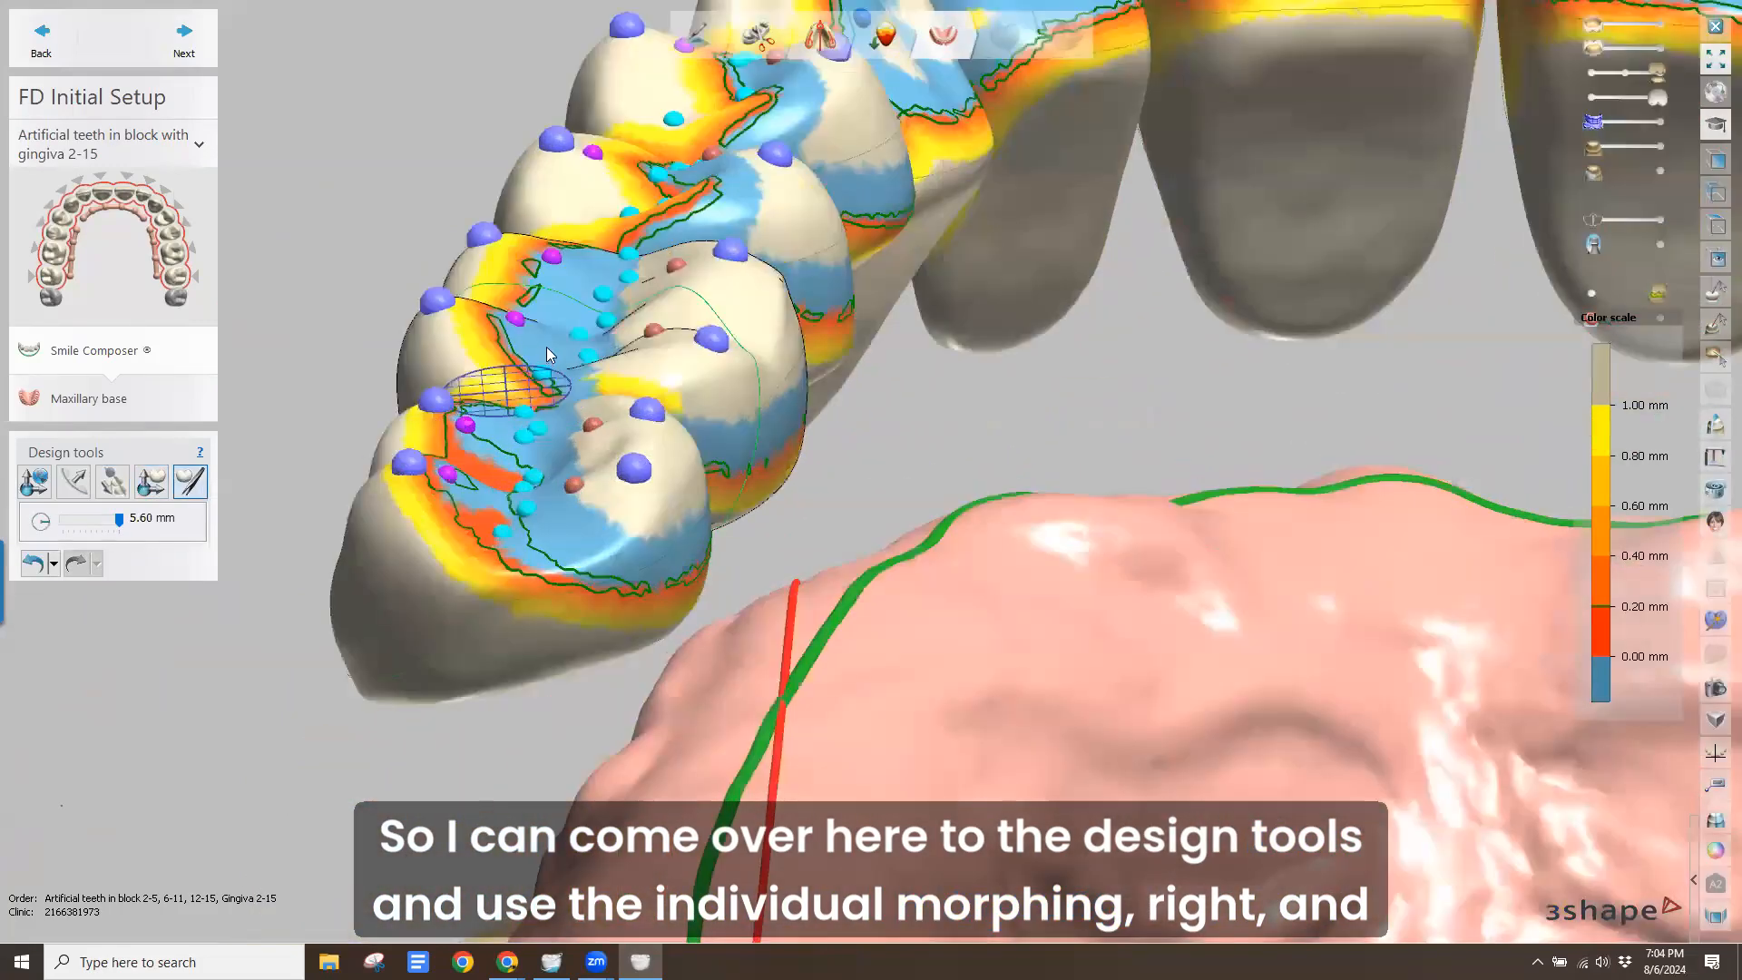
pyautogui.moveTo(607, 301); pyautogui.dragTo(589, 357)
pyautogui.moveTo(572, 511); pyautogui.dragTo(574, 544)
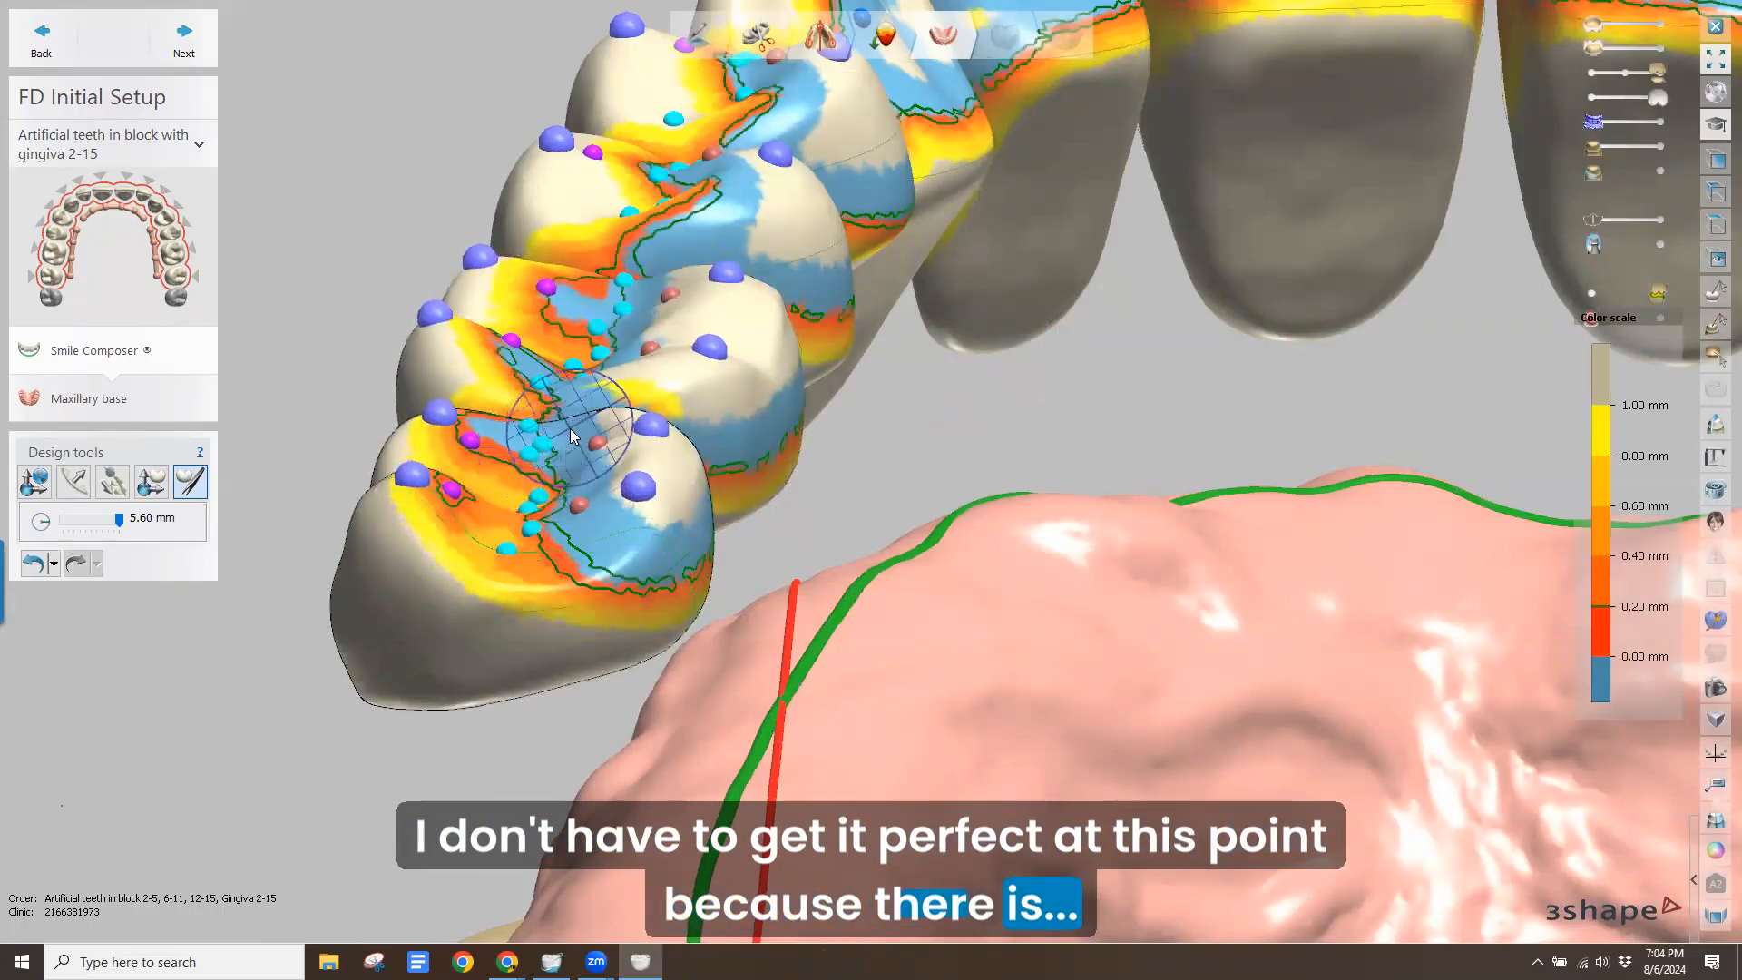
pyautogui.moveTo(569, 427); pyautogui.dragTo(574, 436)
pyautogui.moveTo(603, 497); pyautogui.dragTo(624, 550)
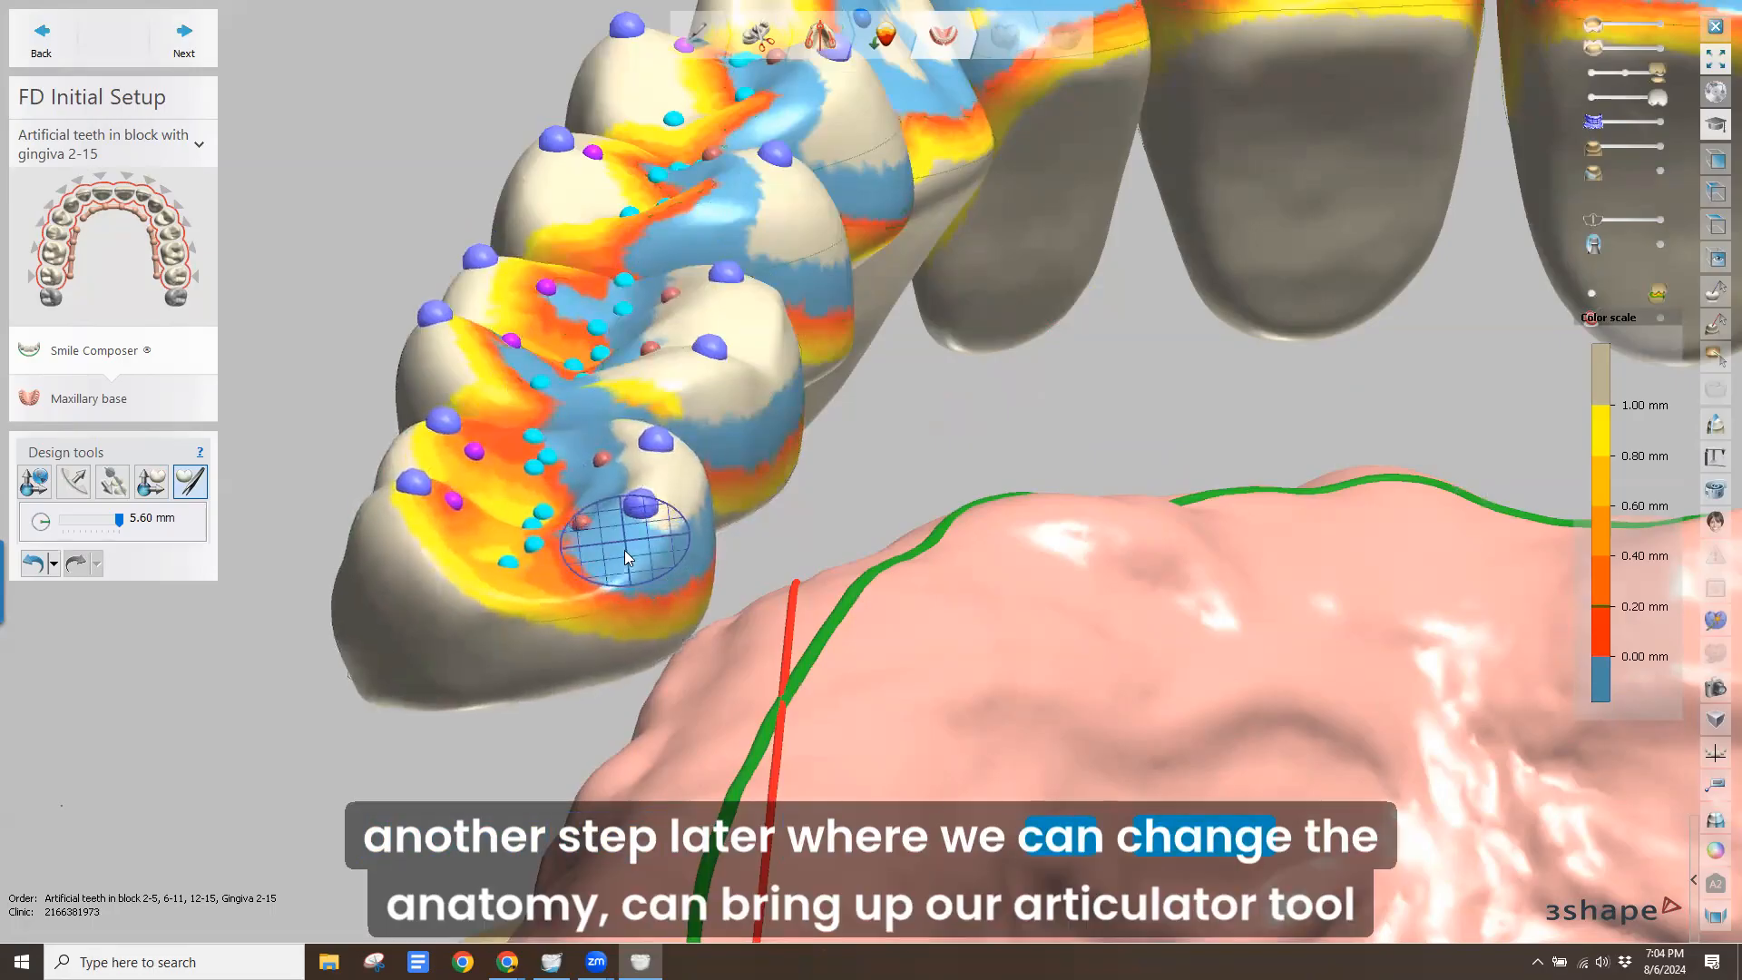
pyautogui.moveTo(548, 328); pyautogui.dragTo(544, 365, button='right')
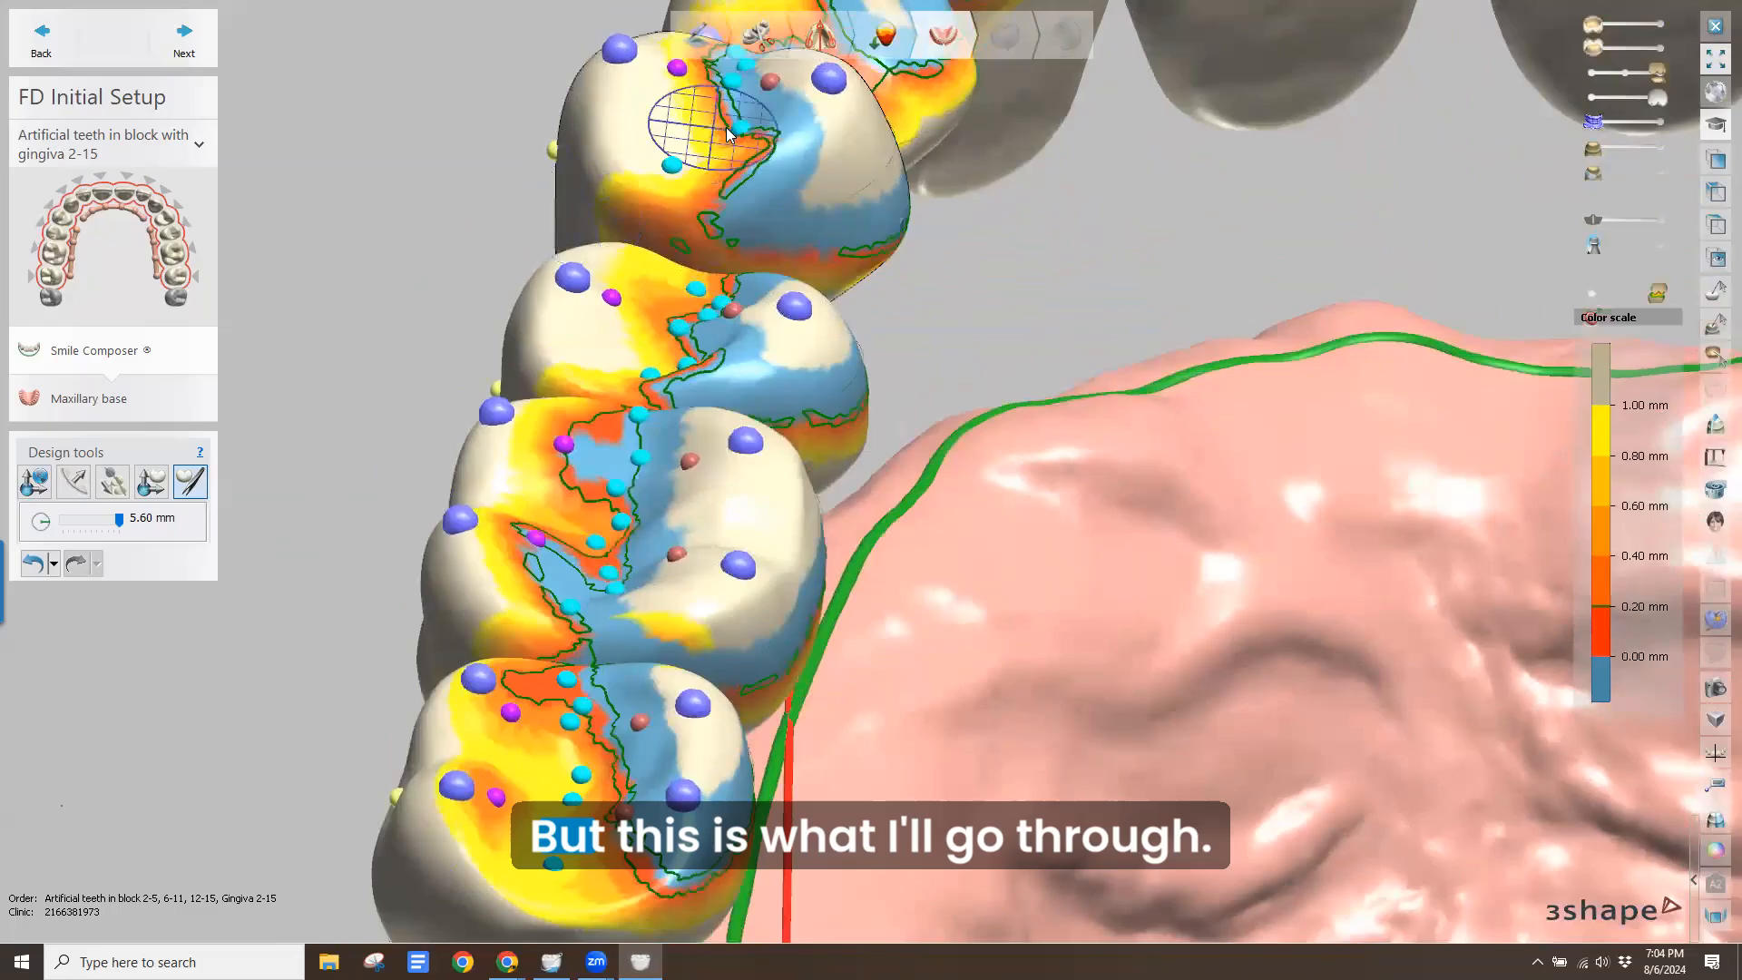
# Push down the heavy contact area on the patient's right first premolar with the 5.60 mm morphing tool
pyautogui.moveTo(697, 287); pyautogui.dragTo(712, 153, button='right')
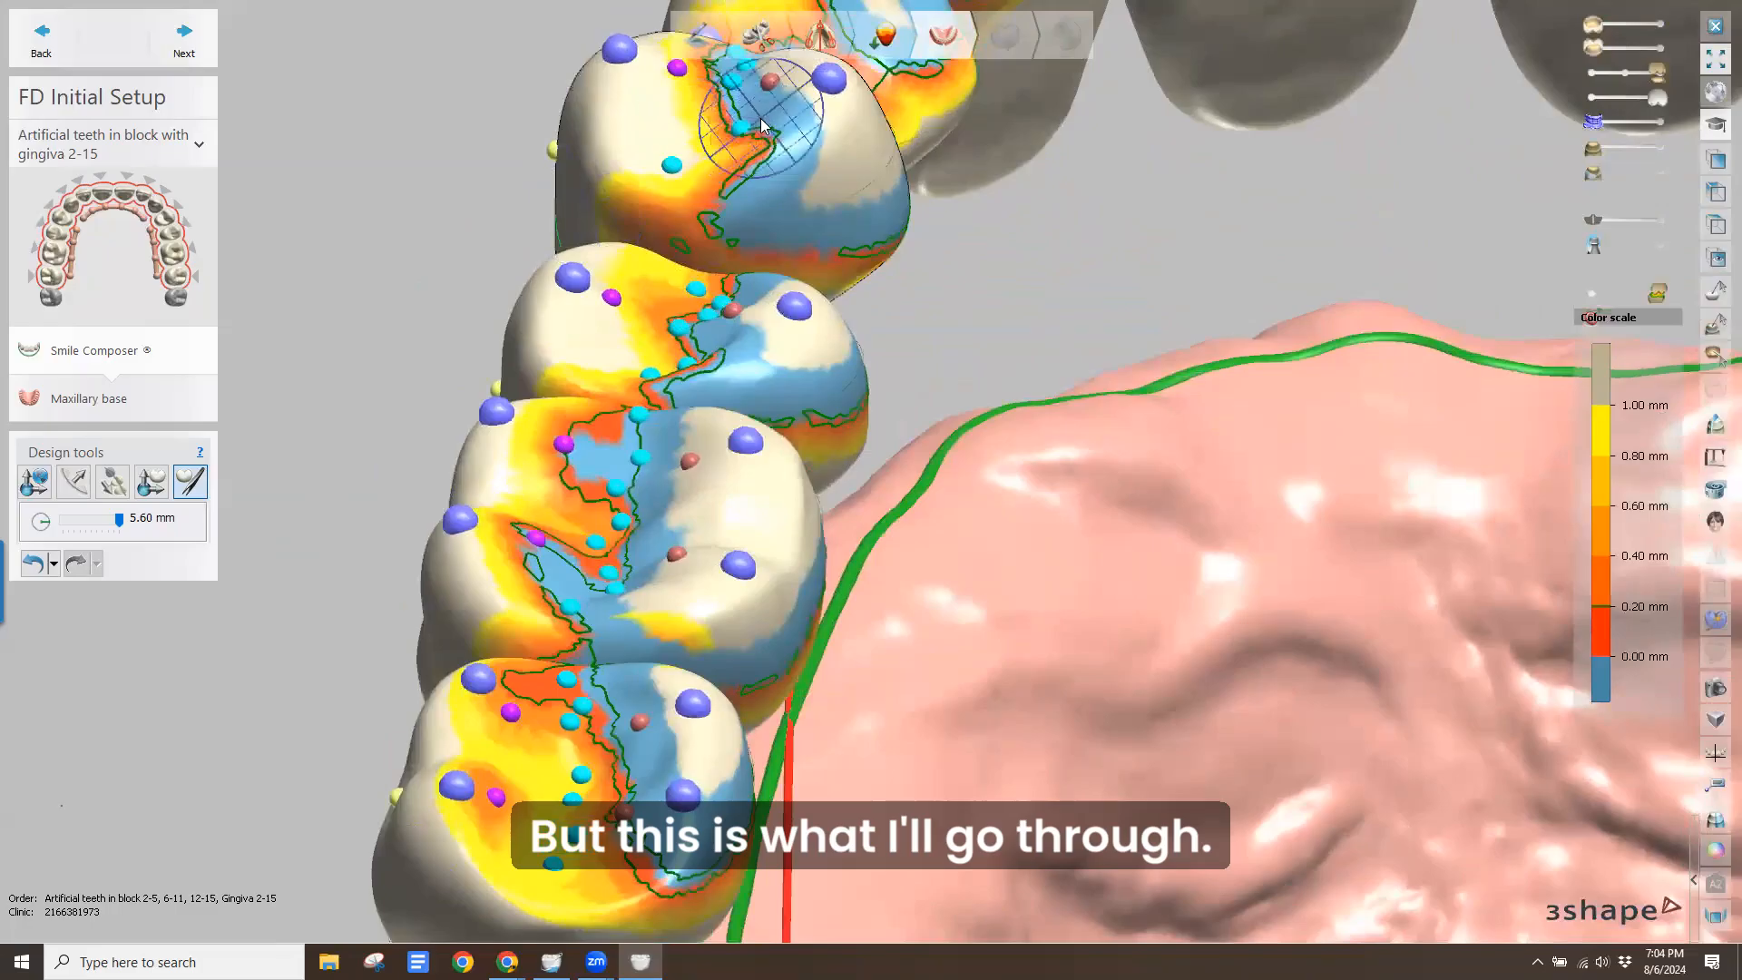
pyautogui.moveTo(770, 137); pyautogui.dragTo(774, 140)
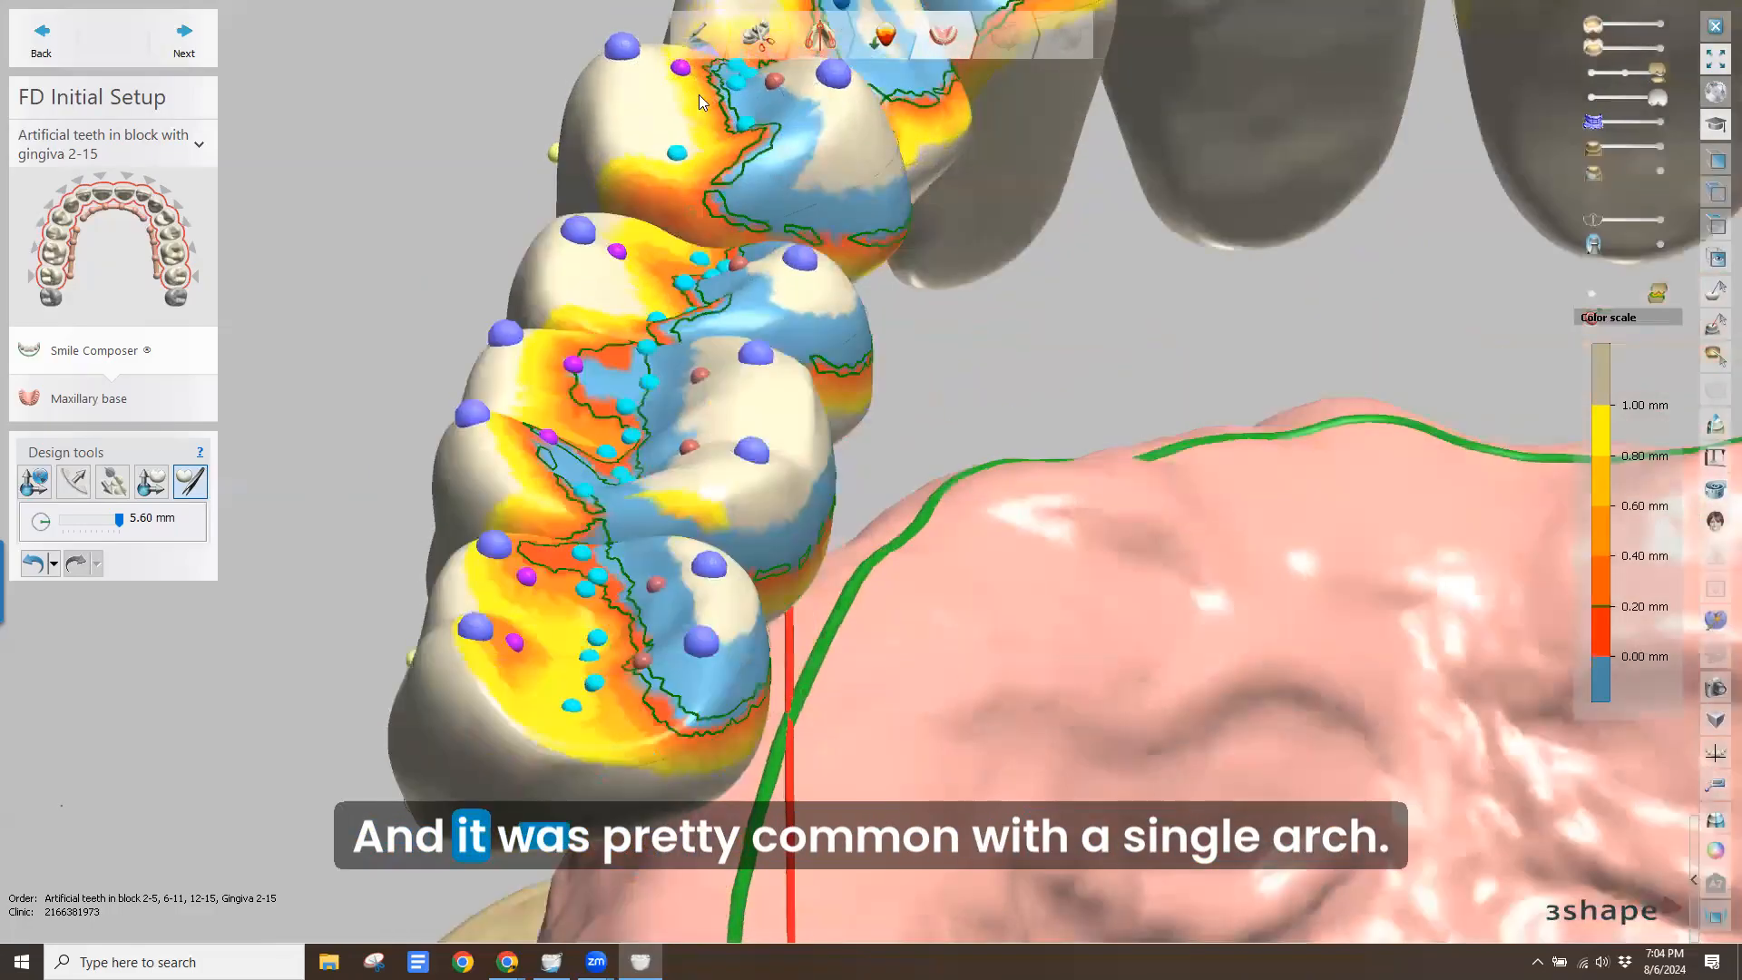
pyautogui.moveTo(699, 78); pyautogui.dragTo(703, 231, button='right')
pyautogui.moveTo(713, 220); pyautogui.dragTo(704, 167)
pyautogui.moveTo(704, 165); pyautogui.dragTo(663, 142, button='right')
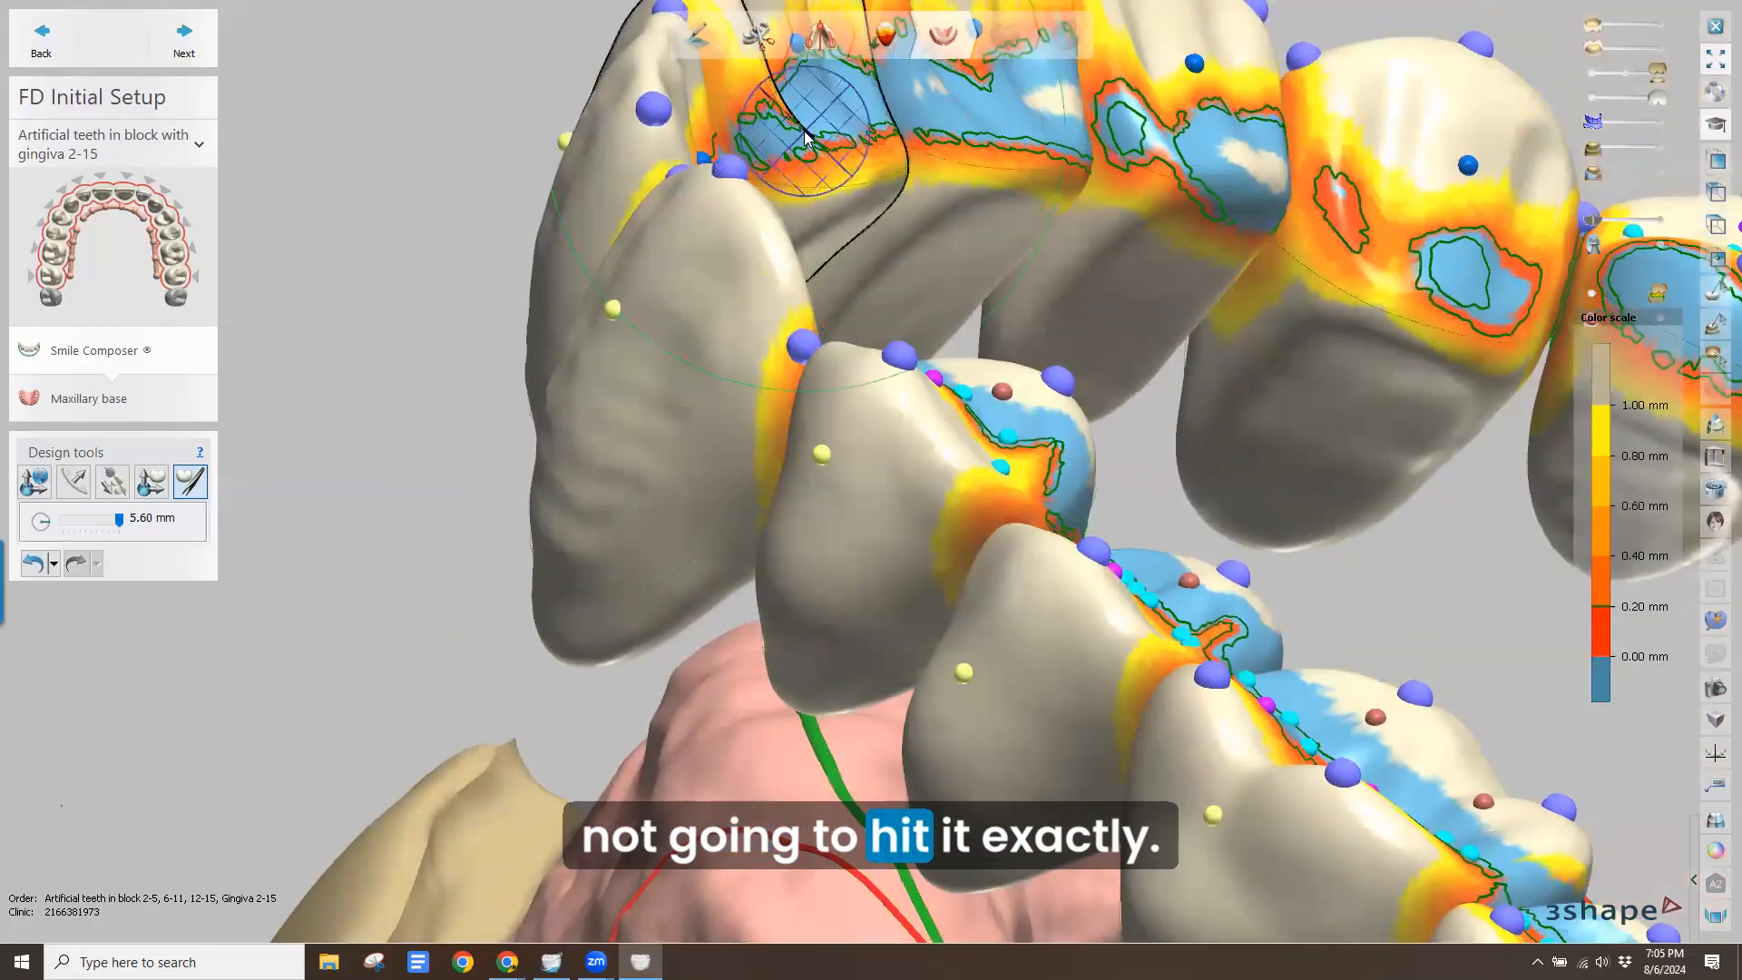
# Push down the heavy contact areas on the palatal surfaces of the upper central incisors with the morphing tool
pyautogui.moveTo(798, 136); pyautogui.dragTo(793, 133)
pyautogui.moveTo(793, 133); pyautogui.dragTo(809, 77, button='right')
pyautogui.moveTo(820, 98); pyautogui.dragTo(803, 133)
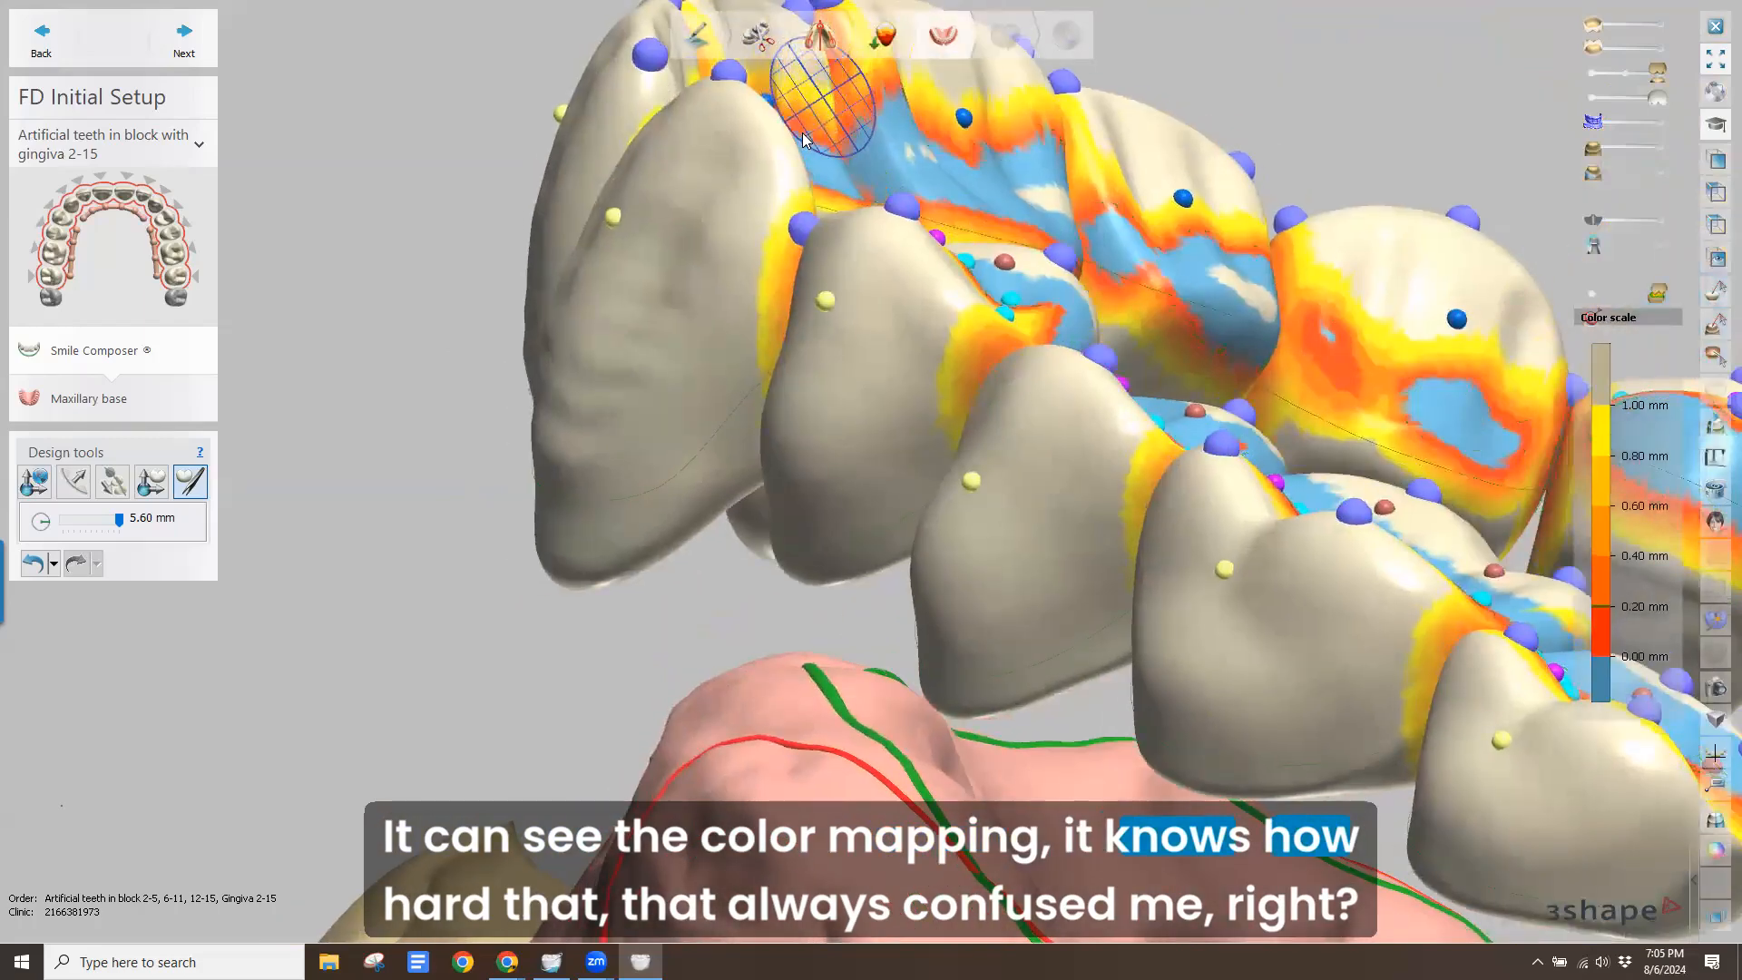
pyautogui.moveTo(664, 168)
pyautogui.mouseDown(button='right')
pyautogui.moveTo(617, 185)
pyautogui.moveTo(689, 163)
pyautogui.mouseUp(button='right')
pyautogui.moveTo(851, 92); pyautogui.dragTo(845, 104)
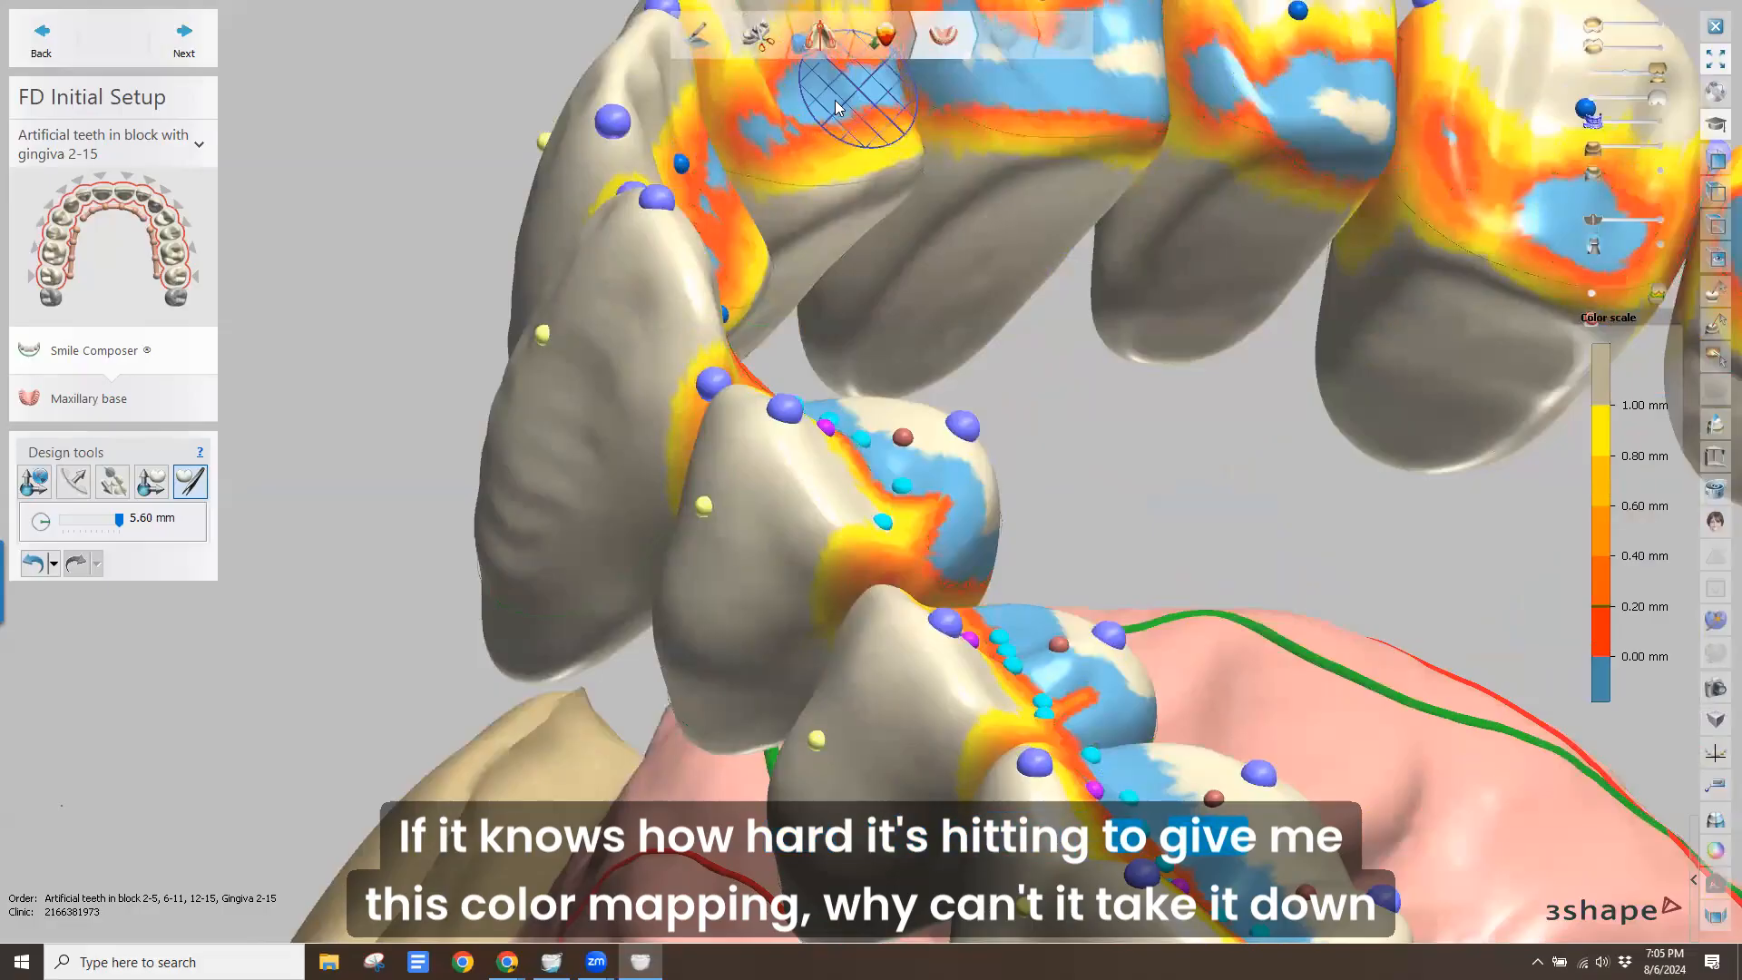
pyautogui.moveTo(844, 104); pyautogui.dragTo(740, 290, button='right')
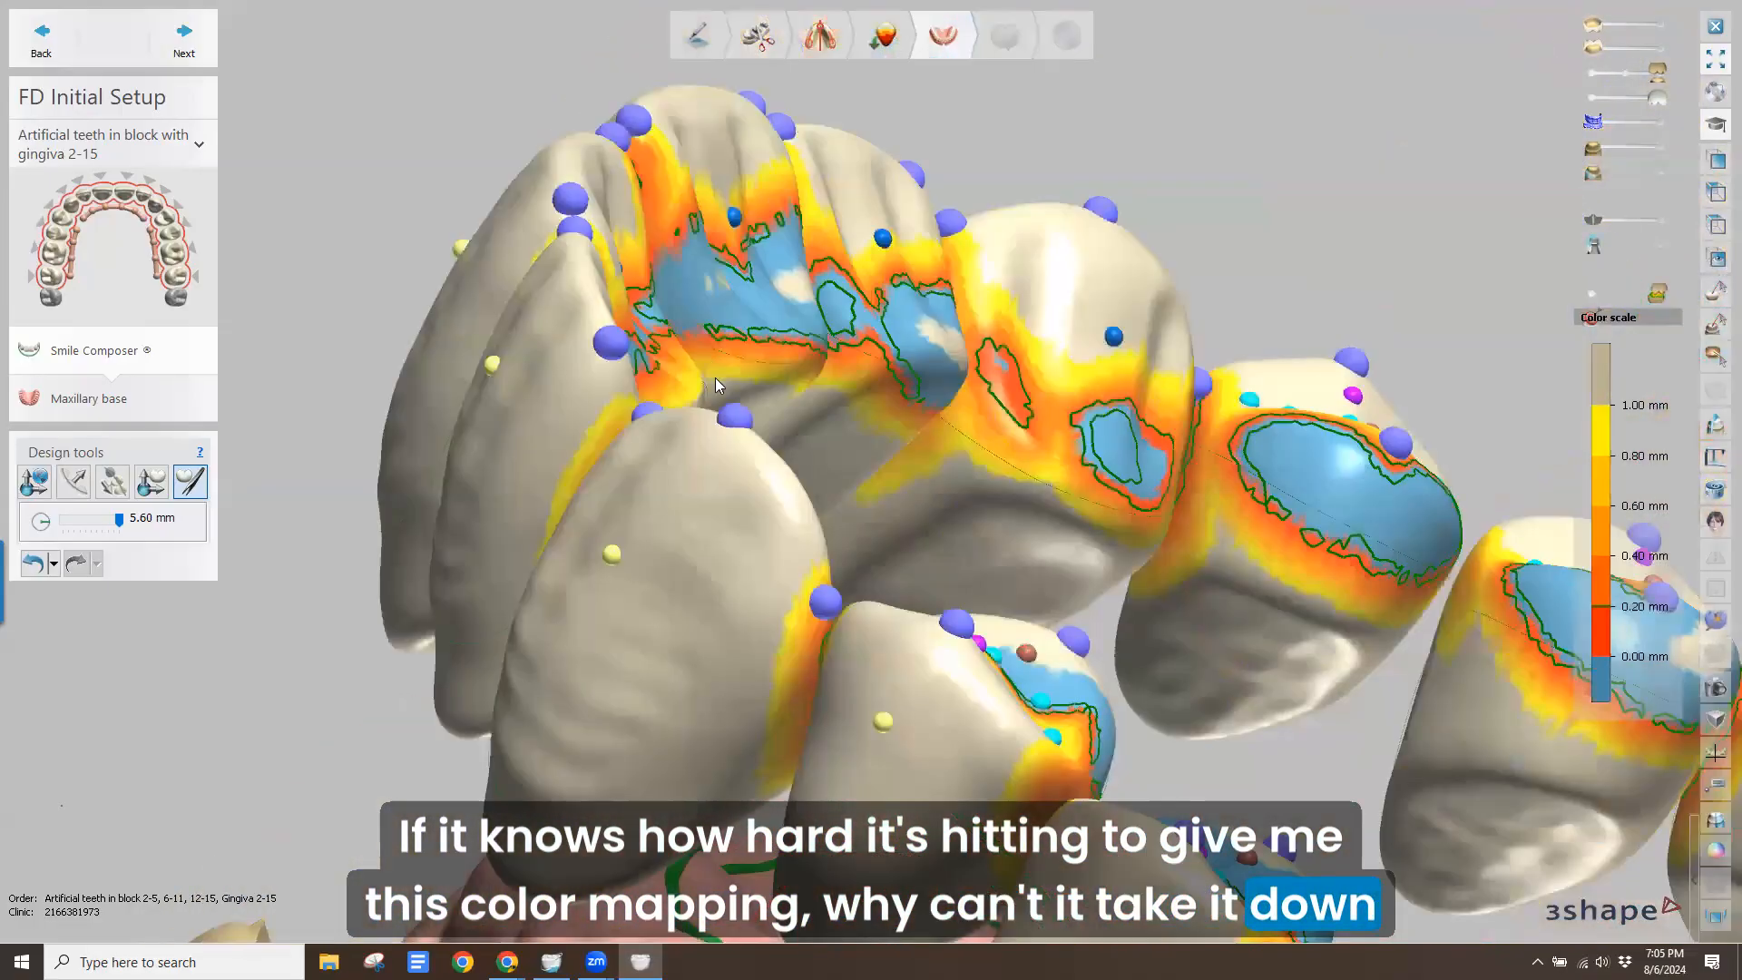
pyautogui.moveTo(742, 289); pyautogui.dragTo(697, 247)
pyautogui.moveTo(697, 254); pyautogui.dragTo(659, 312, button='right')
pyautogui.moveTo(652, 321); pyautogui.dragTo(639, 324)
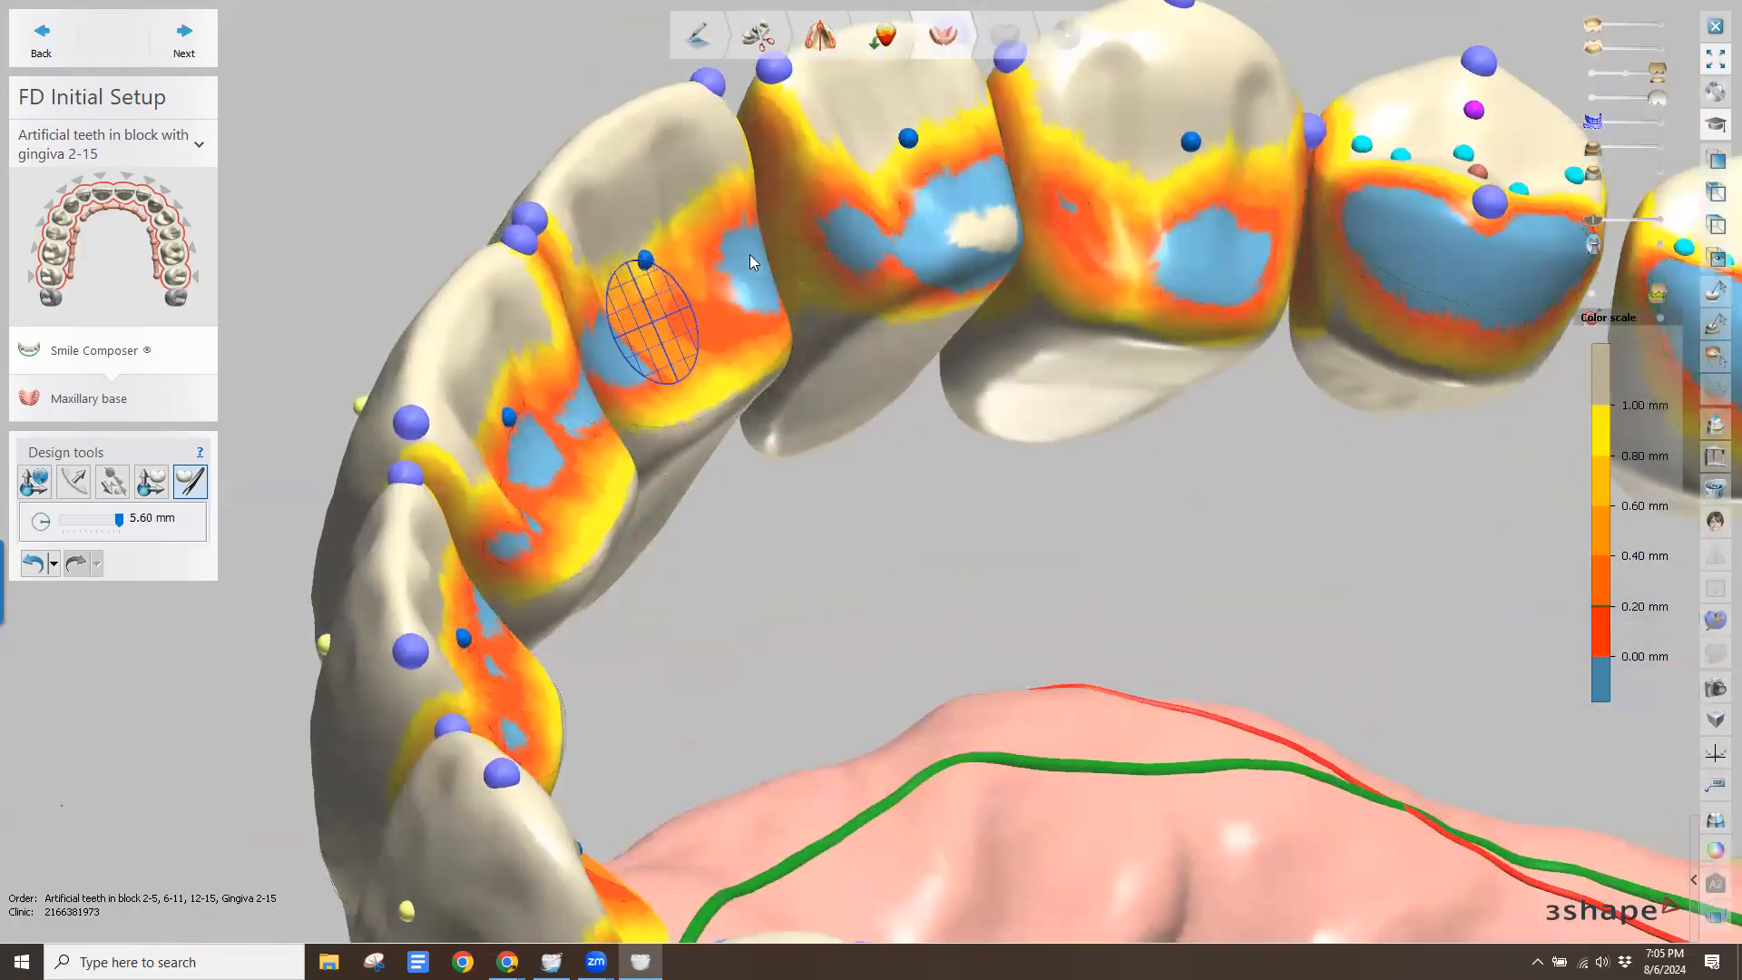
pyautogui.moveTo(755, 257); pyautogui.dragTo(745, 262)
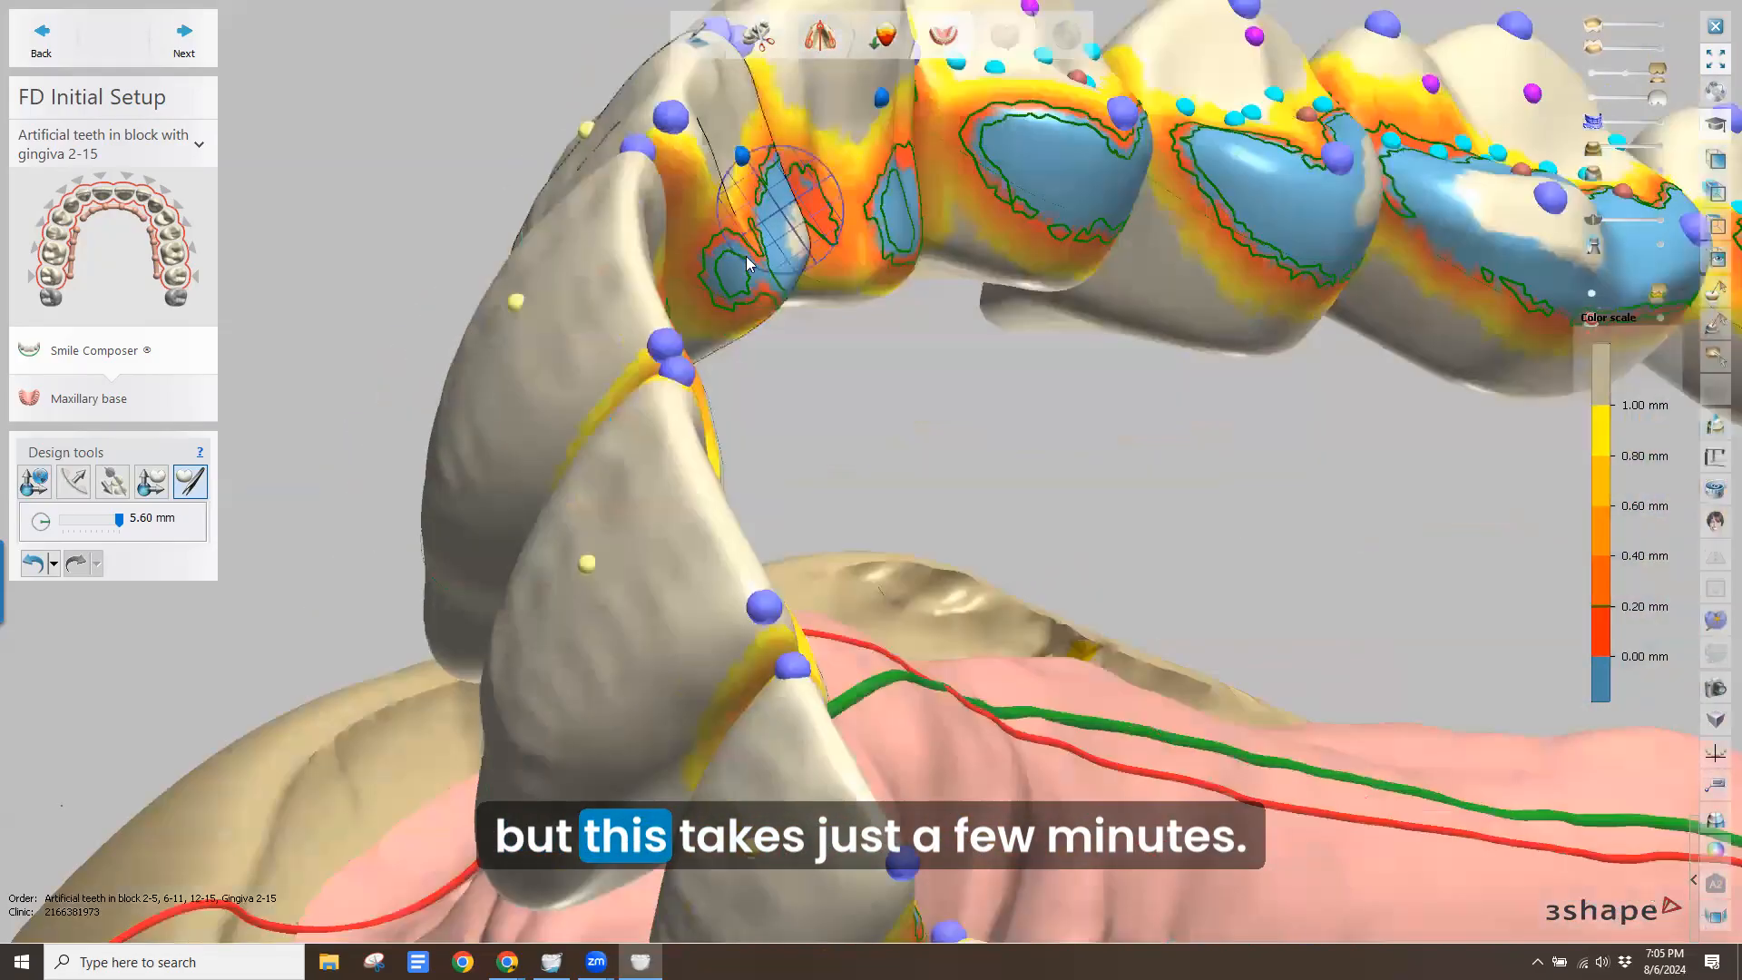
# Relieve the heavy palatal contacts on the patient's left lateral incisor, canine and first premolar with the morphing tool
pyautogui.moveTo(730, 250)
pyautogui.mouseDown()
pyautogui.moveTo(773, 213)
pyautogui.moveTo(716, 167)
pyautogui.mouseUp()
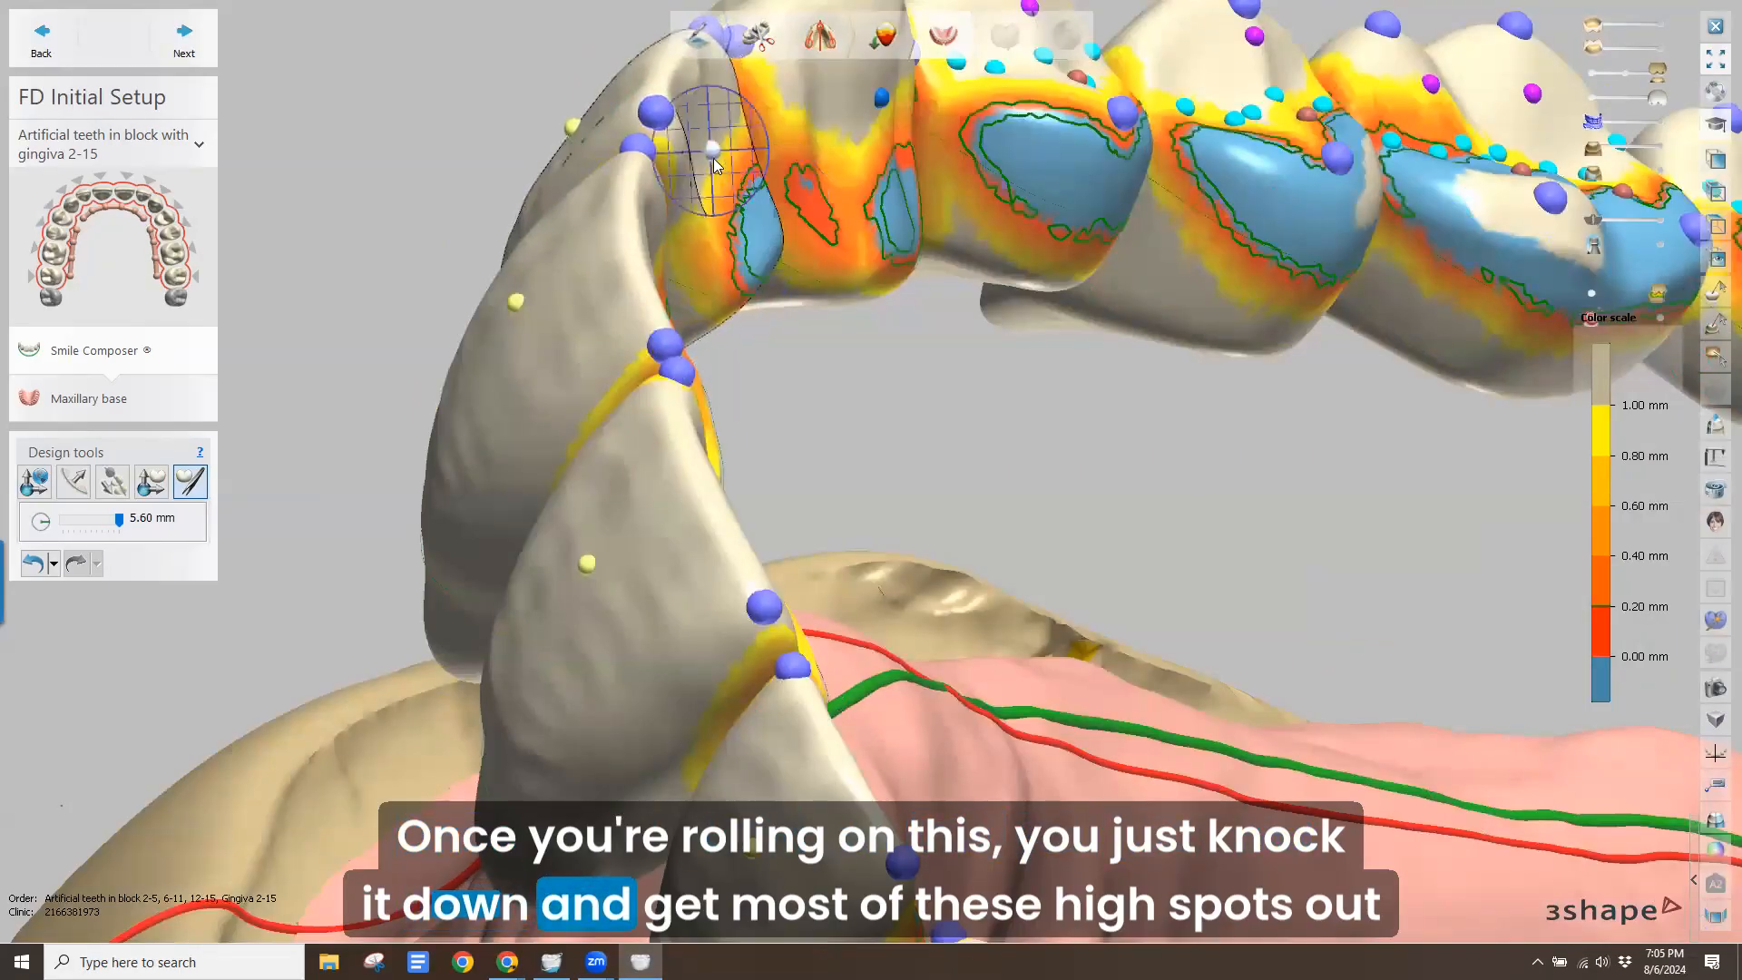
pyautogui.moveTo(714, 160); pyautogui.dragTo(731, 178, button='right')
pyautogui.moveTo(844, 194); pyautogui.dragTo(837, 198, button='right')
pyautogui.moveTo(850, 259); pyautogui.dragTo(840, 260)
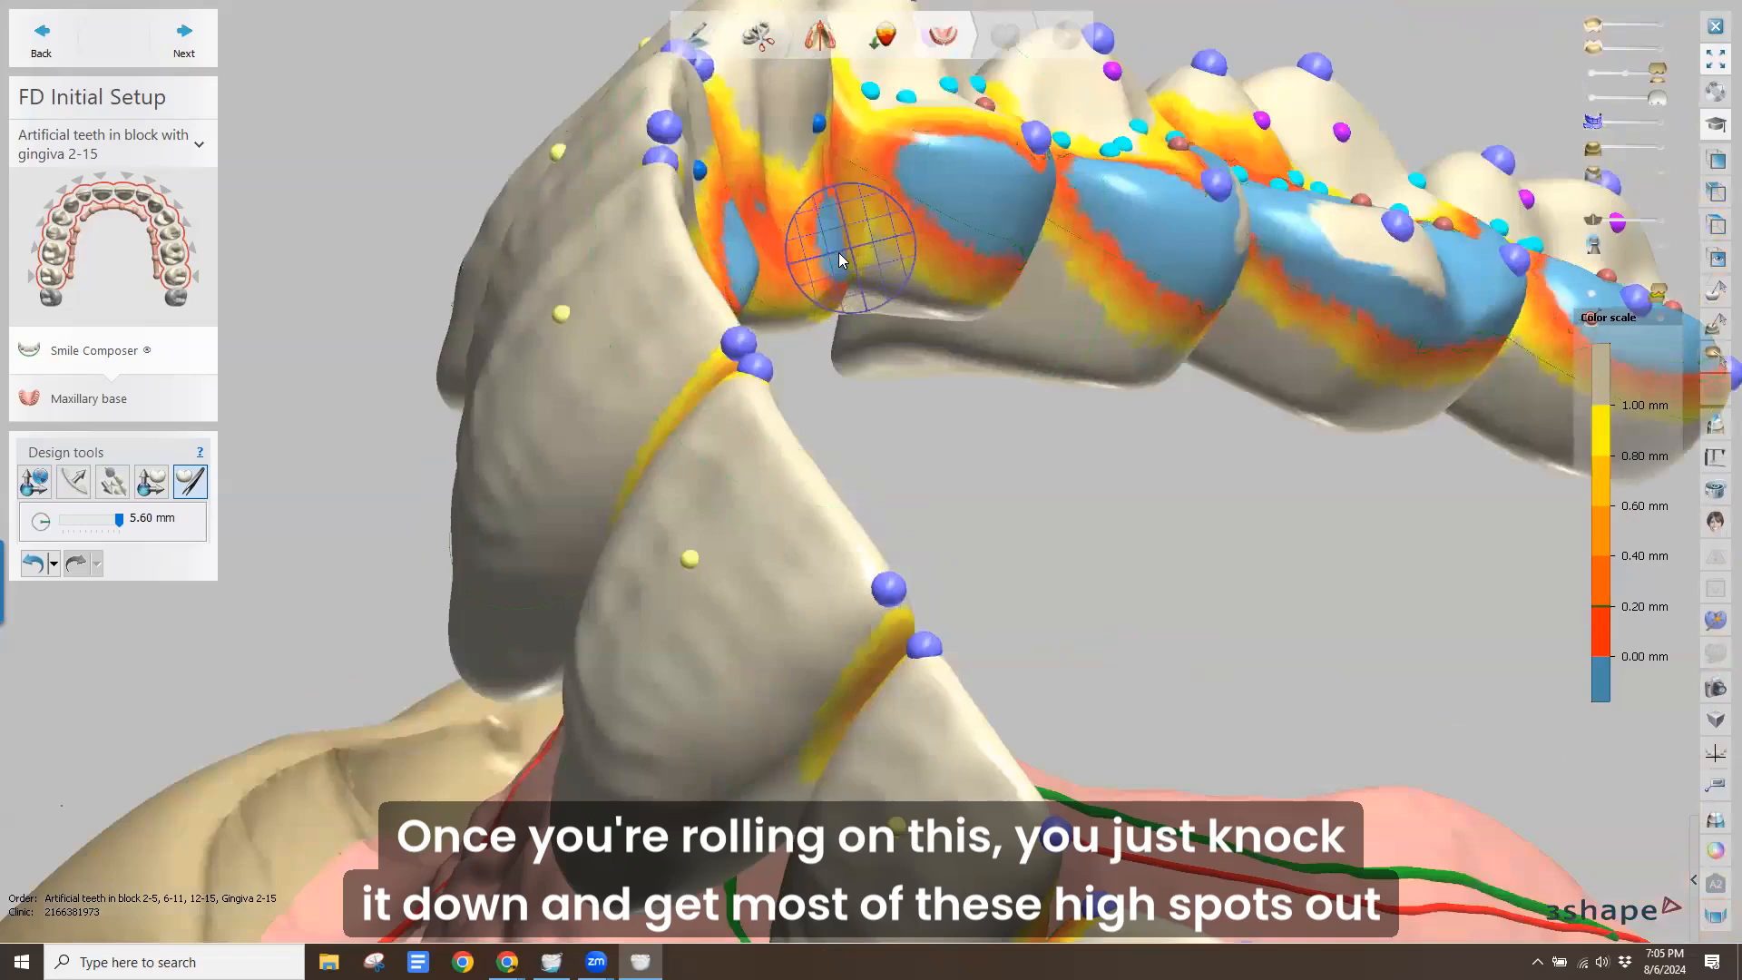
pyautogui.moveTo(683, 128); pyautogui.dragTo(884, 174, button='right')
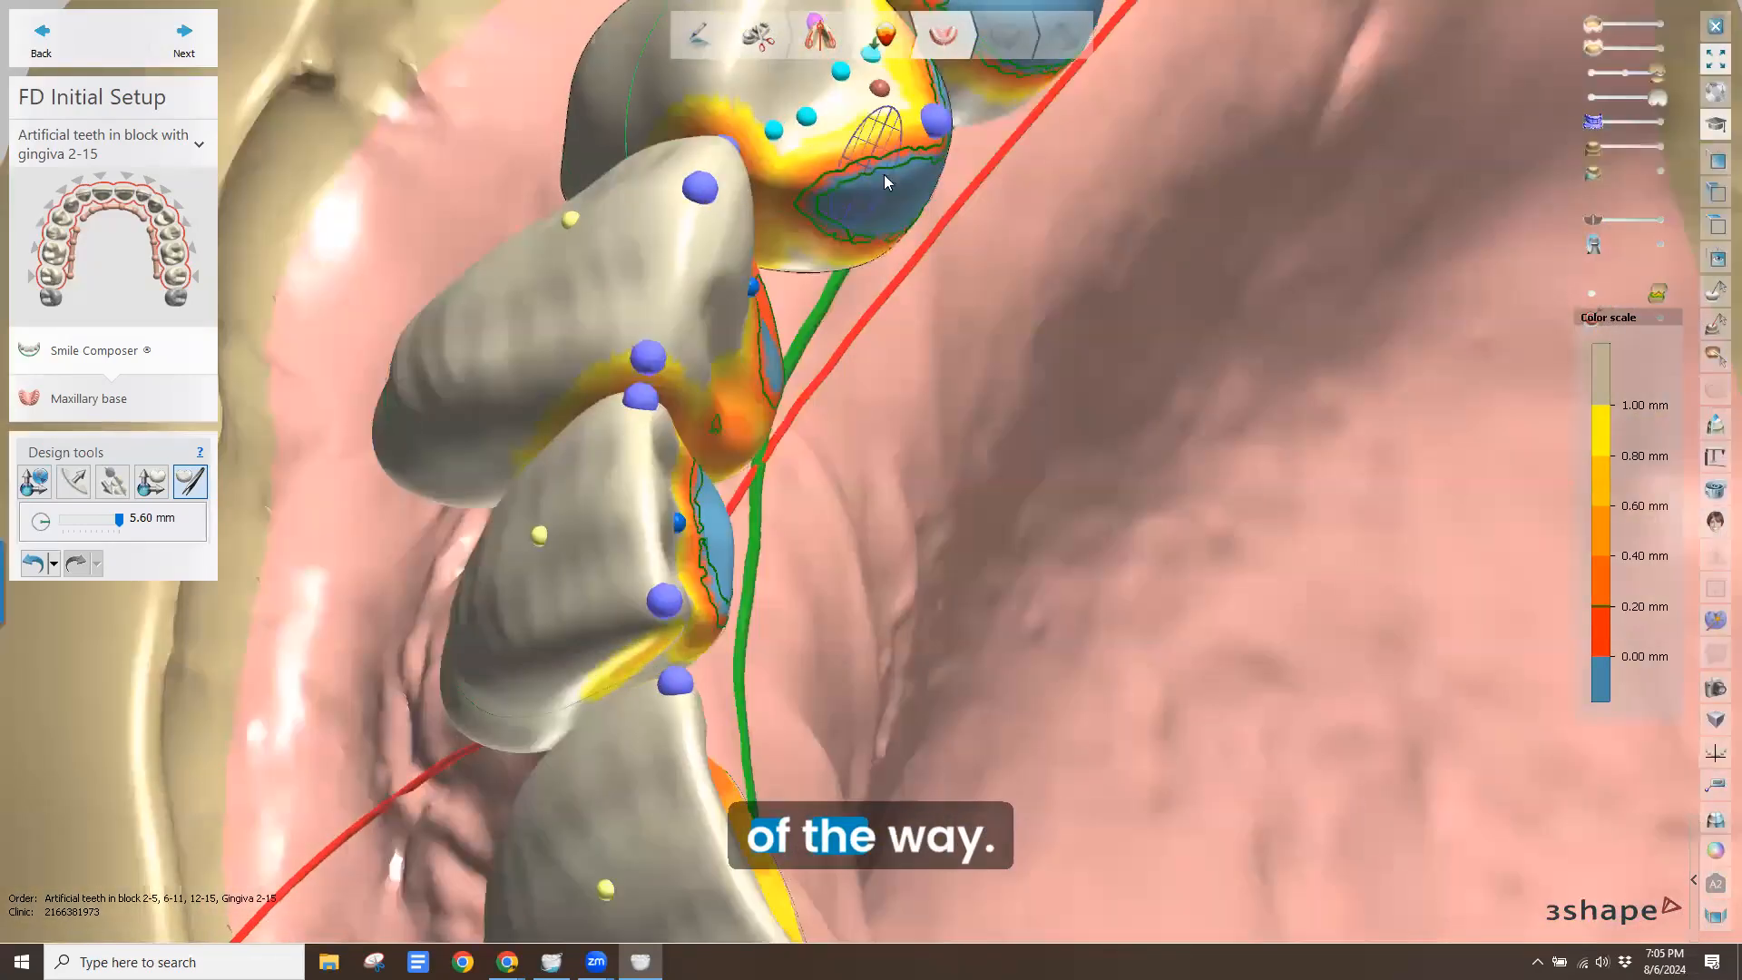
pyautogui.moveTo(922, 200); pyautogui.dragTo(897, 192)
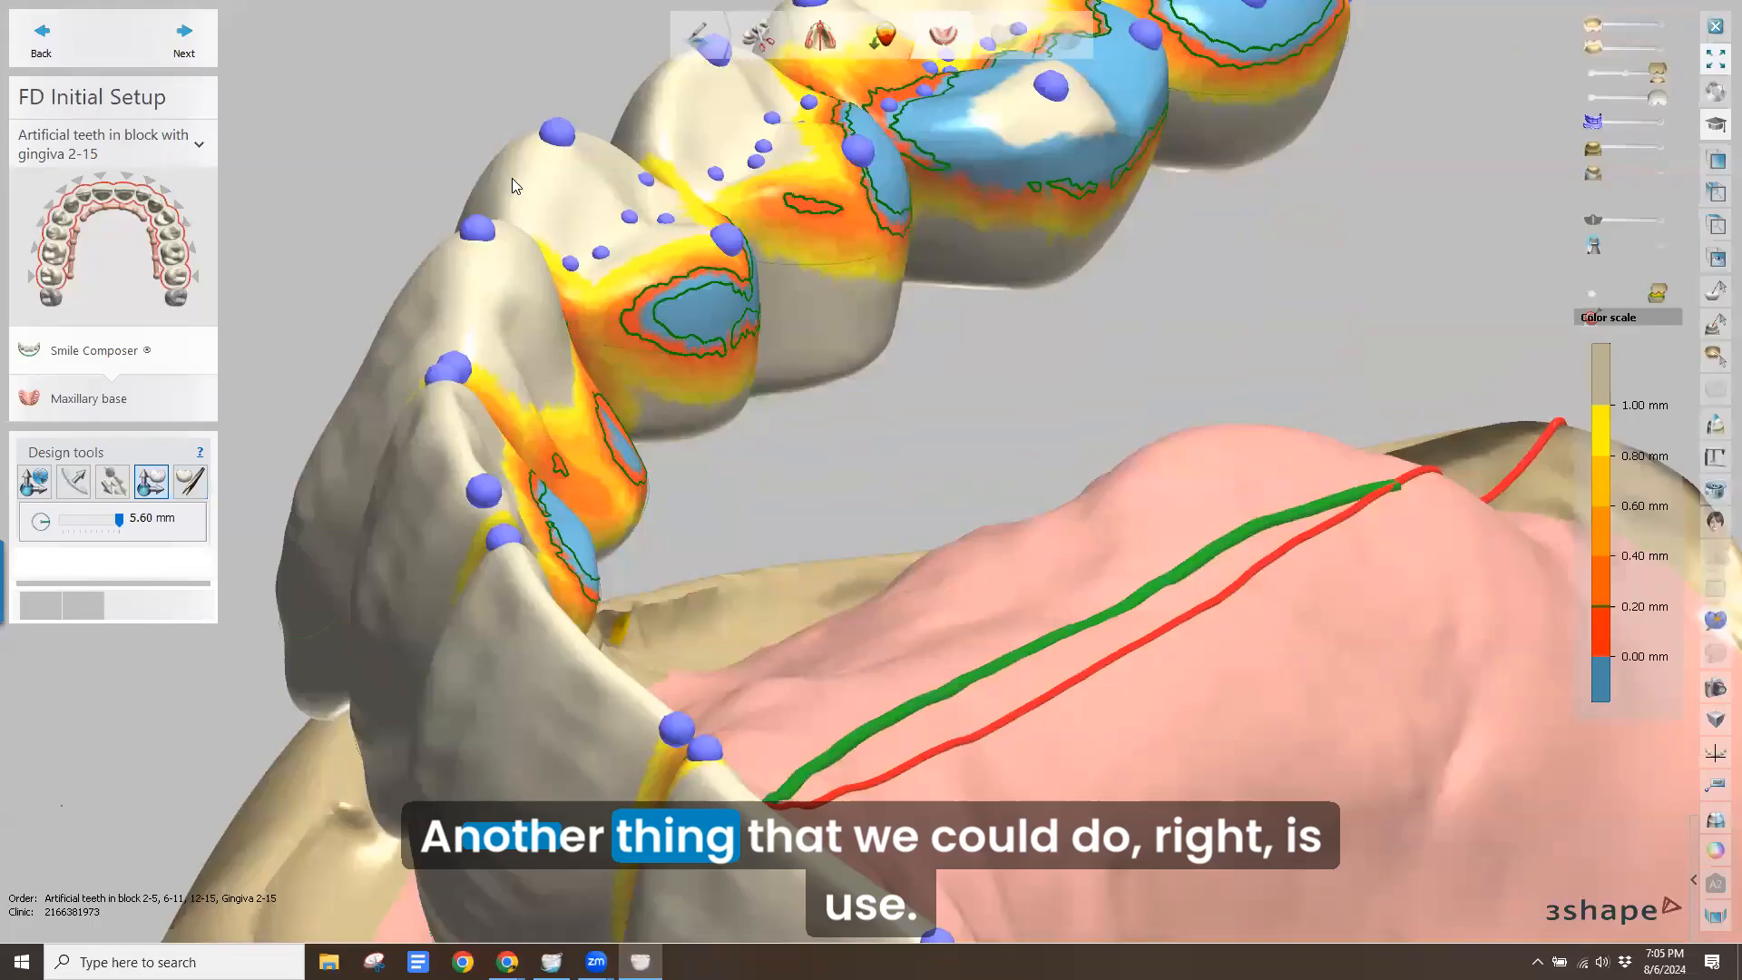
# Scale the patient's left second premolar down slightly from its palatal side with individual tooth movement
pyautogui.press('m')
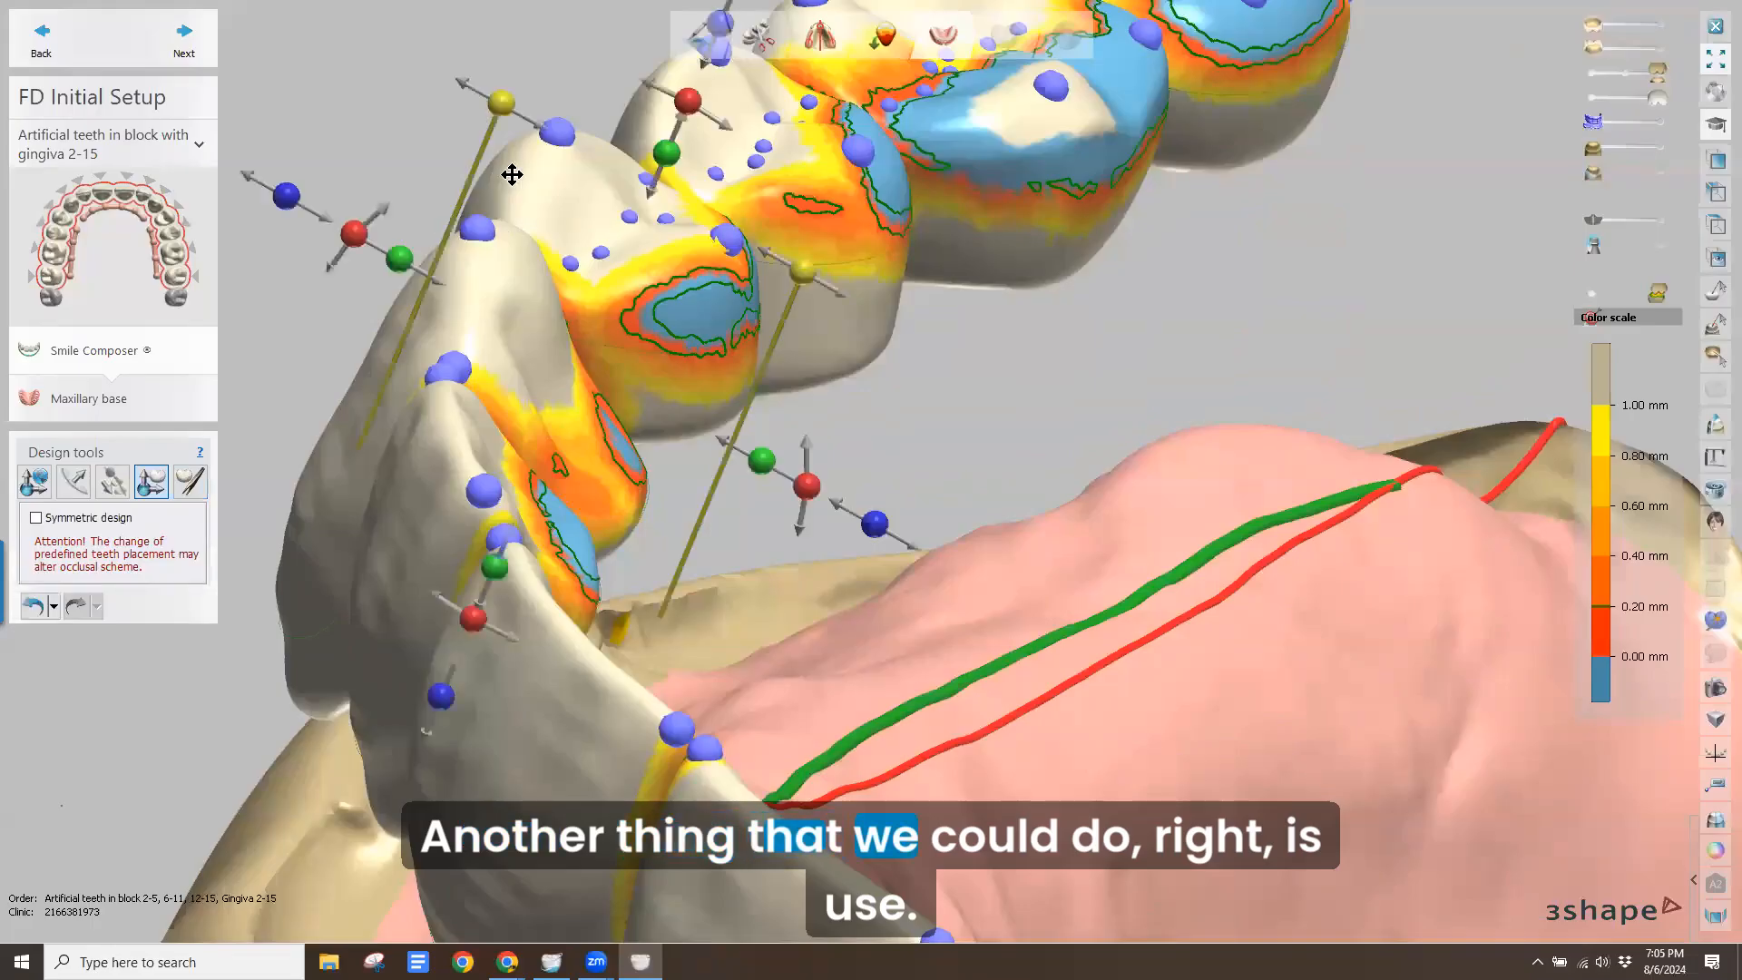
pyautogui.scroll(3, 499, 274)
pyautogui.scroll(-4, 499, 274)
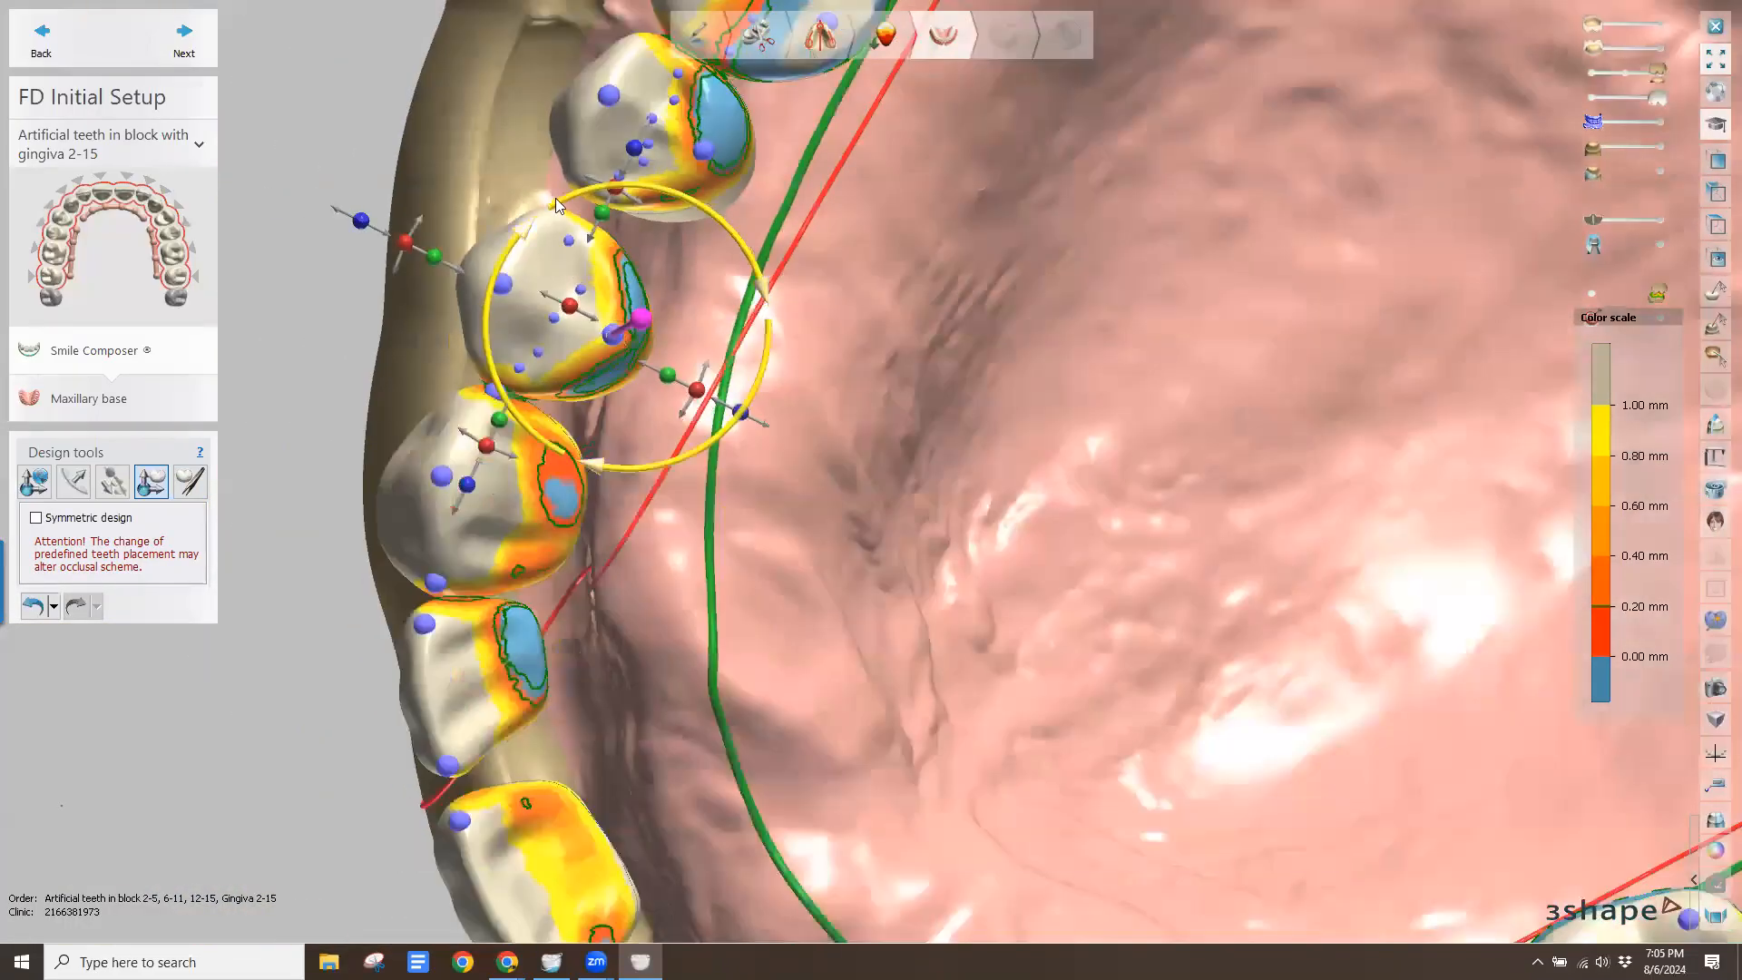
pyautogui.moveTo(556, 206); pyautogui.dragTo(603, 125, button='right')
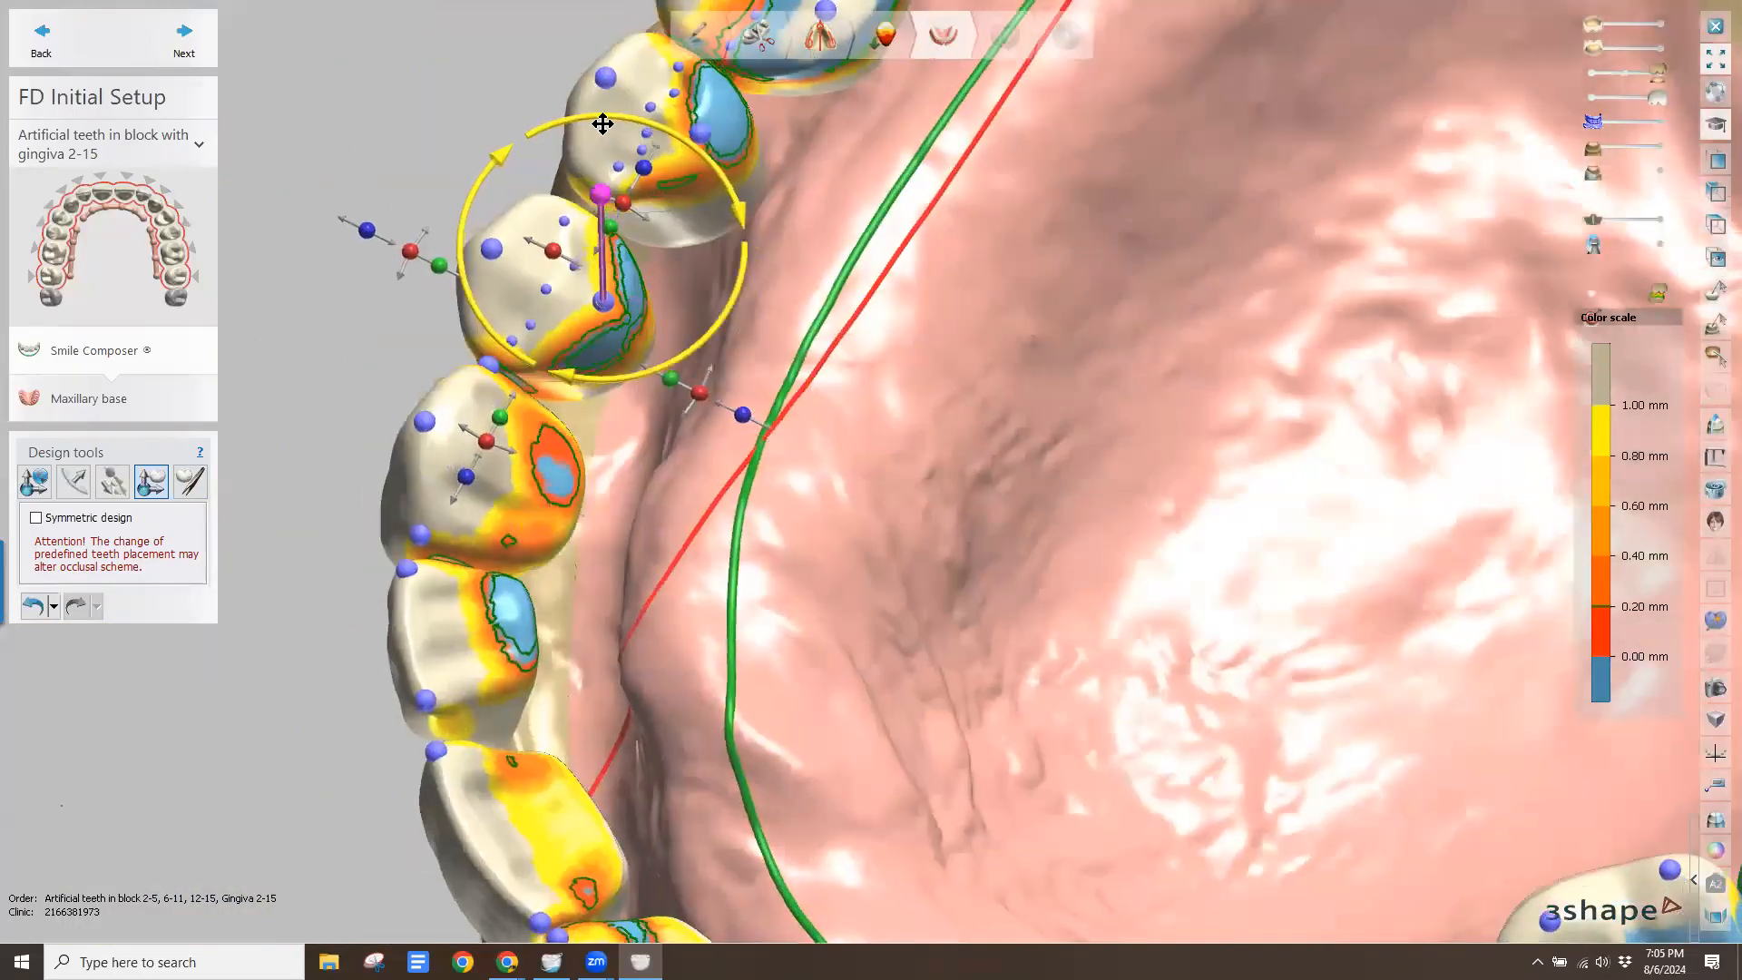
pyautogui.click(653, 97)
pyautogui.moveTo(491, 92); pyautogui.dragTo(494, 79, button='right')
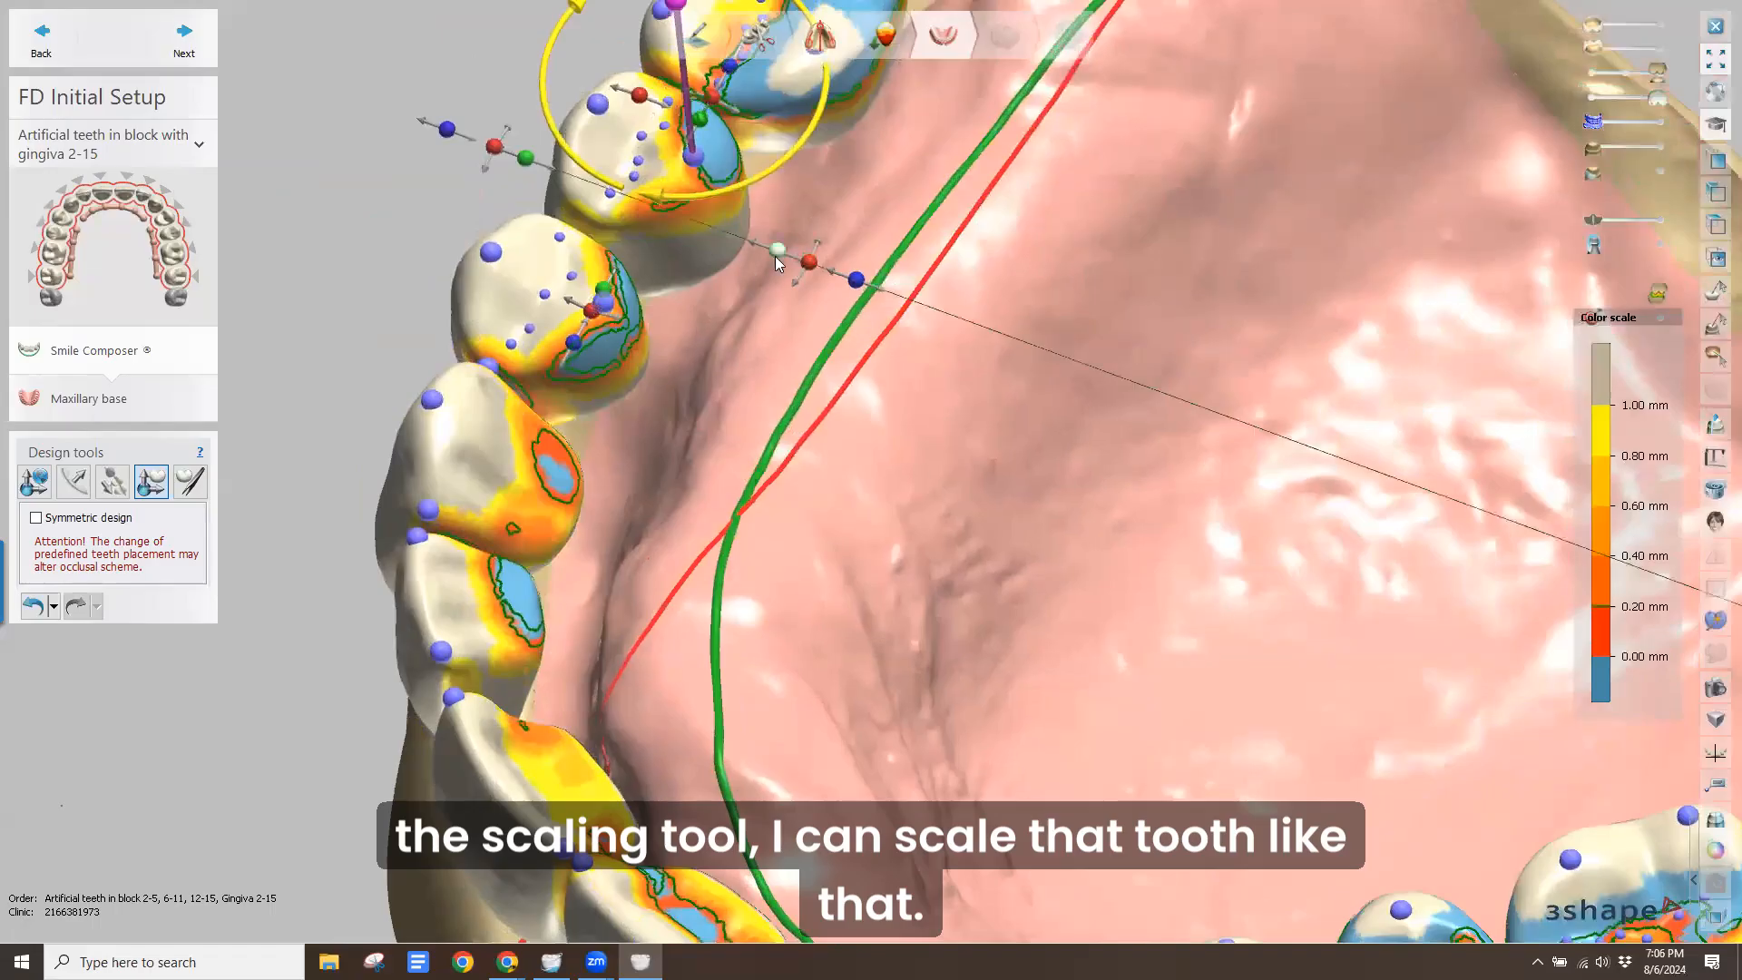
pyautogui.moveTo(775, 256); pyautogui.dragTo(759, 264)
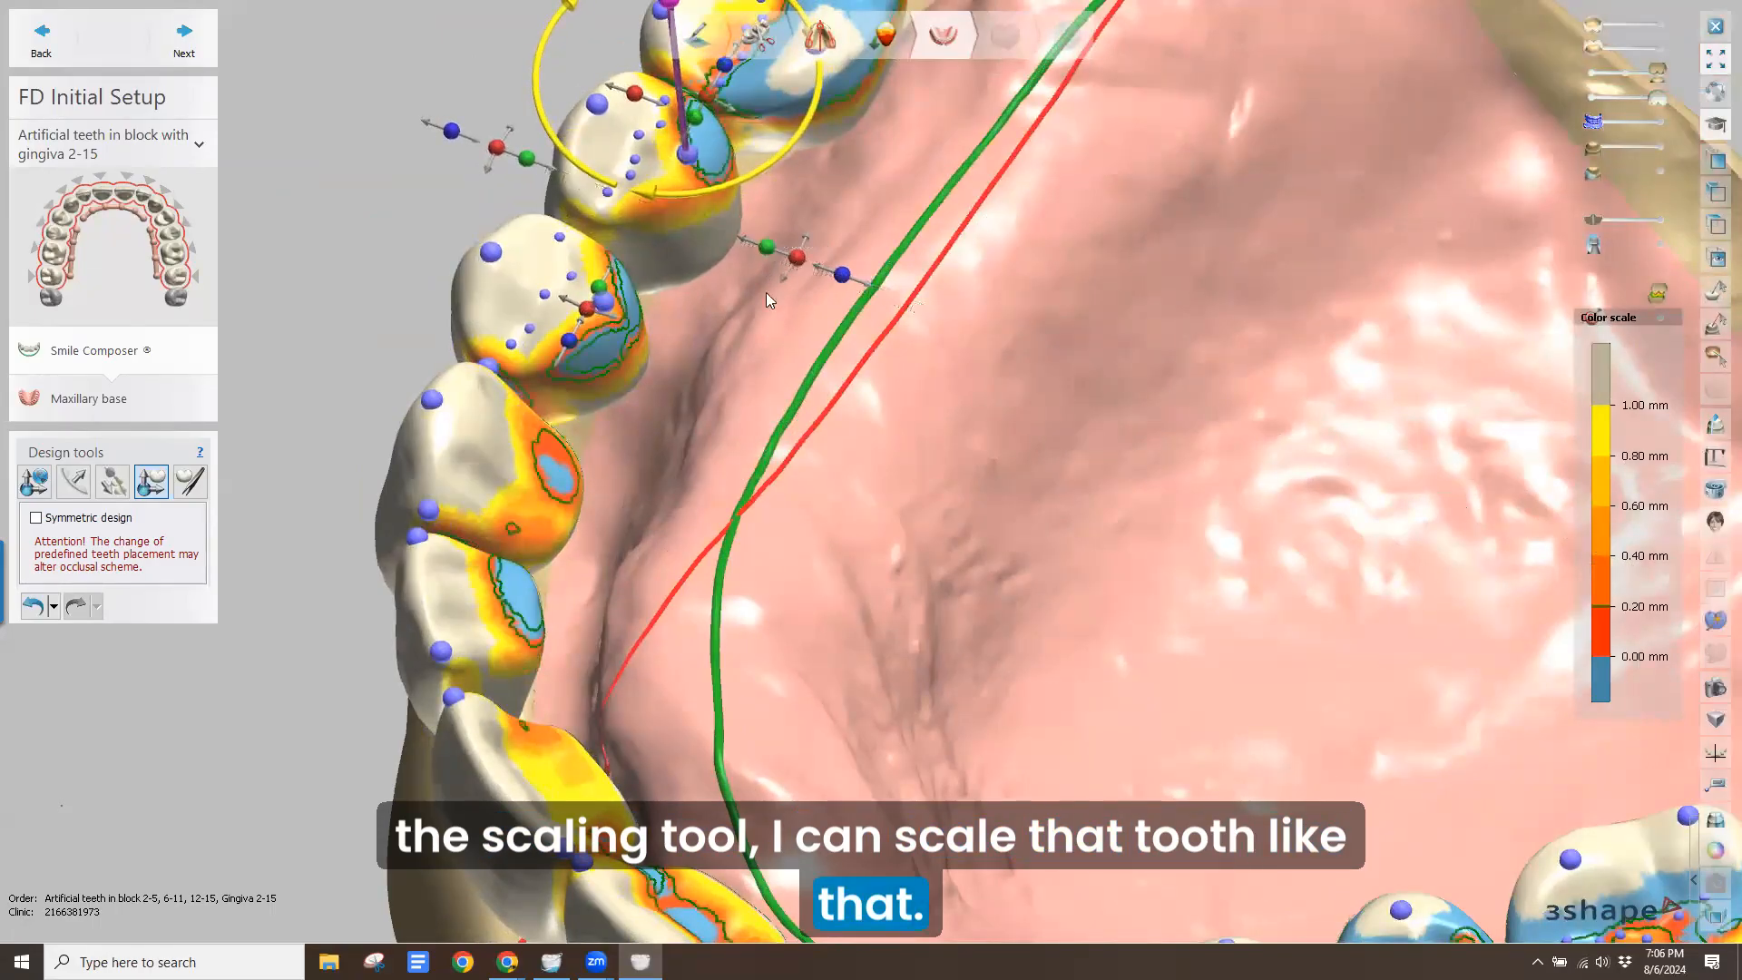
pyautogui.moveTo(766, 292); pyautogui.dragTo(726, 362, button='right')
pyautogui.moveTo(716, 349); pyautogui.dragTo(719, 365)
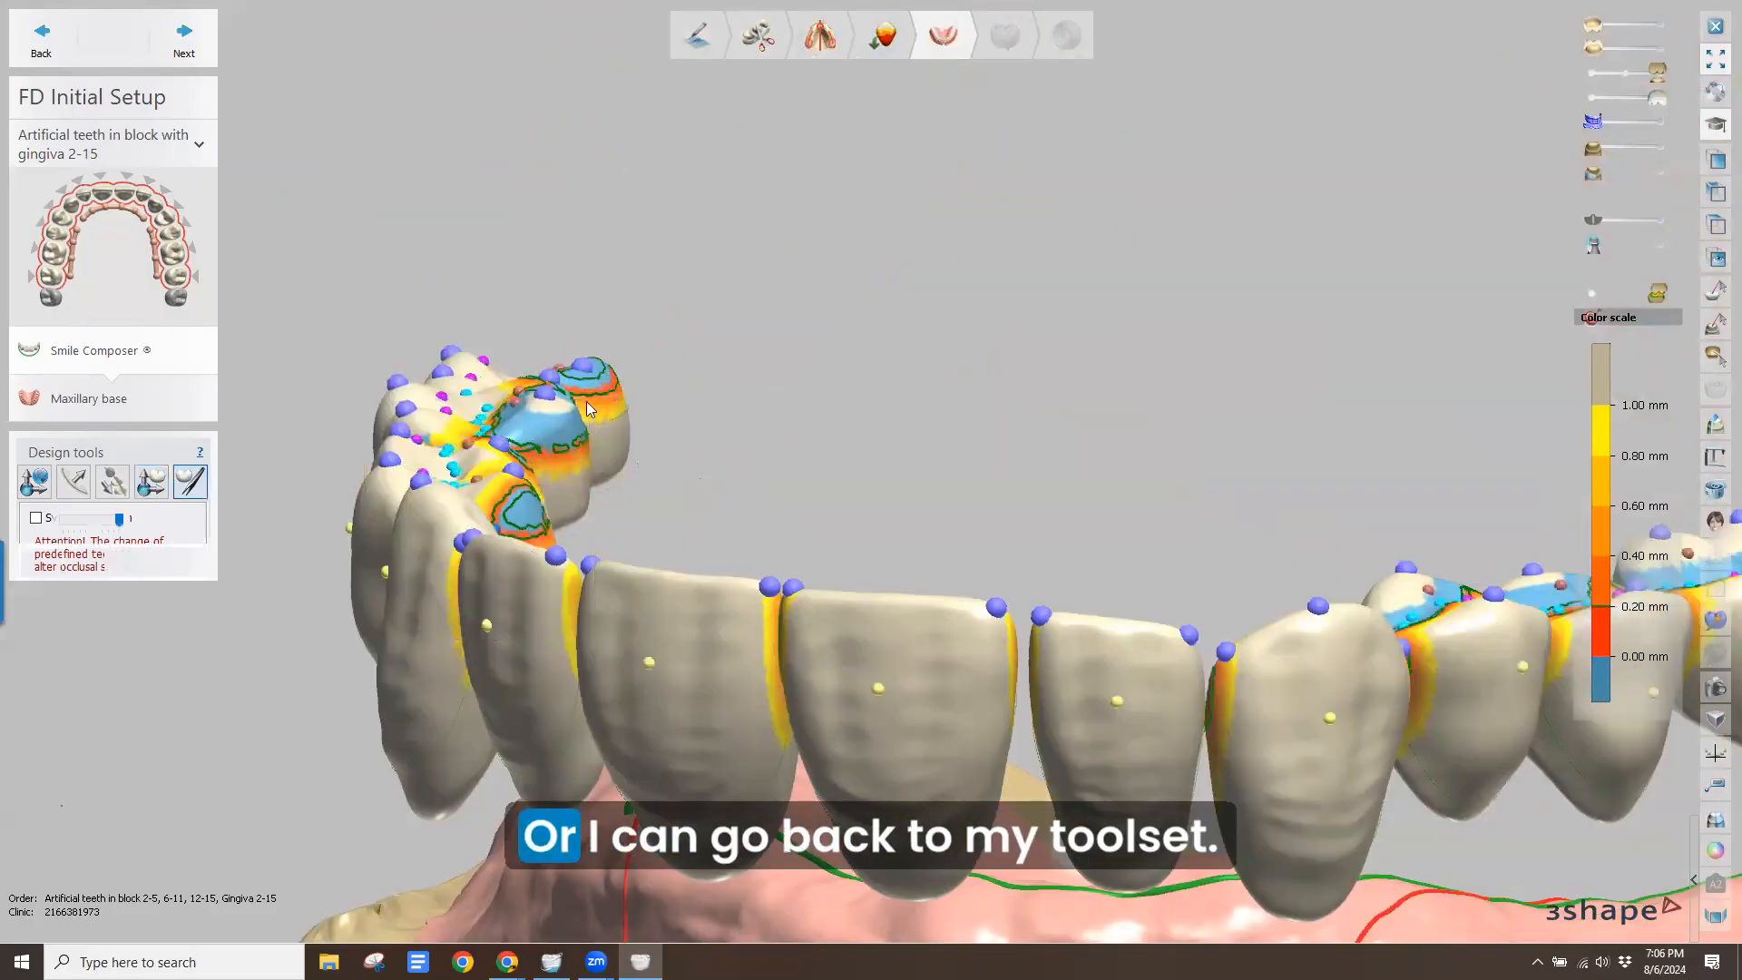
# Return to the individual morphing tool and bring down the palatal cusp of the patient's left first molar
pyautogui.click(190, 481)
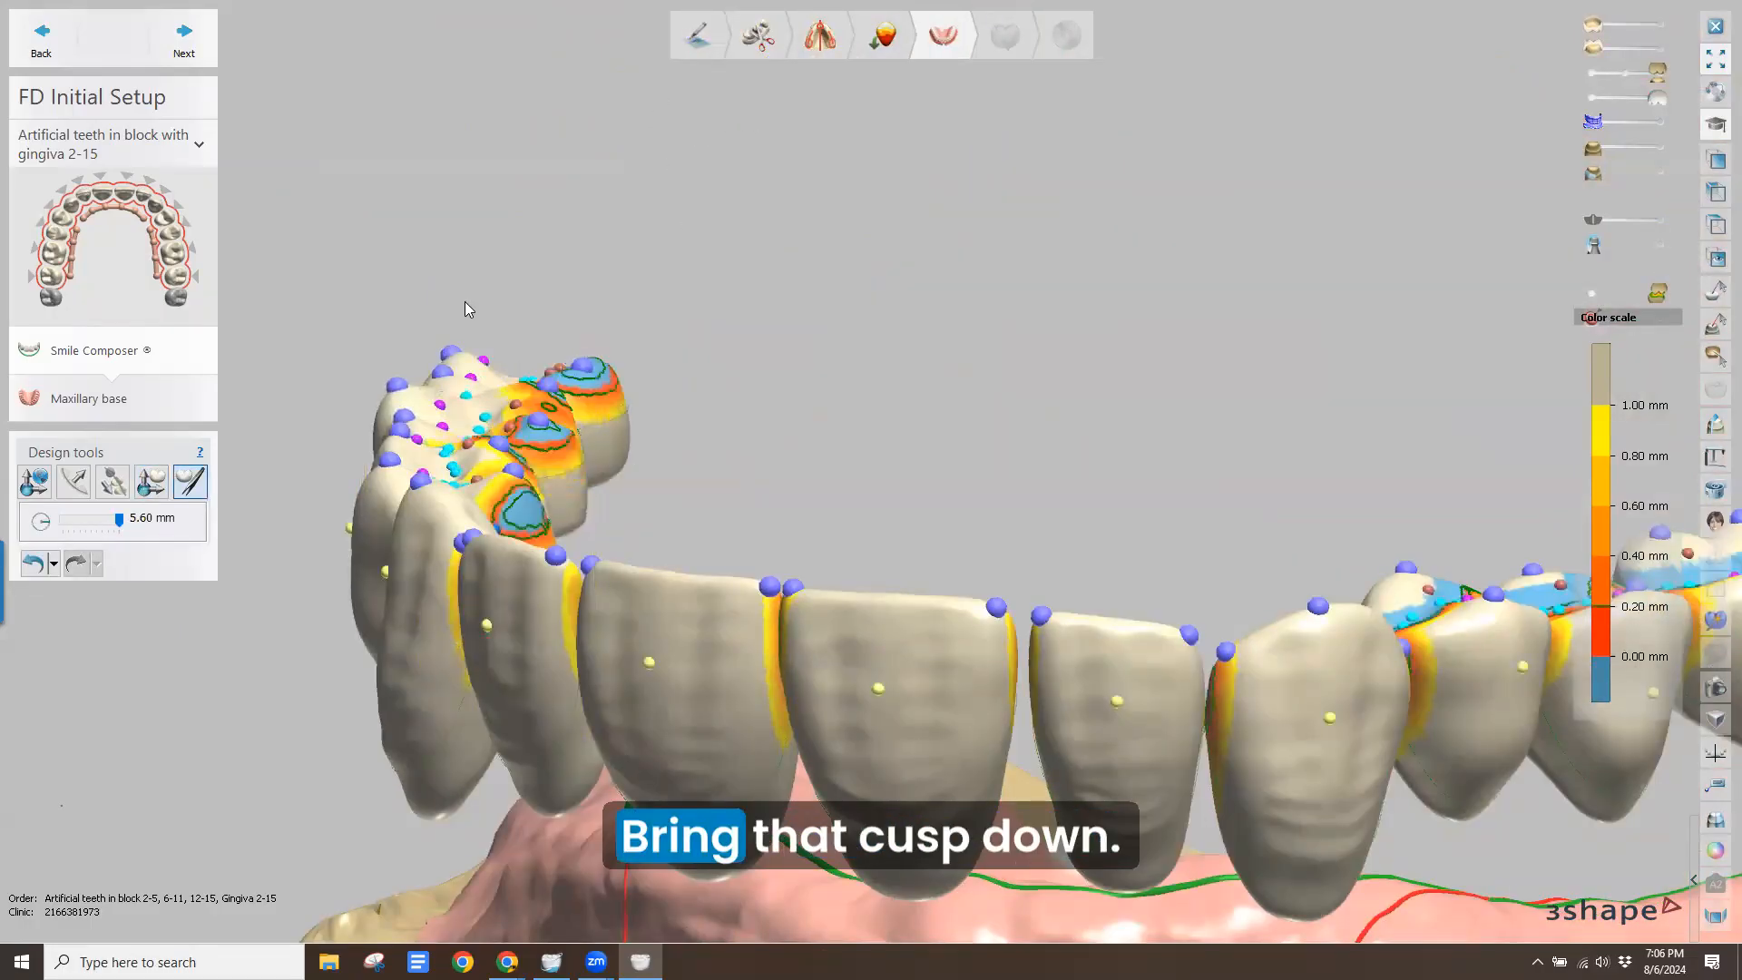
pyautogui.moveTo(465, 305); pyautogui.dragTo(469, 361, button='right')
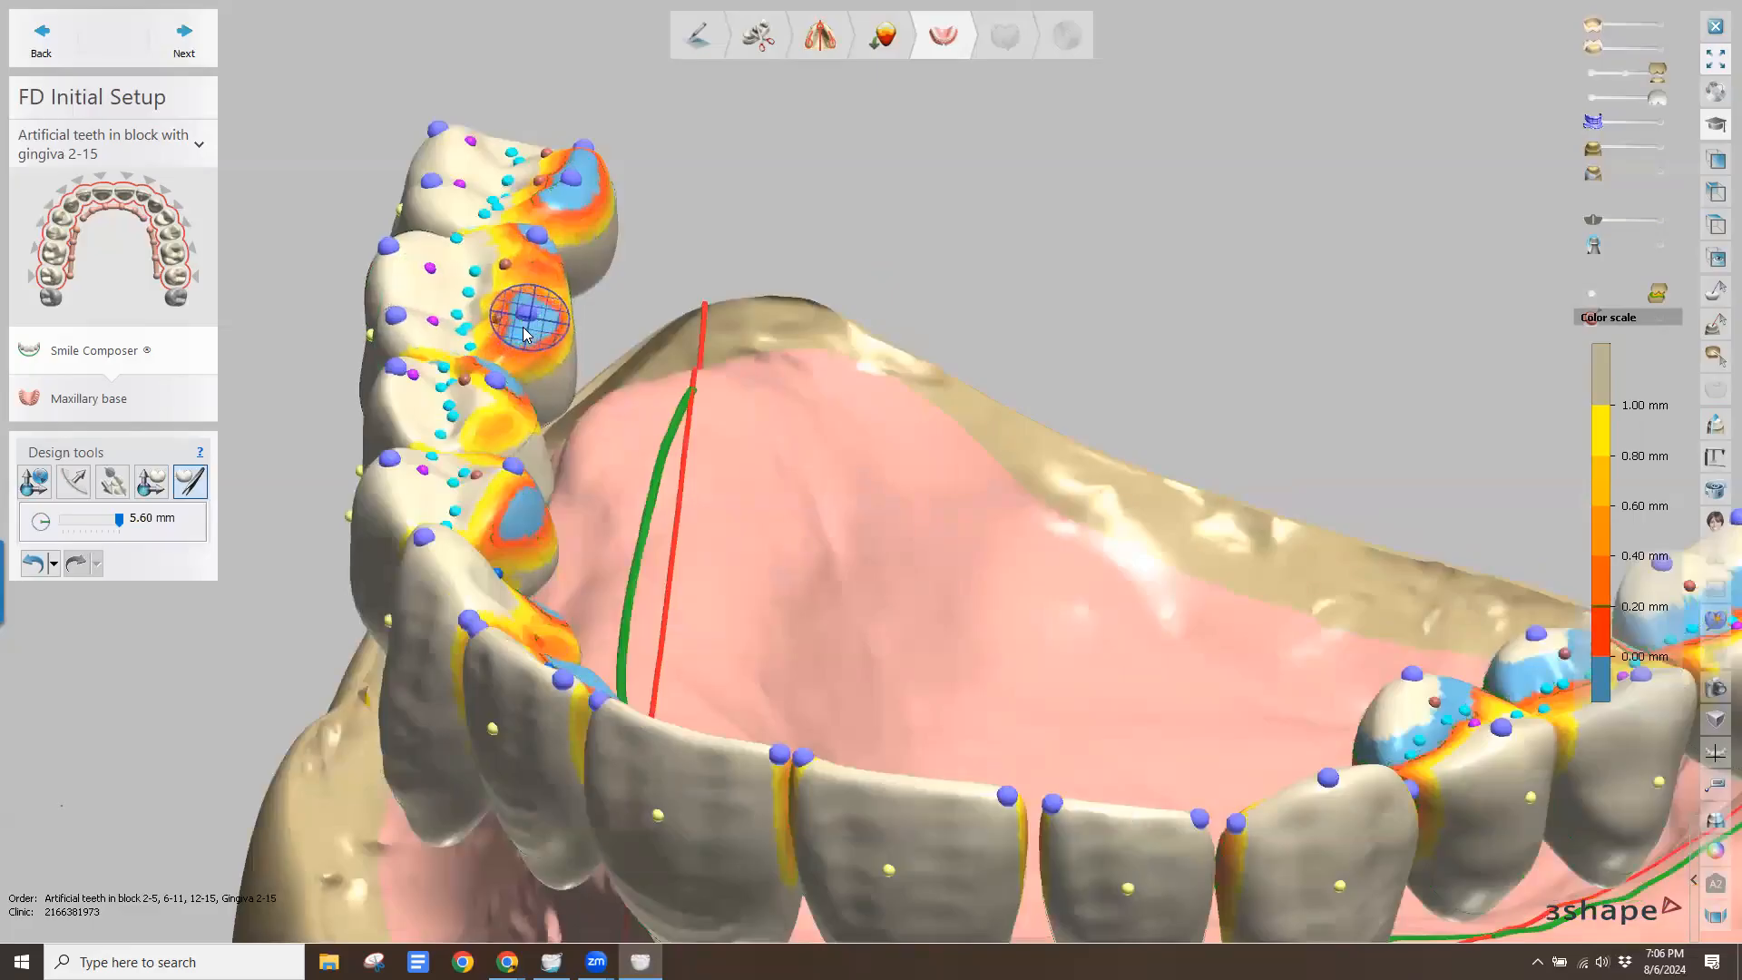
pyautogui.click(526, 320)
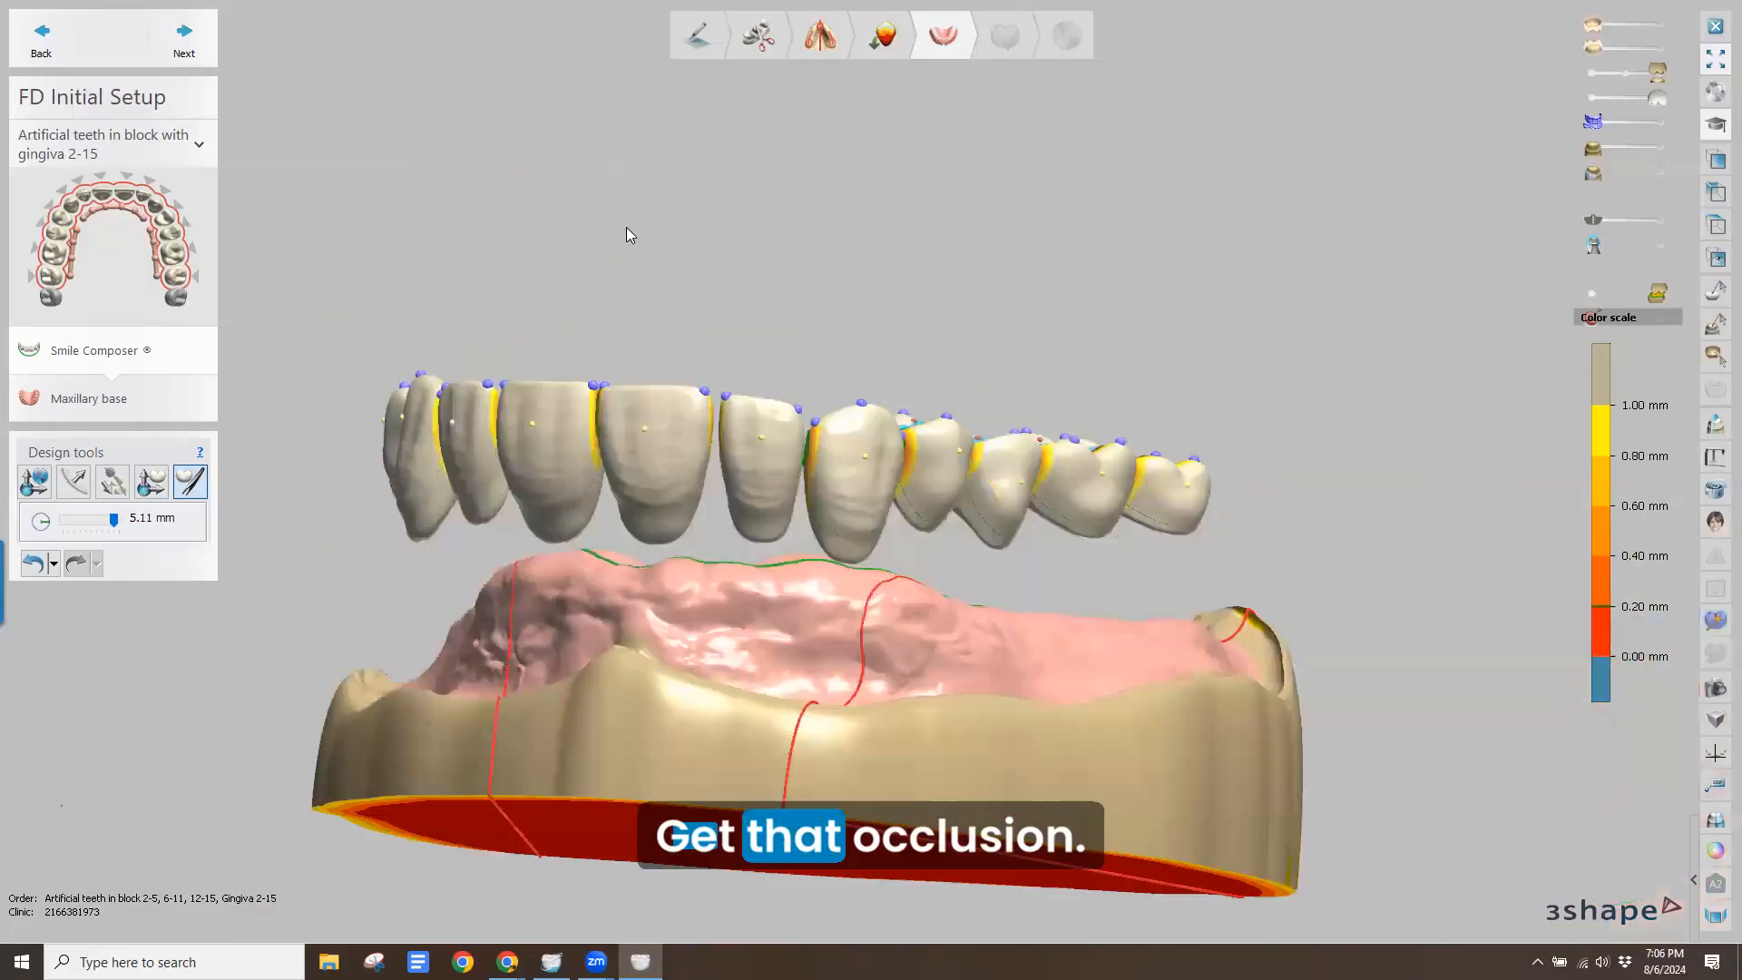
# Push down the heavy contact on the palatal surface of the patient's left lateral incisor at 5.60 mm
pyautogui.moveTo(630, 234); pyautogui.dragTo(622, 372, button='right')
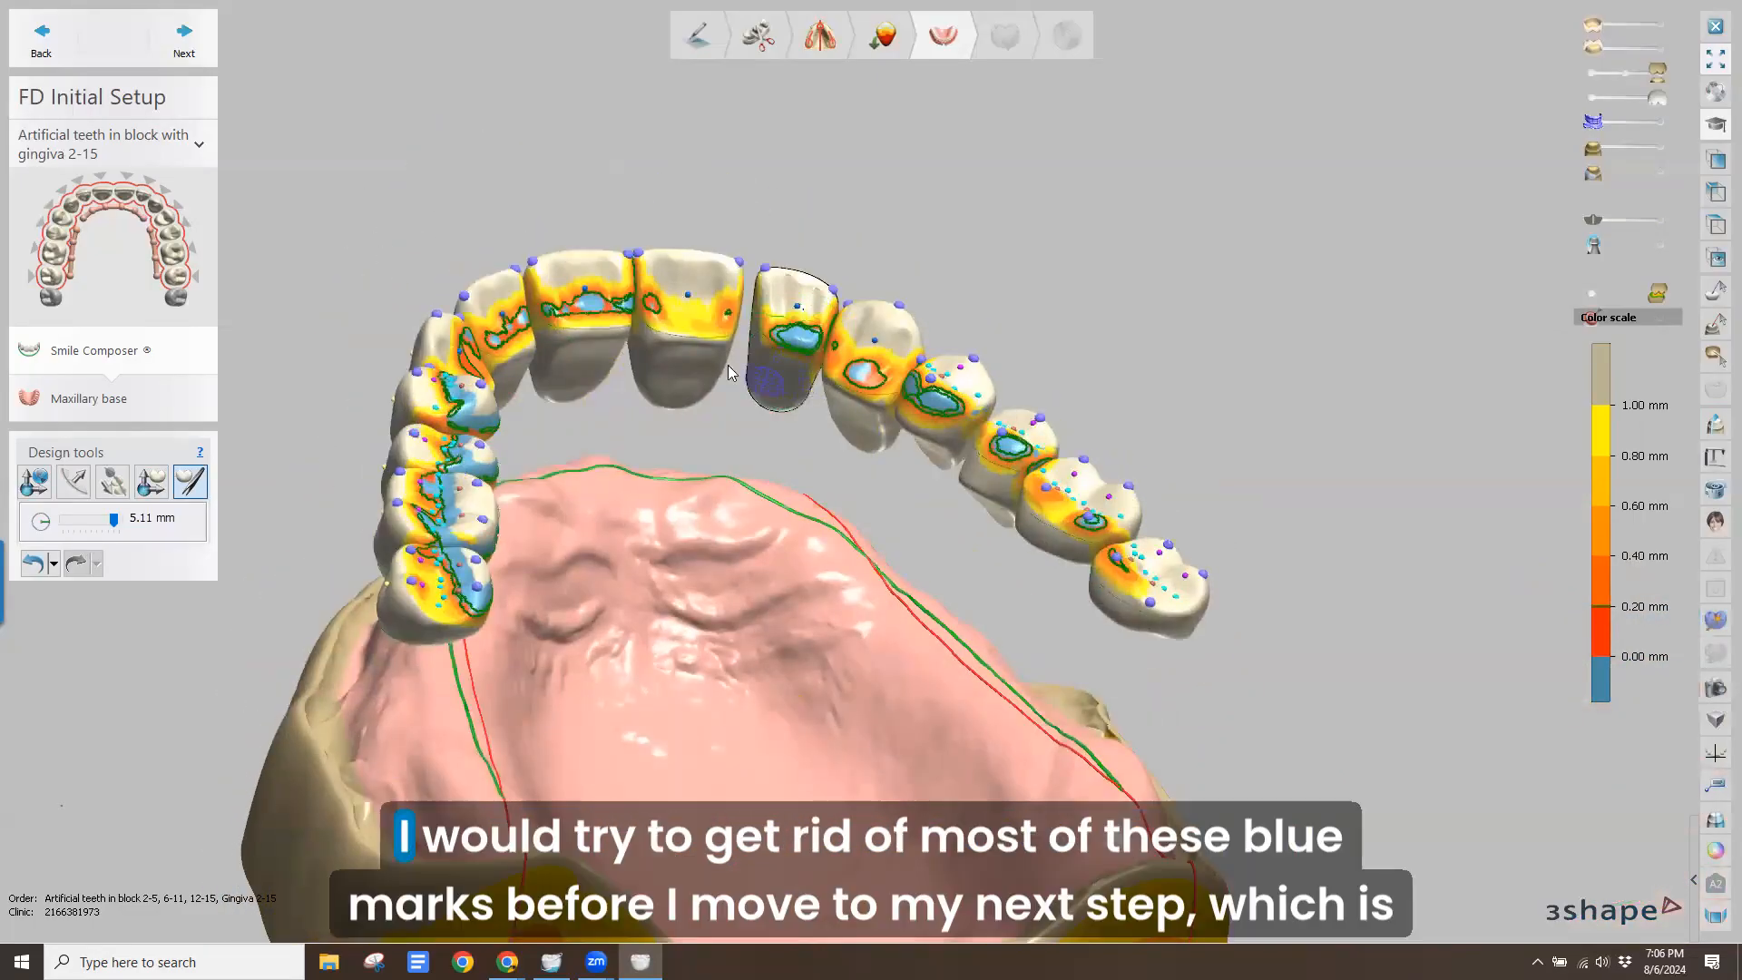
pyautogui.moveTo(728, 364); pyautogui.dragTo(786, 387, button='right')
pyautogui.scroll(5, 907, 345)
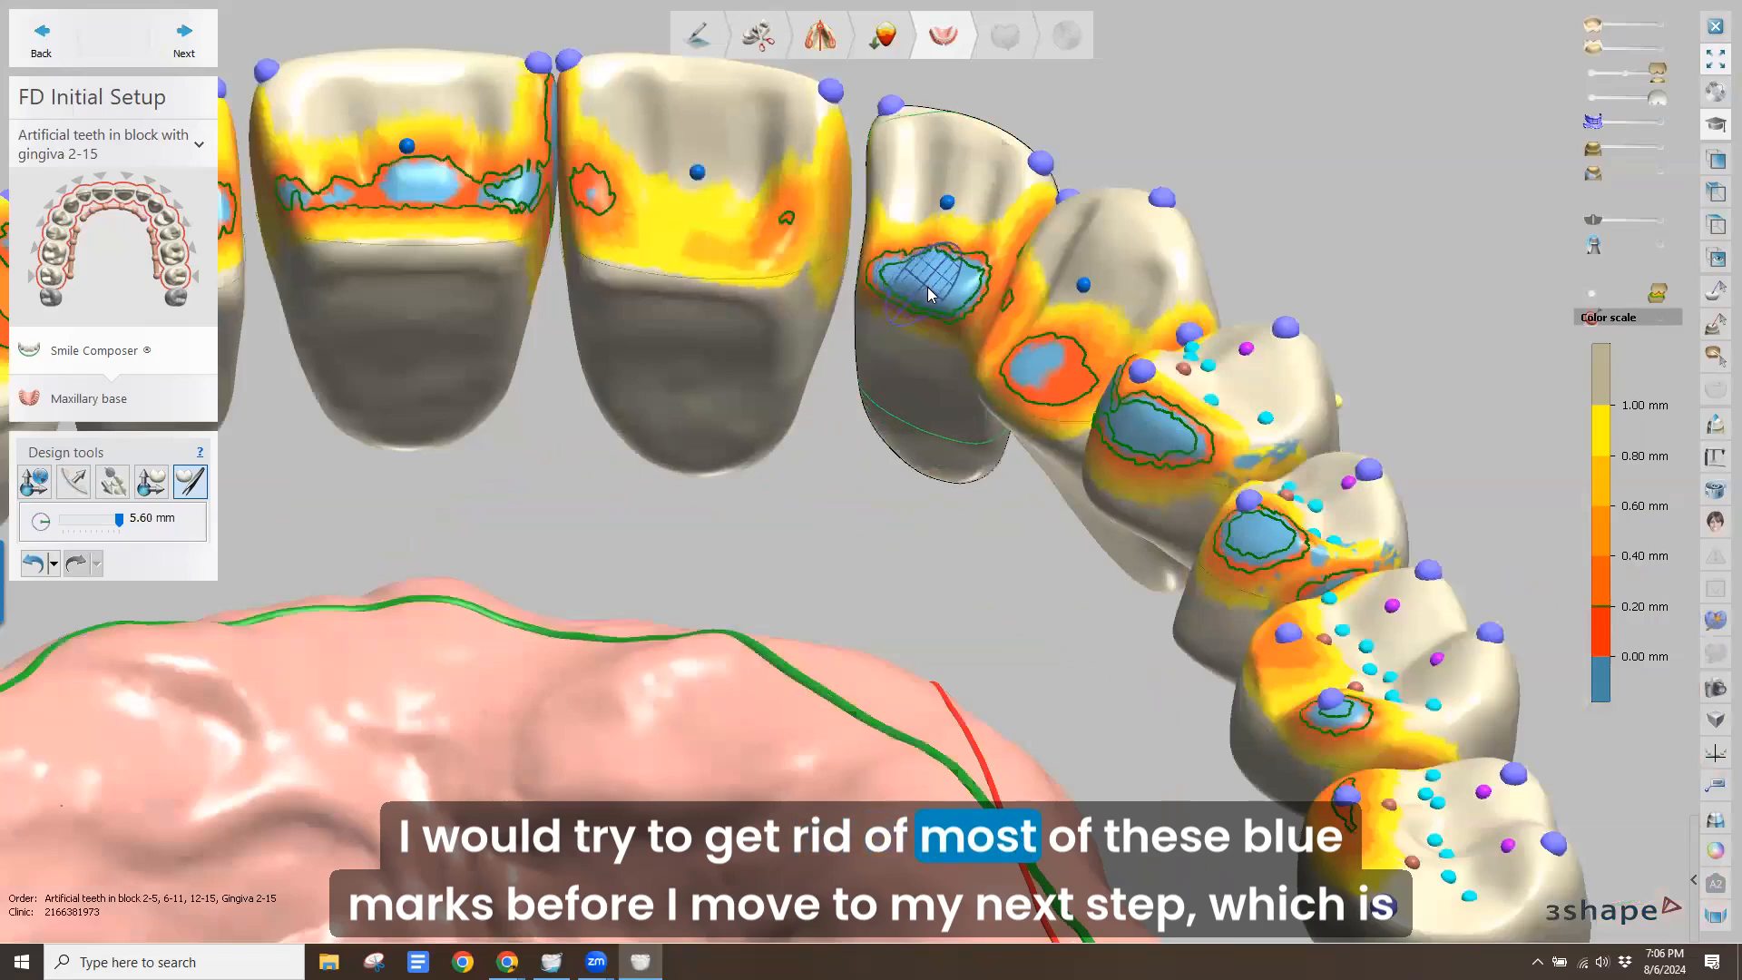
pyautogui.click(929, 294)
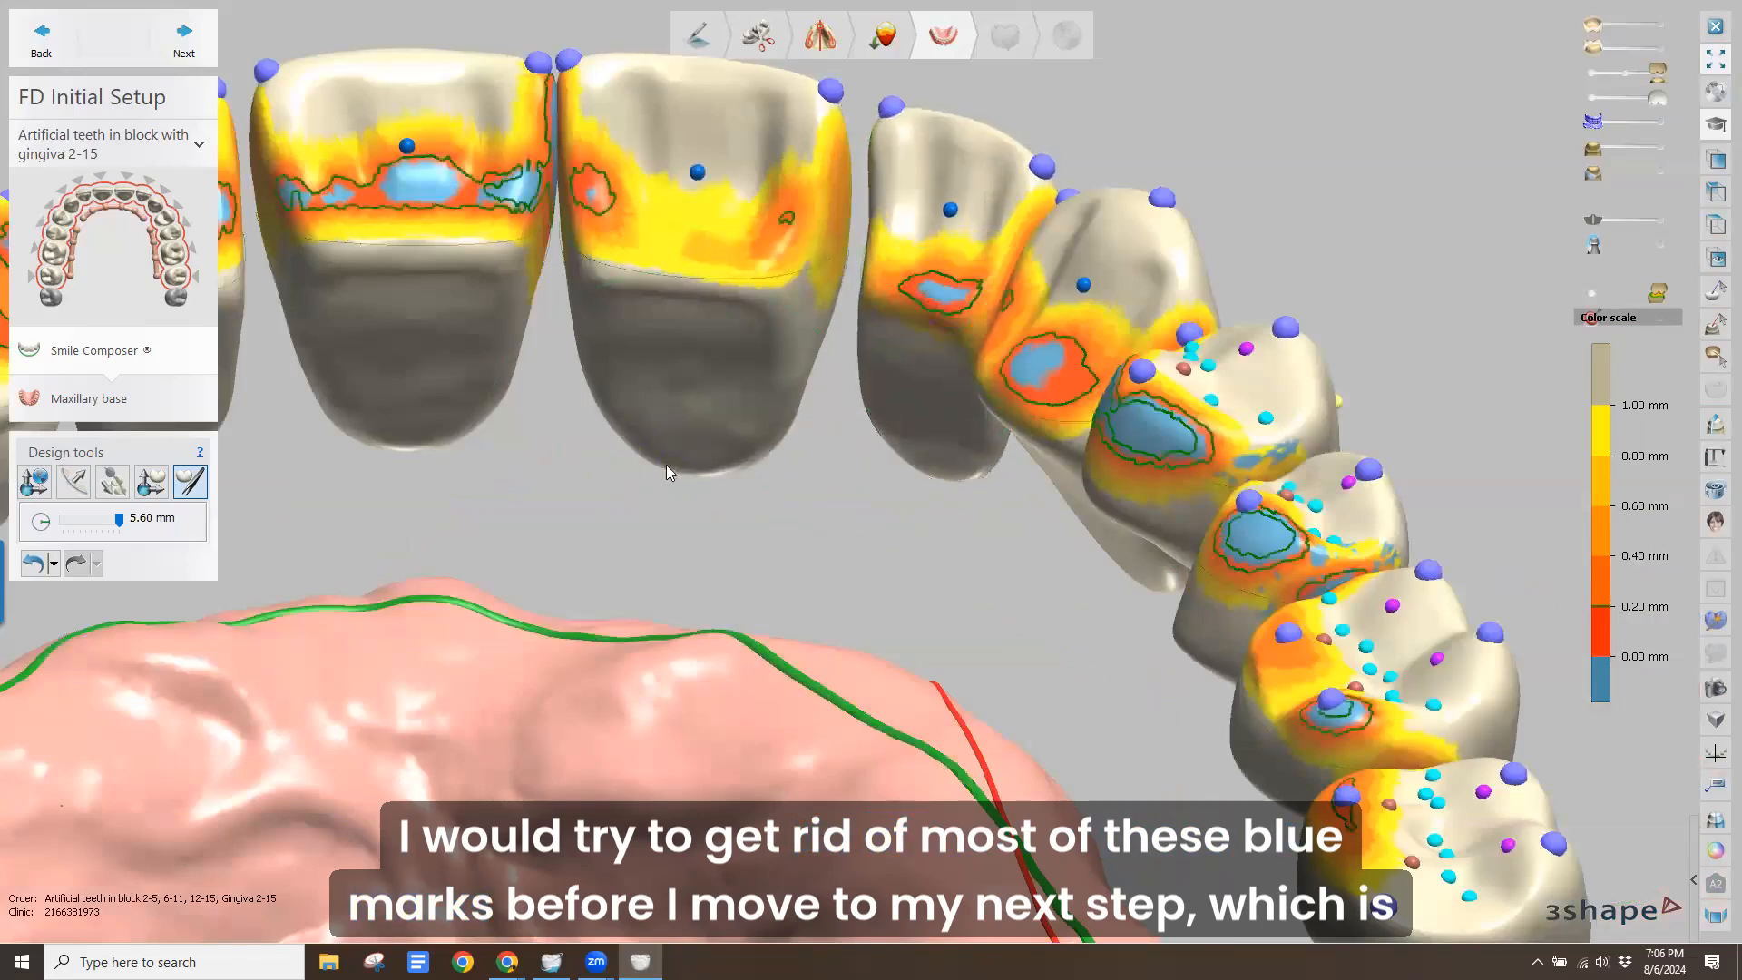
# In the individual tooth movement tool, bring the patient's right central incisor to the mirror plane
pyautogui.scroll(-5, 666, 465)
pyautogui.moveTo(650, 425); pyautogui.dragTo(582, 651, button='right')
pyautogui.moveTo(629, 320); pyautogui.dragTo(762, 386, button='middle')
pyautogui.scroll(2, 622, 259)
pyautogui.moveTo(623, 259)
pyautogui.mouseDown(button='right')
pyautogui.moveTo(564, 276)
pyautogui.moveTo(607, 272)
pyautogui.moveTo(626, 249)
pyautogui.moveTo(587, 226)
pyautogui.moveTo(634, 309)
pyautogui.moveTo(531, 244)
pyautogui.moveTo(628, 264)
pyautogui.moveTo(624, 285)
pyautogui.mouseUp(button='right')
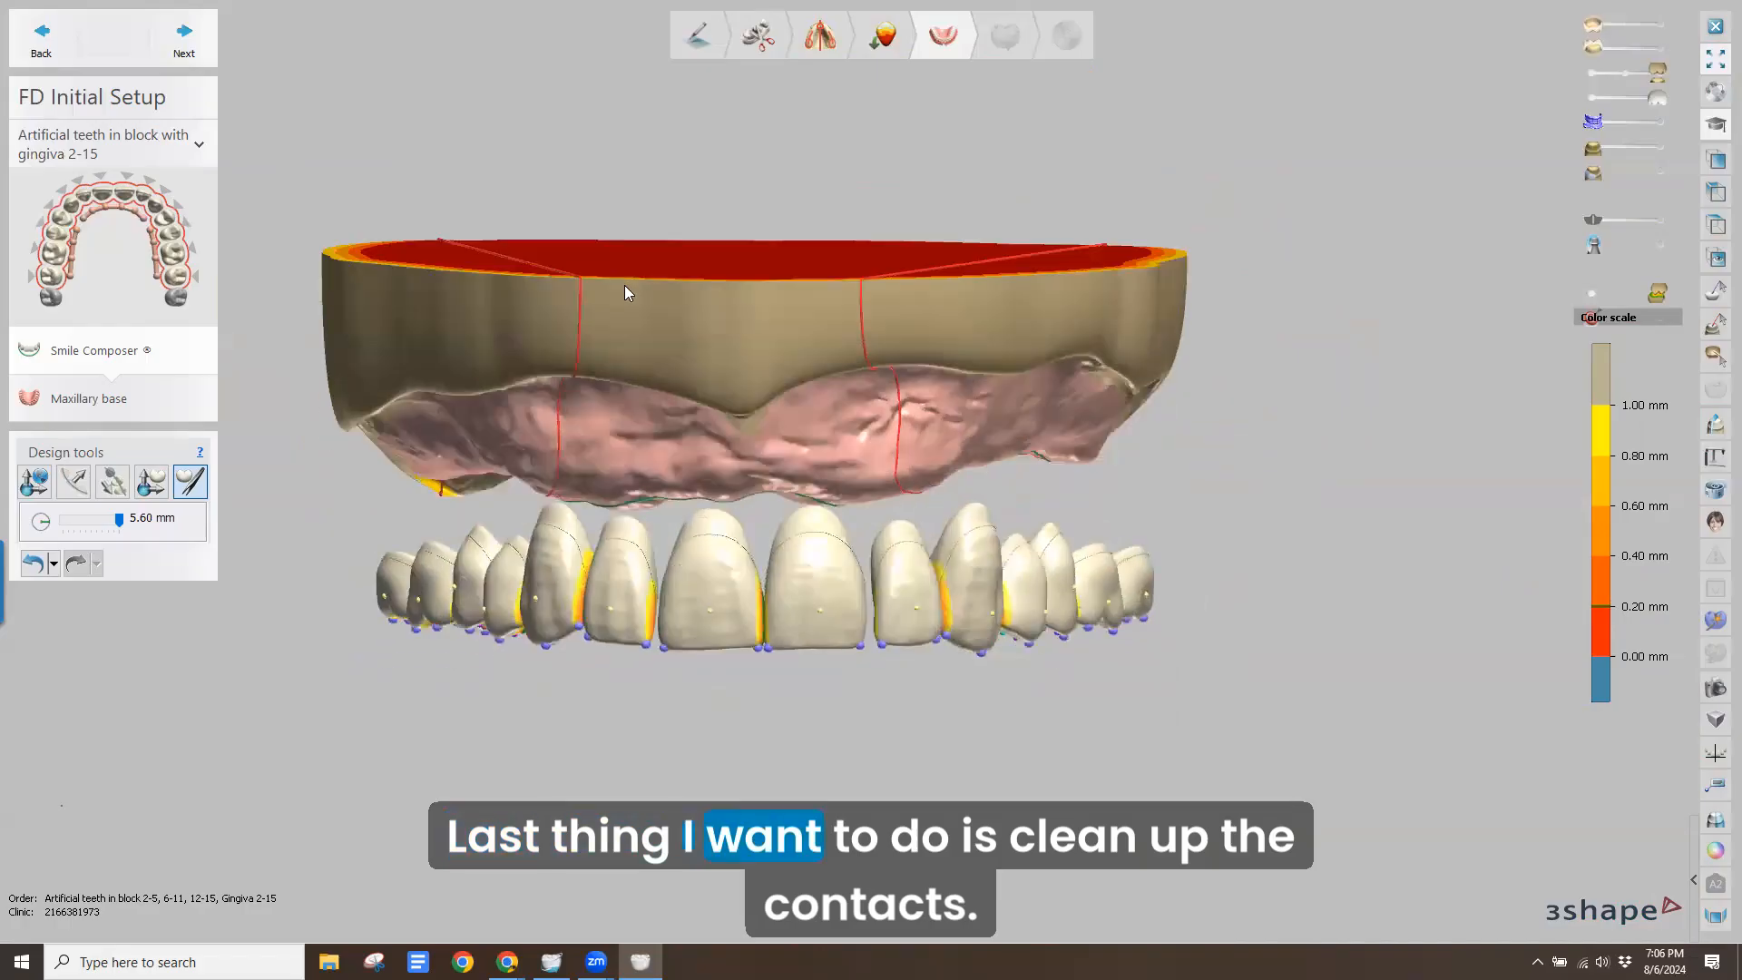
pyautogui.click(161, 487)
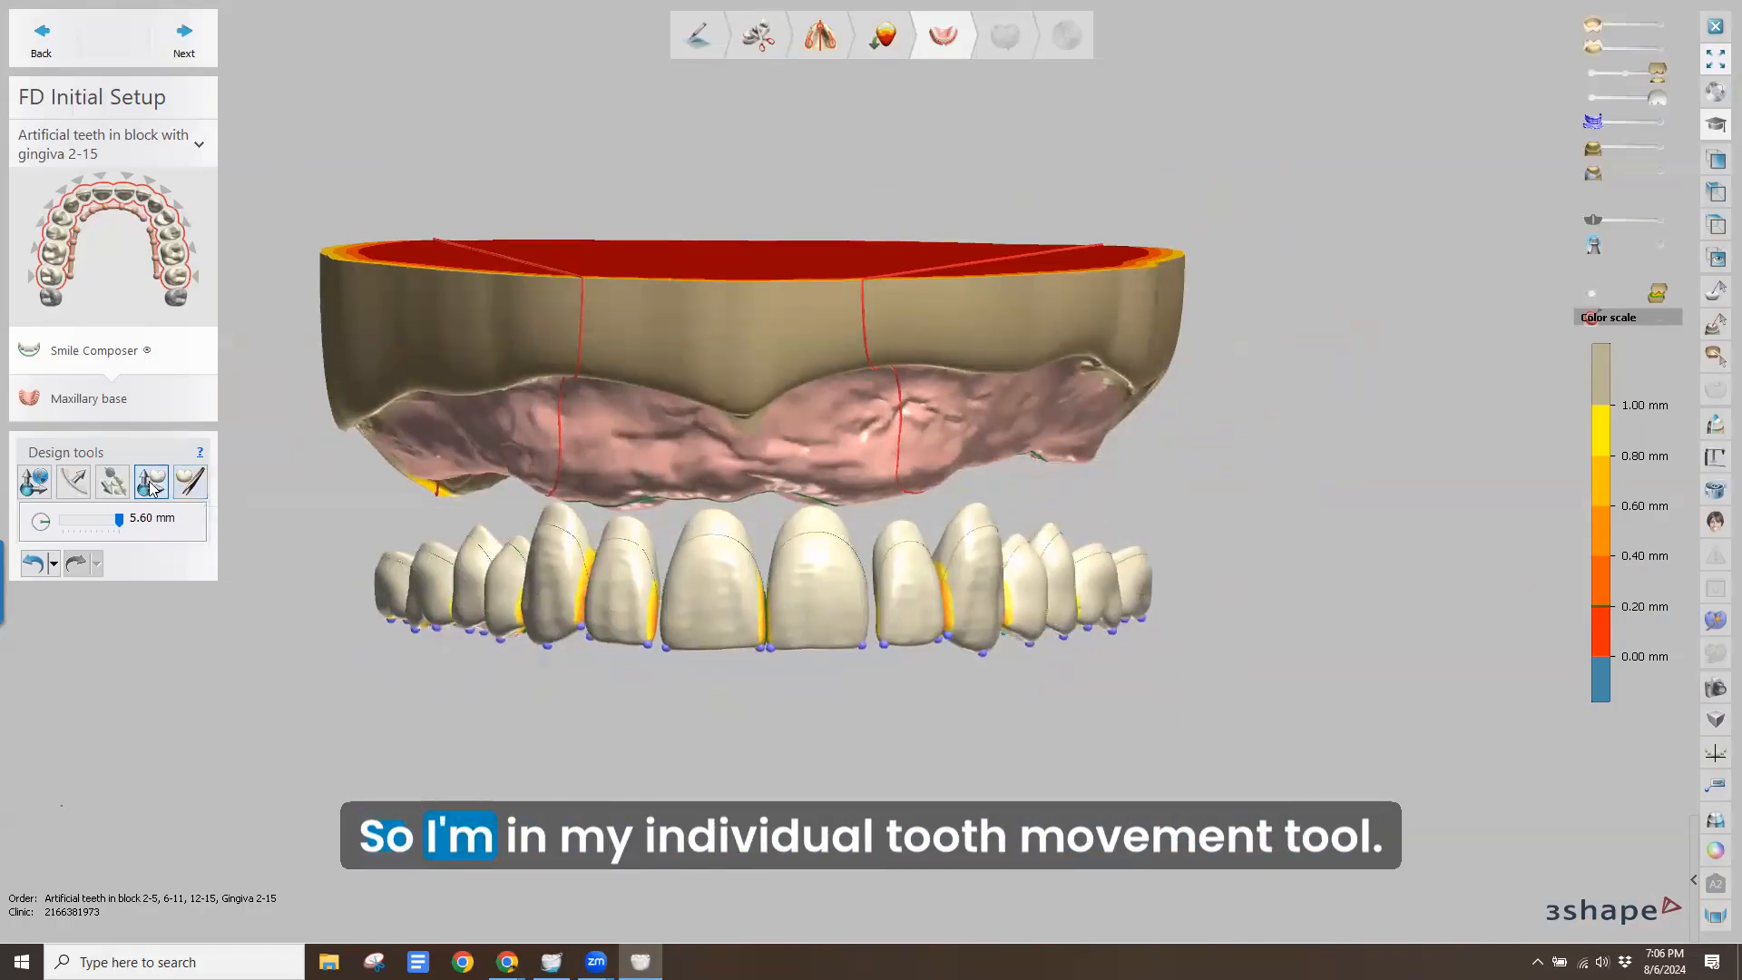
pyautogui.click(735, 596)
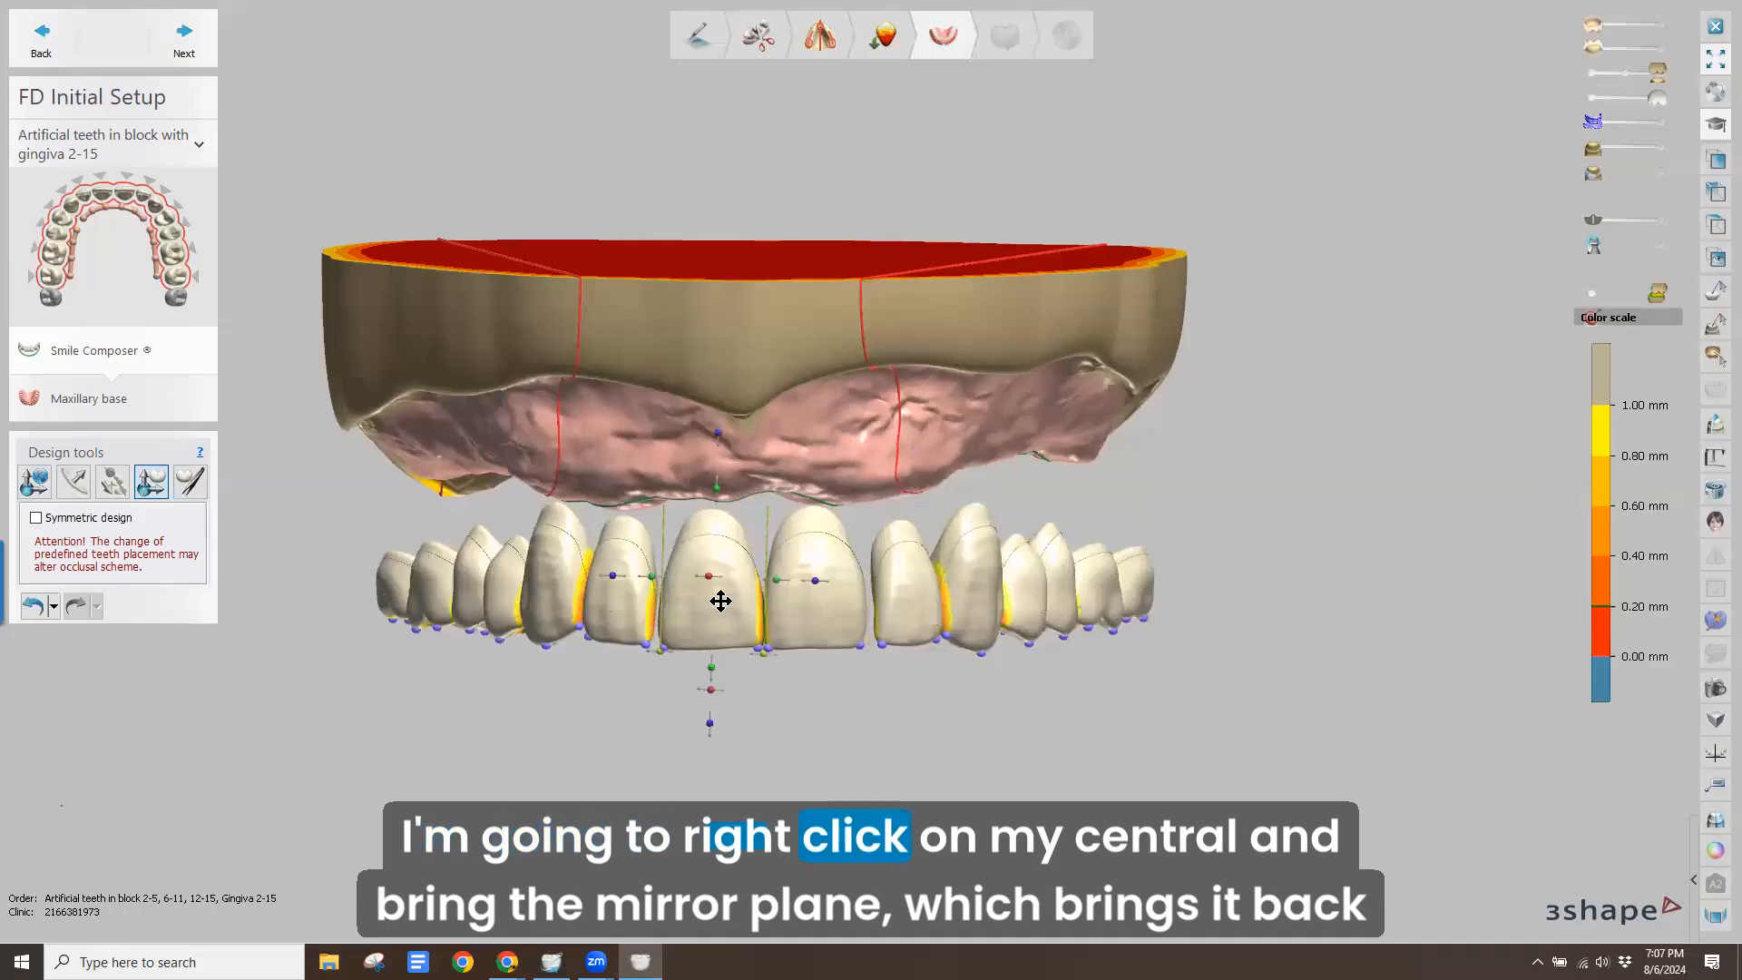
pyautogui.rightClick(722, 599)
pyautogui.click(789, 636)
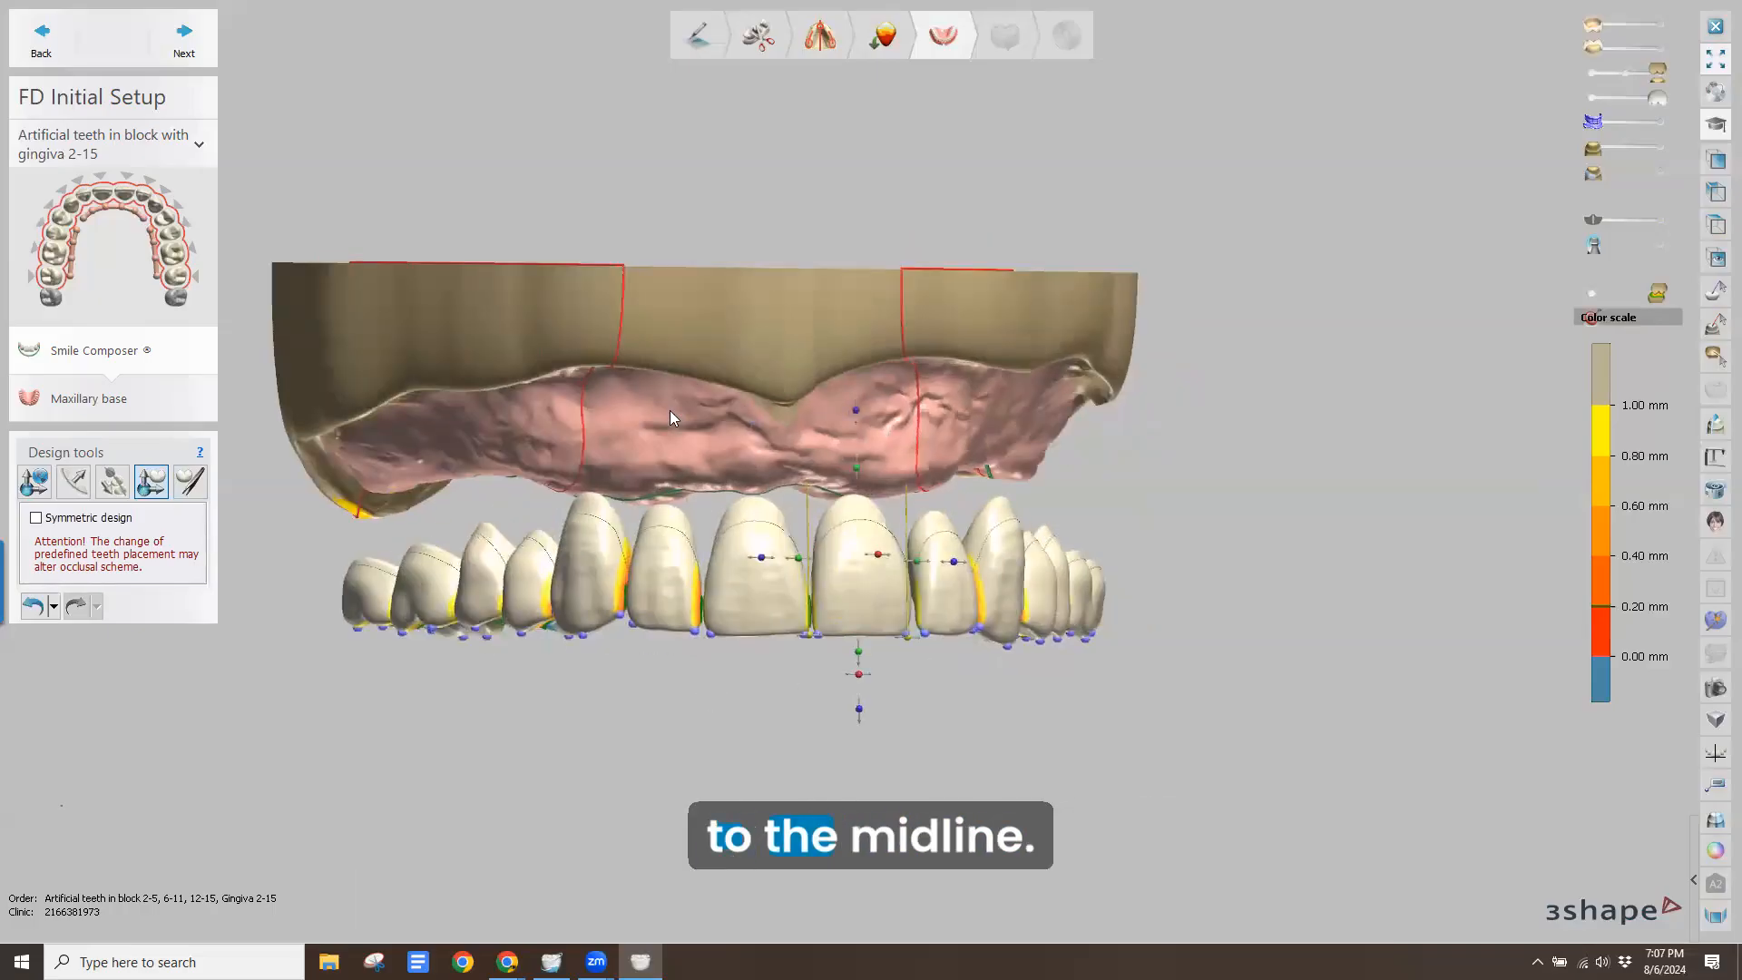
# Bring the patient's right lateral incisor and canine to mesial contact
pyautogui.rightClick(662, 574)
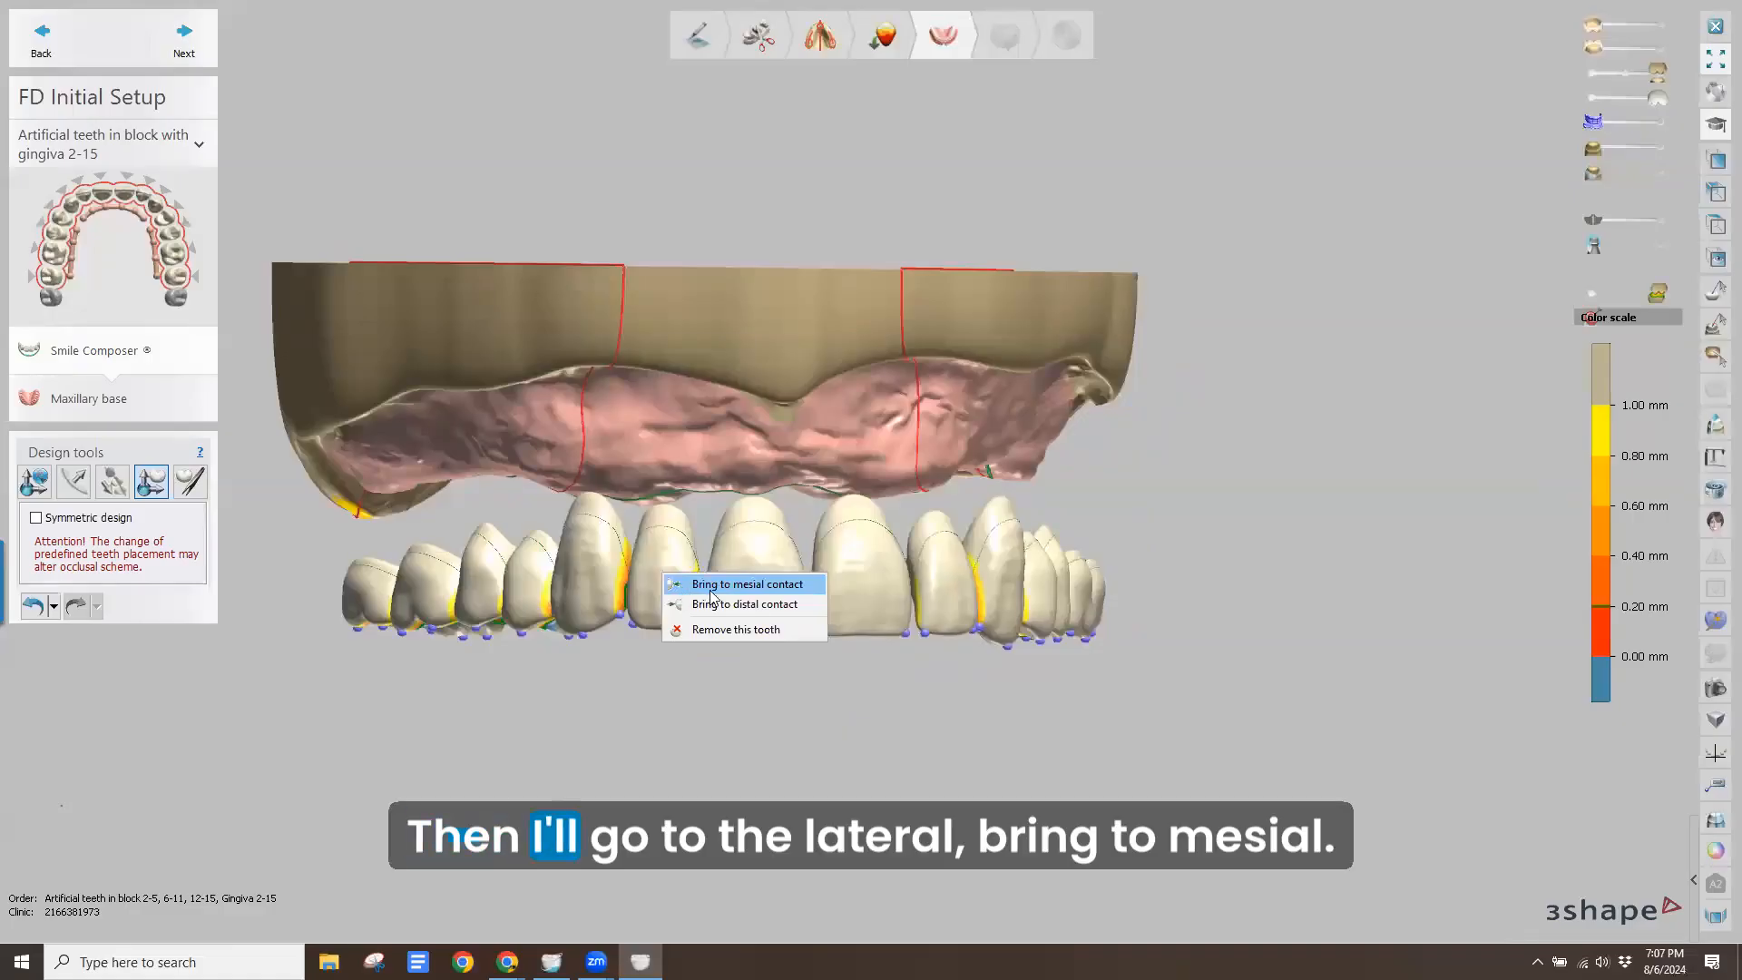
pyautogui.click(725, 586)
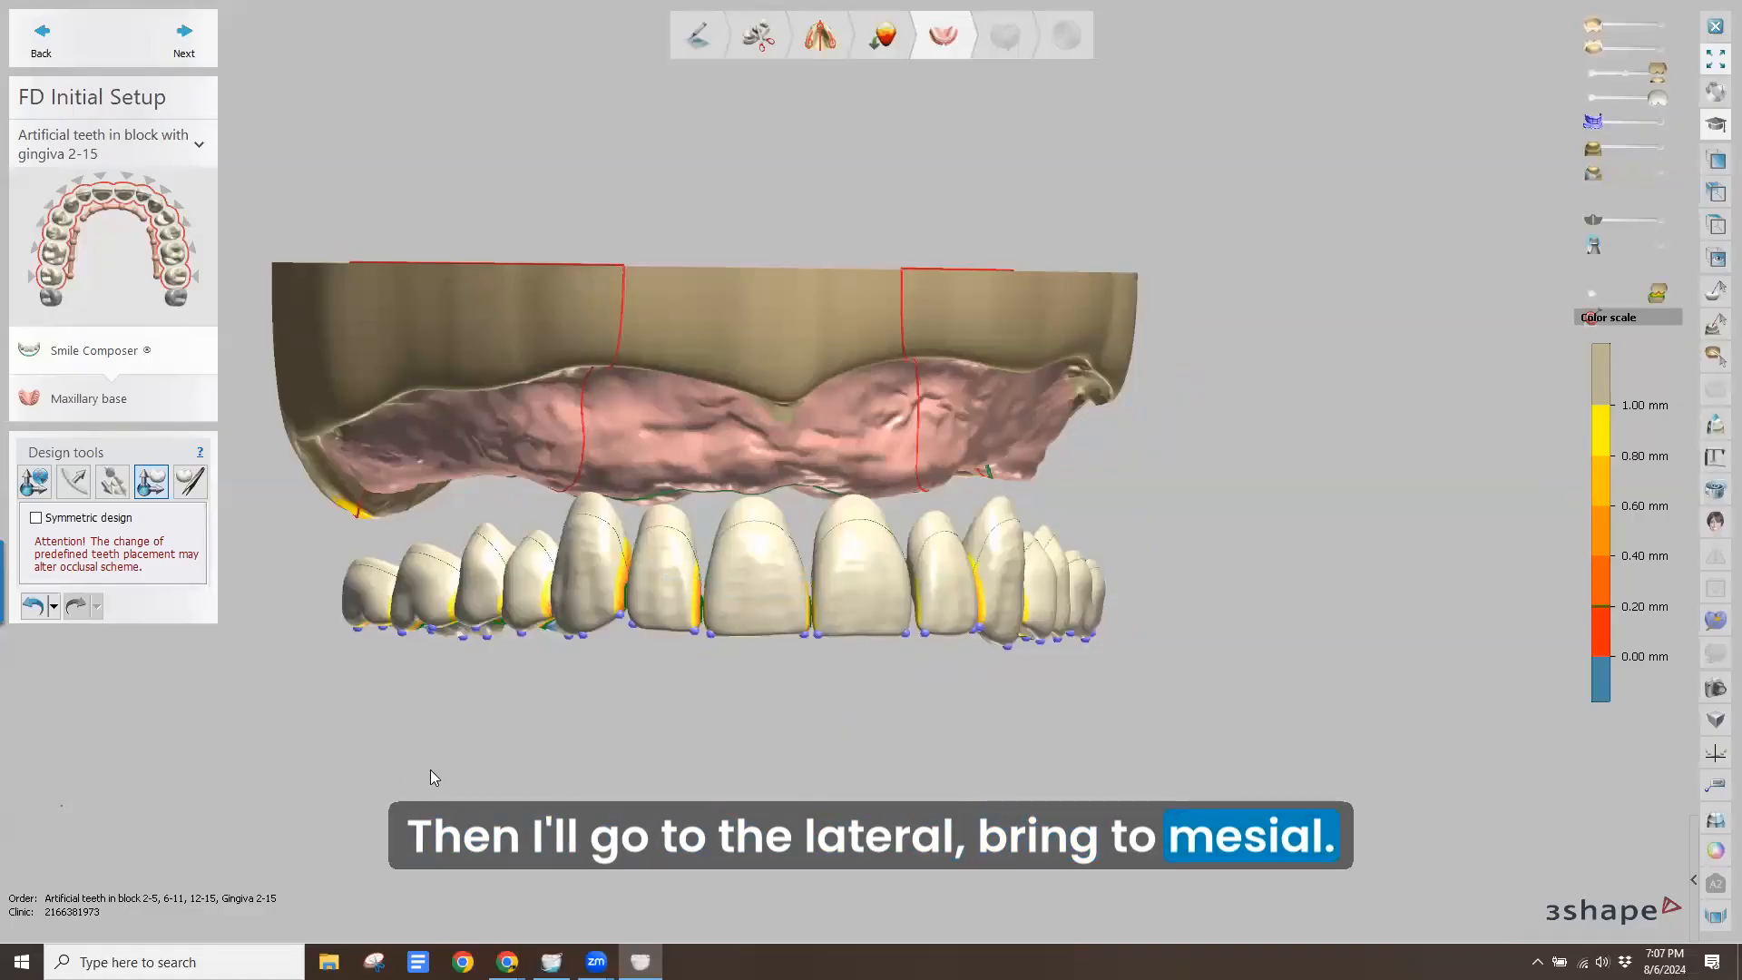
pyautogui.rightClick(735, 563)
pyautogui.click(794, 572)
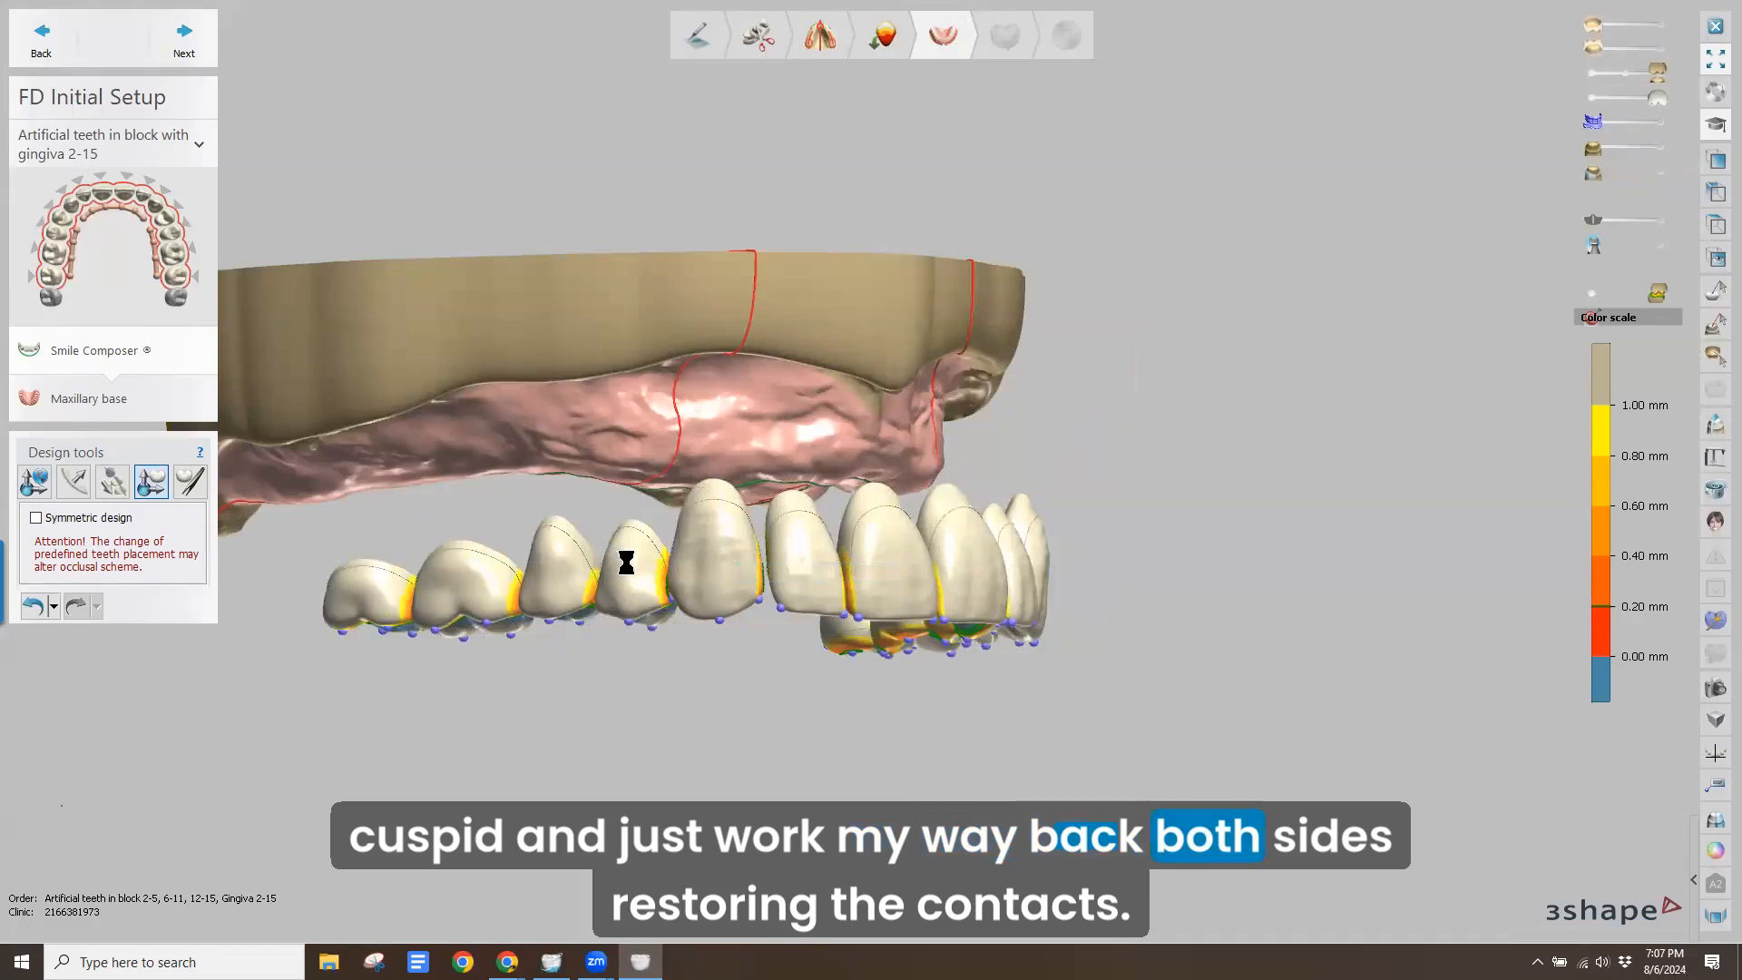
# Bring the patient's right first and second premolars to mesial contact
pyautogui.rightClick(628, 561)
pyautogui.click(690, 574)
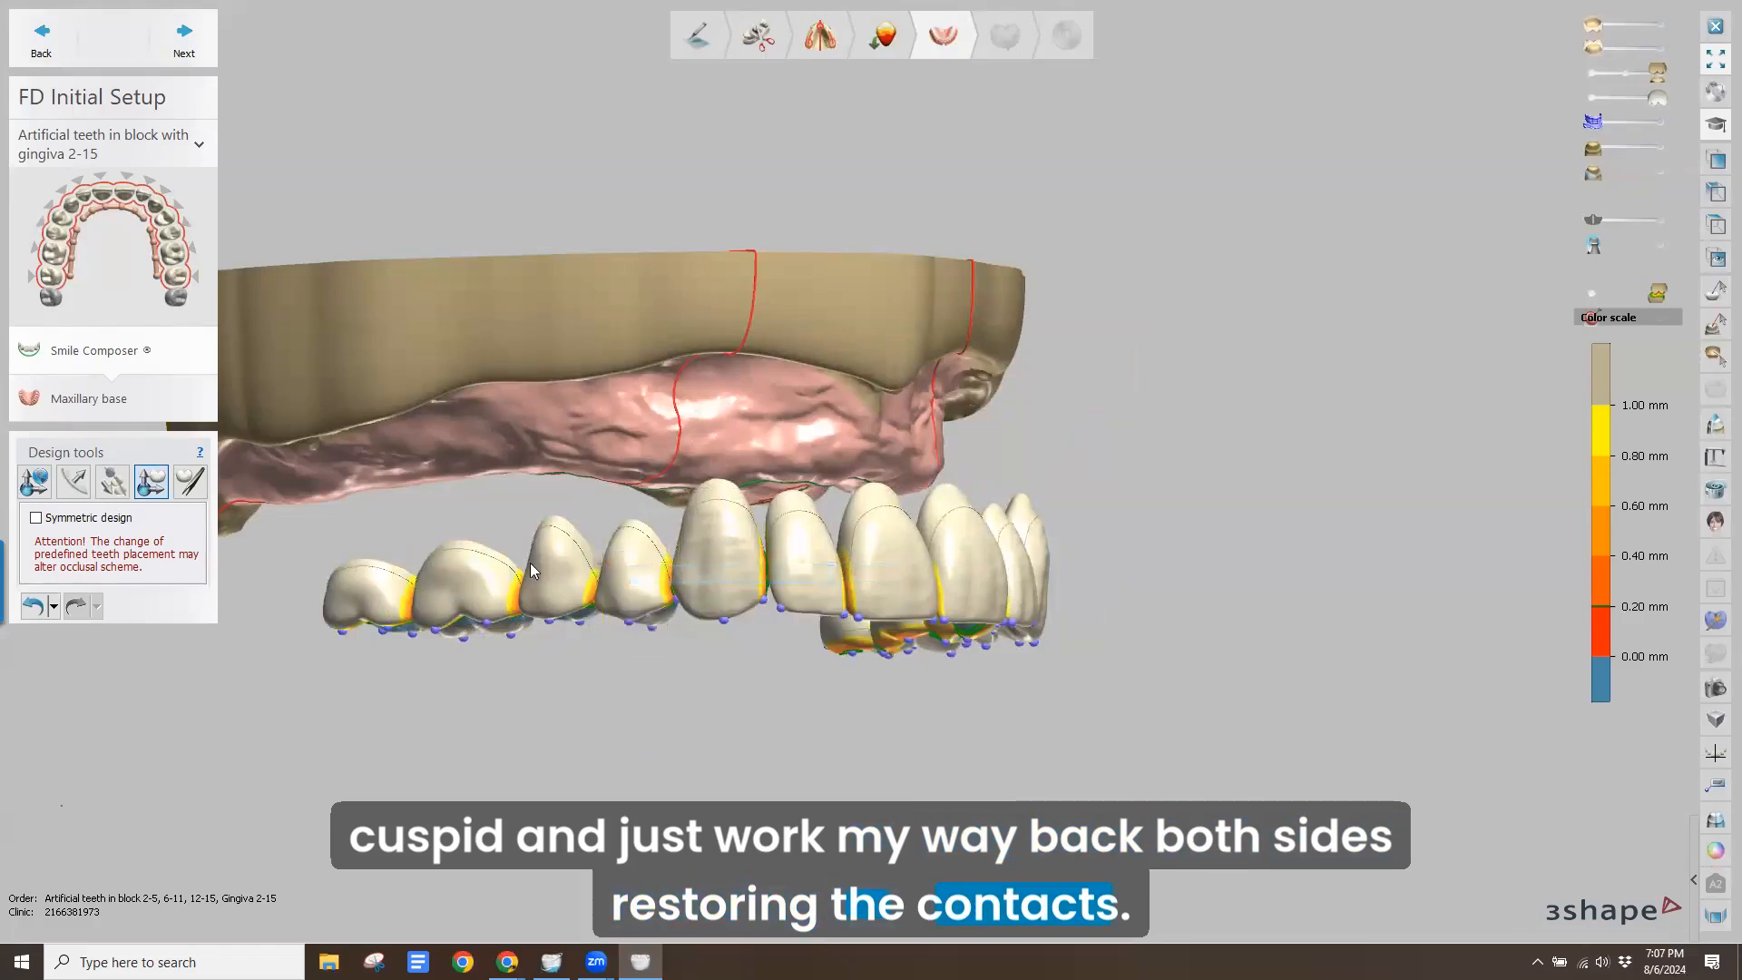
pyautogui.moveTo(539, 562); pyautogui.dragTo(614, 560, button='right')
pyautogui.rightClick(622, 582)
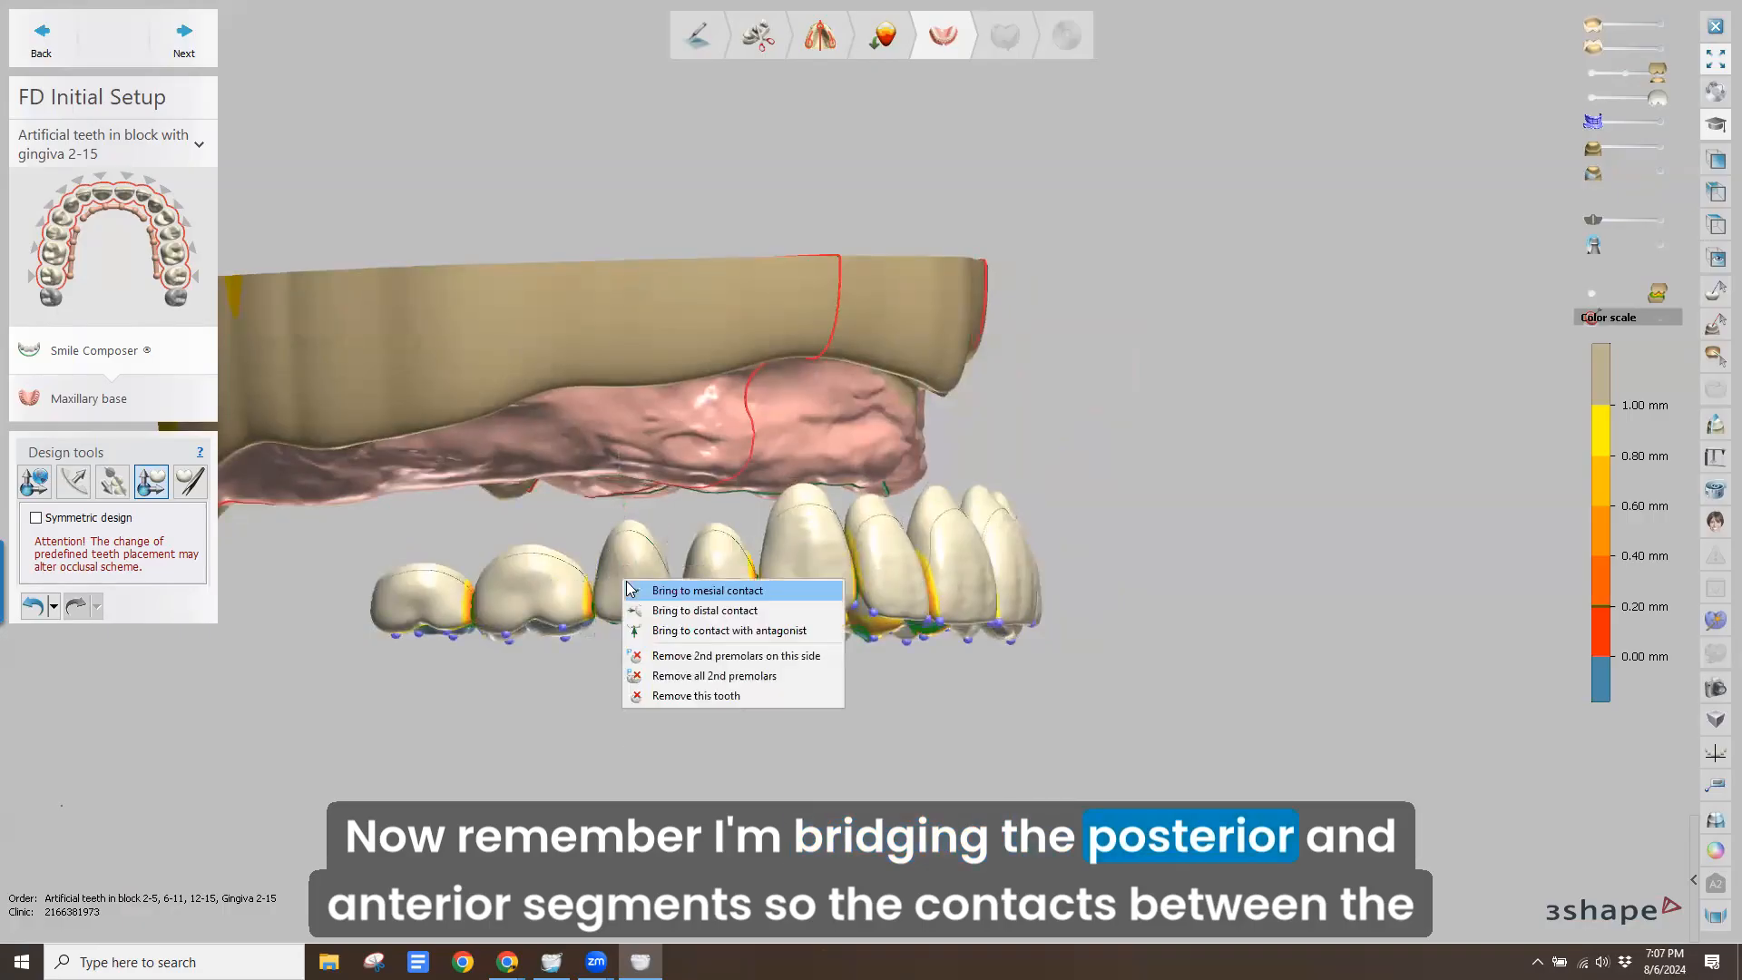
pyautogui.click(676, 590)
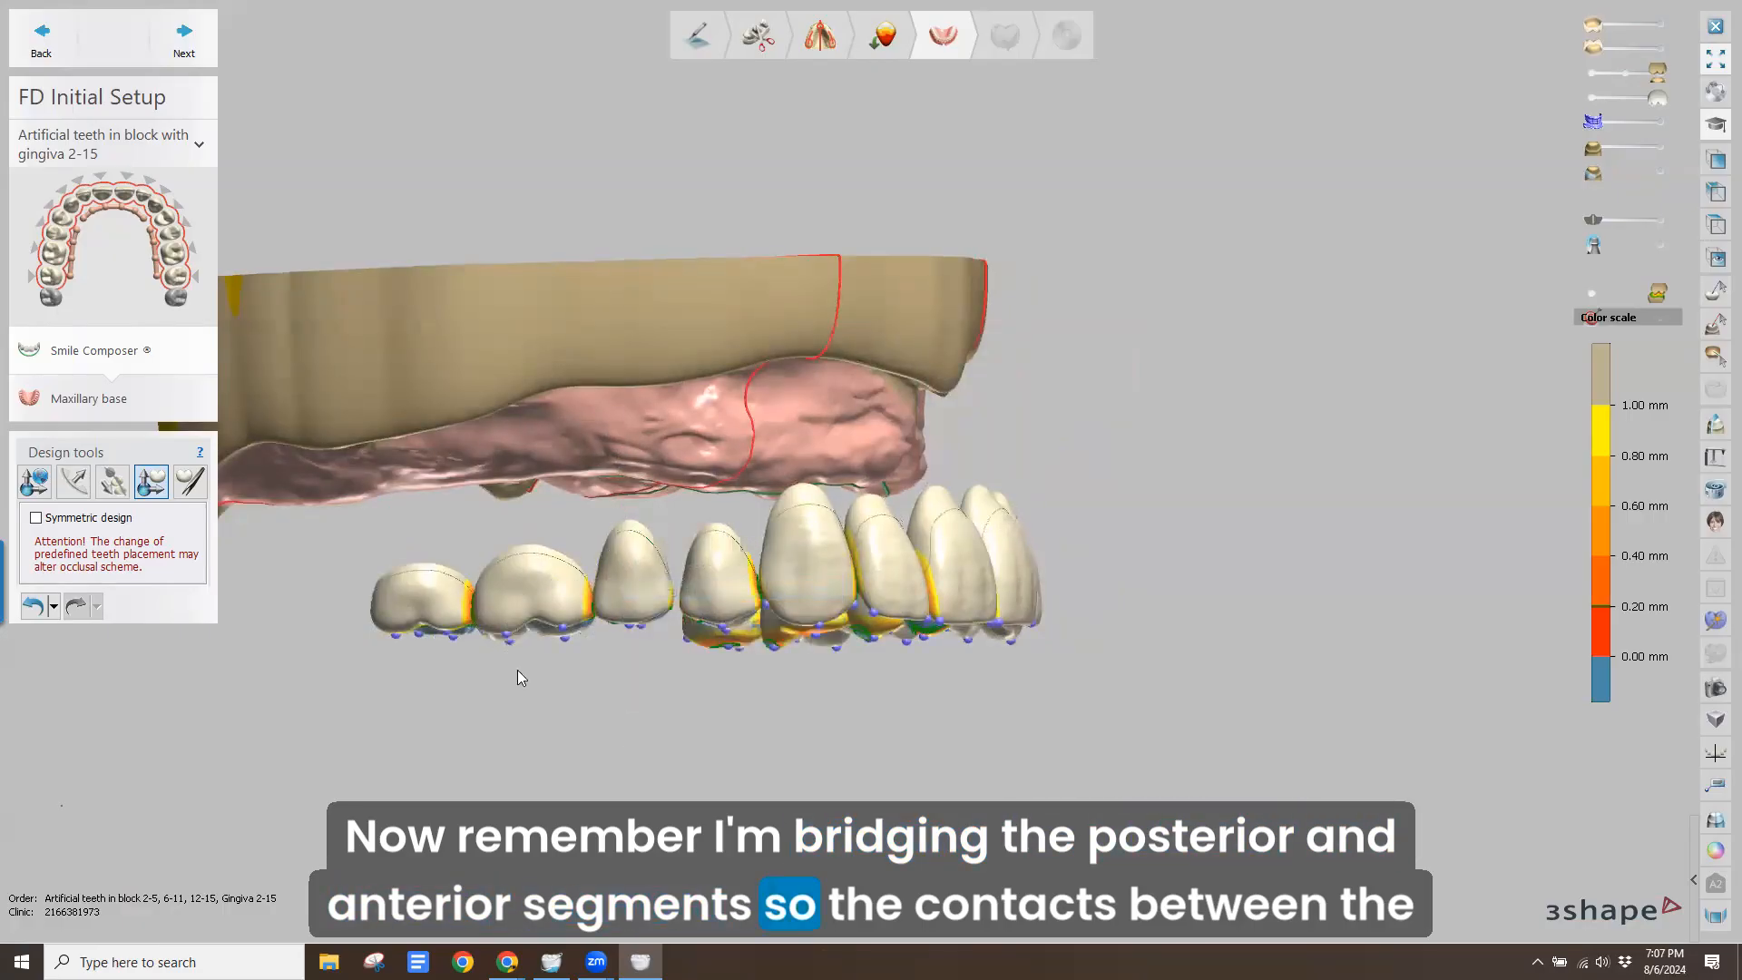
pyautogui.moveTo(508, 698); pyautogui.dragTo(530, 708, button='right')
pyautogui.moveTo(588, 589); pyautogui.dragTo(586, 589, button='right')
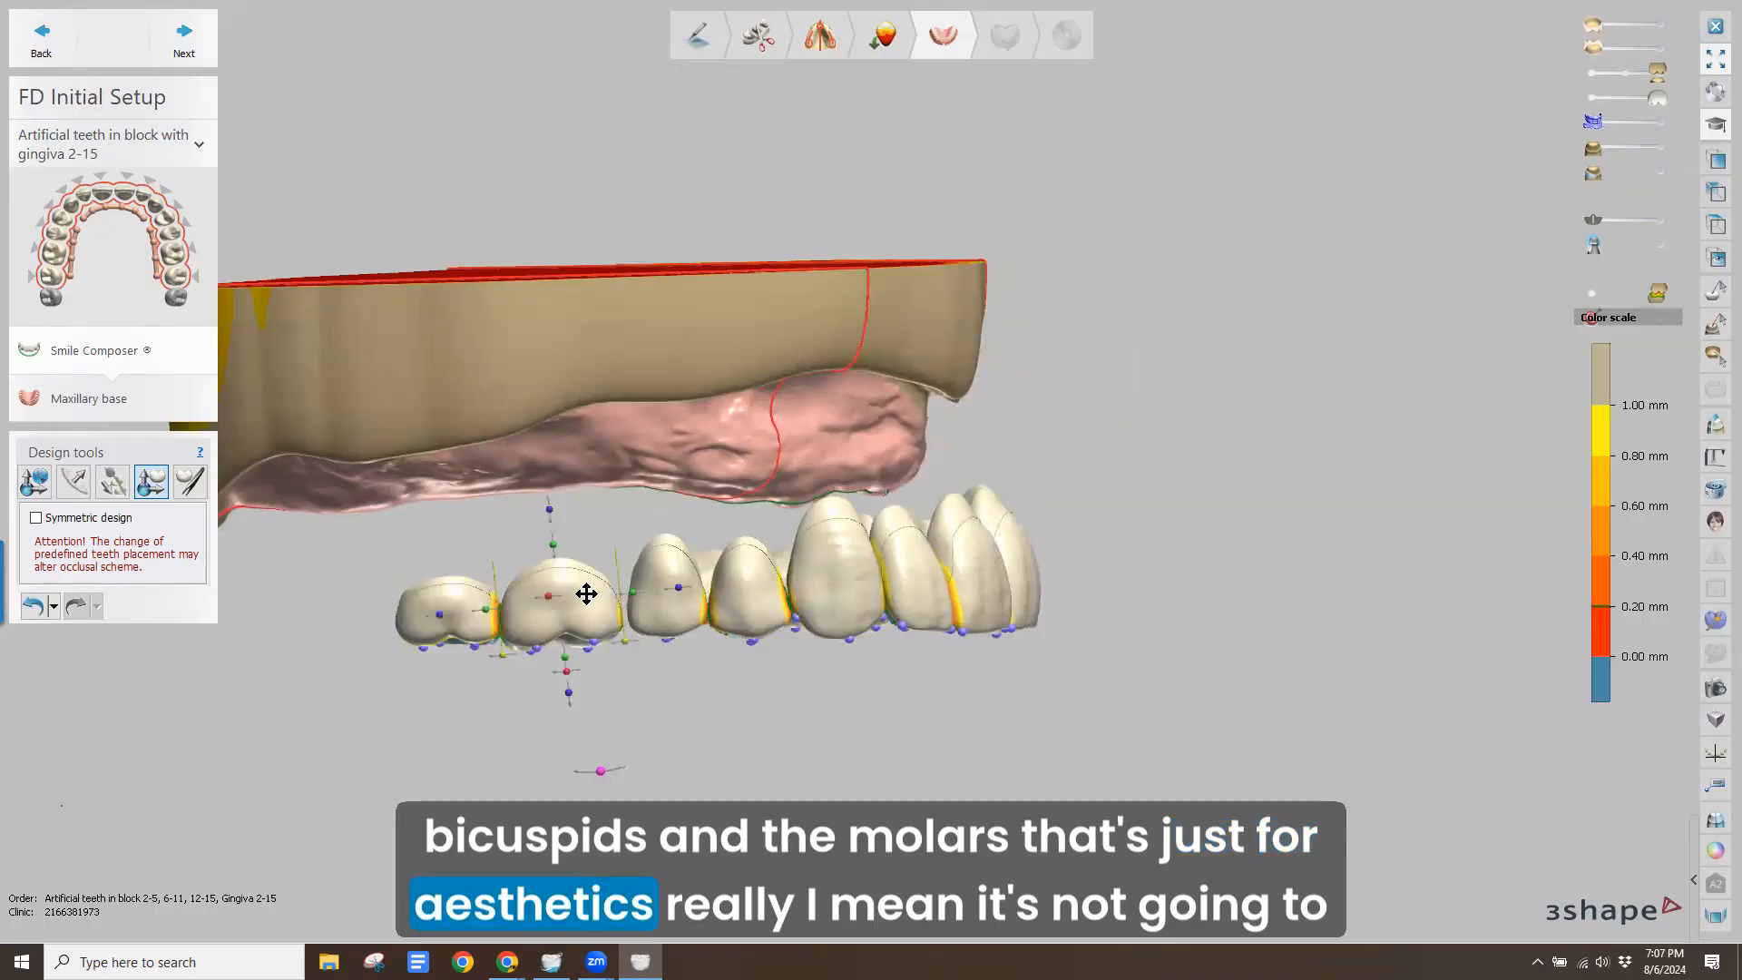
# Bring the patient's right first molar to mesial contact with the second premolar
pyautogui.moveTo(583, 584); pyautogui.dragTo(585, 592, button='right')
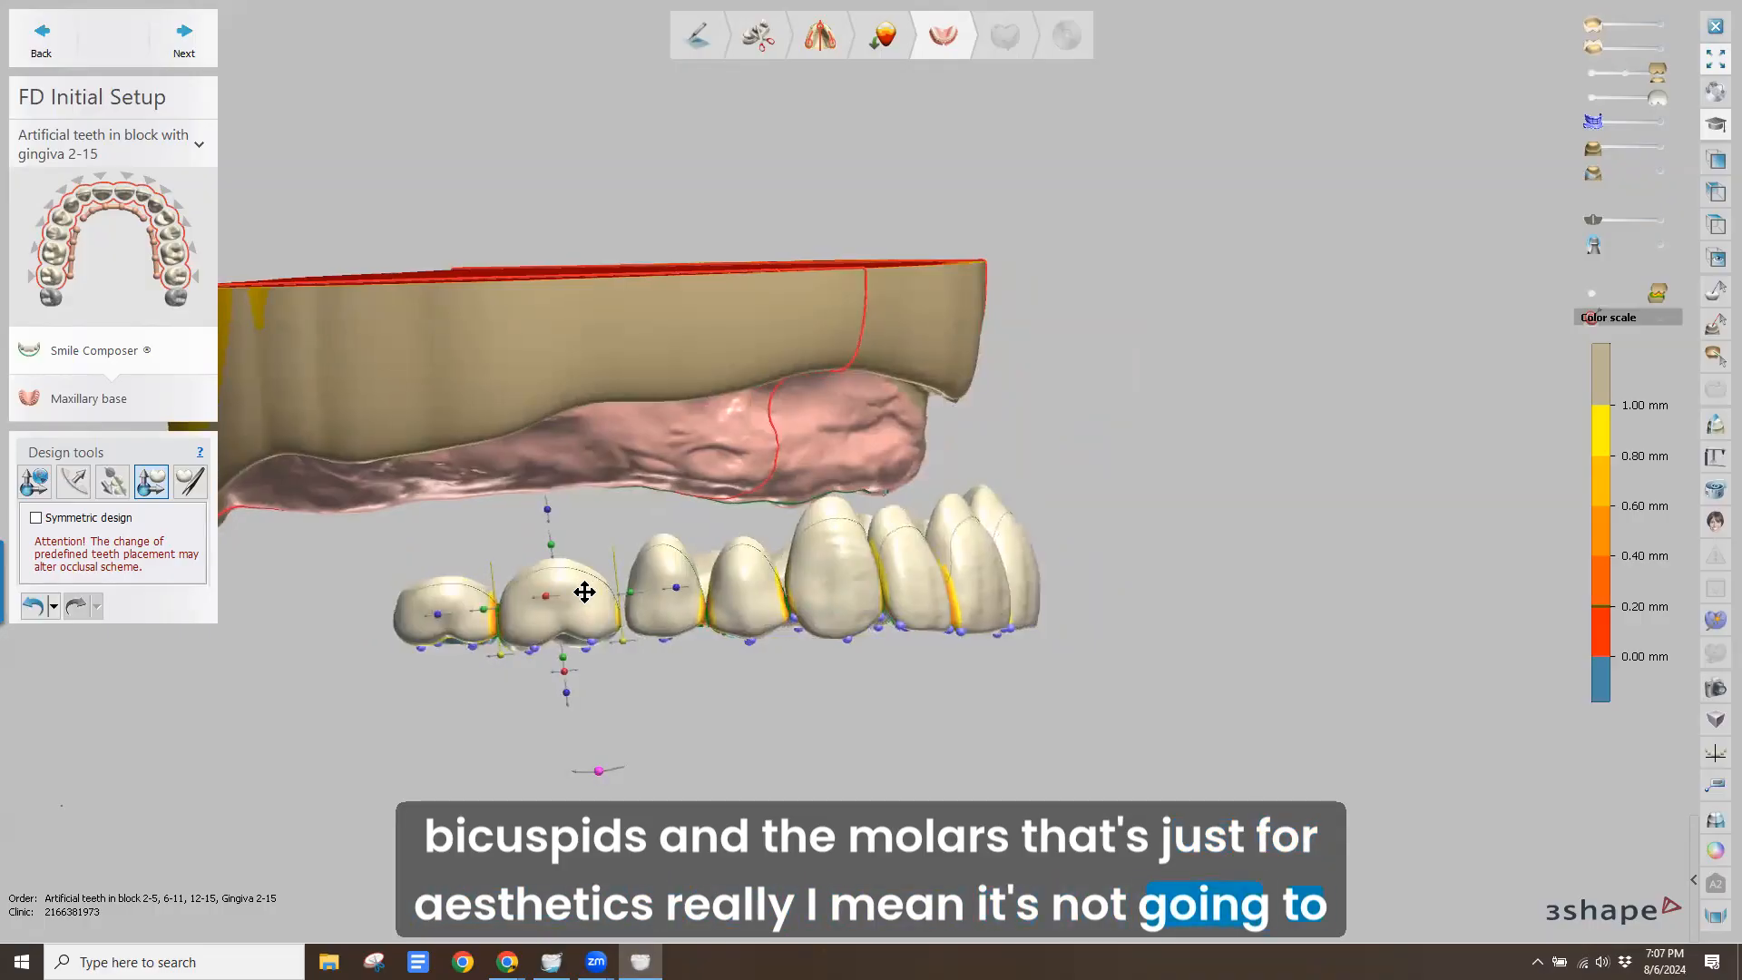
pyautogui.rightClick(586, 593)
pyautogui.click(627, 602)
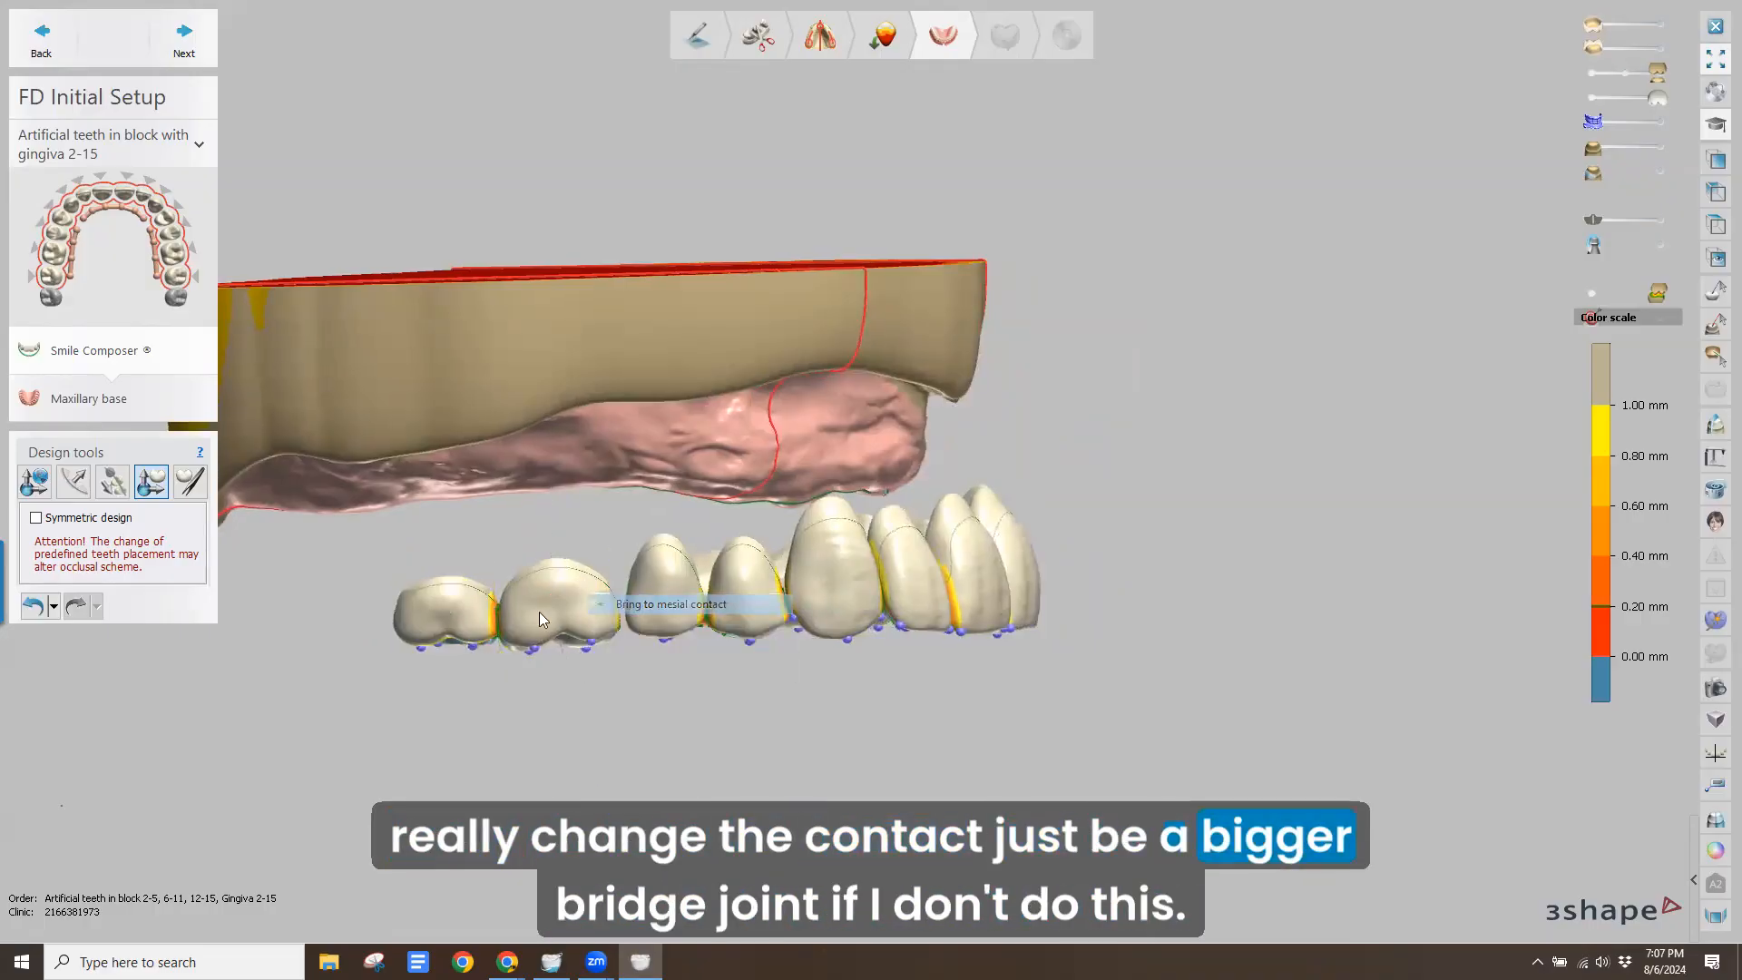
# Bring the patient's left lateral incisor to mesial contact with the central incisor
pyautogui.moveTo(791, 374); pyautogui.dragTo(686, 366, button='right')
pyautogui.moveTo(833, 579); pyautogui.dragTo(827, 581, button='right')
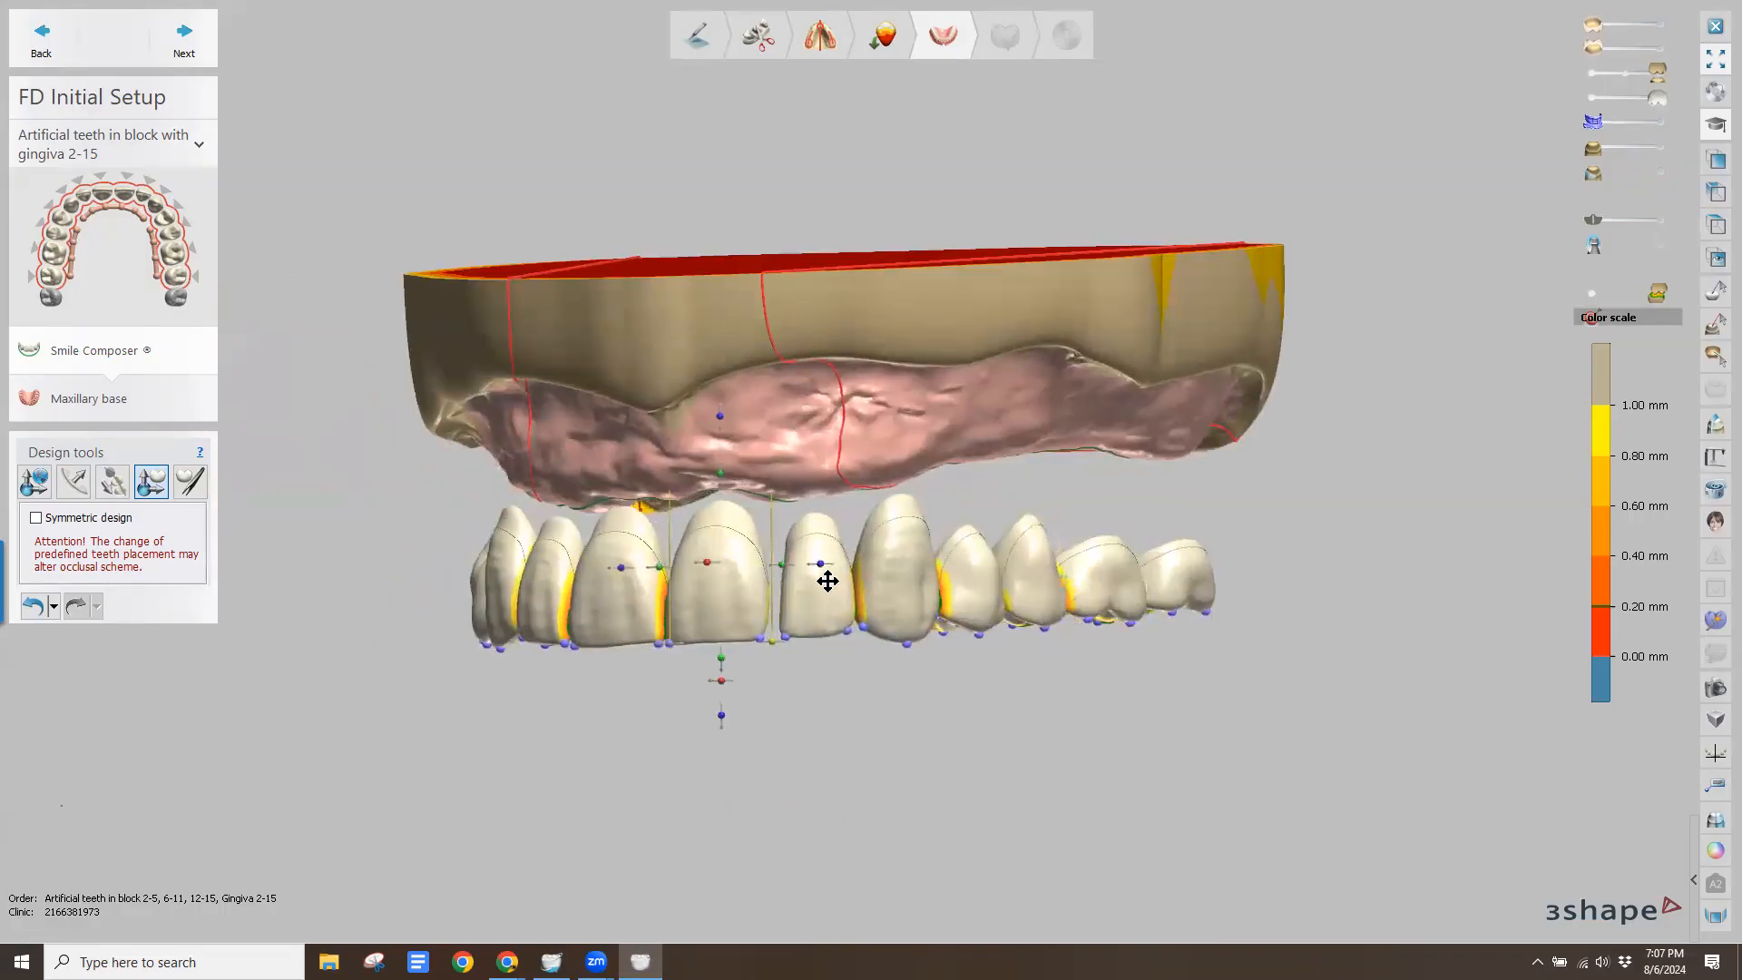
pyautogui.rightClick(828, 580)
pyautogui.click(873, 595)
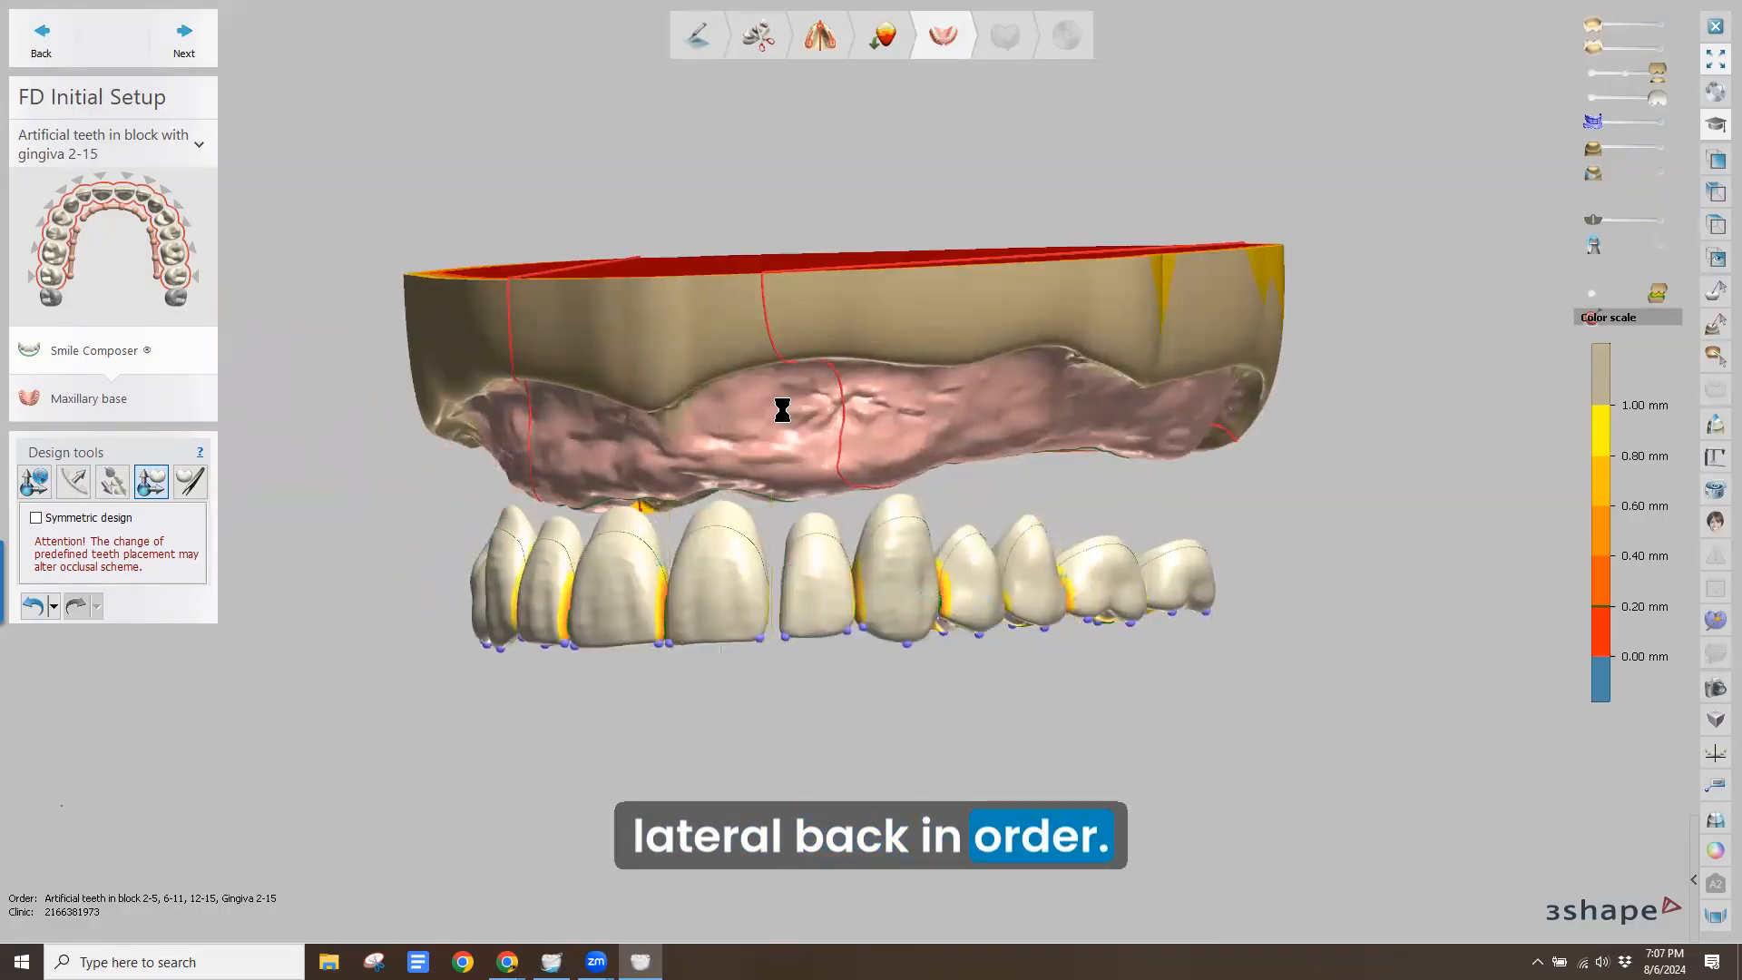
# Stretch the mesial side of the patient's left second molar to close the gap to the first molar
pyautogui.moveTo(782, 410); pyautogui.dragTo(1038, 583, button='right')
pyautogui.rightClick(1037, 587)
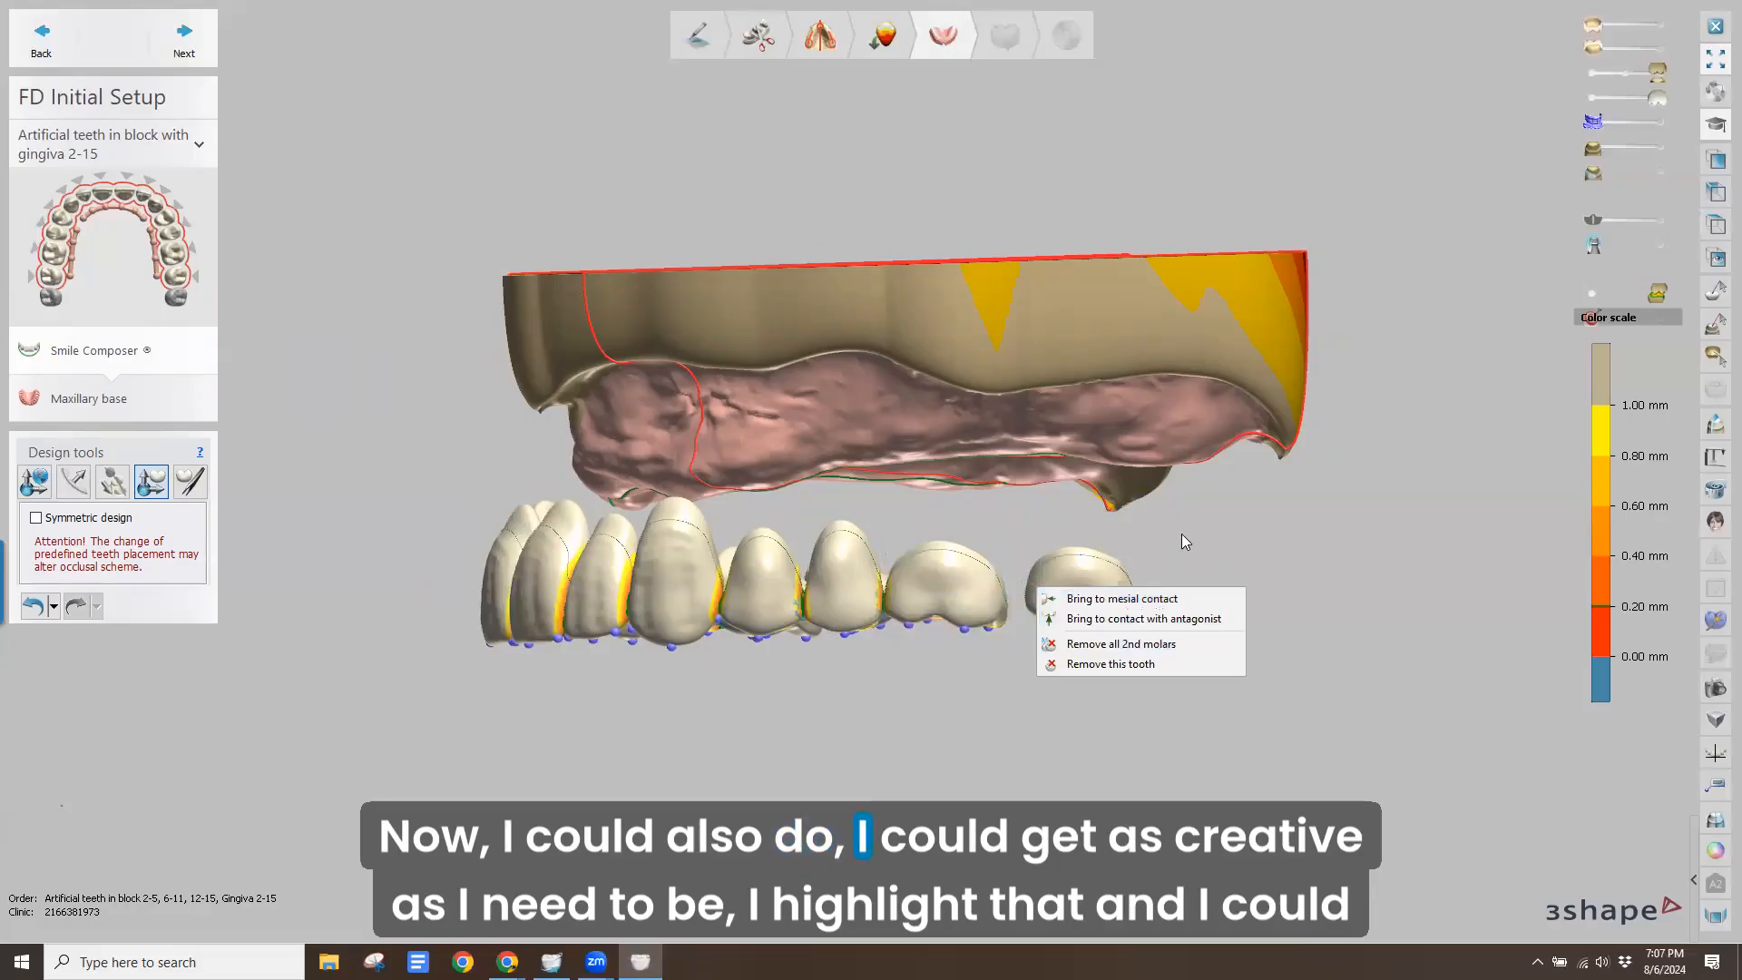
pyautogui.click(1157, 547)
pyautogui.scroll(5, 1060, 568)
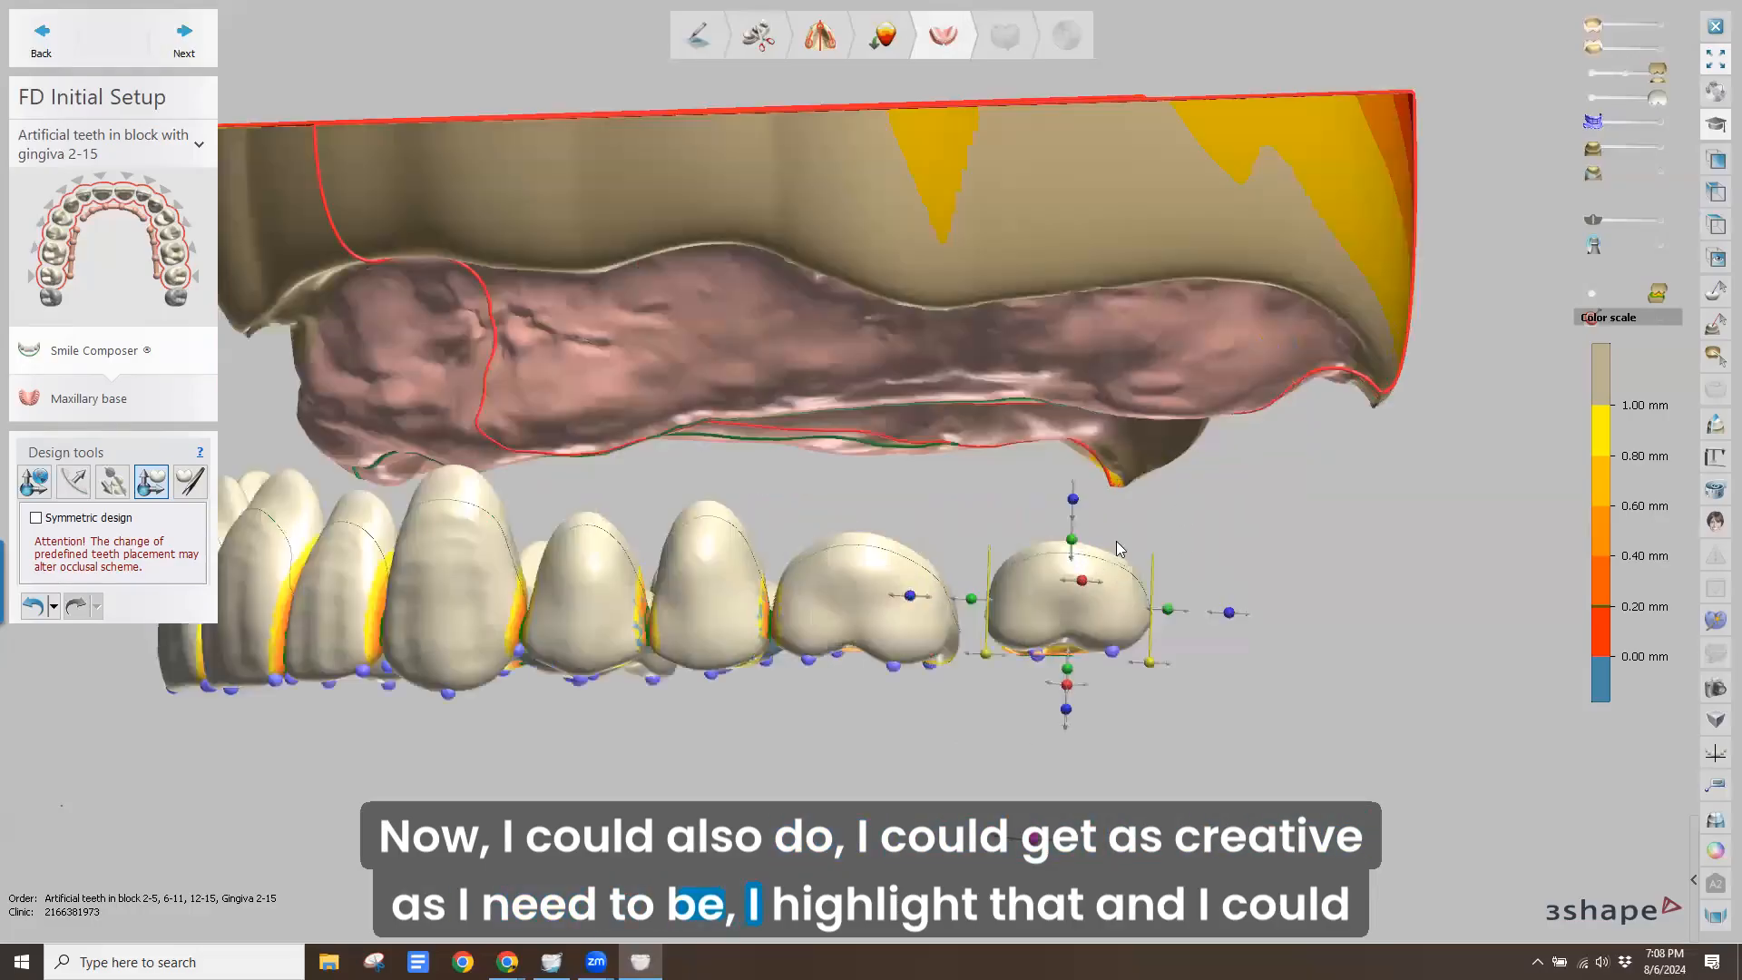
pyautogui.moveTo(879, 624); pyautogui.dragTo(858, 629)
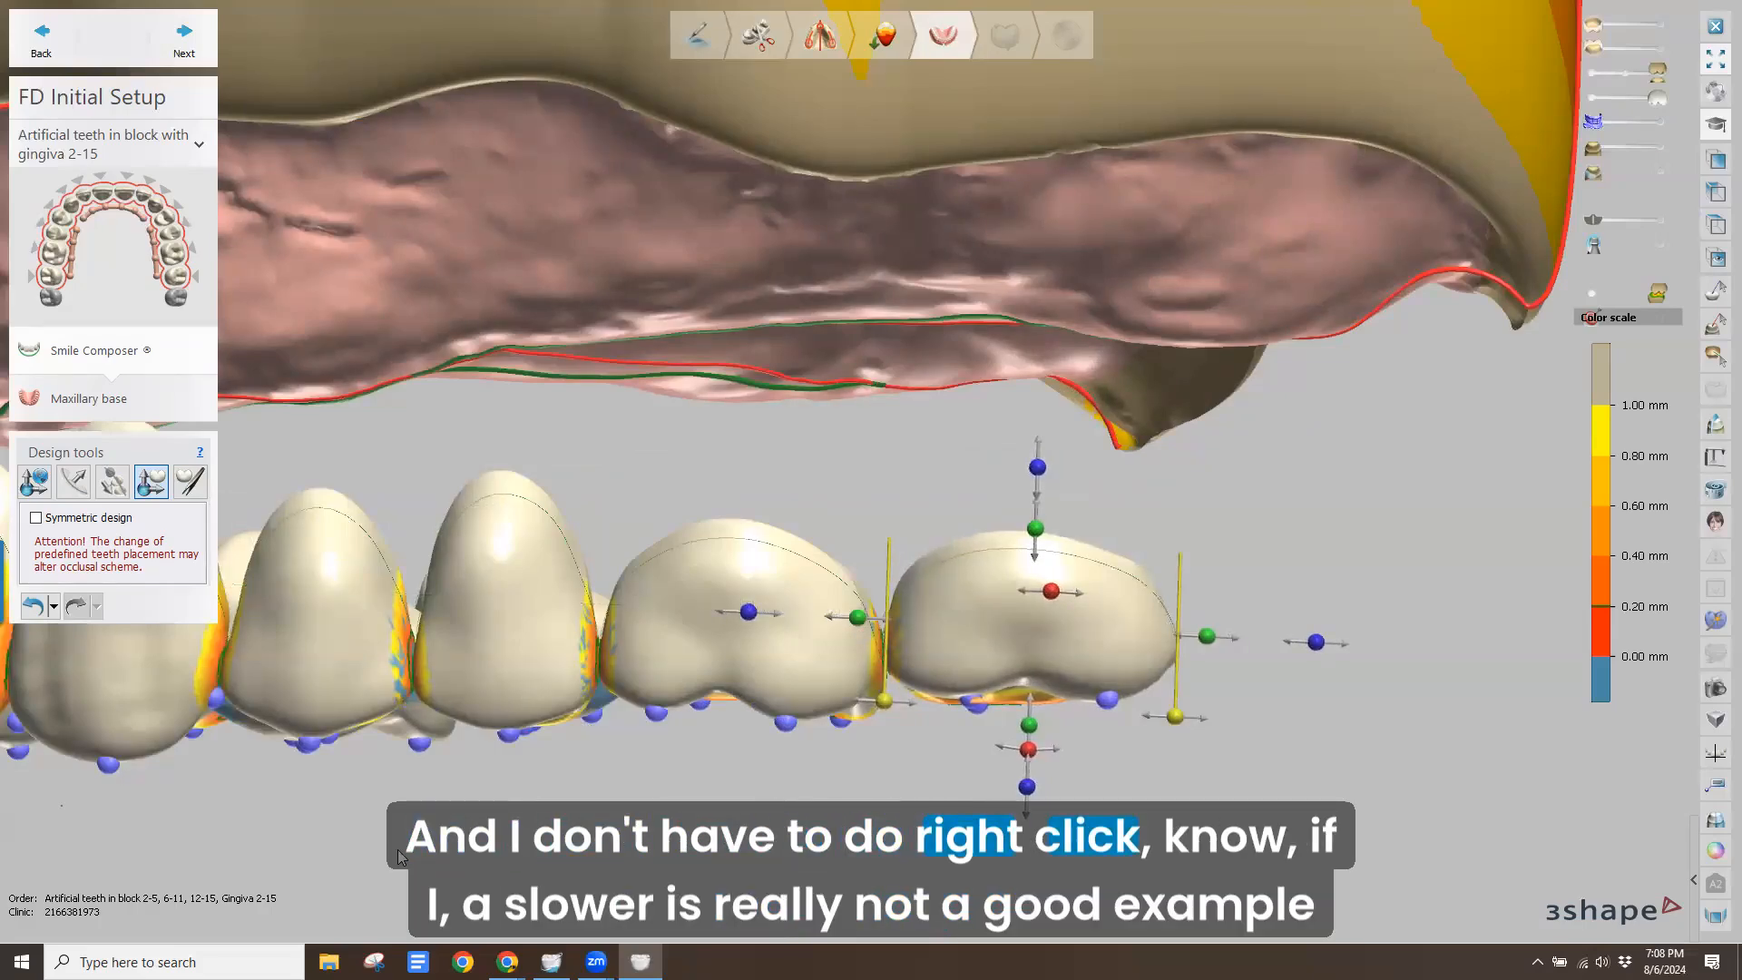
# Show the opposing lower denture and examine the occlusion of the upper teeth from the patient's left molars to the front
pyautogui.moveTo(735, 839); pyautogui.dragTo(421, 775, button='right')
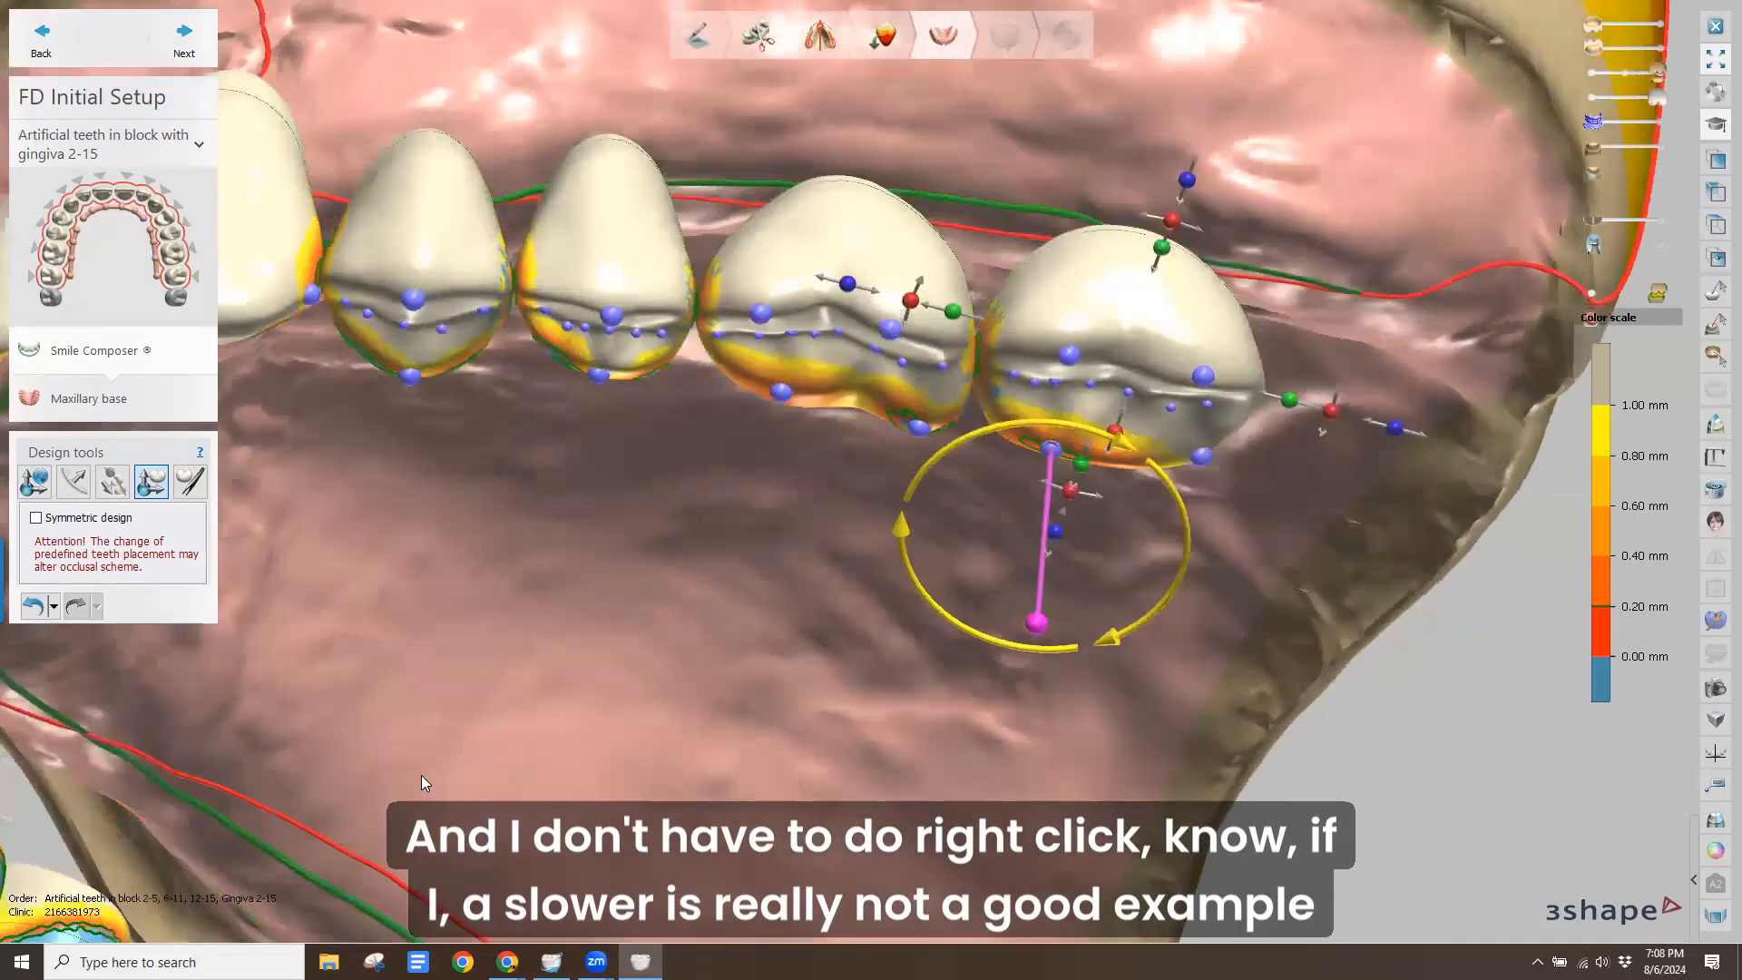
pyautogui.click(1662, 146)
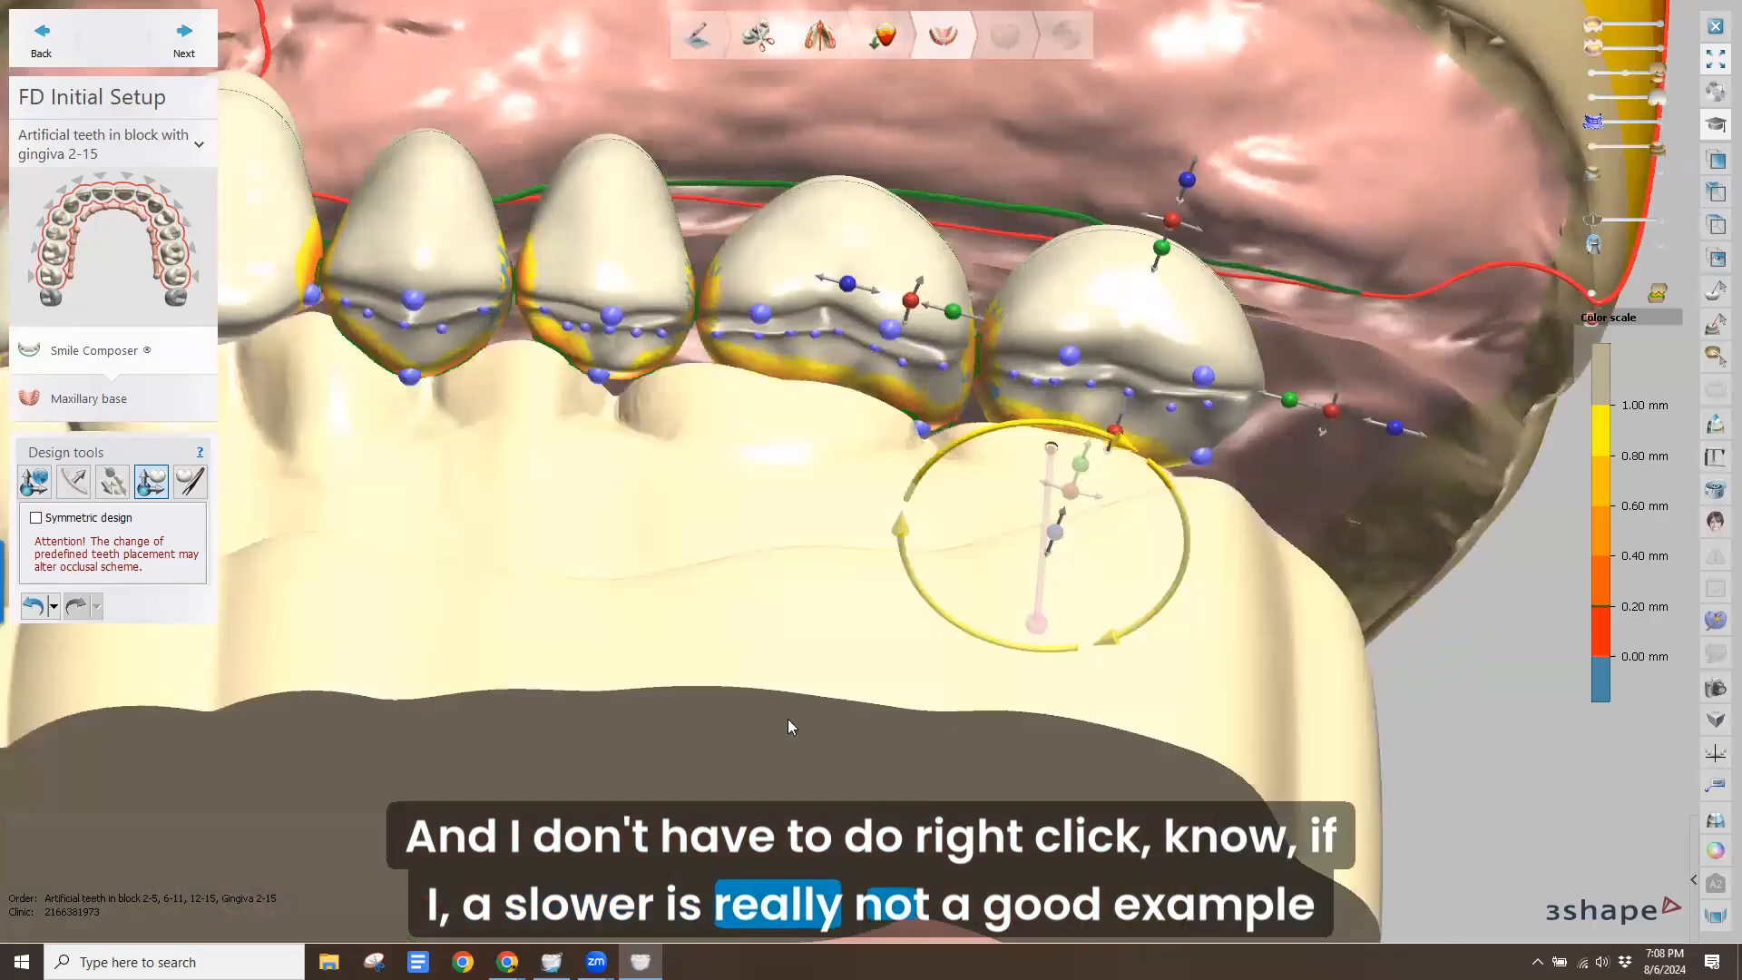
pyautogui.moveTo(783, 661); pyautogui.dragTo(569, 746, button='right')
pyautogui.scroll(-2, 564, 698)
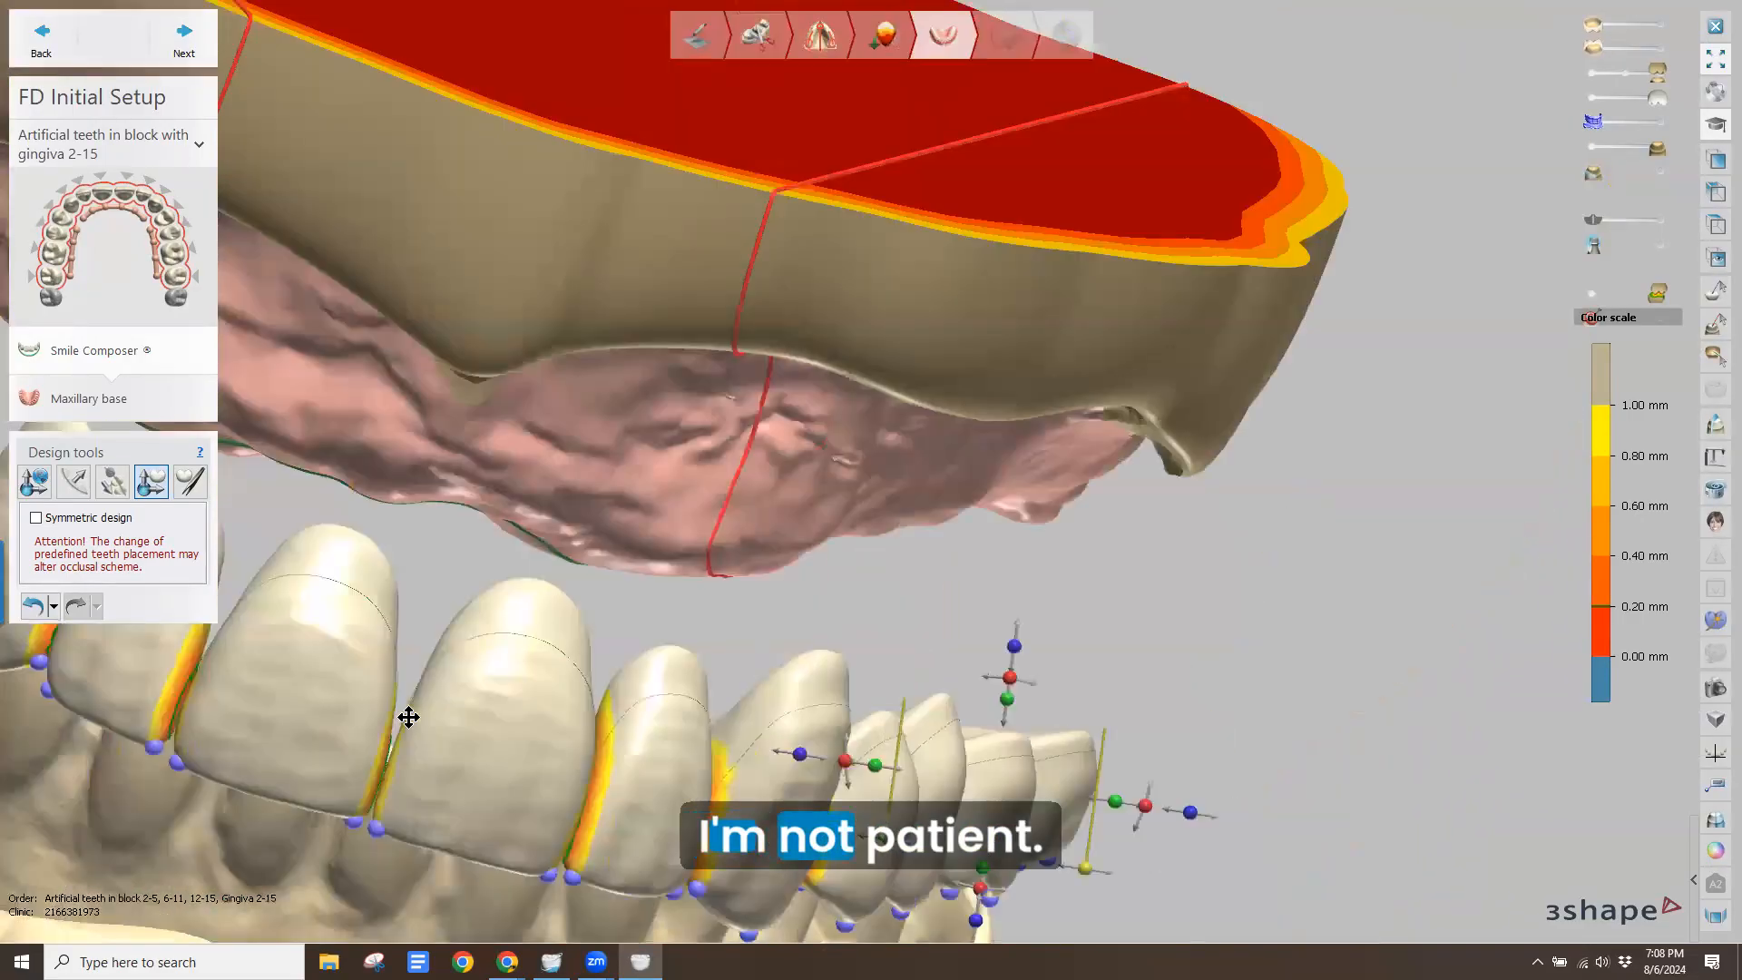
pyautogui.moveTo(408, 716); pyautogui.dragTo(1080, 202, button='right')
pyautogui.scroll(-3, 1080, 202)
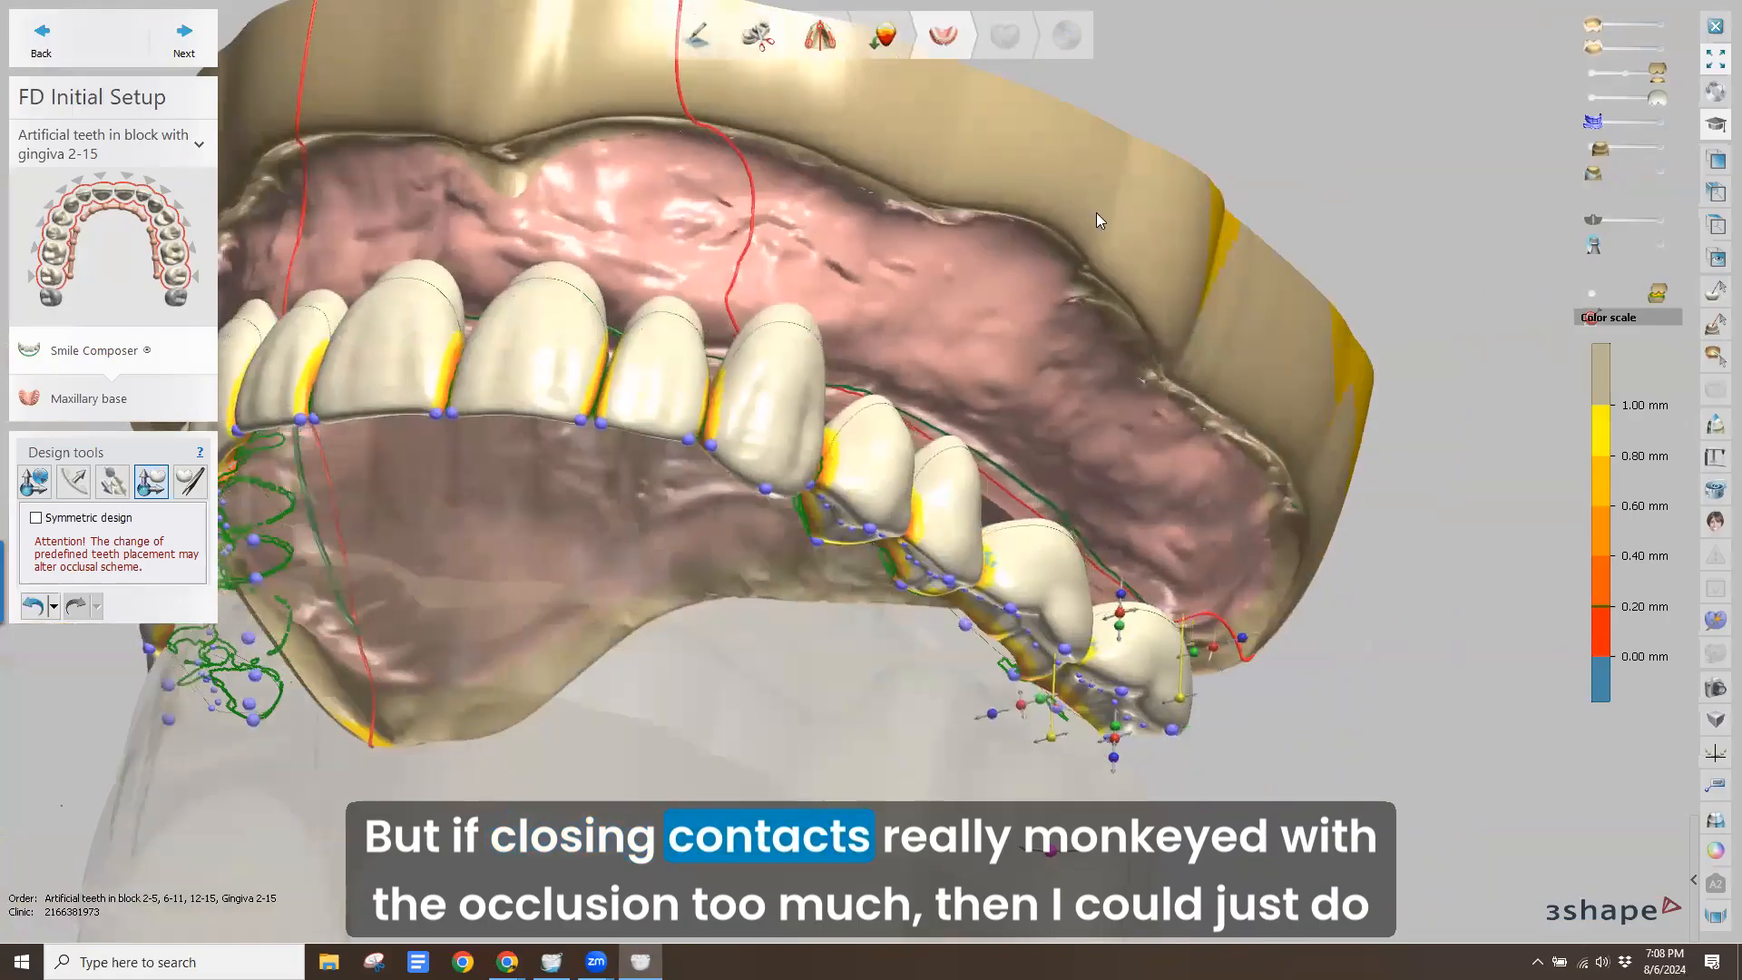
# Hide the semi-transparent opposing jaw and examine the tooth contacts along both sides and the front of the upper arch
pyautogui.click(1597, 148)
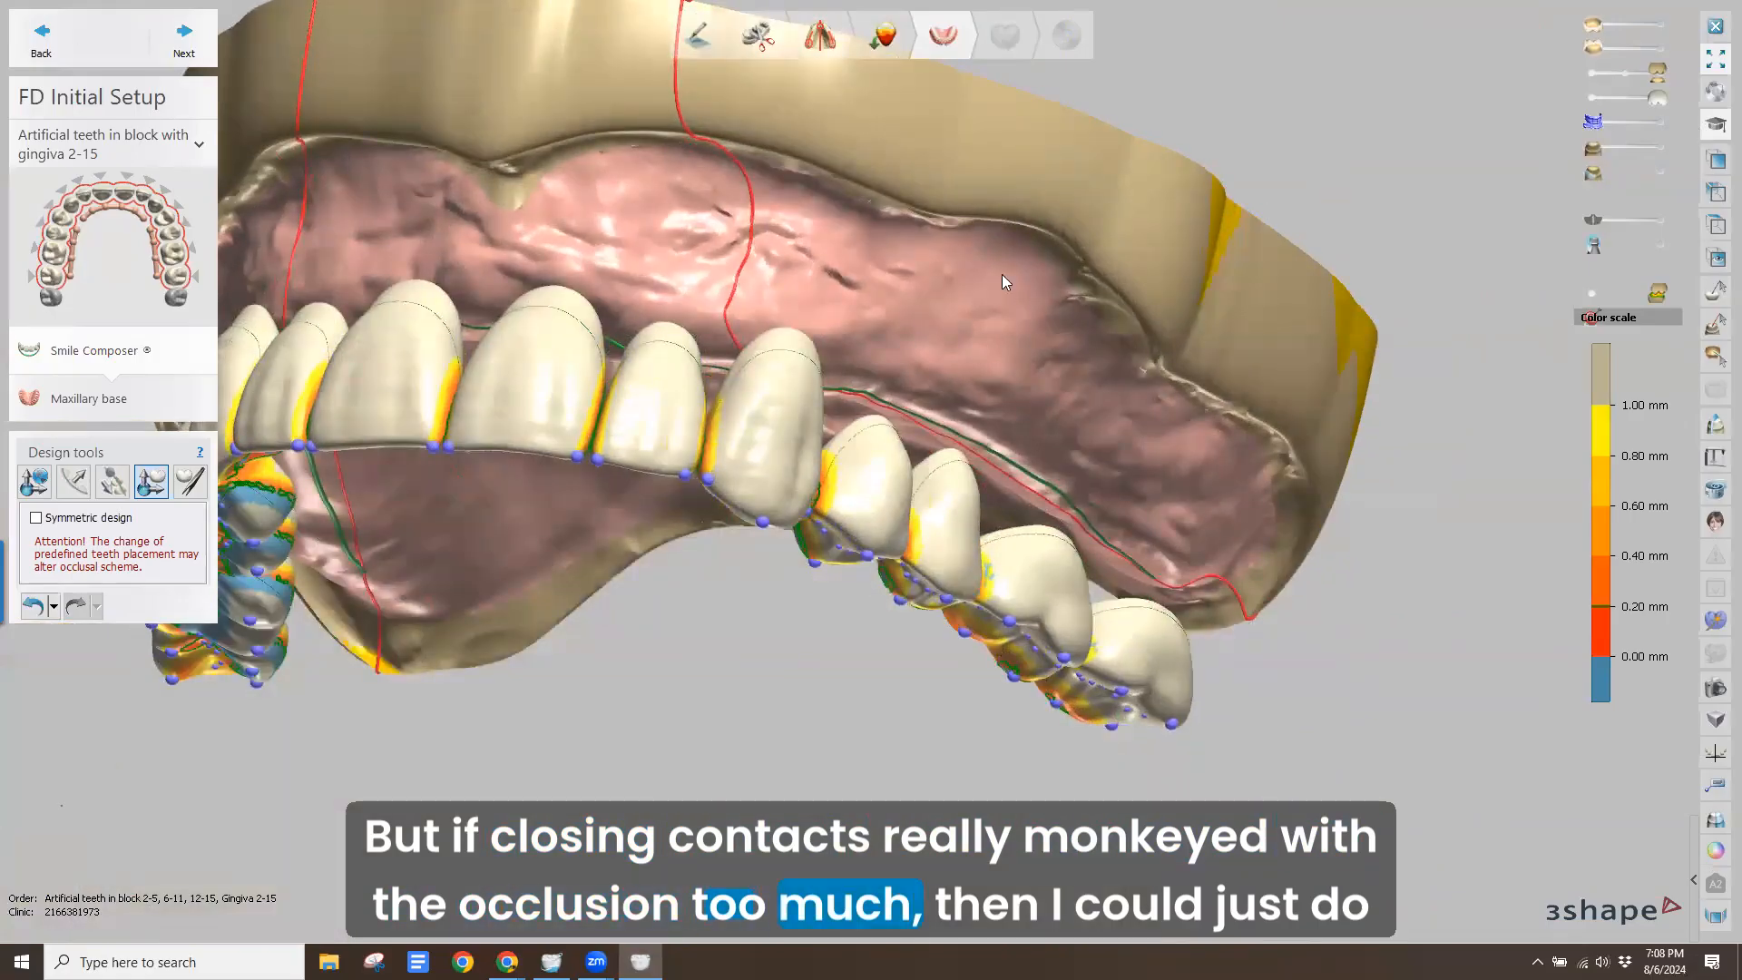
pyautogui.moveTo(1002, 274); pyautogui.dragTo(880, 296, button='right')
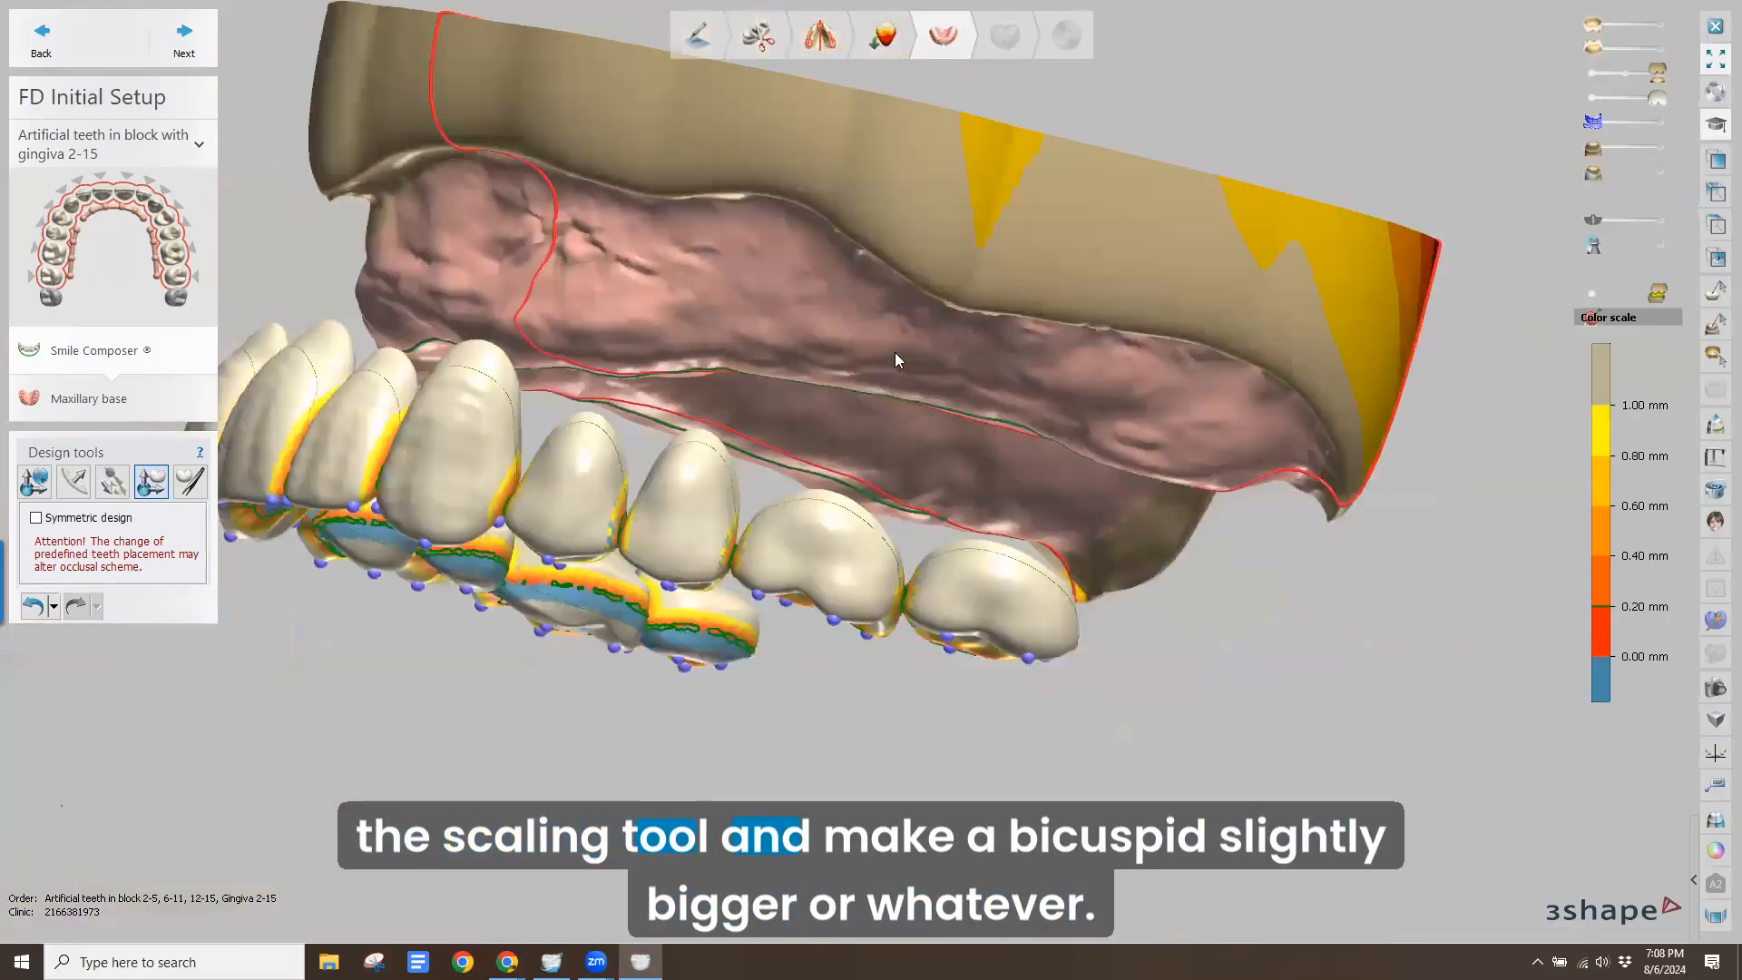
pyautogui.moveTo(895, 360)
pyautogui.mouseDown(button='right')
pyautogui.moveTo(880, 412)
pyautogui.moveTo(889, 343)
pyautogui.moveTo(918, 343)
pyautogui.mouseUp(button='right')
pyautogui.moveTo(498, 261); pyautogui.dragTo(717, 334, button='right')
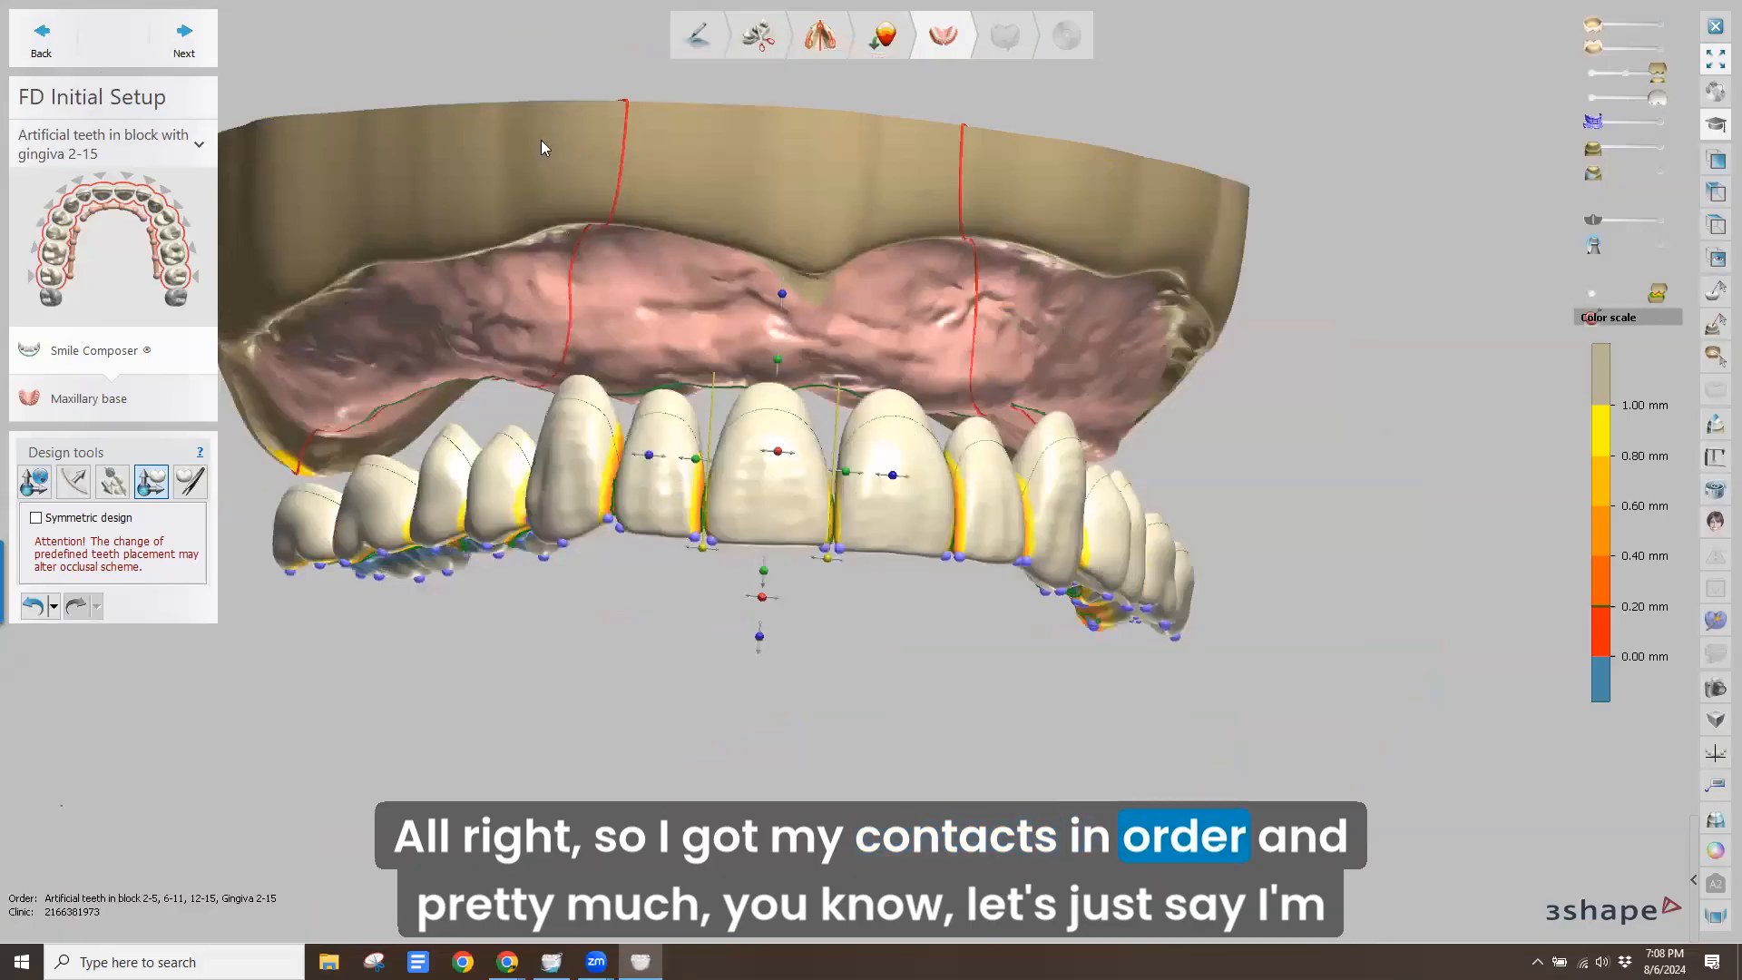
pyautogui.moveTo(503, 227); pyautogui.dragTo(499, 186, button='right')
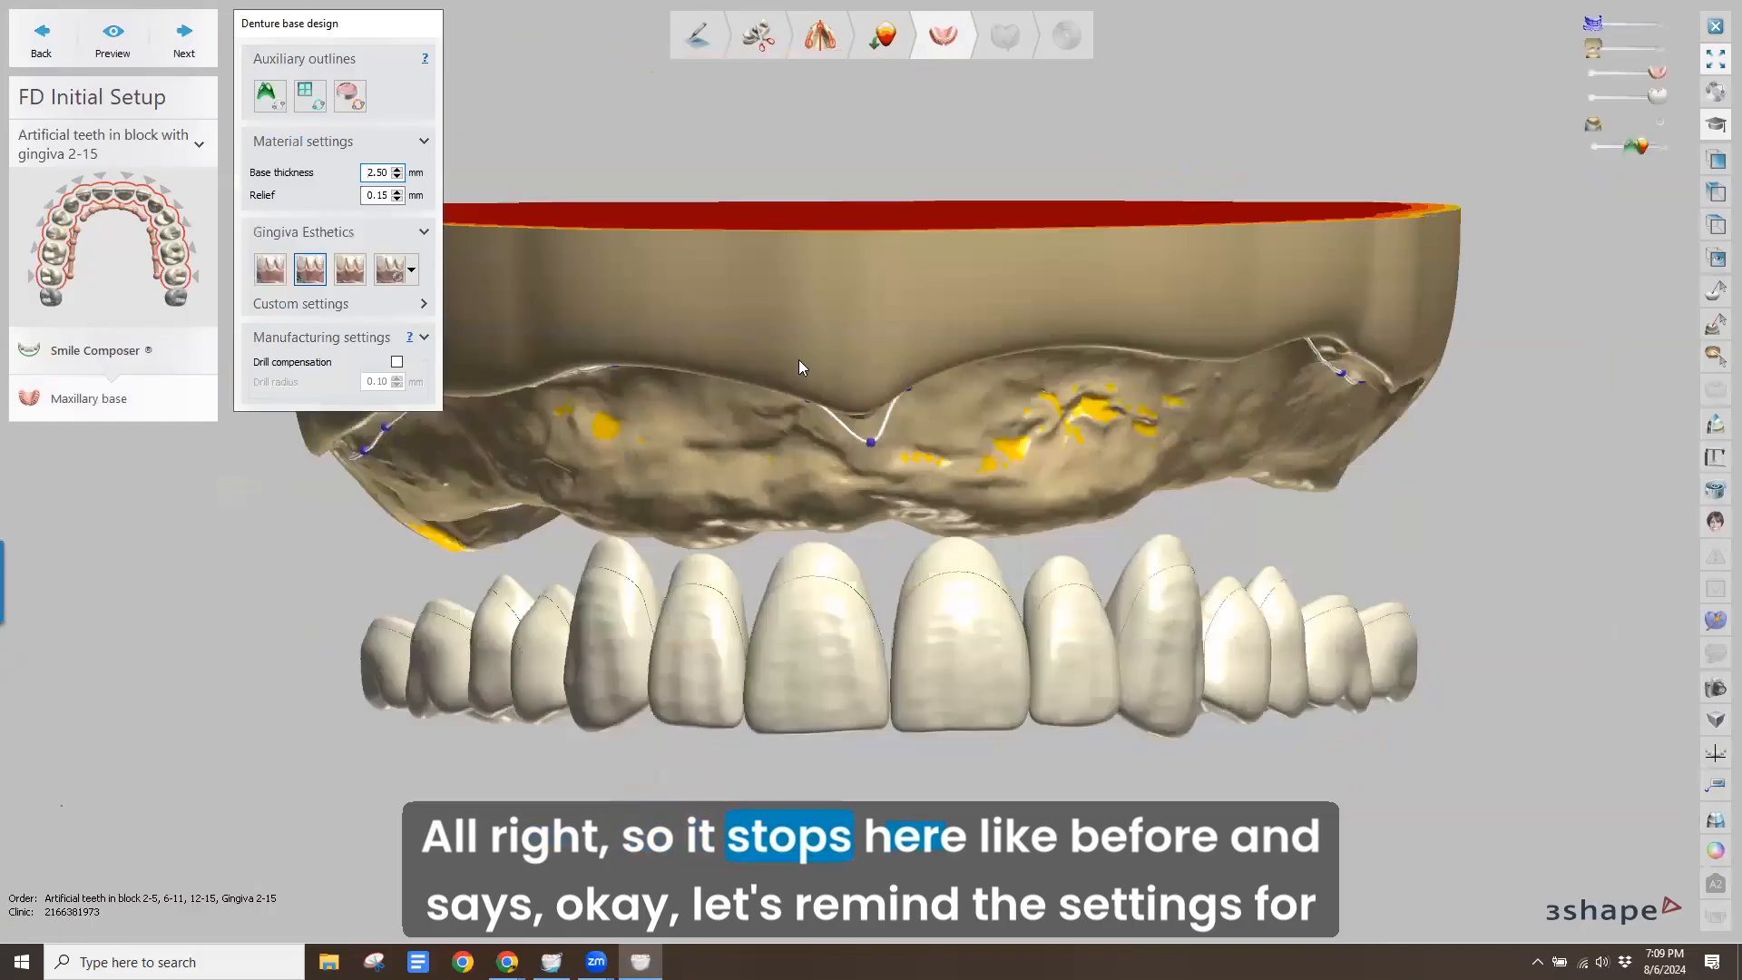
# Inspect the denture base outline from the palatal side and expand the custom gingiva esthetics settings
pyautogui.moveTo(799, 359); pyautogui.dragTo(780, 190, button='right')
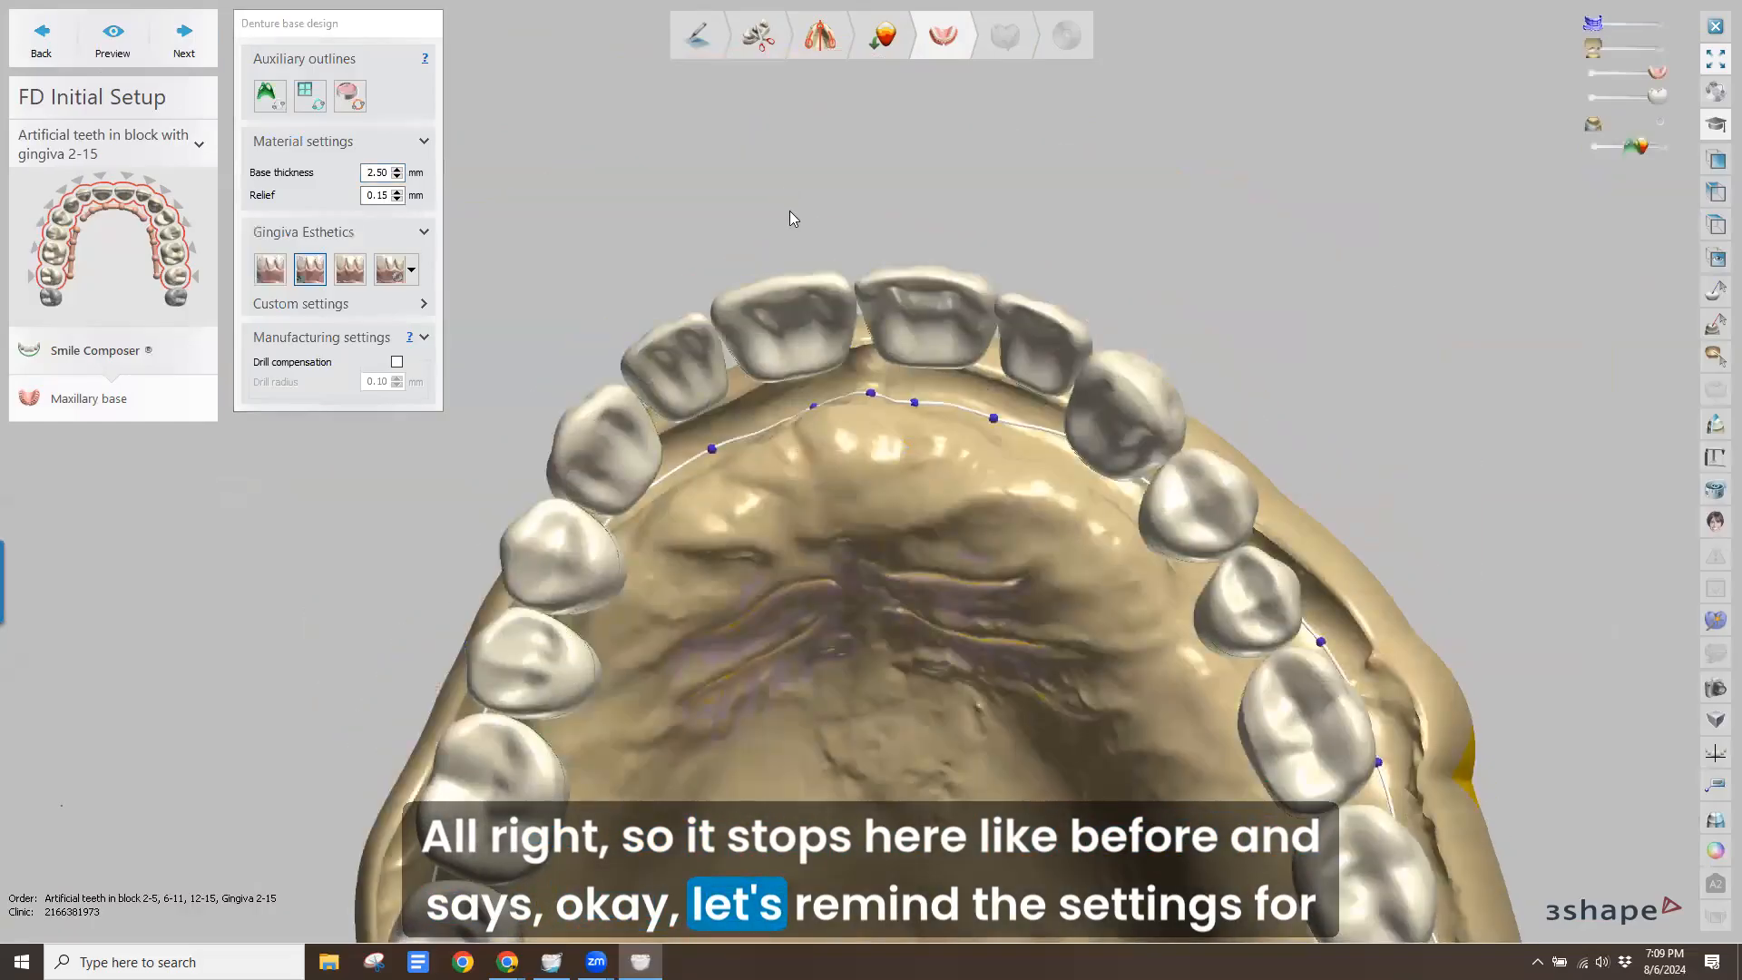
pyautogui.moveTo(796, 602); pyautogui.dragTo(739, 498, button='right')
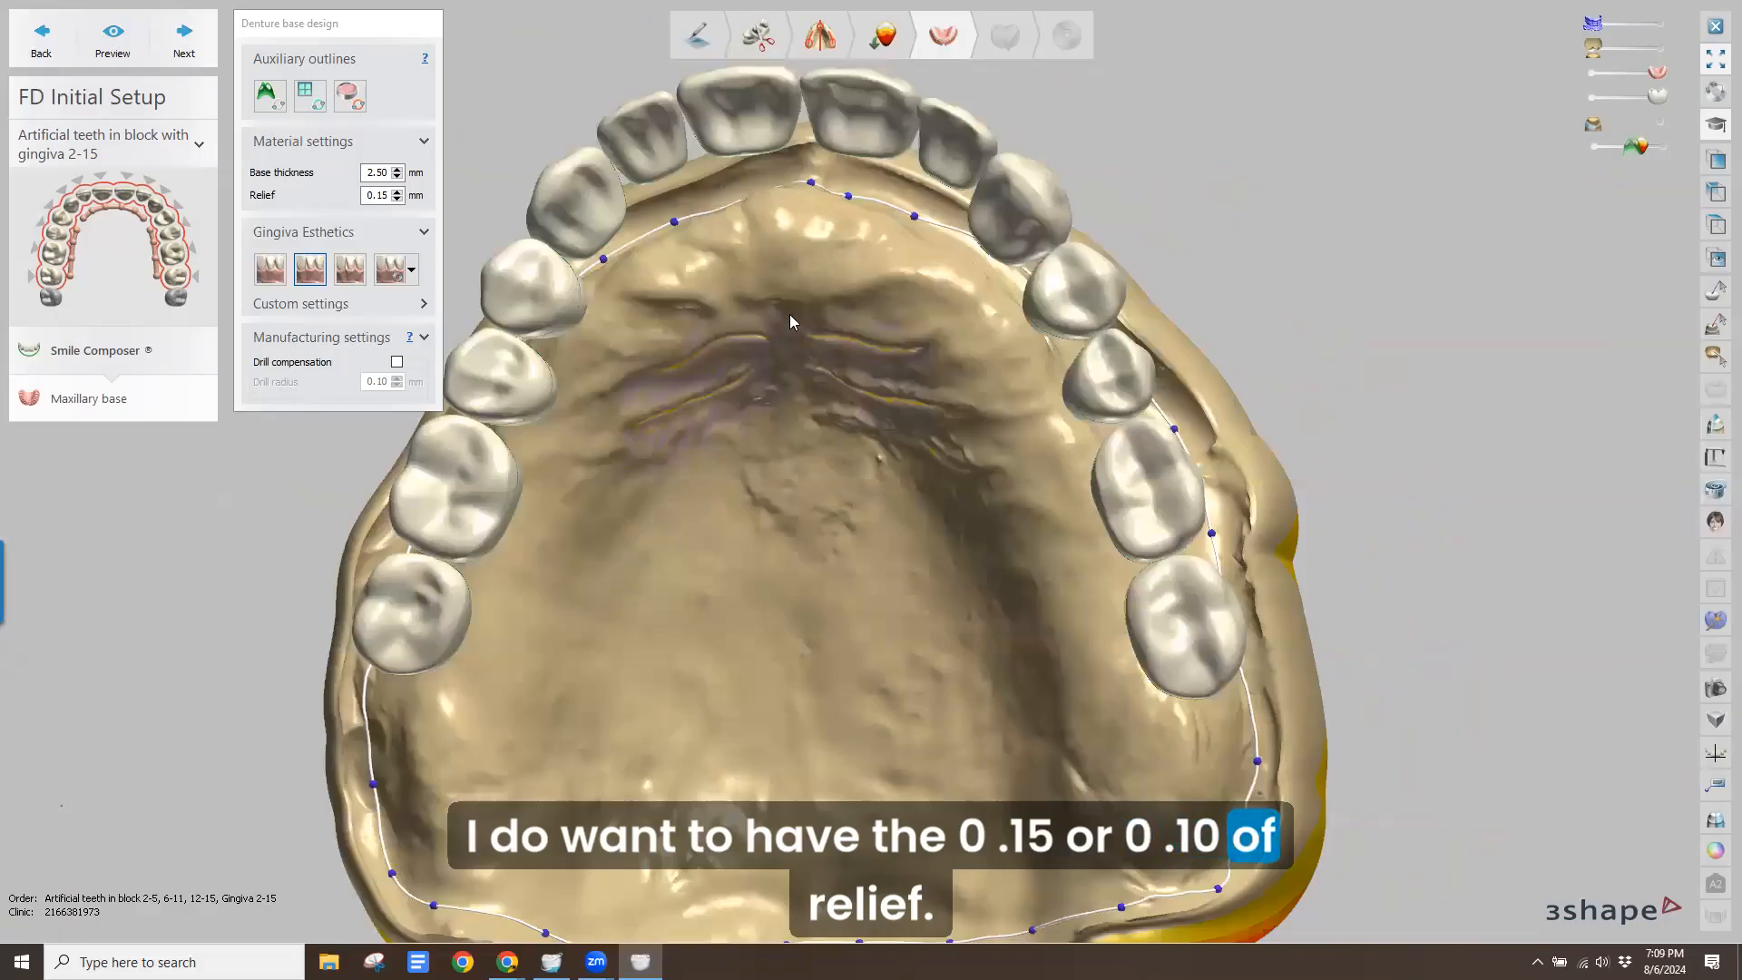
pyautogui.moveTo(790, 332); pyautogui.dragTo(796, 329, button='right')
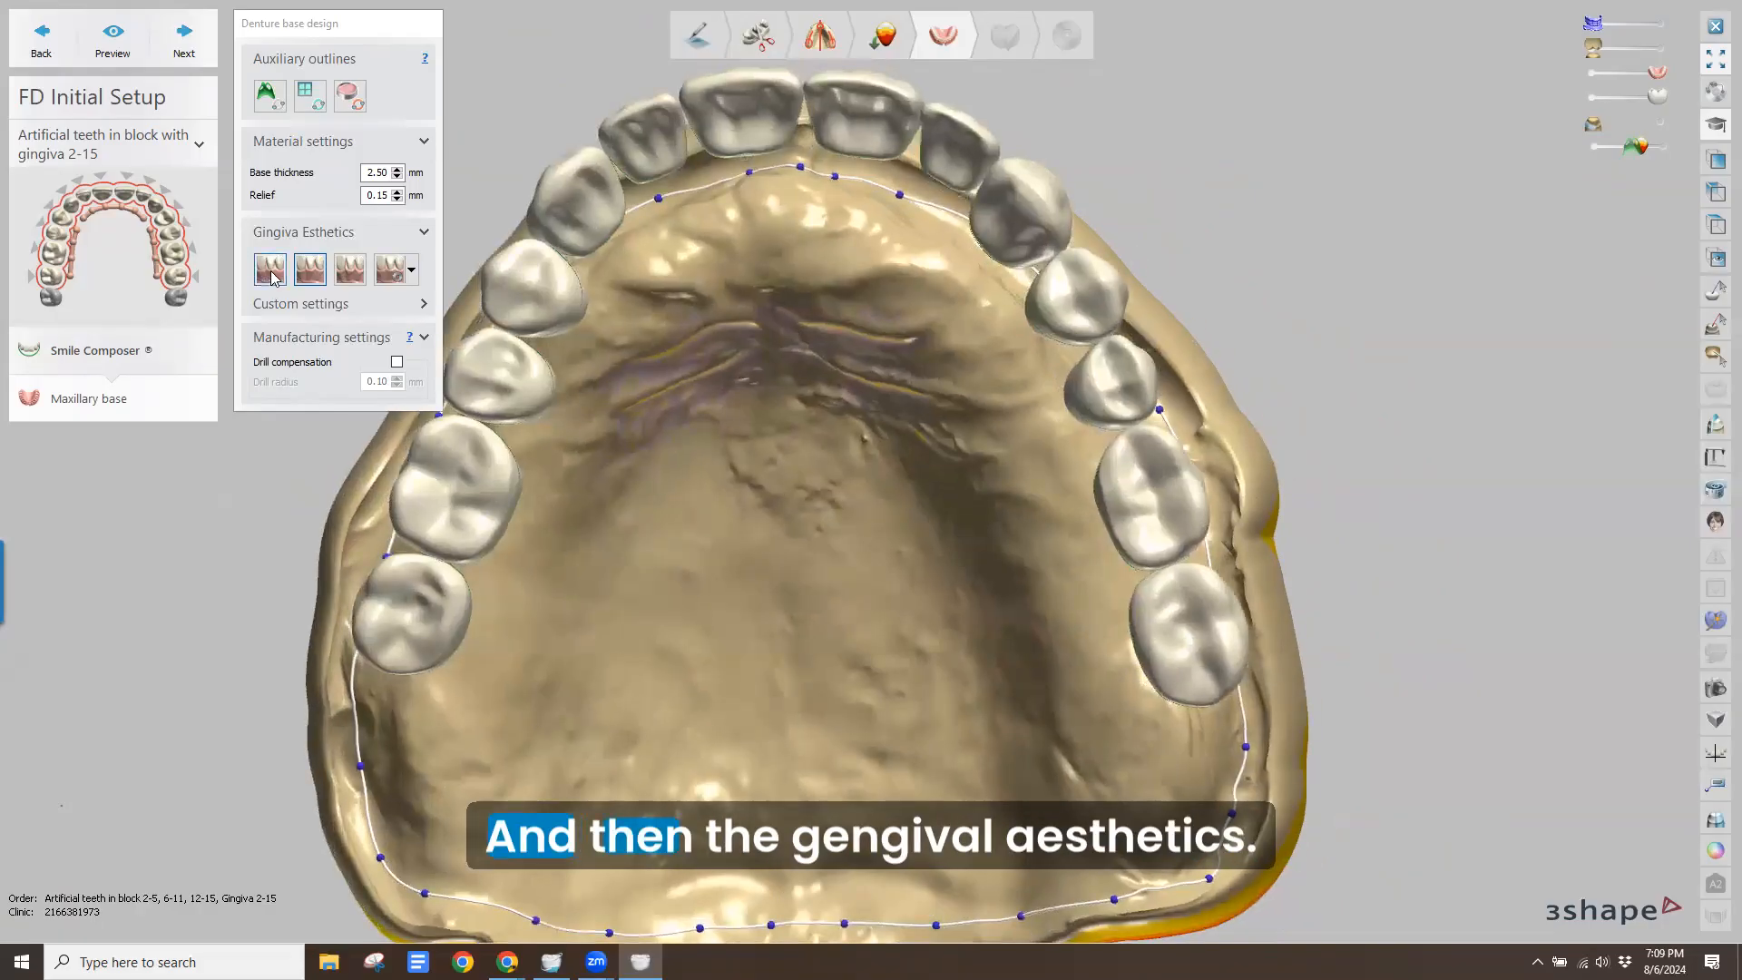
pyautogui.click(423, 303)
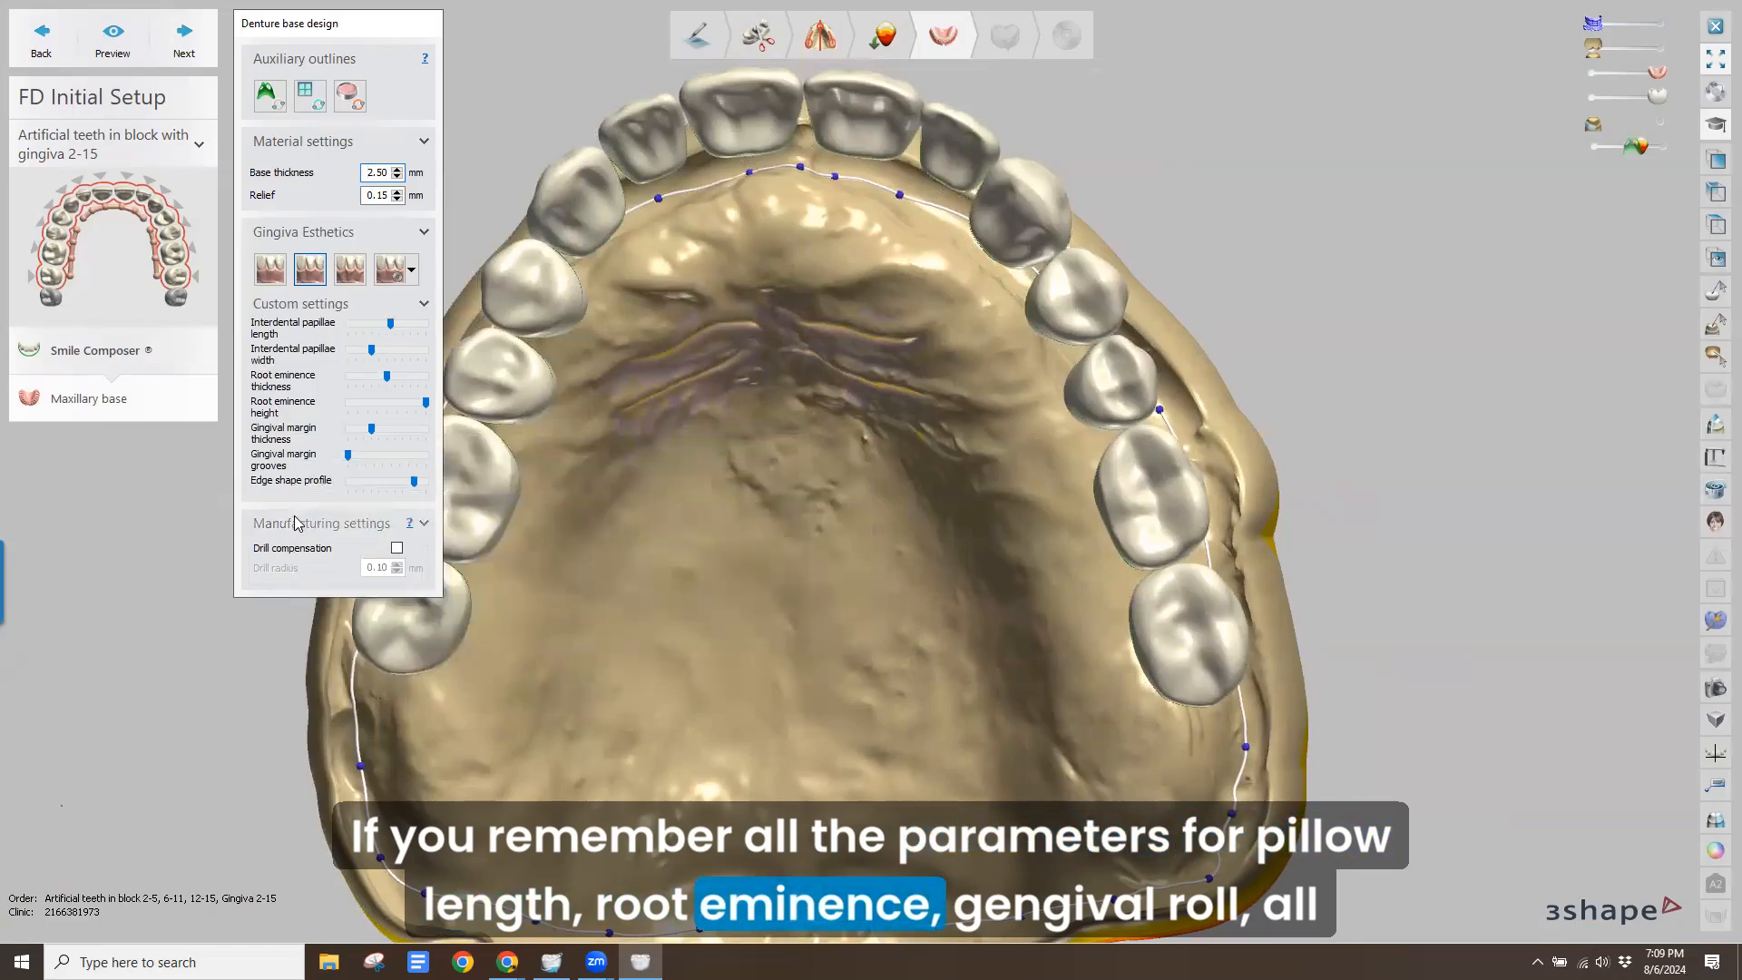
pyautogui.moveTo(550, 356)
pyautogui.mouseDown(button='right')
pyautogui.moveTo(593, 314)
pyautogui.moveTo(548, 331)
pyautogui.moveTo(580, 315)
pyautogui.moveTo(561, 356)
pyautogui.mouseUp(button='right')
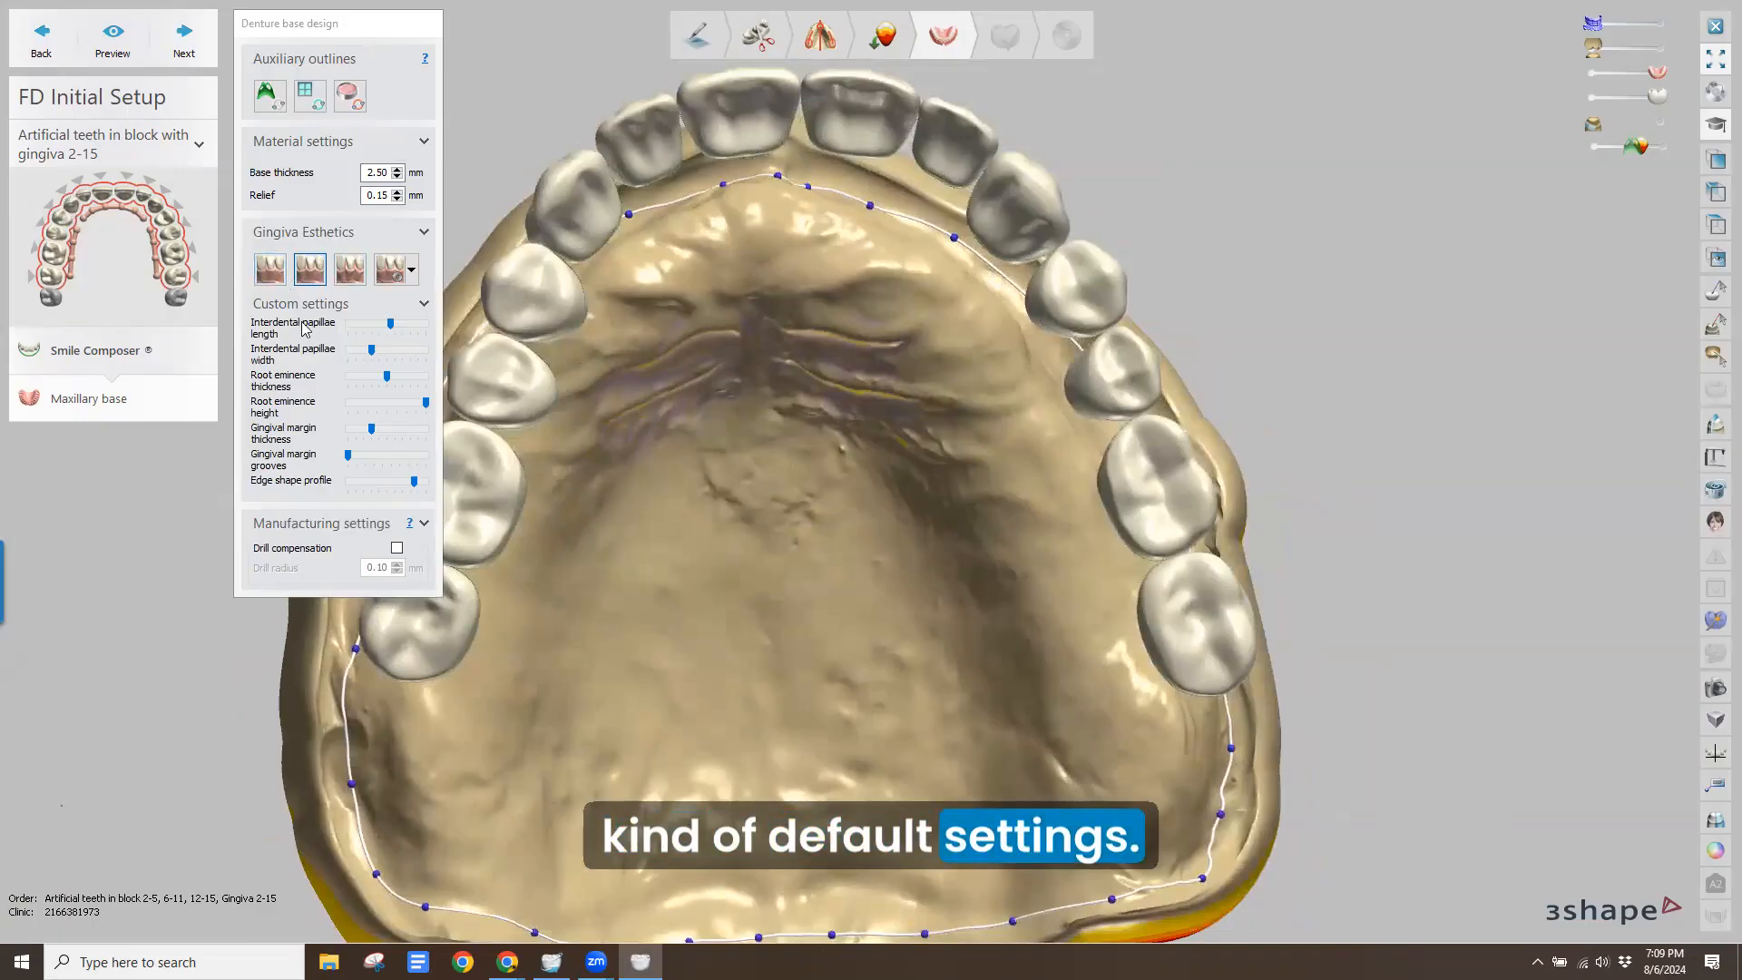
# Apply the Intense gingiva esthetics preset and read the explanation of its interdental papillae length setting
pyautogui.click(413, 272)
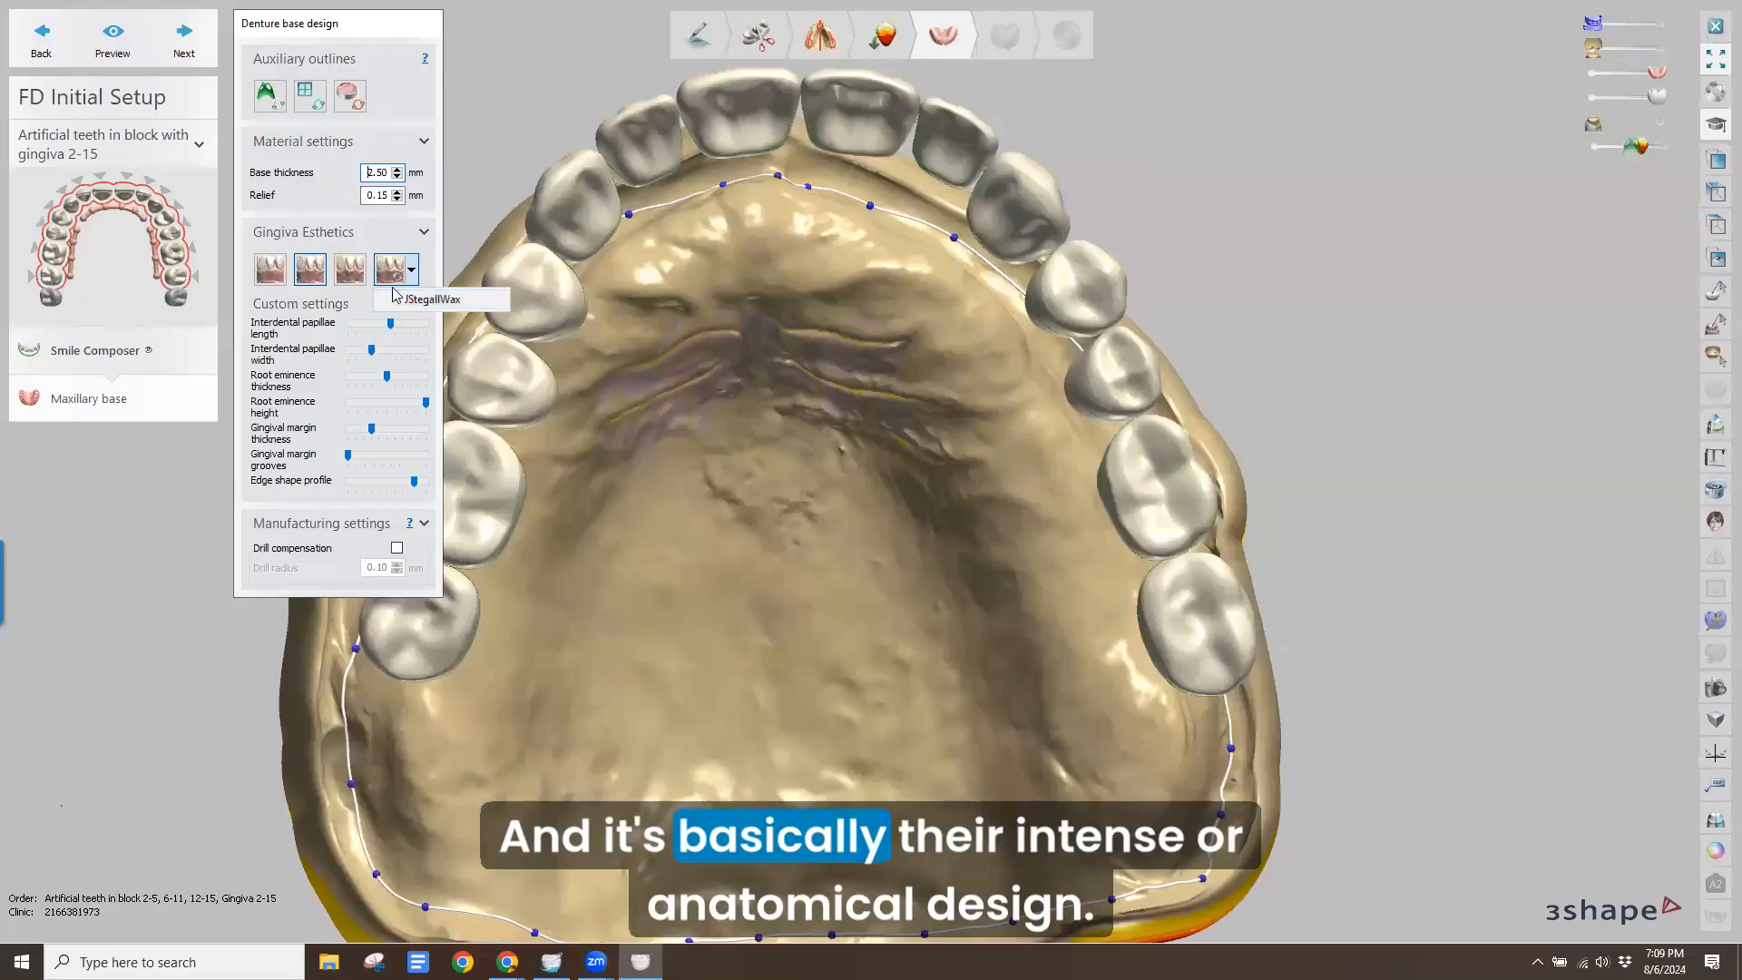
pyautogui.click(349, 274)
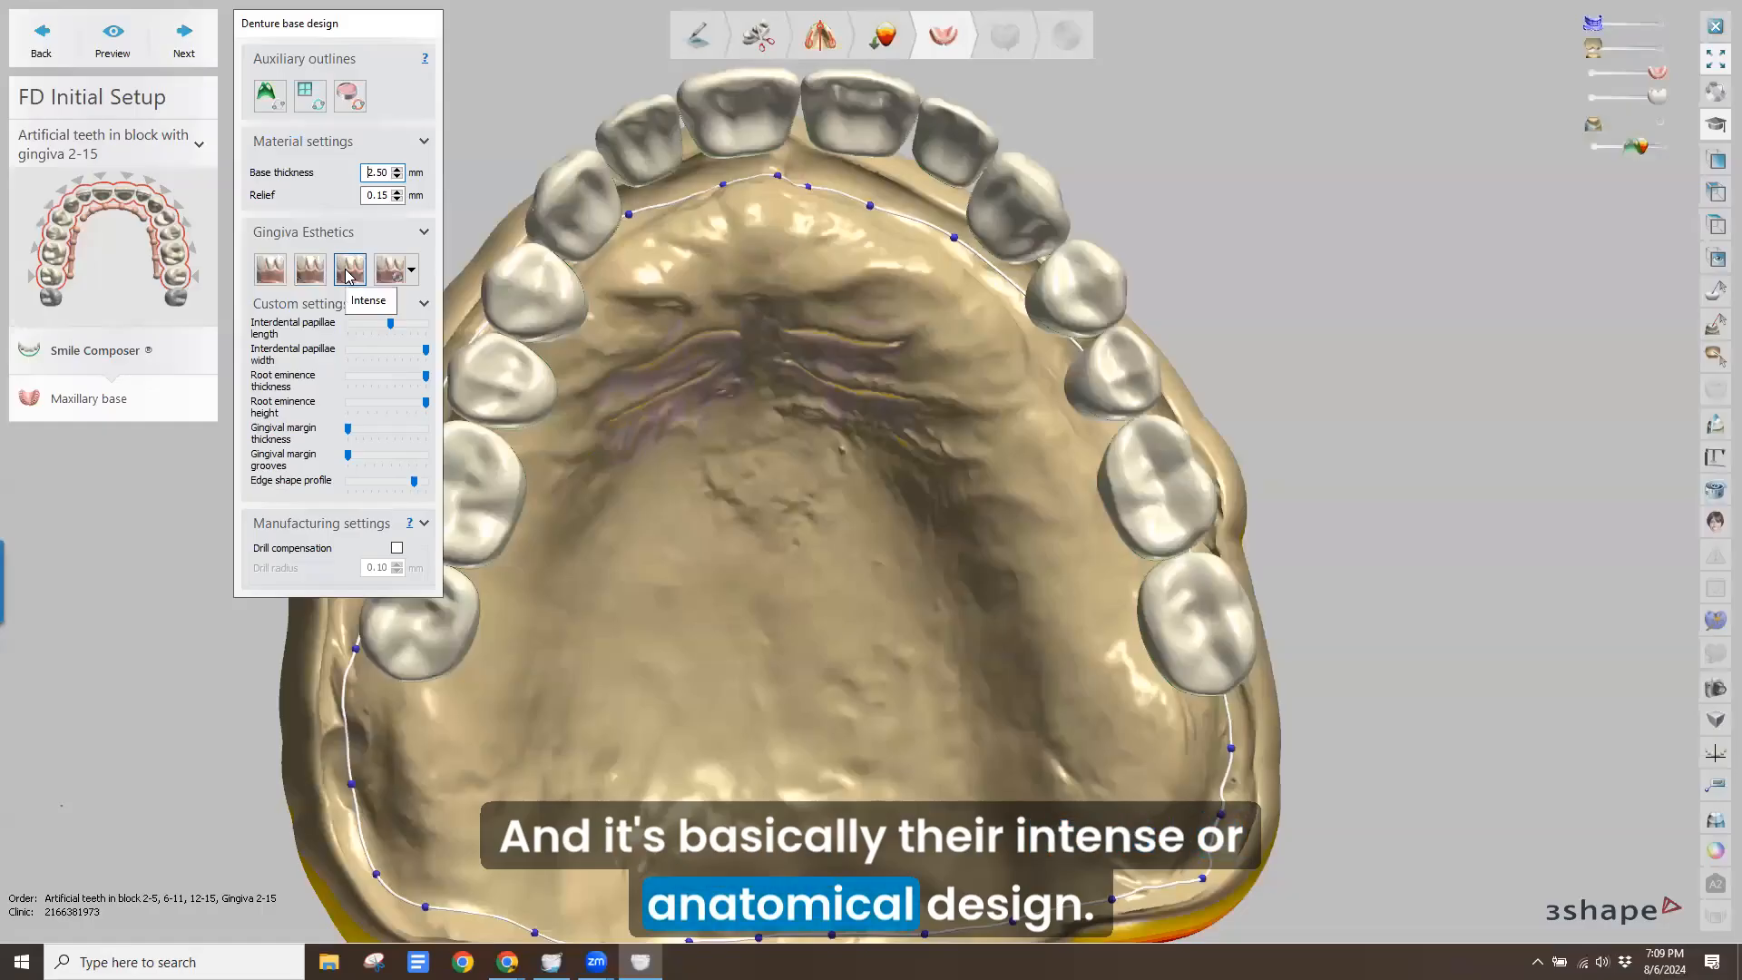
pyautogui.moveTo(381, 329)
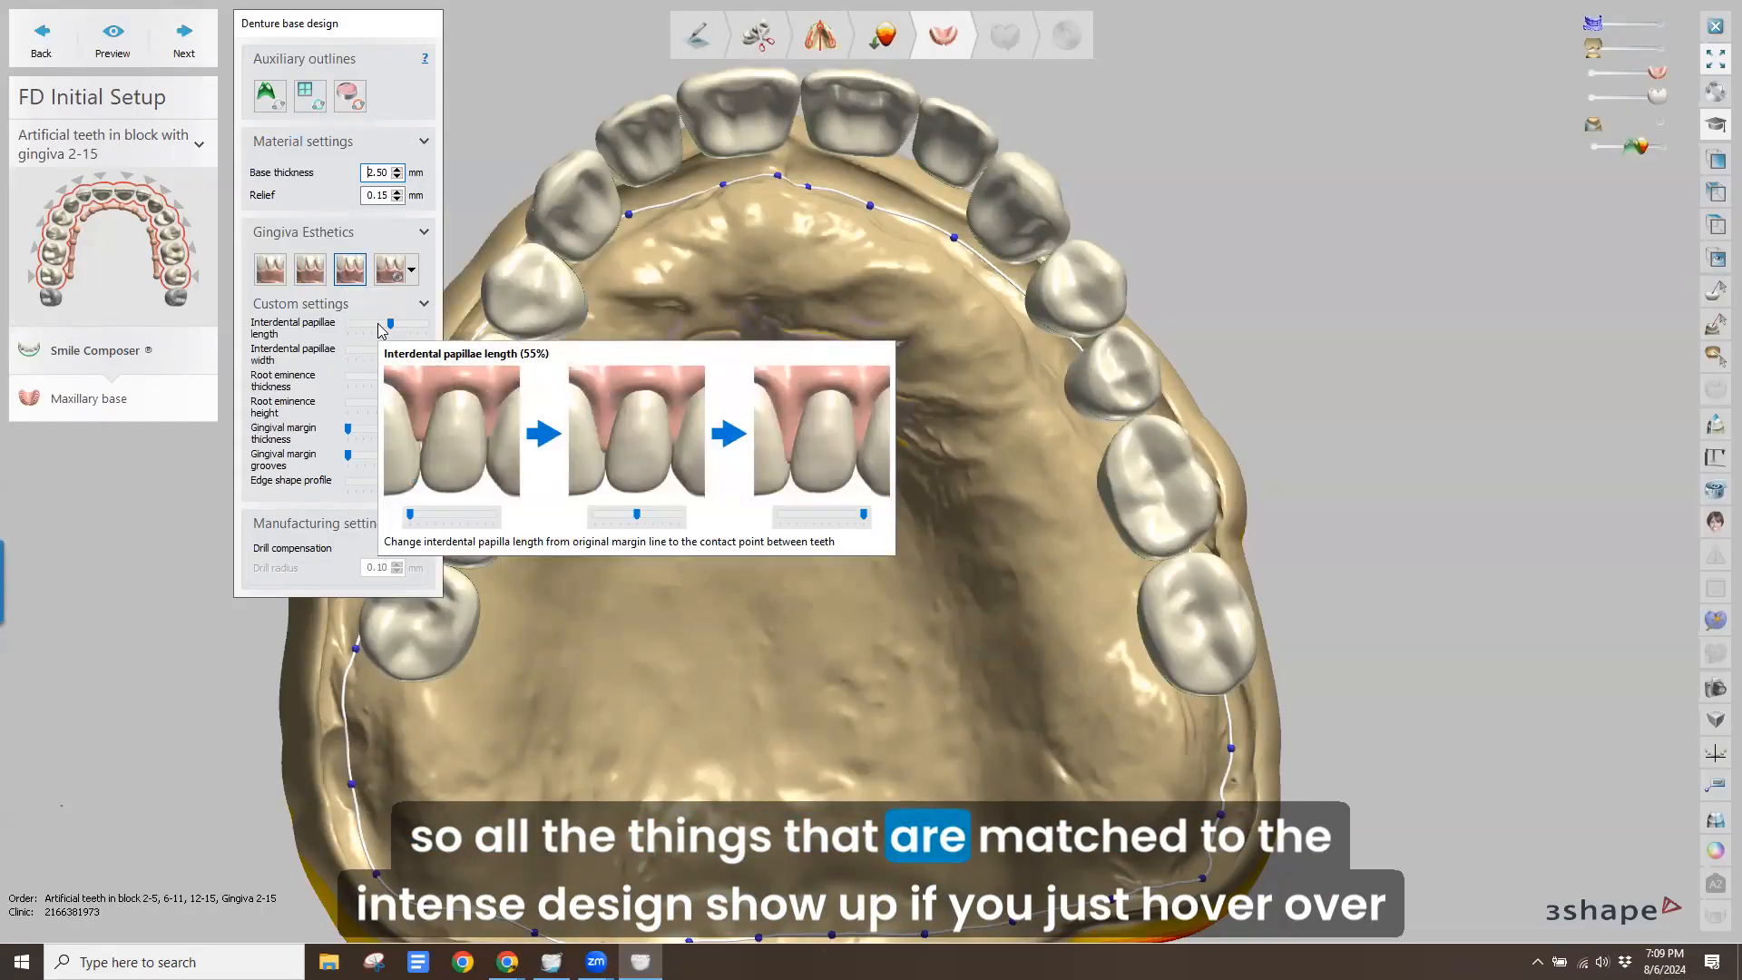
pyautogui.moveTo(369, 362)
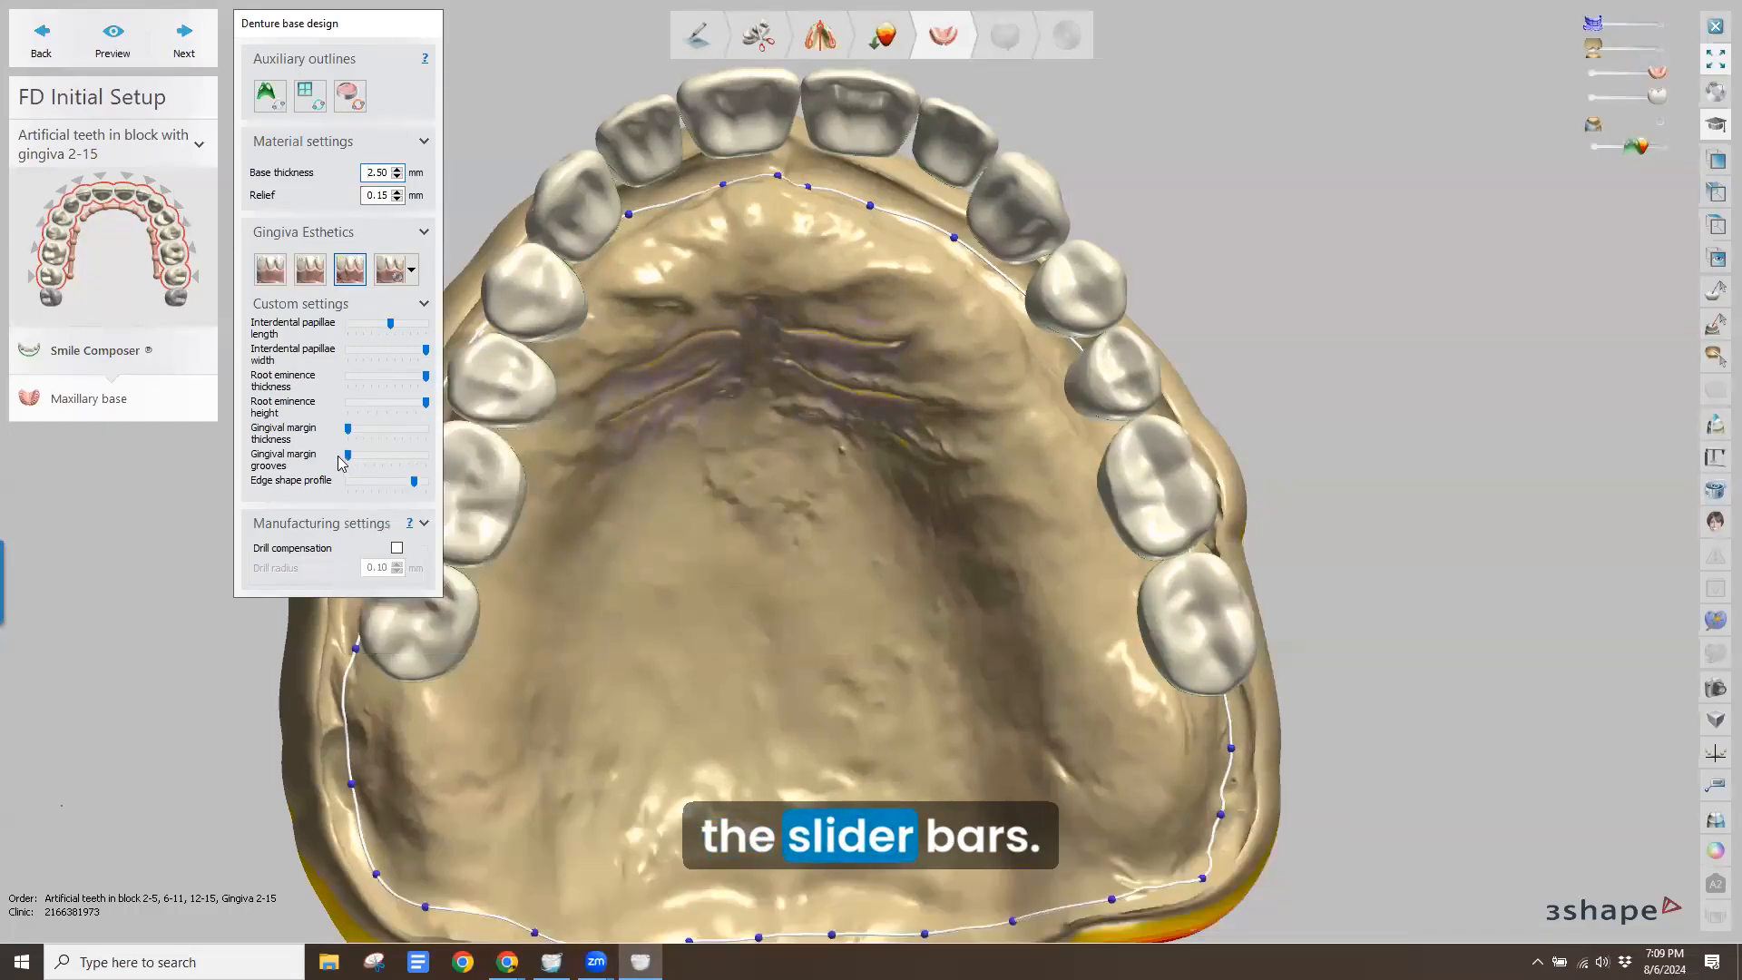
# Apply the saved custom gingiva esthetics preset to the denture base
pyautogui.click(393, 275)
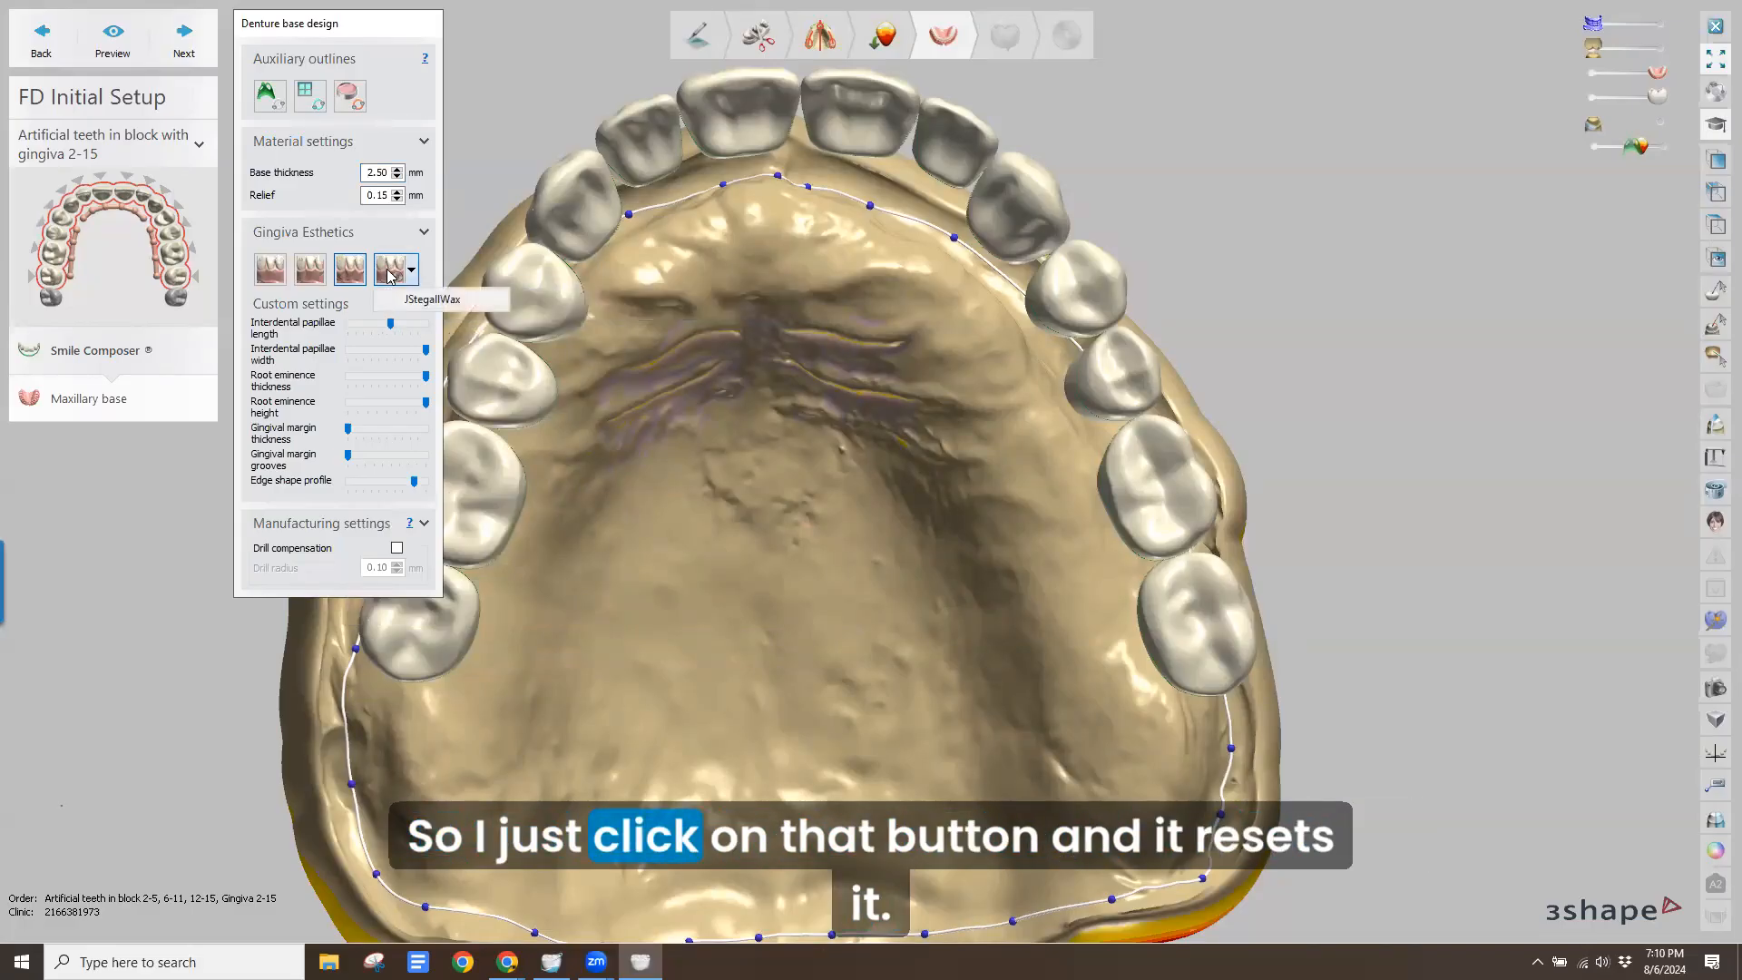
pyautogui.click(351, 272)
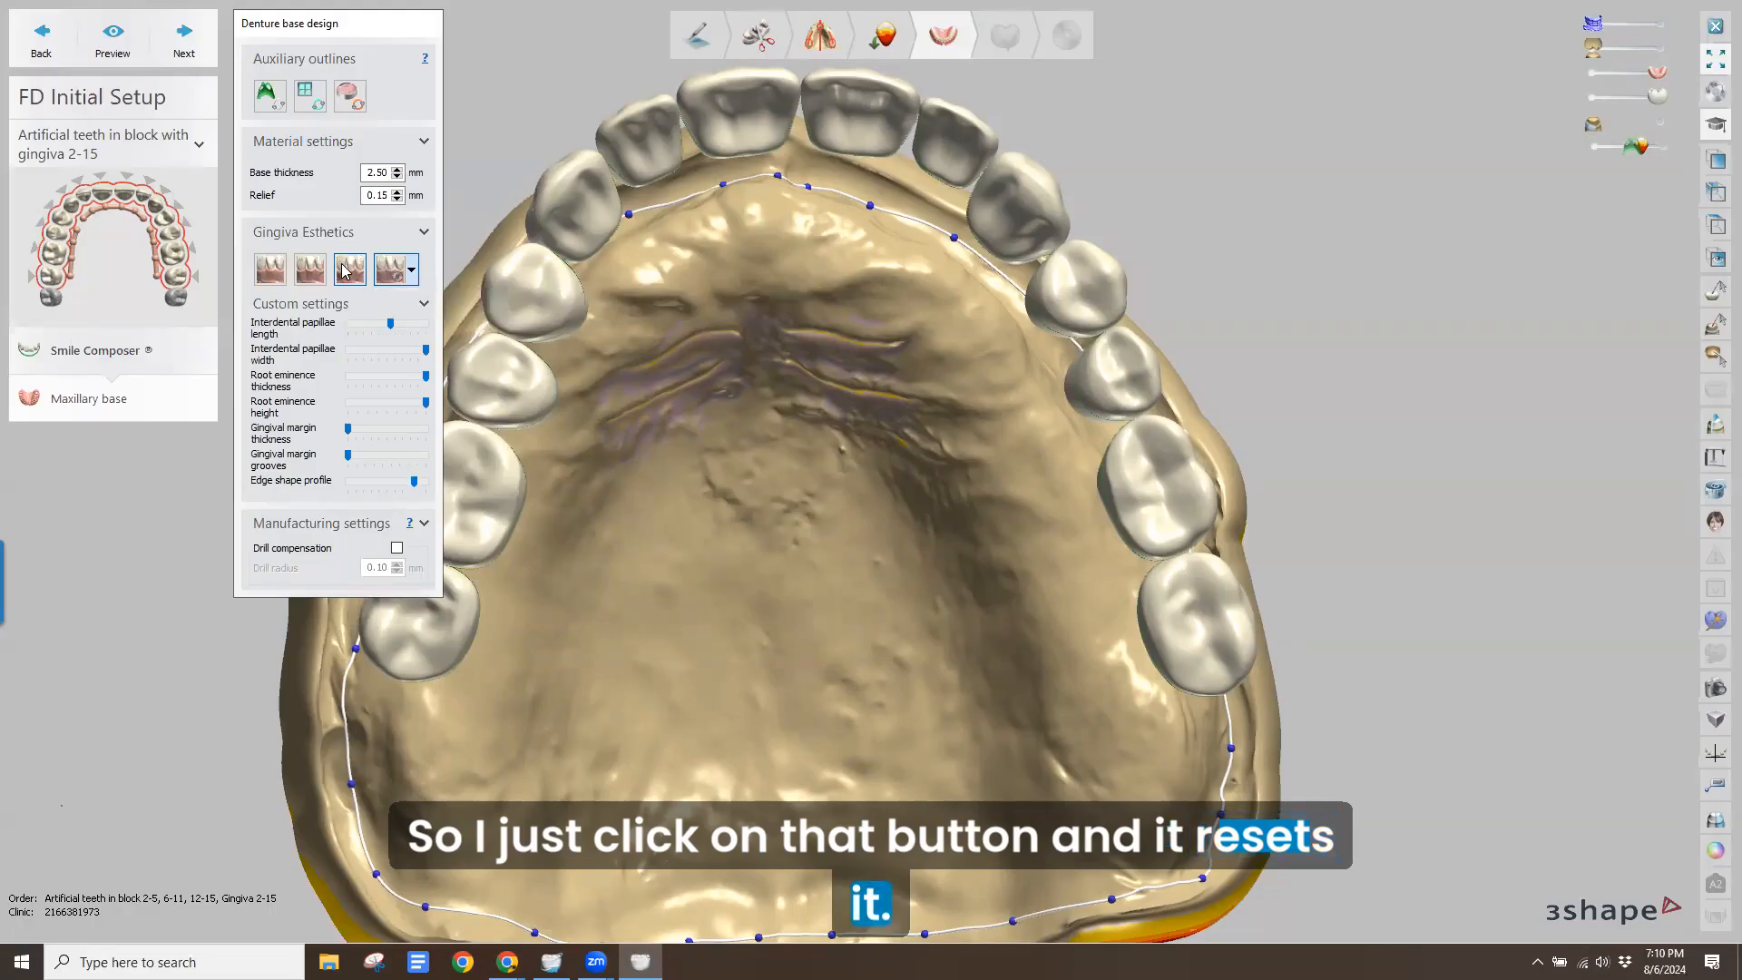
pyautogui.click(352, 275)
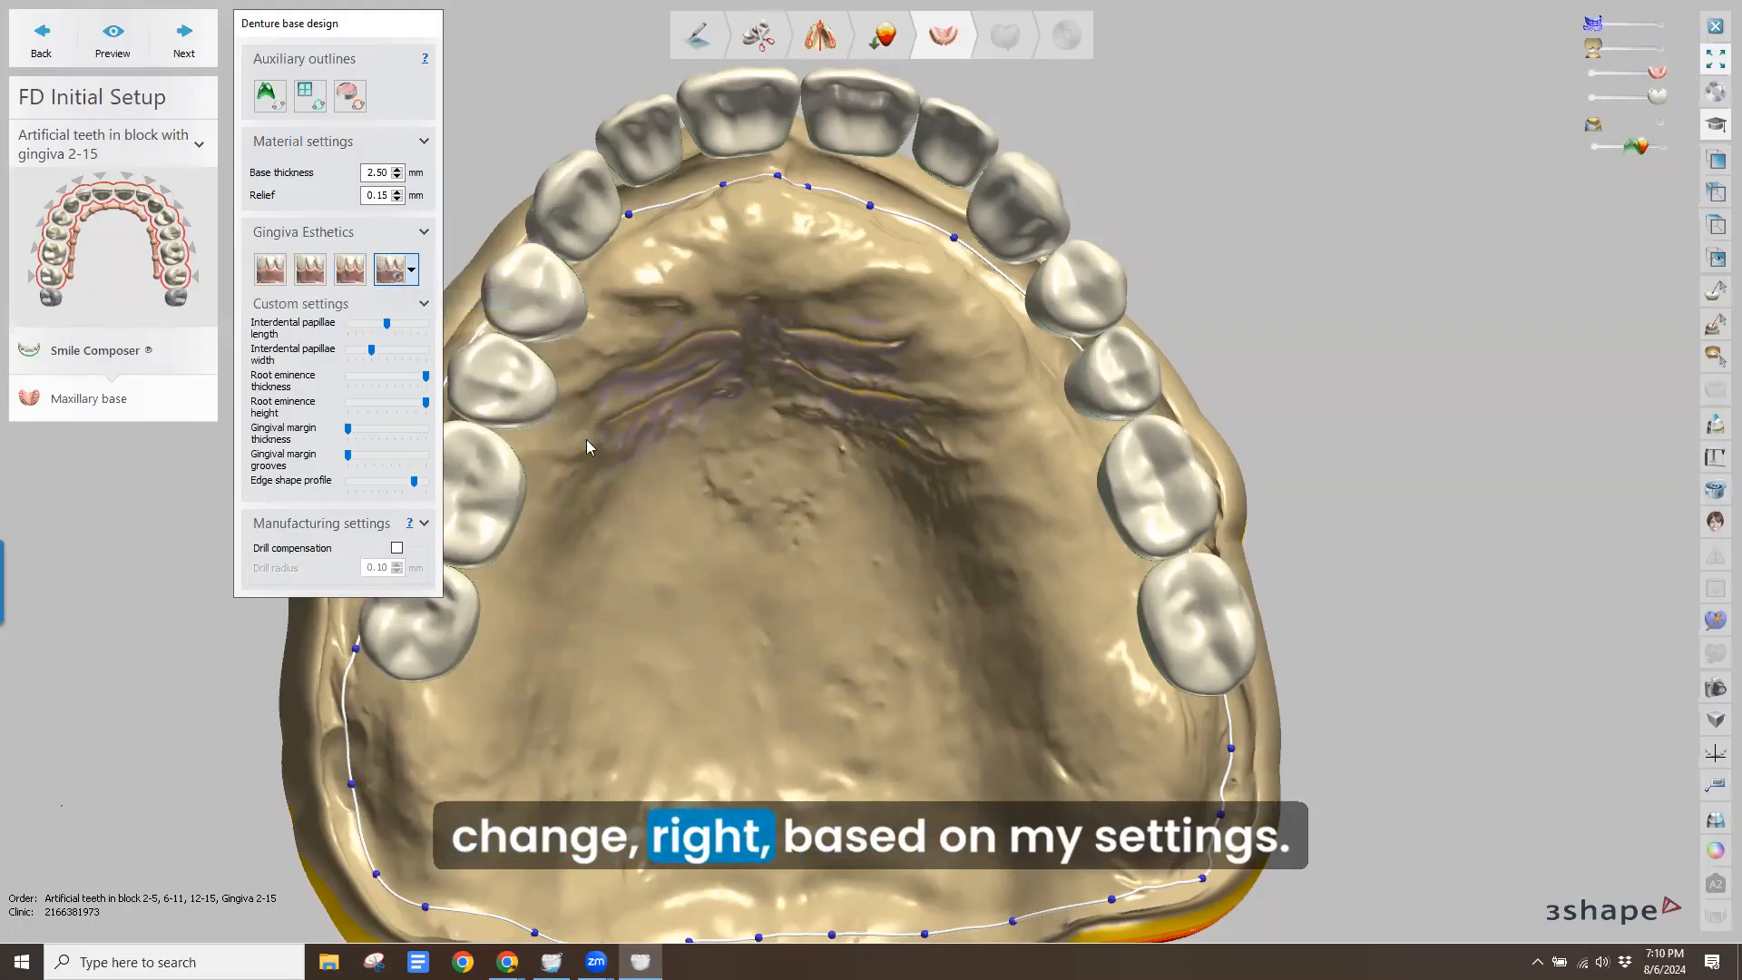
# Examine the denture base border spline around the whole arch, including the posterior edge, the palatal side and the facial side
pyautogui.moveTo(624, 350); pyautogui.dragTo(782, 389, button='right')
pyautogui.moveTo(837, 445); pyautogui.dragTo(835, 495, button='right')
pyautogui.moveTo(909, 749); pyautogui.dragTo(902, 488, button='middle')
pyautogui.scroll(-5, 869, 477)
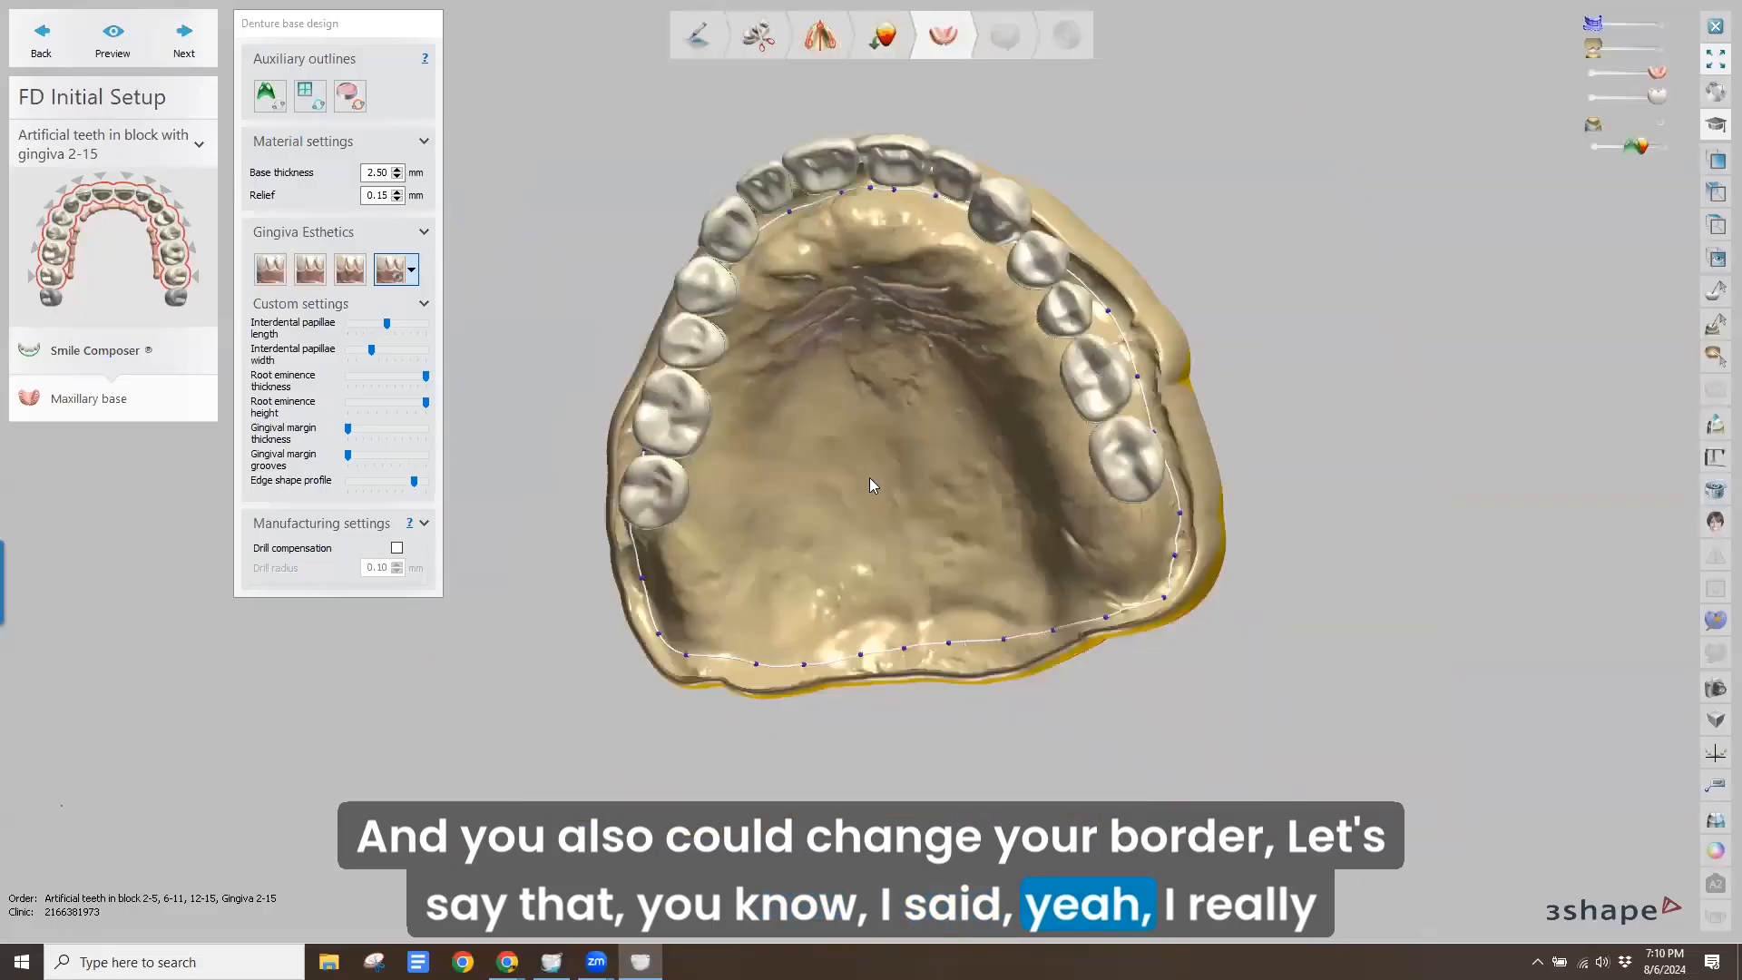
pyautogui.moveTo(828, 461); pyautogui.dragTo(748, 581, button='right')
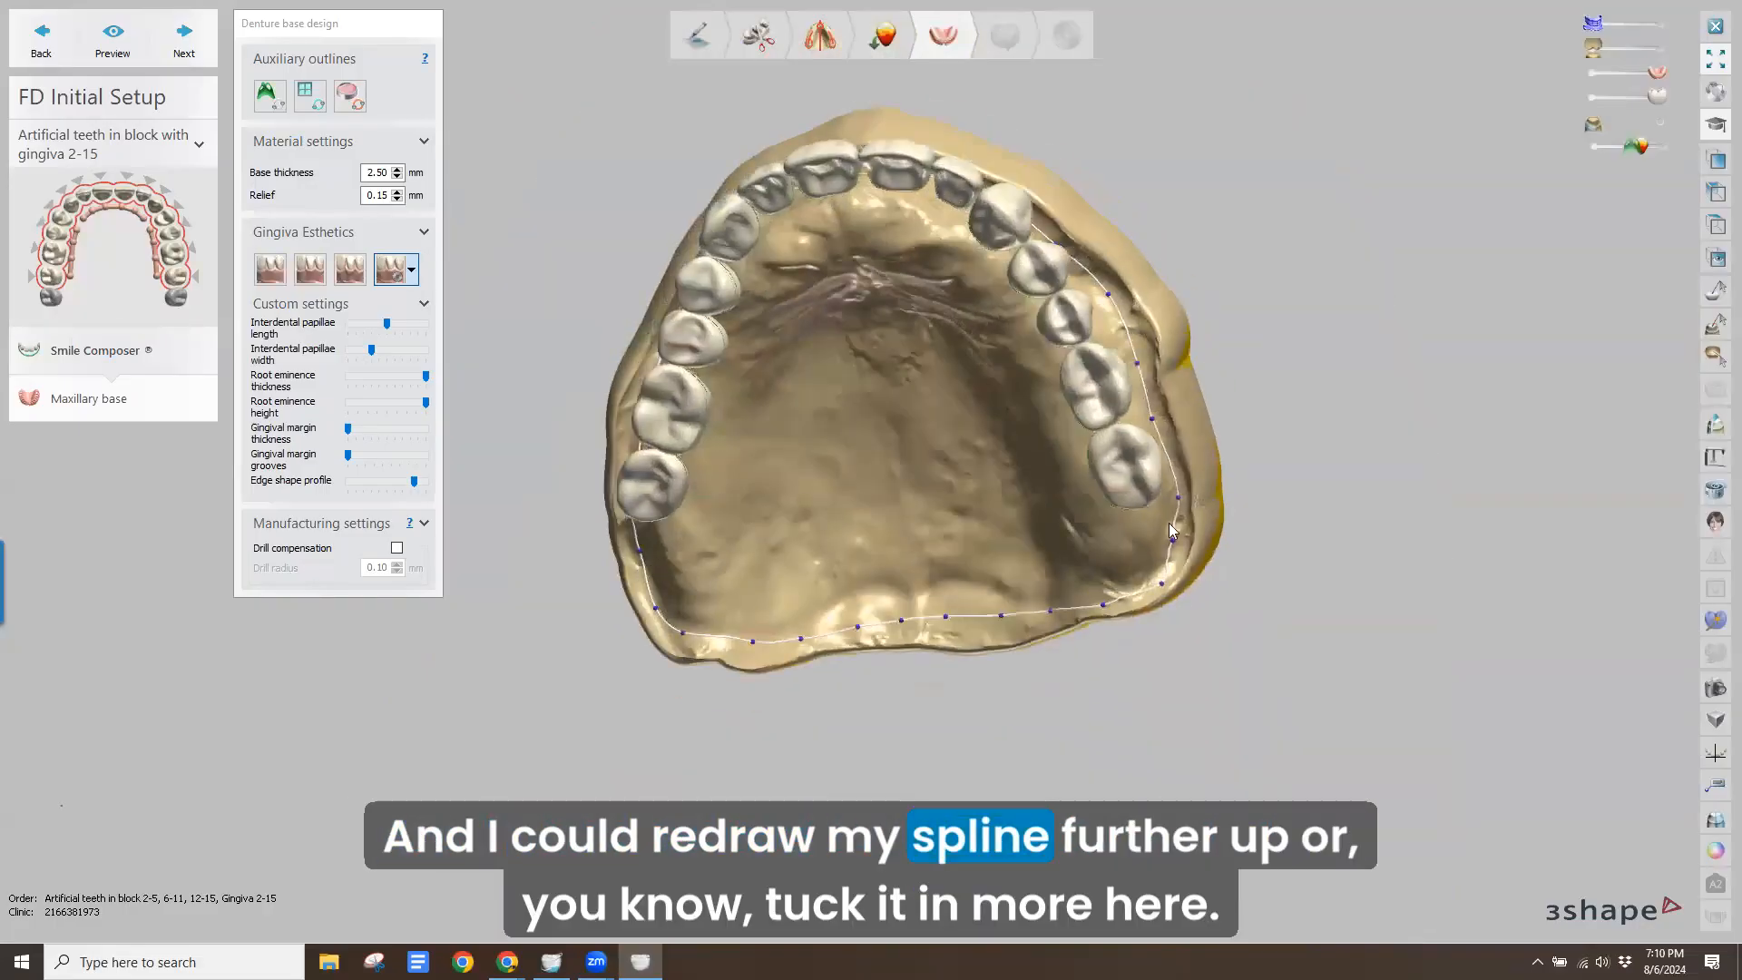
pyautogui.moveTo(885, 330); pyautogui.dragTo(900, 337, button='middle')
pyautogui.moveTo(900, 338); pyautogui.dragTo(886, 306, button='right')
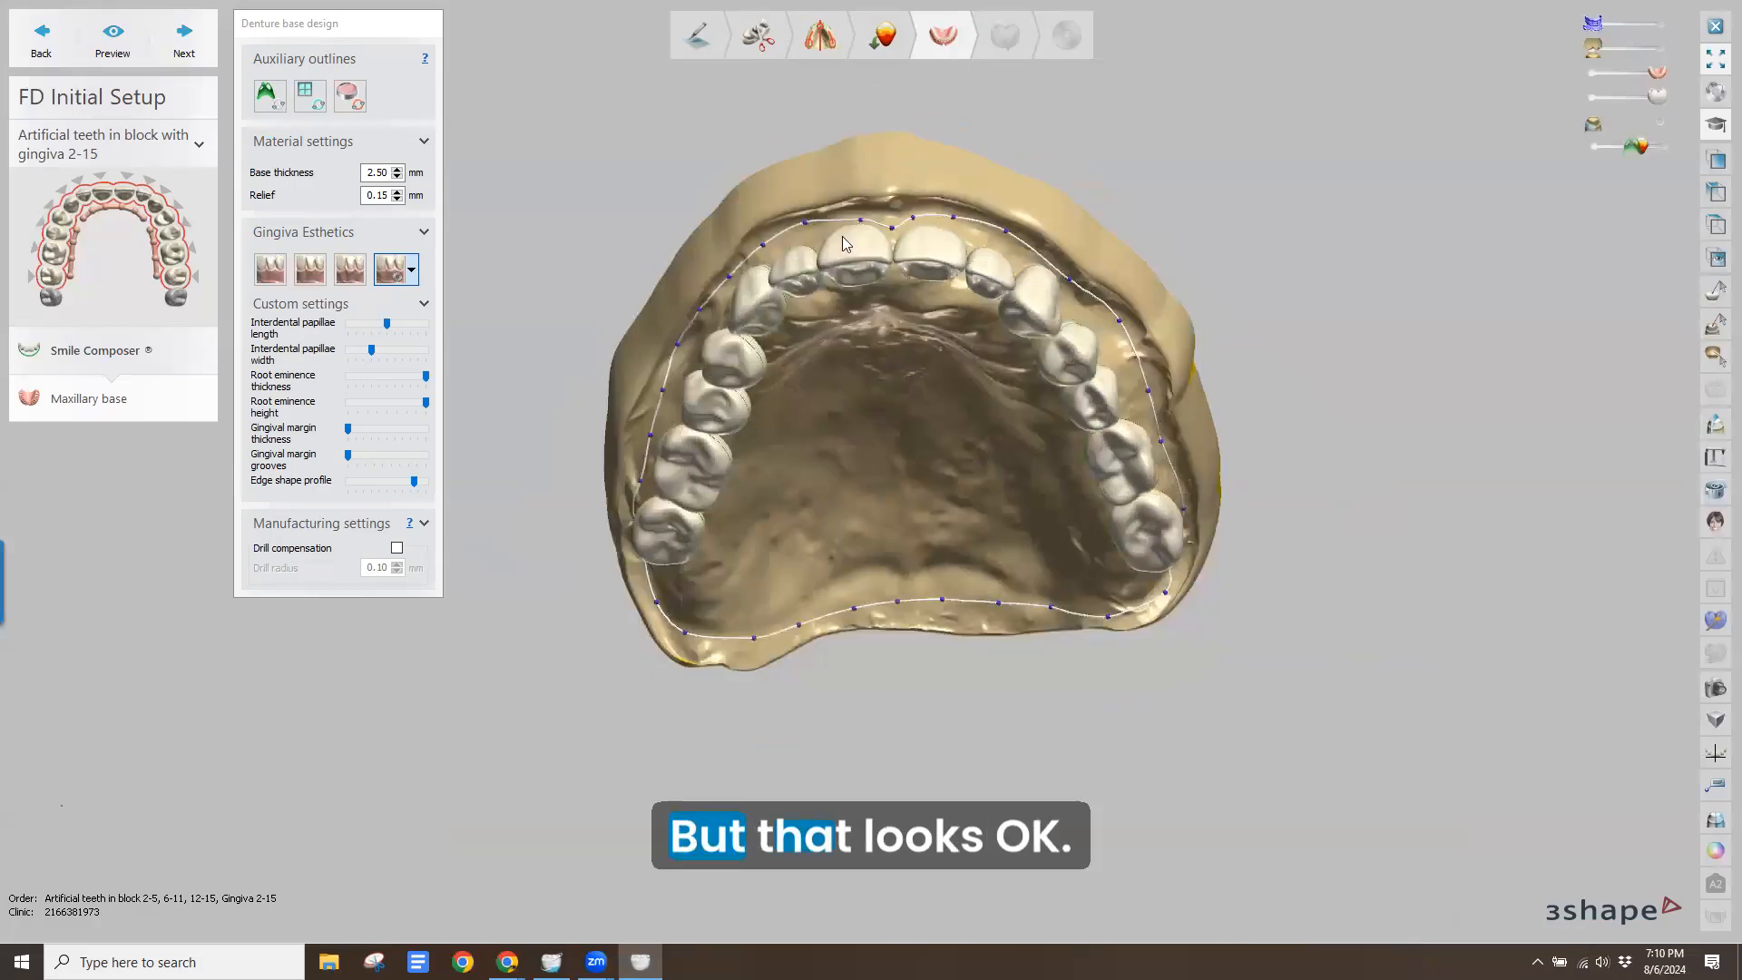
pyautogui.moveTo(844, 245); pyautogui.dragTo(819, 300, button='right')
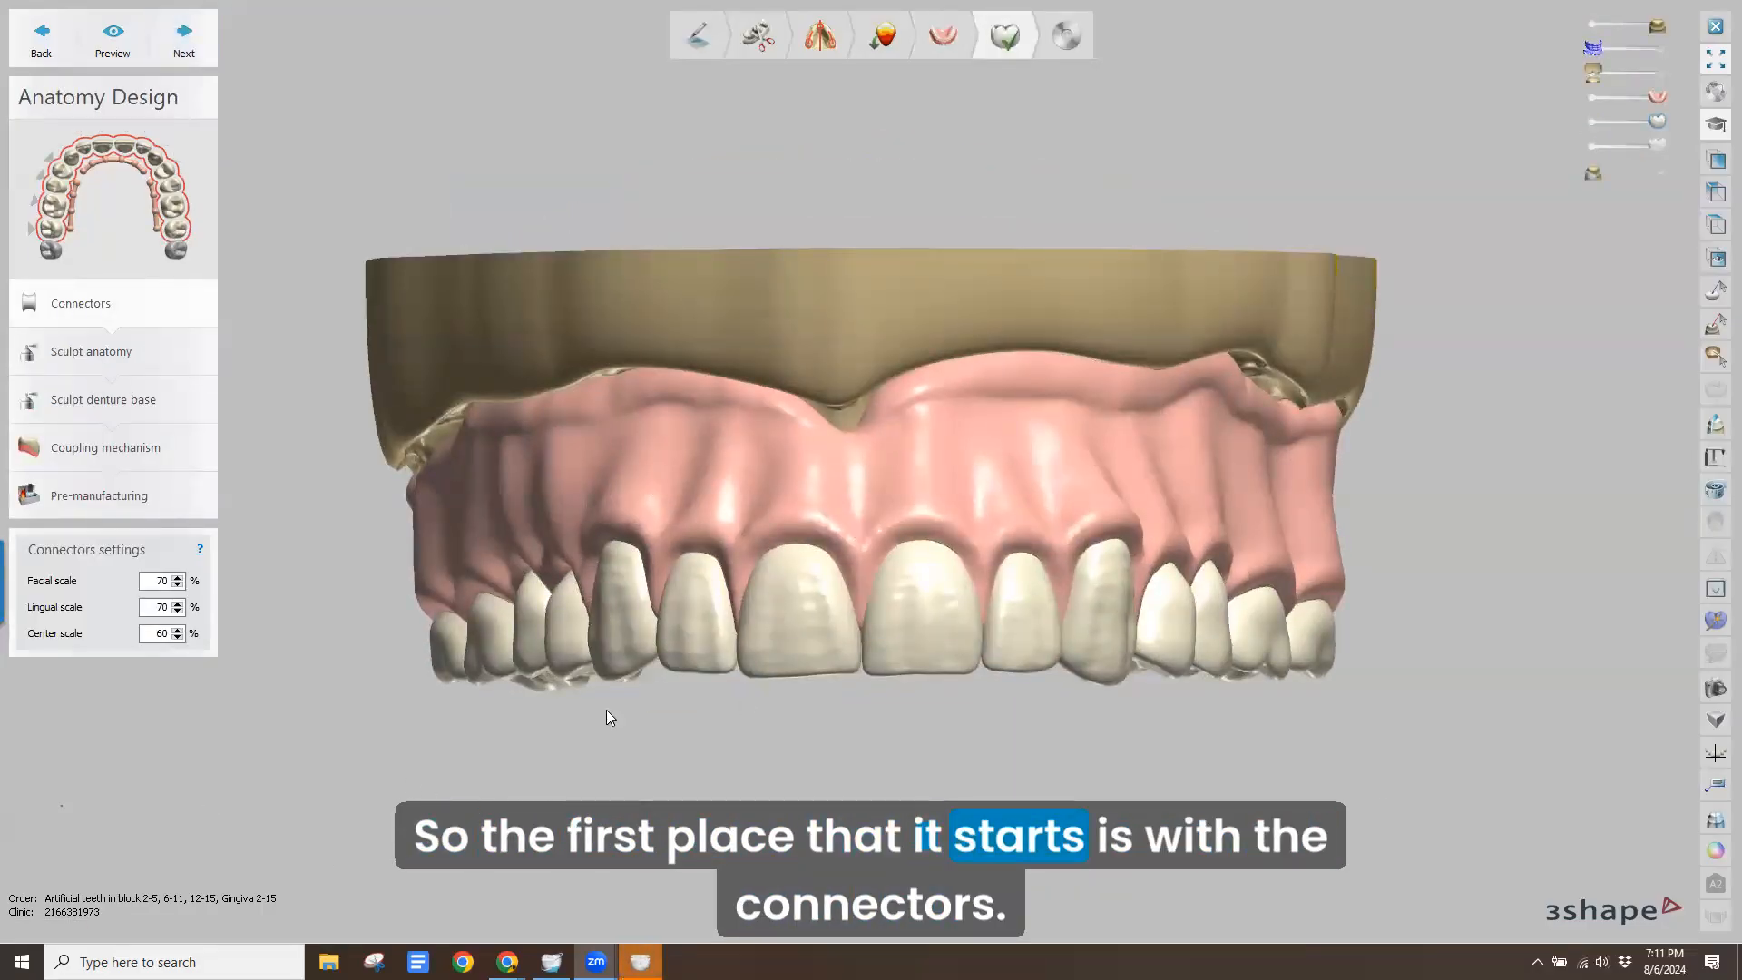
# Review the connector scales of the first posterior segment, keep them unchanged, and proceed to the anterior segment's connectors
pyautogui.moveTo(602, 711); pyautogui.dragTo(834, 544, button='right')
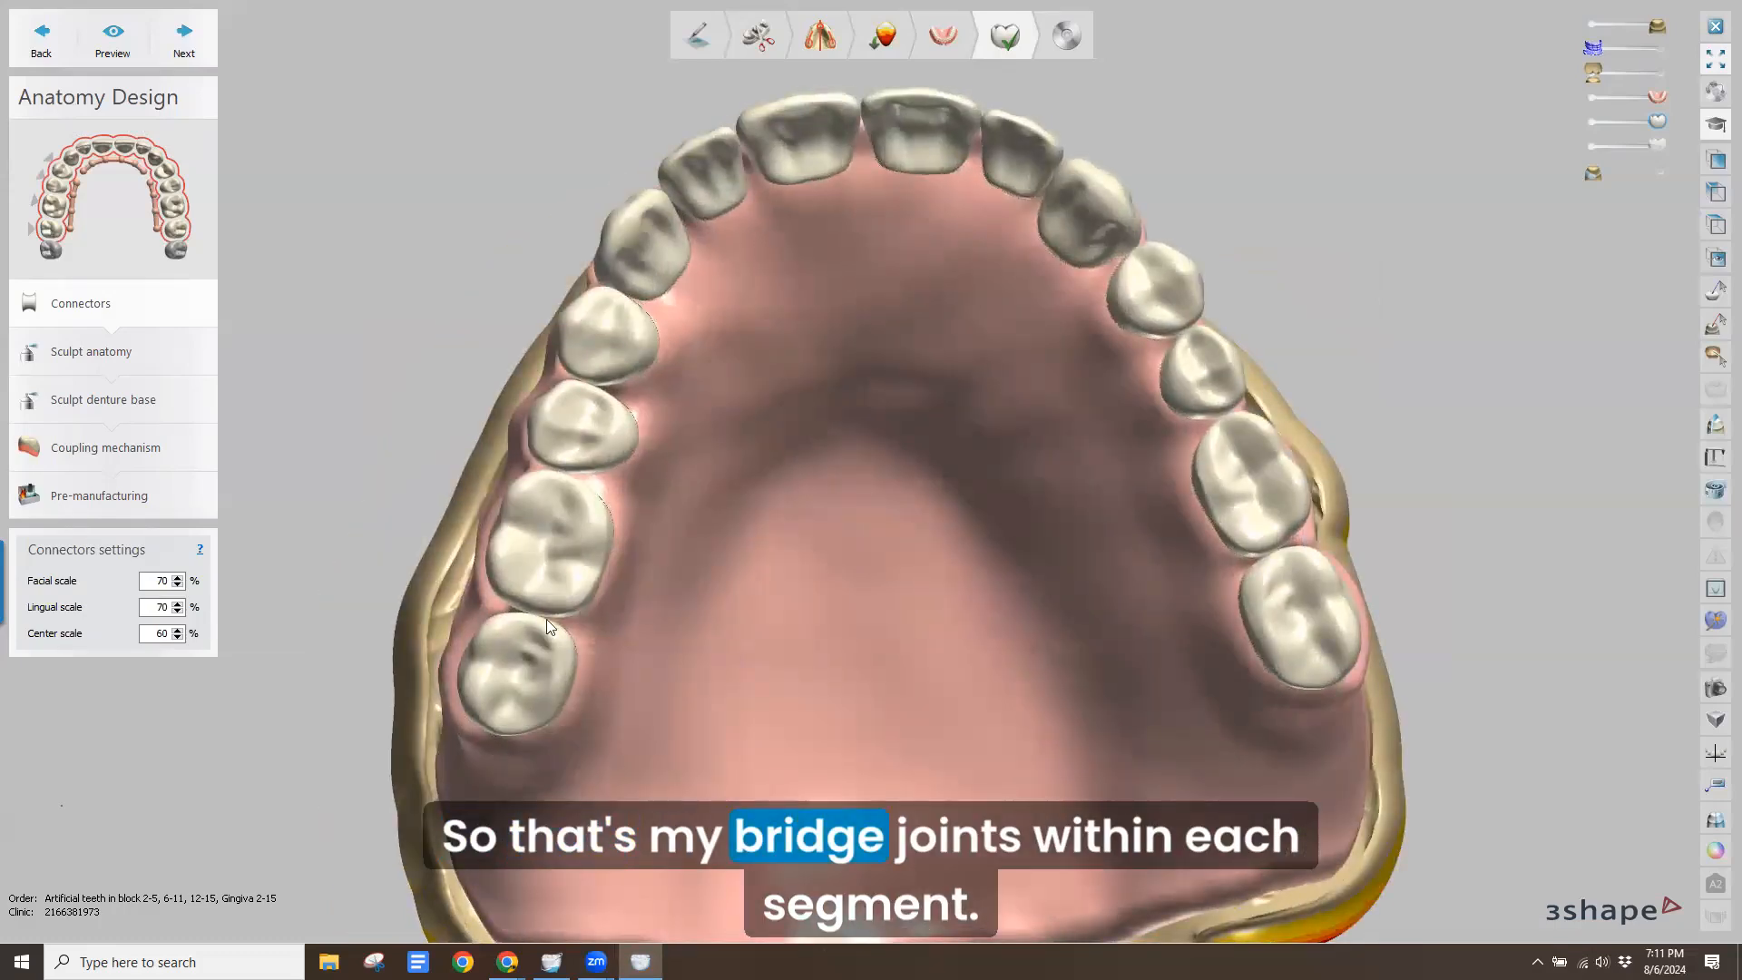
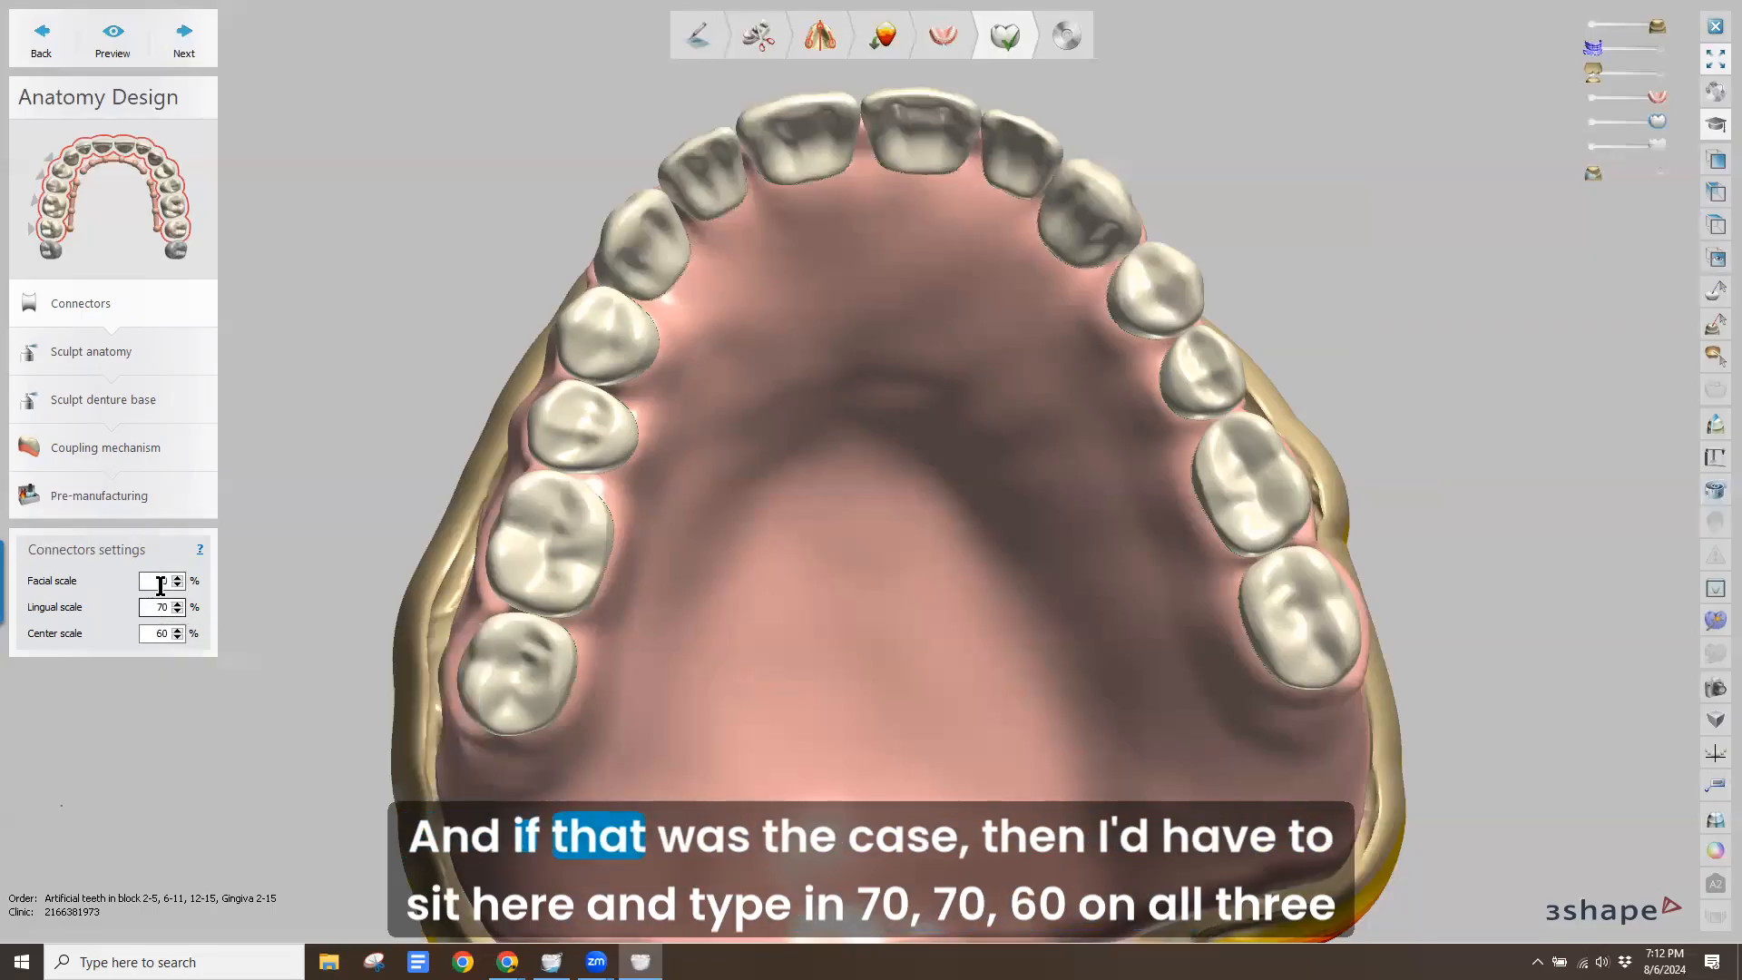
pyautogui.doubleClick(175, 583)
pyautogui.press('Tab')
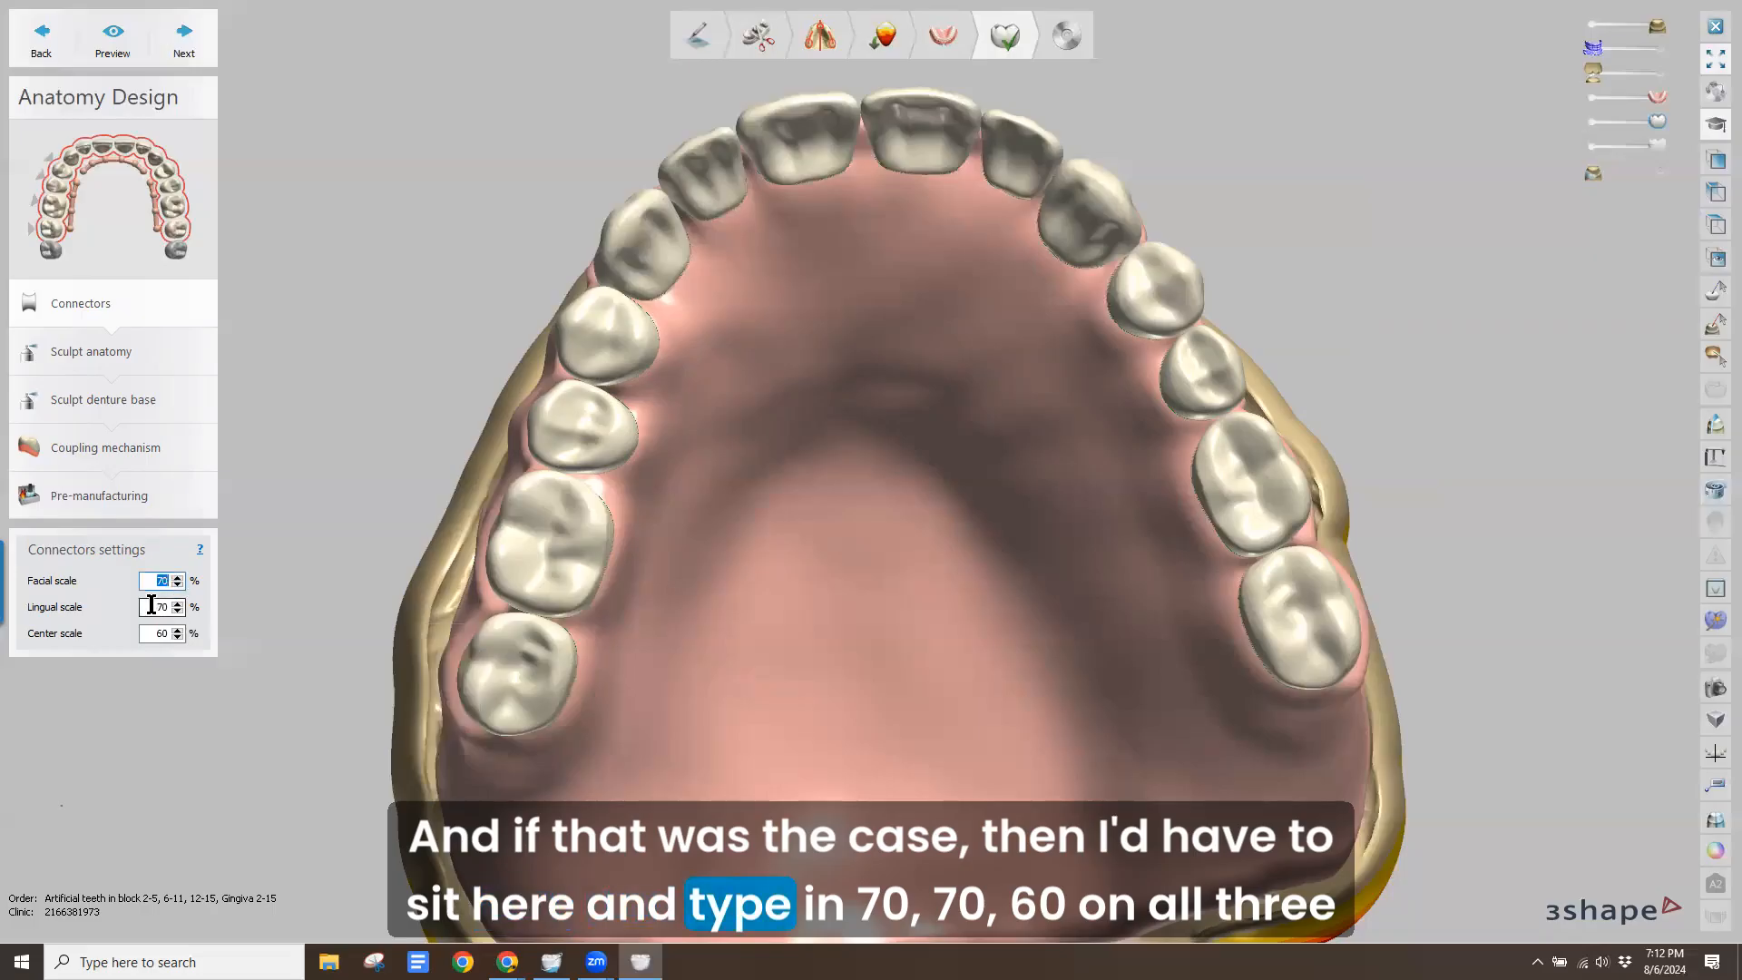
pyautogui.click(377, 488)
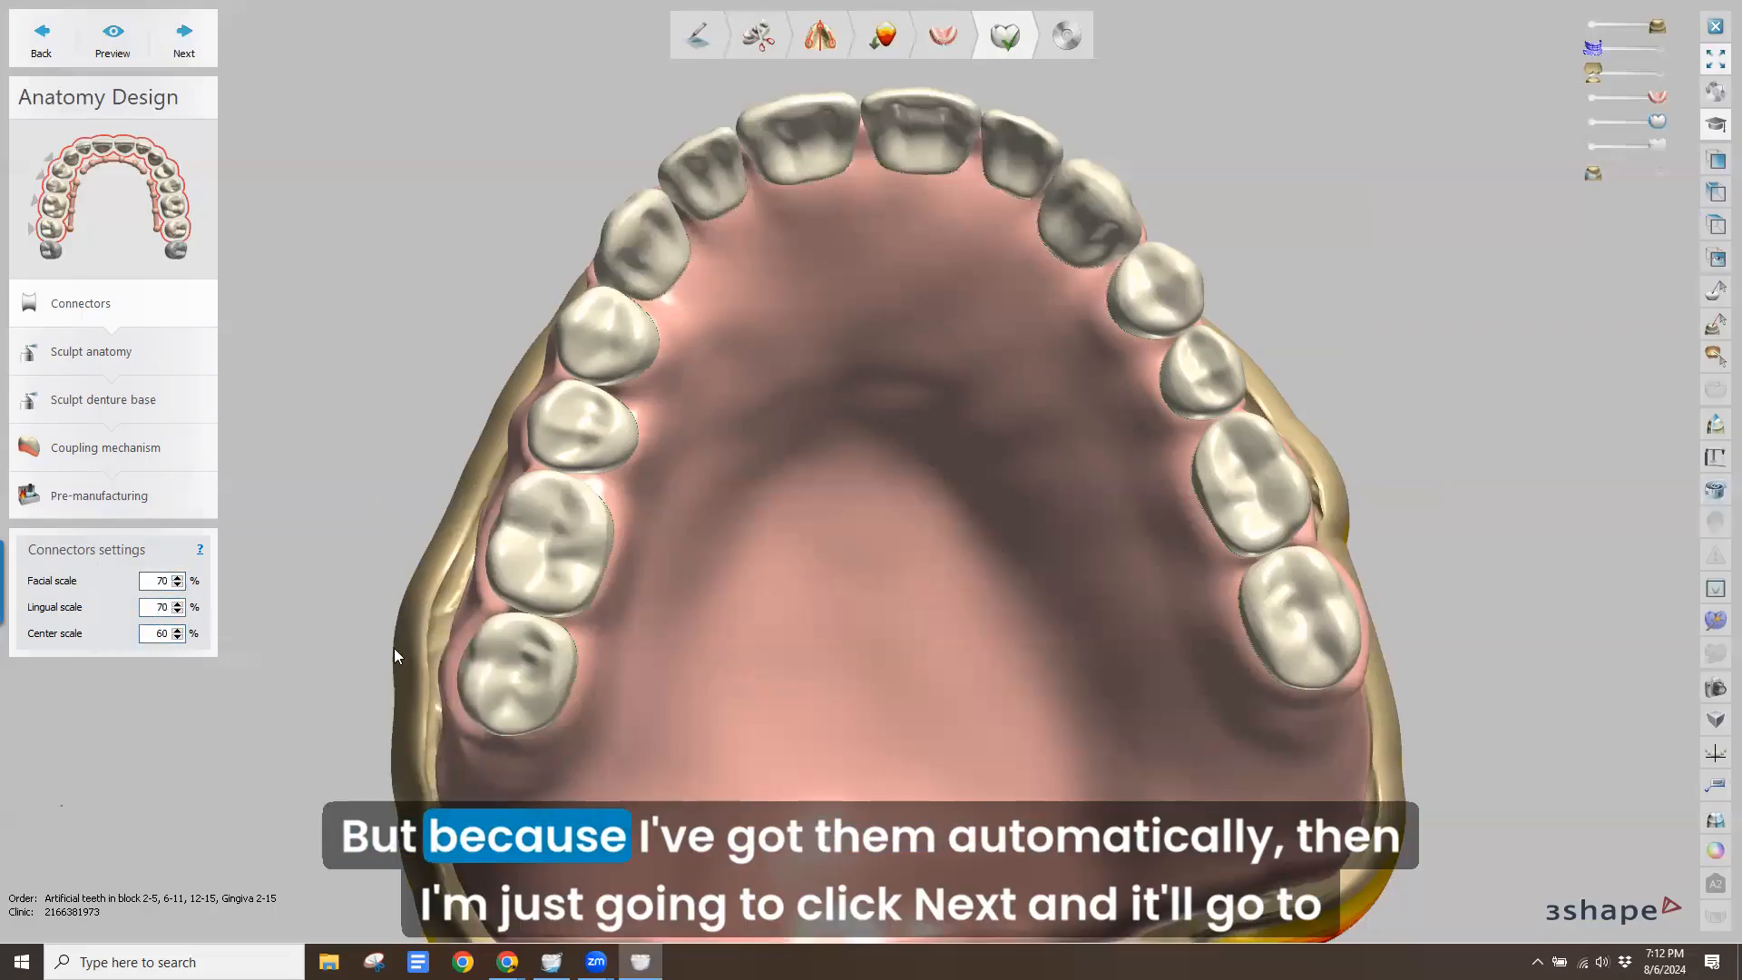
pyautogui.click(178, 40)
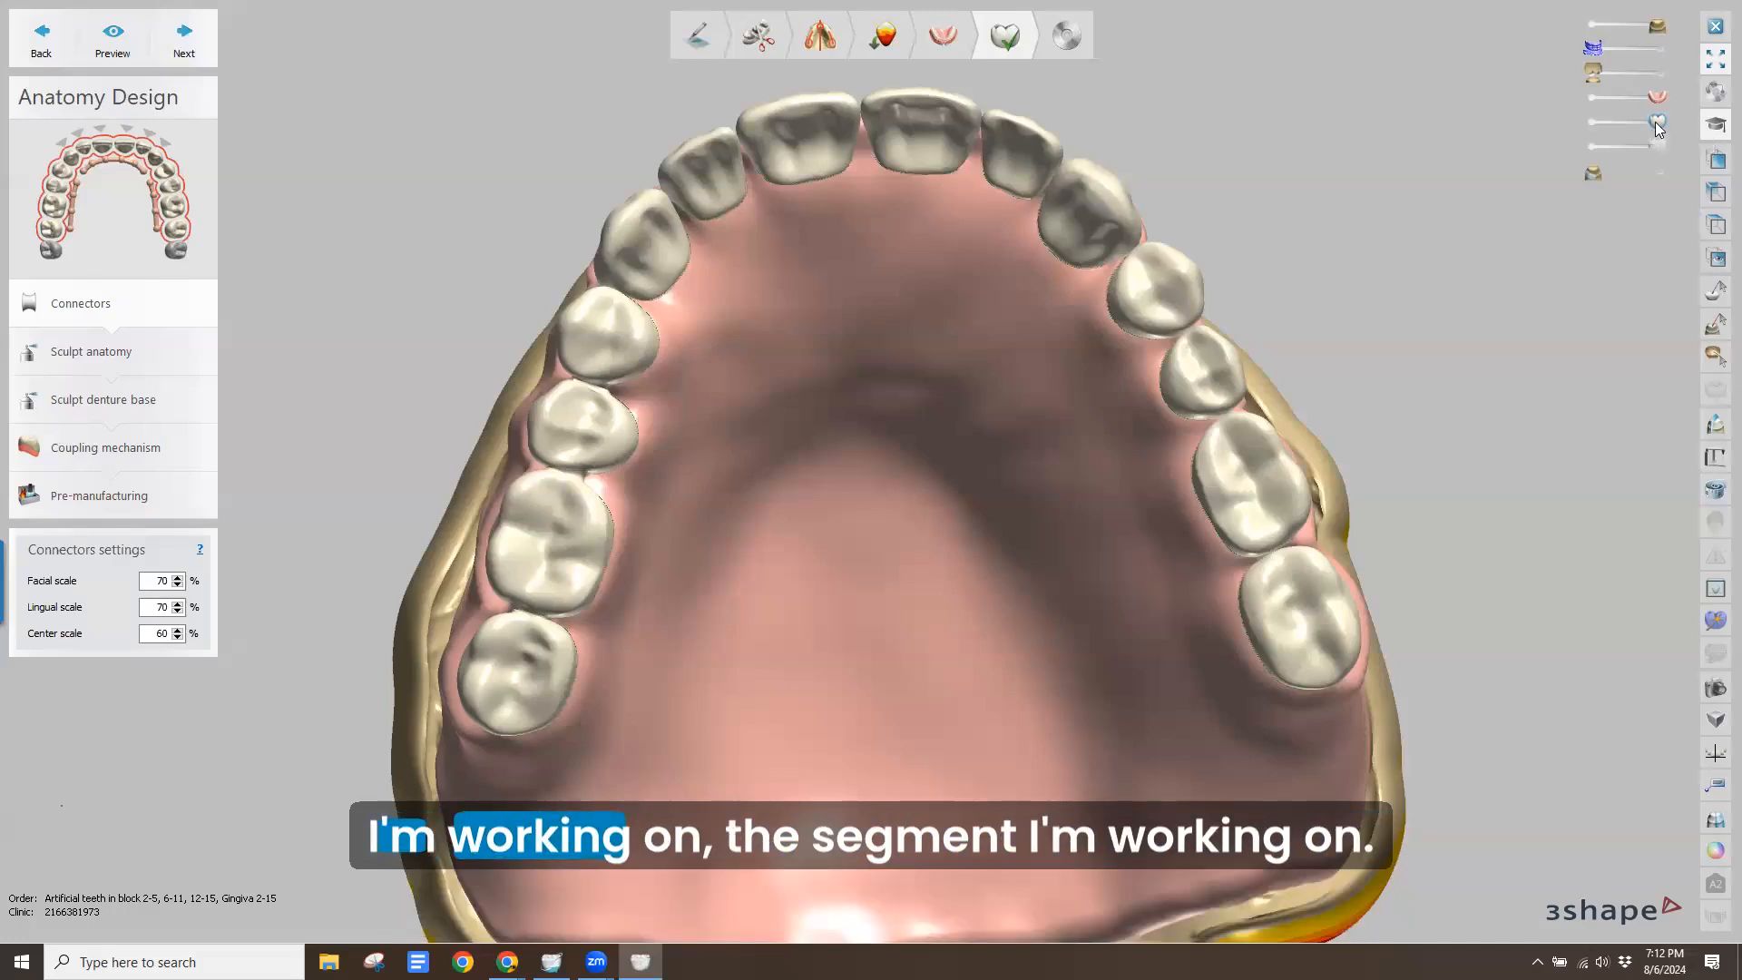
# Fade the segment layers out and back in to identify the active one, and proceed to sculpting the anatomy
pyautogui.moveTo(1656, 122); pyautogui.dragTo(1616, 121)
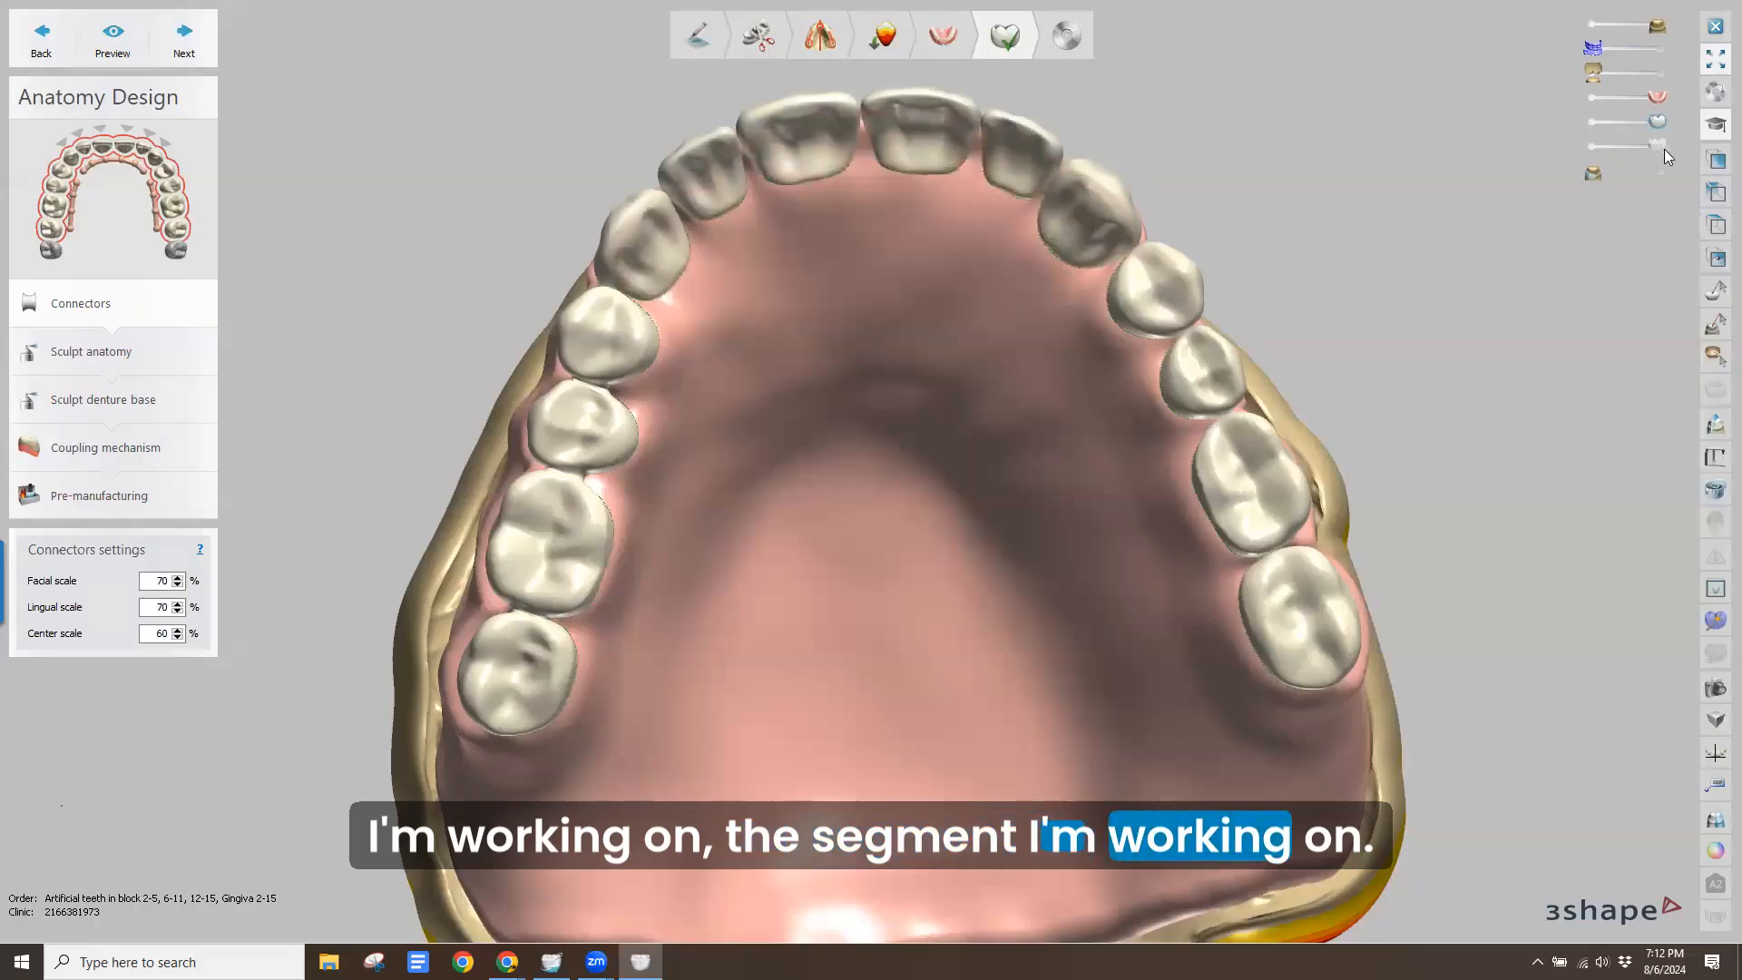
pyautogui.moveTo(1661, 147); pyautogui.dragTo(1687, 125)
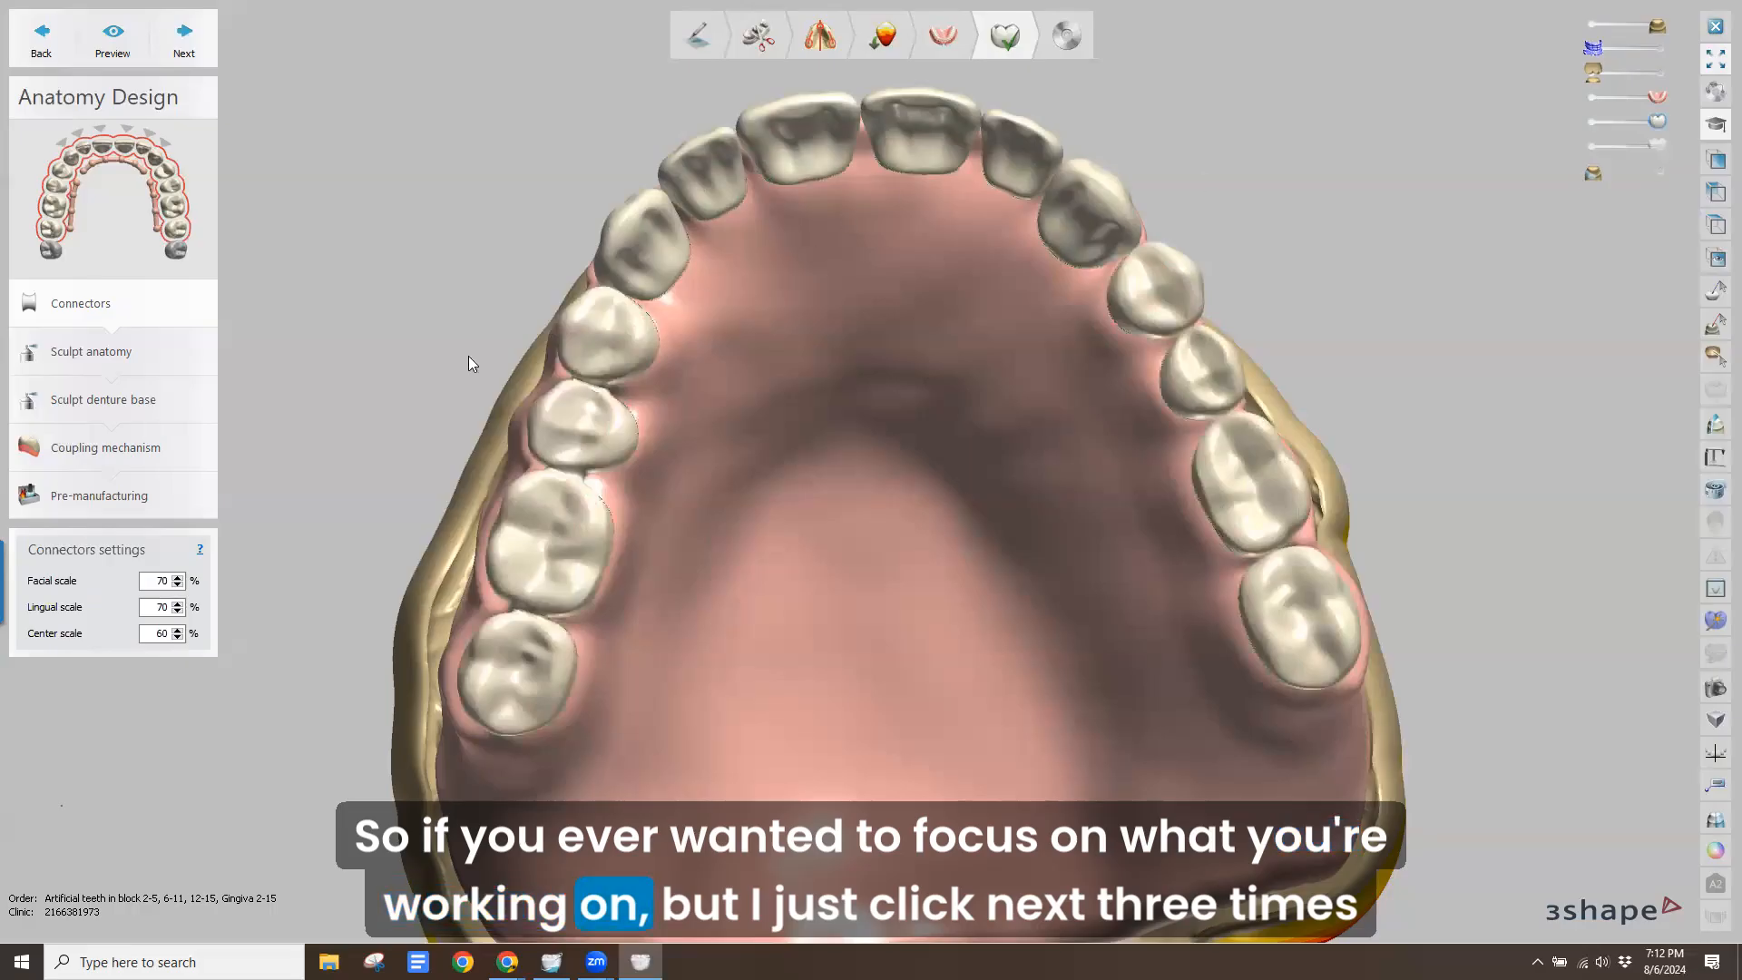
pyautogui.click(185, 39)
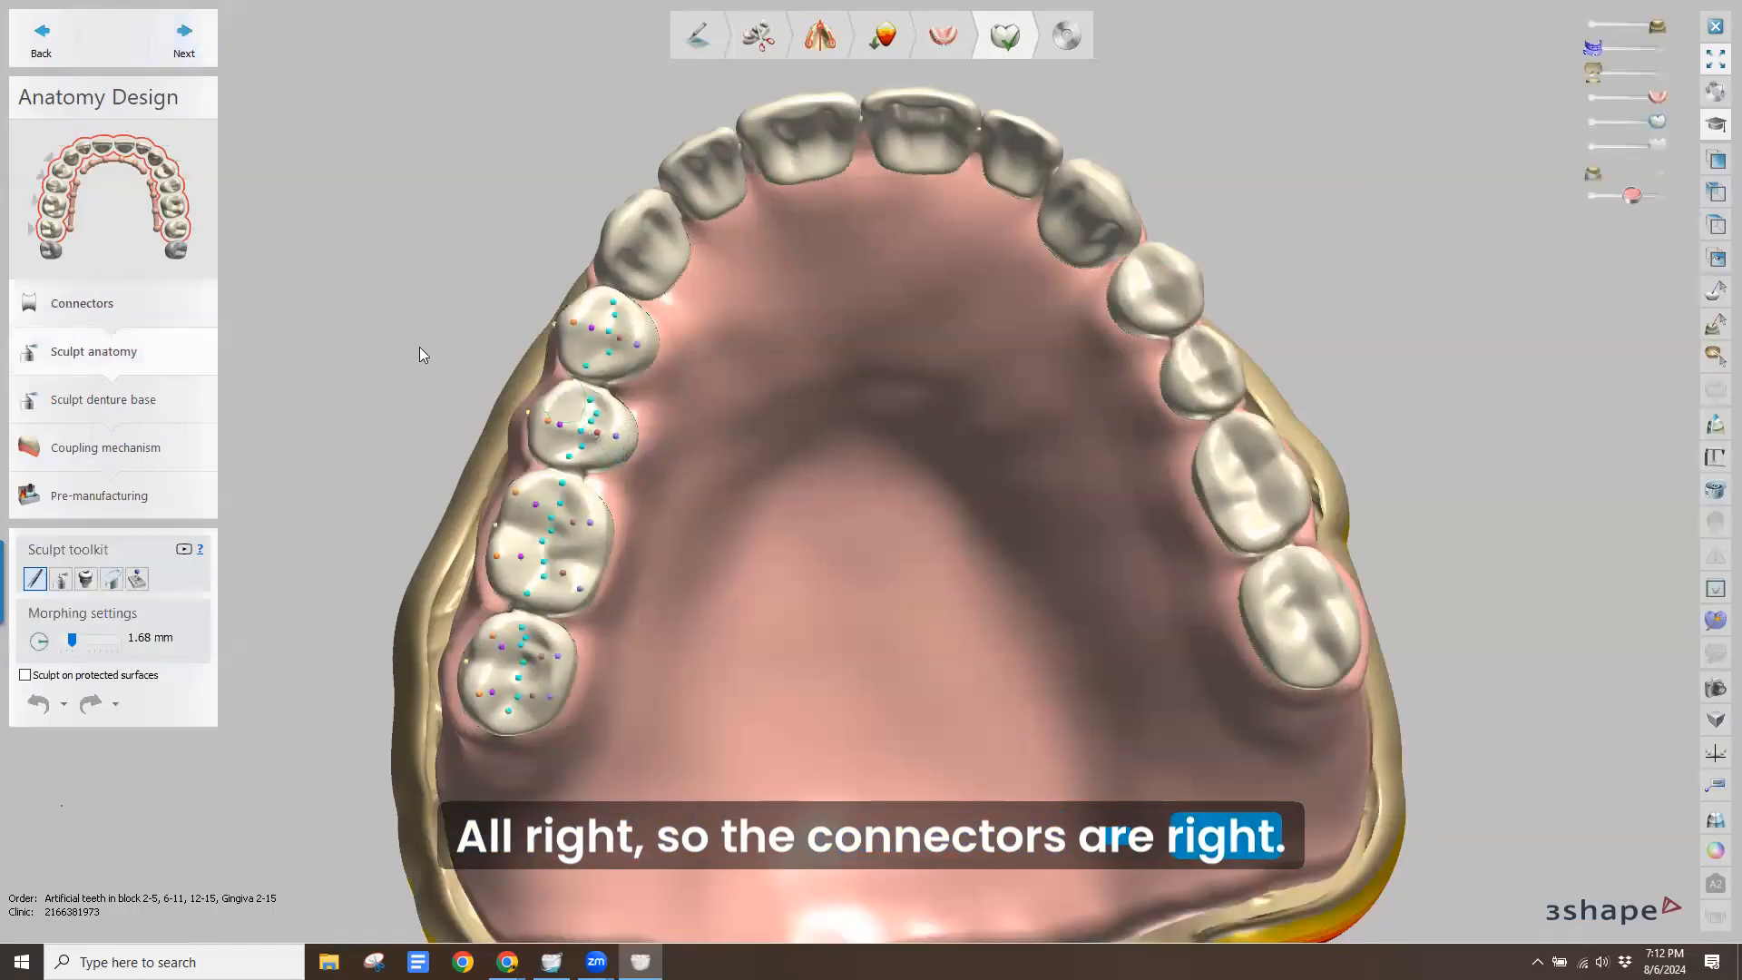
# Examine the morphing points and occlusal anatomy of the molars and premolars in segment 2-5
pyautogui.moveTo(419, 347)
pyautogui.mouseDown(button='right')
pyautogui.moveTo(414, 301)
pyautogui.moveTo(372, 301)
pyautogui.moveTo(403, 318)
pyautogui.moveTo(412, 300)
pyautogui.moveTo(415, 318)
pyautogui.mouseUp(button='right')
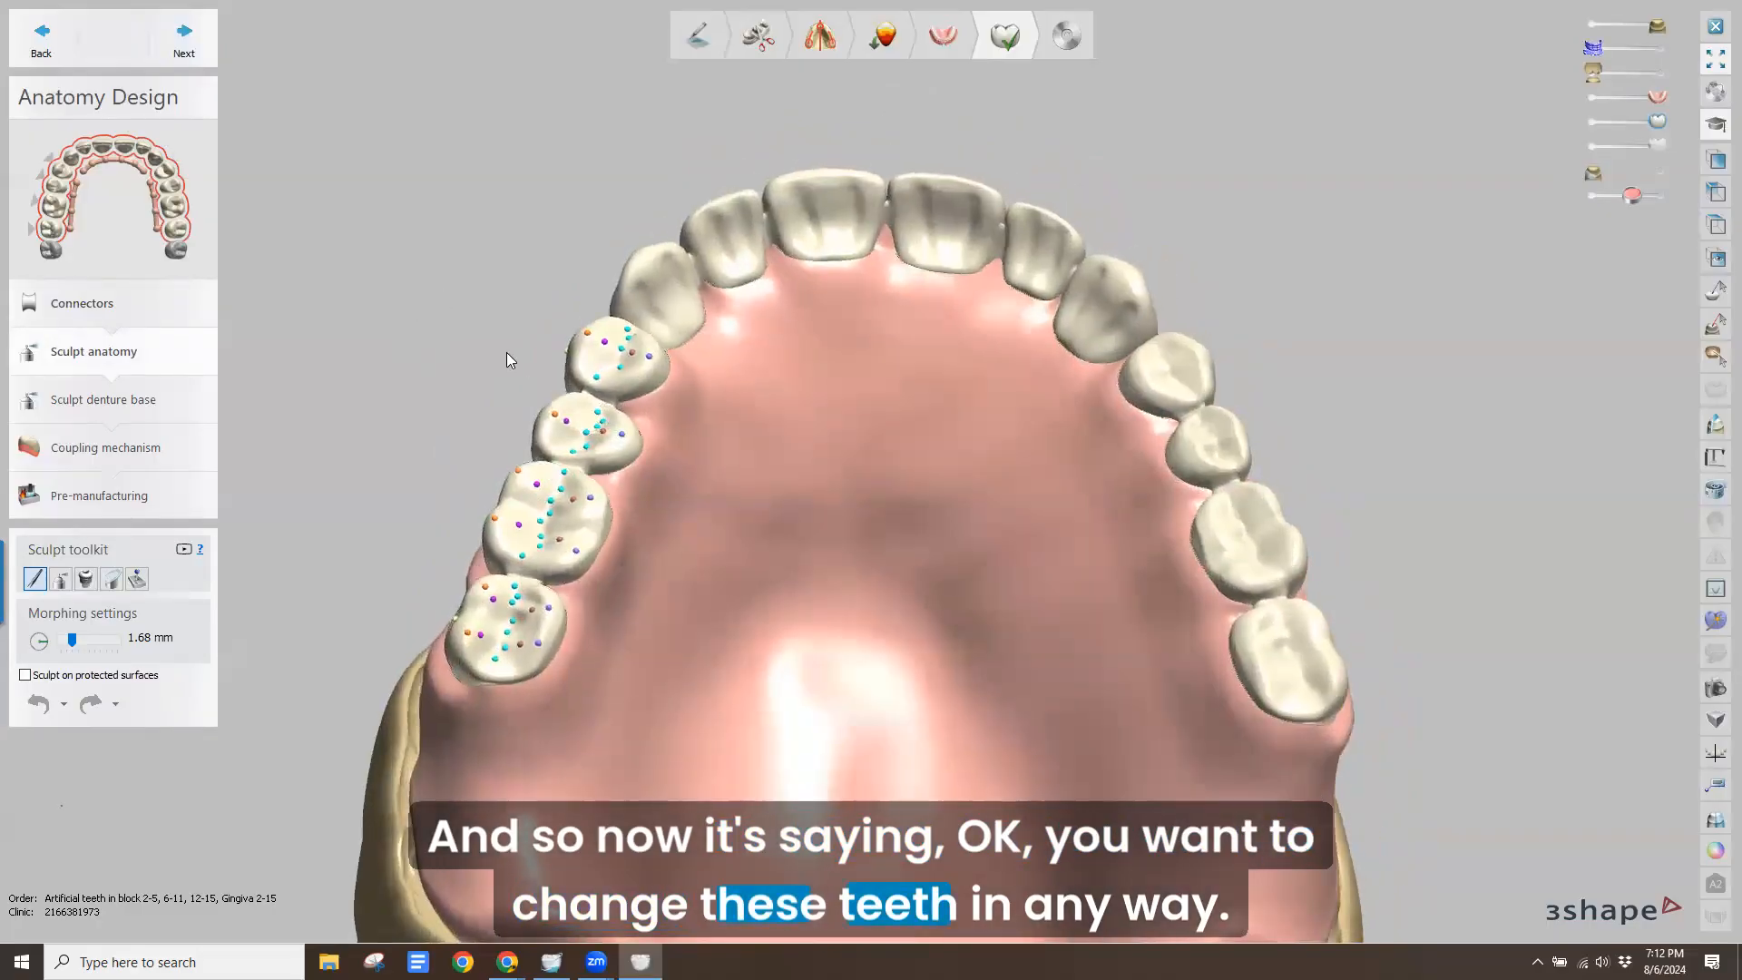
pyautogui.moveTo(508, 361); pyautogui.dragTo(540, 386, button='right')
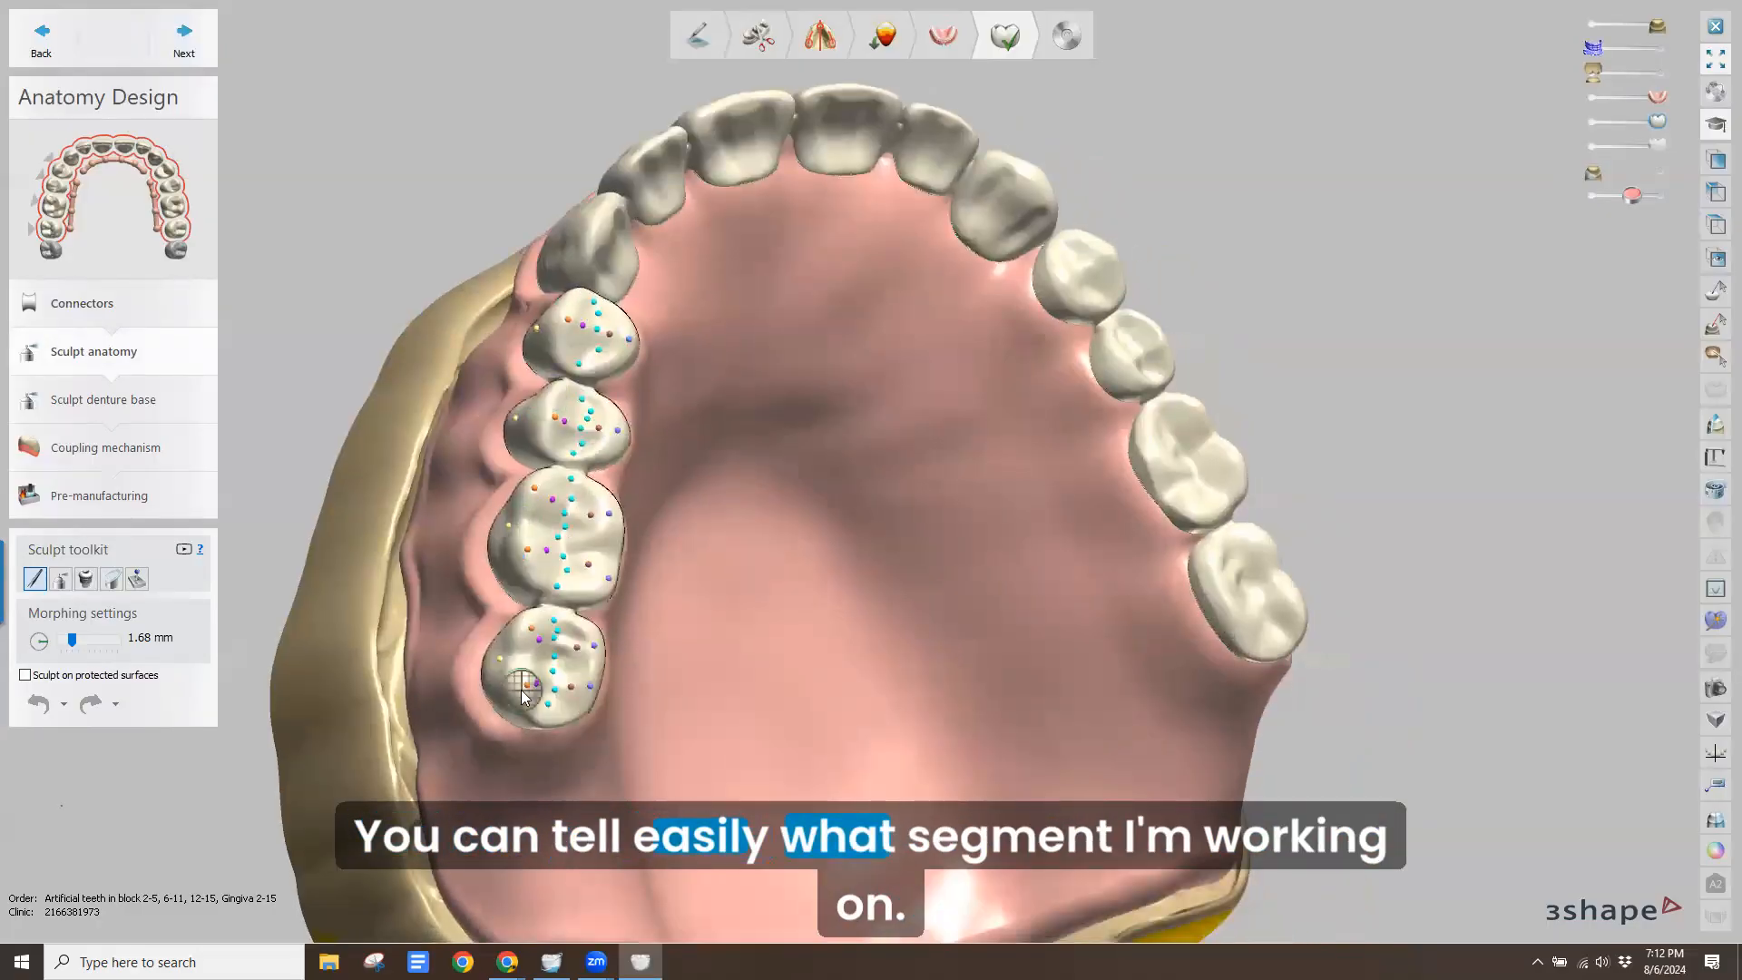
pyautogui.moveTo(426, 535)
pyautogui.mouseDown(button='right')
pyautogui.moveTo(421, 513)
pyautogui.moveTo(416, 554)
pyautogui.mouseUp(button='right')
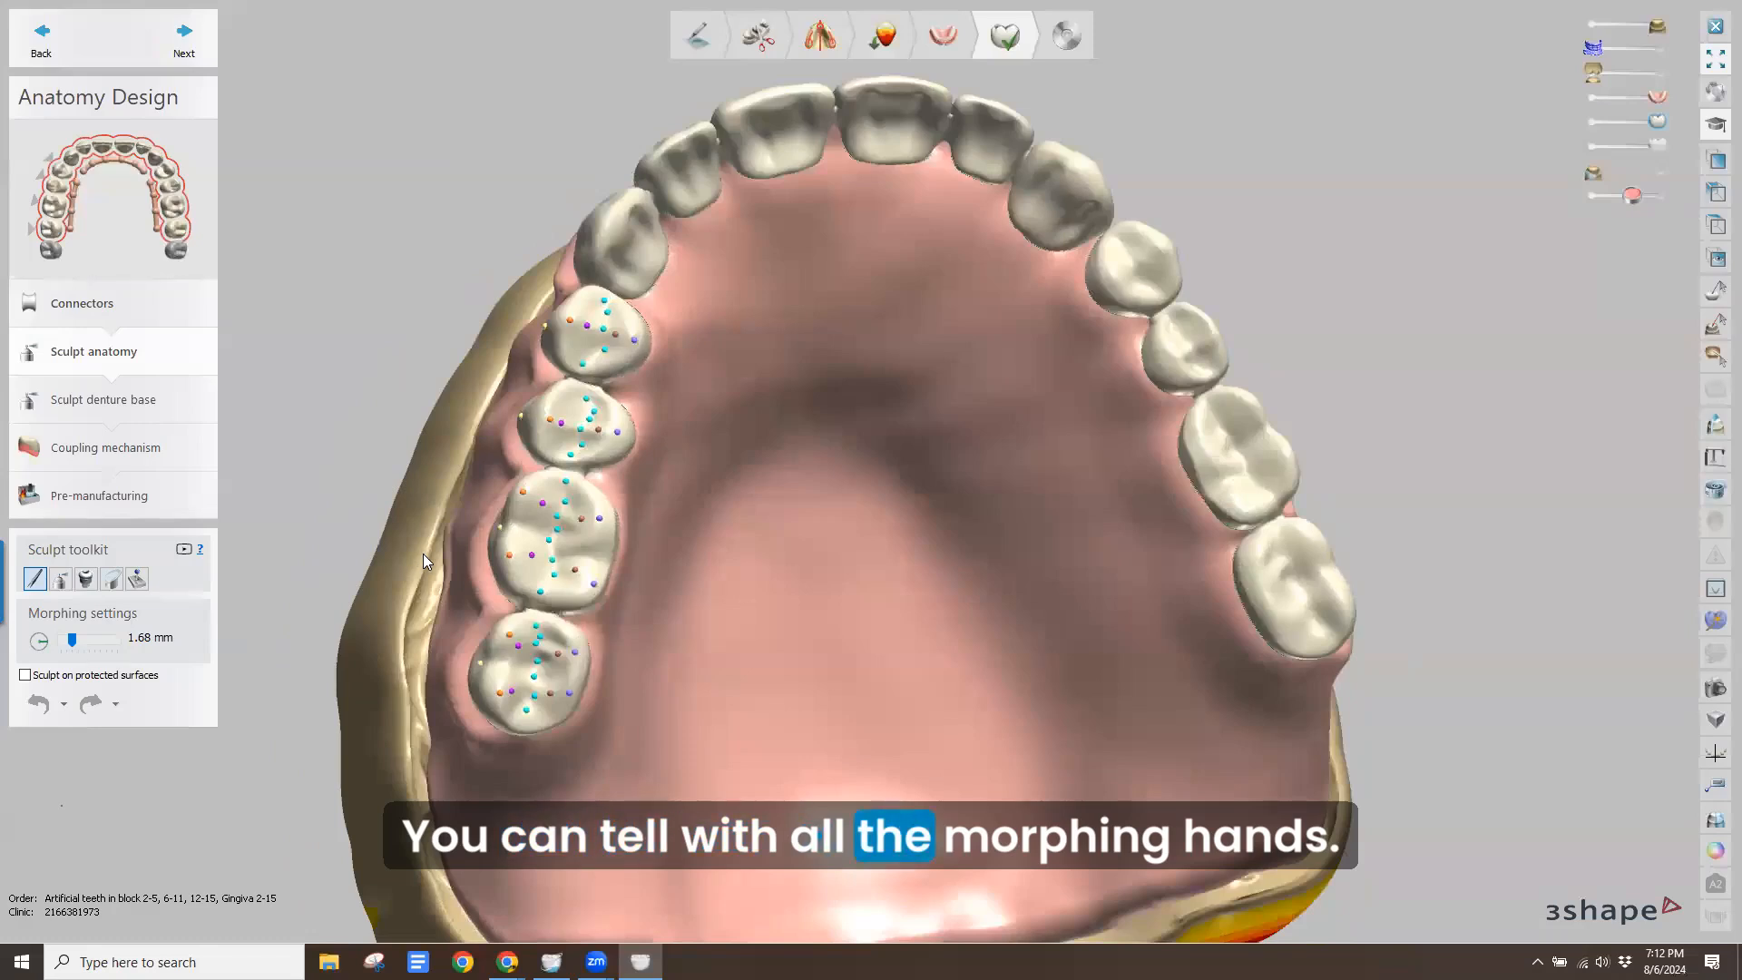
pyautogui.scroll(5, 459, 614)
pyautogui.moveTo(459, 613); pyautogui.dragTo(450, 448, button='right')
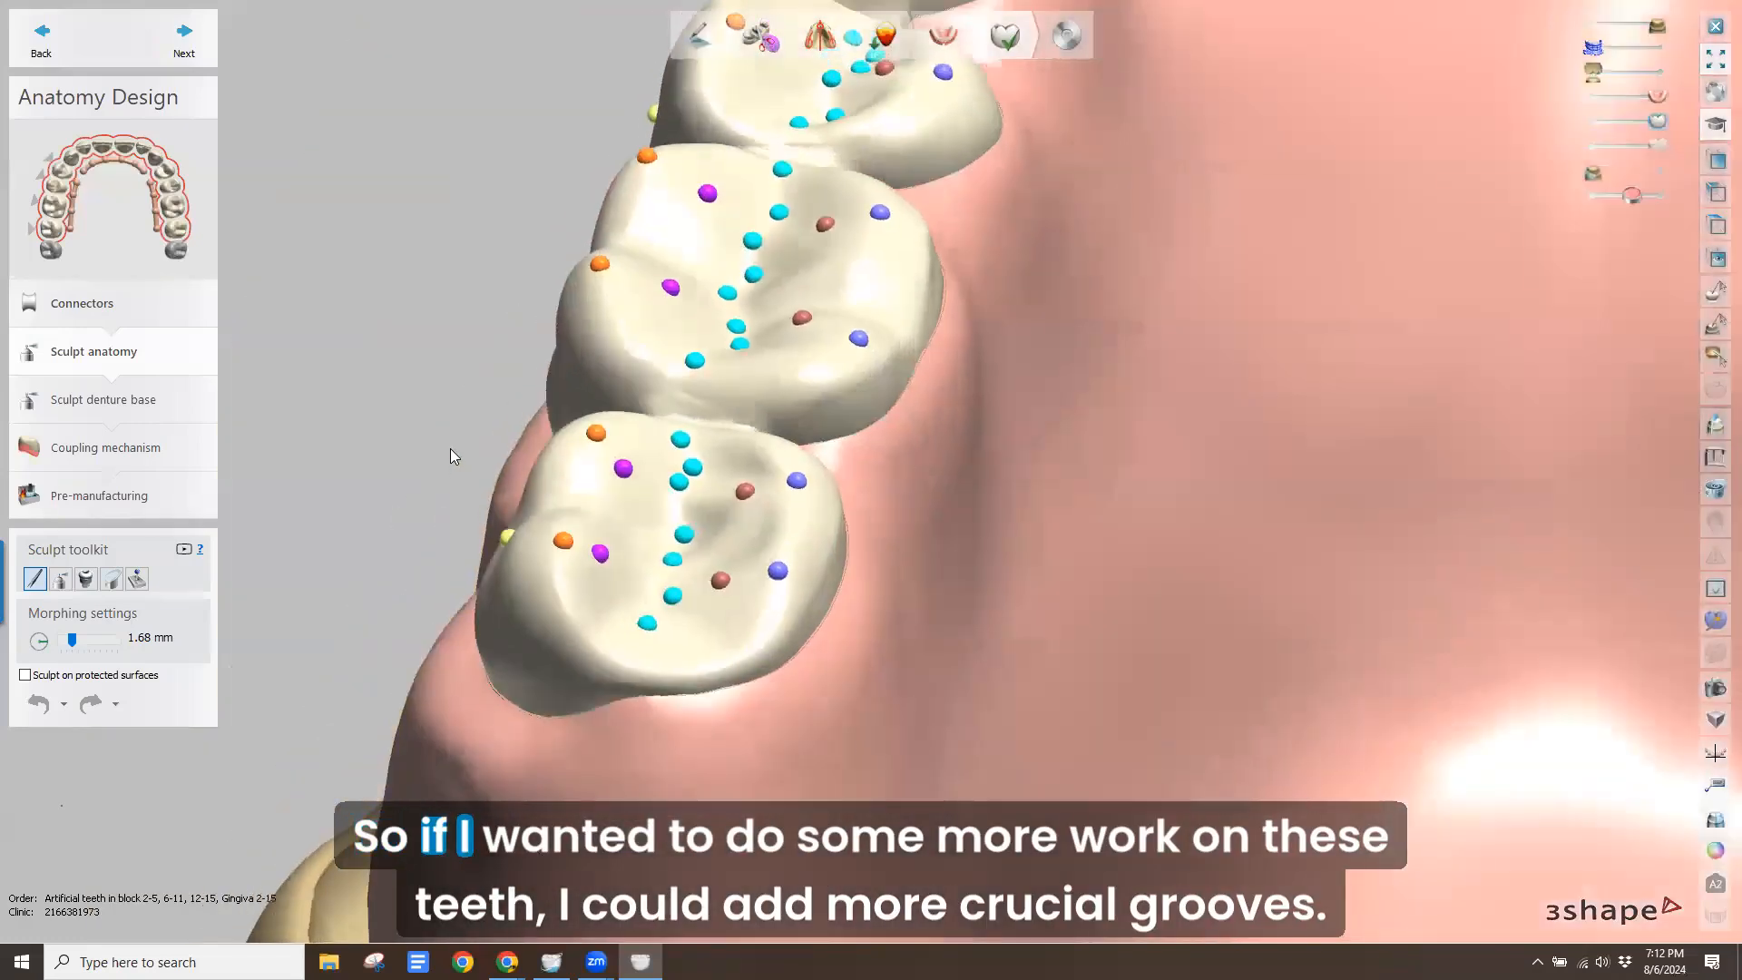
pyautogui.scroll(3, 798, 381)
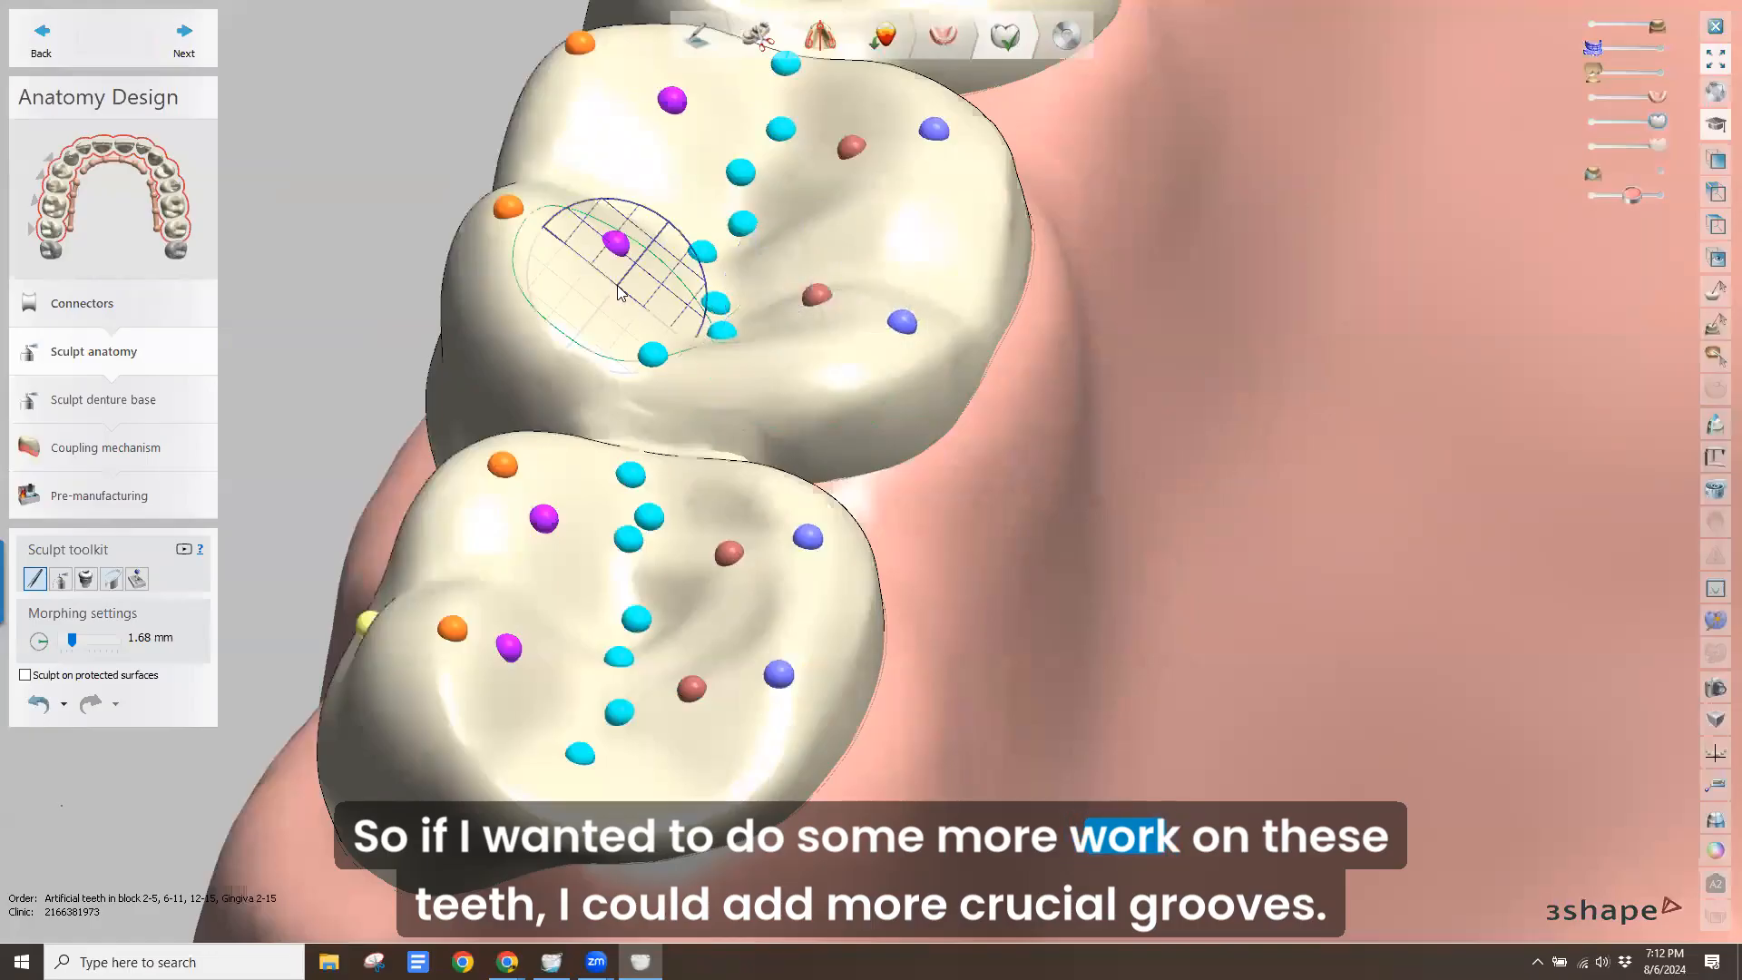
# Carve back the facial side of the connector between the second premolar and first molar using the 1.68 mm morphing tool
pyautogui.moveTo(370, 231)
pyautogui.mouseDown(button='right')
pyautogui.moveTo(352, 233)
pyautogui.moveTo(350, 266)
pyautogui.moveTo(364, 354)
pyautogui.moveTo(472, 328)
pyautogui.mouseUp(button='right')
pyautogui.scroll(-5, 514, 352)
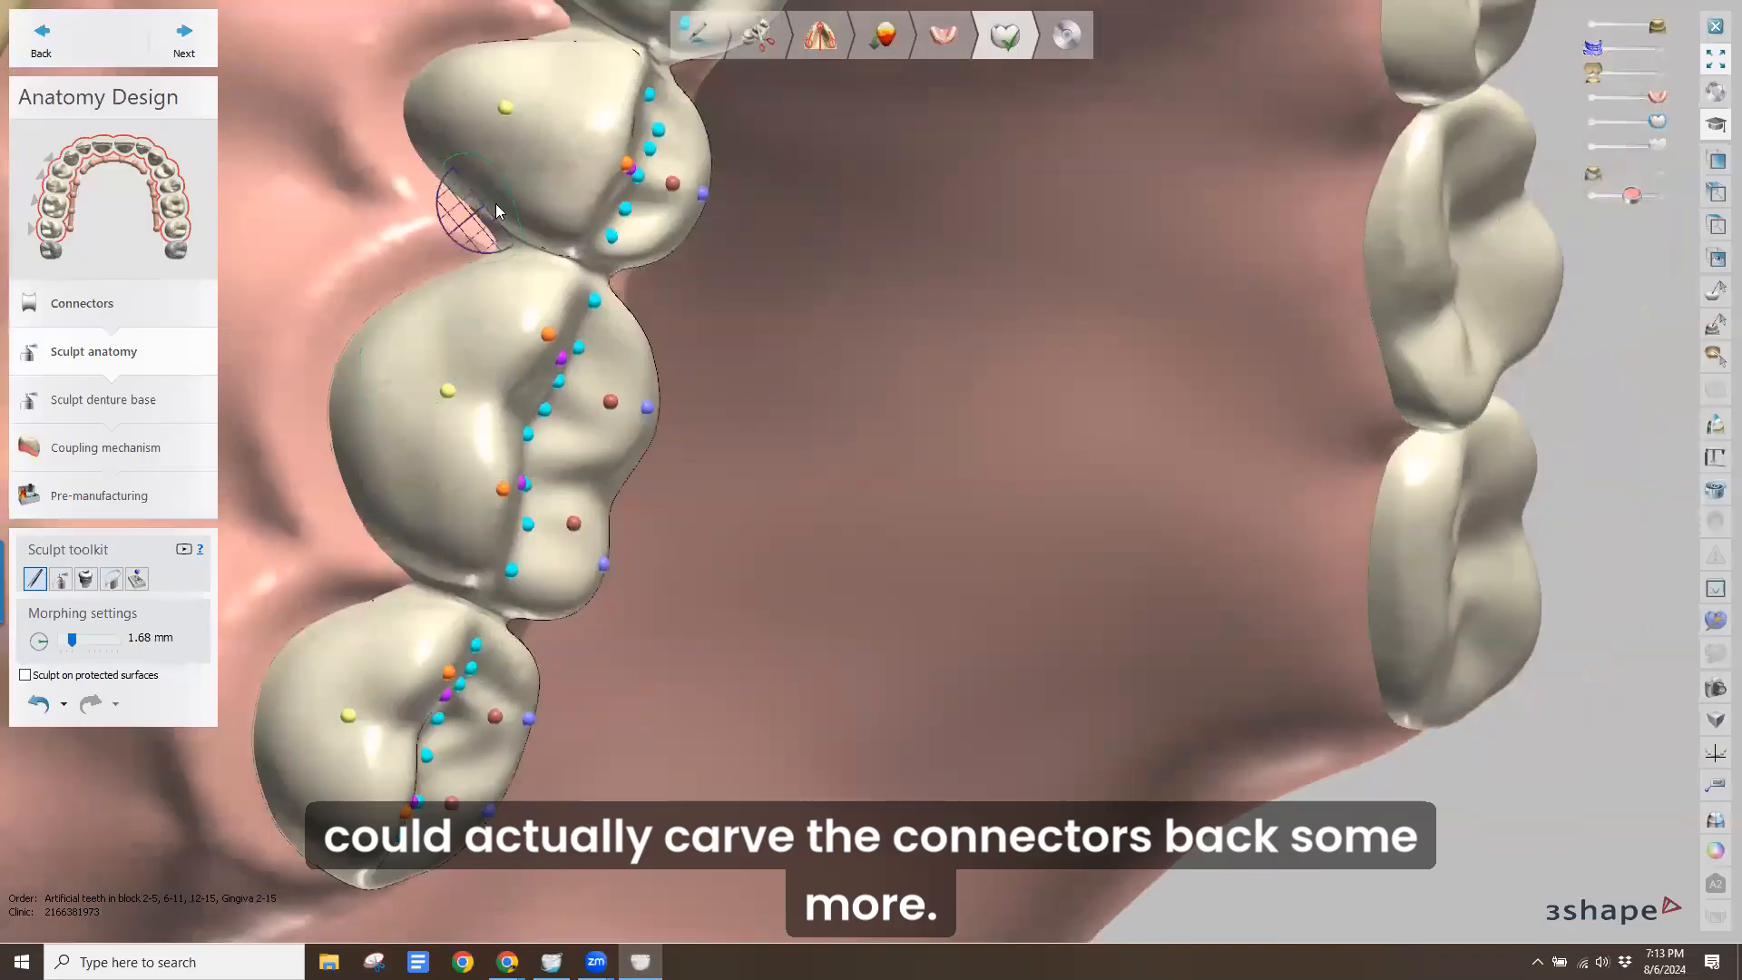
pyautogui.moveTo(495, 203); pyautogui.dragTo(558, 265)
pyautogui.scroll(4, 335, 301)
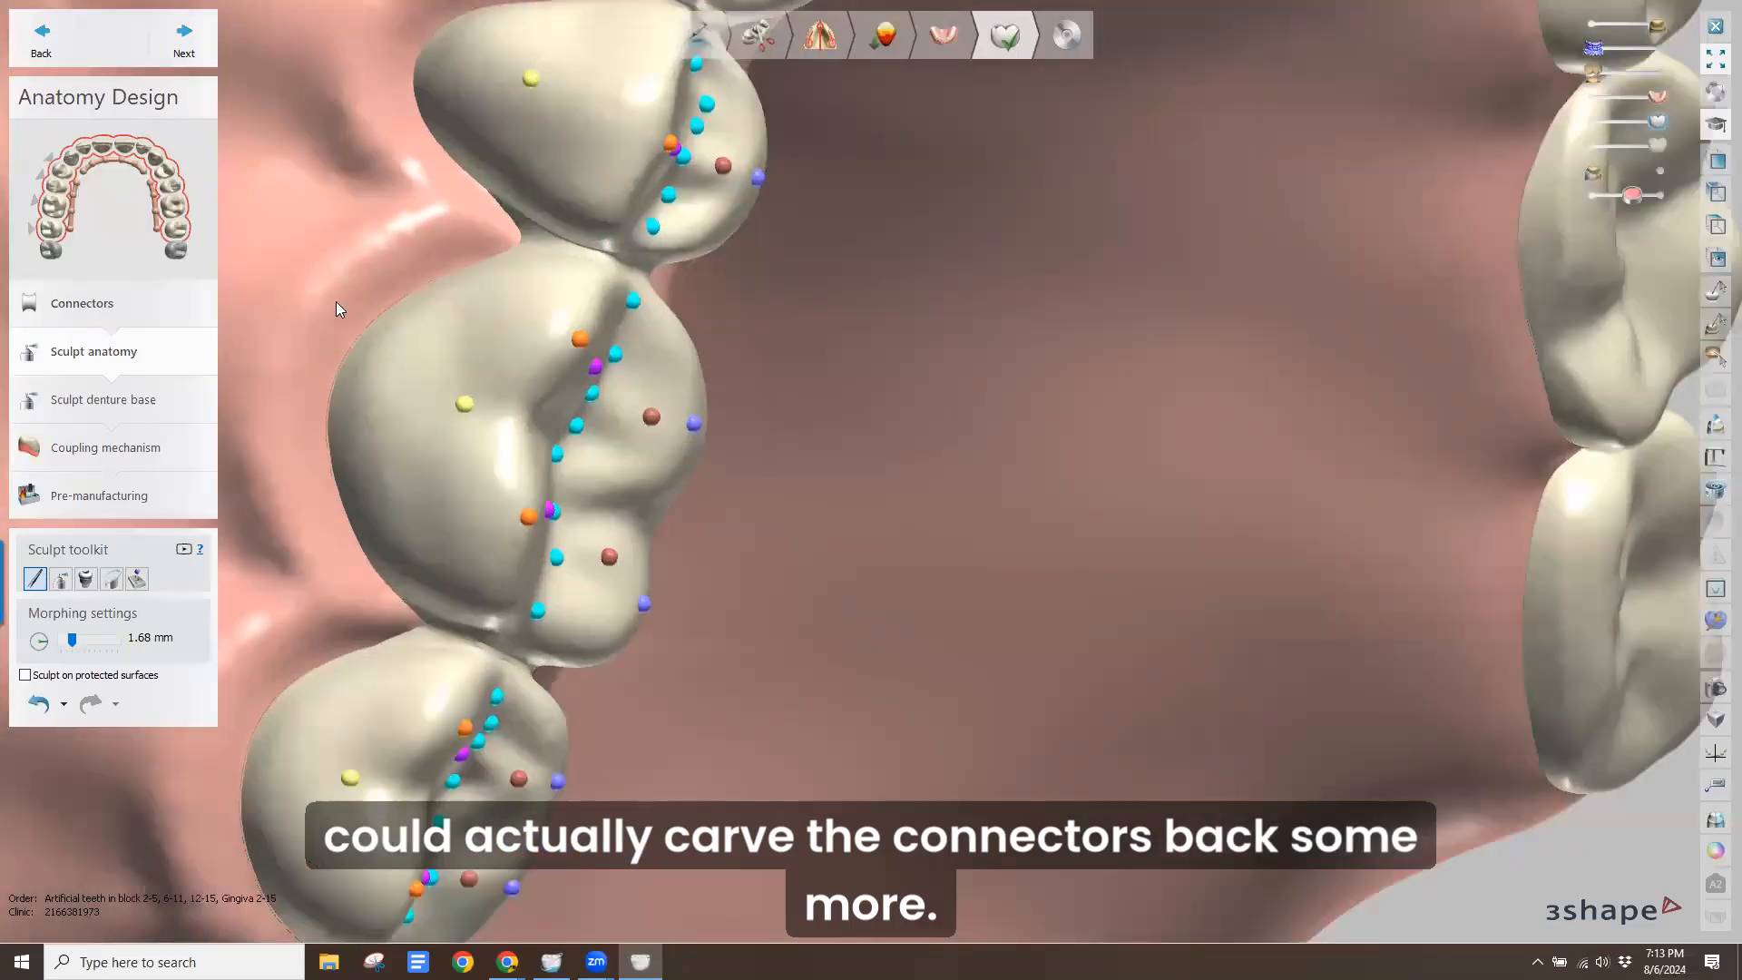
# Hide the upper model and the block-out wax, and check the denture's intaglio surface for breakthrough
pyautogui.moveTo(459, 308); pyautogui.dragTo(383, 245, button='right')
pyautogui.scroll(-2, 383, 252)
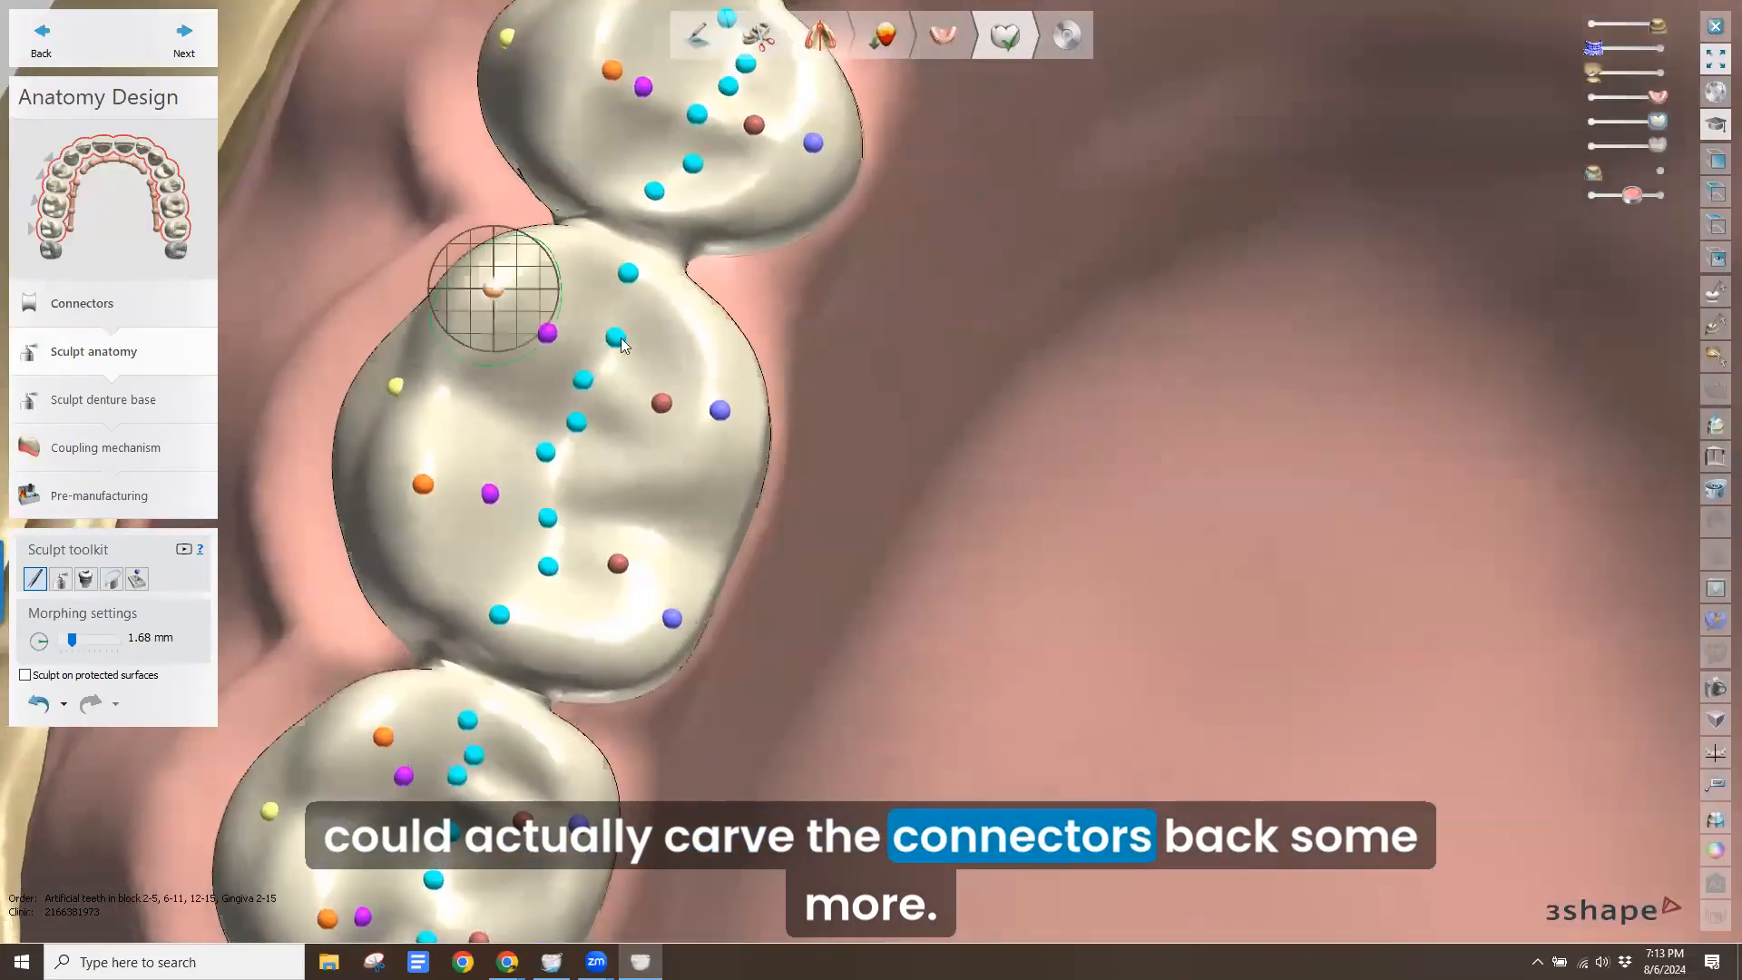
pyautogui.scroll(-5, 1303, 543)
pyautogui.scroll(-2, 1292, 485)
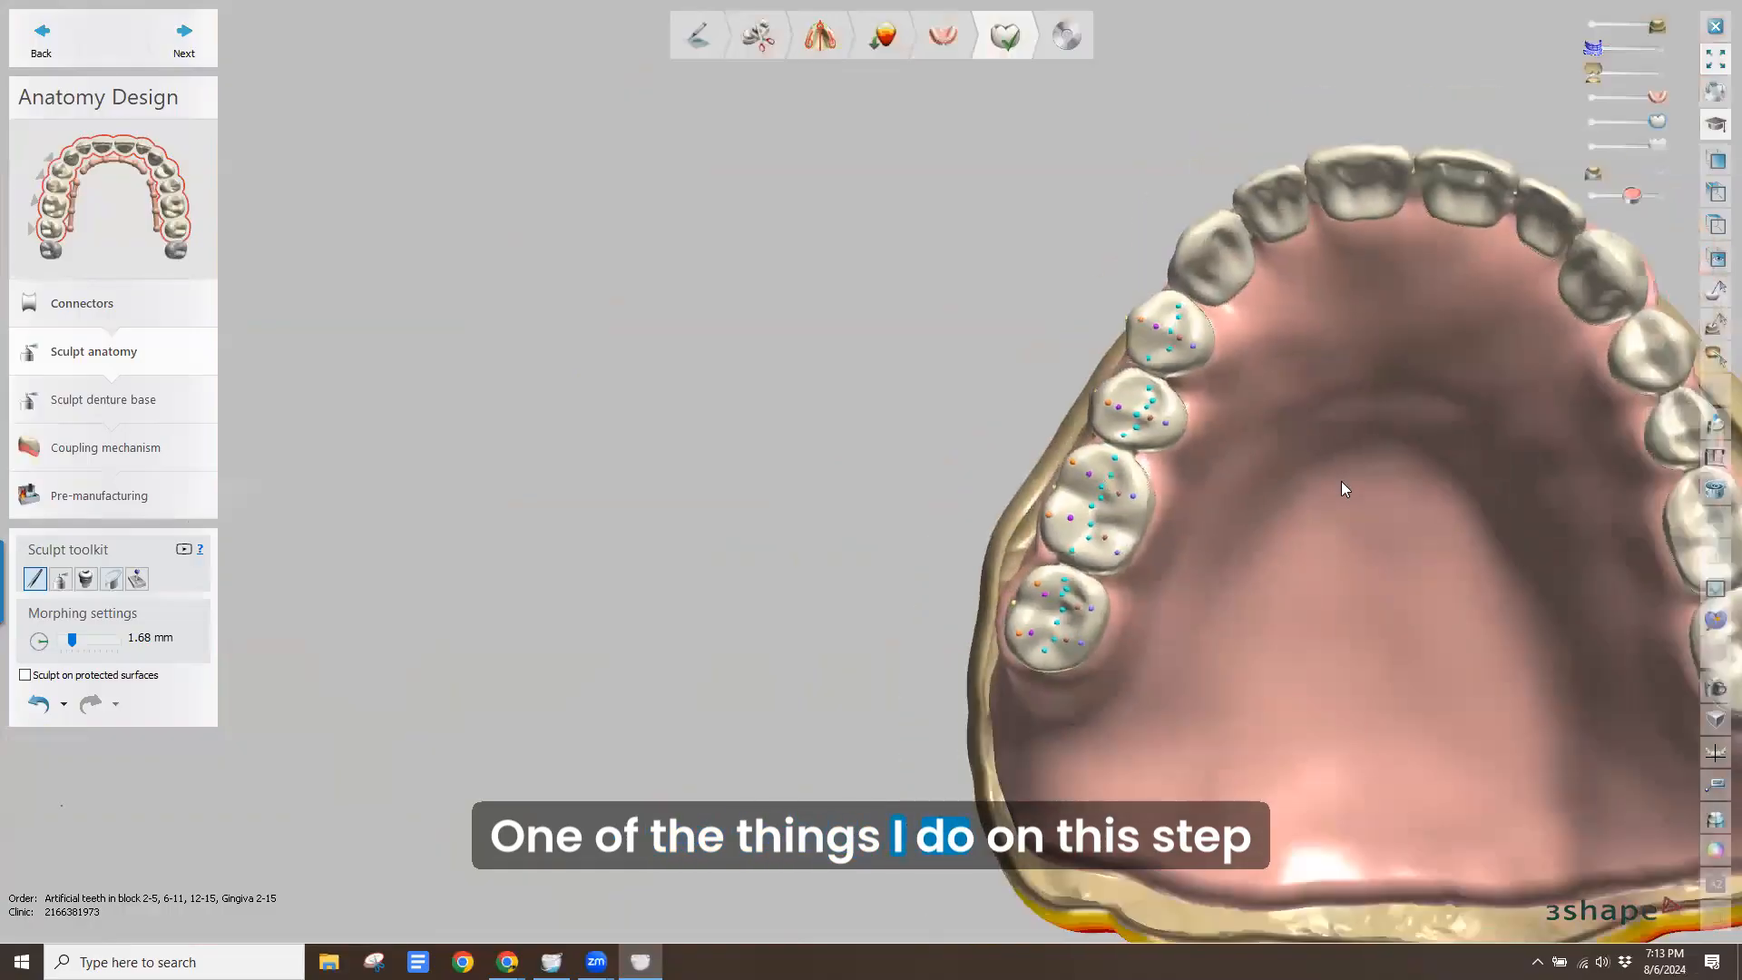
pyautogui.moveTo(1341, 481); pyautogui.dragTo(911, 412, button='middle')
pyautogui.click(1590, 25)
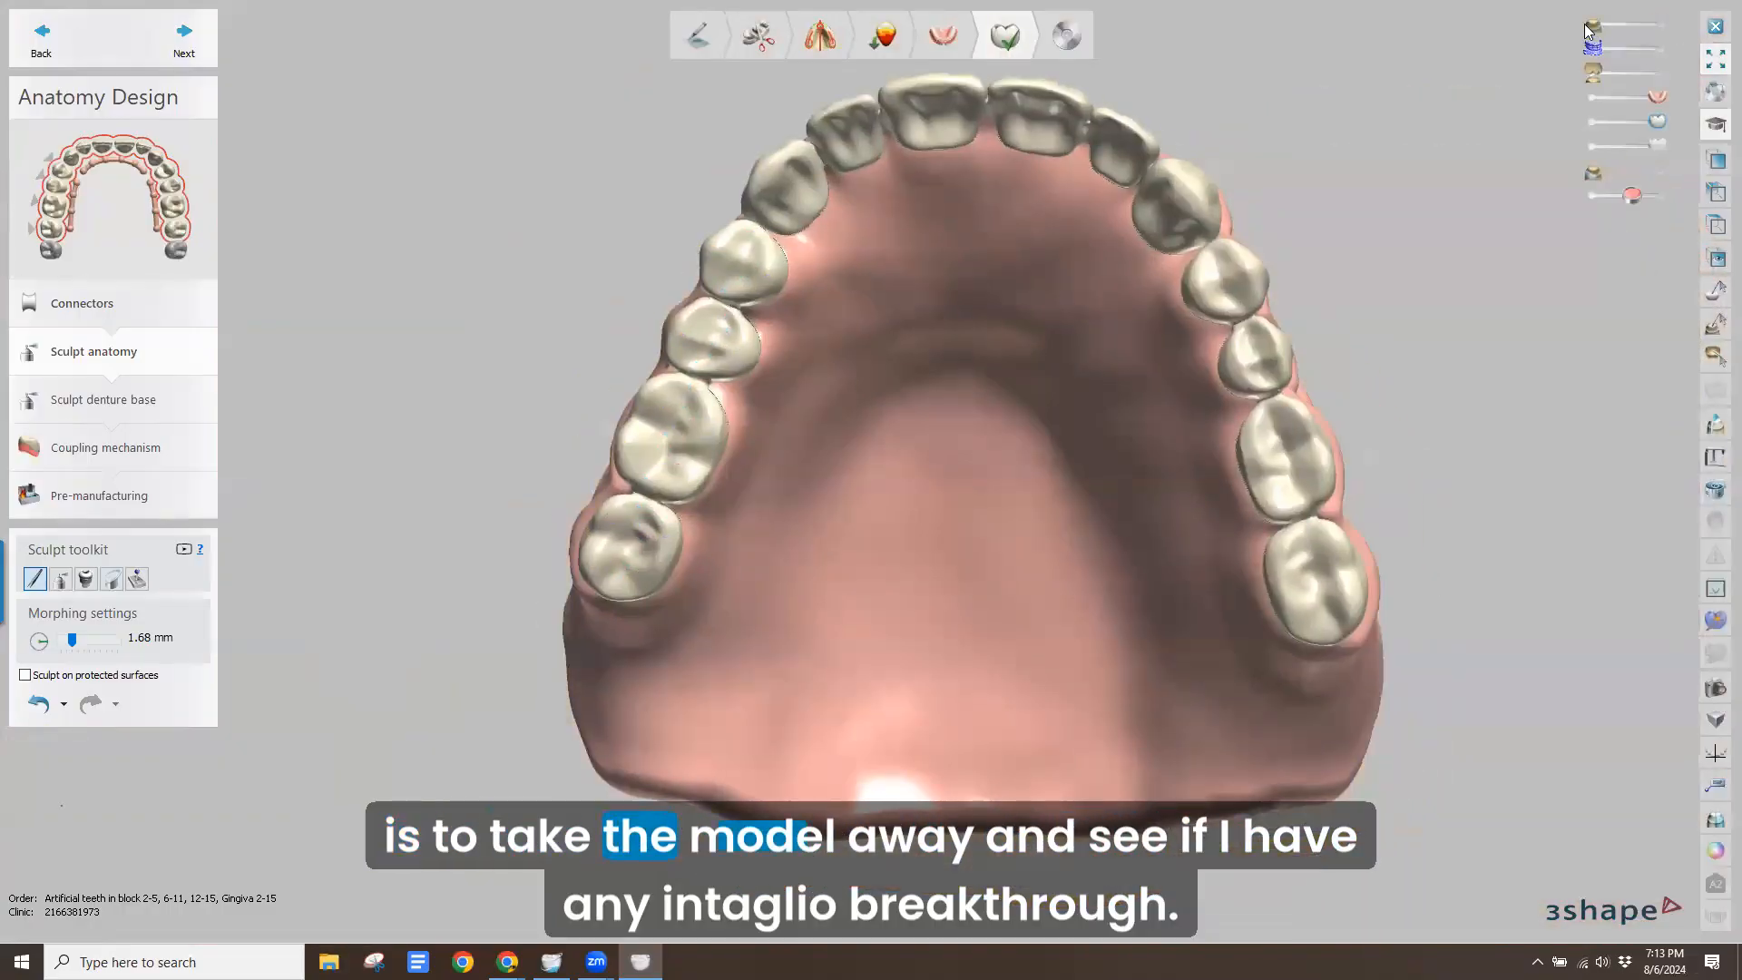
pyautogui.moveTo(1334, 259); pyautogui.dragTo(1580, 287, button='right')
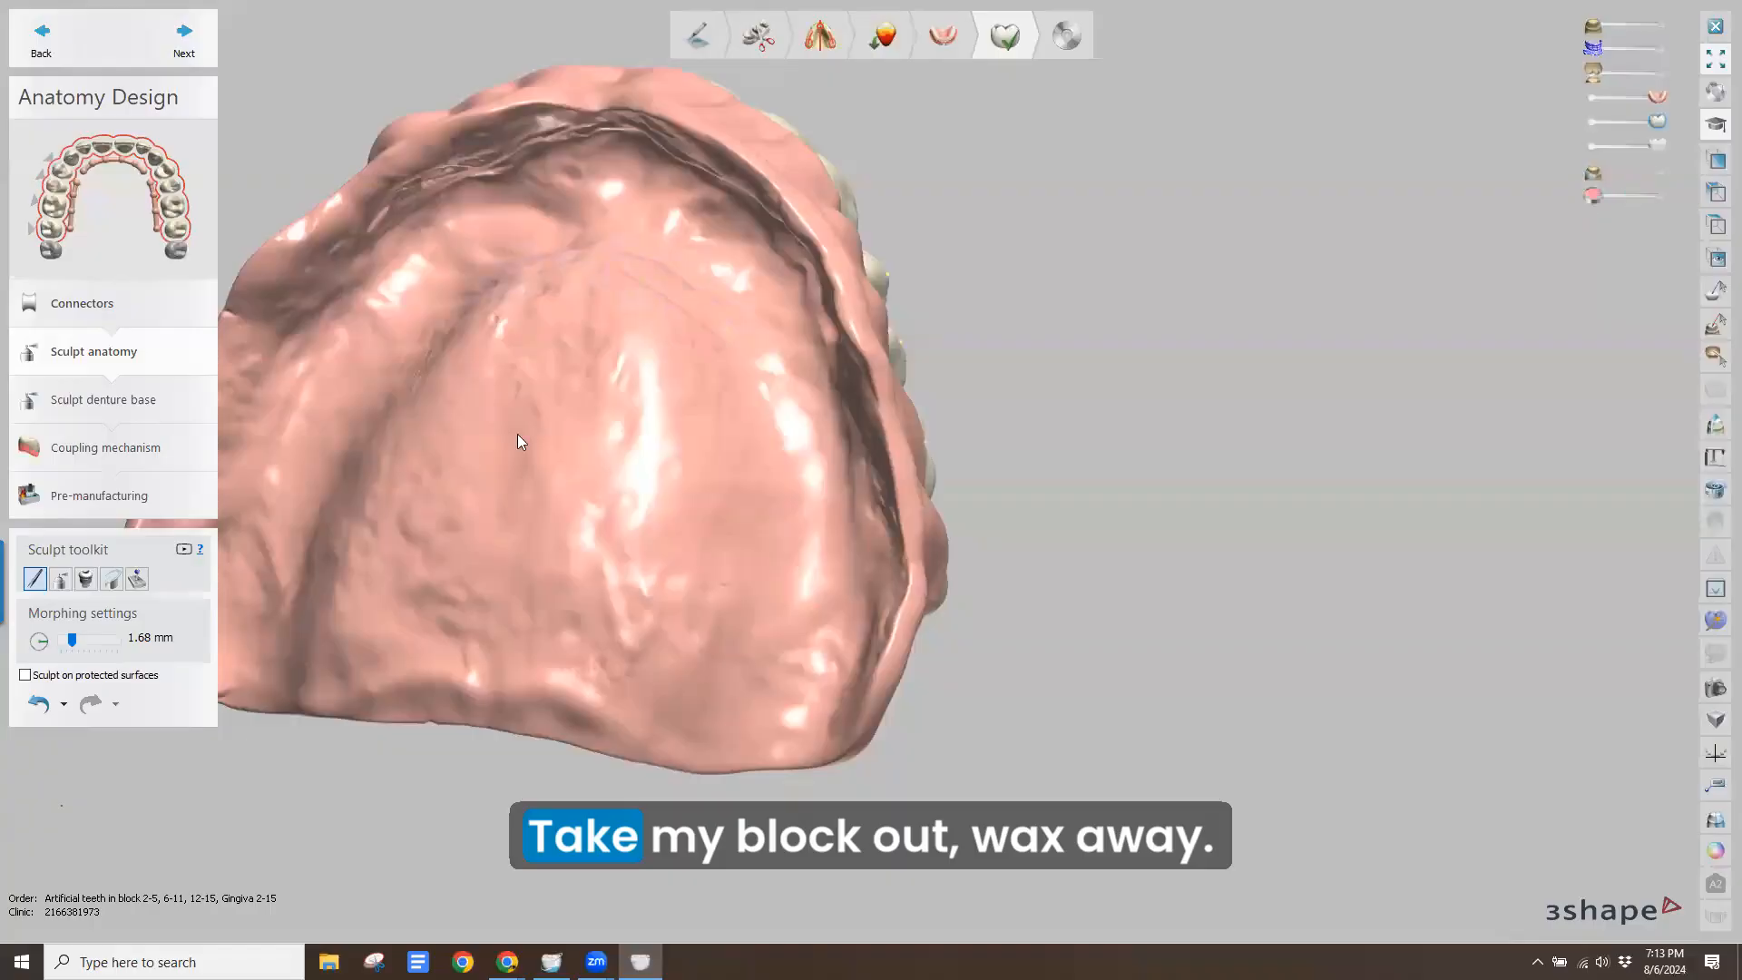
pyautogui.moveTo(518, 442); pyautogui.dragTo(571, 366, button='right')
pyautogui.moveTo(1131, 493); pyautogui.dragTo(921, 504, button='right')
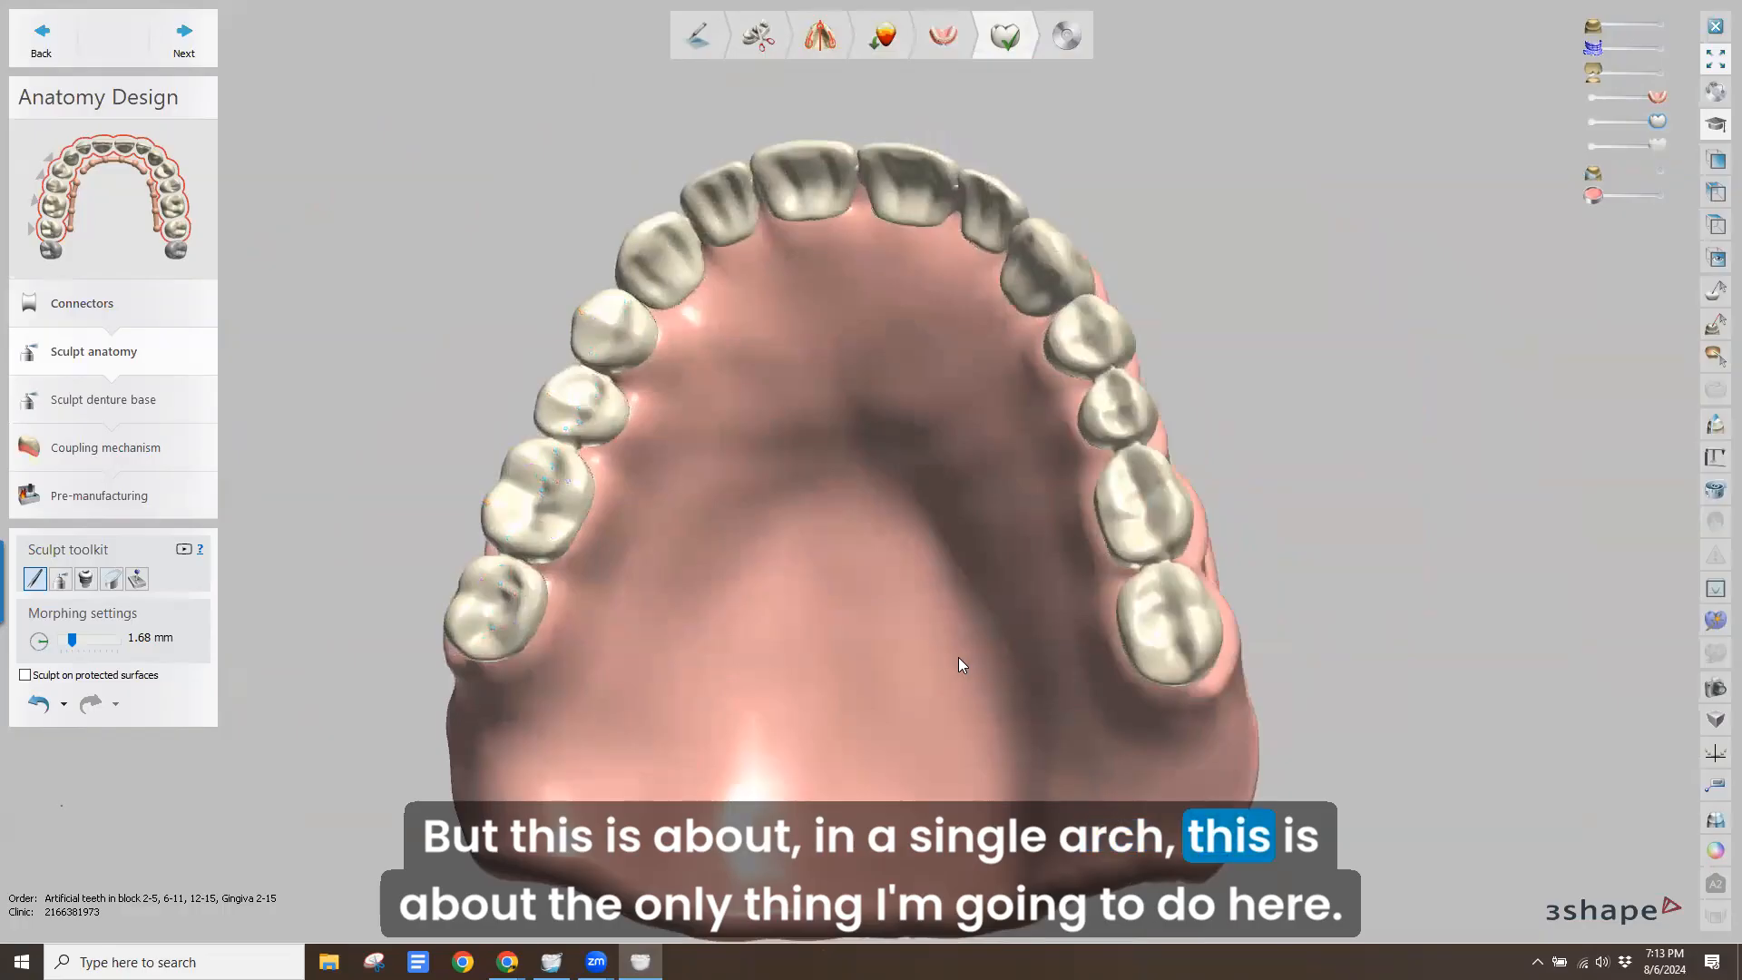
# Show the lower antagonist model at full opacity and check how it meets the upper denture teeth
pyautogui.moveTo(958, 657); pyautogui.dragTo(902, 530, button='right')
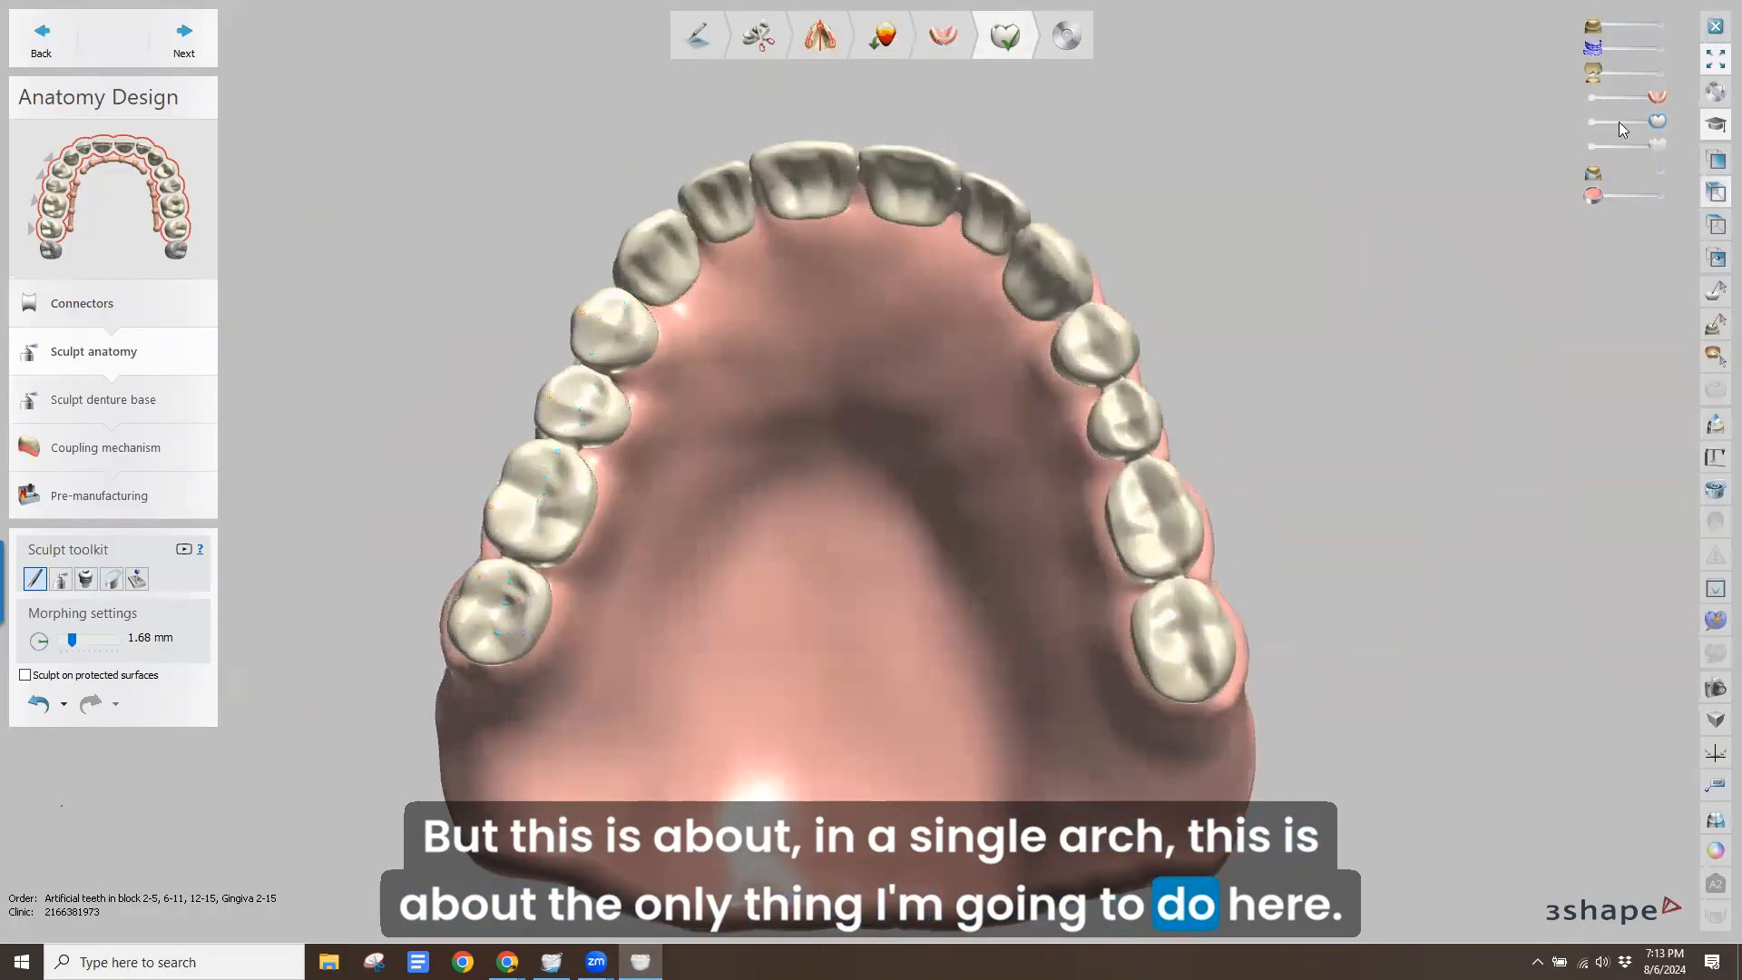
pyautogui.click(1651, 74)
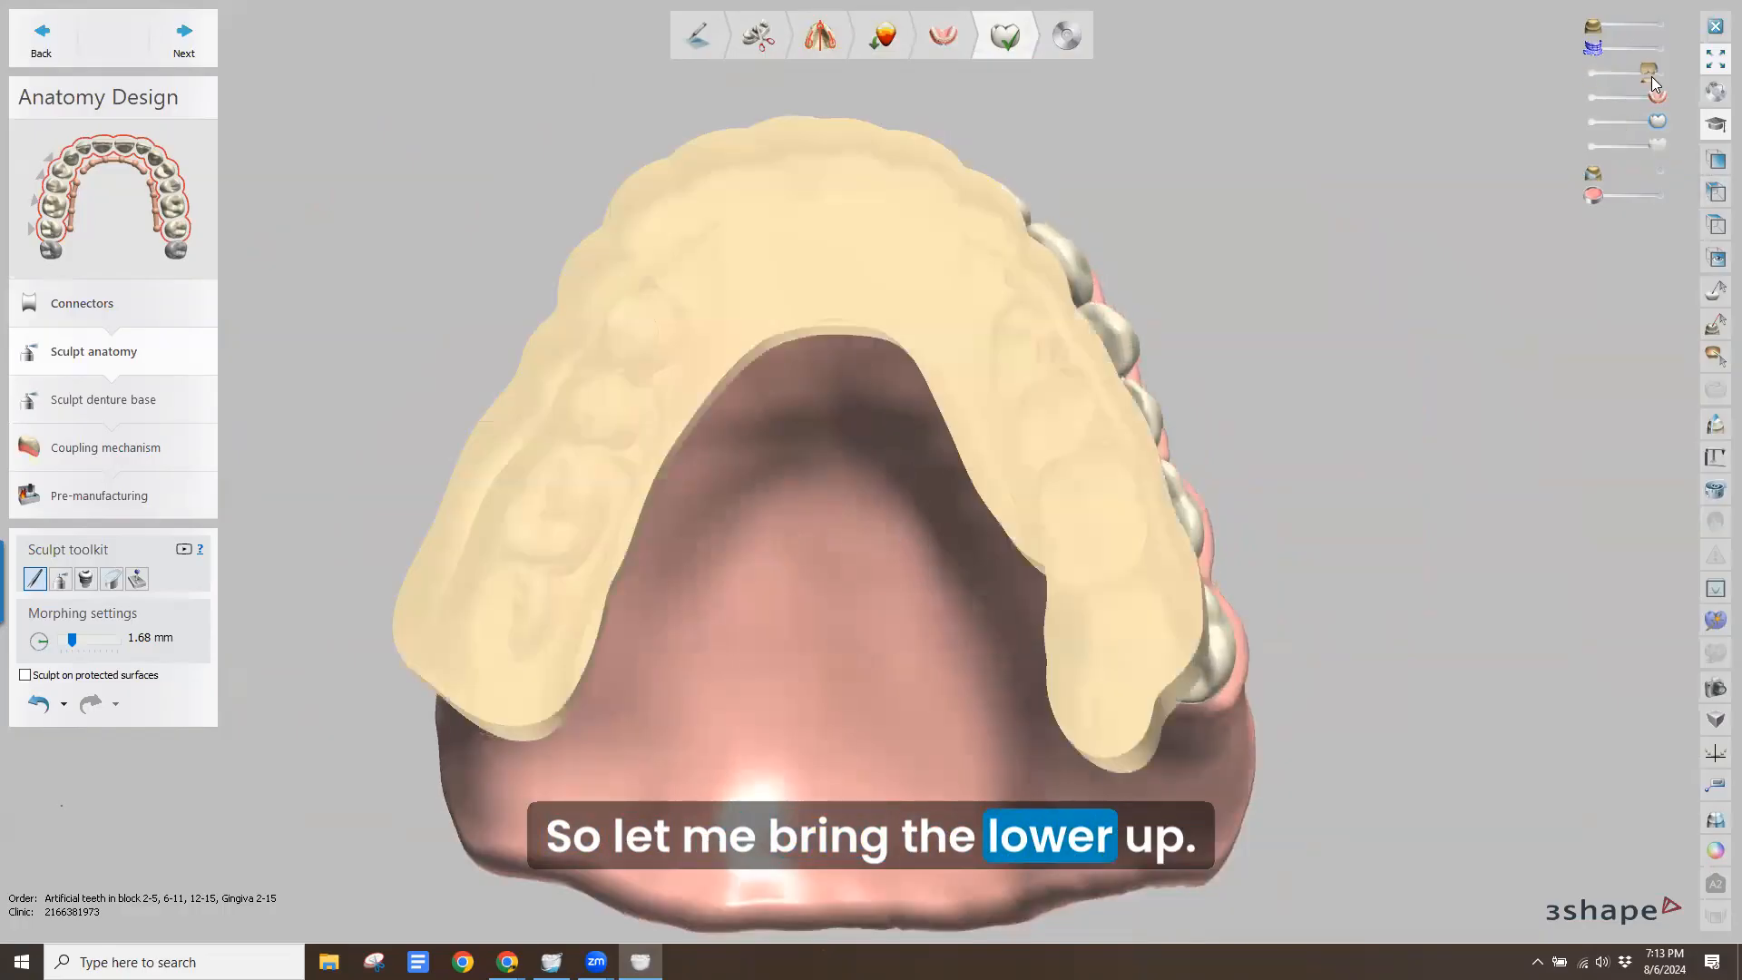
pyautogui.moveTo(720, 341); pyautogui.dragTo(708, 406, button='right')
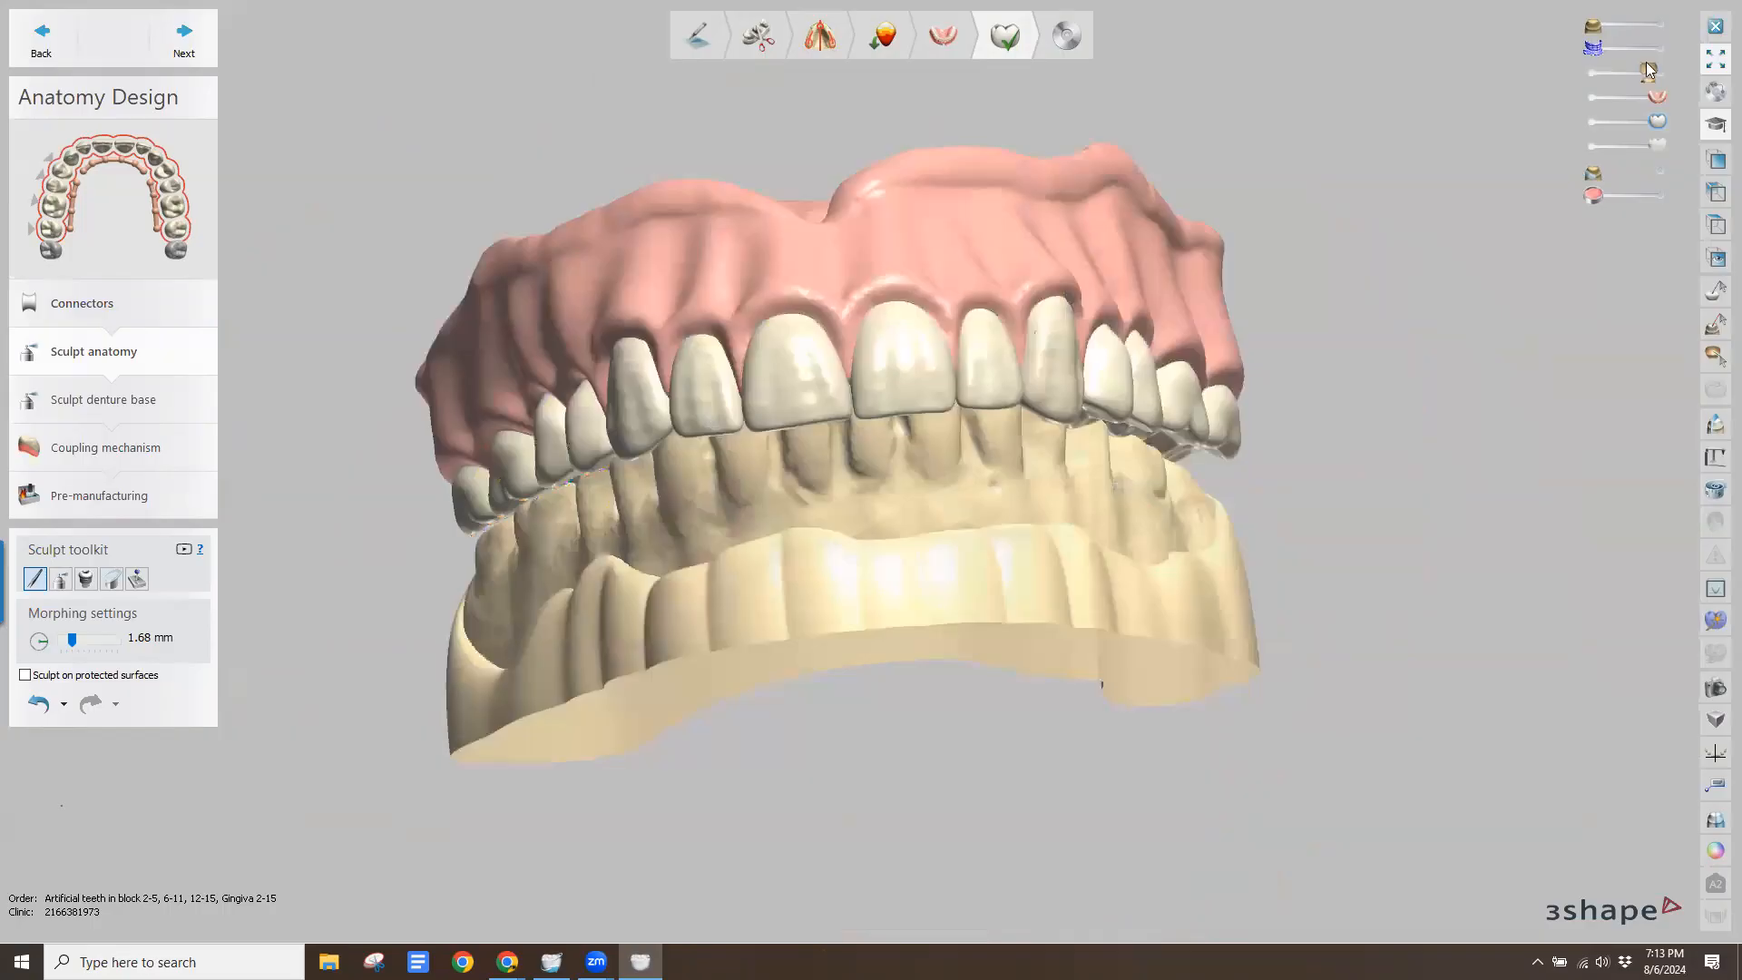
pyautogui.moveTo(1649, 70); pyautogui.dragTo(1715, 66)
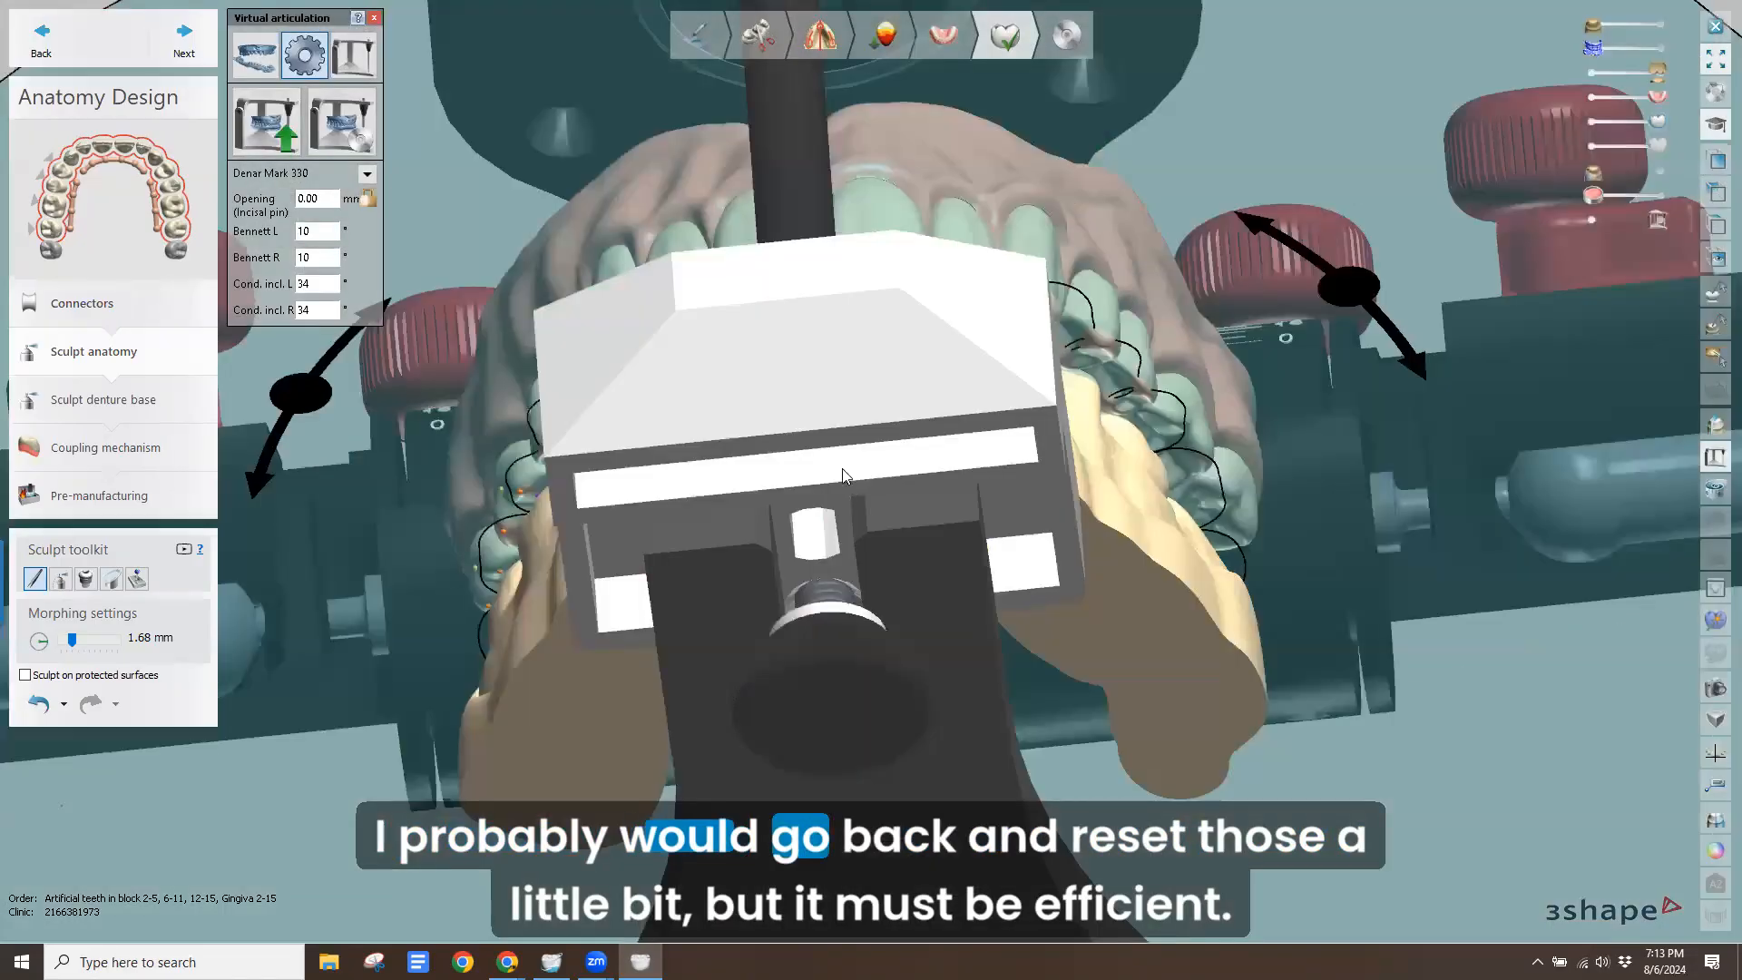
# Check the jaw alignment in the Denar Mark 330 virtual articulator and fine-tune the occlusal plane slightly
pyautogui.moveTo(842, 468); pyautogui.dragTo(723, 512, button='right')
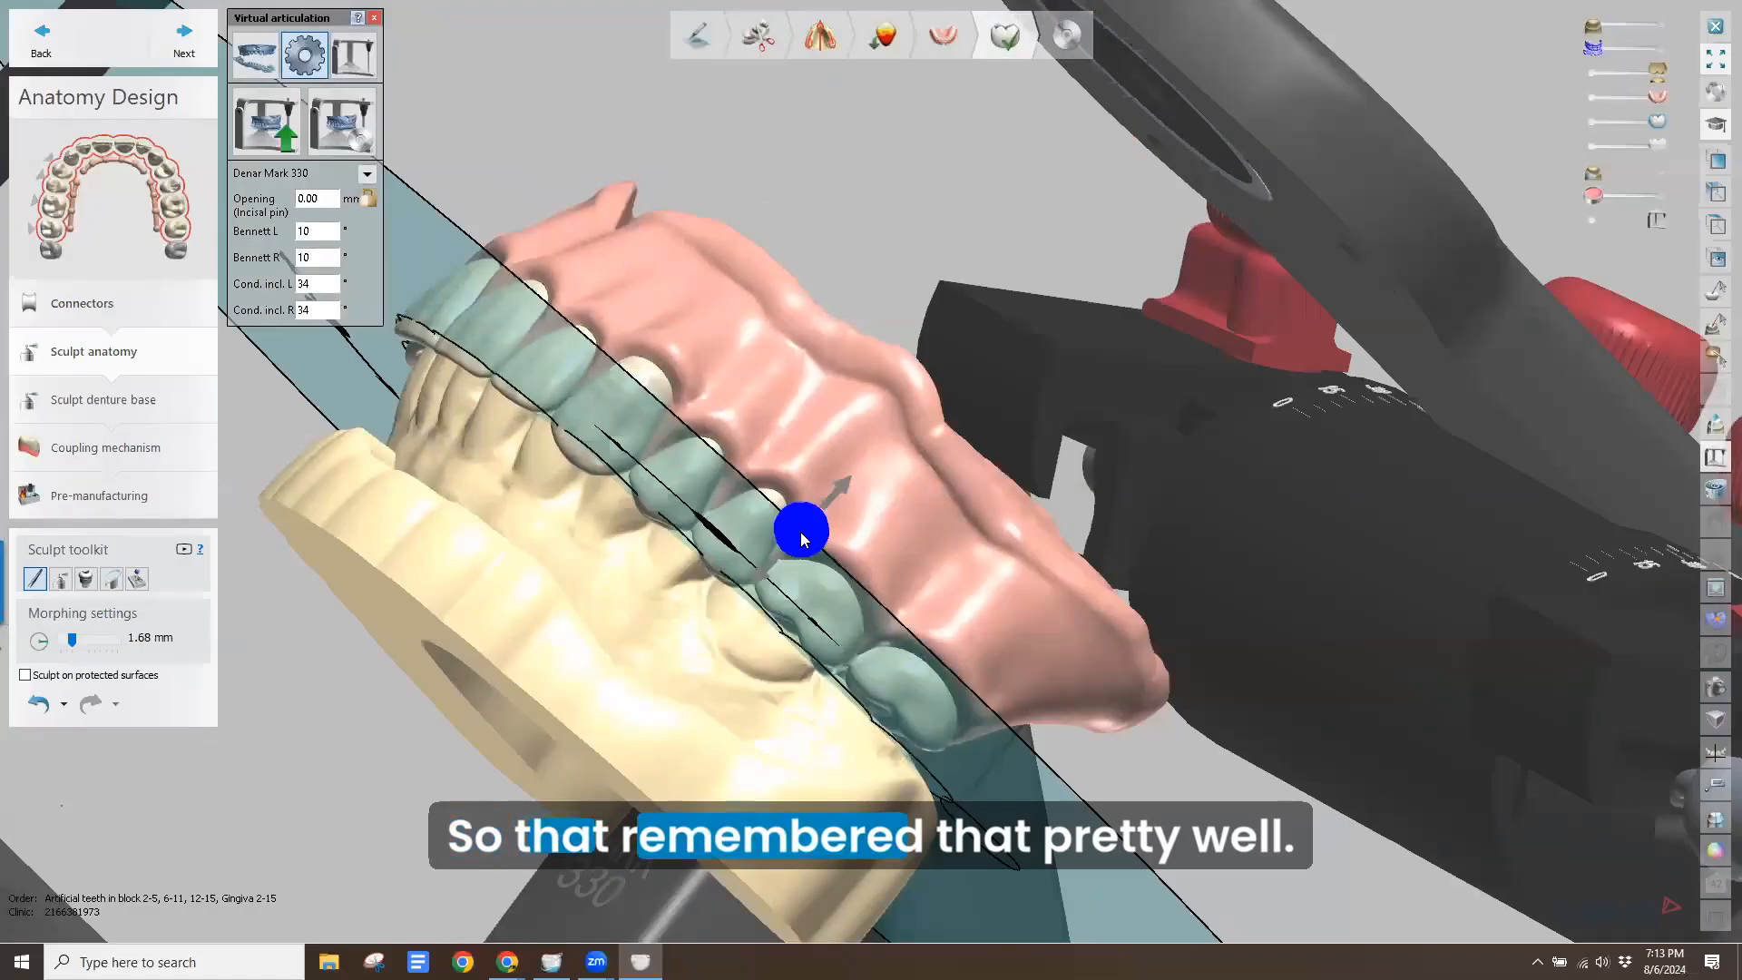
pyautogui.moveTo(799, 531); pyautogui.dragTo(793, 537)
pyautogui.moveTo(483, 603); pyautogui.dragTo(682, 635, button='right')
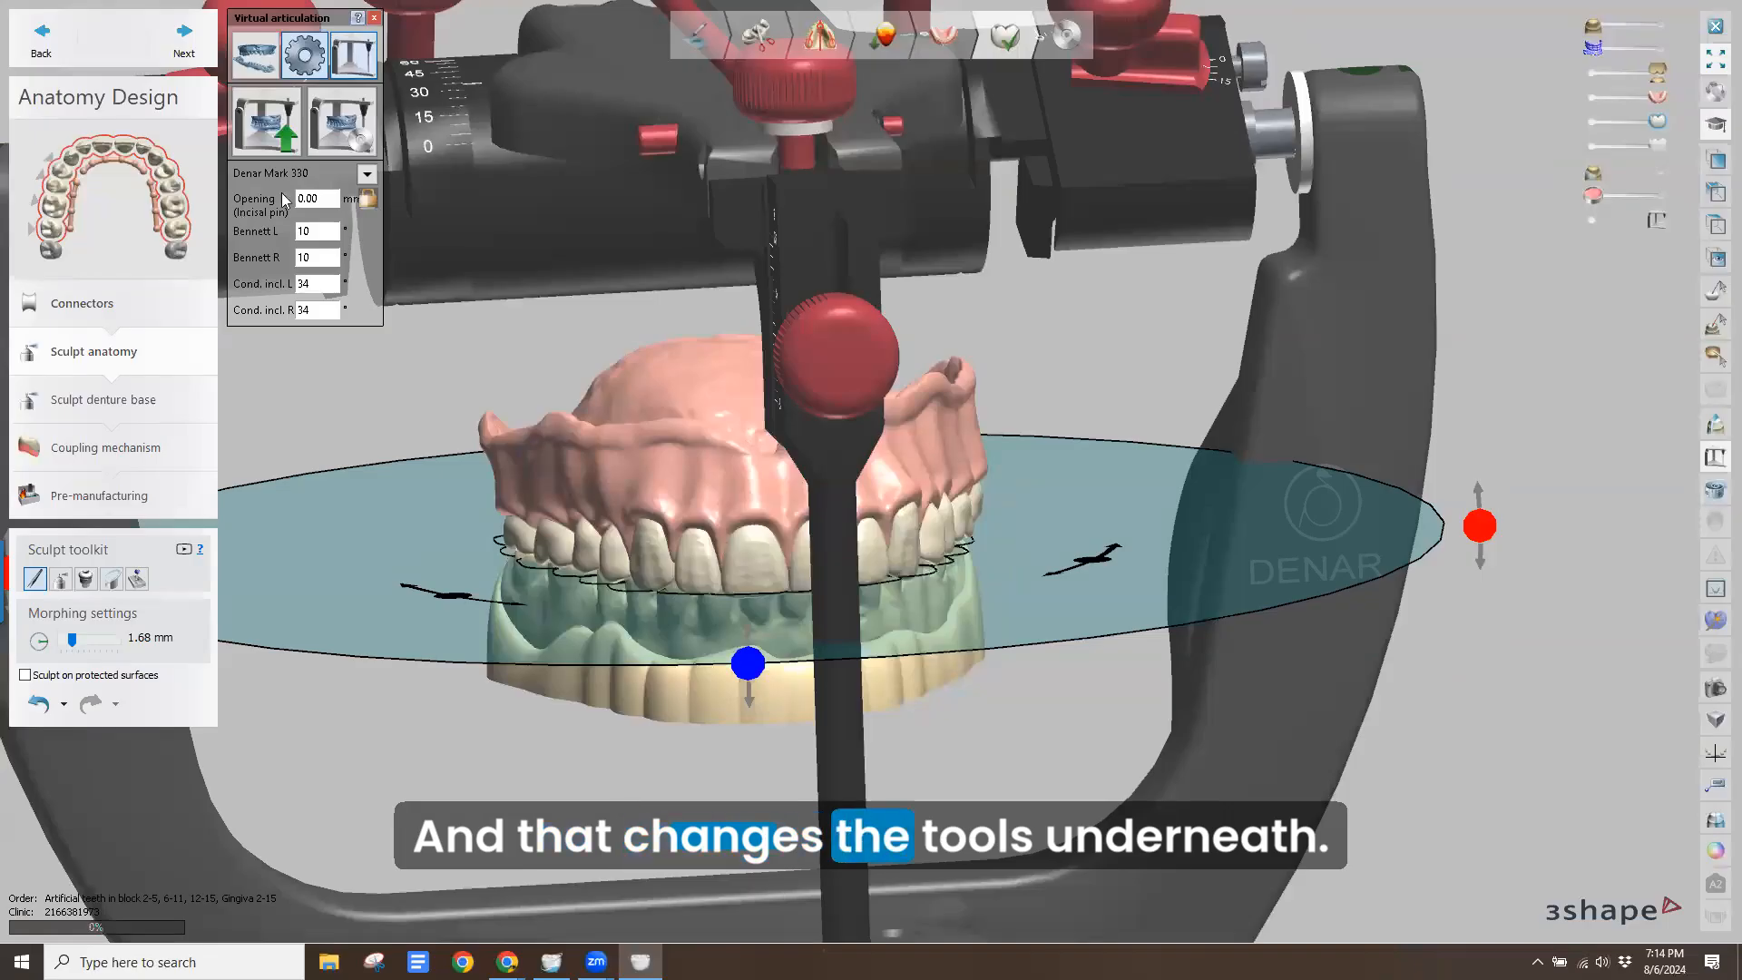
# Simulate the excursive movements guided by designs, with contact recording on, and look at the upper occlusal surfaces
pyautogui.click(353, 53)
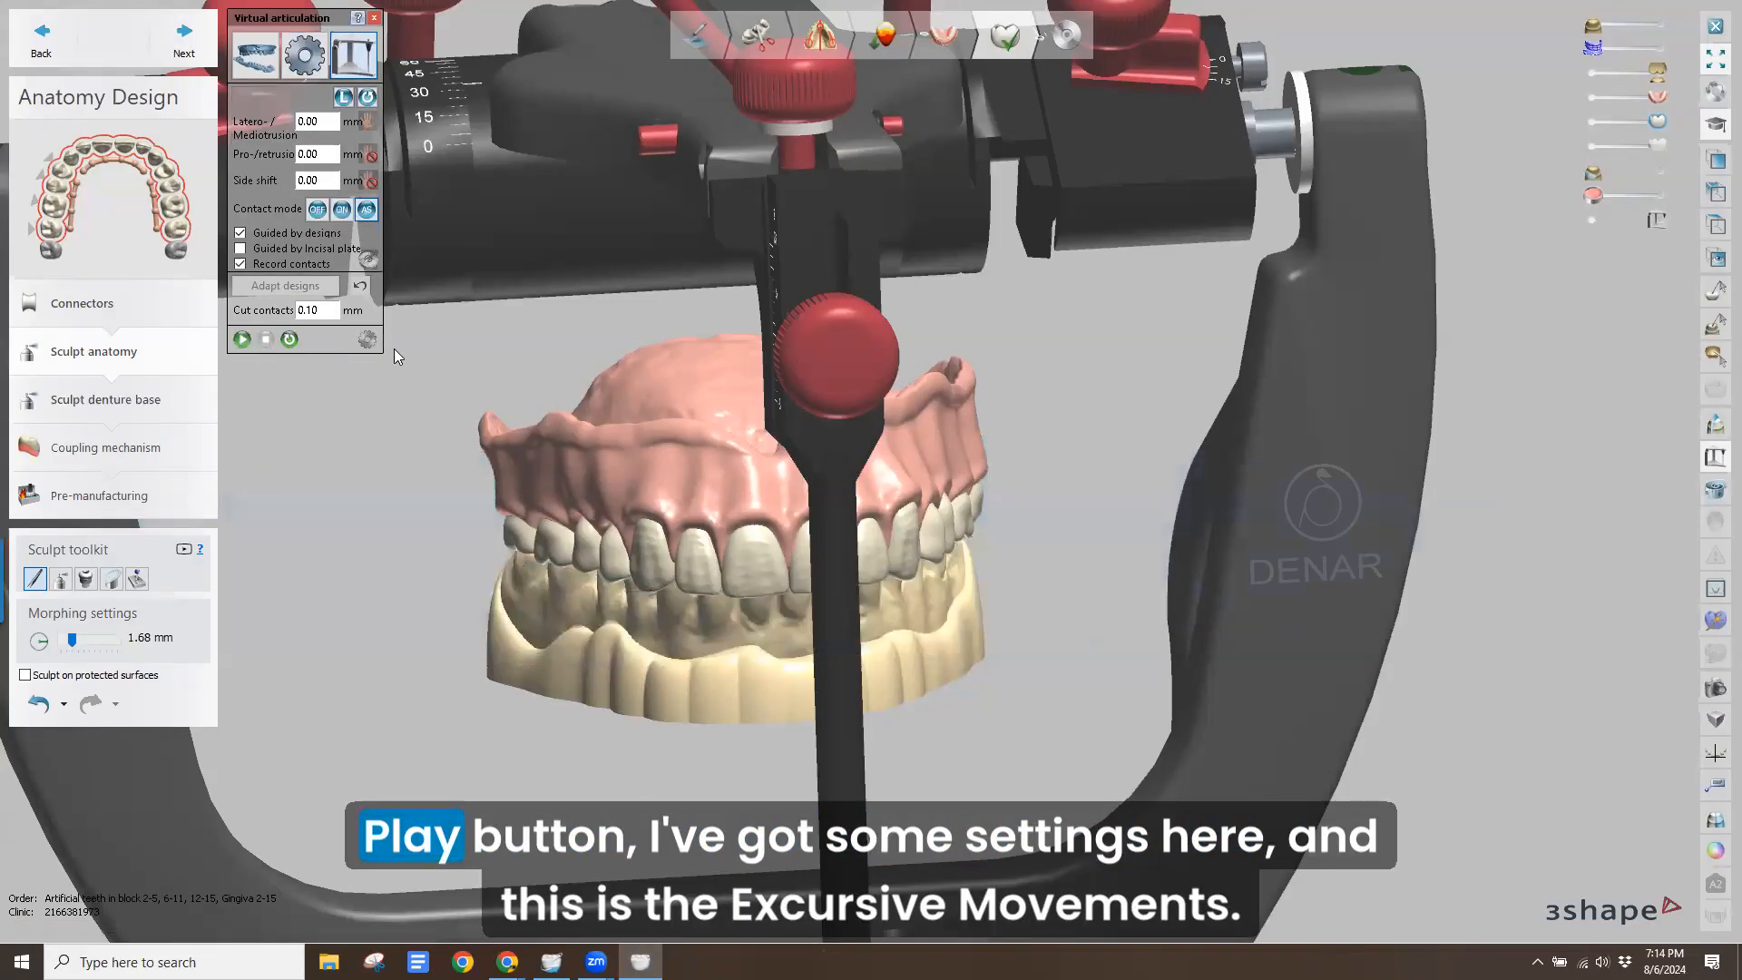
pyautogui.moveTo(497, 344)
pyautogui.mouseDown(button='right')
pyautogui.moveTo(450, 339)
pyautogui.moveTo(466, 336)
pyautogui.mouseUp(button='right')
pyautogui.moveTo(751, 437); pyautogui.dragTo(472, 419, button='right')
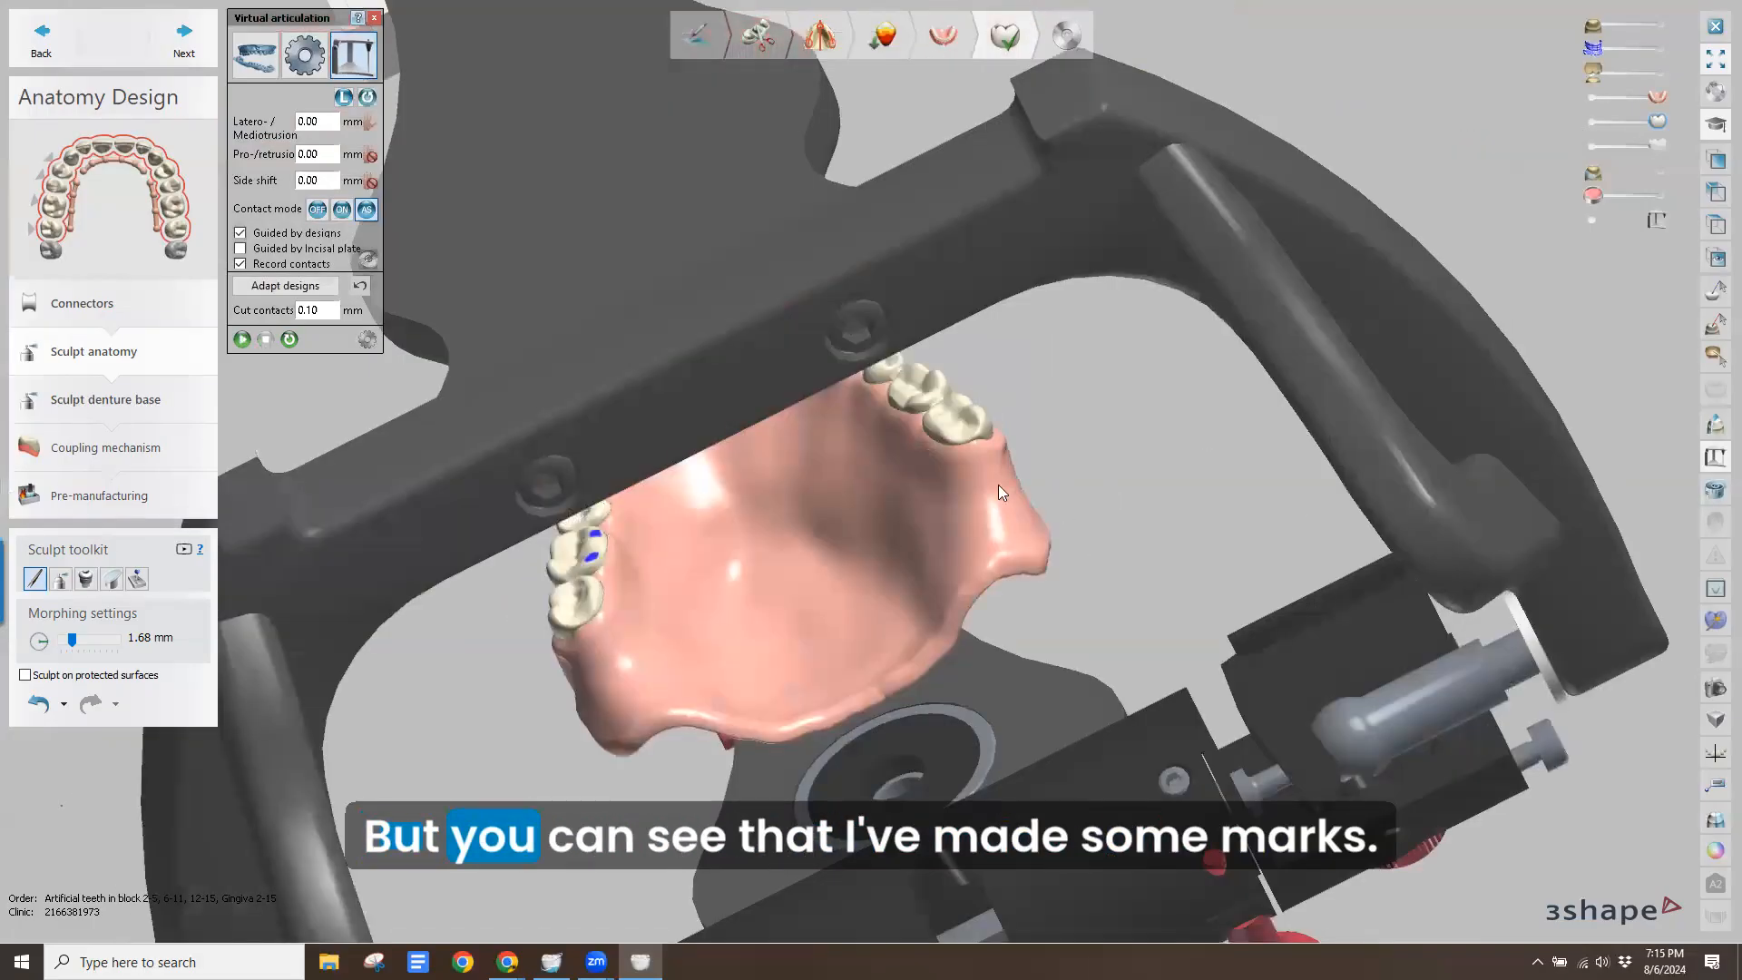
# Hide the articulator and examine the recorded contact marks on both sides of the upper arch
pyautogui.moveTo(998, 485); pyautogui.dragTo(1036, 522, button='right')
pyautogui.click(1586, 222)
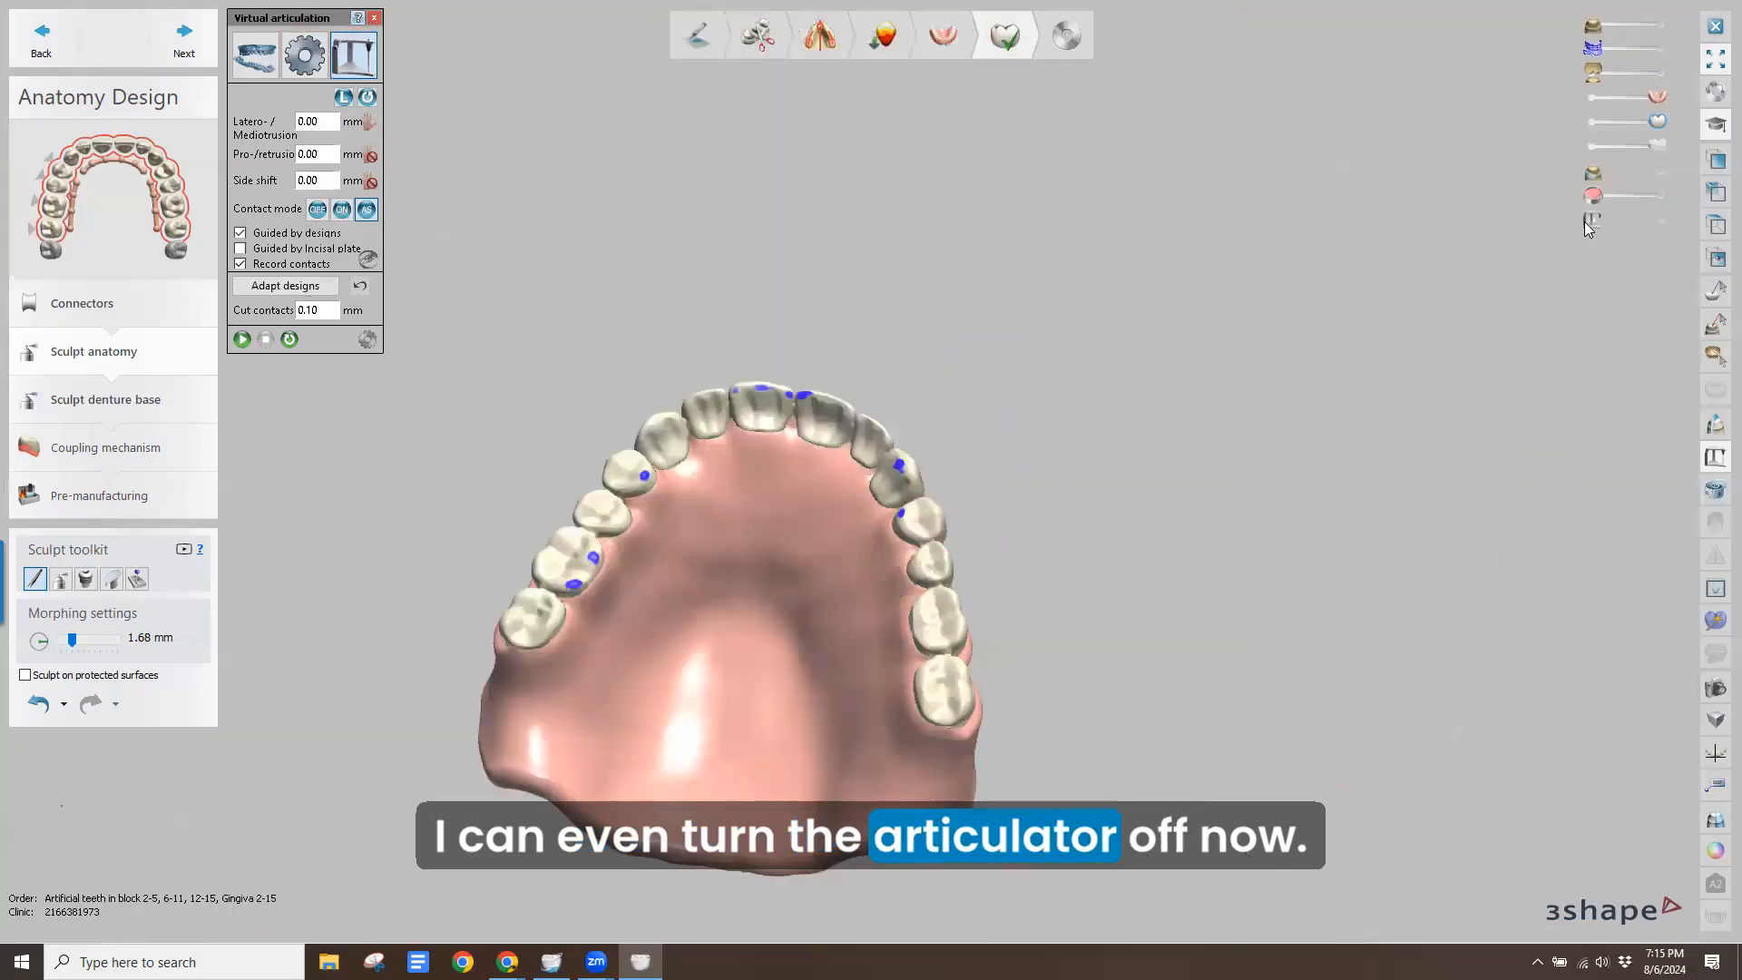
pyautogui.moveTo(444, 561); pyautogui.dragTo(432, 595, button='right')
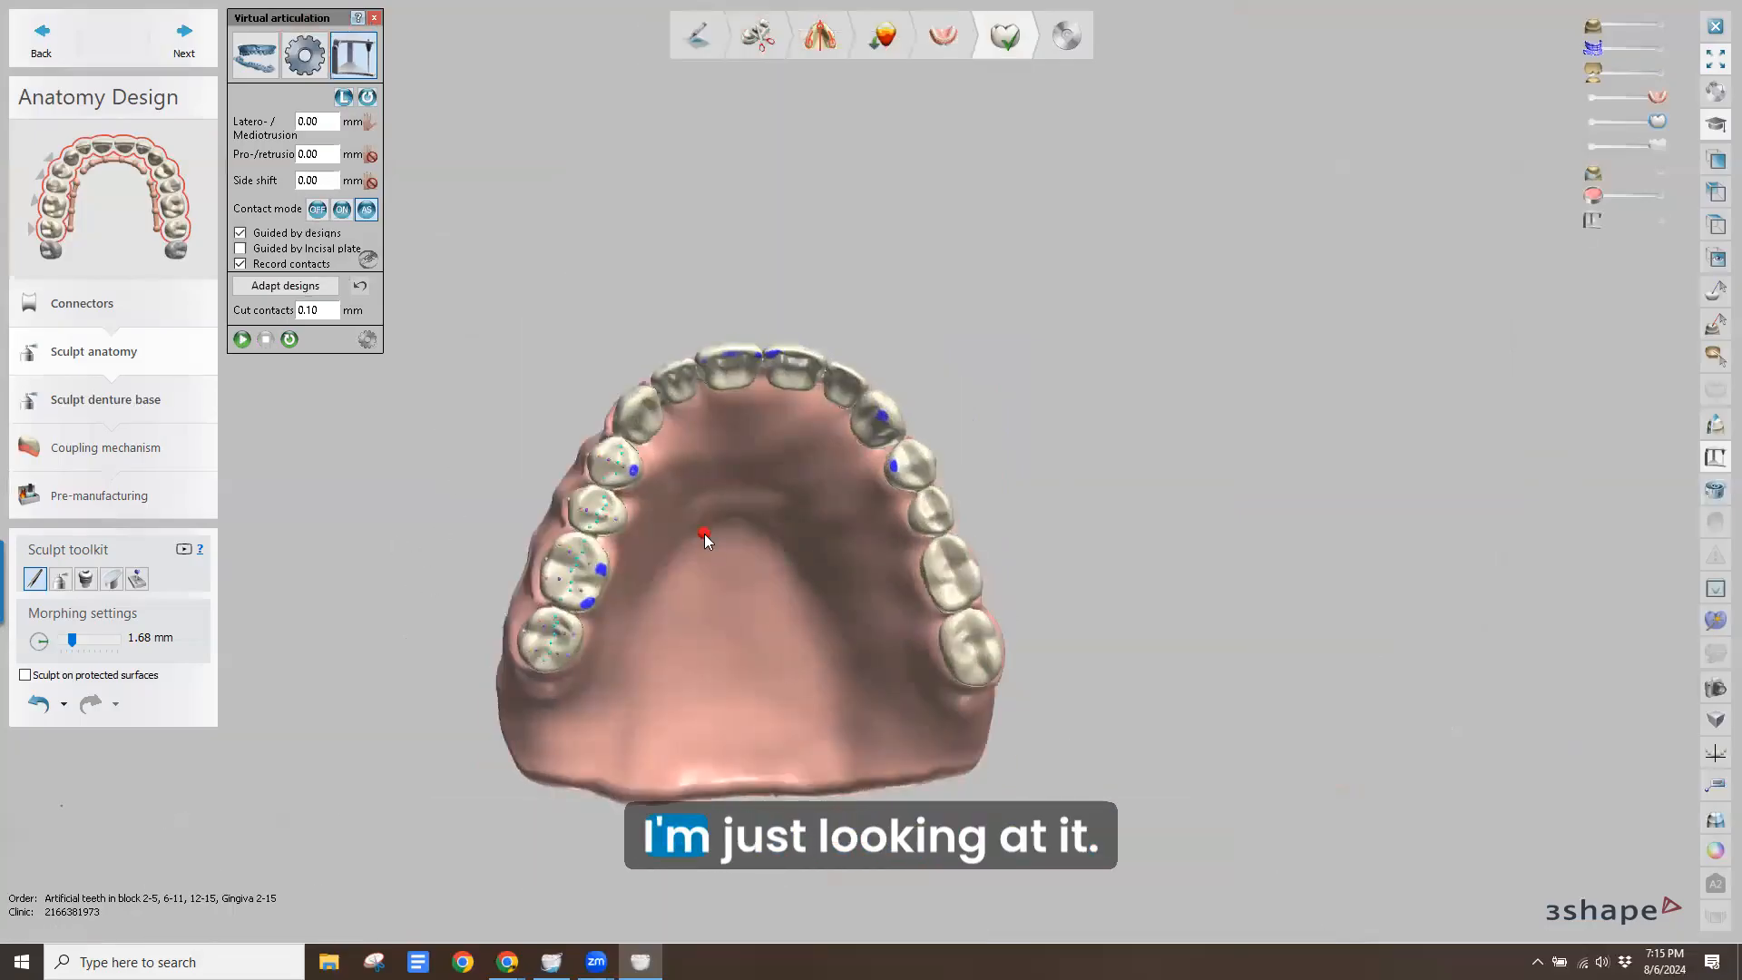
pyautogui.scroll(3, 706, 537)
pyautogui.moveTo(718, 470); pyautogui.dragTo(715, 415, button='right')
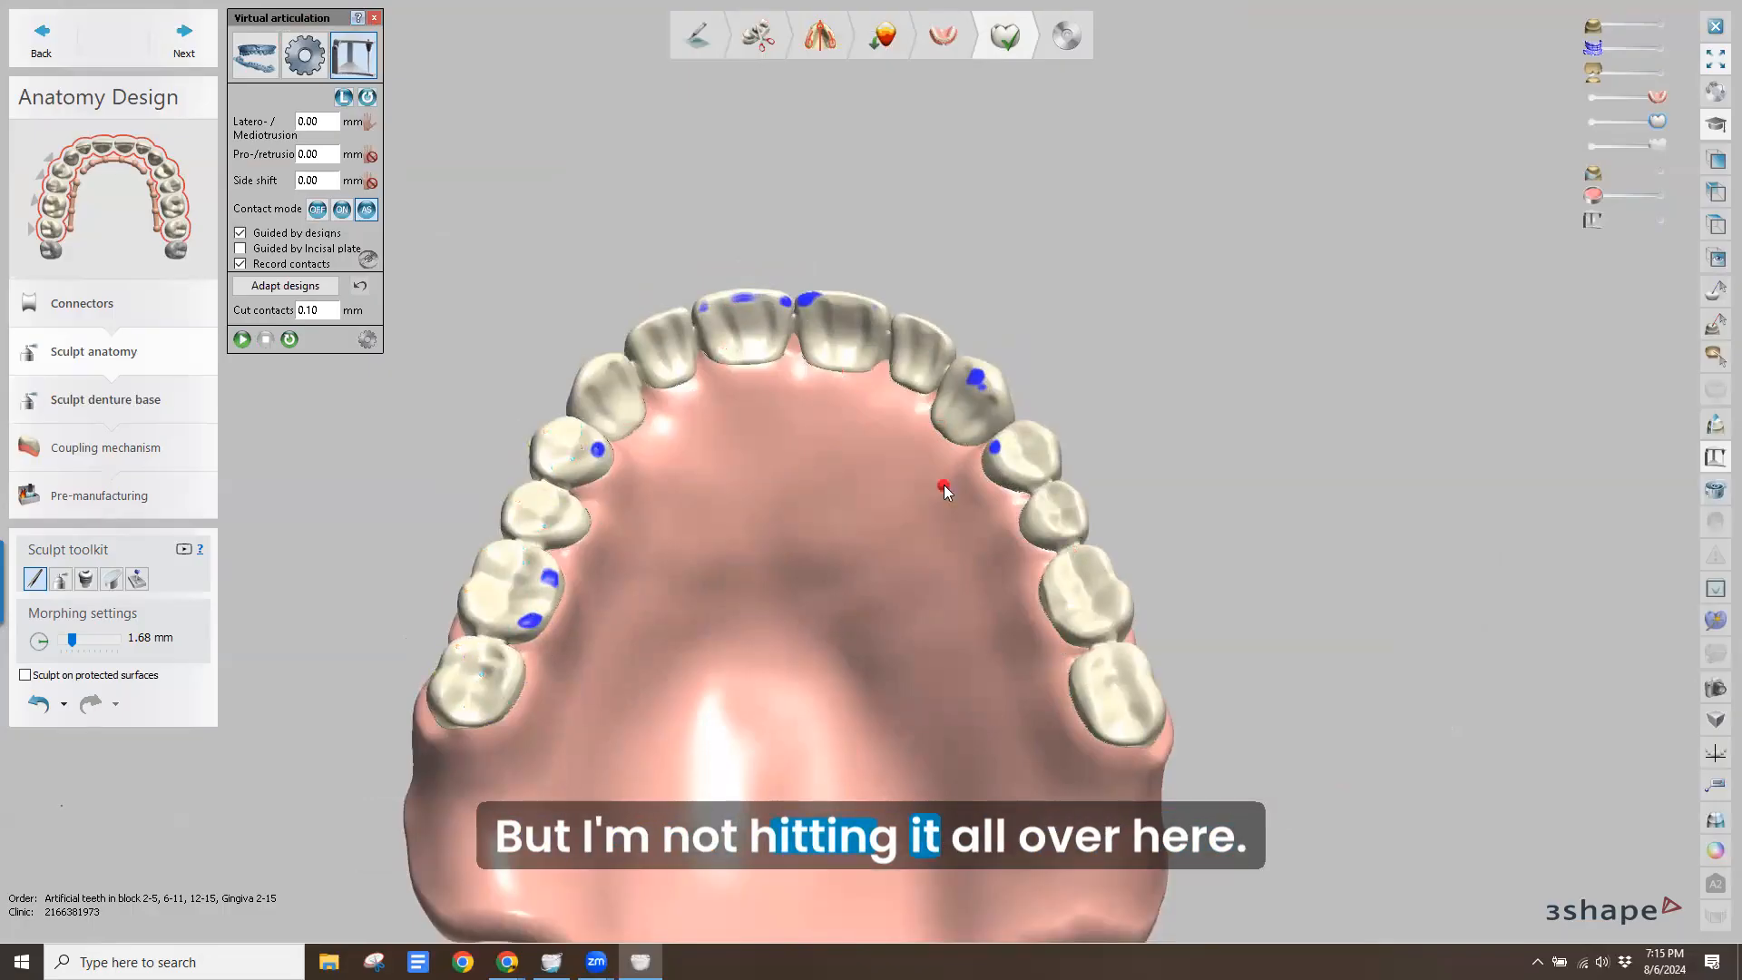
pyautogui.moveTo(944, 486); pyautogui.dragTo(916, 399, button='right')
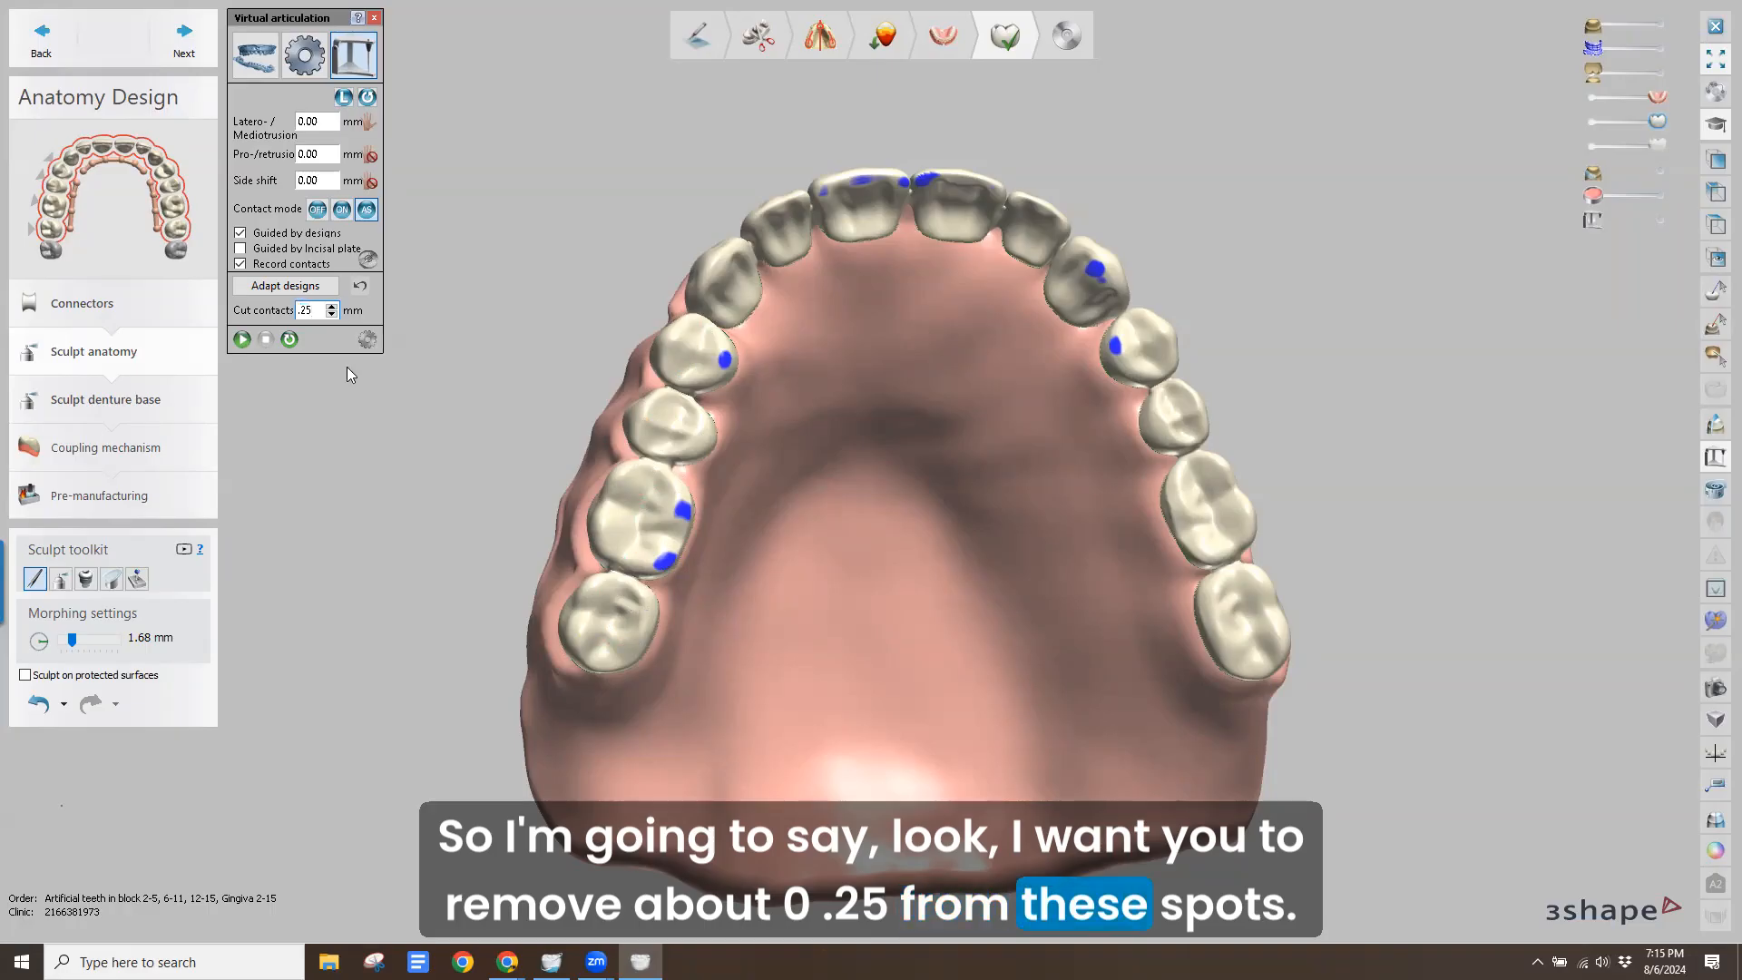
# Adapt the designs with a contact cut of 0.25 mm, and rerun the excursive movements to check the new marks
pyautogui.click(281, 285)
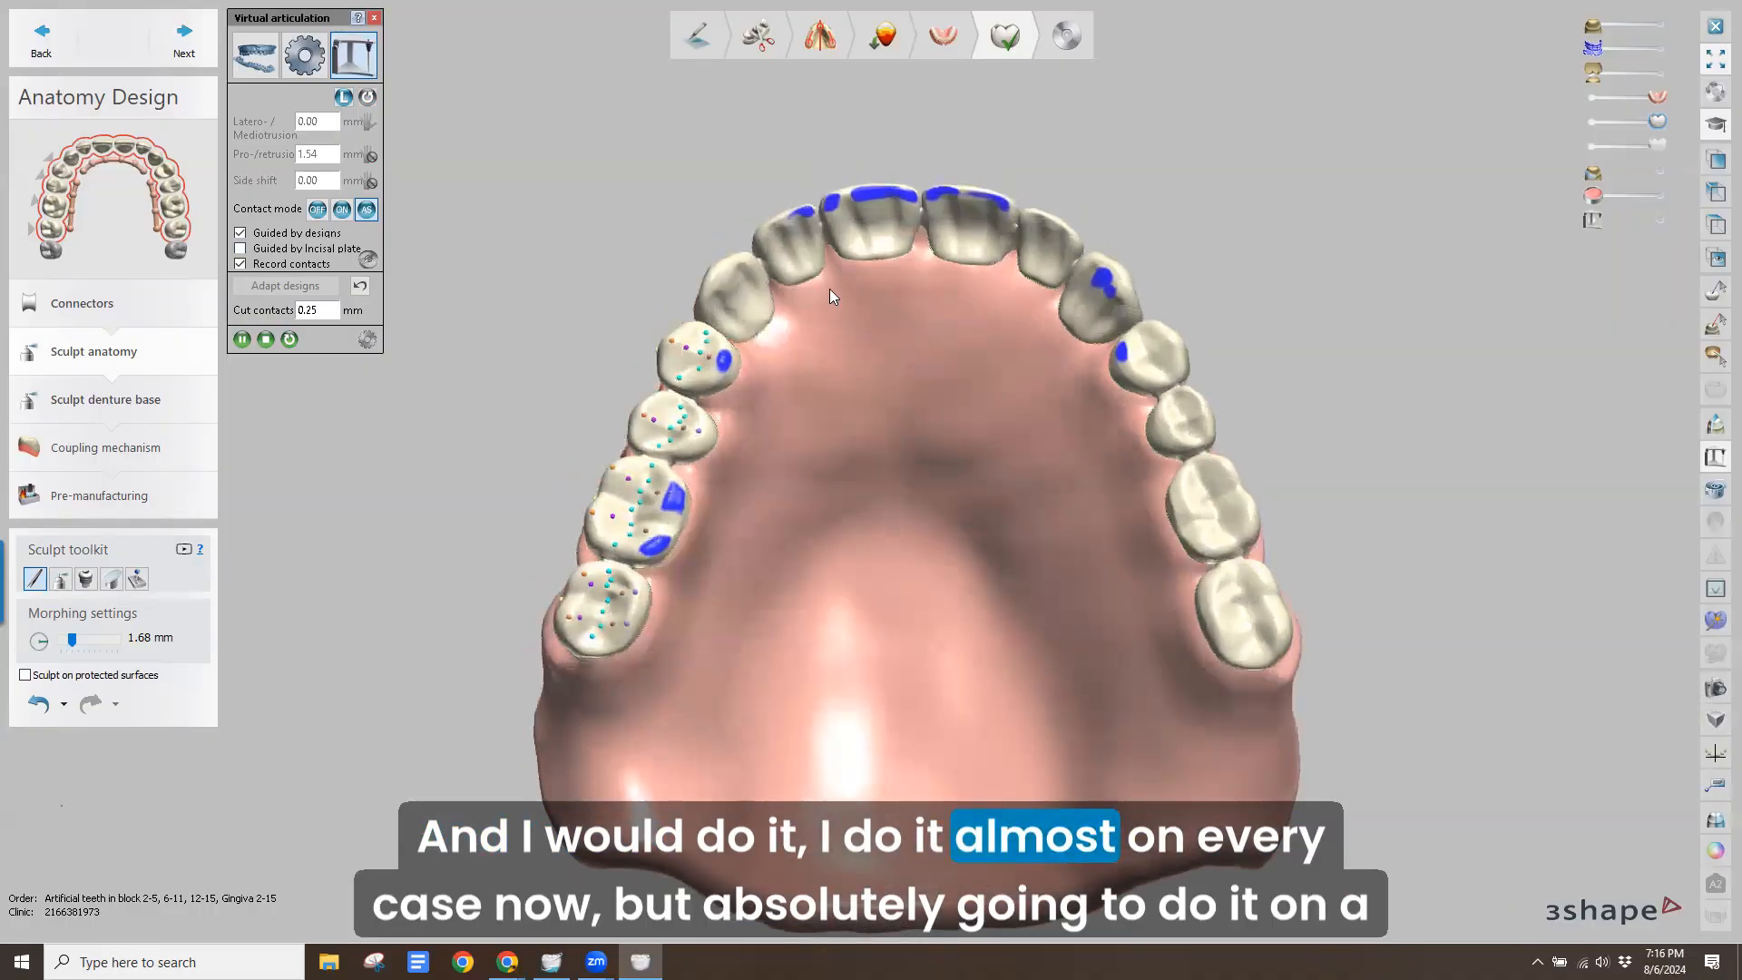
pyautogui.moveTo(834, 390); pyautogui.dragTo(856, 350, button='right')
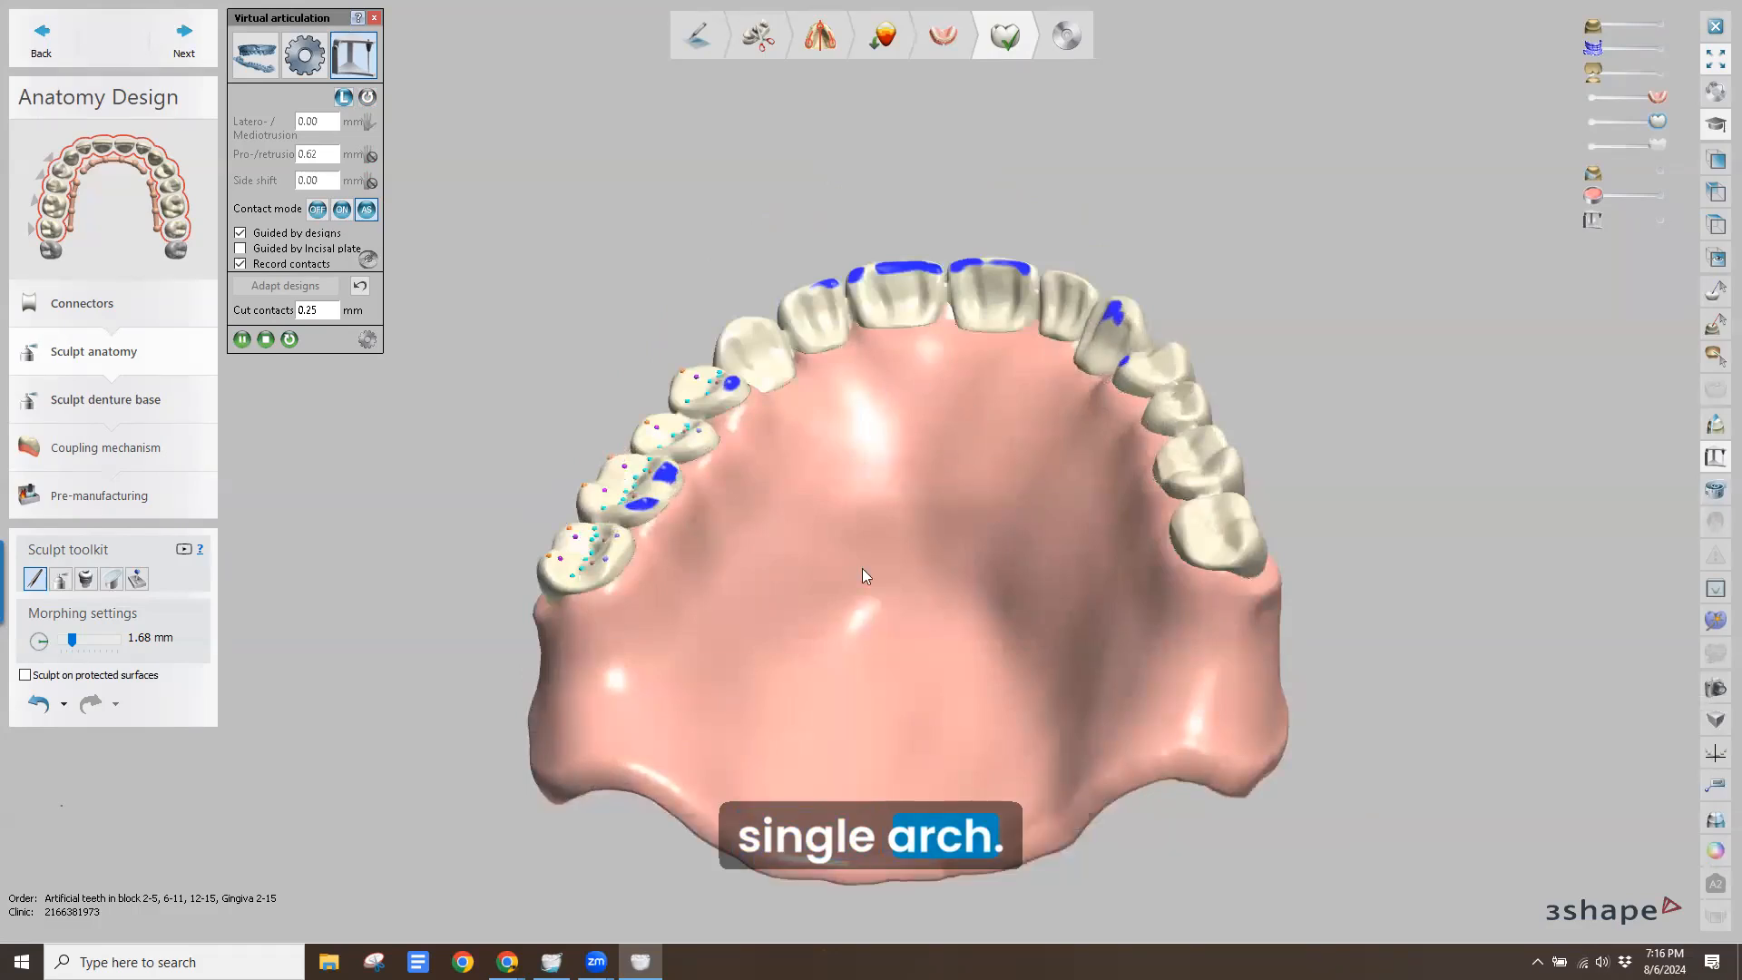
pyautogui.moveTo(822, 472)
pyautogui.mouseDown(button='right')
pyautogui.moveTo(824, 510)
pyautogui.moveTo(811, 499)
pyautogui.mouseUp(button='right')
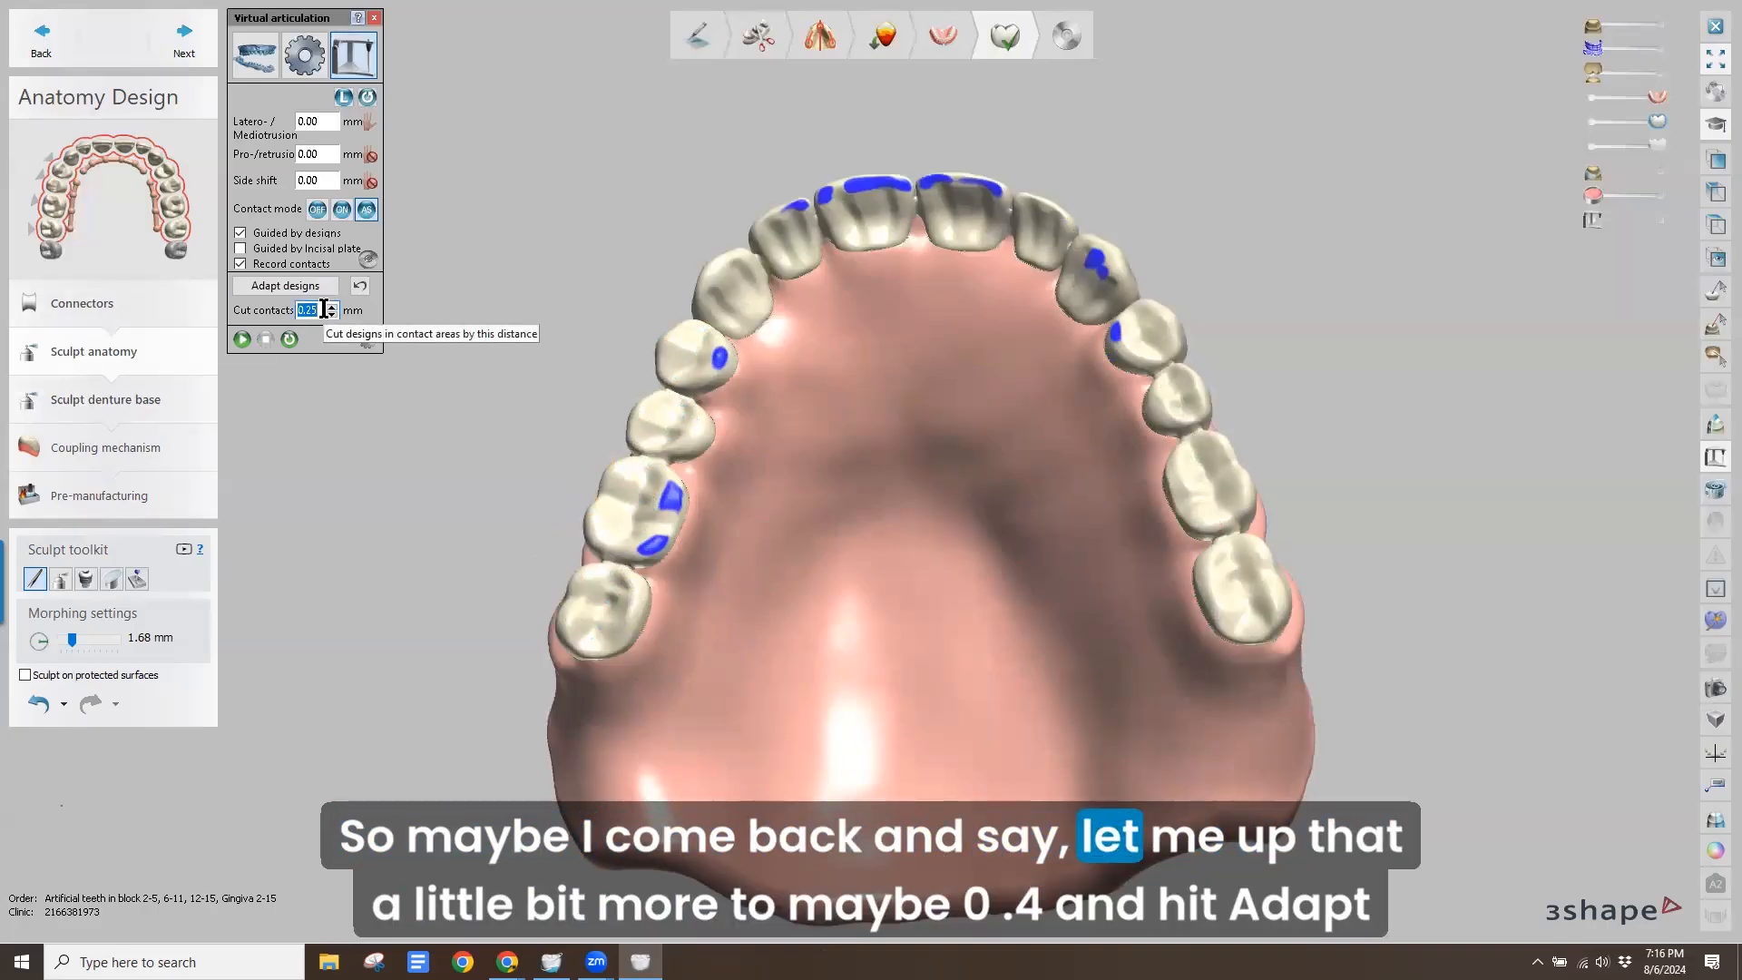
# Raise the contact cut to 0.40 mm, adapt the designs again and rerun the excursive movements
pyautogui.scroll(1, 323, 311)
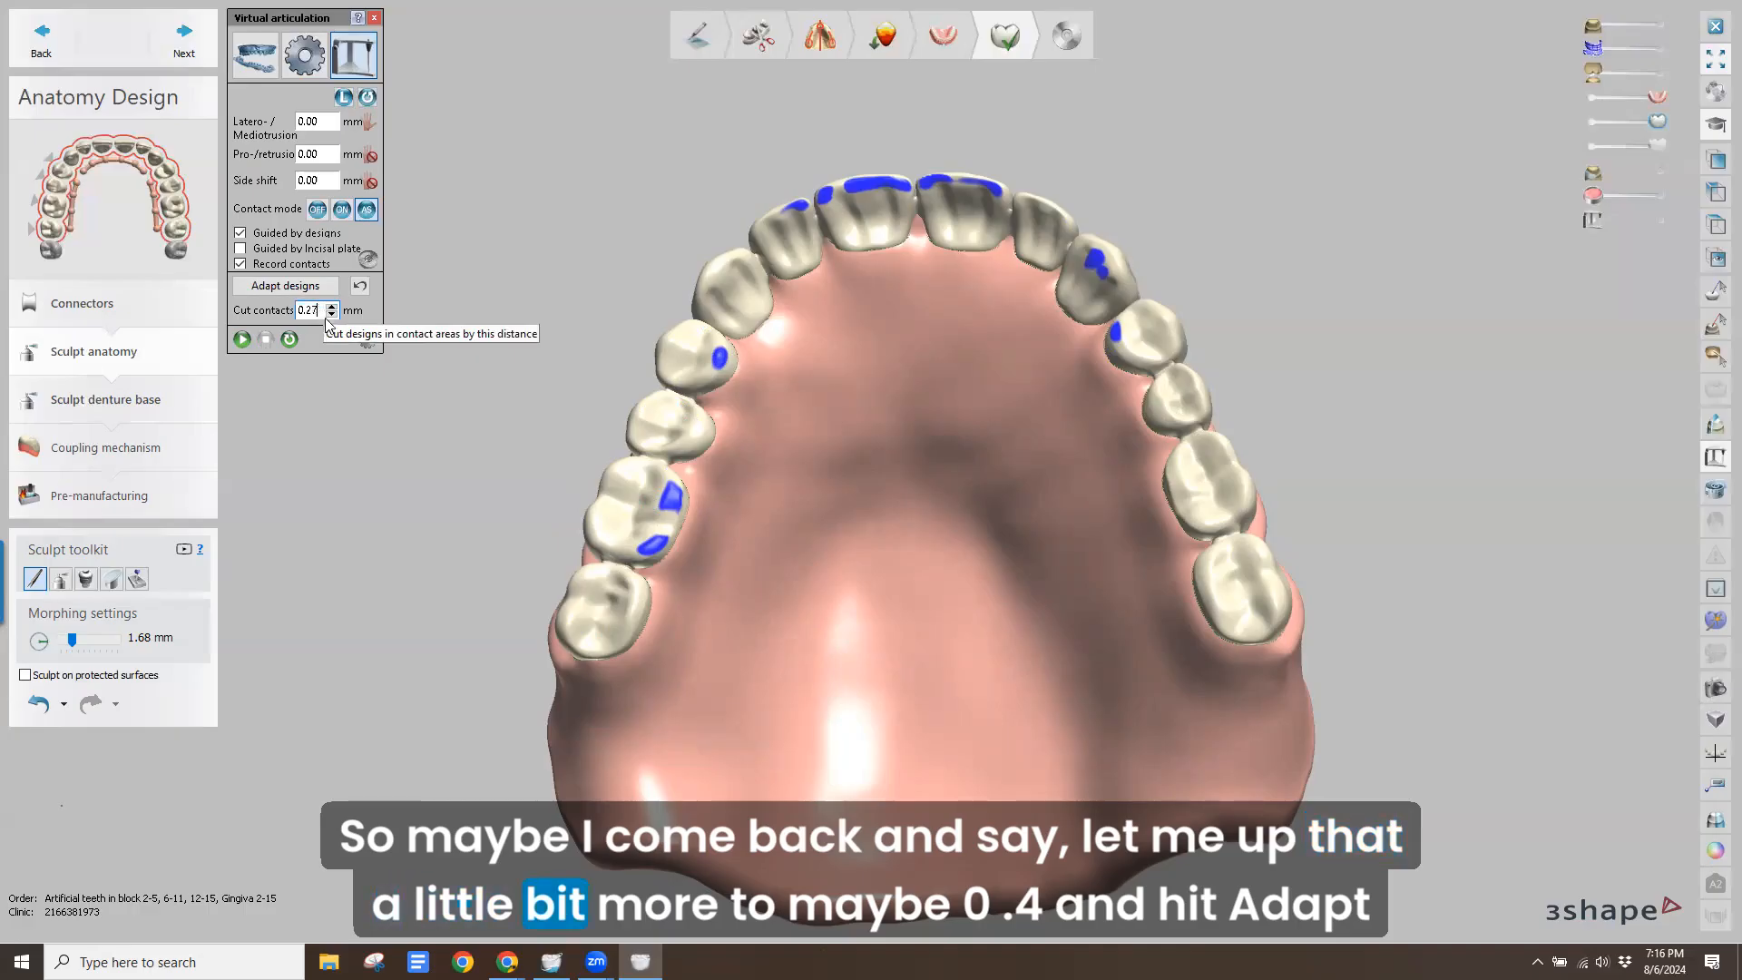
pyautogui.scroll(13, 326, 331)
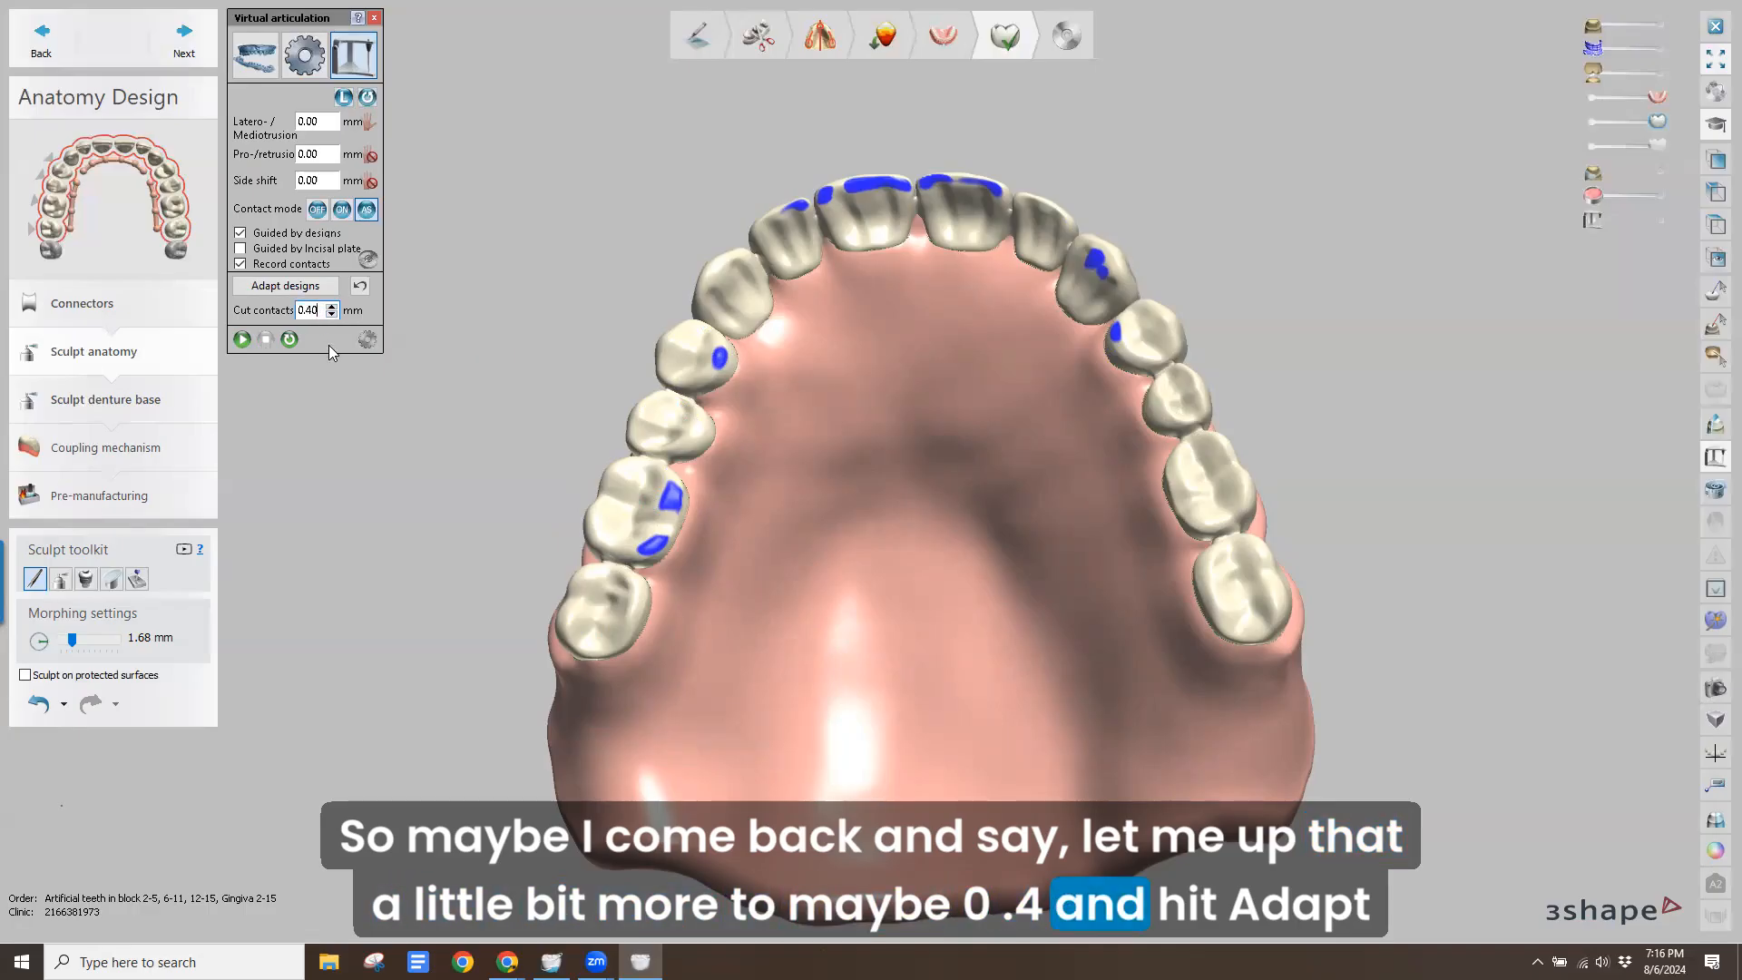
pyautogui.click(296, 285)
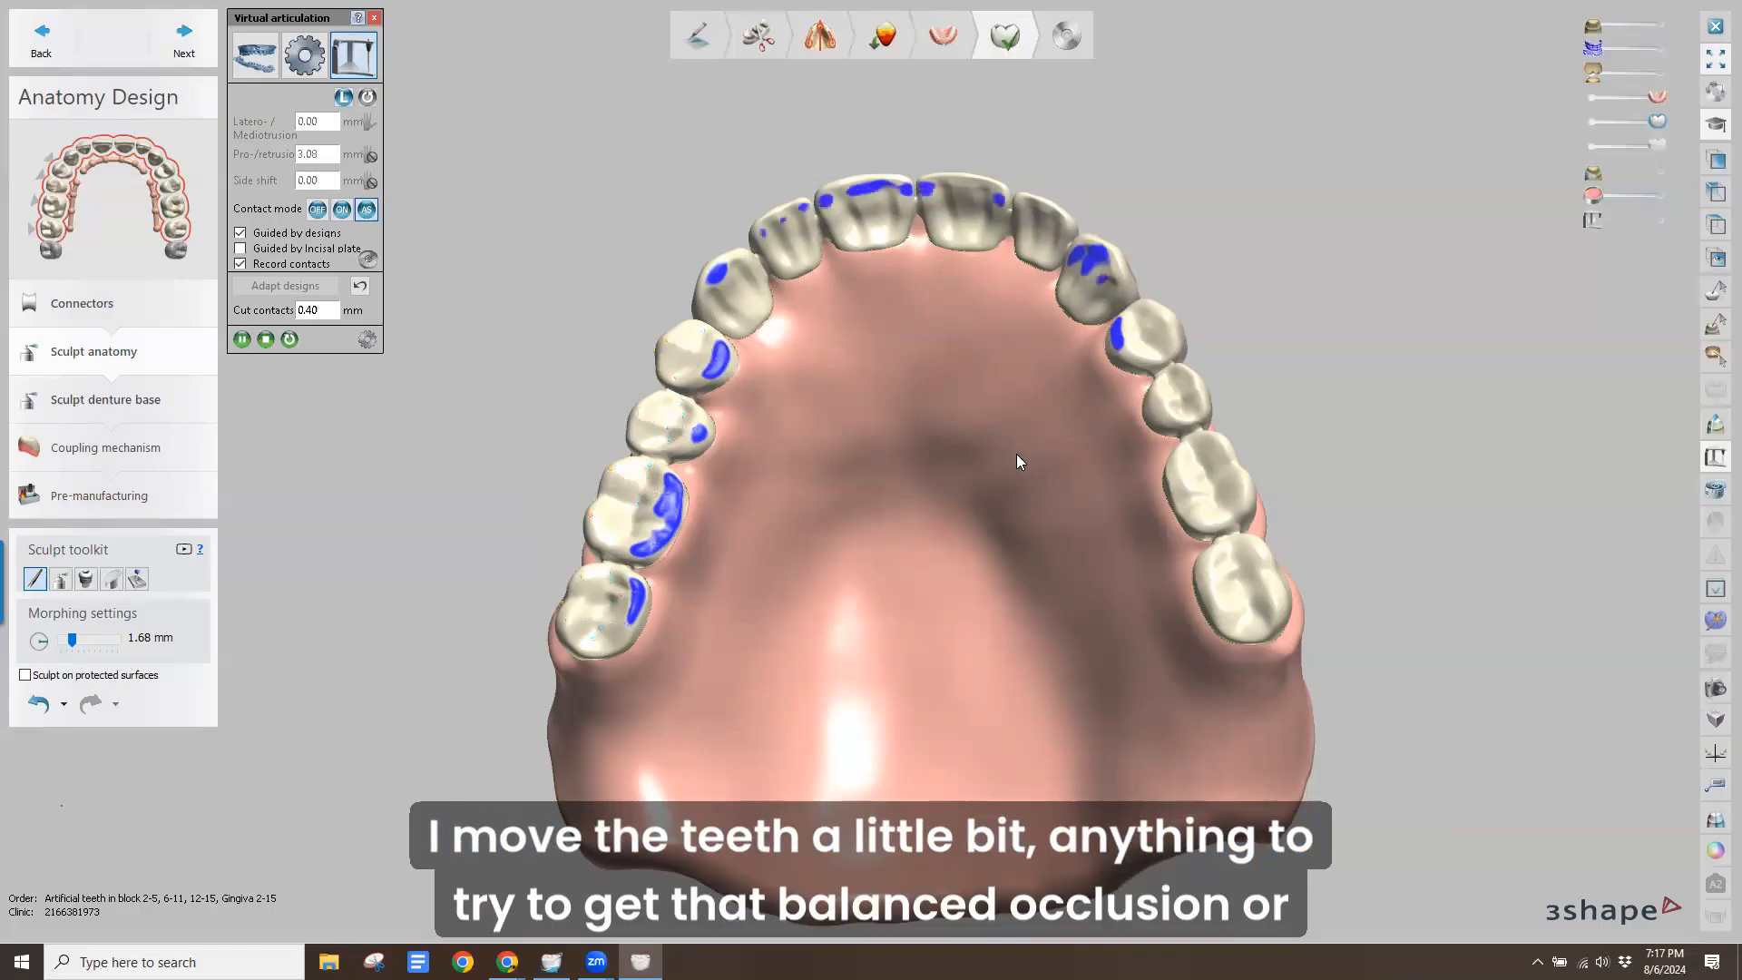
pyautogui.moveTo(1016, 454); pyautogui.dragTo(956, 480, button='right')
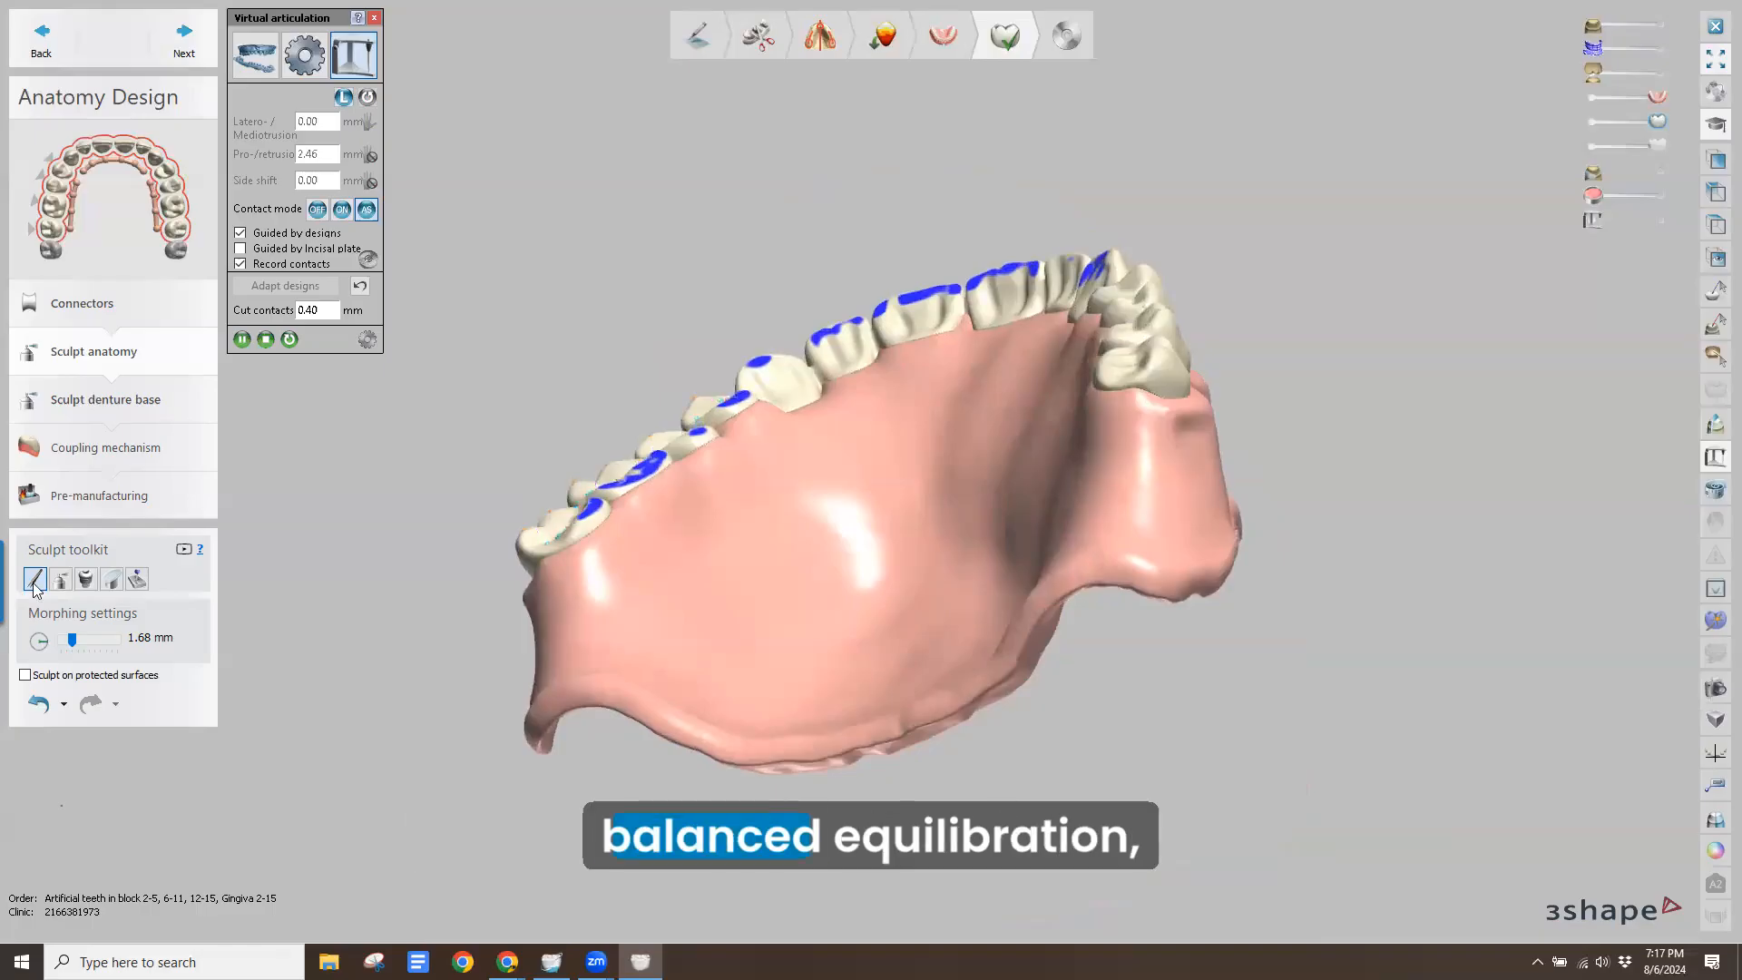
# Morph the lingual cusp of the first premolar in segment 12-15 back up with the 1.68 mm tool
pyautogui.moveTo(1124, 441)
pyautogui.mouseDown(button='right')
pyautogui.moveTo(915, 363)
pyautogui.moveTo(1120, 392)
pyautogui.moveTo(1077, 341)
pyautogui.moveTo(794, 385)
pyautogui.moveTo(922, 236)
pyautogui.mouseUp(button='right')
pyautogui.scroll(5, 1058, 350)
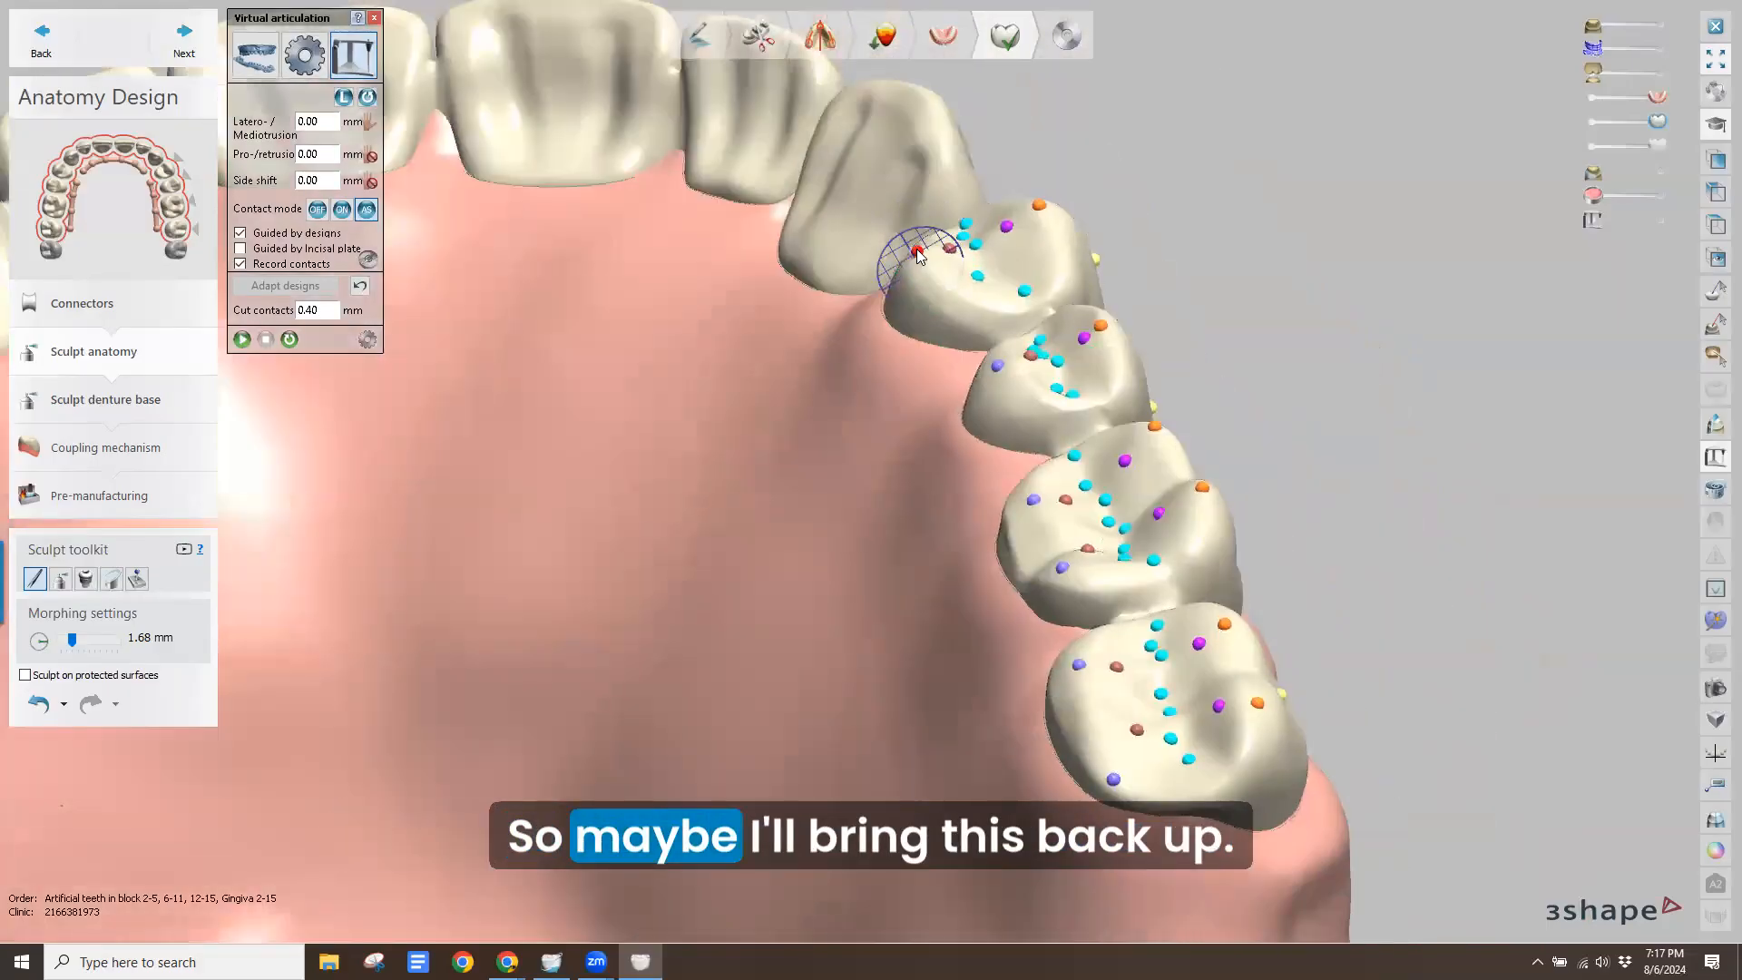
pyautogui.moveTo(1000, 376); pyautogui.dragTo(981, 243, button='right')
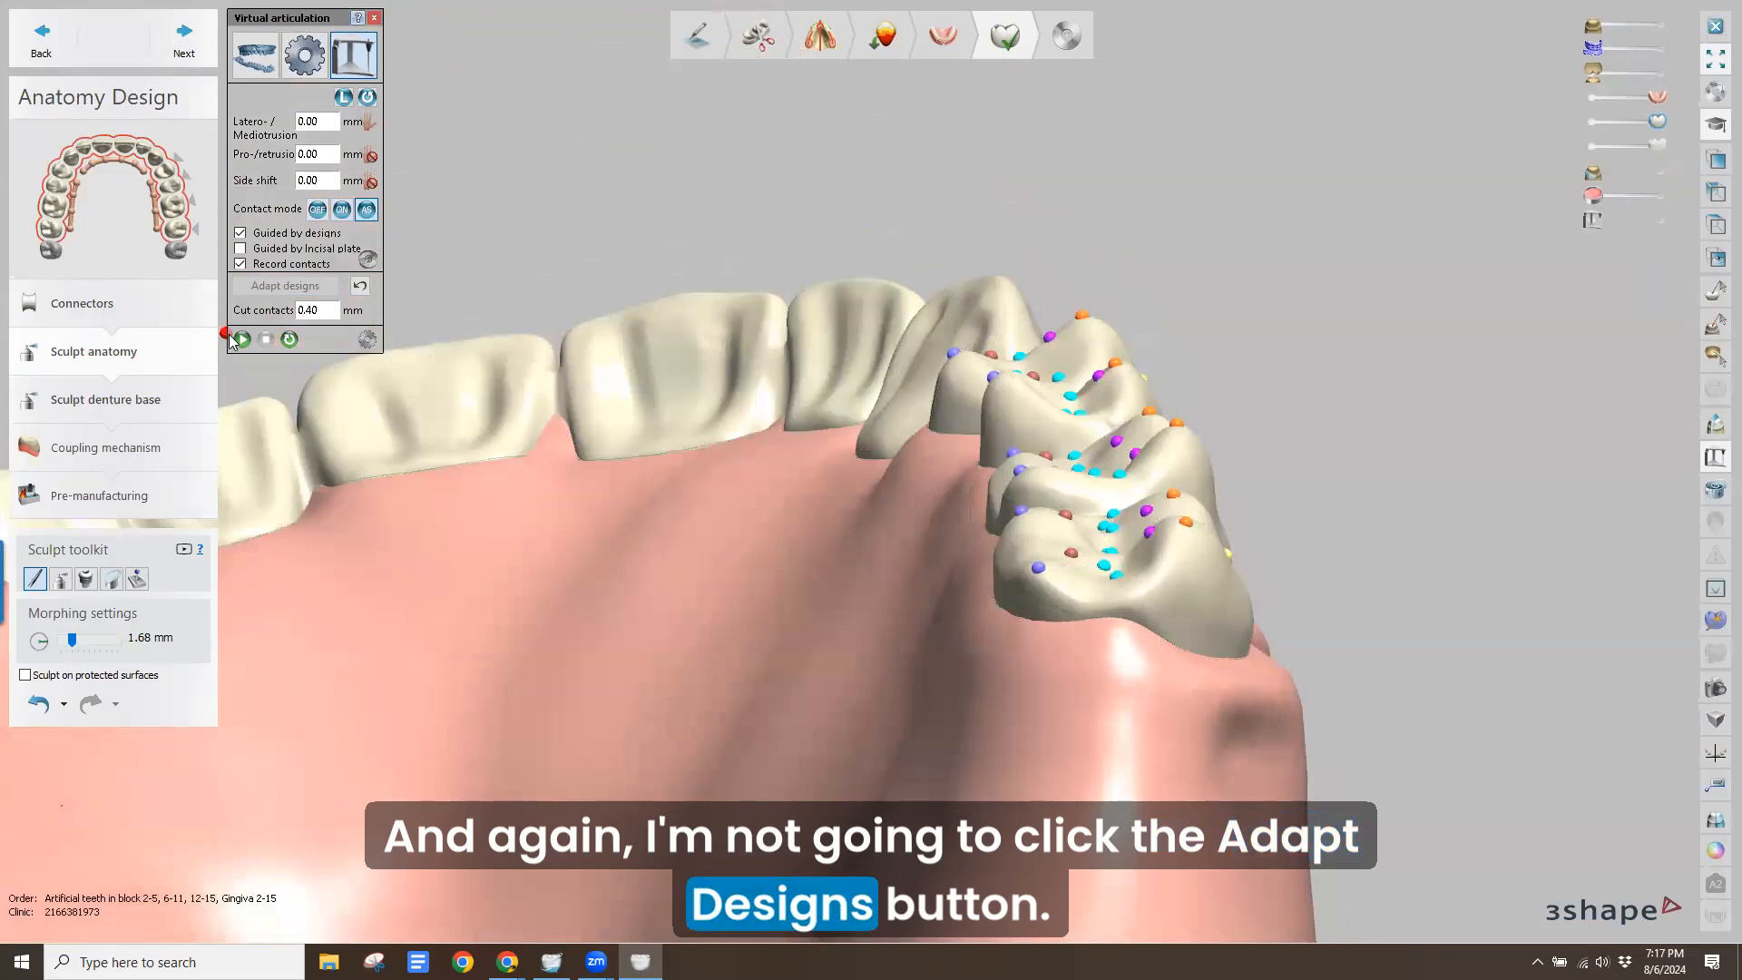
# Rerun the excursive movements without adapting the designs, and check the contacts on segment 12-15 and the rest of the arch
pyautogui.click(242, 340)
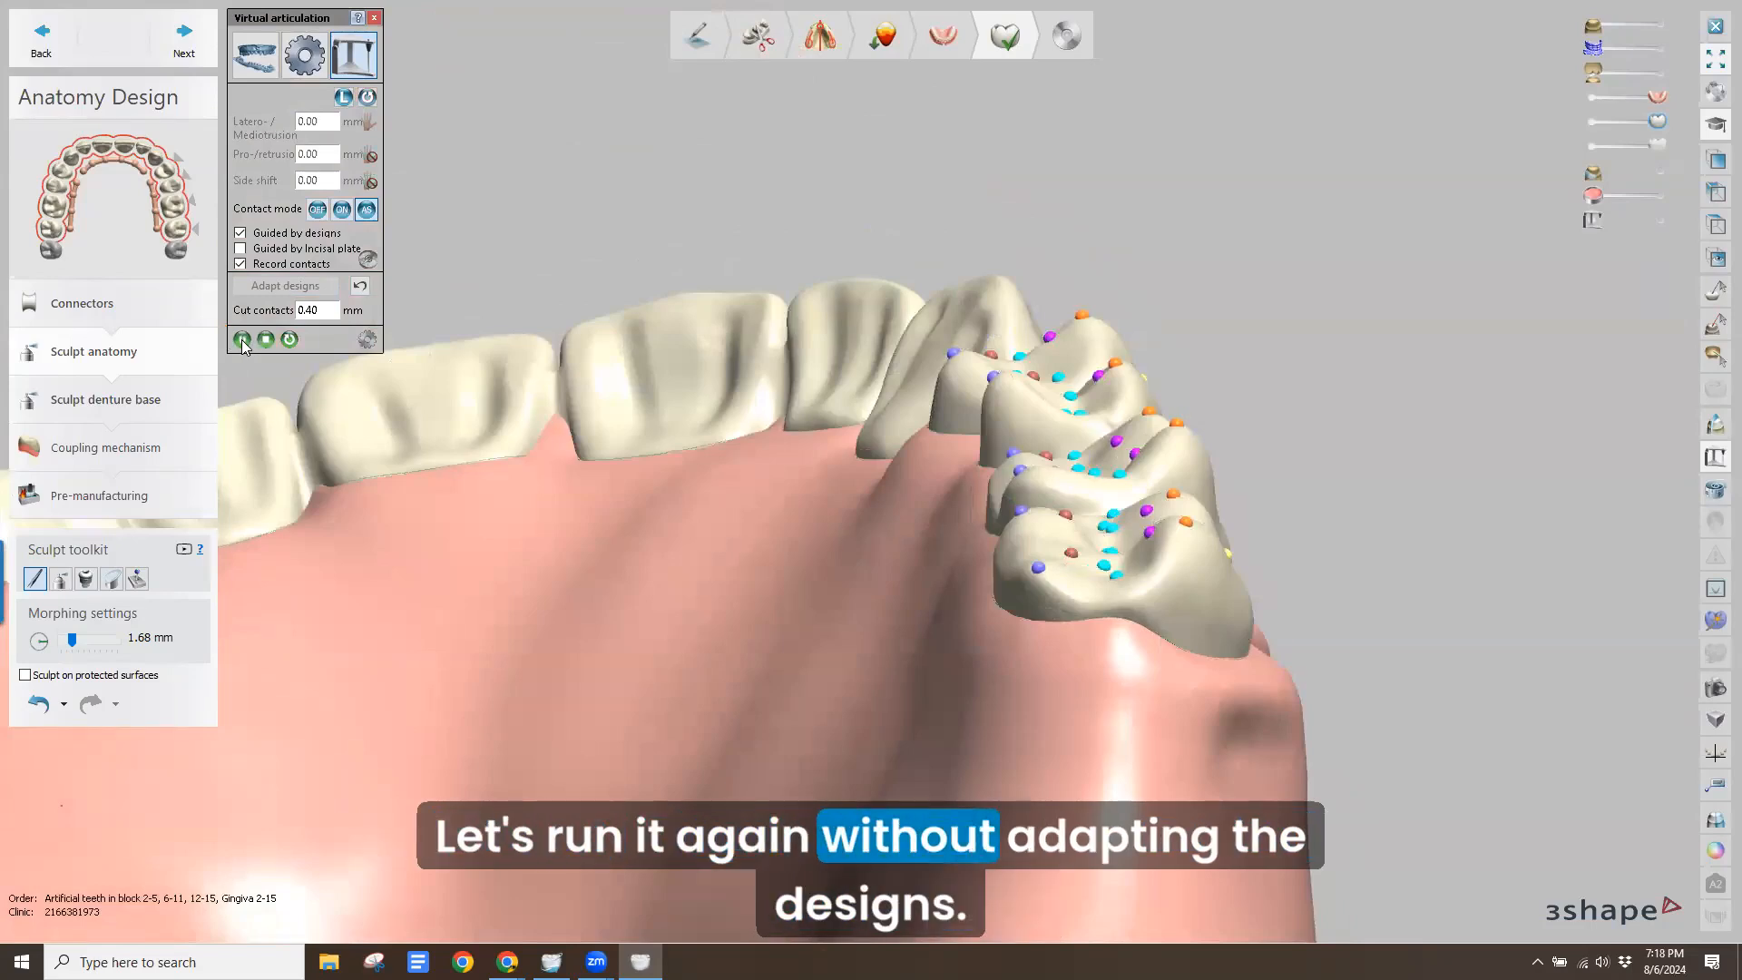
pyautogui.scroll(-3, 674, 668)
pyautogui.moveTo(674, 668); pyautogui.dragTo(683, 789, button='right')
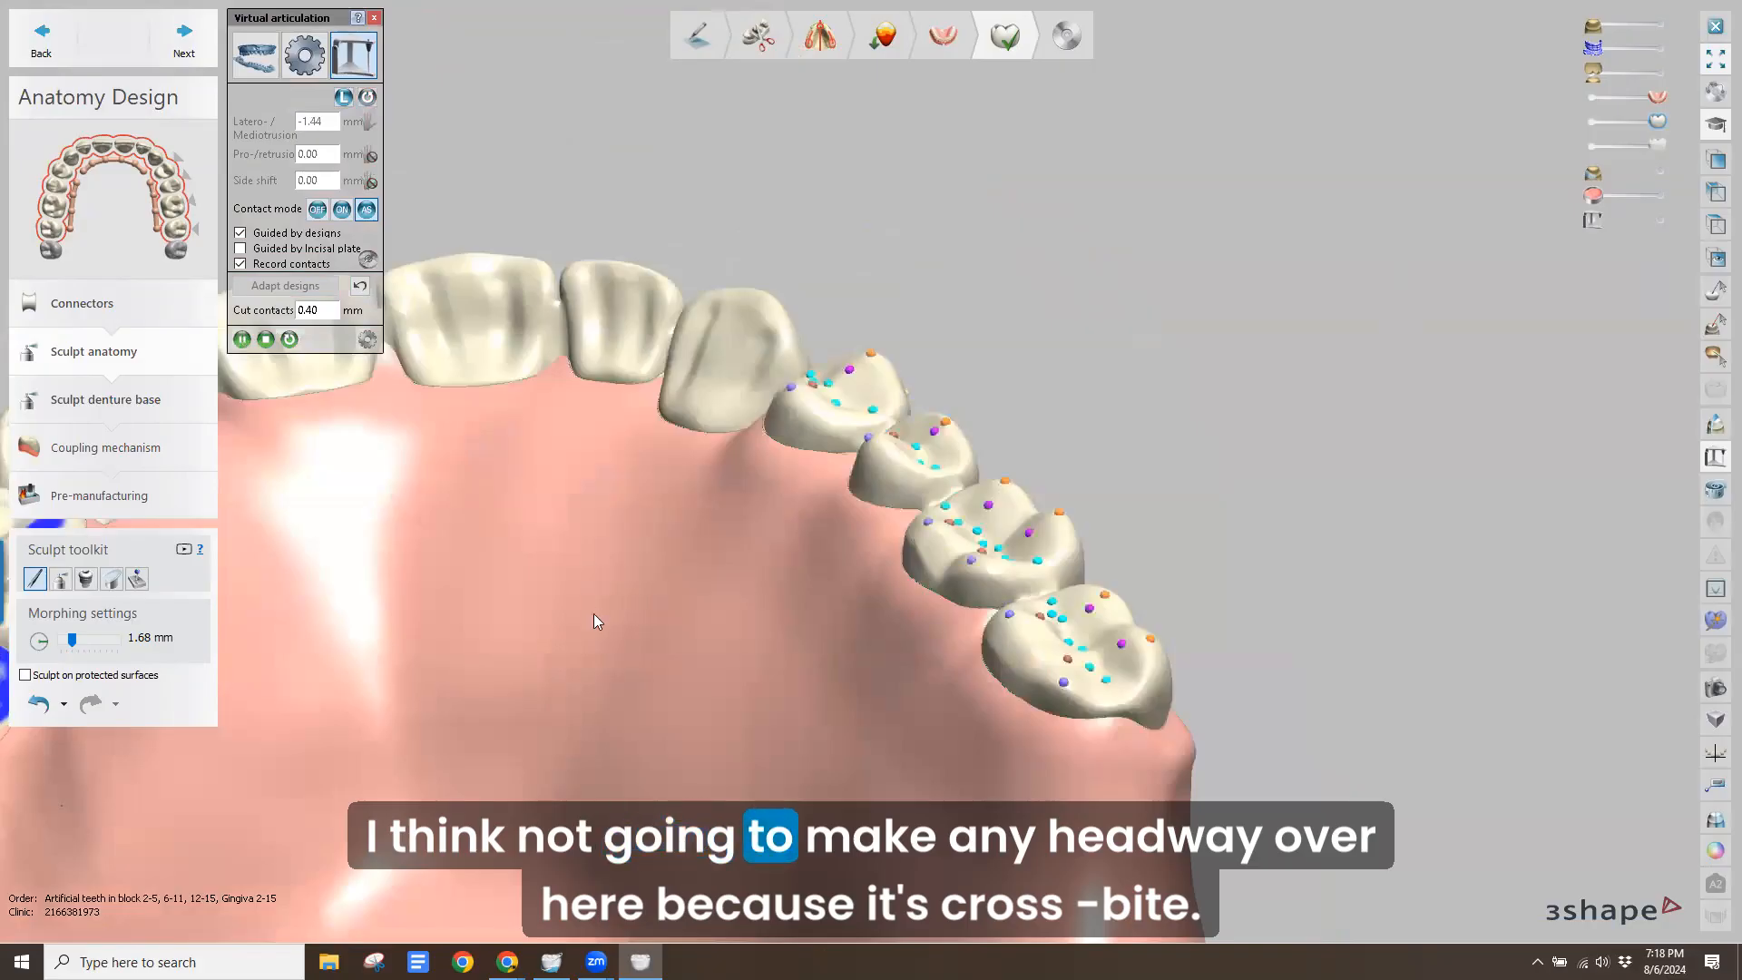
pyautogui.moveTo(703, 659); pyautogui.dragTo(702, 655, button='right')
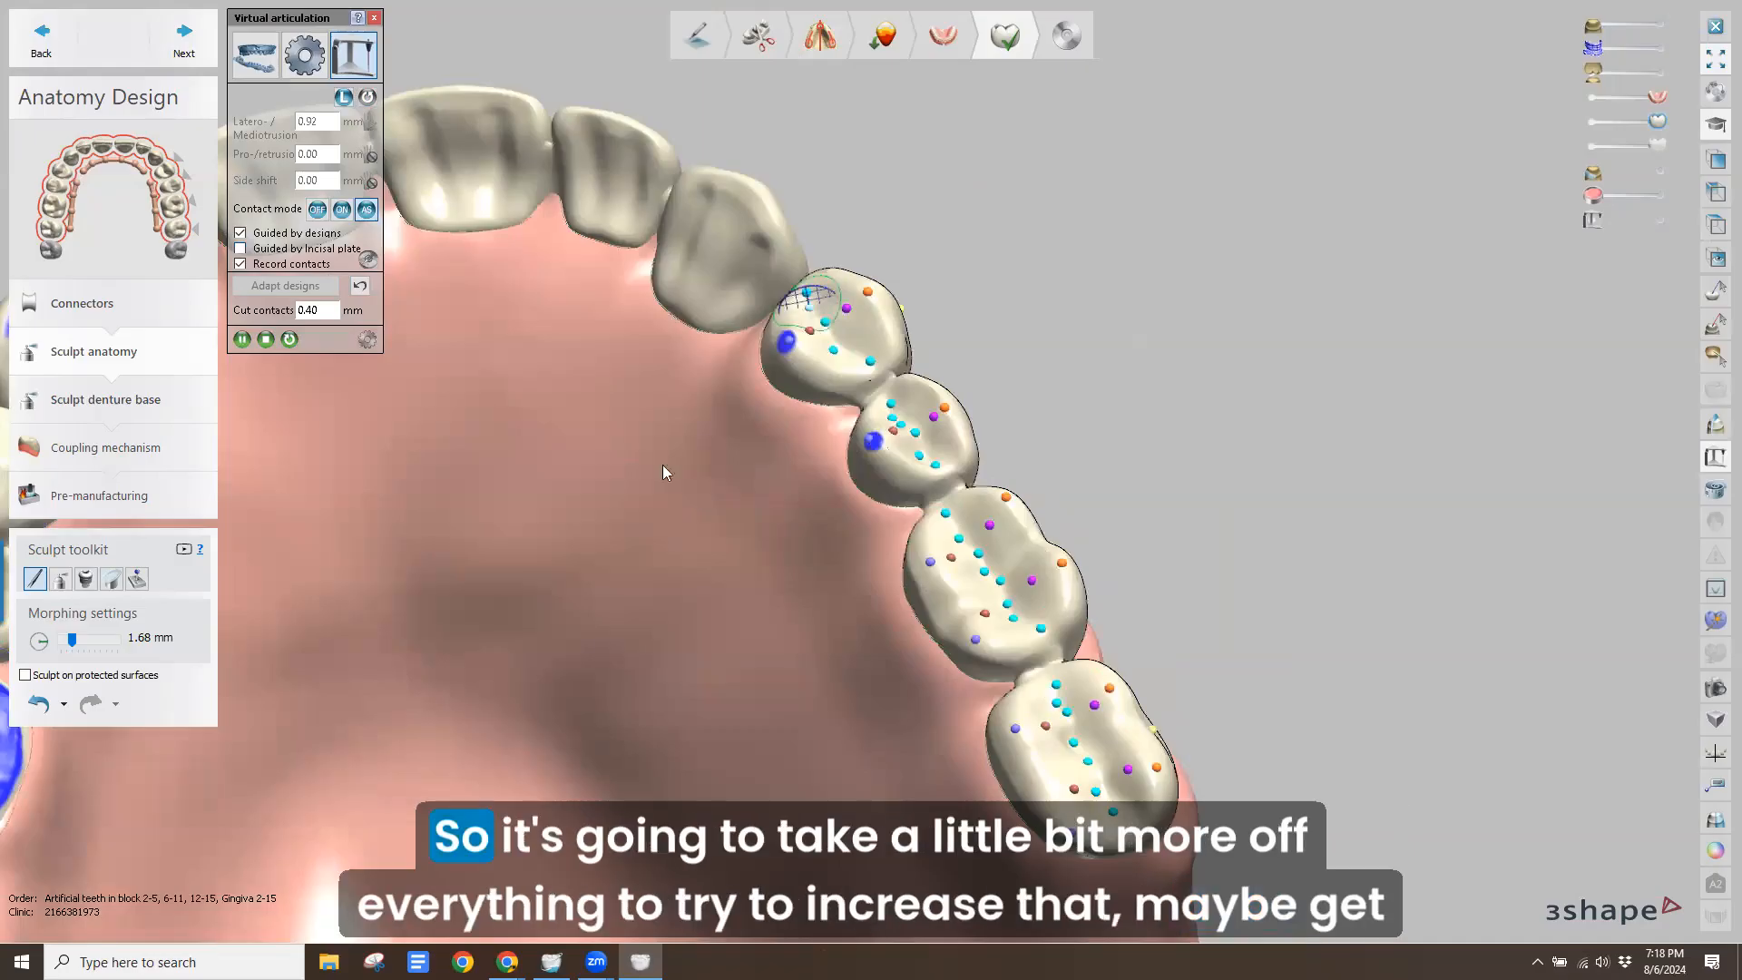
pyautogui.scroll(-3, 602, 441)
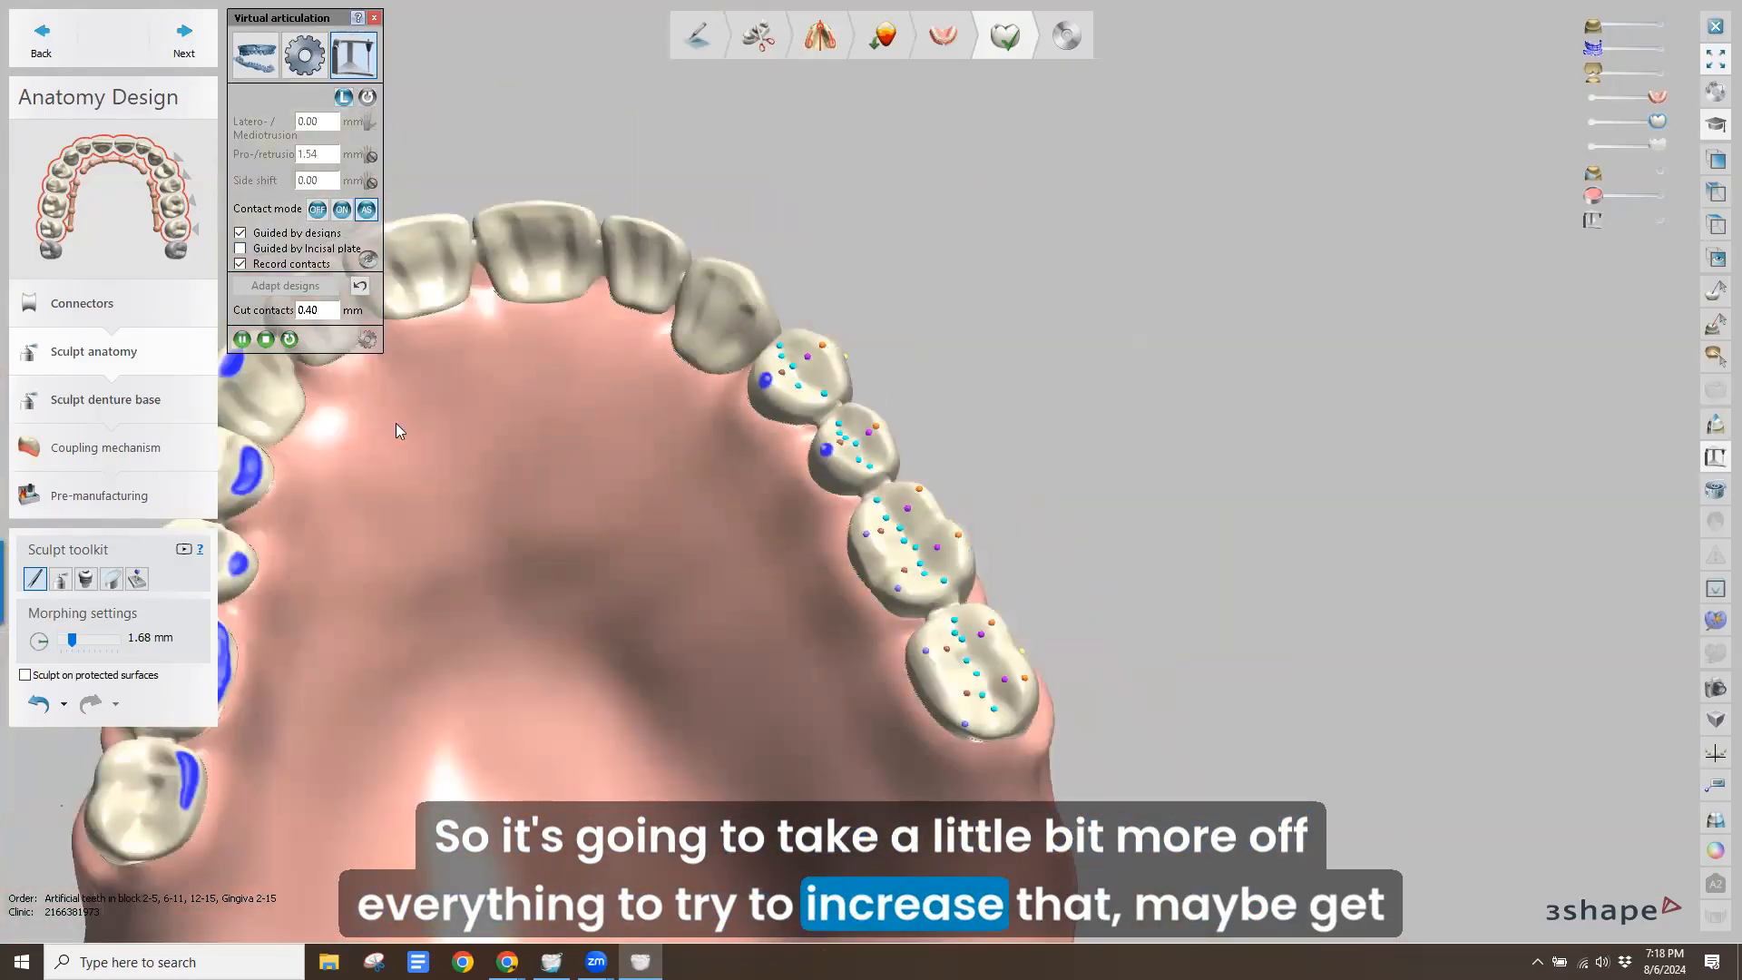
pyautogui.moveTo(390, 418); pyautogui.dragTo(492, 429, button='middle')
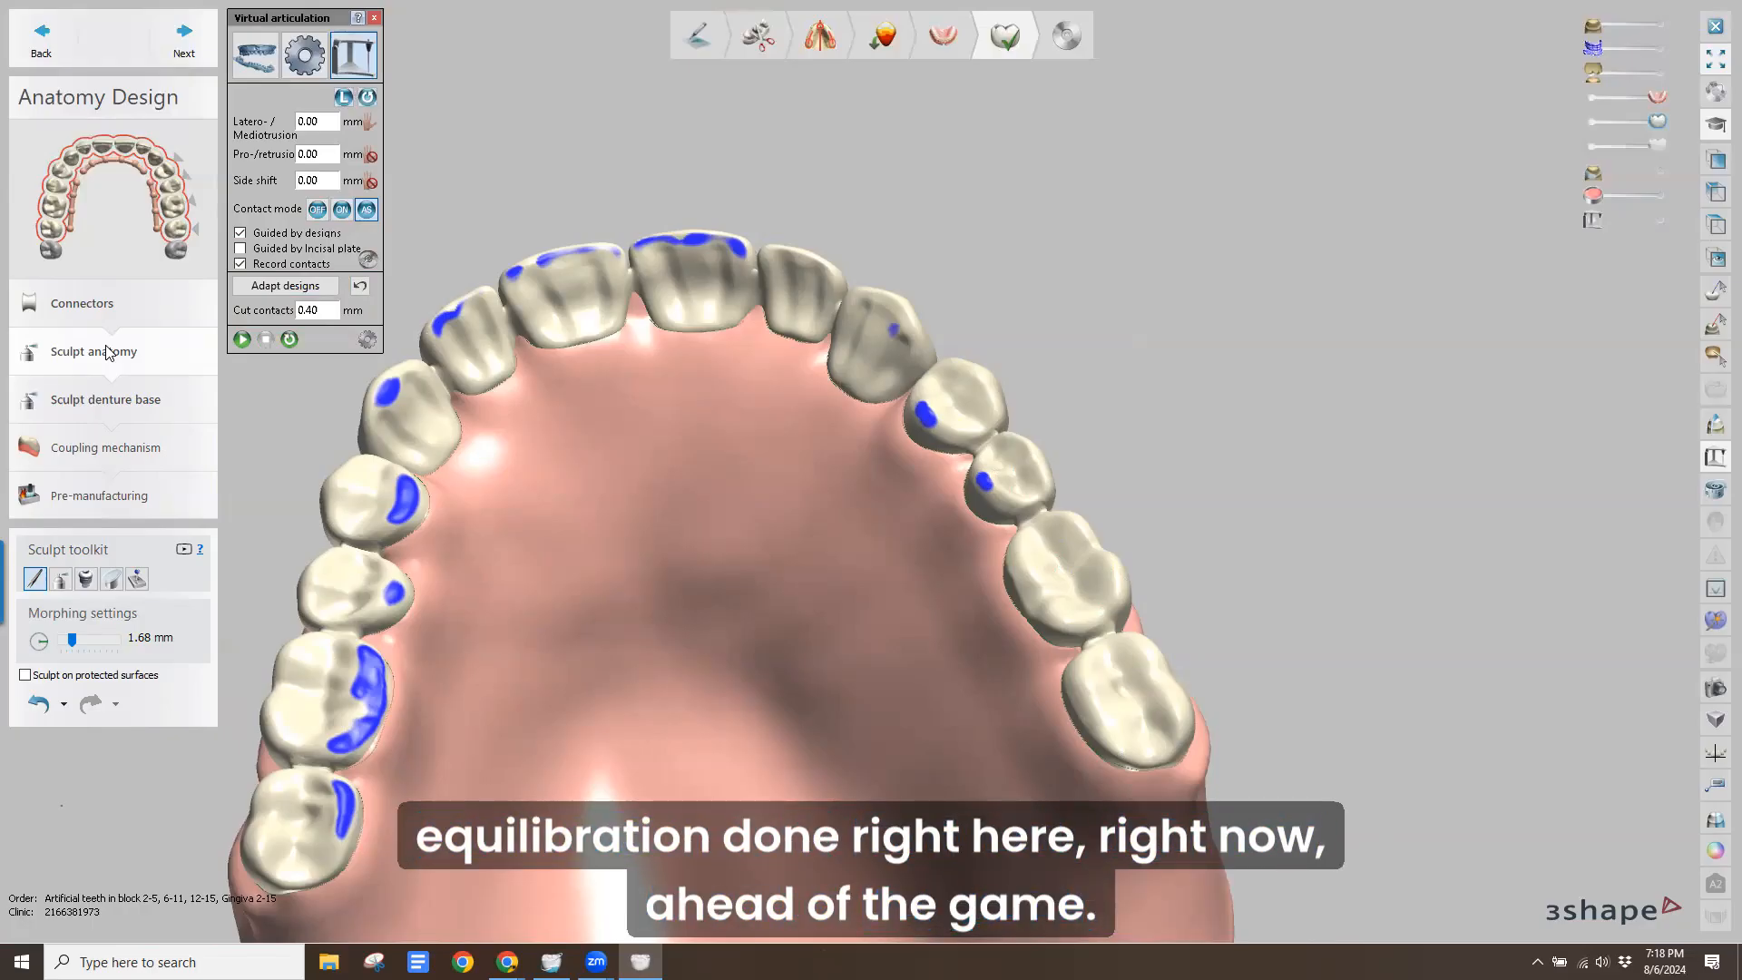
# Close the virtual articulation and inspect the adapted contact areas on the premolars and first molar of segment 2-5
pyautogui.click(373, 19)
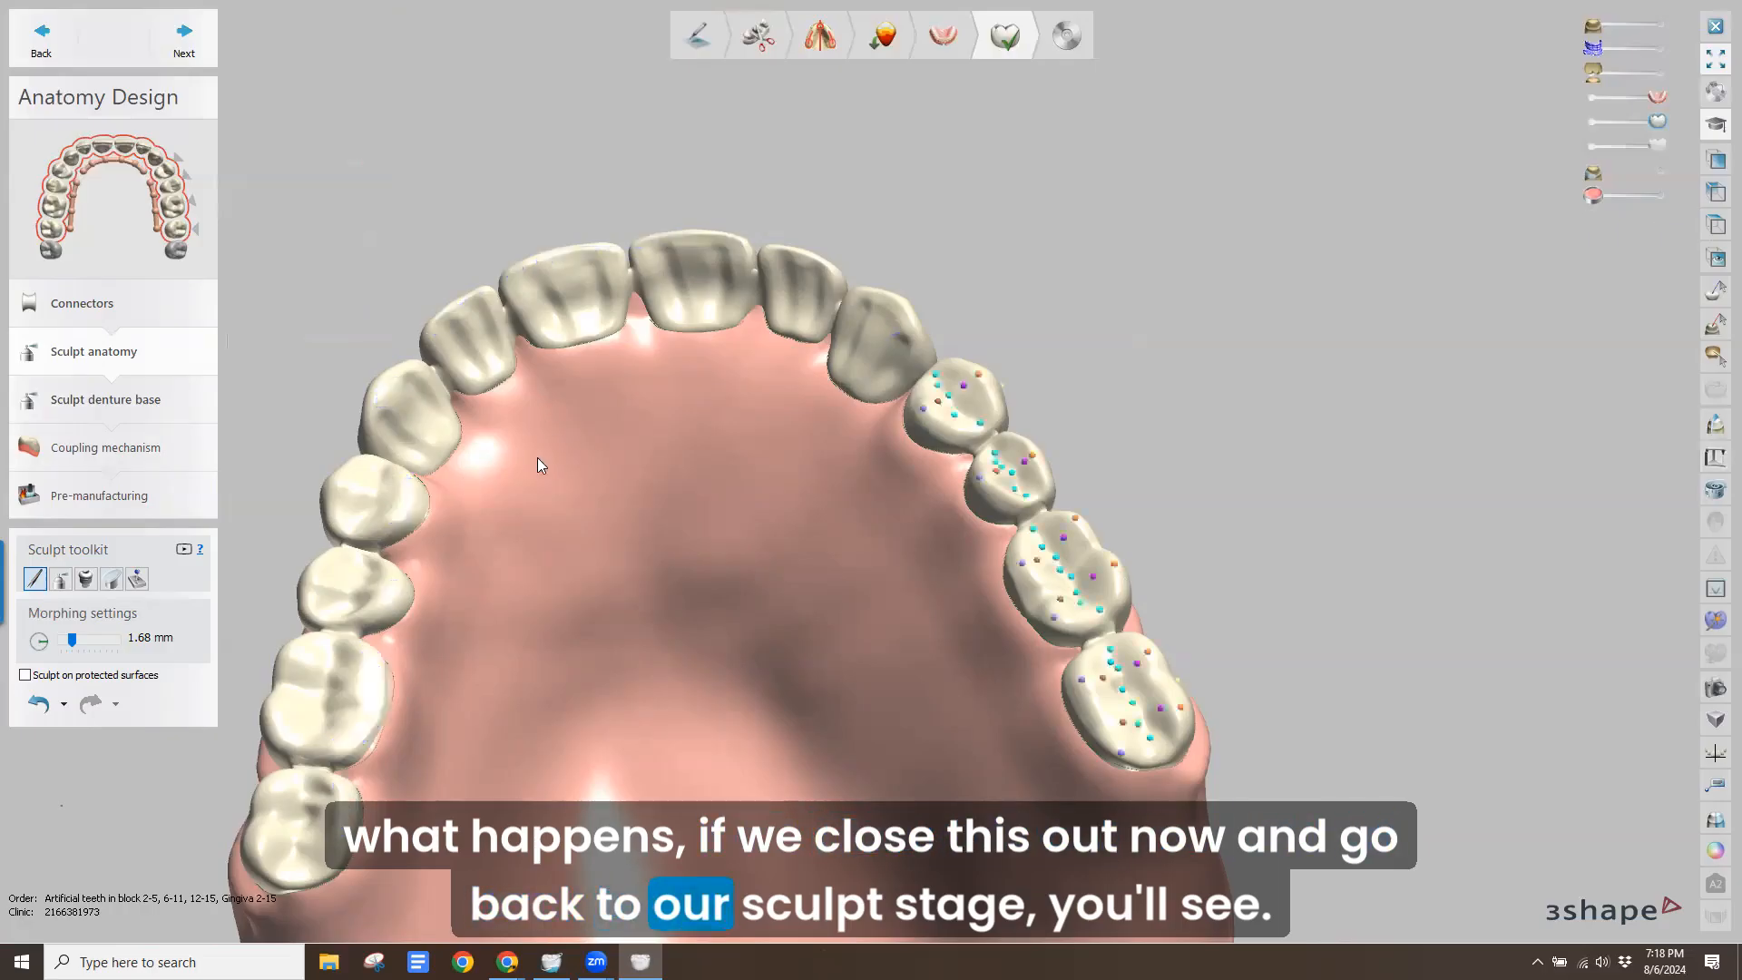
pyautogui.scroll(6, 502, 497)
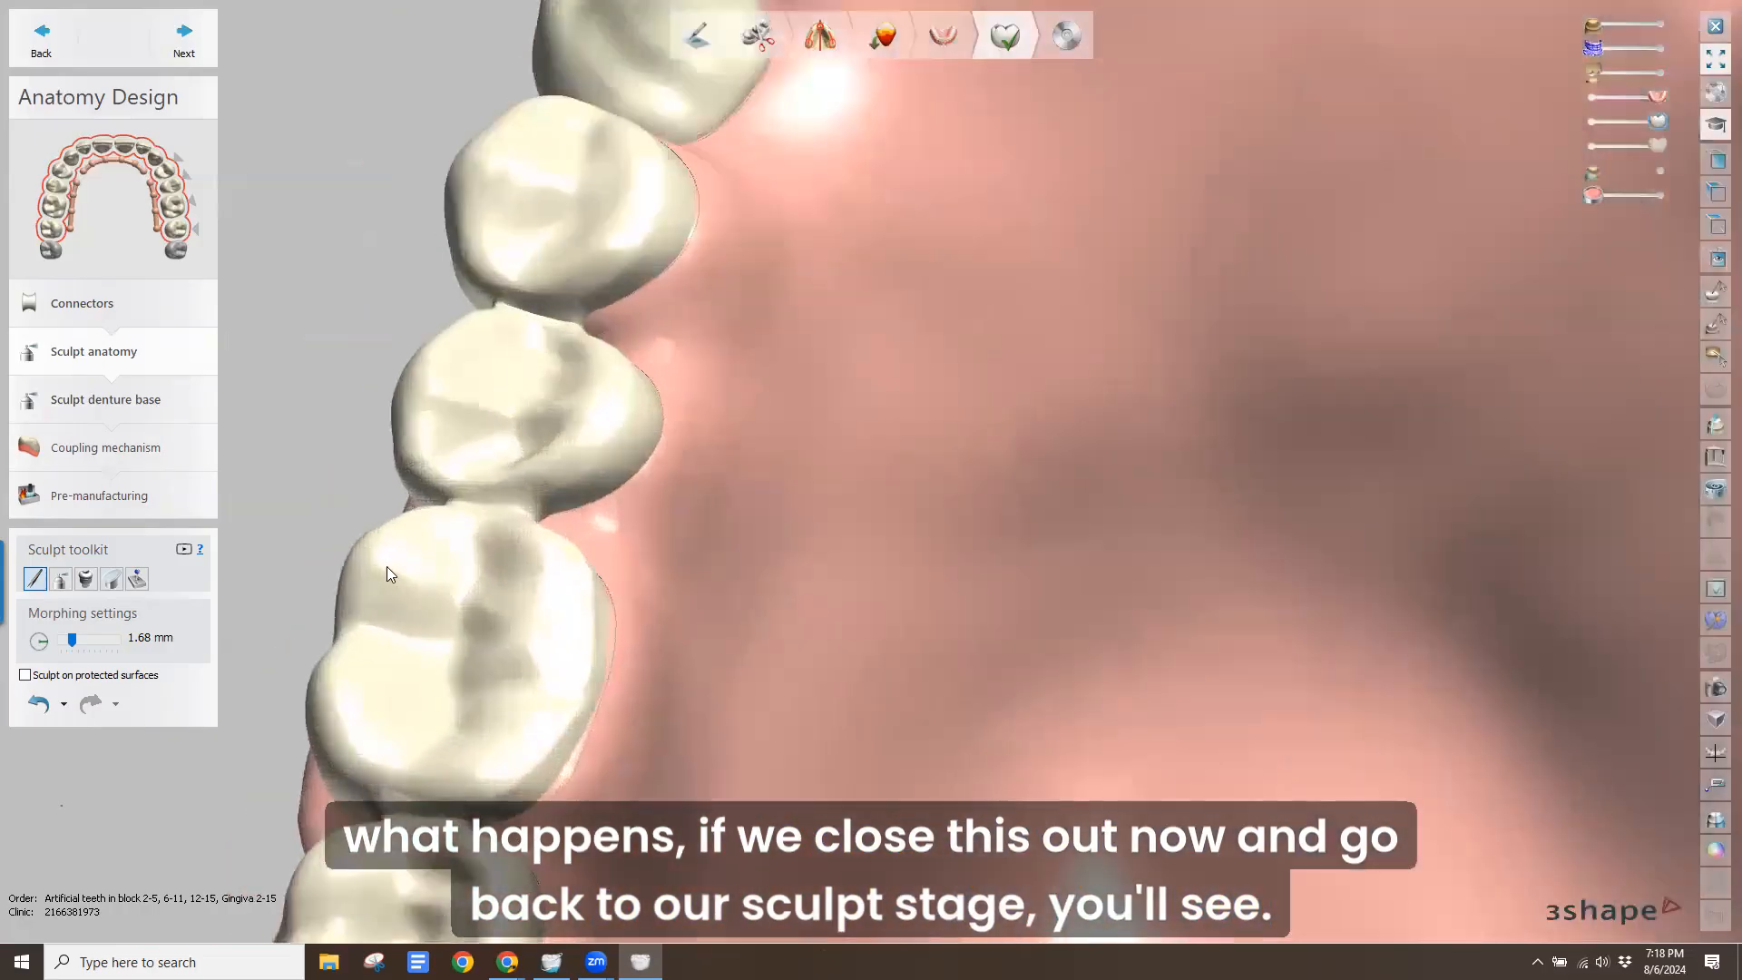
pyautogui.scroll(3, 386, 566)
pyautogui.moveTo(505, 427); pyautogui.dragTo(542, 448, button='right')
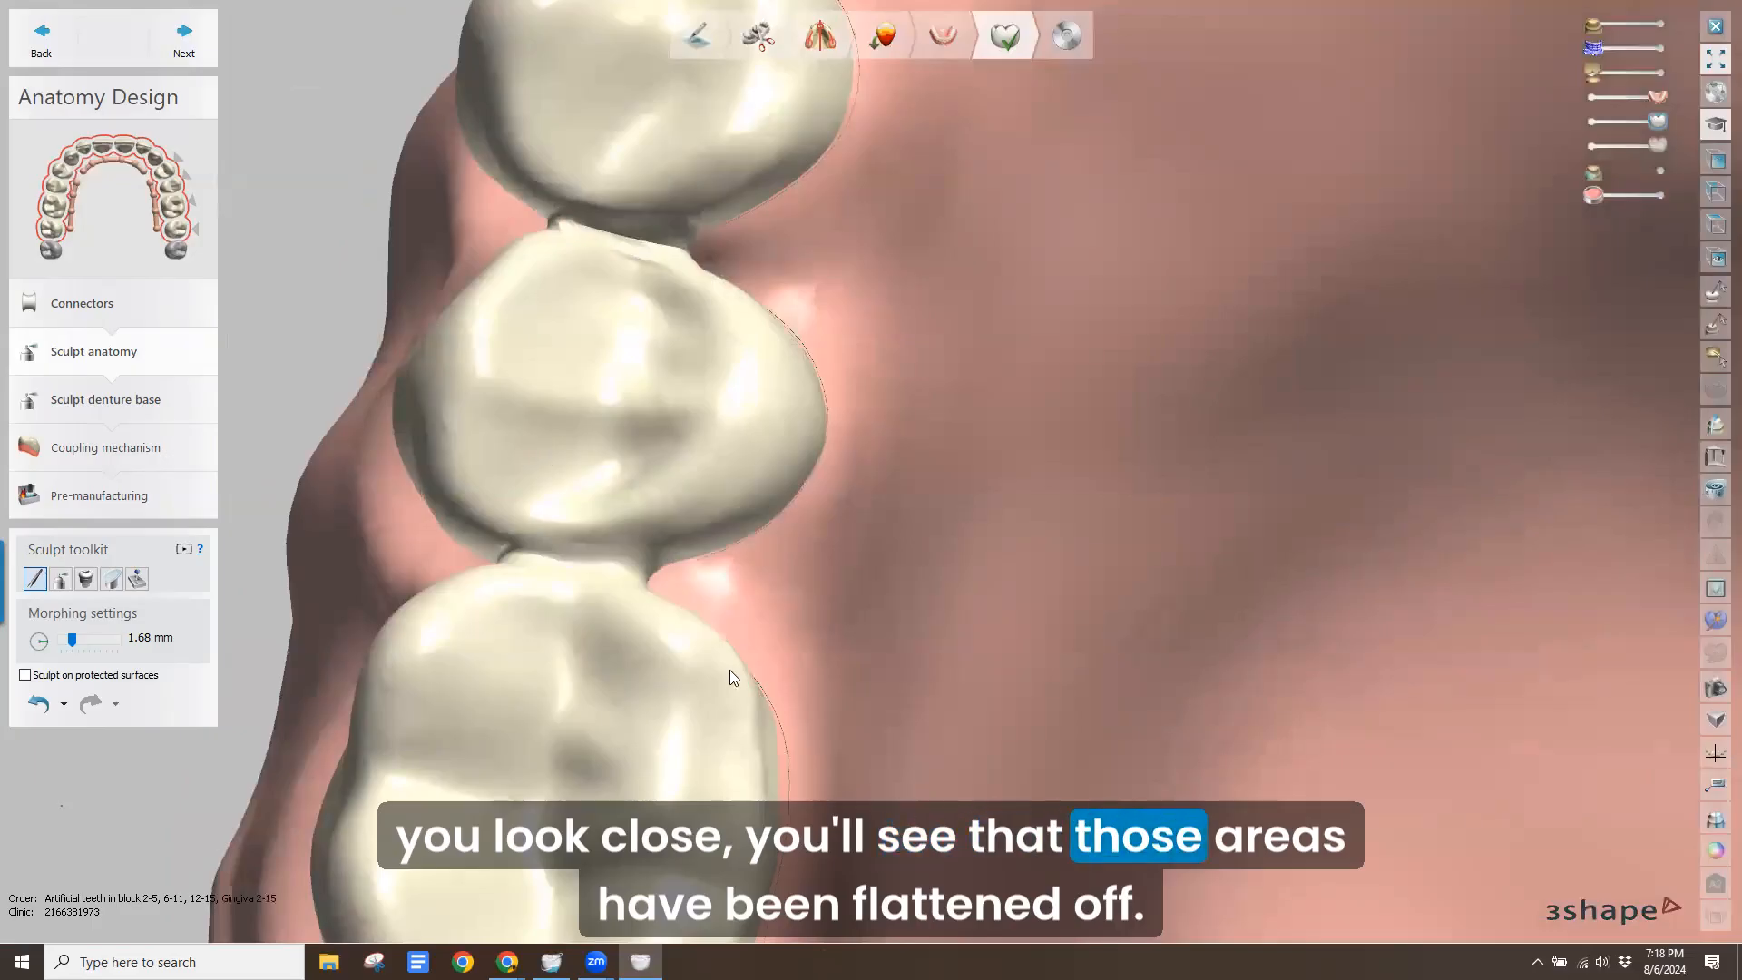
pyautogui.click(719, 756)
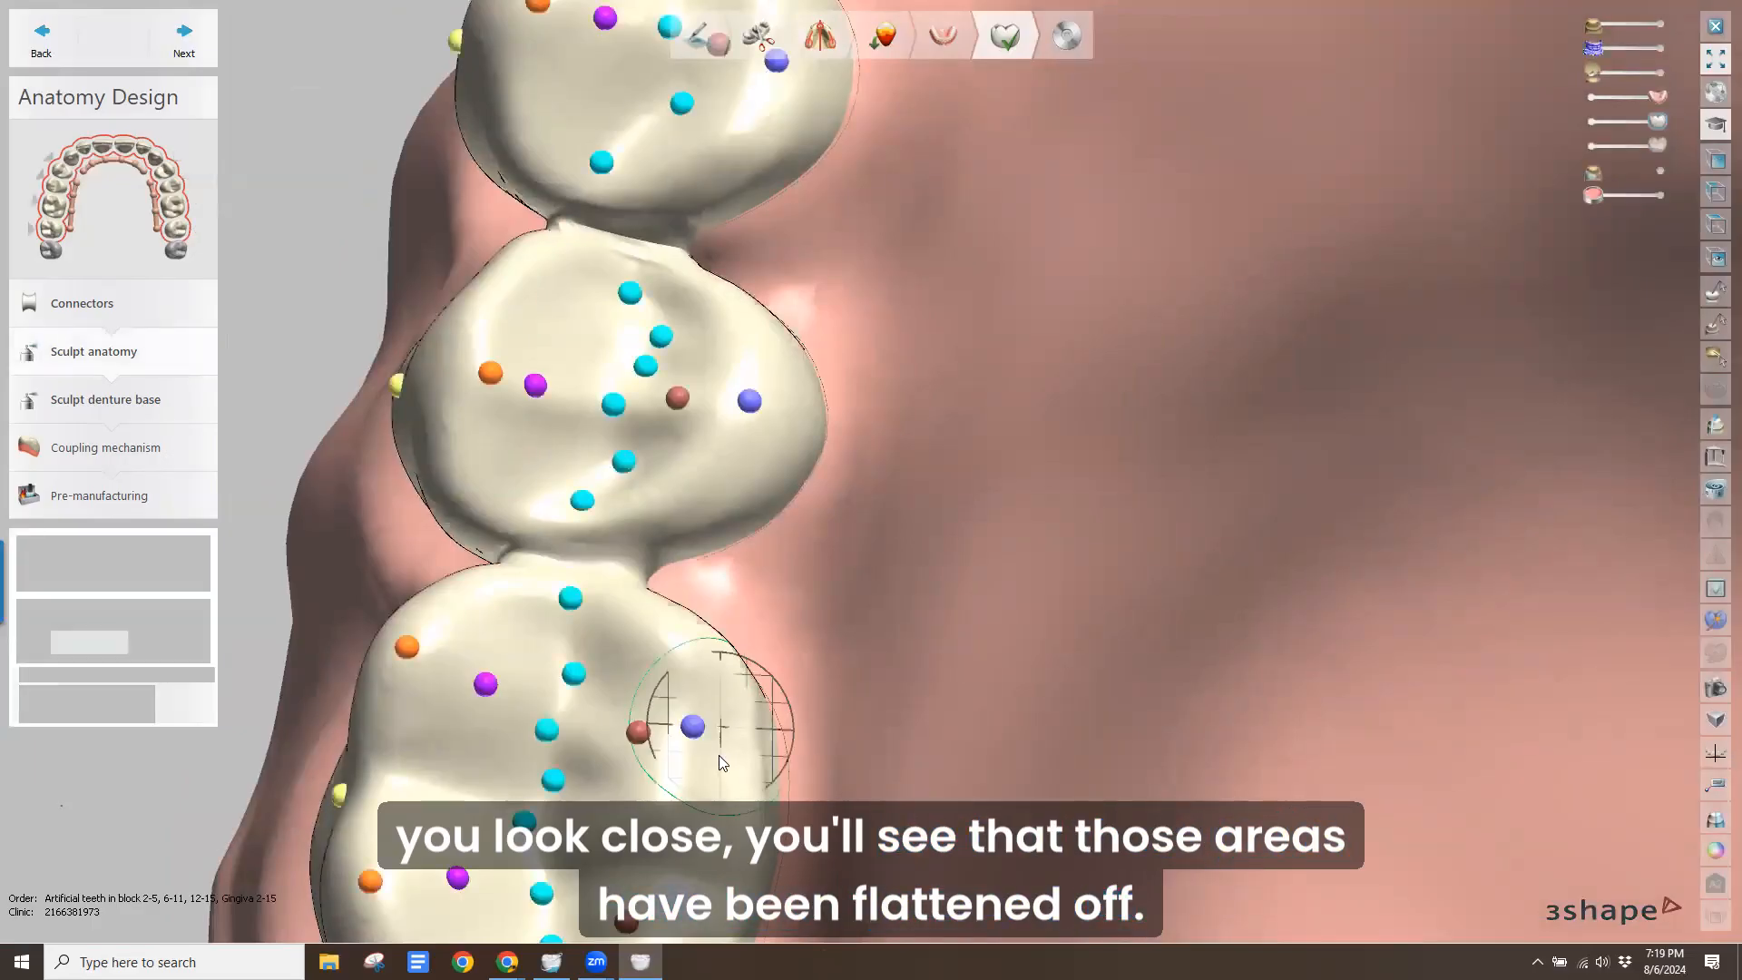
# Examine the facial anatomy of the anterior teeth and the occlusal view of the full arch
pyautogui.scroll(-3, 719, 755)
pyautogui.scroll(-5, 914, 544)
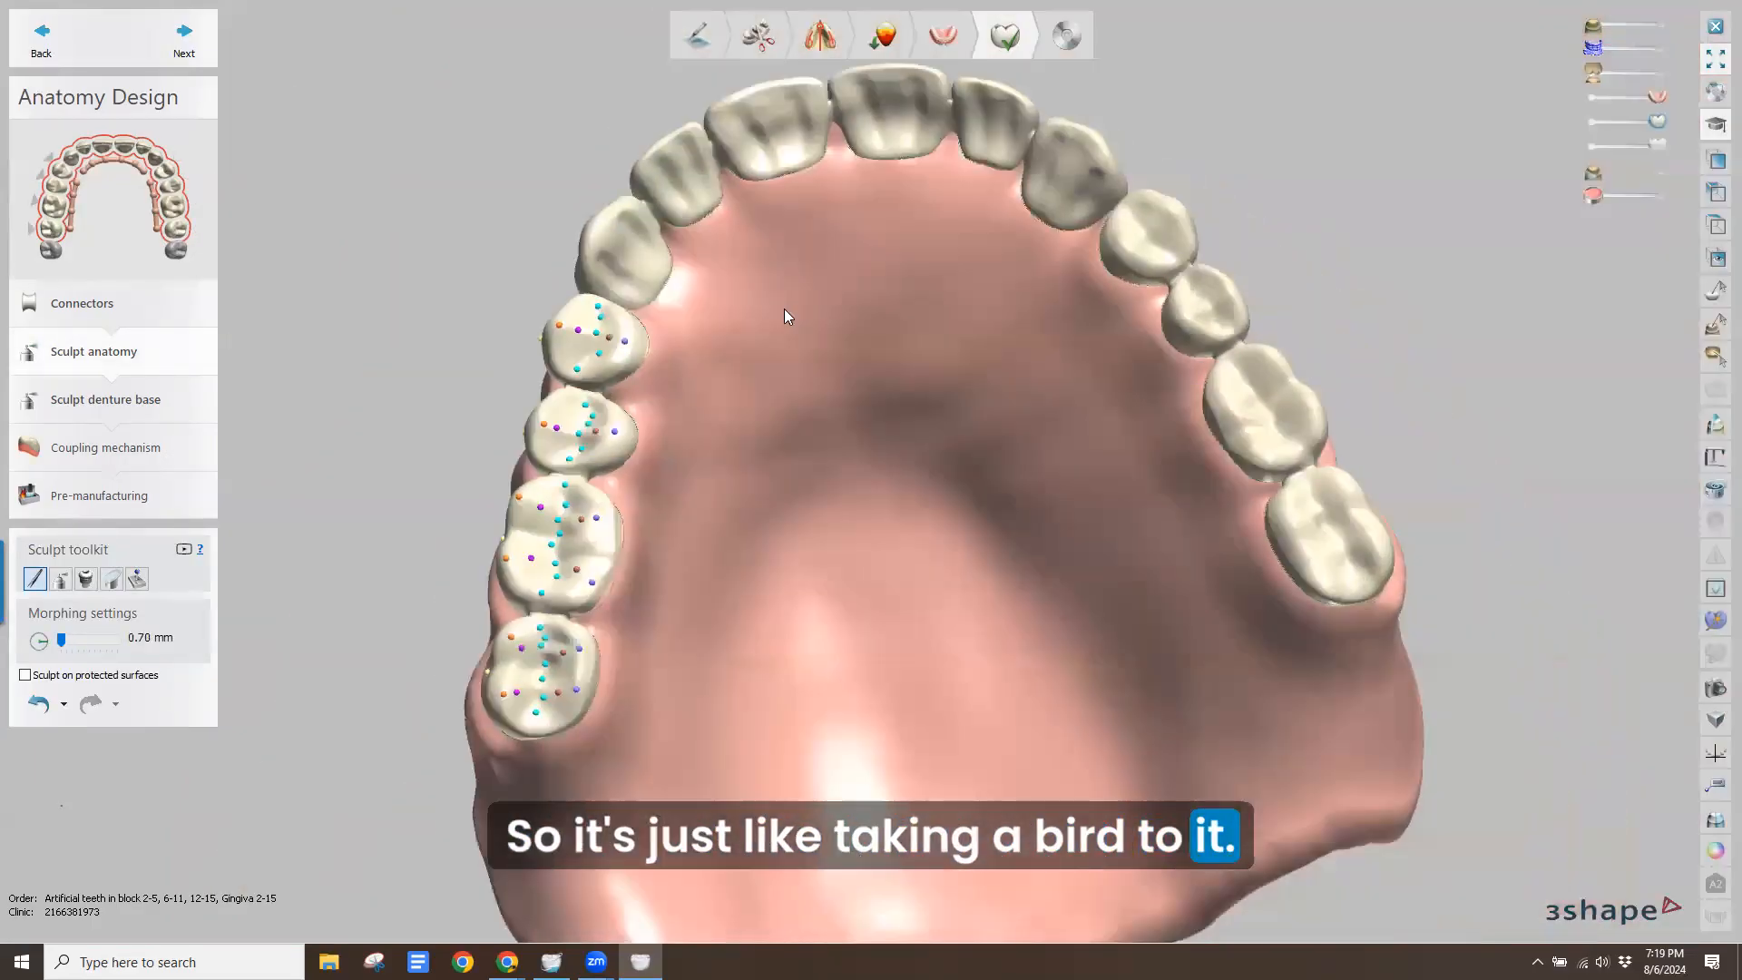
pyautogui.moveTo(786, 316); pyautogui.dragTo(1120, 635, button='right')
pyautogui.scroll(5, 1052, 526)
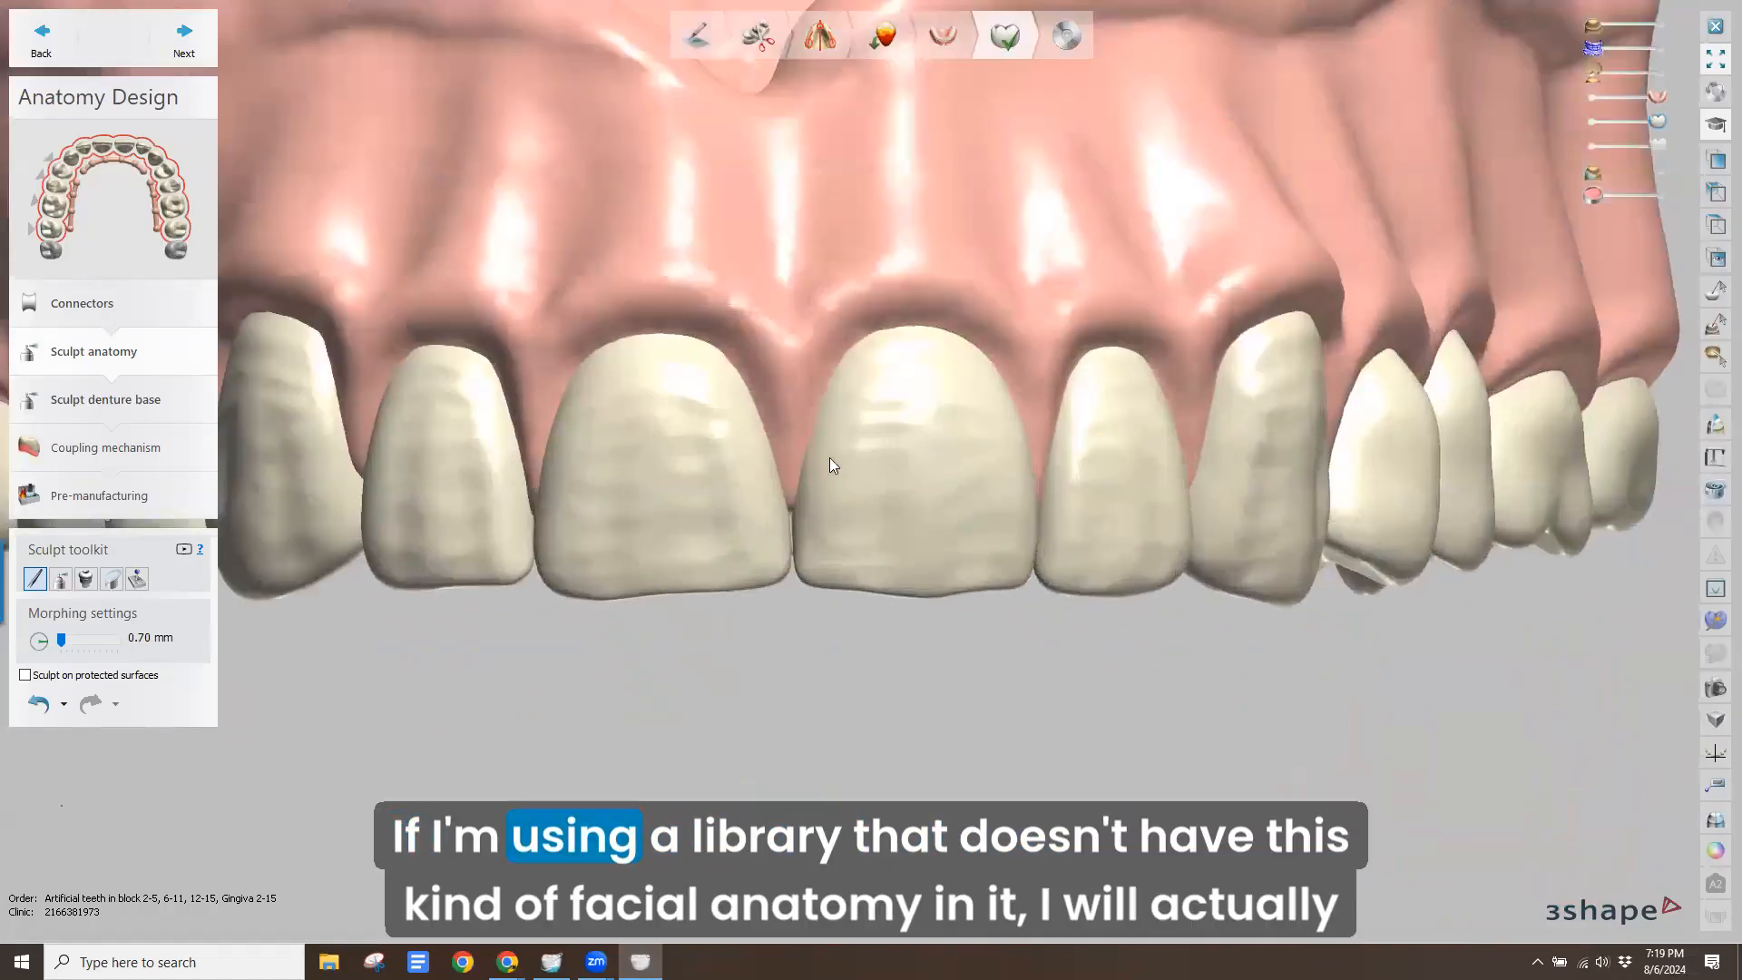
pyautogui.scroll(3, 846, 499)
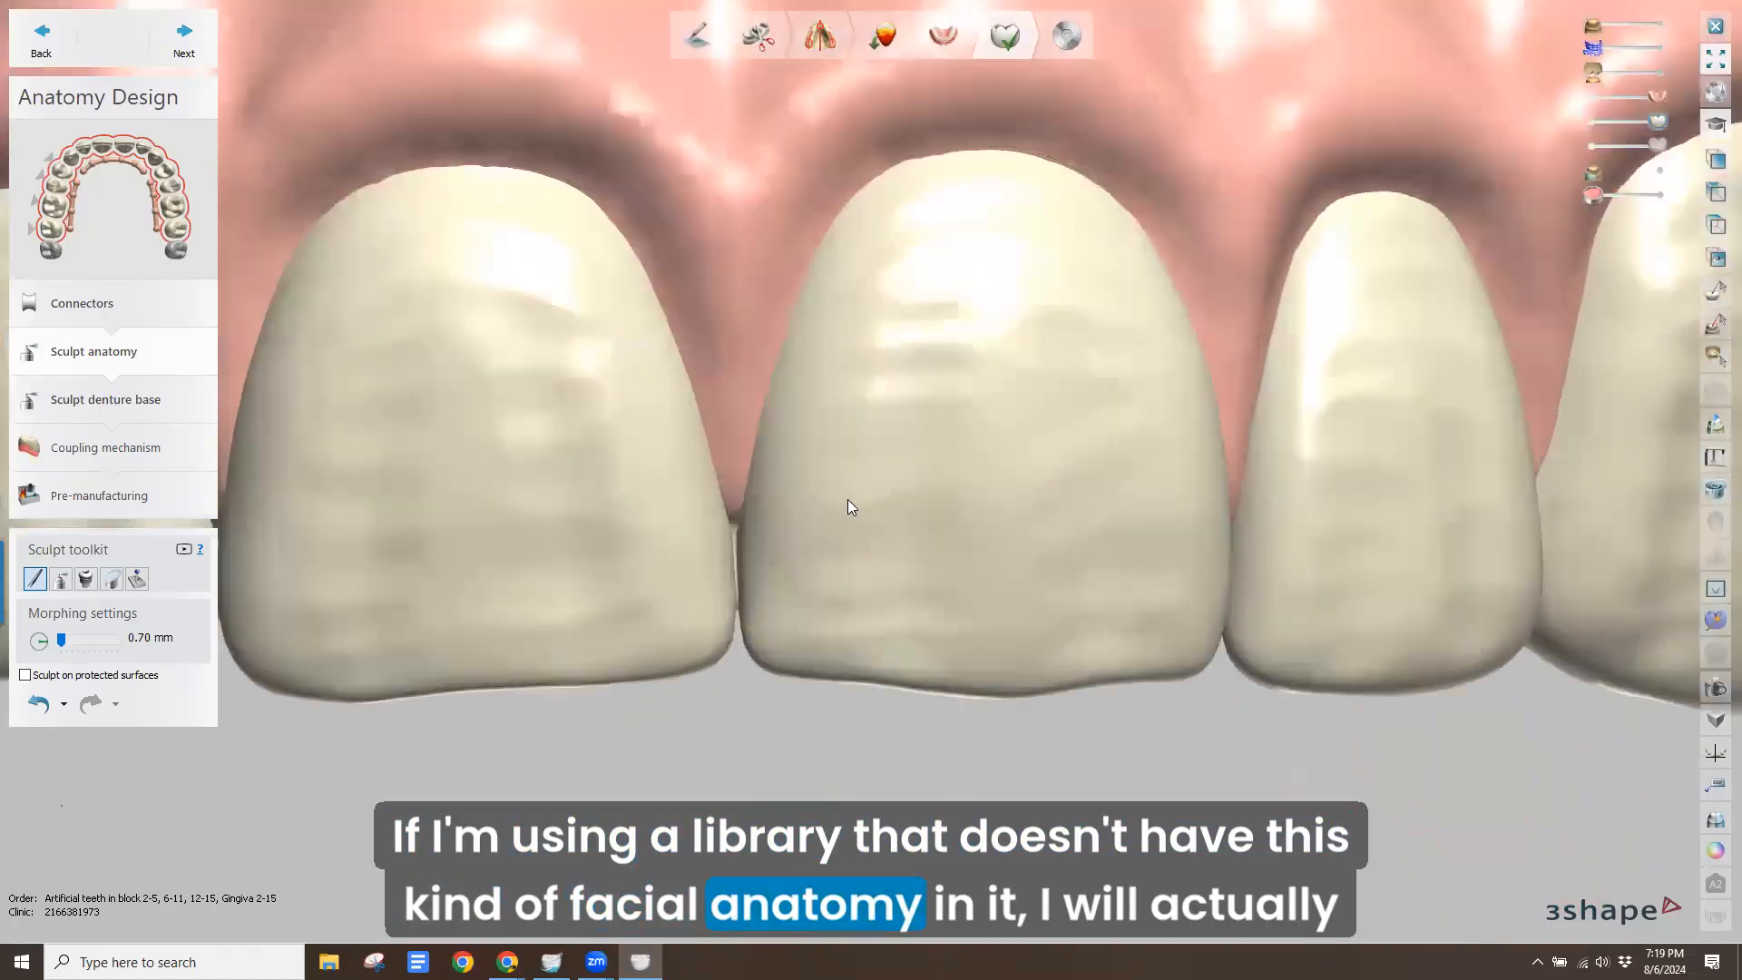
pyautogui.scroll(-6, 800, 525)
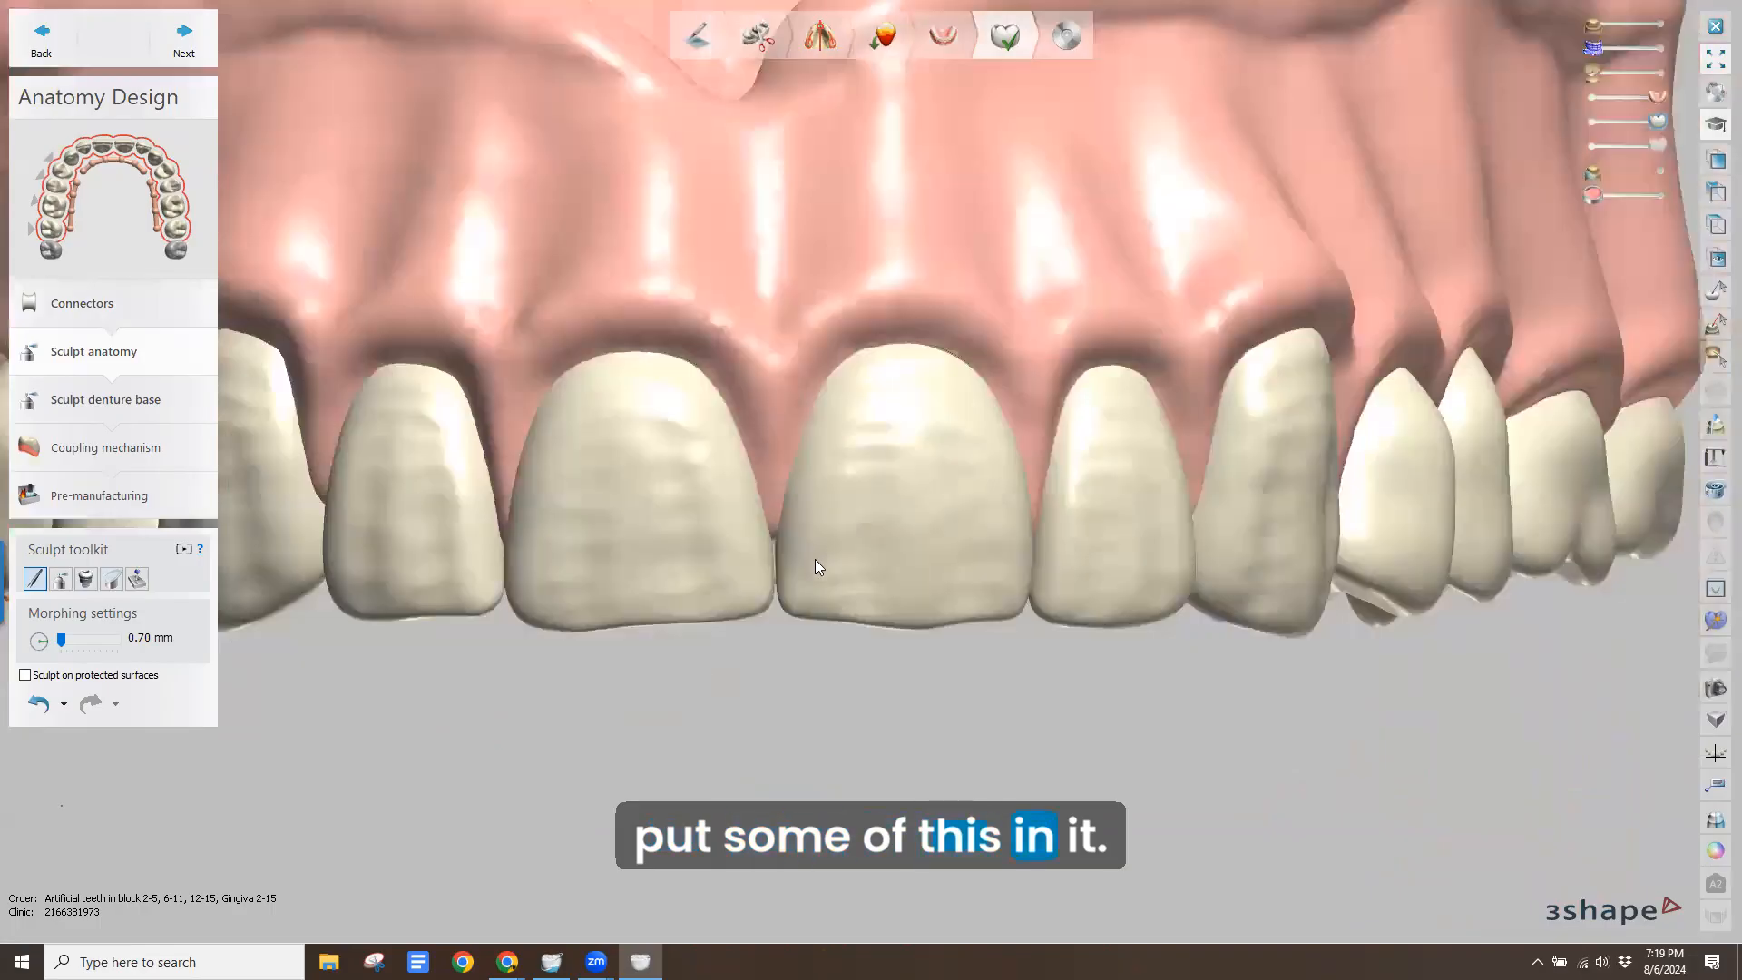
pyautogui.moveTo(807, 585); pyautogui.dragTo(796, 658, button='right')
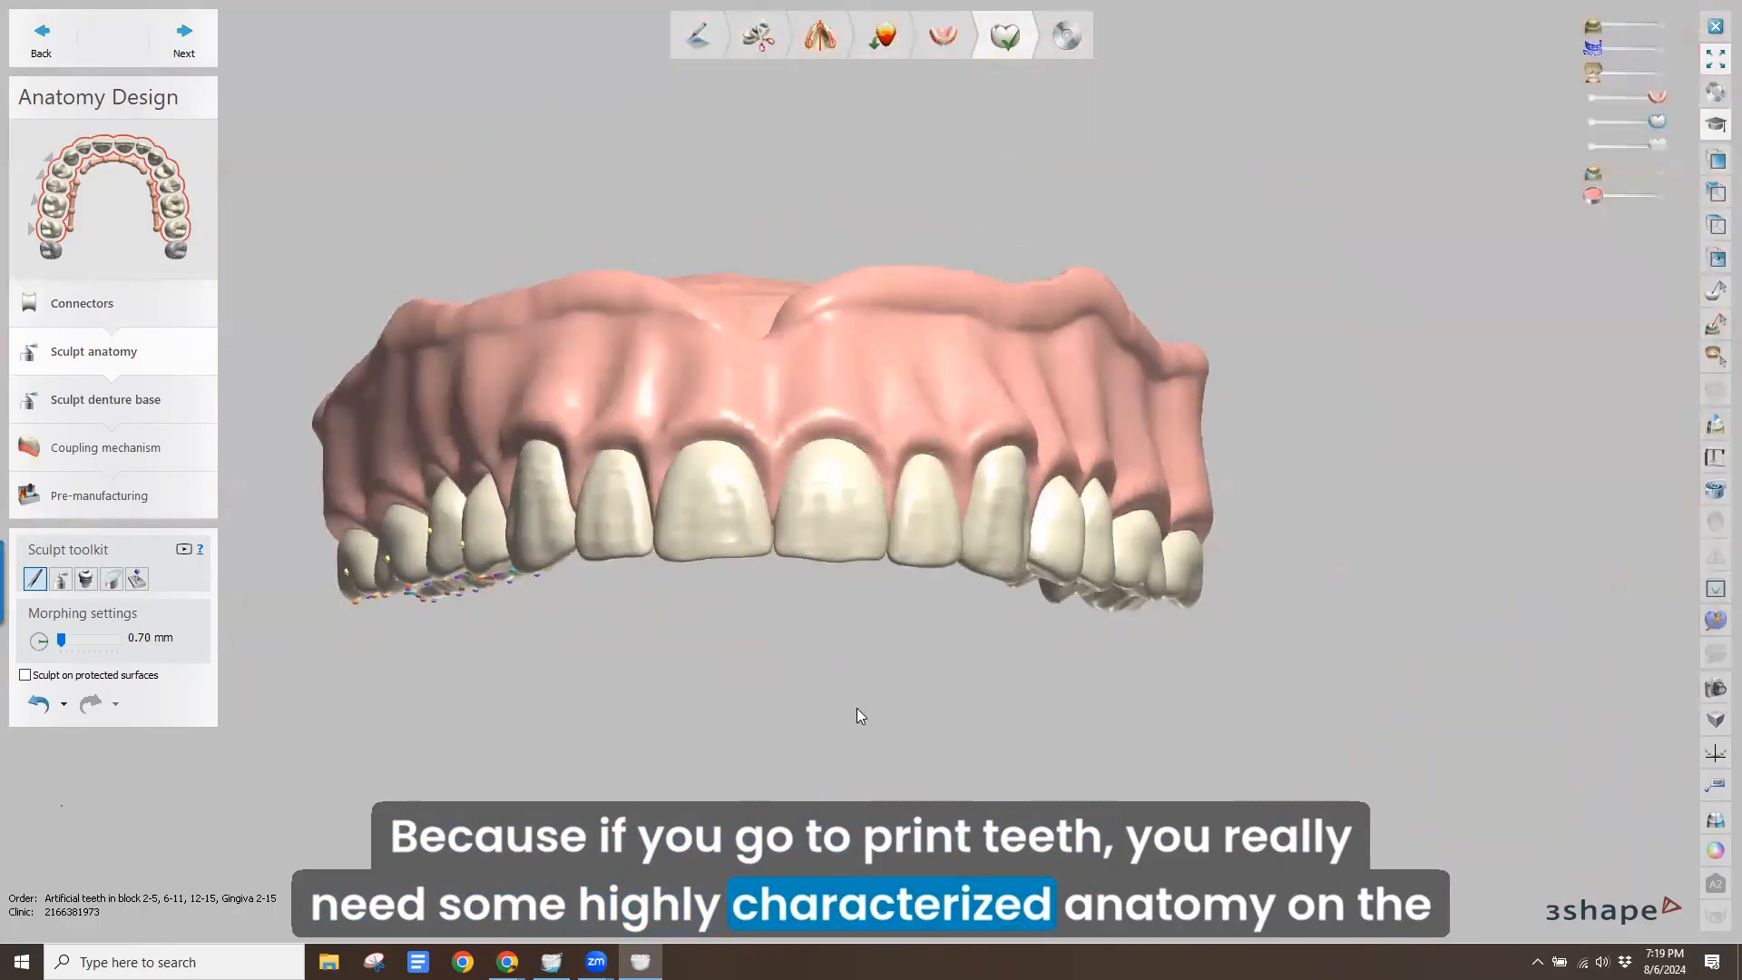
pyautogui.moveTo(439, 808); pyautogui.dragTo(451, 601, button='right')
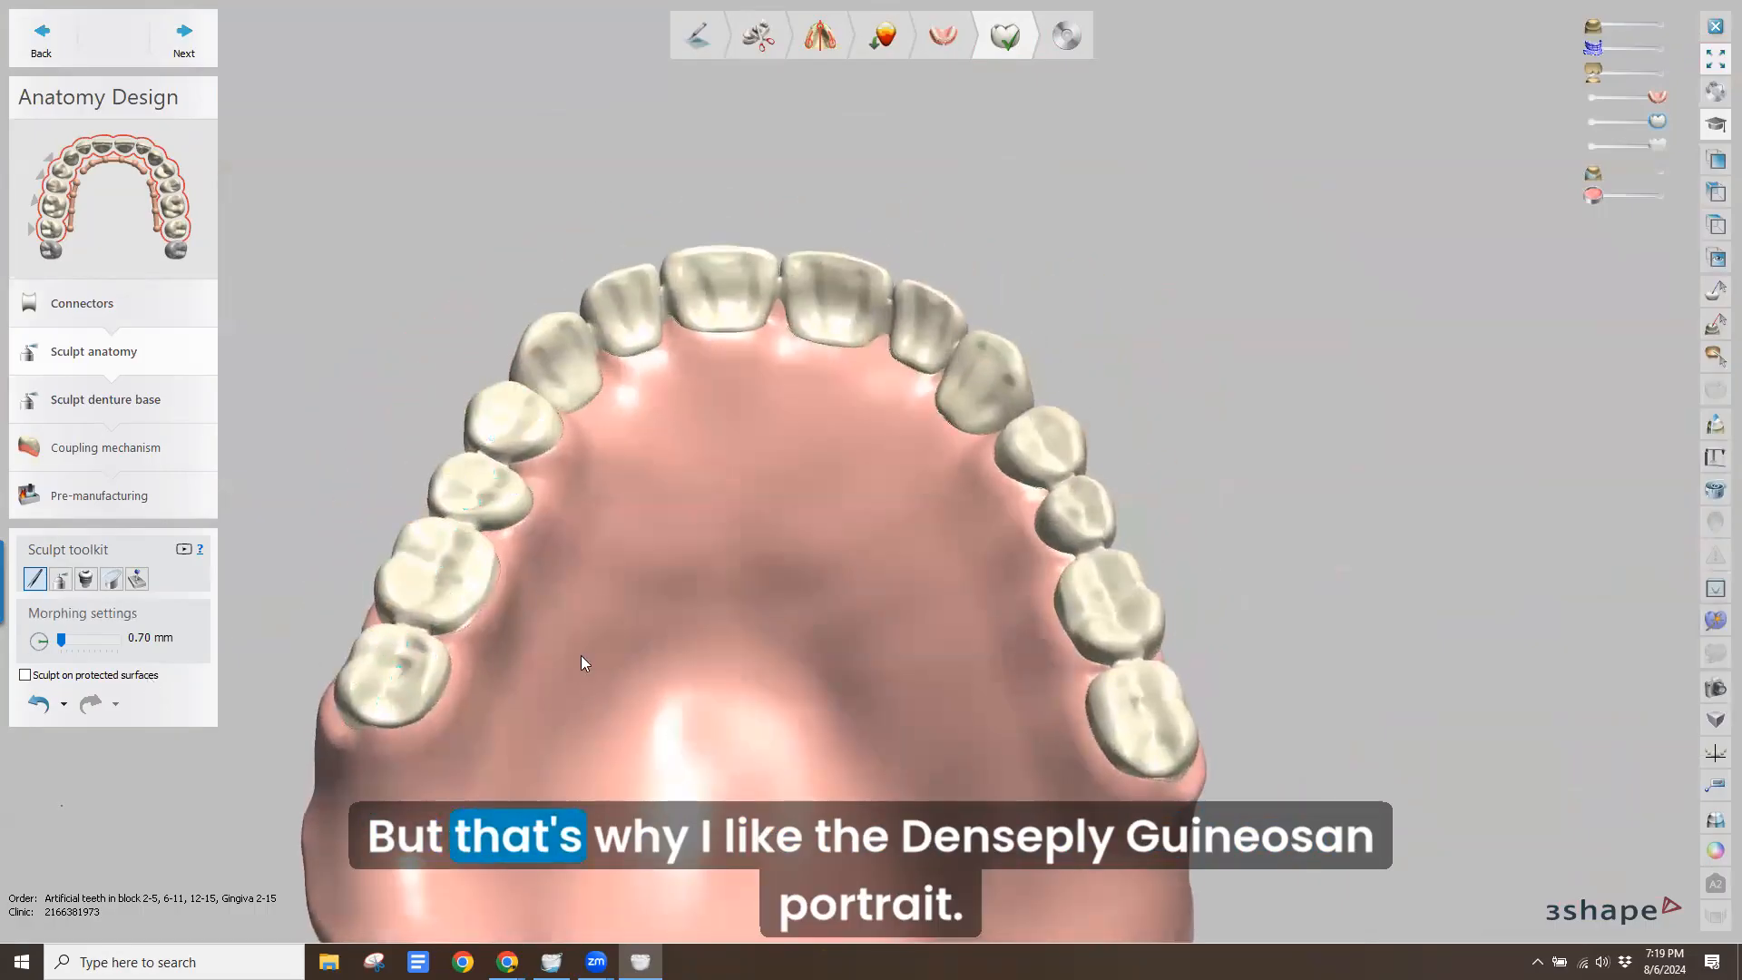
pyautogui.moveTo(552, 571); pyautogui.dragTo(756, 776, button='right')
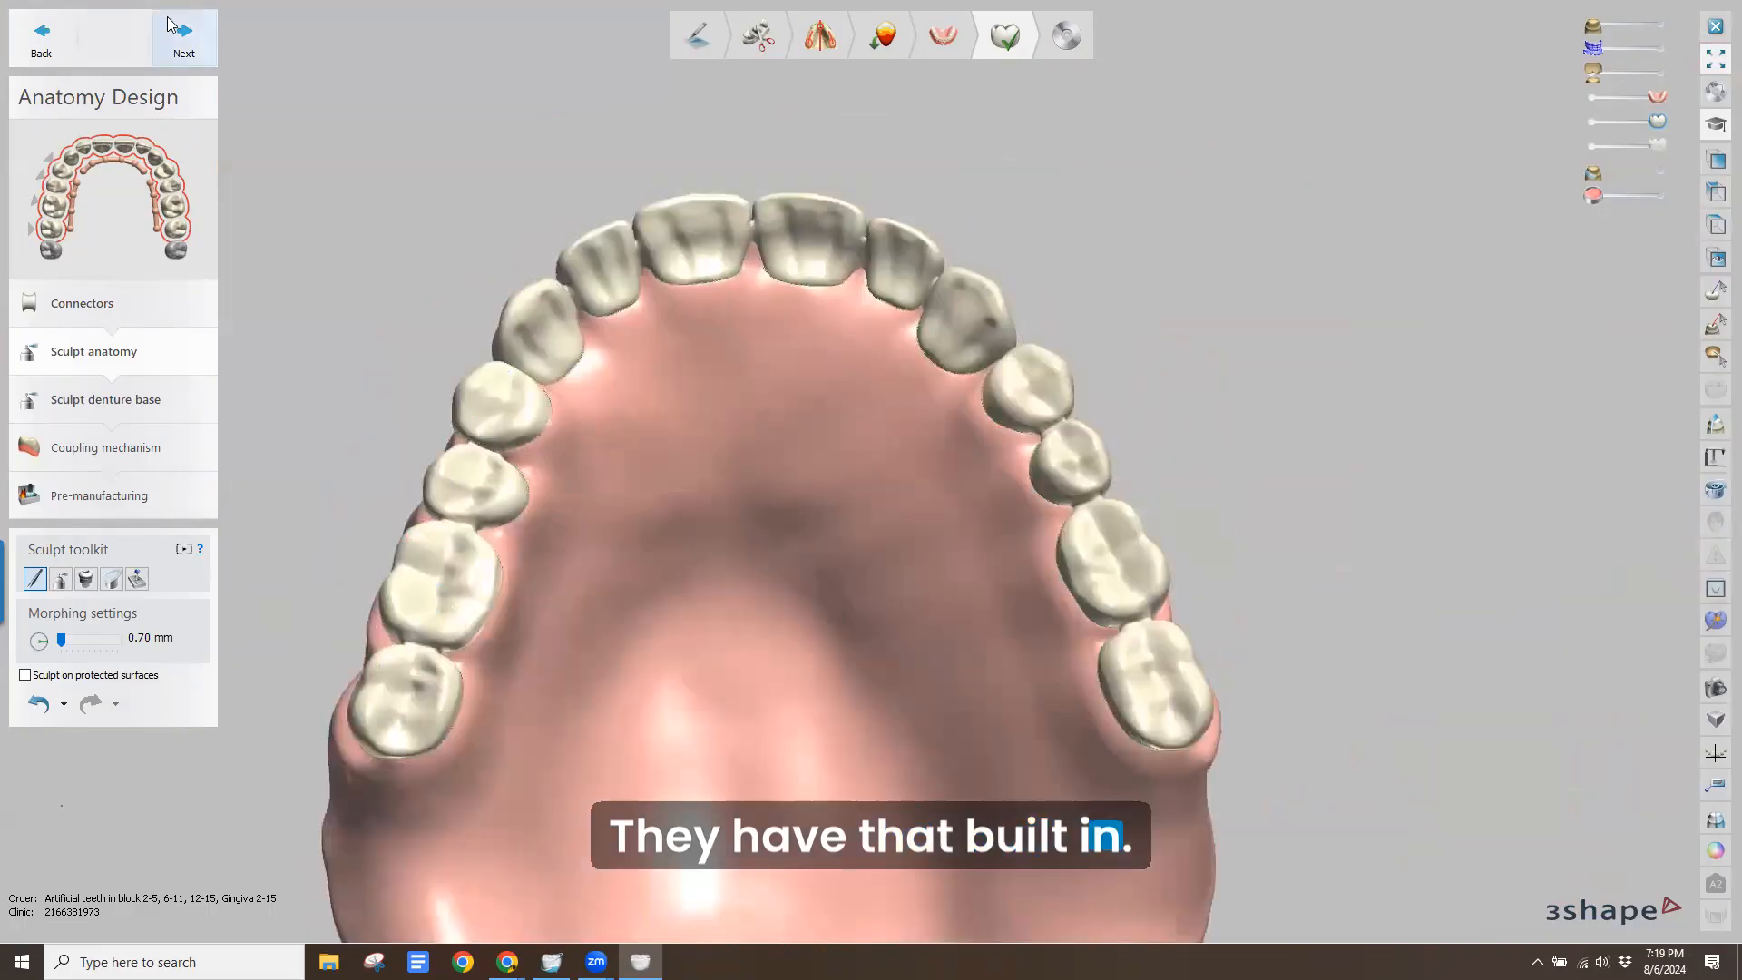
# Accept the sculpted anatomy of all three tooth segments and proceed to sculpting the denture base
pyautogui.click(167, 21)
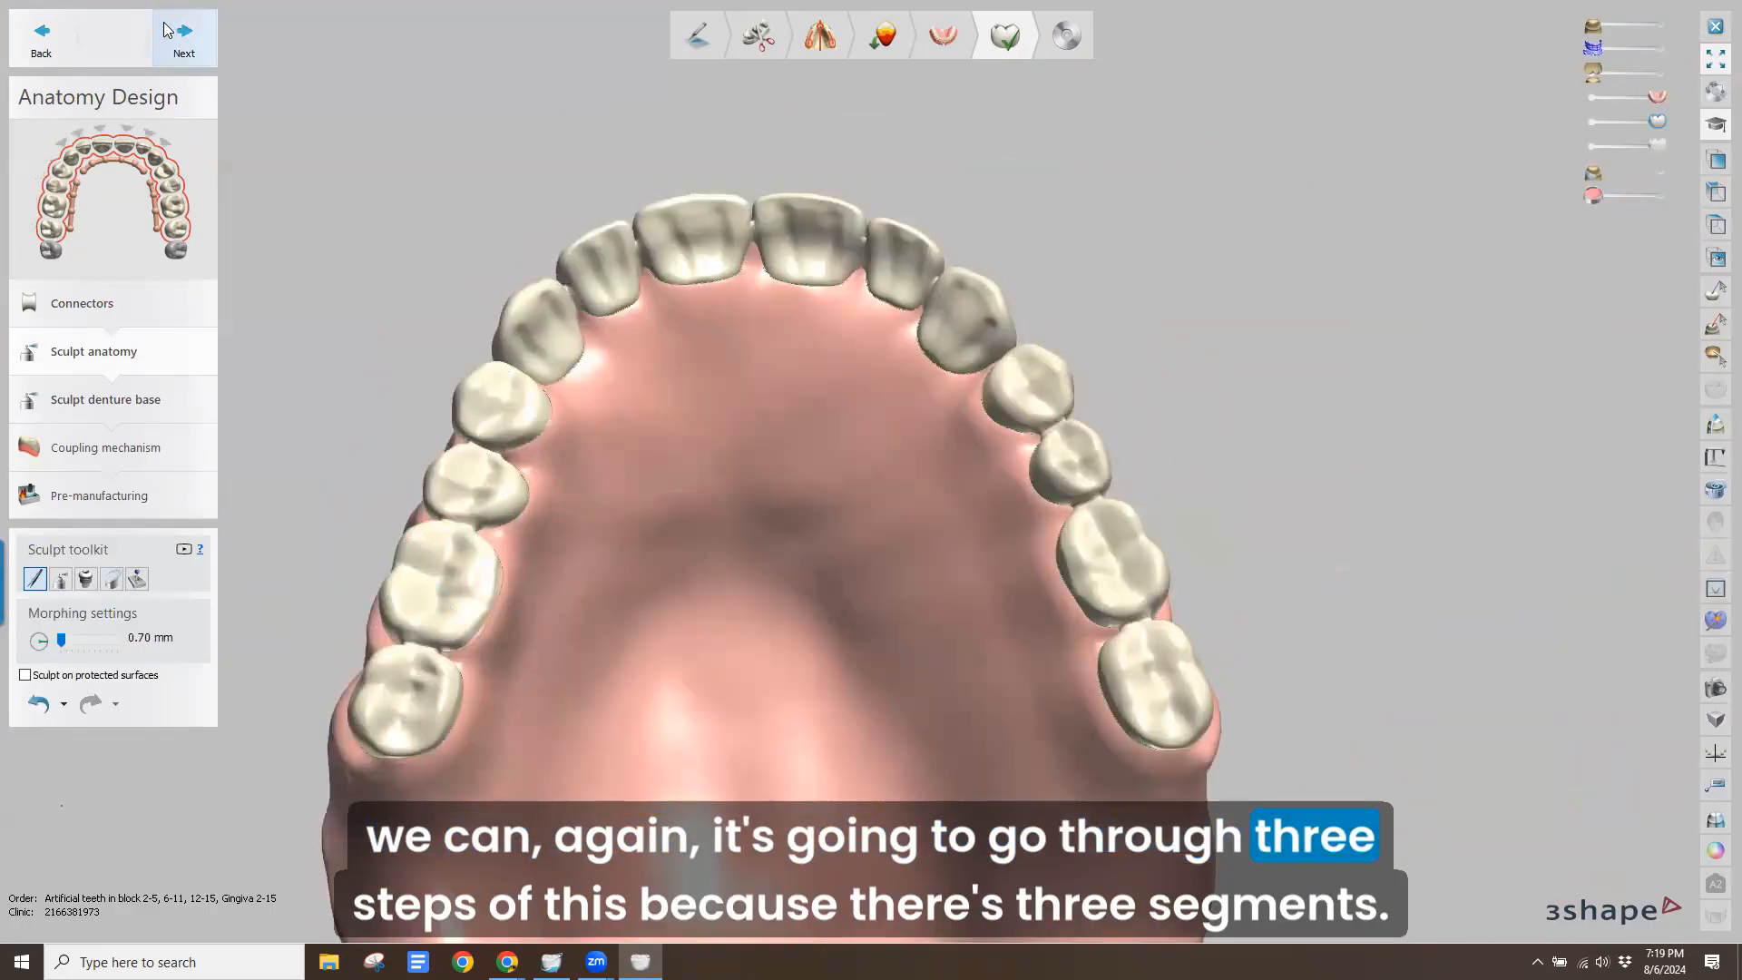
pyautogui.click(166, 30)
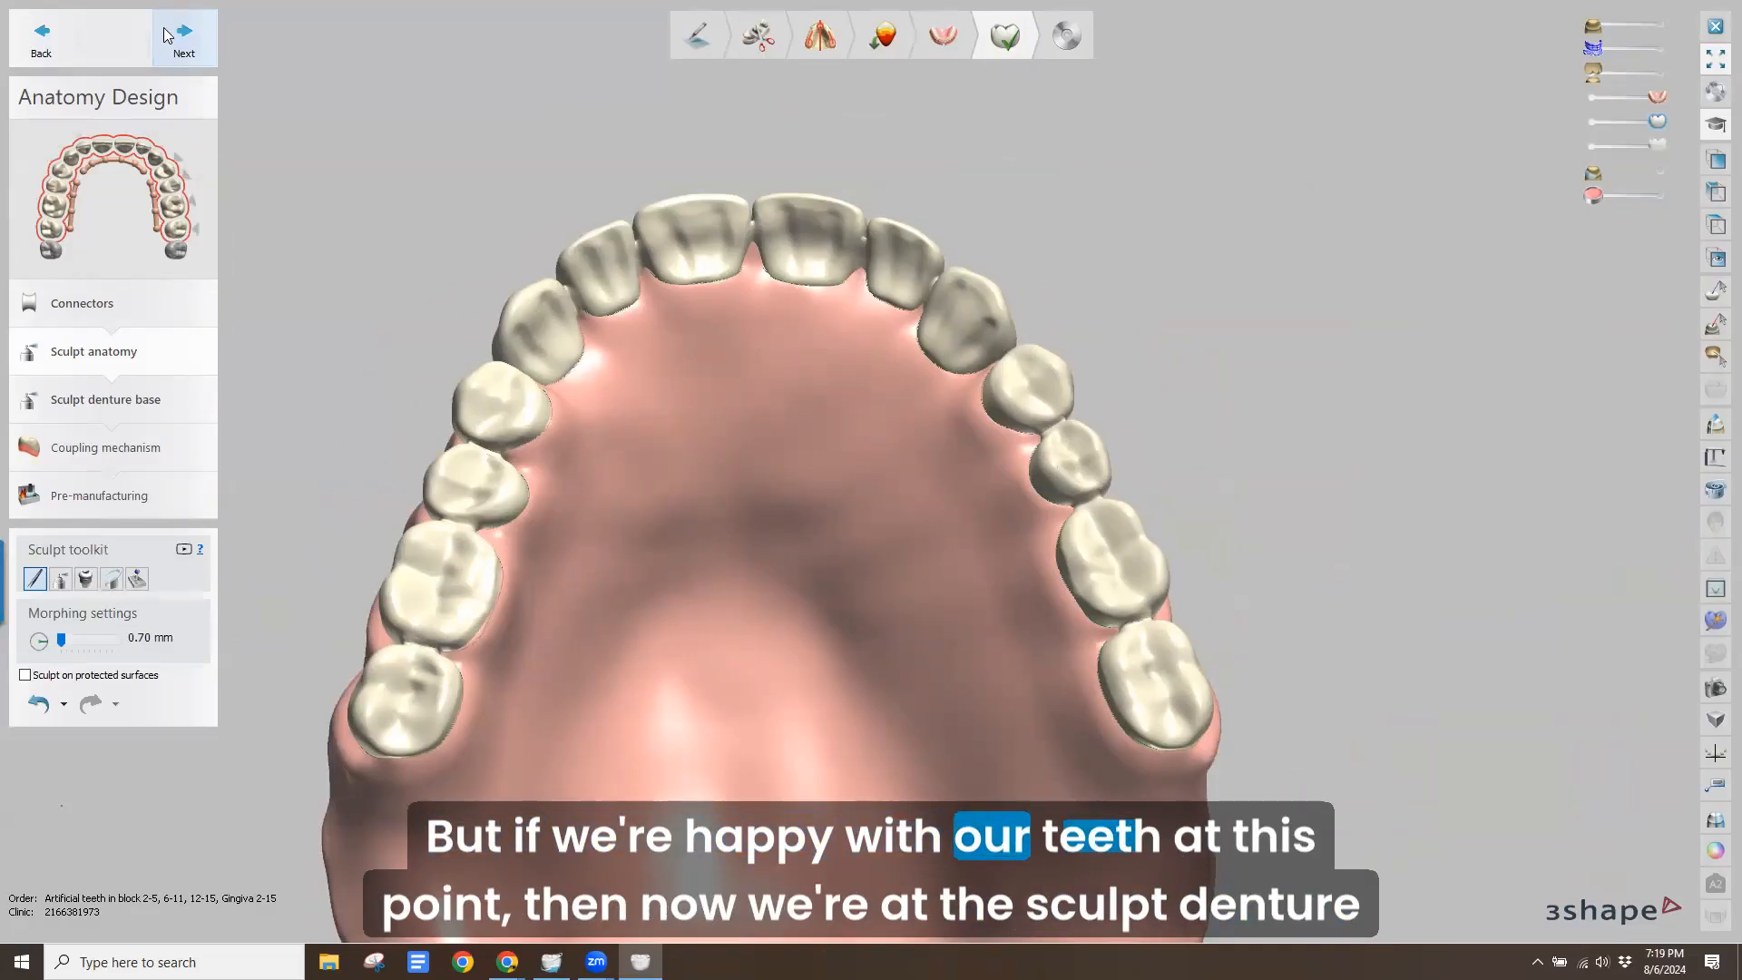
pyautogui.click(166, 32)
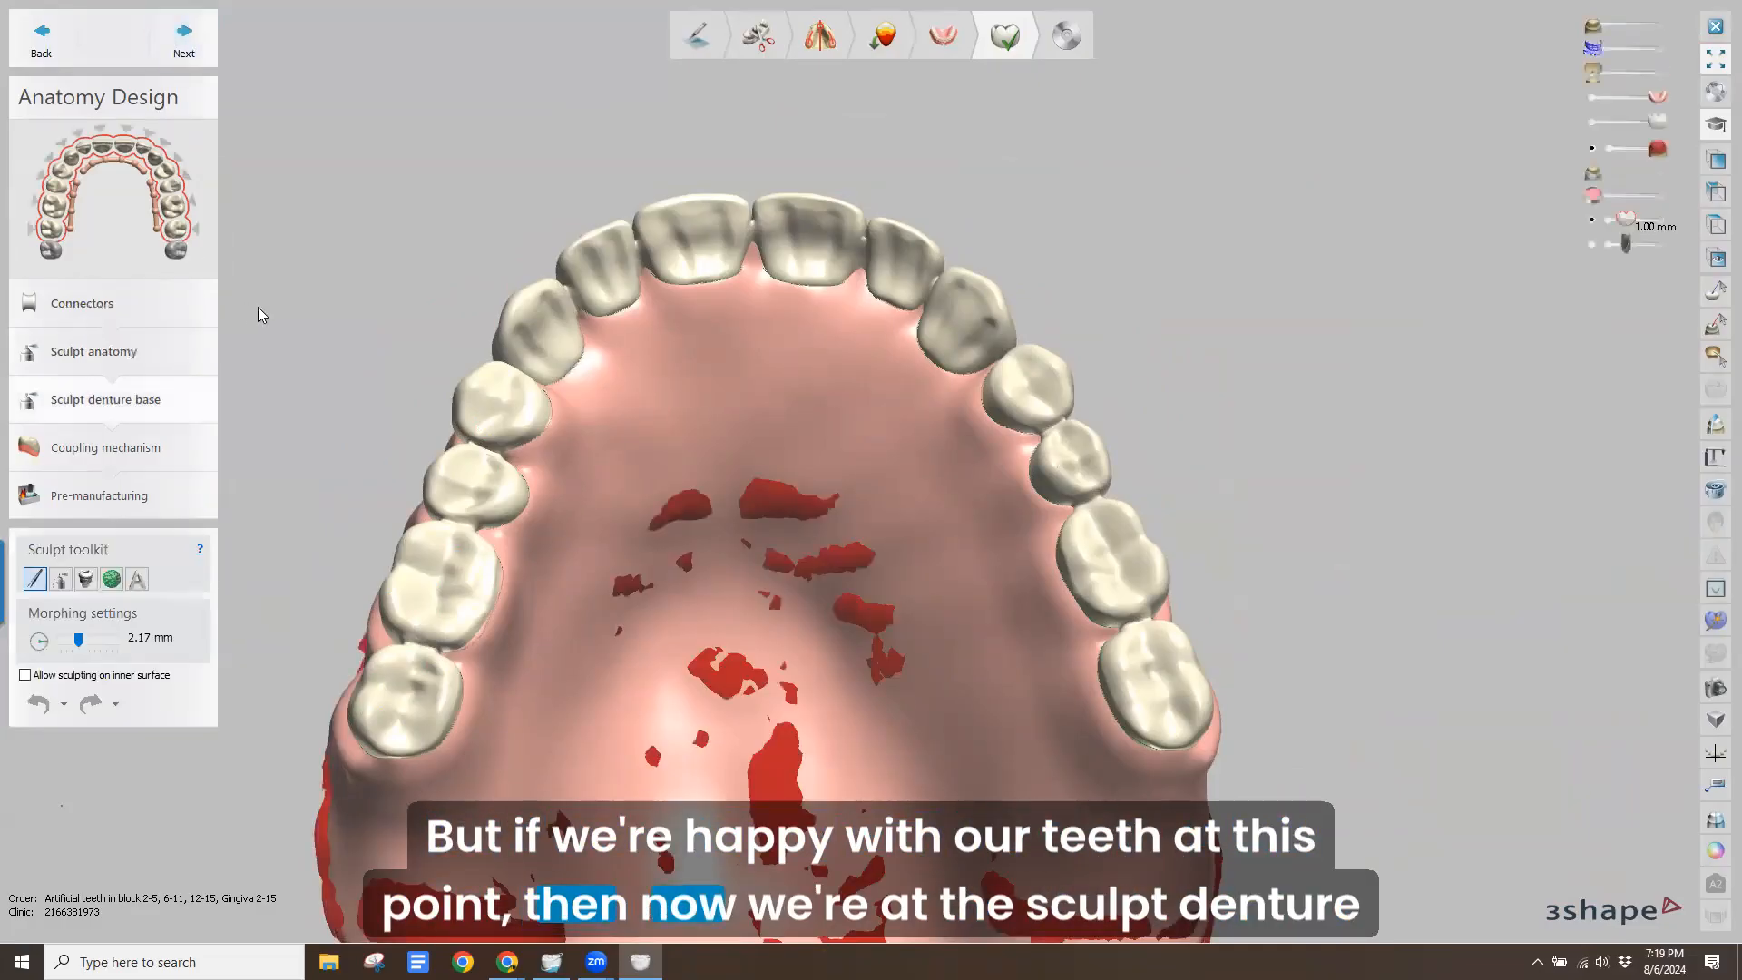
# Add wax over the thin areas of the mid-palate and both posterior ridges with a 5.00 mm, 50 µm wax knife
pyautogui.moveTo(388, 433); pyautogui.dragTo(451, 258, button='right')
pyautogui.click(61, 579)
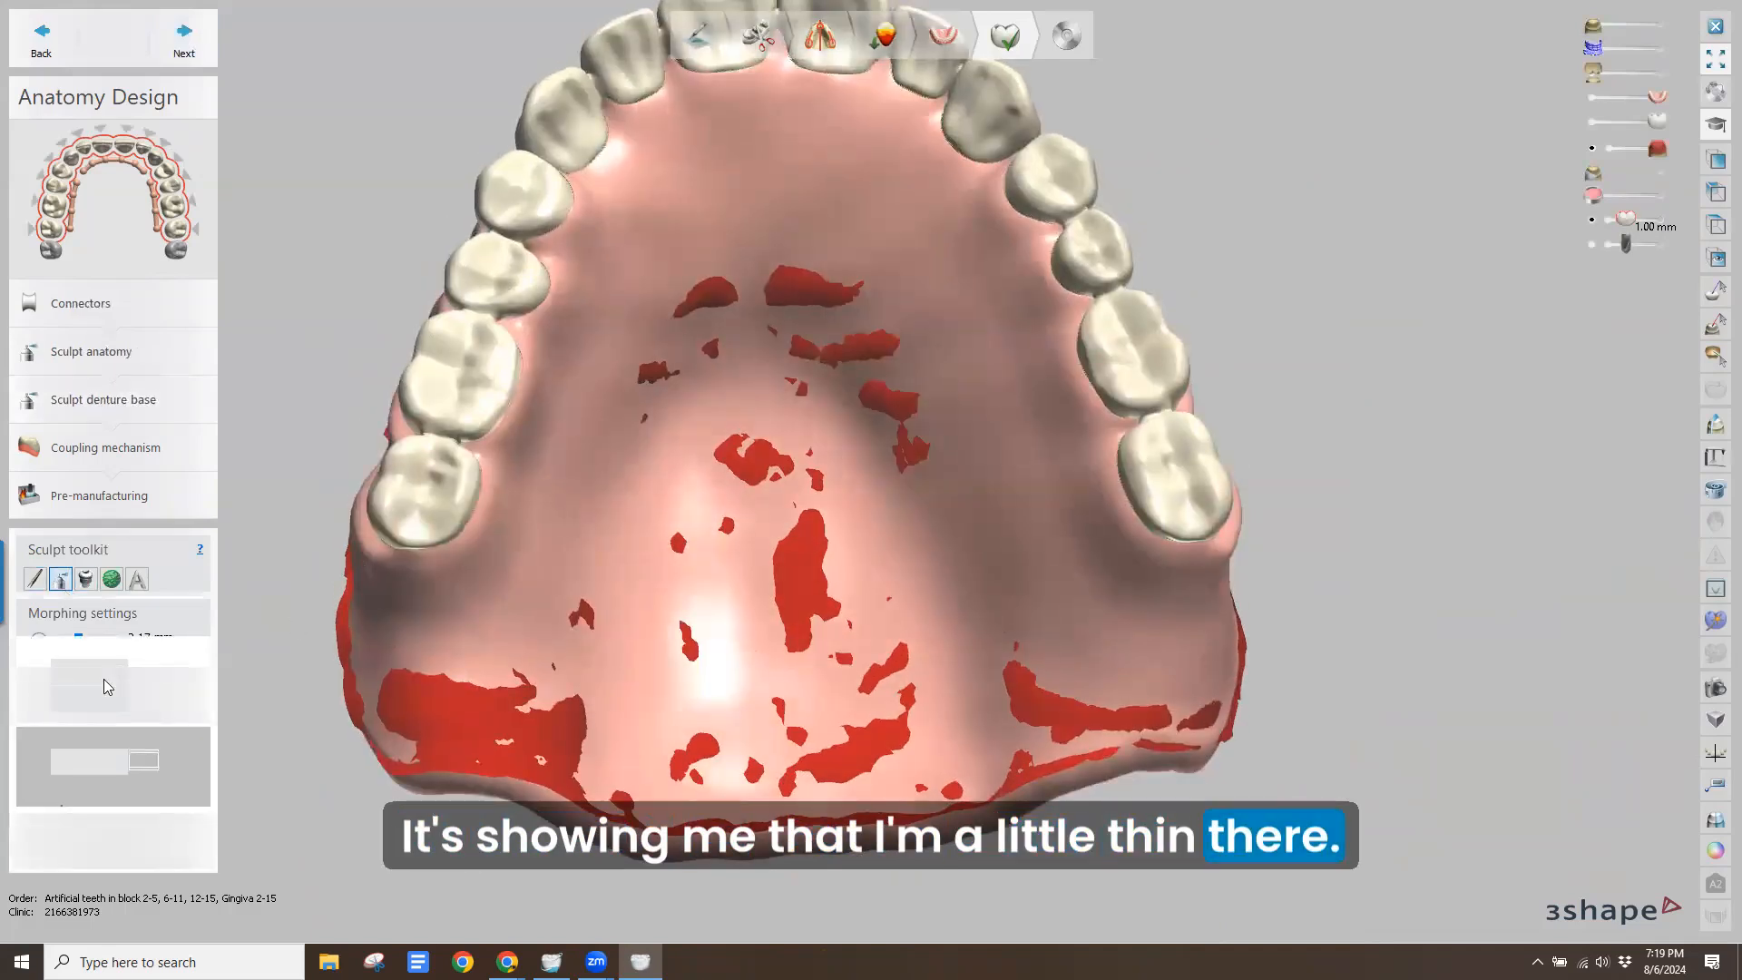
pyautogui.click(93, 699)
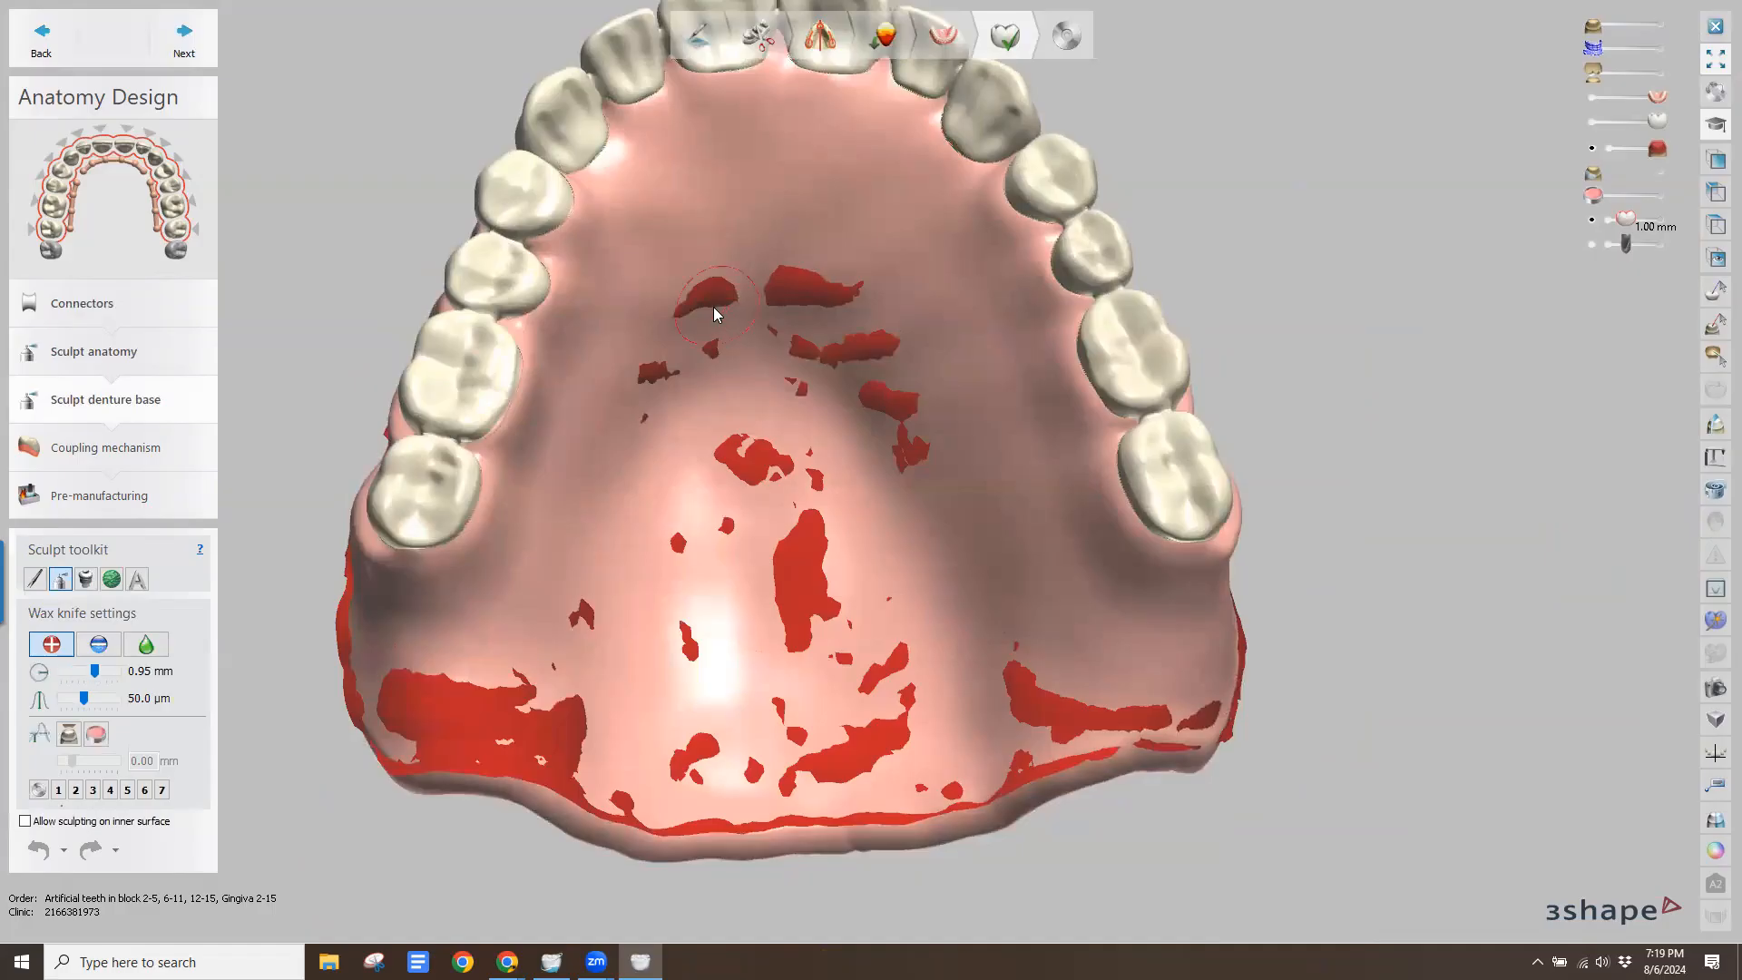
pyautogui.keyDown('ctrl'); pyautogui.scroll(5, 718, 312); pyautogui.keyUp('ctrl')
pyautogui.keyDown('ctrl'); pyautogui.scroll(3, 744, 326); pyautogui.keyUp('ctrl')
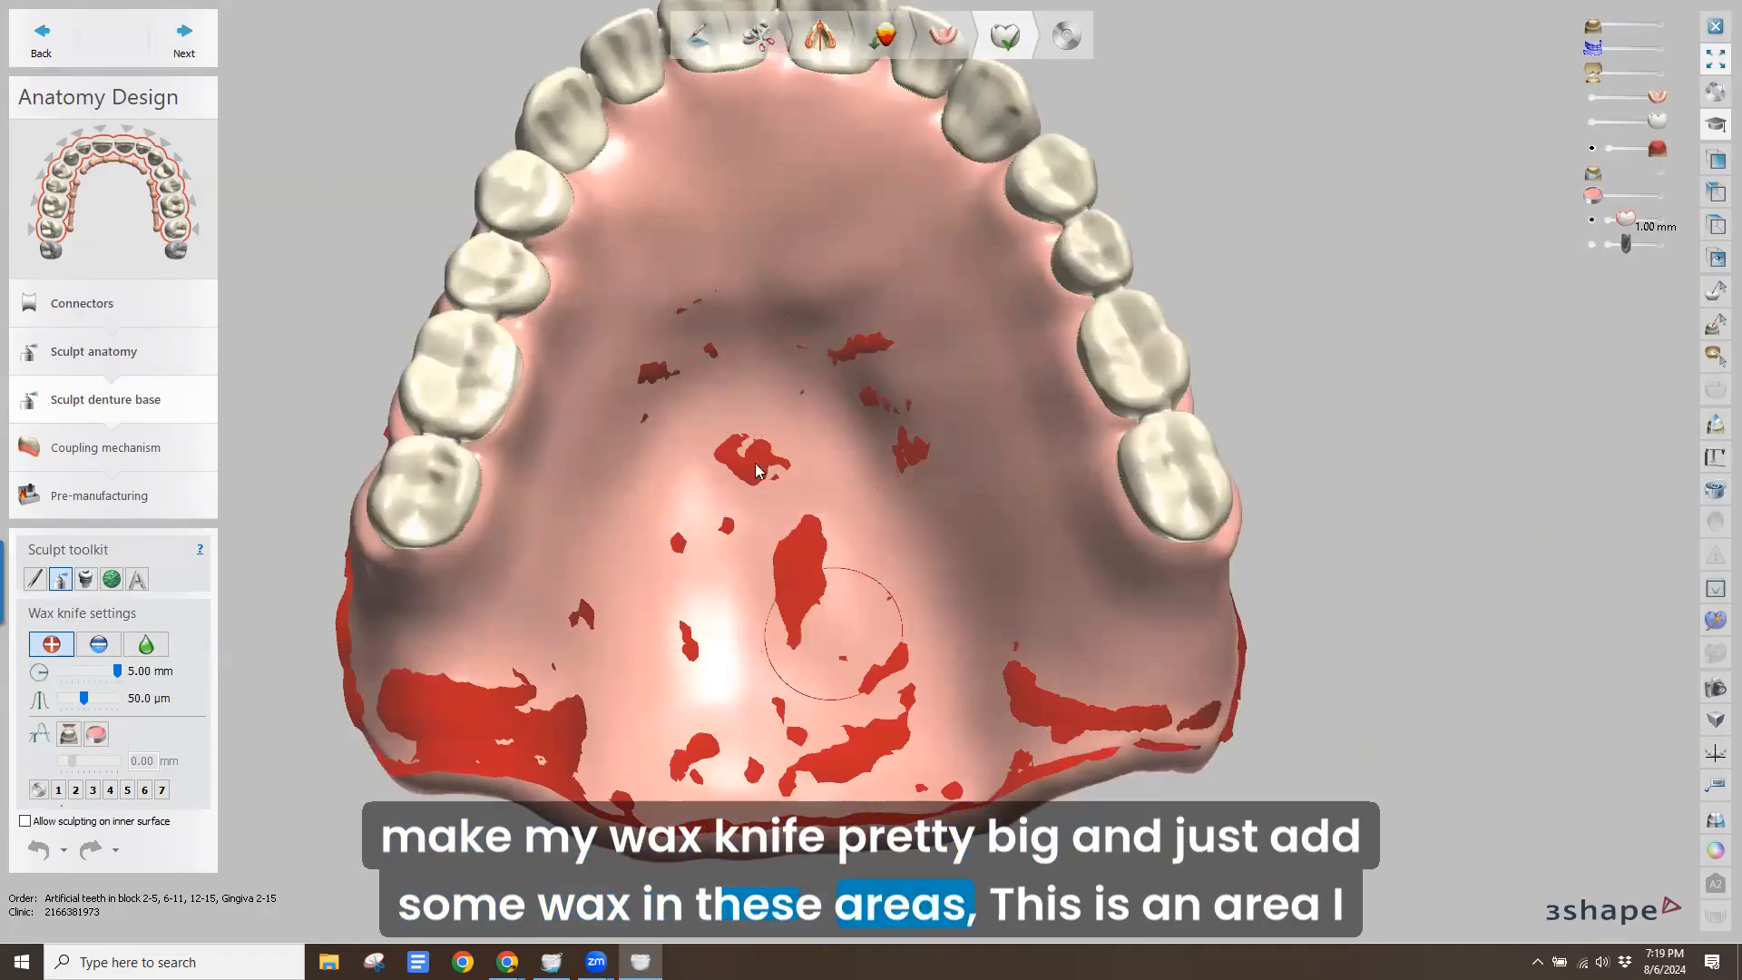
pyautogui.moveTo(759, 470)
pyautogui.mouseDown()
pyautogui.moveTo(790, 563)
pyautogui.moveTo(689, 381)
pyautogui.mouseUp()
pyautogui.moveTo(758, 515)
pyautogui.mouseDown()
pyautogui.moveTo(699, 821)
pyautogui.moveTo(934, 700)
pyautogui.moveTo(626, 612)
pyautogui.mouseUp()
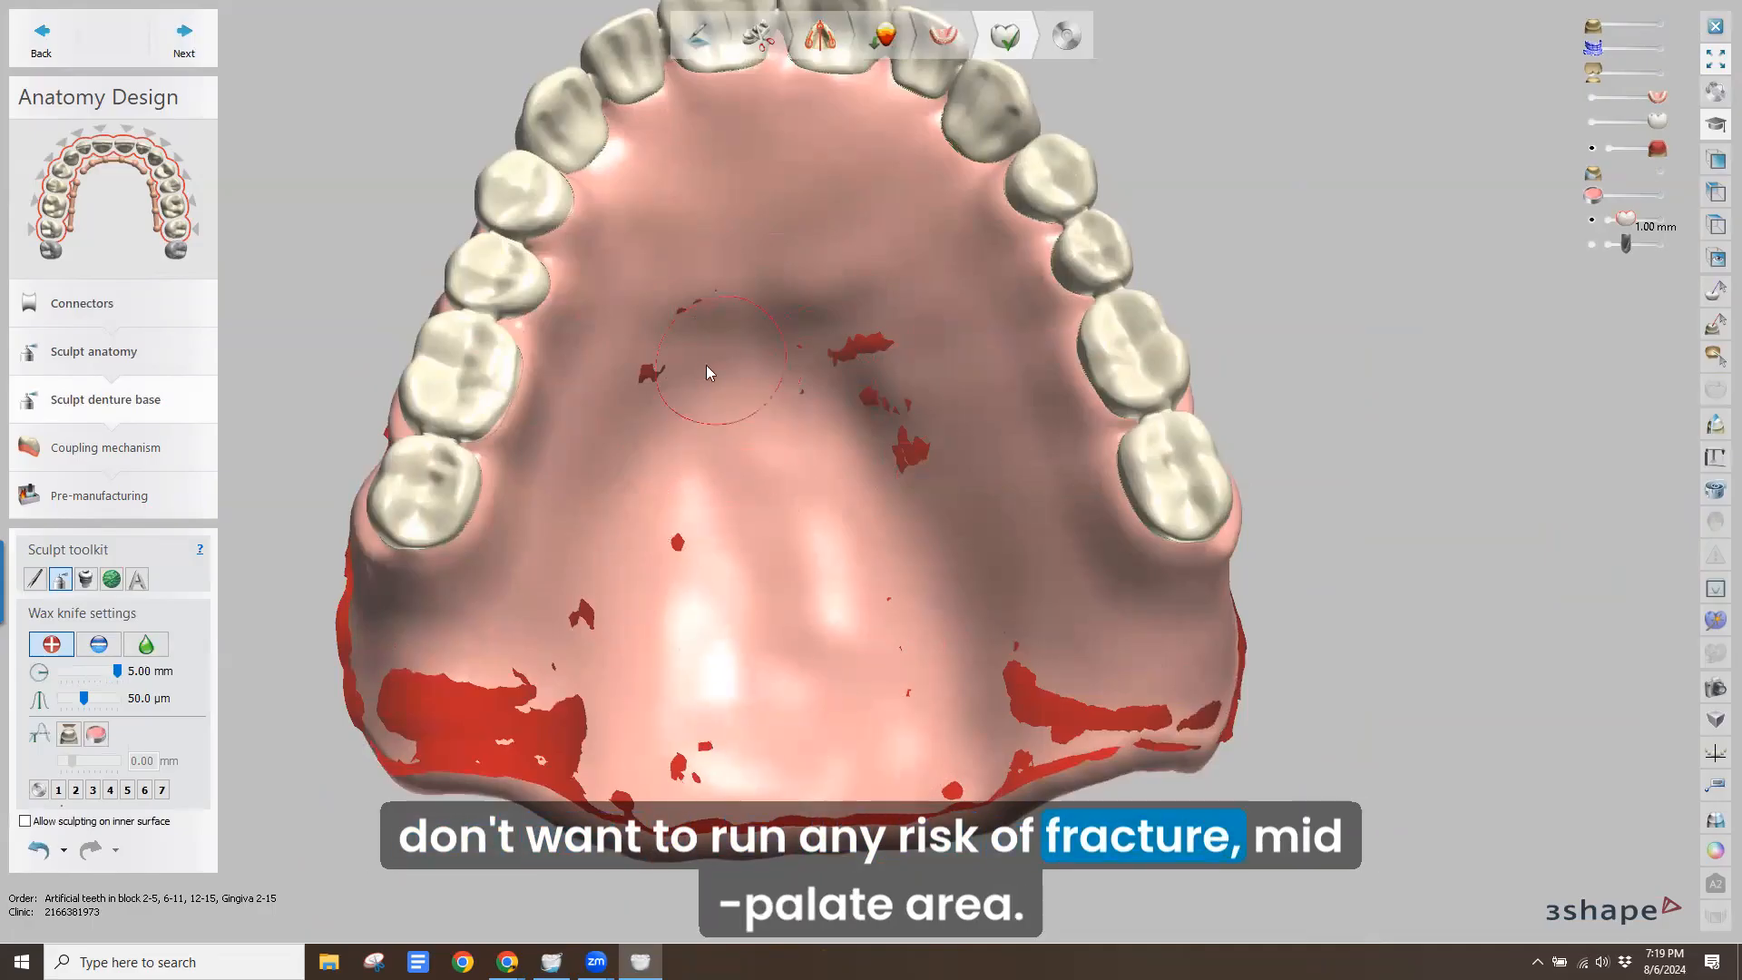
pyautogui.moveTo(399, 693)
pyautogui.mouseDown()
pyautogui.moveTo(586, 738)
pyautogui.moveTo(423, 701)
pyautogui.moveTo(1077, 750)
pyautogui.moveTo(980, 708)
pyautogui.moveTo(1089, 699)
pyautogui.mouseUp()
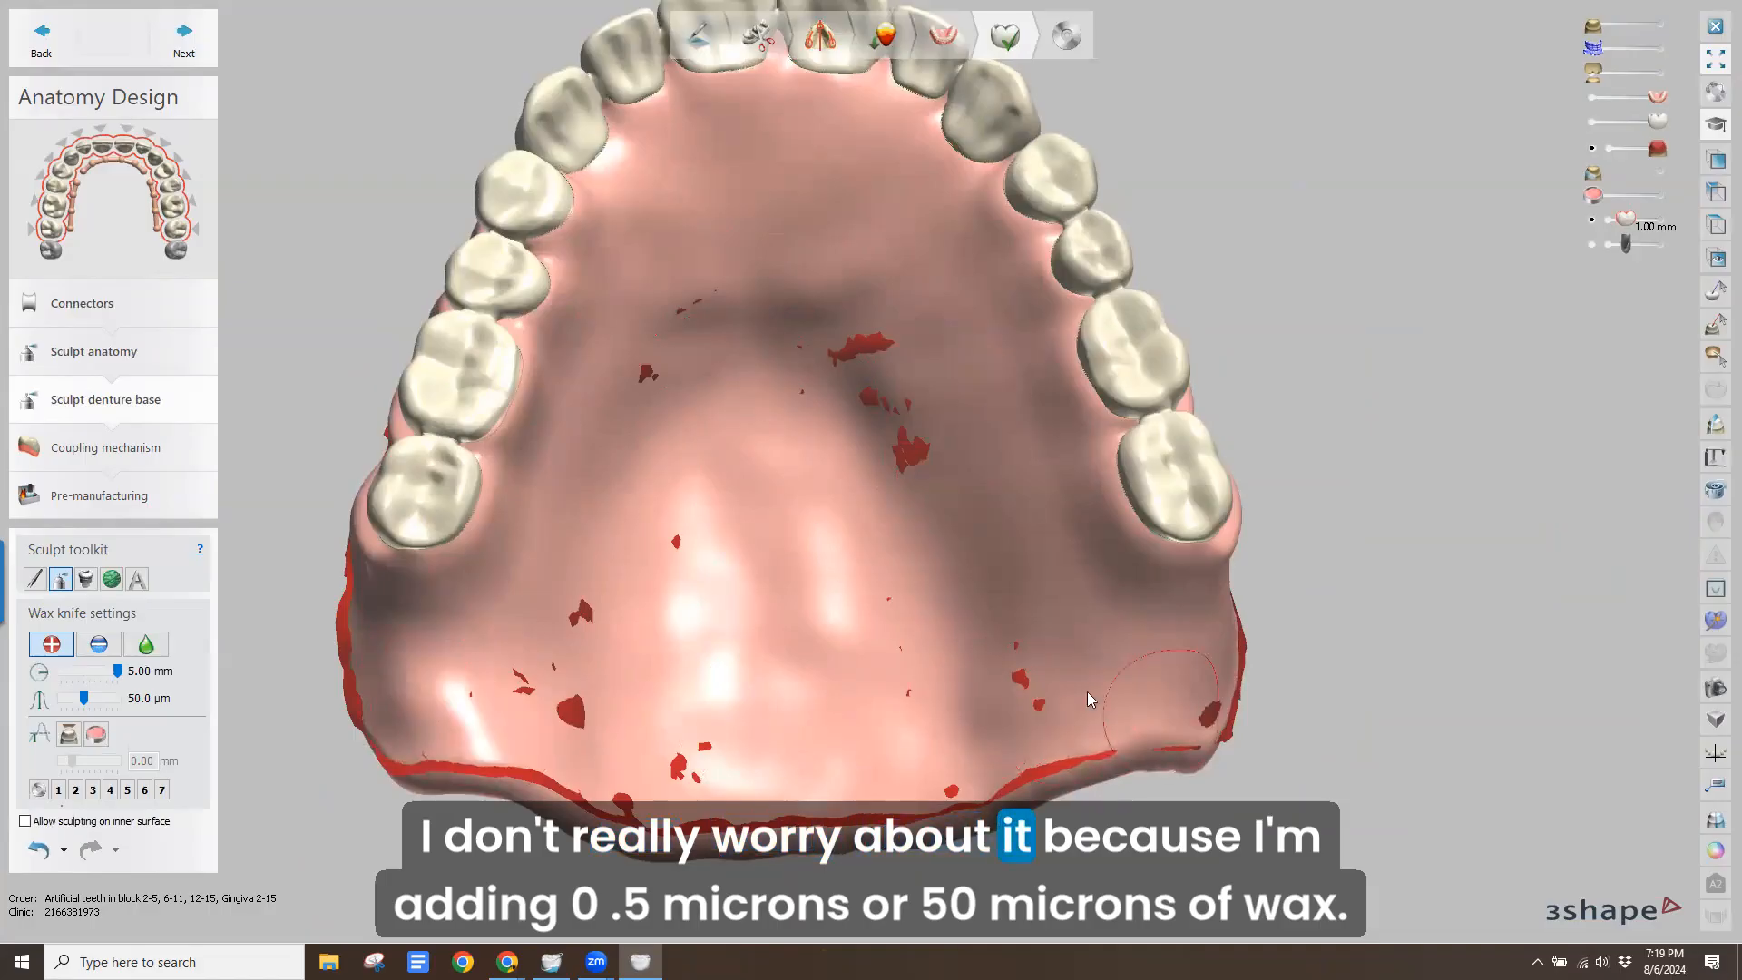
# Add wax around the labial frenum and along the thin facial border with the wax knife at 1.40 mm
pyautogui.moveTo(590, 454); pyautogui.dragTo(844, 340, button='right')
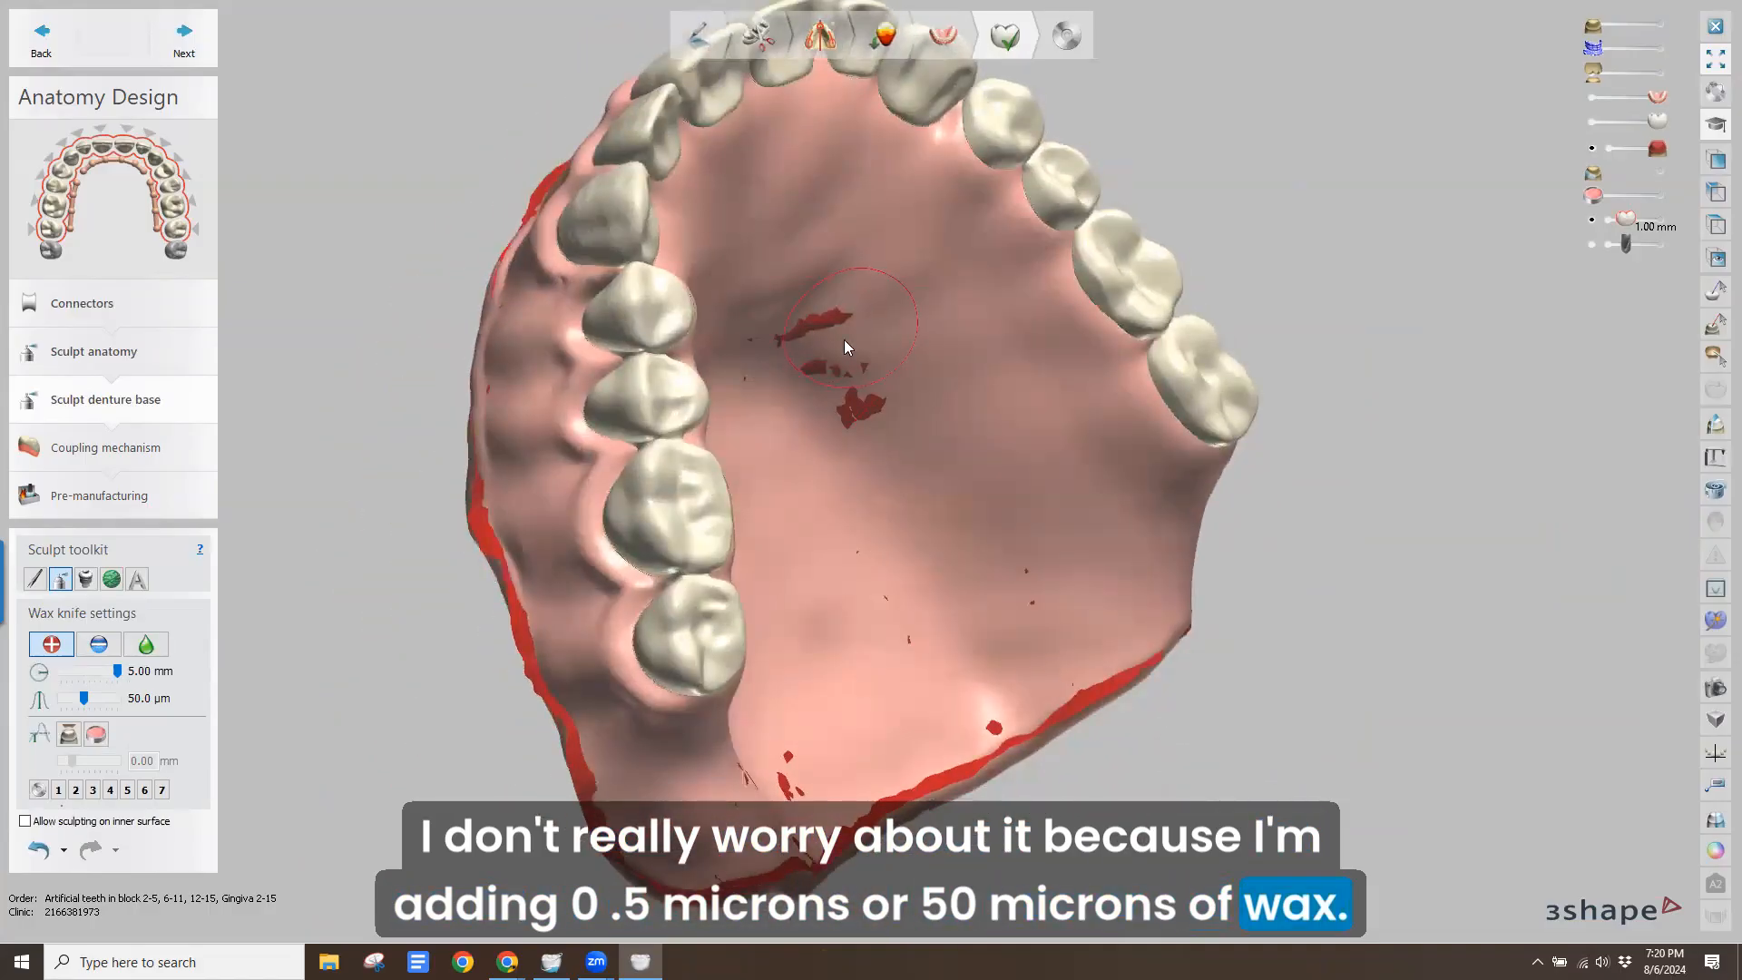
pyautogui.moveTo(588, 318); pyautogui.dragTo(626, 529, button='right')
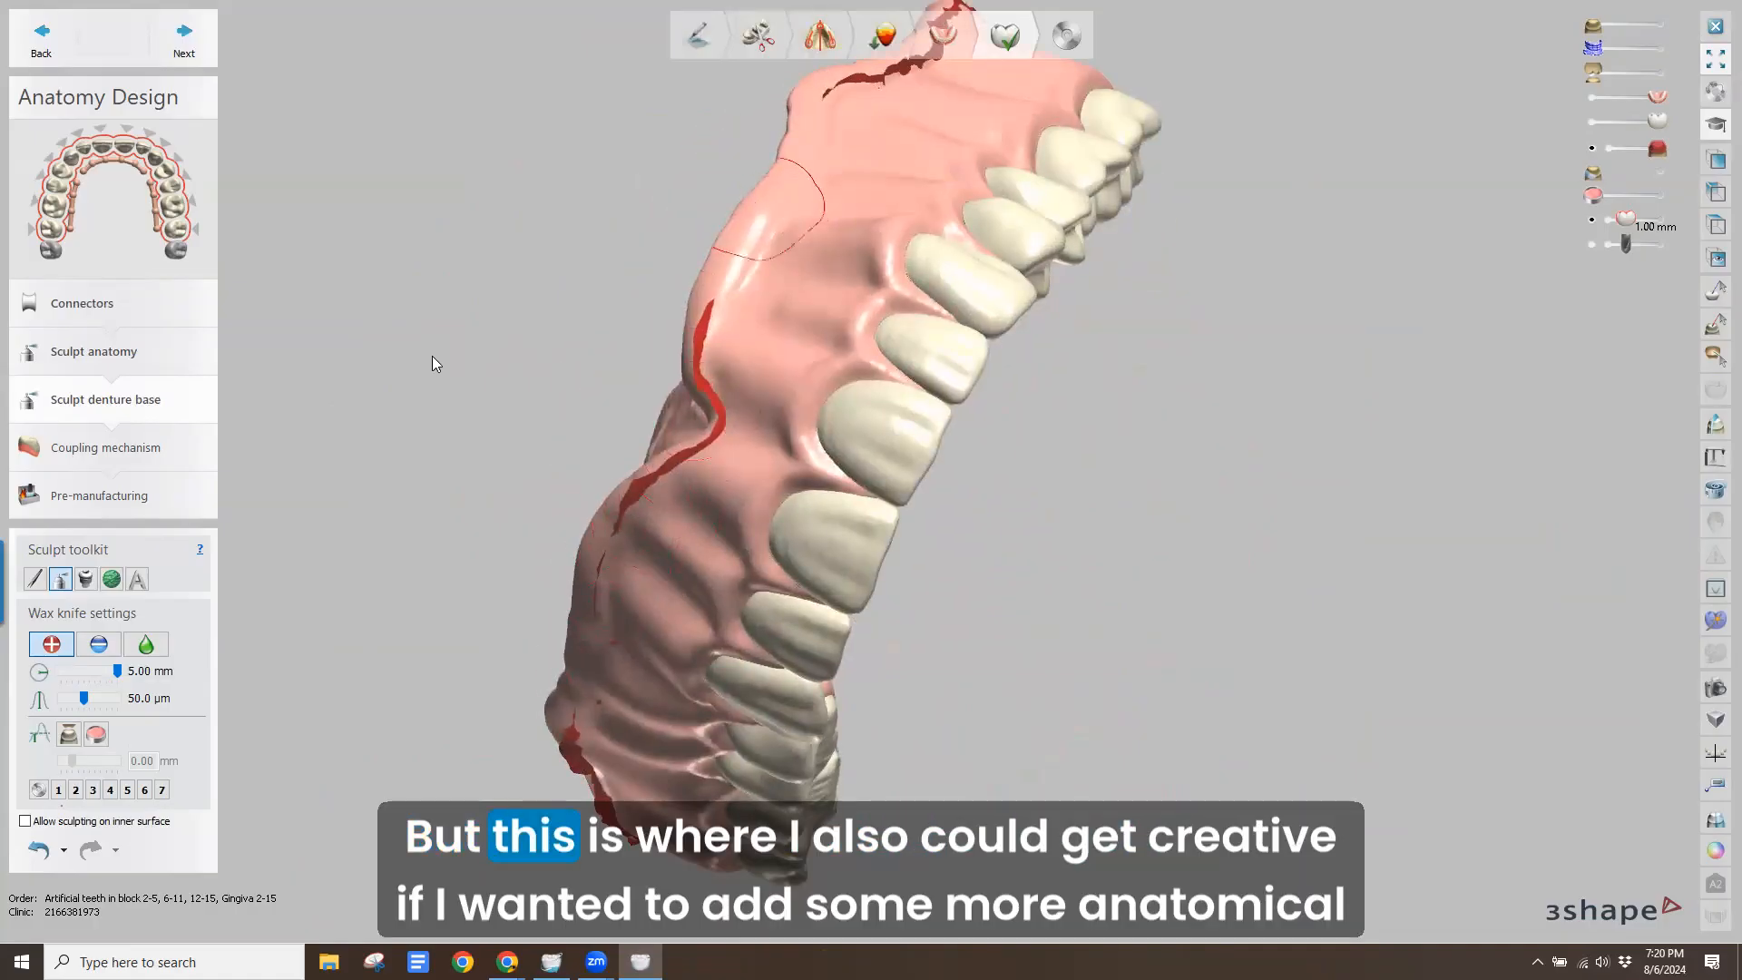
pyautogui.moveTo(432, 363); pyautogui.dragTo(472, 406, button='right')
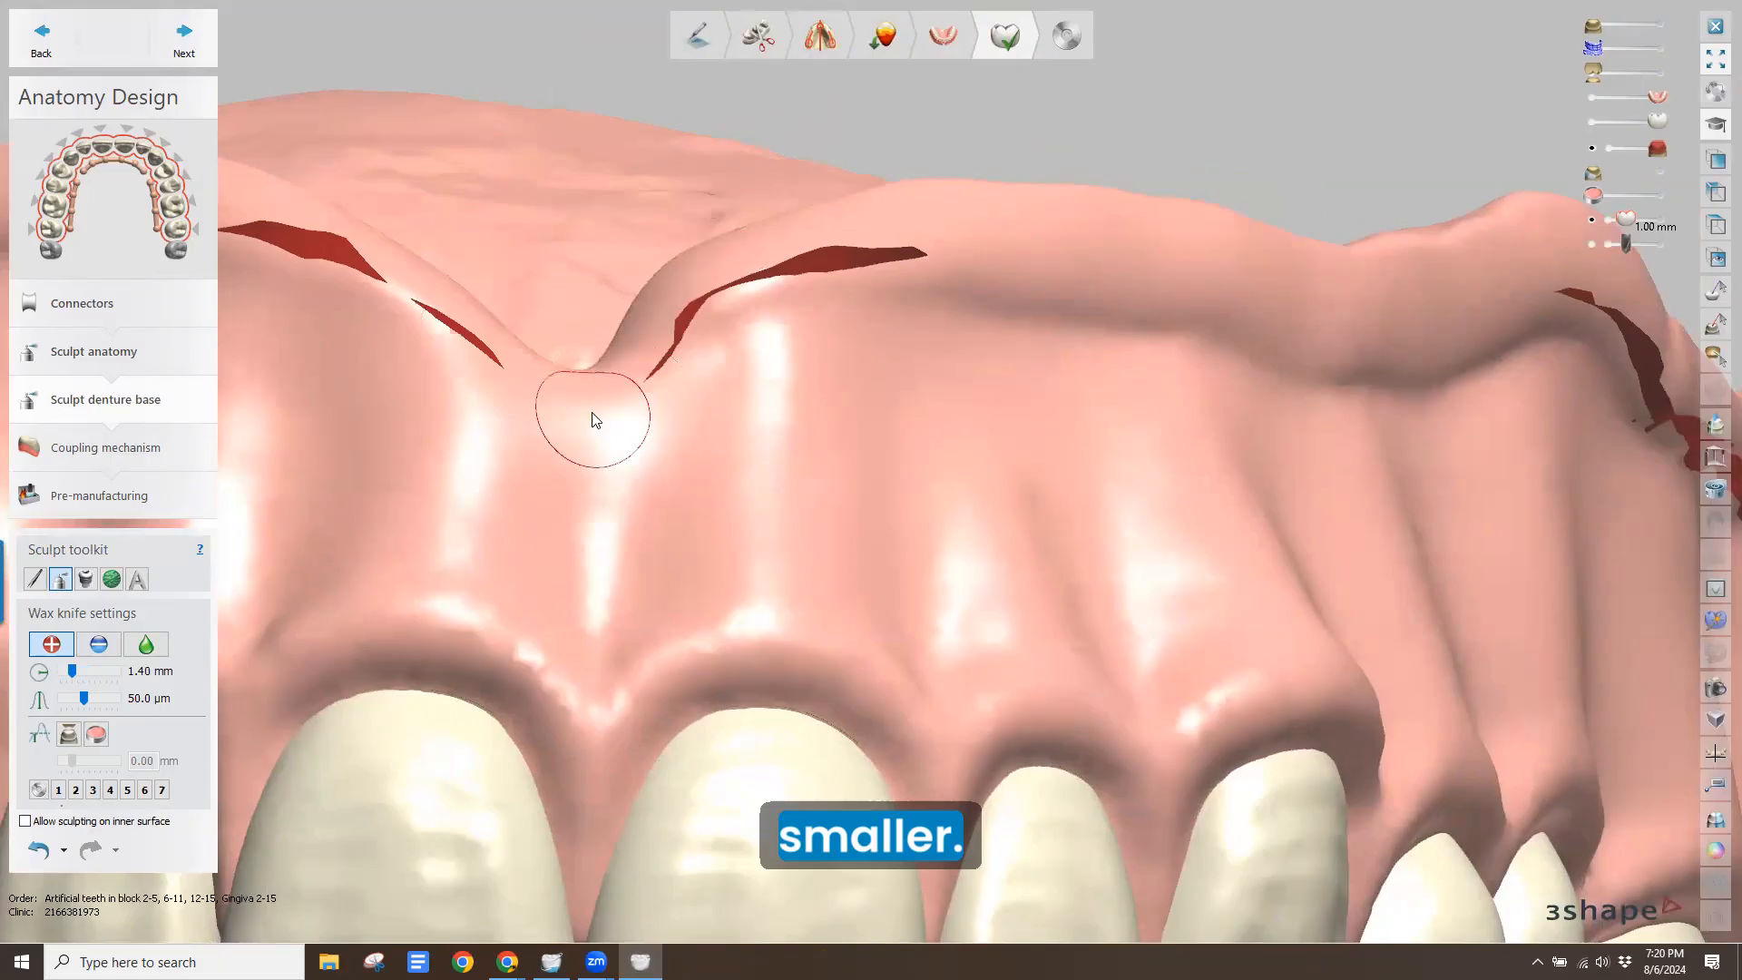
pyautogui.moveTo(594, 412); pyautogui.dragTo(599, 506)
pyautogui.moveTo(505, 352)
pyautogui.mouseDown()
pyautogui.moveTo(562, 417)
pyautogui.moveTo(612, 521)
pyautogui.moveTo(880, 281)
pyautogui.moveTo(1038, 279)
pyautogui.mouseUp()
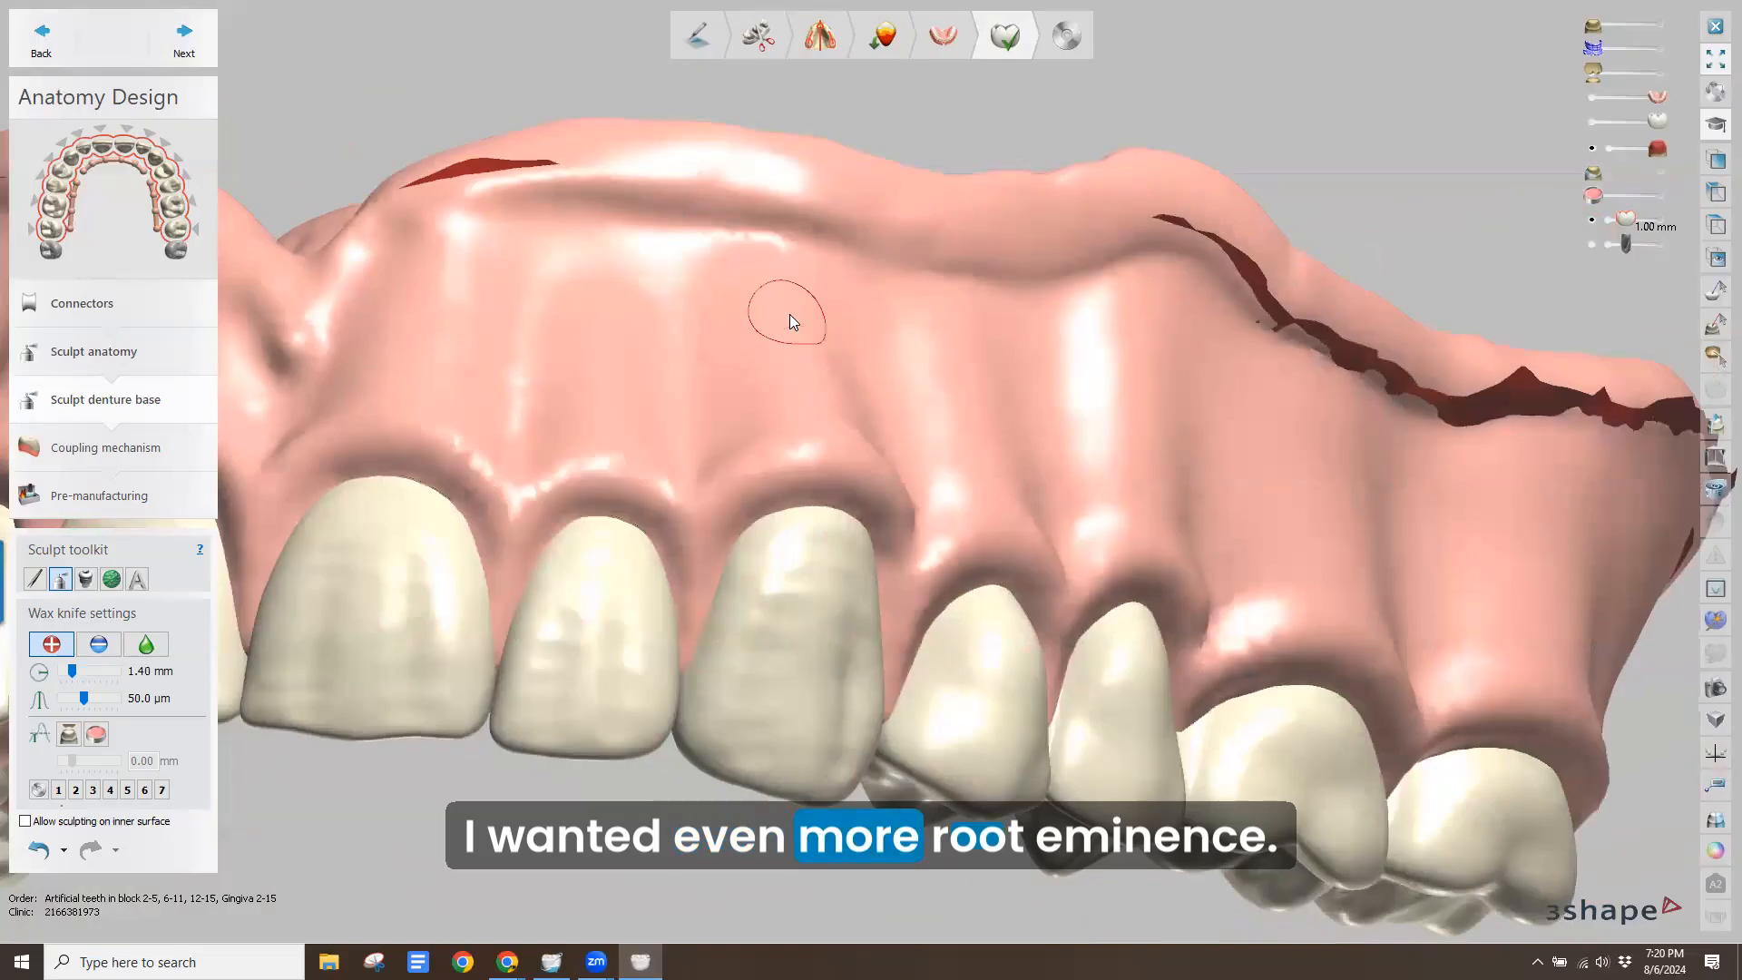
# Enlarge the wax knife to 3.65 mm and build up more root eminence above the canine and premolars
pyautogui.keyDown('ctrl'); pyautogui.scroll(9, 789, 316); pyautogui.keyUp('ctrl')
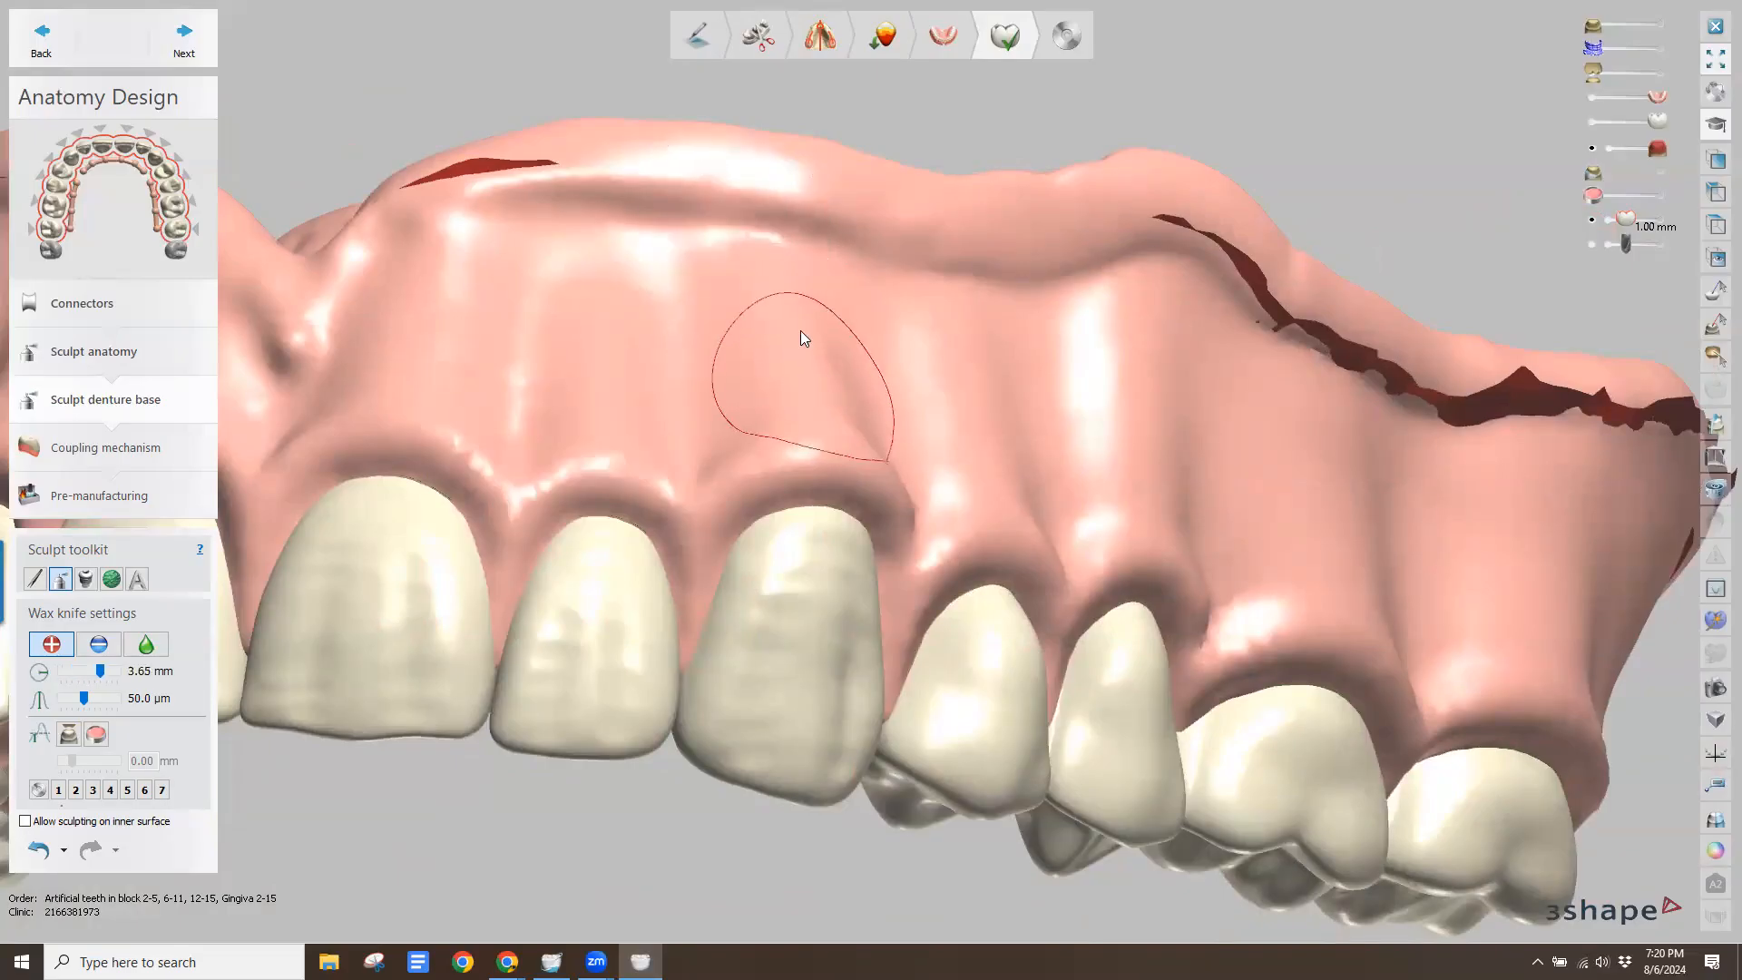
pyautogui.moveTo(672, 271)
pyautogui.mouseDown(button='right')
pyautogui.moveTo(628, 268)
pyautogui.moveTo(978, 423)
pyautogui.mouseUp(button='right')
pyautogui.moveTo(841, 397); pyautogui.dragTo(798, 325, button='right')
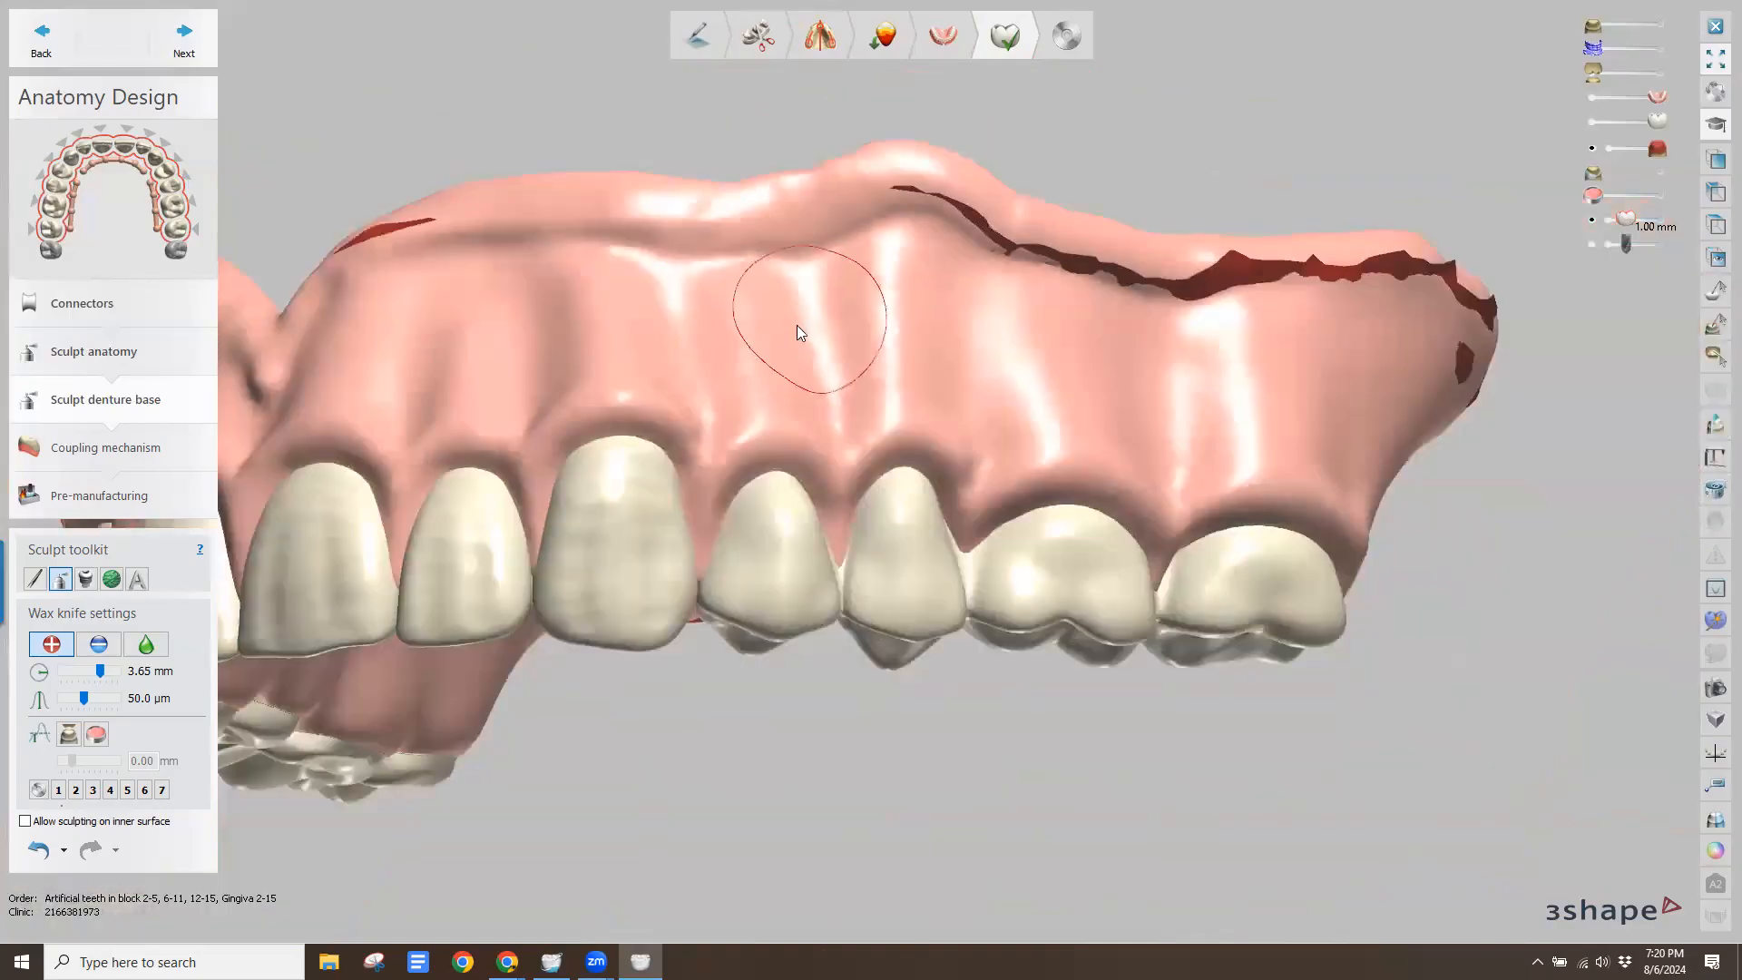
# Smooth the facial gingiva around the labial frenum with the wax knife at 3.65 mm and level 0.80
pyautogui.scroll(-4, 487, 305)
pyautogui.moveTo(523, 321); pyautogui.dragTo(684, 343, button='middle')
pyautogui.moveTo(684, 343); pyautogui.dragTo(517, 267, button='right')
pyautogui.scroll(5, 635, 300)
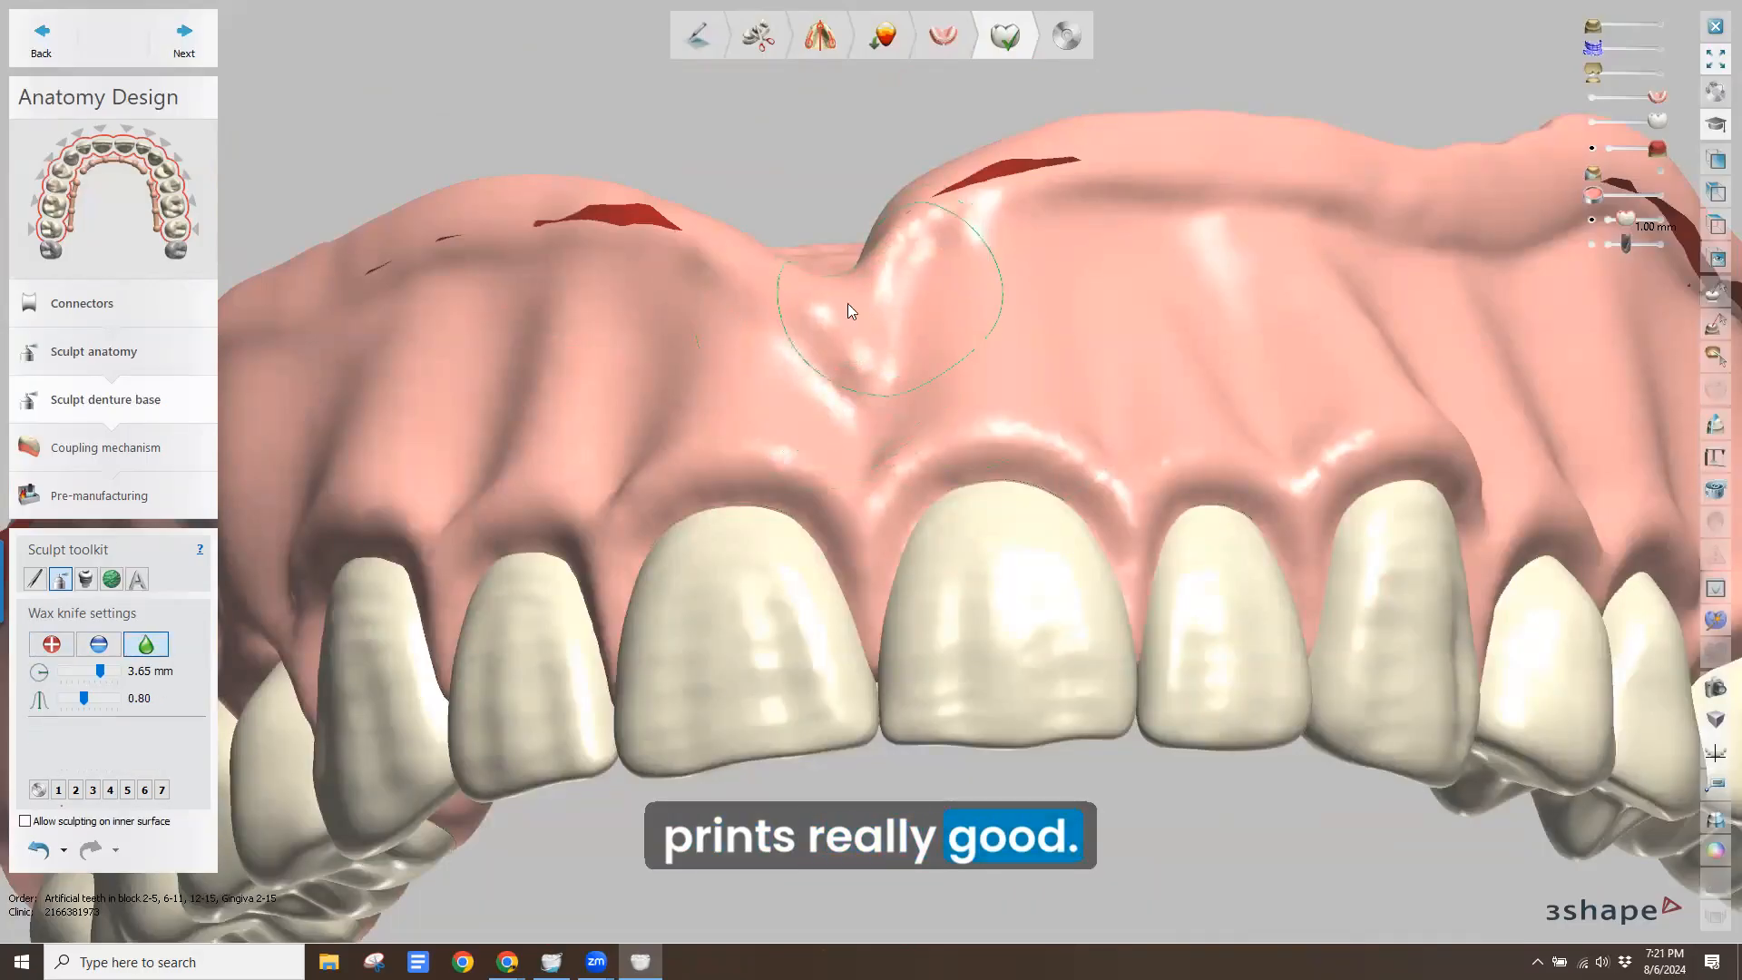
# Morph the palatal gingiva up behind both canines with the 3.64 mm tool to soften the drop from teeth to palate
pyautogui.moveTo(847, 303); pyautogui.dragTo(543, 338, button='right')
pyautogui.scroll(-4, 868, 375)
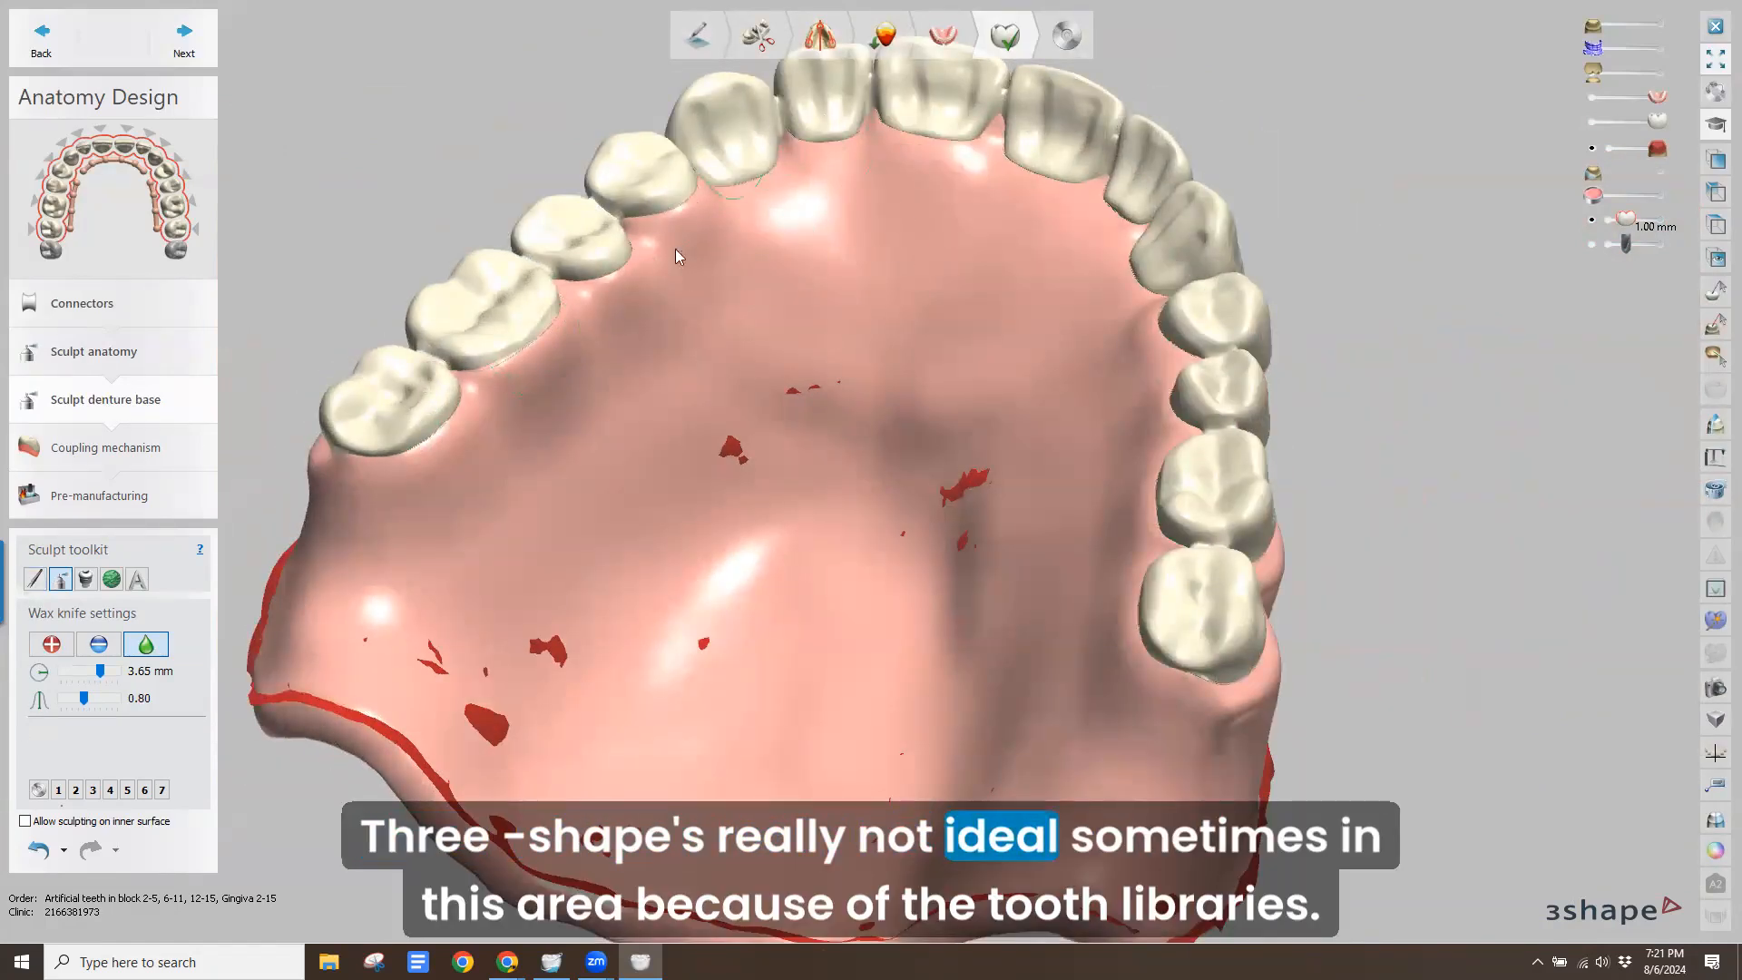
pyautogui.moveTo(679, 256); pyautogui.dragTo(635, 505, button='middle')
pyautogui.scroll(4, 648, 427)
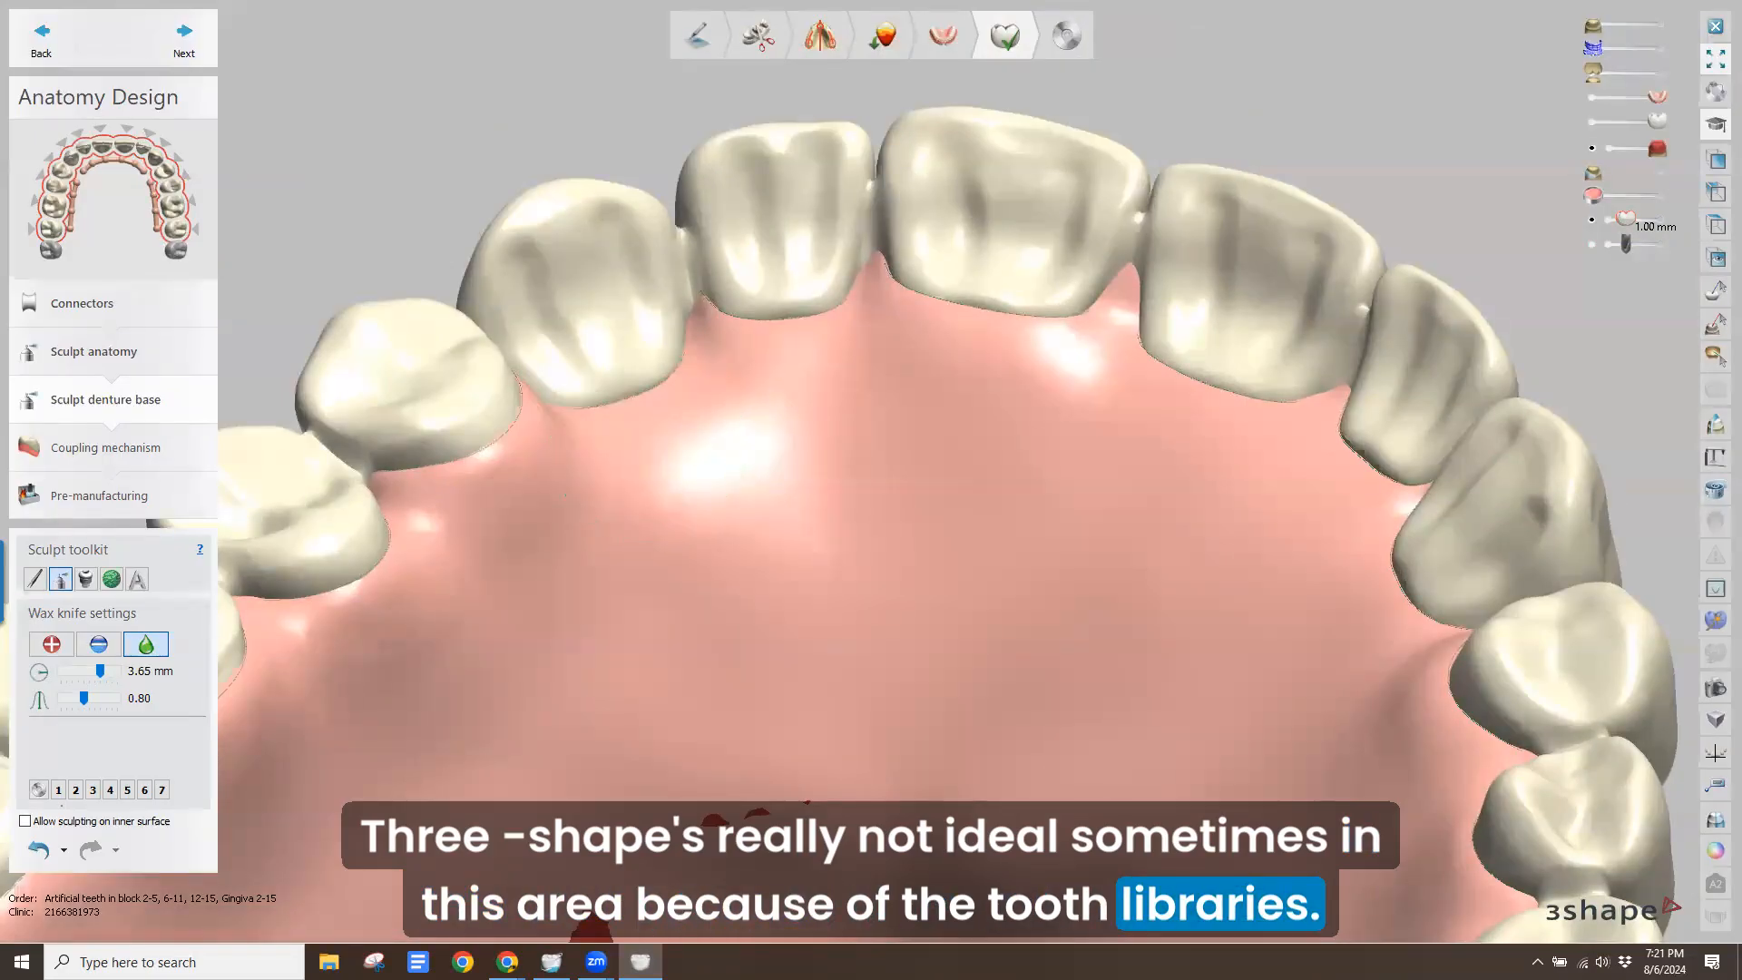
pyautogui.click(38, 586)
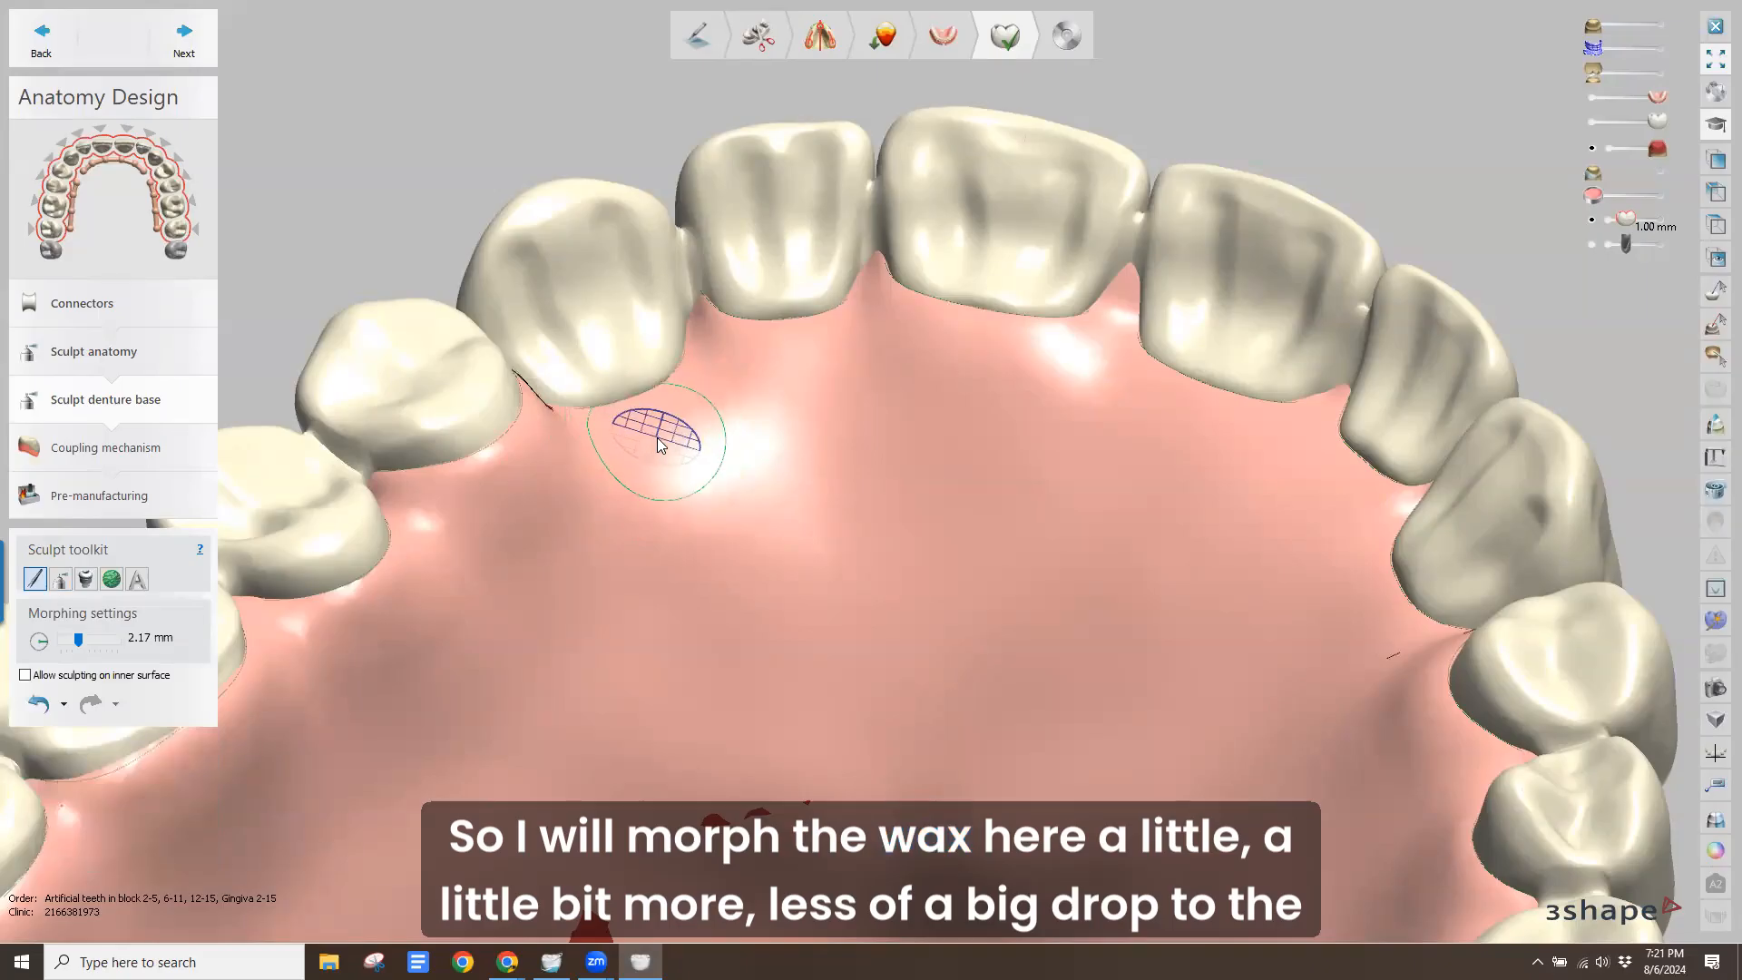
pyautogui.keyDown('shift'); pyautogui.scroll(5, 653, 436); pyautogui.keyUp('shift')
pyautogui.moveTo(652, 417); pyautogui.dragTo(648, 394)
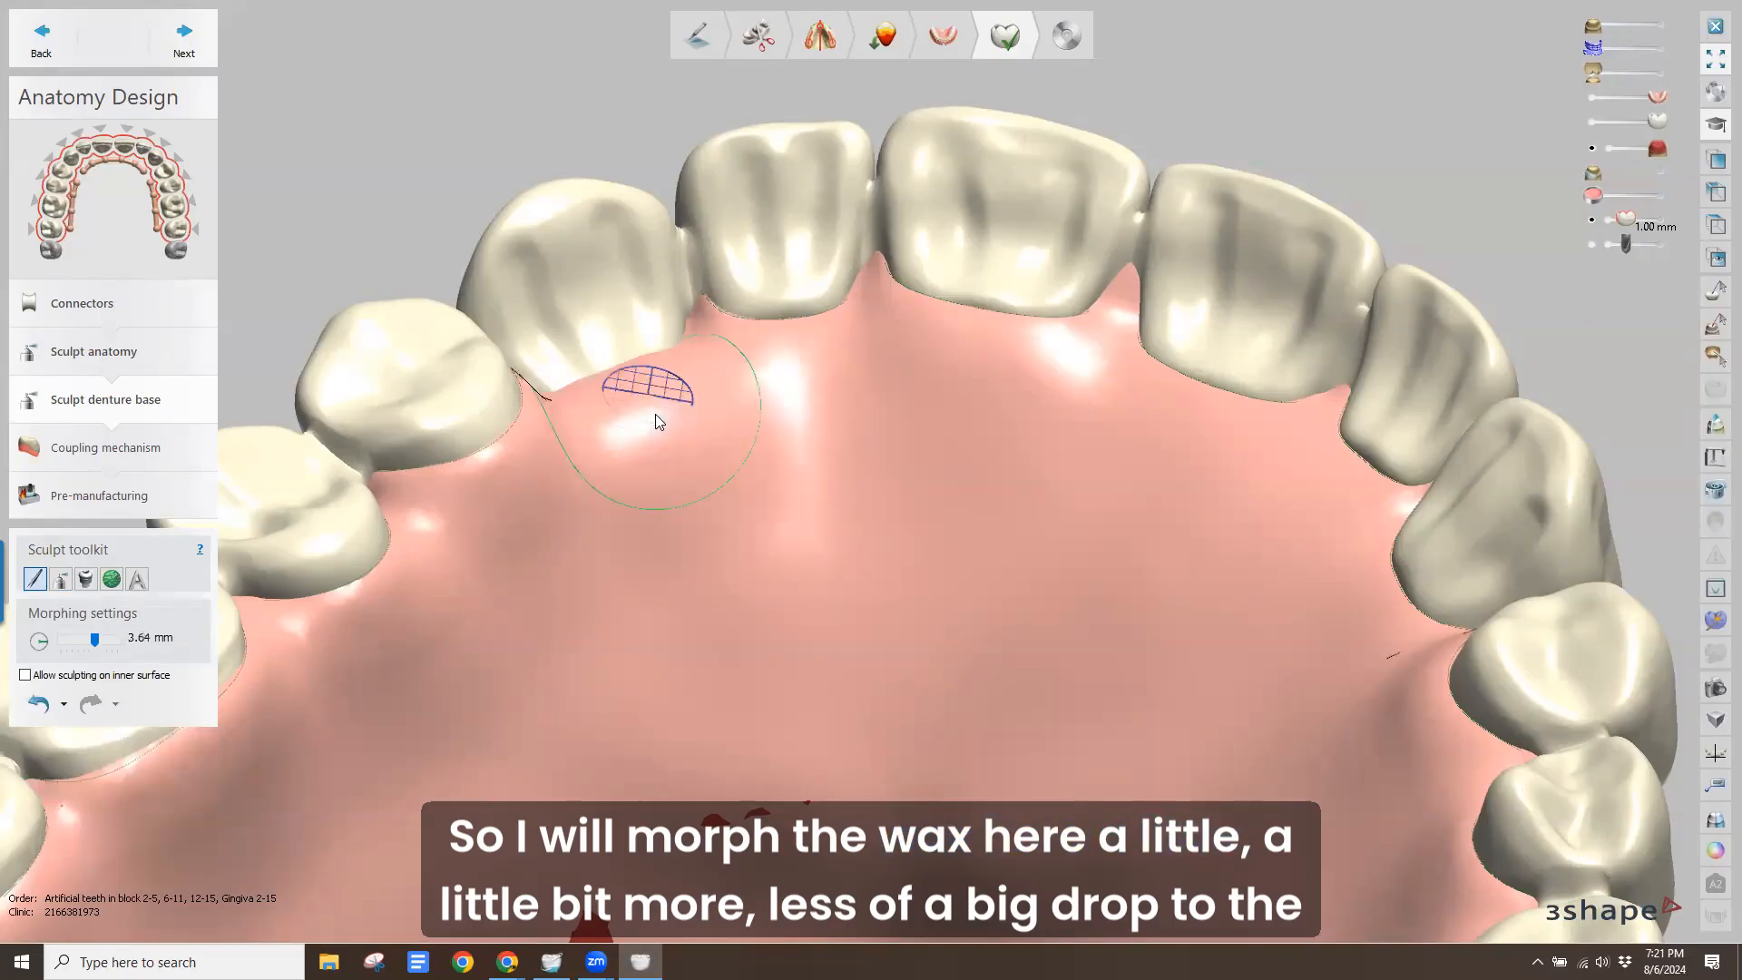
pyautogui.moveTo(906, 314); pyautogui.dragTo(1203, 658, button='right')
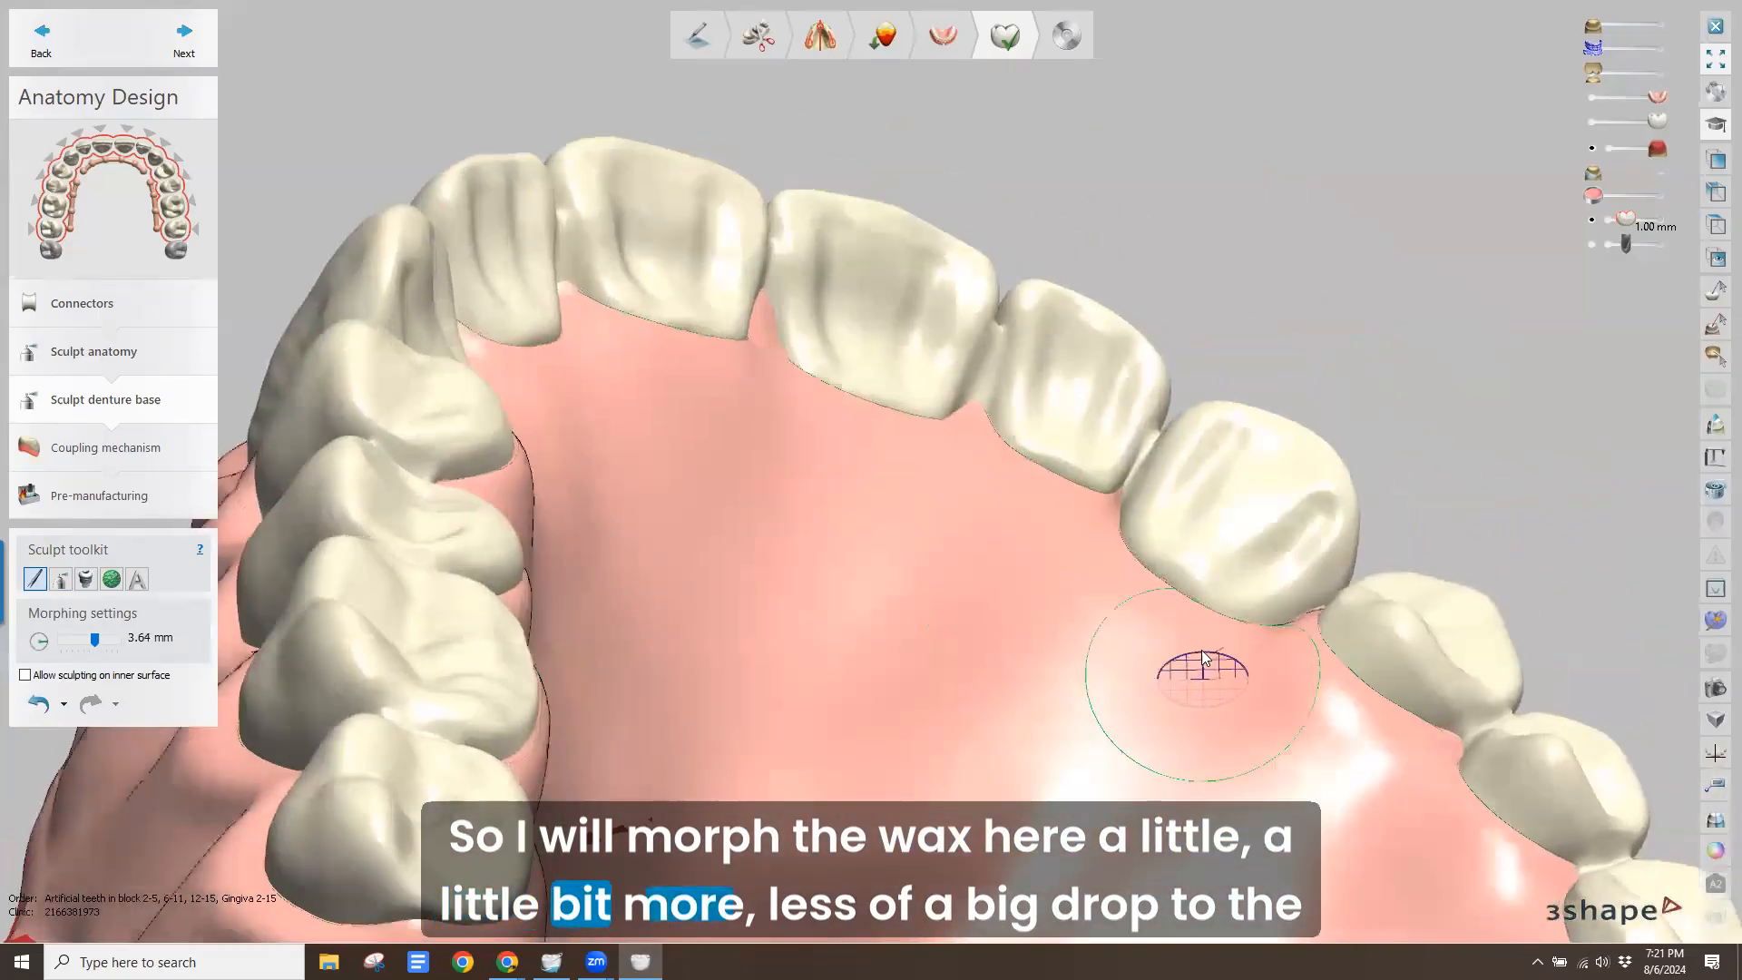
pyautogui.moveTo(1198, 628); pyautogui.dragTo(1243, 630)
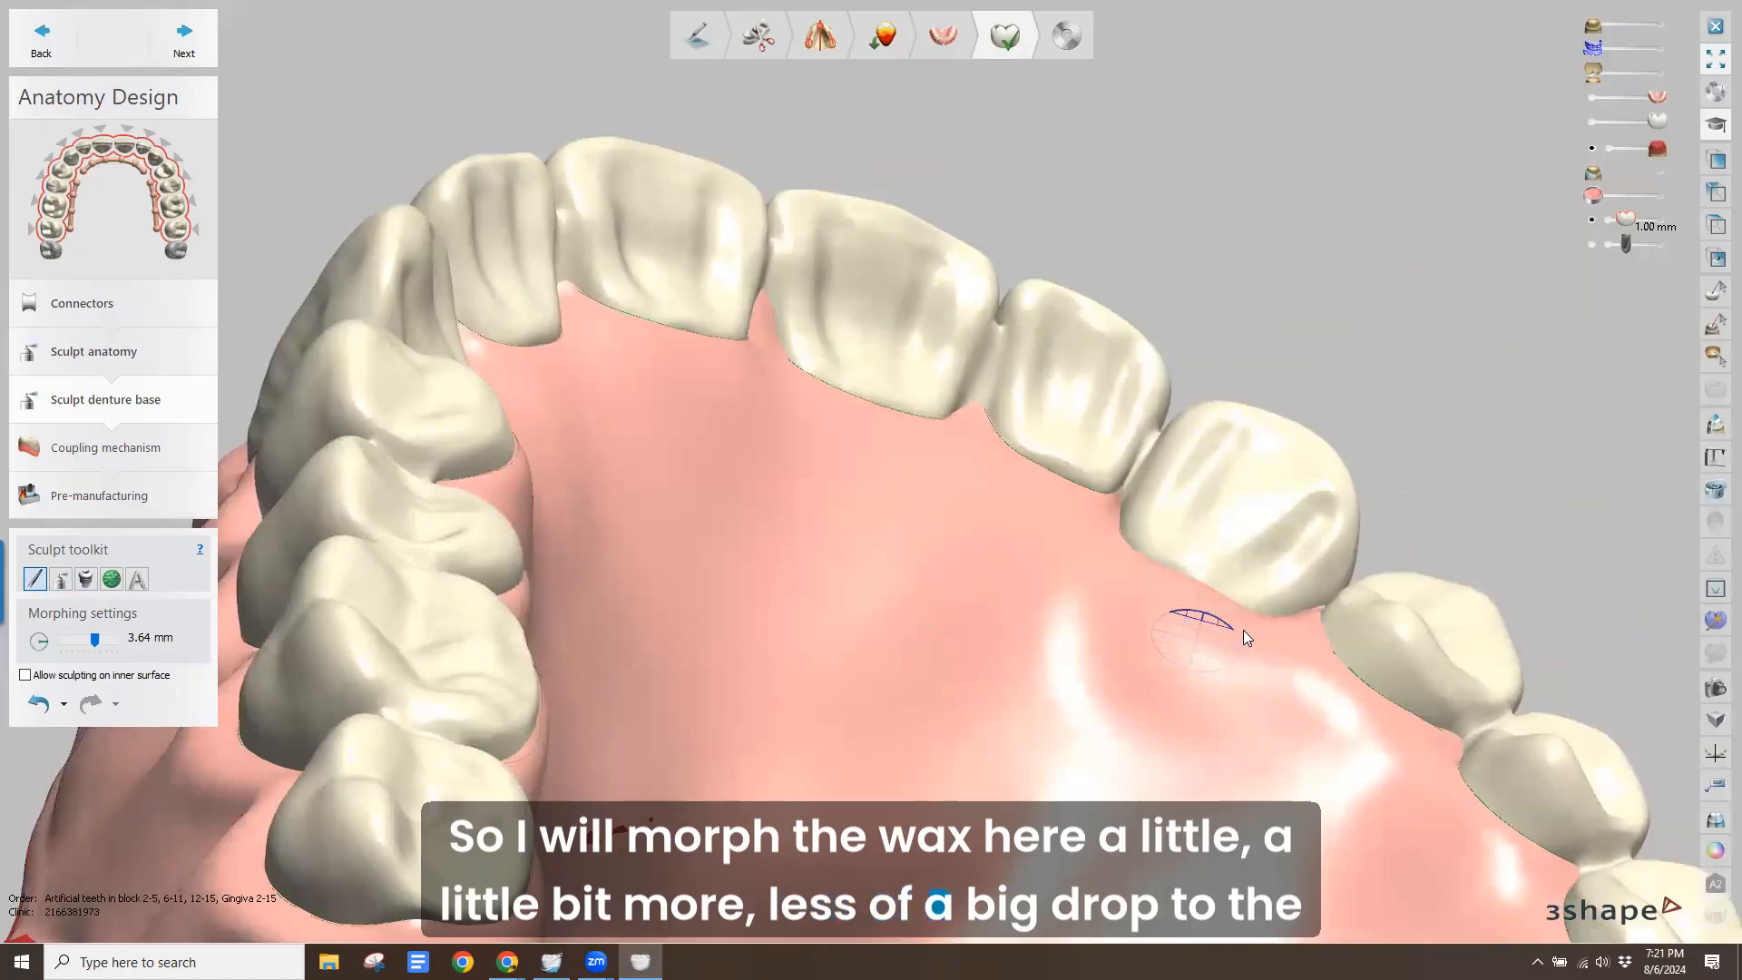
# Inspect the facial gingival margins on both sides and the palatal and posterior surfaces, returning to the smoothing wax knife
pyautogui.moveTo(1301, 694)
pyautogui.mouseDown(button='right')
pyautogui.moveTo(1335, 693)
pyautogui.moveTo(1232, 665)
pyautogui.moveTo(1256, 793)
pyautogui.moveTo(1216, 929)
pyautogui.moveTo(1020, 938)
pyautogui.moveTo(820, 69)
pyautogui.moveTo(797, 127)
pyautogui.moveTo(737, 131)
pyautogui.mouseUp(button='right')
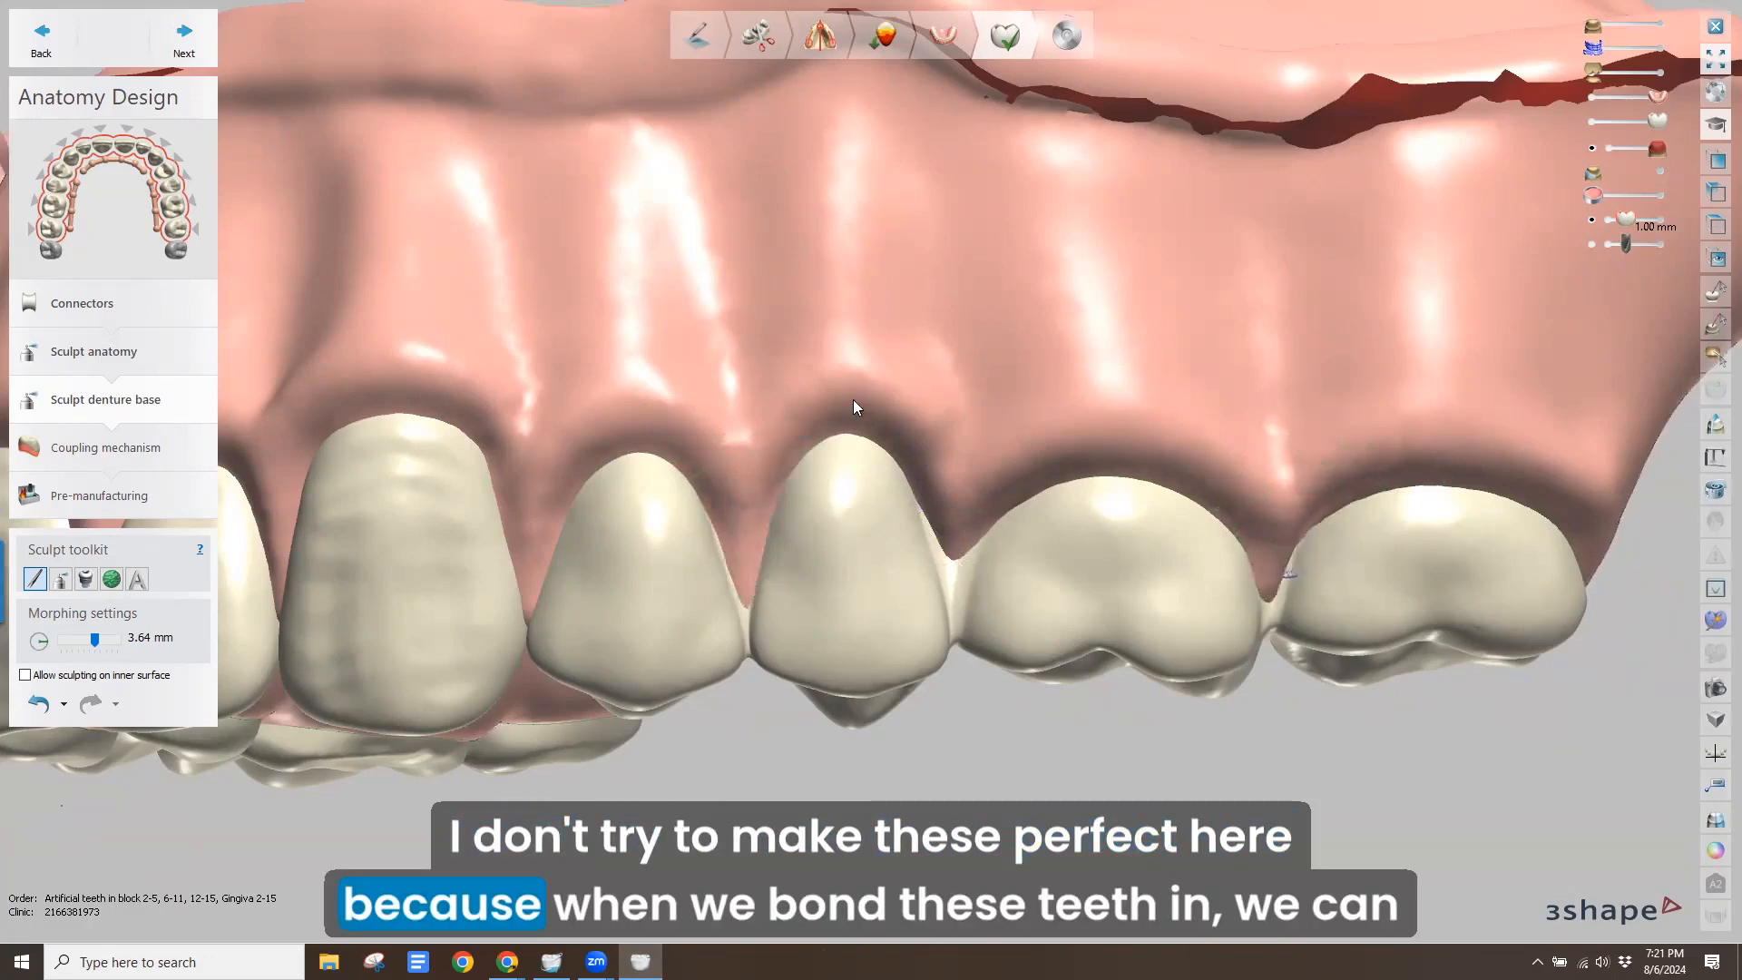
pyautogui.scroll(-6, 853, 399)
pyautogui.moveTo(757, 352); pyautogui.dragTo(894, 367, button='right')
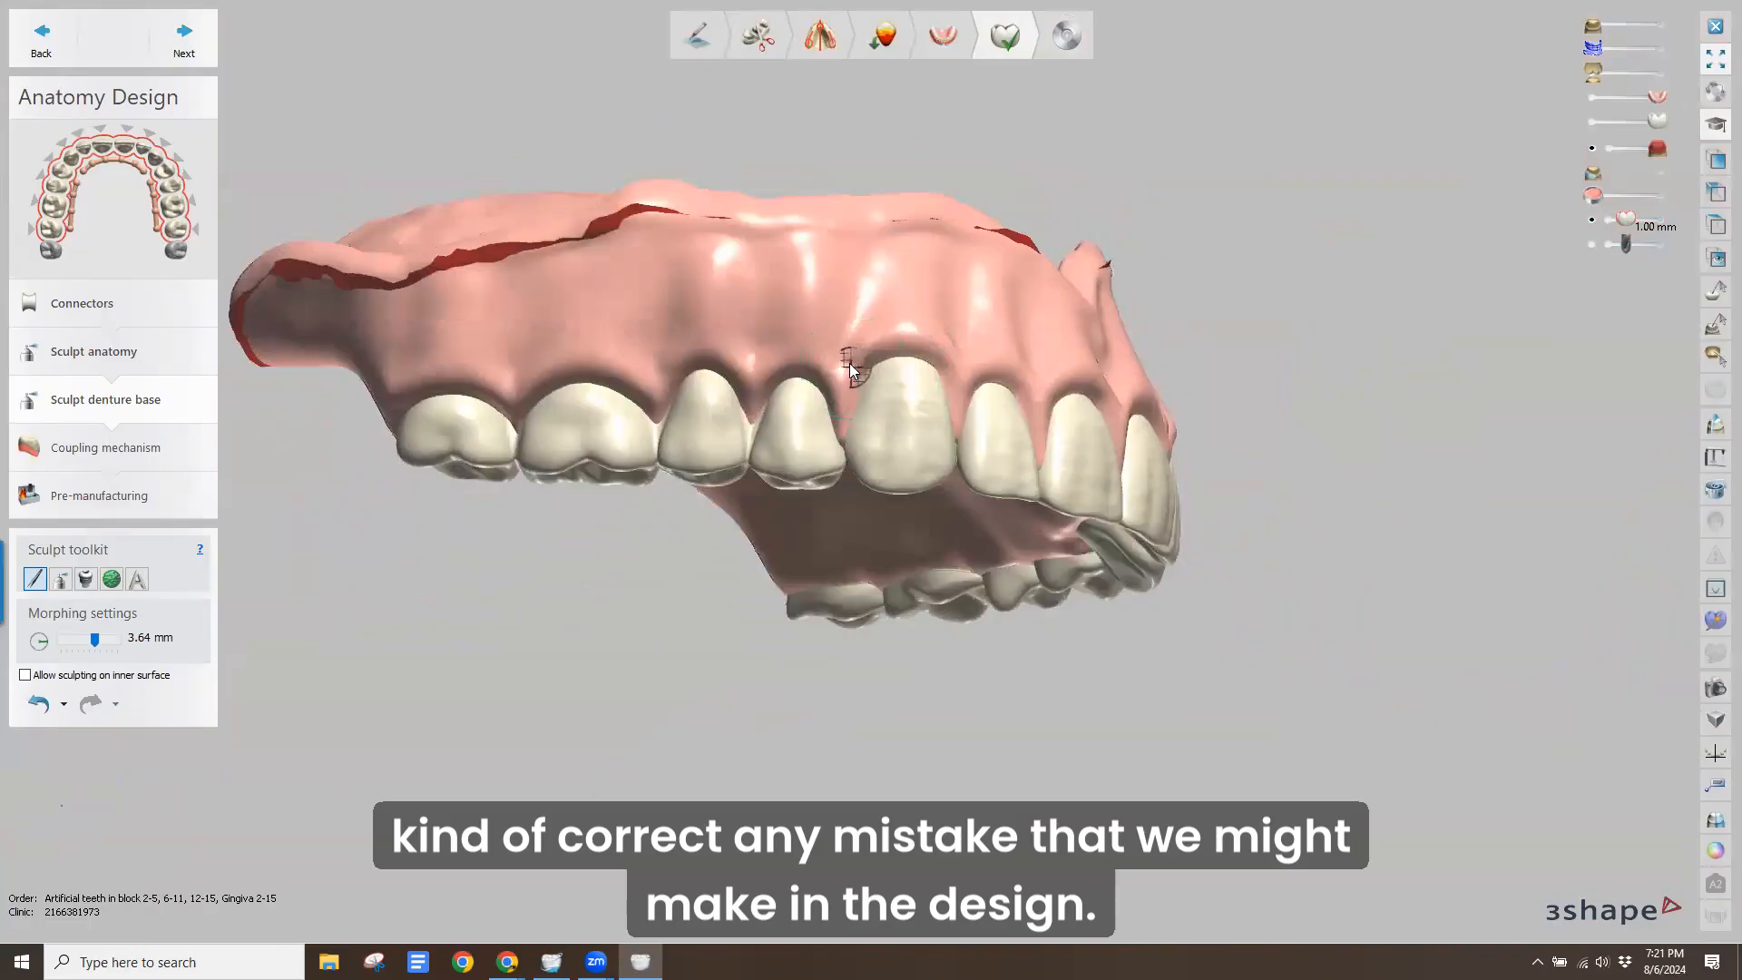
pyautogui.moveTo(769, 288); pyautogui.dragTo(755, 327, button='right')
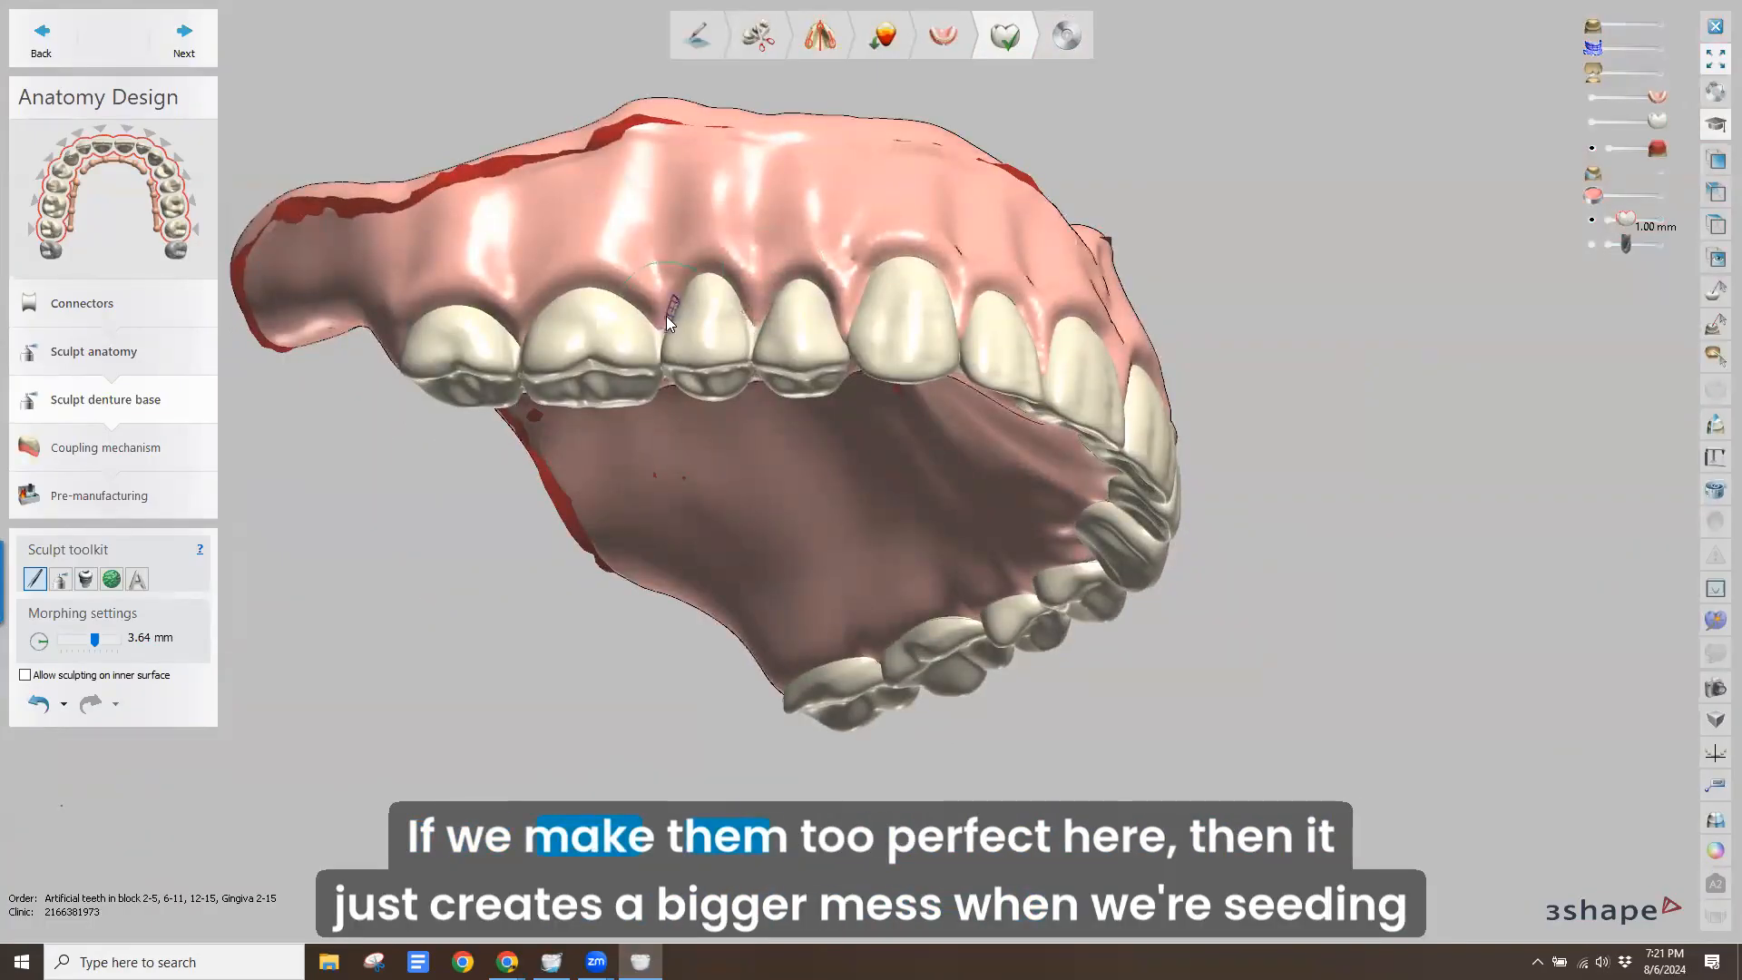
pyautogui.scroll(5, 673, 231)
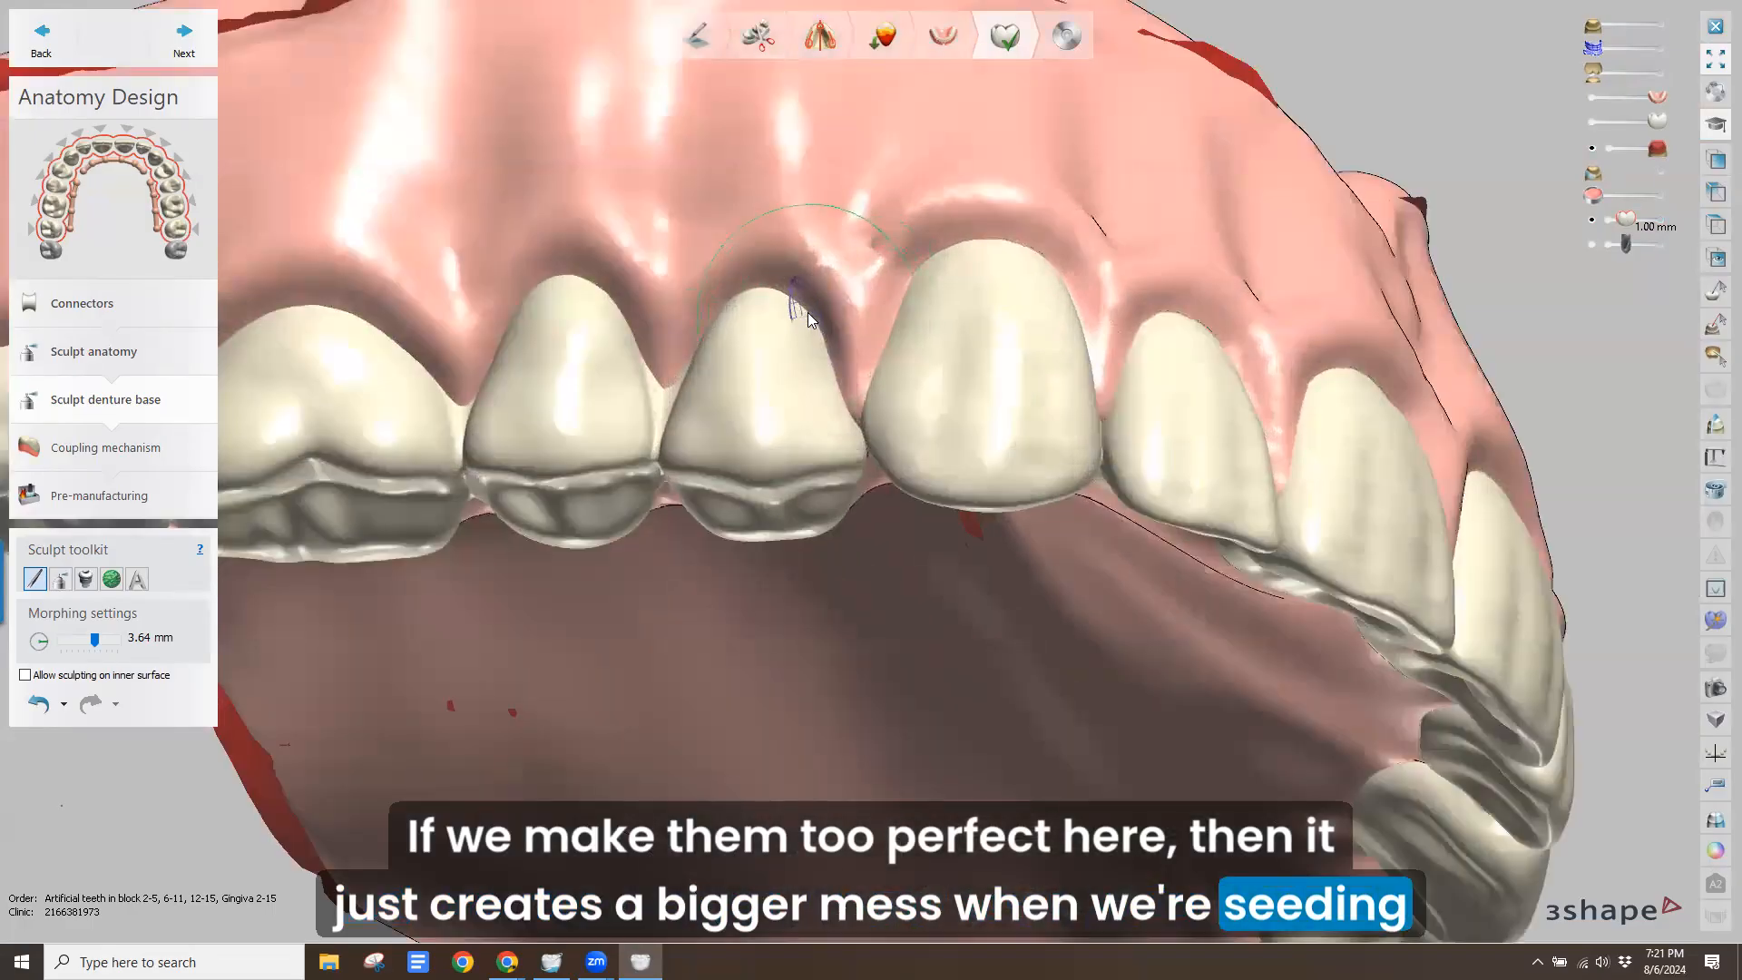
pyautogui.moveTo(808, 312); pyautogui.dragTo(810, 339, button='right')
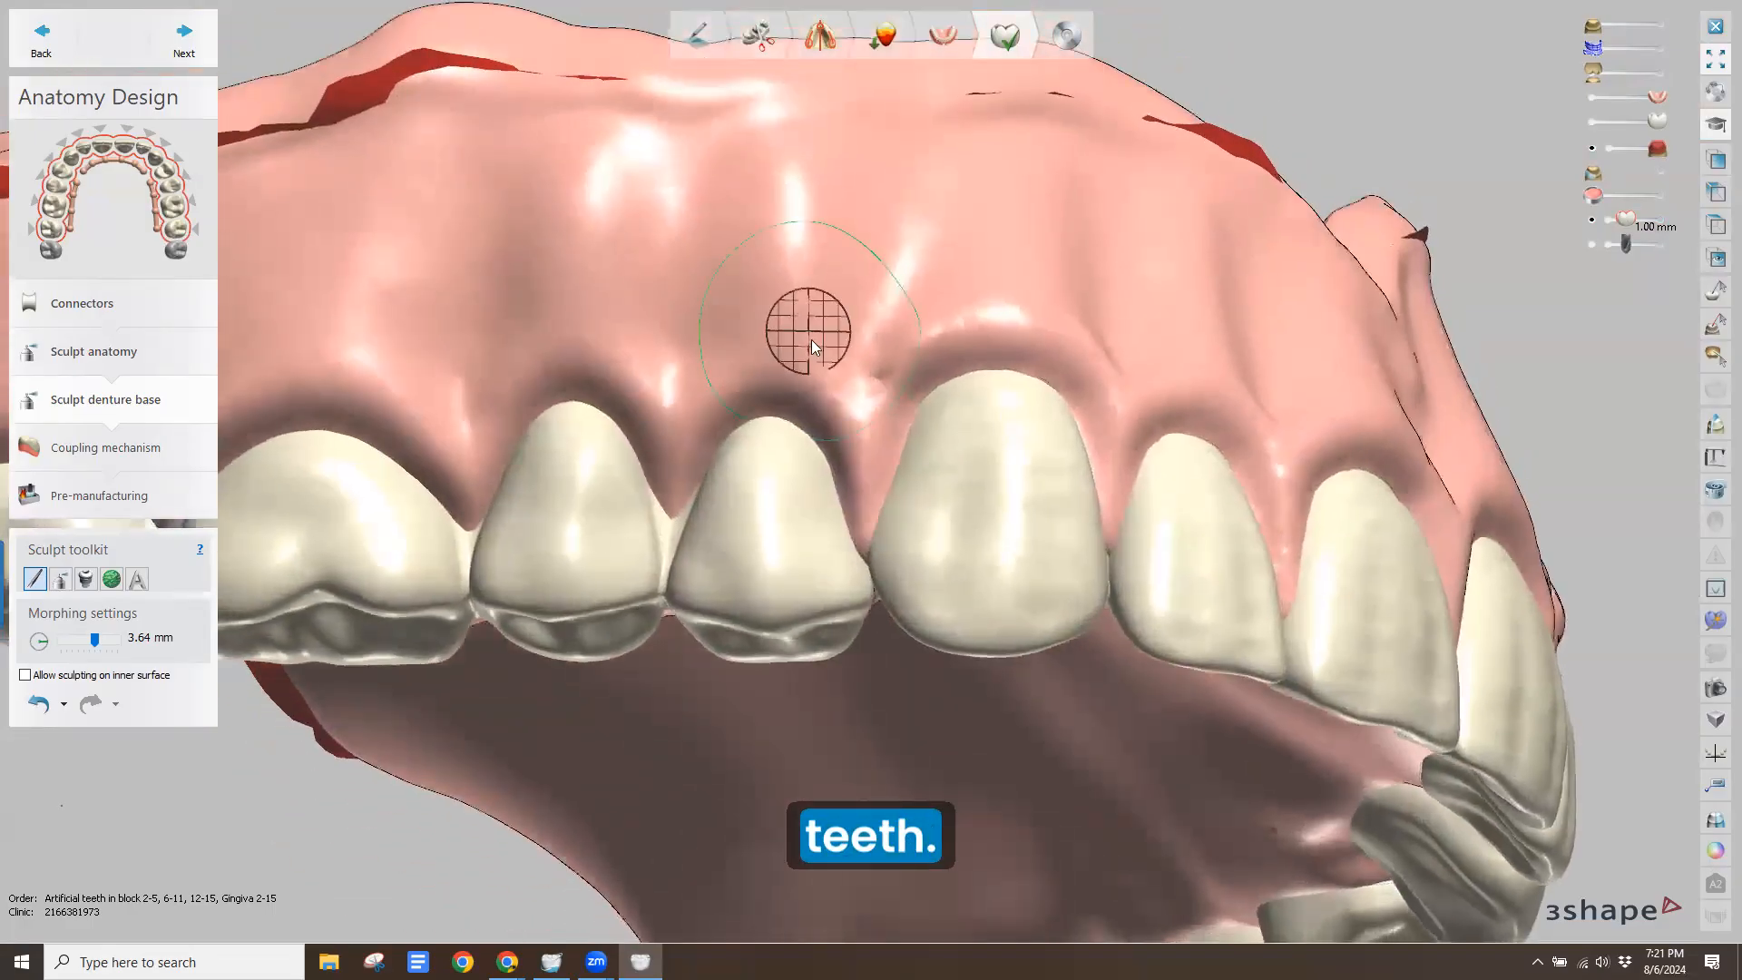
pyautogui.click(61, 579)
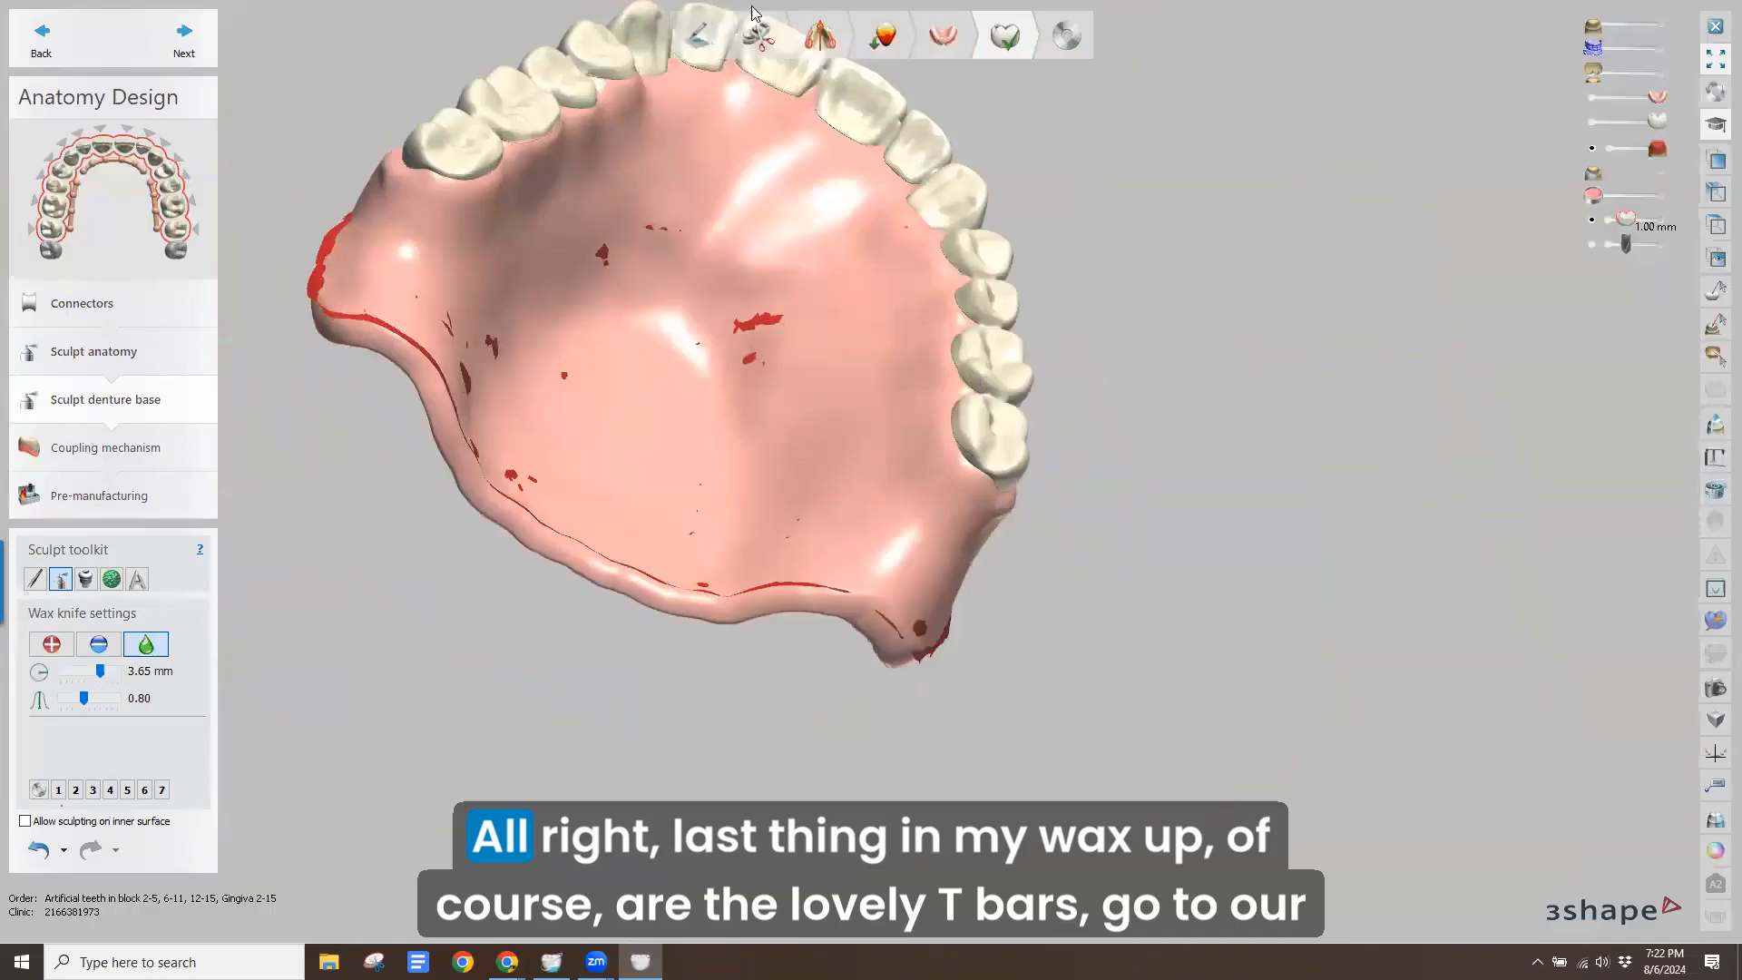
pyautogui.moveTo(798, 73); pyautogui.dragTo(802, 218, button='right')
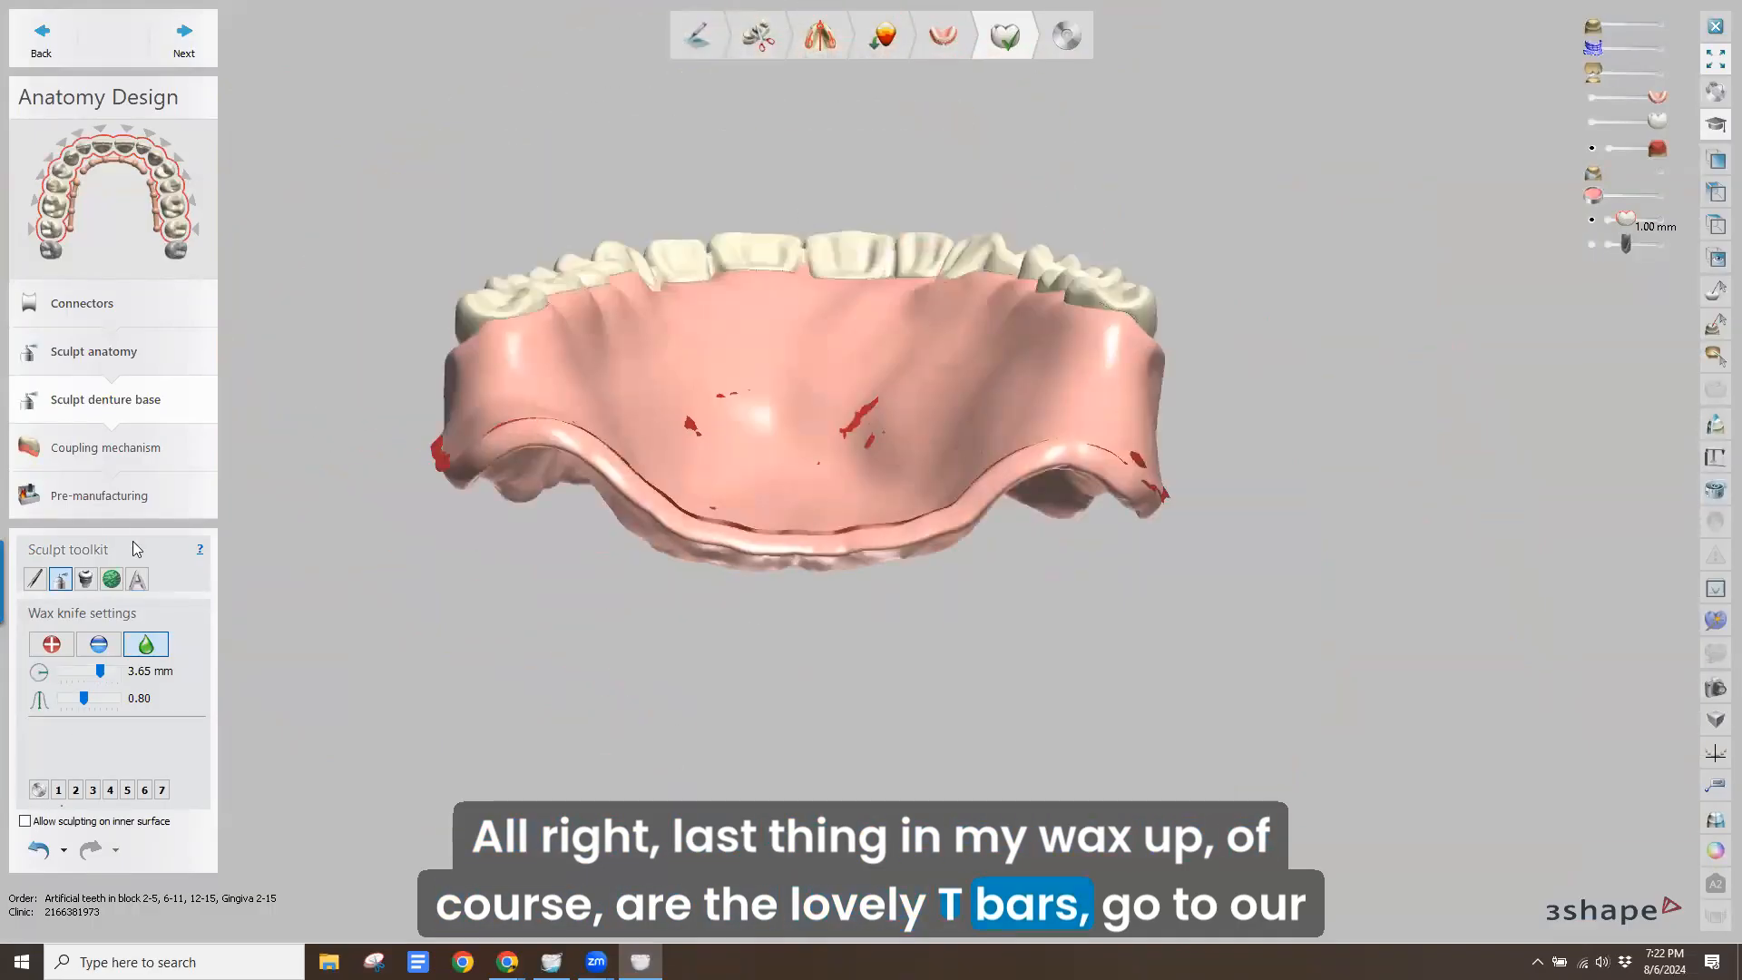
# Add a T-BAR (48098) attachment oriented by view direction and position it across the palate between the bicuspids
pyautogui.click(87, 579)
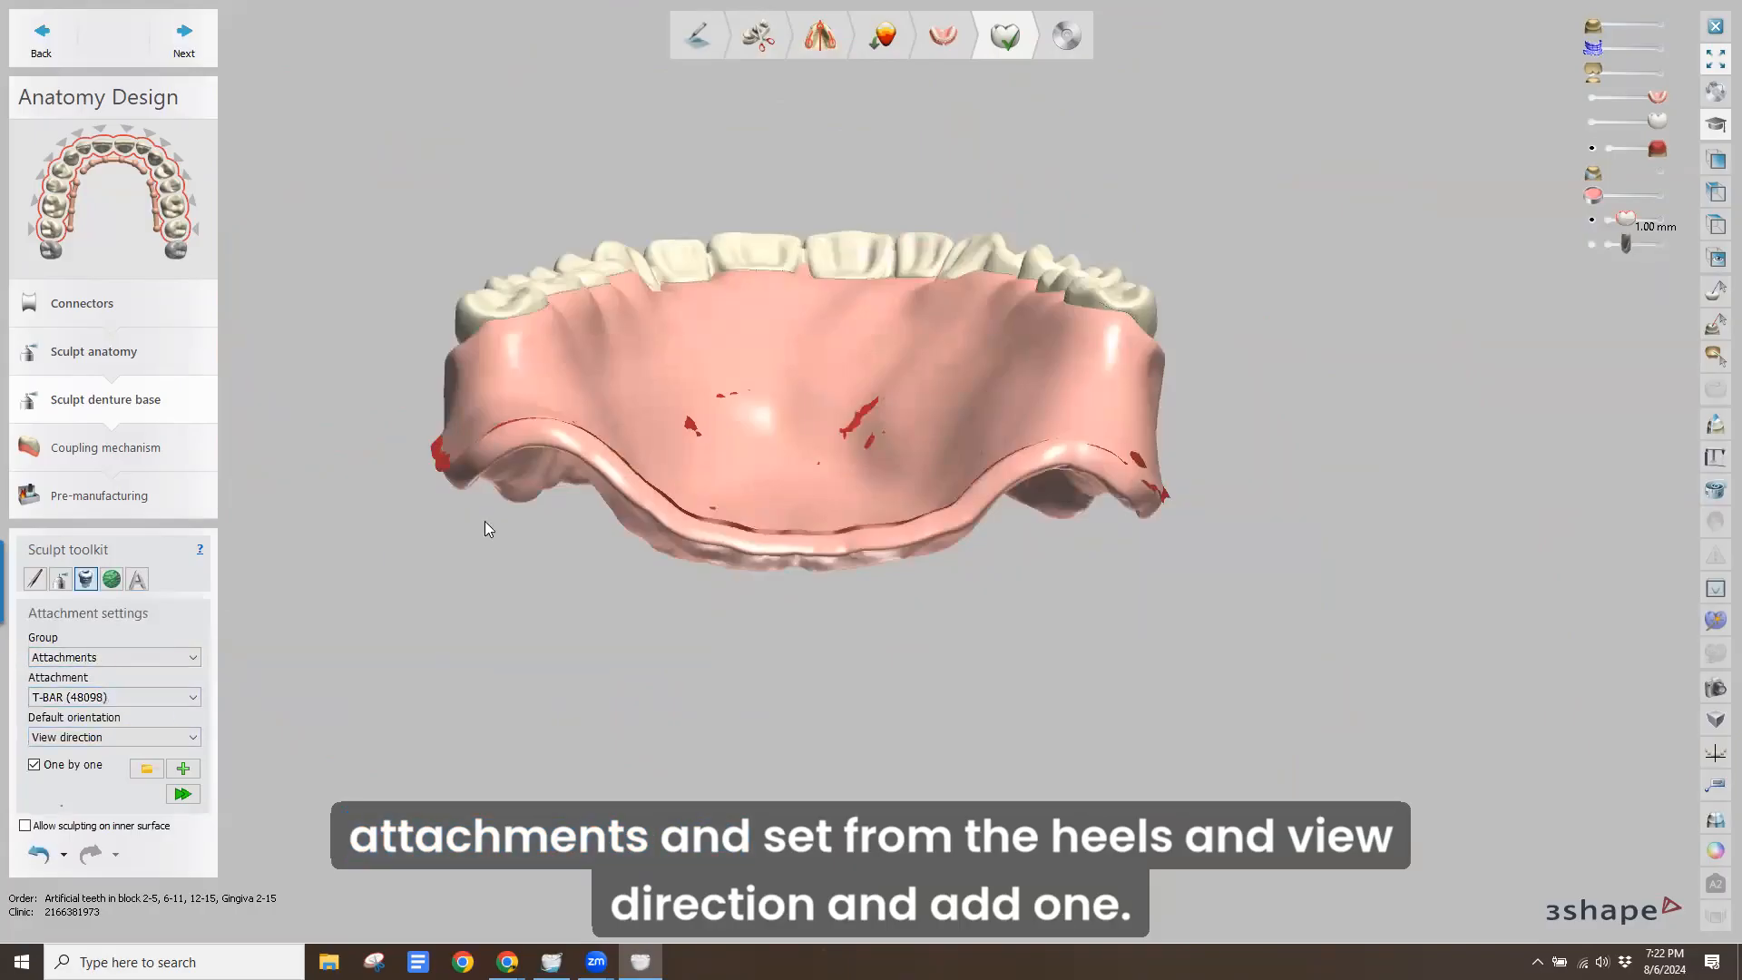
pyautogui.moveTo(484, 521); pyautogui.dragTo(482, 513, button='right')
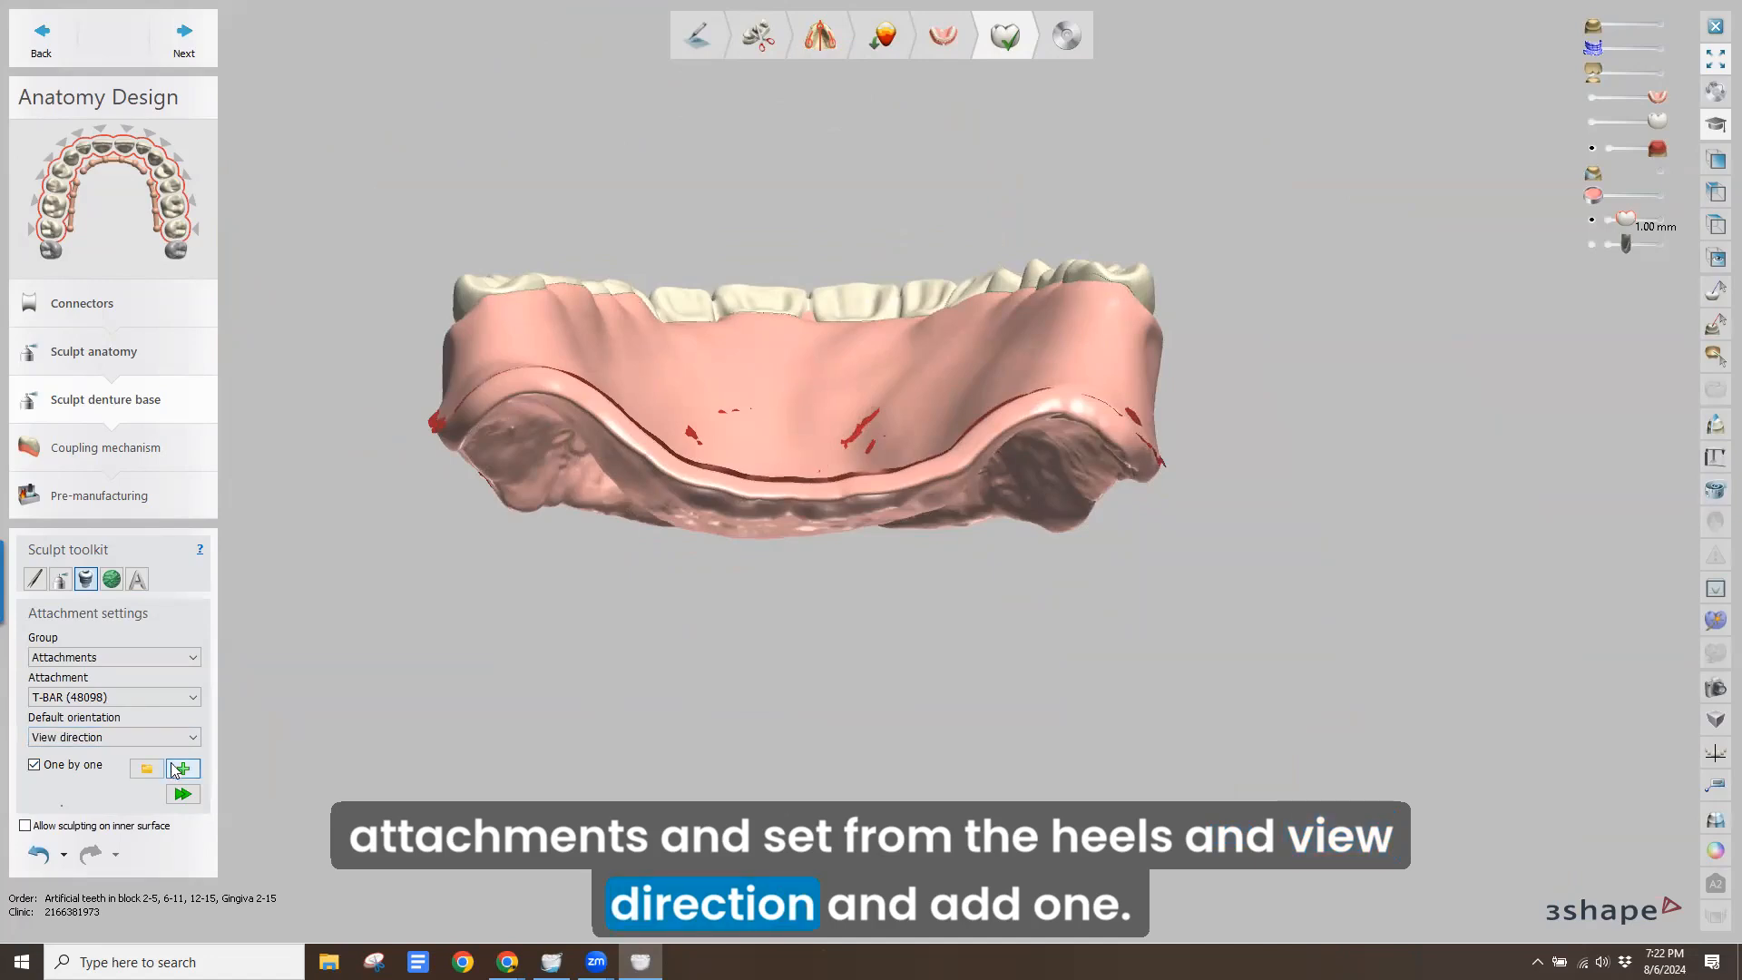
pyautogui.click(769, 343)
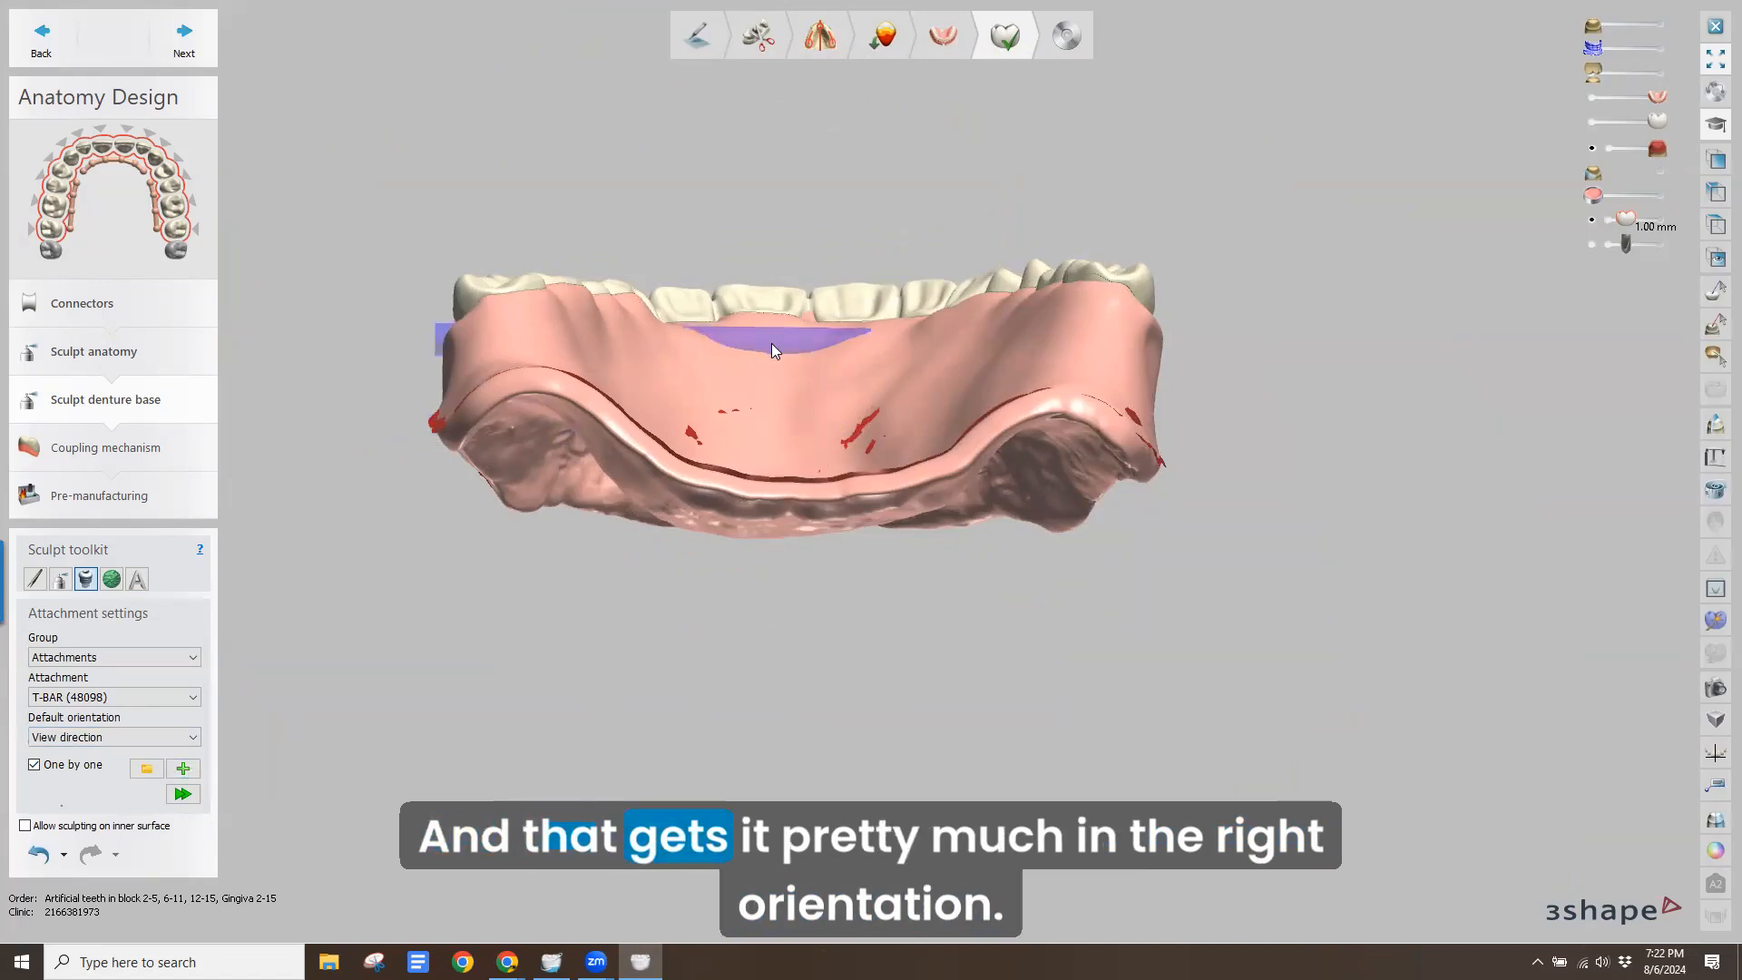
pyautogui.moveTo(640, 185); pyautogui.dragTo(644, 288, button='right')
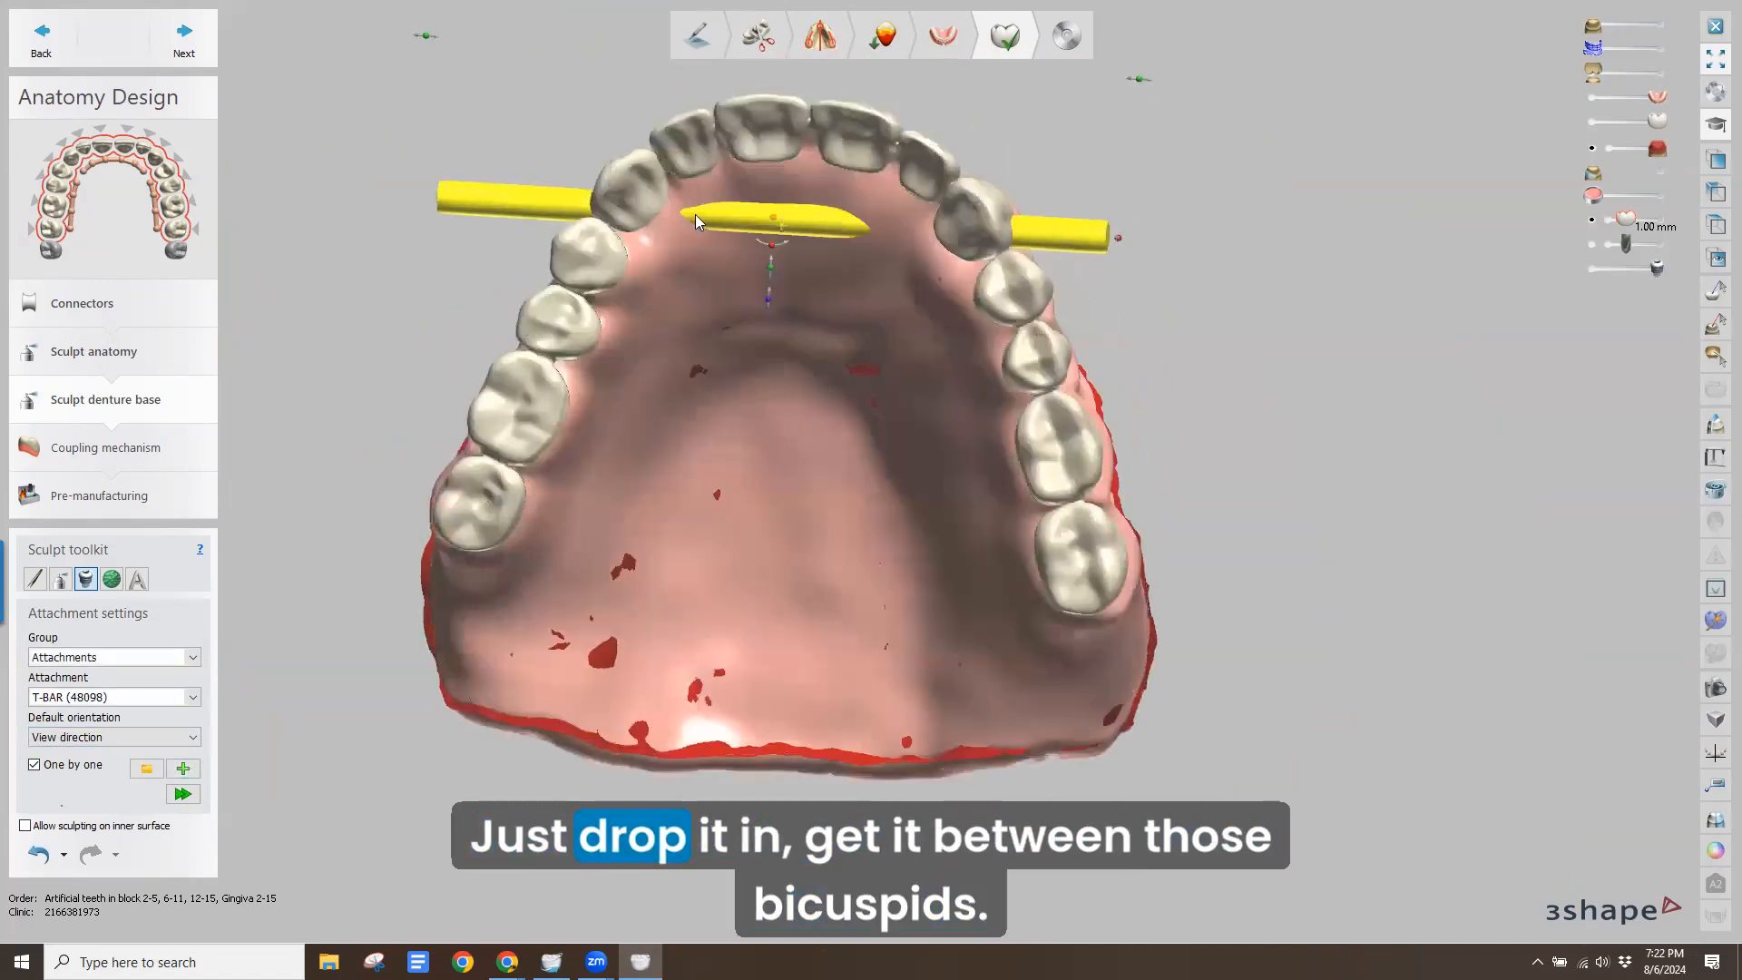
pyautogui.moveTo(708, 215); pyautogui.dragTo(705, 325)
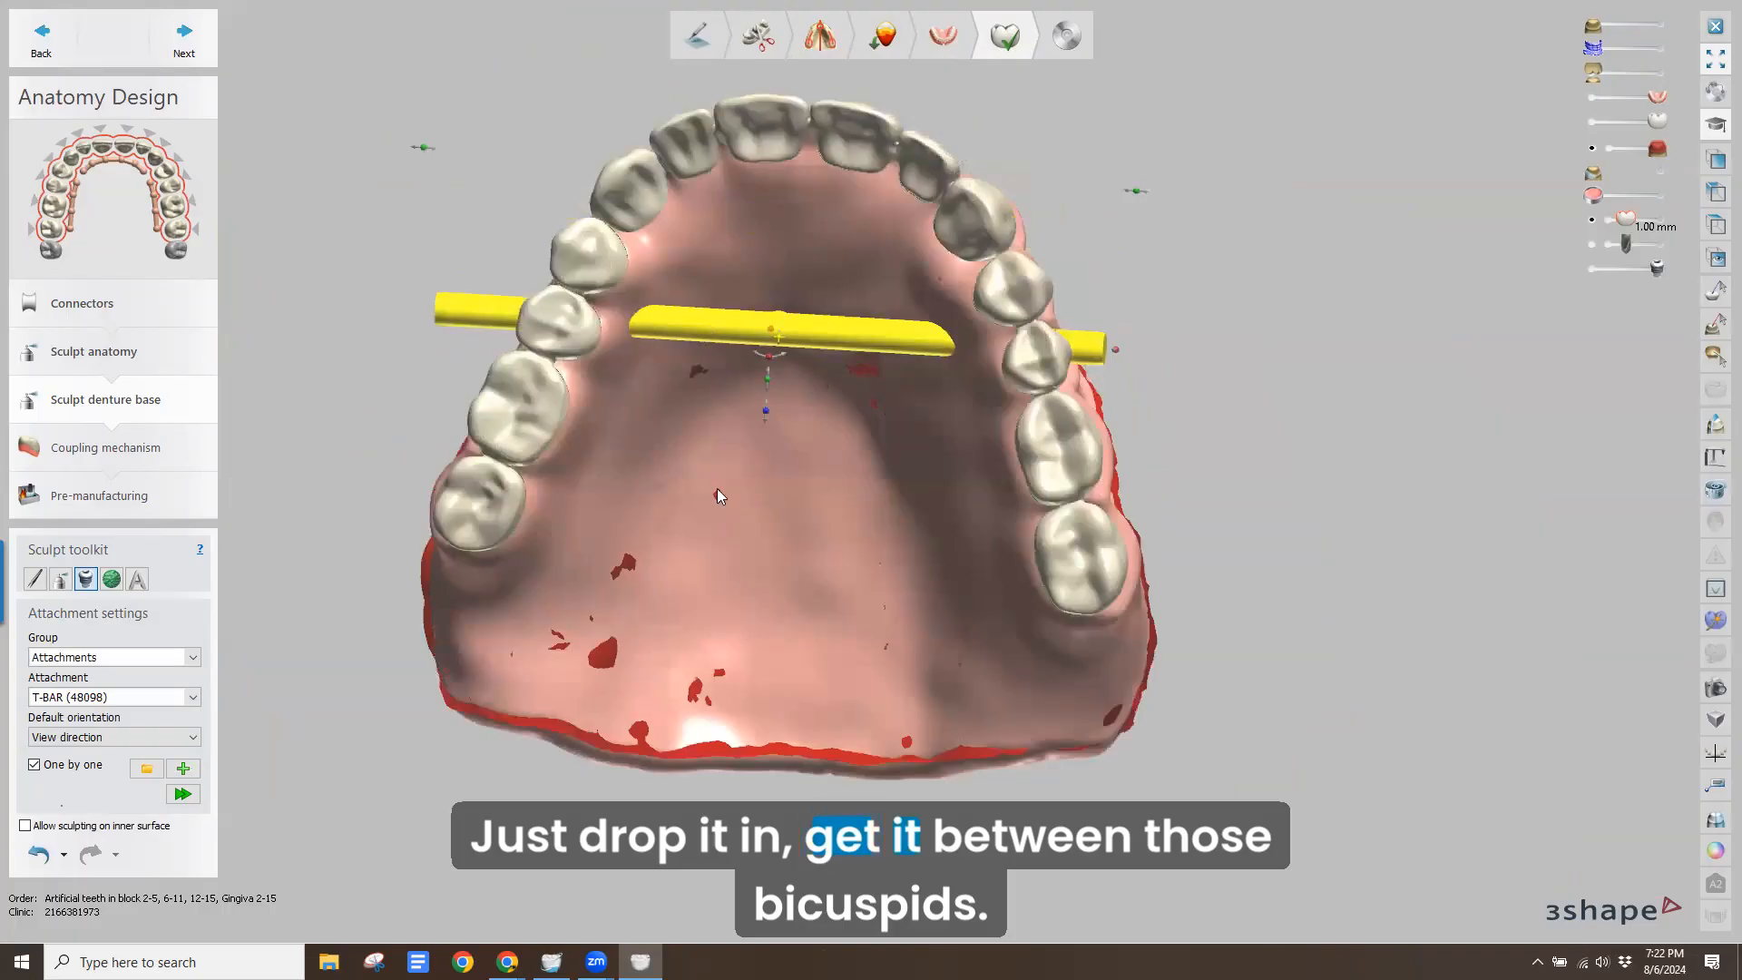
pyautogui.moveTo(706, 325); pyautogui.dragTo(685, 360, button='right')
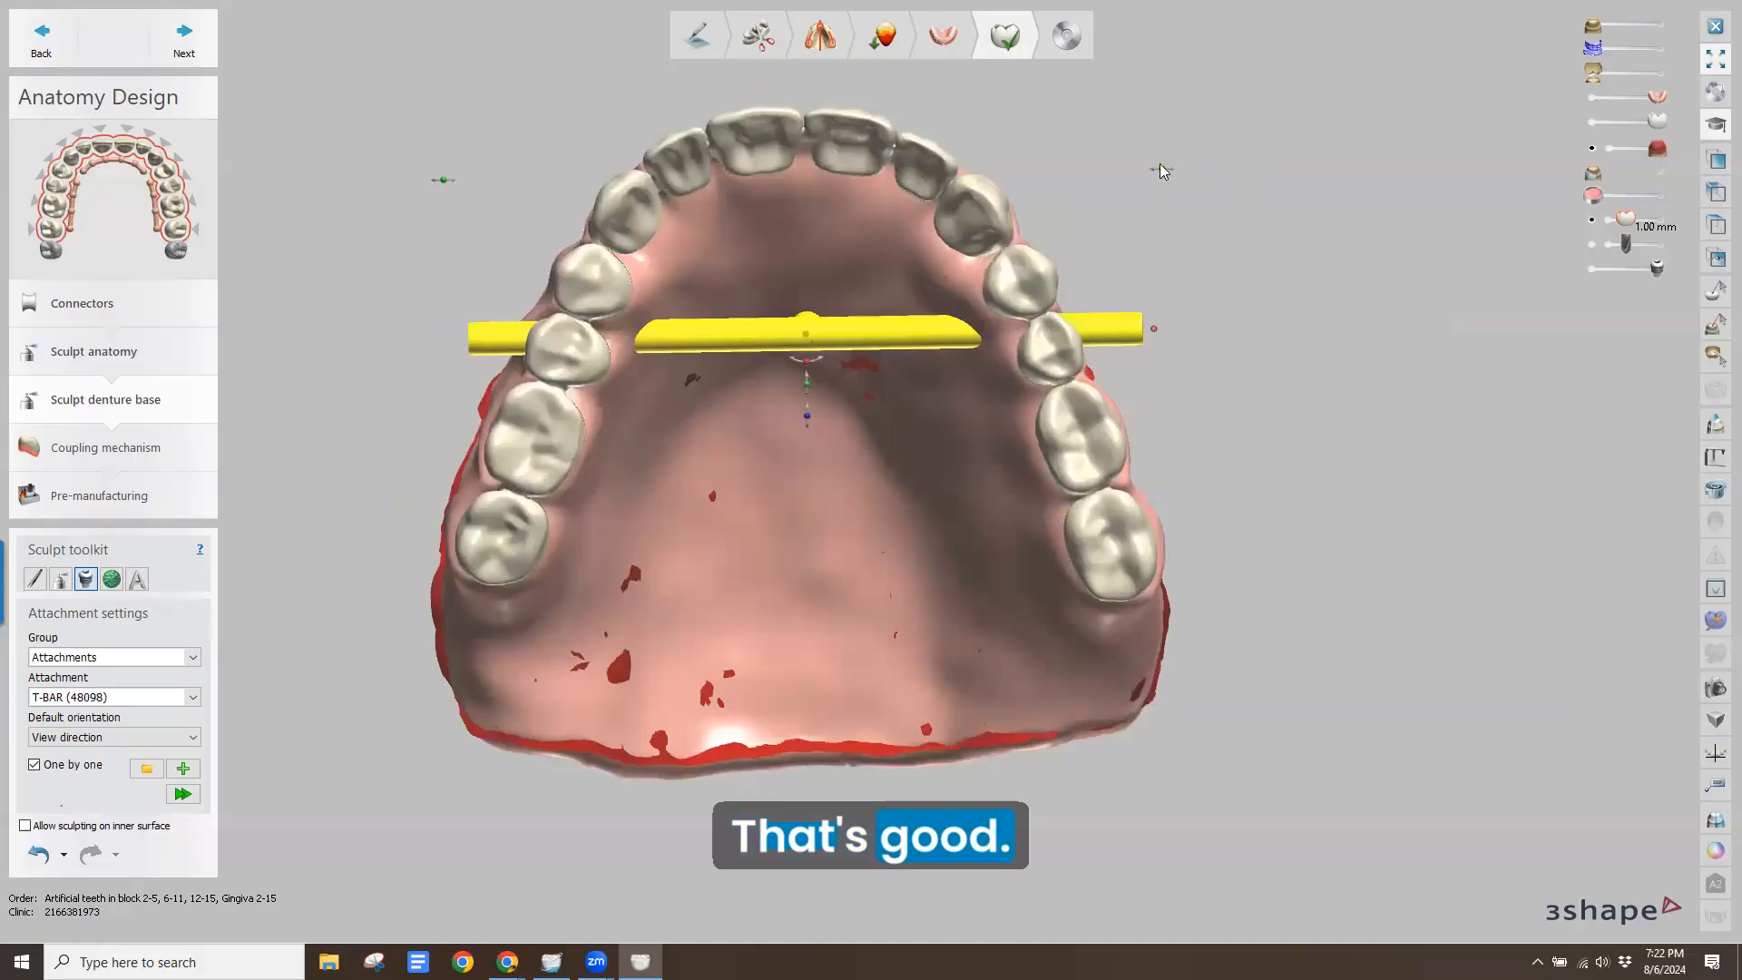
# Shorten the front T-bar so its ends stay inside the arch, check its contact with the palate, and apply it to the base
pyautogui.moveTo(1162, 168); pyautogui.dragTo(977, 159)
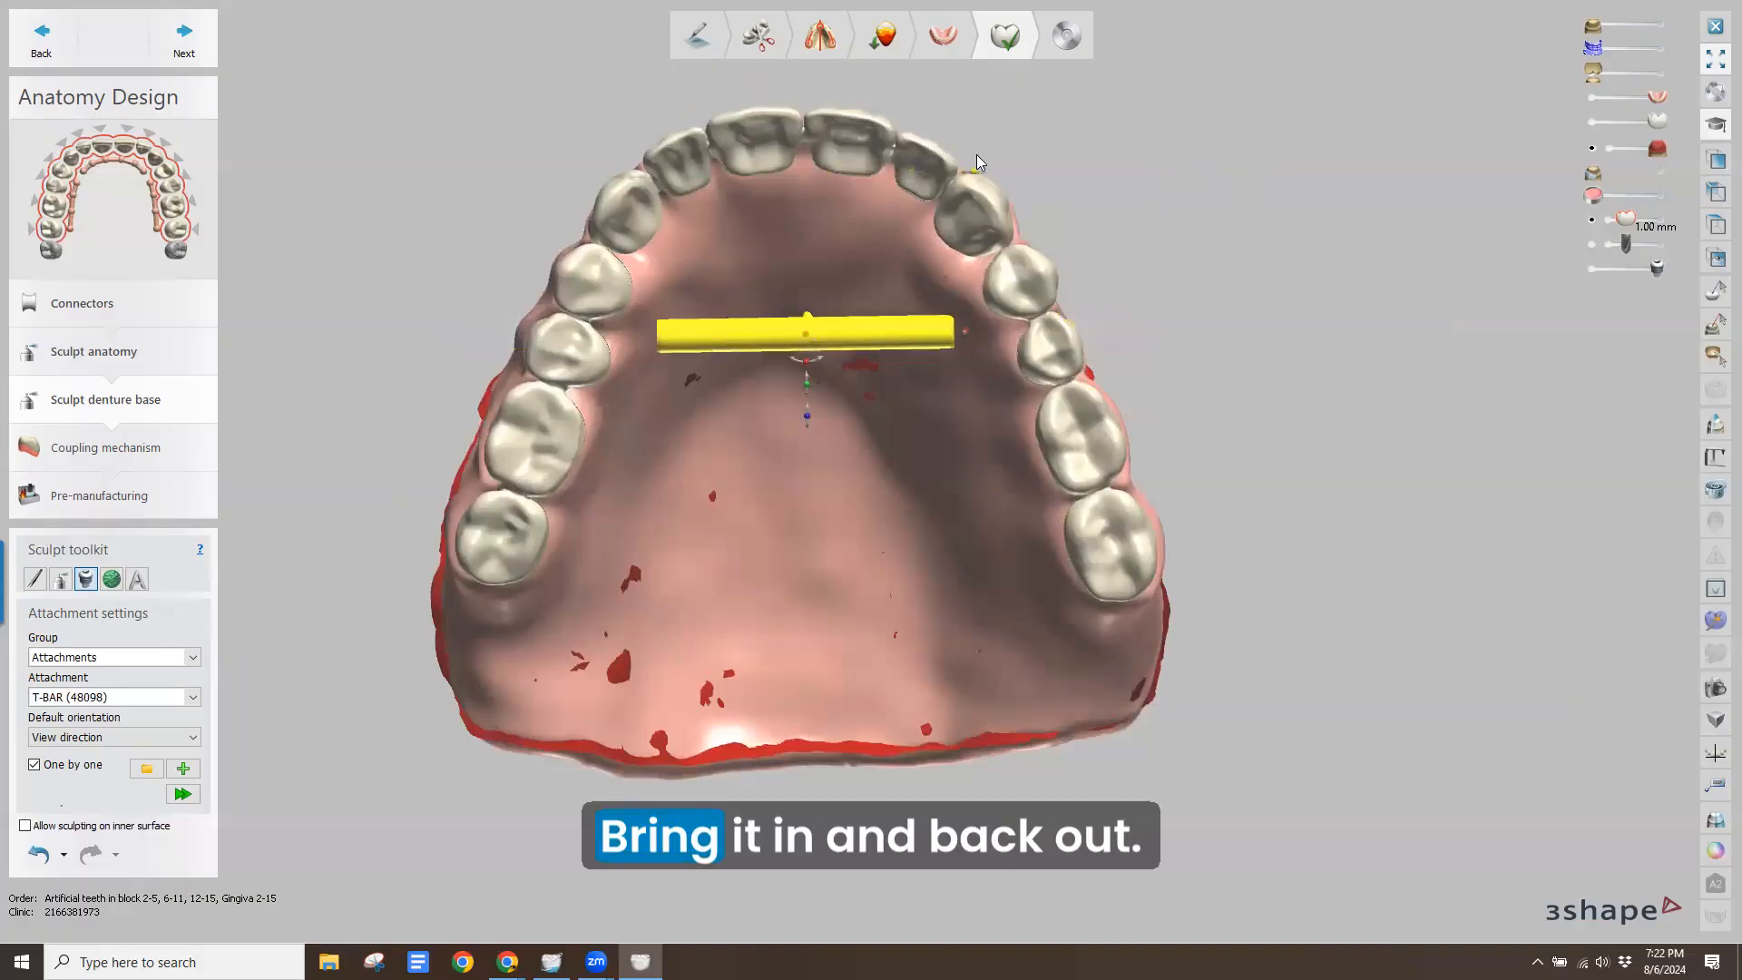
pyautogui.moveTo(950, 218); pyautogui.dragTo(850, 144, button='right')
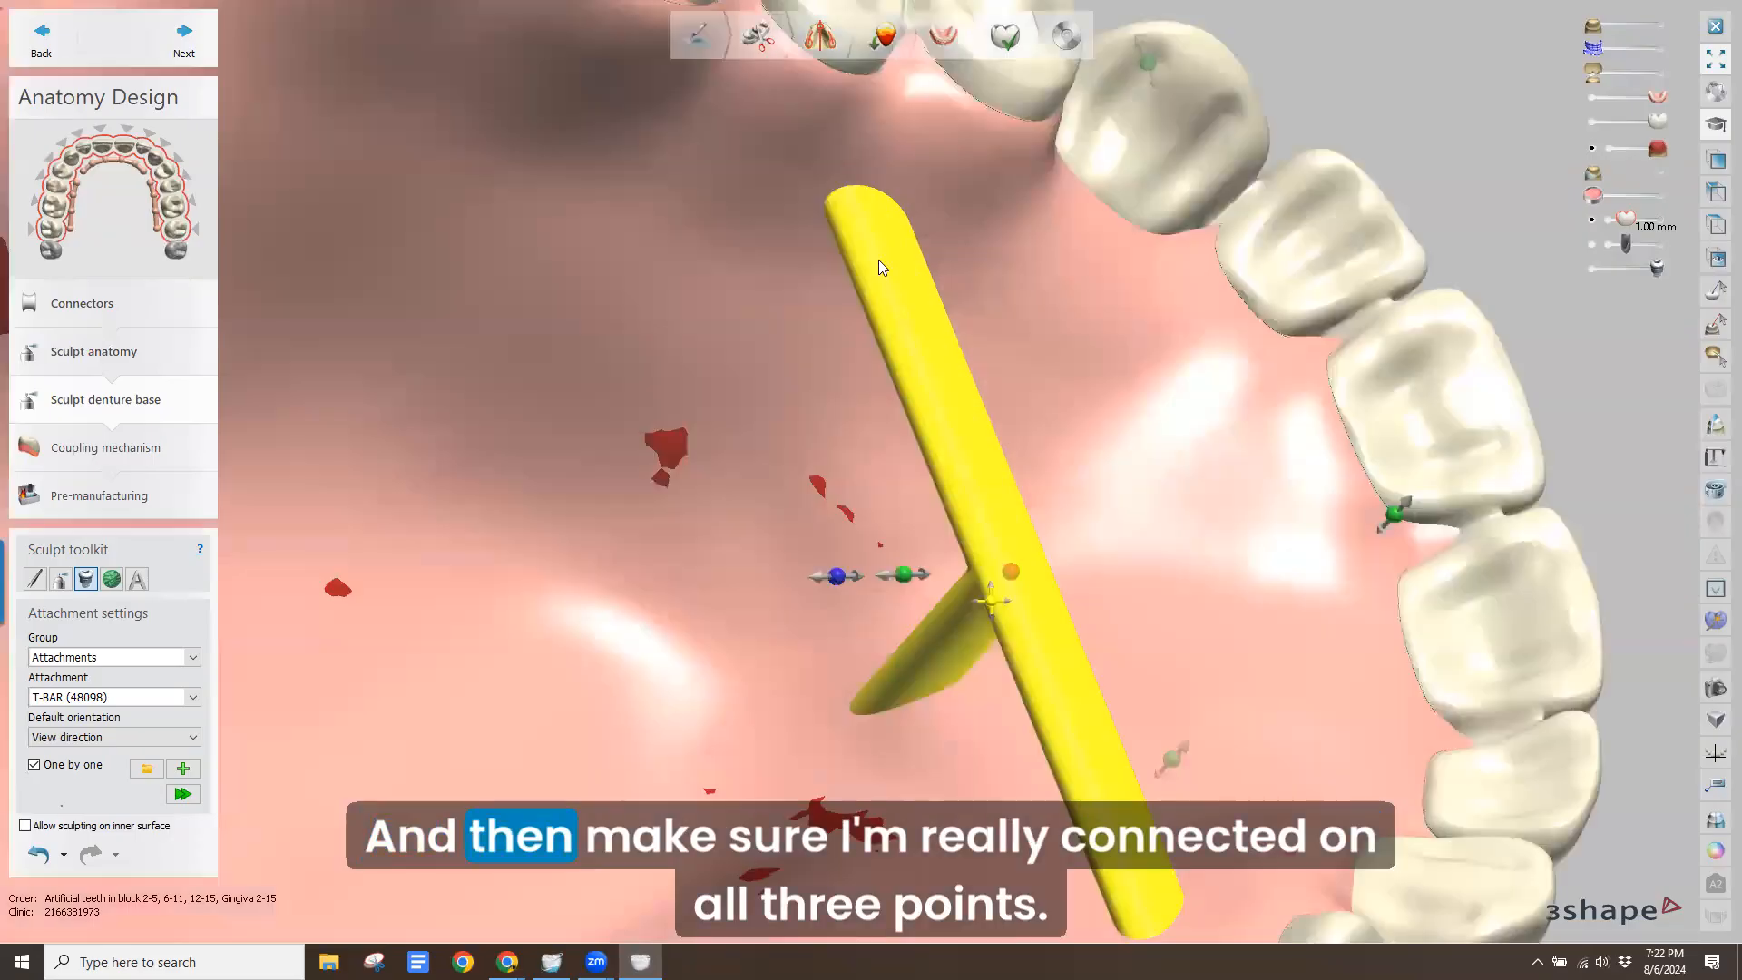
pyautogui.rightClick(837, 202)
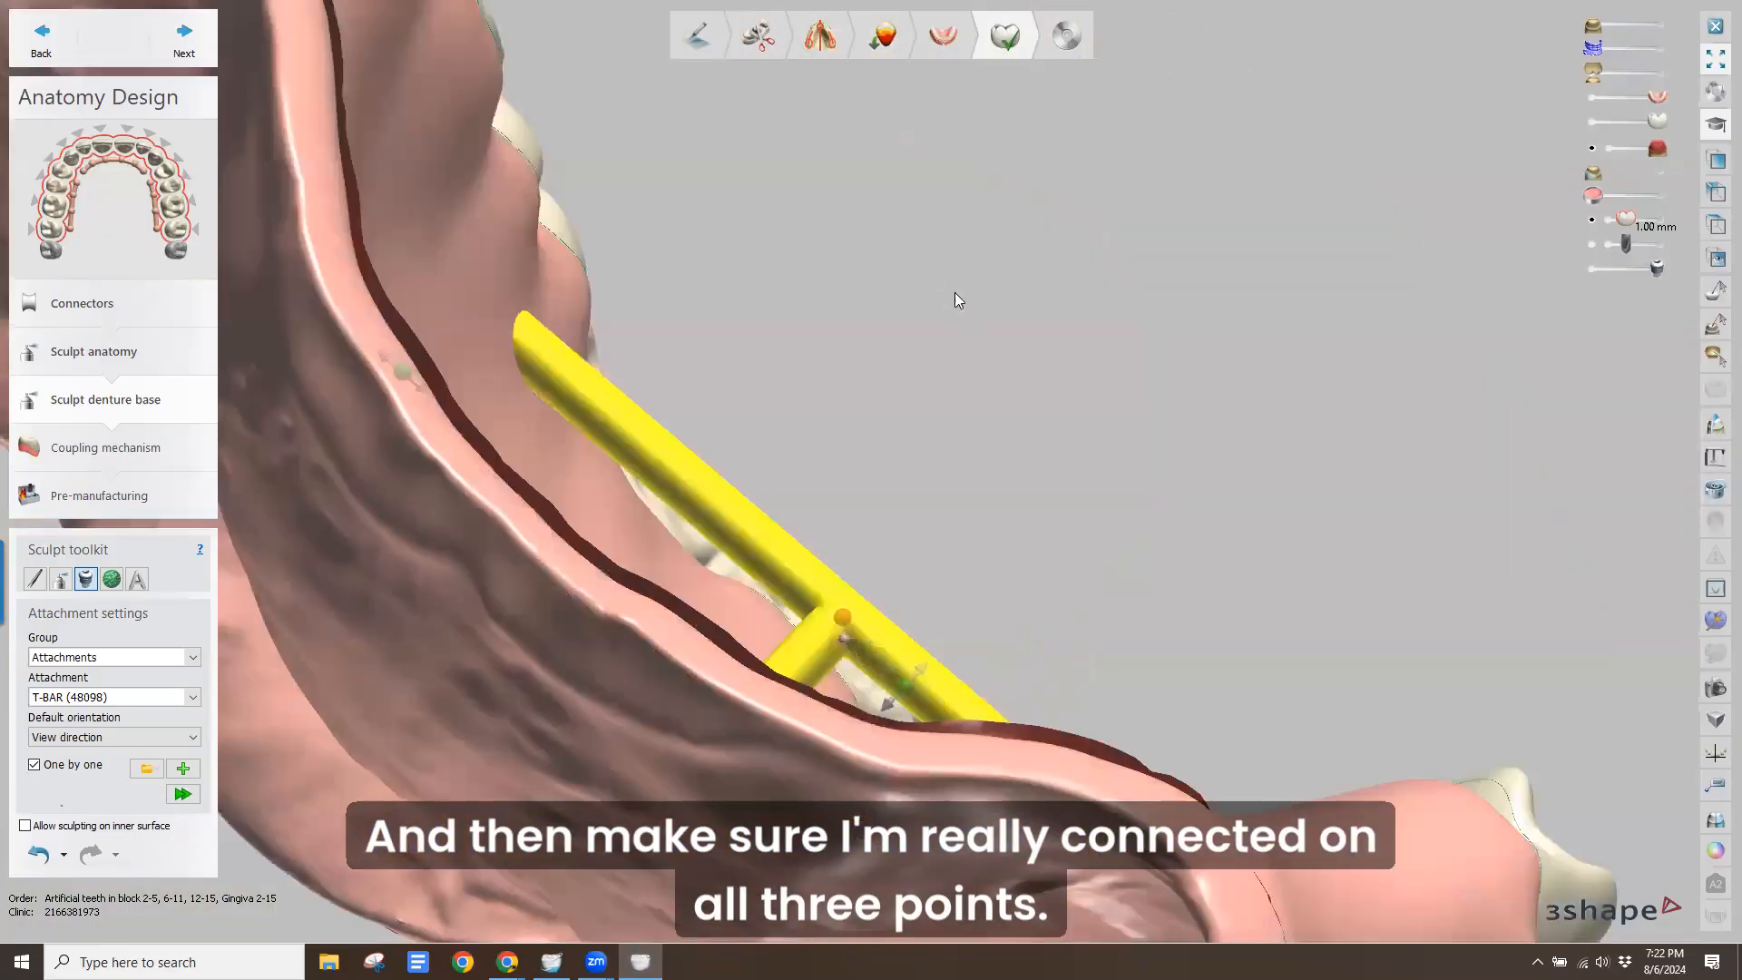
pyautogui.moveTo(952, 299); pyautogui.dragTo(932, 319, button='right')
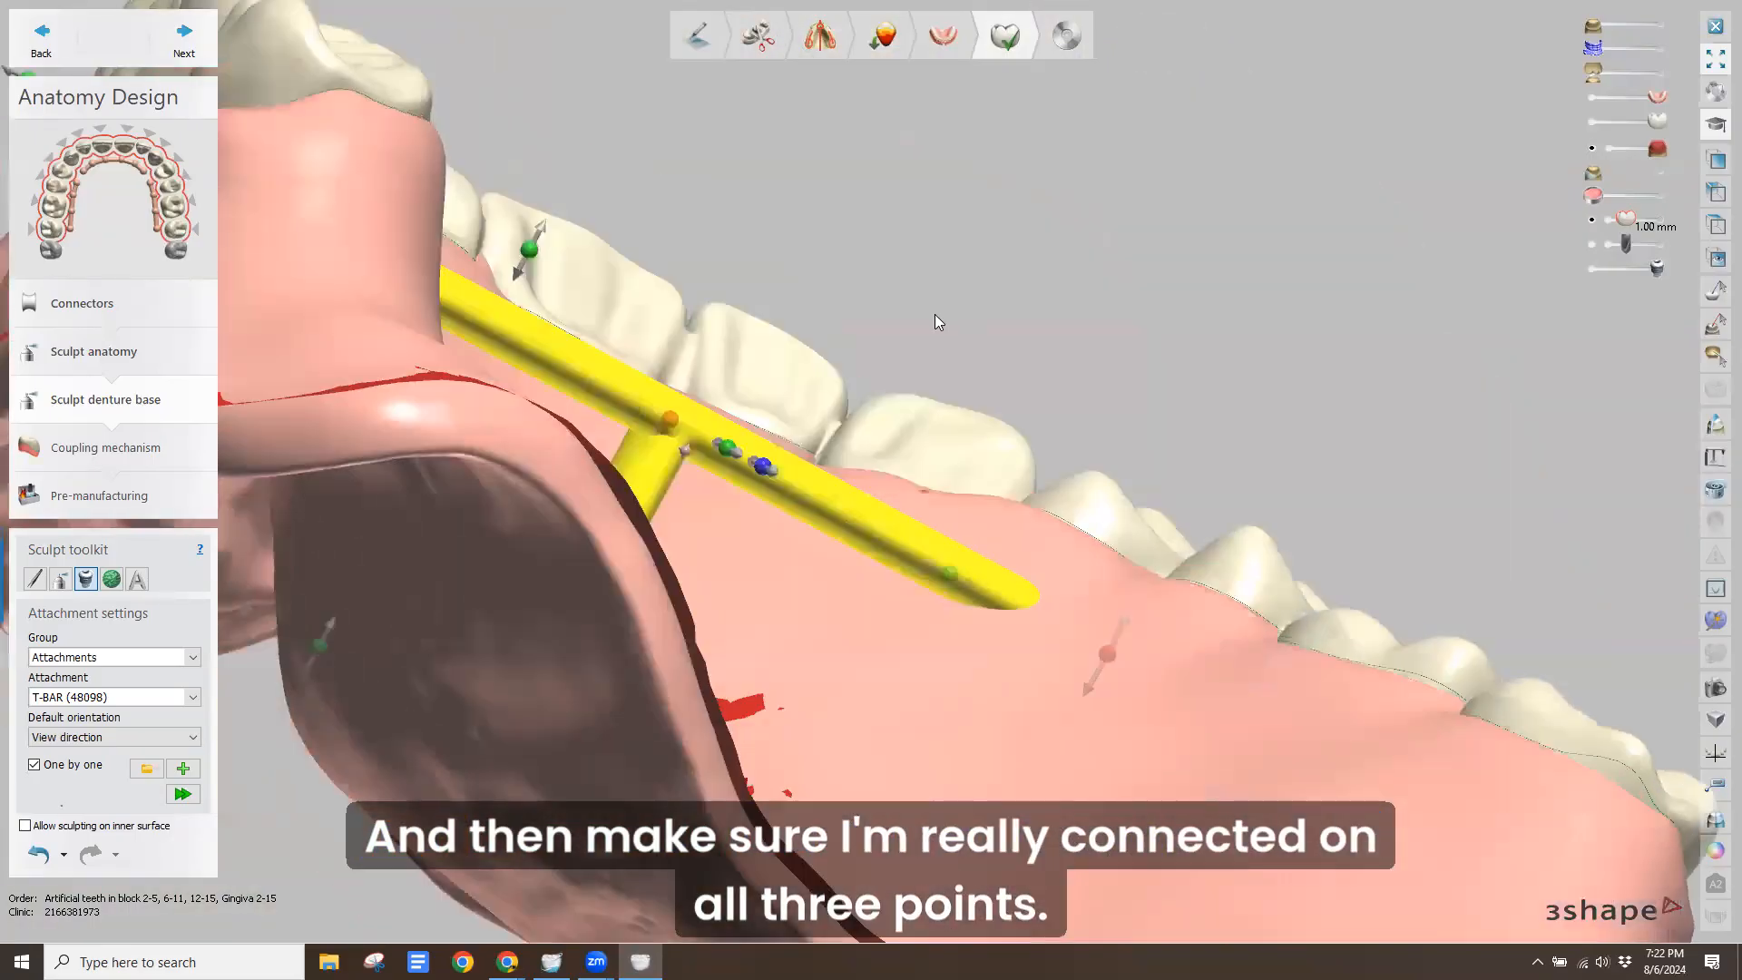
pyautogui.scroll(5, 944, 646)
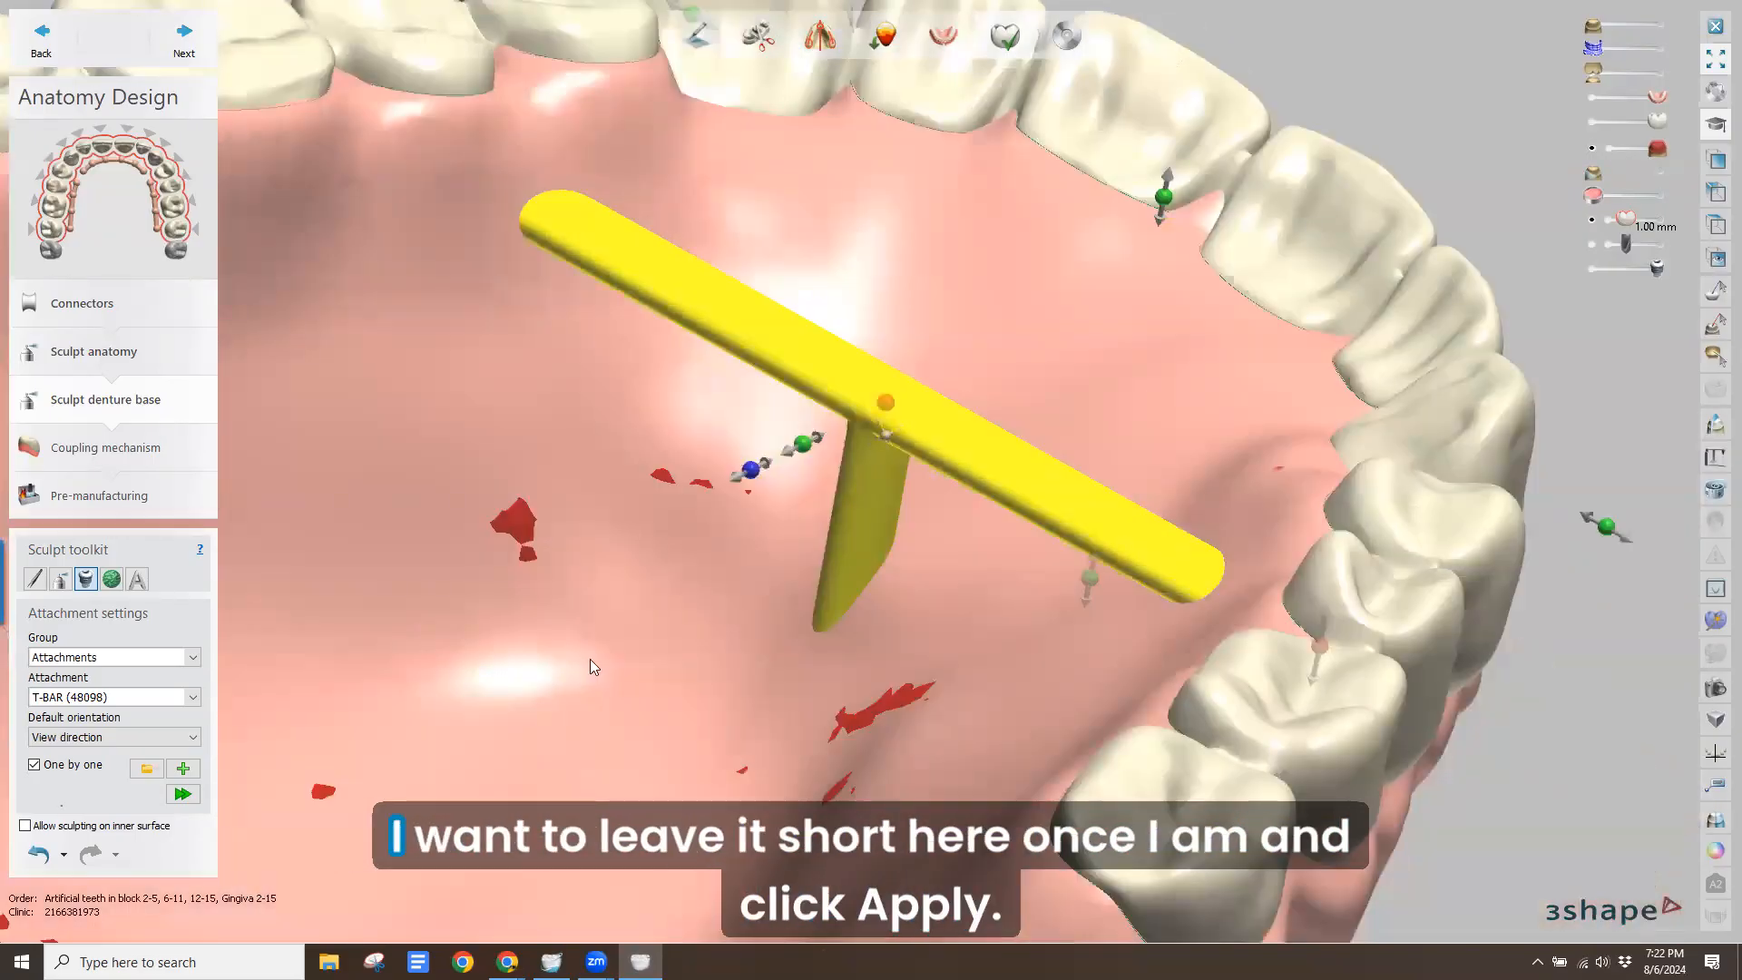
pyautogui.moveTo(643, 579); pyautogui.dragTo(675, 678, button='right')
pyautogui.scroll(-3, 675, 681)
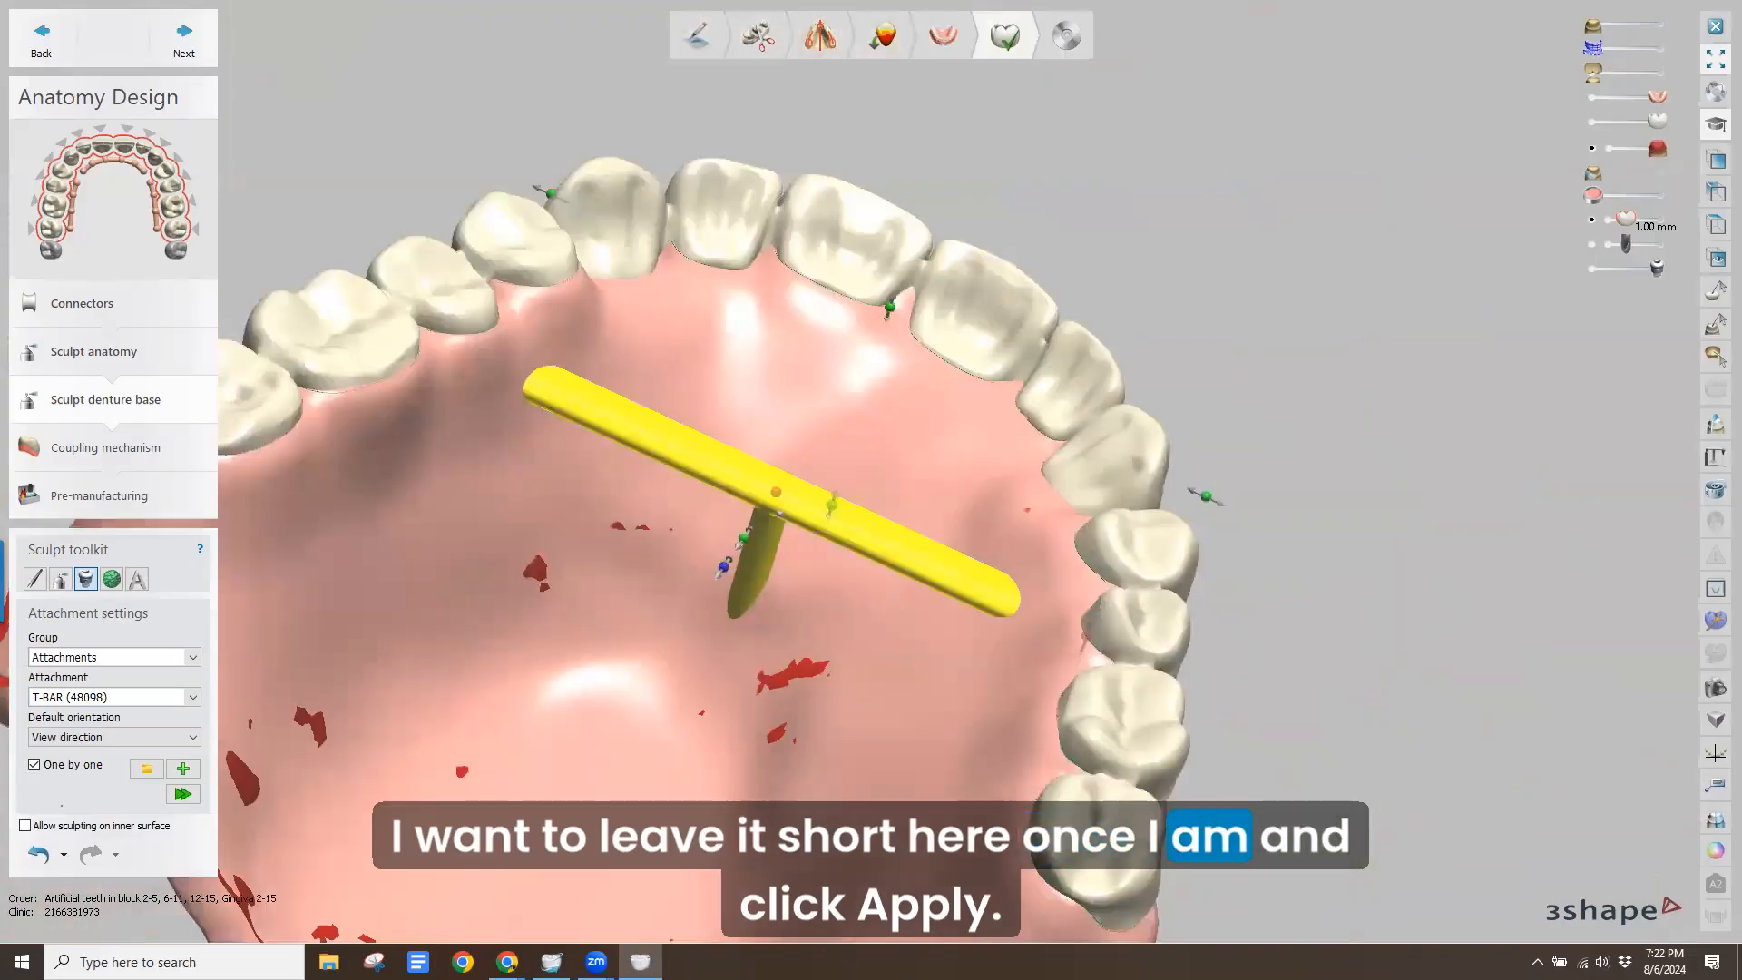
pyautogui.click(181, 794)
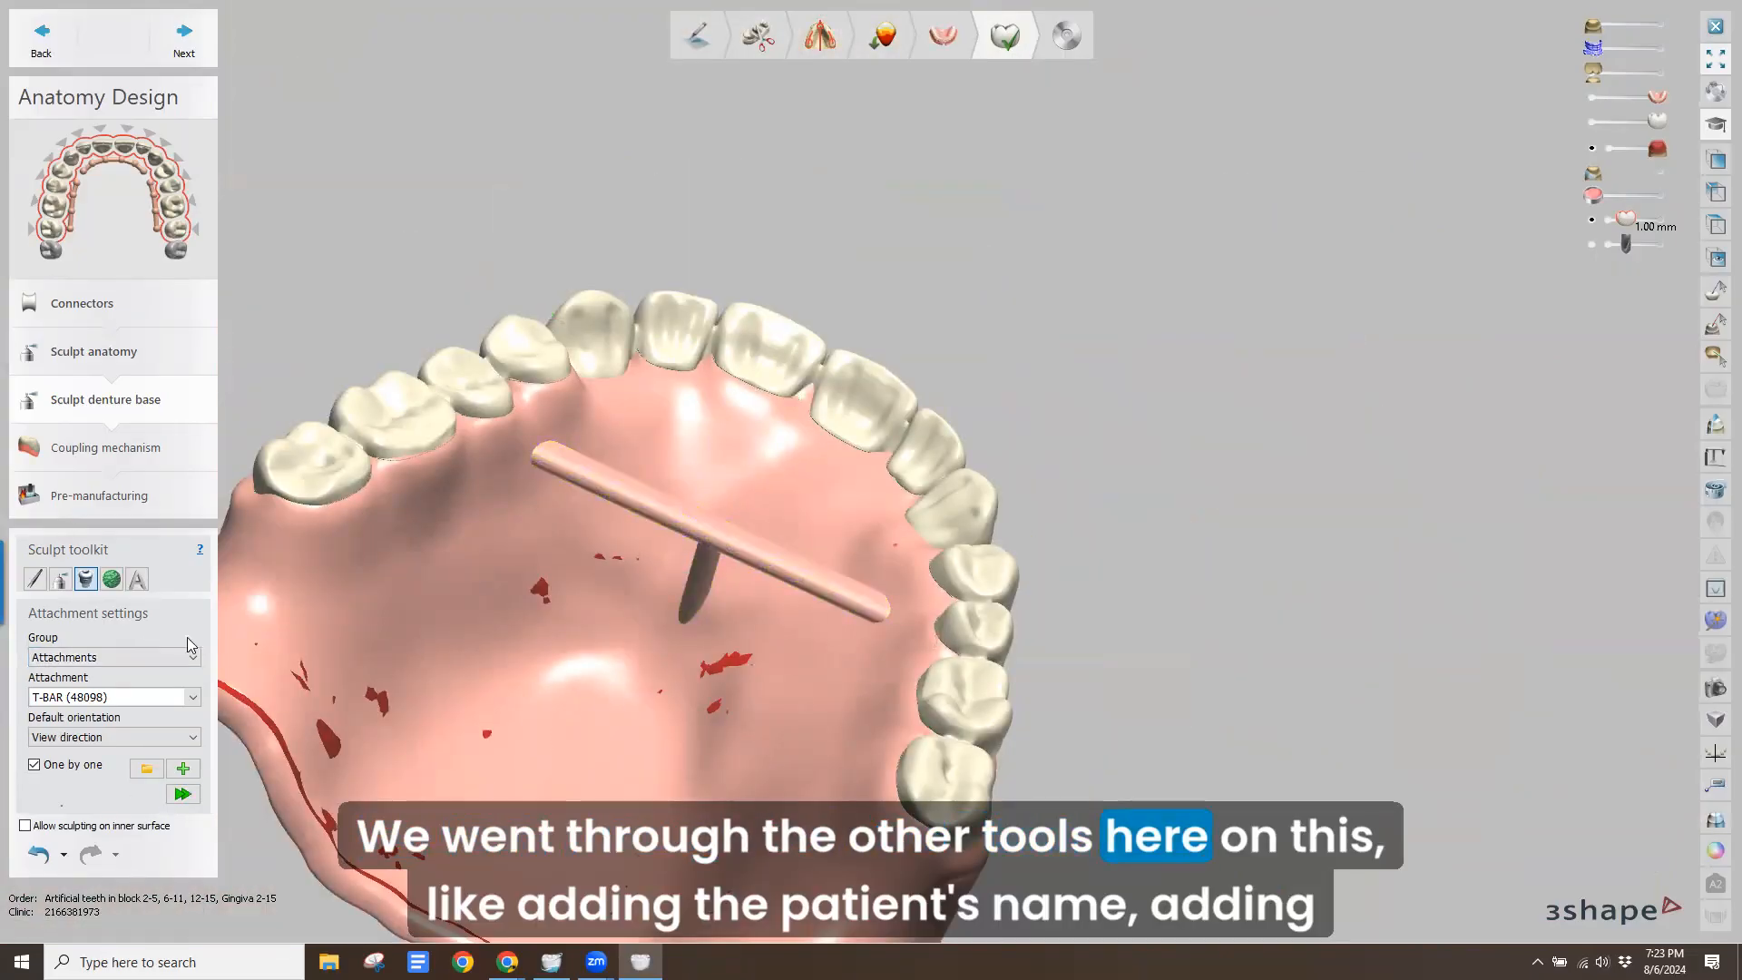
# Add and apply a second T-BAR across the palate between the molars, then check both bars with the teeth temporarily hidden
pyautogui.moveTo(341, 706); pyautogui.dragTo(554, 450, button='right')
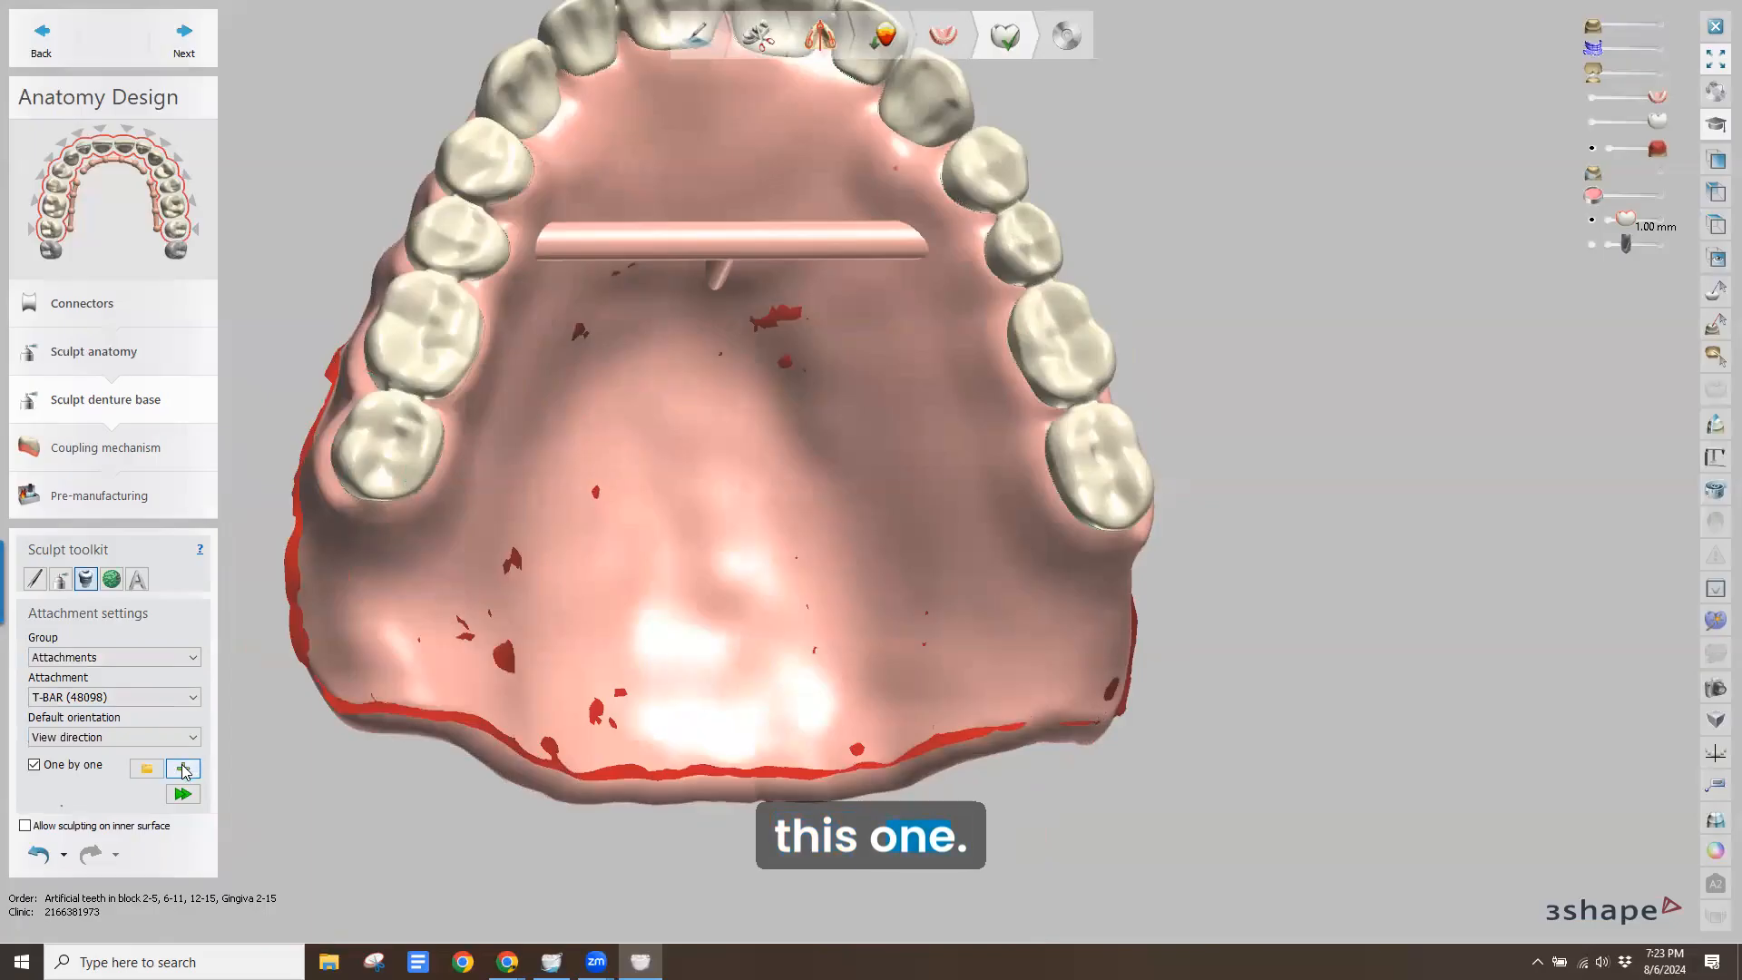
pyautogui.moveTo(318, 685); pyautogui.dragTo(324, 526, button='right')
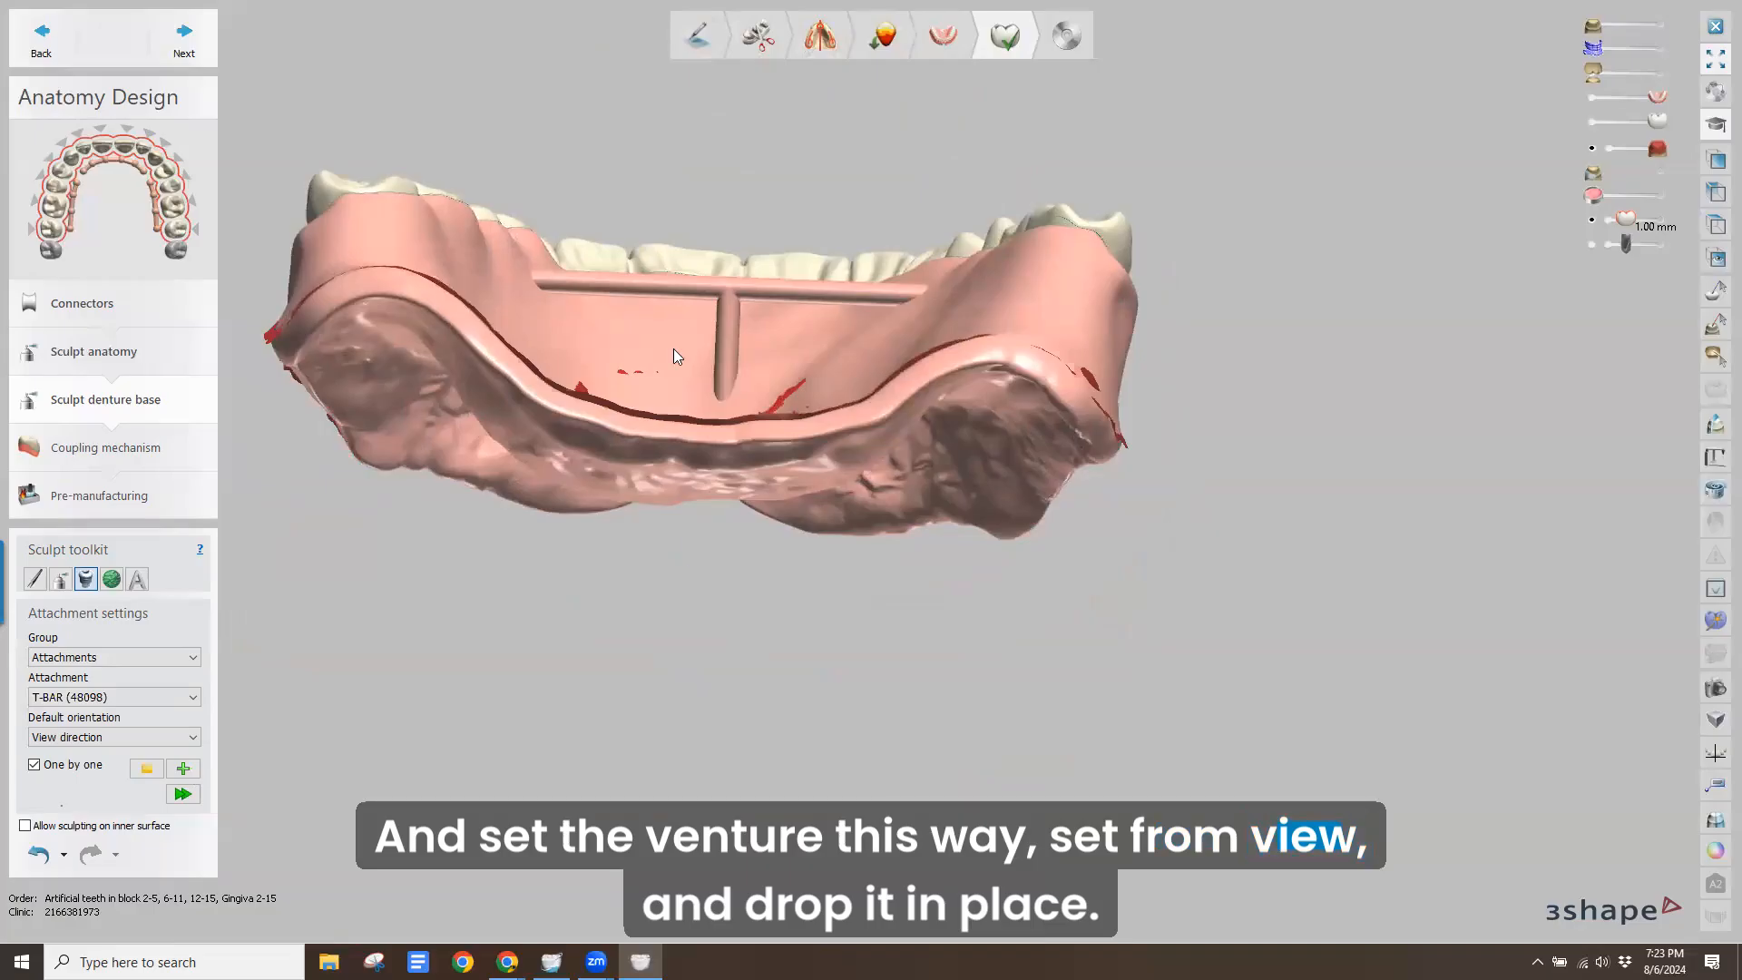
pyautogui.click(684, 374)
pyautogui.moveTo(465, 179); pyautogui.dragTo(514, 301, button='right')
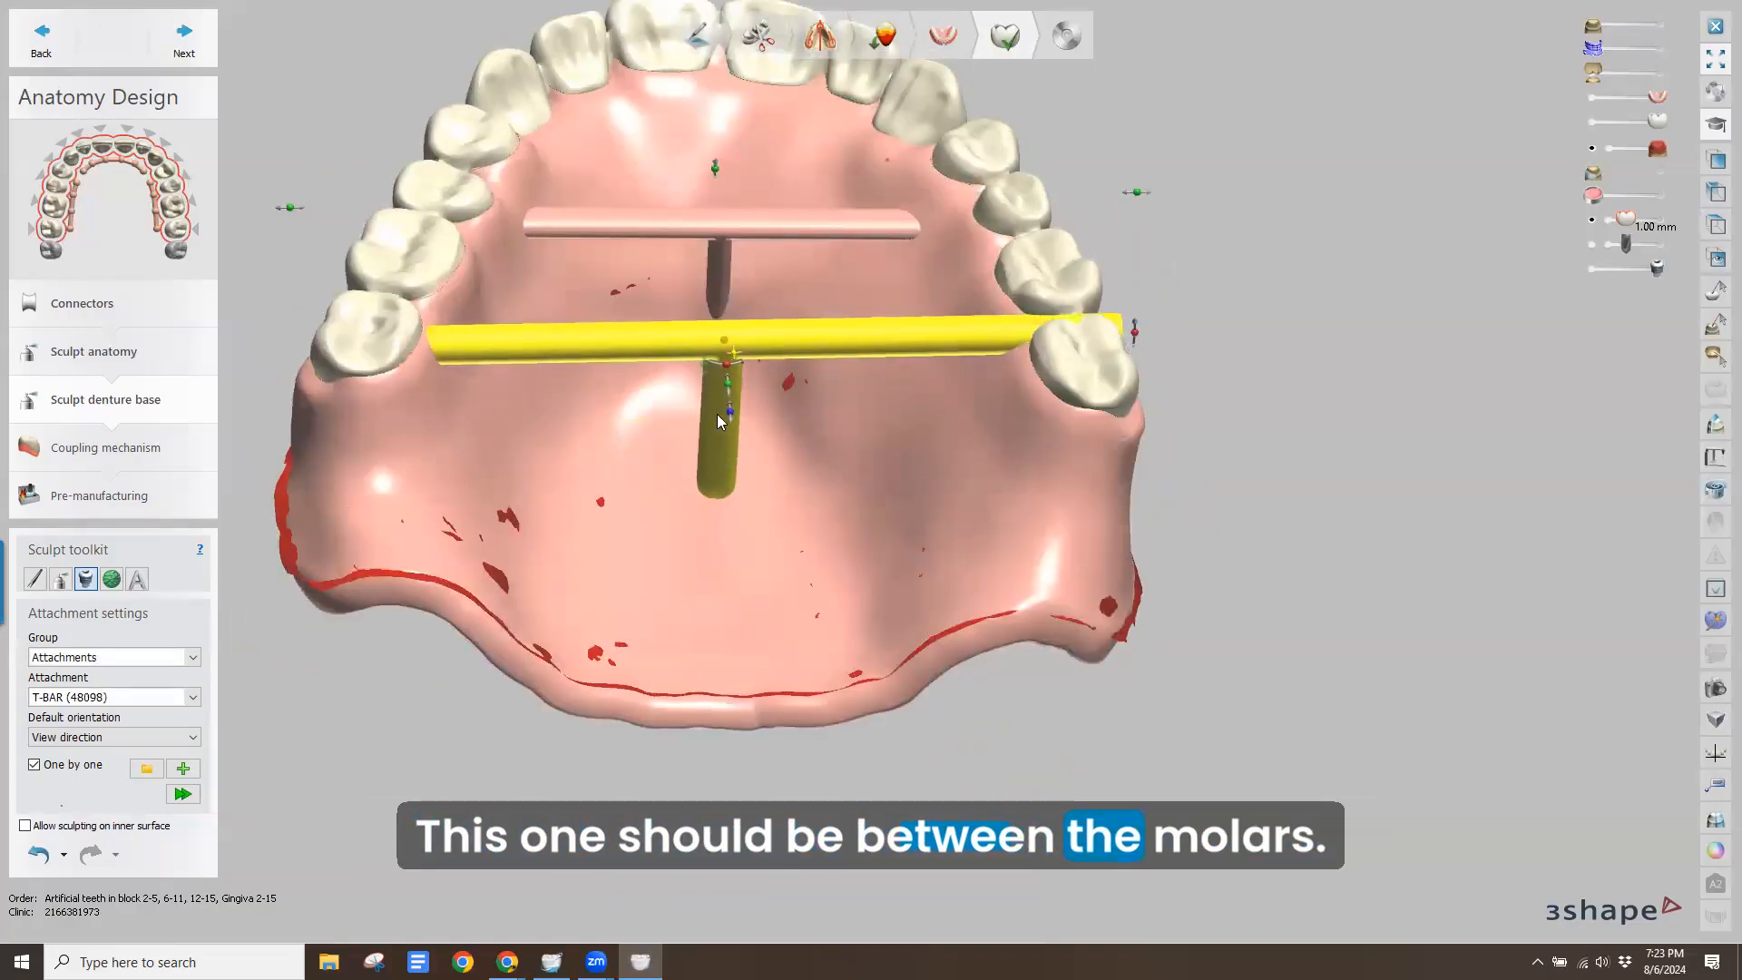
pyautogui.moveTo(719, 420); pyautogui.dragTo(524, 520, button='right')
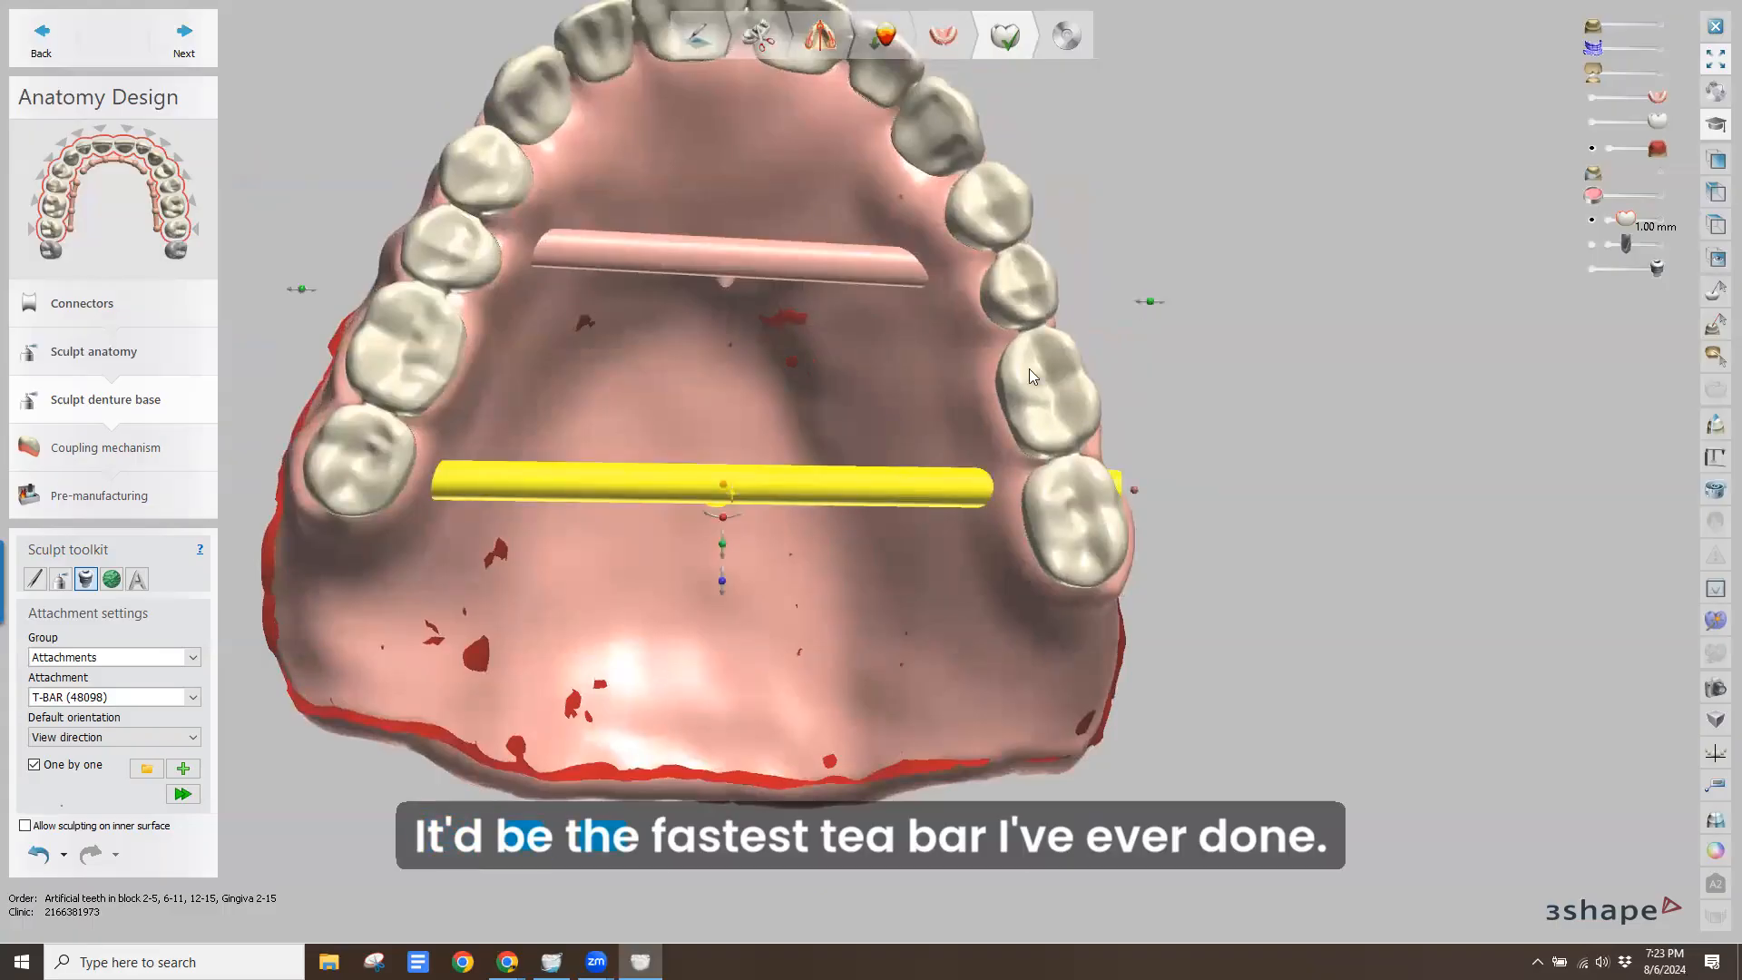
pyautogui.moveTo(1161, 303); pyautogui.dragTo(1168, 220, button='right')
pyautogui.click(1594, 121)
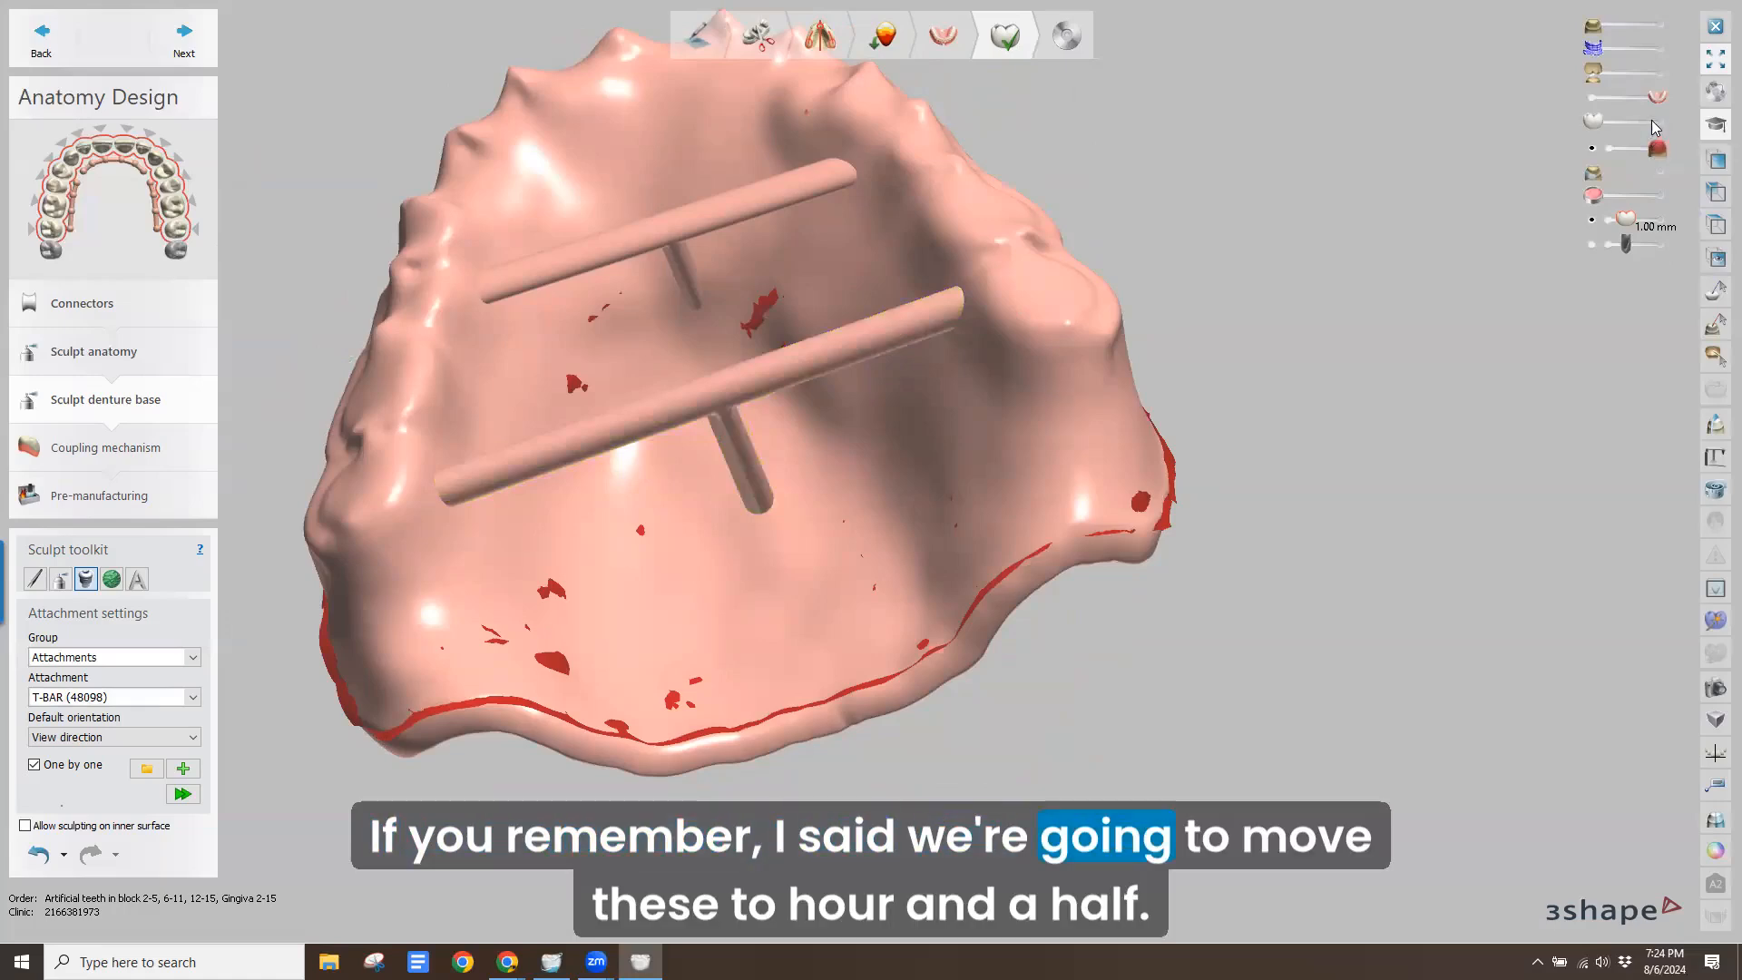
pyautogui.click(1651, 122)
pyautogui.moveTo(1315, 184)
pyautogui.mouseDown(button='right')
pyautogui.moveTo(1272, 196)
pyautogui.moveTo(1329, 281)
pyautogui.moveTo(1268, 190)
pyautogui.moveTo(1301, 194)
pyautogui.mouseUp(button='right')
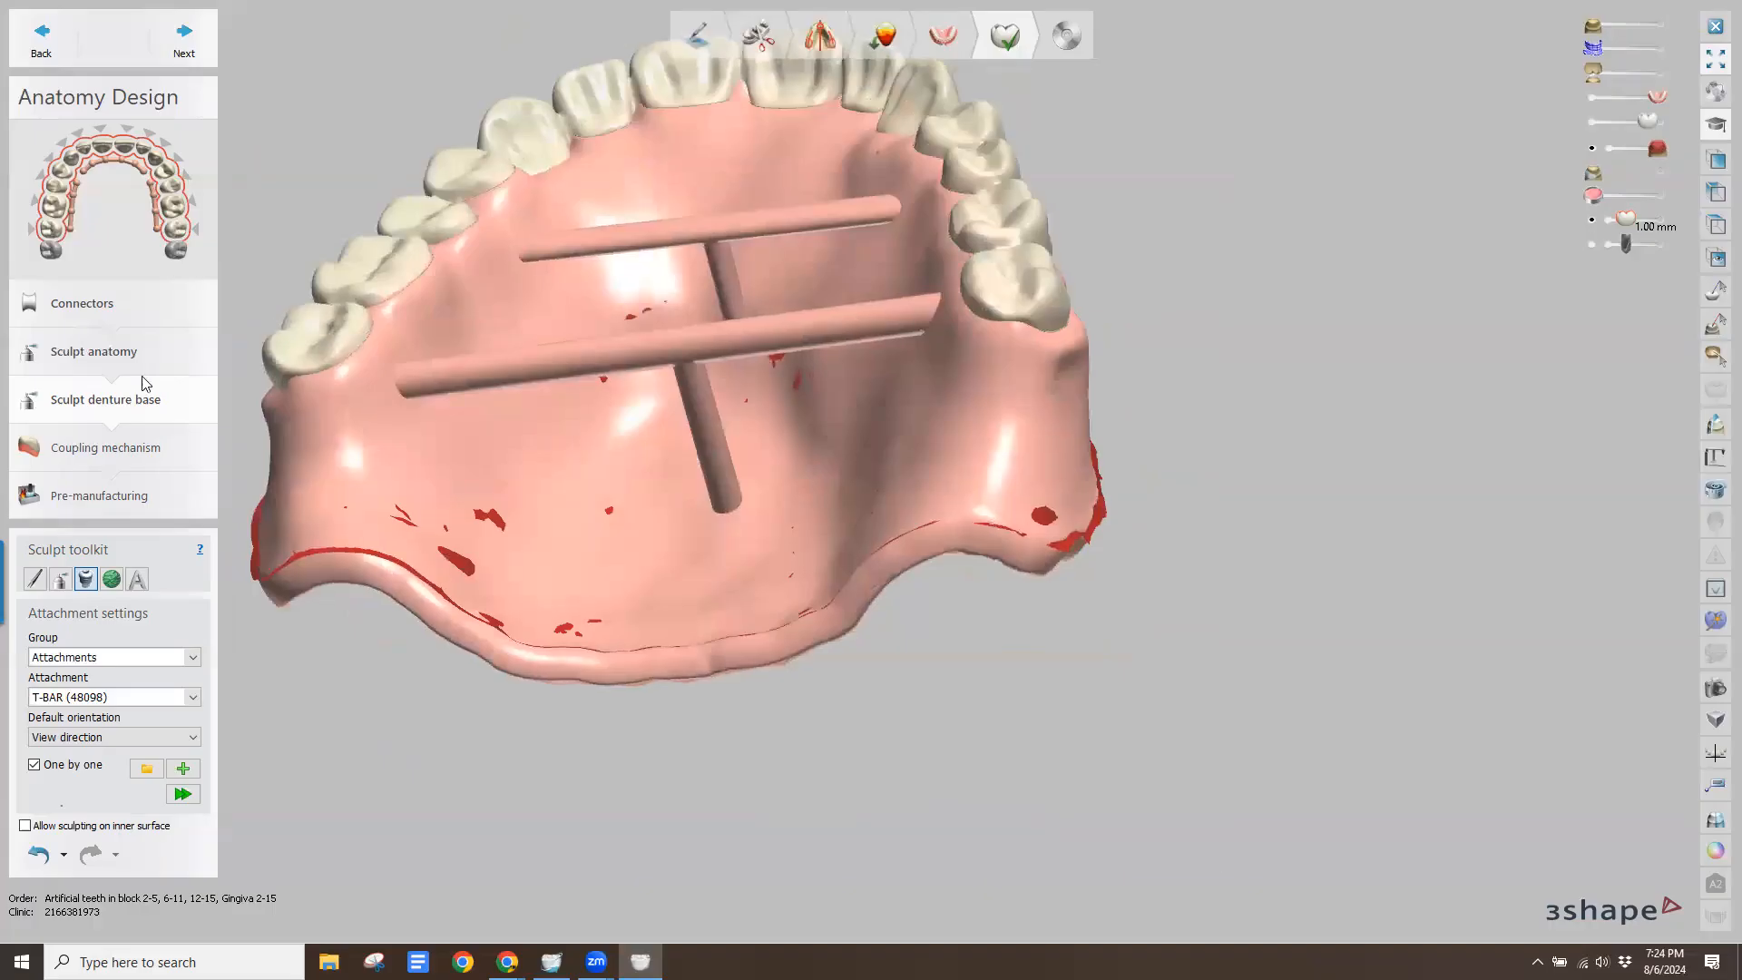
# Run the coupling mechanism stage and ignore the teeth block intersection to proceed to pre-manufacturing
pyautogui.click(131, 453)
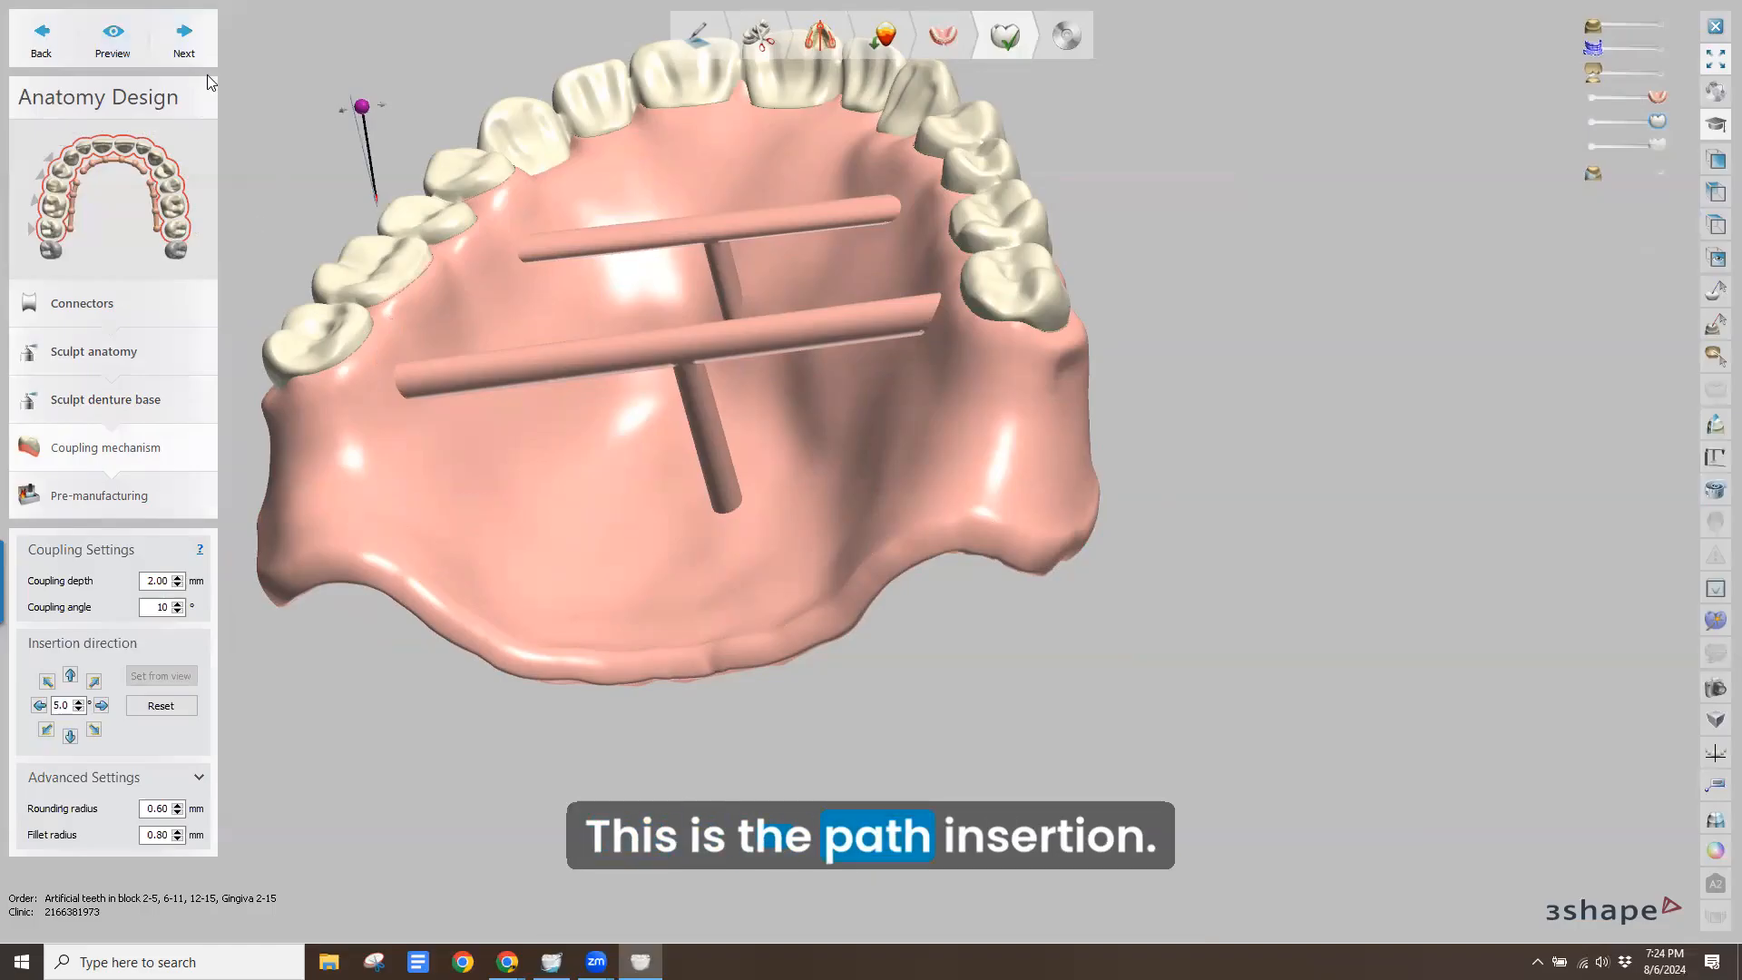
pyautogui.click(177, 36)
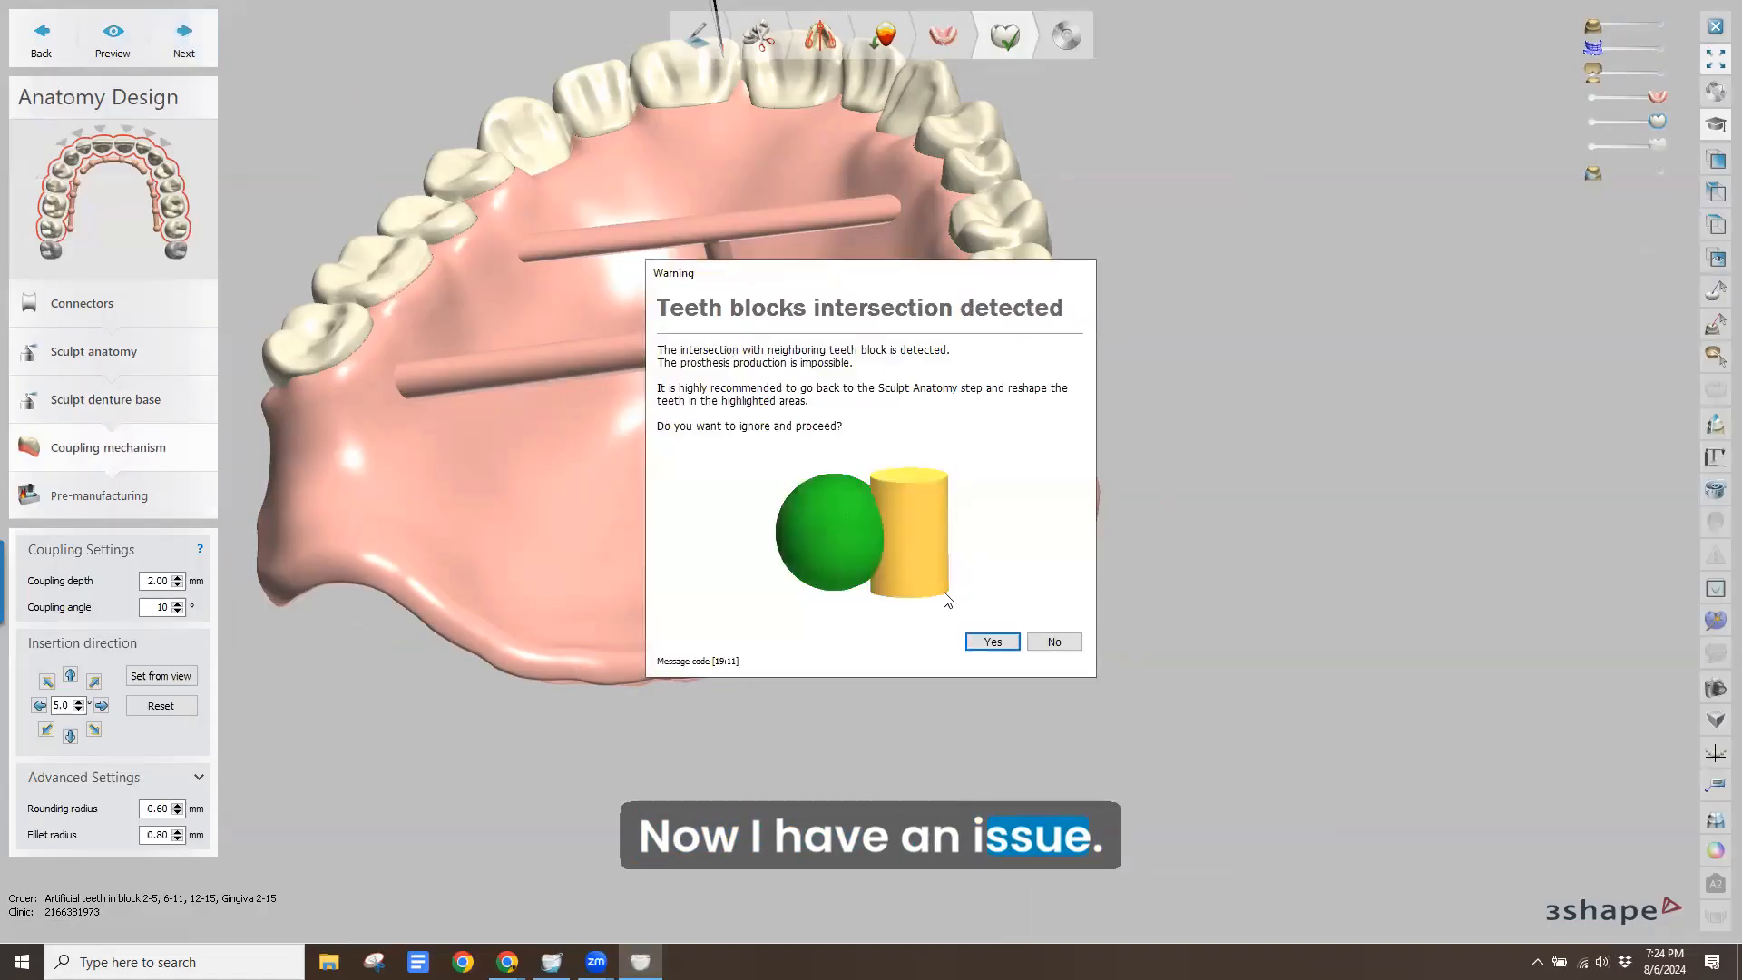
pyautogui.click(992, 643)
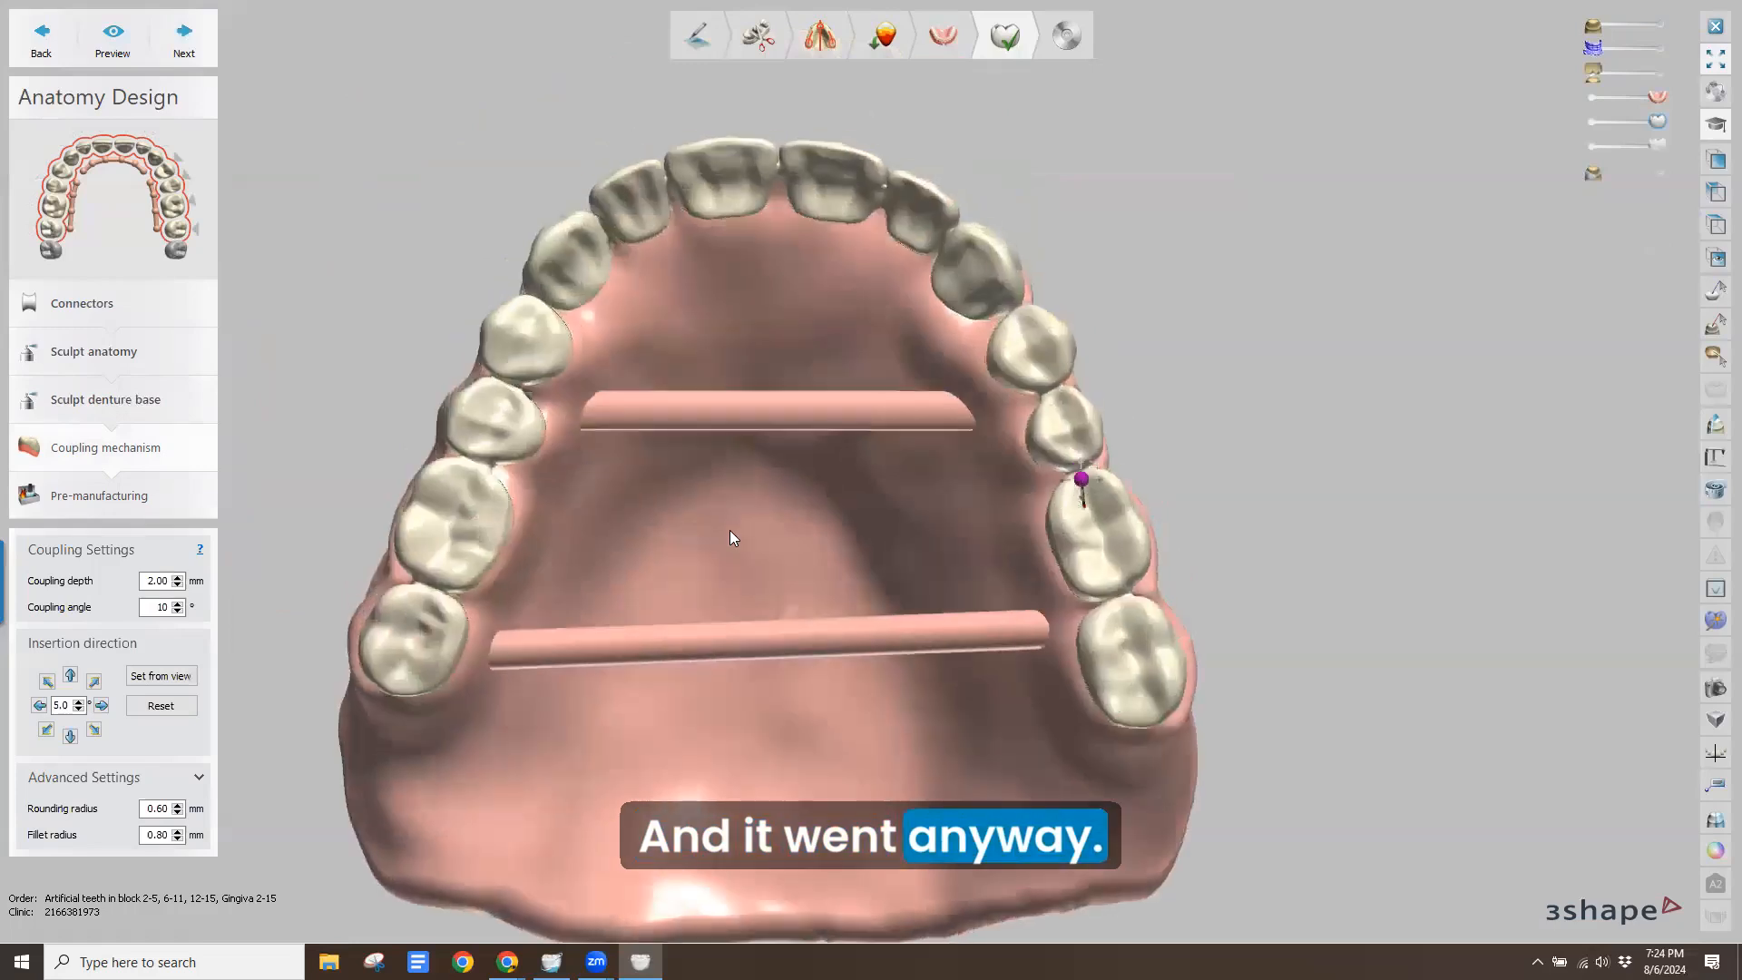
pyautogui.click(168, 47)
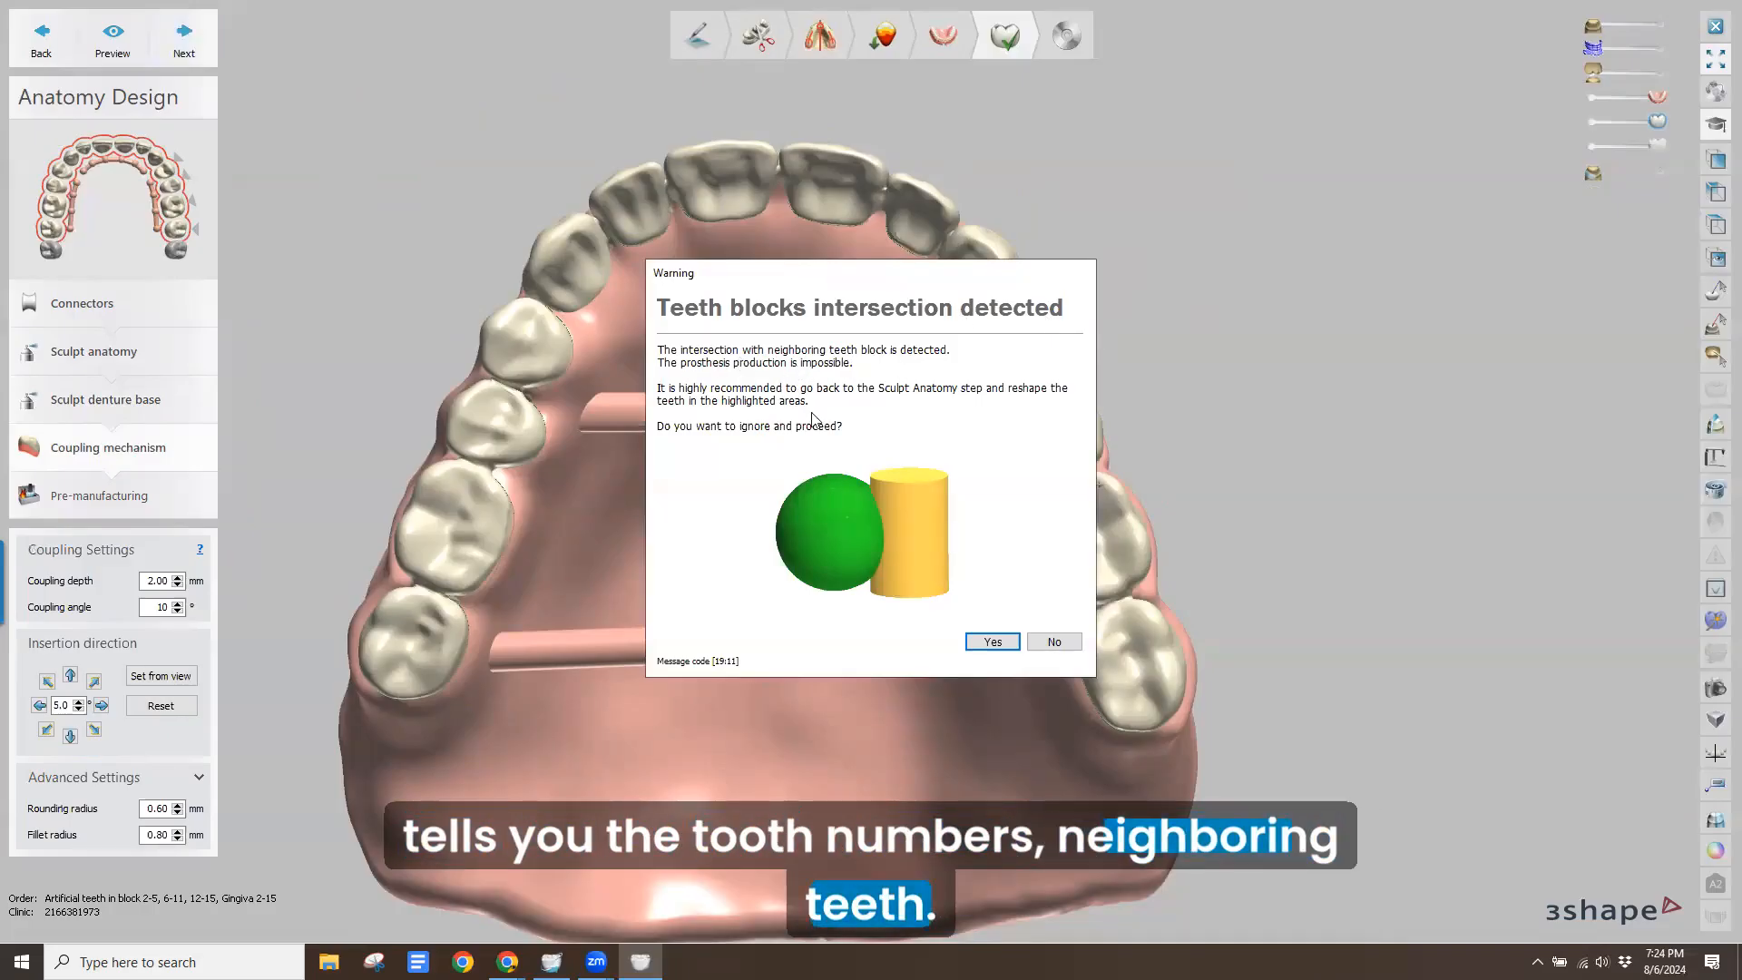
pyautogui.click(993, 642)
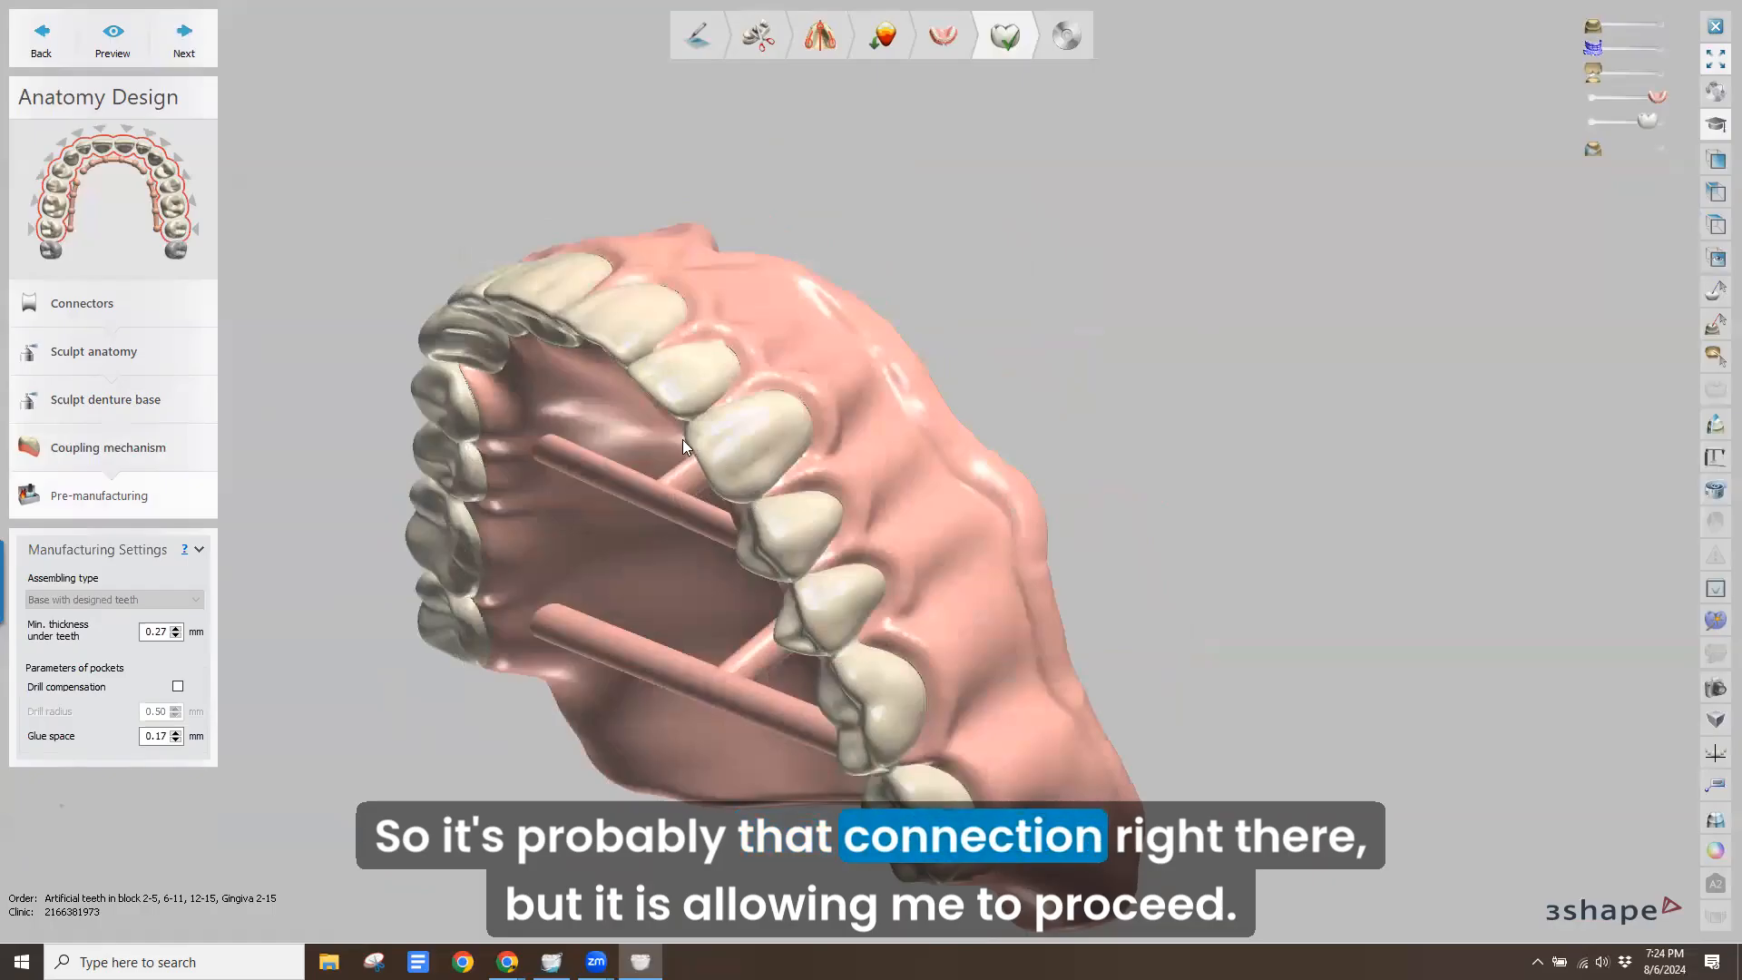
# Accept the pre-manufacturing settings, save the completed upper denture design, and close it
pyautogui.moveTo(682, 439); pyautogui.dragTo(780, 381, button='right')
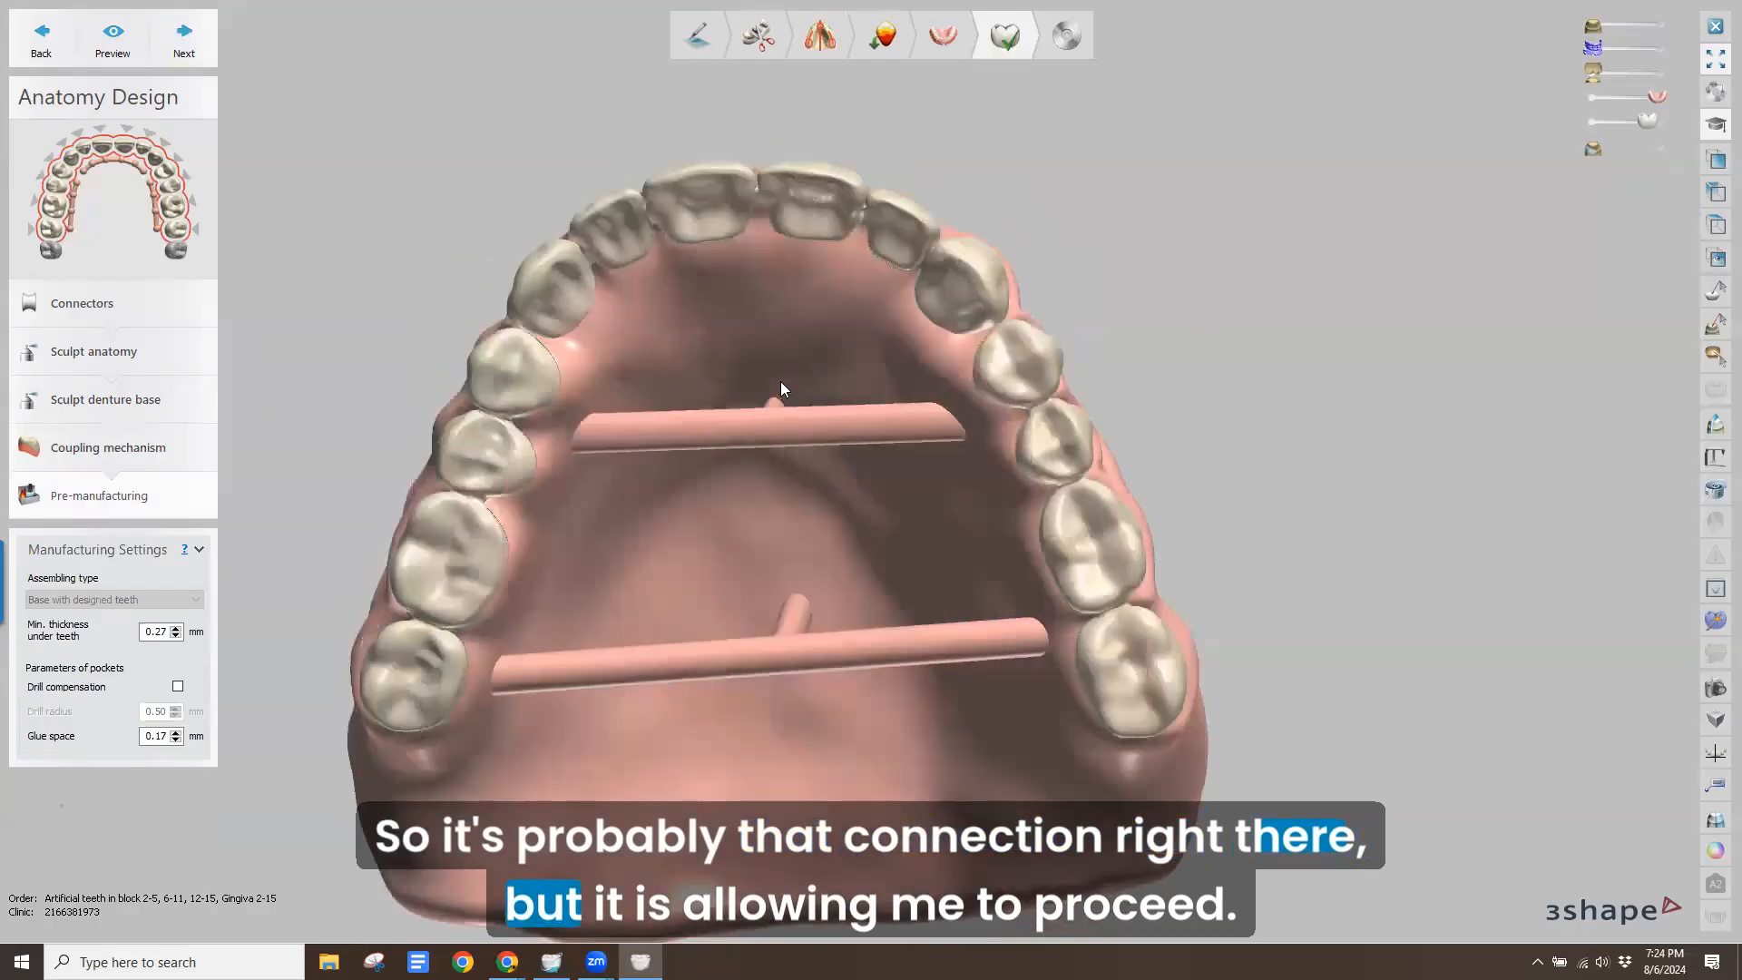
pyautogui.click(185, 39)
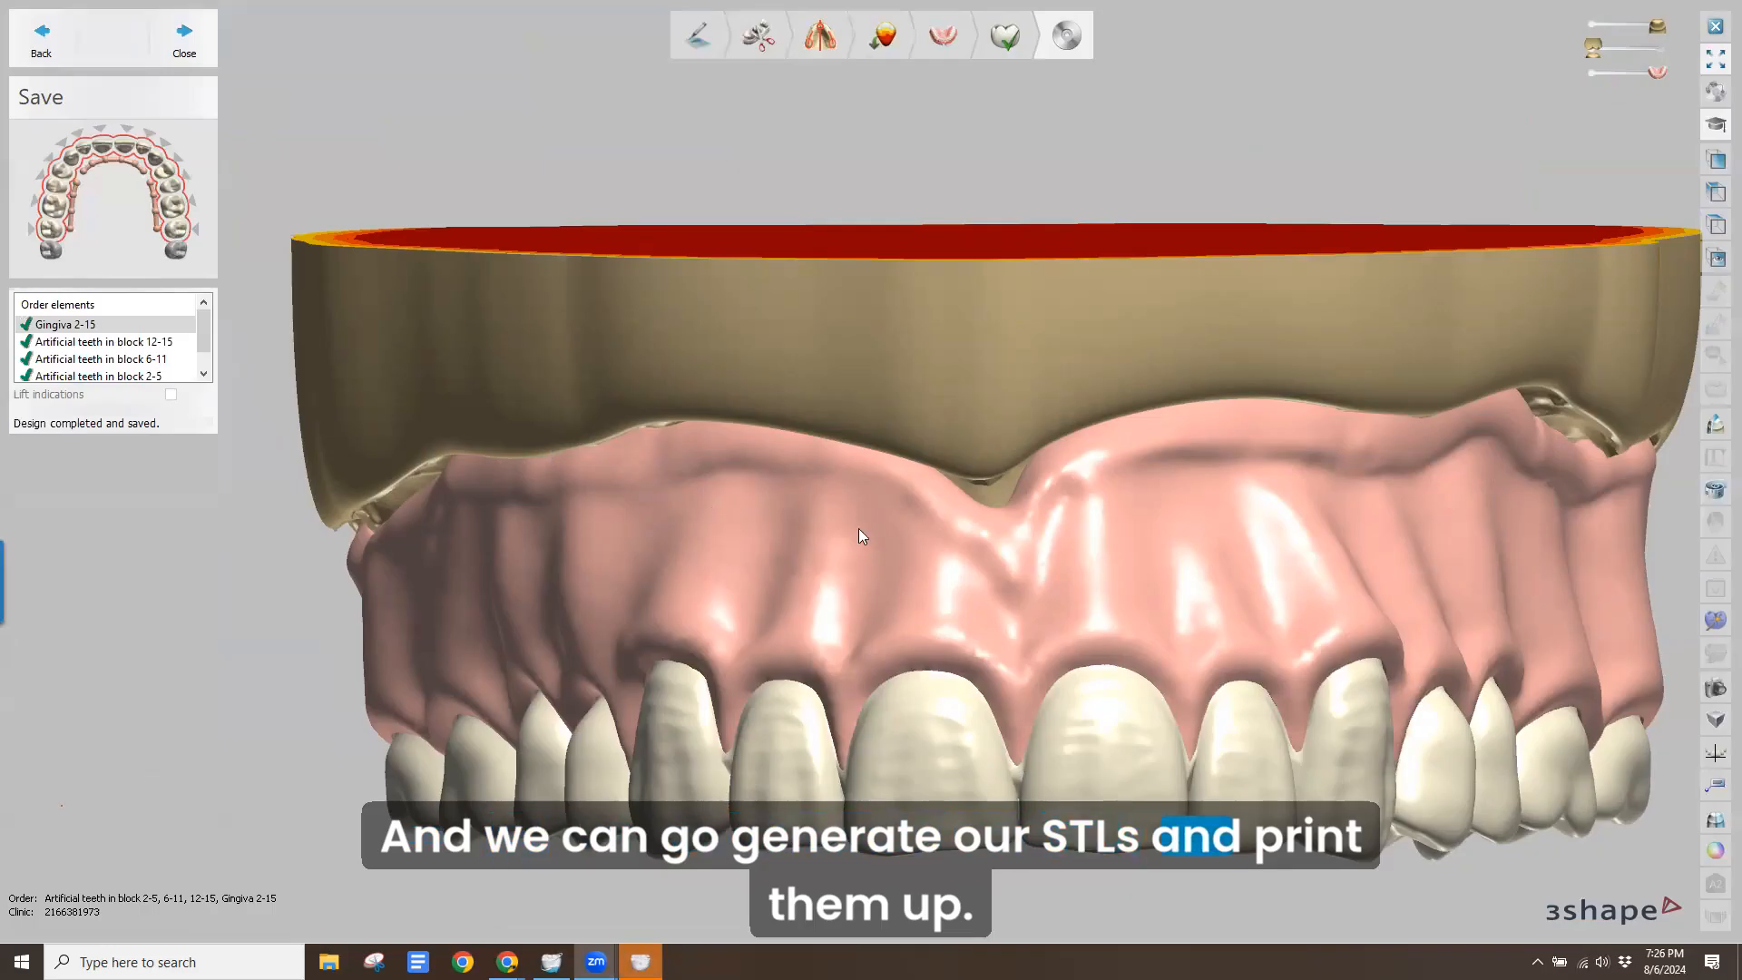
pyautogui.click(198, 36)
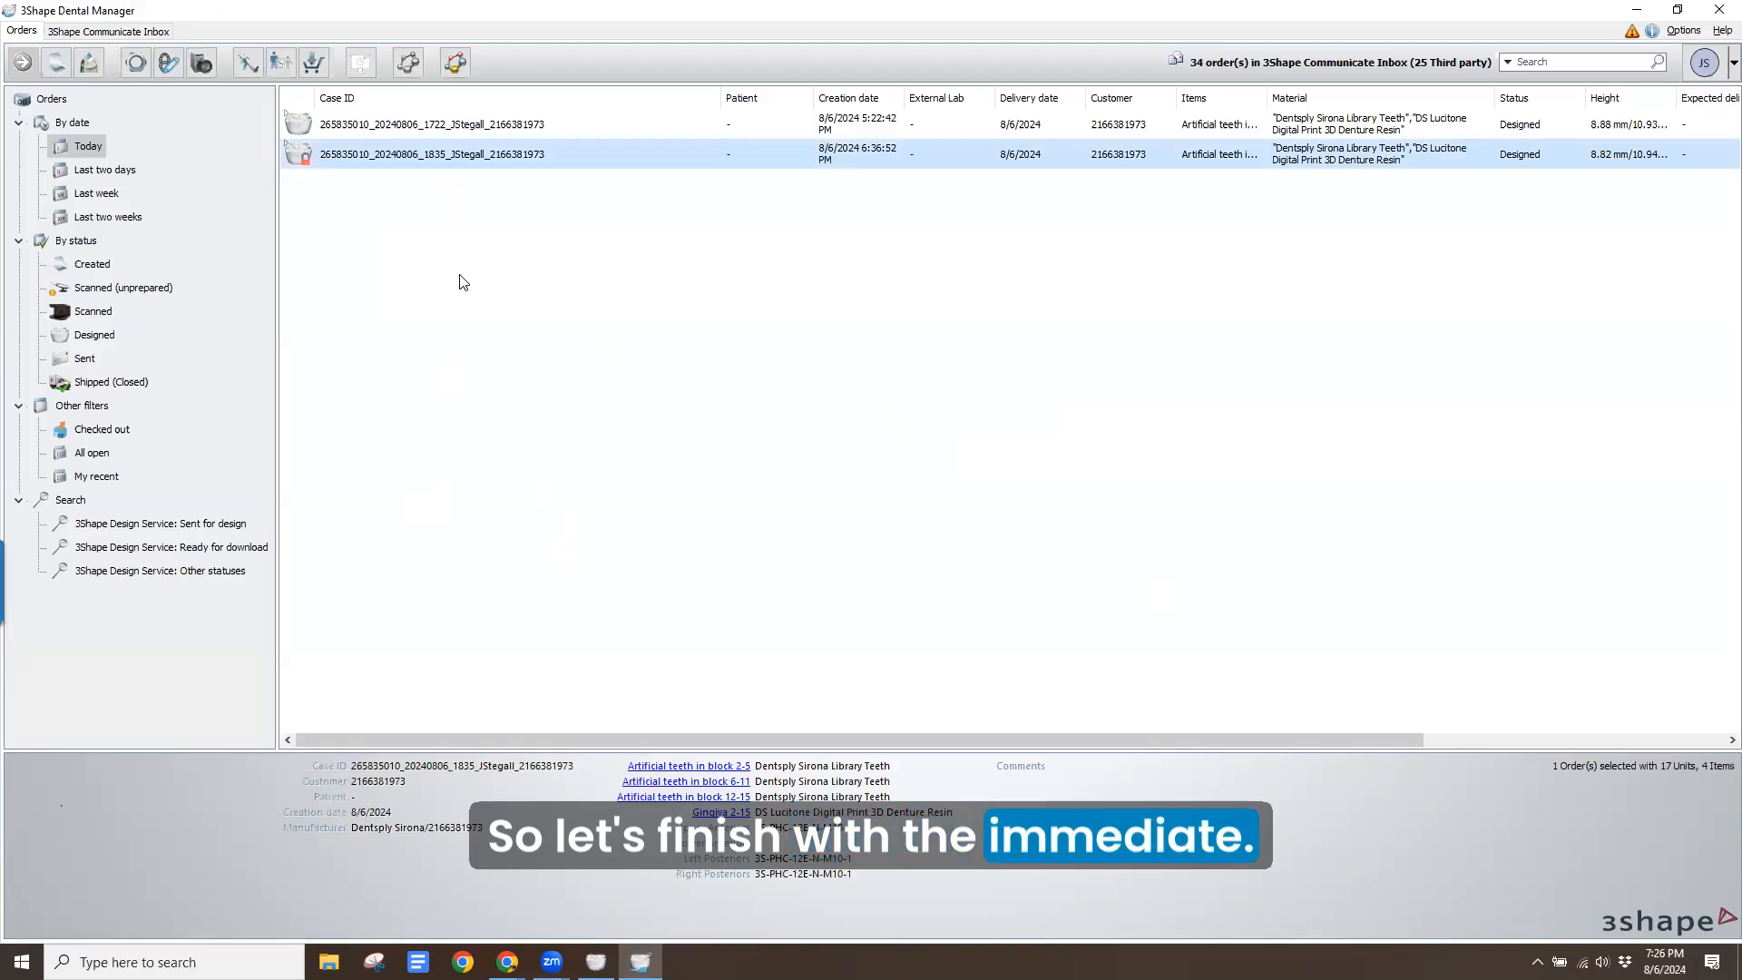
# Create a new order for an upper gingiva in DS Lucitone Digital Print 3D Denture Resin with type DS Arch Print
pyautogui.click(47, 59)
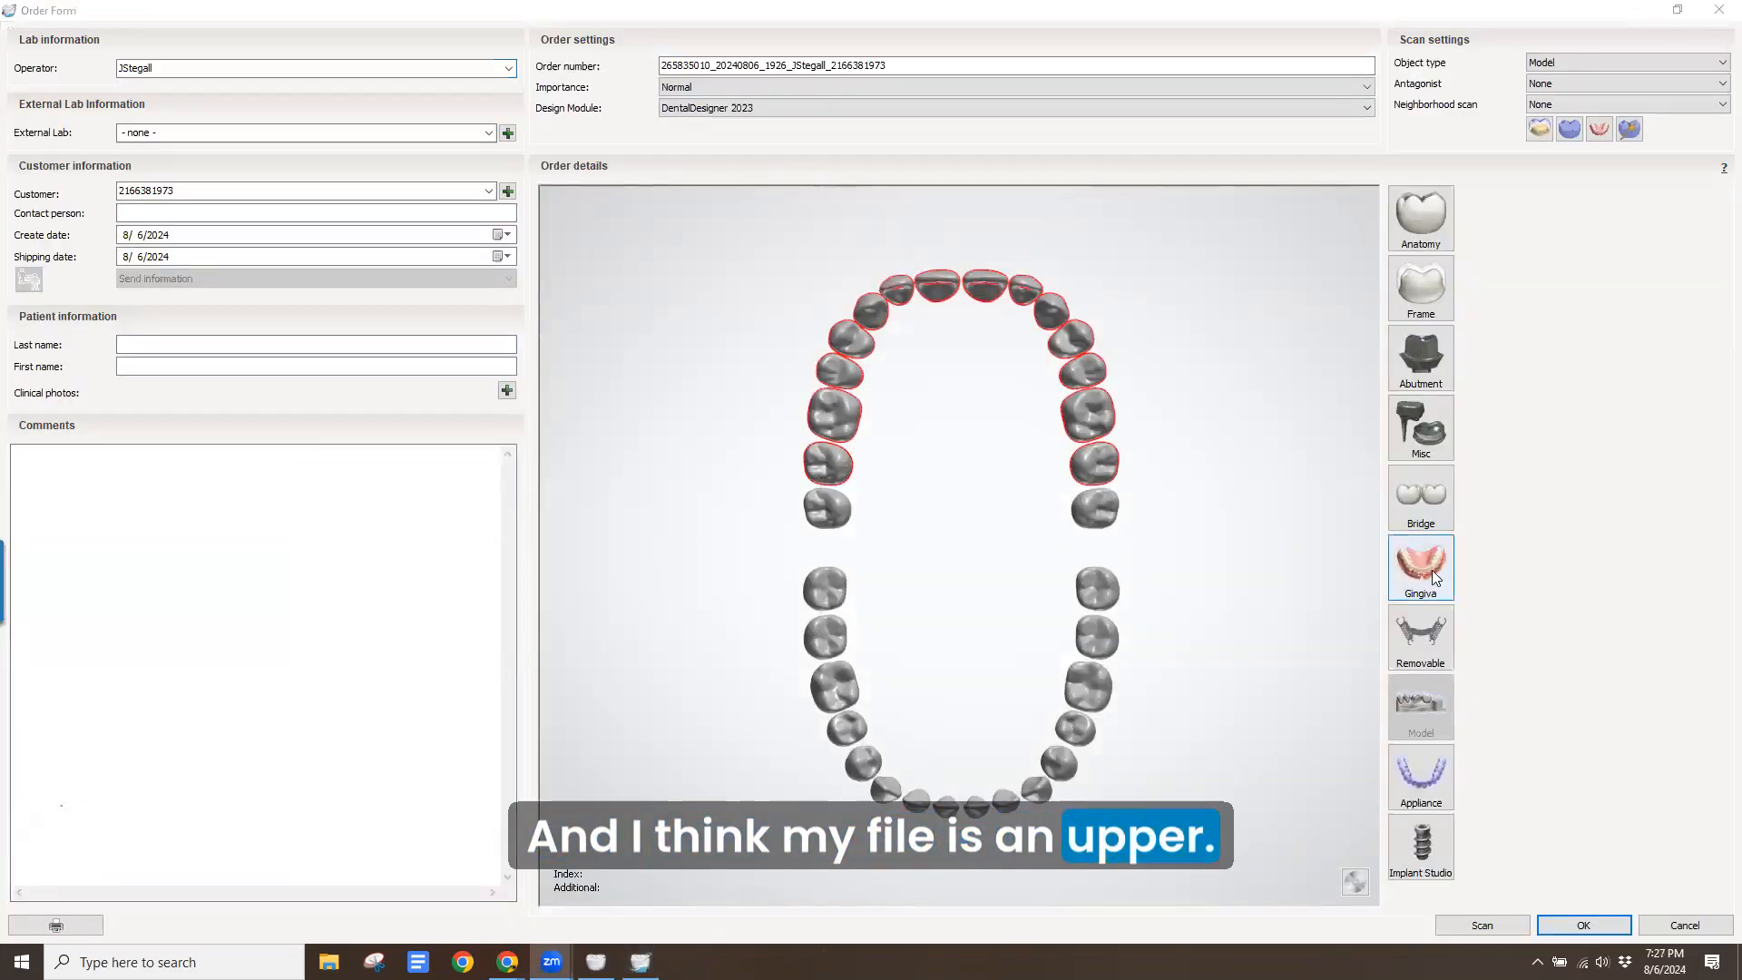
pyautogui.click(1425, 583)
pyautogui.click(1693, 525)
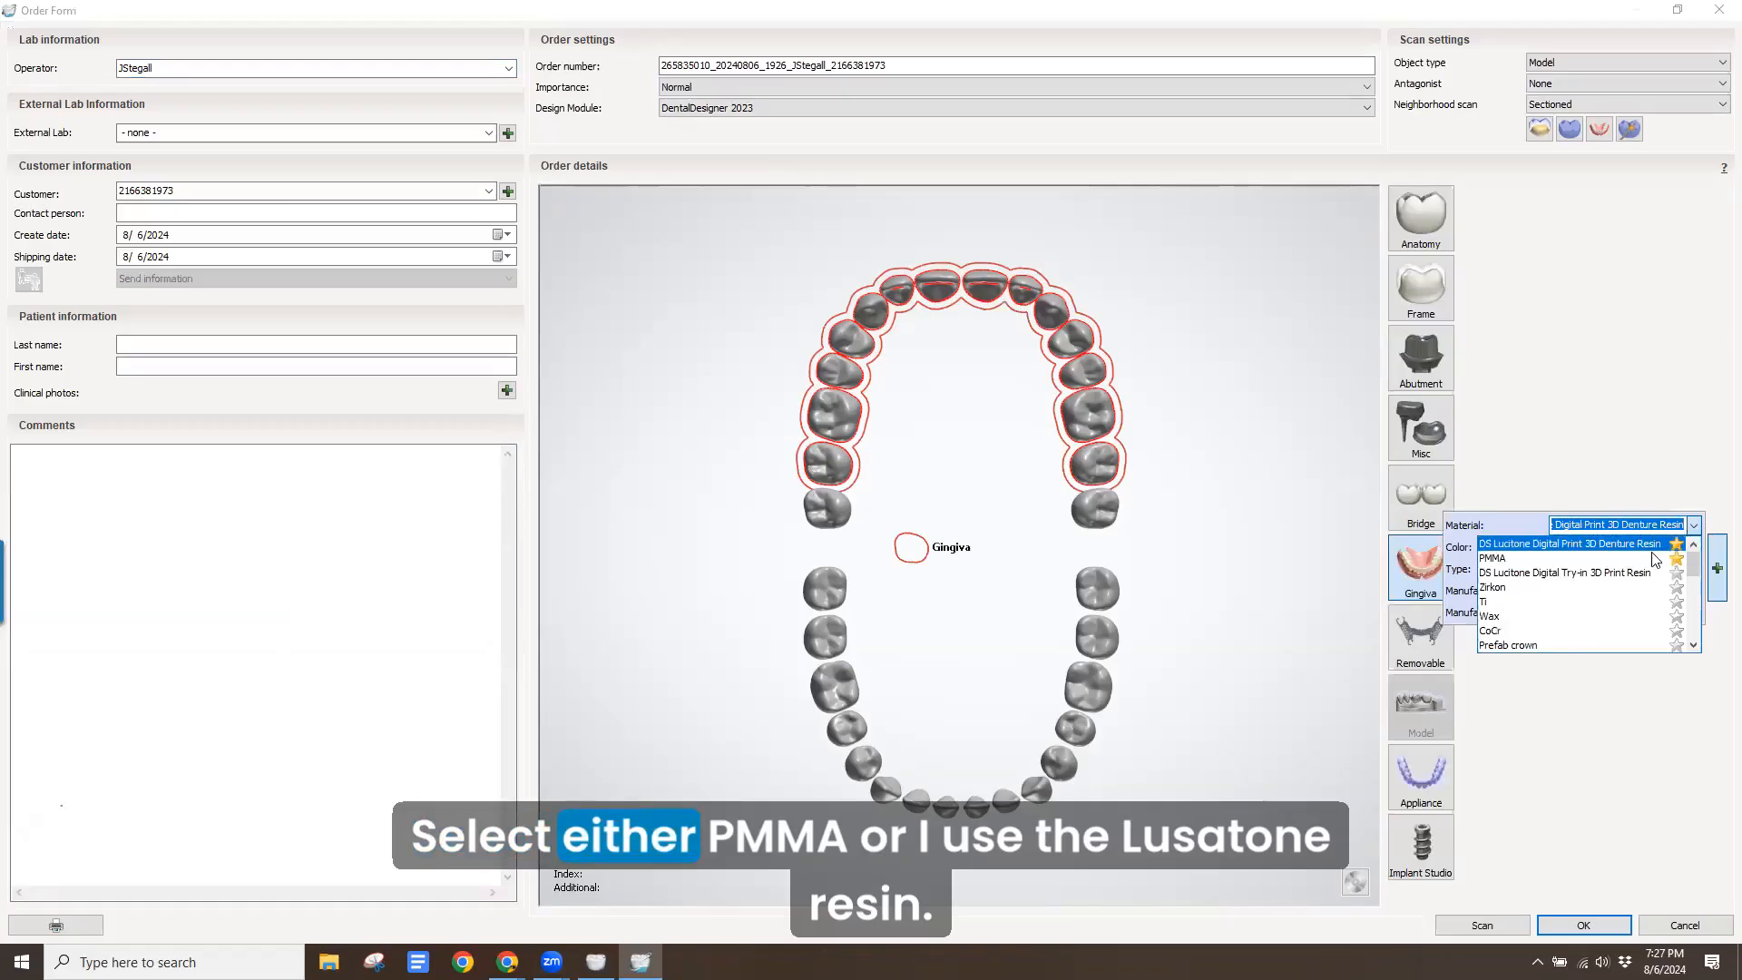
pyautogui.click(1616, 542)
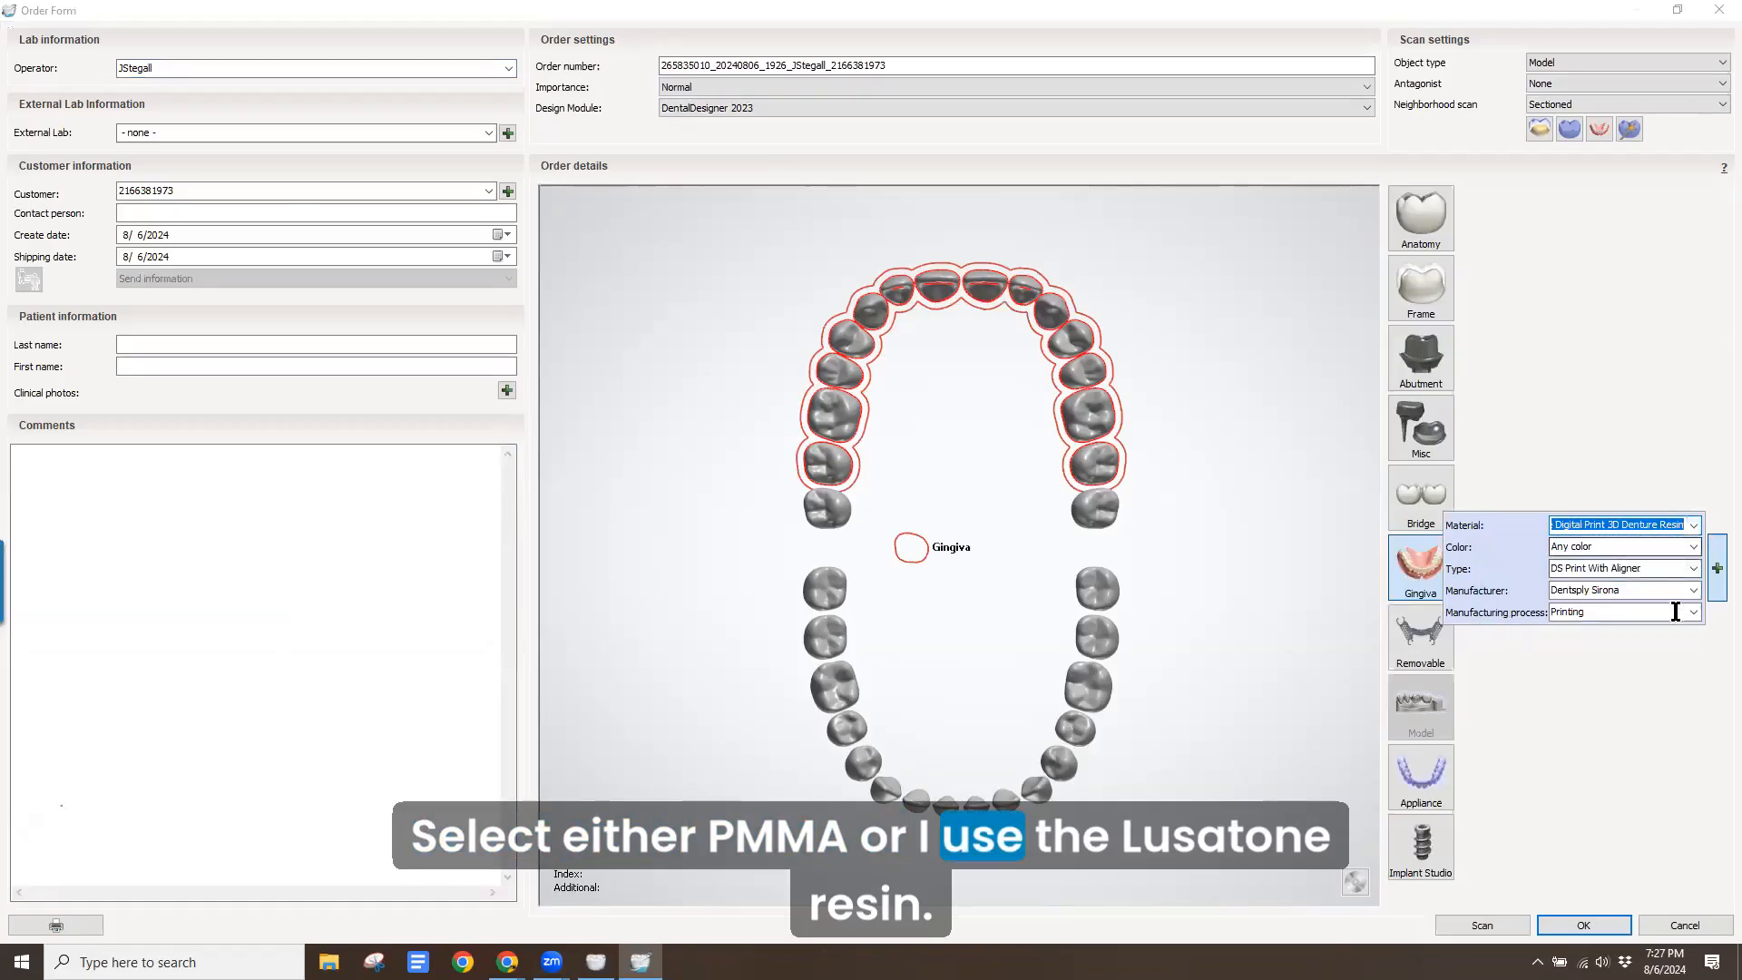
pyautogui.click(1693, 569)
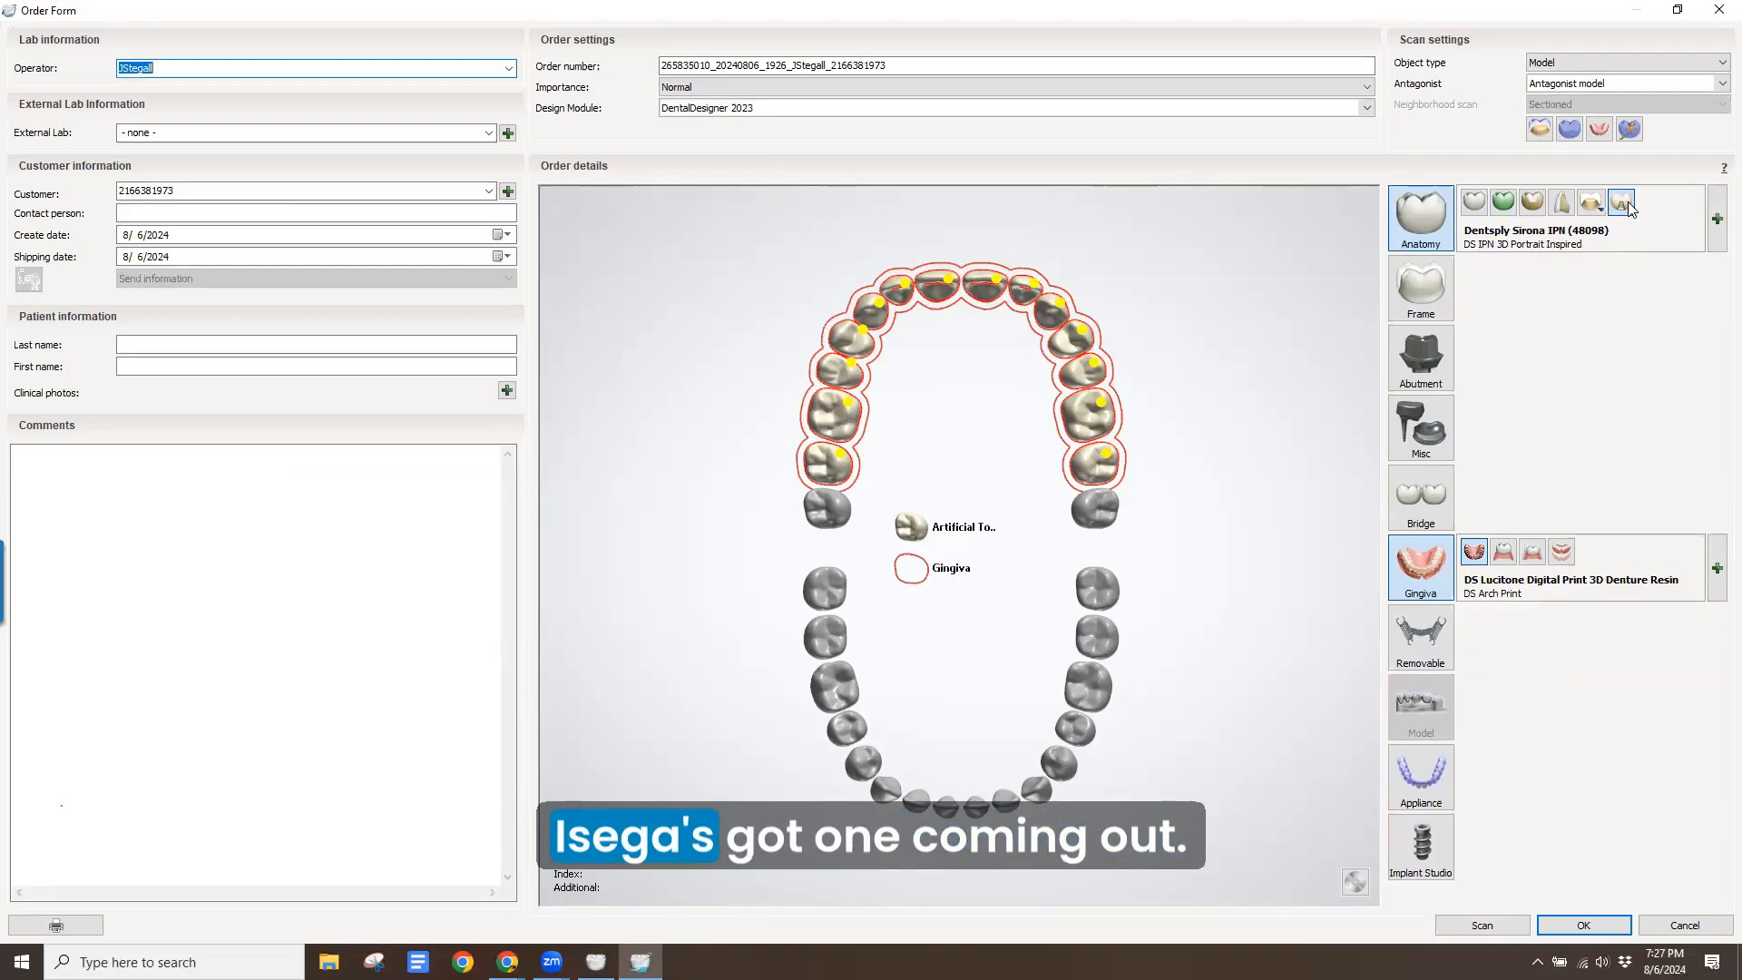
# Set the artificial teeth material to Dentsply Sirona Library Teeth and add connector bridges along the anterior and both posterior segments
pyautogui.click(1690, 226)
pyautogui.click(1693, 175)
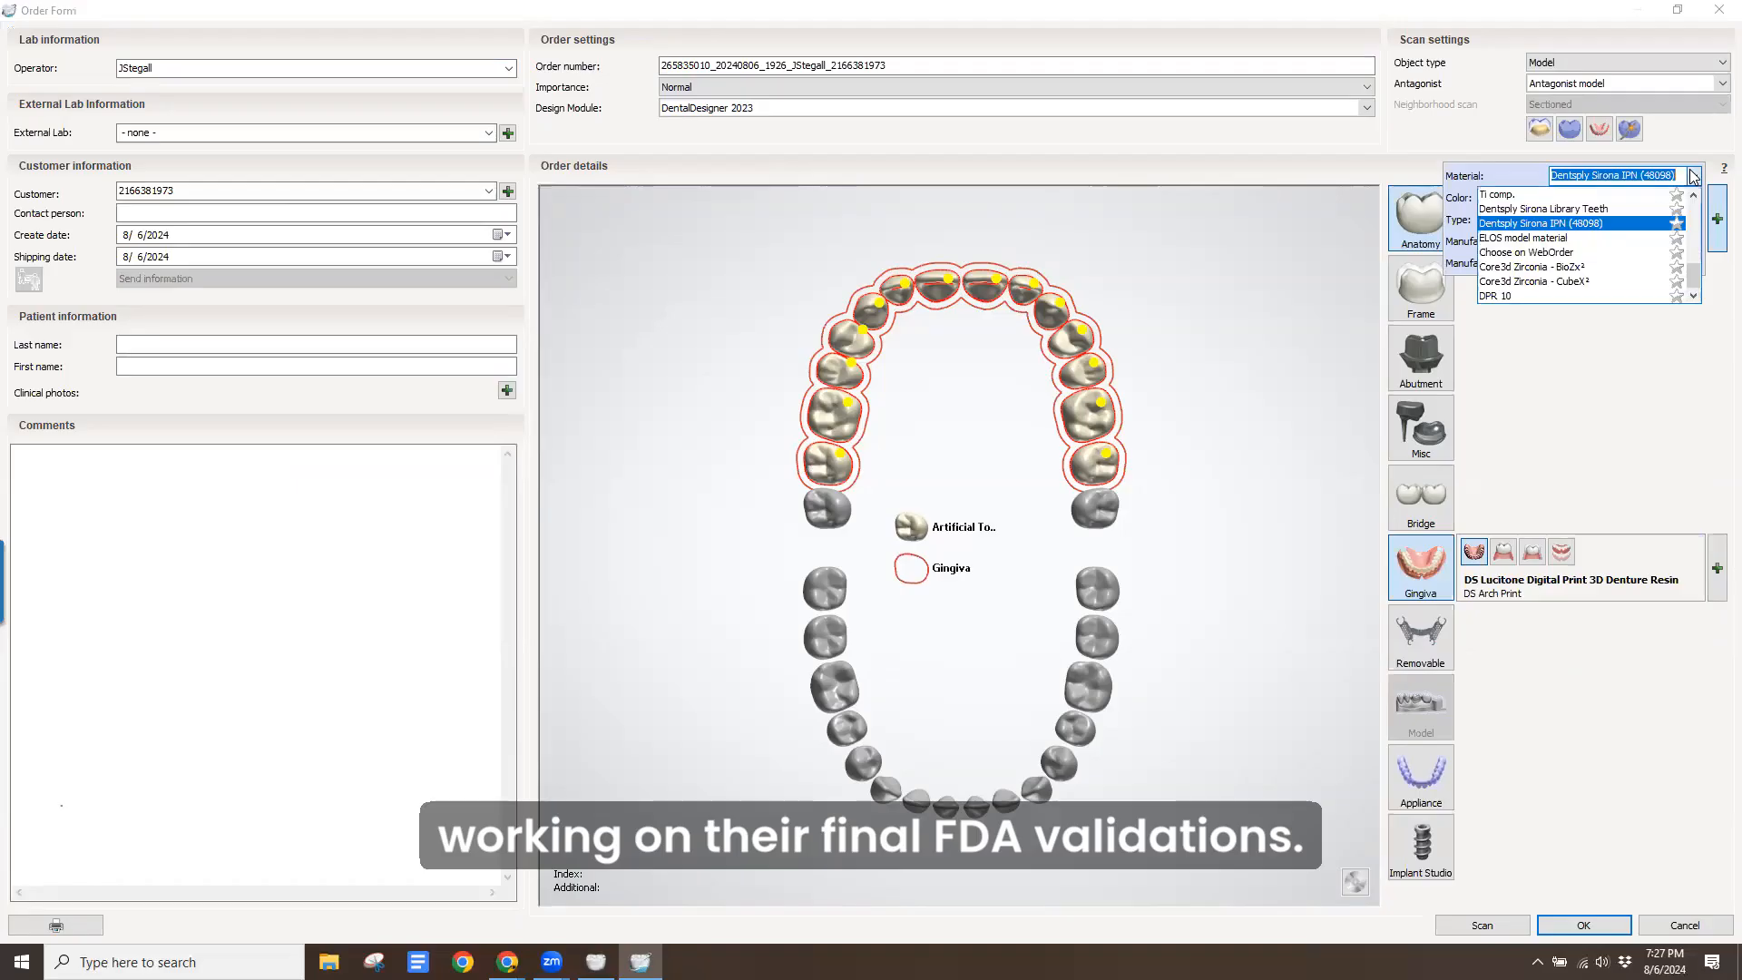
pyautogui.click(1606, 209)
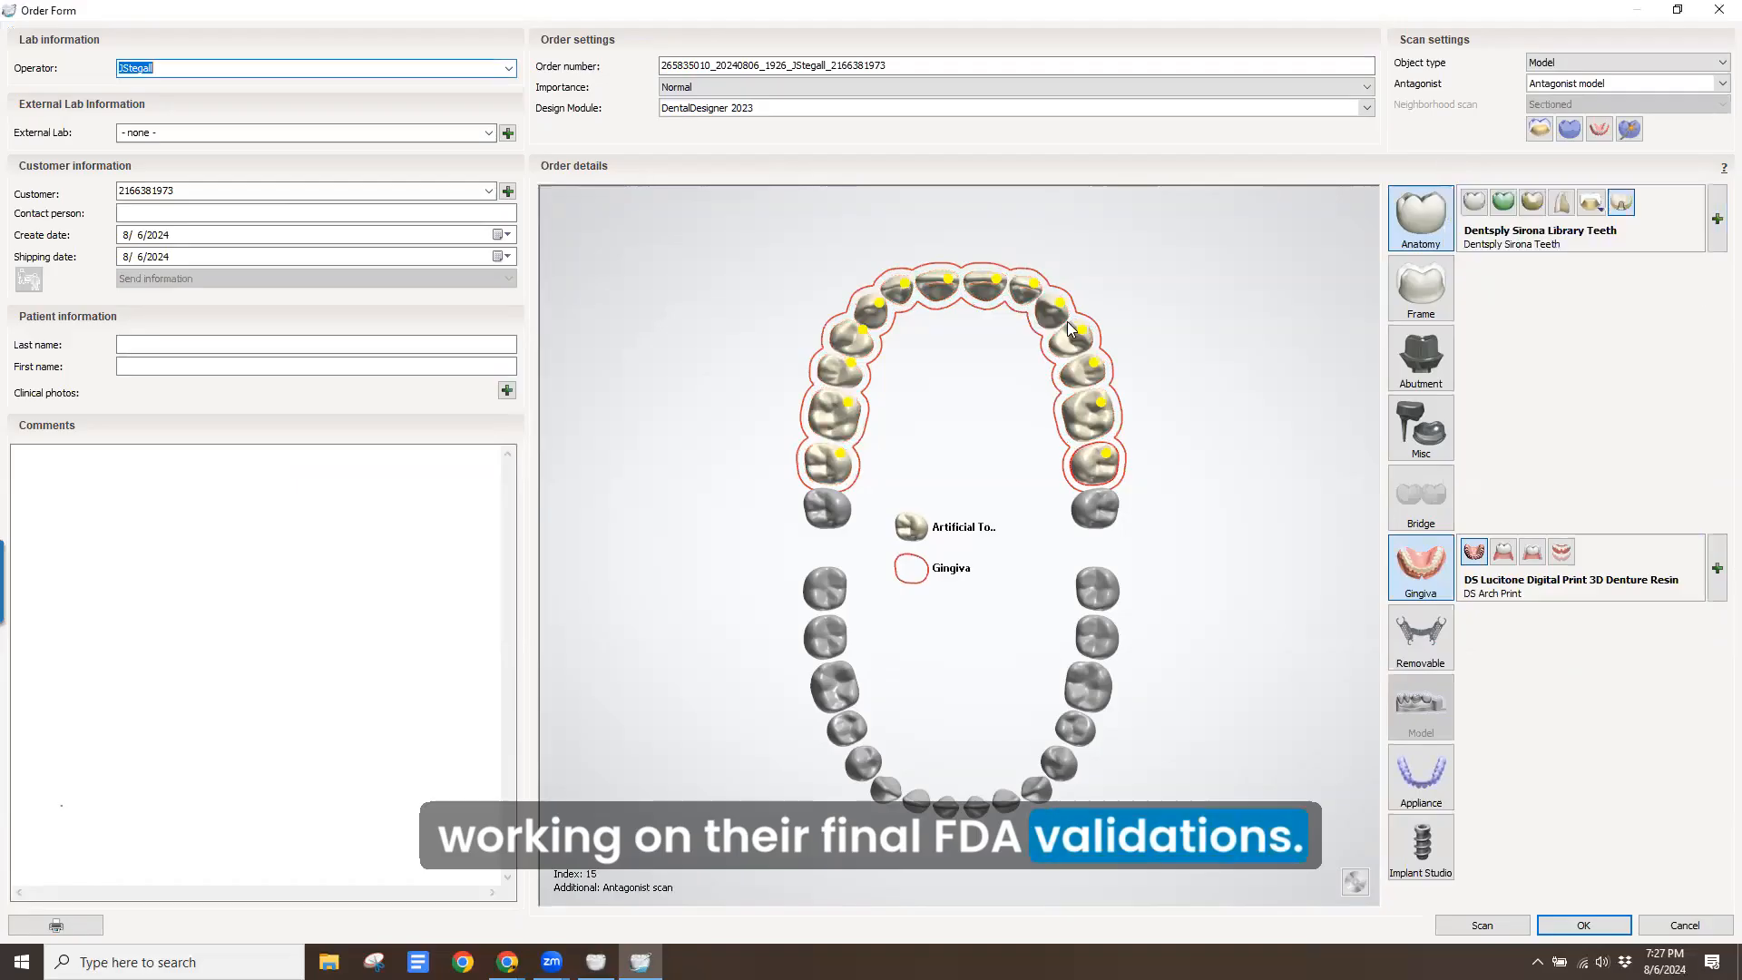
pyautogui.click(1419, 492)
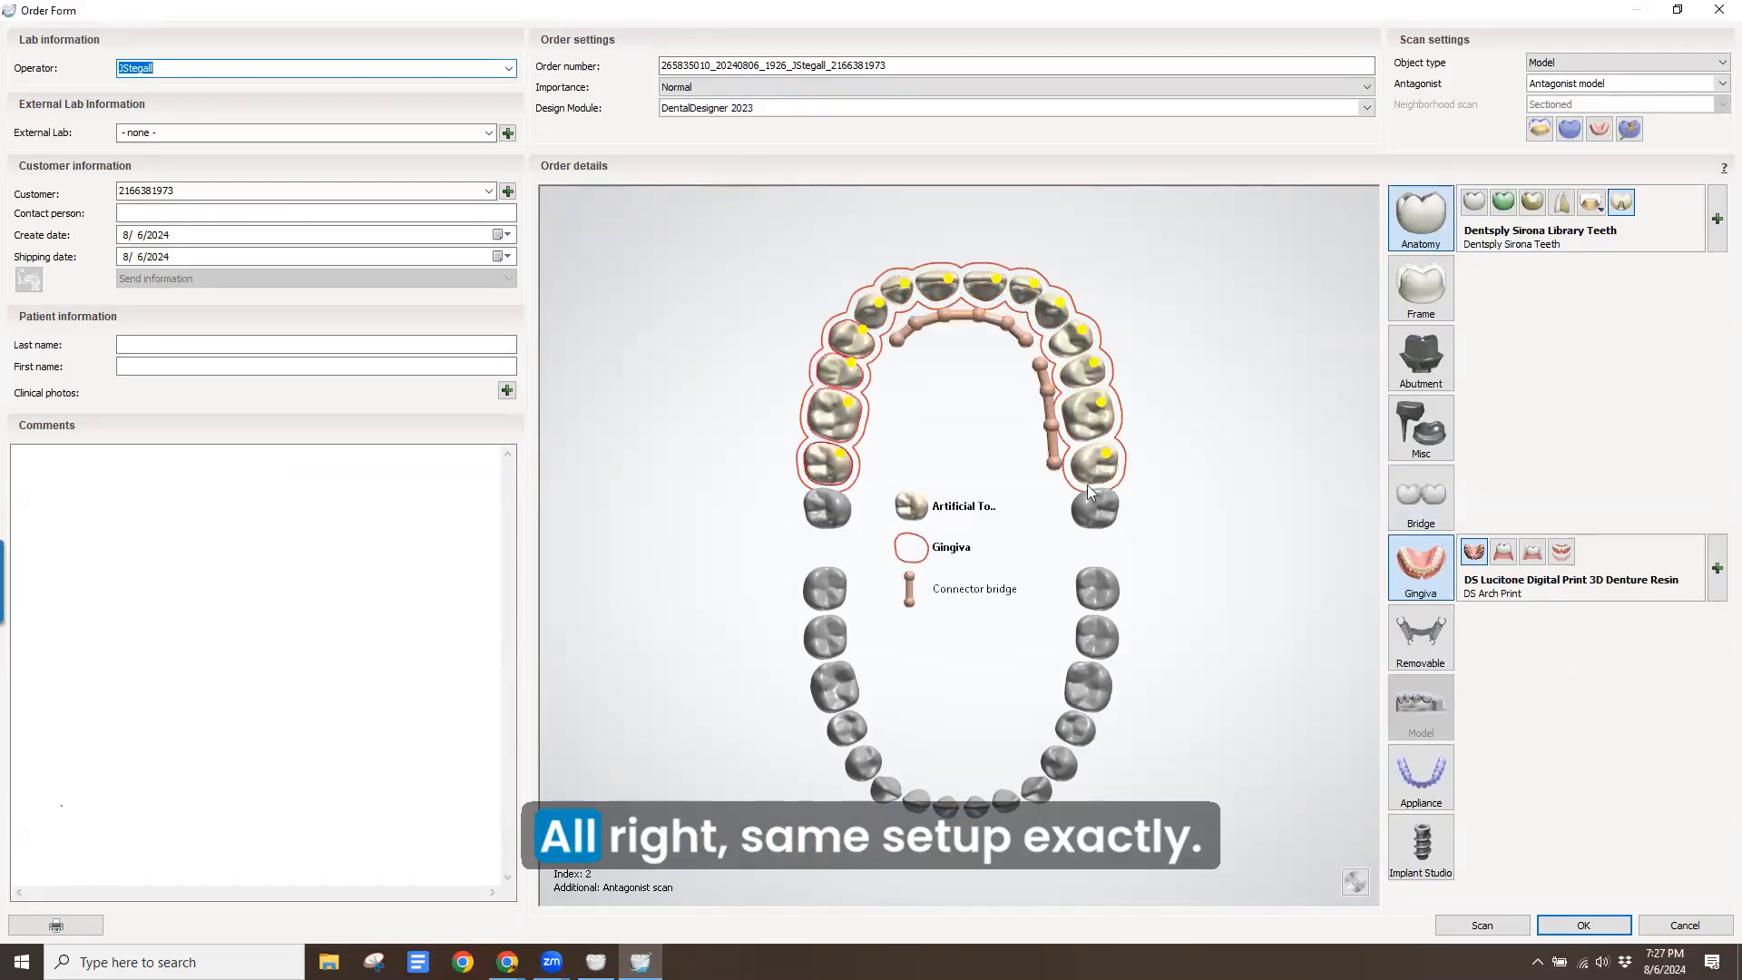
pyautogui.click(1391, 502)
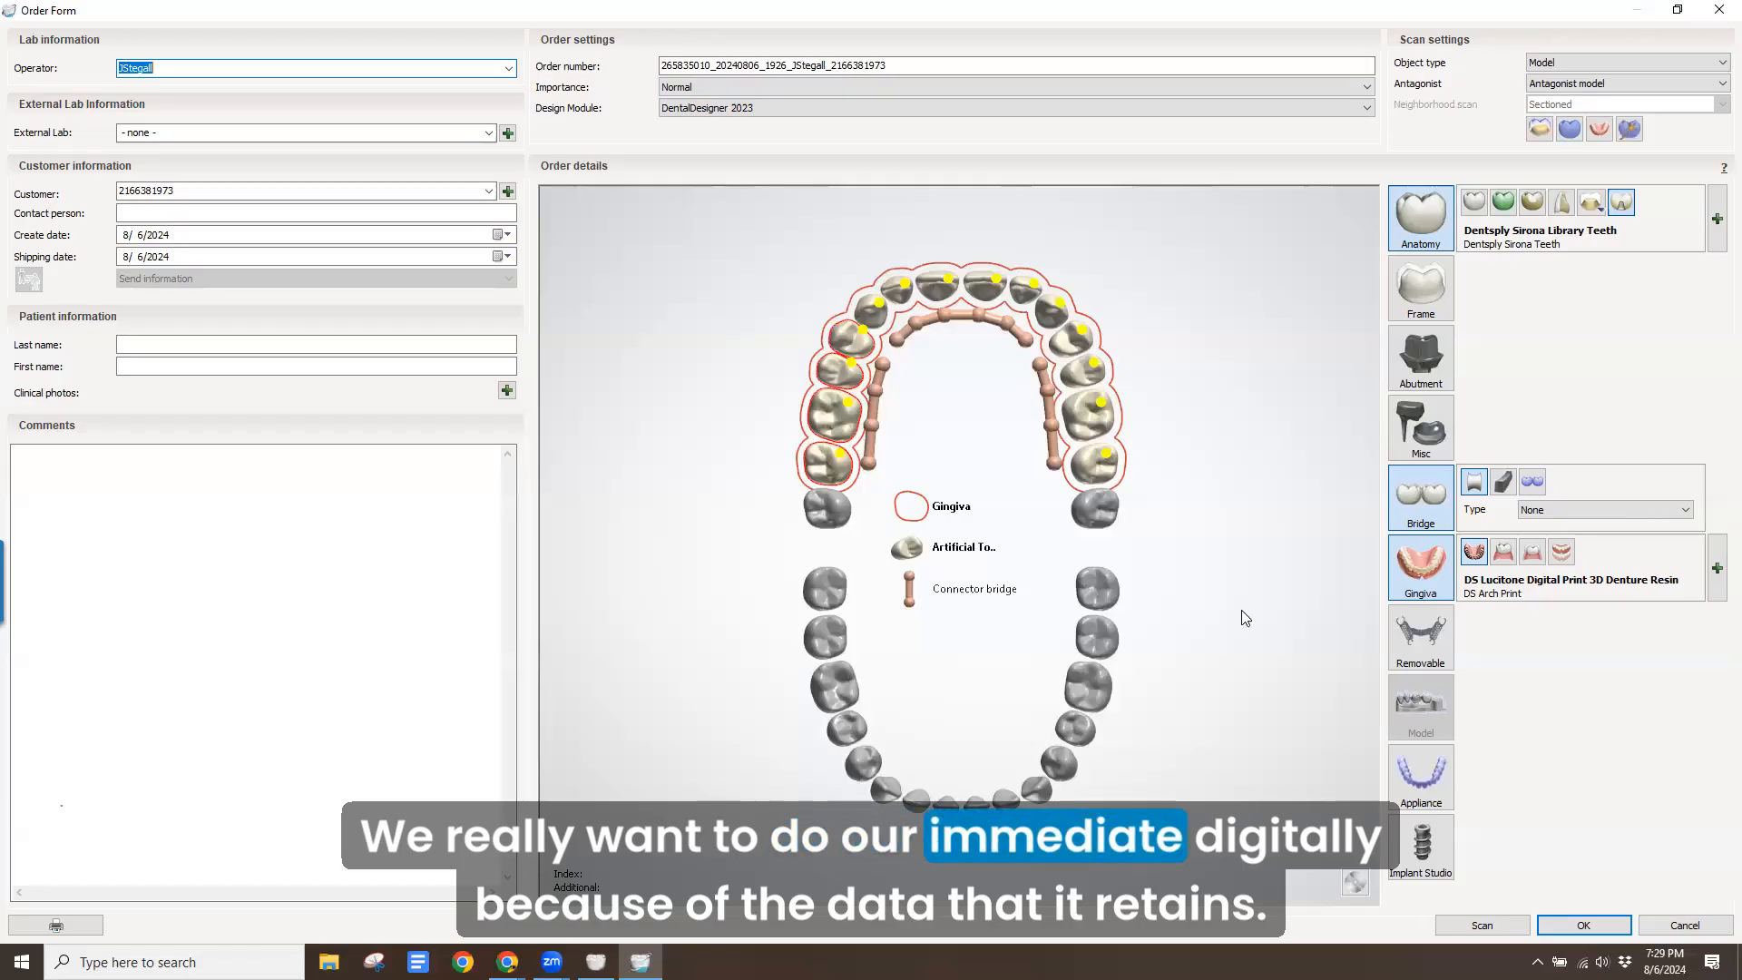
# Keep the scan object type as Model and save the new upper immediate denture order
pyautogui.click(1216, 499)
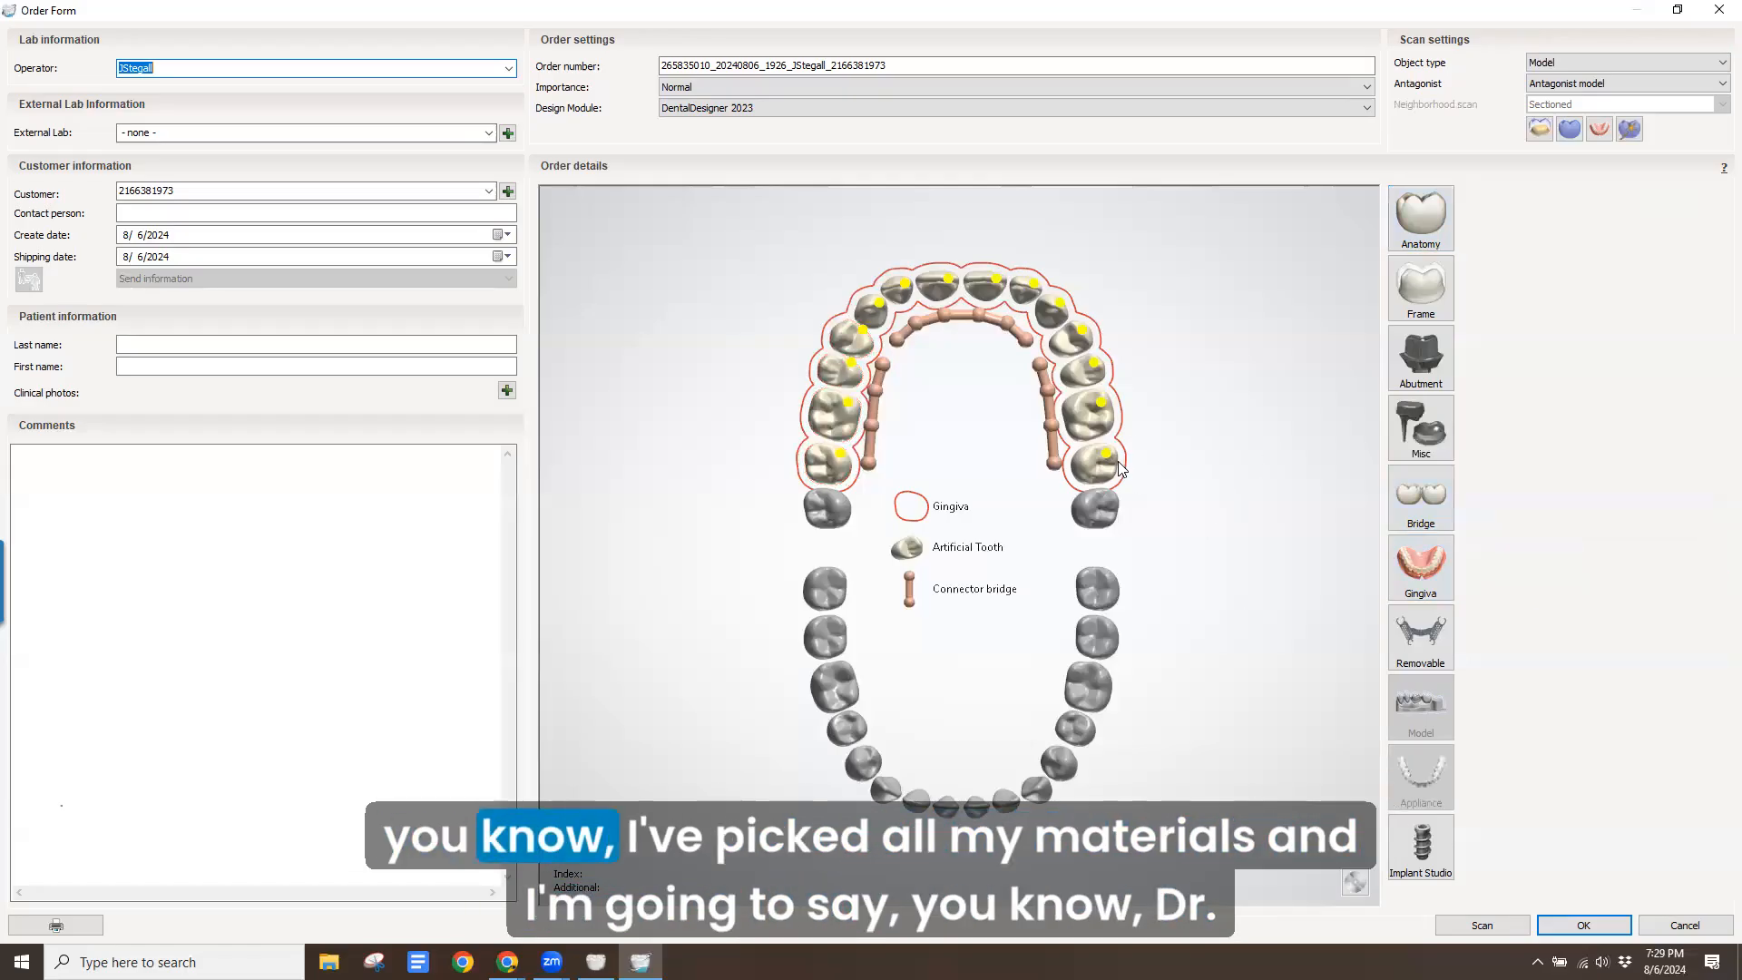
pyautogui.click(1572, 62)
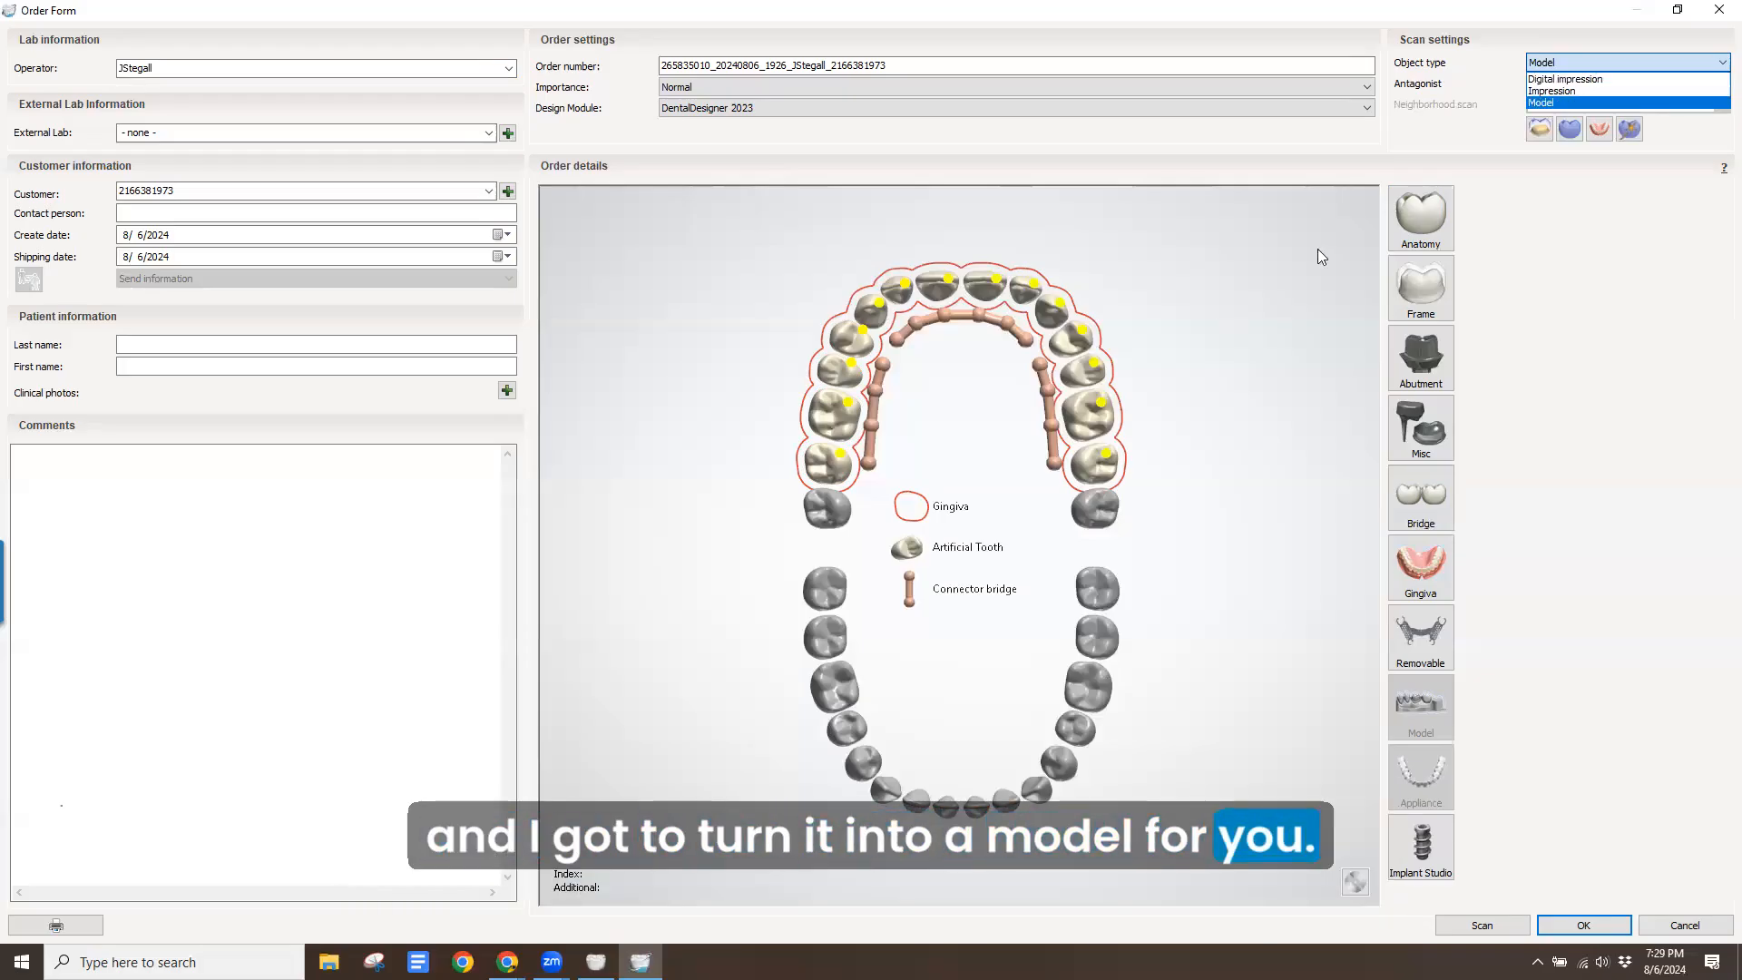
pyautogui.click(1540, 103)
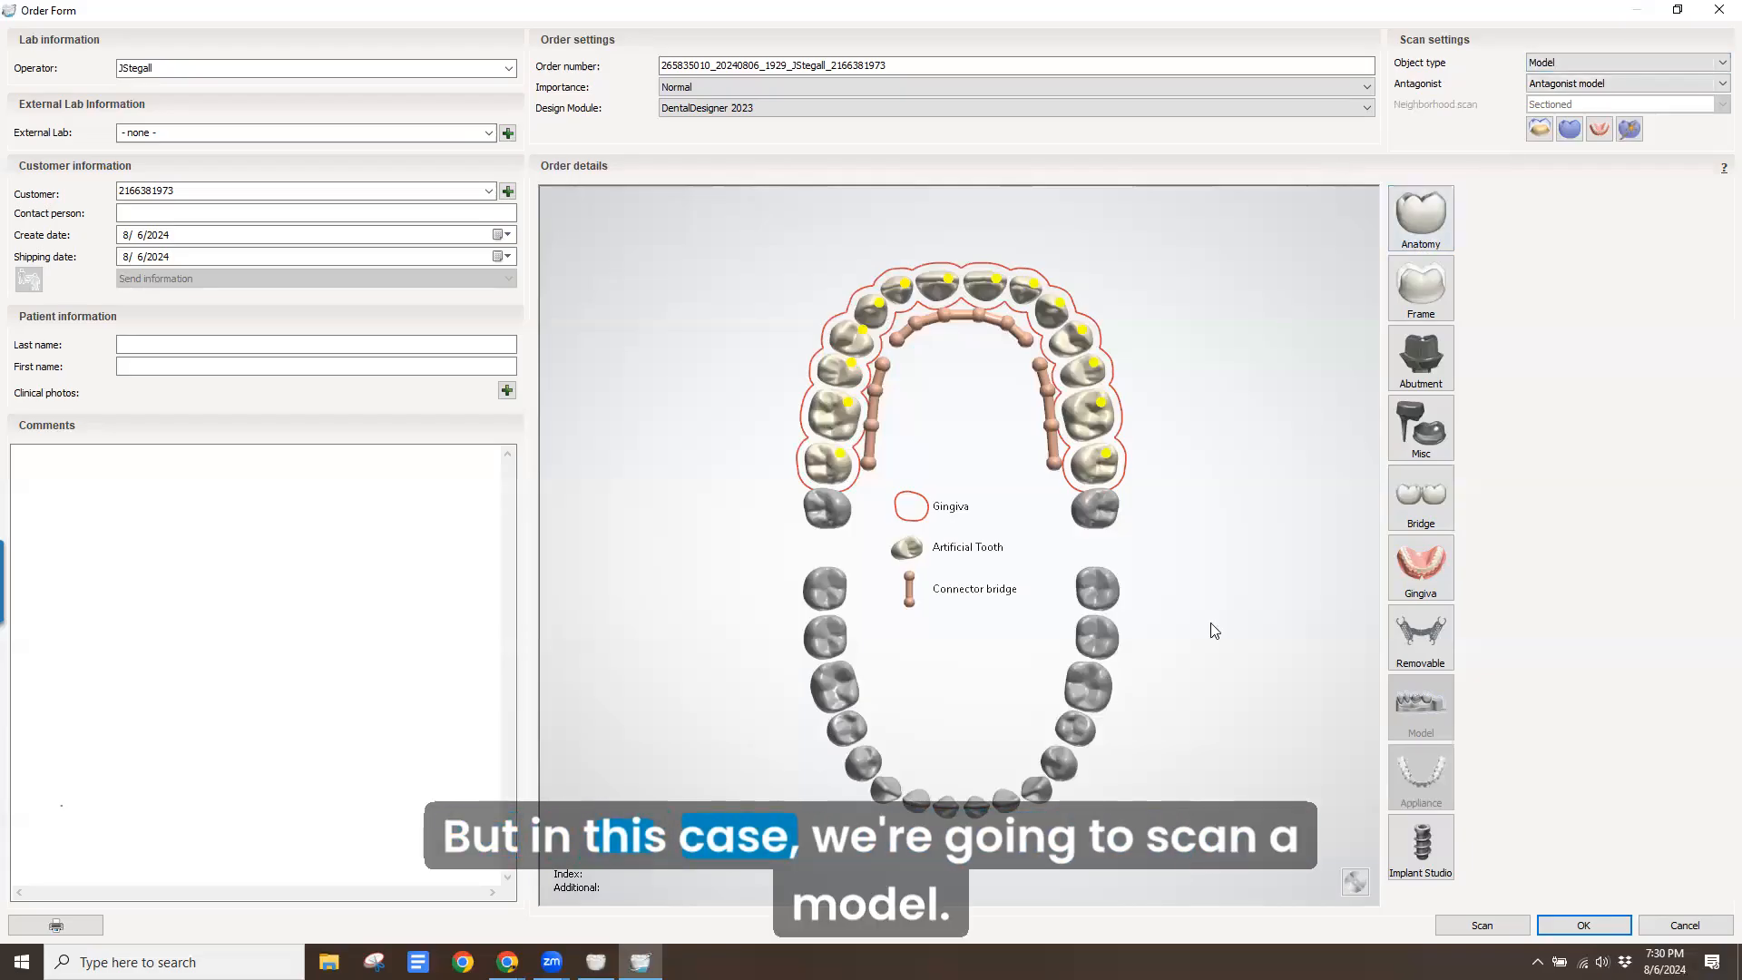
pyautogui.click(1601, 927)
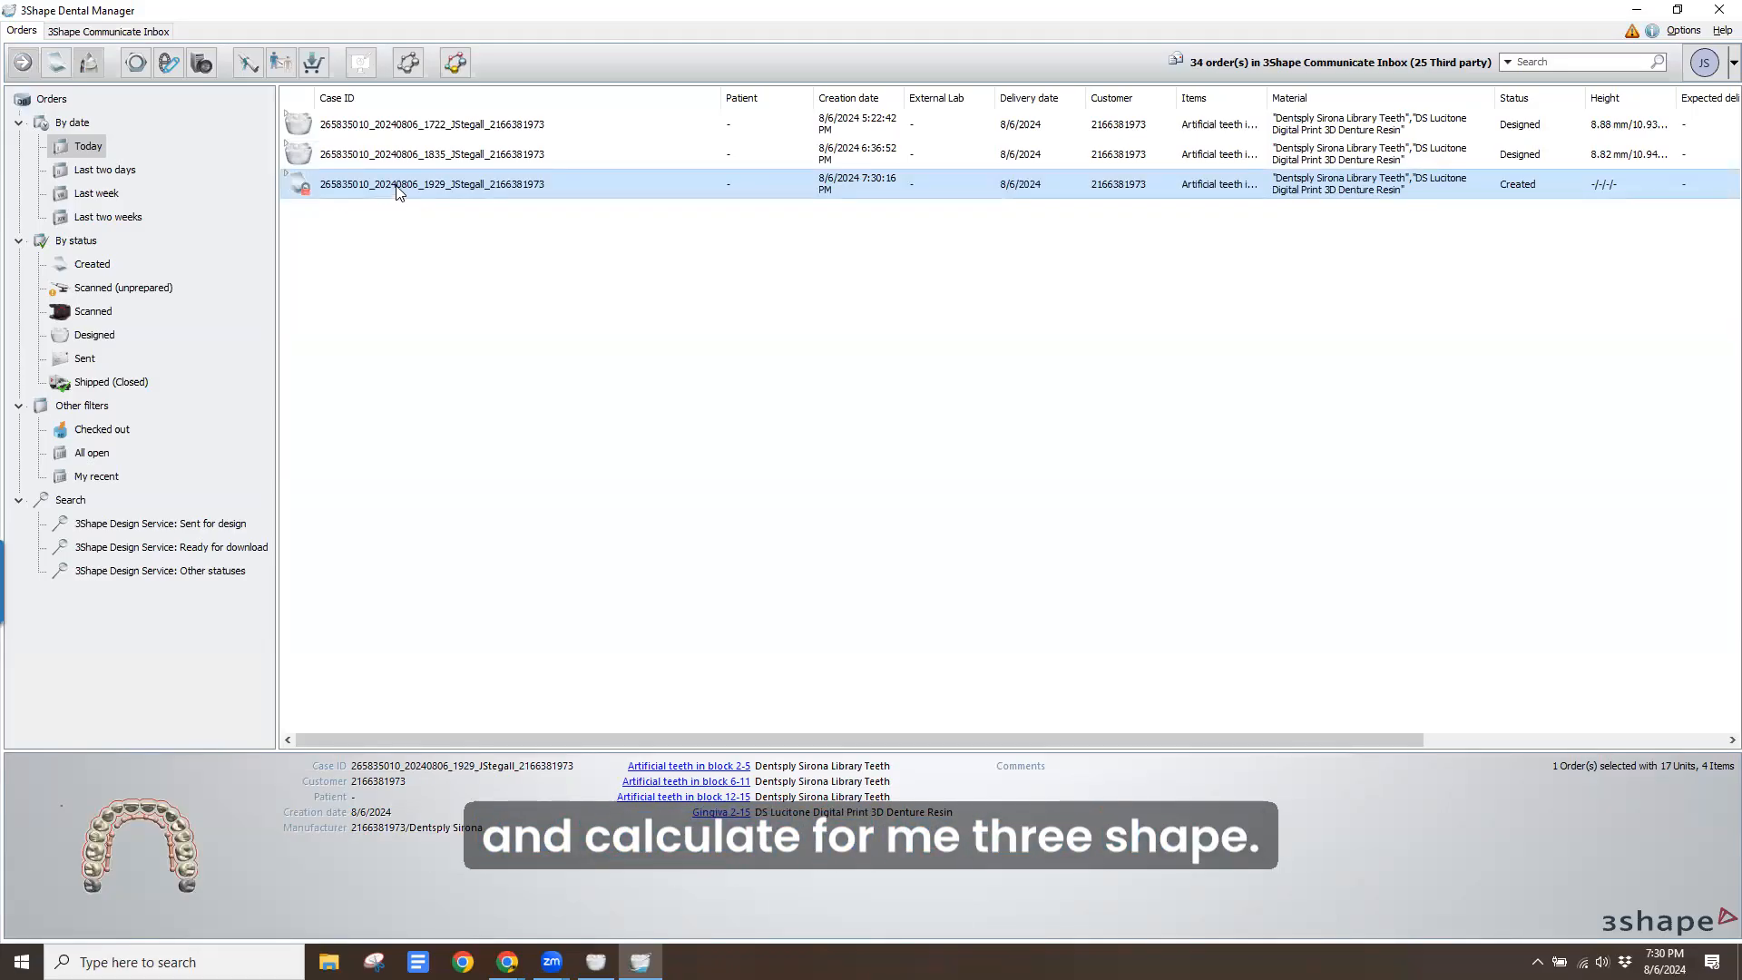
# Import the Raw Preparation scan from the Immediate Denture case's Upper folder as the new order's upper jaw preparation scan
pyautogui.rightClick(397, 188)
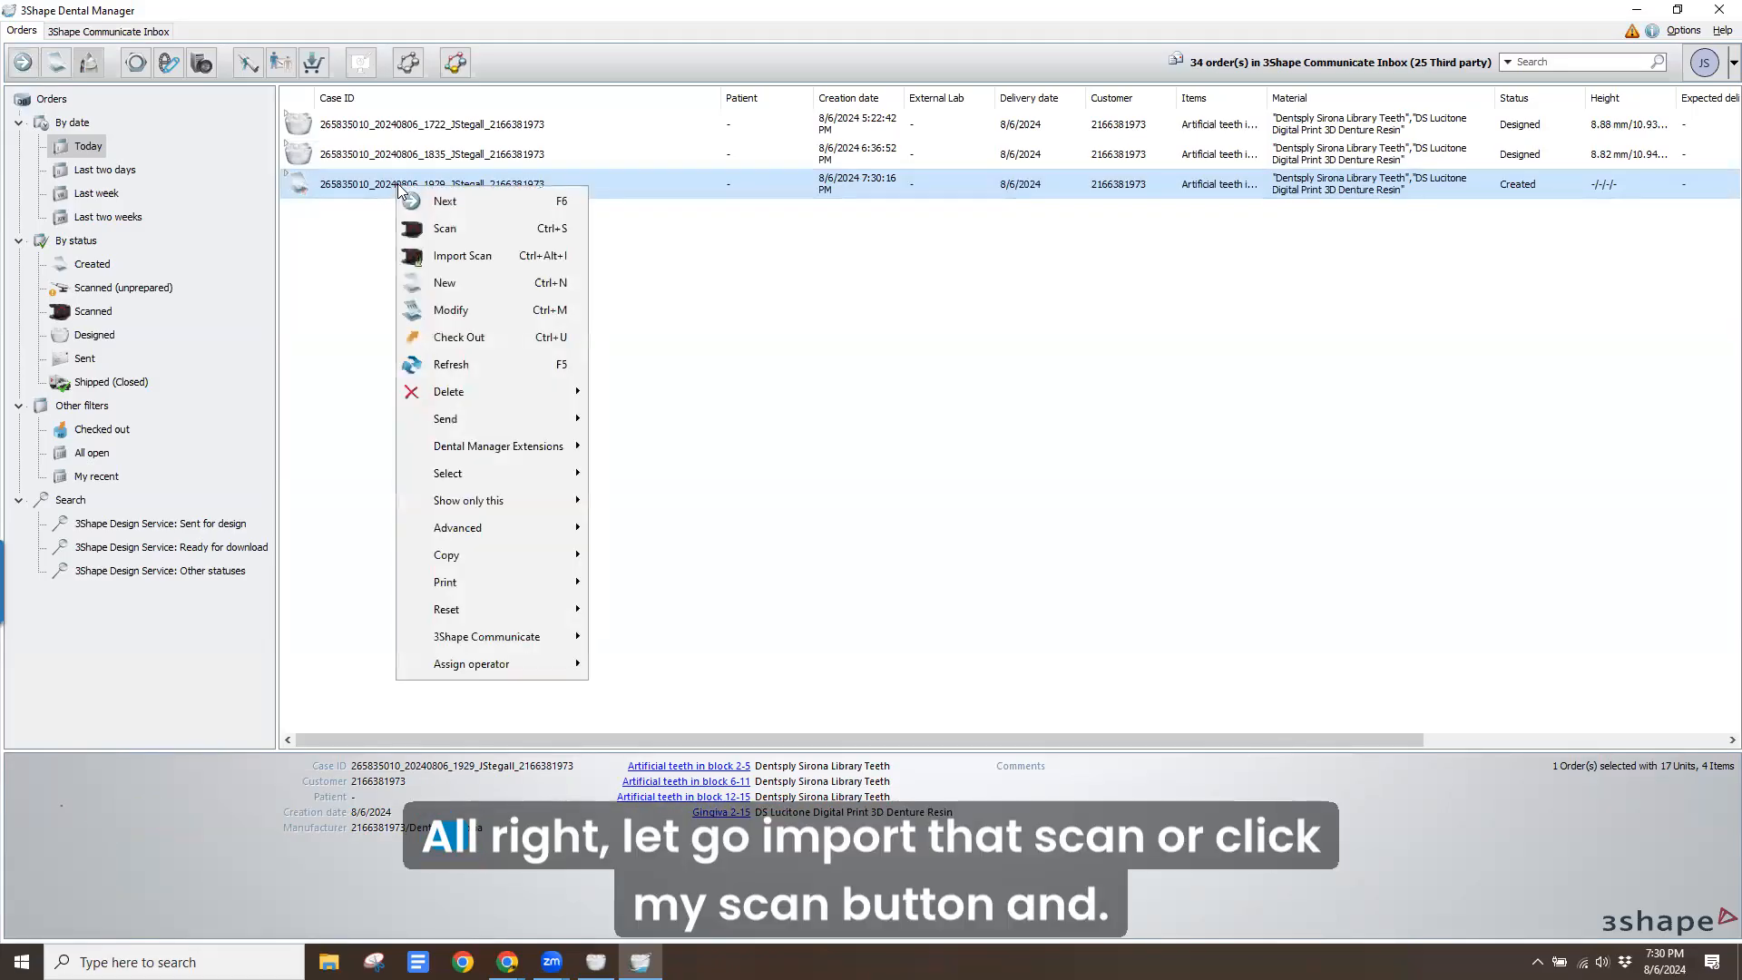
pyautogui.click(439, 258)
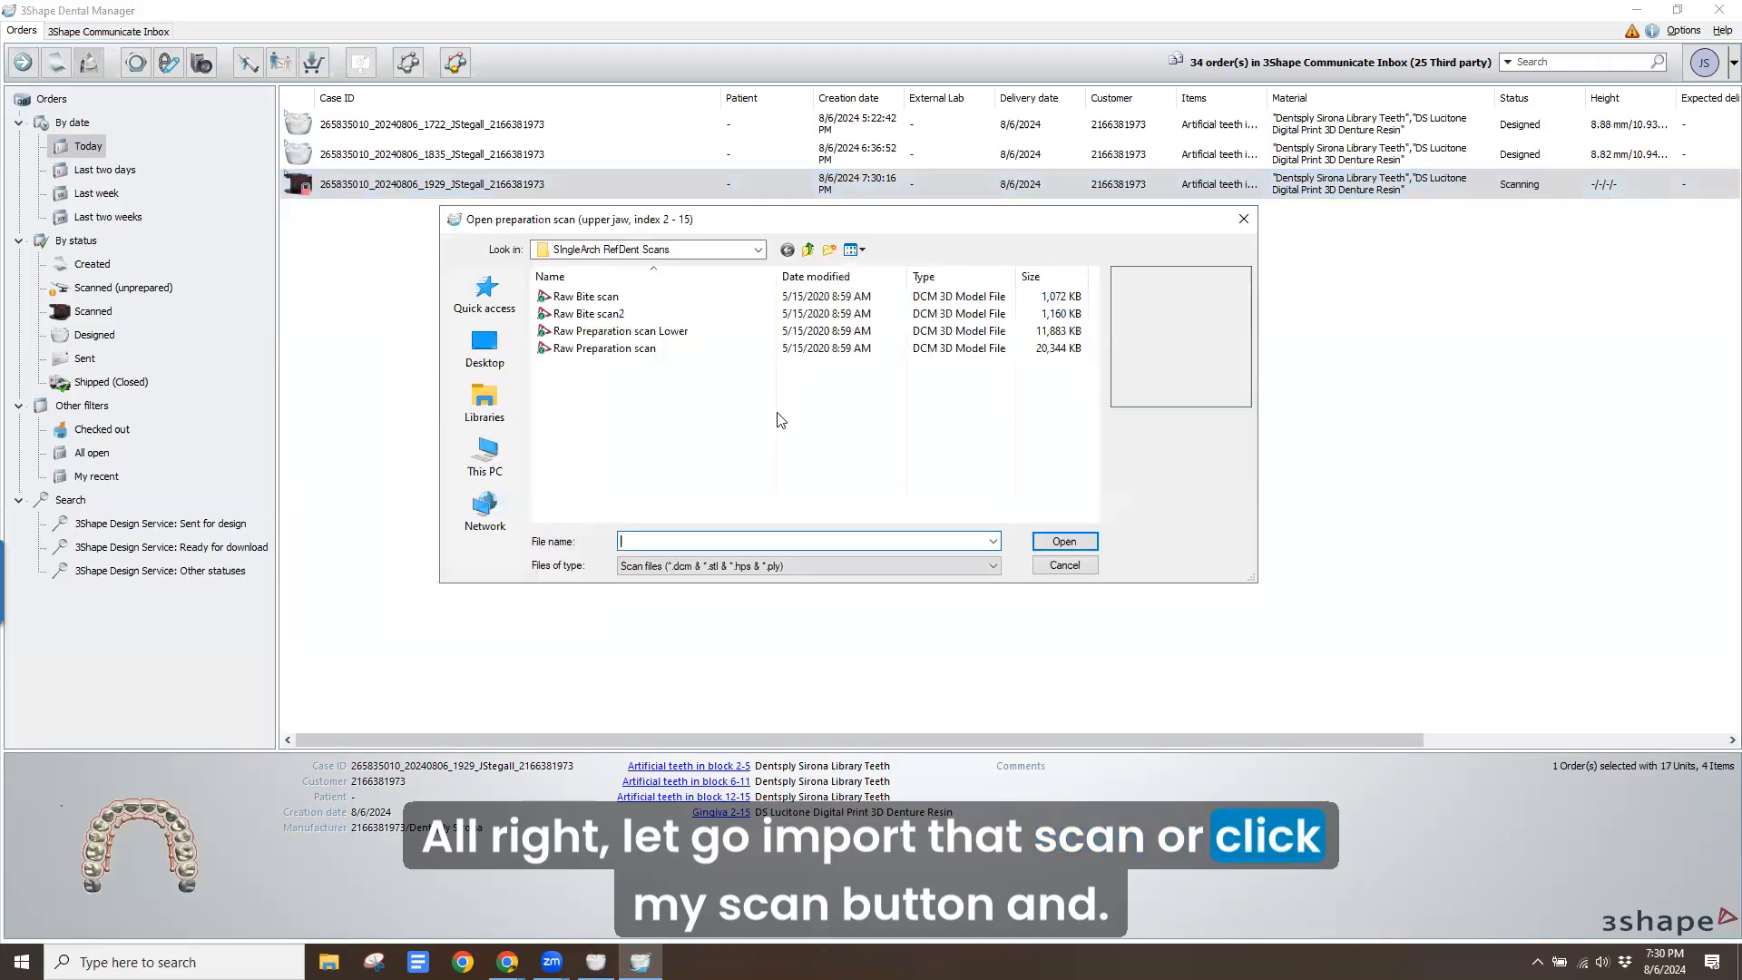
pyautogui.click(810, 250)
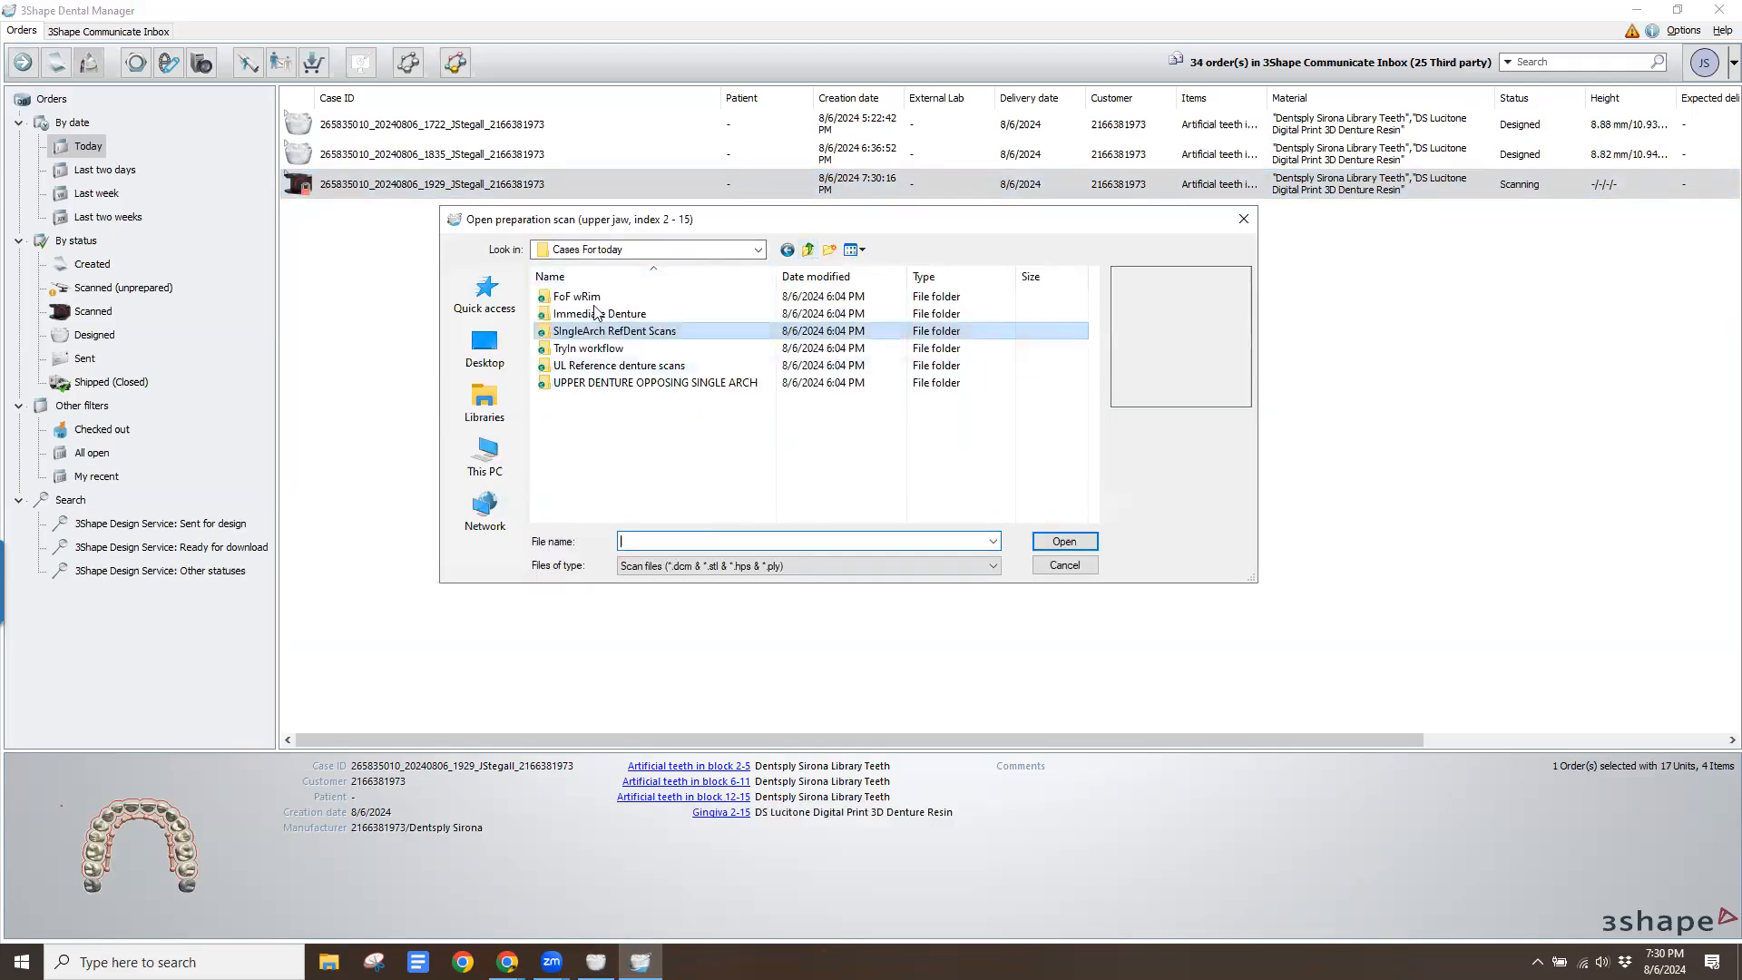
pyautogui.doubleClick(599, 313)
pyautogui.doubleClick(572, 331)
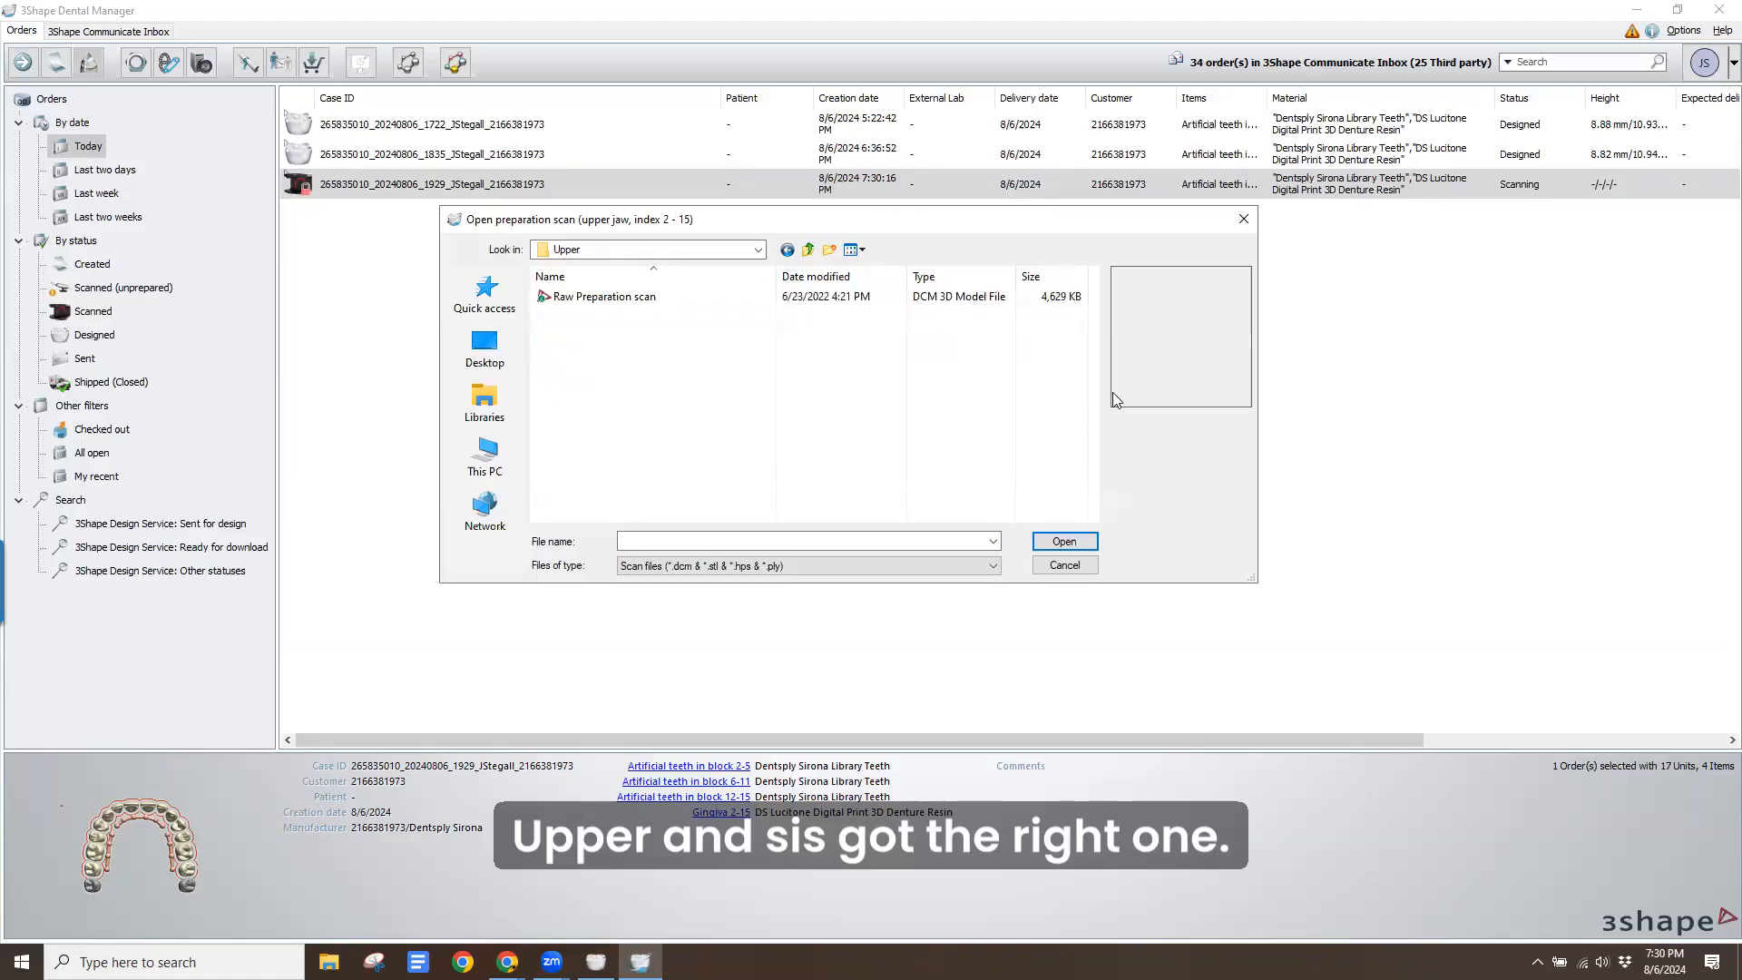
pyautogui.click(580, 299)
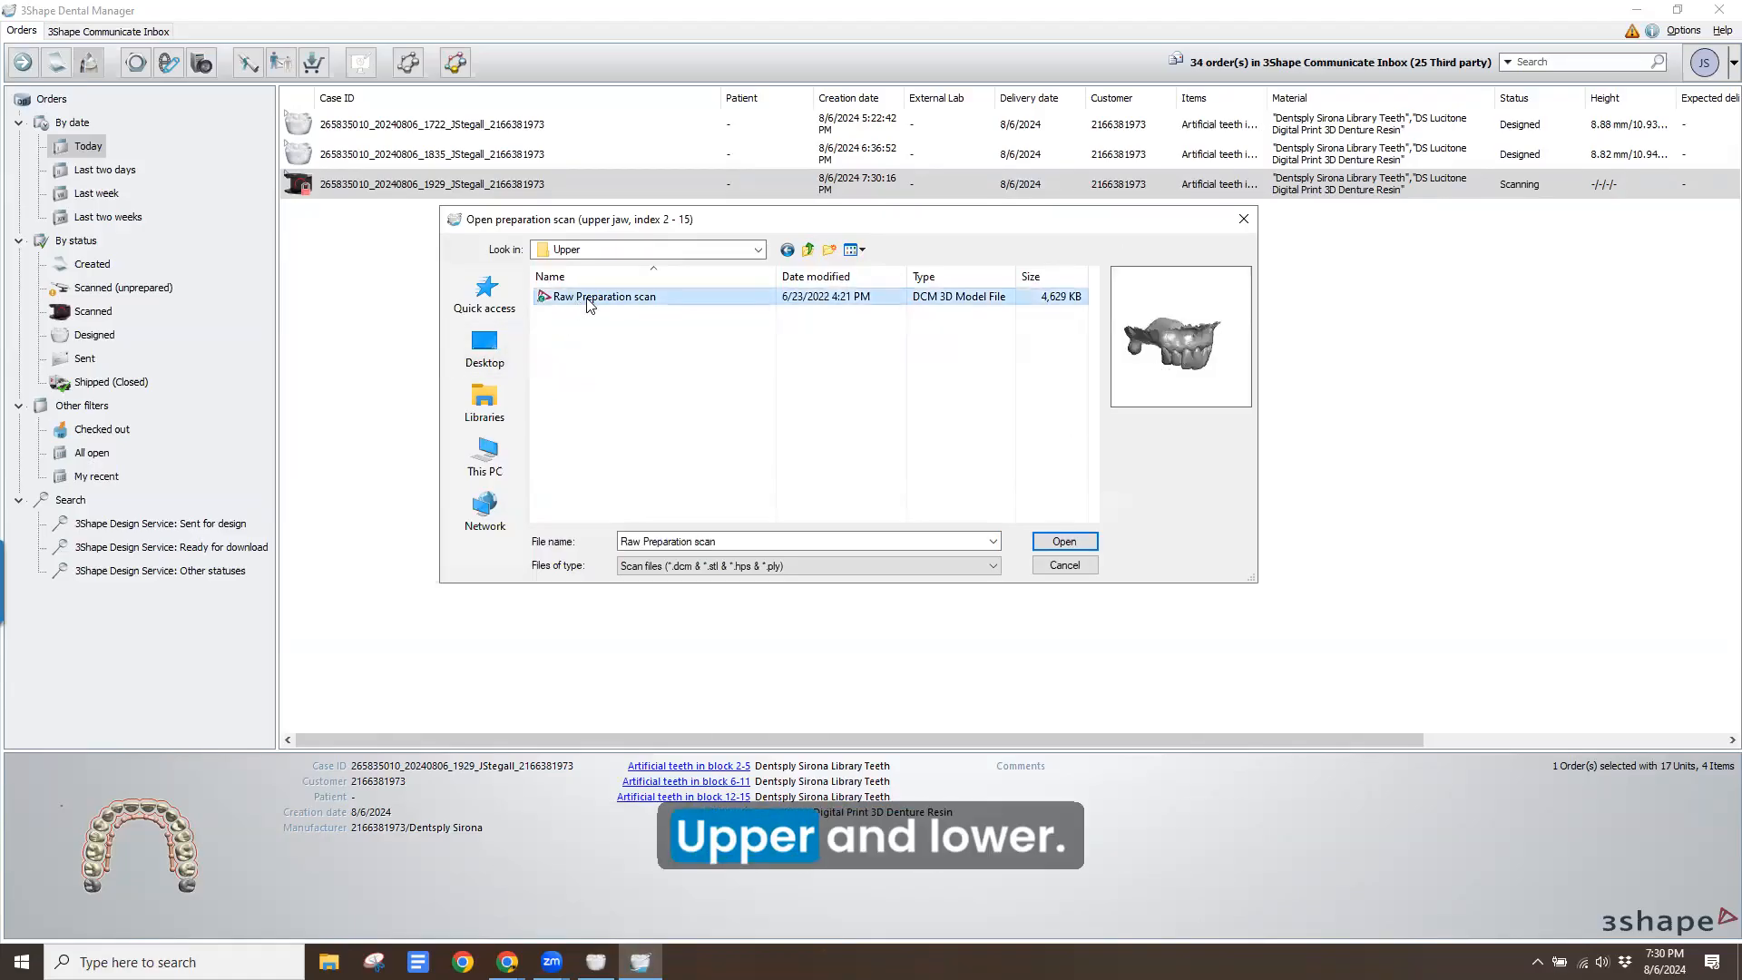
pyautogui.doubleClick(587, 300)
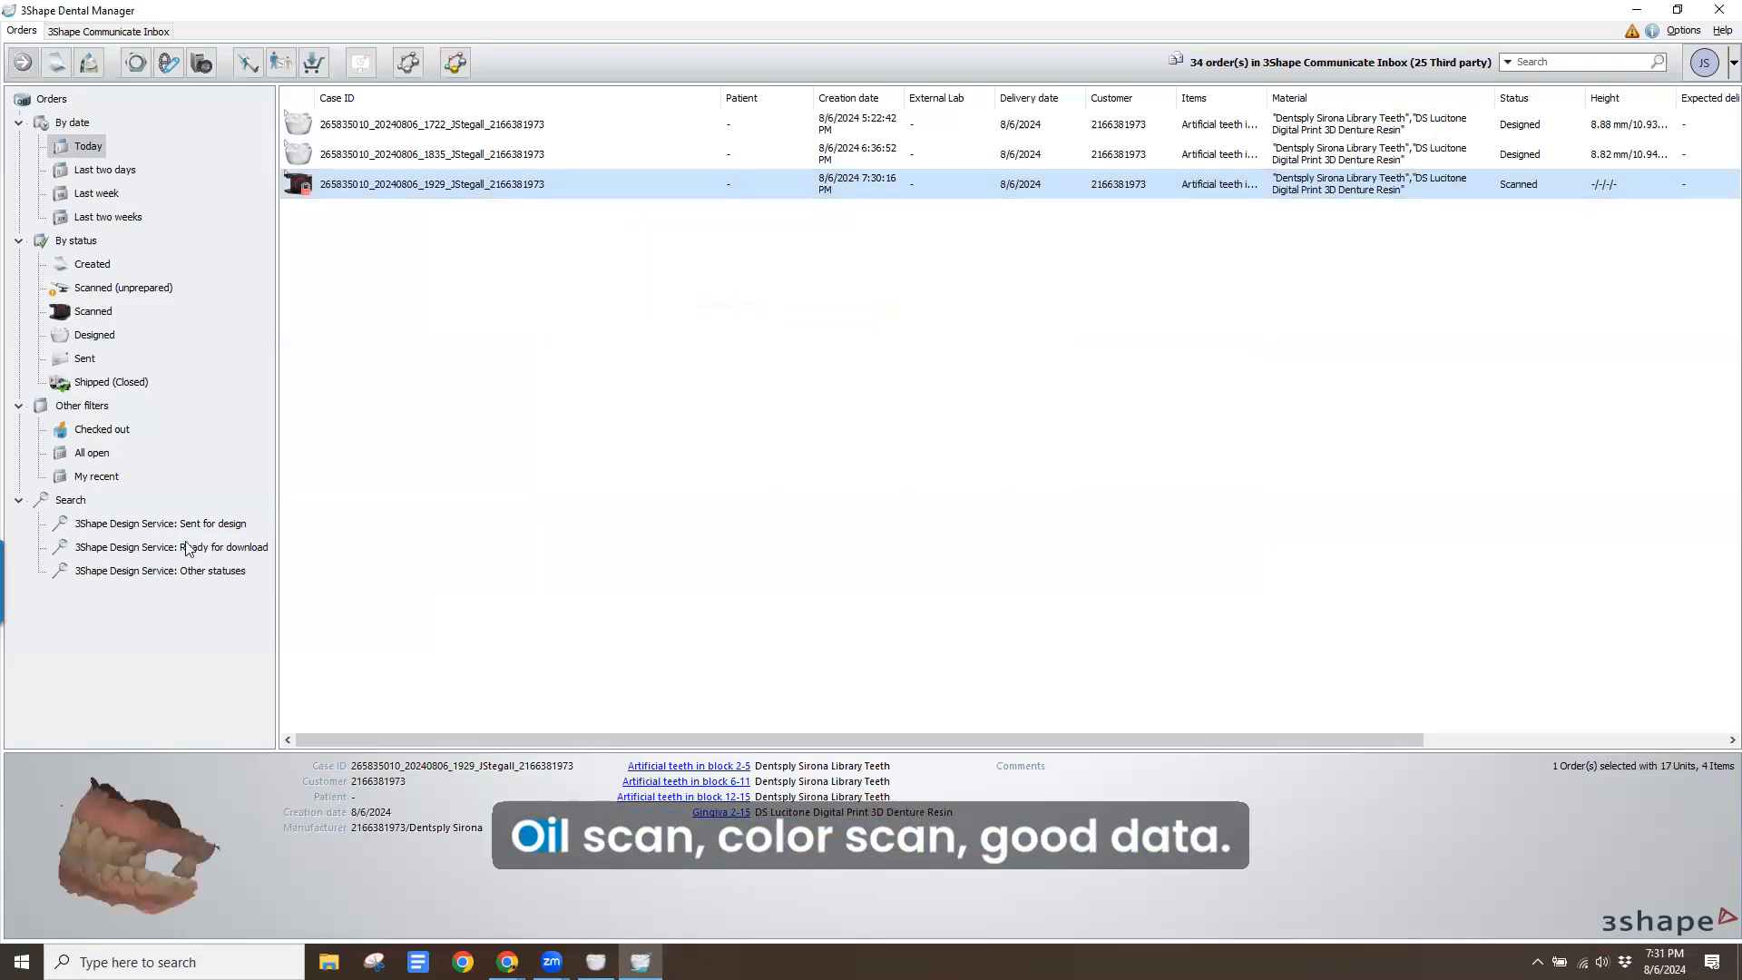
# Open the scanned order for design and define the occlusal plane with three points on the teeth
pyautogui.rightClick(391, 190)
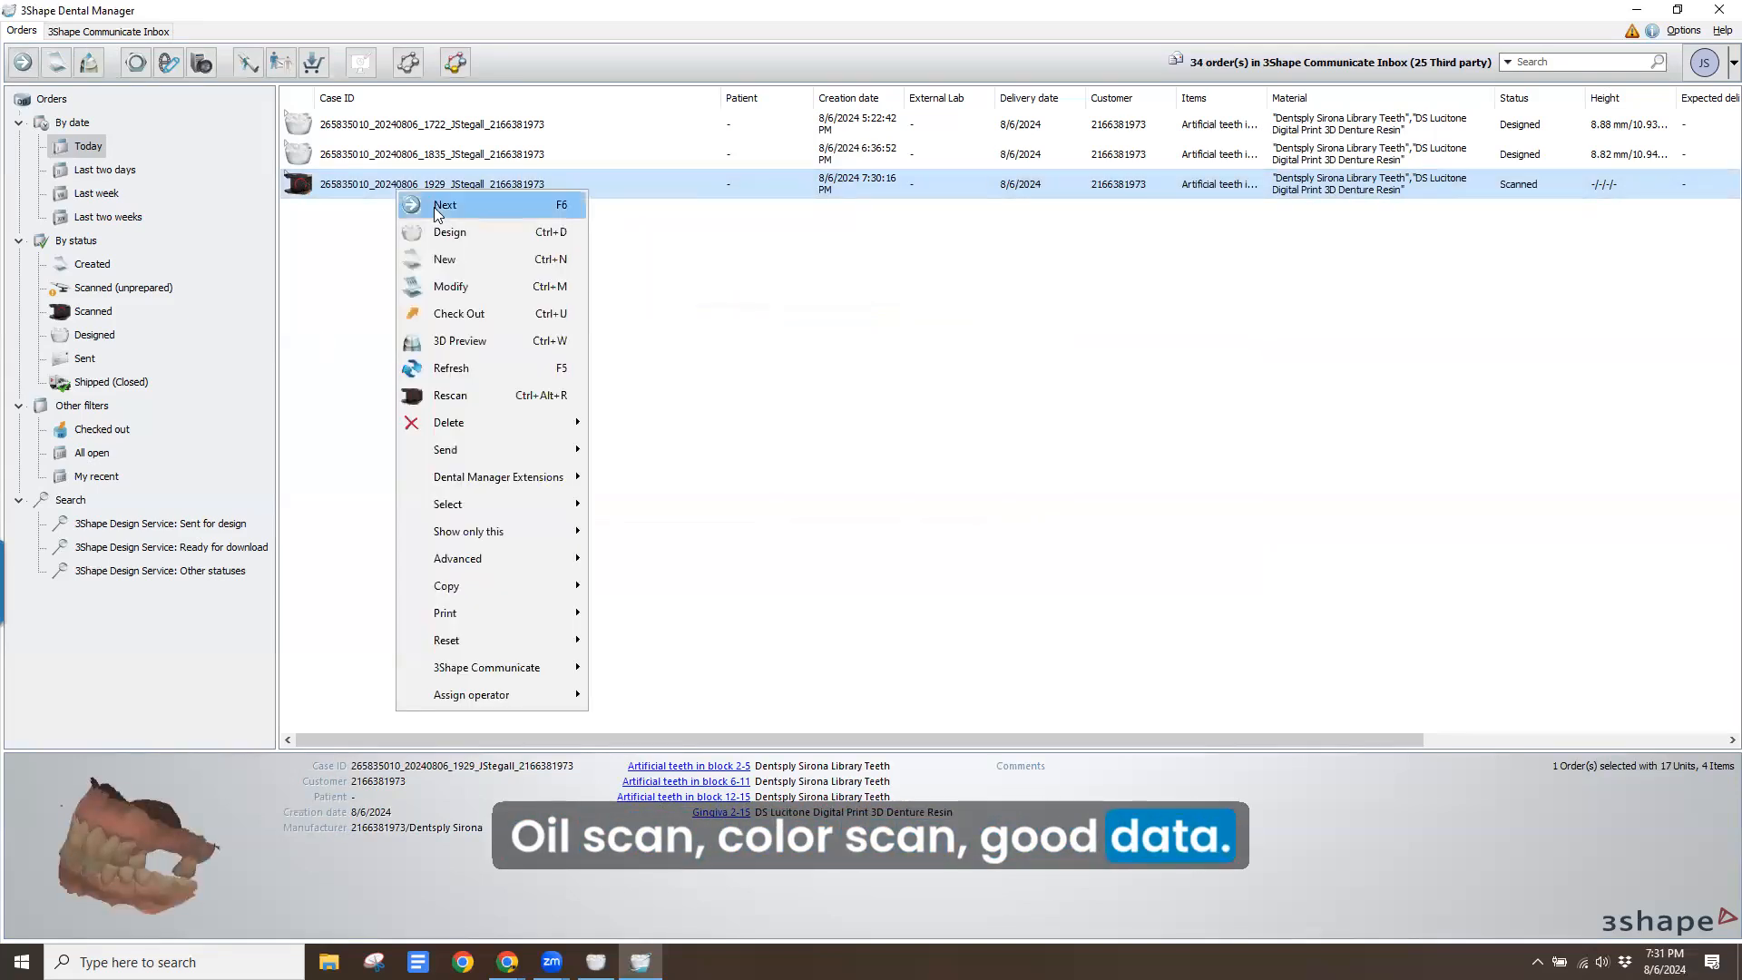
pyautogui.click(442, 205)
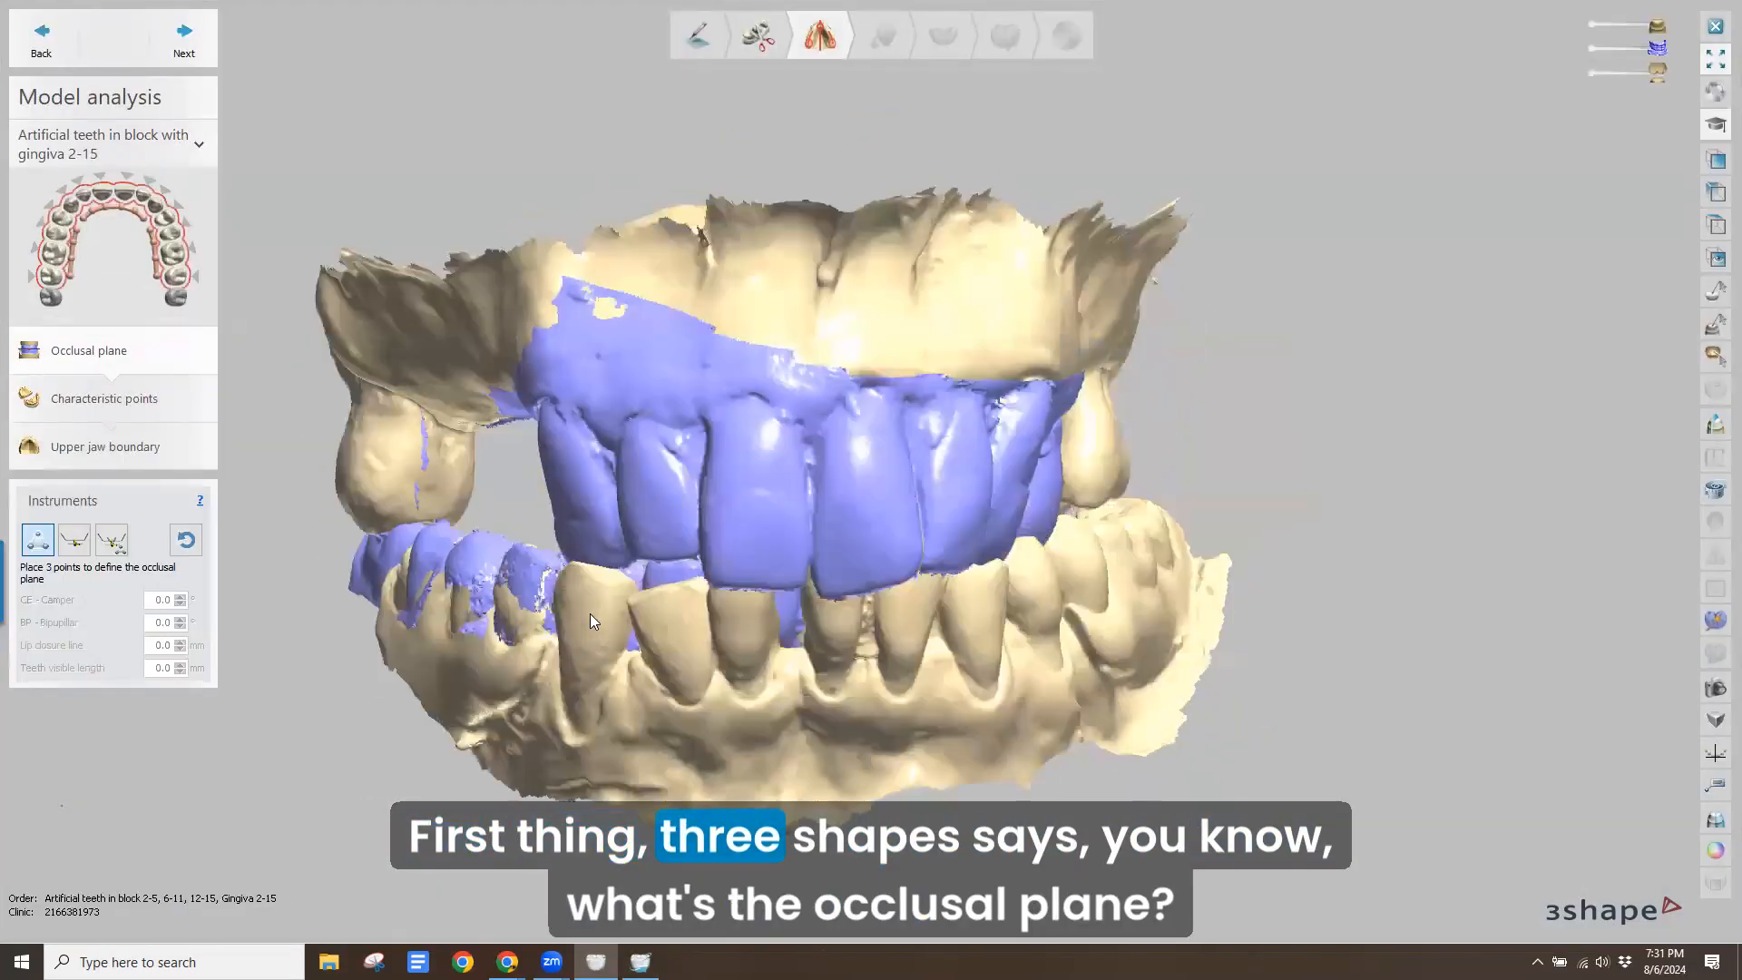
pyautogui.moveTo(589, 613); pyautogui.dragTo(675, 615, button='right')
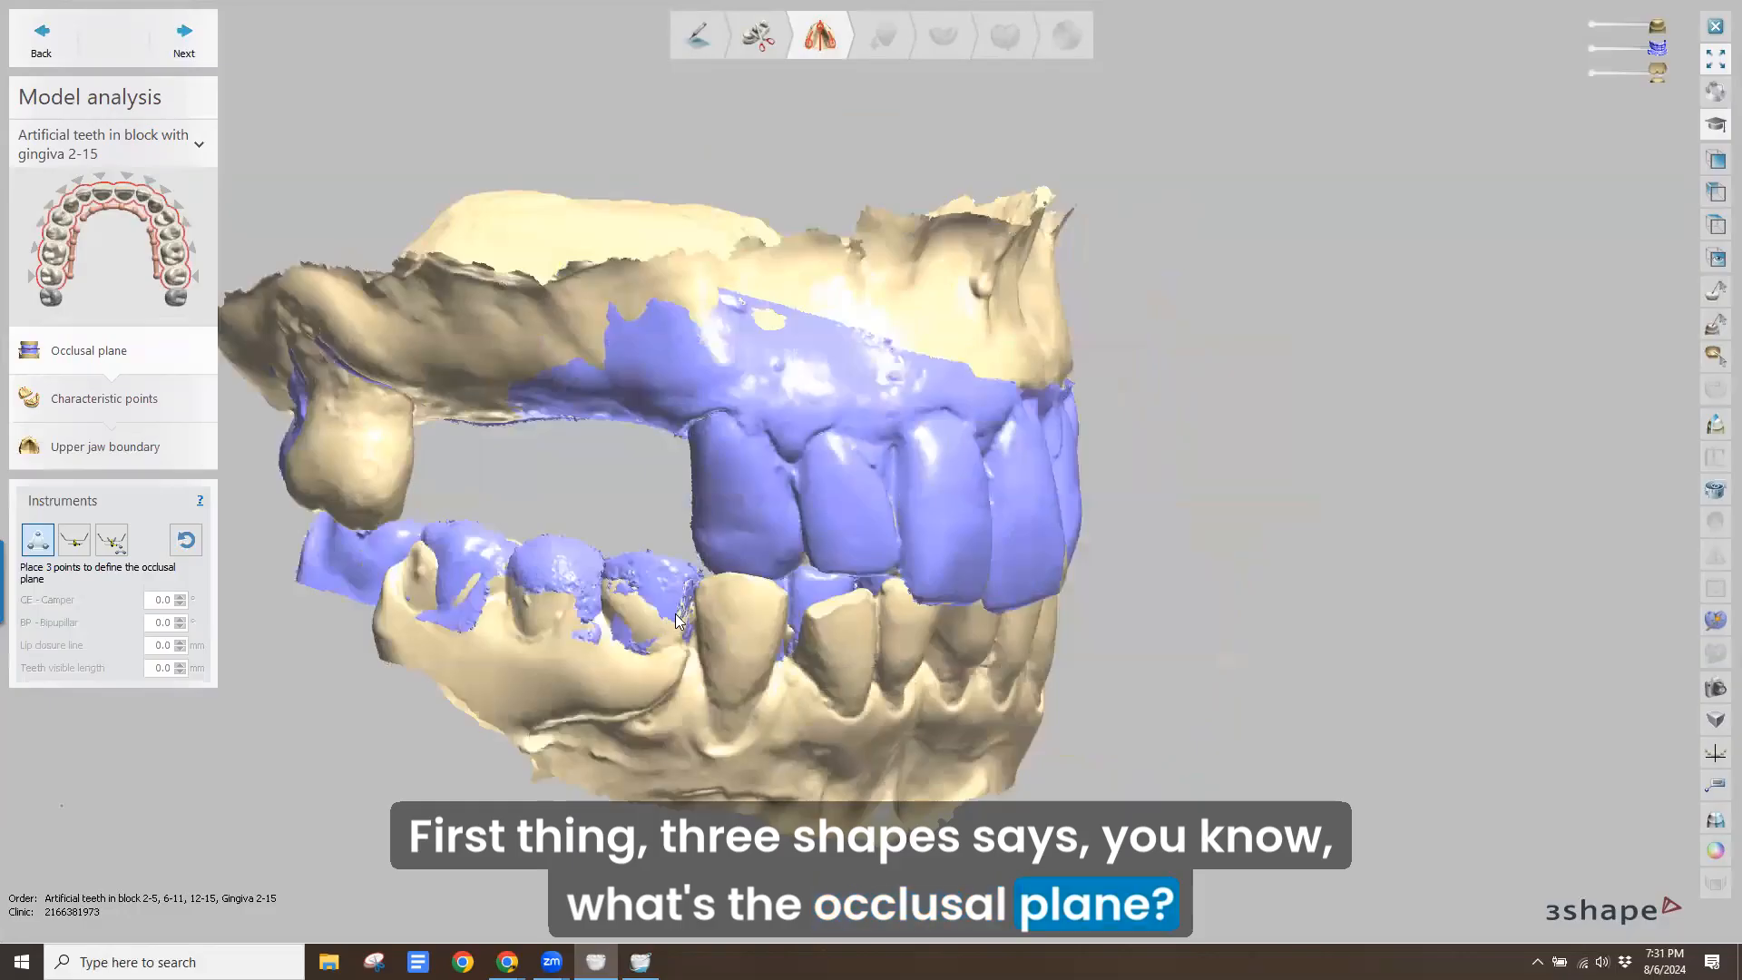
pyautogui.click(368, 524)
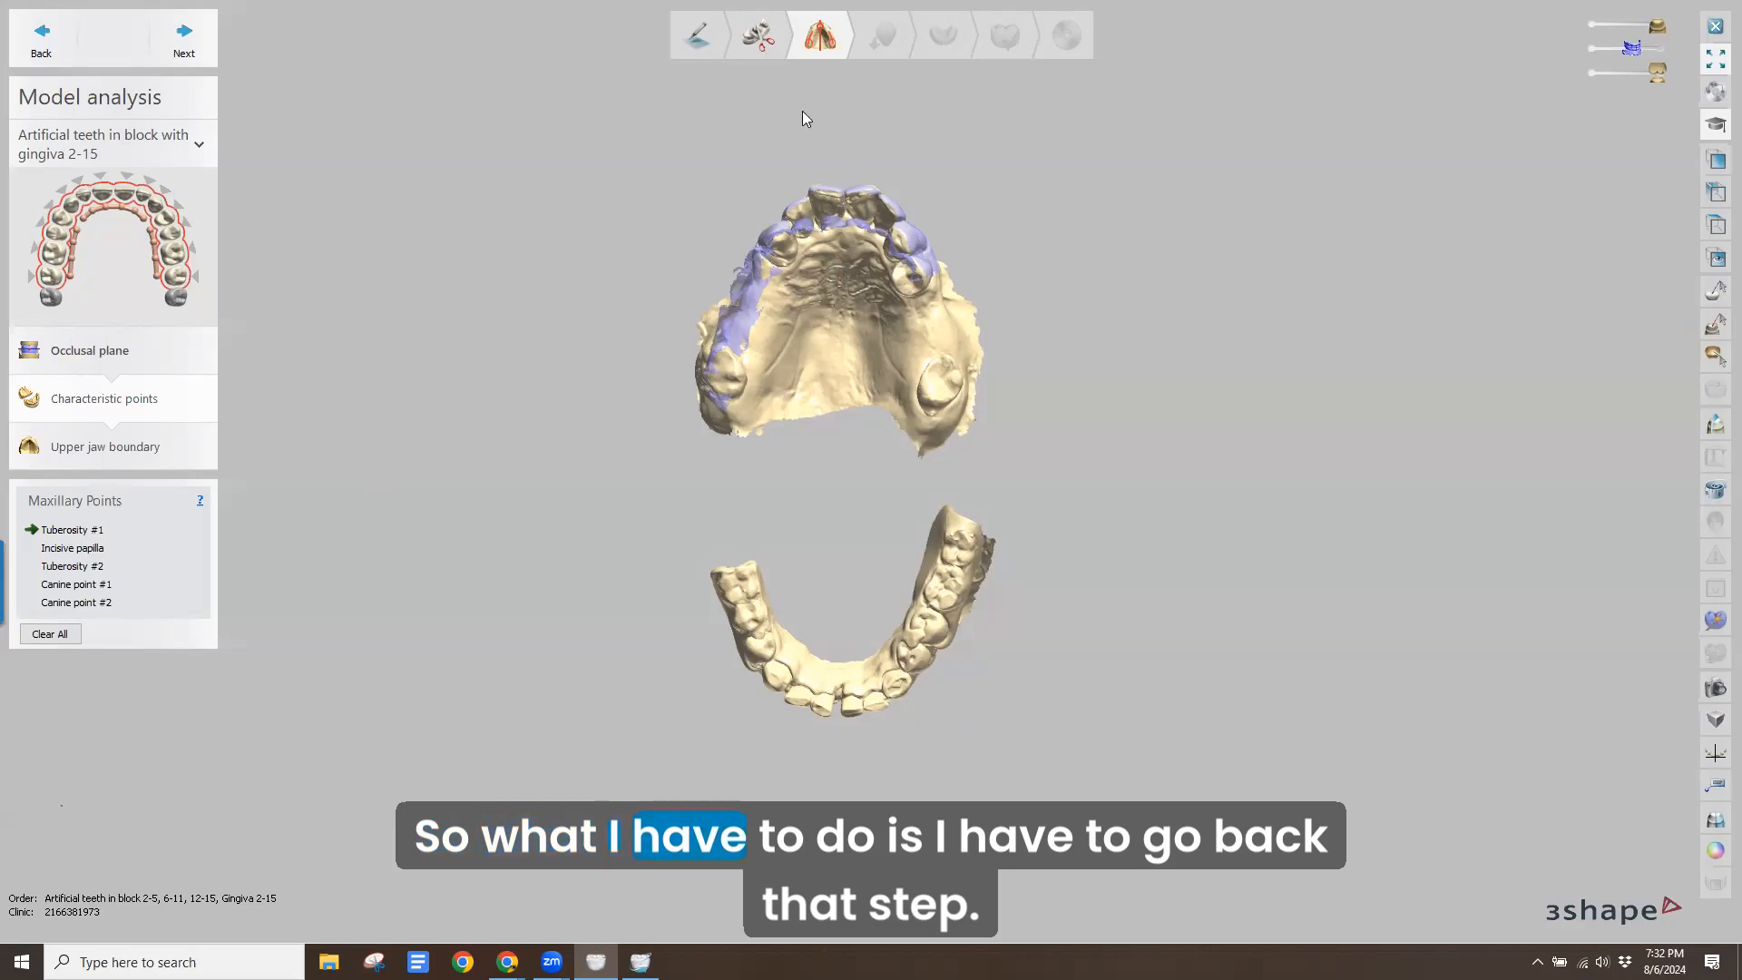
# Hide the blue bite scan, return to the Prepare stage and open upper jaw sculpting
pyautogui.click(1588, 51)
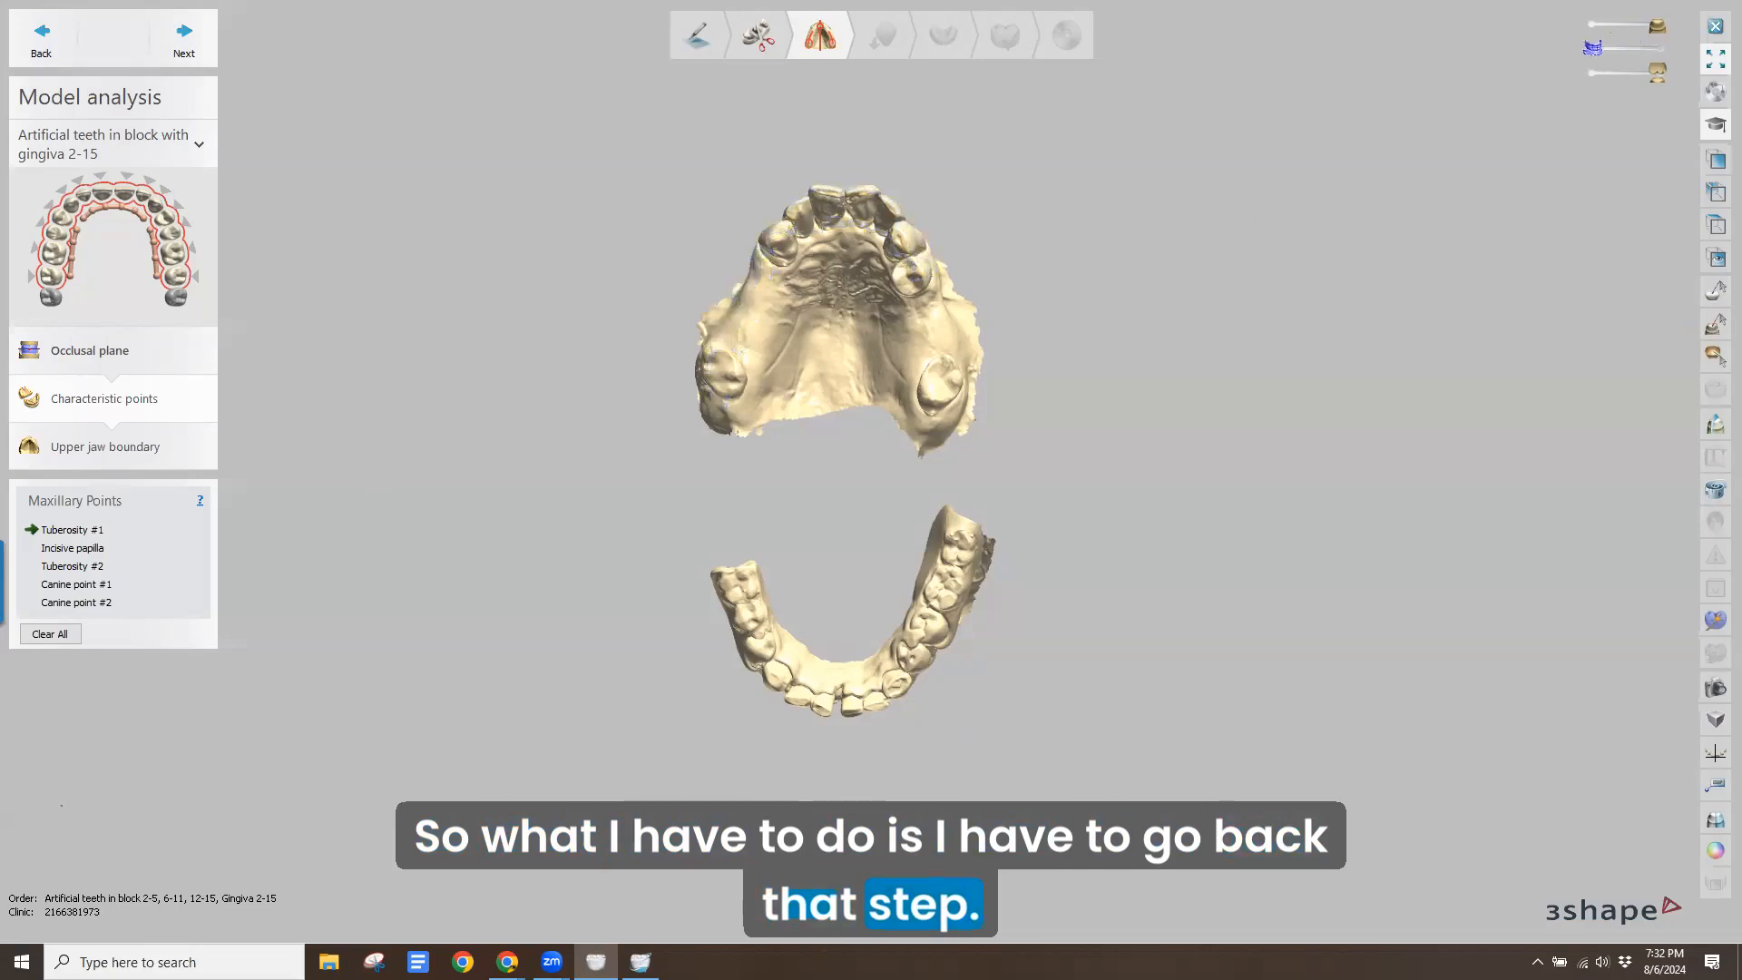
pyautogui.click(27, 40)
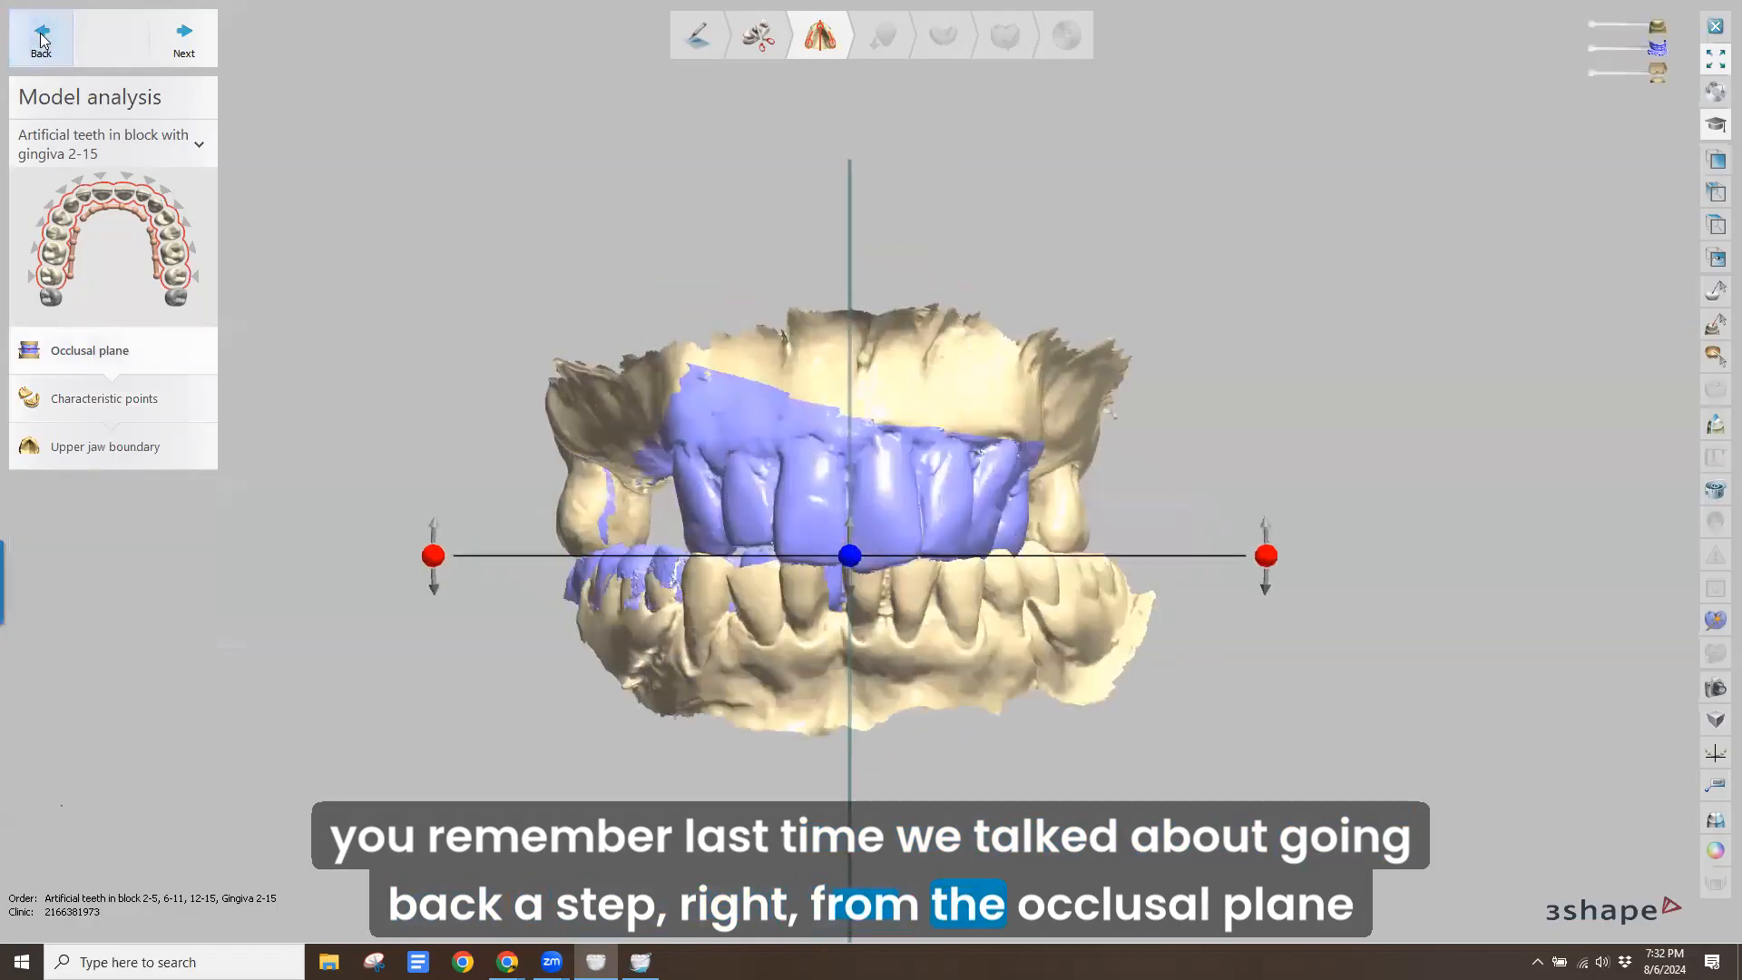
pyautogui.click(41, 39)
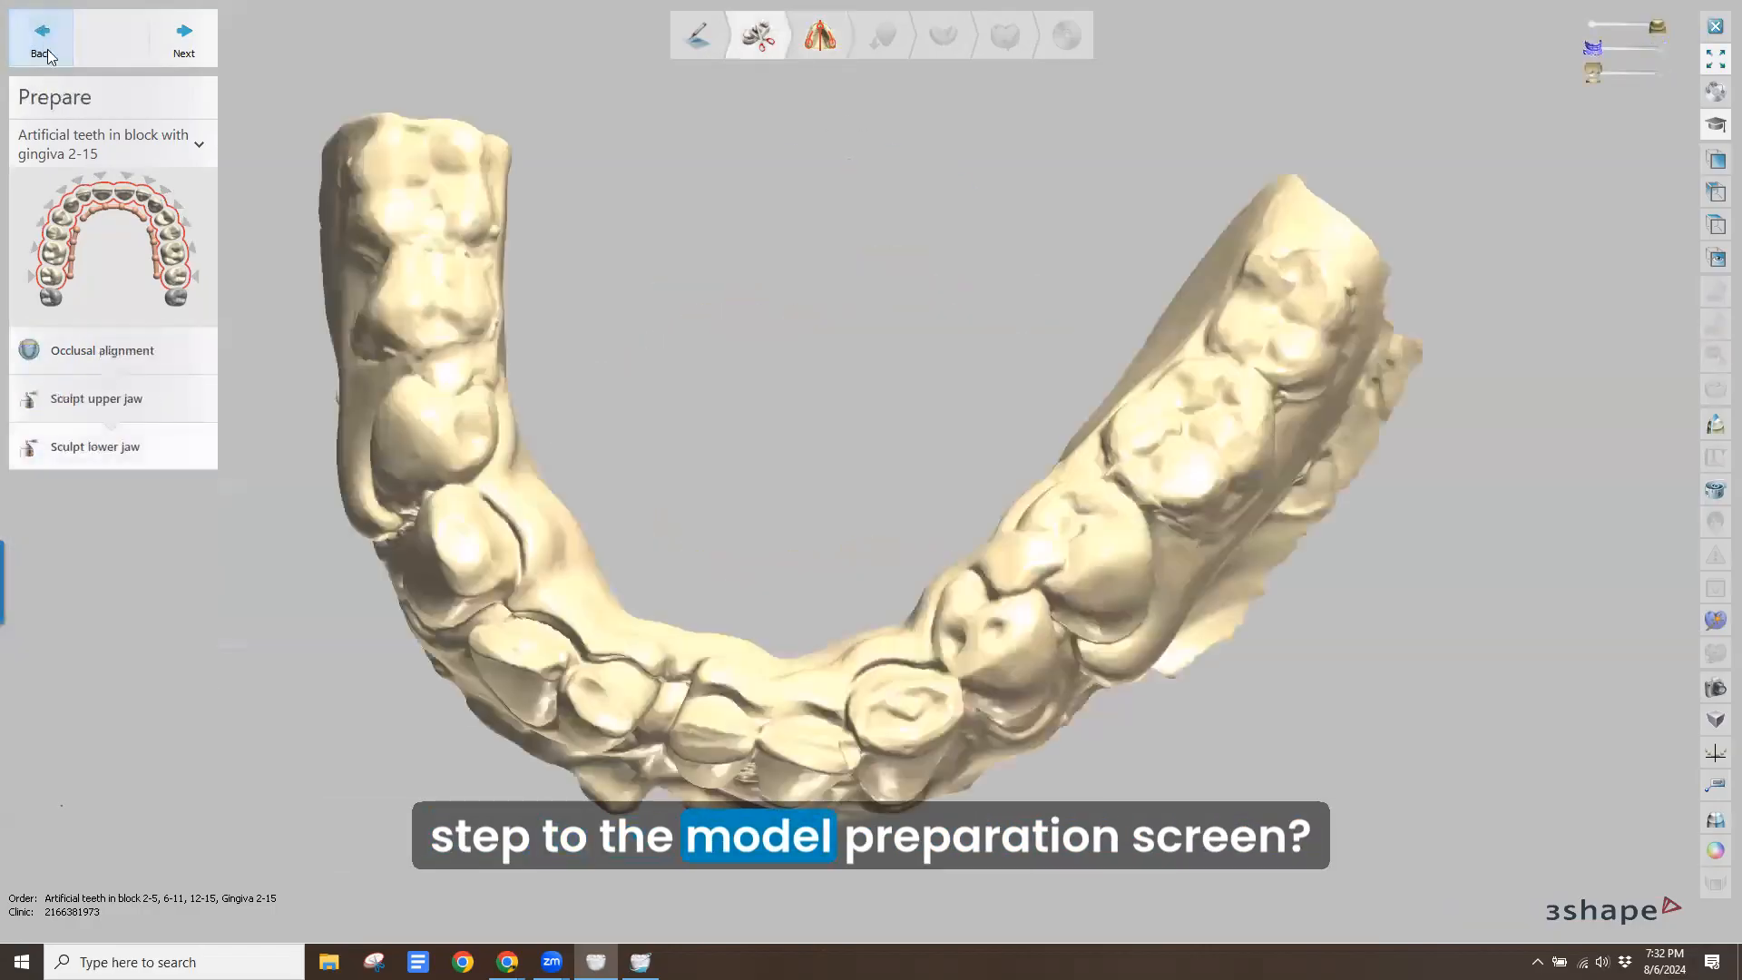
pyautogui.click(107, 400)
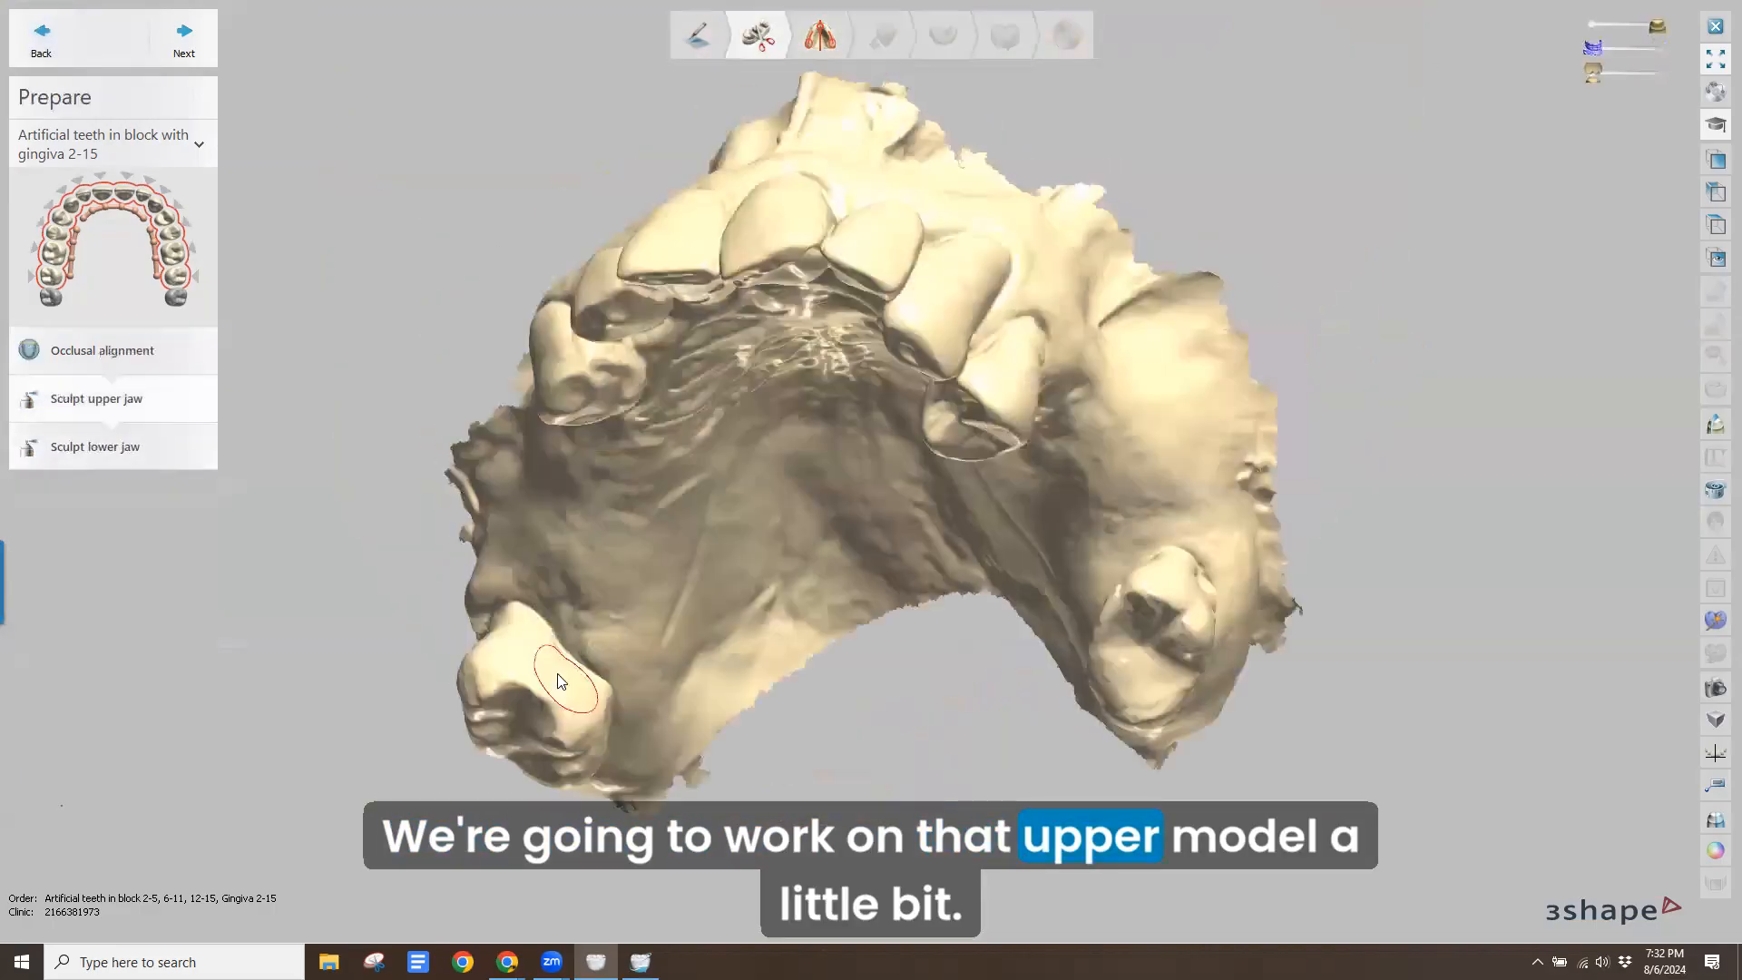
pyautogui.moveTo(607, 510); pyautogui.dragTo(632, 597, button='right')
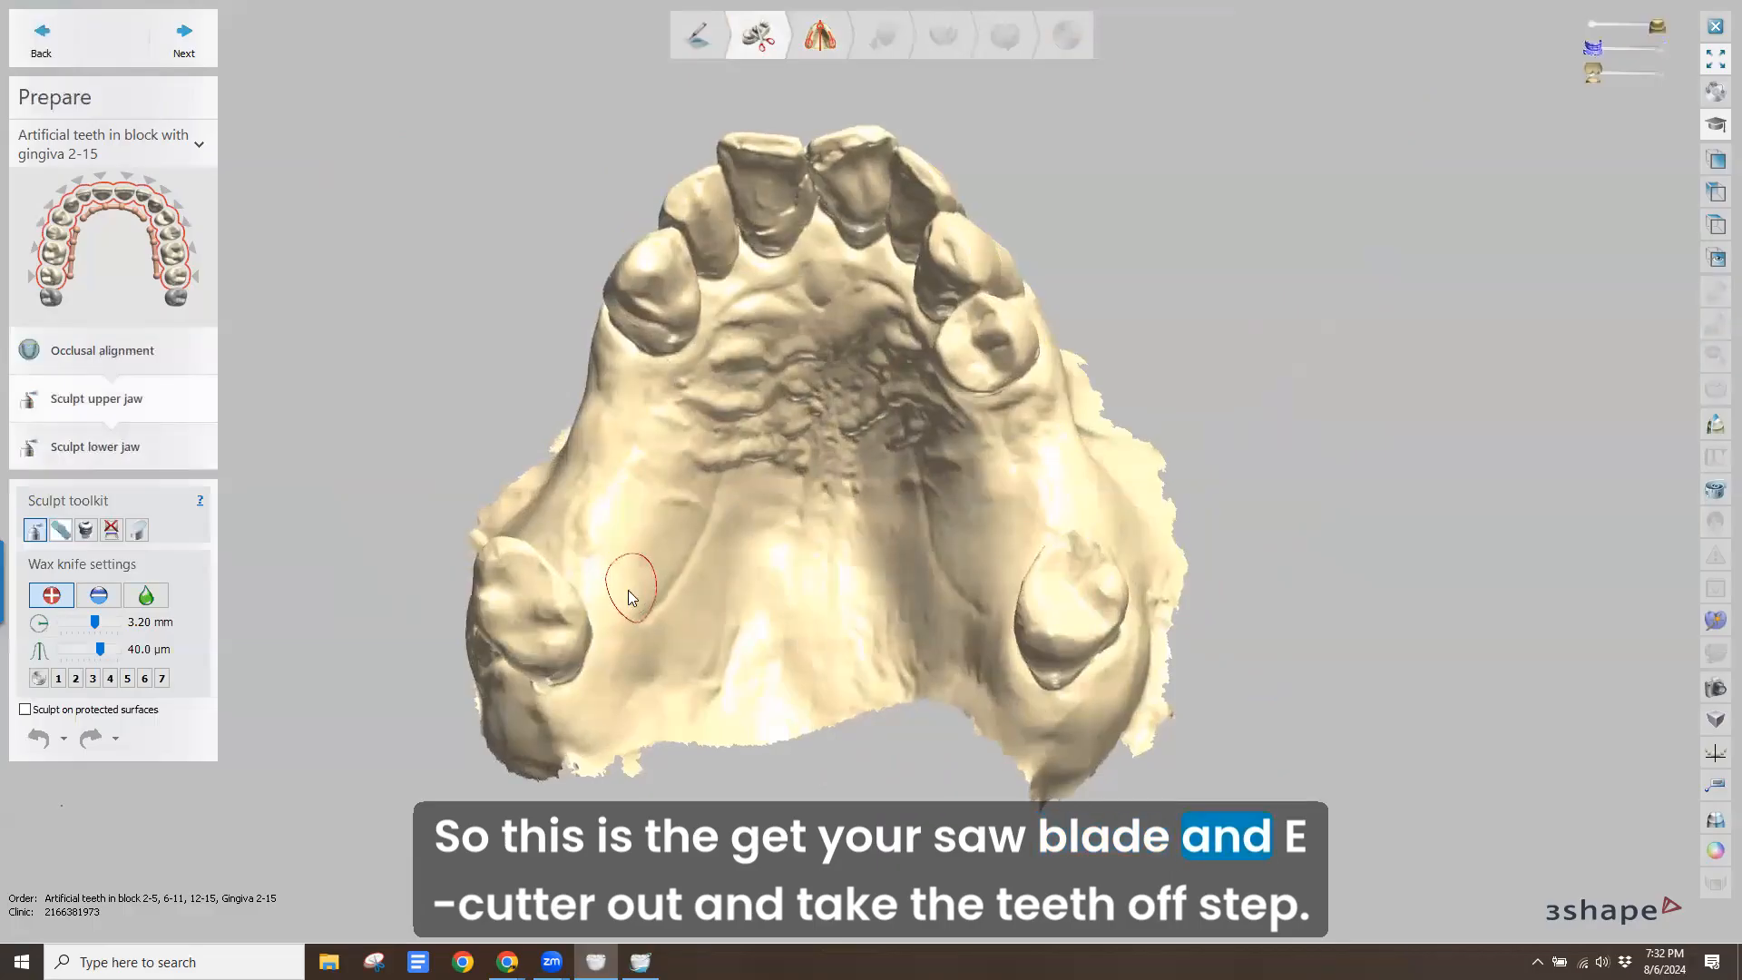
pyautogui.moveTo(607, 444)
pyautogui.mouseDown(button='right')
pyautogui.moveTo(610, 420)
pyautogui.moveTo(624, 456)
pyautogui.mouseUp(button='right')
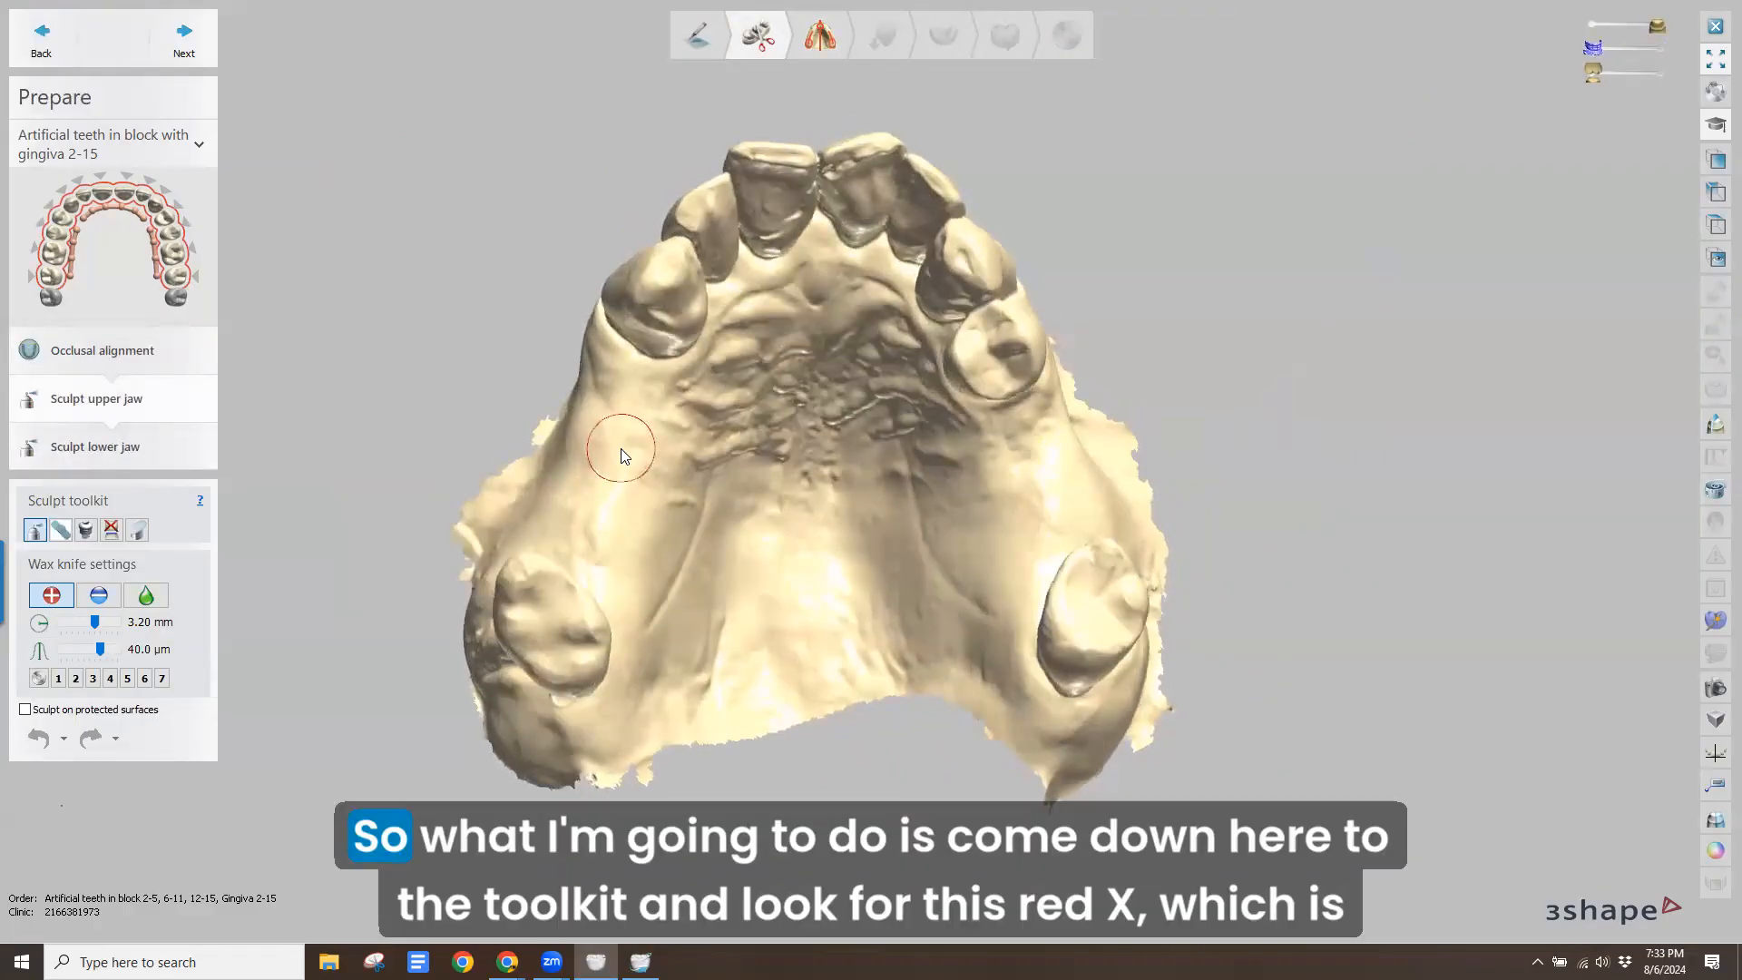
# Extract the two rear molars from the upper model with auto tooth detection and automatic application enabled
pyautogui.click(111, 531)
pyautogui.moveTo(385, 457); pyautogui.dragTo(390, 453, button='right')
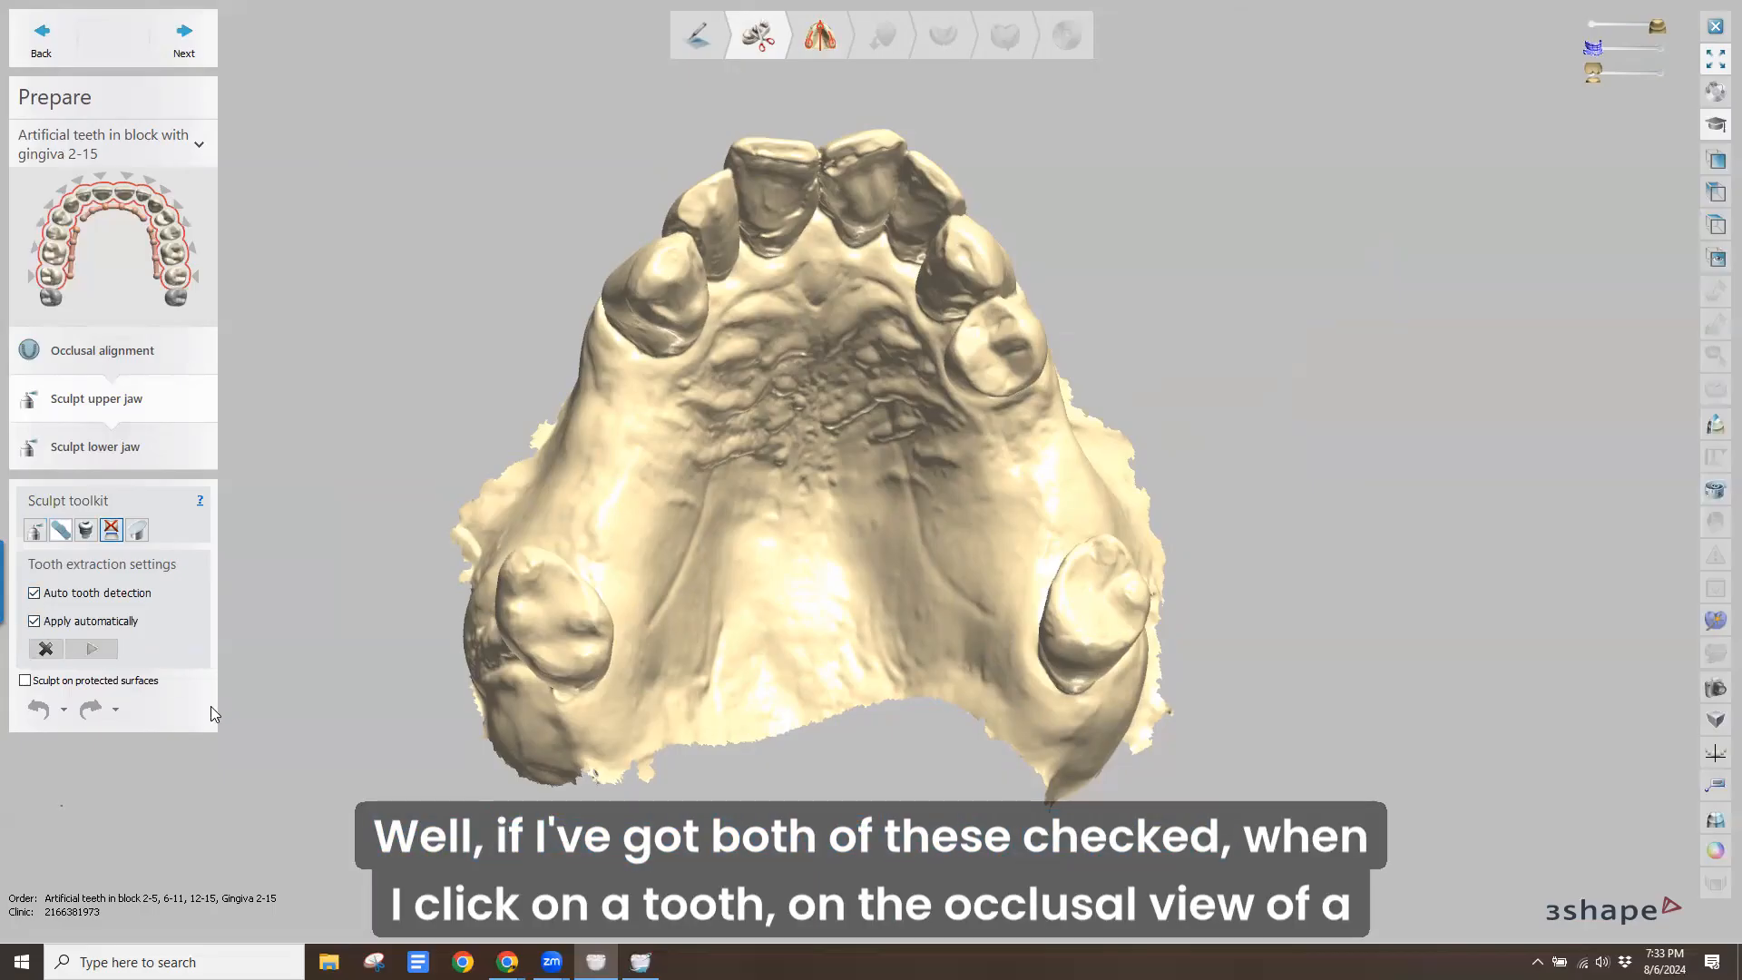
pyautogui.click(550, 617)
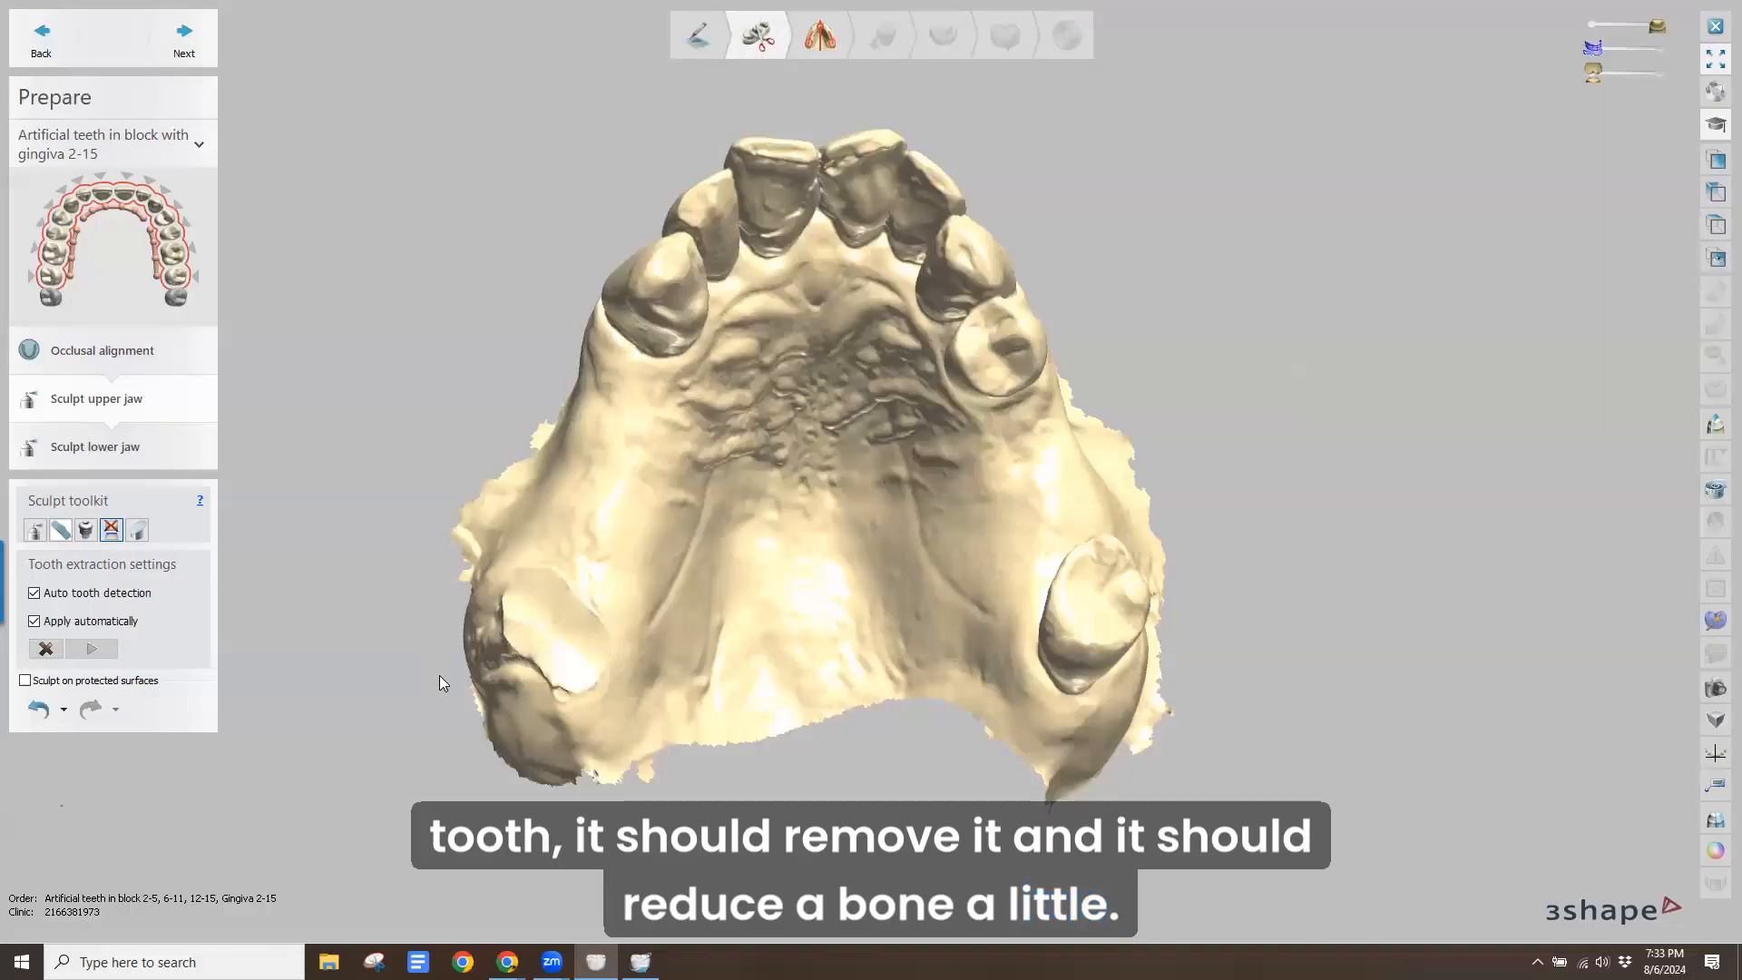
pyautogui.moveTo(432, 548); pyautogui.dragTo(471, 552, button='right')
pyautogui.click(1143, 559)
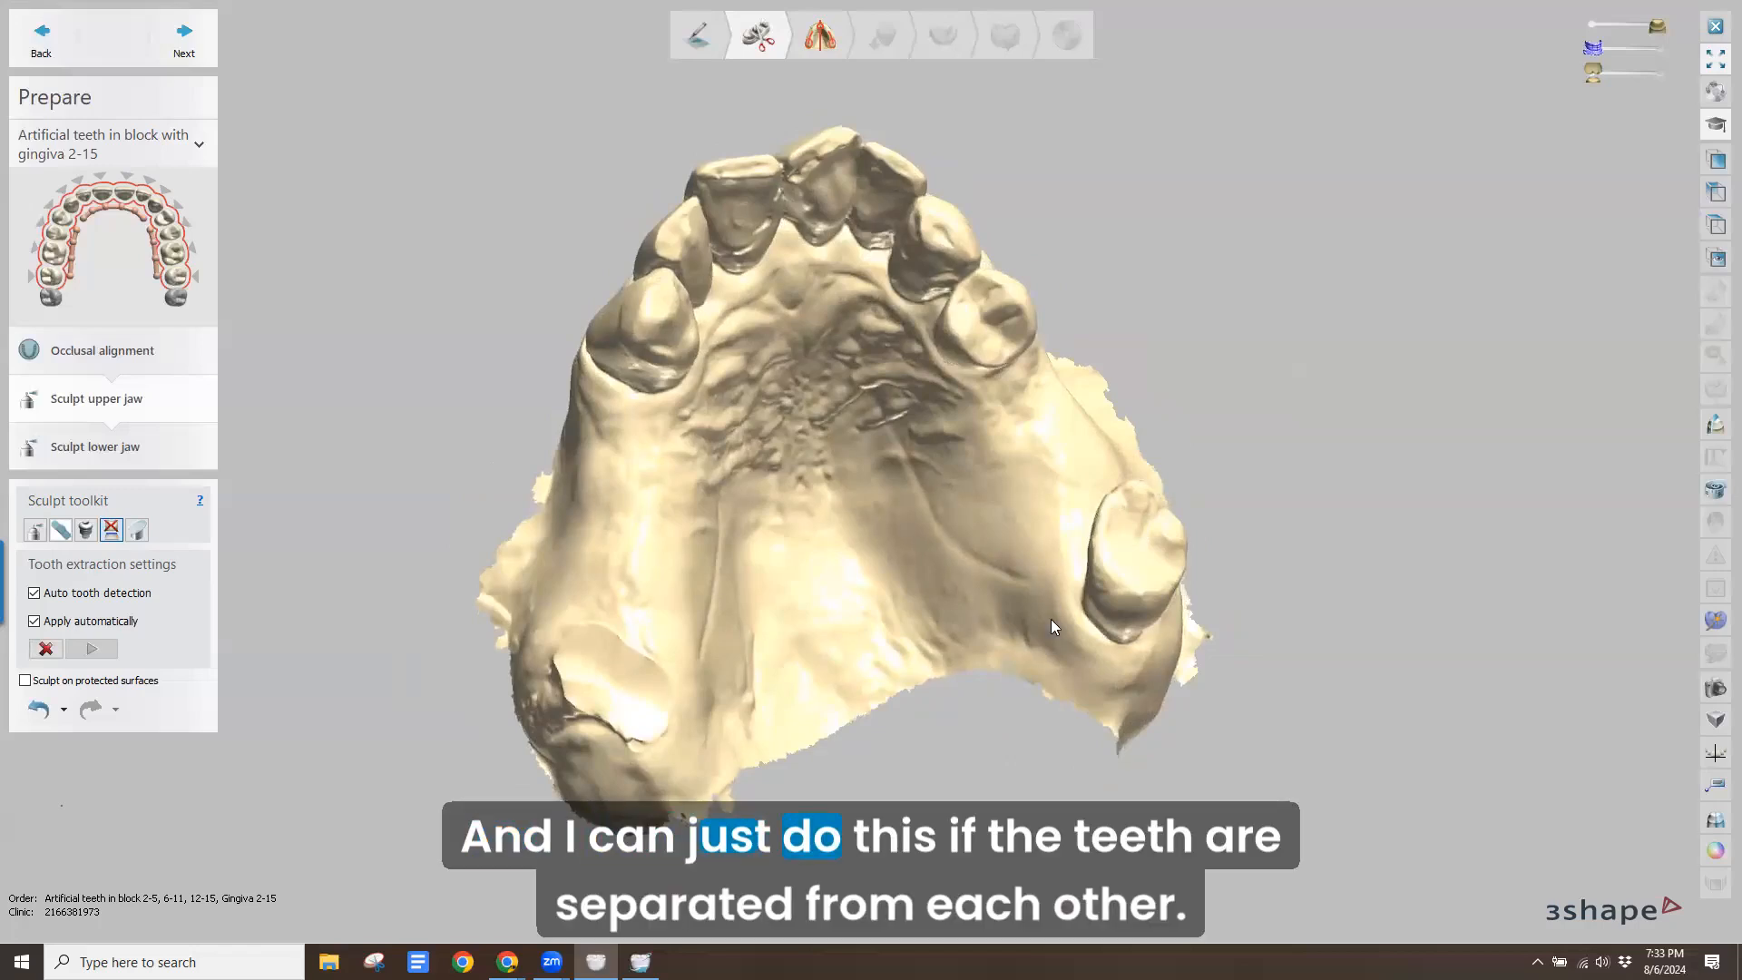
# Try automatic extraction on the upper right cuspid and the neighbouring lateral incisor, and undo both extractions
pyautogui.moveTo(1022, 509)
pyautogui.mouseDown(button='right')
pyautogui.moveTo(1015, 568)
pyautogui.moveTo(947, 566)
pyautogui.moveTo(1038, 552)
pyautogui.moveTo(1038, 494)
pyautogui.moveTo(1075, 498)
pyautogui.moveTo(1038, 533)
pyautogui.mouseUp(button='right')
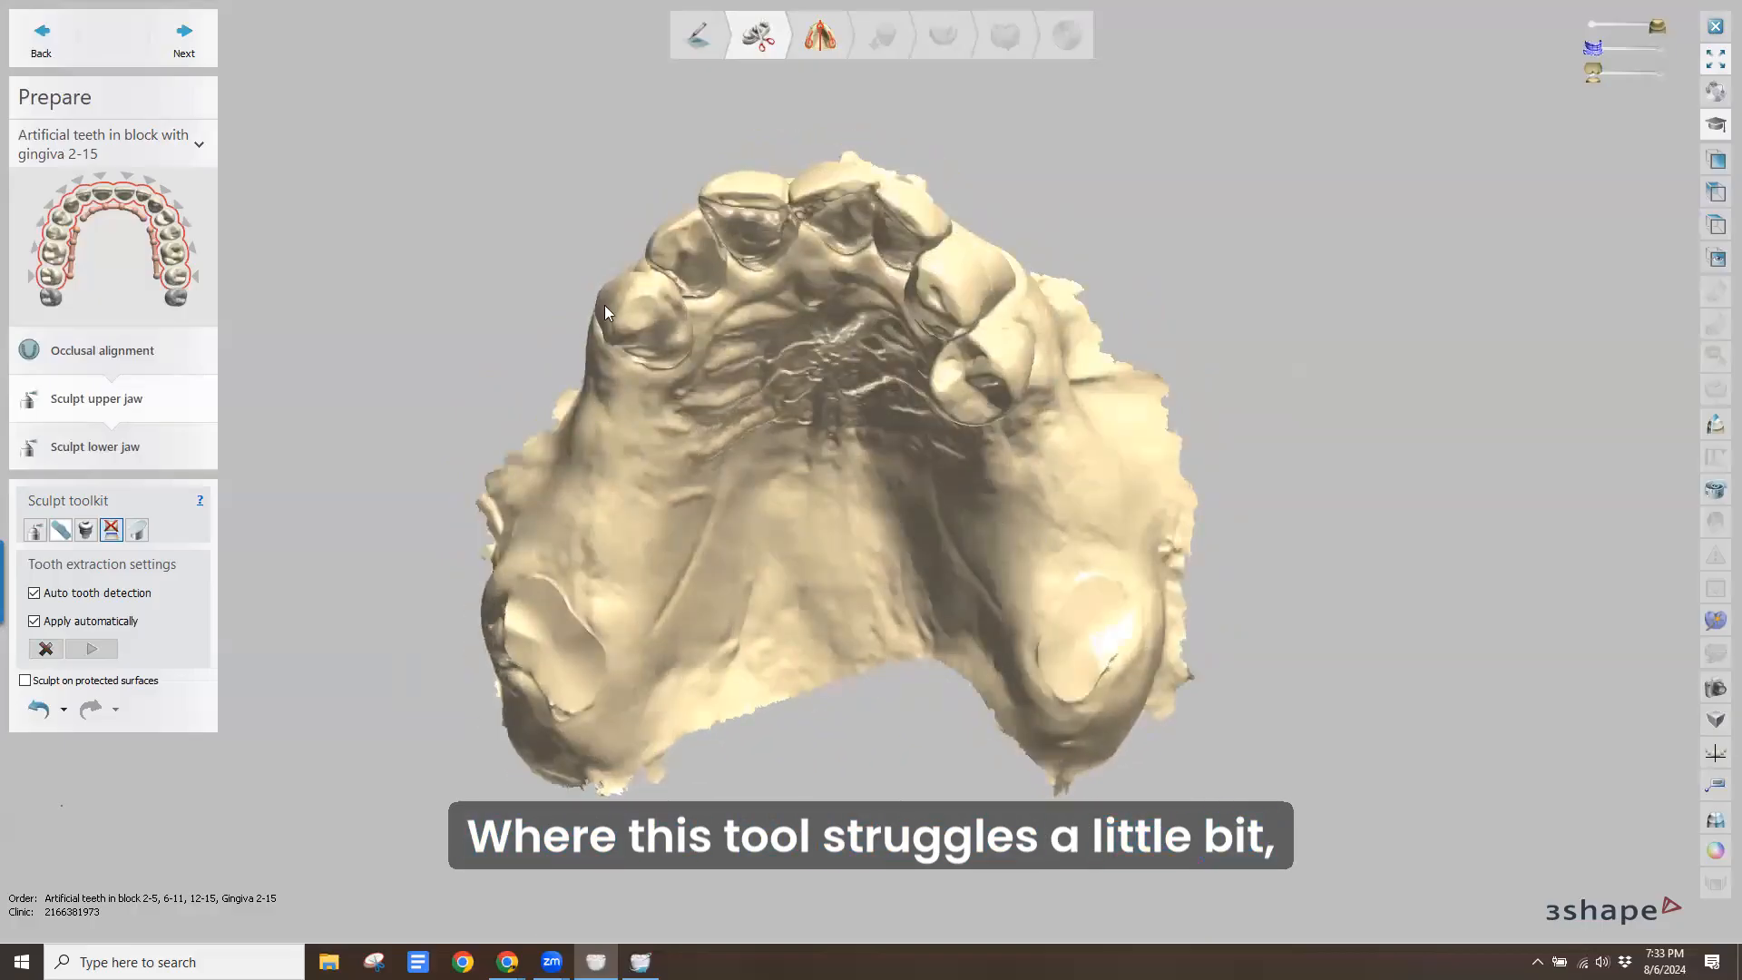
pyautogui.moveTo(606, 306)
pyautogui.mouseDown(button='right')
pyautogui.moveTo(640, 317)
pyautogui.moveTo(626, 326)
pyautogui.mouseUp(button='right')
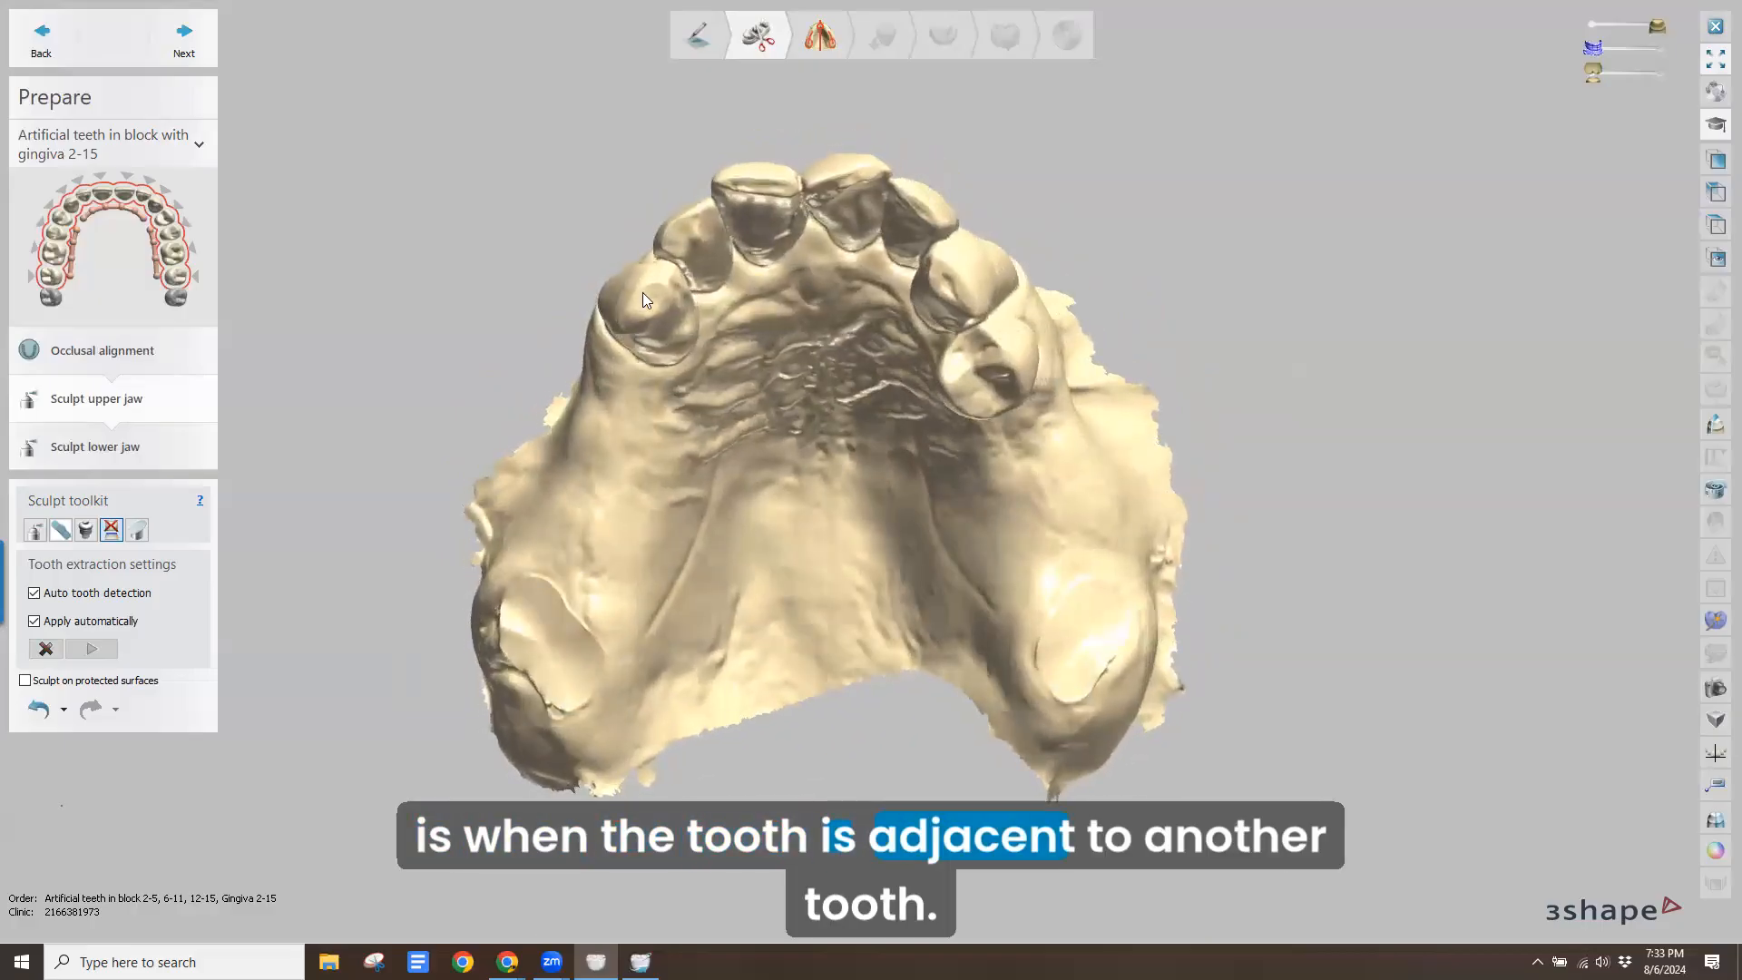
pyautogui.click(656, 294)
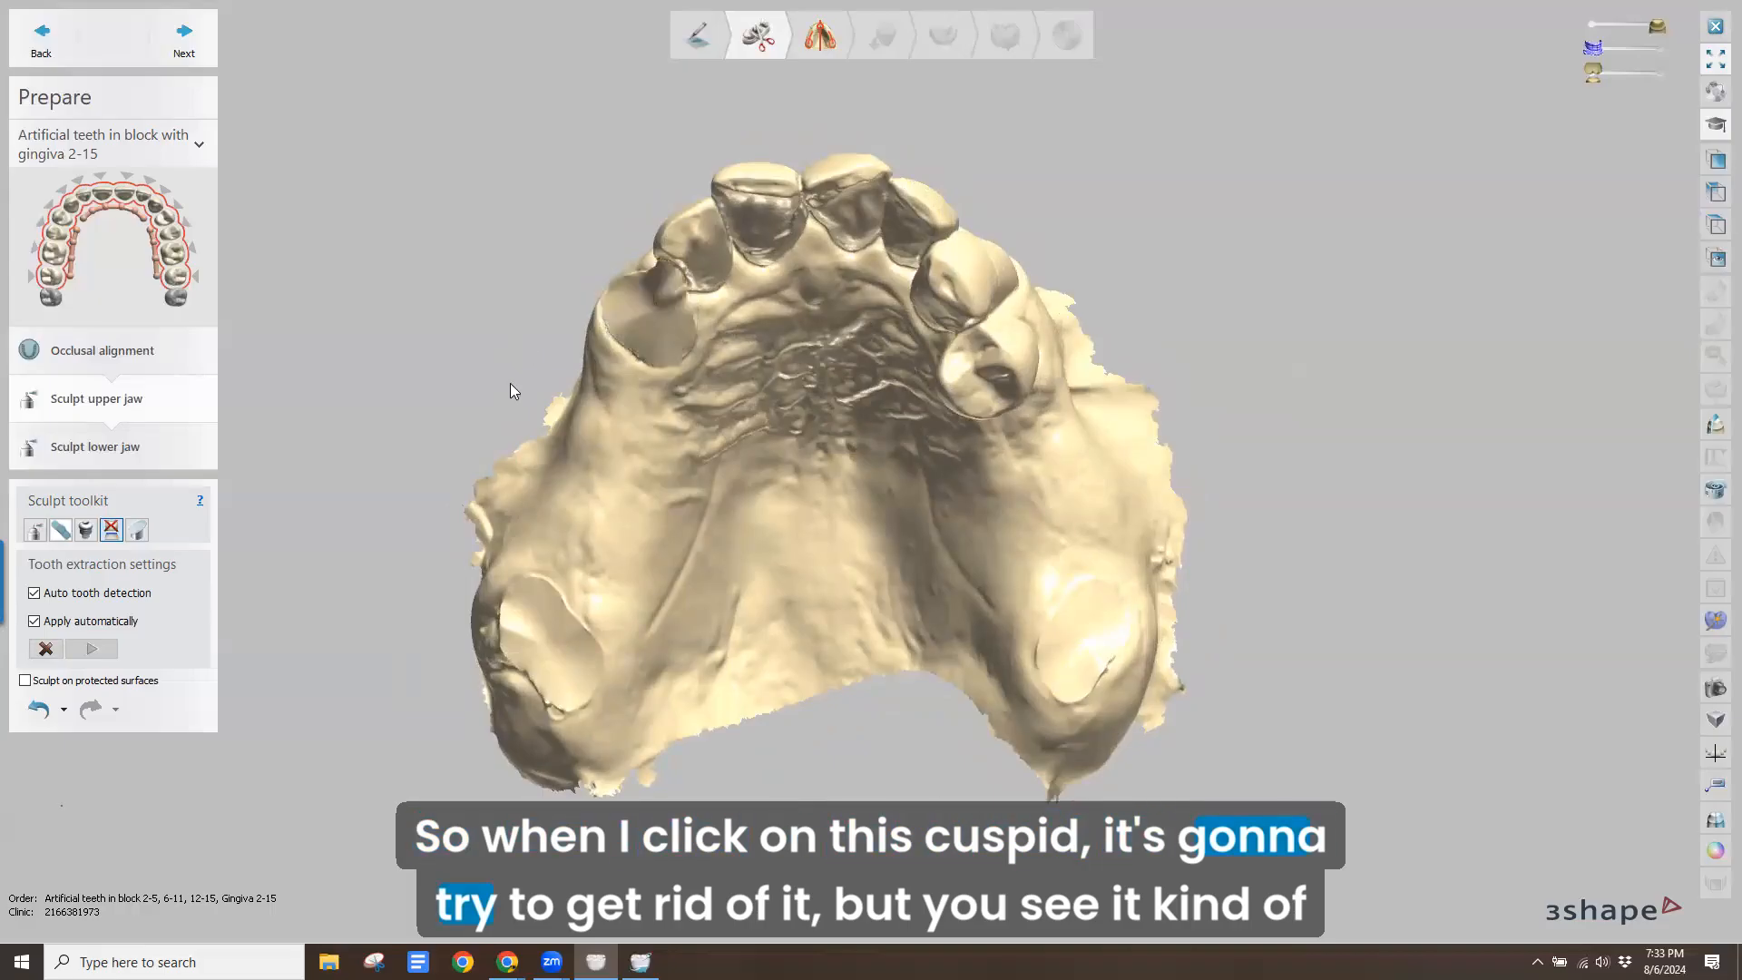
pyautogui.moveTo(510, 383); pyautogui.dragTo(601, 352, button='right')
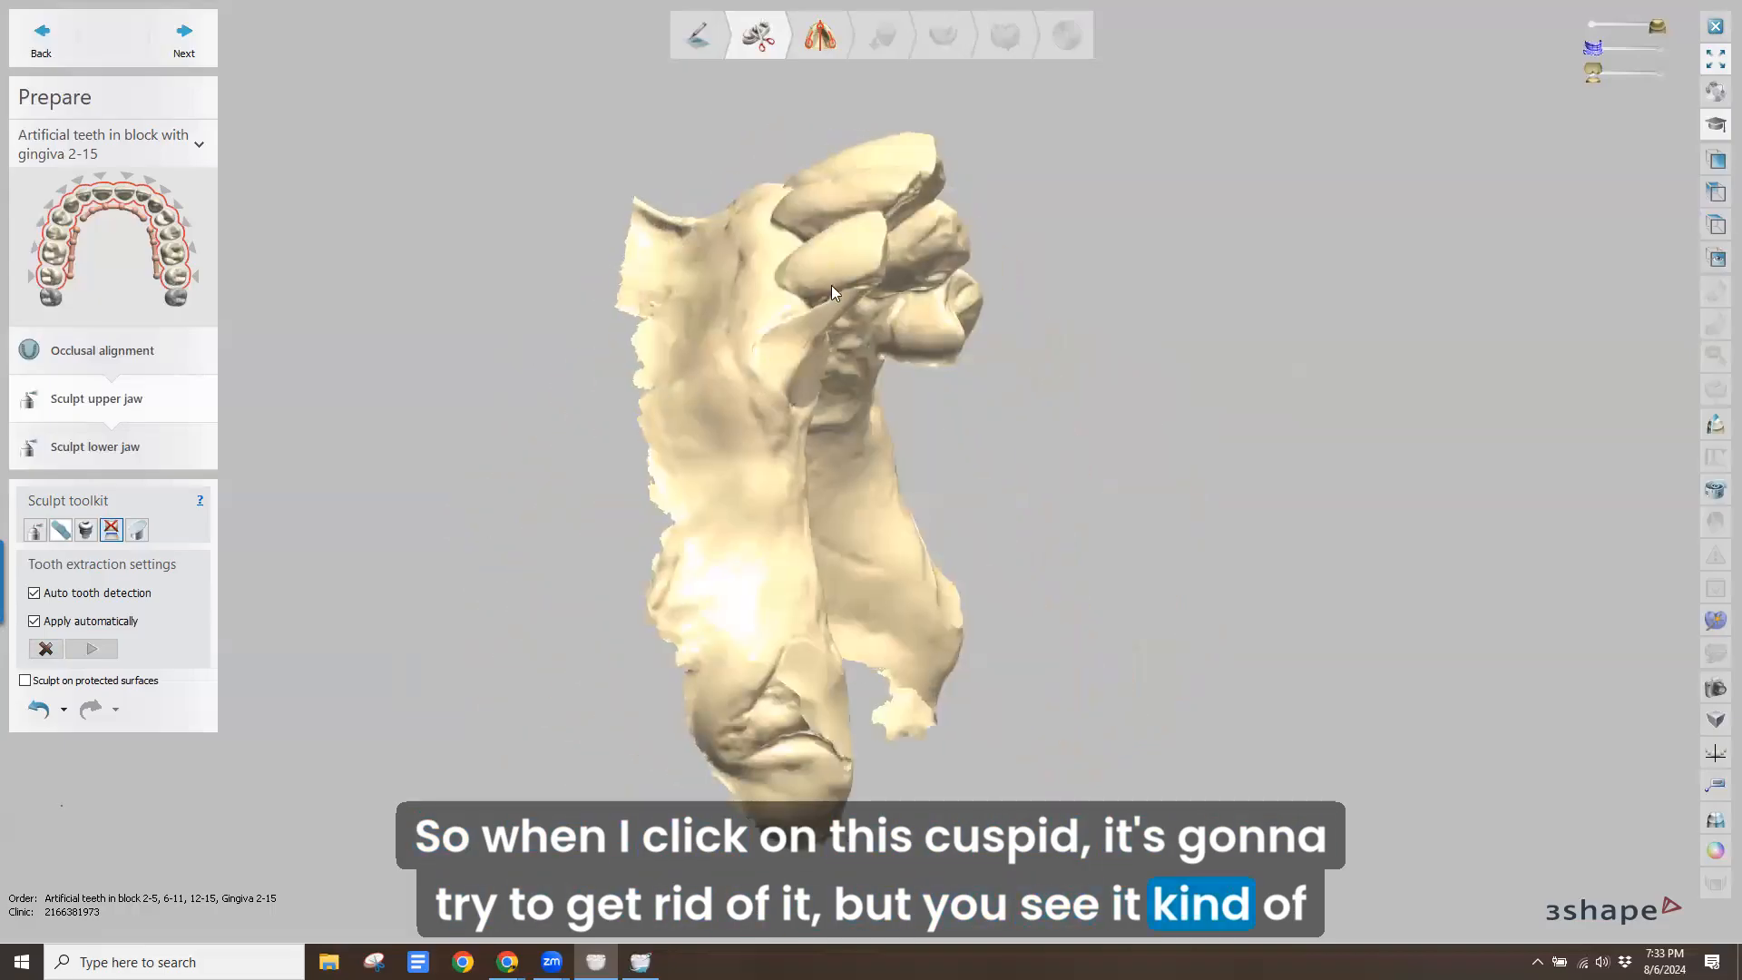
pyautogui.moveTo(721, 410); pyautogui.dragTo(573, 428, button='right')
pyautogui.click(675, 243)
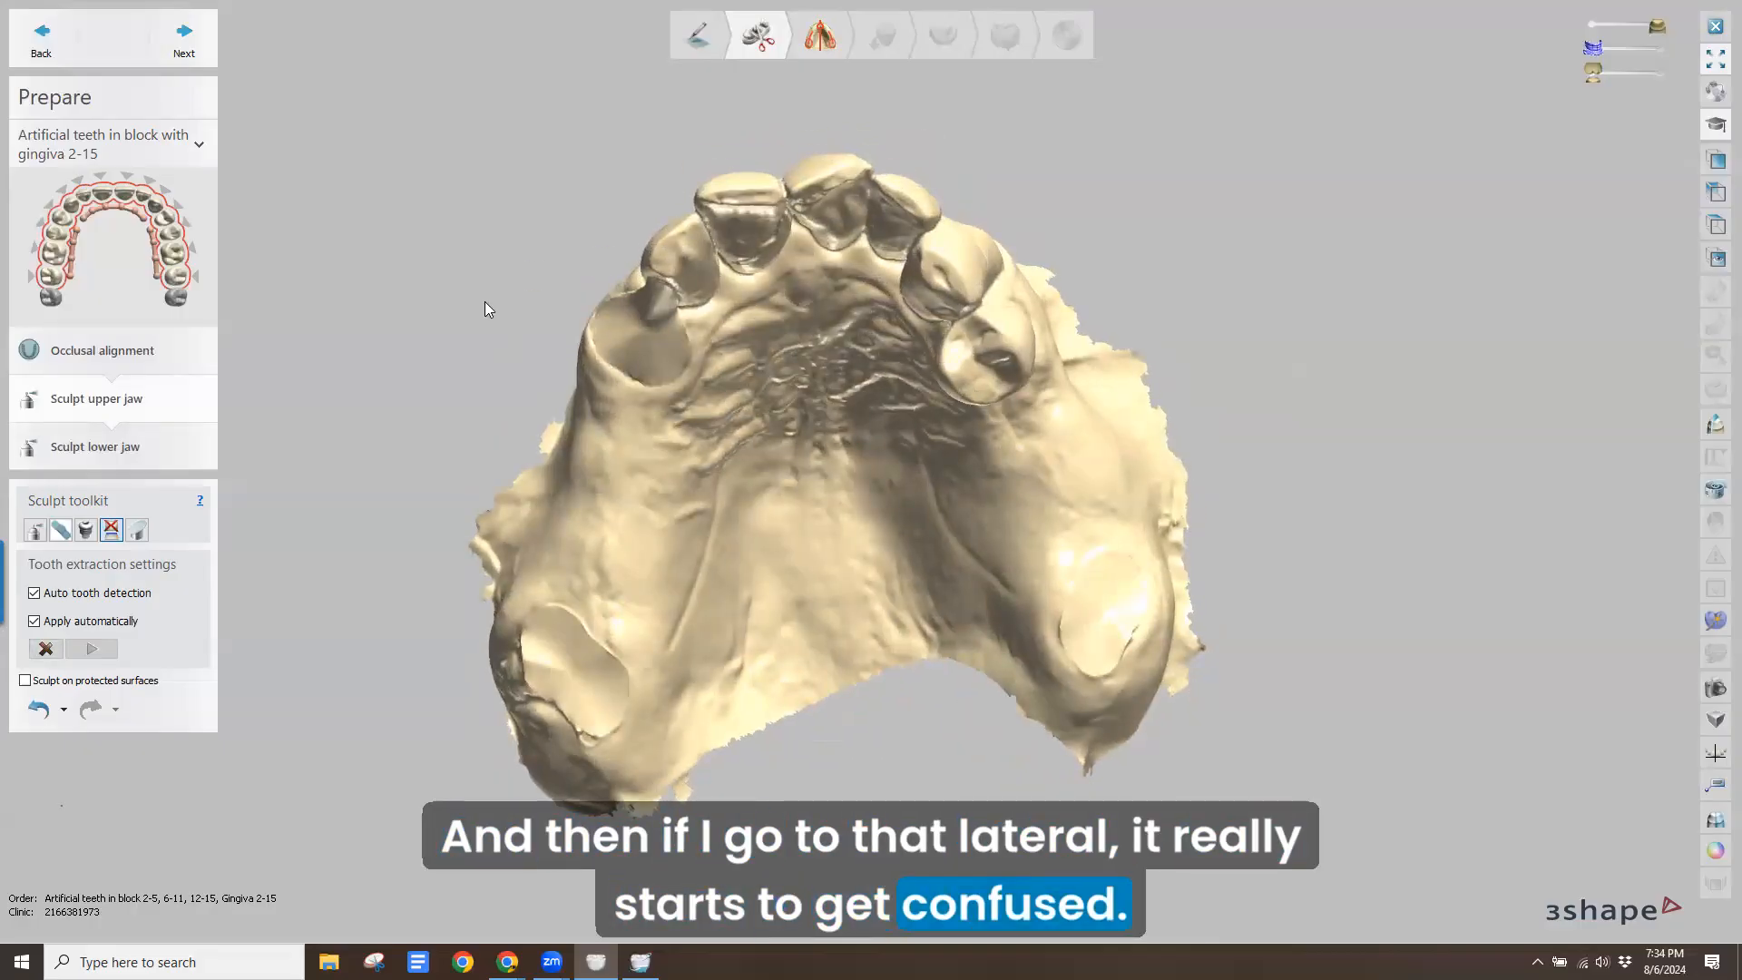
pyautogui.moveTo(473, 334); pyautogui.dragTo(804, 292, button='right')
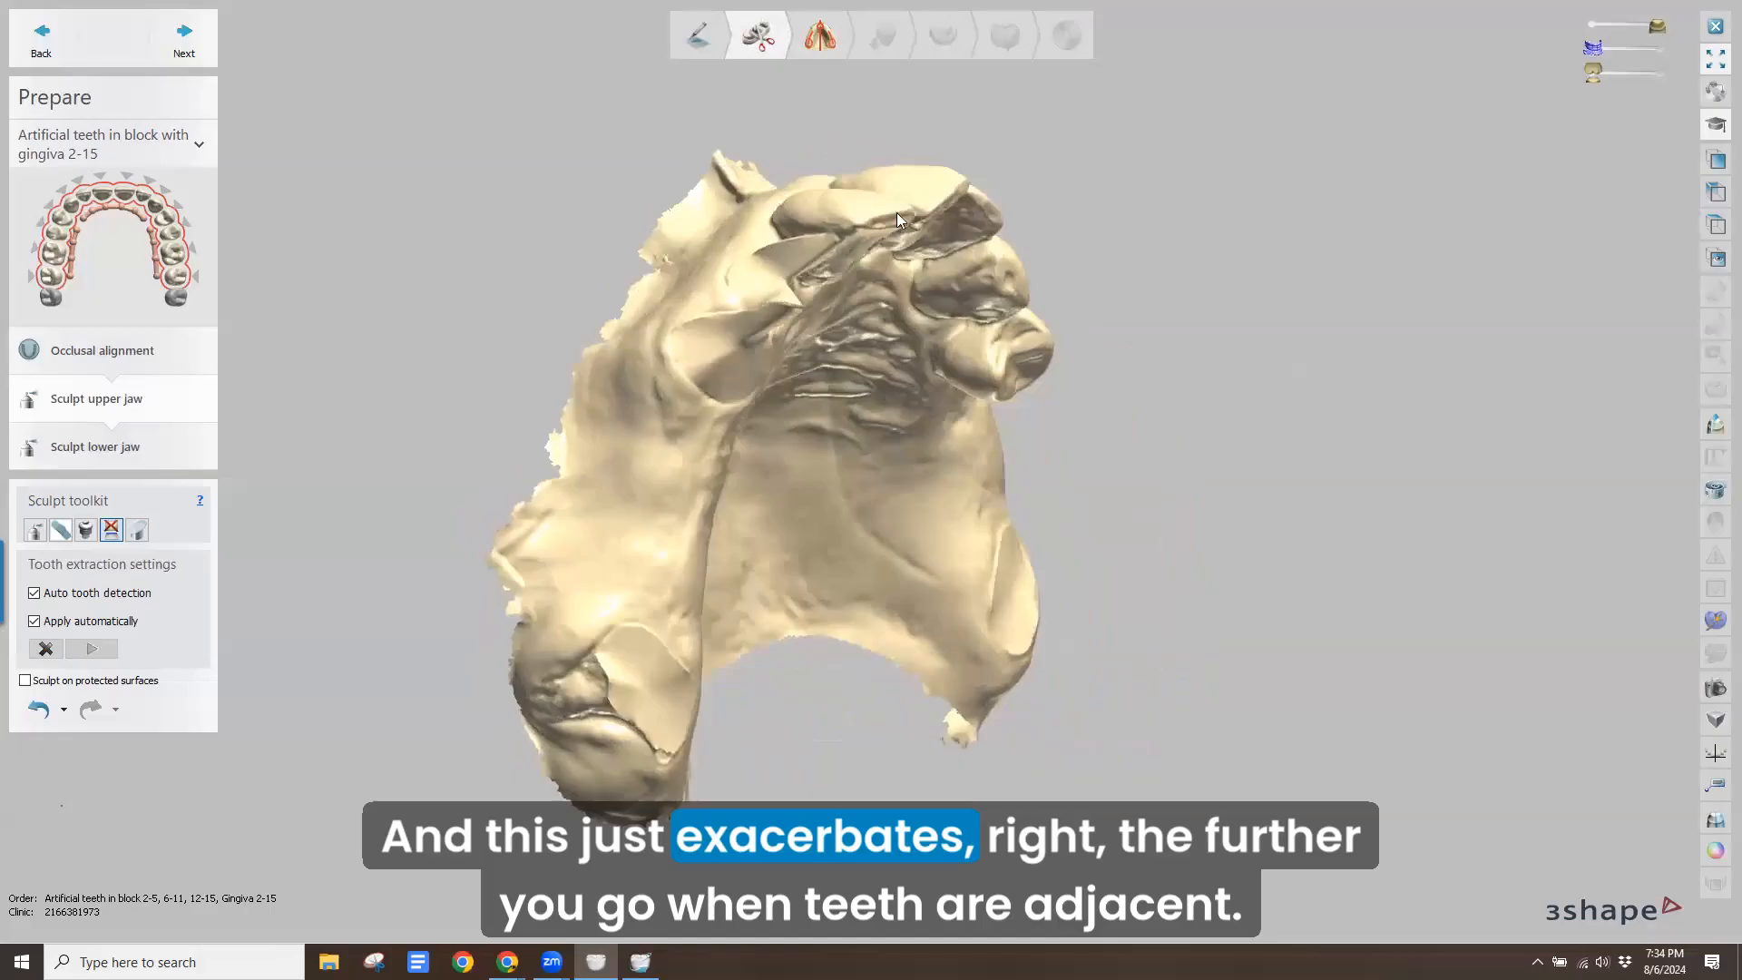
pyautogui.click(39, 710)
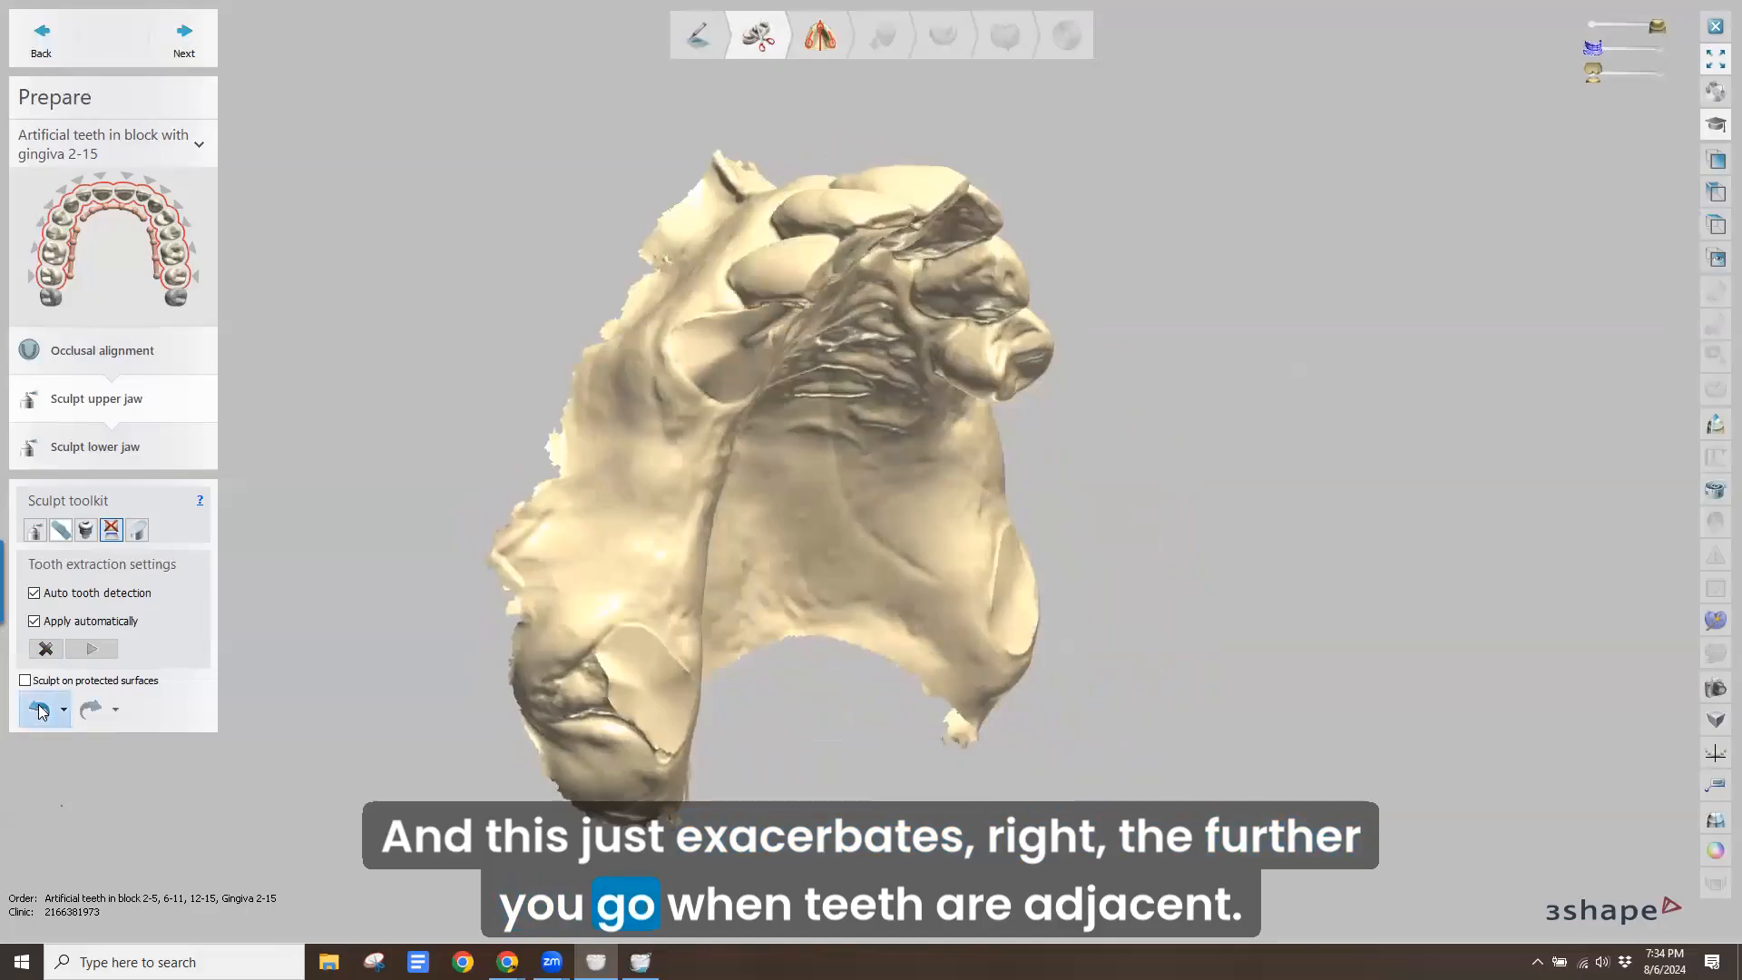
pyautogui.click(42, 711)
# Turn off automatic application of the tooth extraction and detect the outline of the upper right cuspid
pyautogui.moveTo(471, 505); pyautogui.dragTo(362, 591, button='right')
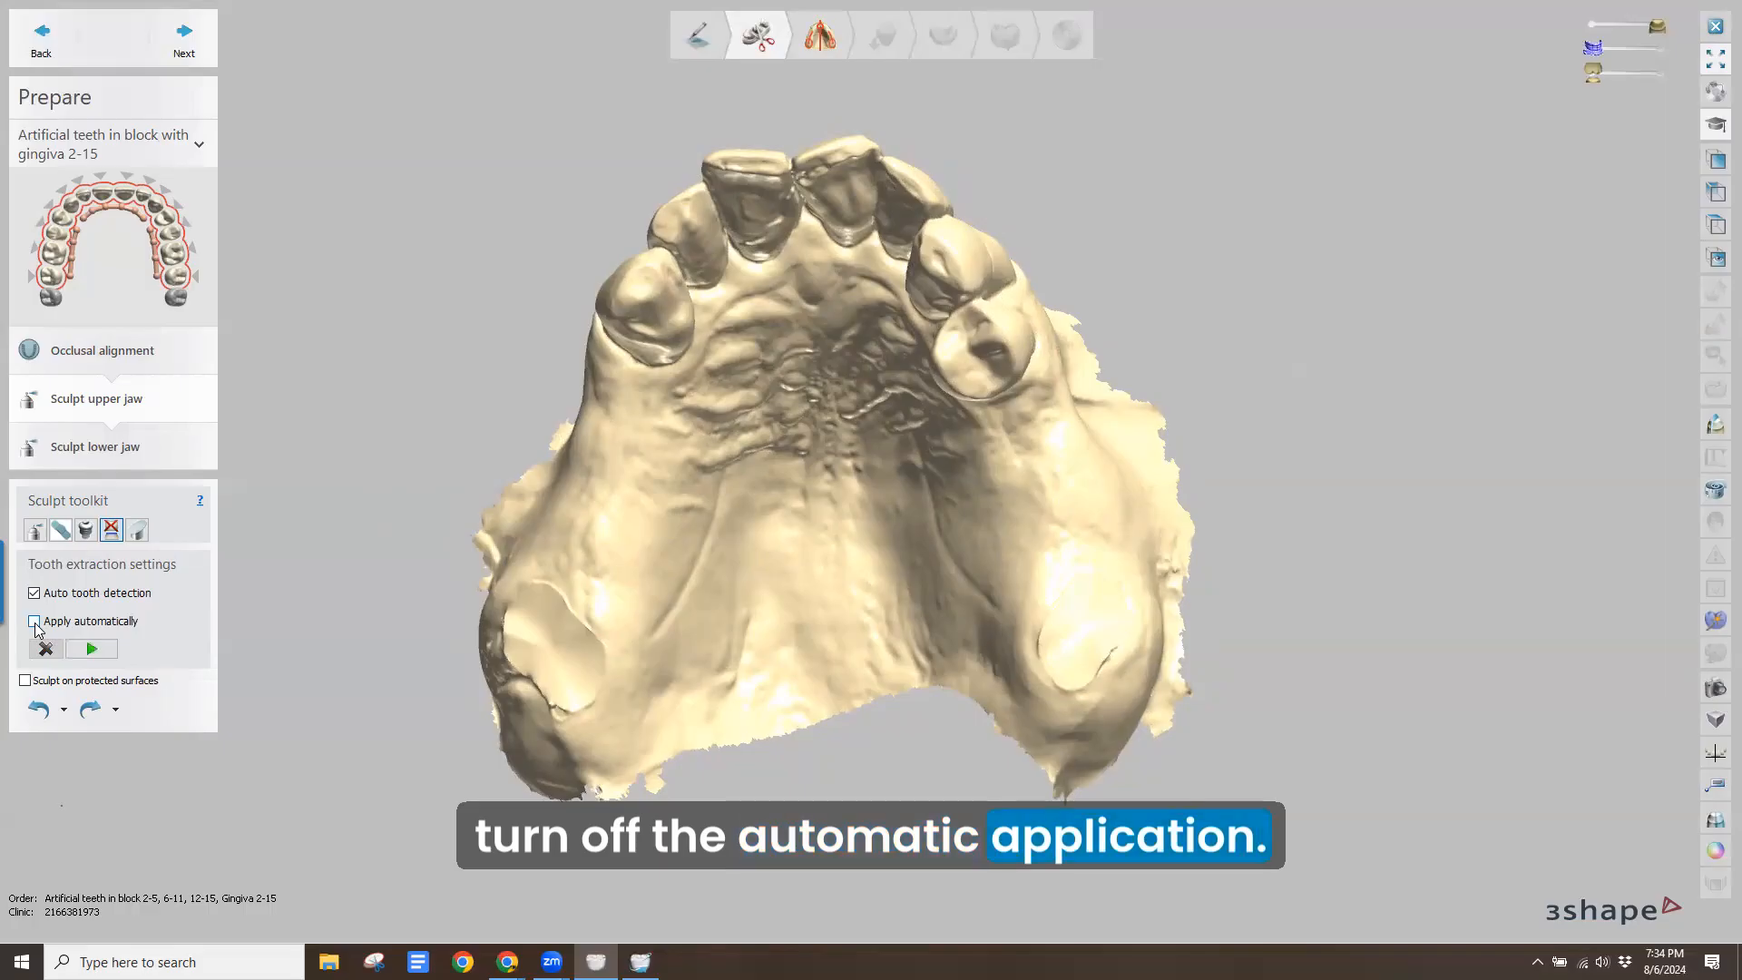
pyautogui.moveTo(368, 452); pyautogui.dragTo(522, 399, button='right')
pyautogui.click(651, 311)
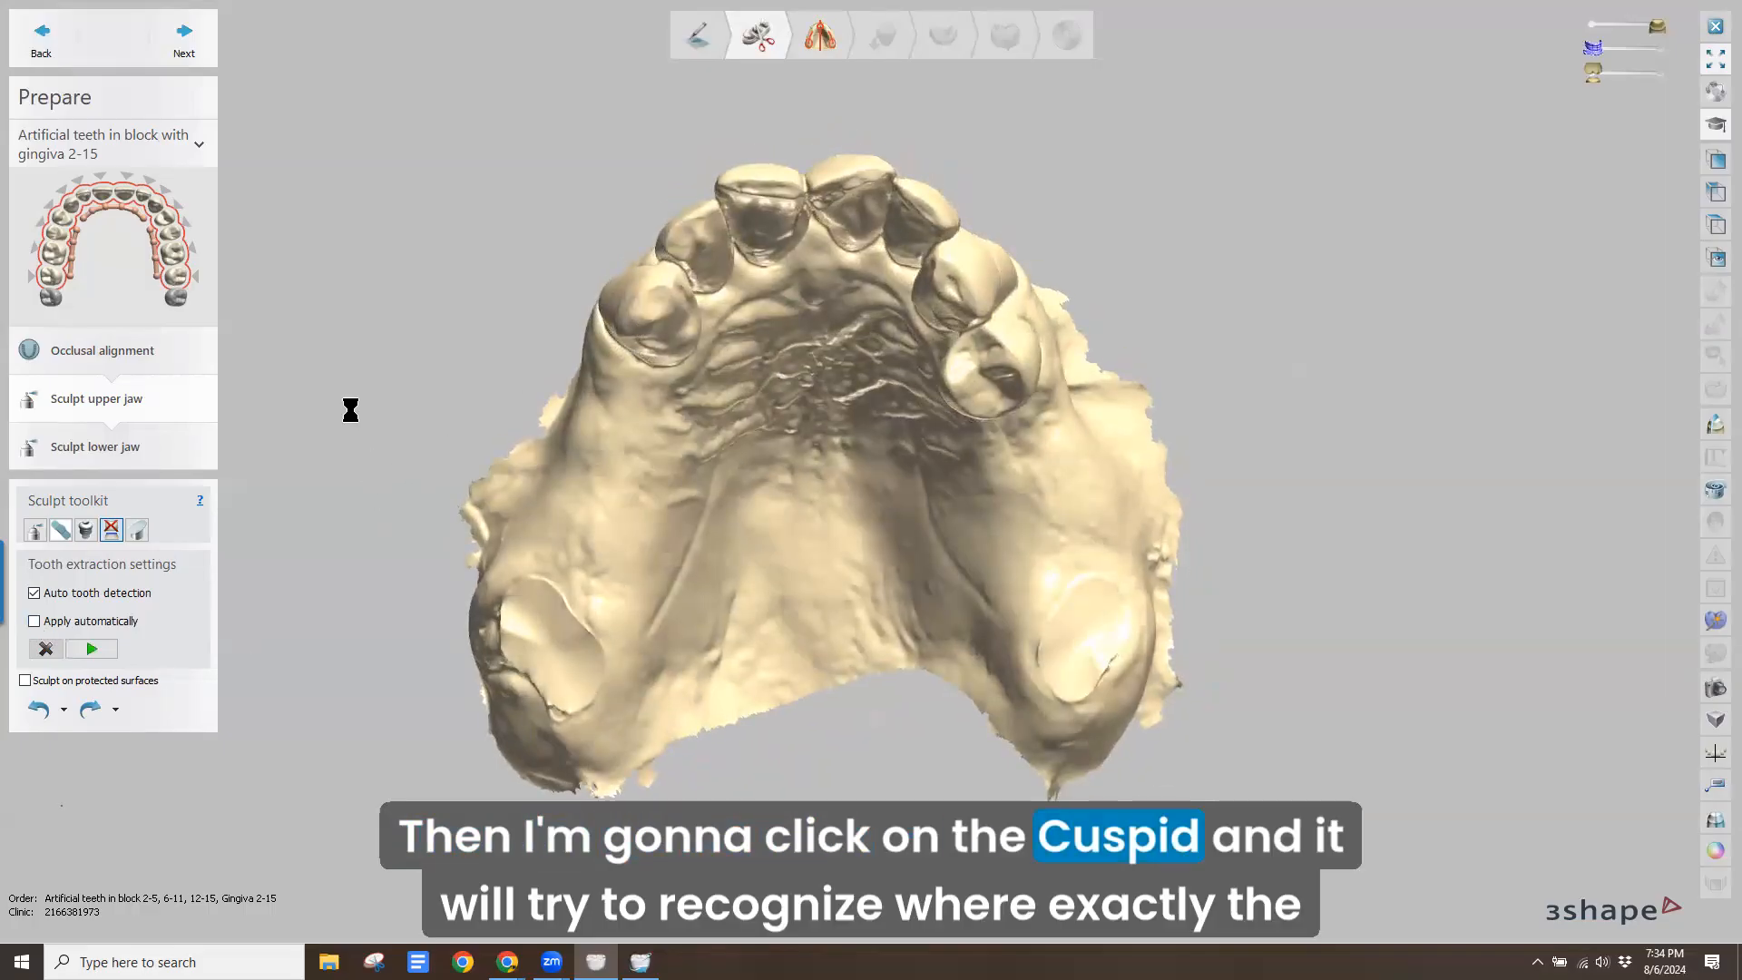
# Refine the detected outline of the upper right cuspid along its gum margin and apply the extraction
pyautogui.moveTo(455, 390); pyautogui.dragTo(532, 463, button='right')
pyautogui.scroll(5, 817, 417)
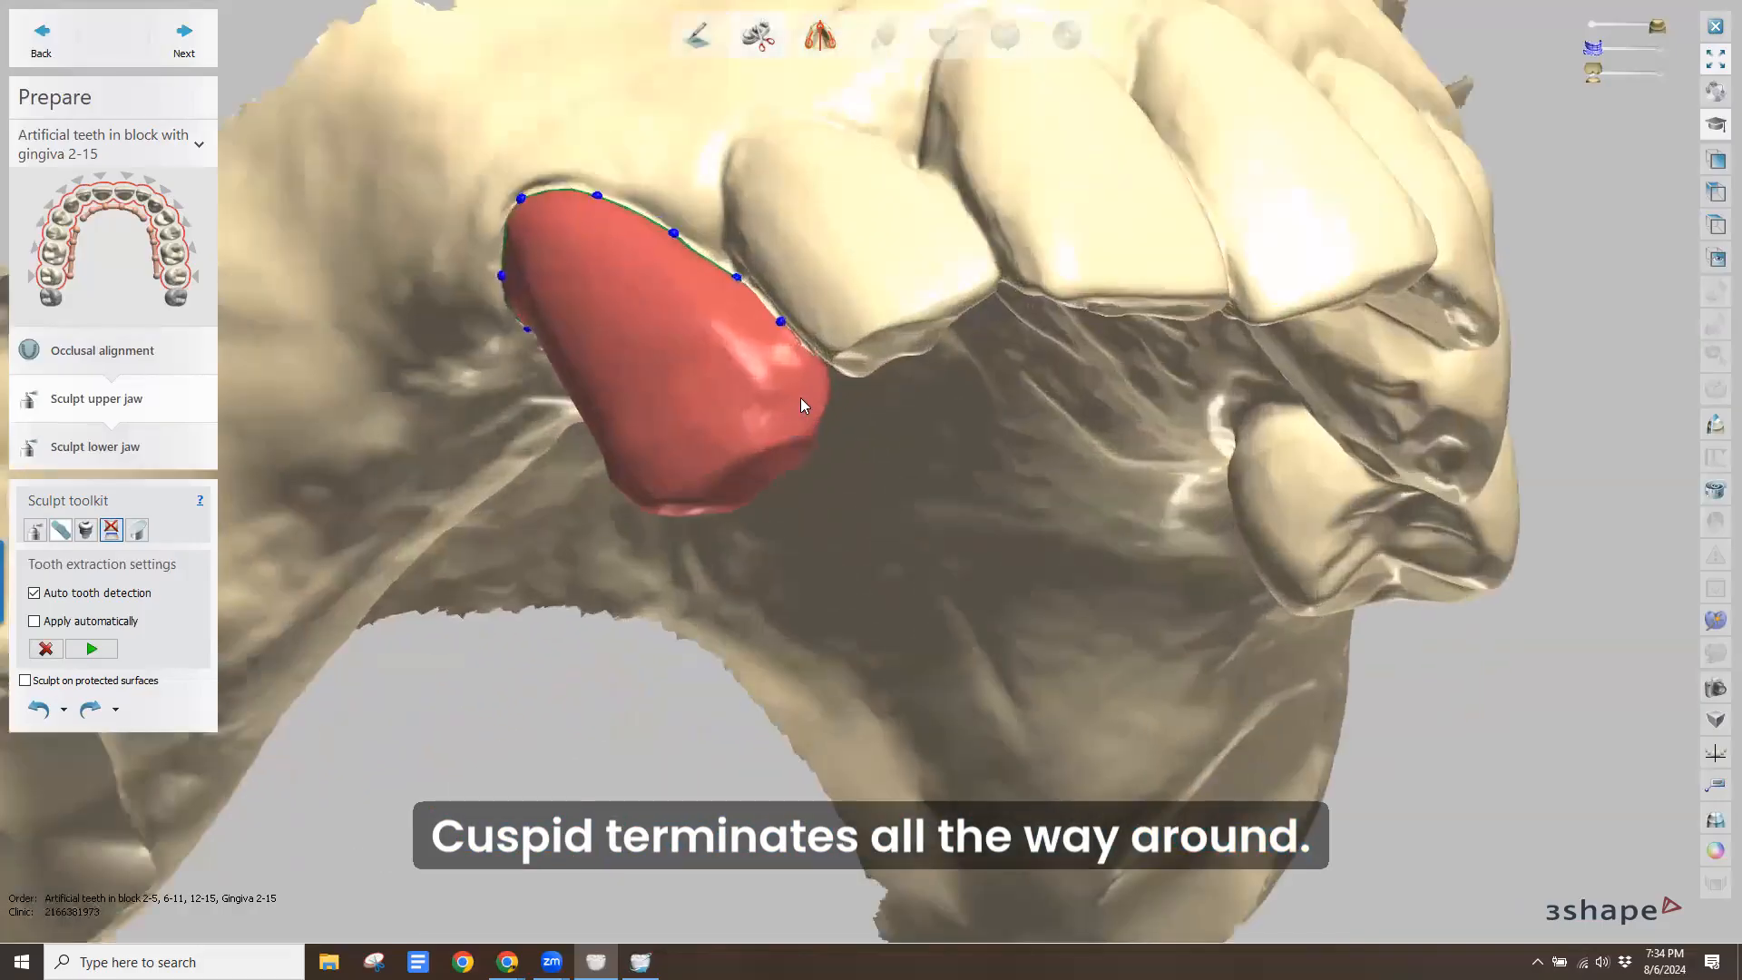
pyautogui.moveTo(724, 310); pyautogui.dragTo(741, 357, button='right')
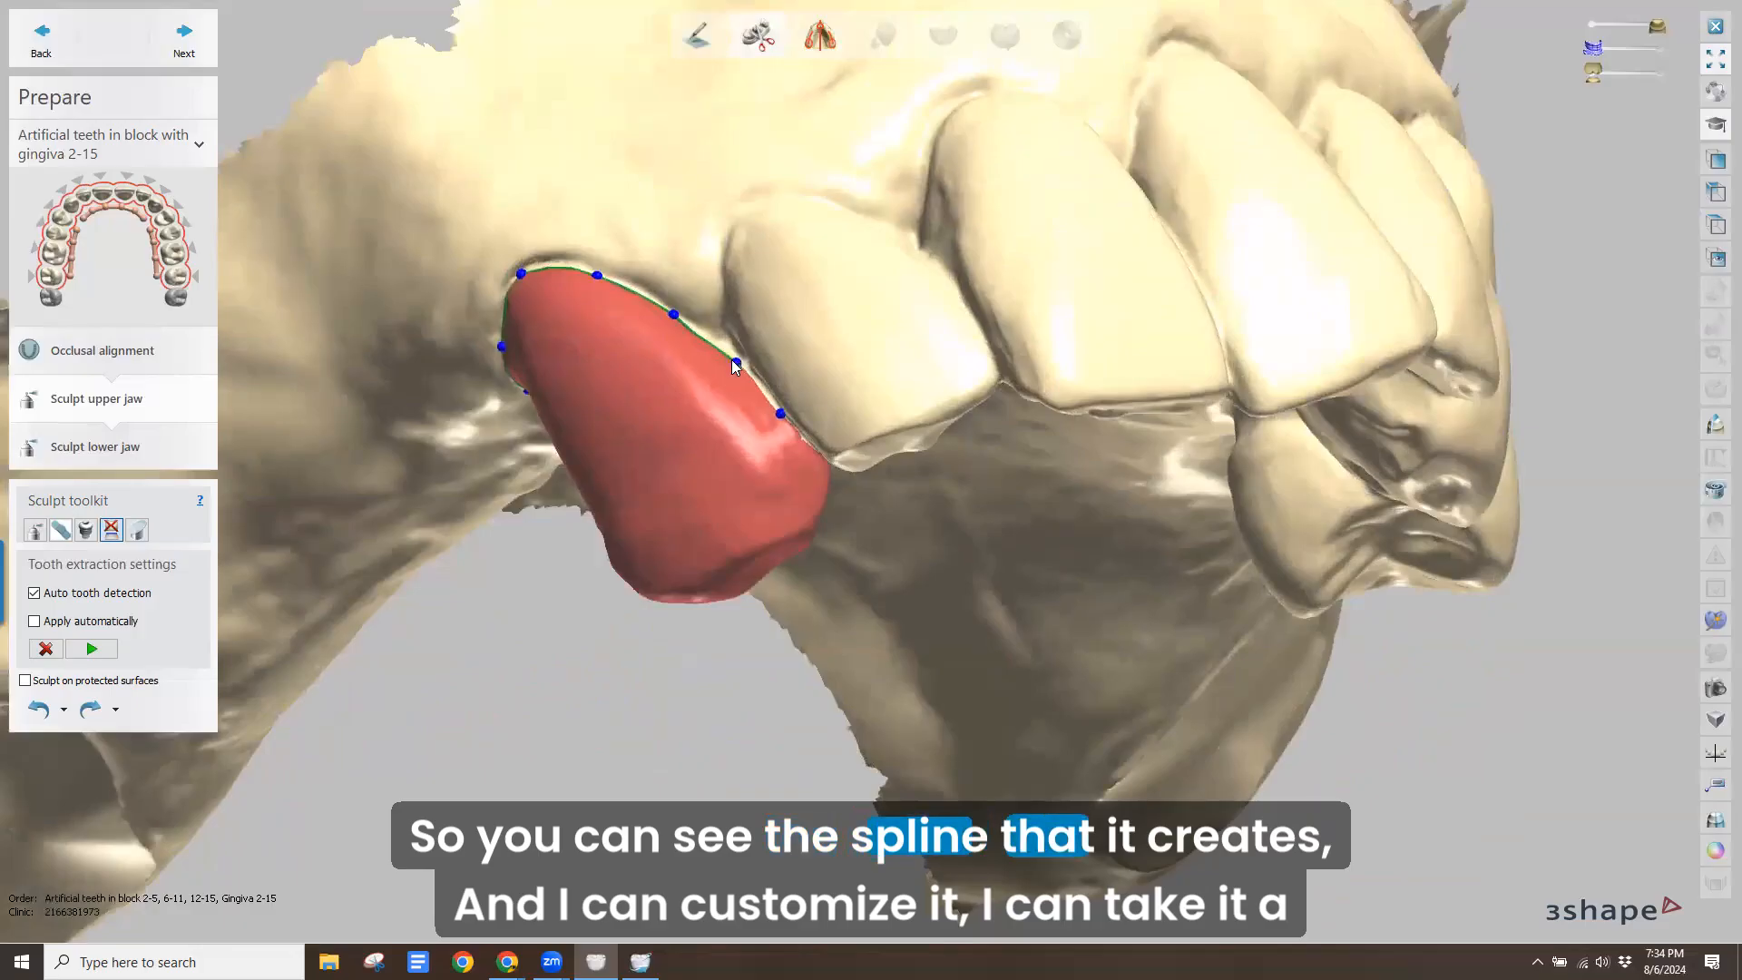
pyautogui.moveTo(734, 362); pyautogui.dragTo(739, 355)
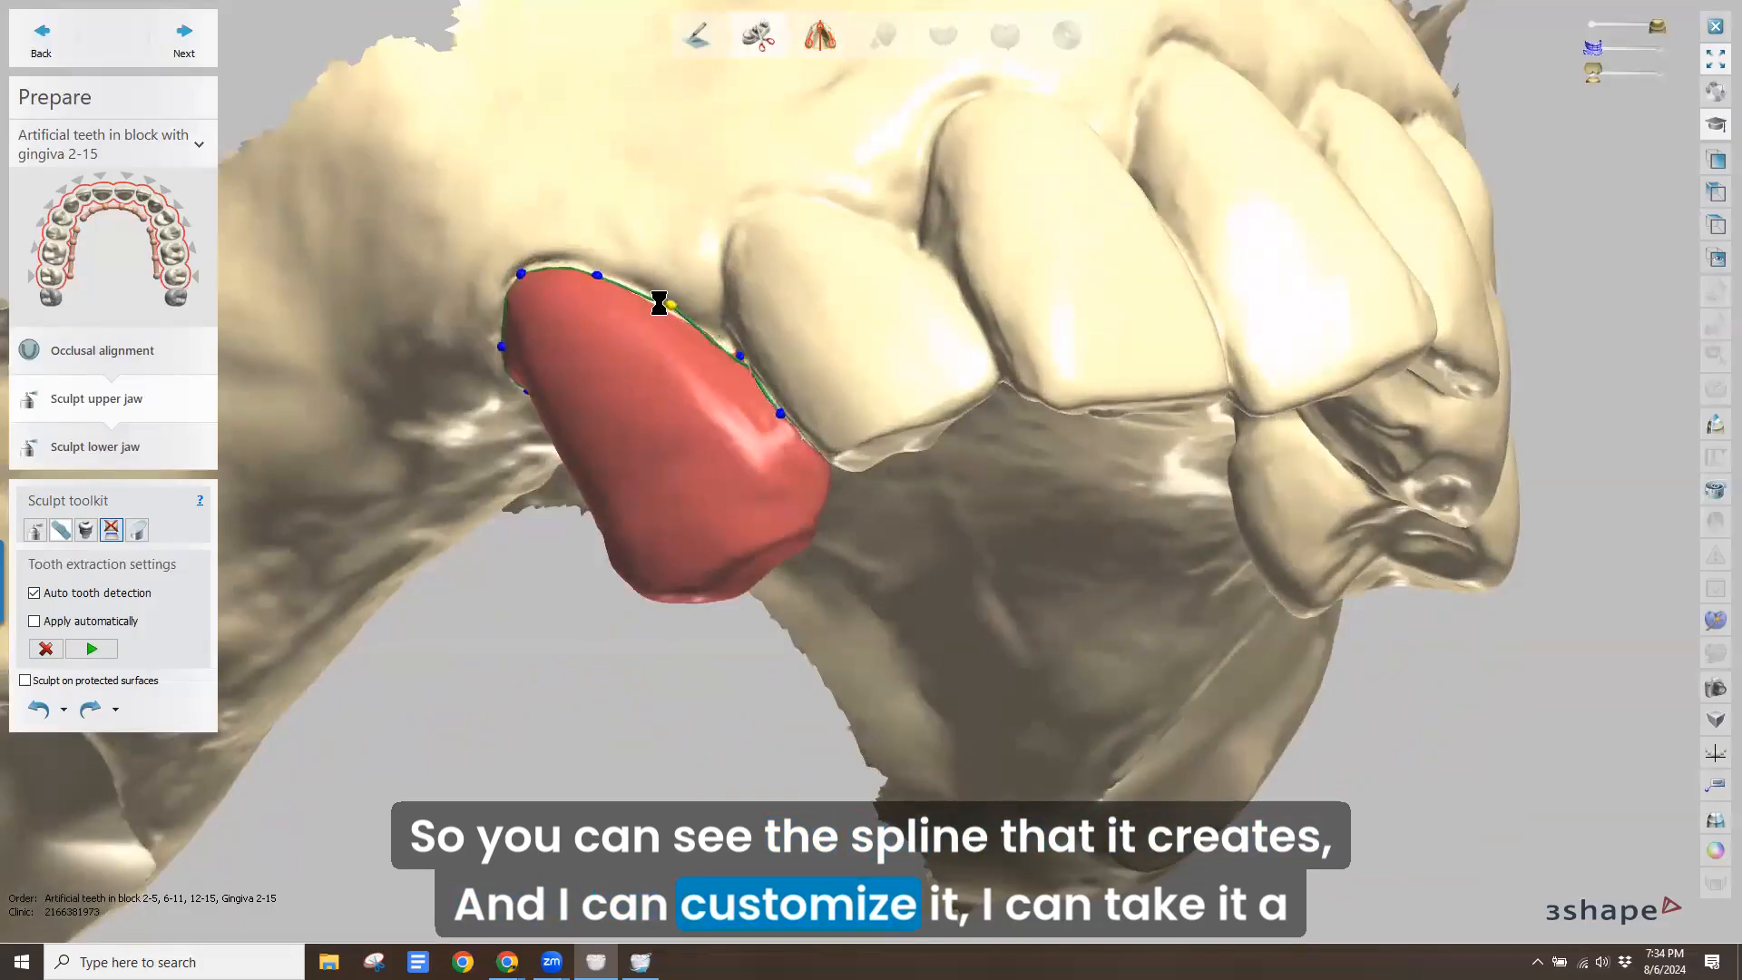
pyautogui.moveTo(601, 276); pyautogui.dragTo(599, 272)
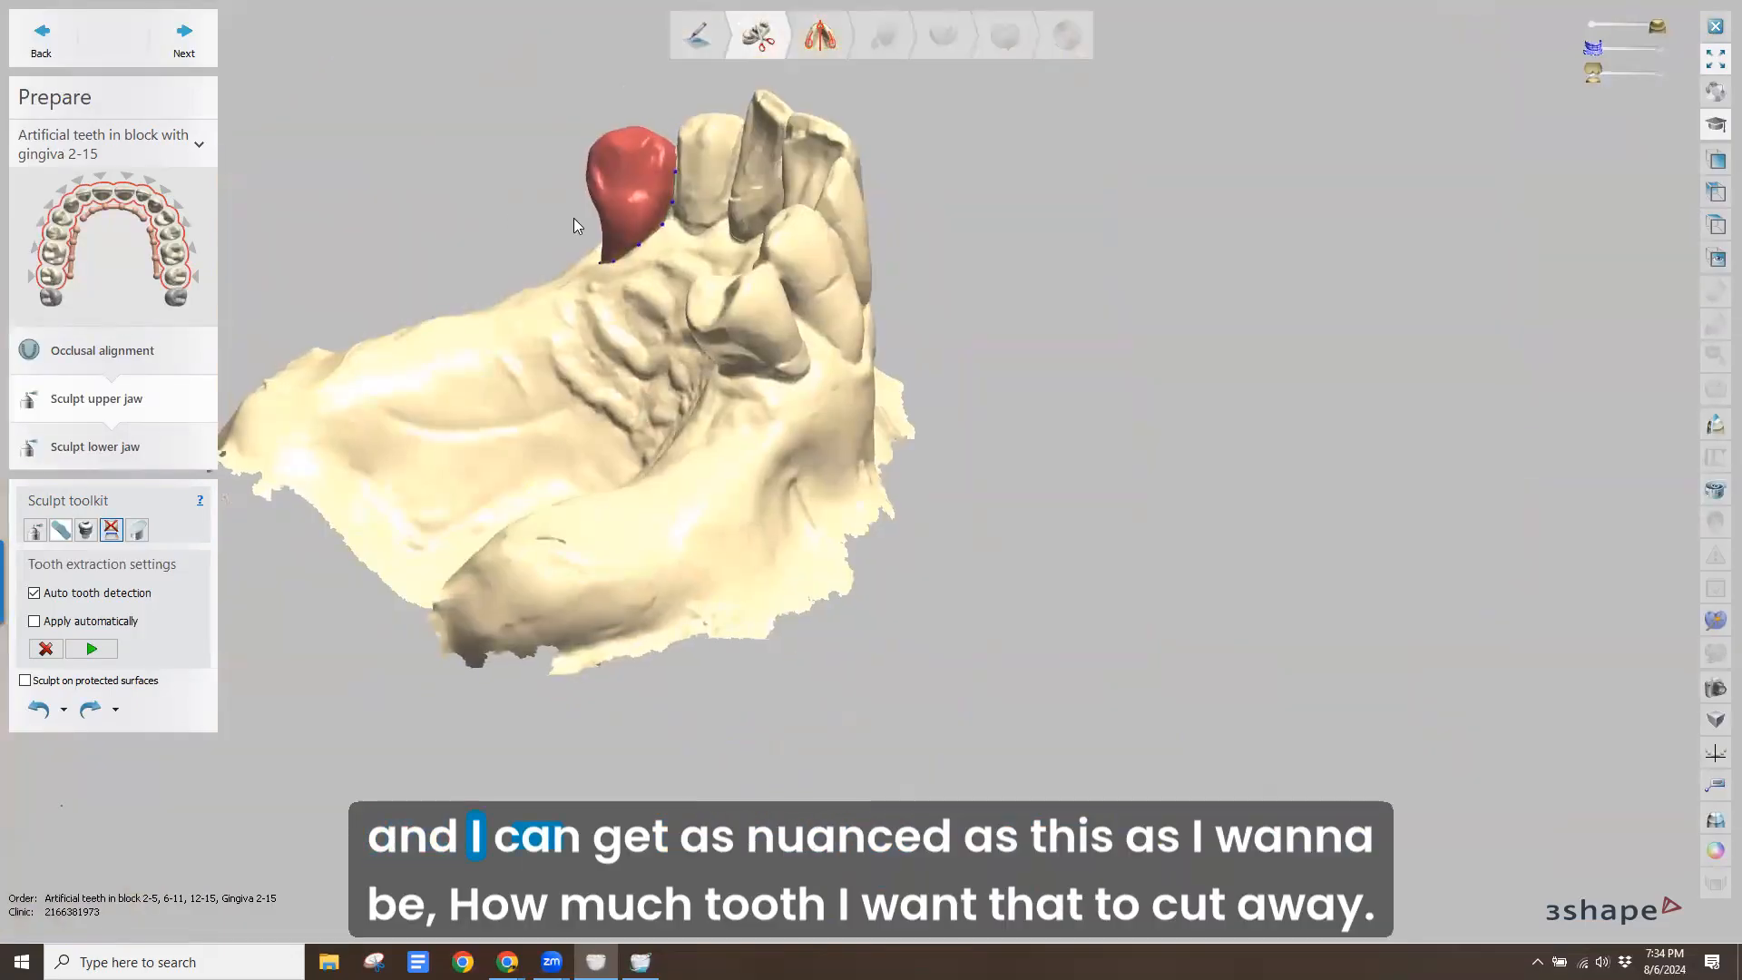
pyautogui.scroll(5, 655, 225)
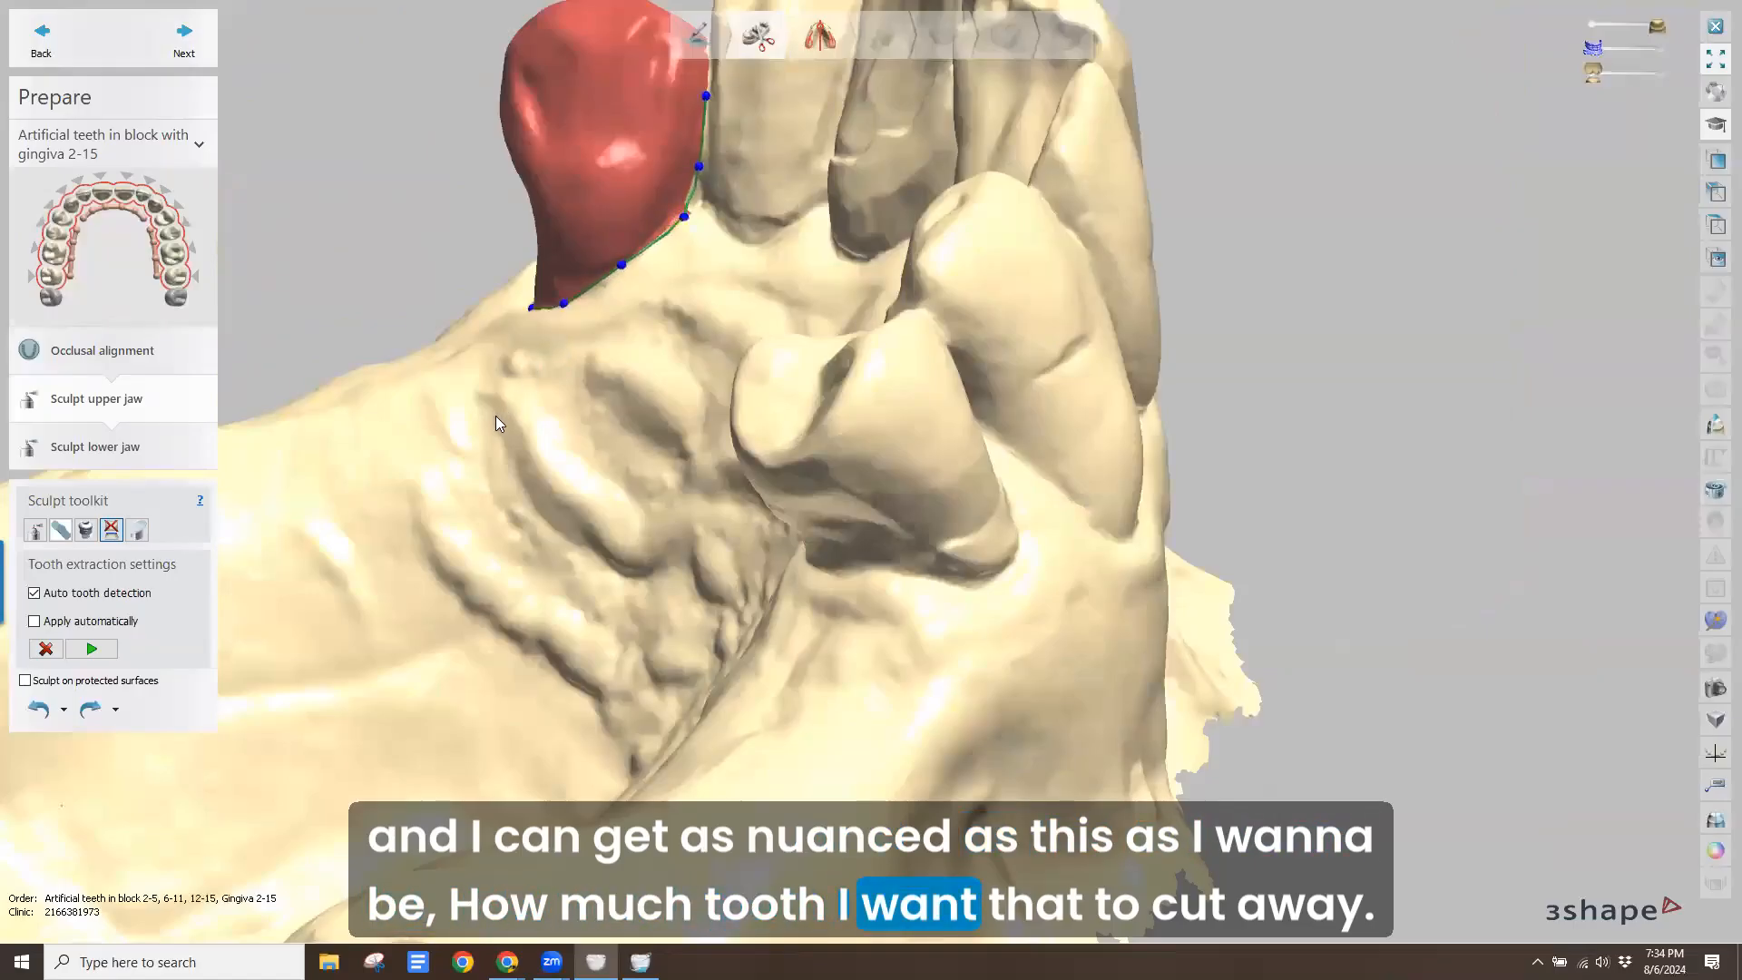
pyautogui.click(94, 648)
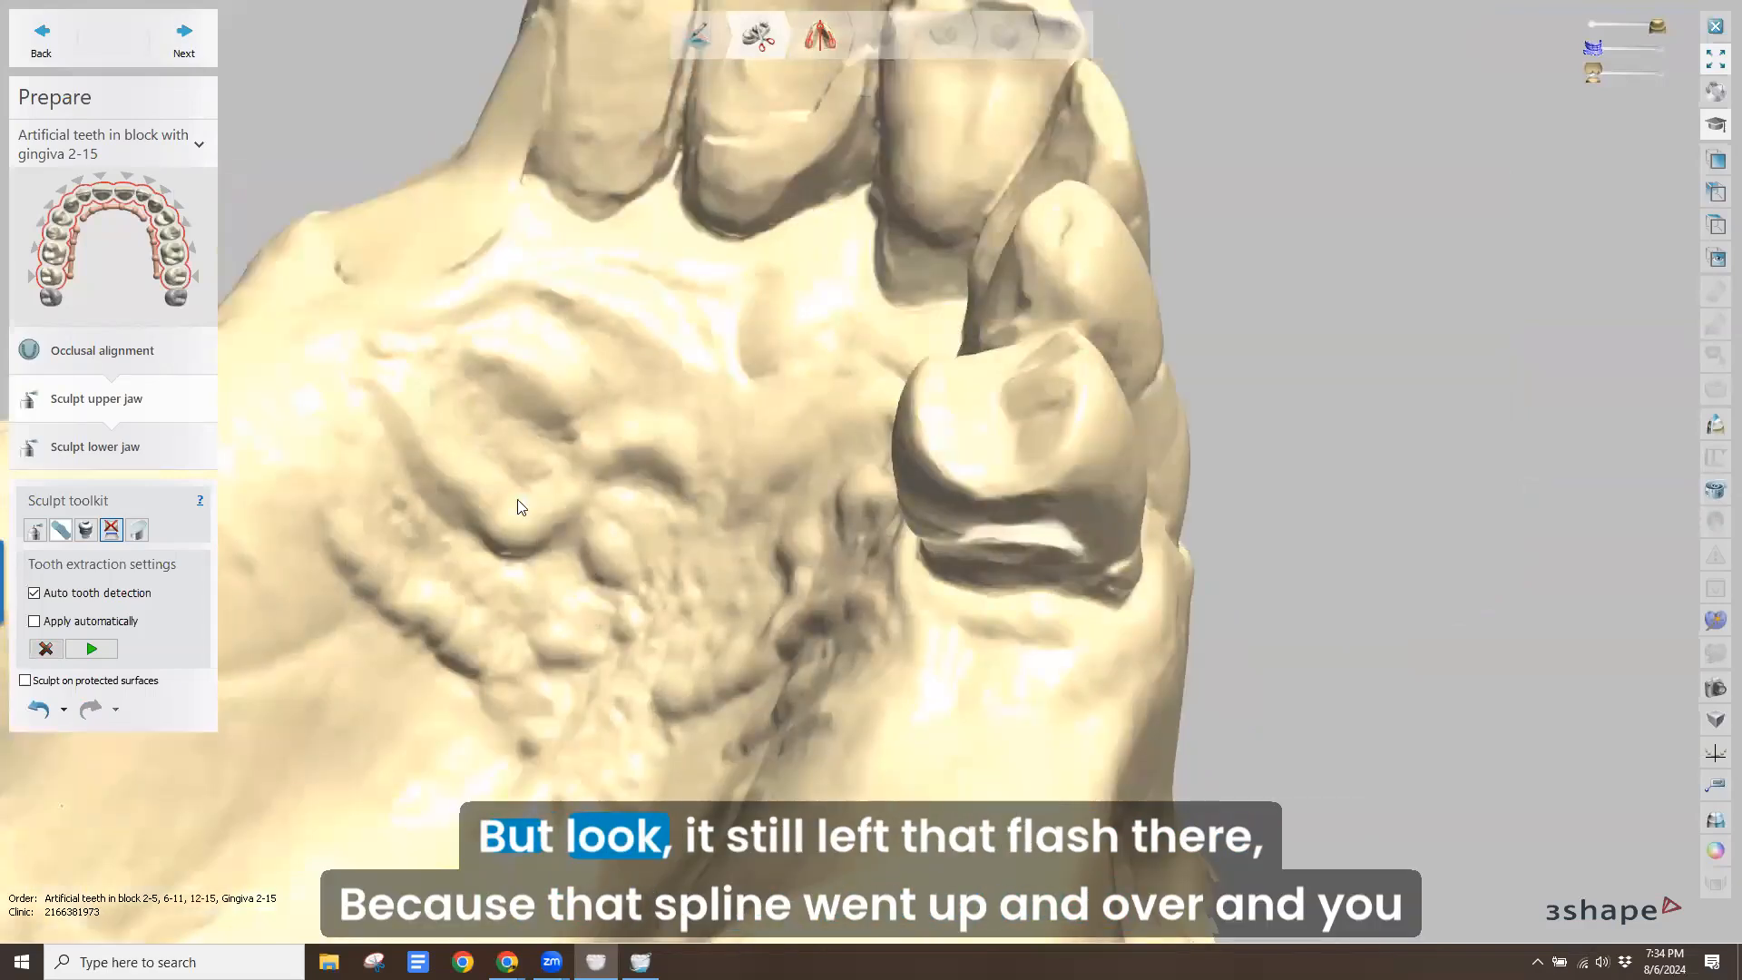
# Detect the extraction outline of the upper right lateral incisor beside the extracted cuspid
pyautogui.scroll(-3, 517, 499)
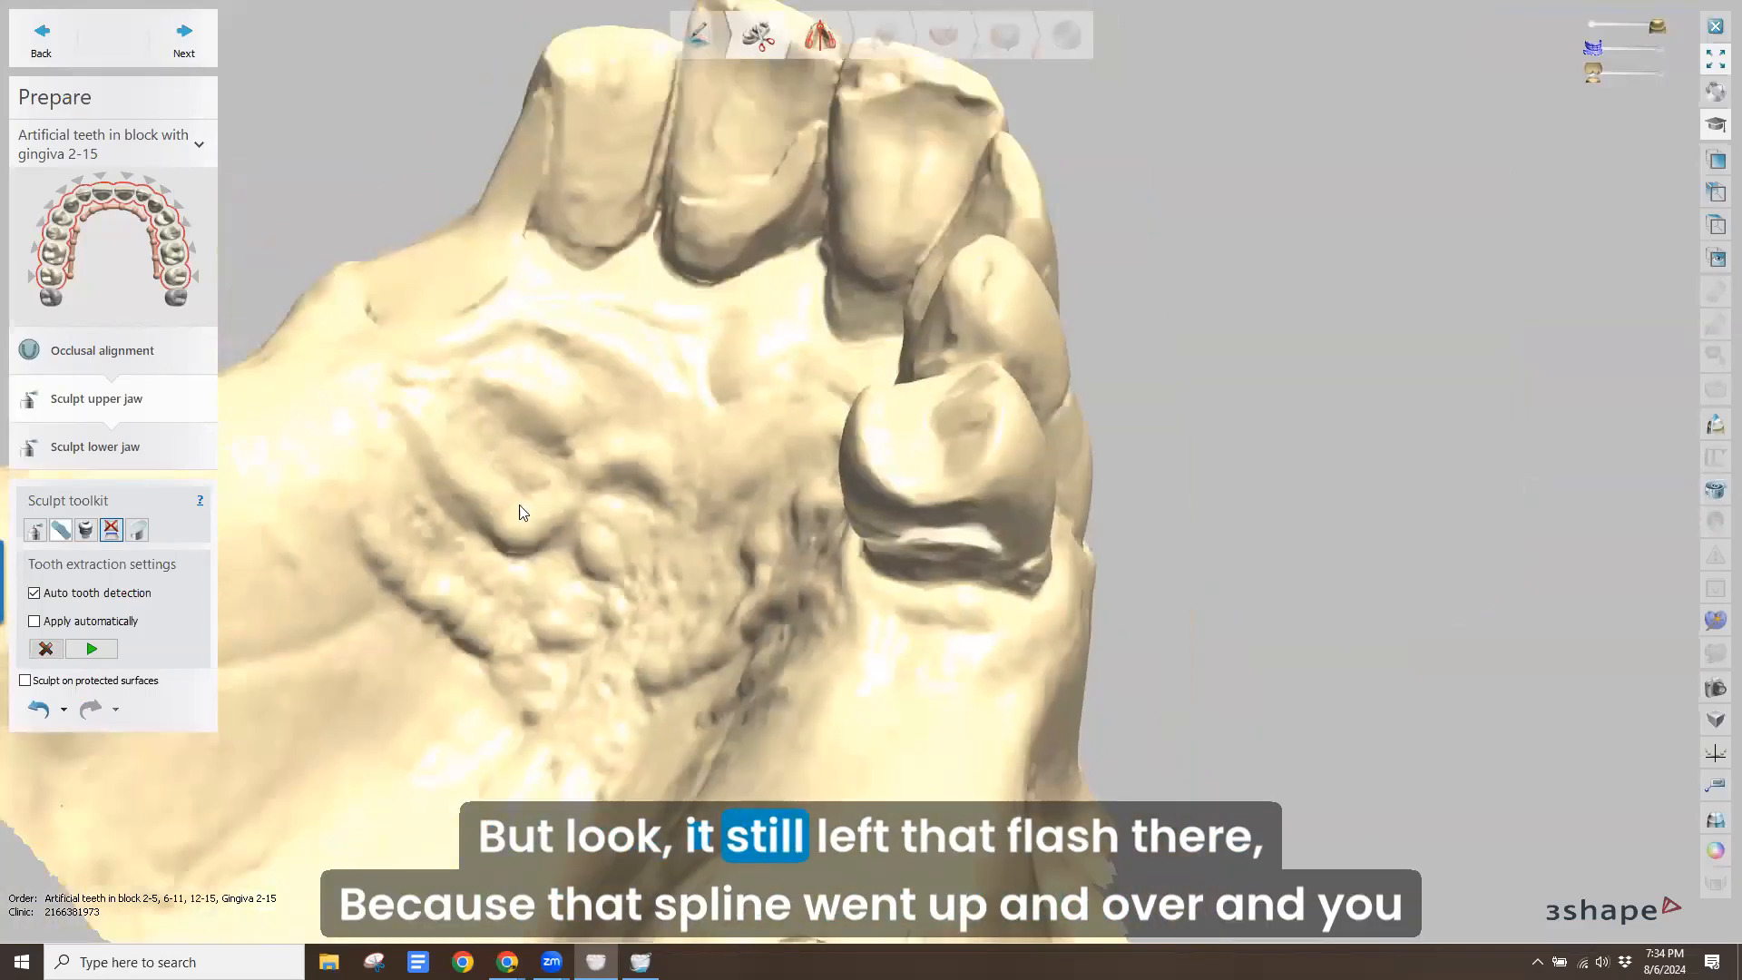
pyautogui.moveTo(518, 499); pyautogui.dragTo(473, 430, button='right')
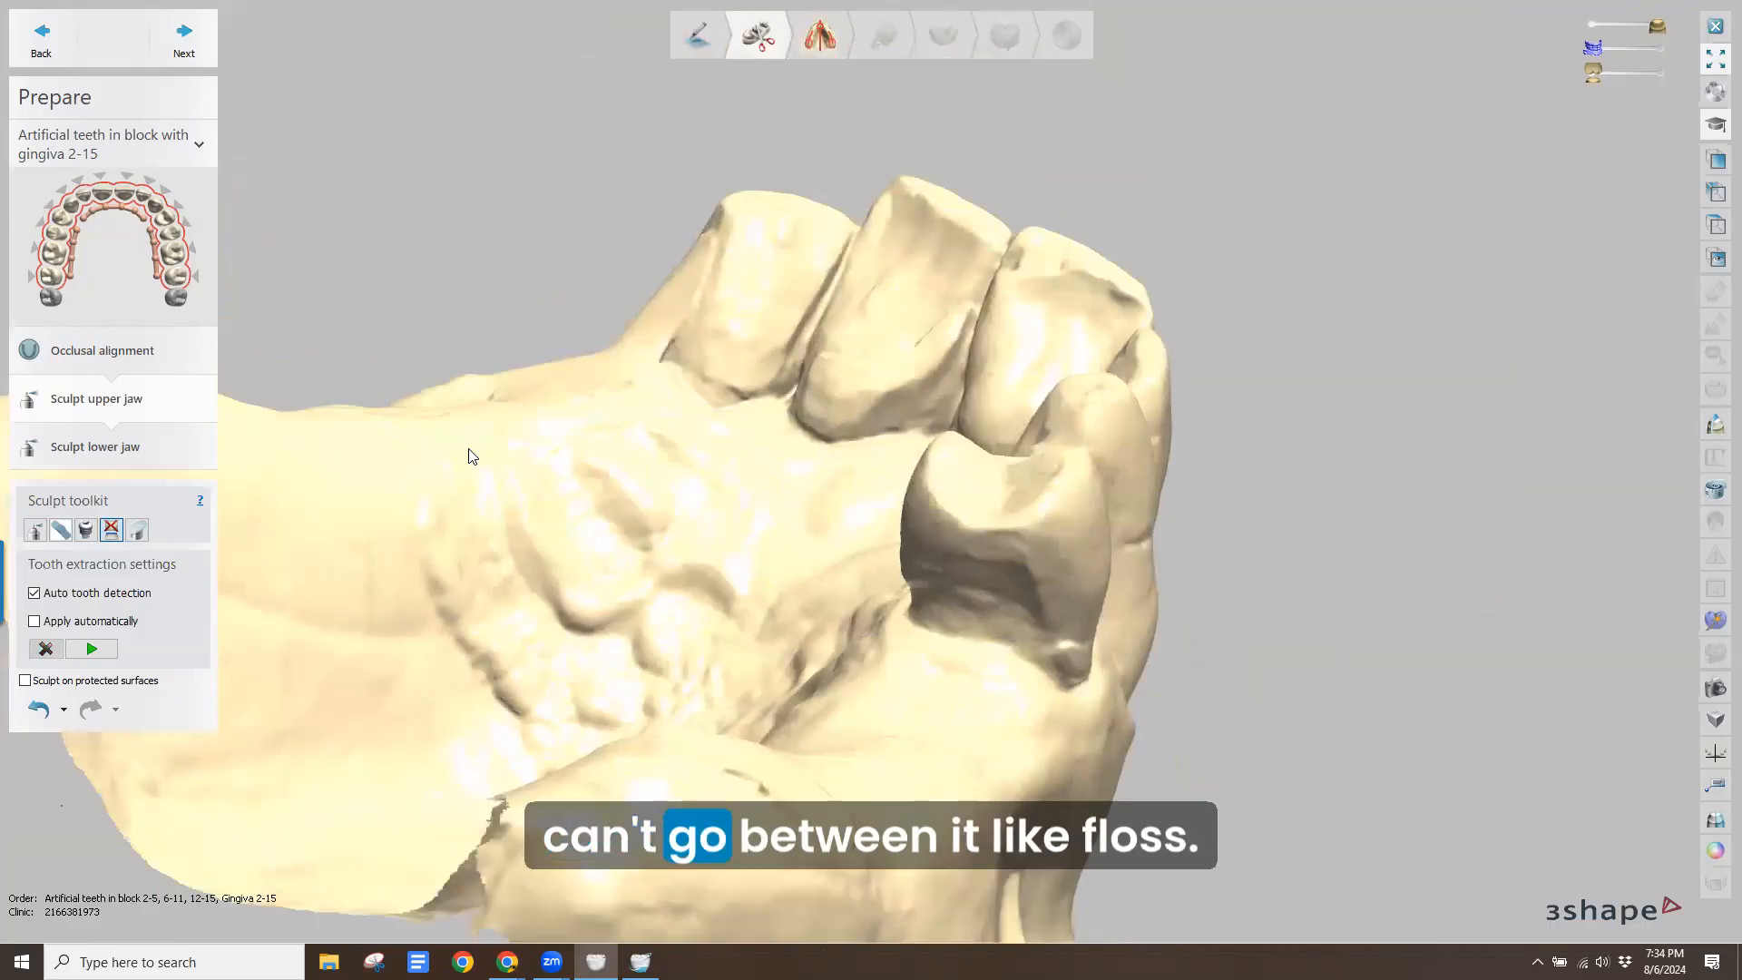
pyautogui.moveTo(471, 455); pyautogui.dragTo(539, 500, button='right')
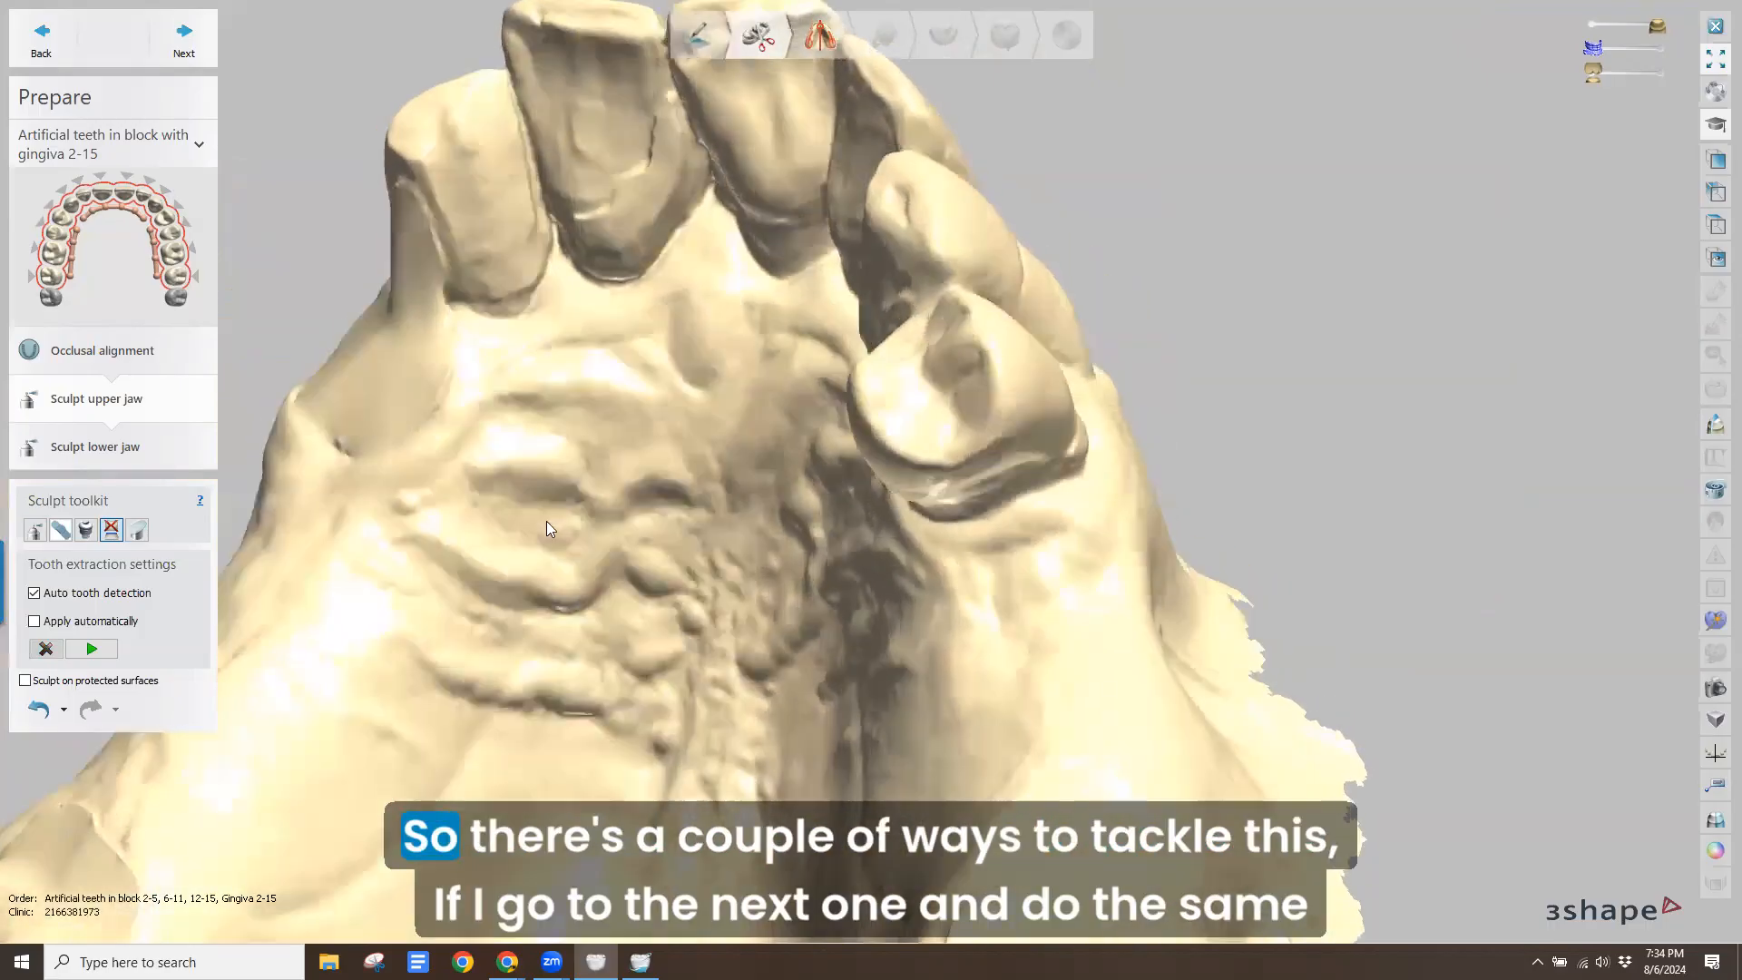
pyautogui.moveTo(546, 520); pyautogui.dragTo(576, 511, button='right')
pyautogui.moveTo(532, 408); pyautogui.dragTo(667, 442, button='right')
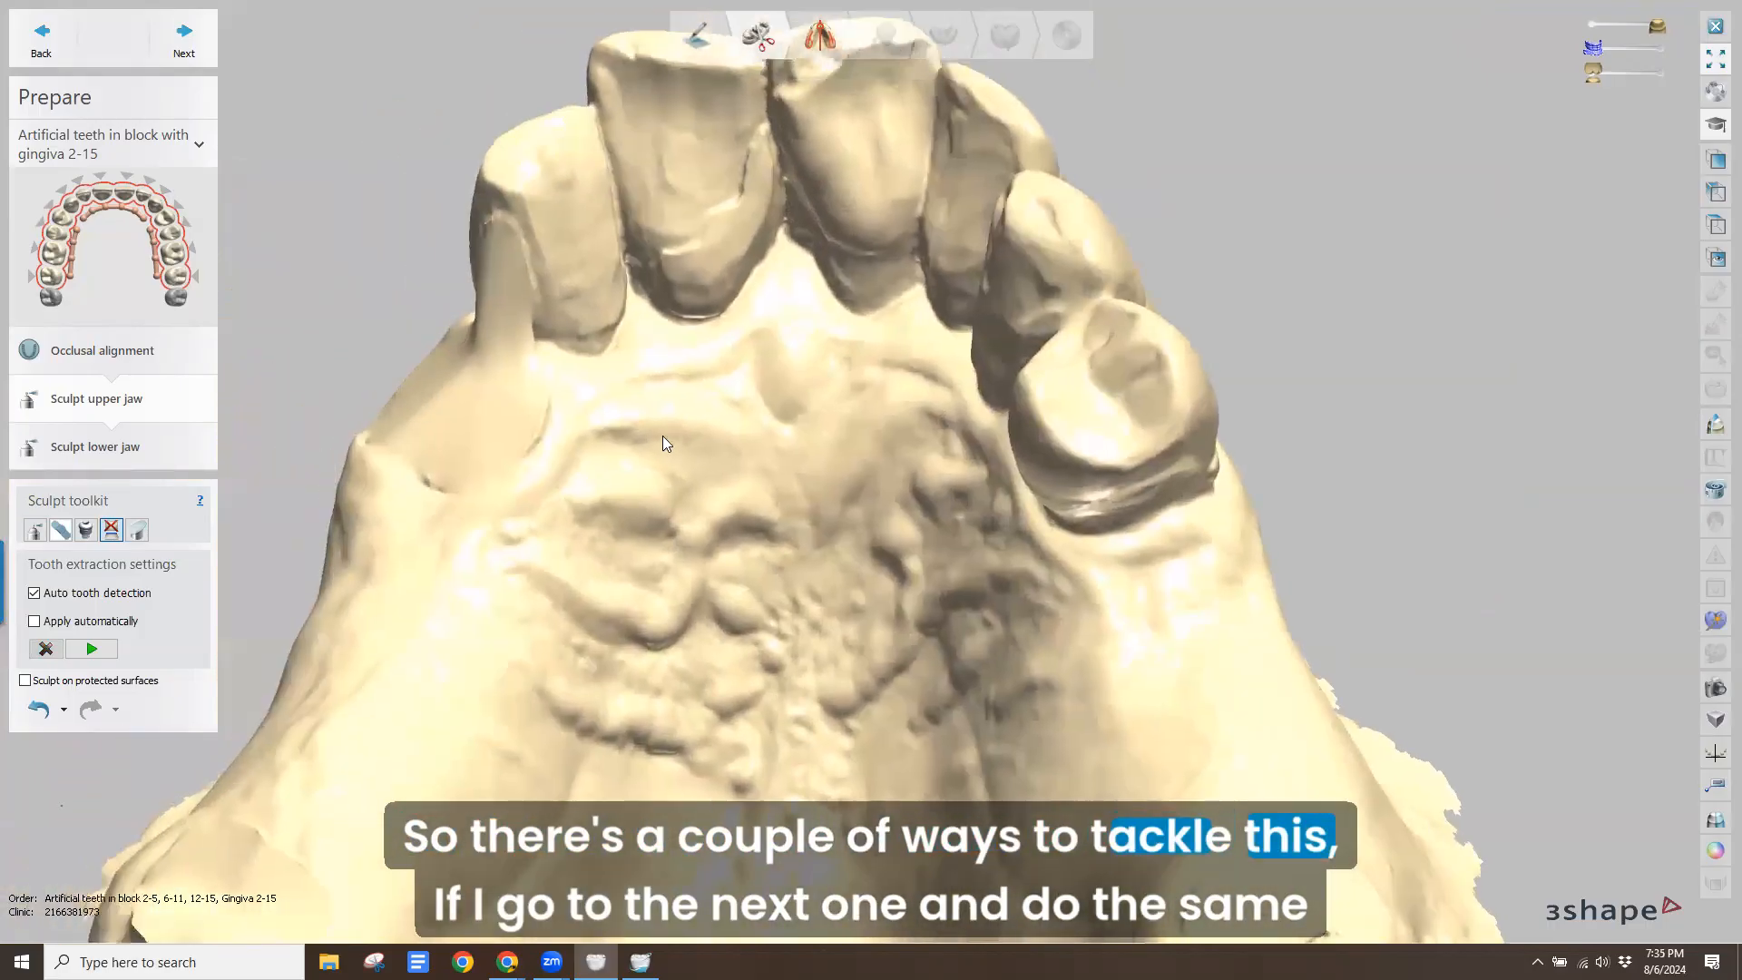
pyautogui.moveTo(376, 214); pyautogui.dragTo(361, 313, button='right')
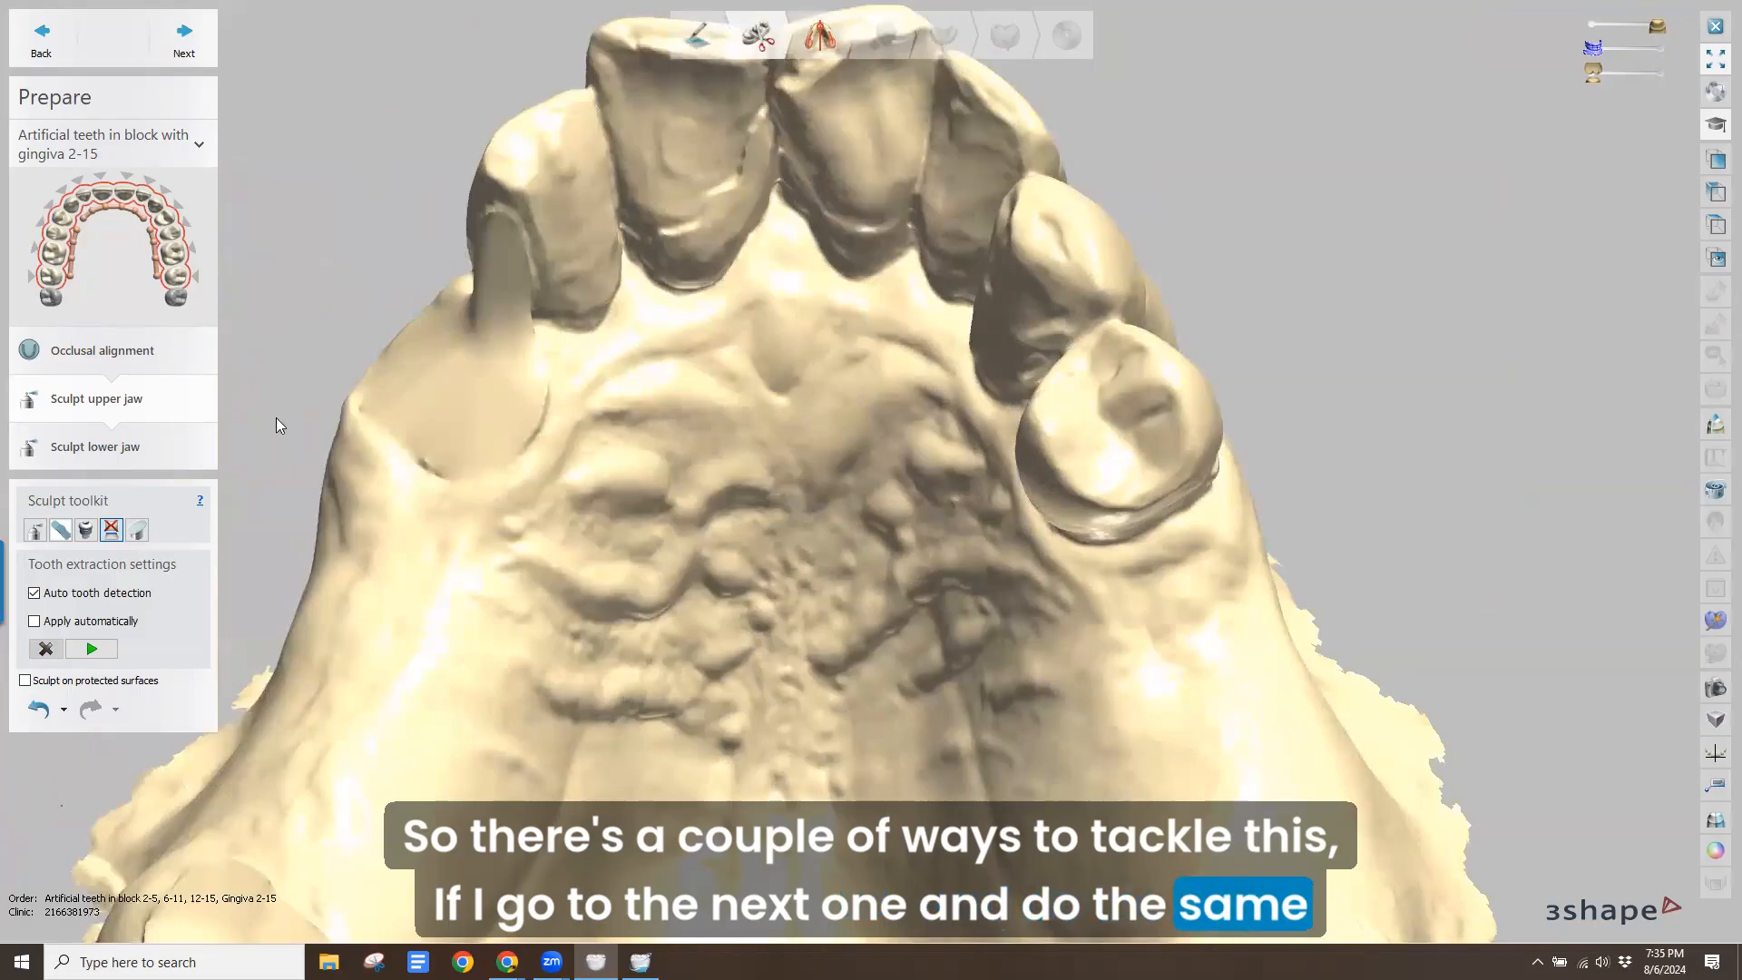
pyautogui.moveTo(278, 421); pyautogui.dragTo(289, 517, button='right')
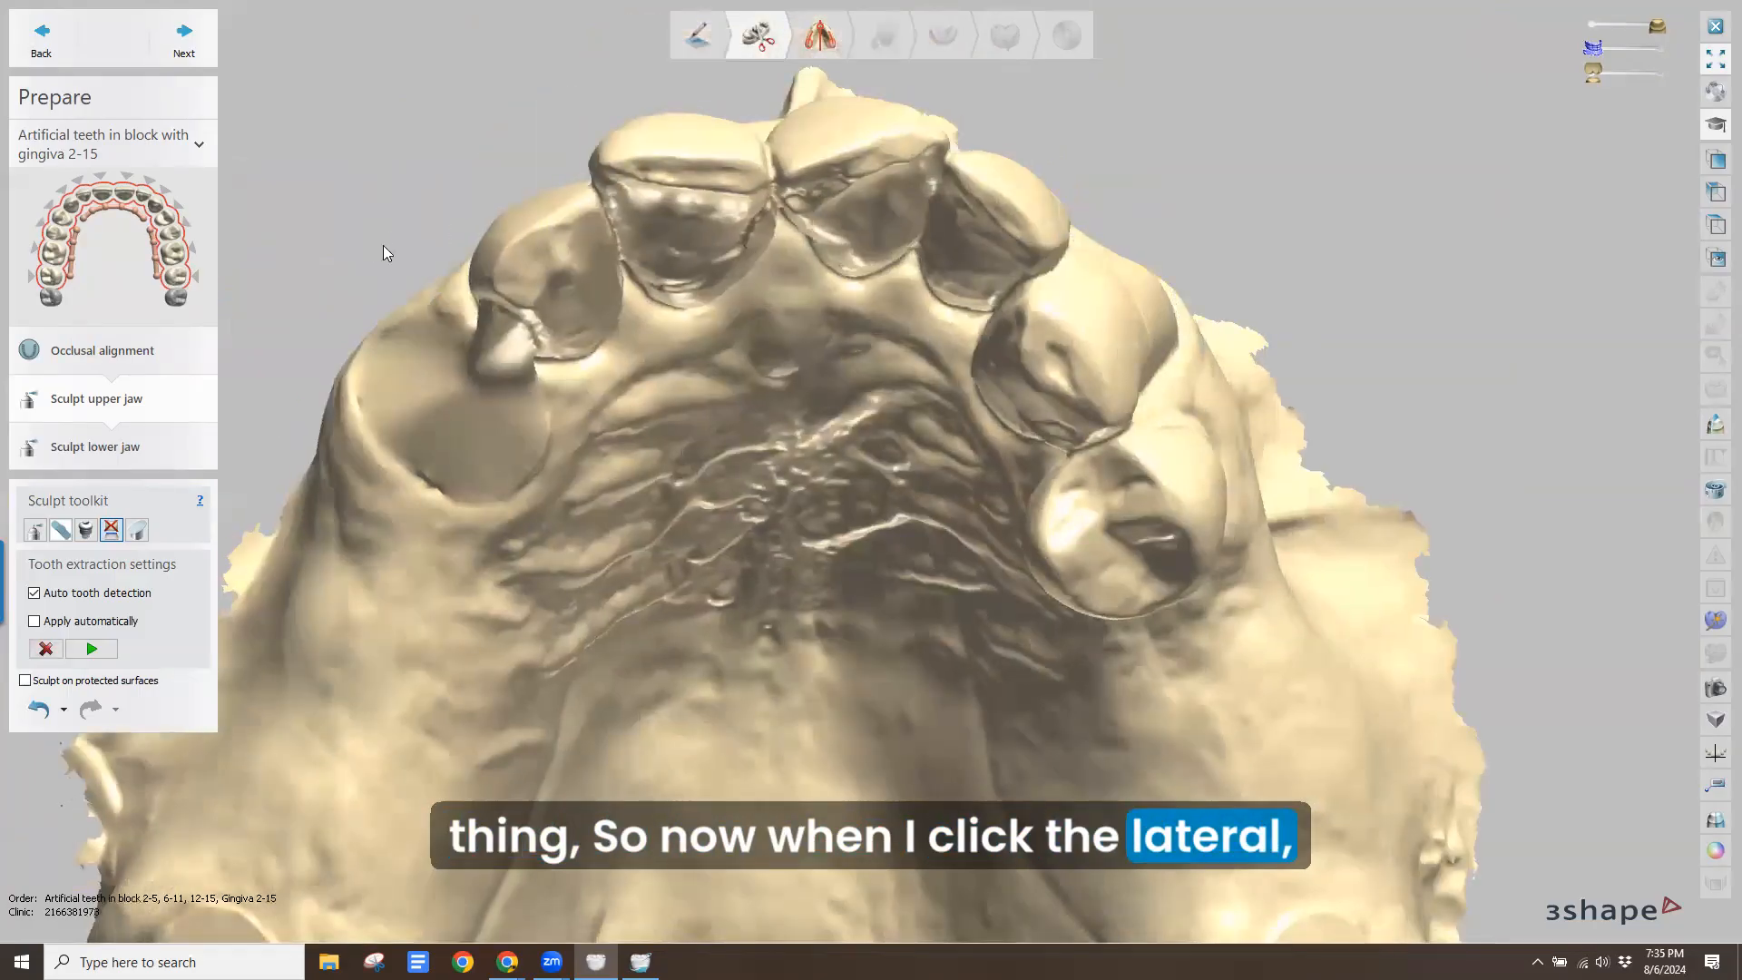
pyautogui.moveTo(410, 228); pyautogui.dragTo(489, 169, button='right')
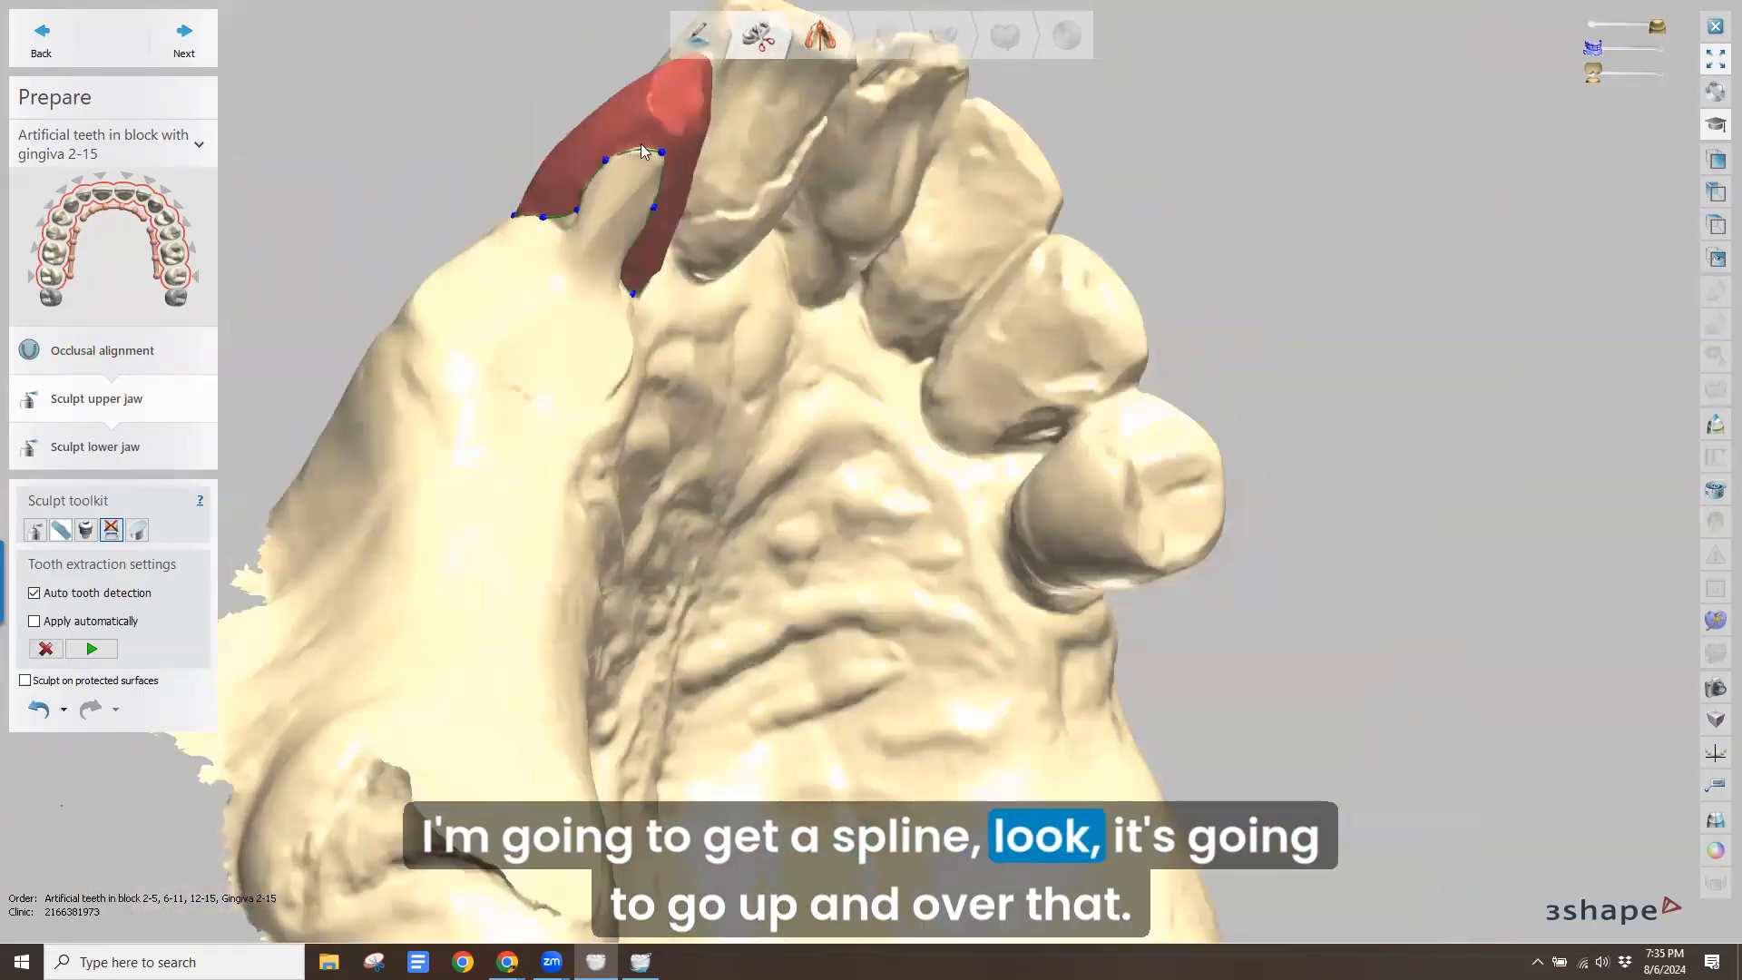
pyautogui.moveTo(553, 289); pyautogui.dragTo(604, 132, button='right')
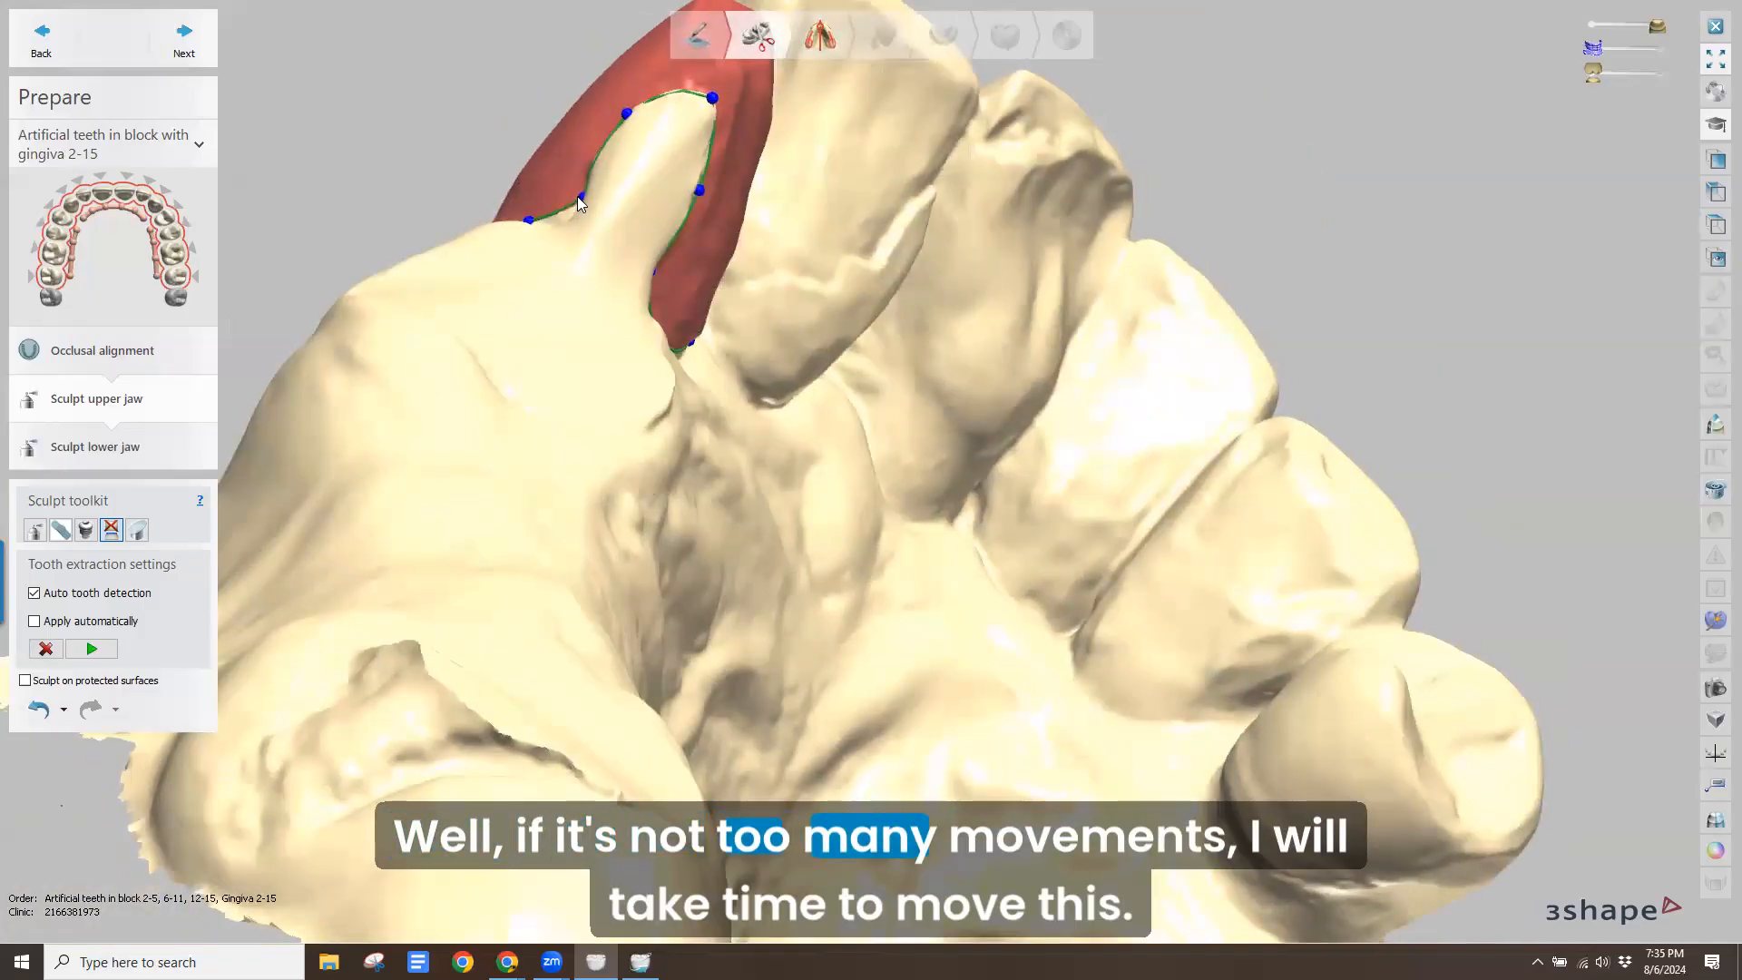
# Move the lateral incisor's outline points down to the base of the flash left from the cuspid contact
pyautogui.moveTo(579, 197); pyautogui.dragTo(579, 214)
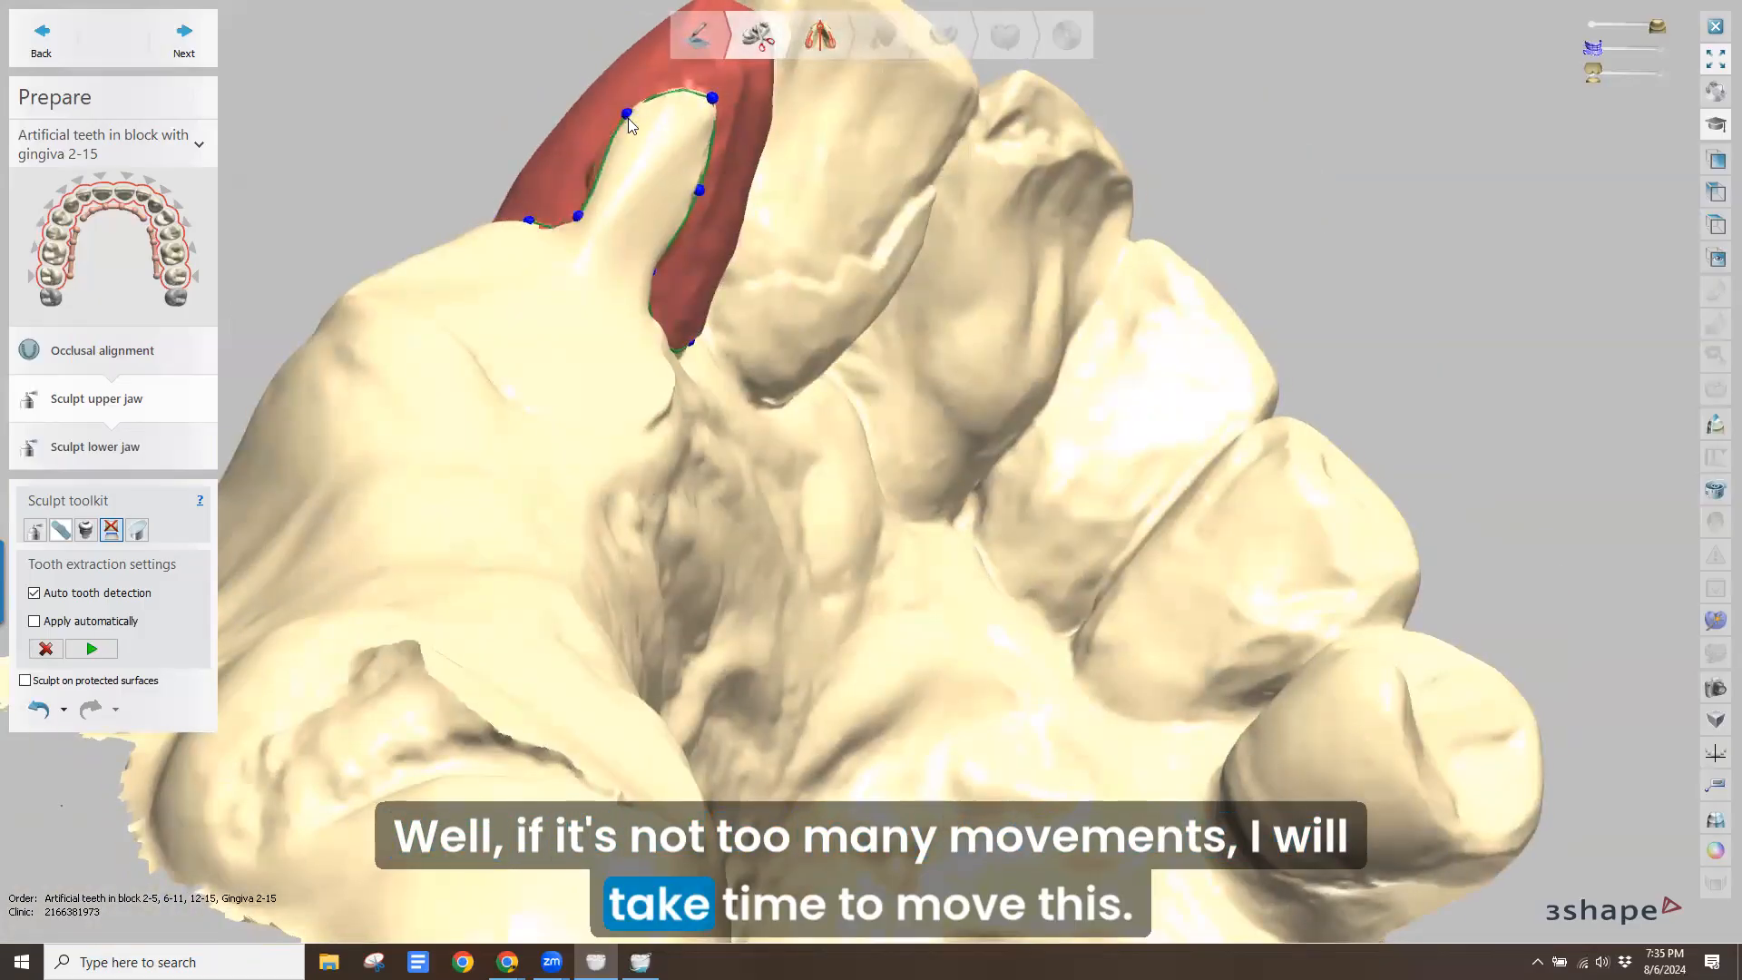
pyautogui.moveTo(626, 116); pyautogui.dragTo(617, 245)
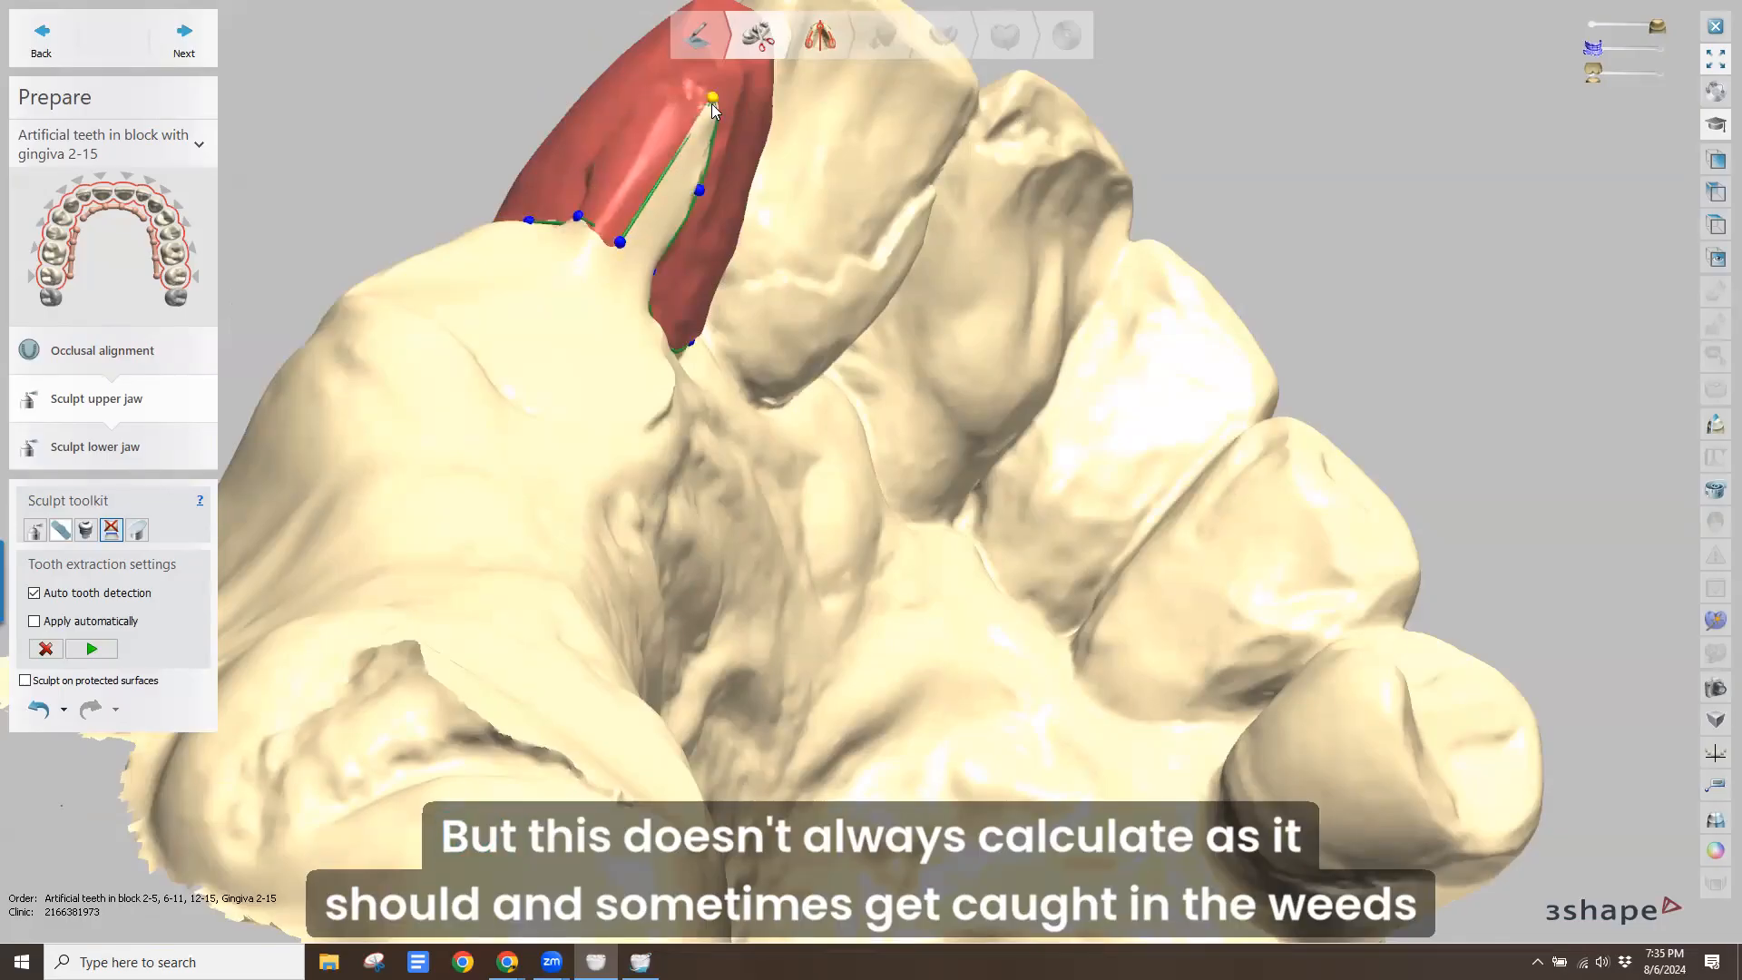
pyautogui.moveTo(643, 276); pyautogui.dragTo(643, 275)
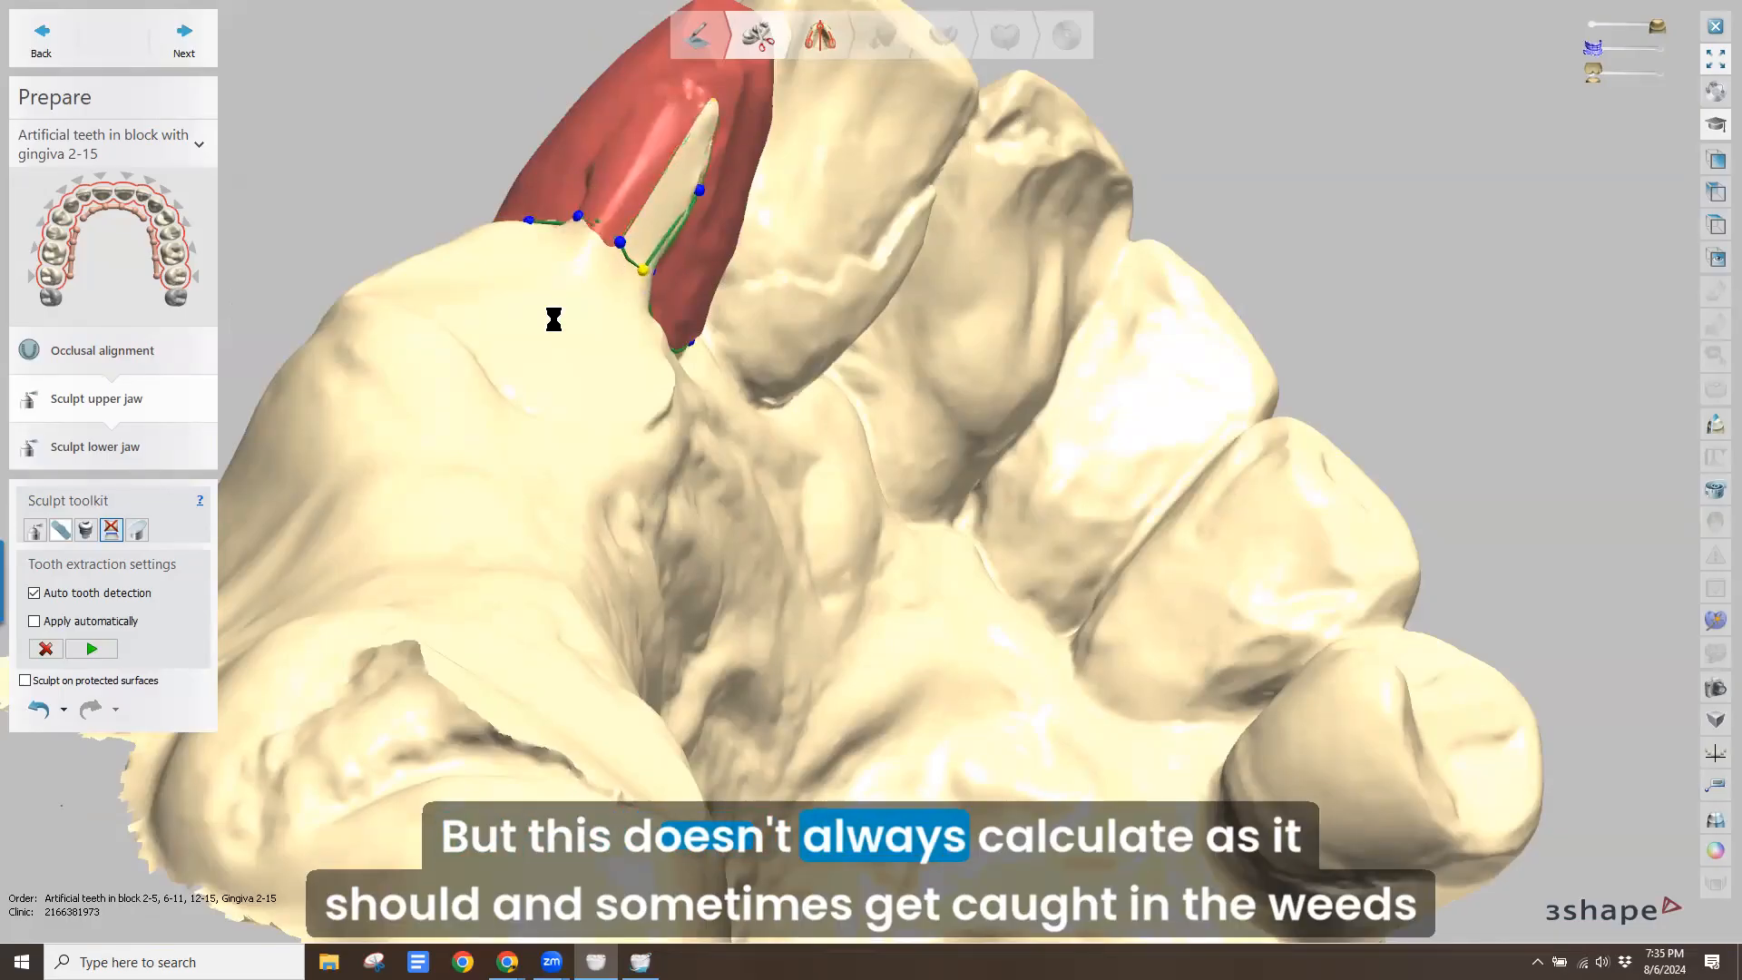
pyautogui.moveTo(552, 328); pyautogui.dragTo(507, 313, button='right')
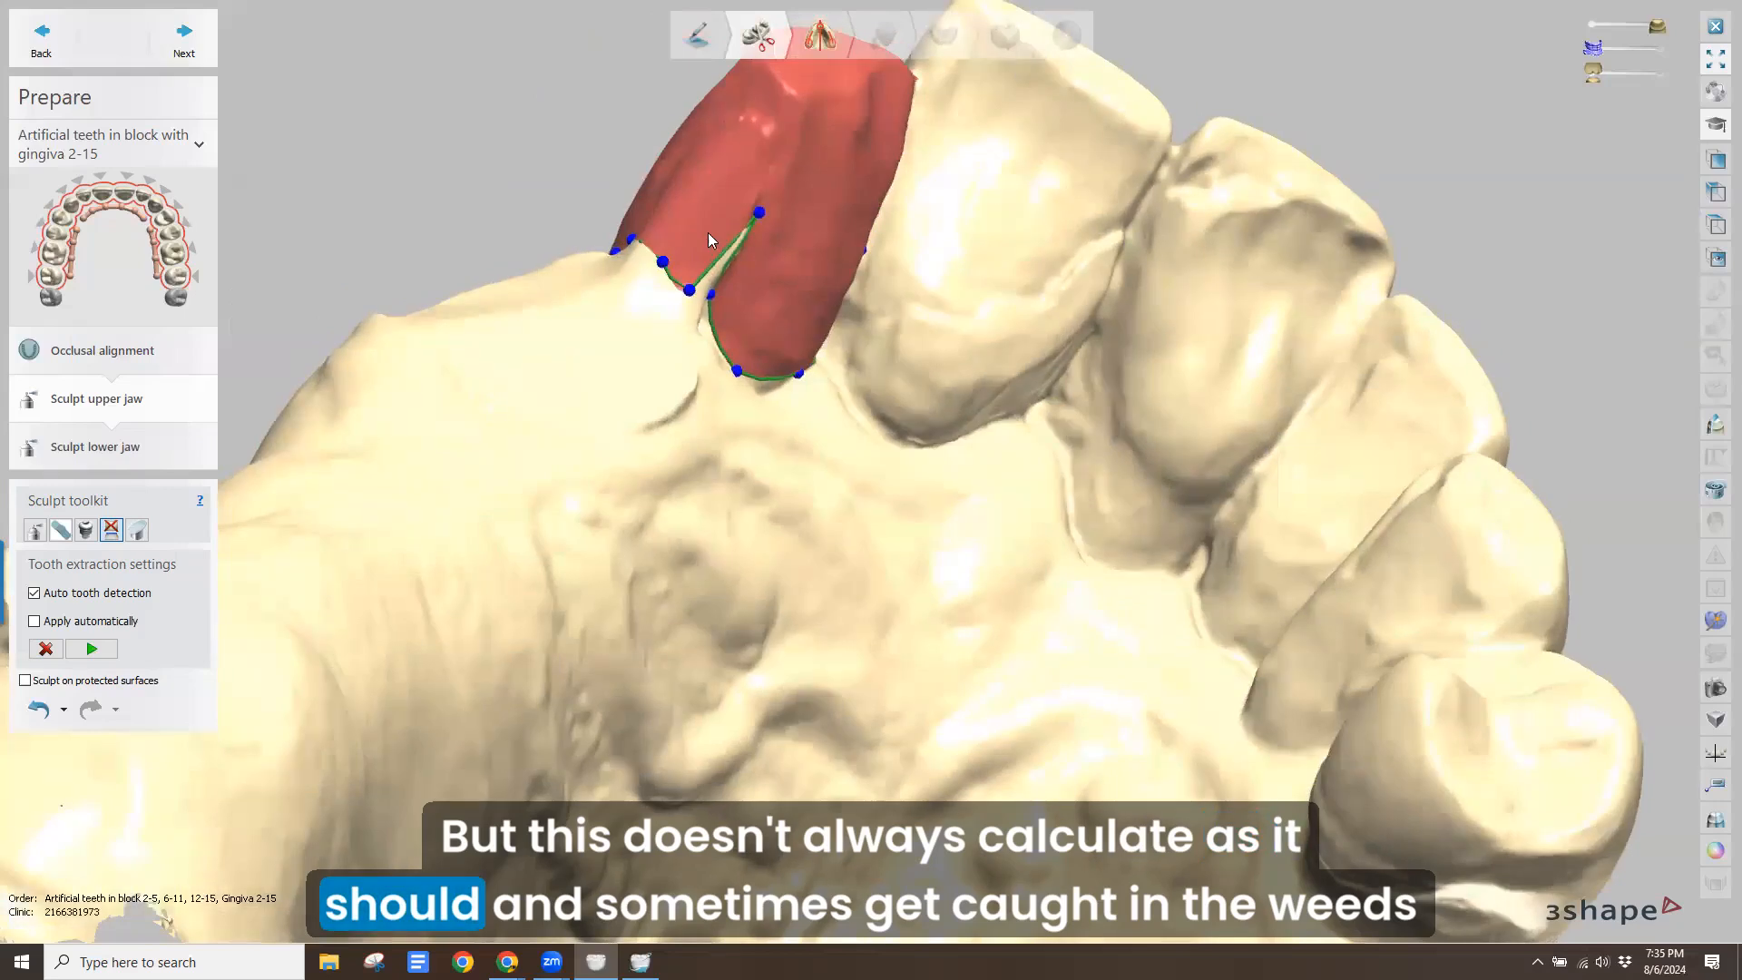
pyautogui.scroll(3, 712, 225)
pyautogui.moveTo(795, 202); pyautogui.dragTo(690, 365)
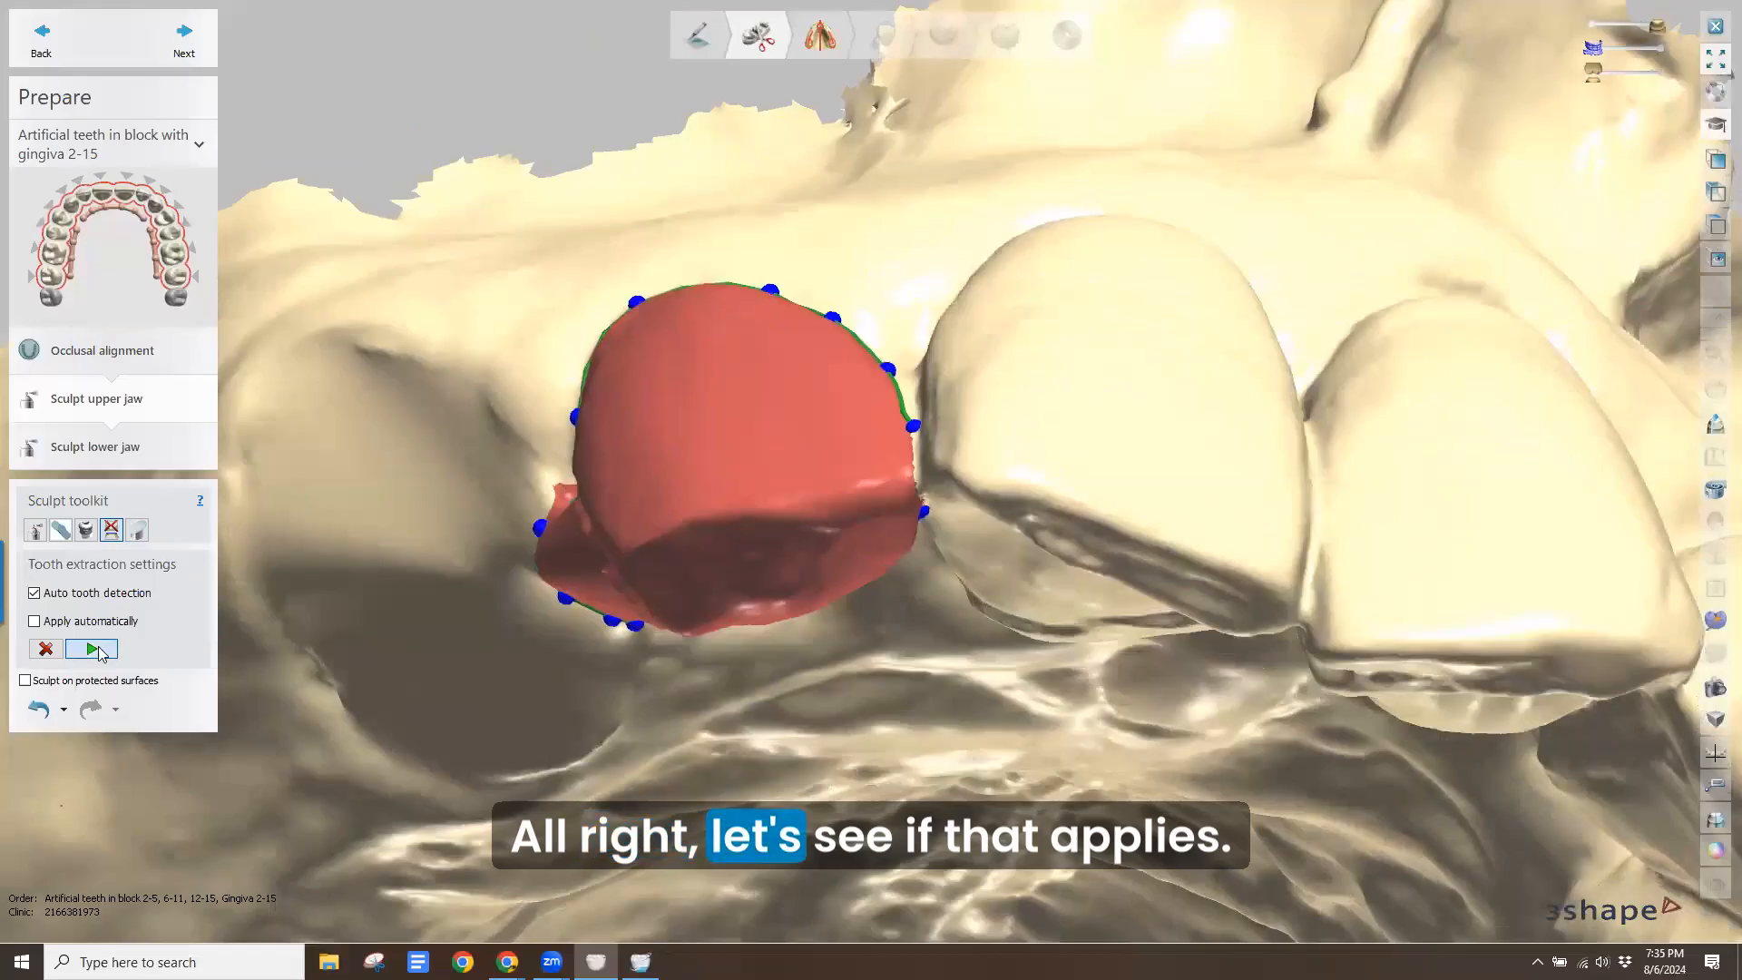
# Try to extract the lateral incisor with the adjusted outline, and undo the extraction
pyautogui.click(93, 649)
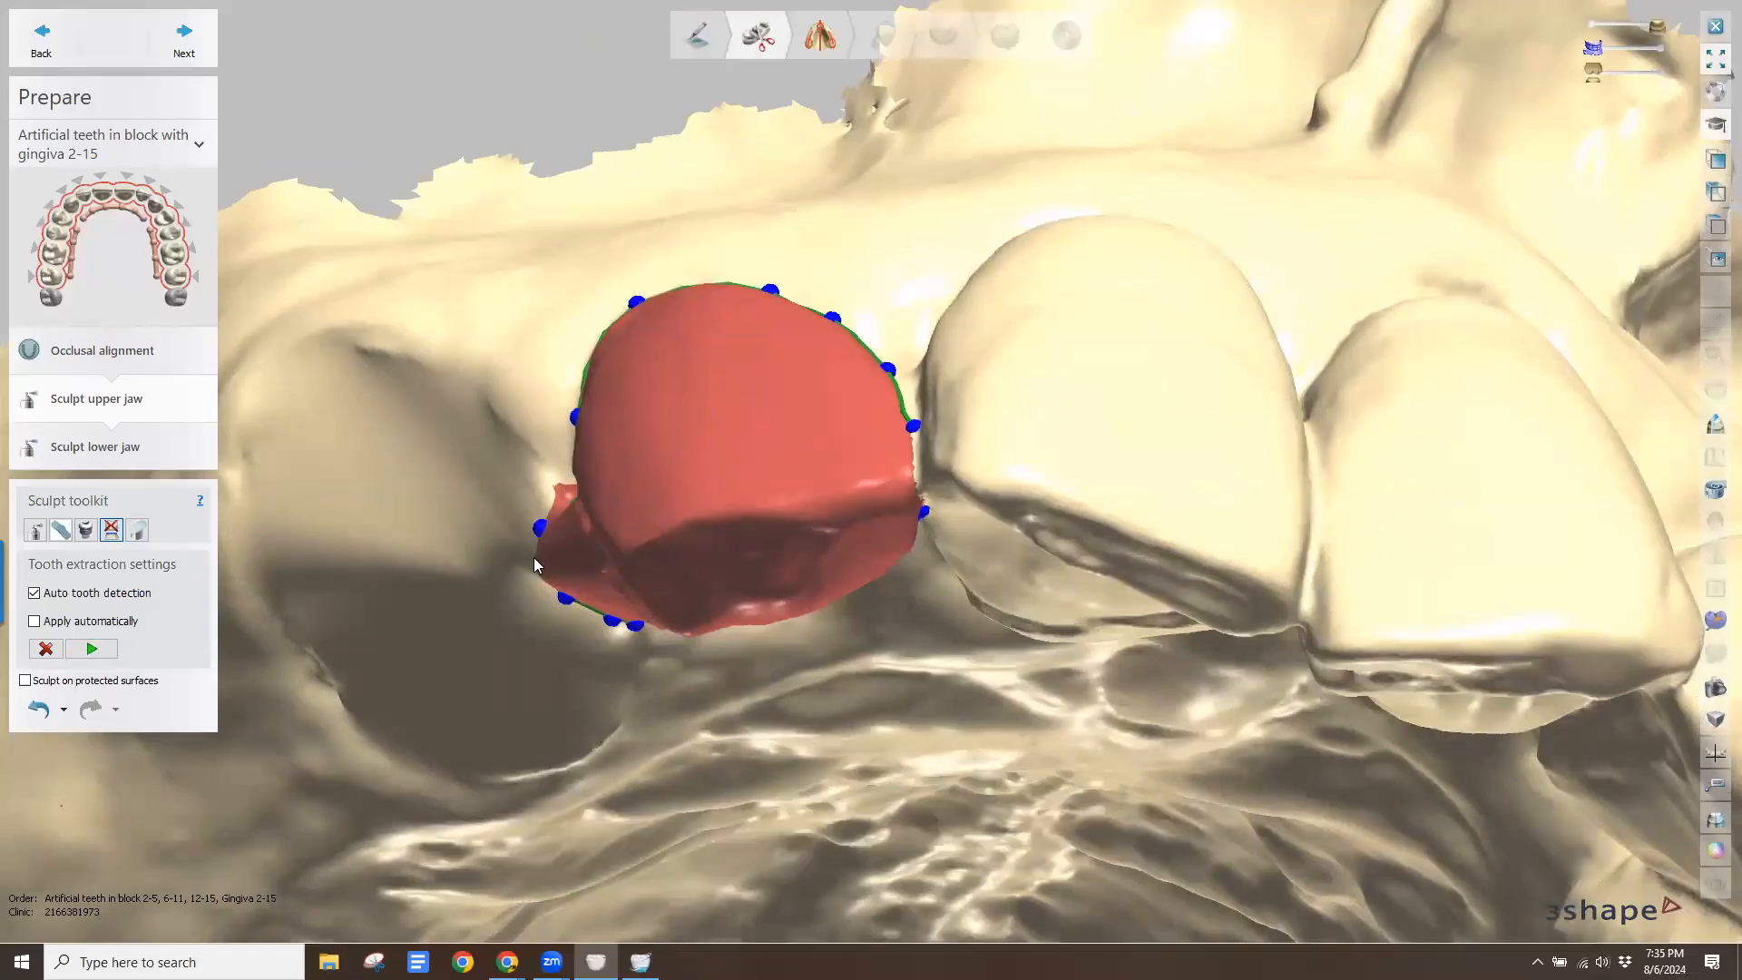
pyautogui.moveTo(533, 557); pyautogui.dragTo(670, 256, button='right')
pyautogui.scroll(-3, 684, 412)
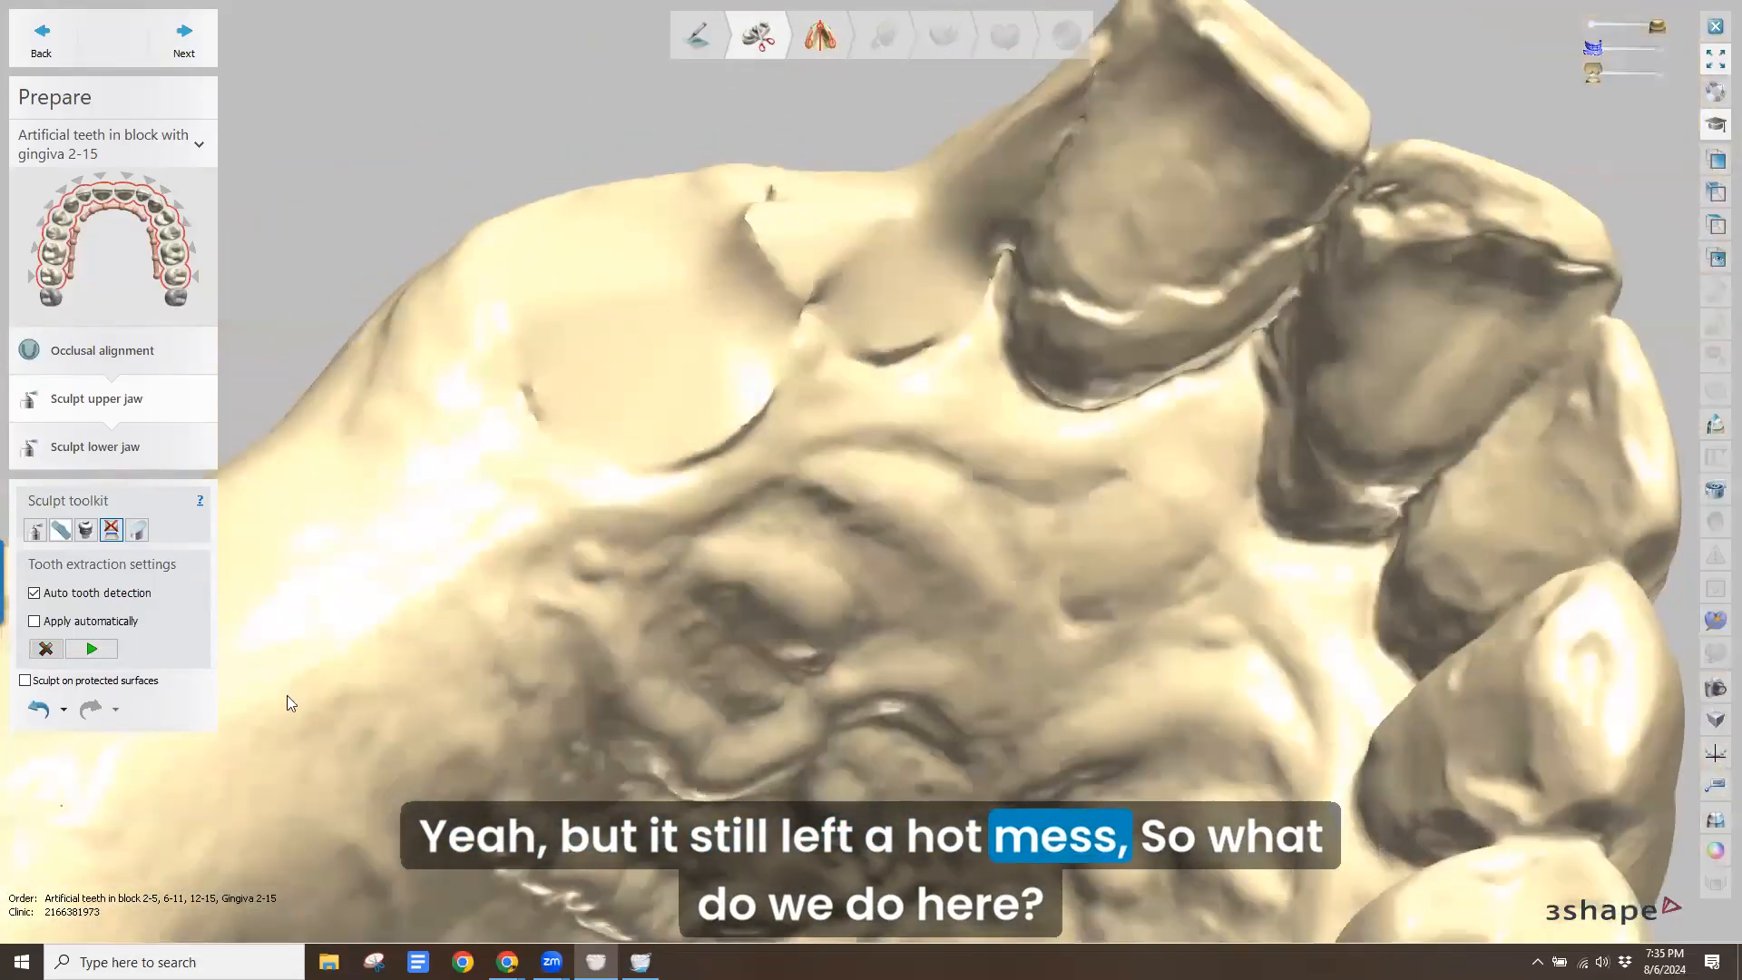
pyautogui.click(40, 713)
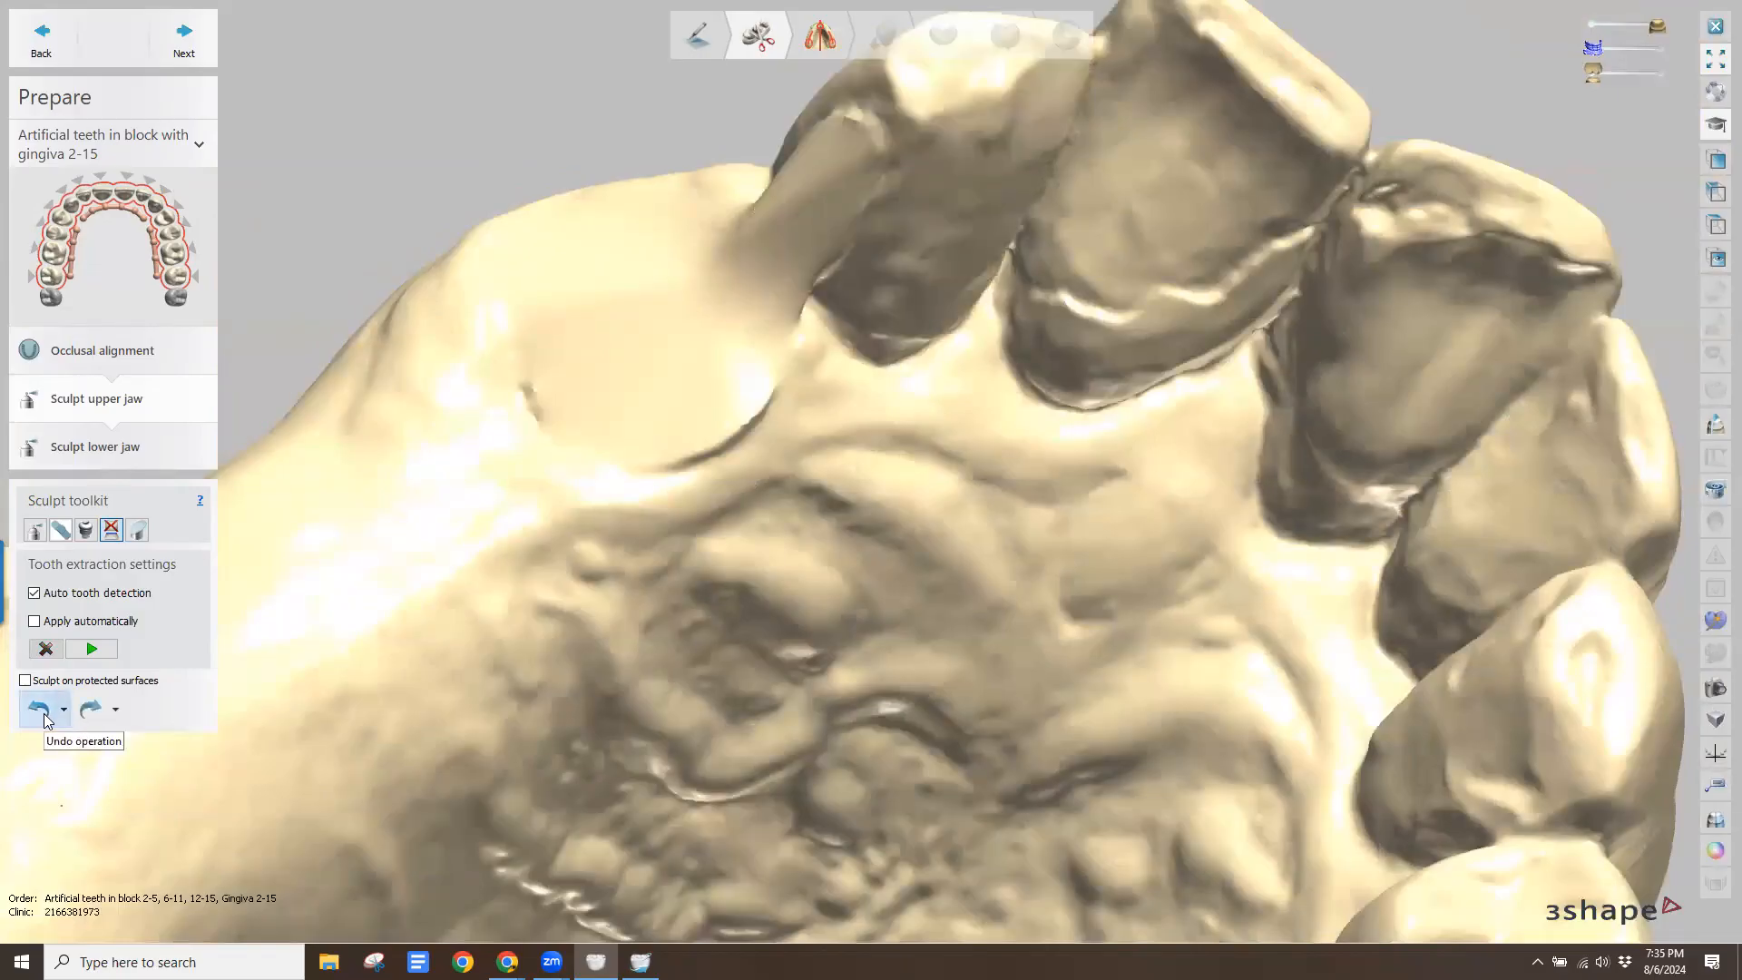
# Smooth the leftover cuspid flash on the side of the upper right lateral incisor with the wax knife's smoothing mode
pyautogui.moveTo(938, 597); pyautogui.dragTo(958, 517, button='right')
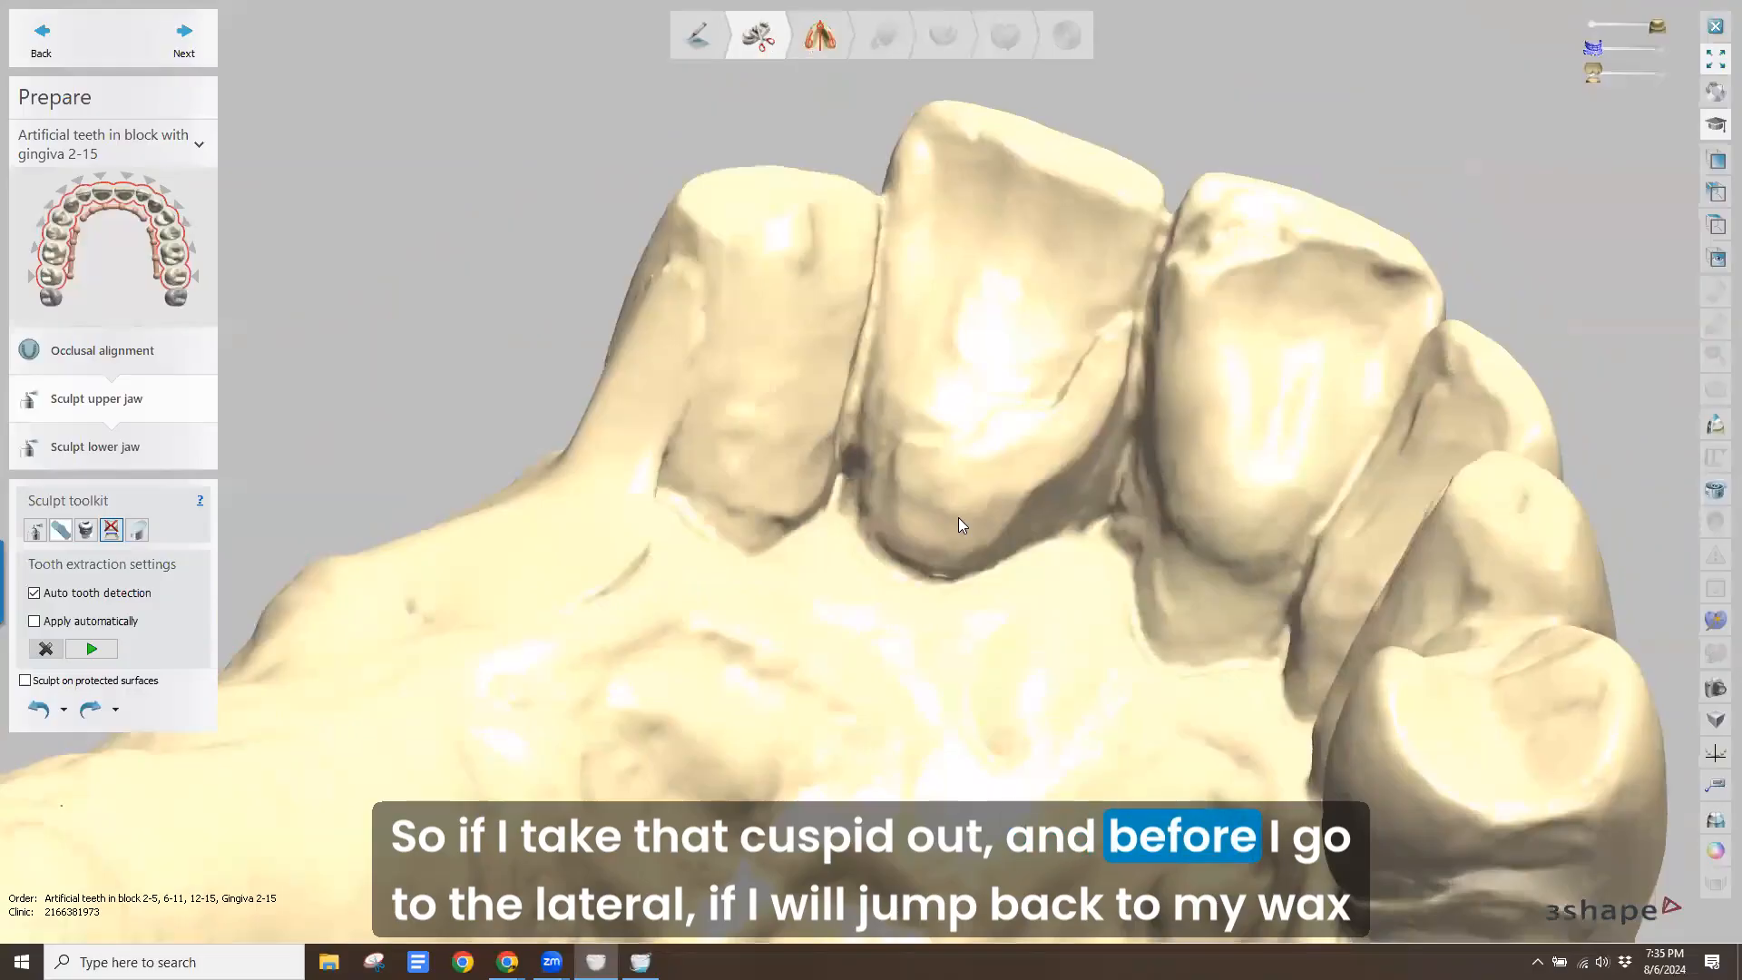
pyautogui.click(35, 530)
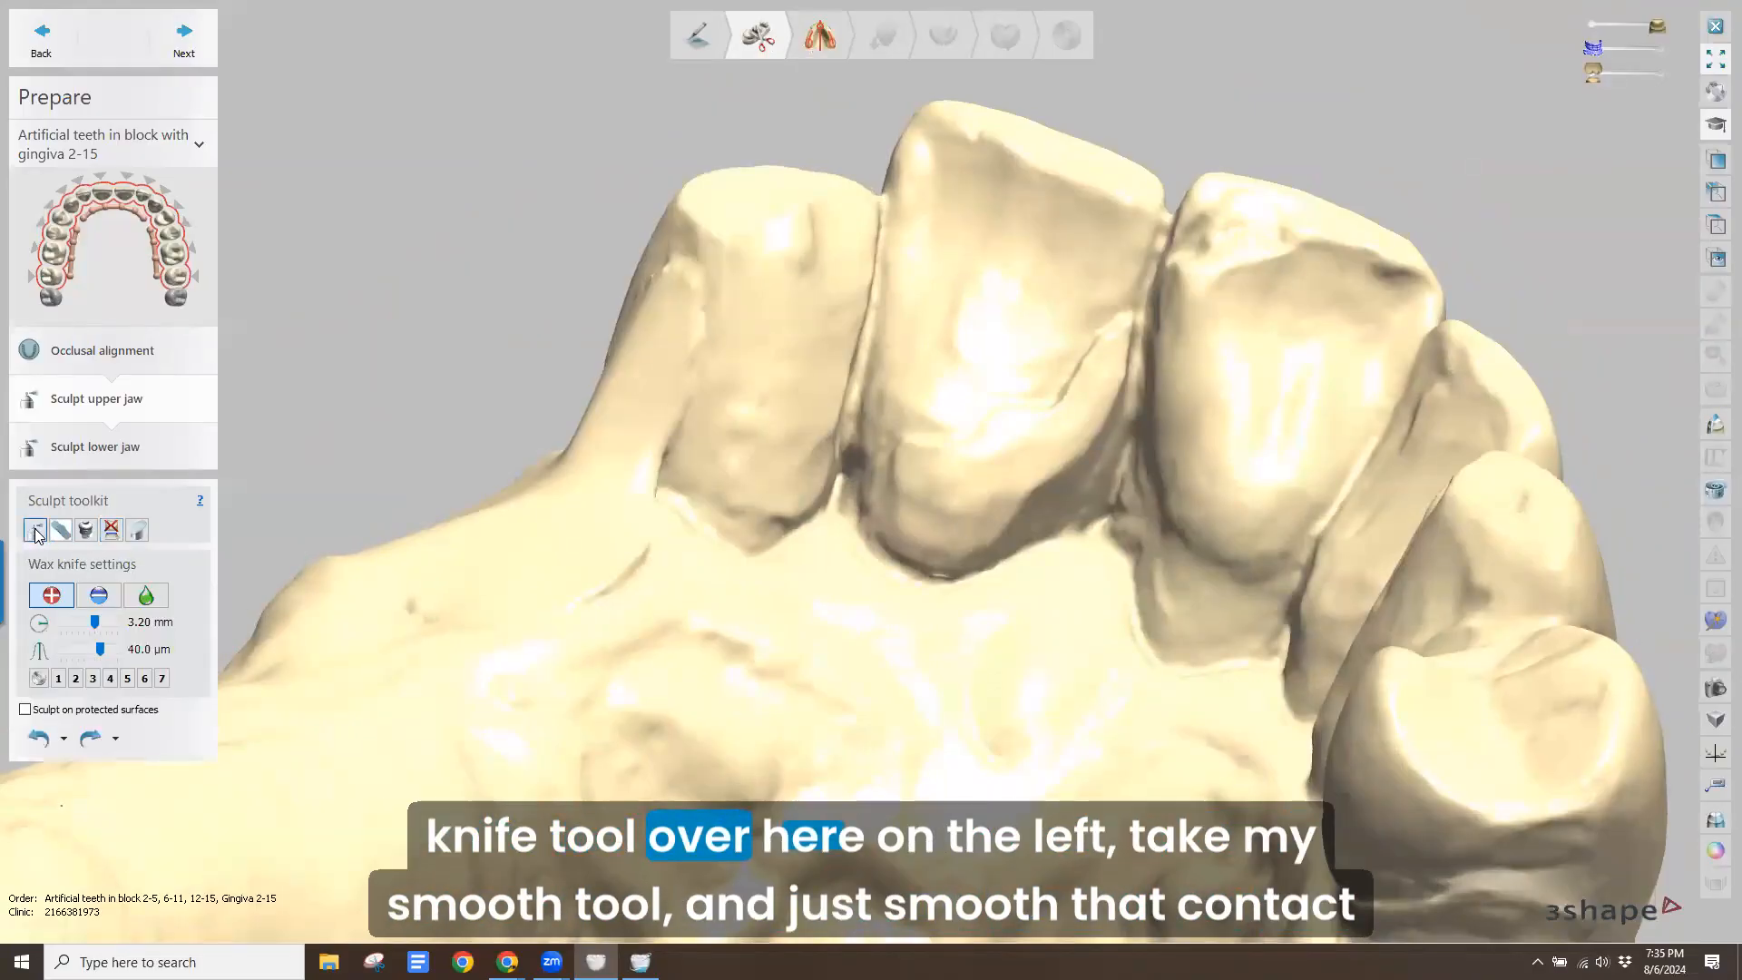
pyautogui.click(138, 602)
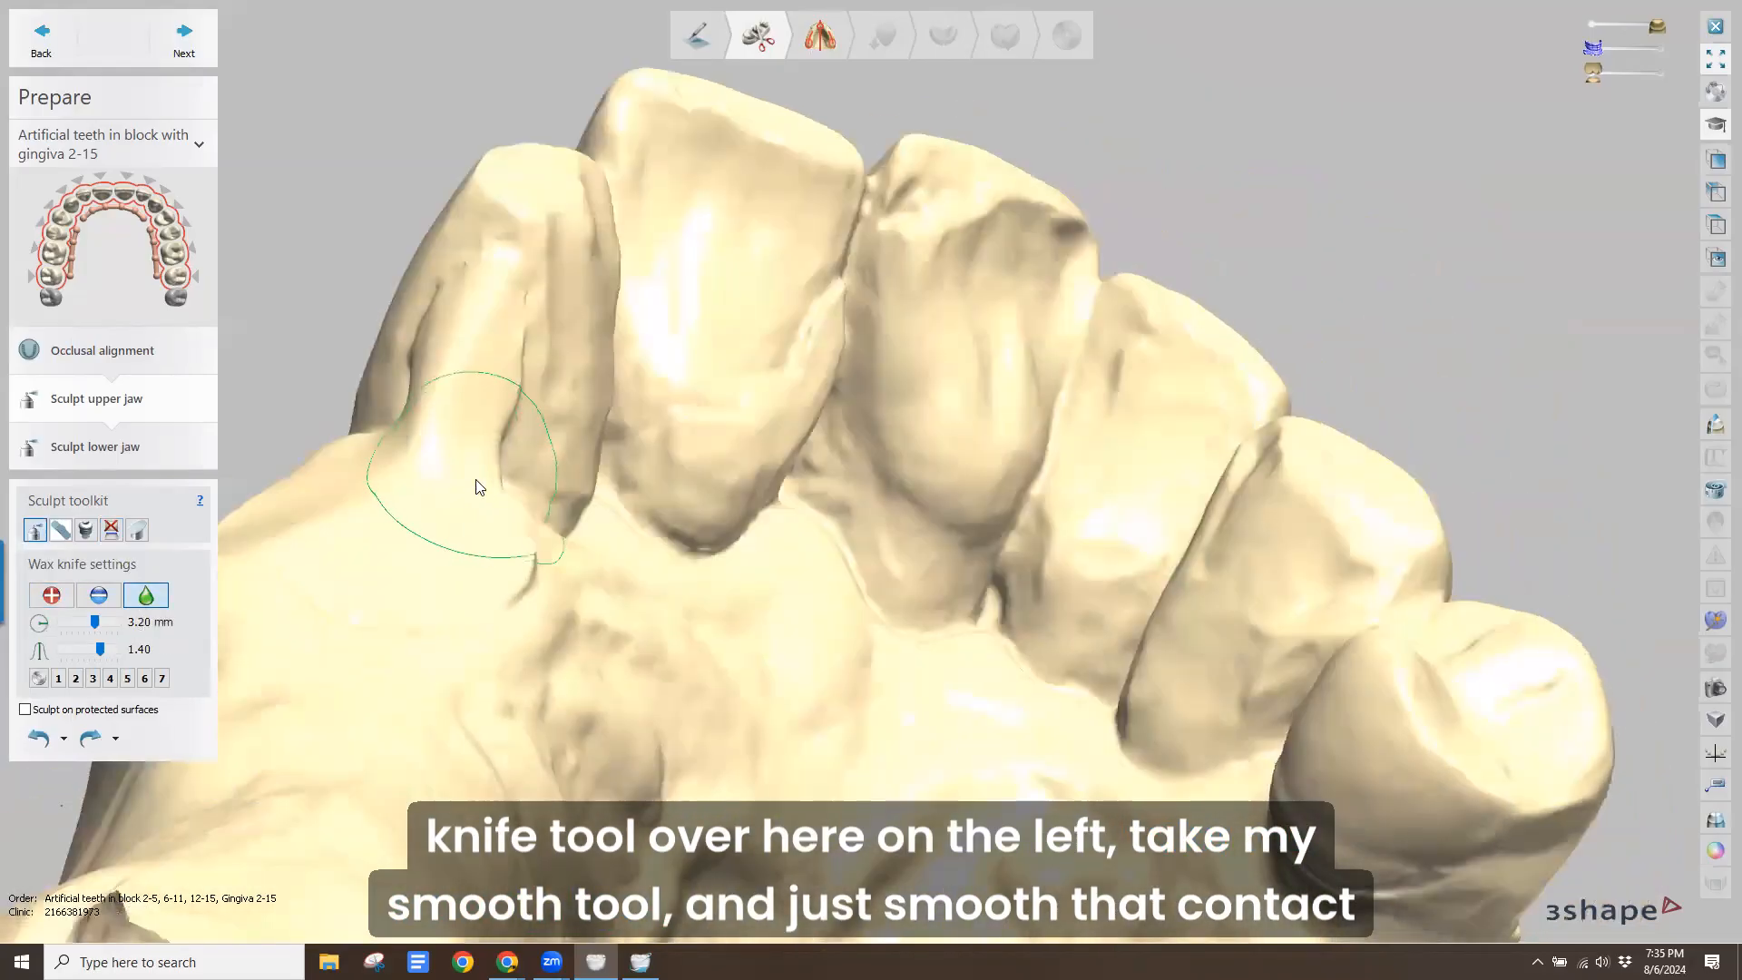
pyautogui.moveTo(479, 487)
pyautogui.mouseDown()
pyautogui.moveTo(486, 367)
pyautogui.moveTo(446, 460)
pyautogui.moveTo(474, 416)
pyautogui.mouseUp()
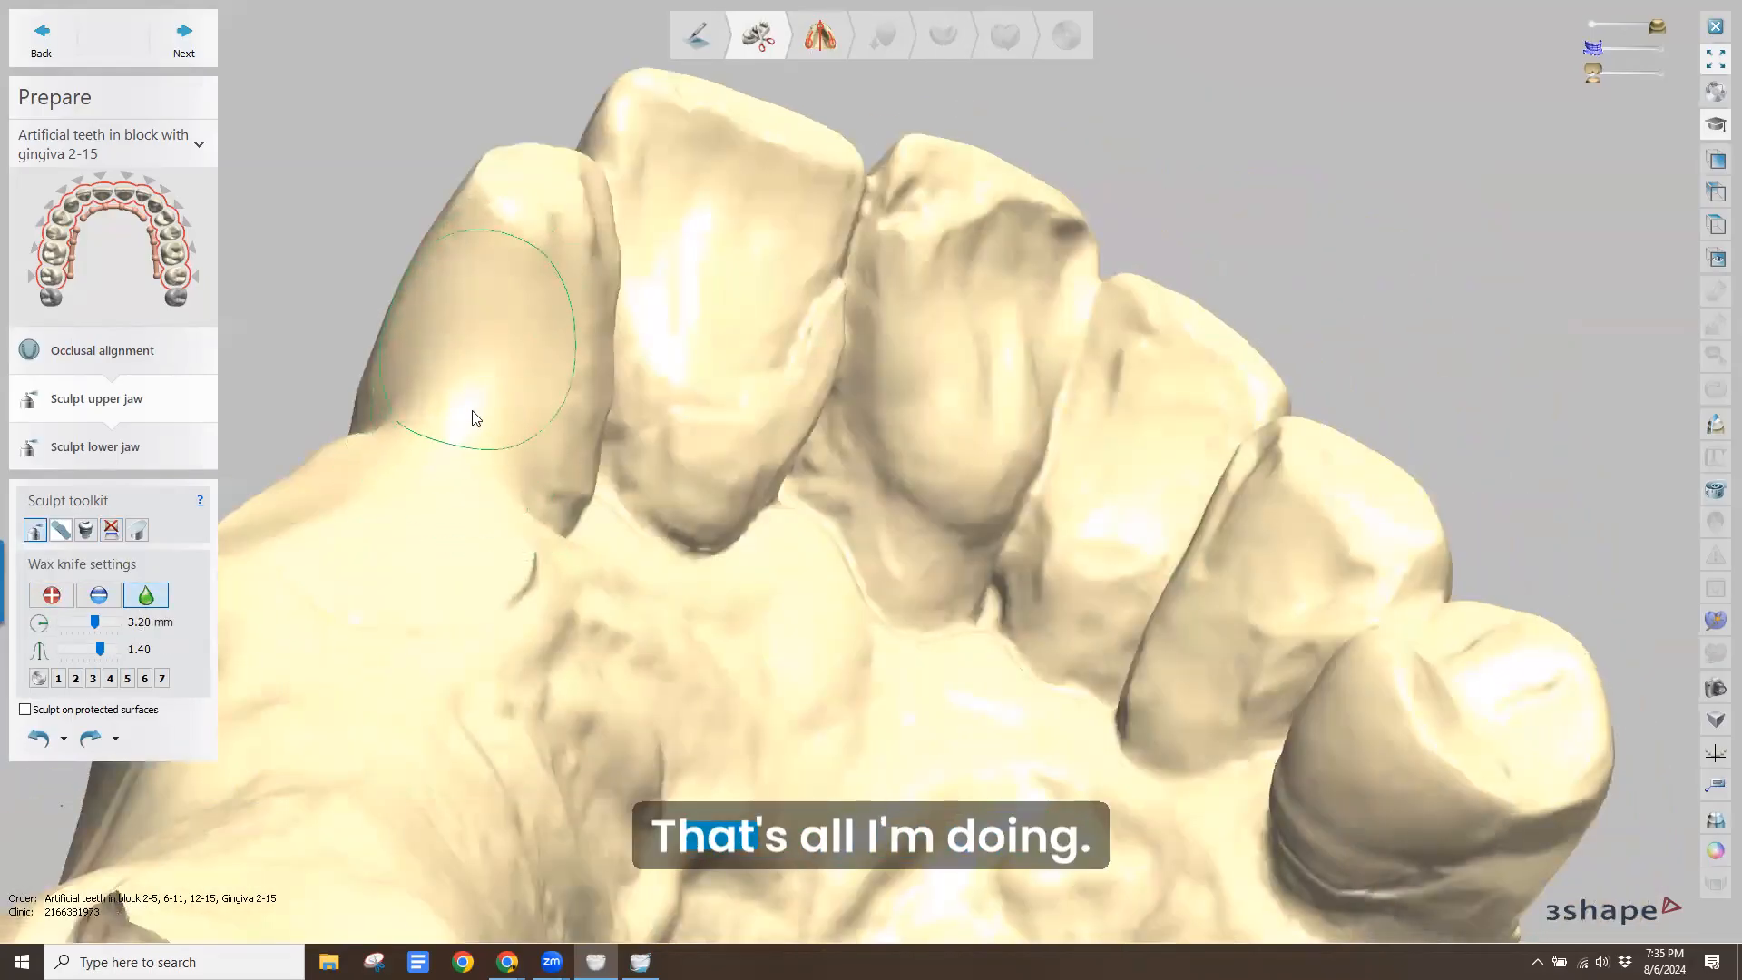
# Extract the upper right lateral incisor using auto detection, adjusting the outline point on the side facing the central incisor
pyautogui.click(111, 529)
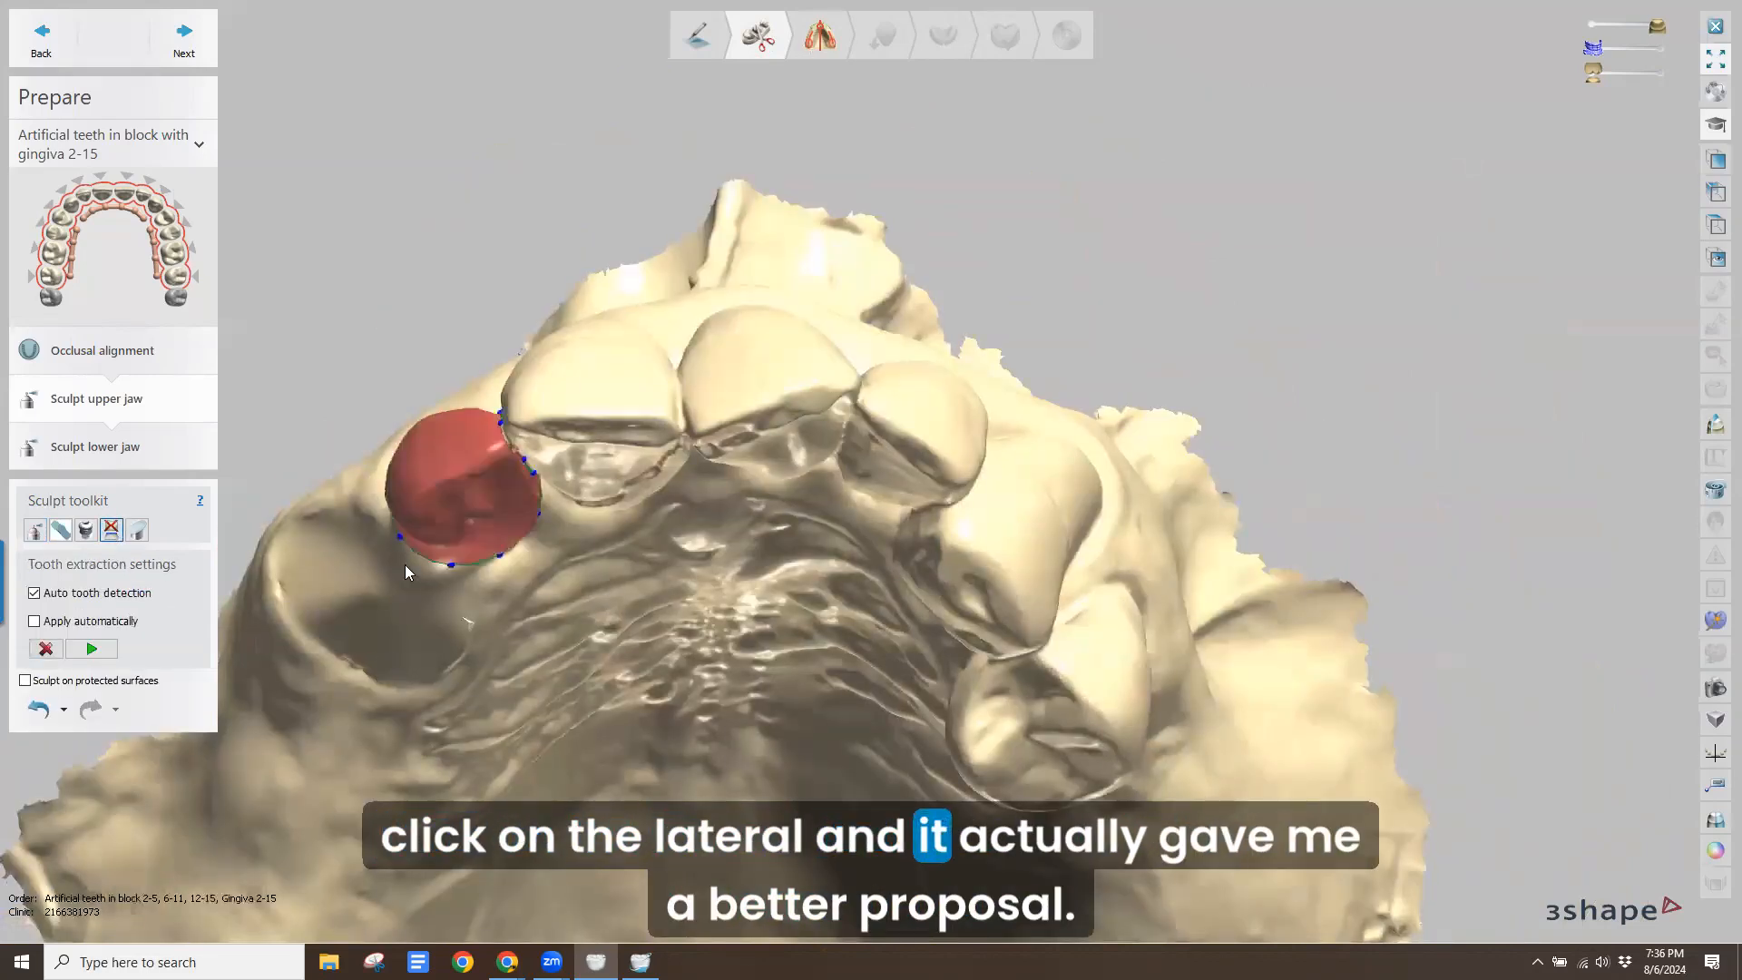
pyautogui.moveTo(405, 564); pyautogui.dragTo(359, 543, button='right')
pyautogui.scroll(3, 611, 329)
pyautogui.scroll(2, 612, 329)
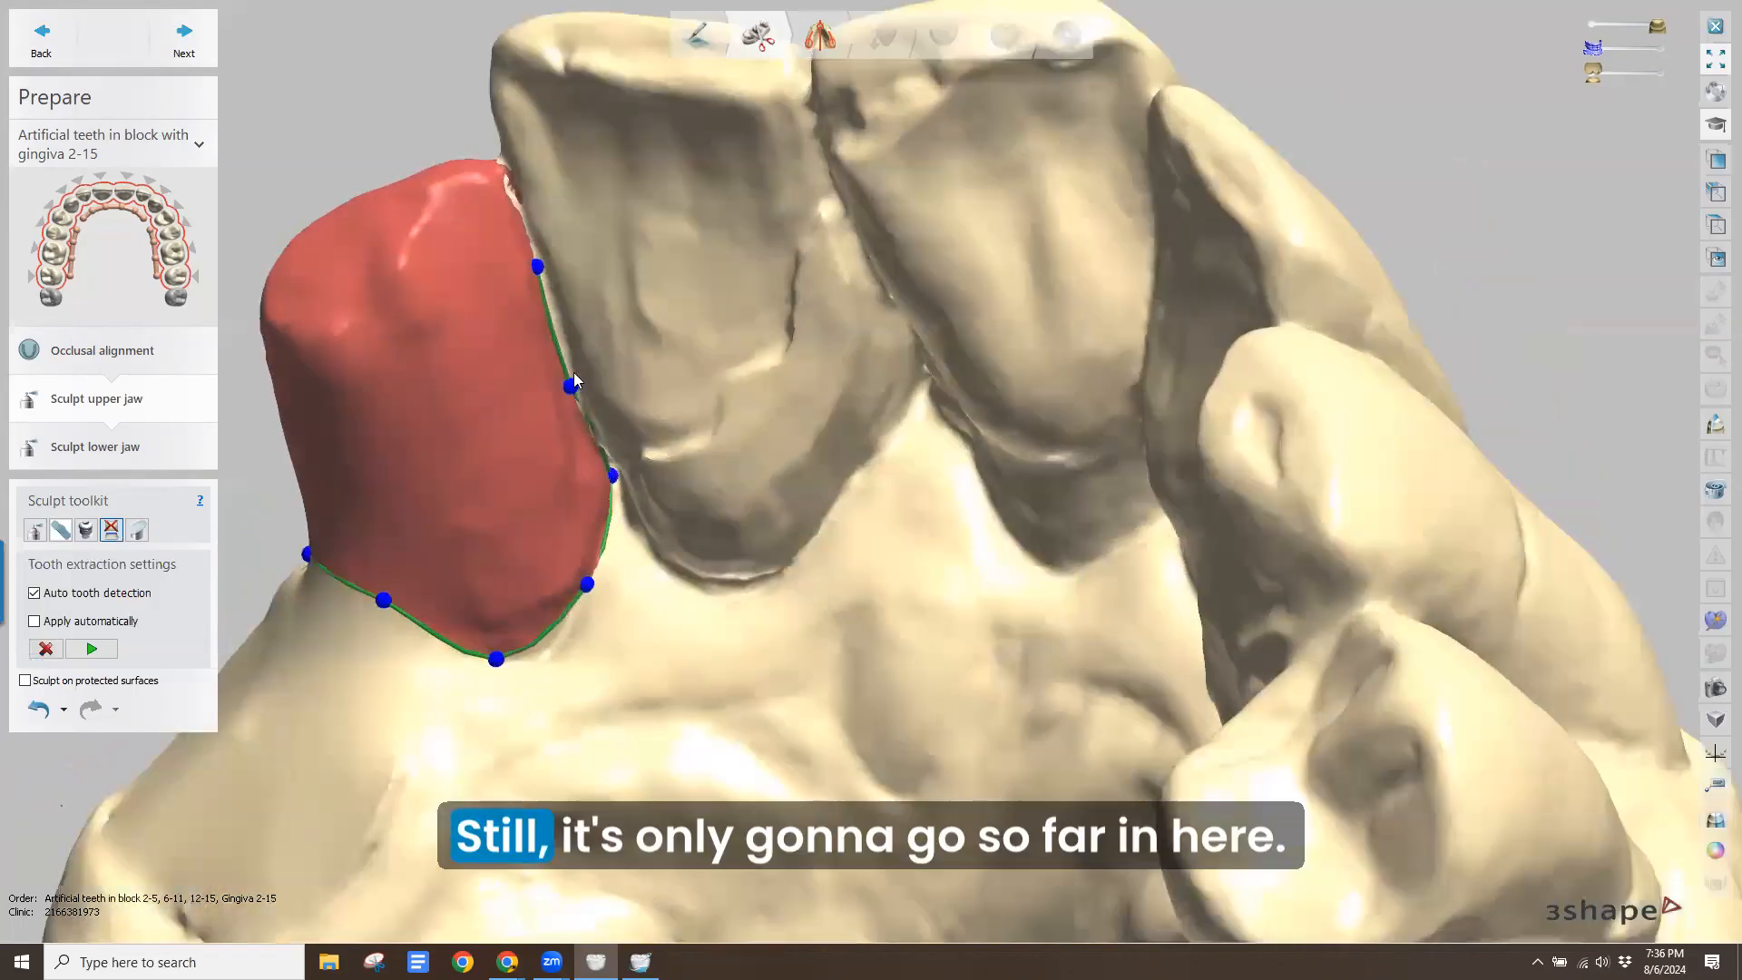
pyautogui.moveTo(571, 387); pyautogui.dragTo(575, 377)
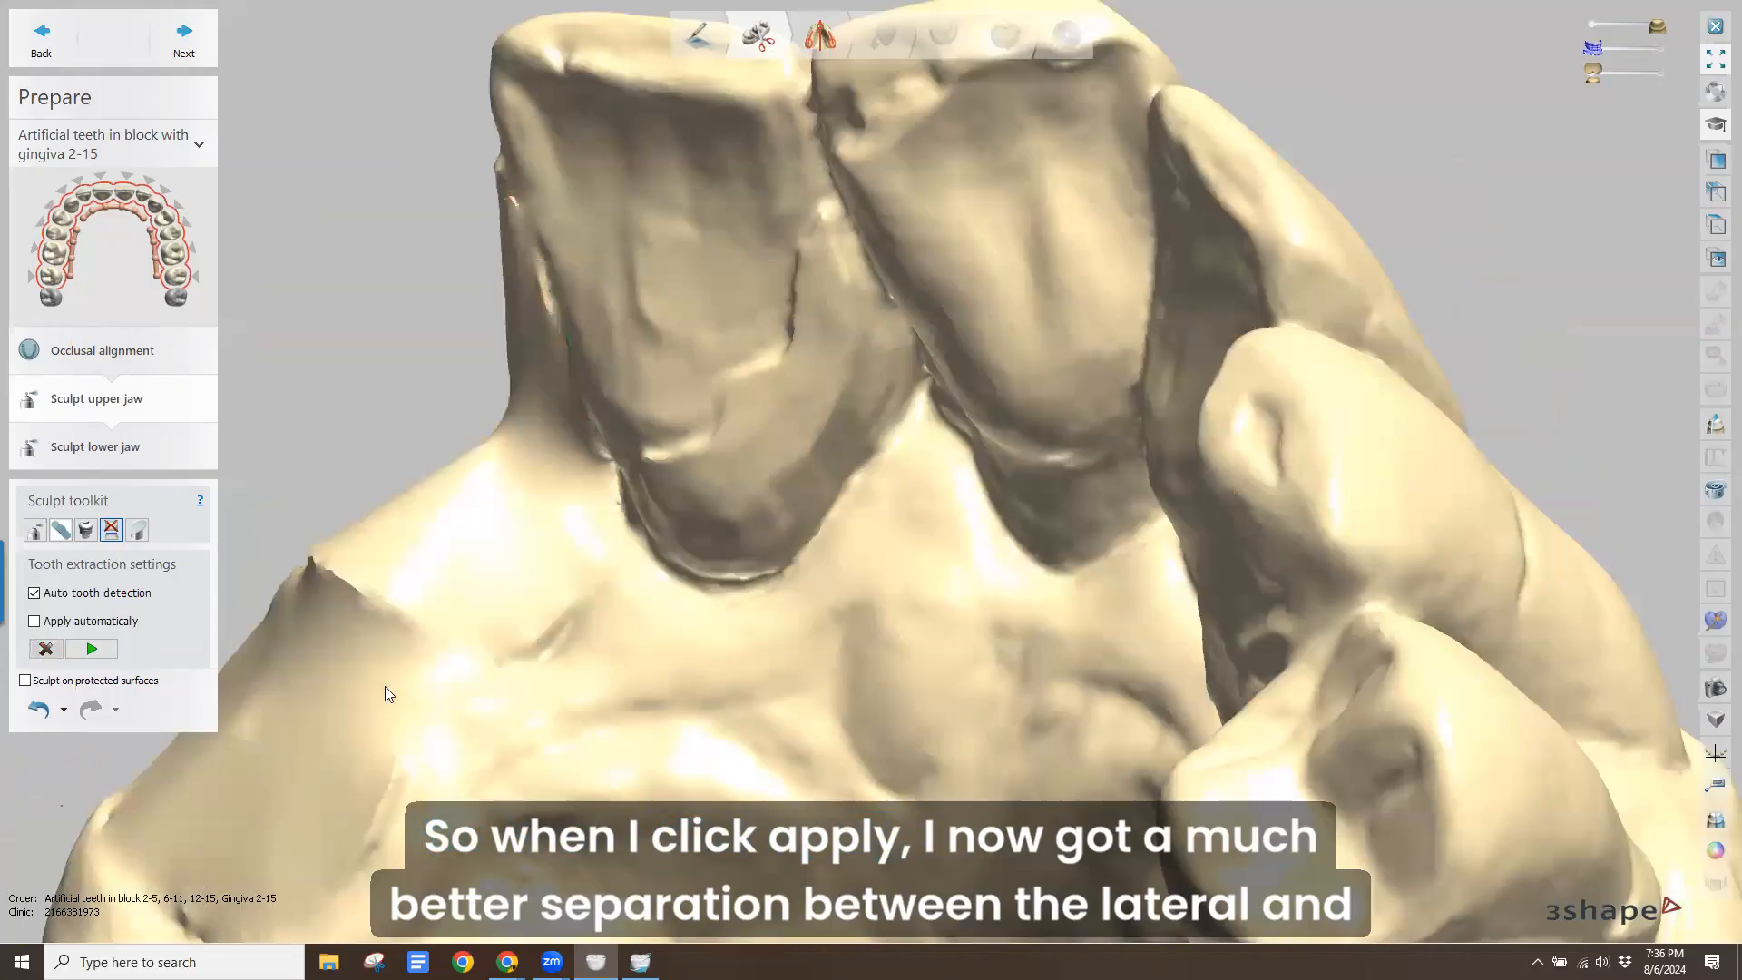
pyautogui.scroll(-1, 379, 686)
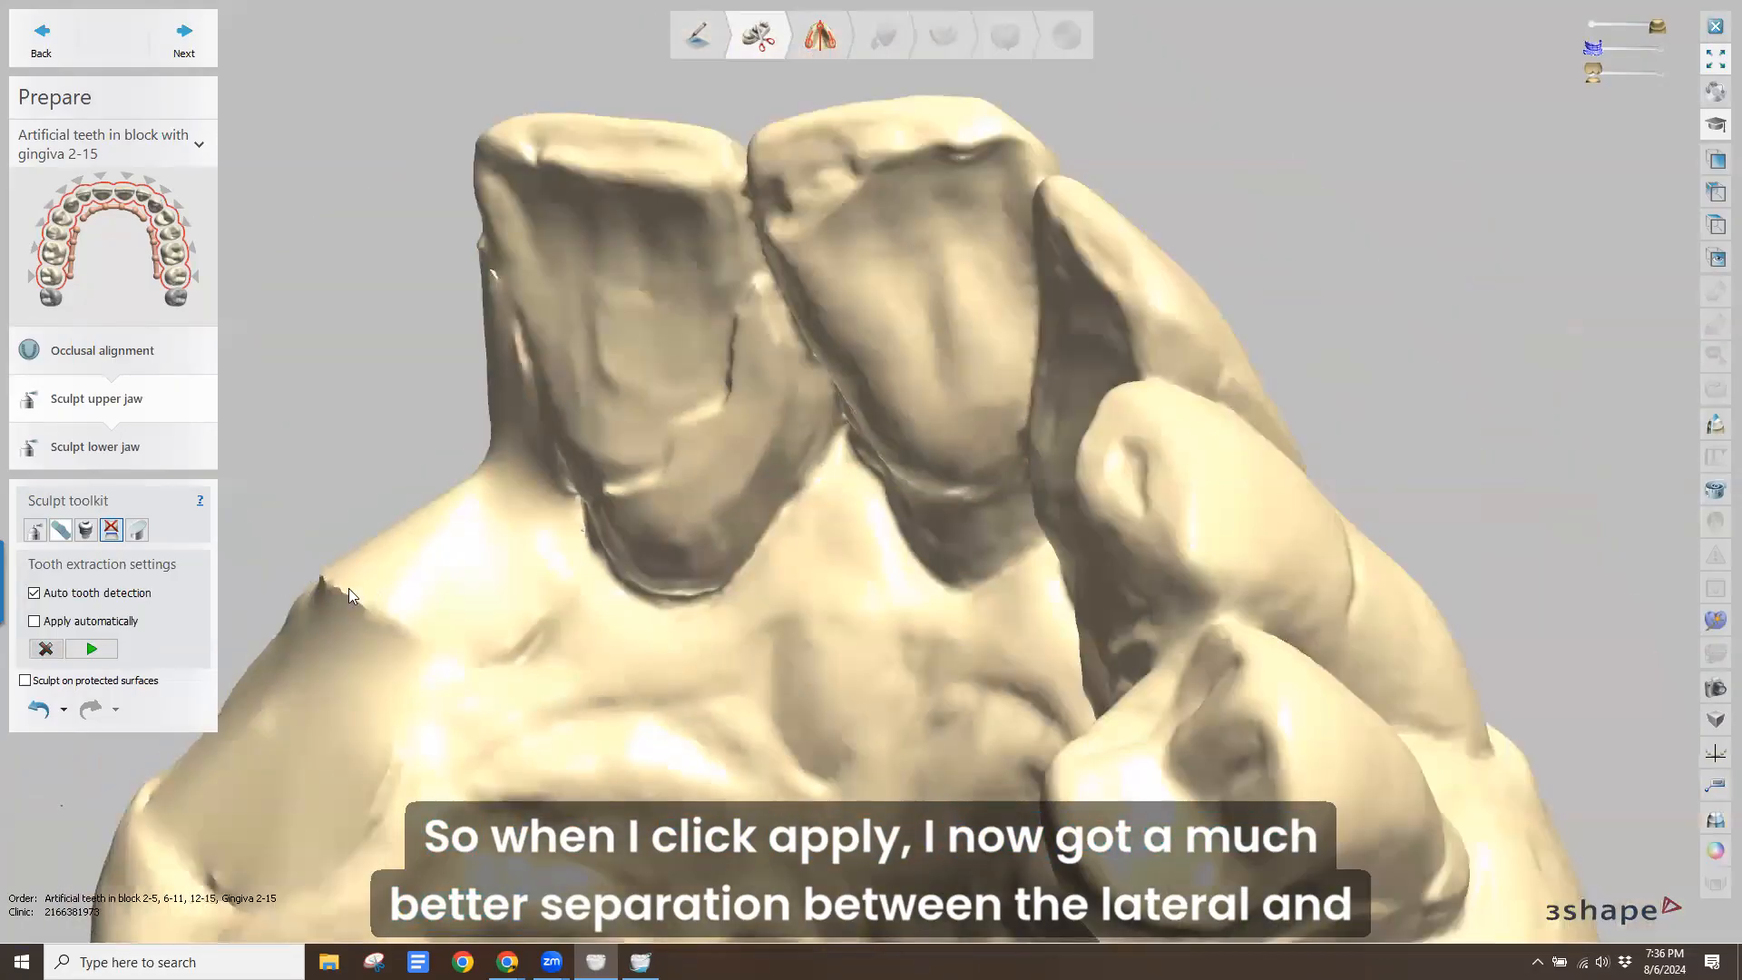
# Smooth the leftover contact flash on the side of the upper right central incisor with the wax knife
pyautogui.moveTo(370, 626); pyautogui.dragTo(561, 519, button='right')
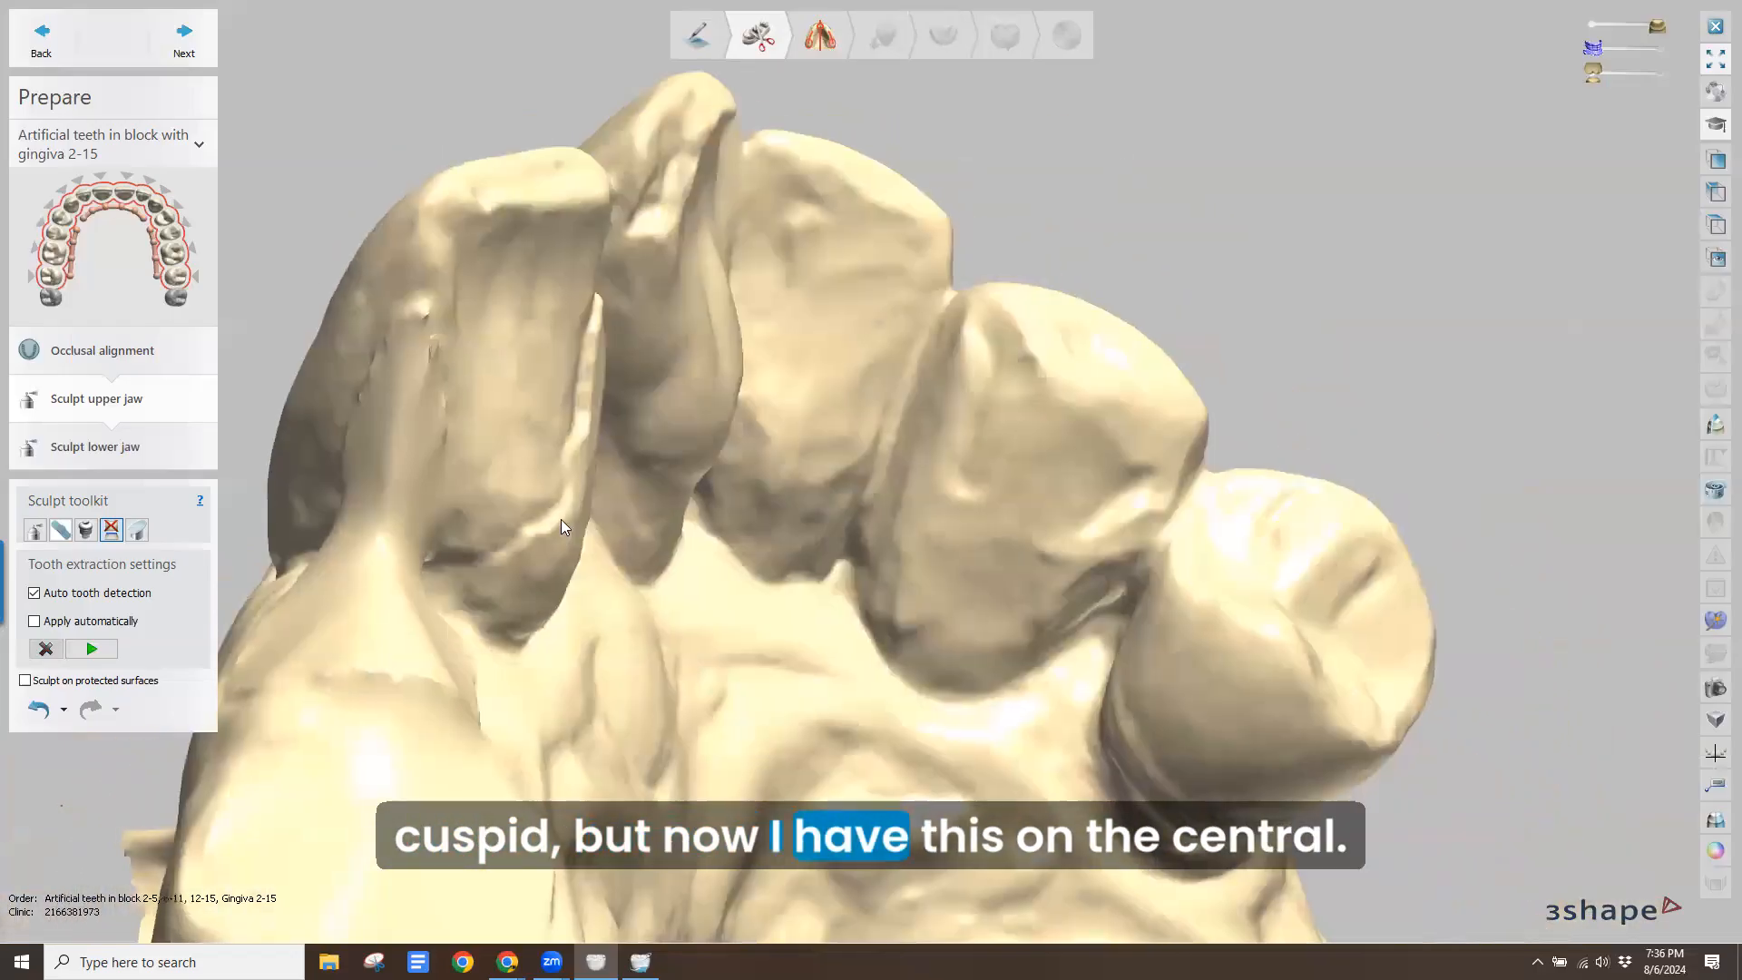
pyautogui.click(35, 529)
pyautogui.moveTo(410, 393); pyautogui.dragTo(373, 519)
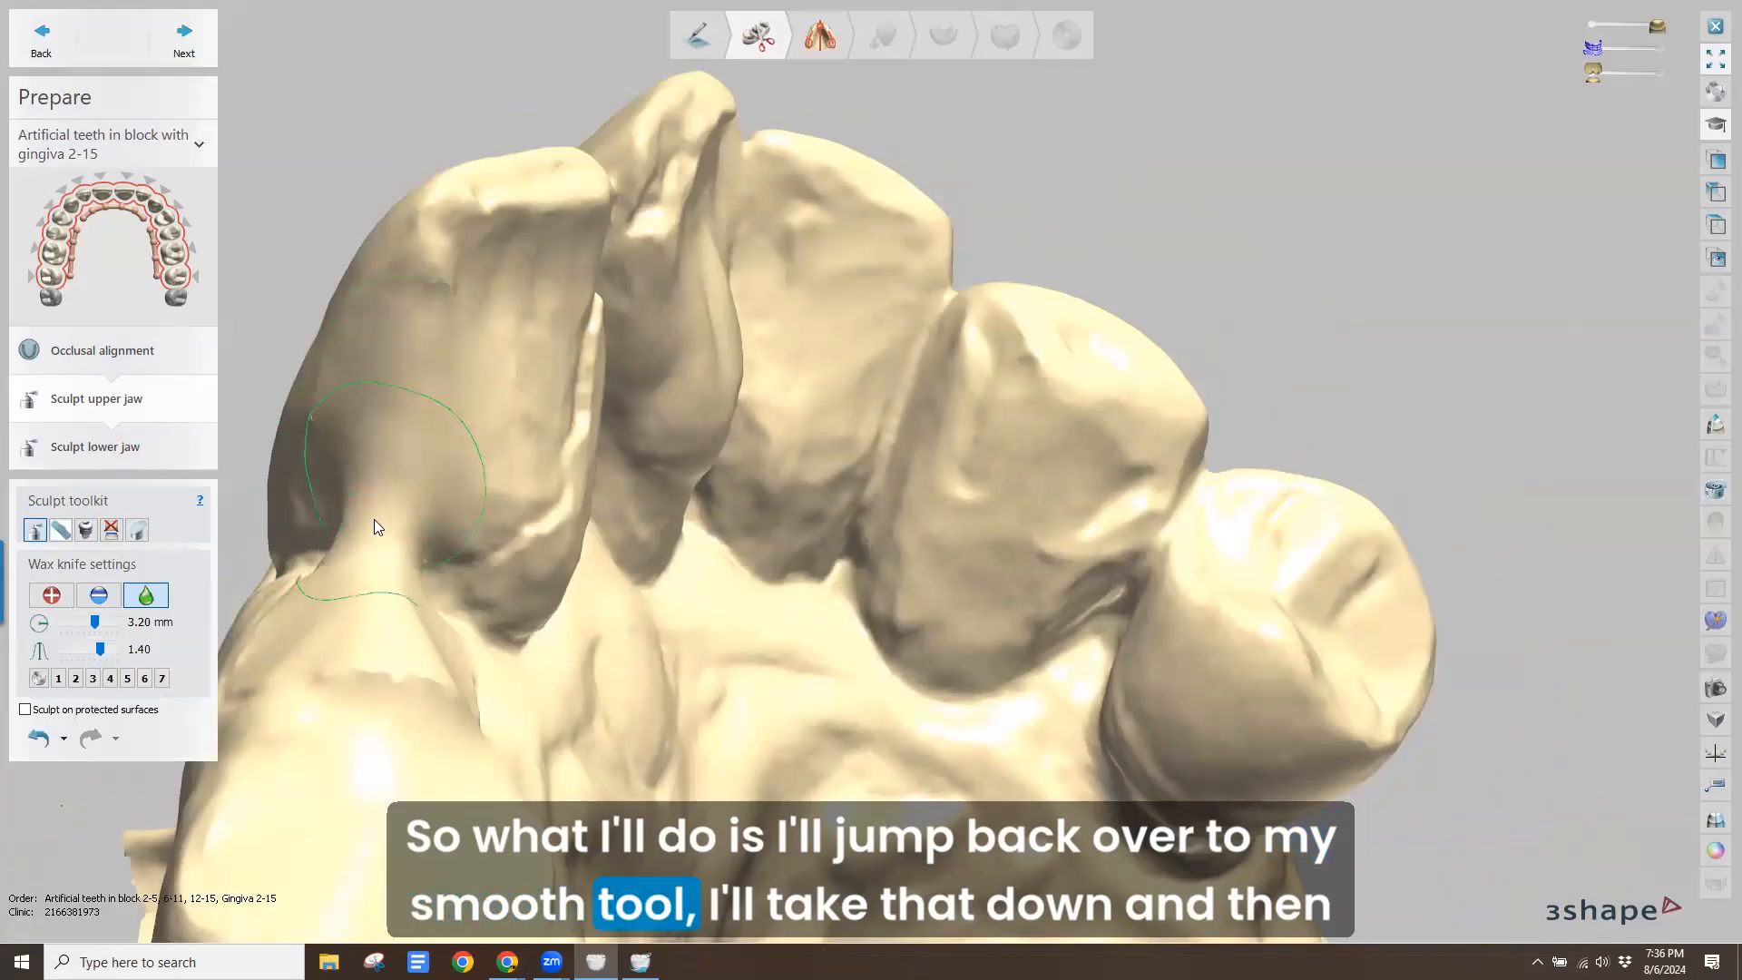
pyautogui.moveTo(432, 486); pyautogui.dragTo(363, 597, button='right')
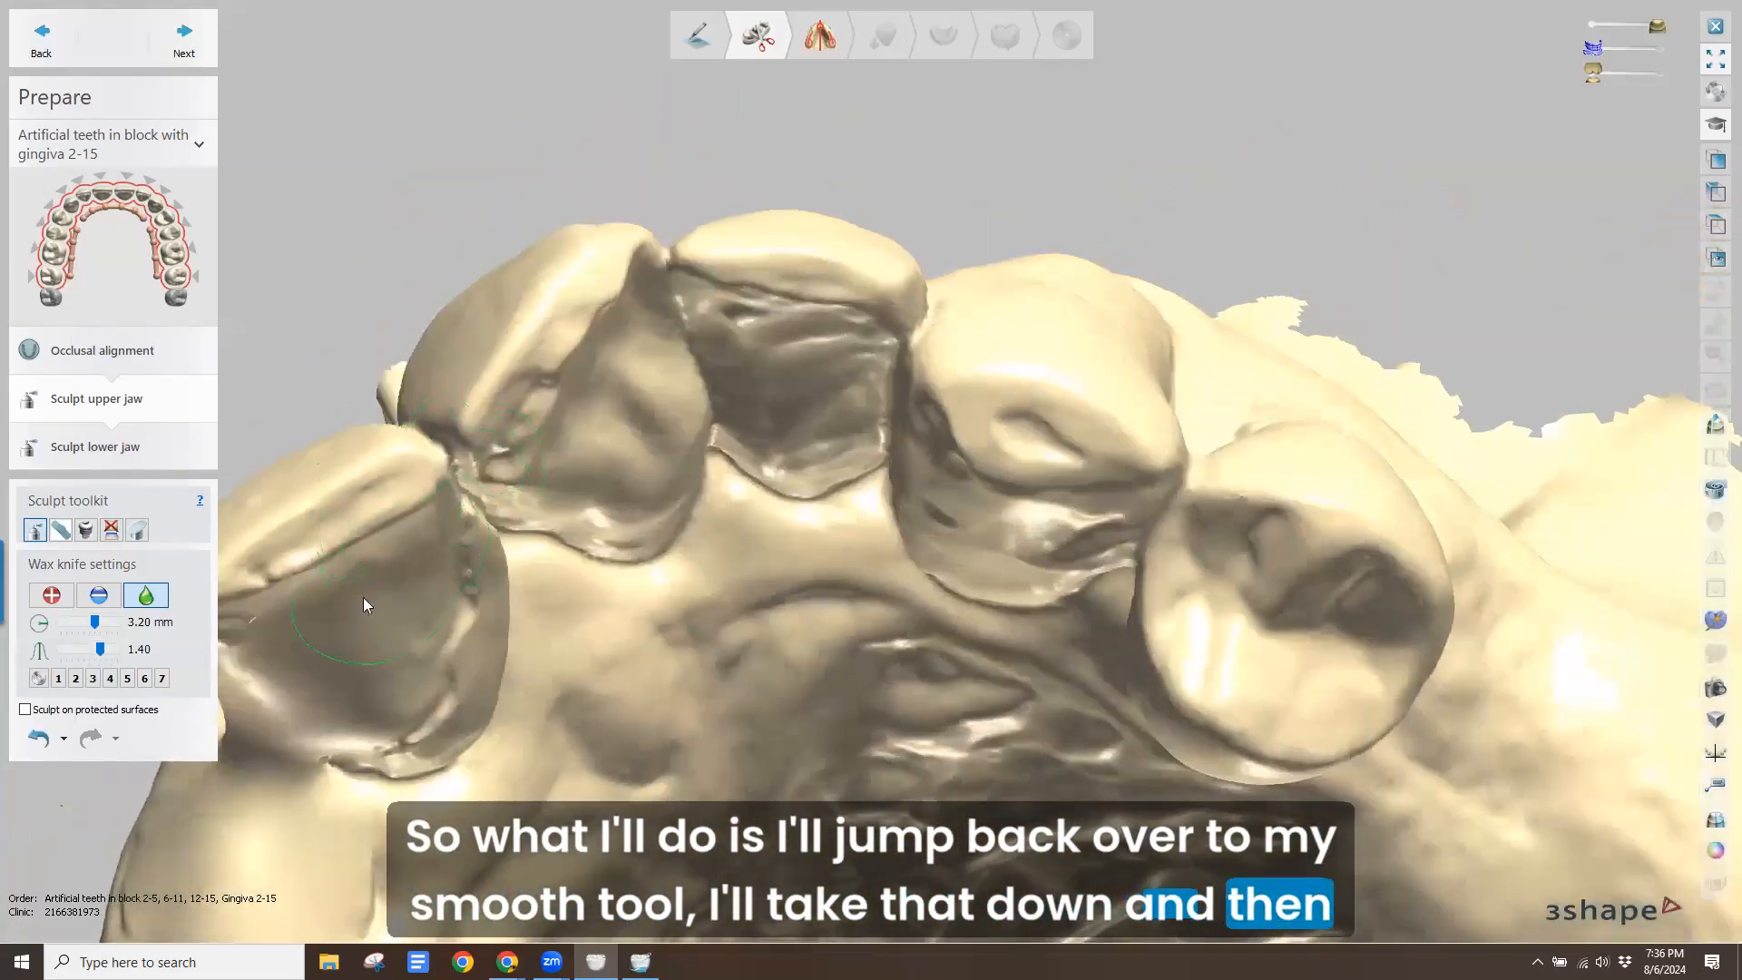
# Detect the upper right central incisor for extraction and redraw its outline around the tooth base with Fast edit line
pyautogui.click(110, 530)
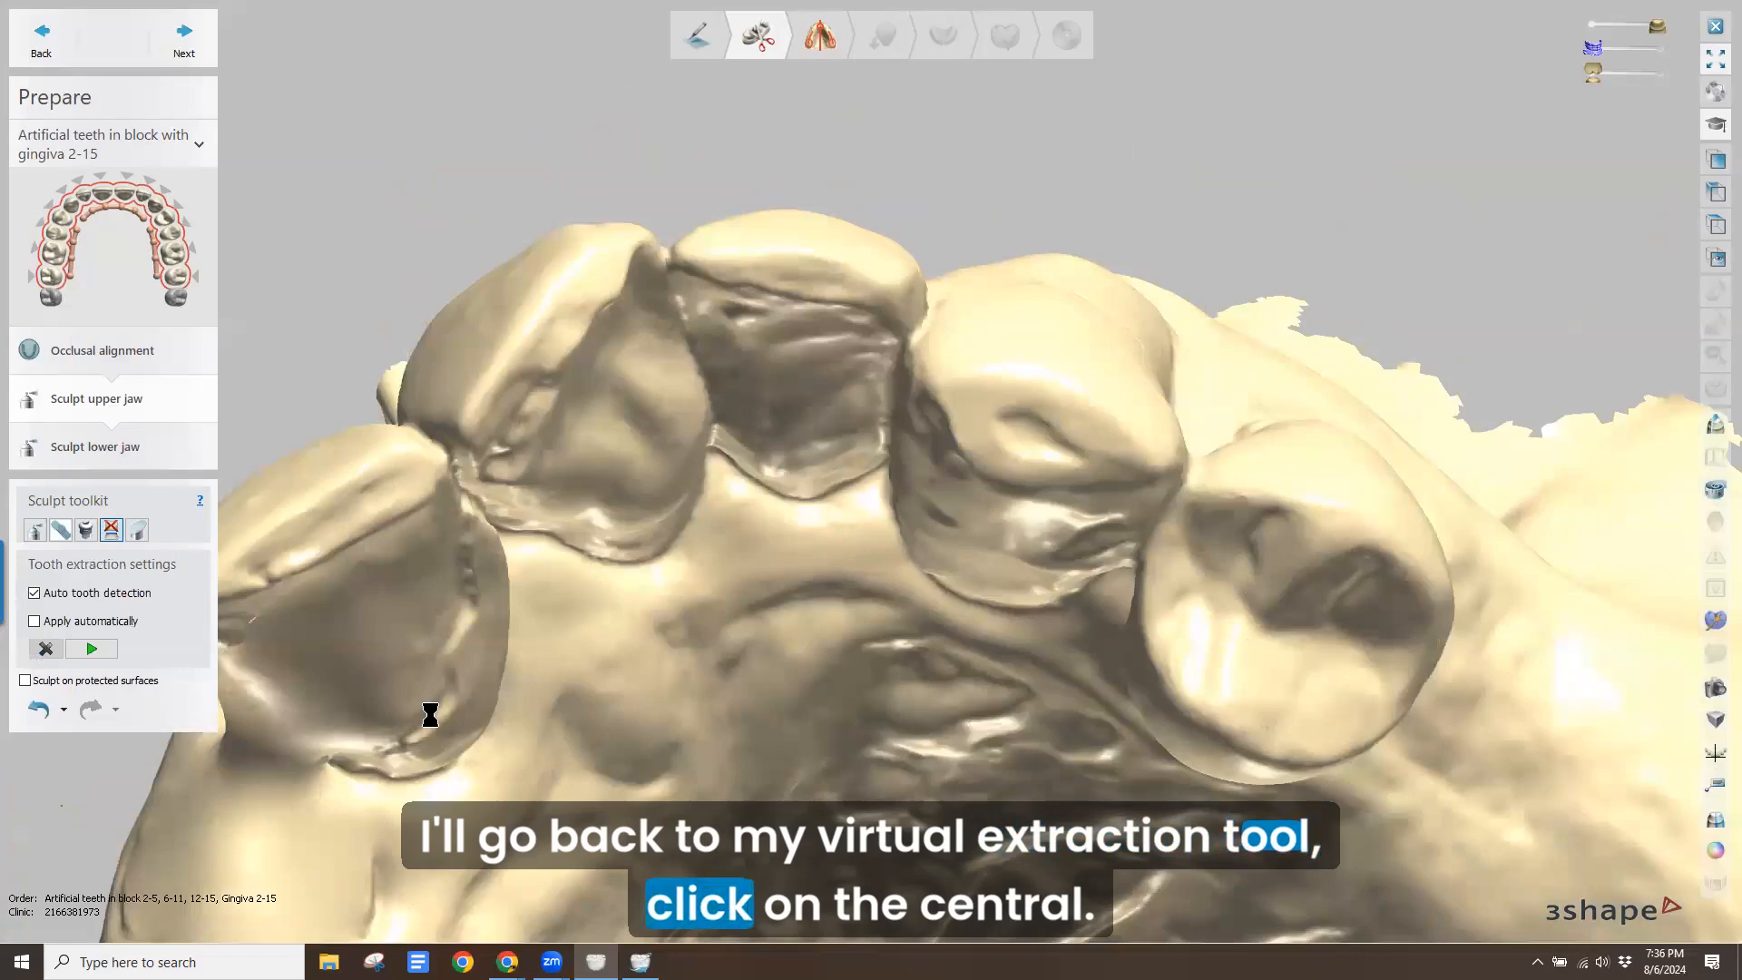
pyautogui.moveTo(463, 672); pyautogui.dragTo(537, 611, button='middle')
pyautogui.moveTo(537, 611); pyautogui.dragTo(571, 606, button='right')
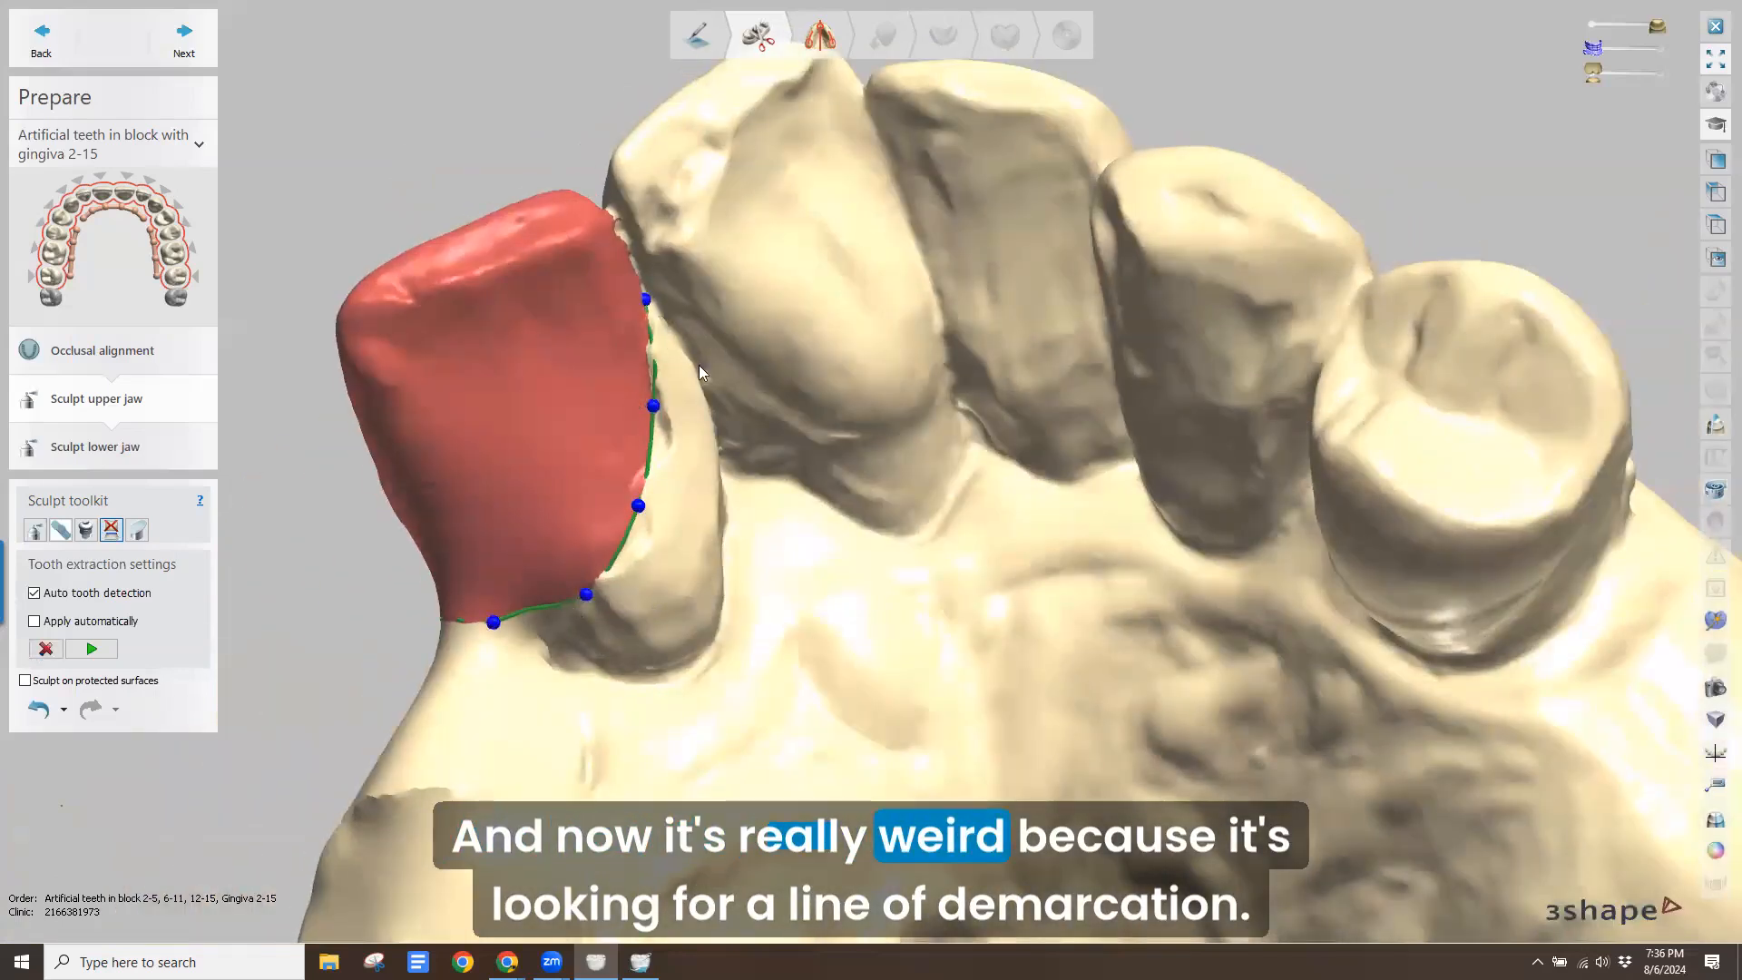
pyautogui.moveTo(653, 626); pyautogui.dragTo(476, 486, button='right')
pyautogui.scroll(3, 705, 797)
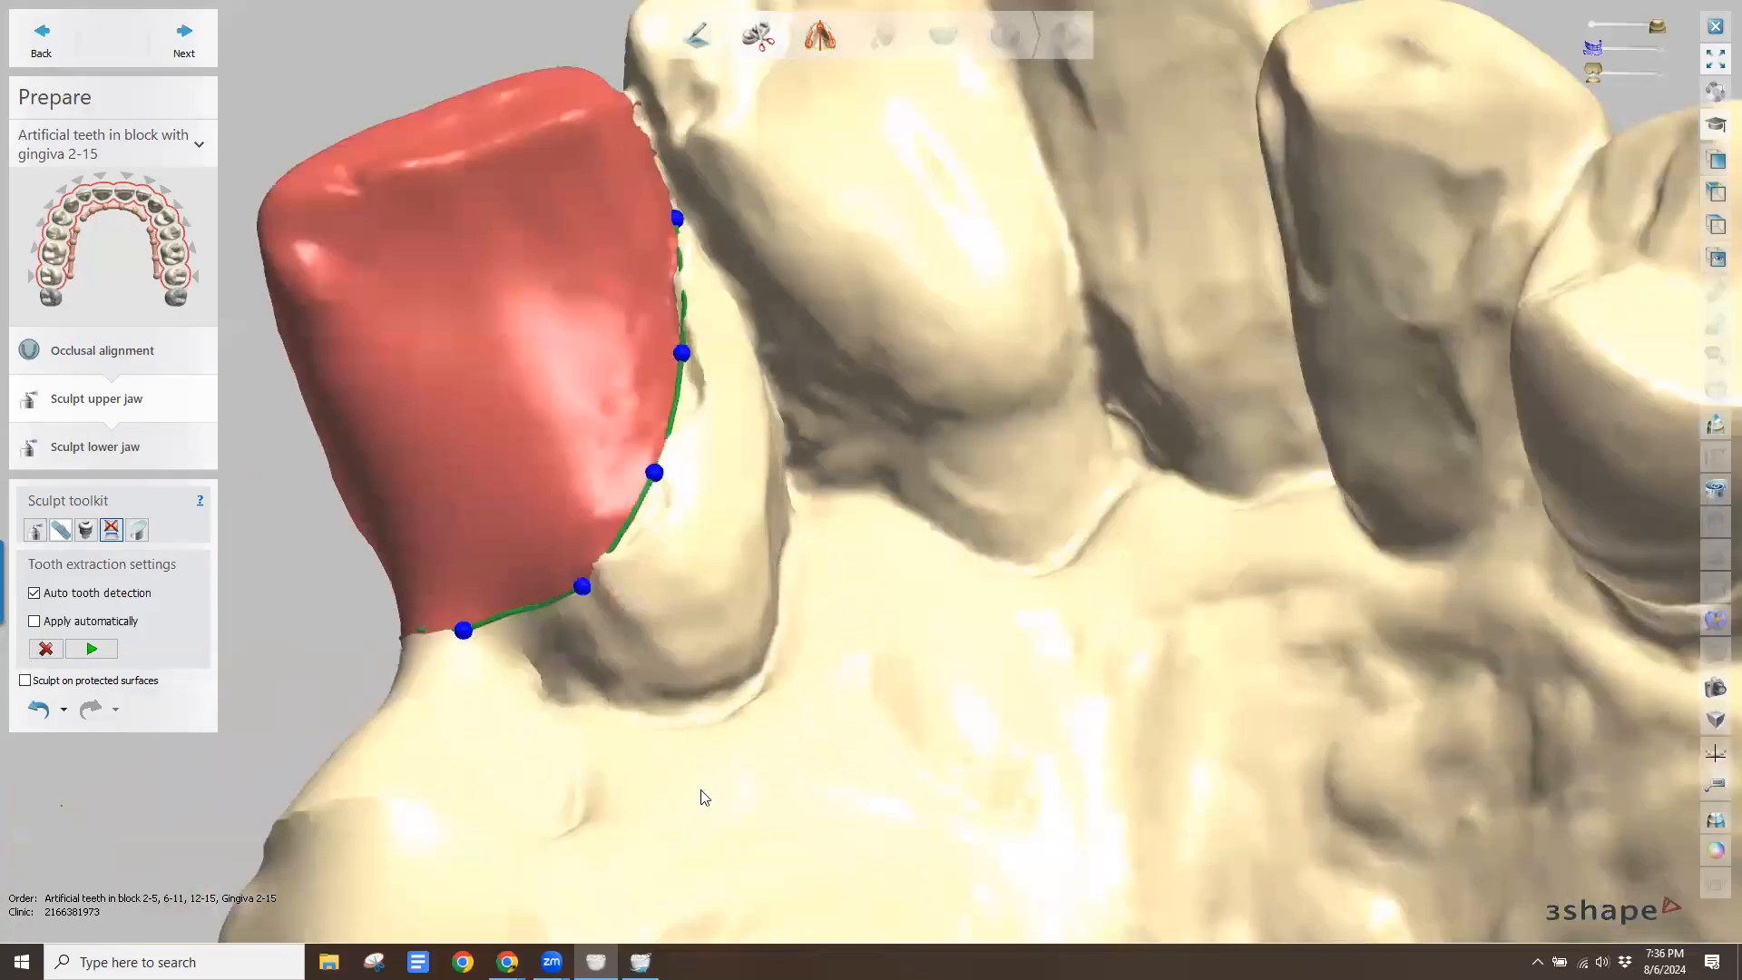
pyautogui.rightClick(486, 626)
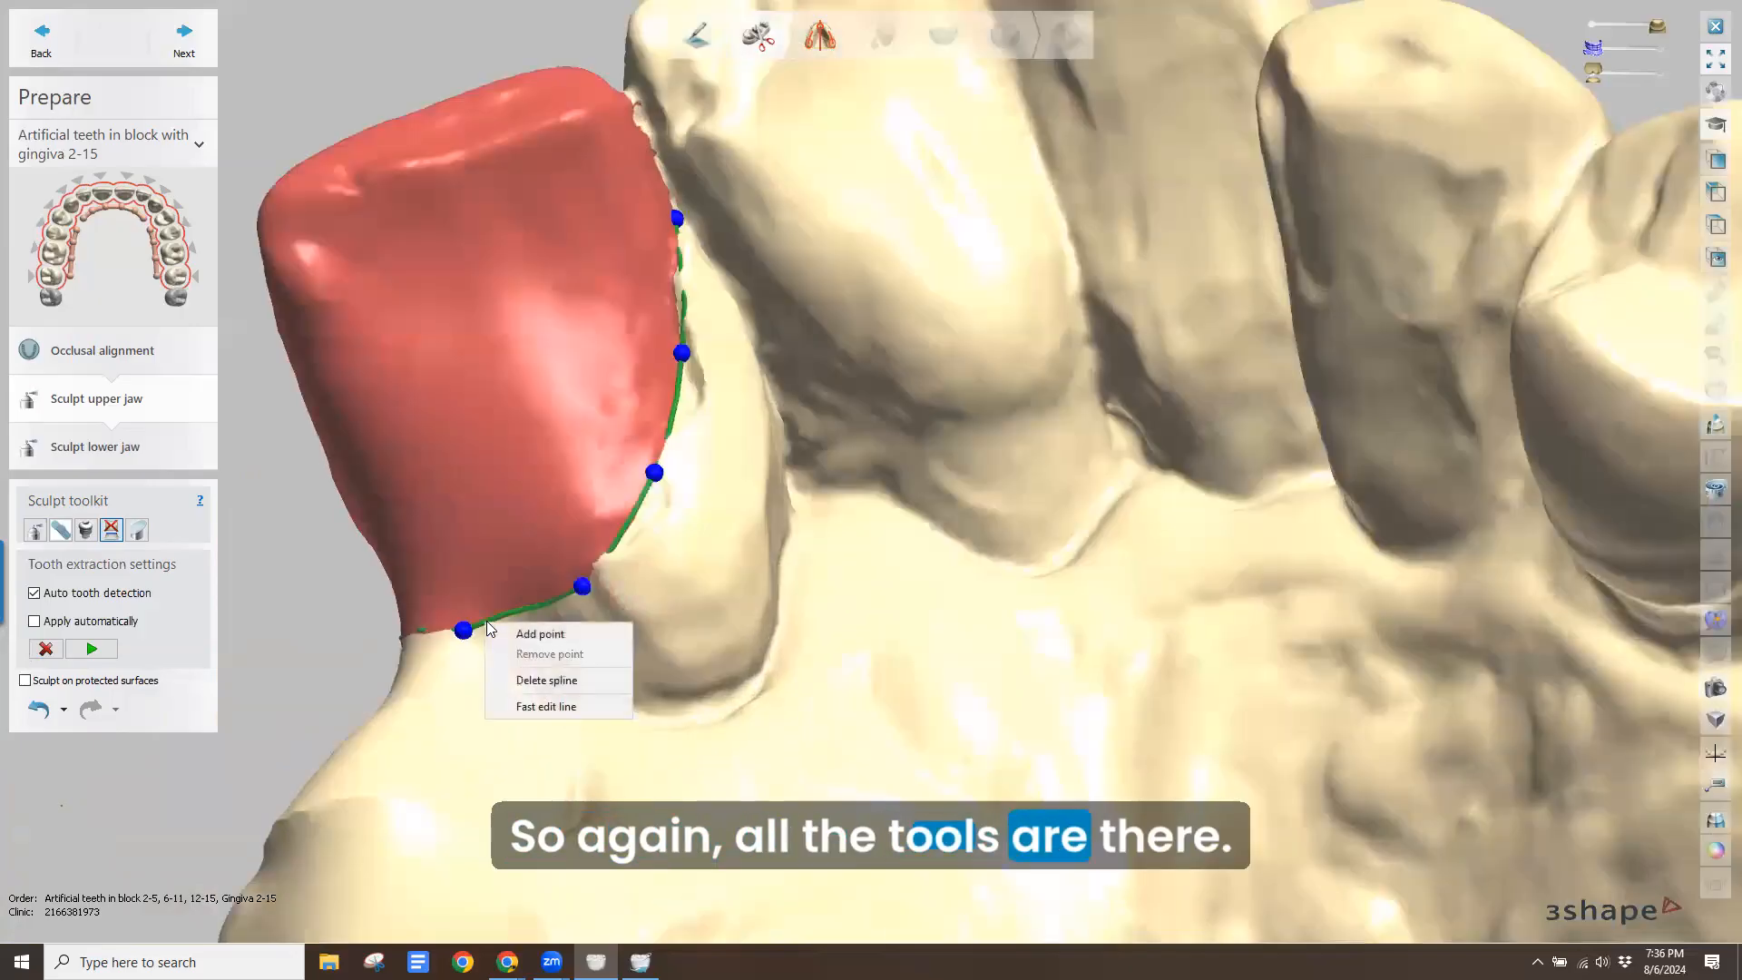
pyautogui.click(524, 707)
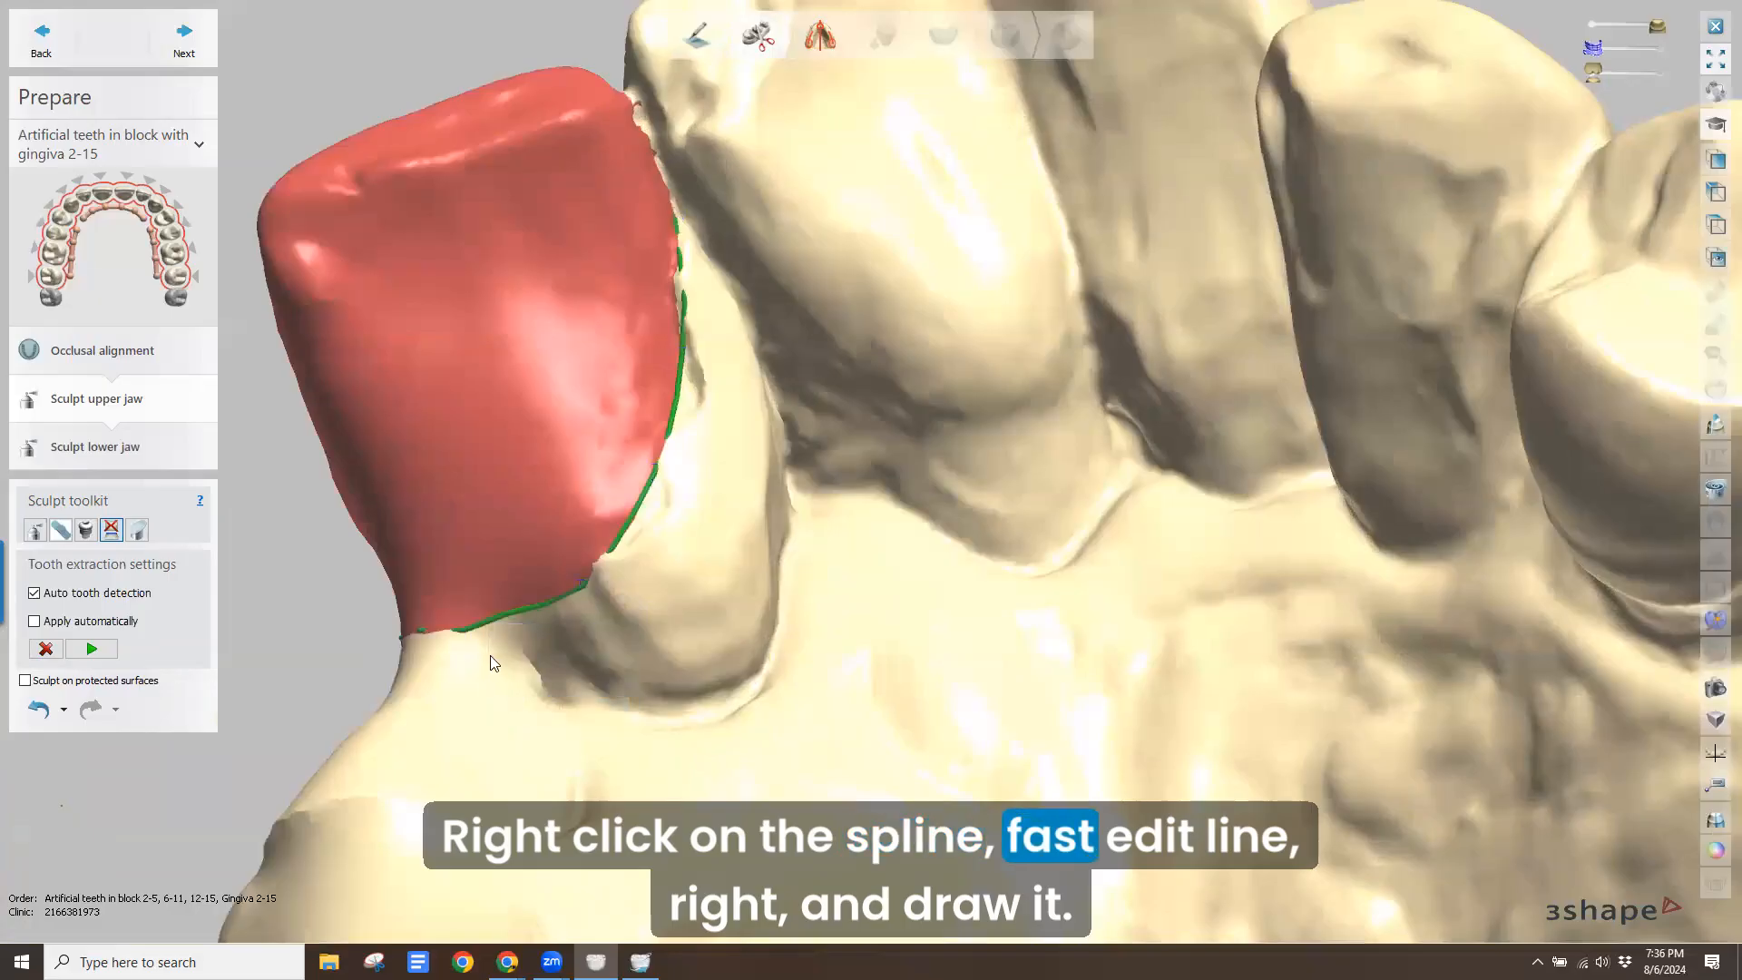
pyautogui.moveTo(471, 636)
pyautogui.mouseDown()
pyautogui.moveTo(756, 680)
pyautogui.moveTo(799, 510)
pyautogui.mouseUp()
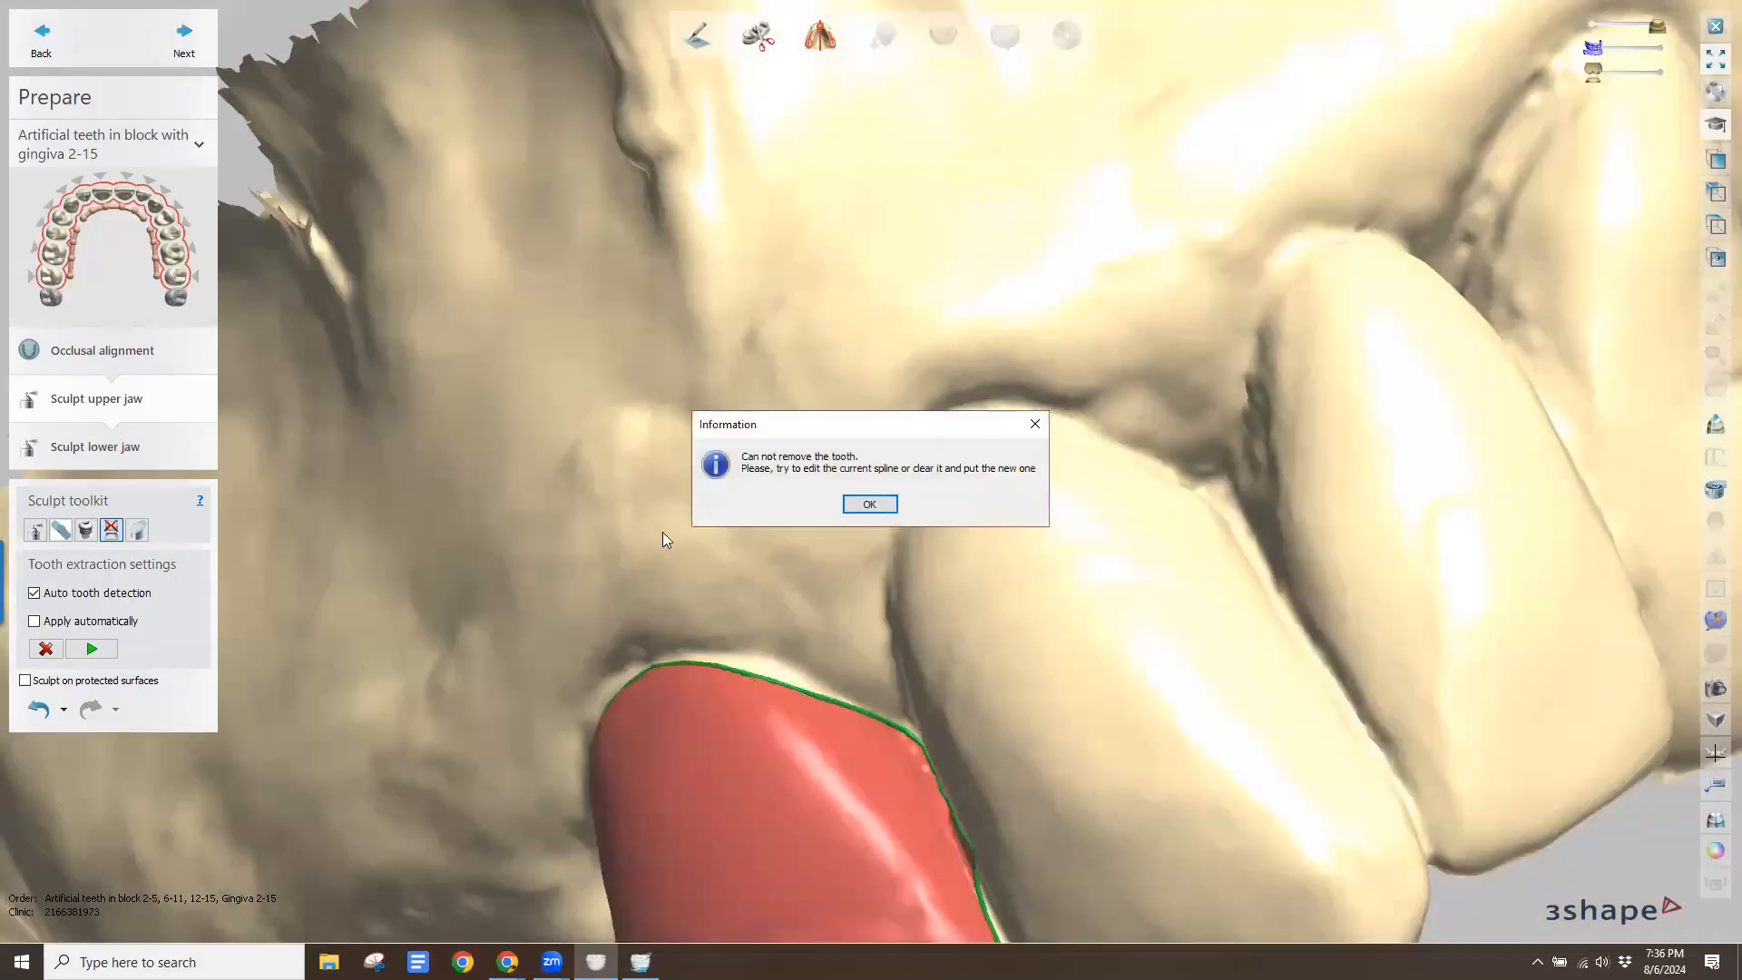
# Try to extract the central incisor with the redrawn outline, and undo the outline
pyautogui.click(869, 503)
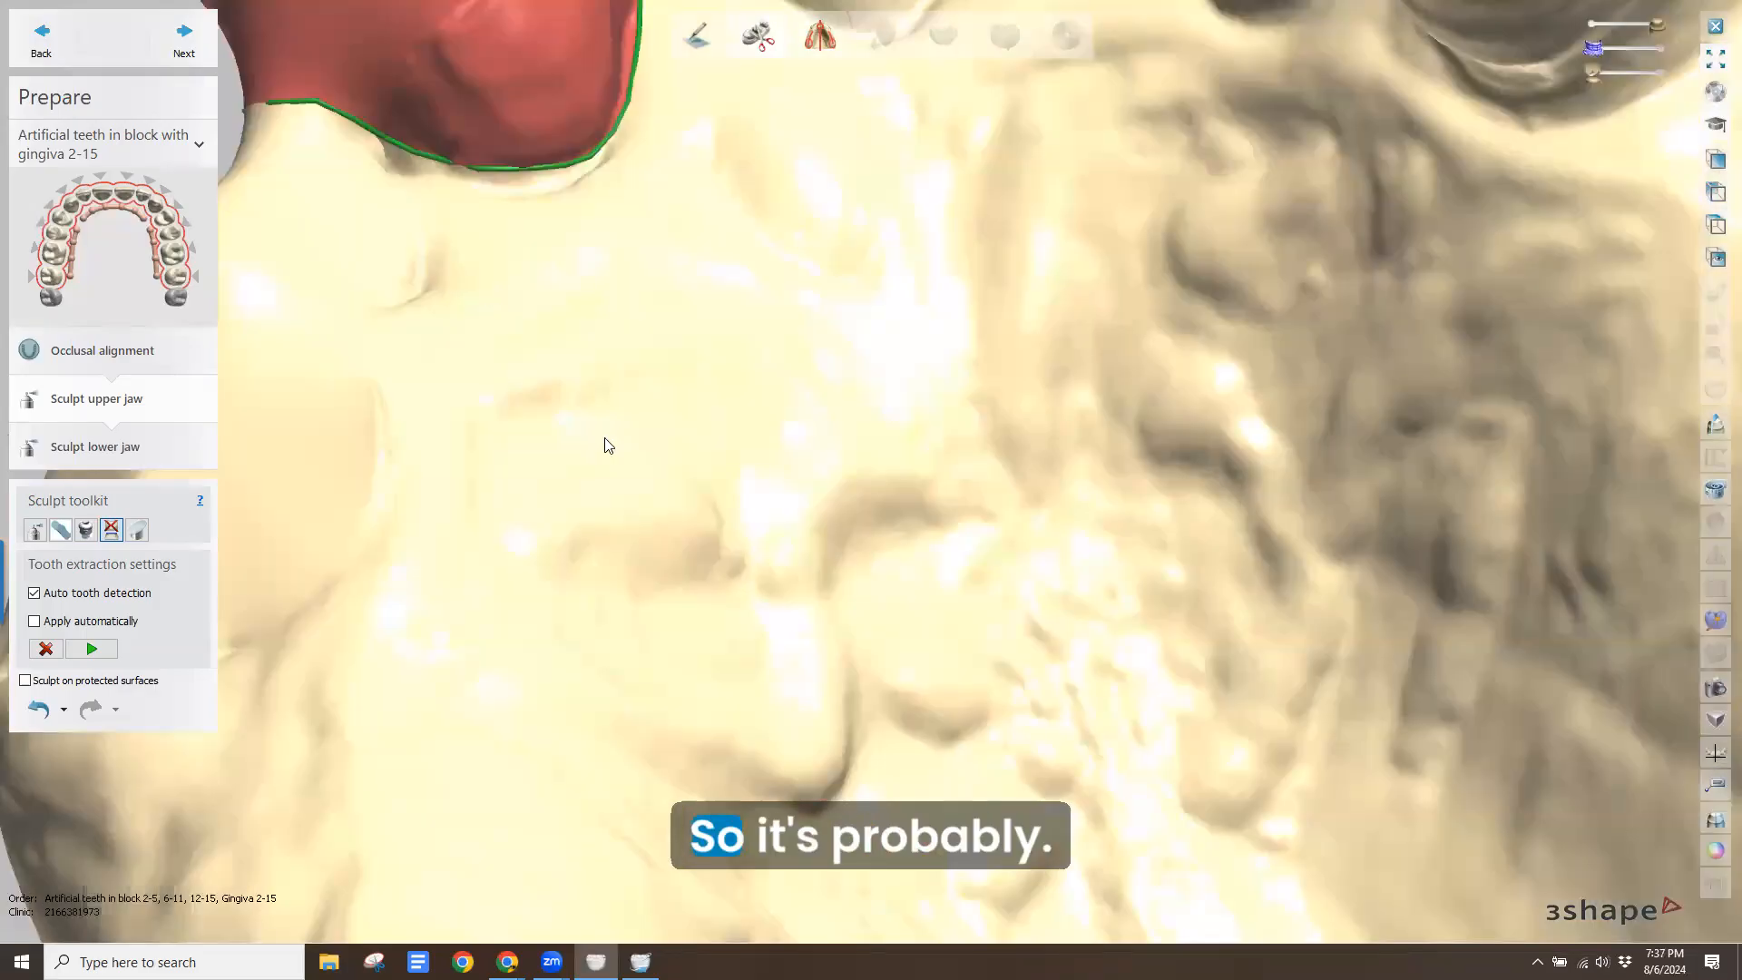
pyautogui.moveTo(602, 447); pyautogui.dragTo(551, 512, button='right')
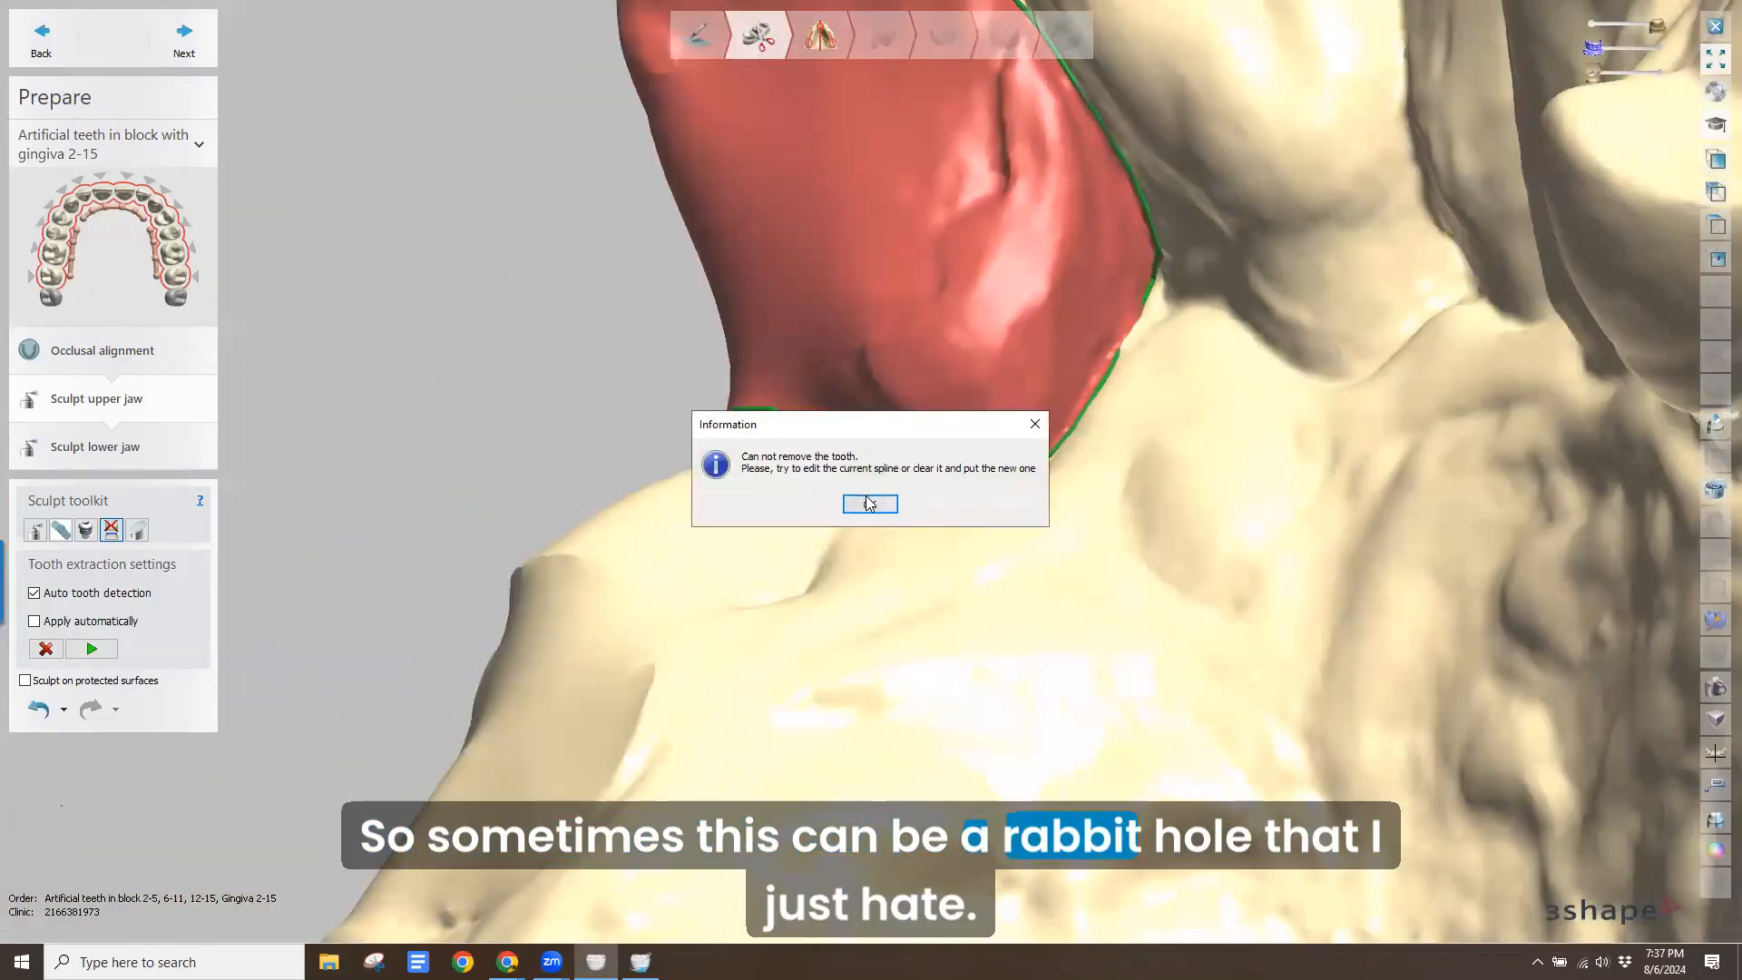
pyautogui.click(867, 502)
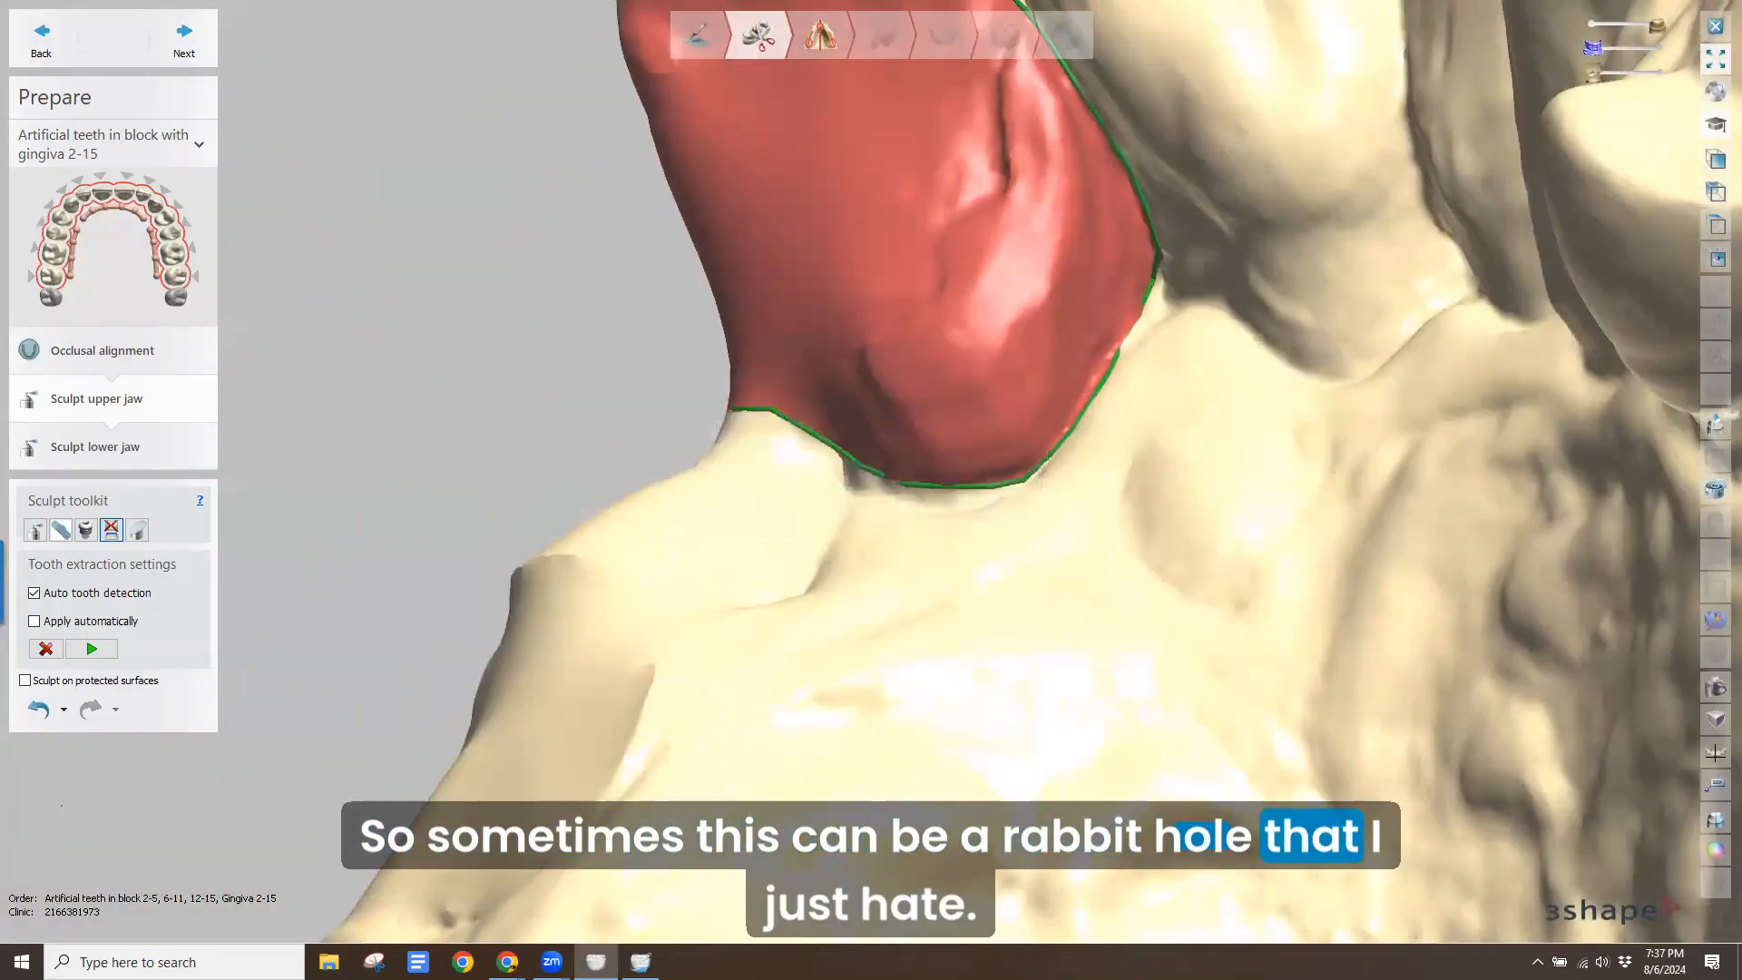
pyautogui.click(33, 716)
pyautogui.scroll(-6, 749, 564)
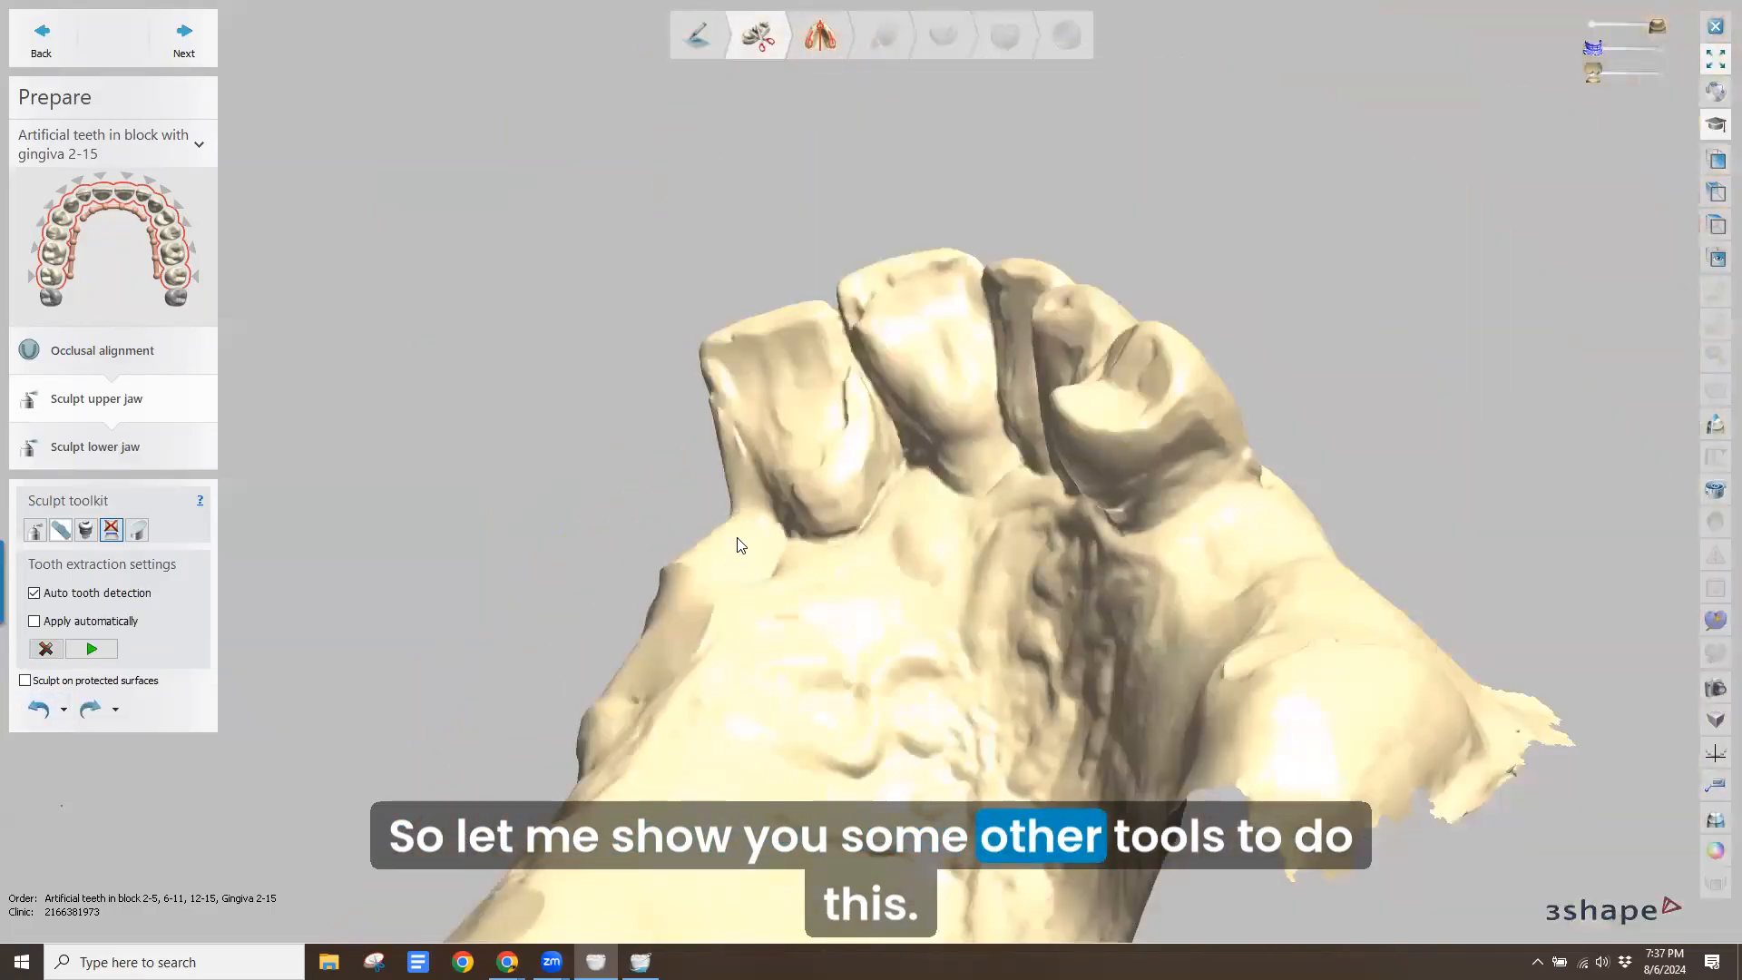
# Try to outline several front teeth as one extraction area with Fast edit line, starting from the auto-detected upper right central incisor
pyautogui.moveTo(737, 541); pyautogui.dragTo(754, 575, button='right')
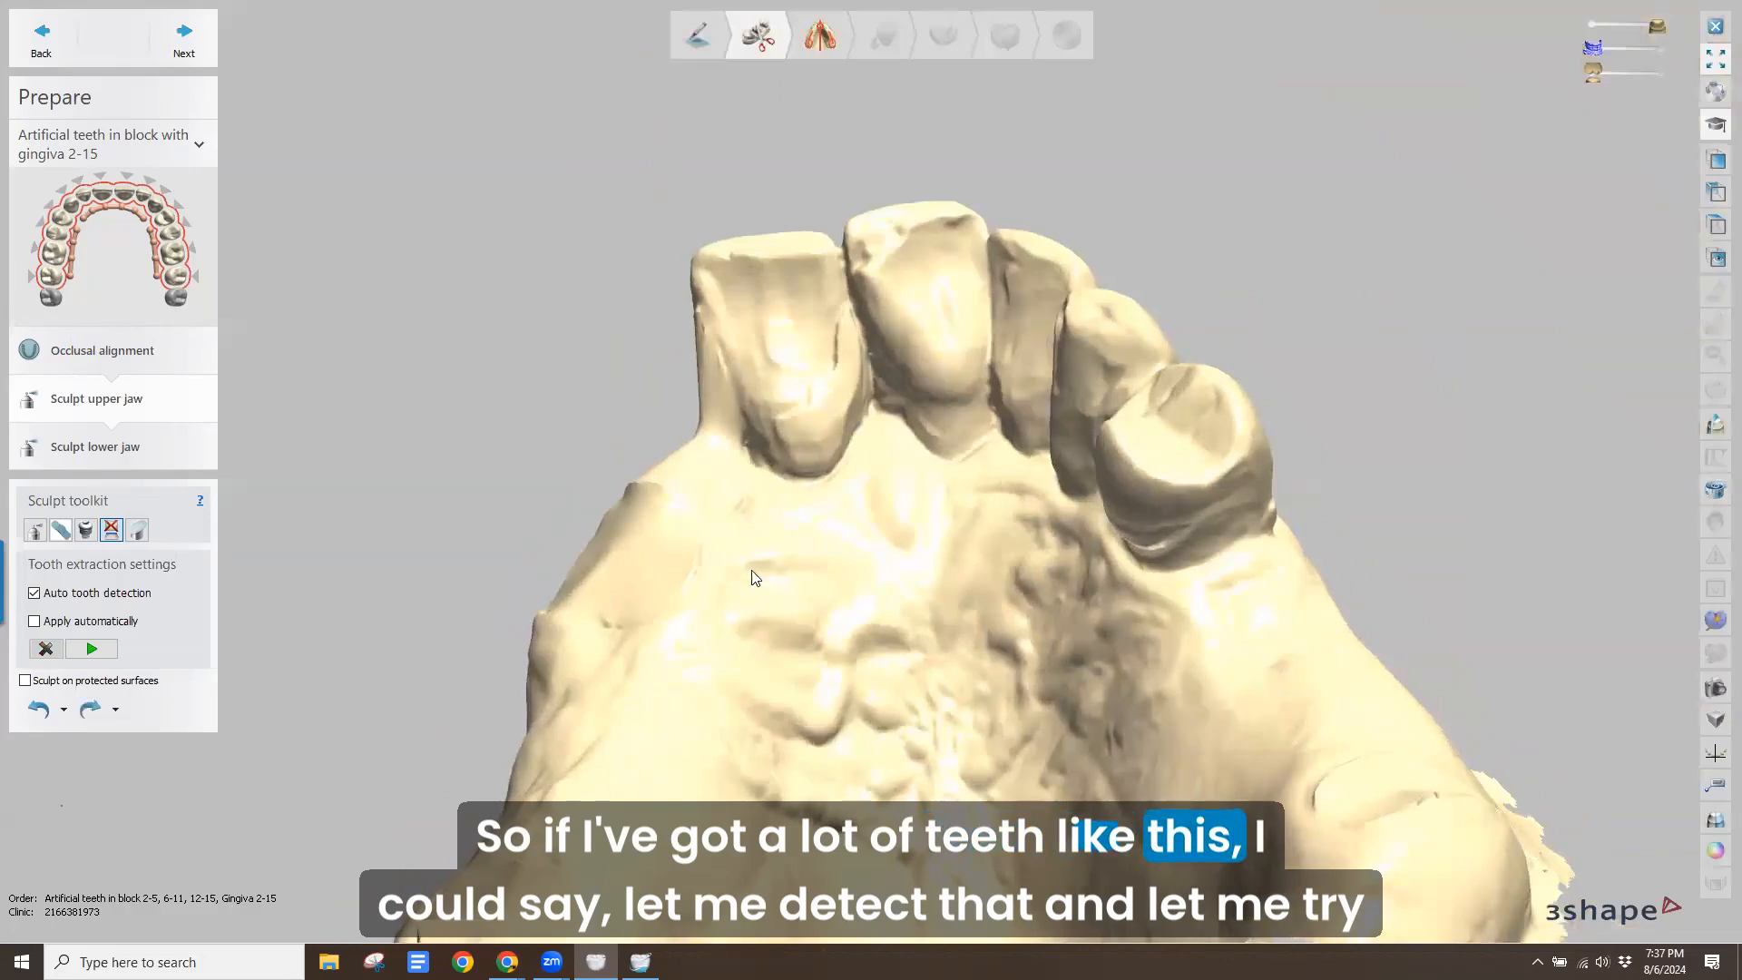
pyautogui.moveTo(634, 275); pyautogui.dragTo(647, 372, button='right')
pyautogui.click(750, 247)
pyautogui.moveTo(593, 232); pyautogui.dragTo(597, 185, button='right')
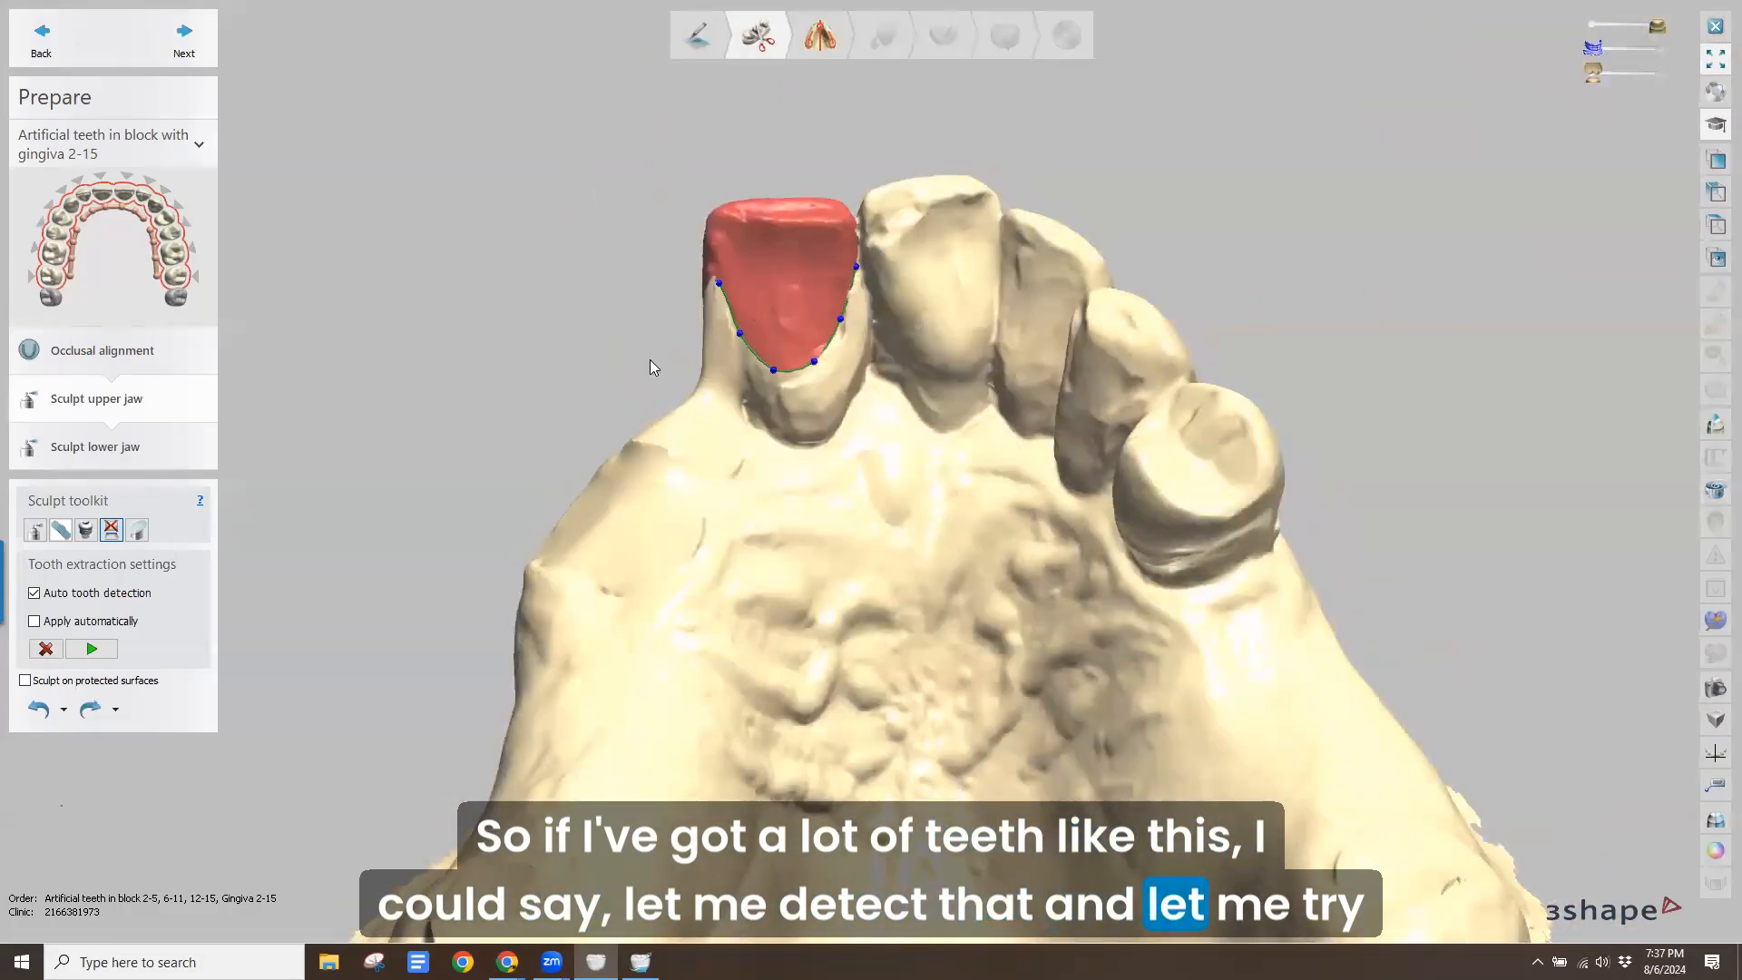
pyautogui.scroll(4, 758, 443)
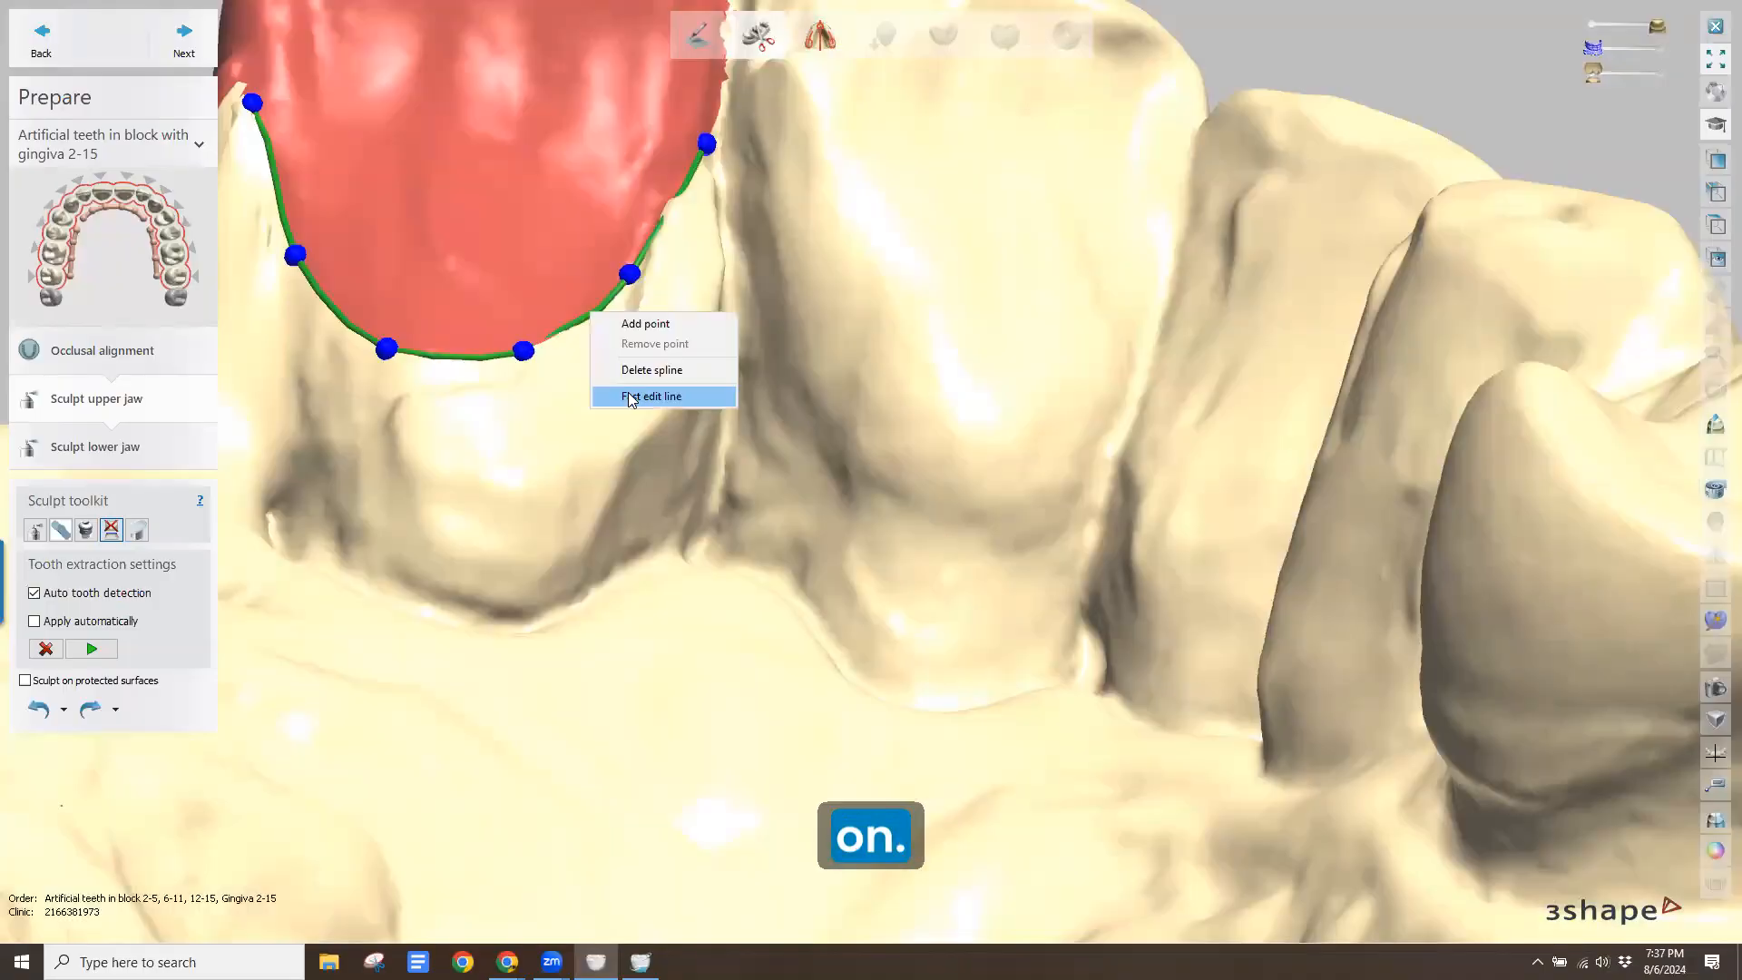
pyautogui.click(632, 394)
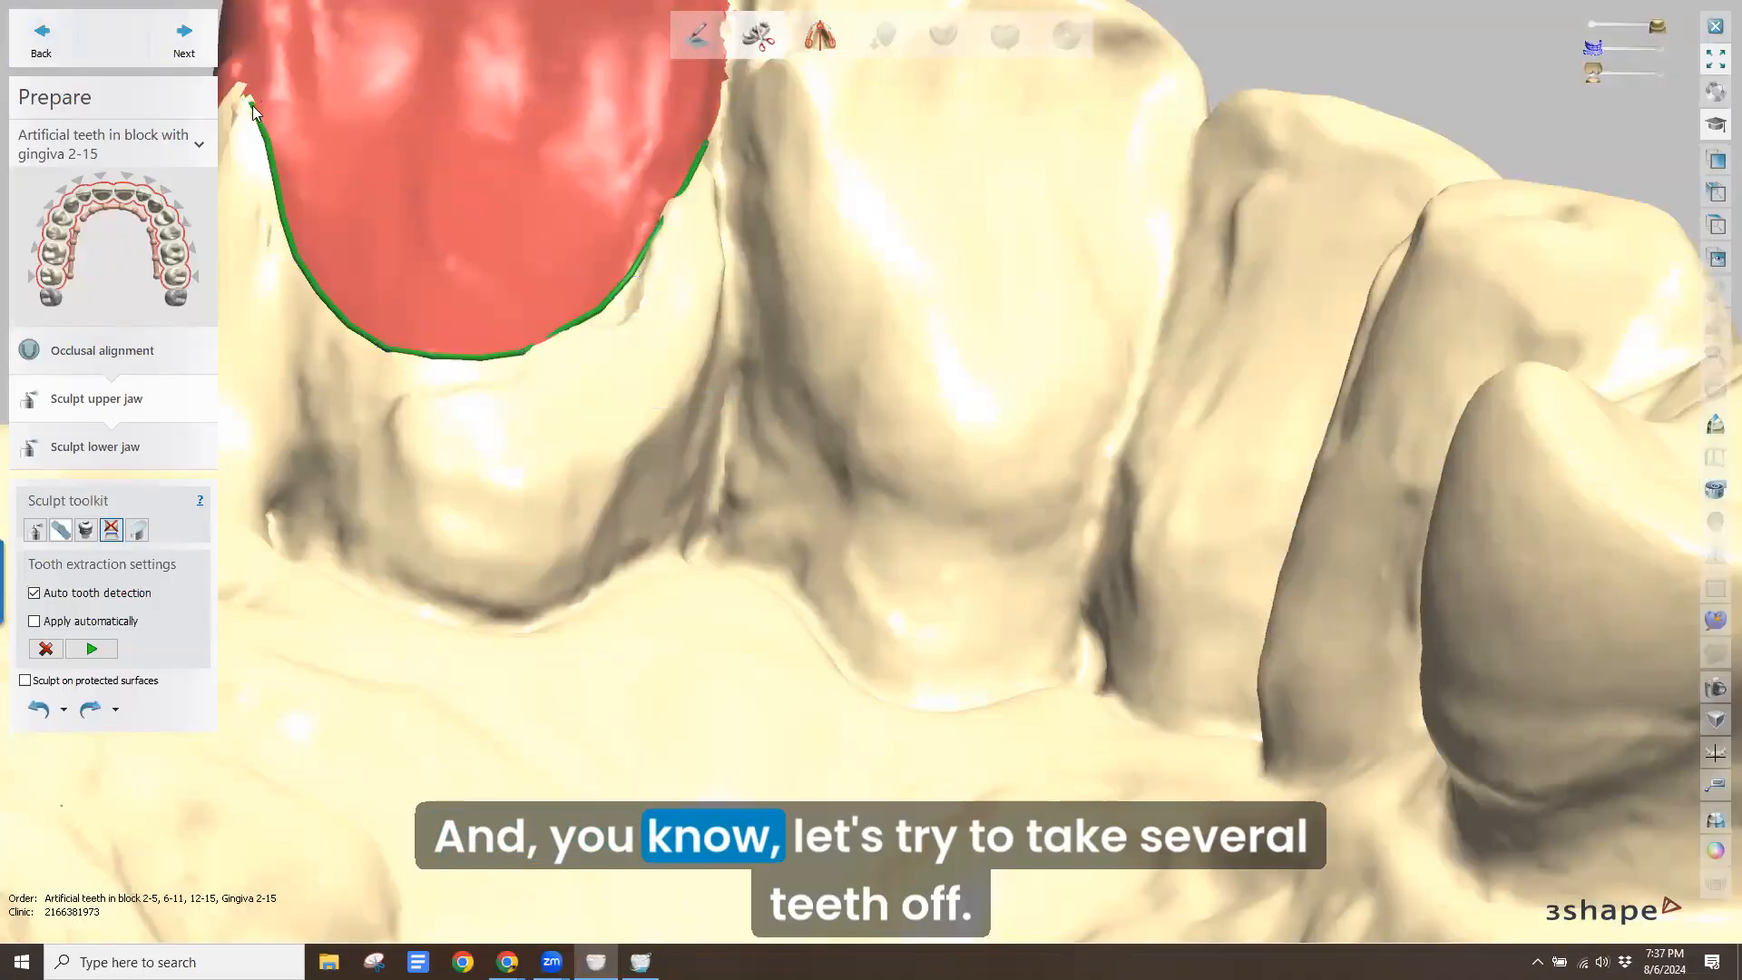
pyautogui.moveTo(484, 600)
pyautogui.mouseDown()
pyautogui.moveTo(684, 539)
pyautogui.moveTo(931, 699)
pyautogui.moveTo(1073, 653)
pyautogui.mouseUp()
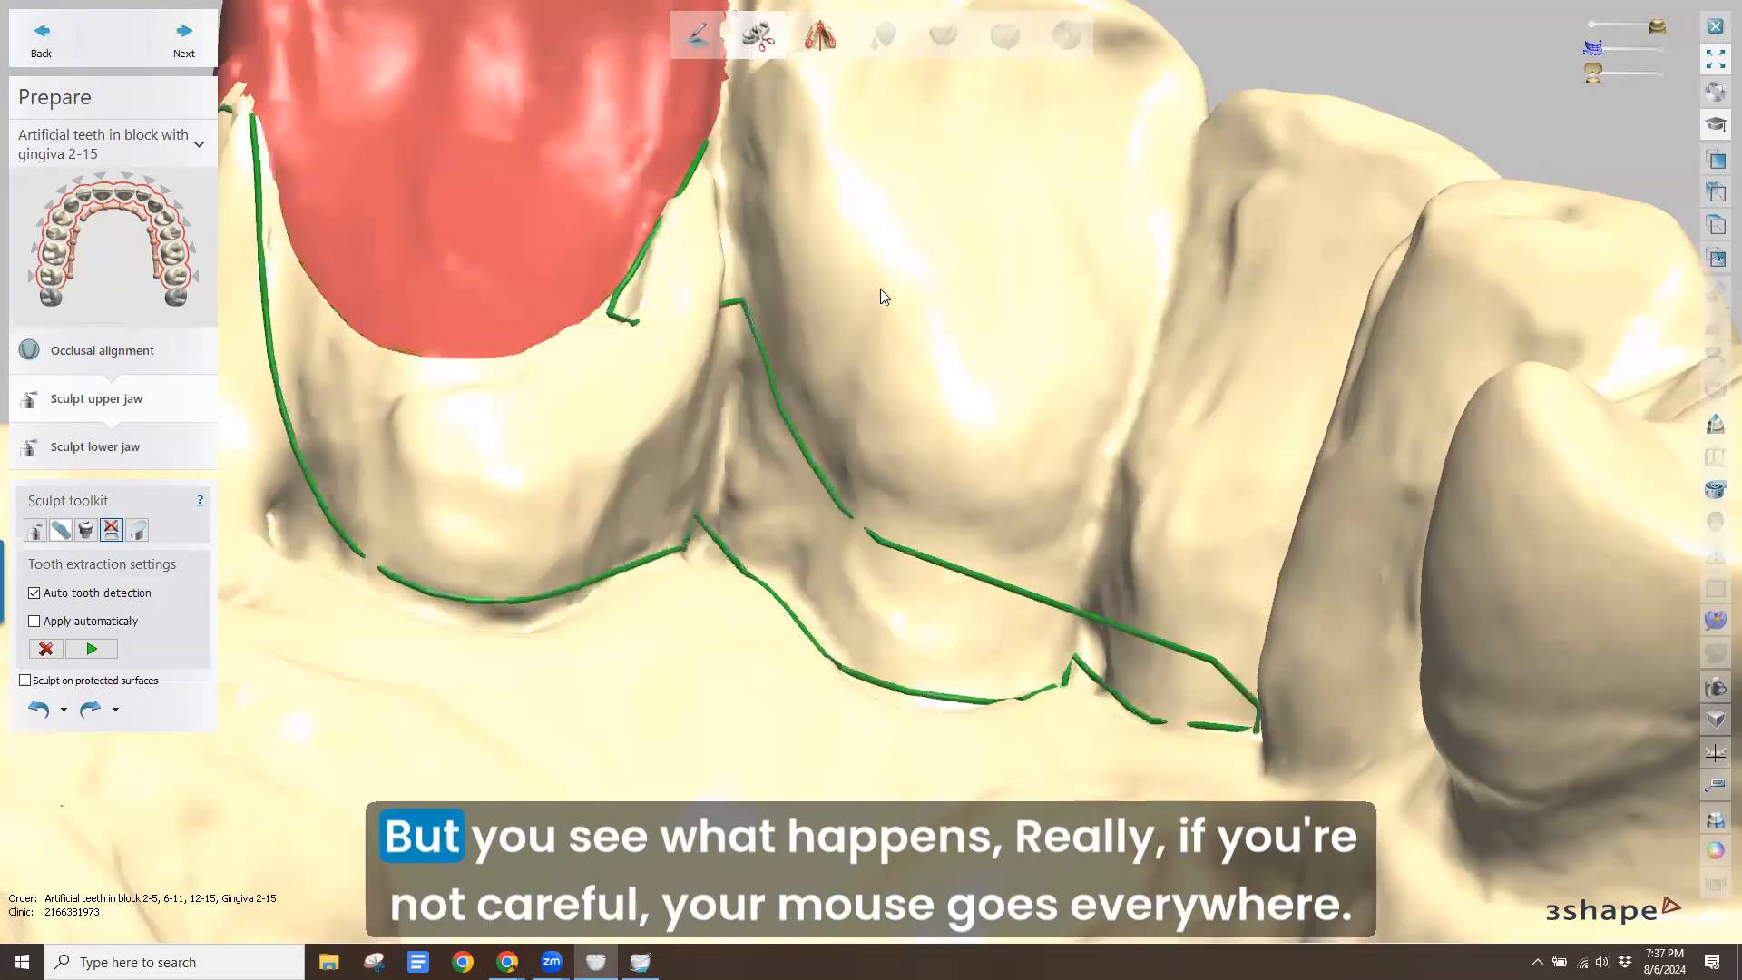
pyautogui.moveTo(881, 289)
pyautogui.mouseDown(button='right')
pyautogui.moveTo(898, 241)
pyautogui.moveTo(860, 216)
pyautogui.moveTo(802, 448)
pyautogui.moveTo(737, 115)
pyautogui.moveTo(762, 136)
pyautogui.mouseUp(button='right')
pyautogui.scroll(-2, 860, 216)
pyautogui.scroll(-3, 860, 216)
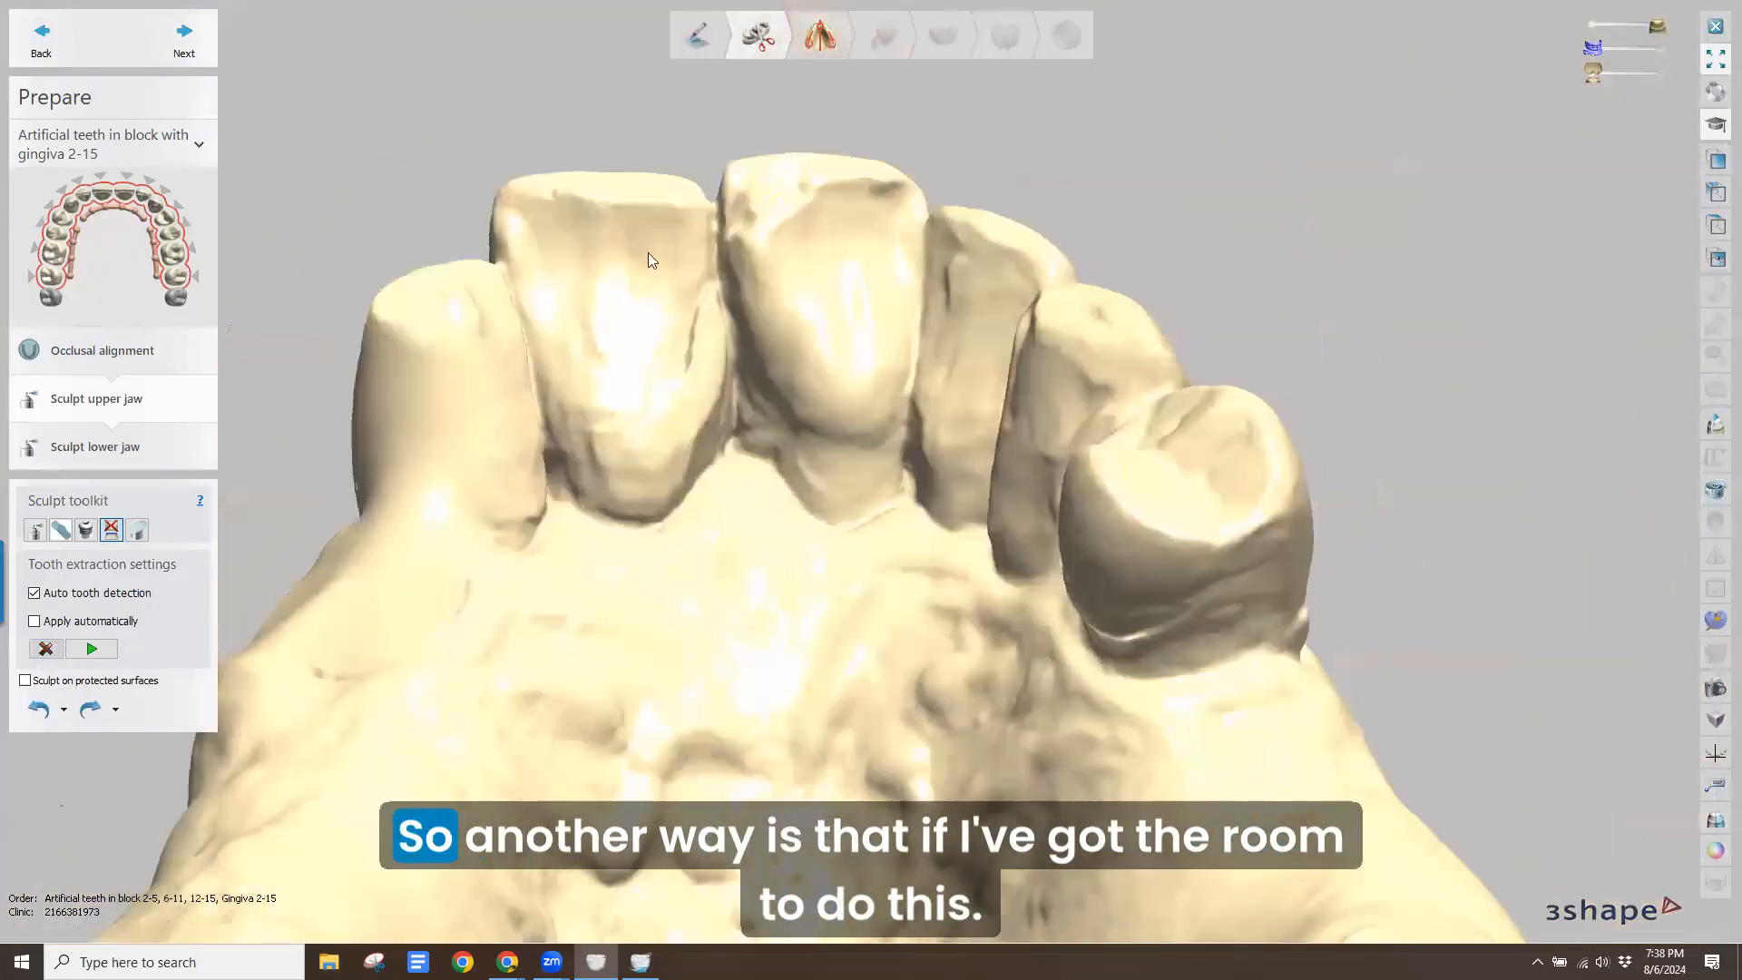
# Cut off all the remaining upper teeth at once with a local plane cut just above the gingiva
pyautogui.moveTo(646, 254); pyautogui.dragTo(614, 435, button='right')
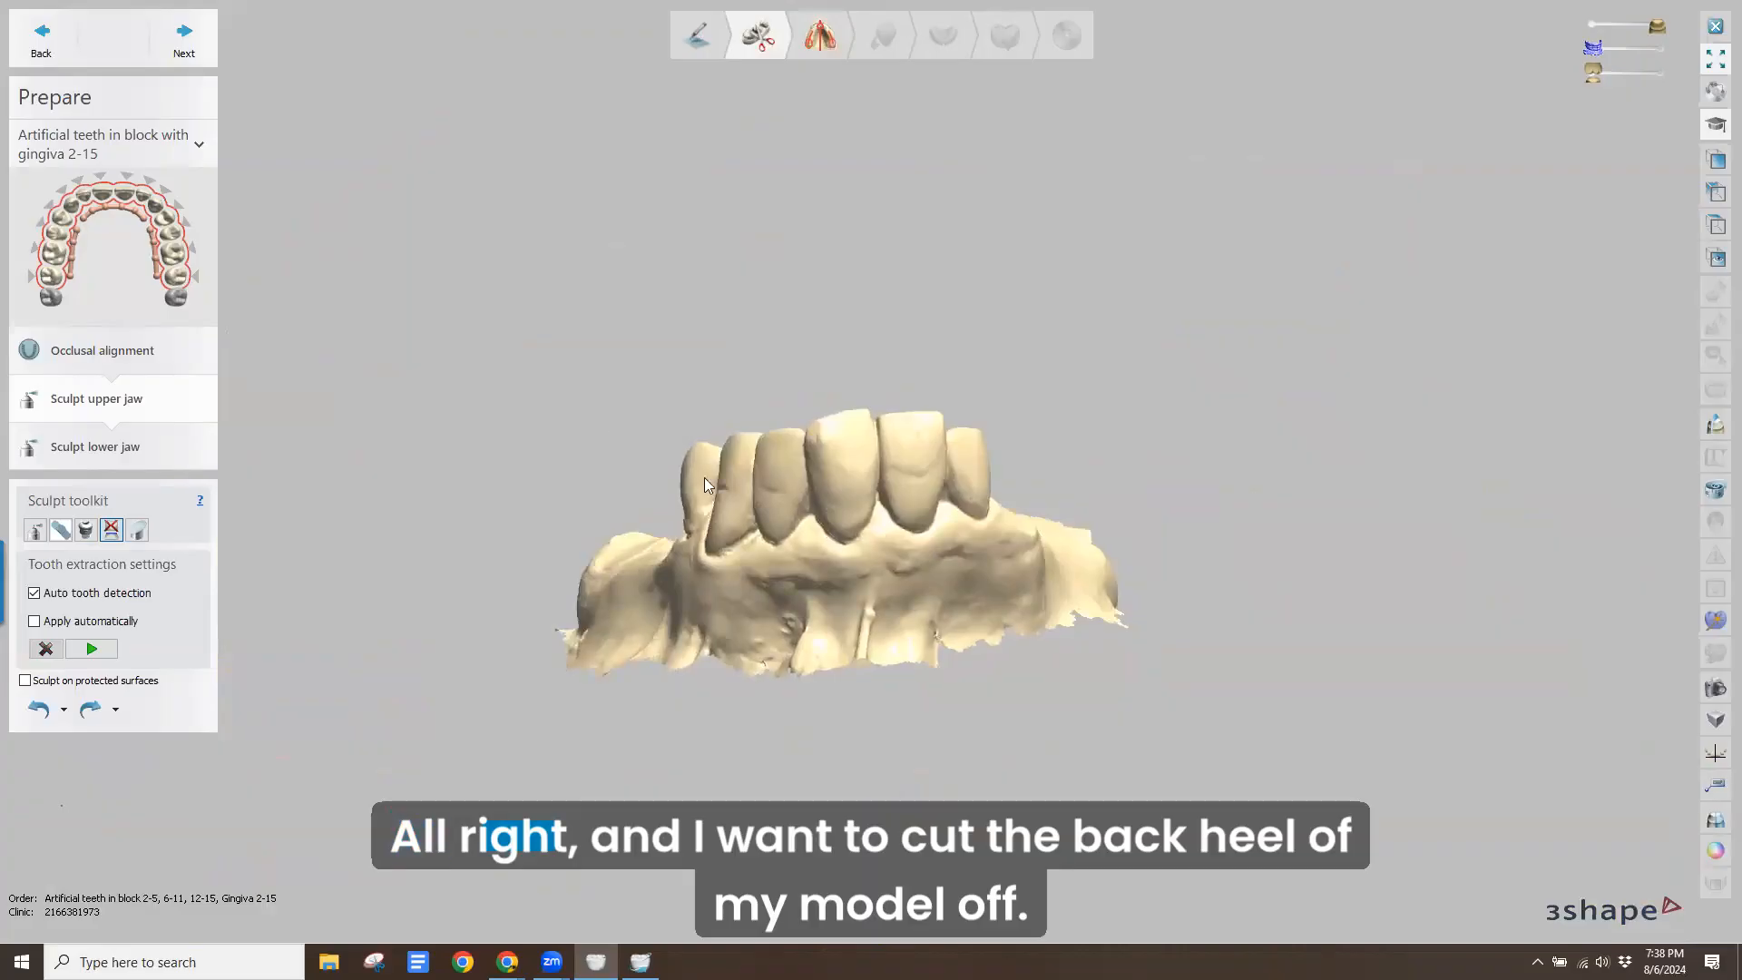
pyautogui.moveTo(866, 608); pyautogui.dragTo(550, 685, button='right')
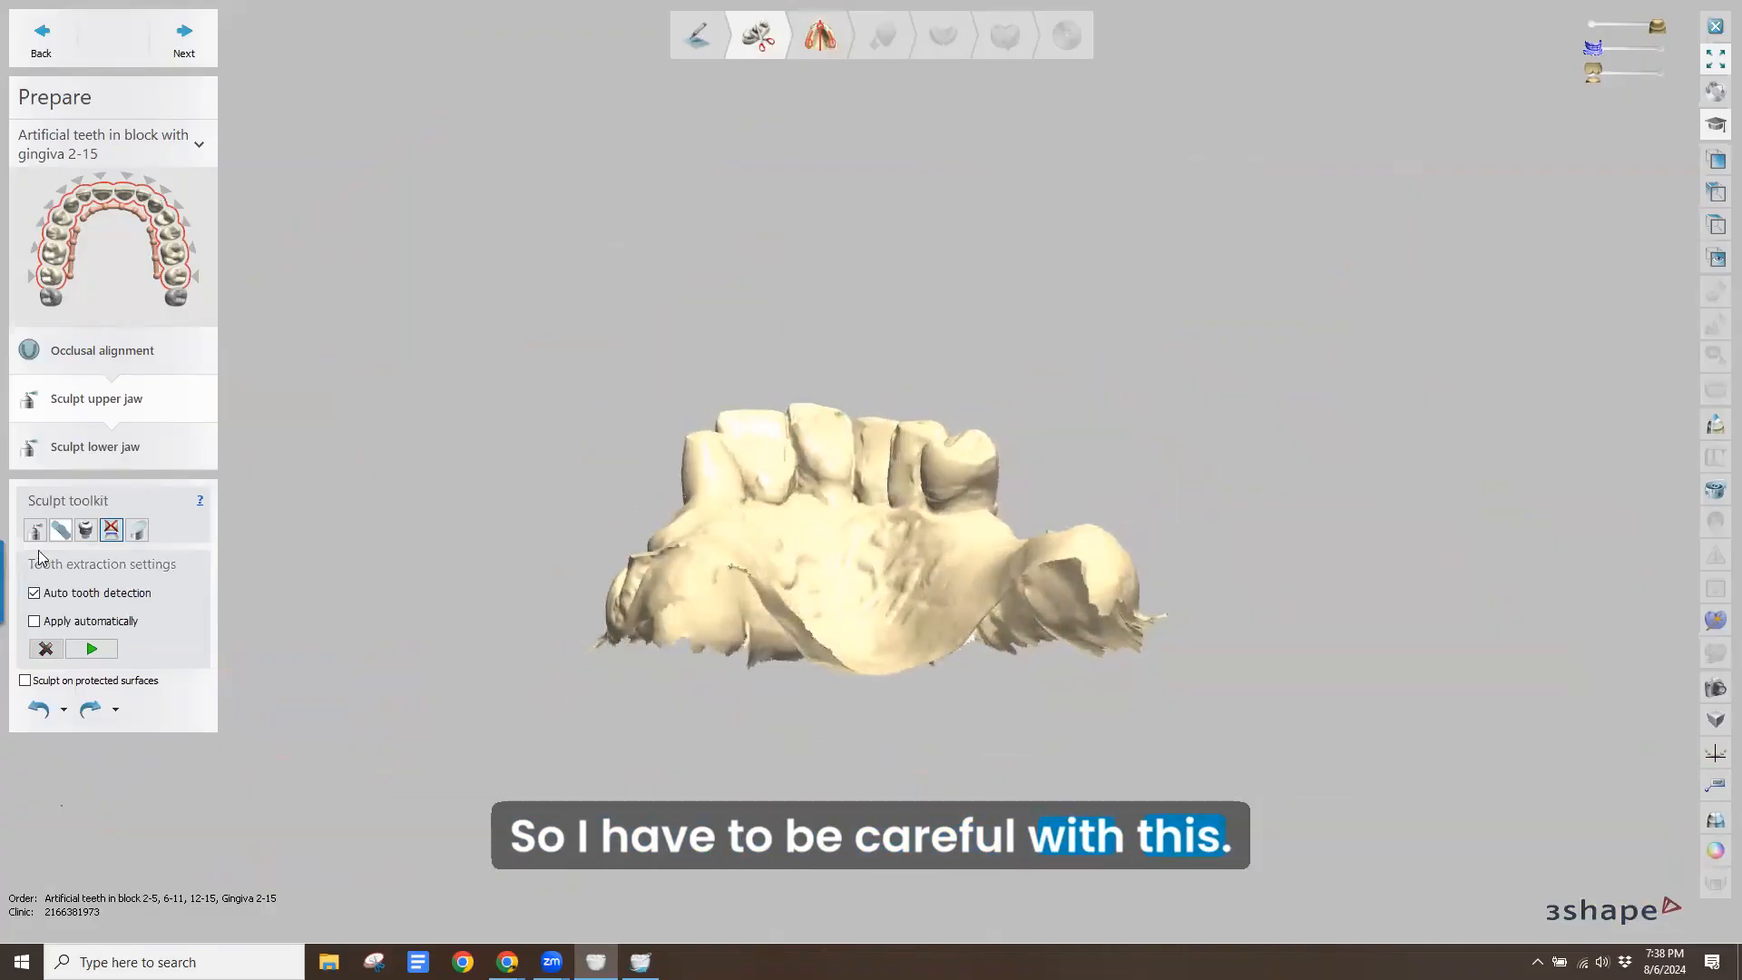
pyautogui.click(137, 531)
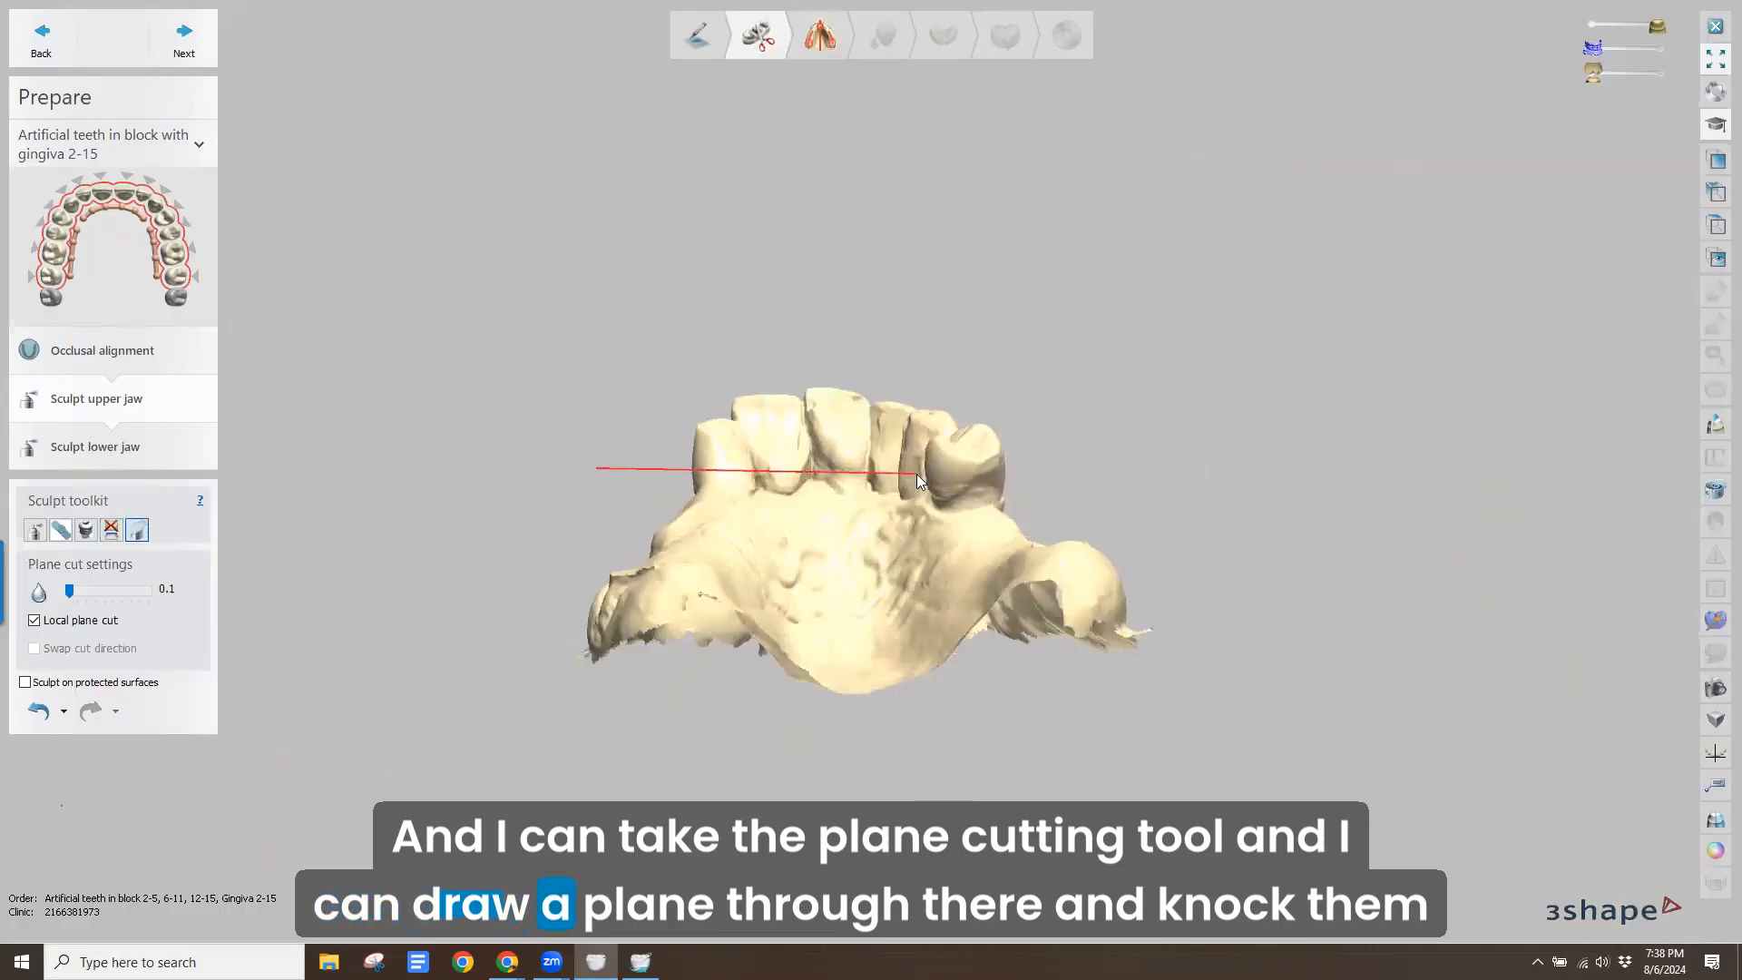
pyautogui.moveTo(918, 475); pyautogui.dragTo(1061, 507)
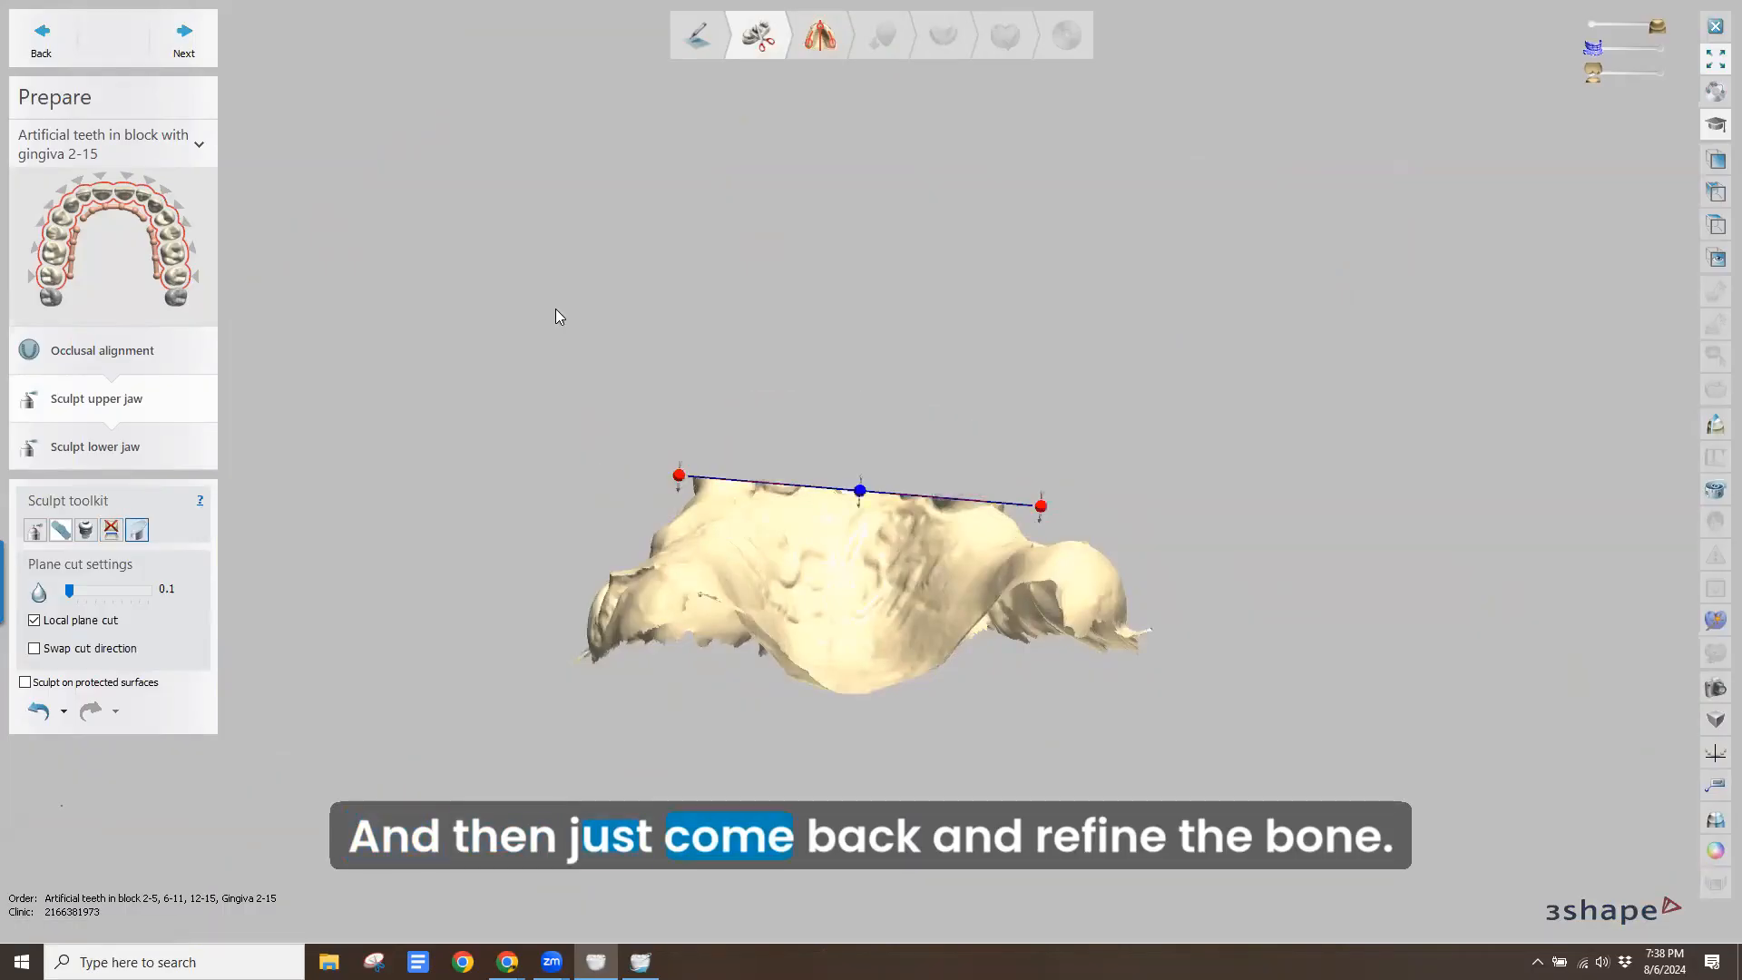
pyautogui.moveTo(555, 309)
pyautogui.mouseDown(button='right')
pyautogui.moveTo(582, 476)
pyautogui.moveTo(487, 457)
pyautogui.moveTo(397, 509)
pyautogui.moveTo(368, 639)
pyautogui.moveTo(397, 623)
pyautogui.moveTo(524, 410)
pyautogui.moveTo(586, 354)
pyautogui.moveTo(654, 400)
pyautogui.moveTo(544, 329)
pyautogui.moveTo(560, 449)
pyautogui.moveTo(617, 432)
pyautogui.mouseUp(button='right')
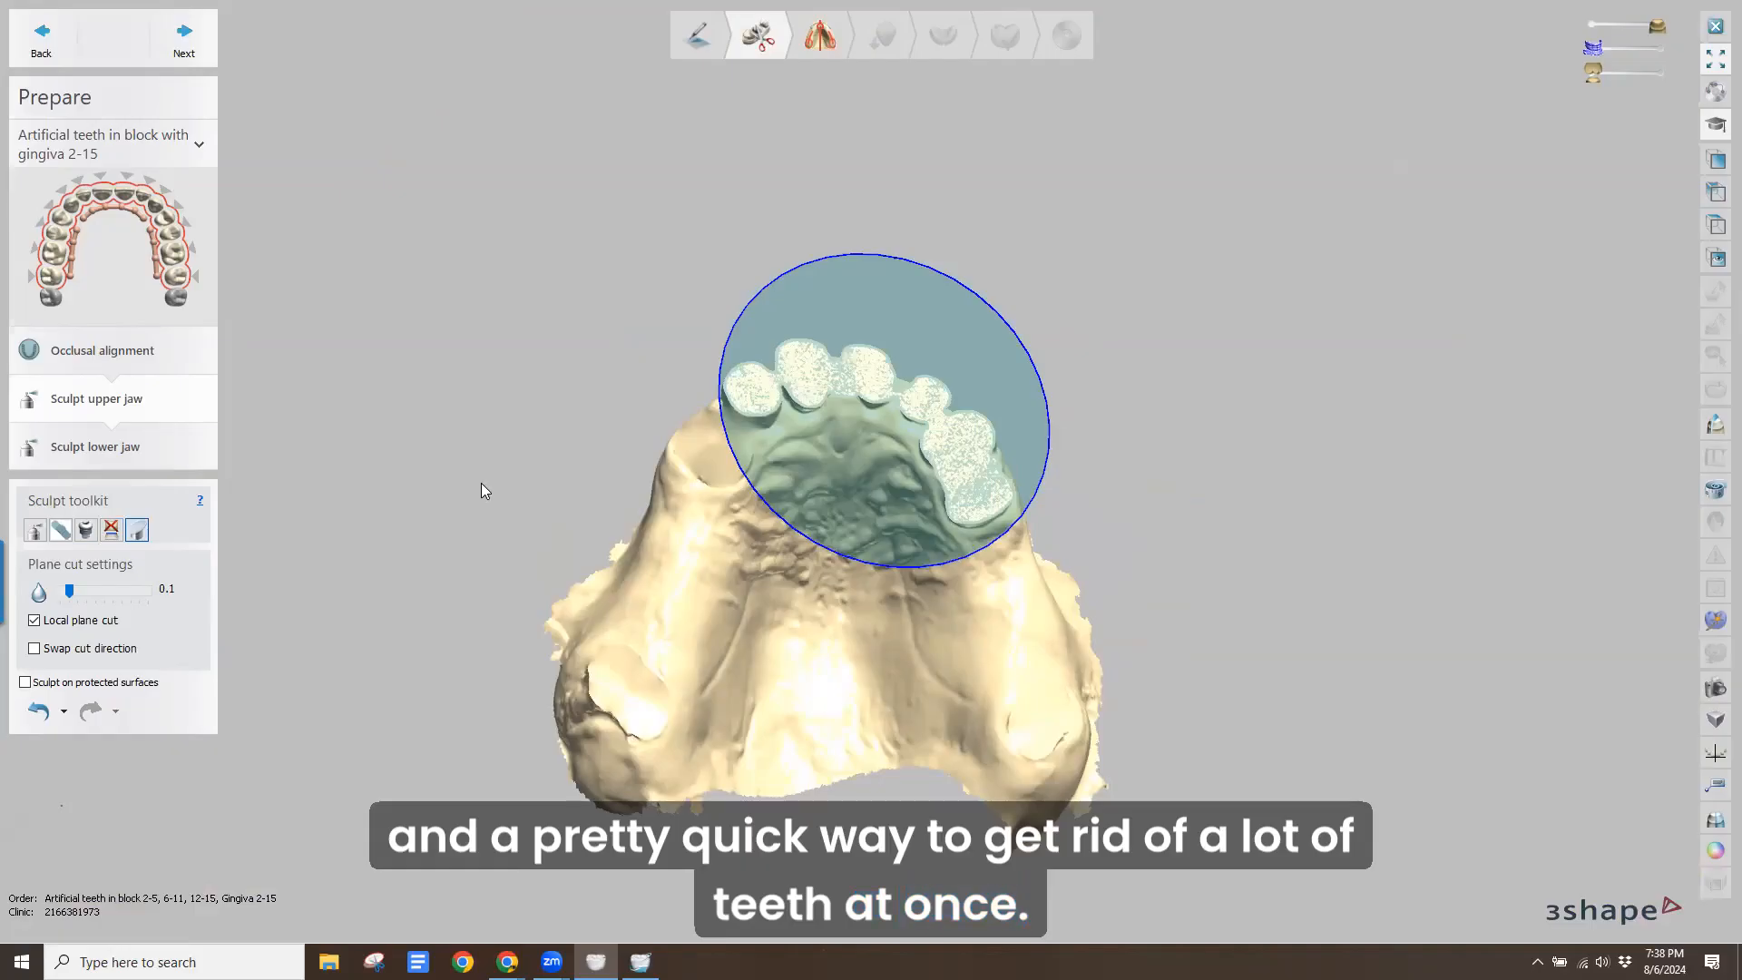
pyautogui.scroll(-2, 481, 491)
# Reduce the upper right cuspid socket and the lateral incisor stump with the wax knife's removing mode at 3.20 mm and 55.0 µm
pyautogui.moveTo(36, 543)
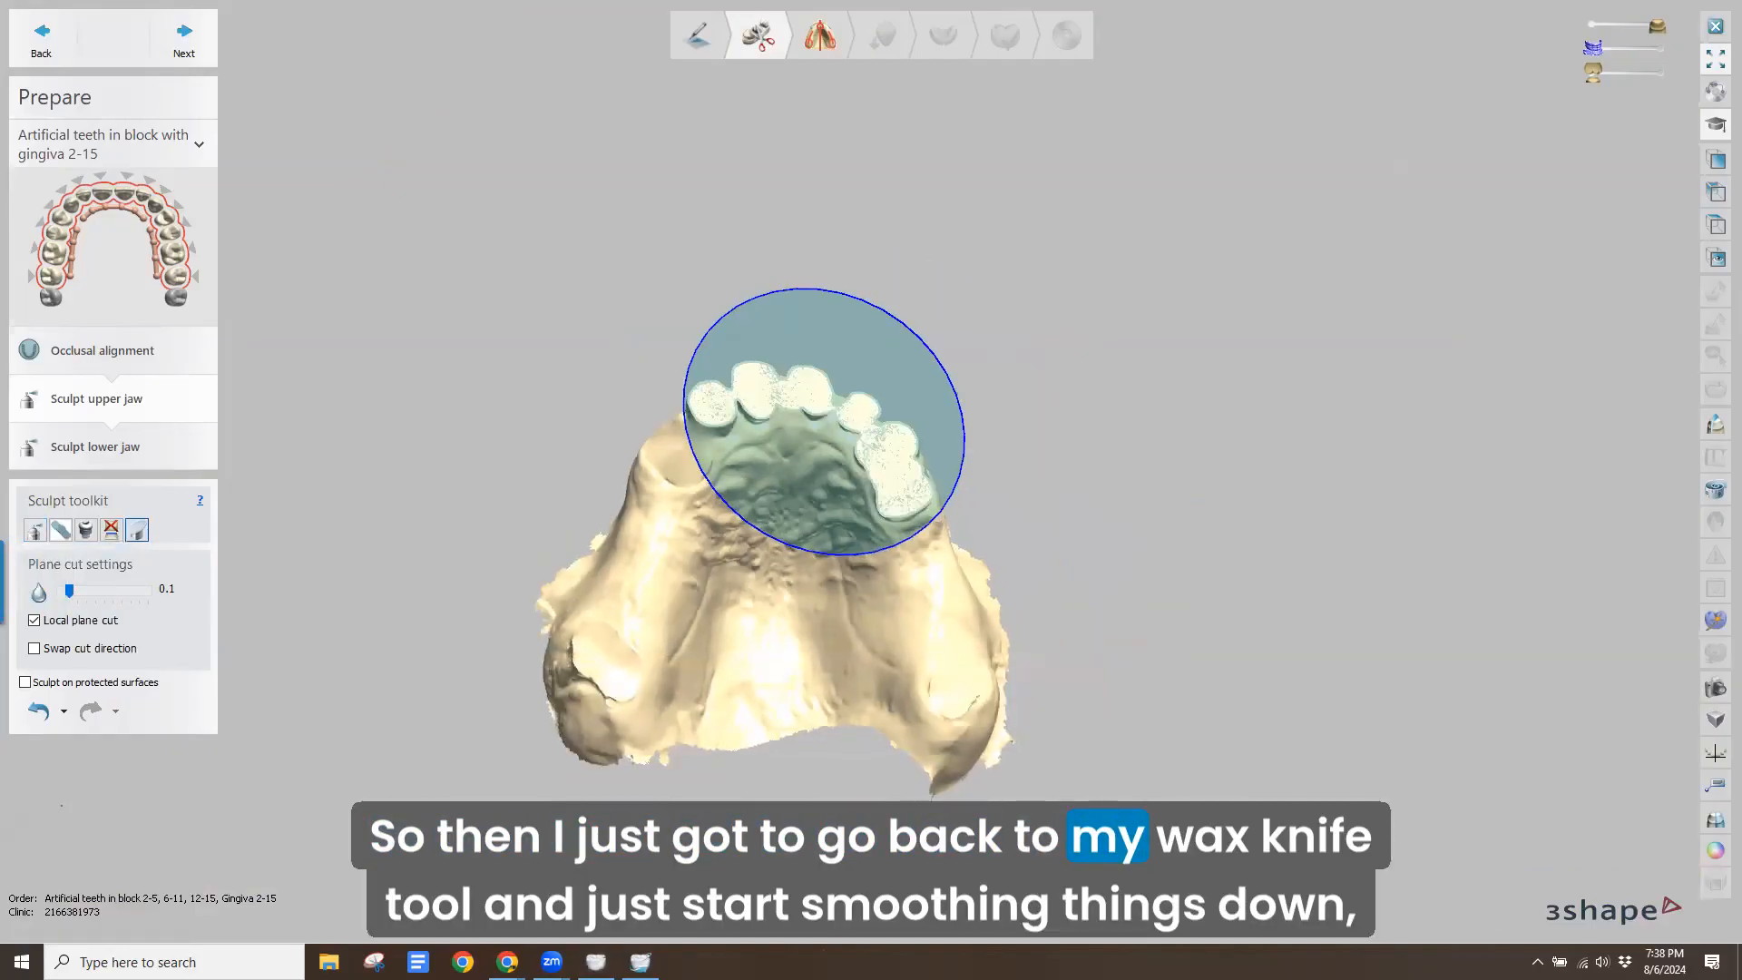
pyautogui.click(34, 533)
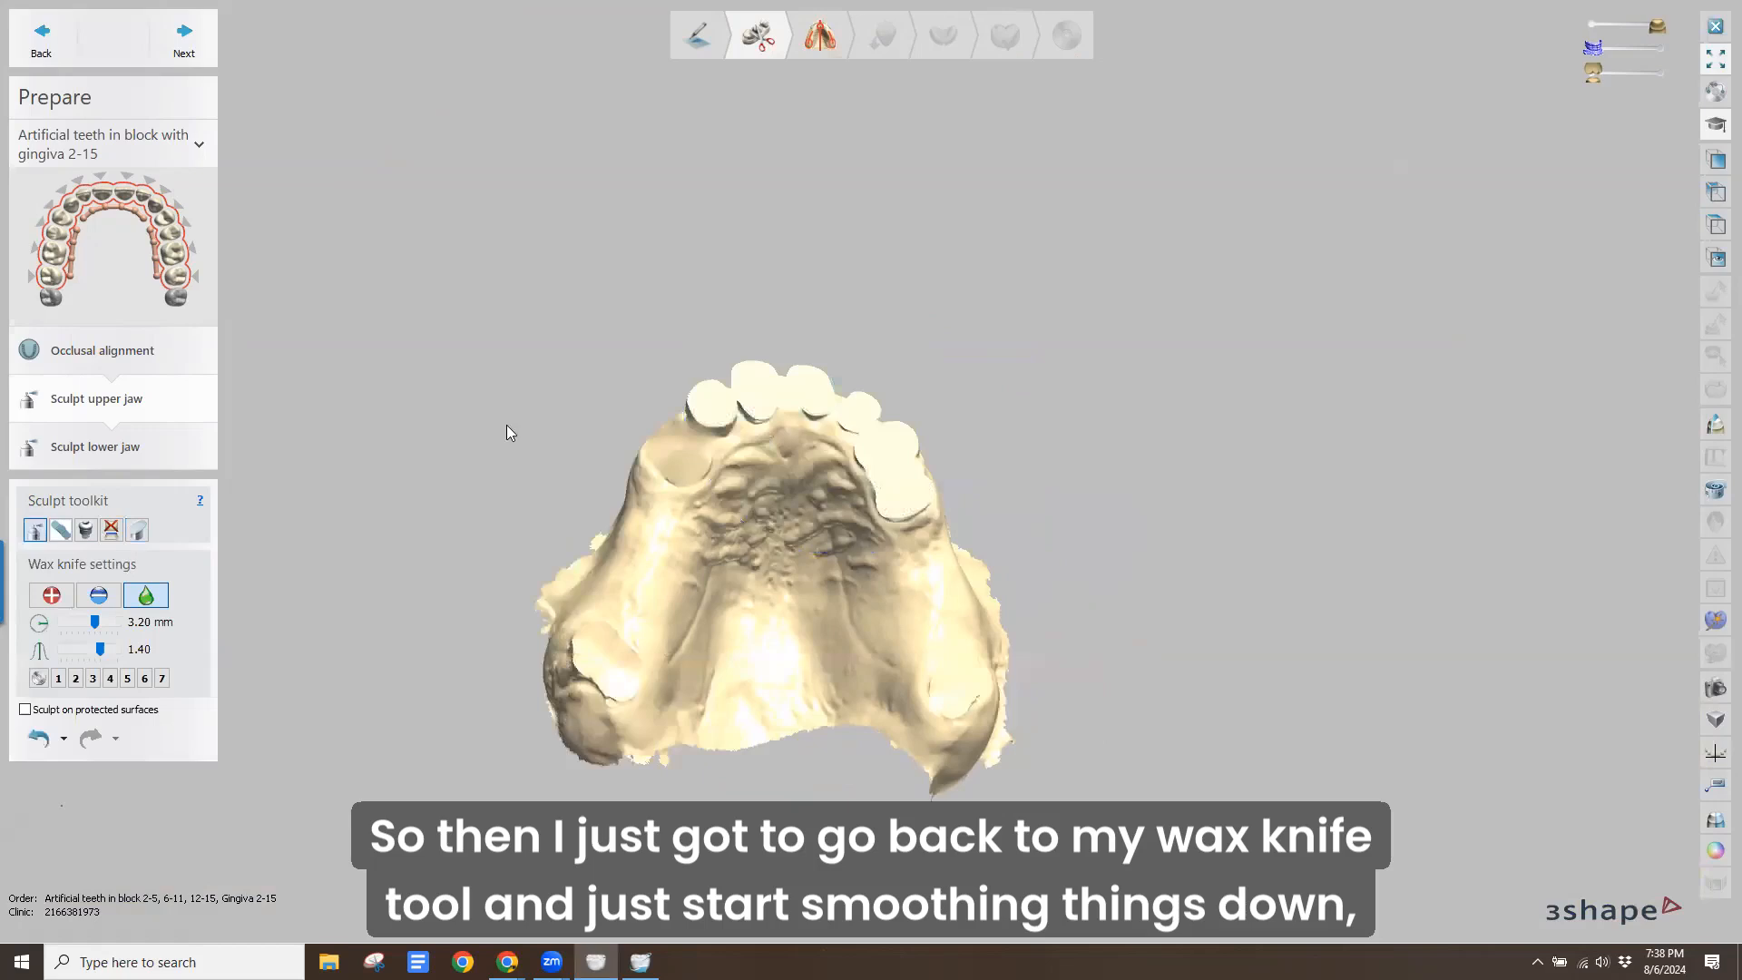
pyautogui.moveTo(506, 425); pyautogui.dragTo(487, 472, button='right')
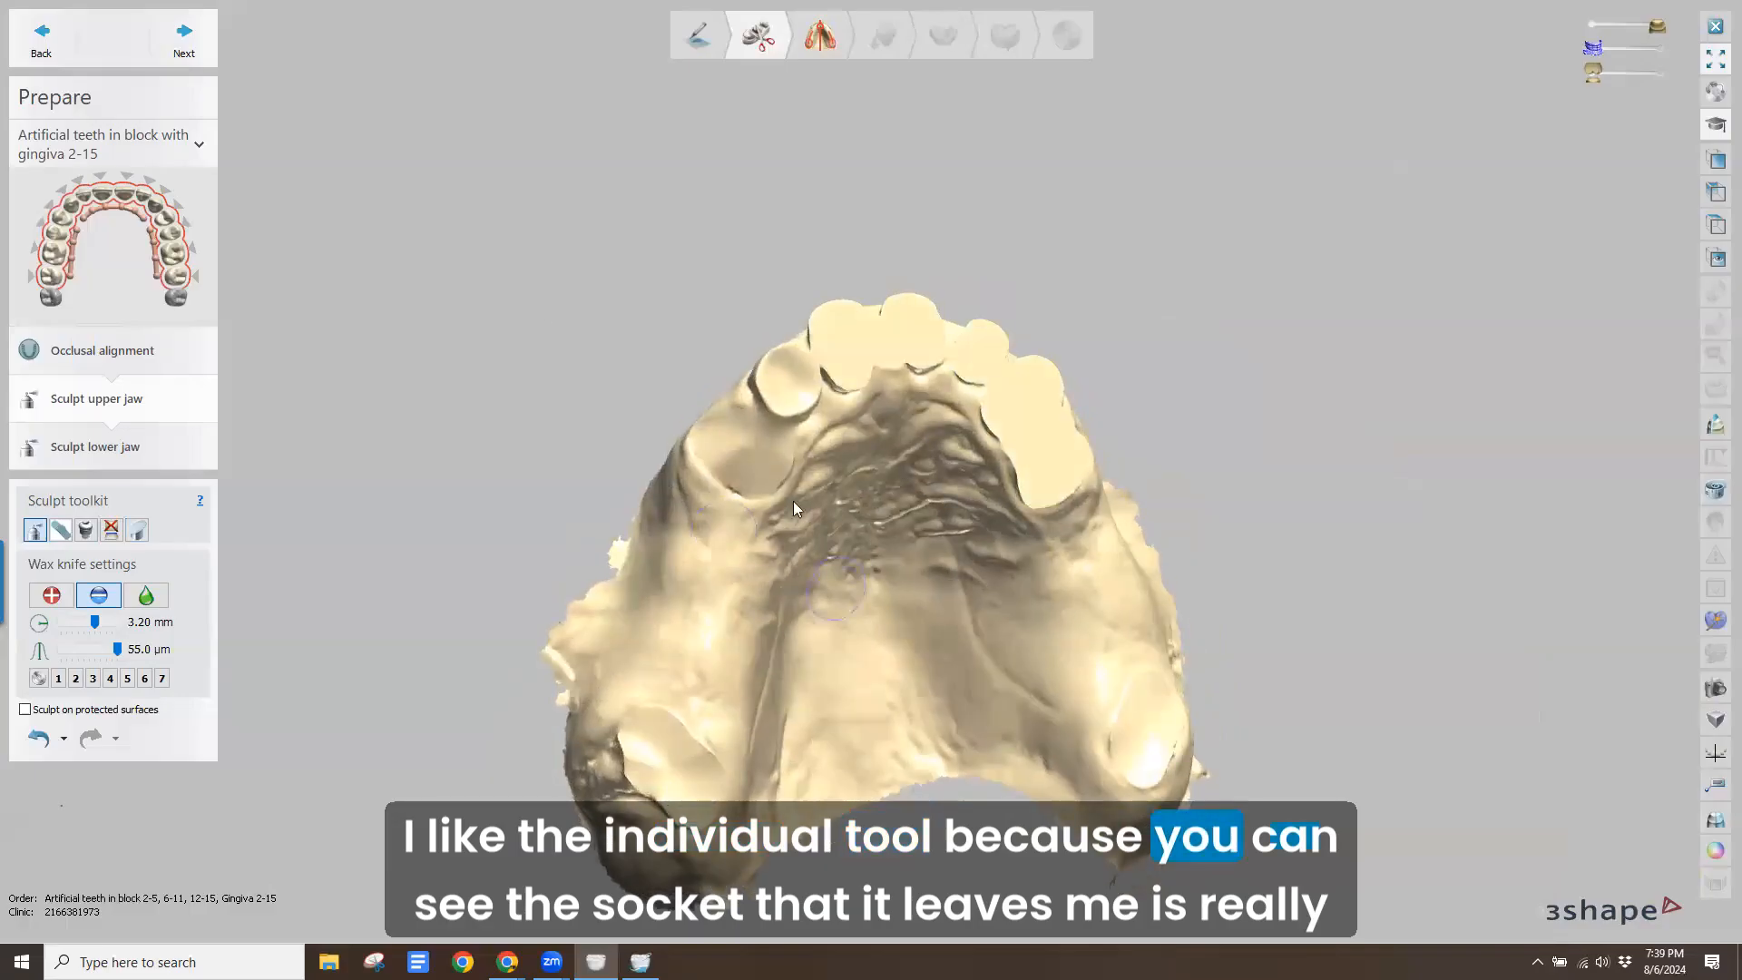
pyautogui.scroll(3, 744, 526)
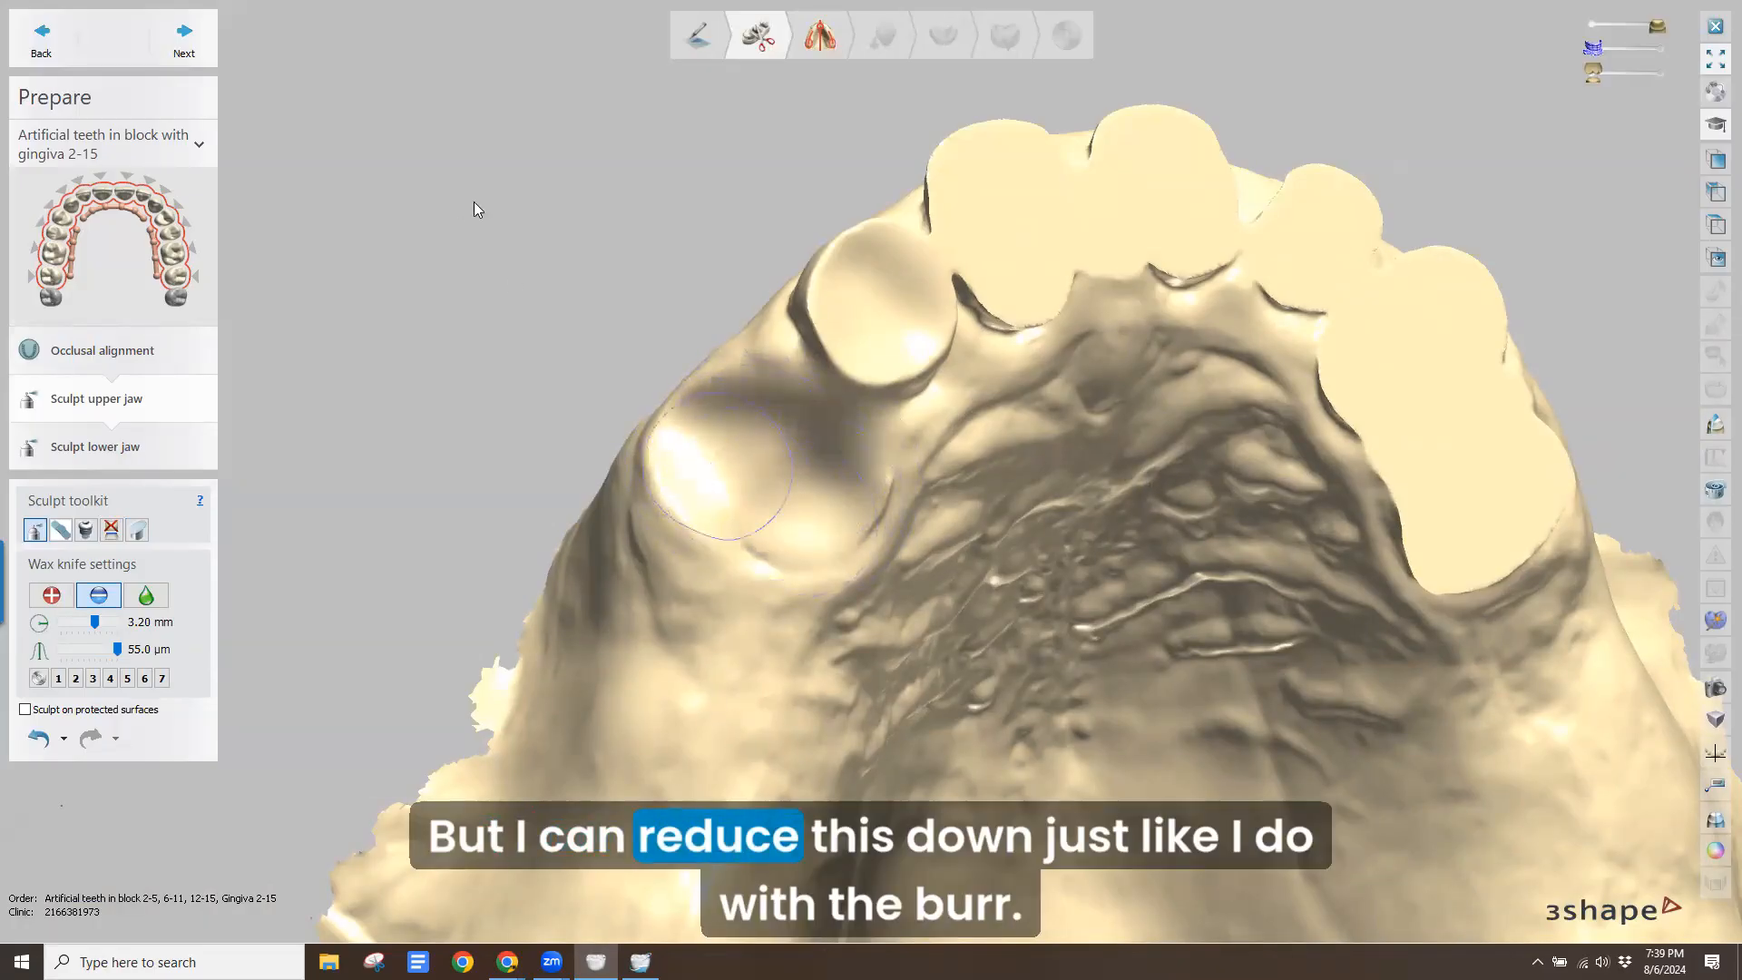
pyautogui.scroll(-1, 470, 180)
pyautogui.moveTo(590, 233); pyautogui.dragTo(715, 403, button='right')
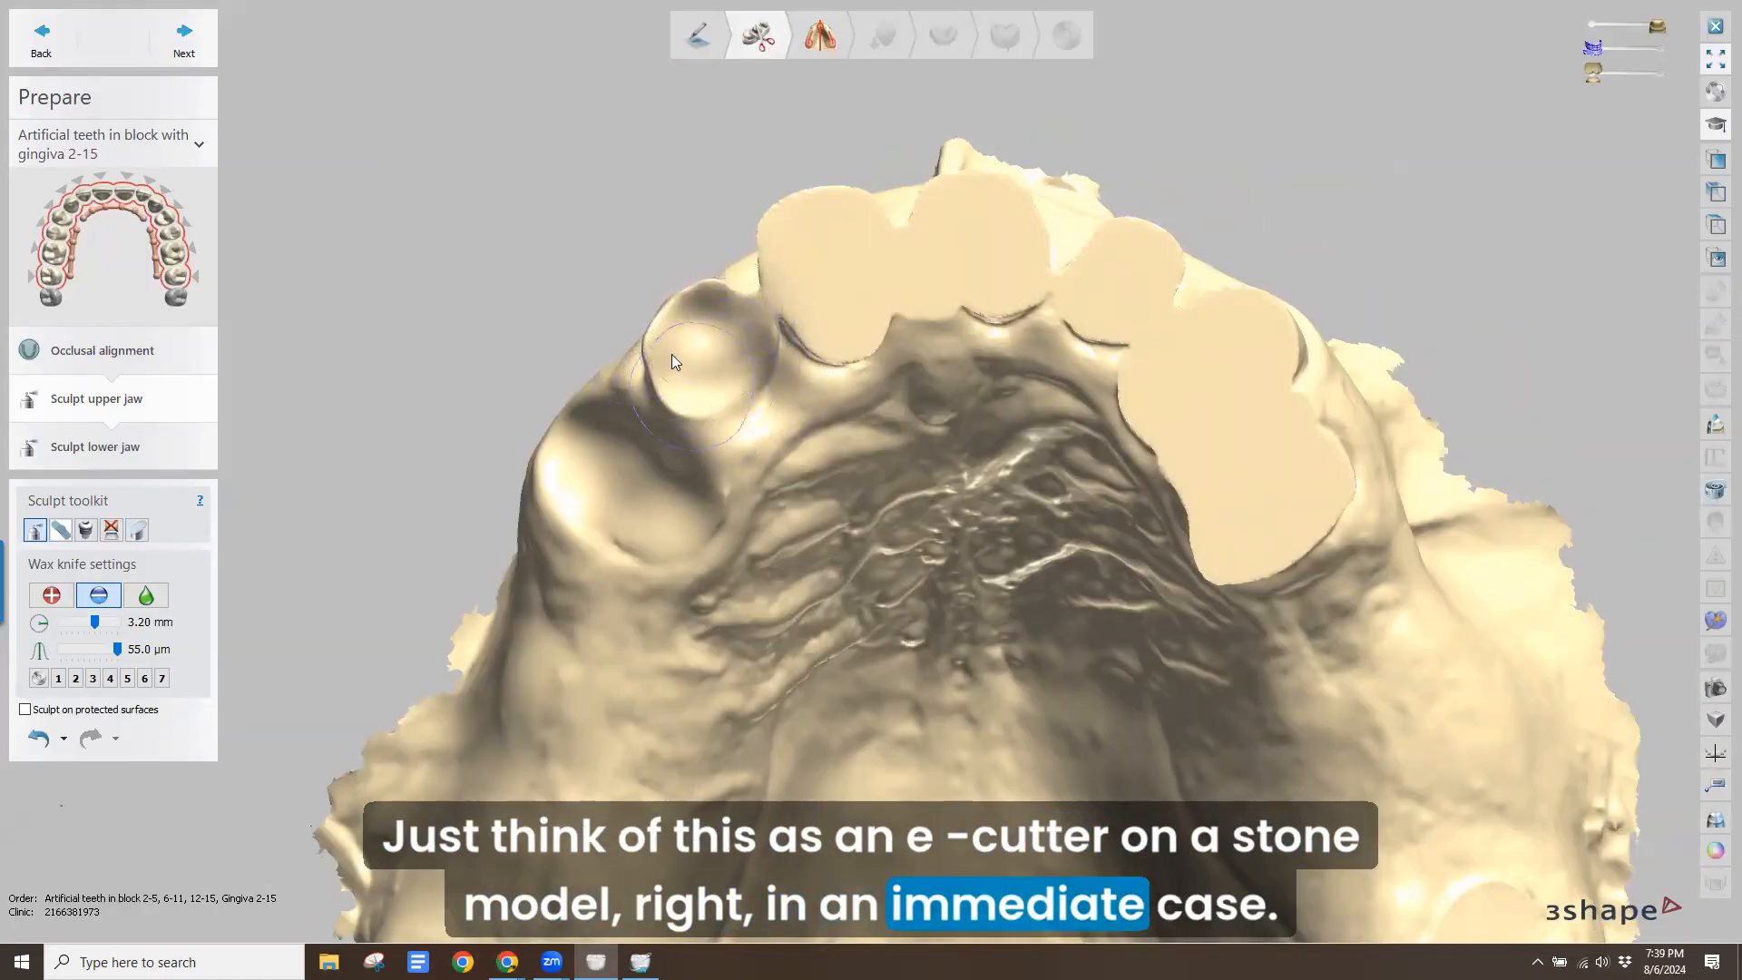
pyautogui.moveTo(544, 125)
pyautogui.mouseDown(button='right')
pyautogui.moveTo(564, 108)
pyautogui.moveTo(669, 155)
pyautogui.moveTo(622, 144)
pyautogui.moveTo(580, 181)
pyautogui.mouseUp(button='right')
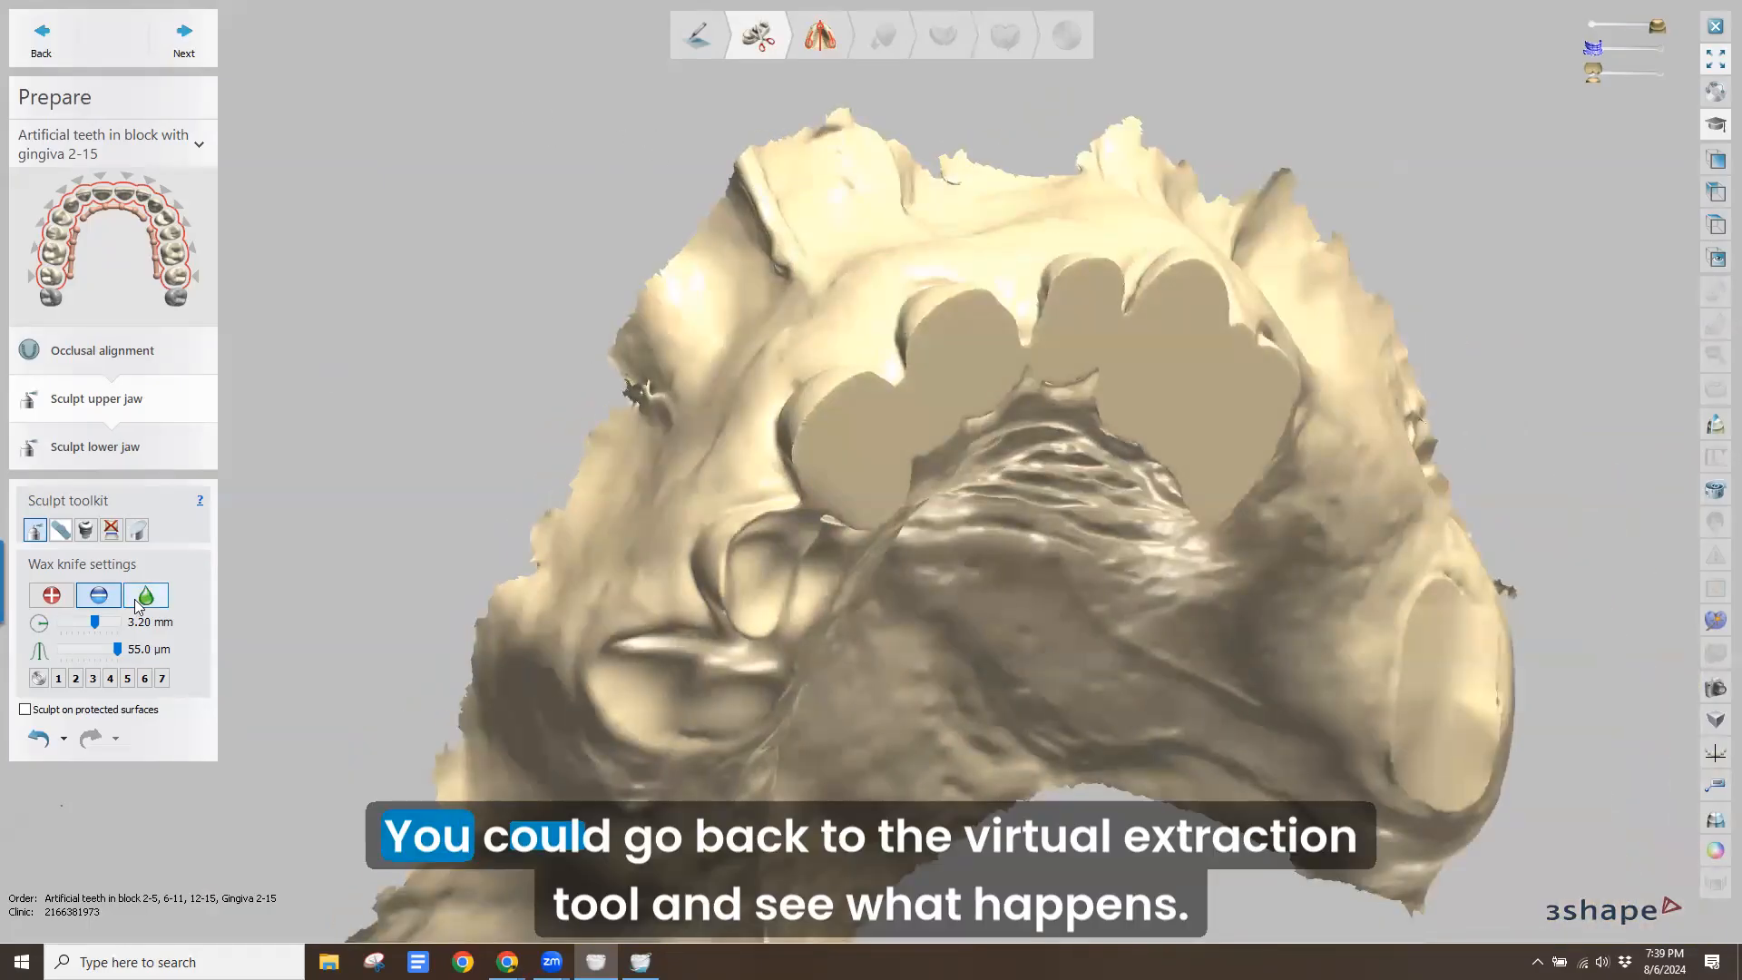
# Extract the reduced upper right lateral incisor stump with the tooth extraction tool and auto tooth detection
pyautogui.click(110, 529)
pyautogui.moveTo(528, 455); pyautogui.dragTo(657, 415, button='right')
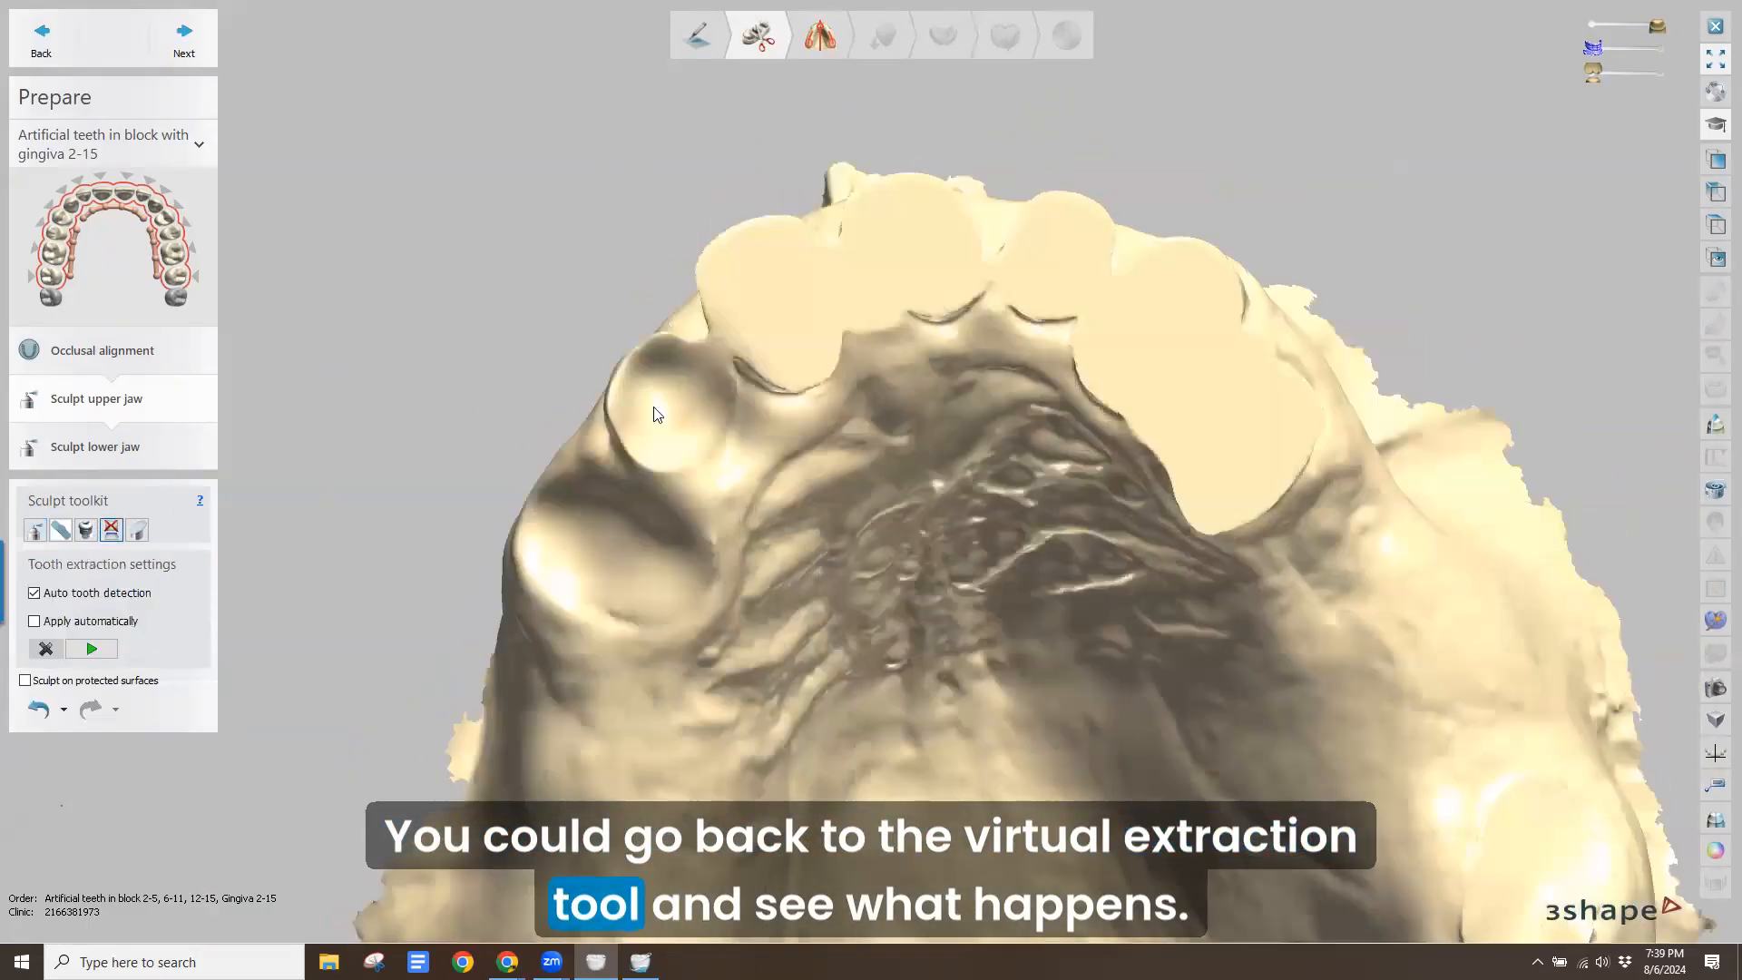
pyautogui.click(670, 404)
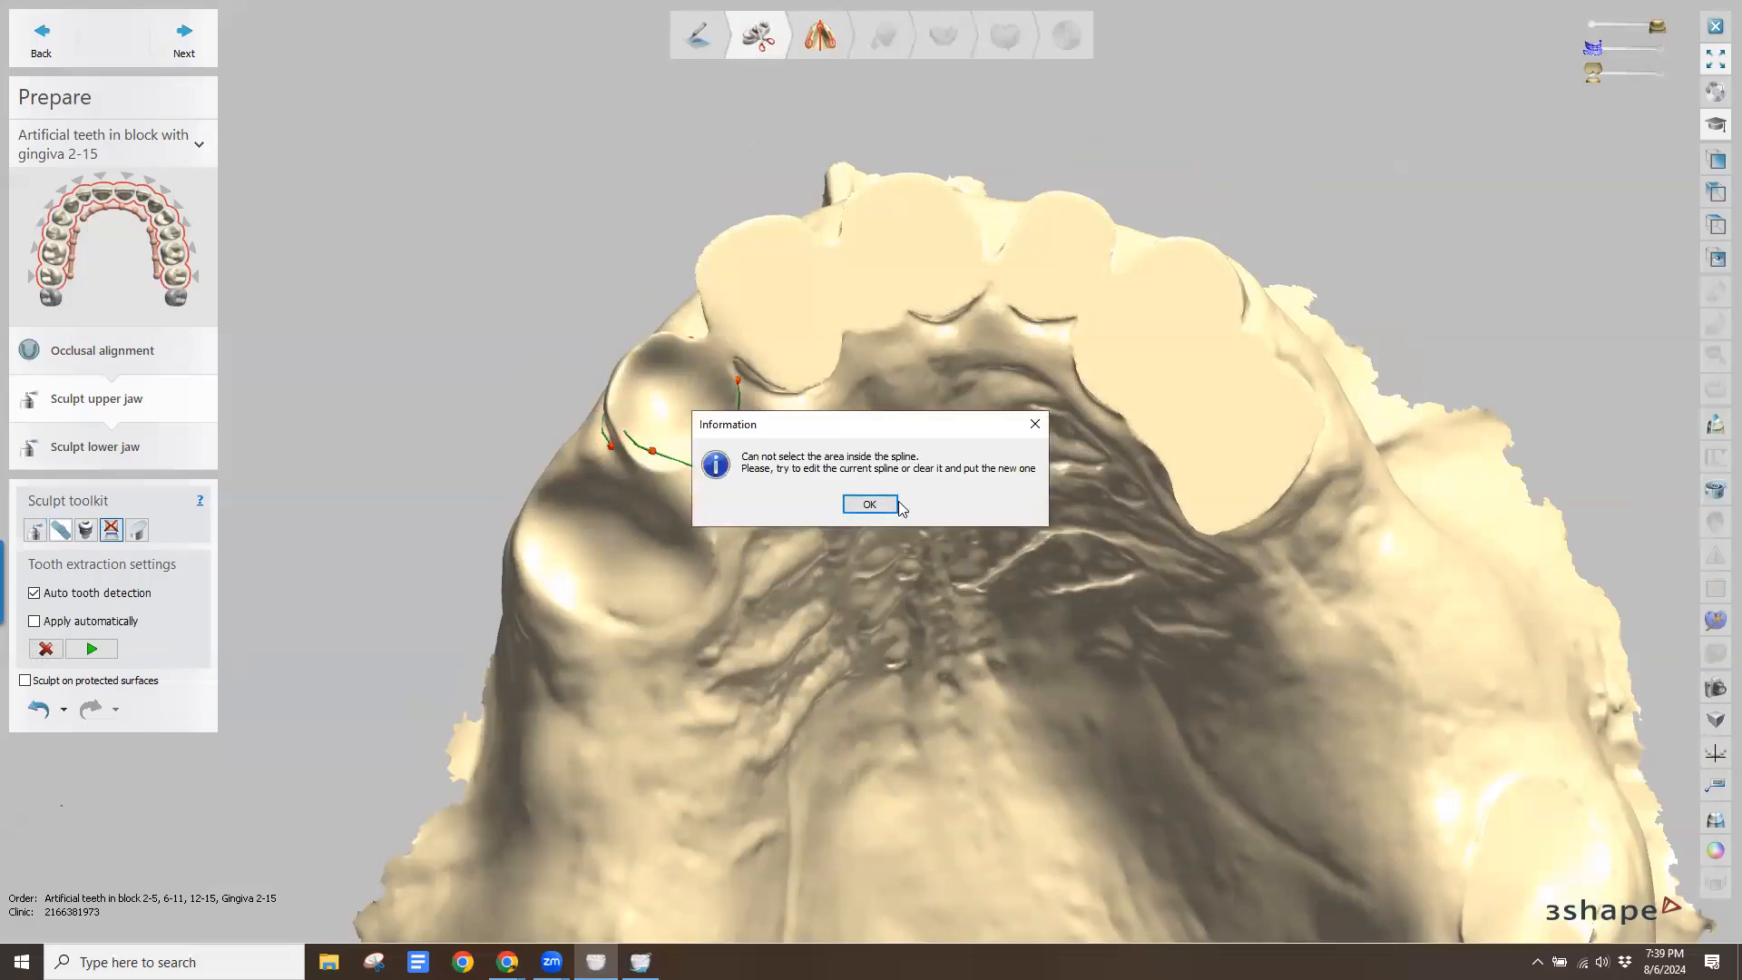
pyautogui.click(868, 504)
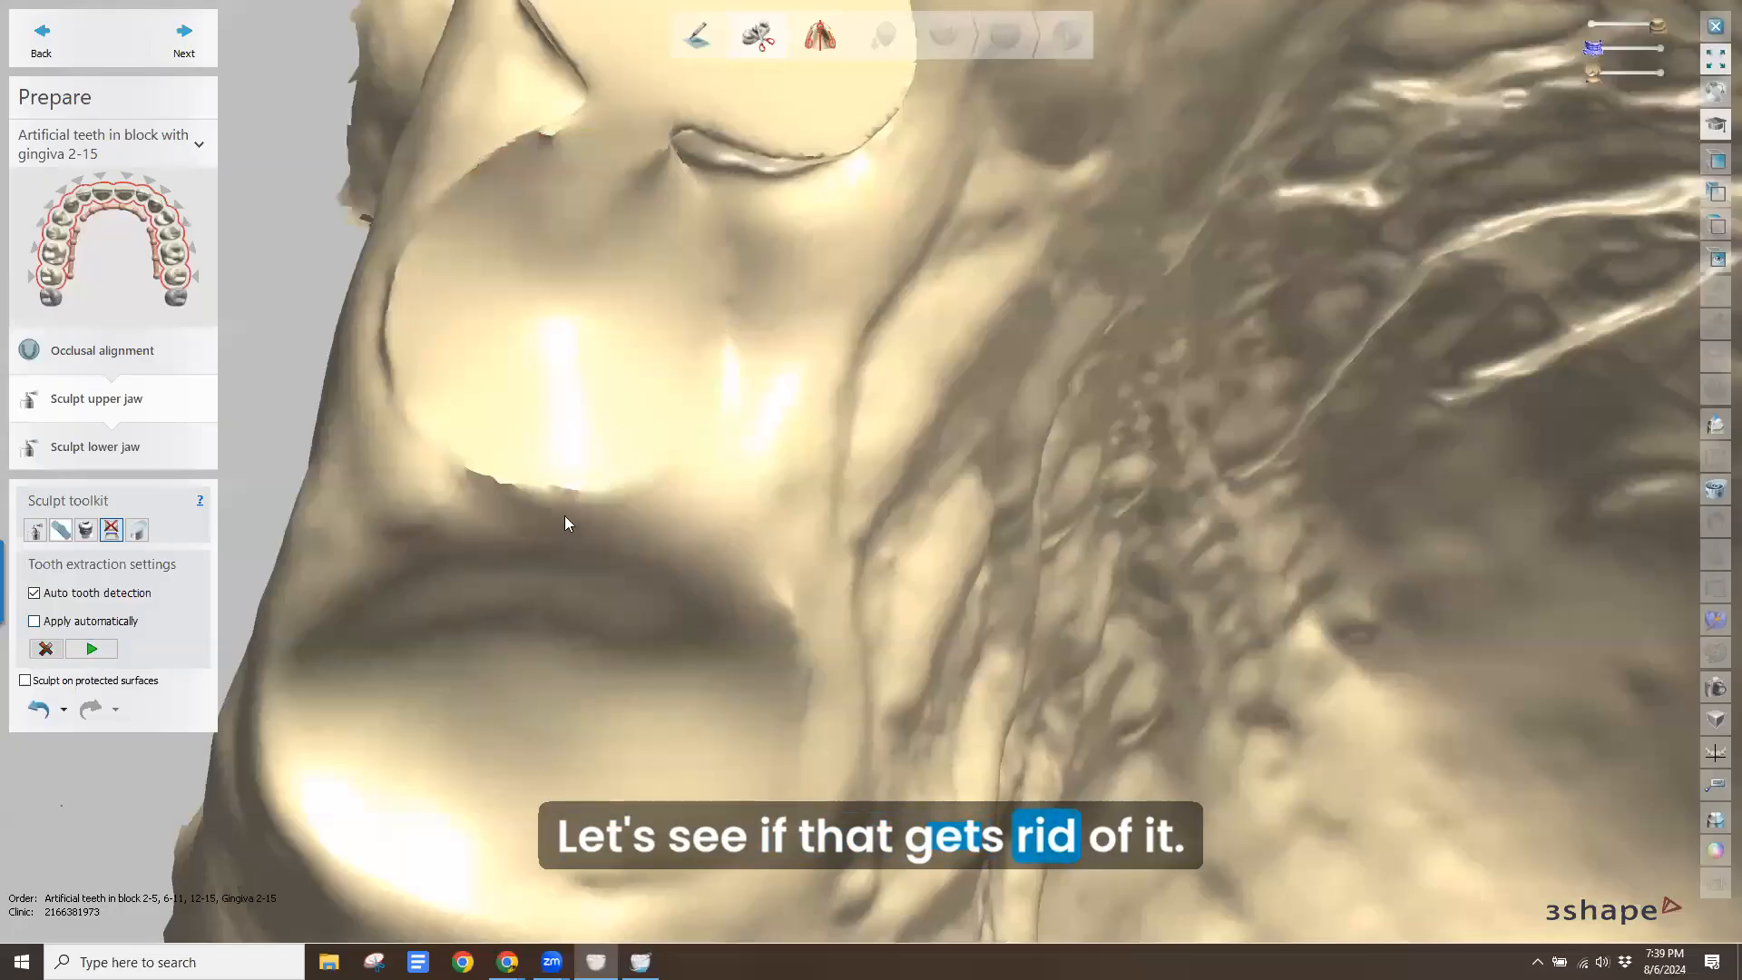
# Extract the remaining flat-cut stumps, from the upper right central incisor around to the upper left teeth, using auto detection
pyautogui.moveTo(564, 515); pyautogui.dragTo(536, 477, button='right')
pyautogui.moveTo(537, 477); pyautogui.dragTo(498, 784, button='middle')
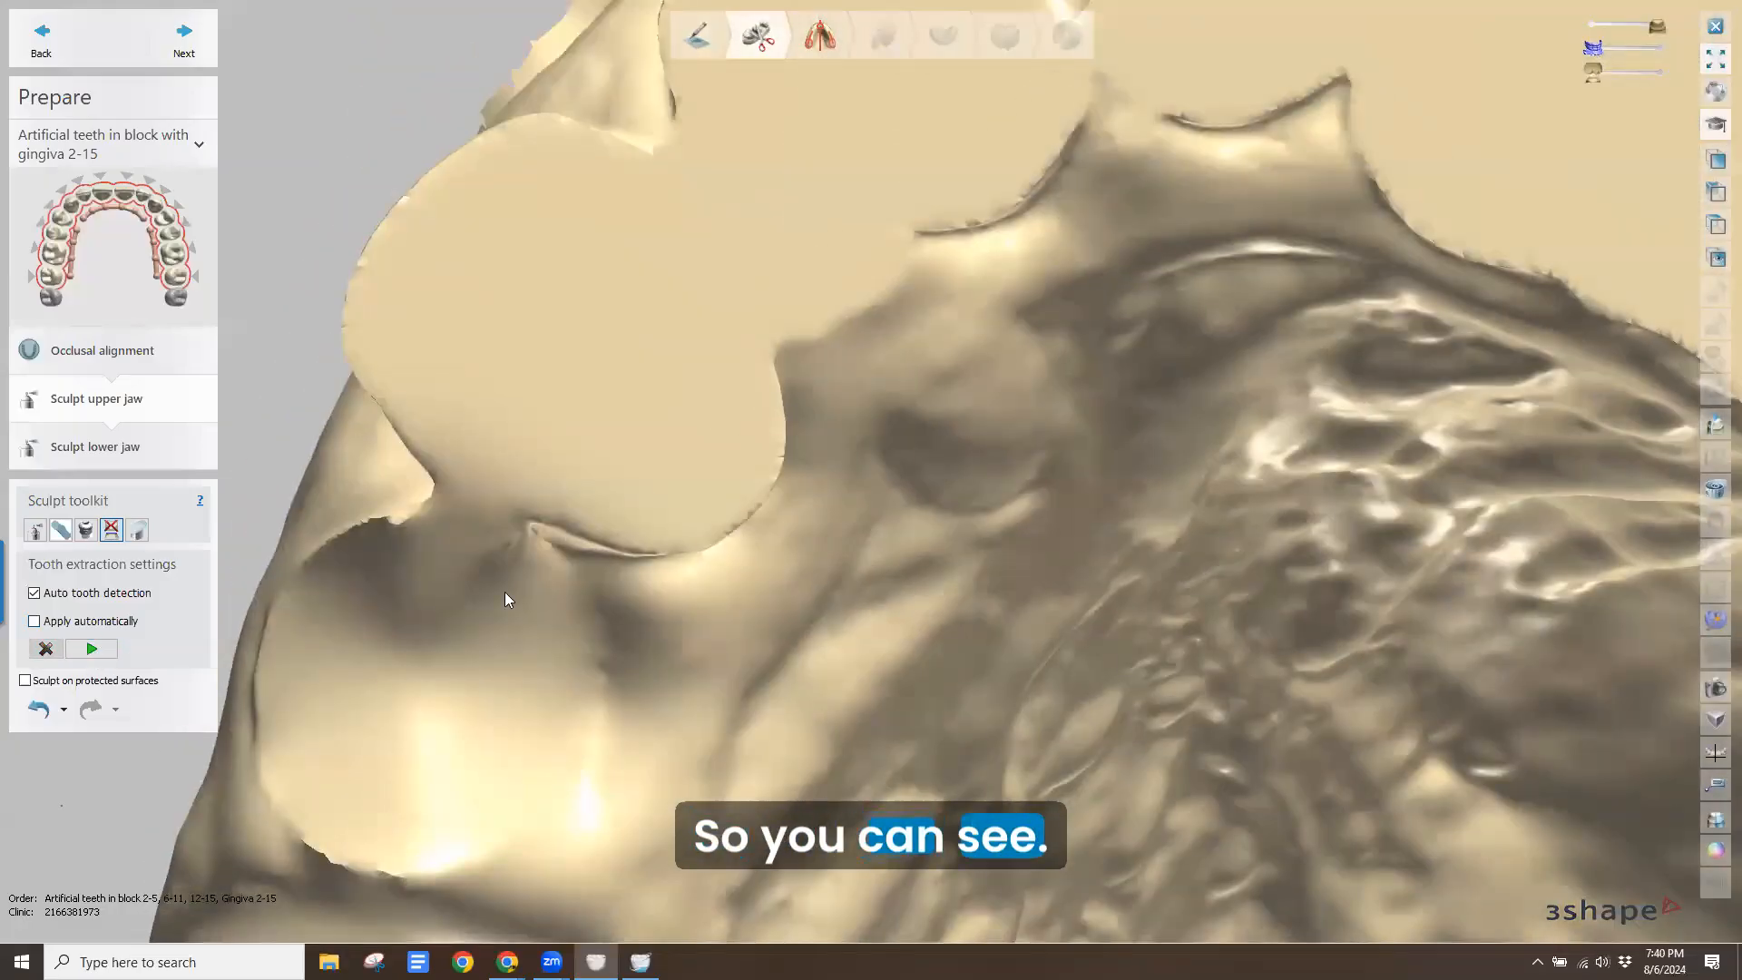
pyautogui.click(661, 440)
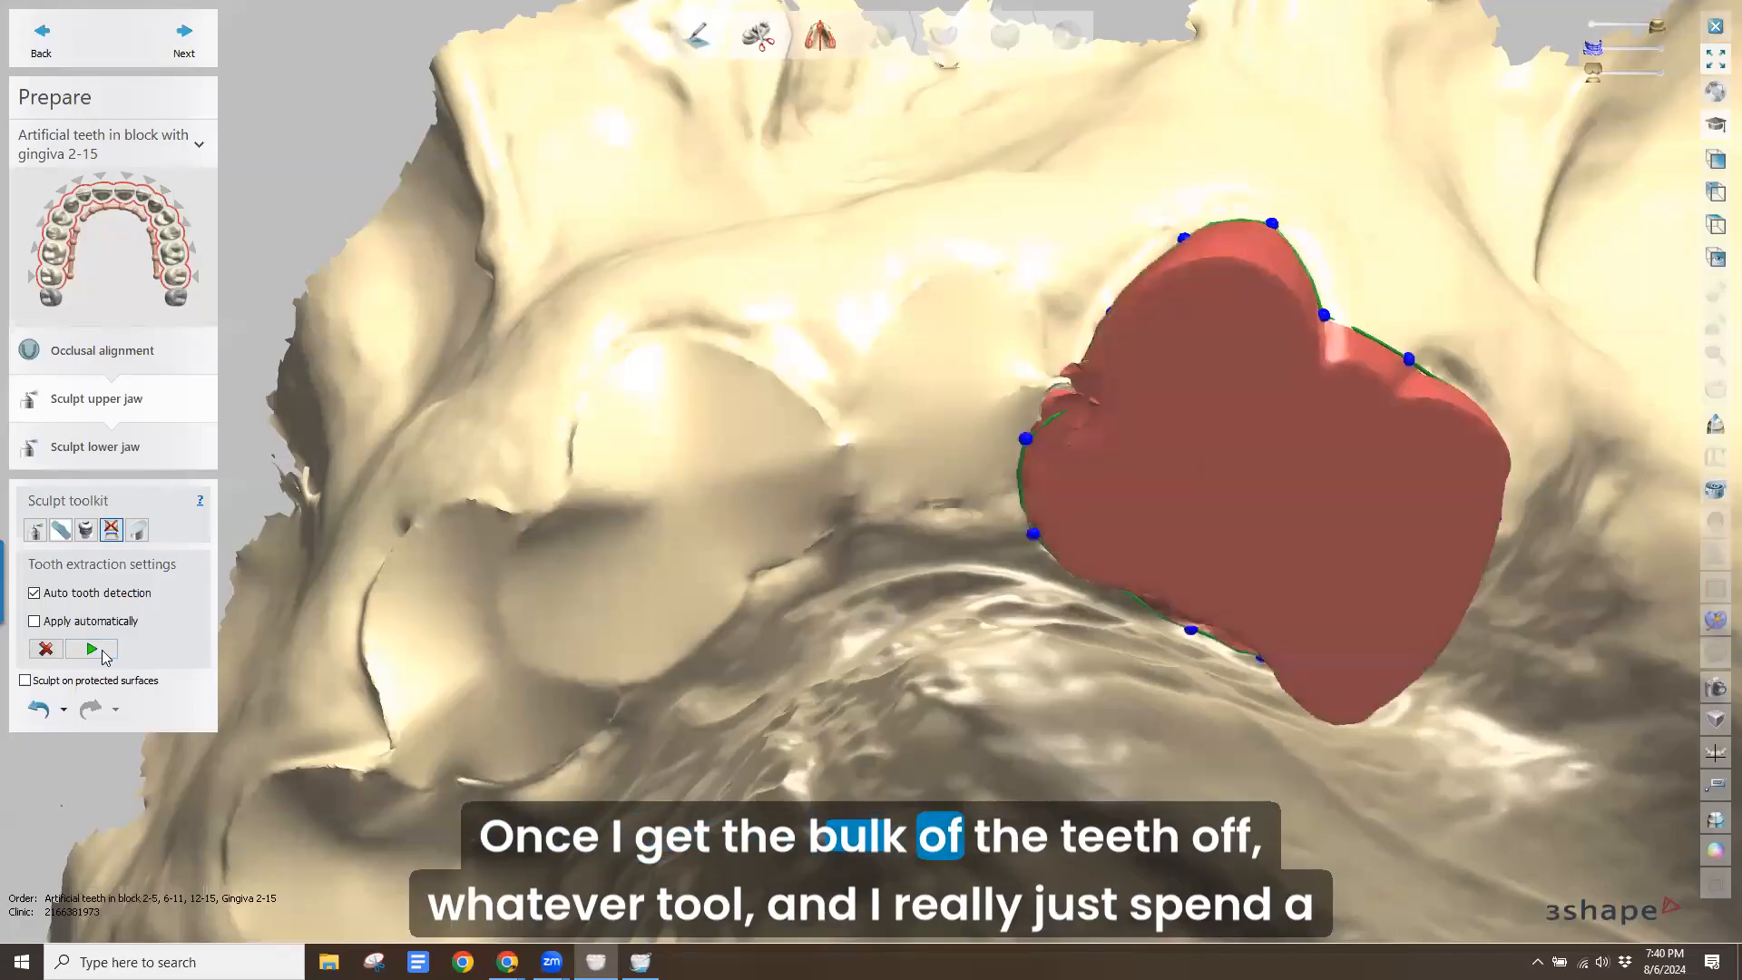
pyautogui.click(100, 650)
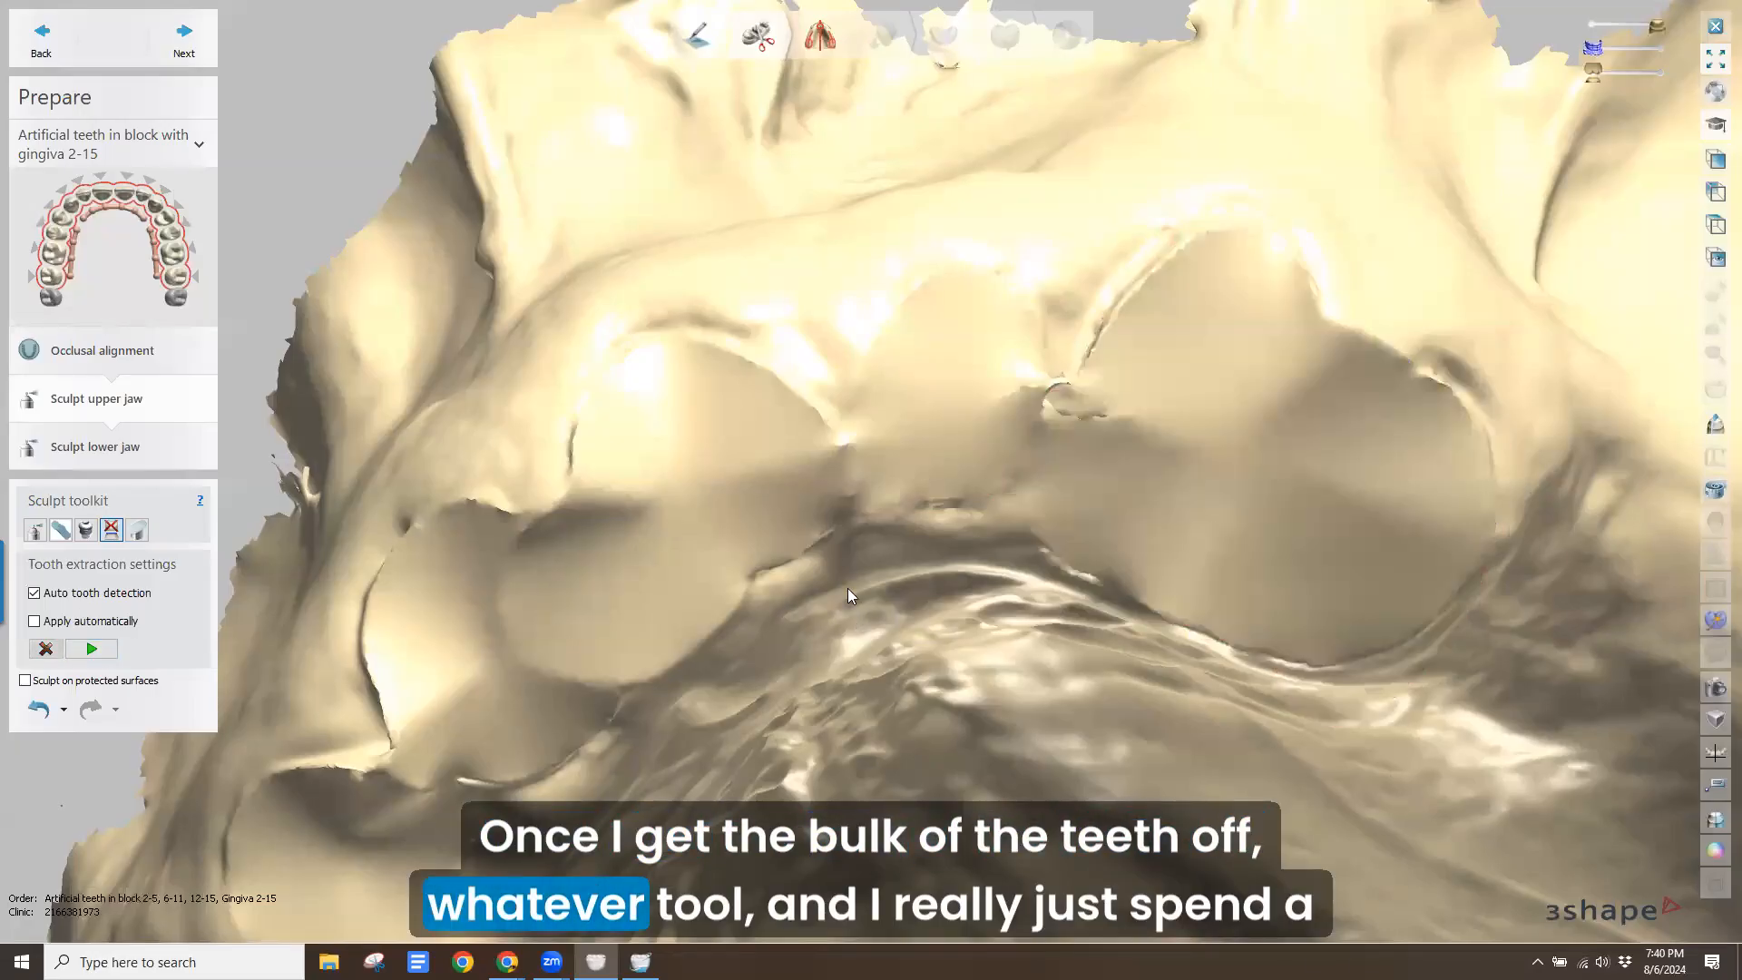
# Lower the sockets on both sides of the anterior upper ridge with the wax knife's removing mode at 3.20 mm and 55.0 µm
pyautogui.moveTo(847, 588)
pyautogui.mouseDown(button='right')
pyautogui.moveTo(817, 408)
pyautogui.moveTo(839, 435)
pyautogui.mouseUp(button='right')
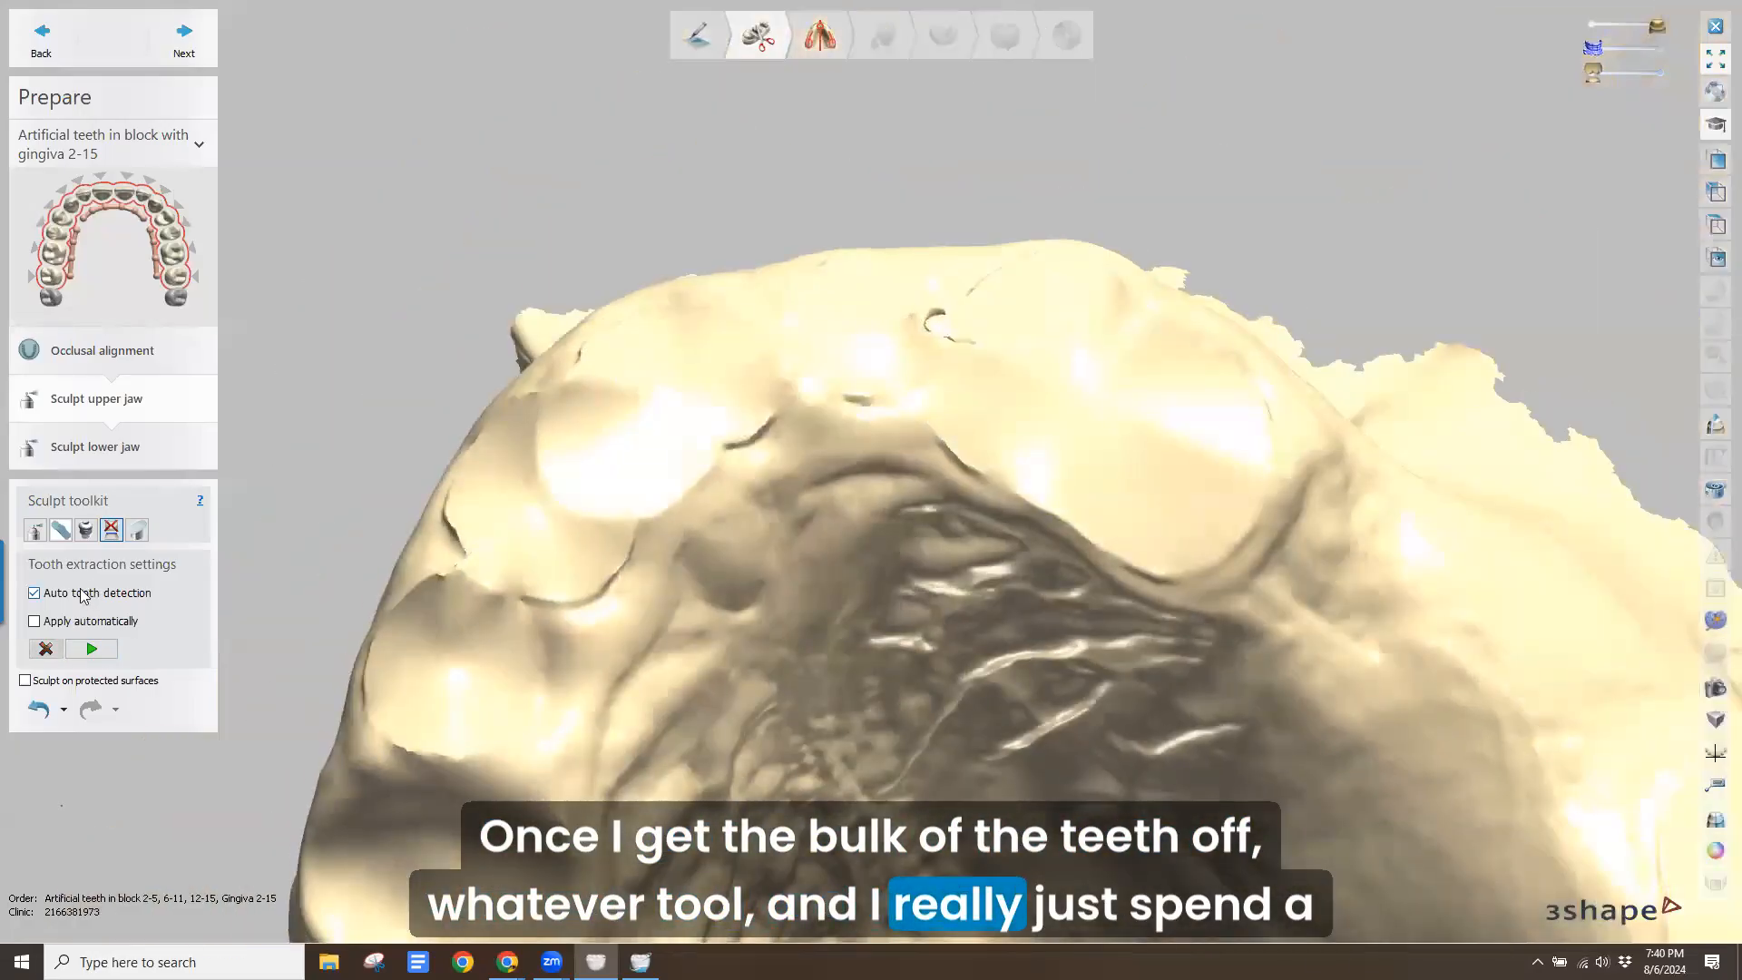
pyautogui.click(35, 532)
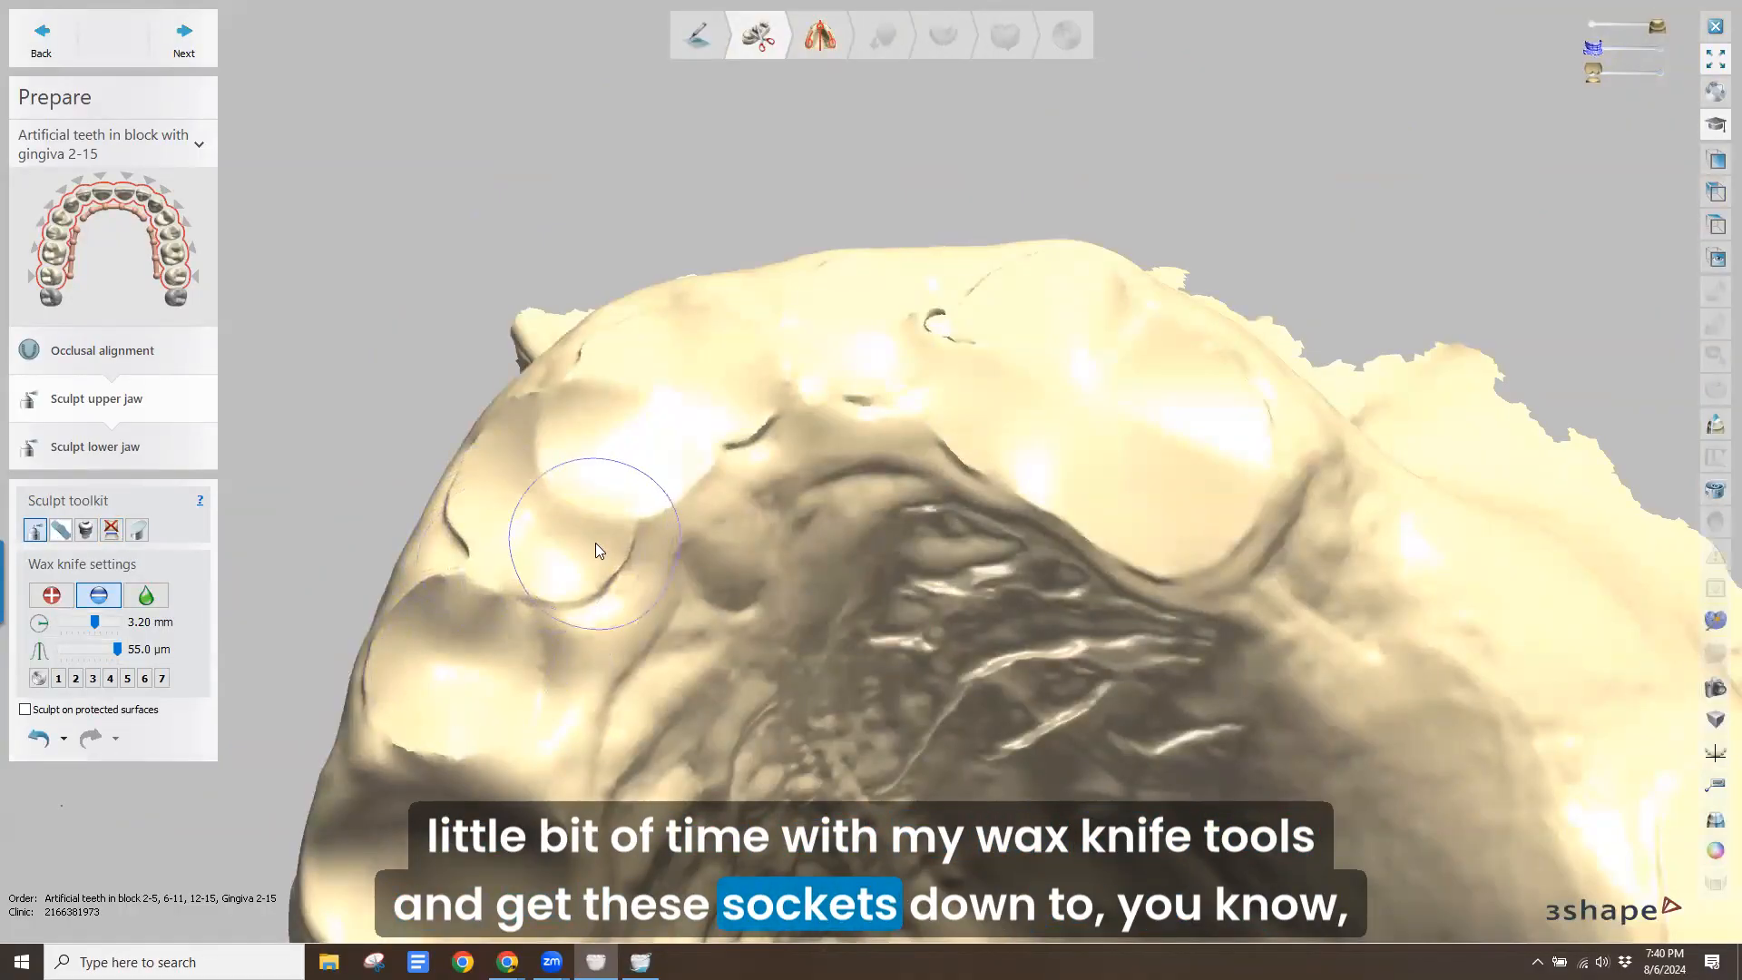
pyautogui.moveTo(595, 543)
pyautogui.mouseDown()
pyautogui.moveTo(517, 484)
pyautogui.moveTo(555, 490)
pyautogui.mouseUp()
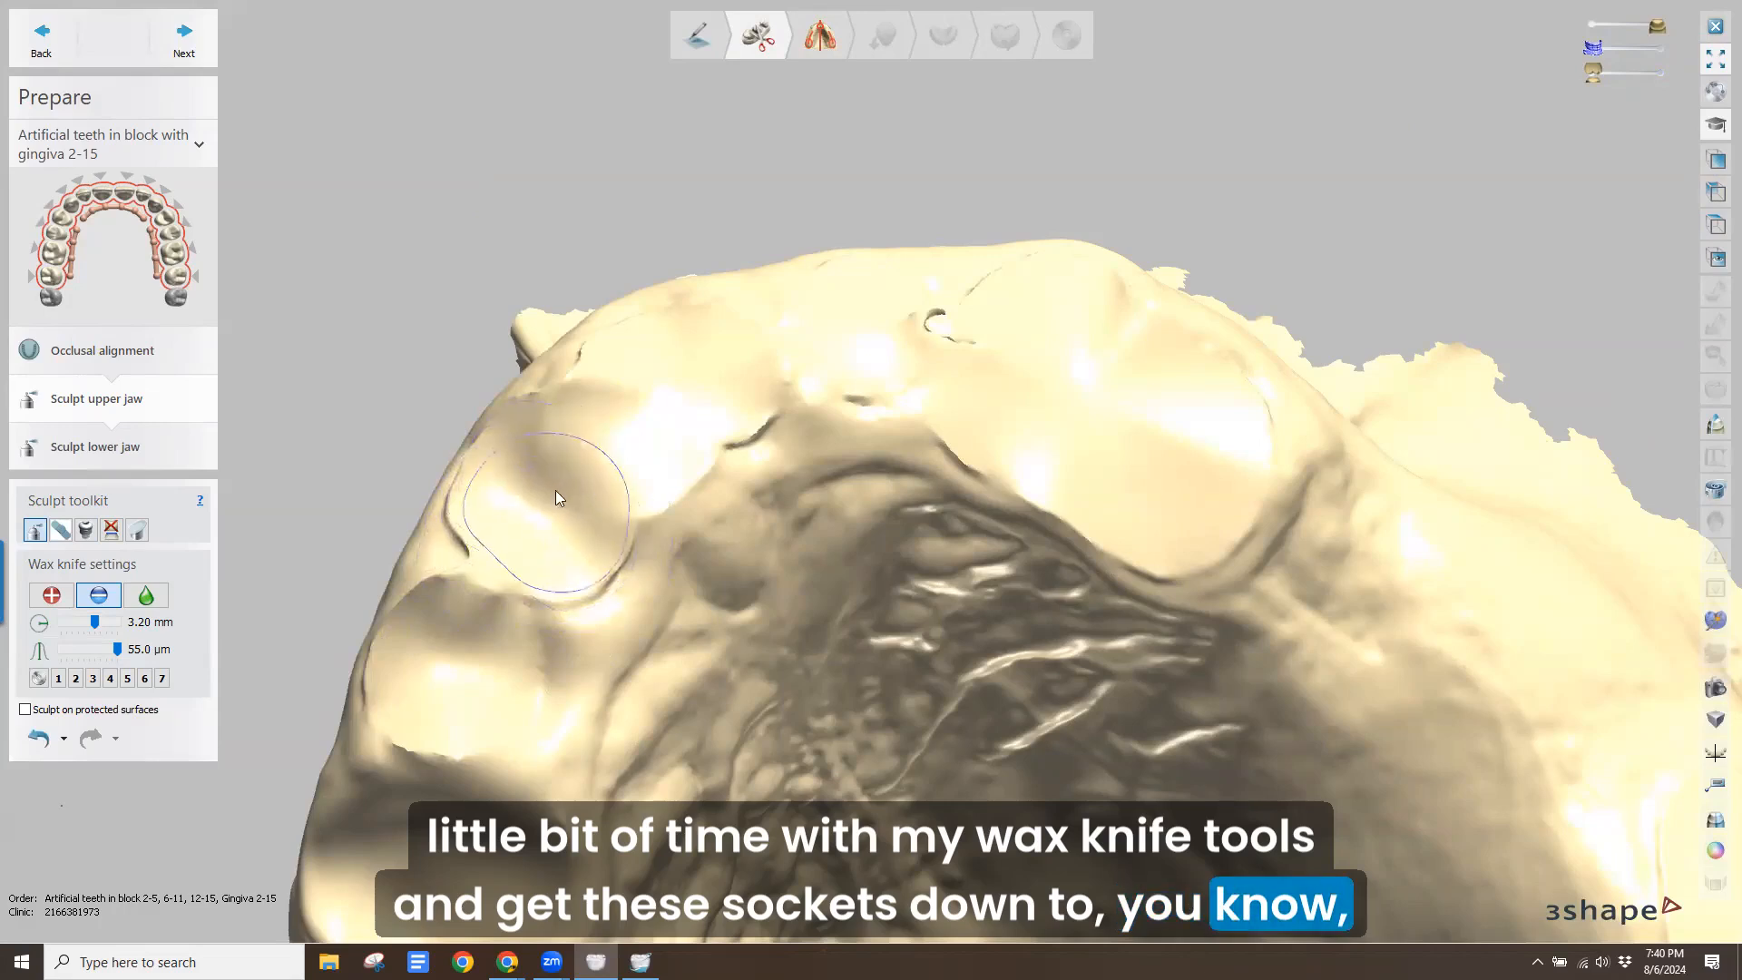
pyautogui.moveTo(638, 416)
pyautogui.mouseDown(button='right')
pyautogui.moveTo(602, 390)
pyautogui.moveTo(585, 472)
pyautogui.mouseUp(button='right')
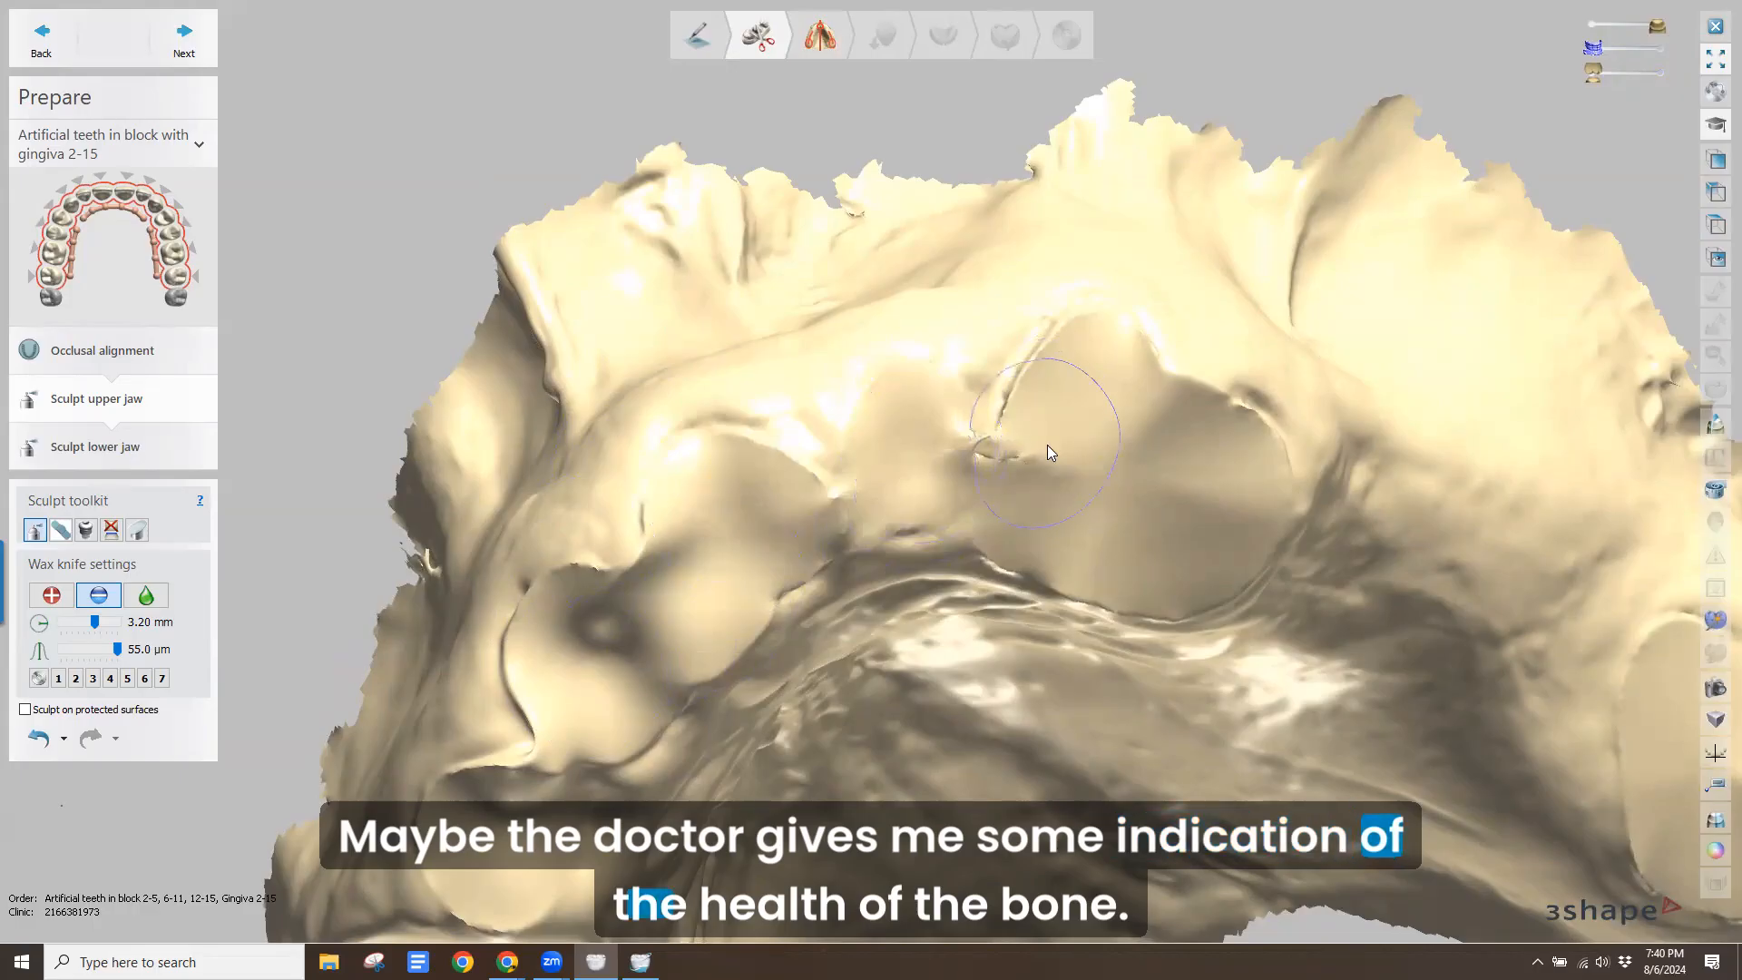
pyautogui.moveTo(1047, 451)
pyautogui.mouseDown()
pyautogui.moveTo(1104, 415)
pyautogui.moveTo(1205, 458)
pyautogui.moveTo(1202, 508)
pyautogui.mouseUp()
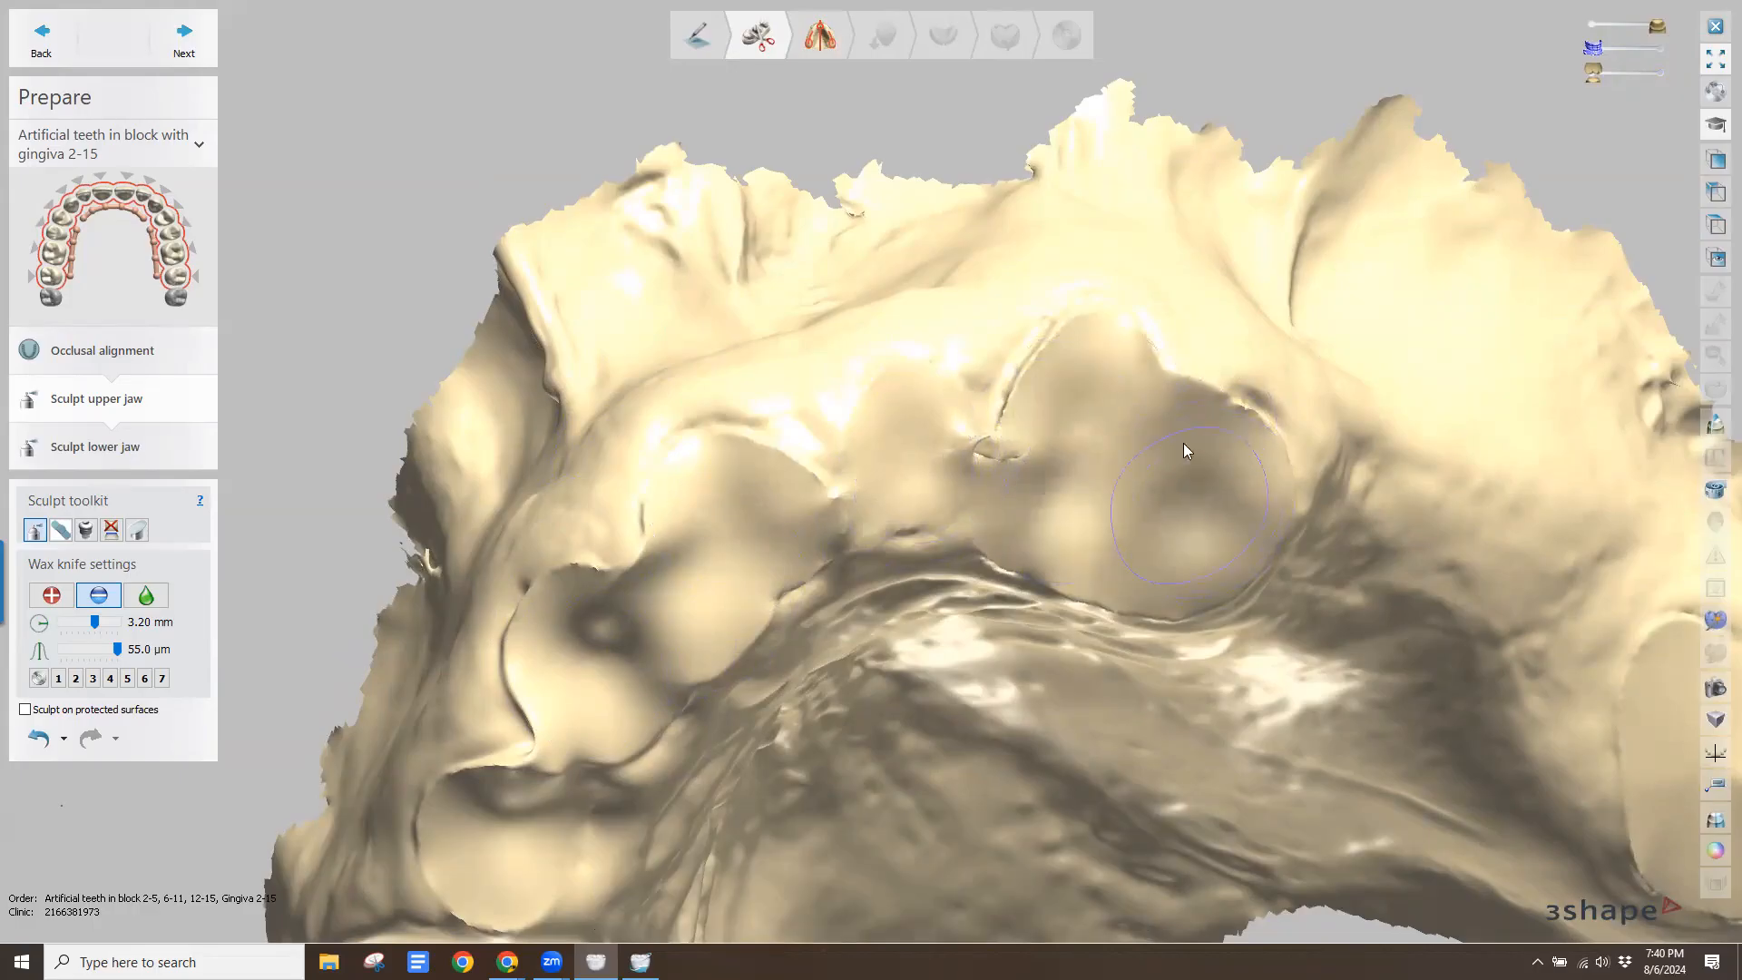
pyautogui.moveTo(903, 439); pyautogui.dragTo(868, 414, button='middle')
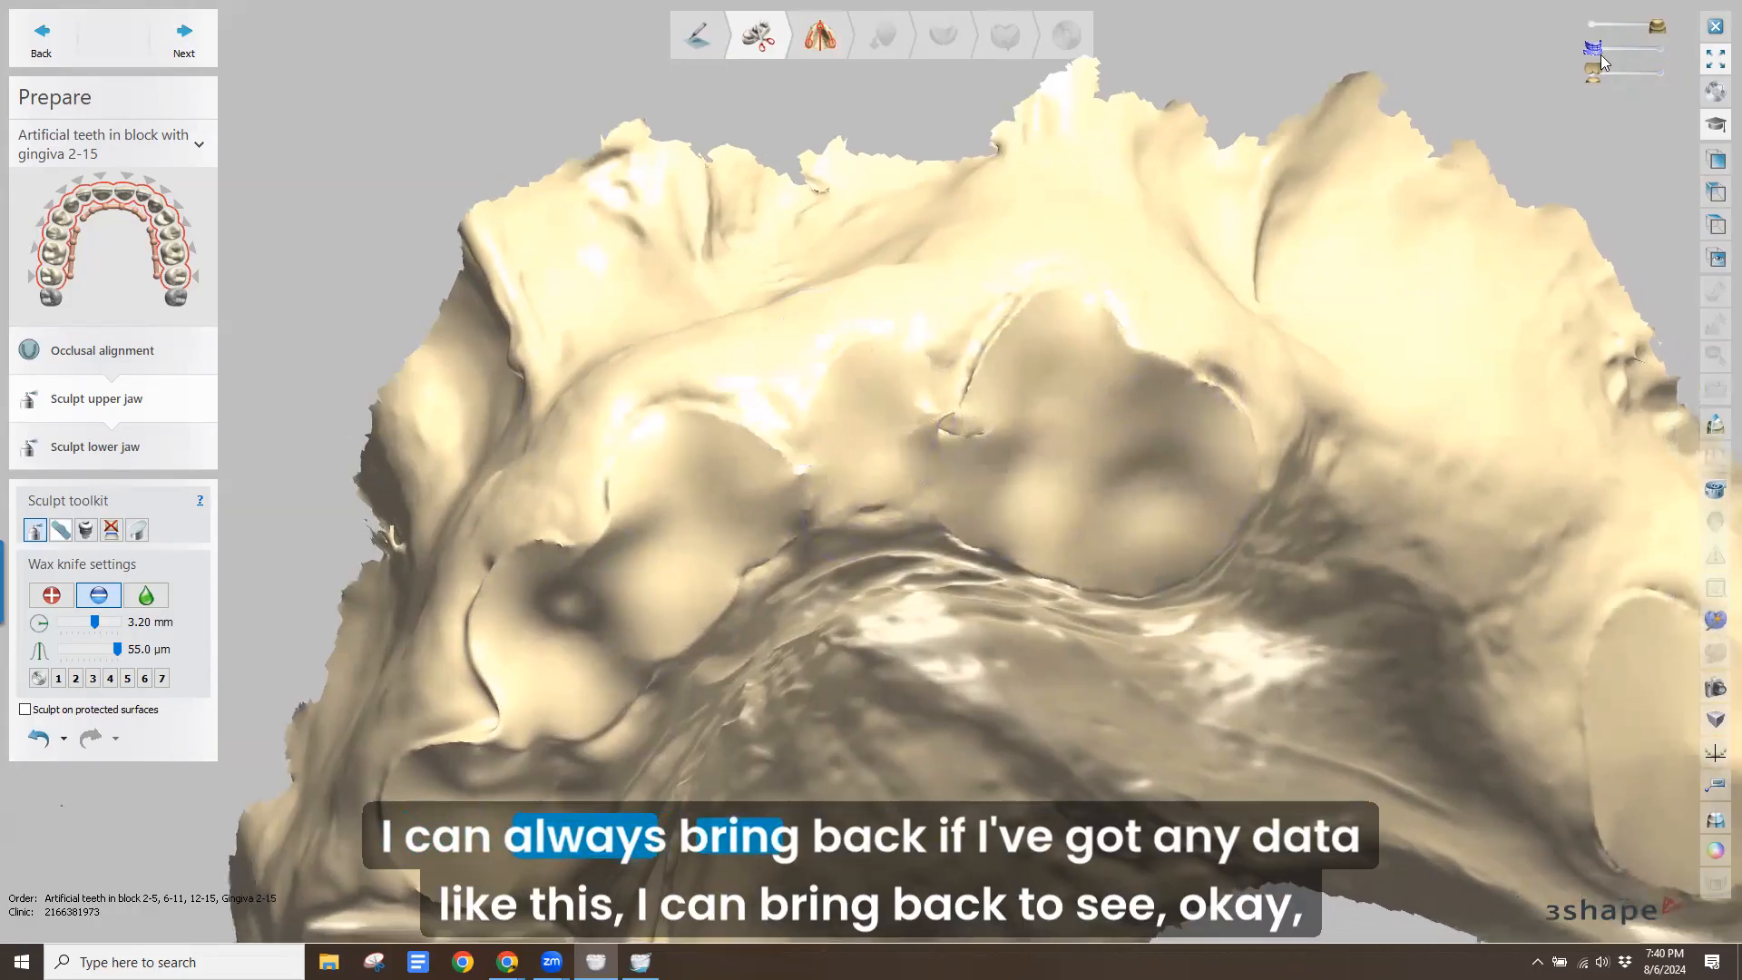
# Overlay the blue scan on the sculpted upper jaw and compare the lowered sockets with the original teeth
pyautogui.moveTo(1597, 48); pyautogui.dragTo(1657, 47)
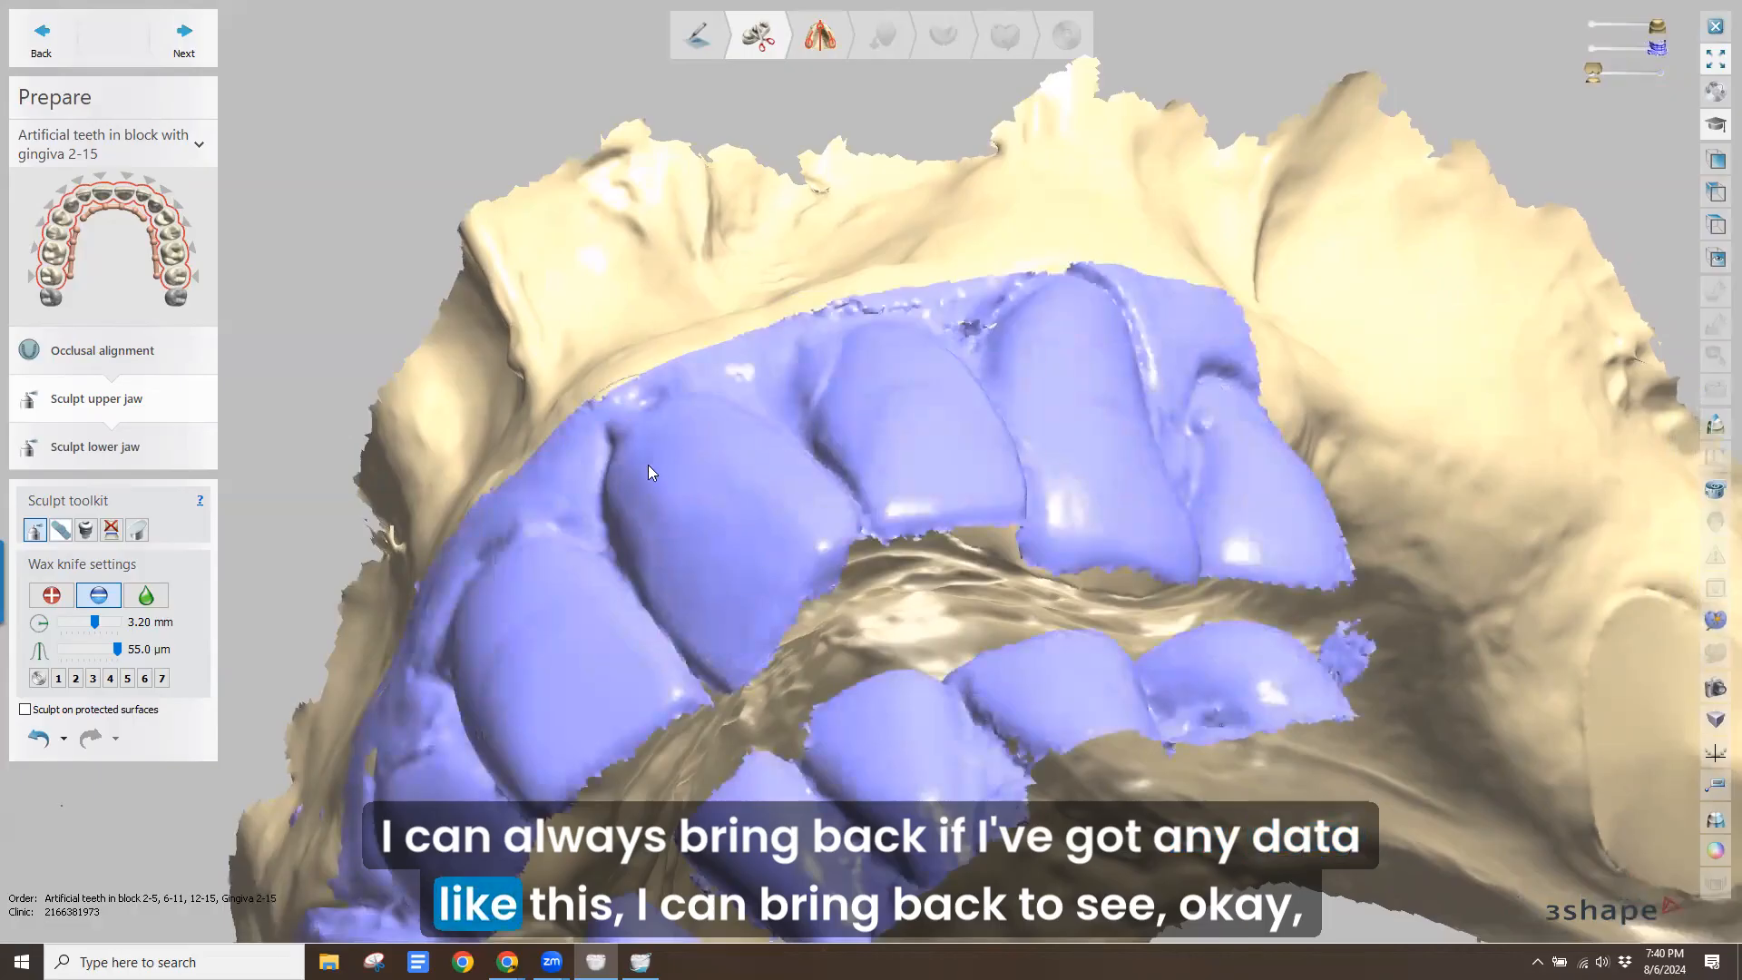
pyautogui.moveTo(648, 464); pyautogui.dragTo(875, 369, button='right')
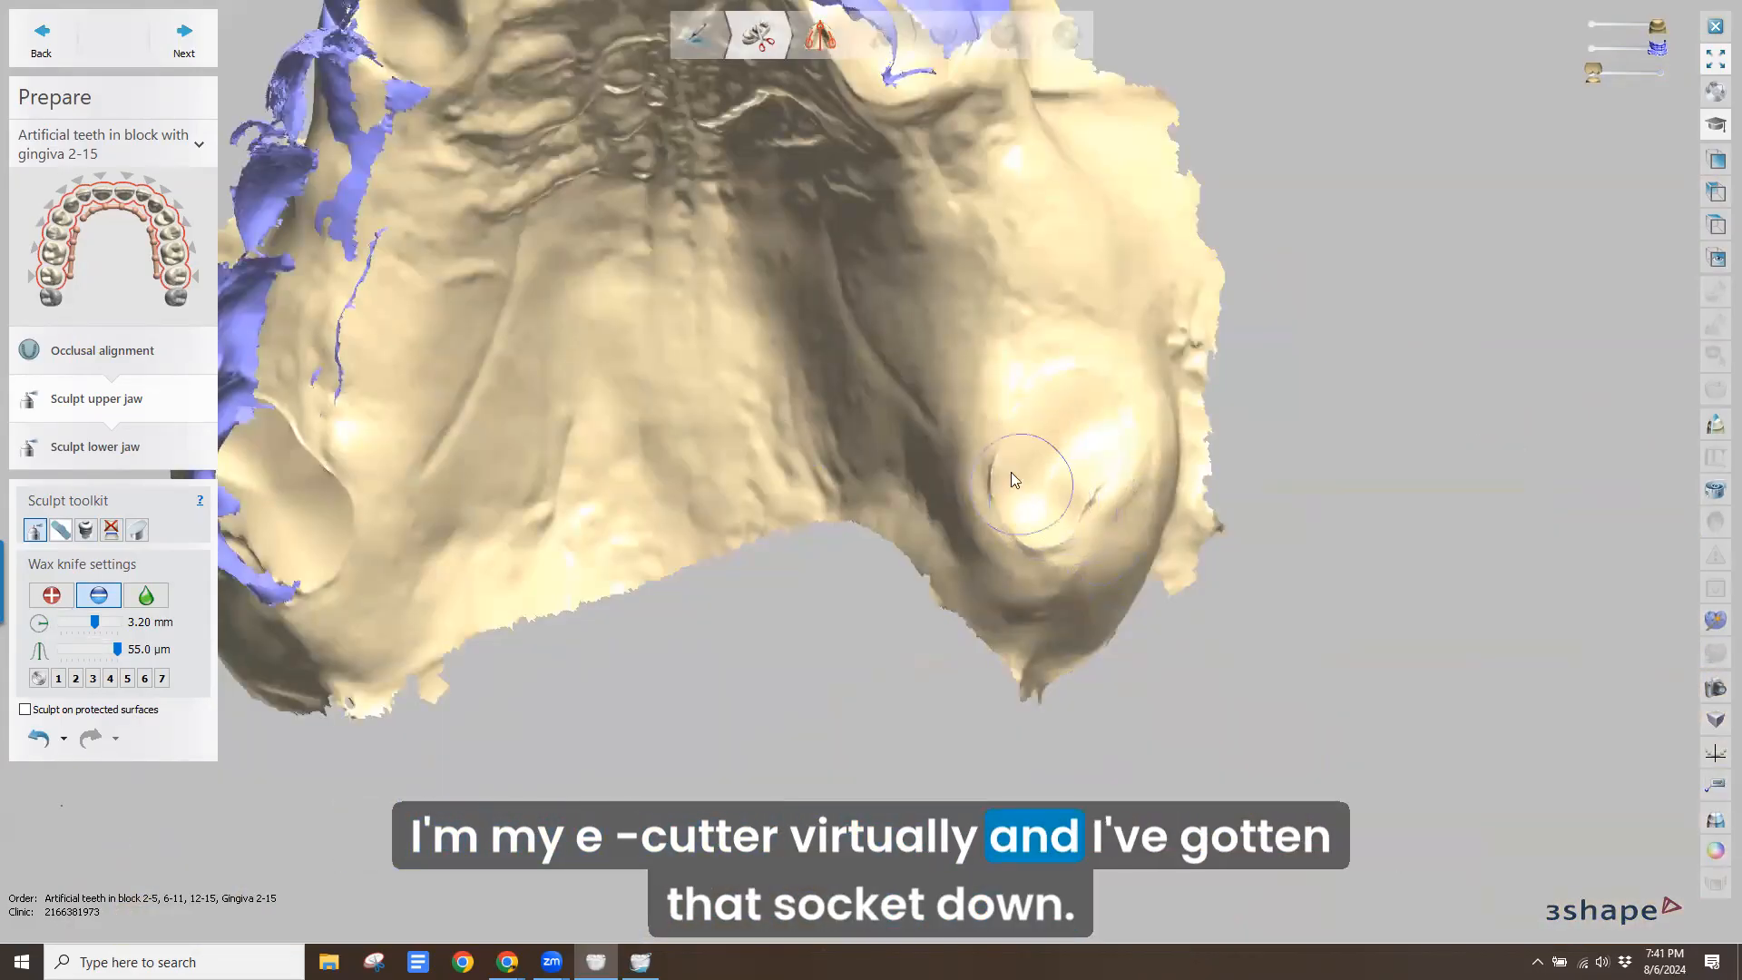
pyautogui.scroll(-5, 622, 305)
# Hide the blue scan and smooth the sockets around the upper arch with the wax knife's smoothing mode at 5.00 mm and strength 2.00
pyautogui.moveTo(621, 393); pyautogui.dragTo(676, 619, button='middle')
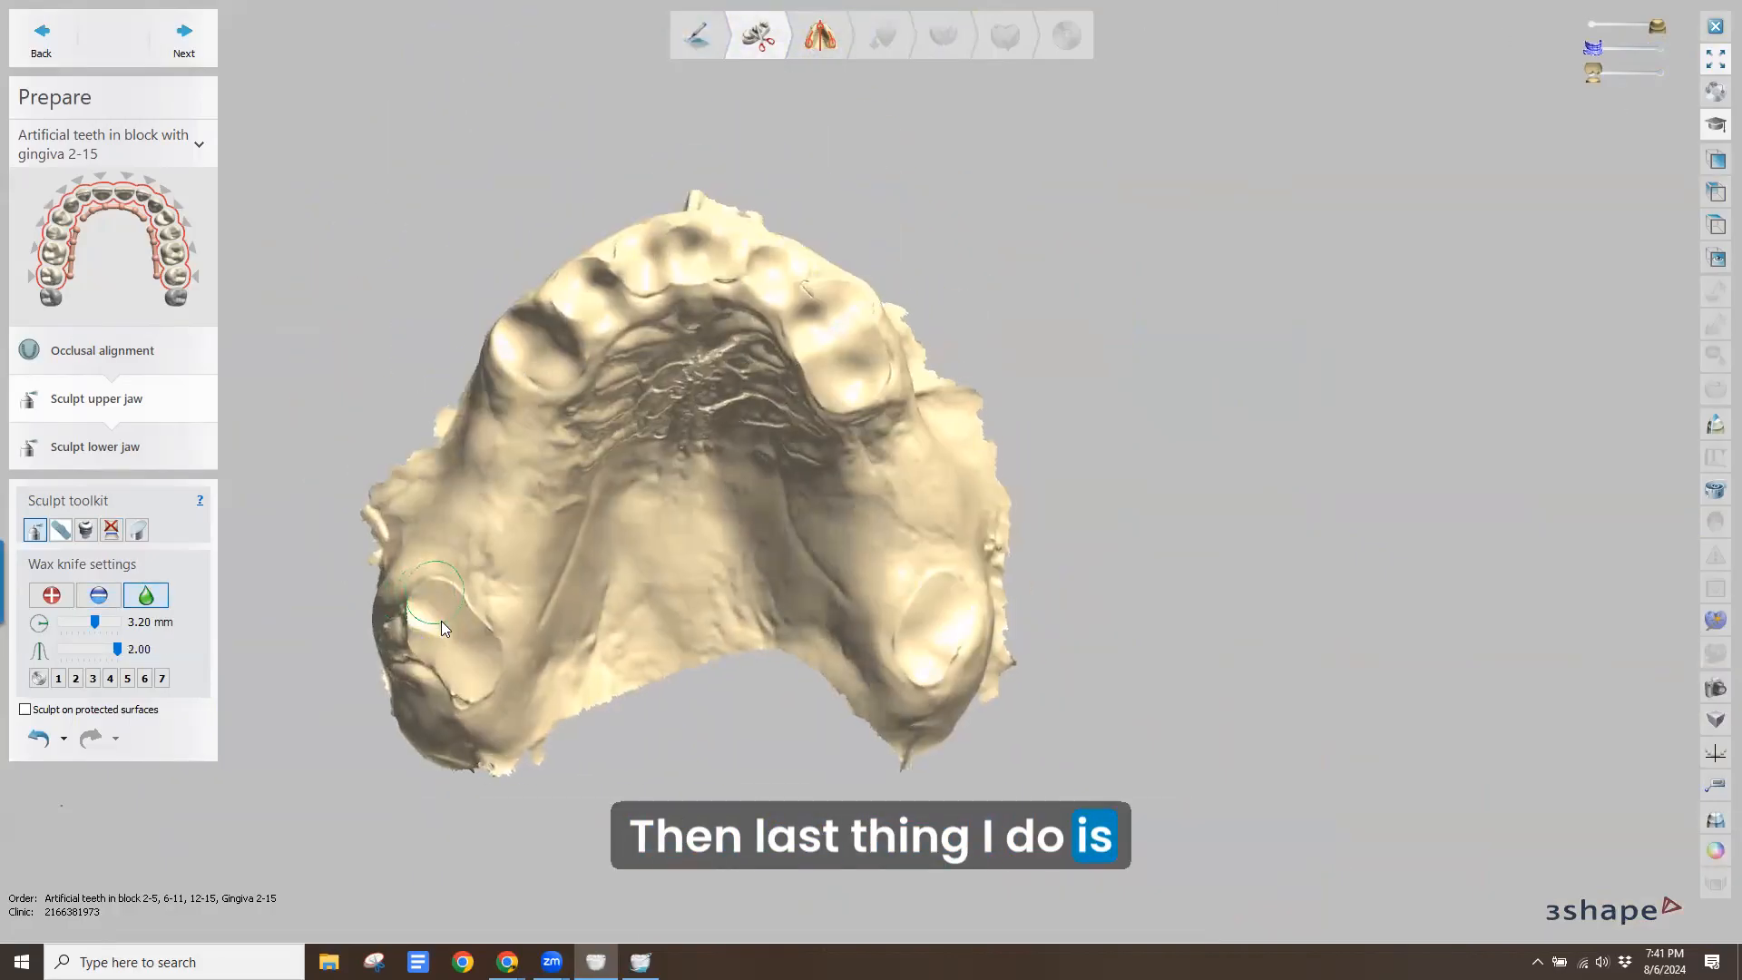
pyautogui.scroll(10, 428, 614)
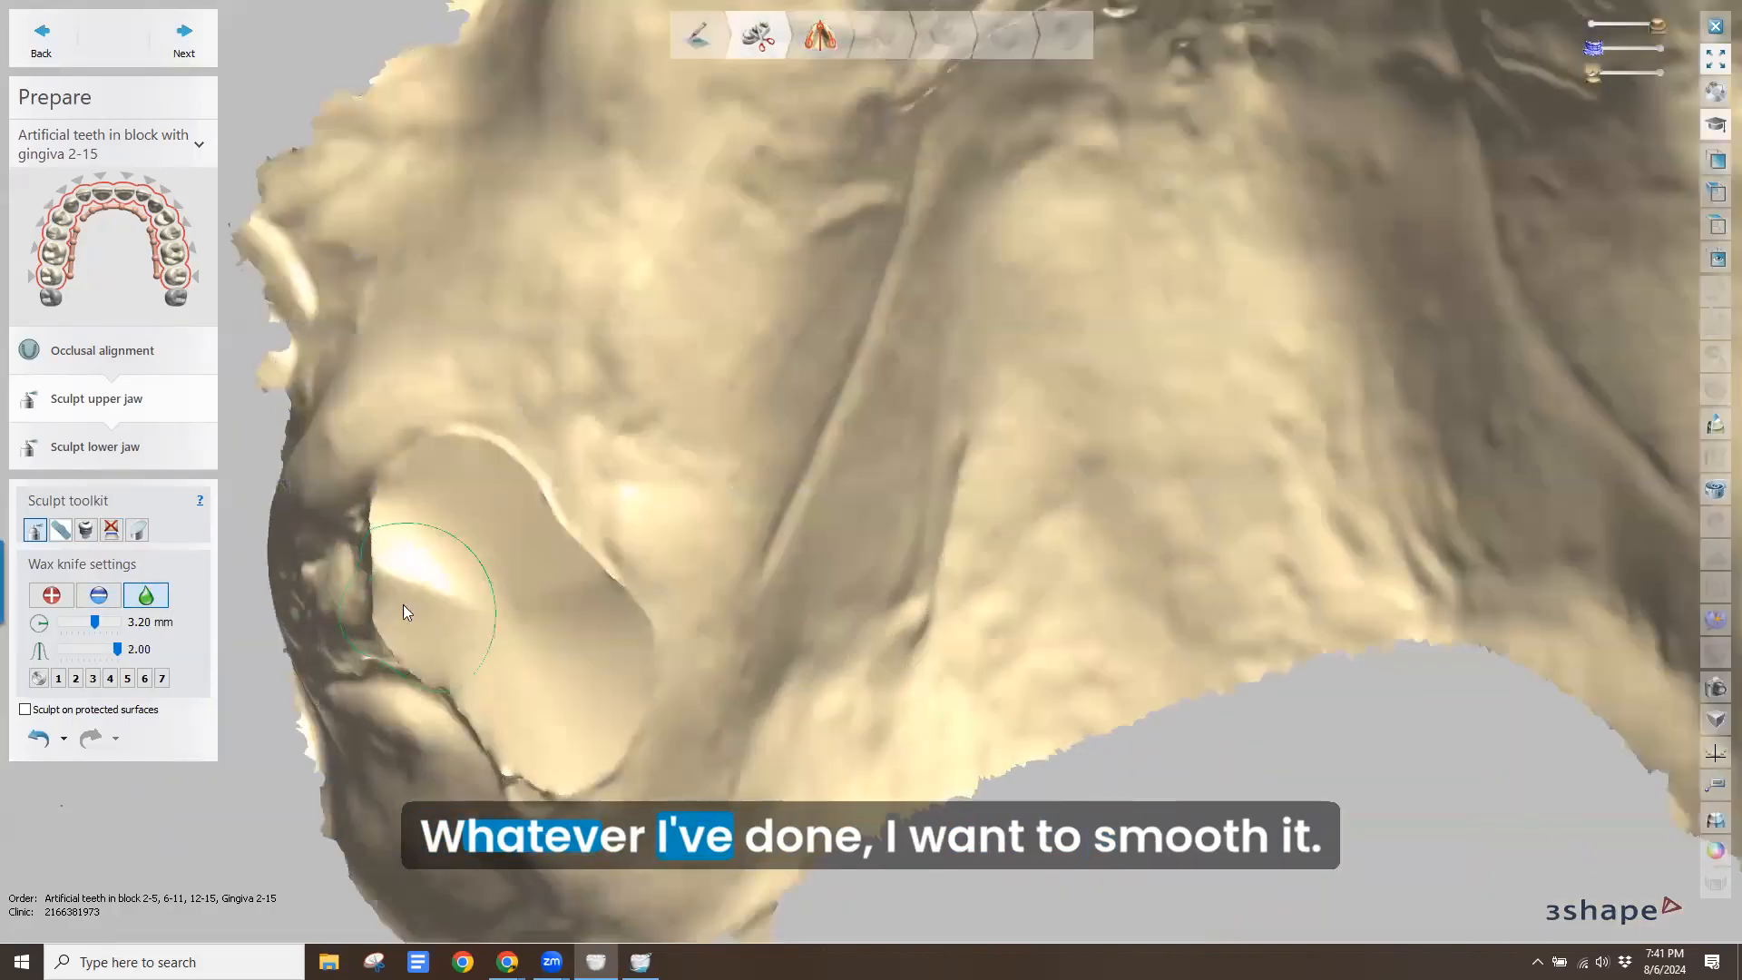
pyautogui.keyDown('shift'); pyautogui.scroll(8, 448, 567); pyautogui.keyUp('shift')
pyautogui.moveTo(492, 600)
pyautogui.mouseDown()
pyautogui.moveTo(426, 606)
pyautogui.moveTo(557, 671)
pyautogui.moveTo(452, 594)
pyautogui.mouseUp()
pyautogui.scroll(-10, 452, 595)
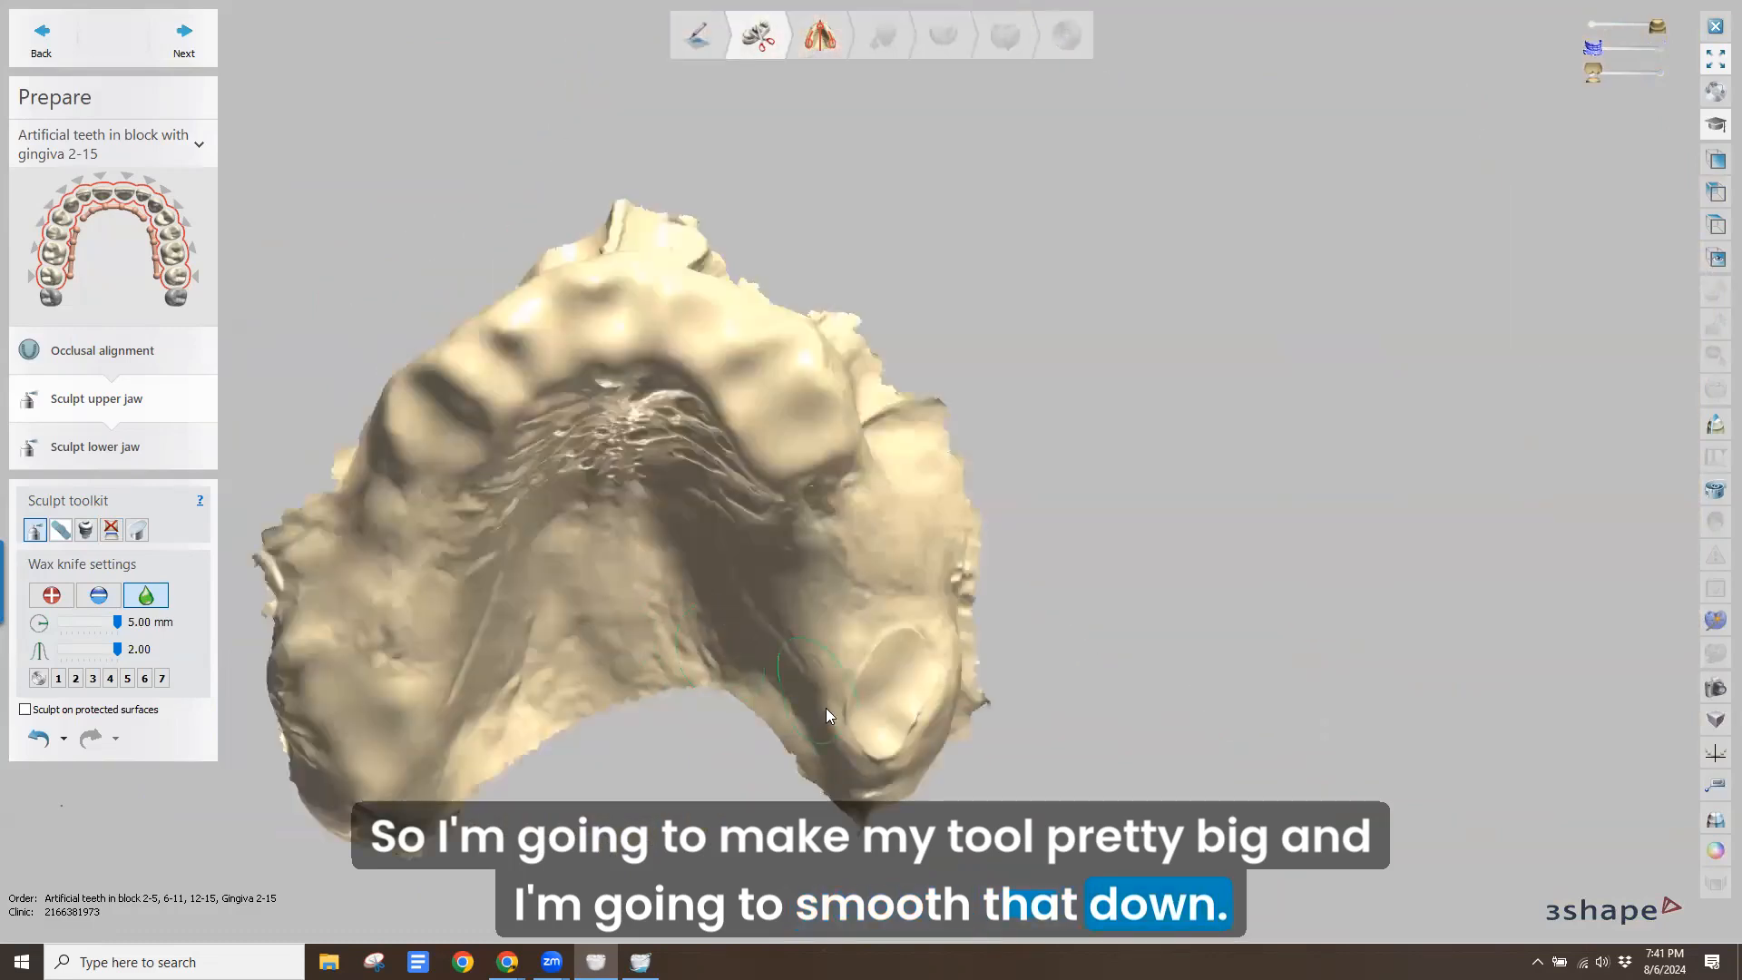
pyautogui.scroll(-5, 567, 628)
pyautogui.moveTo(562, 622); pyautogui.dragTo(374, 528, button='right')
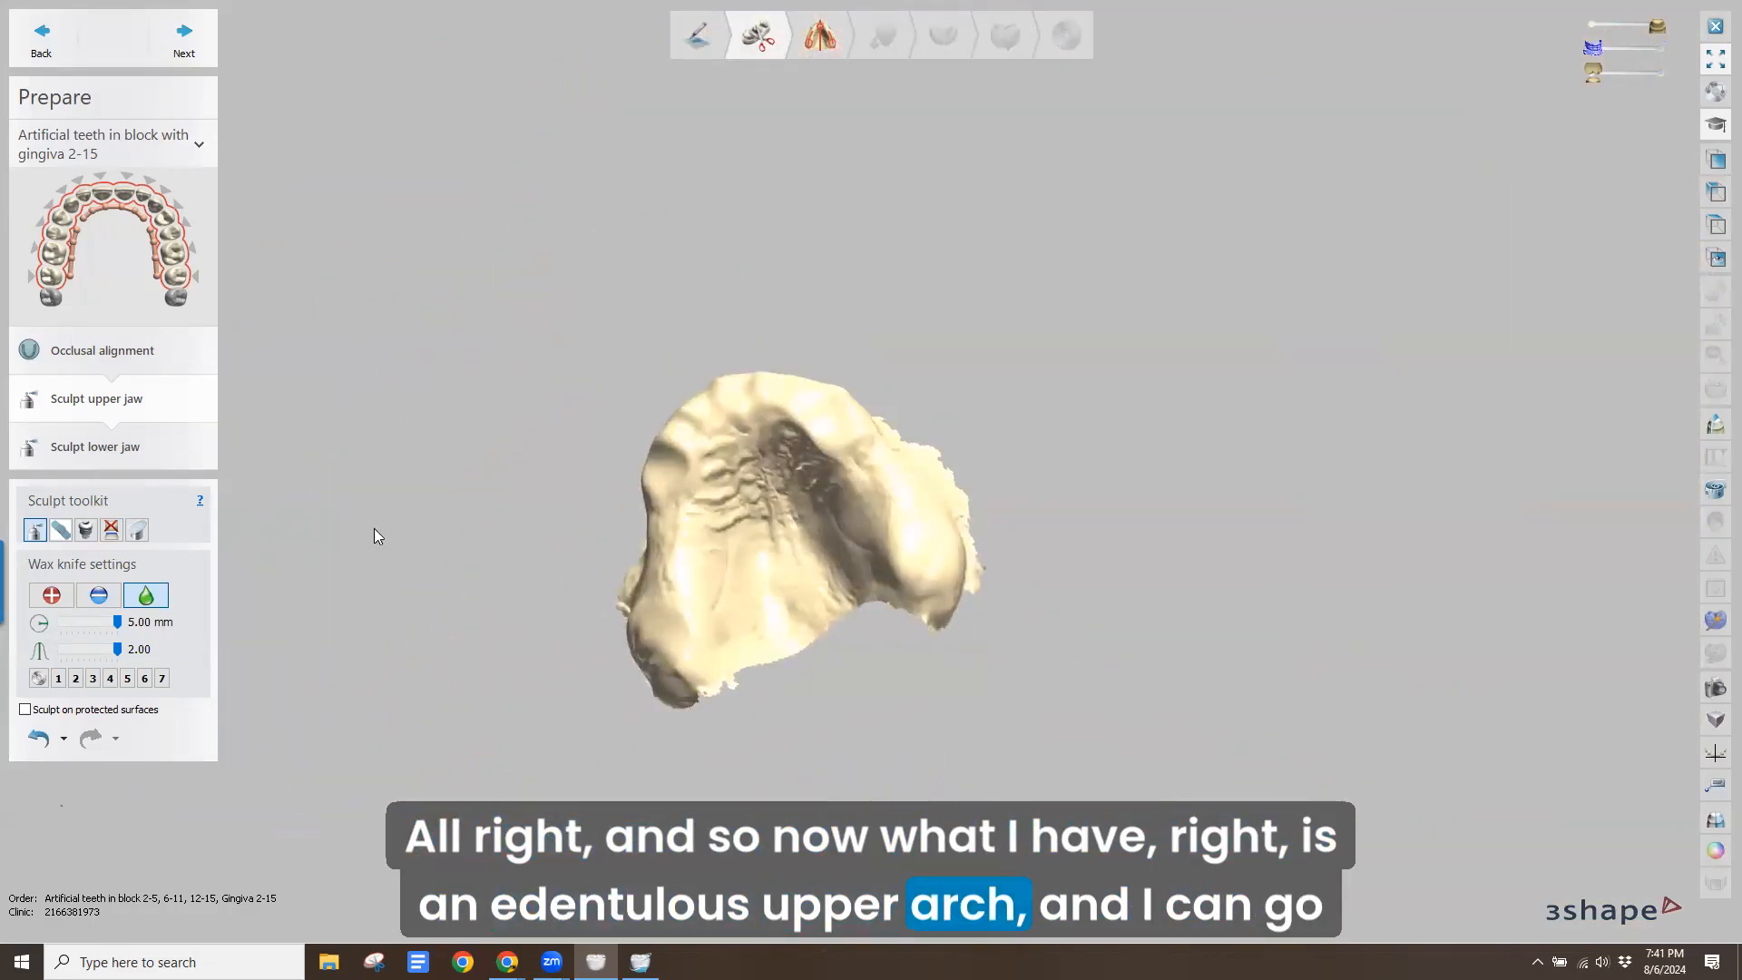
# Leave the lower jaw unsculpted, keep the existing occlusal plane and characteristic points, and advance to the upper jaw boundary
pyautogui.click(162, 38)
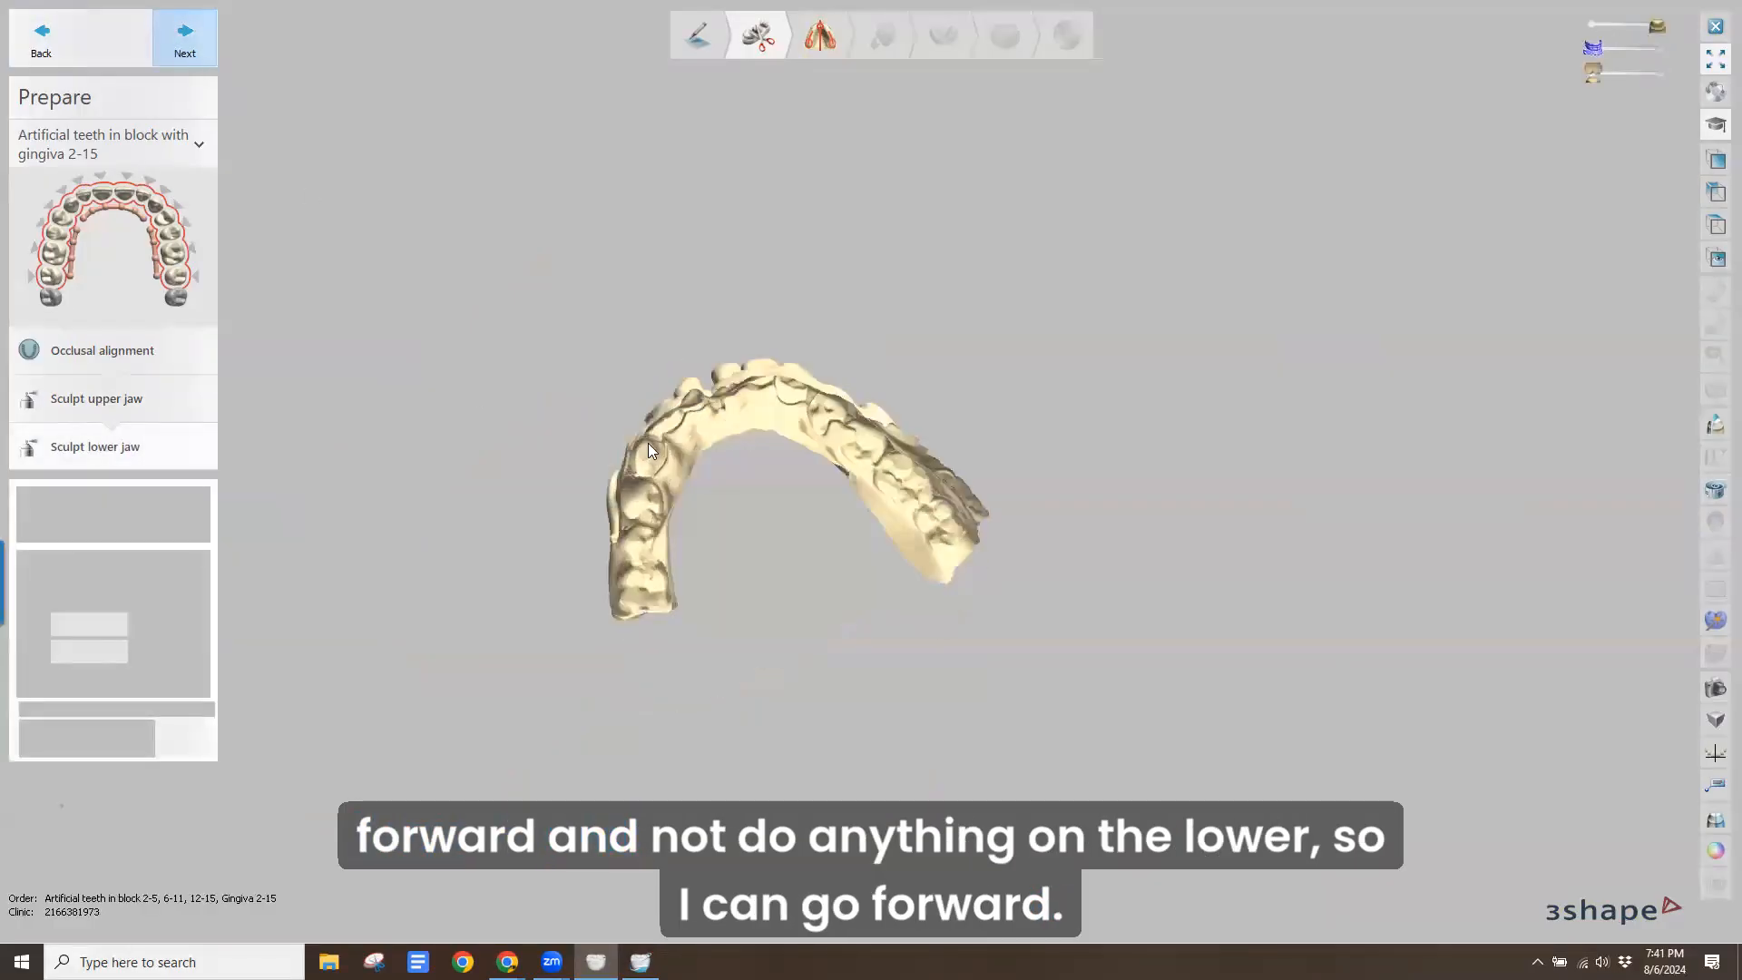
pyautogui.click(173, 29)
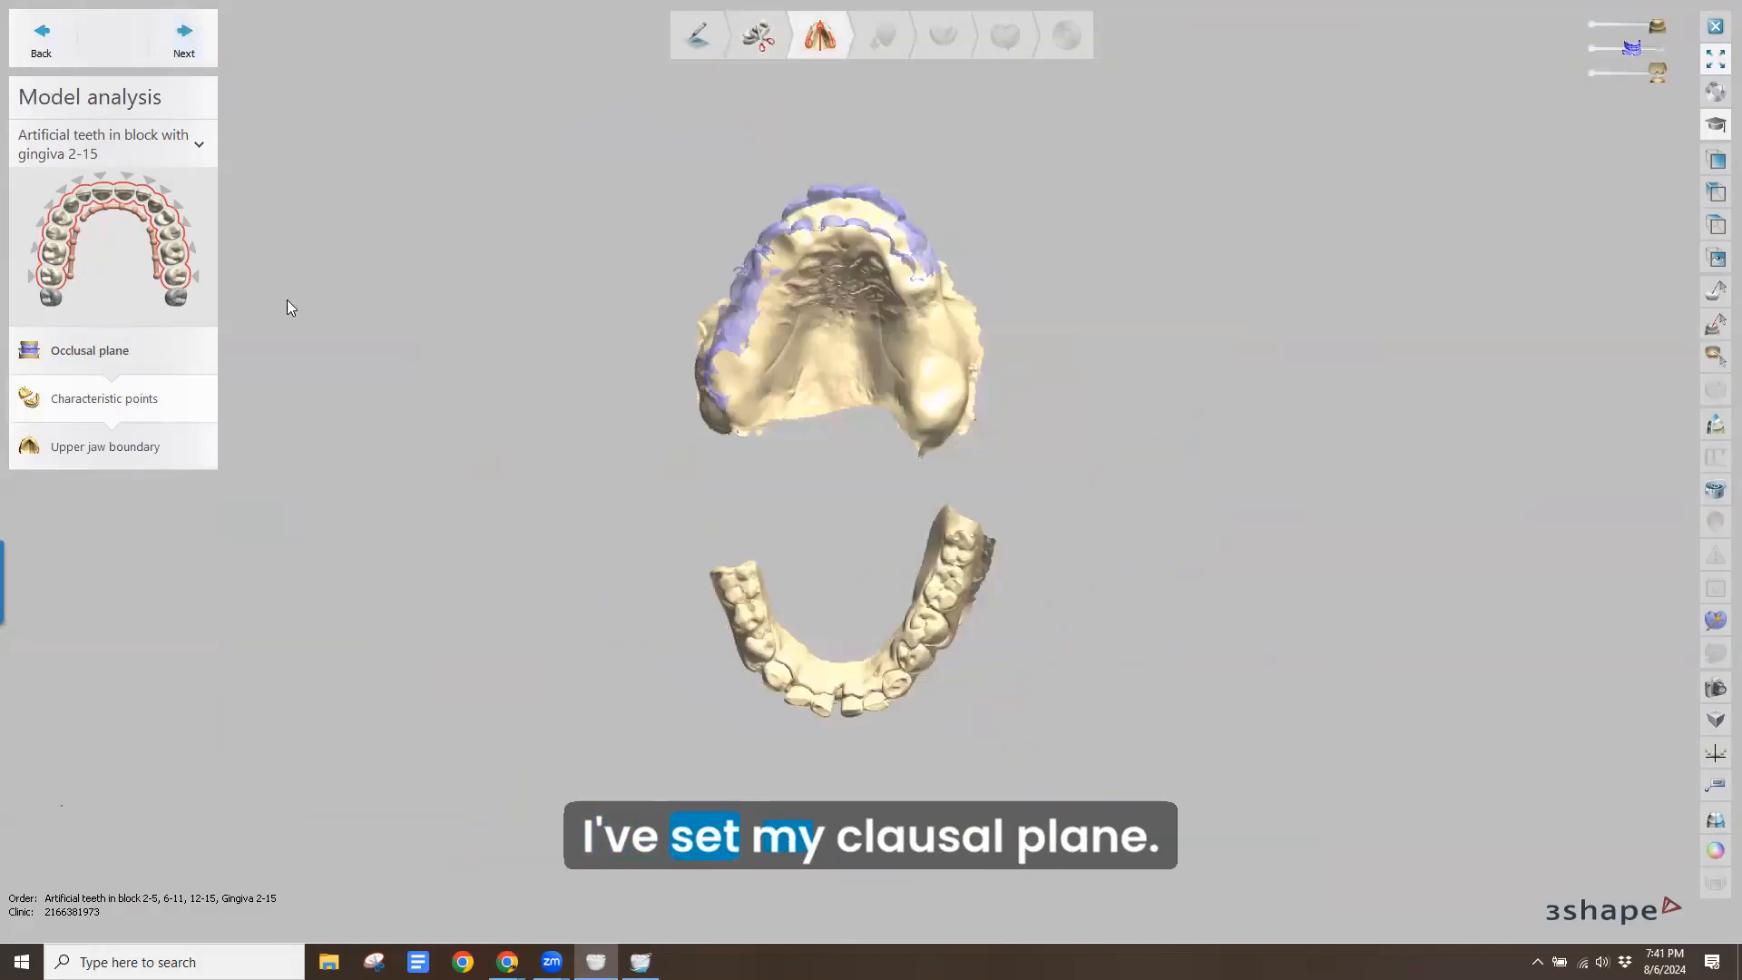
pyautogui.click(168, 37)
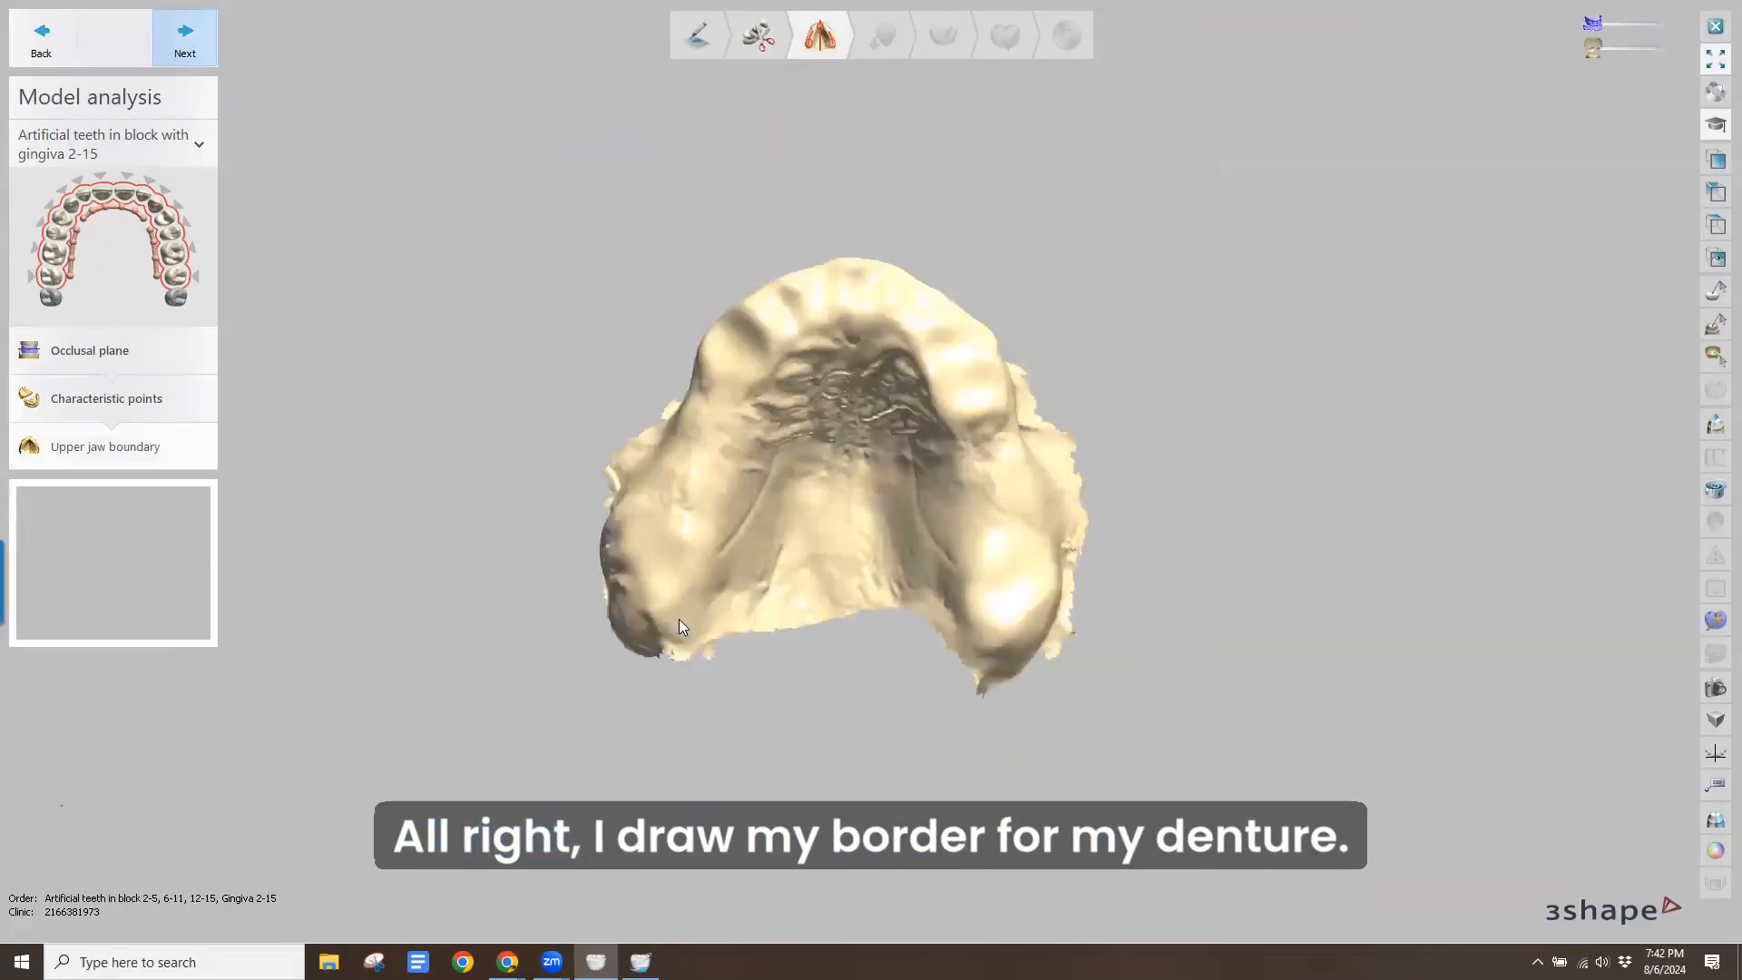
# Start outlining the prosthesis base boundary, placing points along the outer vestibule of the upper jaw
pyautogui.moveTo(709, 550); pyautogui.dragTo(768, 581, button='right')
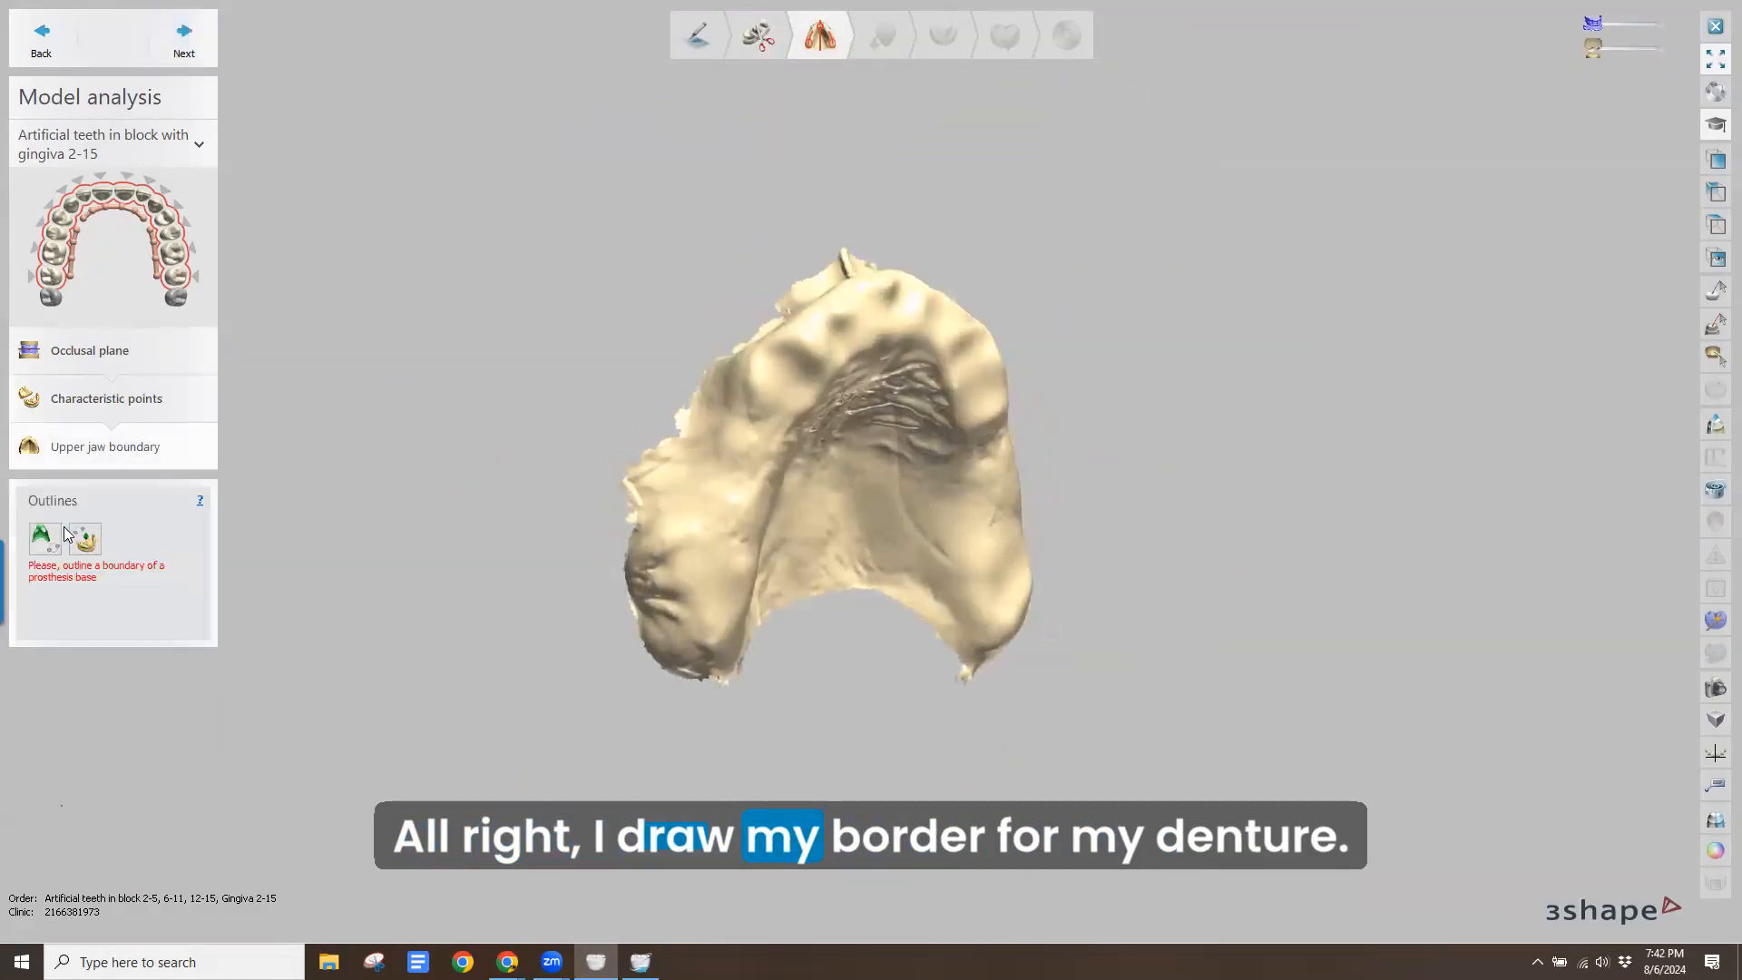
pyautogui.moveTo(648, 568); pyautogui.dragTo(562, 594, button='right')
pyautogui.scroll(5, 563, 594)
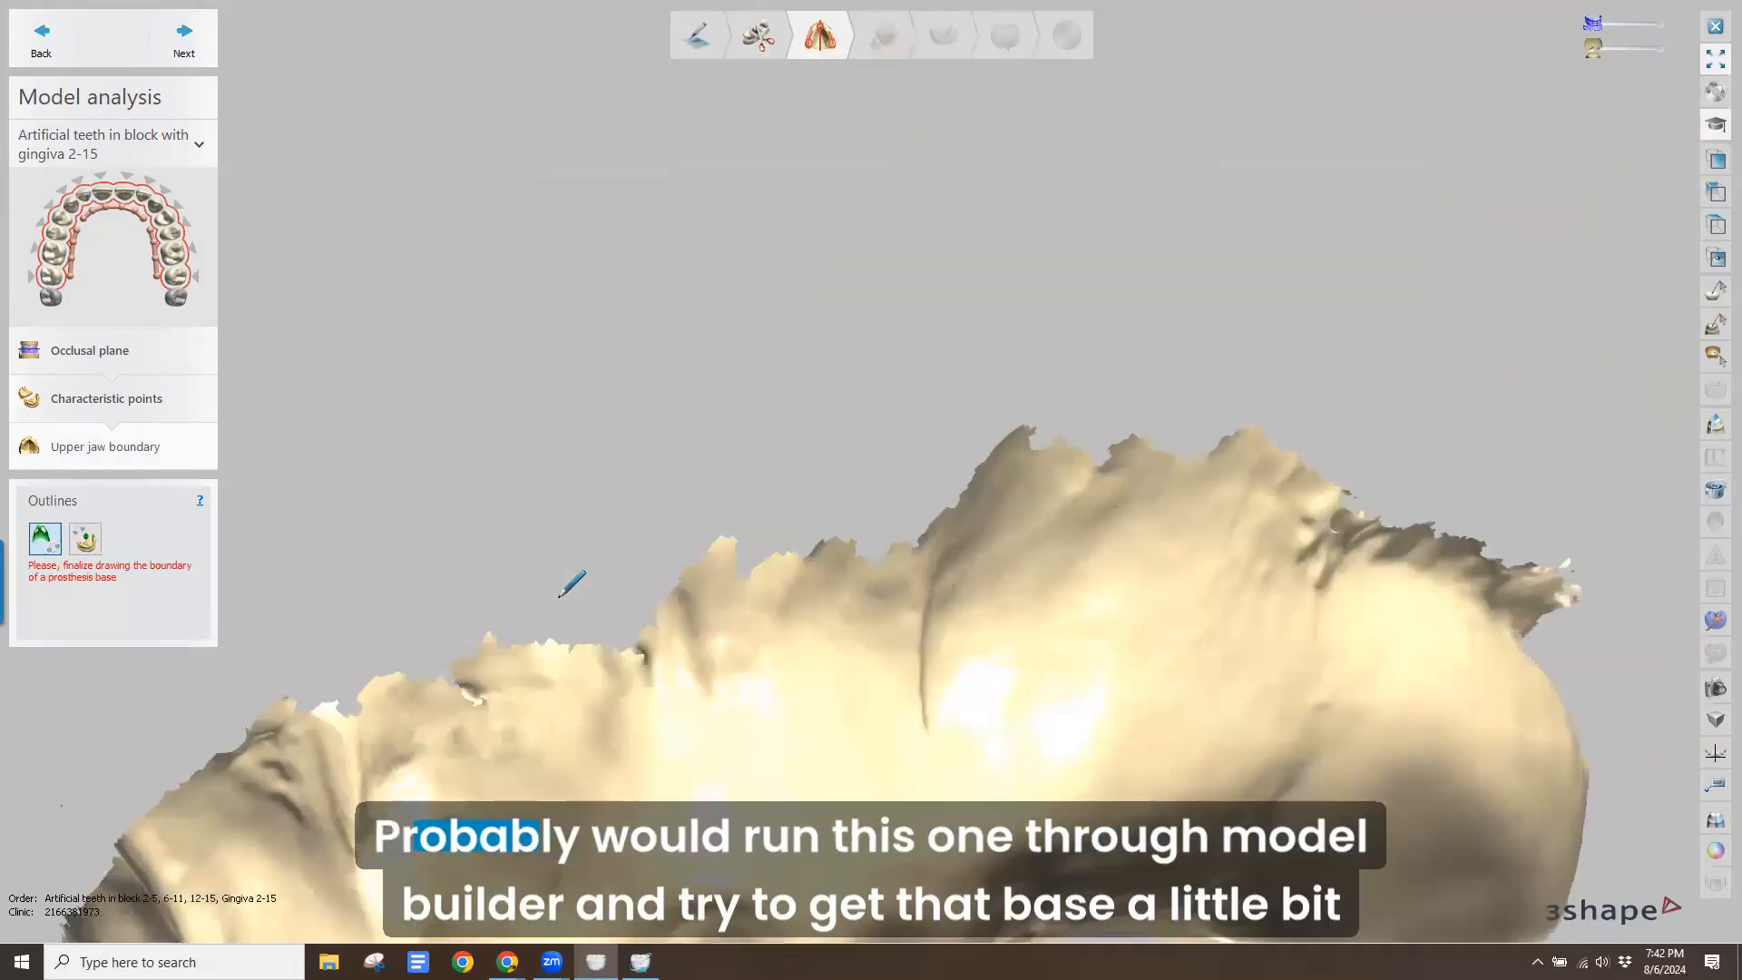
pyautogui.moveTo(417, 676); pyautogui.dragTo(344, 770, button='right')
pyautogui.click(368, 826)
pyautogui.click(599, 680)
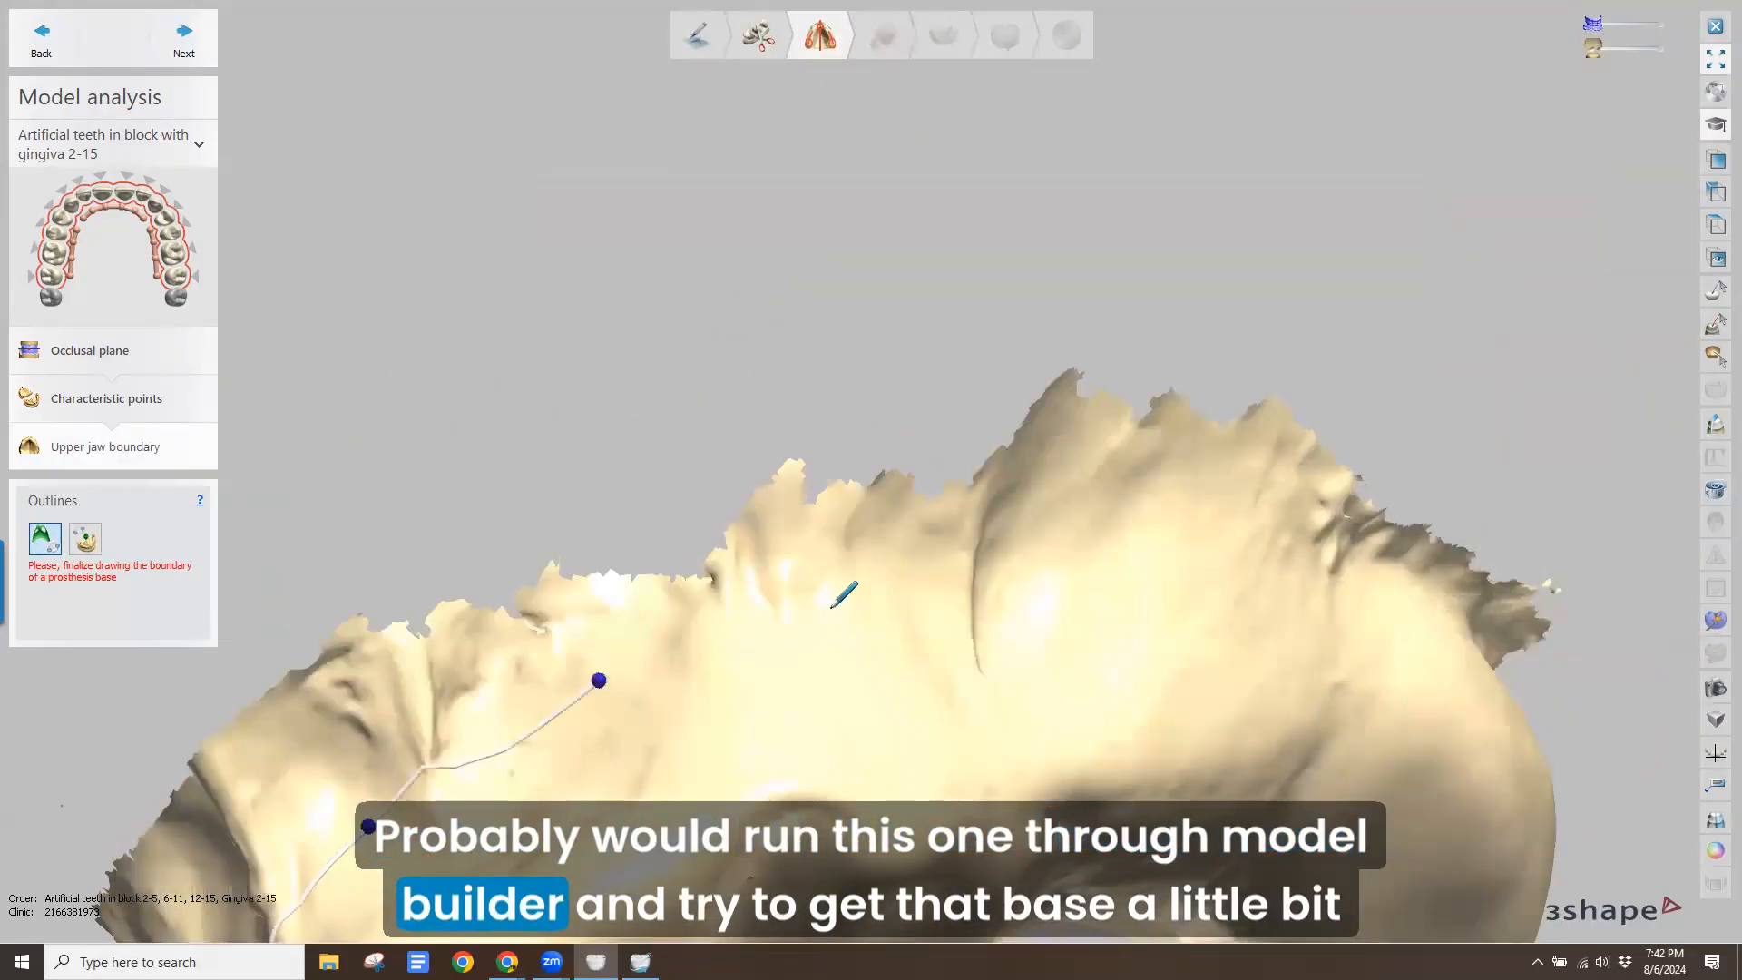
pyautogui.click(841, 609)
pyautogui.click(1057, 565)
pyautogui.click(1350, 576)
# Continue the prosthesis base boundary around the tuberosity and across the back of the palate until the outline is closed
pyautogui.moveTo(1350, 575); pyautogui.dragTo(1086, 536, button='right')
pyautogui.click(779, 486)
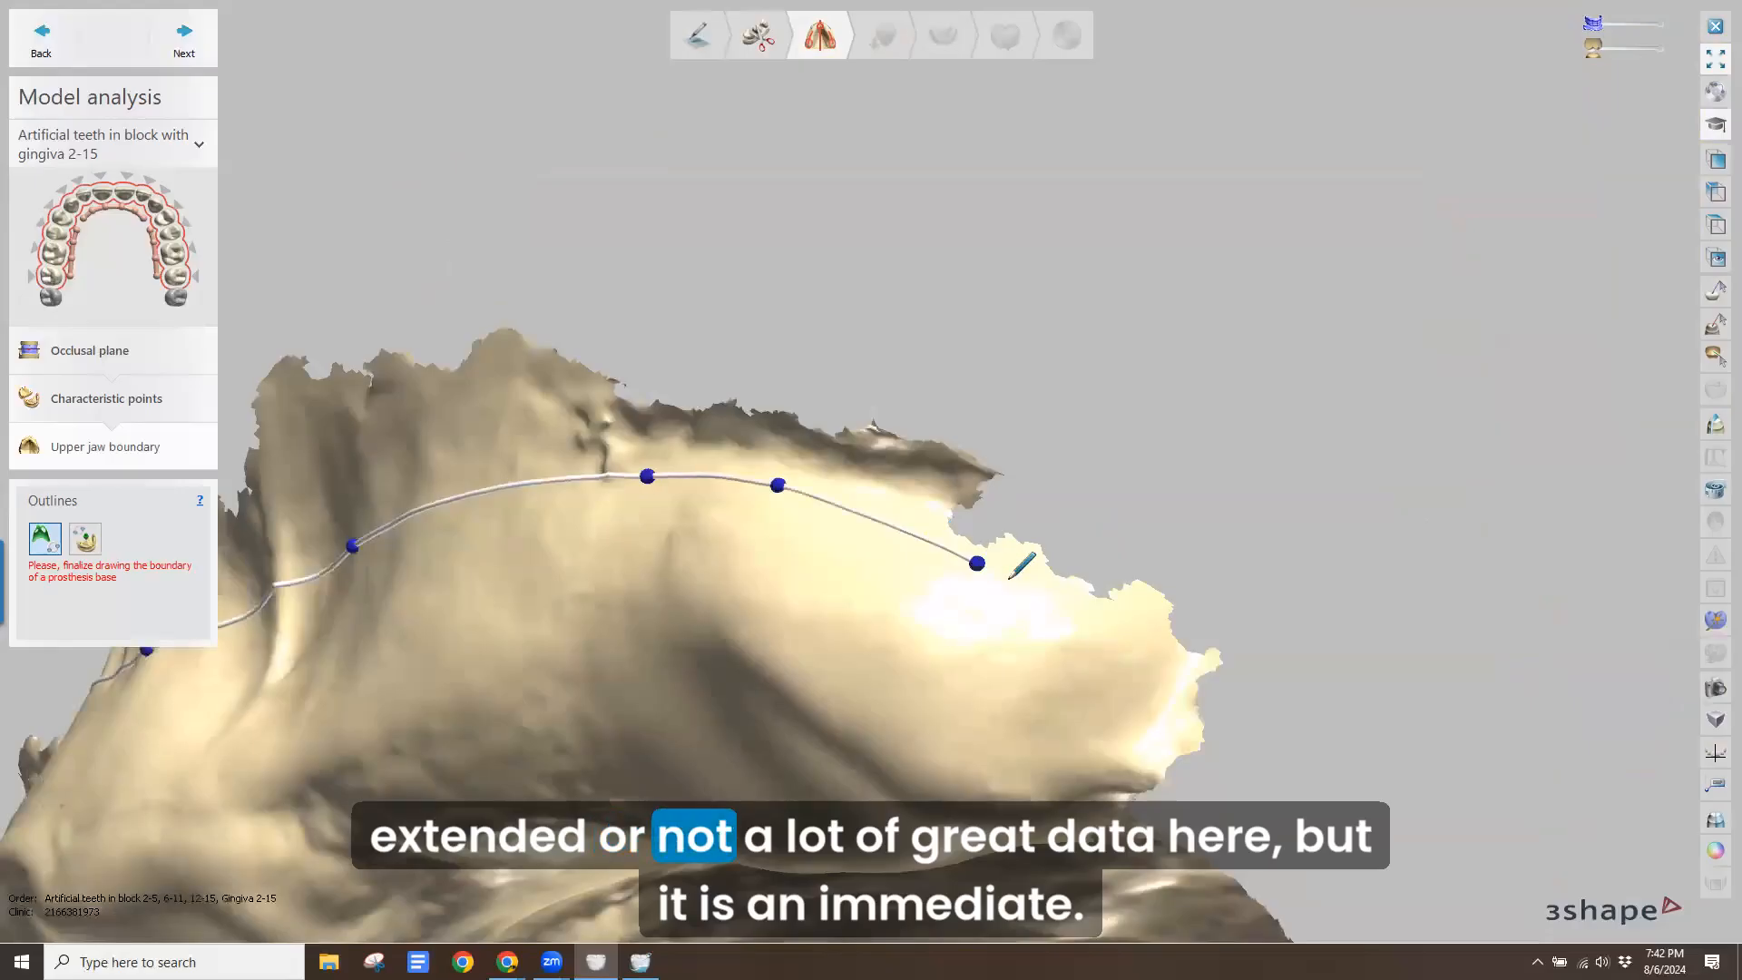
pyautogui.click(1123, 662)
pyautogui.moveTo(1123, 663); pyautogui.dragTo(1043, 332, button='right')
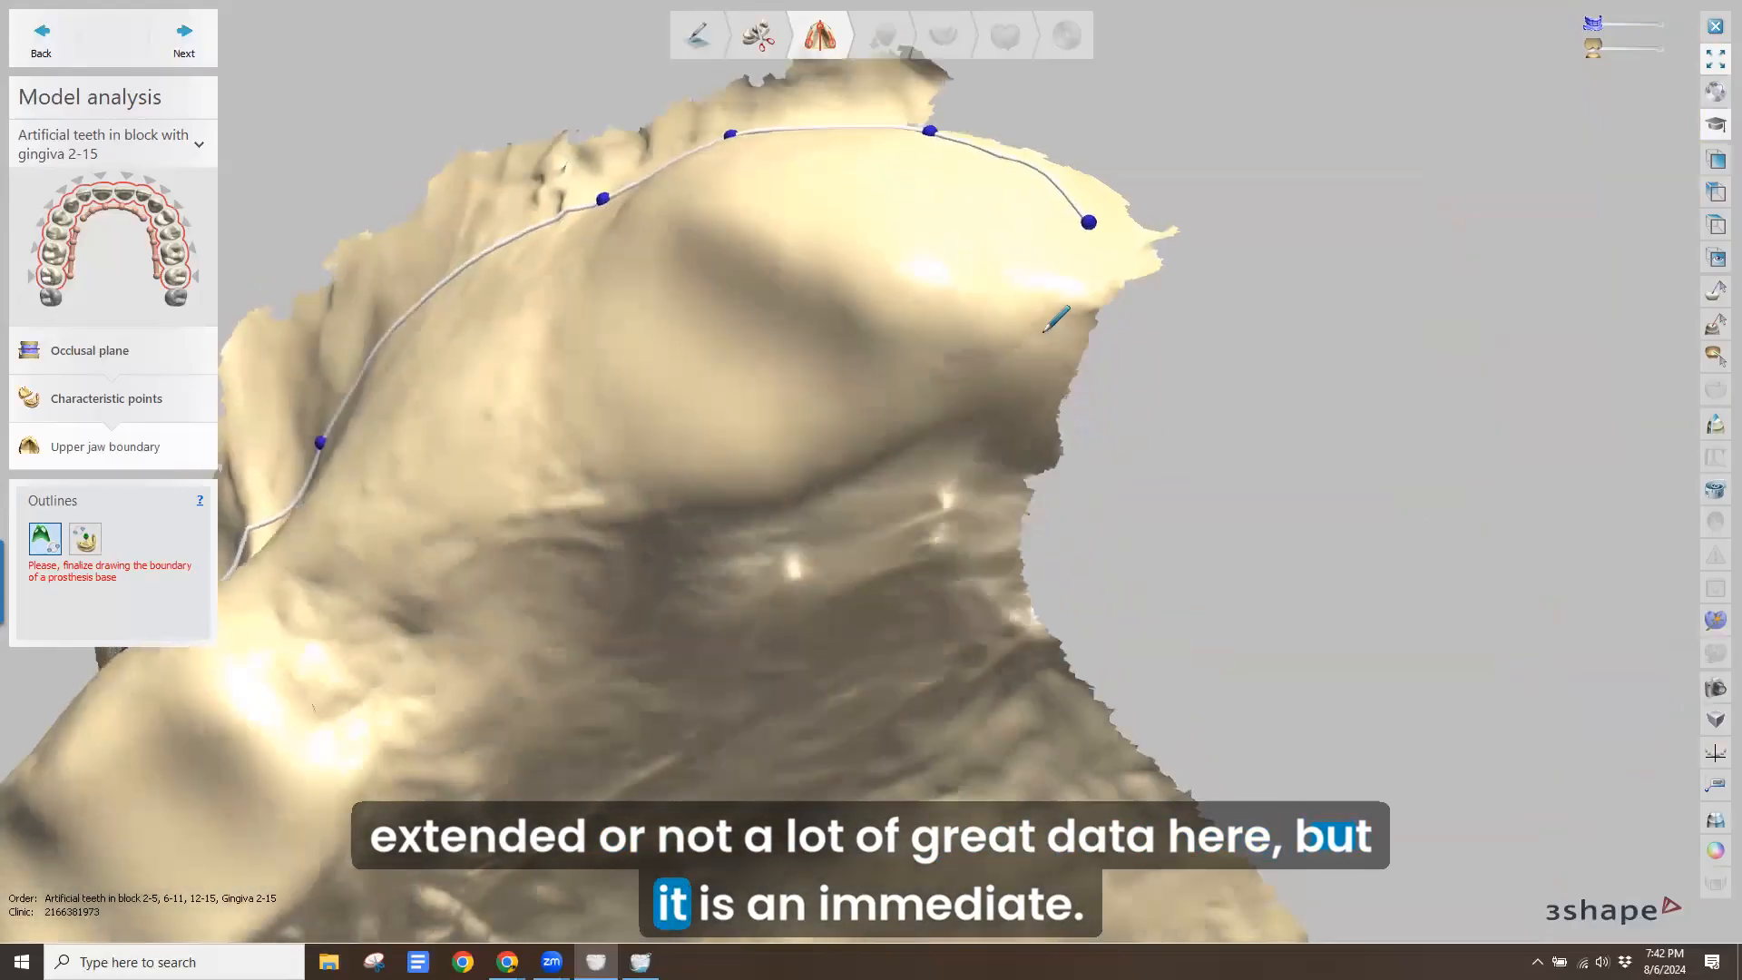
pyautogui.click(1044, 331)
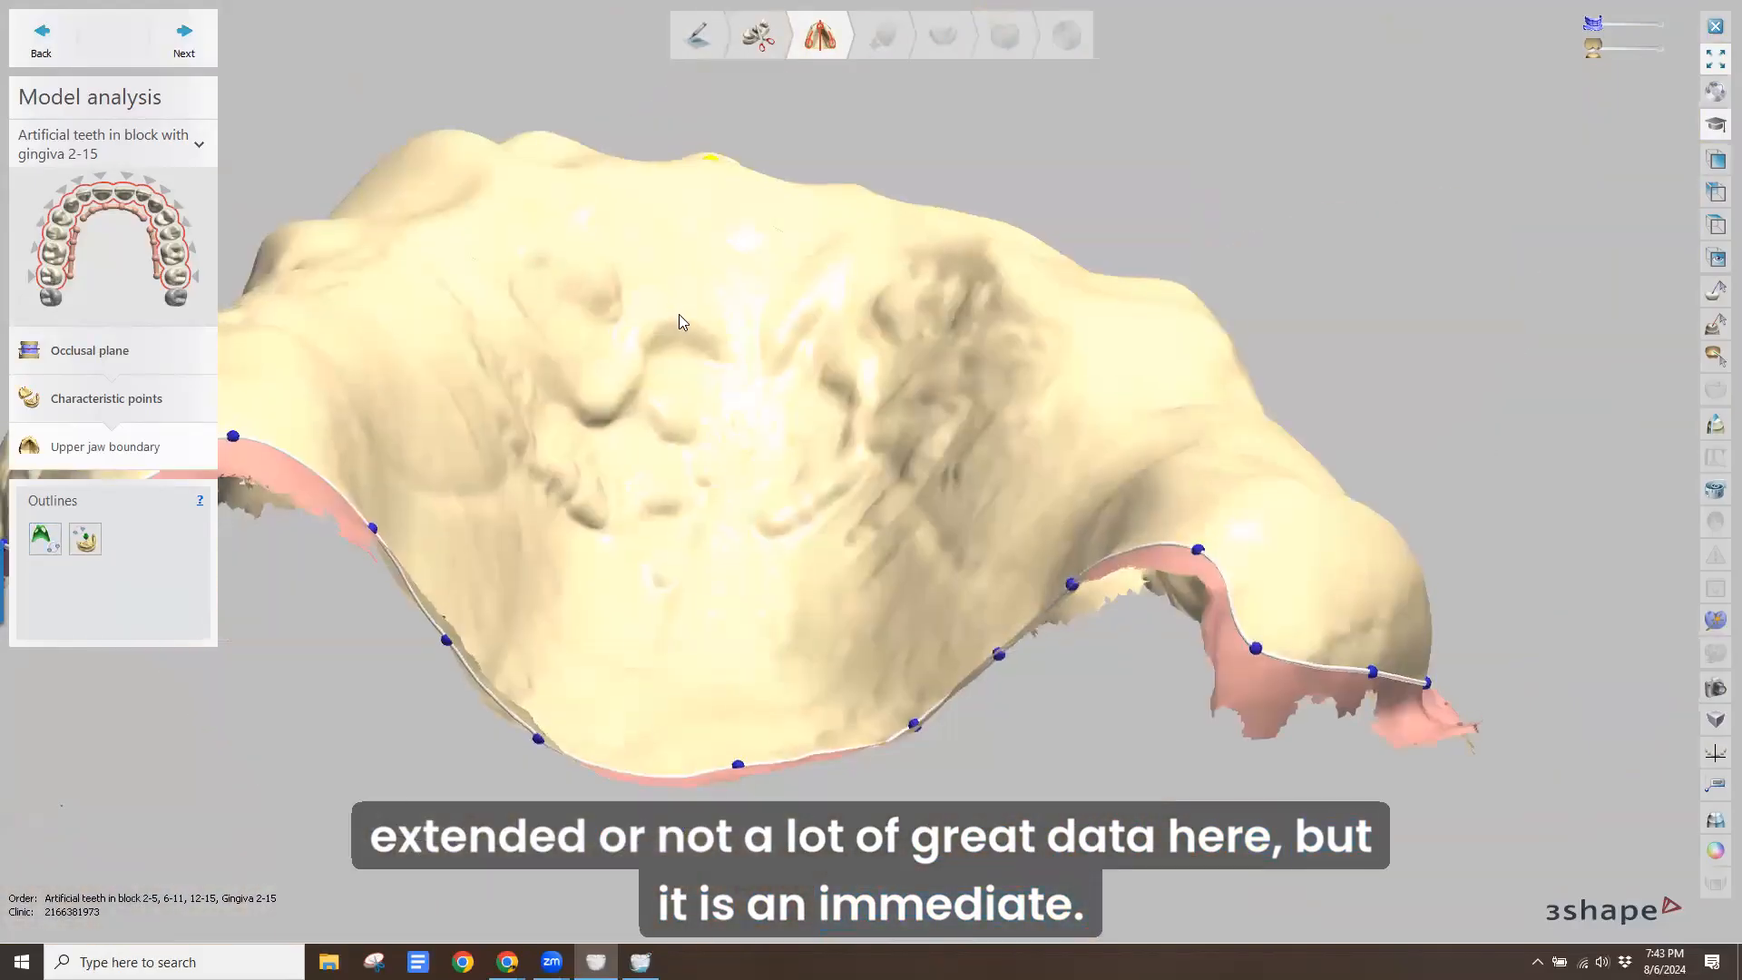
# Move the boundary point beside the anterior vestibular fold down toward the ridge so the spline stays on the surface
pyautogui.moveTo(679, 313)
pyautogui.mouseDown(button='right')
pyautogui.moveTo(665, 442)
pyautogui.moveTo(625, 369)
pyautogui.moveTo(1022, 290)
pyautogui.moveTo(708, 82)
pyautogui.moveTo(742, 319)
pyautogui.mouseUp(button='right')
pyautogui.scroll(3, 1066, 528)
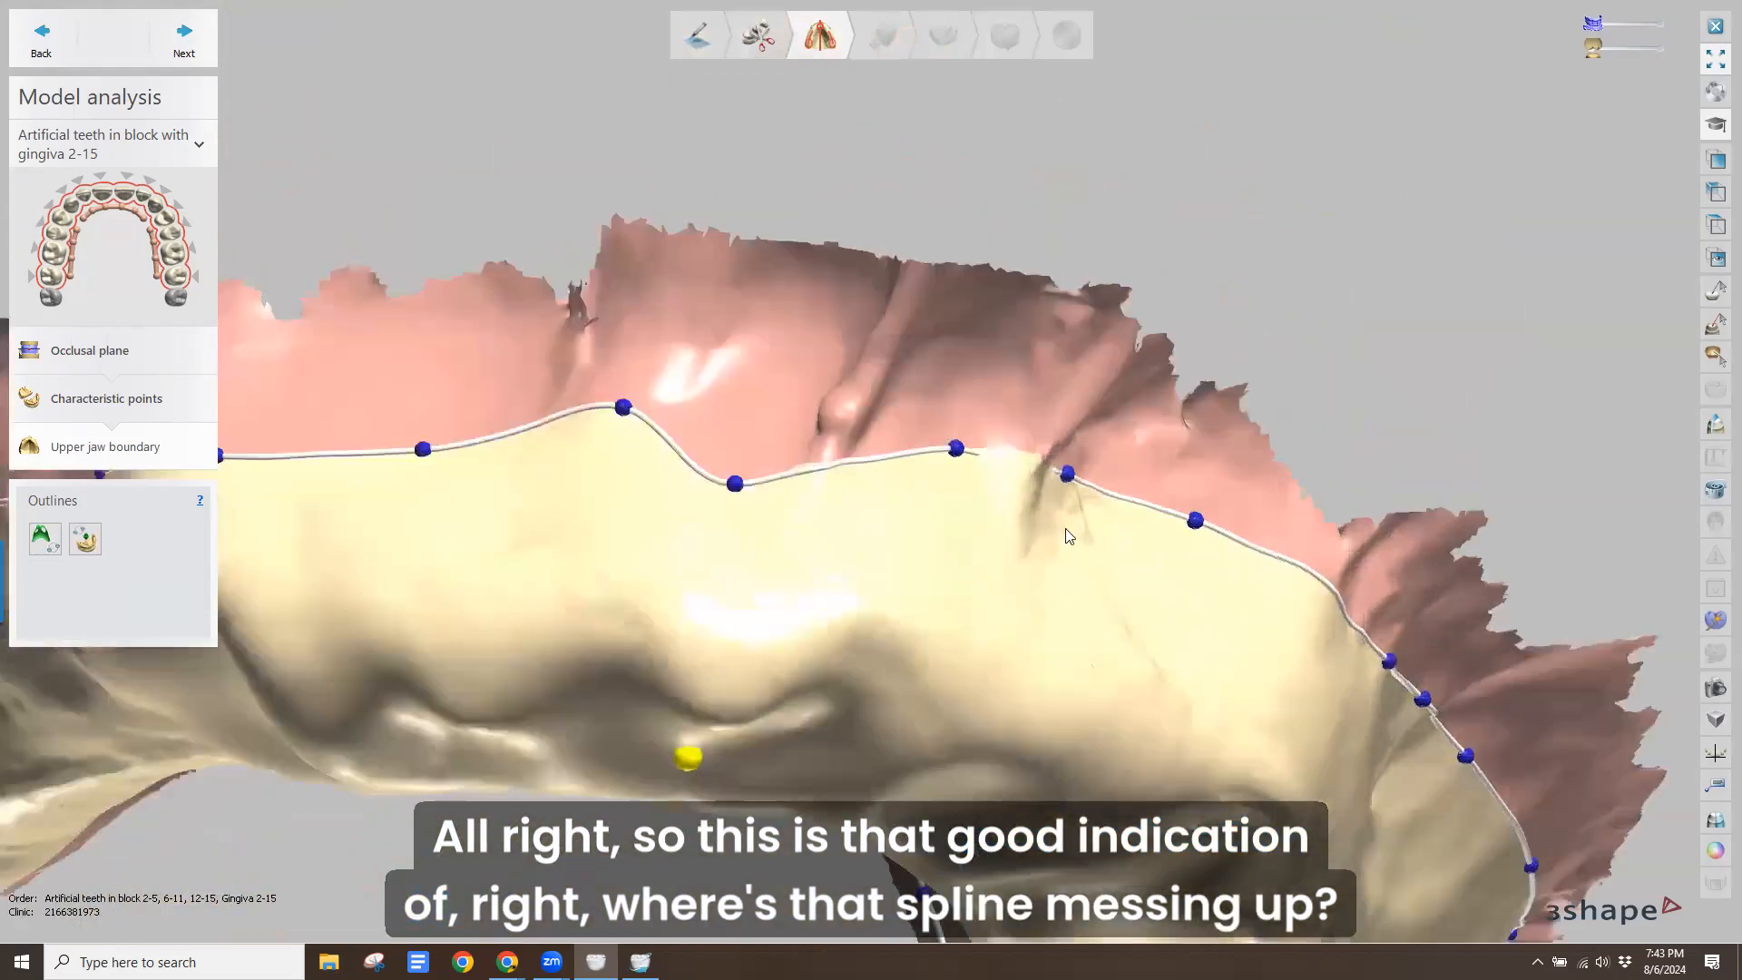
pyautogui.moveTo(878, 394); pyautogui.dragTo(926, 466)
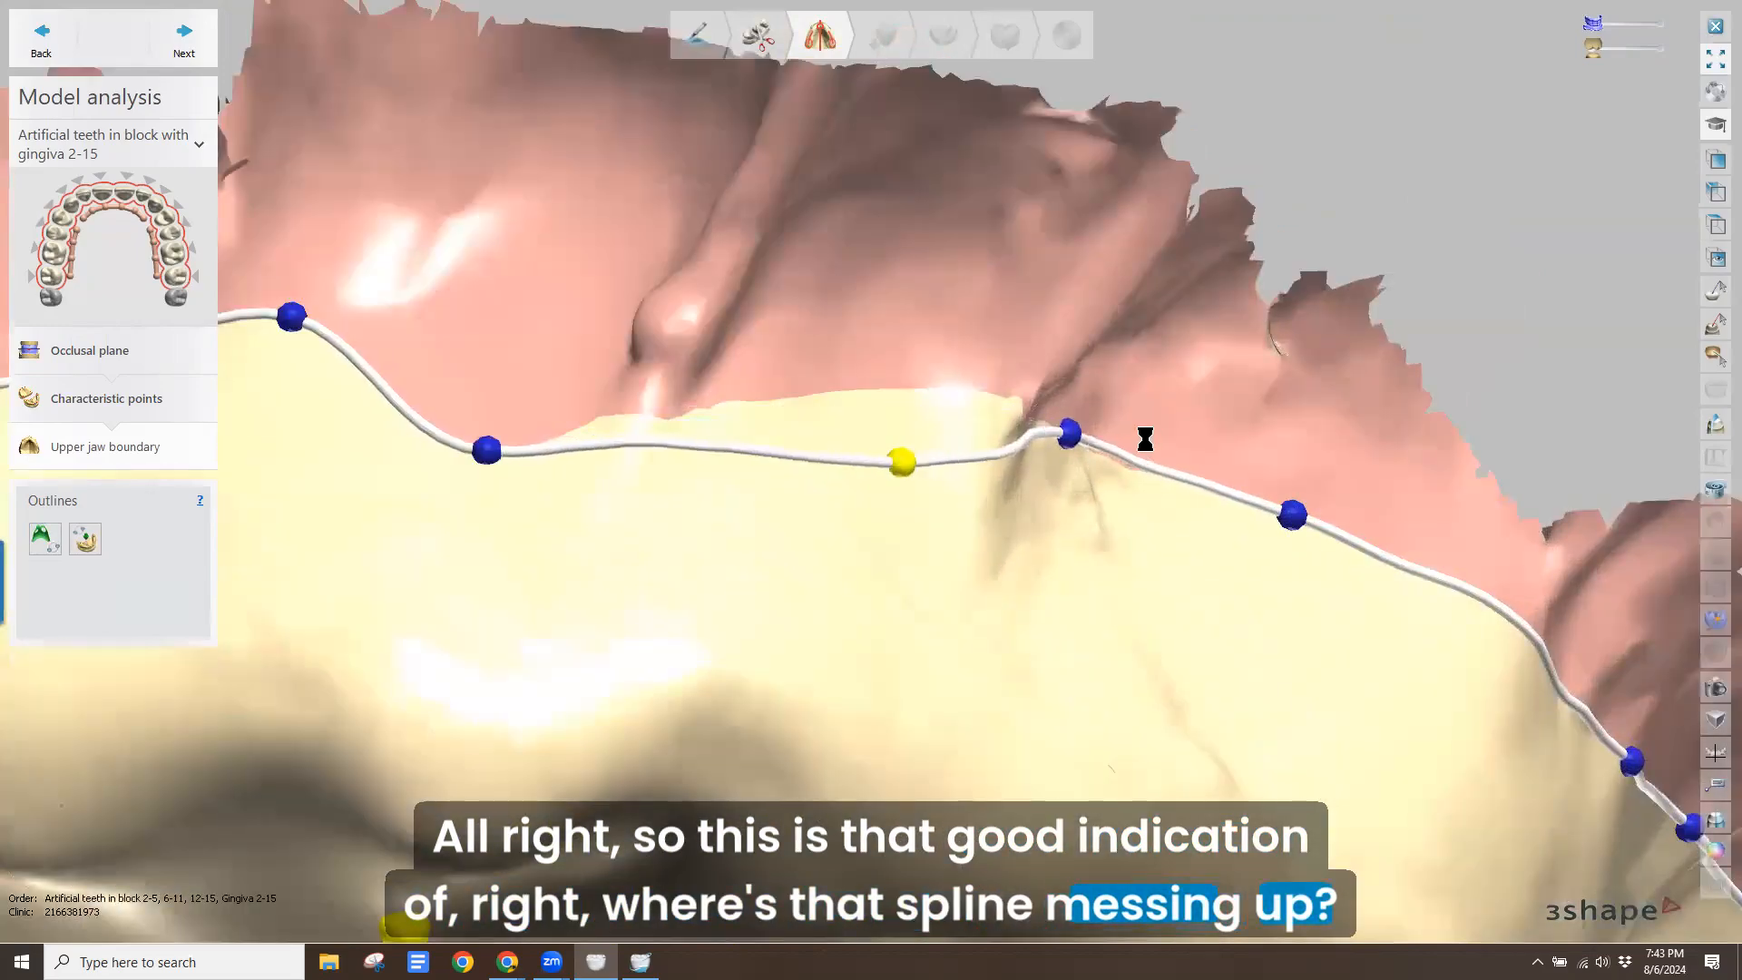
# Inspect the prosthesis base boundary around the upper jaw for wrinkles or places where the line runs under the surface
pyautogui.moveTo(1065, 439); pyautogui.dragTo(732, 441, button='right')
pyautogui.moveTo(991, 326); pyautogui.dragTo(911, 597, button='right')
pyautogui.scroll(3, 922, 603)
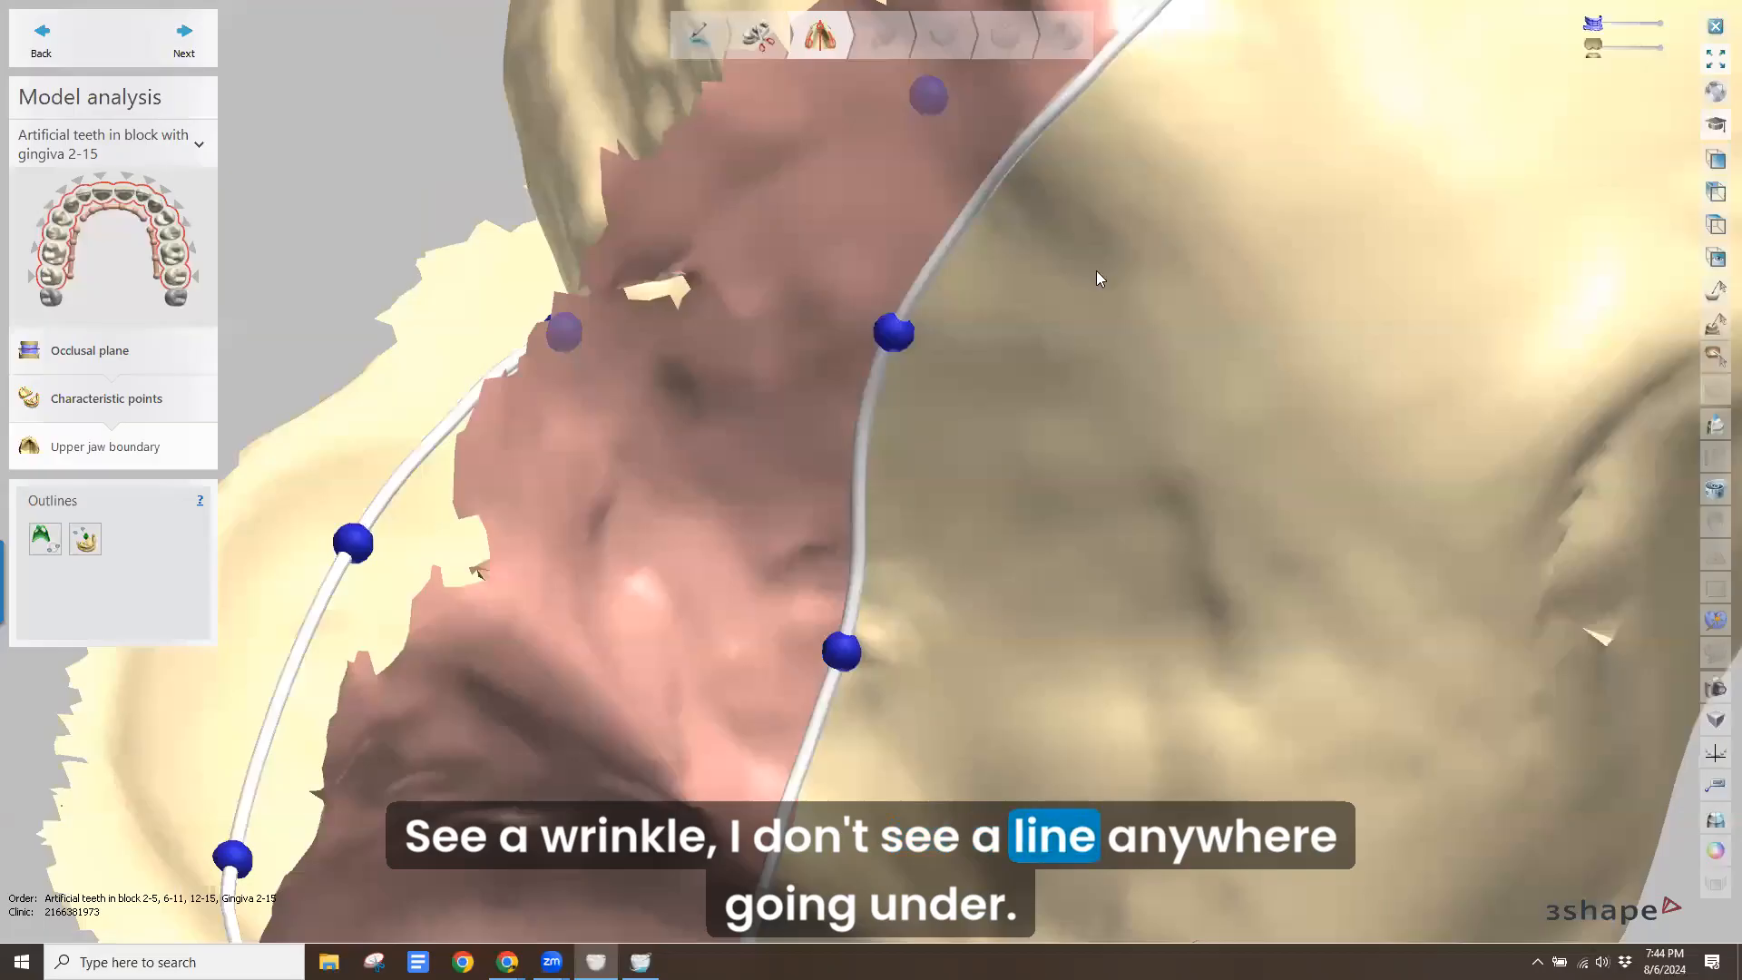
pyautogui.scroll(1, 1002, 339)
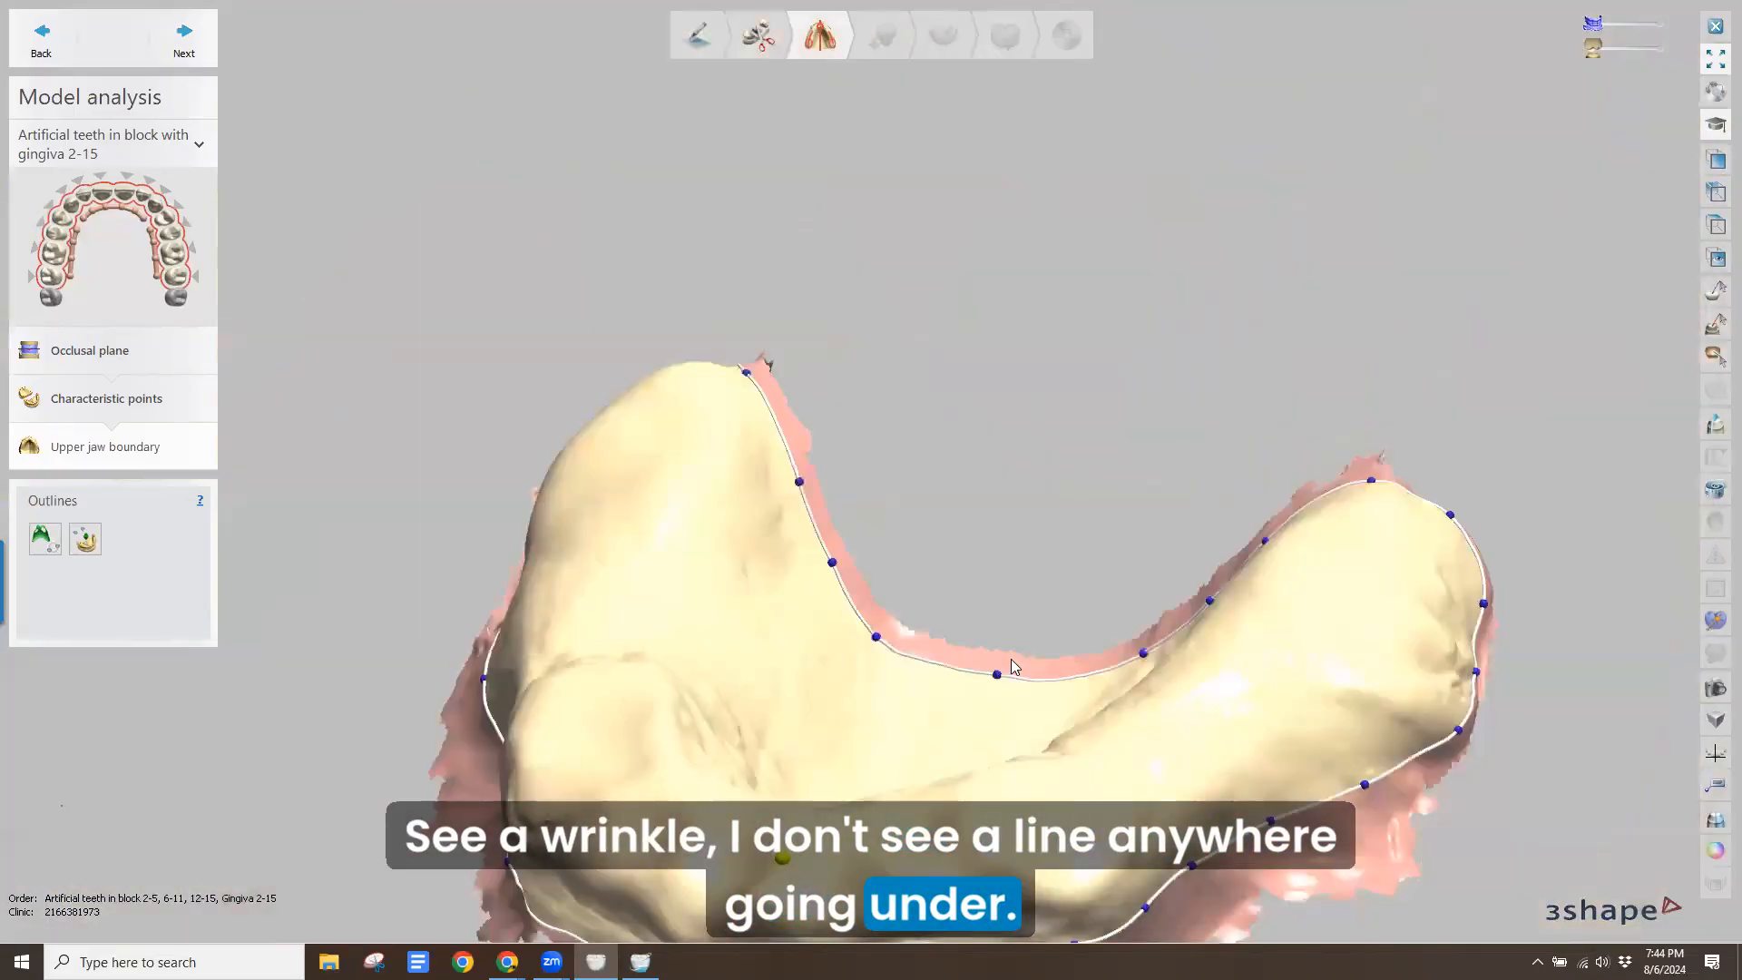
pyautogui.moveTo(1014, 666); pyautogui.dragTo(933, 706, button='right')
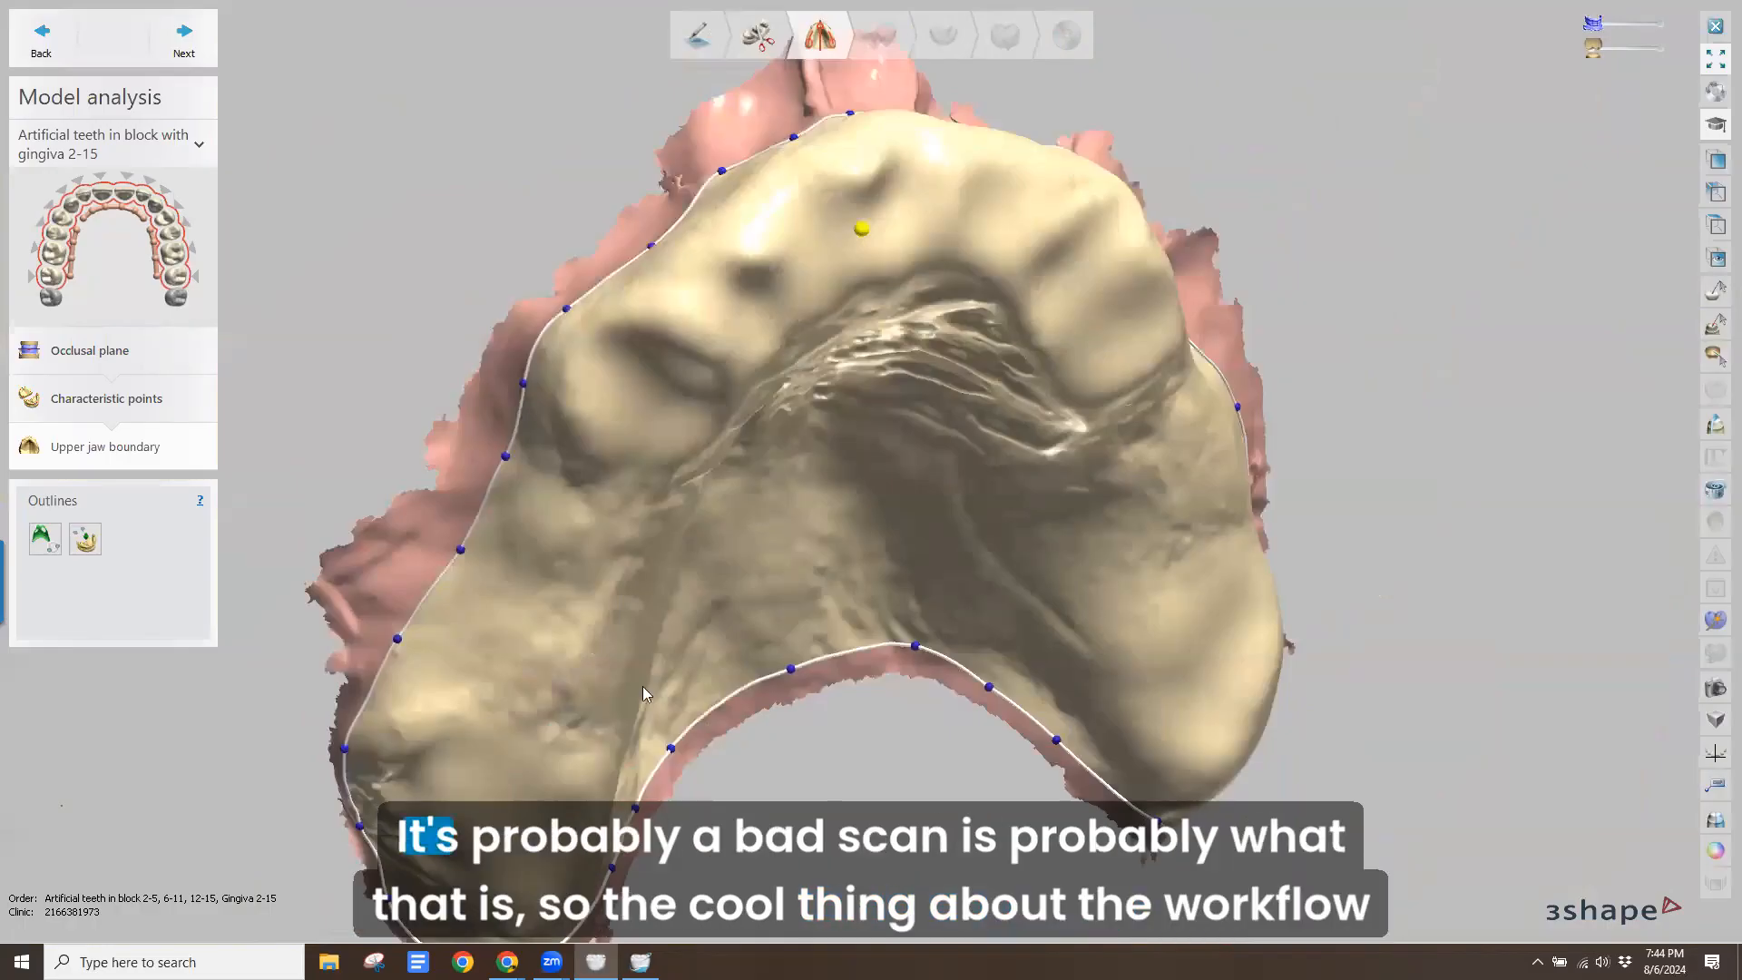
pyautogui.moveTo(630, 424); pyautogui.dragTo(675, 495, button='right')
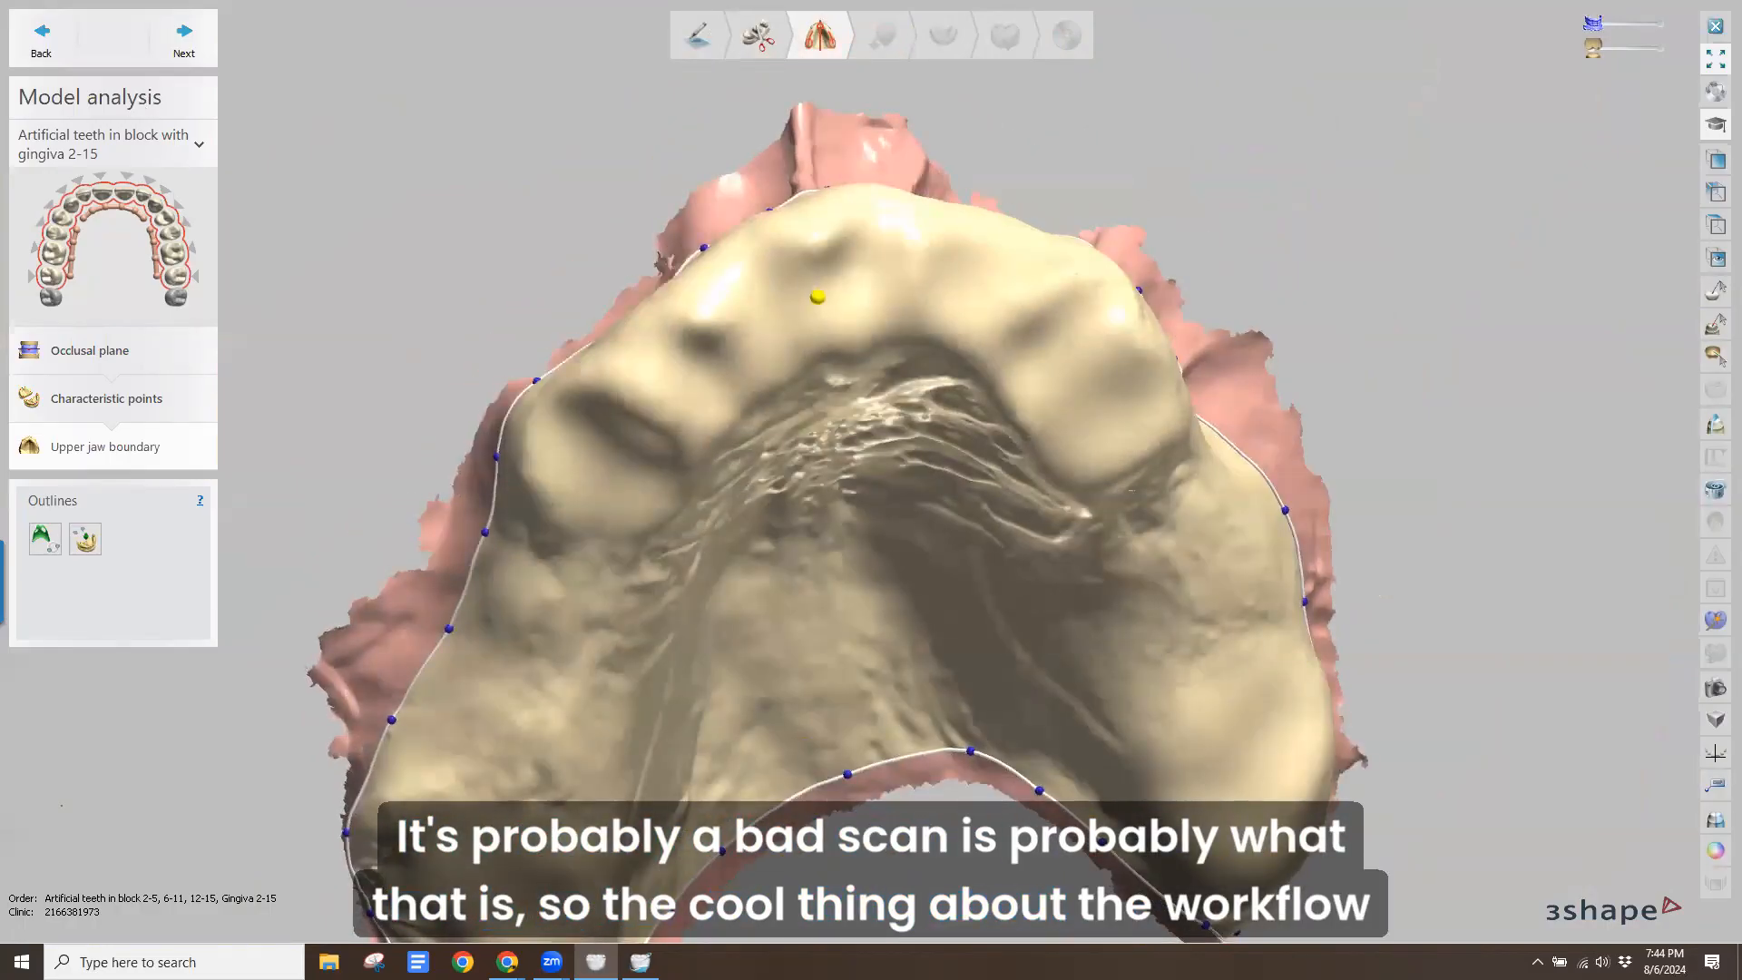
# Advance through surveying and blocking out to the initial tooth setup, and show the extracted teeth fully opaque
pyautogui.click(184, 38)
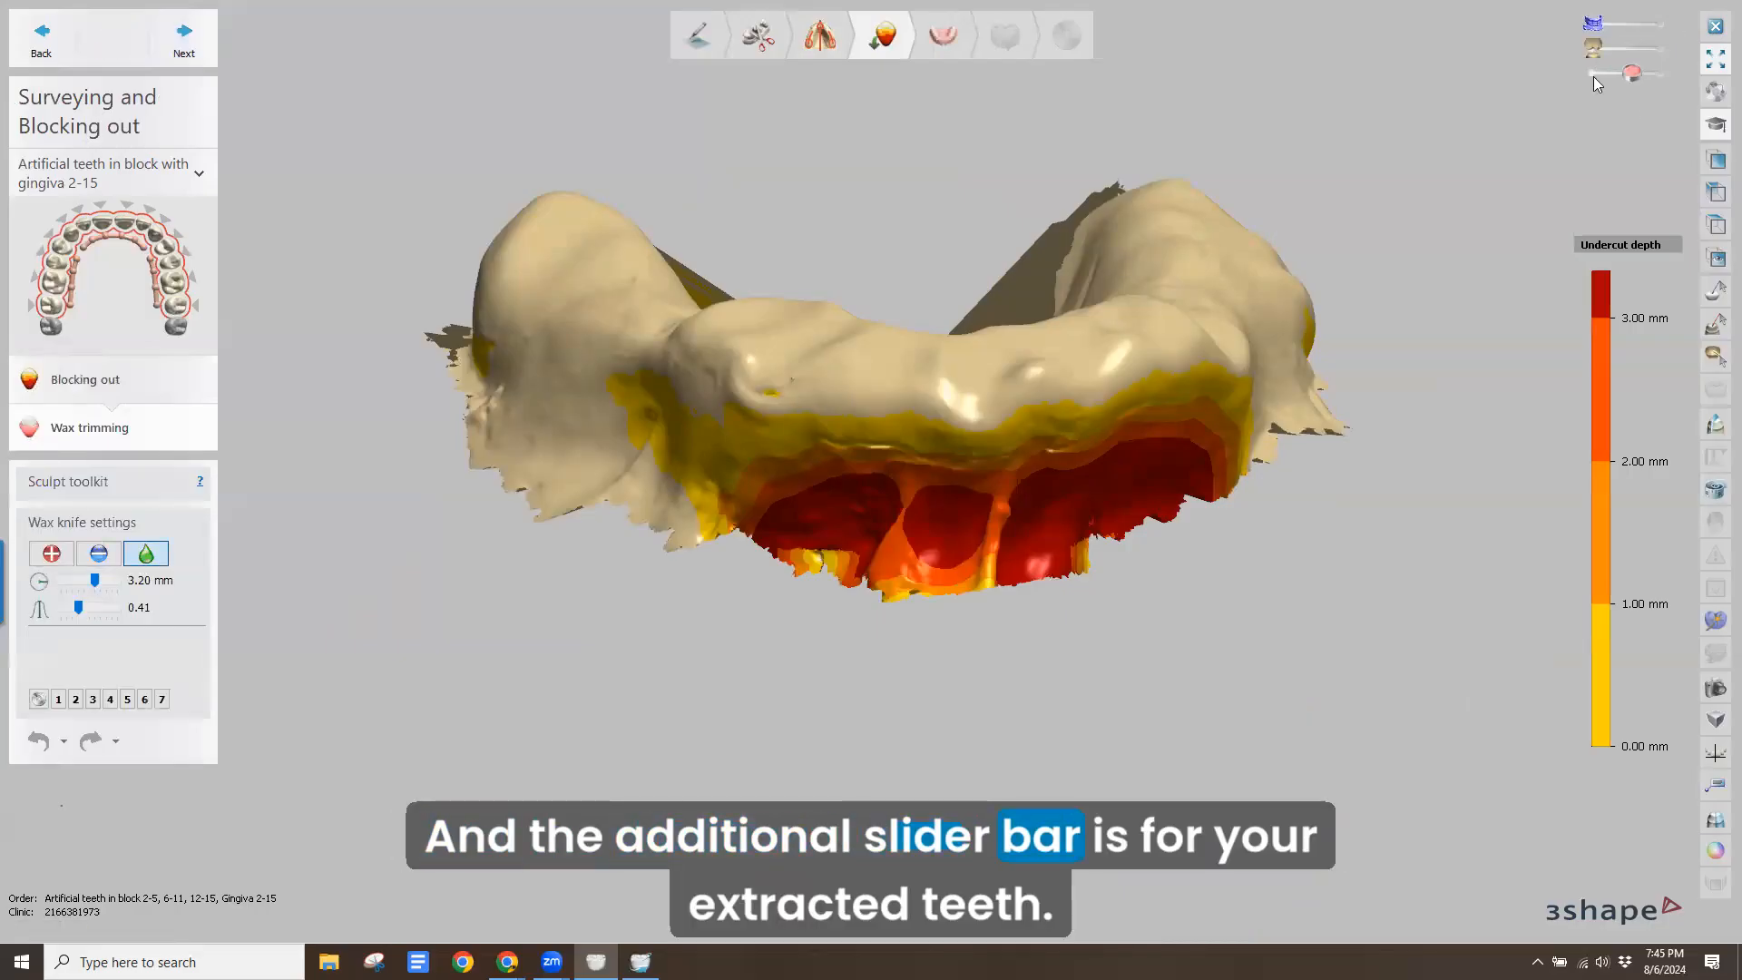
pyautogui.click(185, 41)
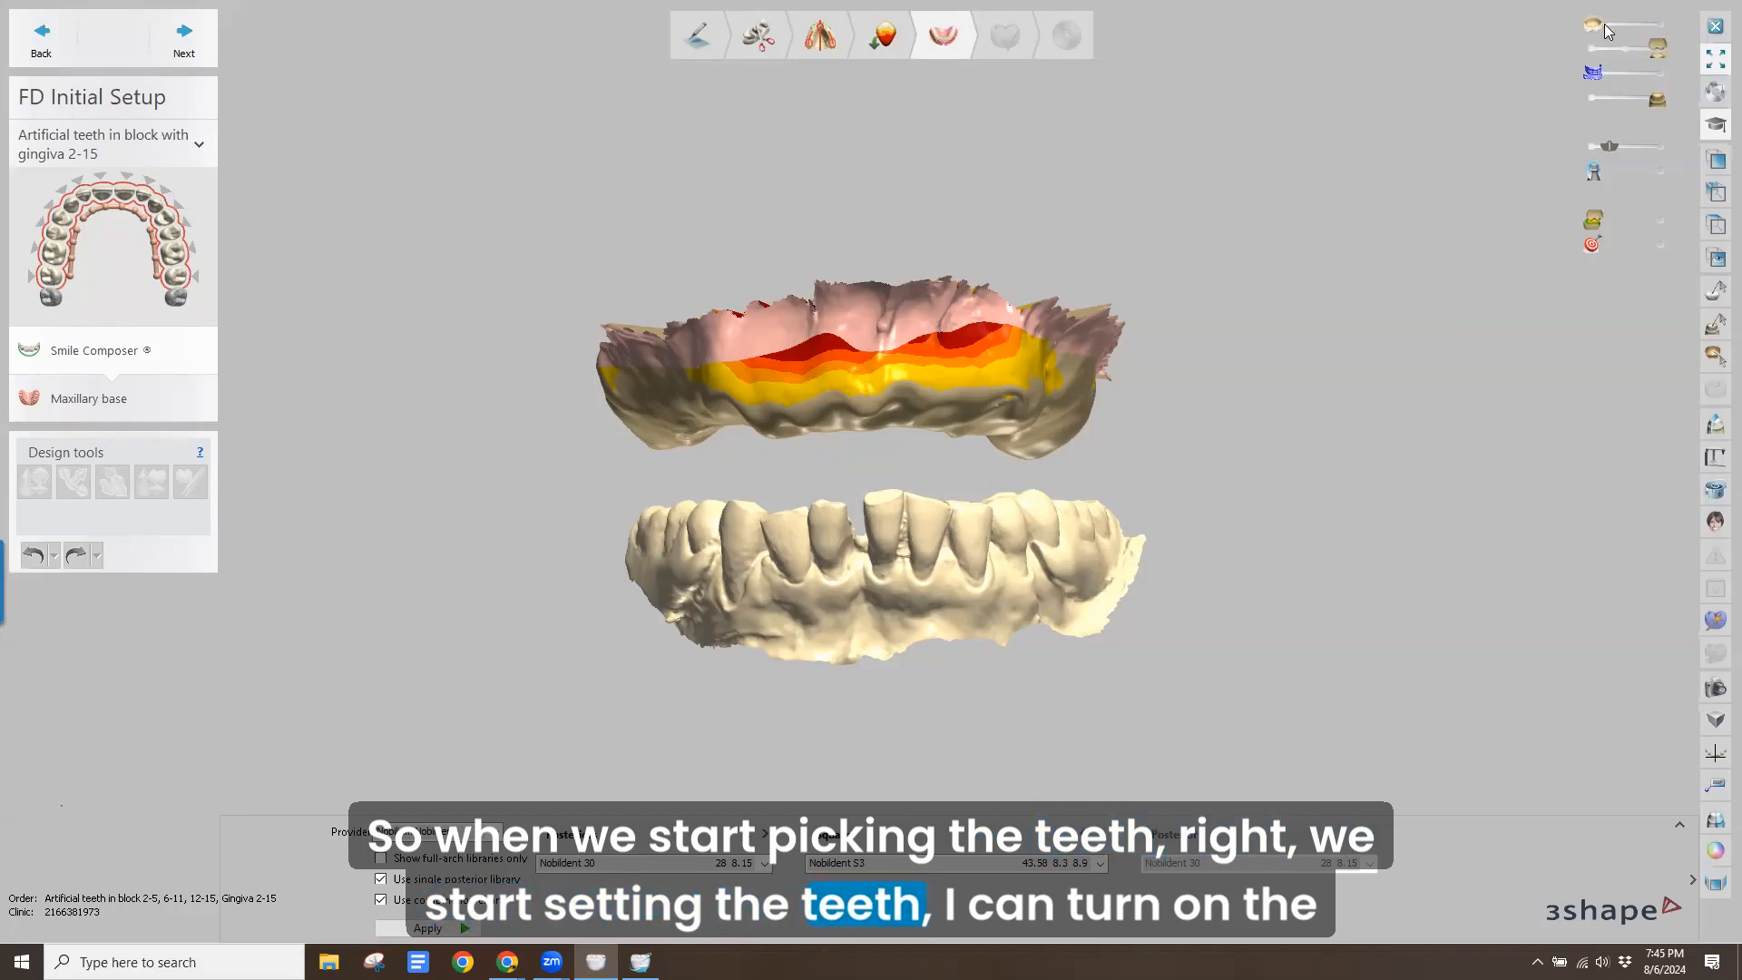
pyautogui.moveTo(1599, 26); pyautogui.dragTo(1658, 26)
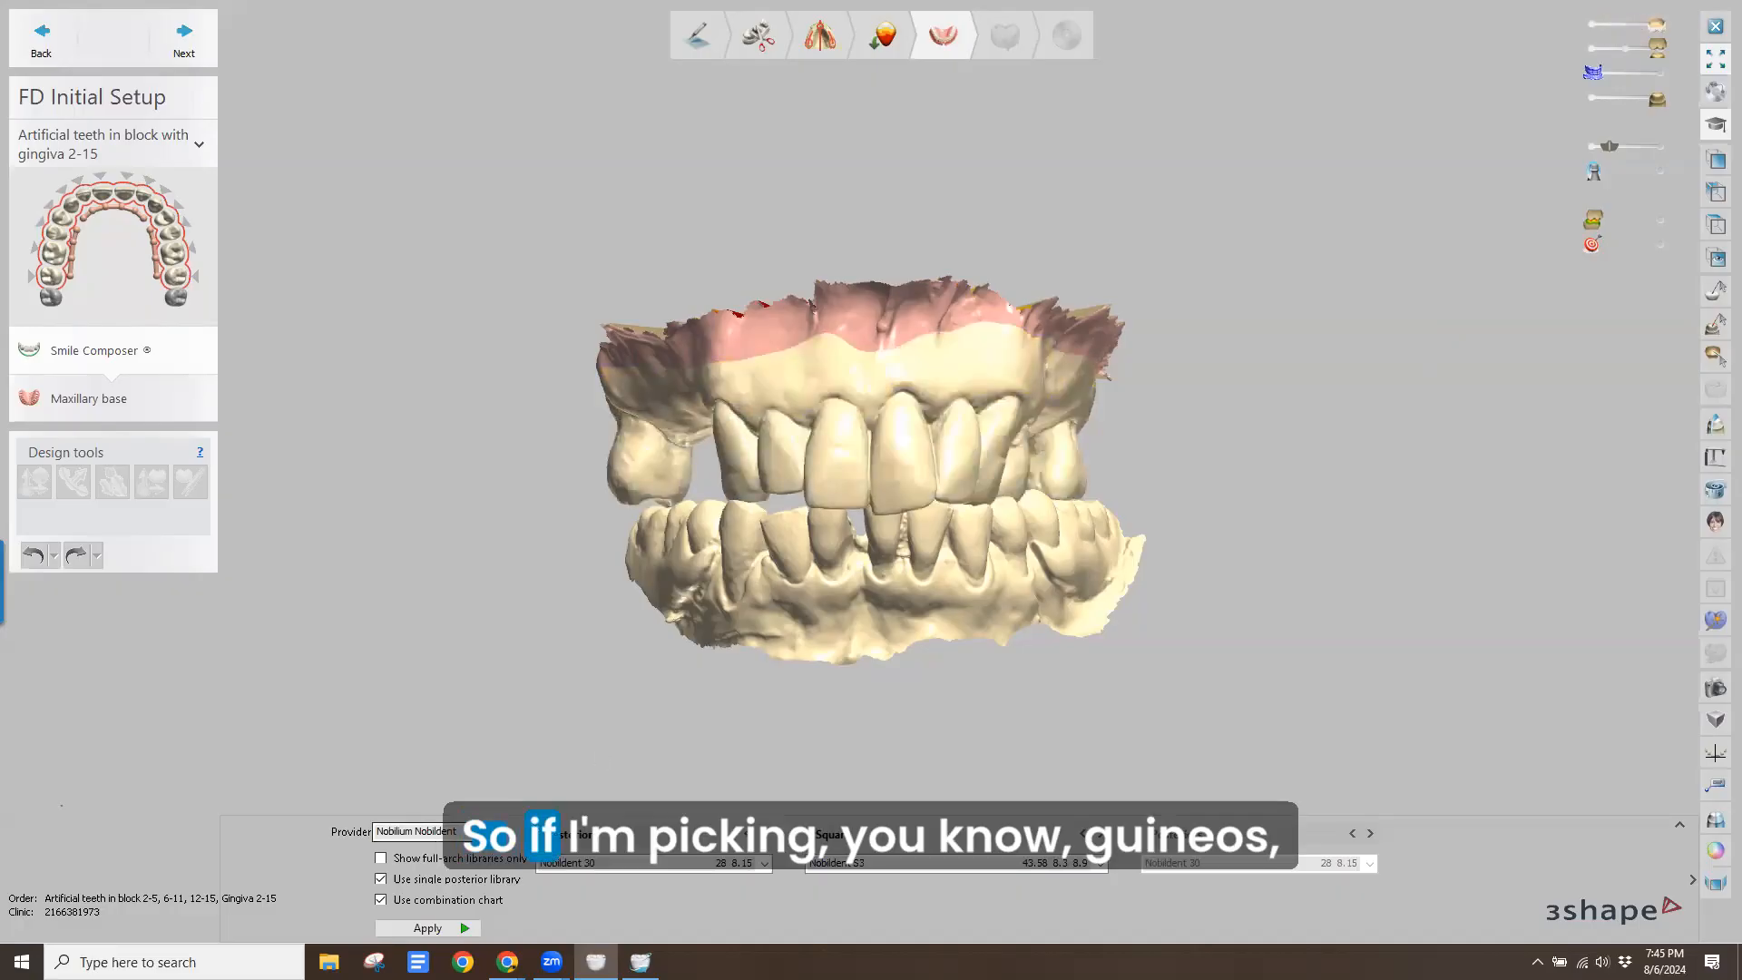
# Set the tooth library provider to DS Digital Genios and load its O10 Balanced full-arch teeth 3S-G-O10-U15-32G
pyautogui.click(490, 831)
pyautogui.scroll(-5, 453, 898)
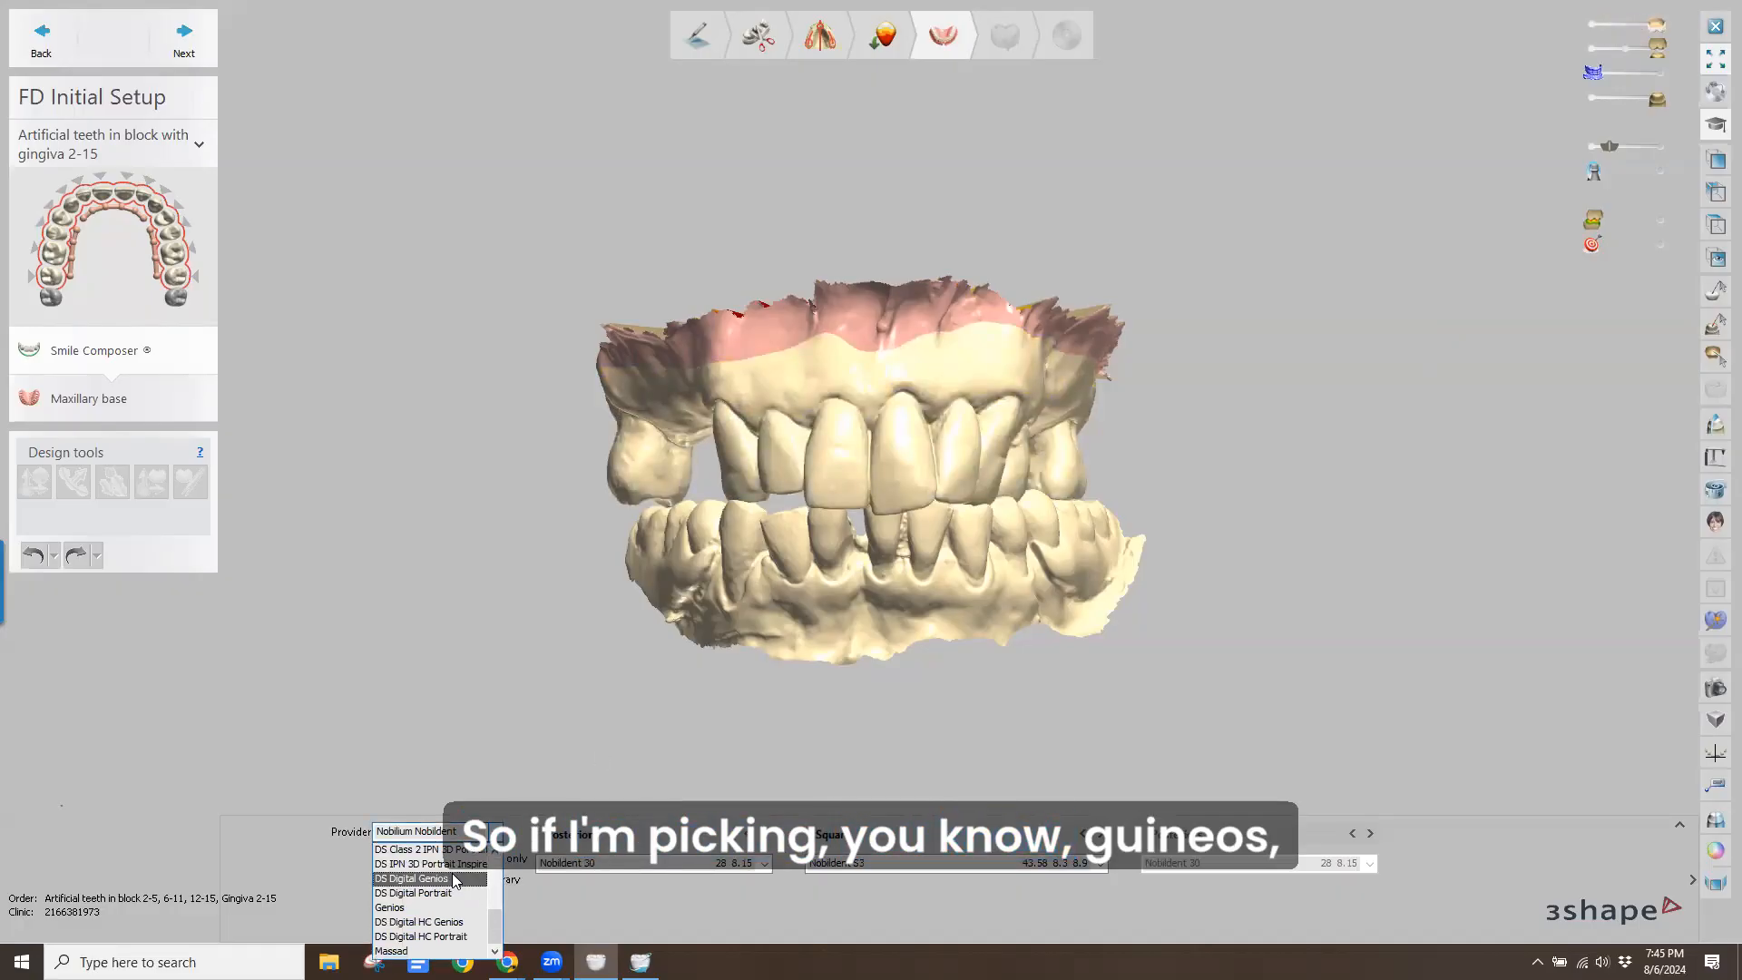
pyautogui.click(426, 878)
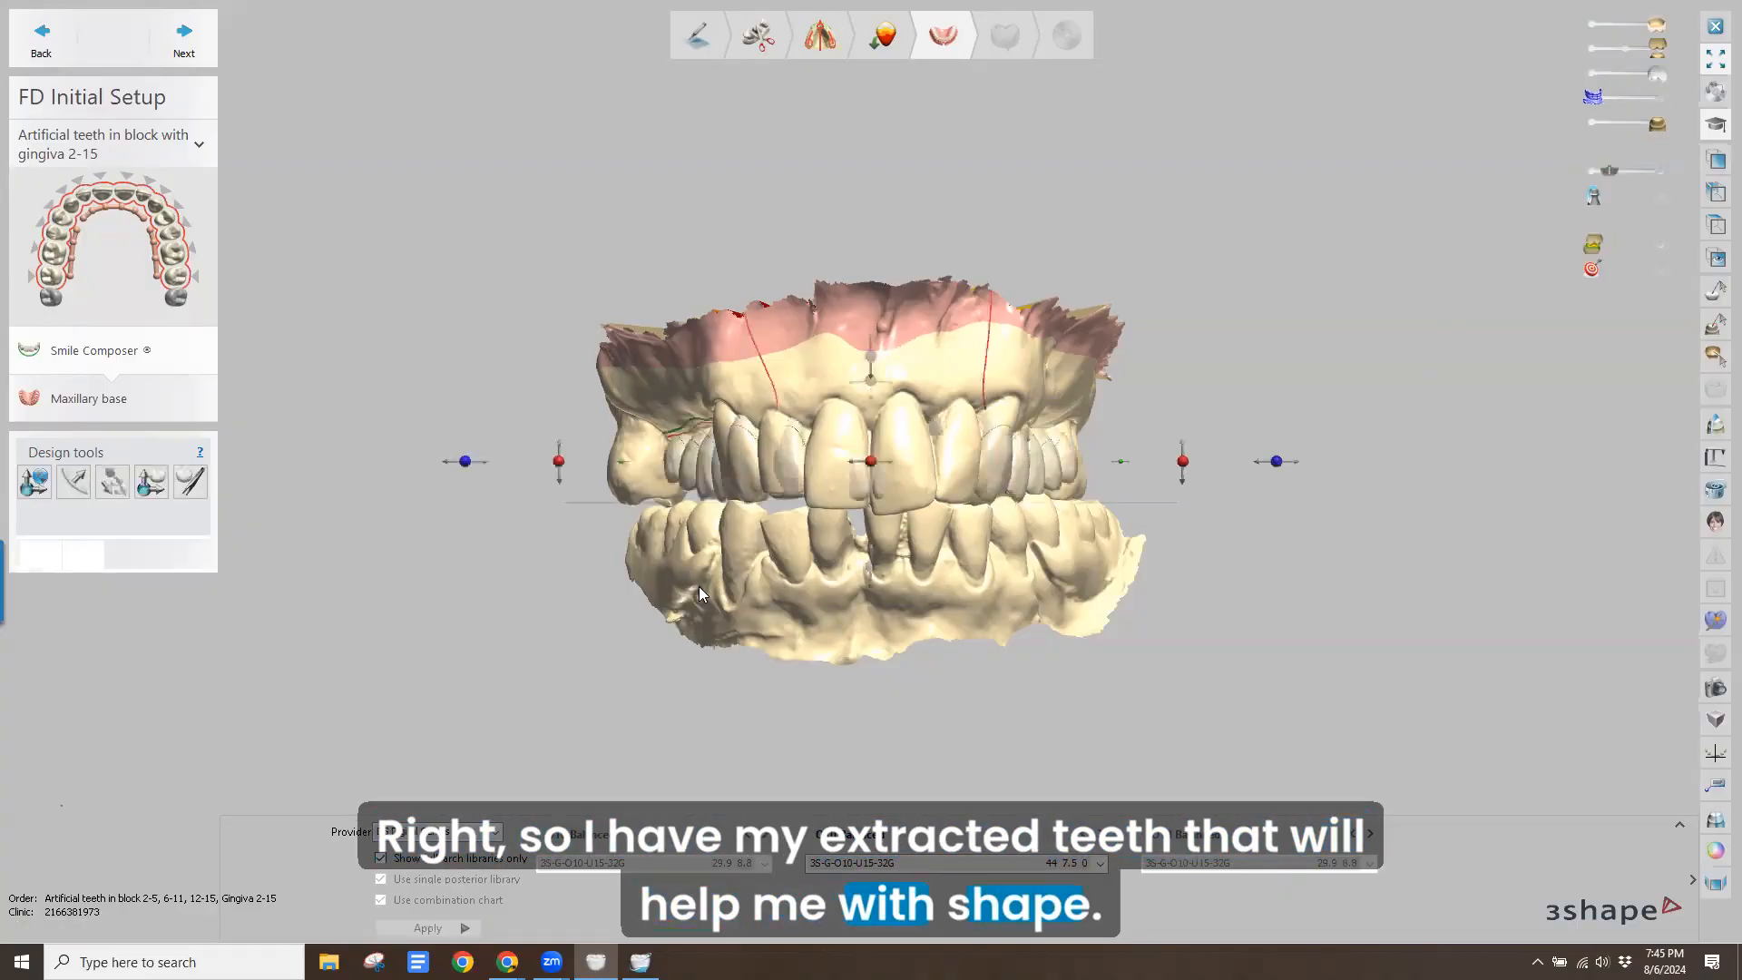
# Adjust the upper arch setup slightly with its blue side control point and compare it with the extracted teeth from several angles
pyautogui.moveTo(833, 626); pyautogui.dragTo(692, 626, button='right')
pyautogui.moveTo(494, 457); pyautogui.dragTo(477, 460)
pyautogui.moveTo(509, 534); pyautogui.dragTo(592, 569, button='right')
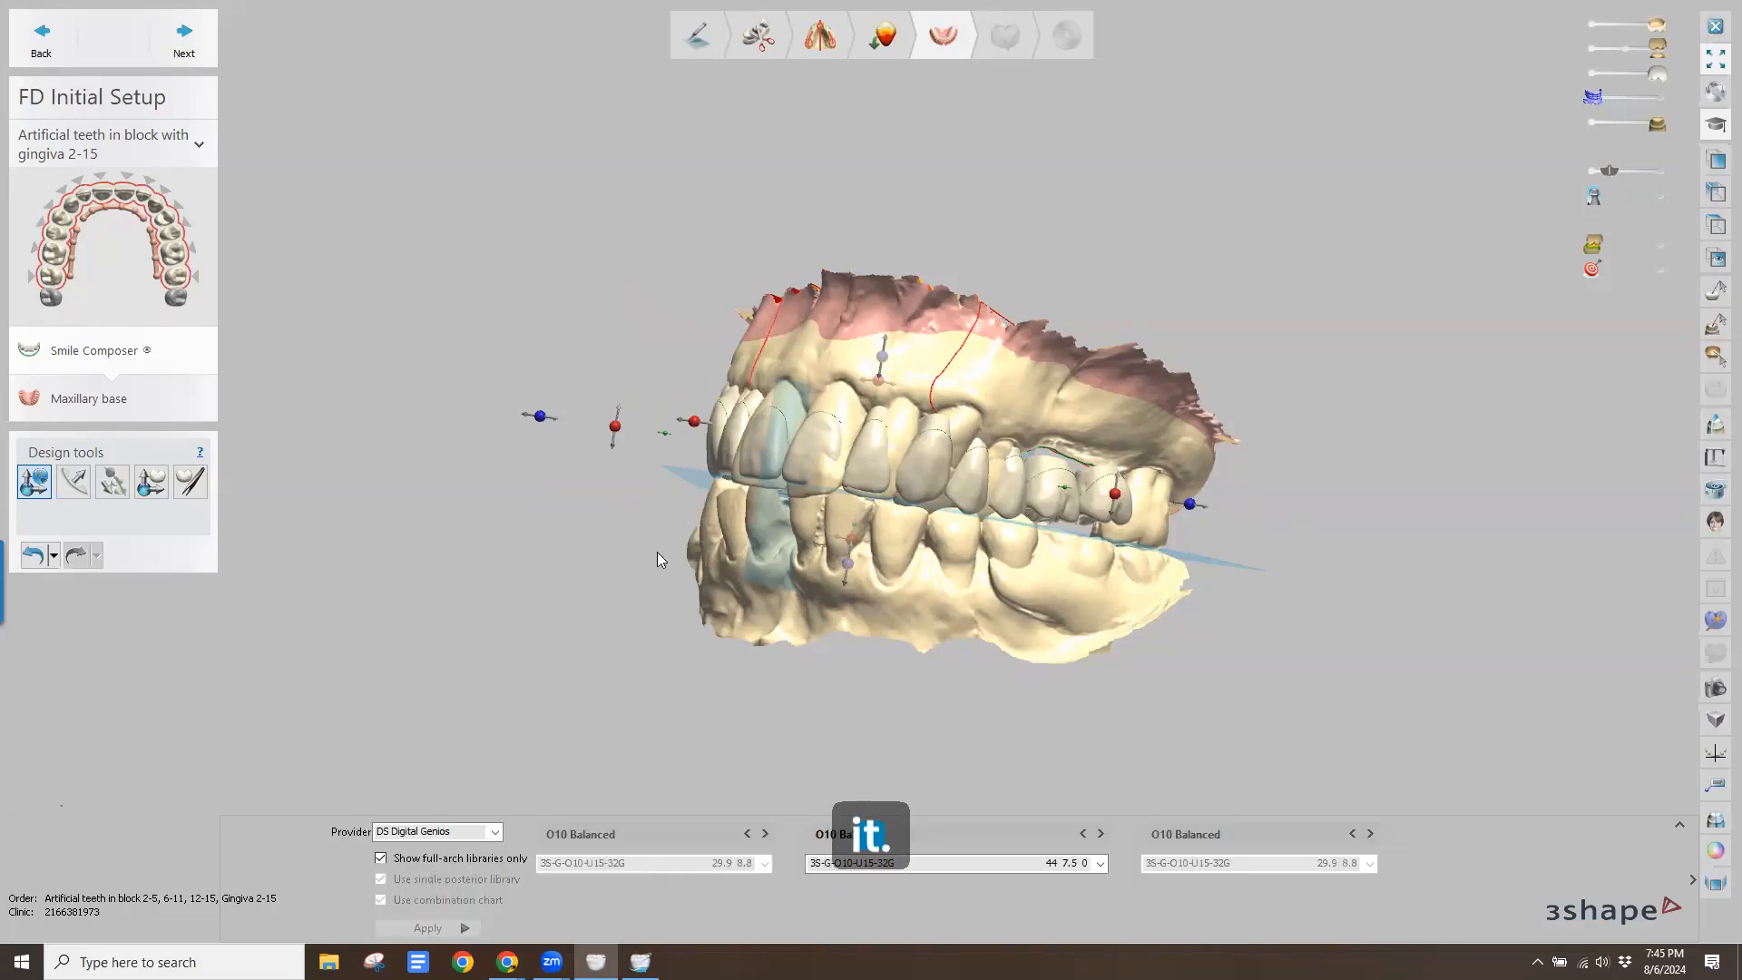
pyautogui.moveTo(657, 554); pyautogui.dragTo(871, 631, button='right')
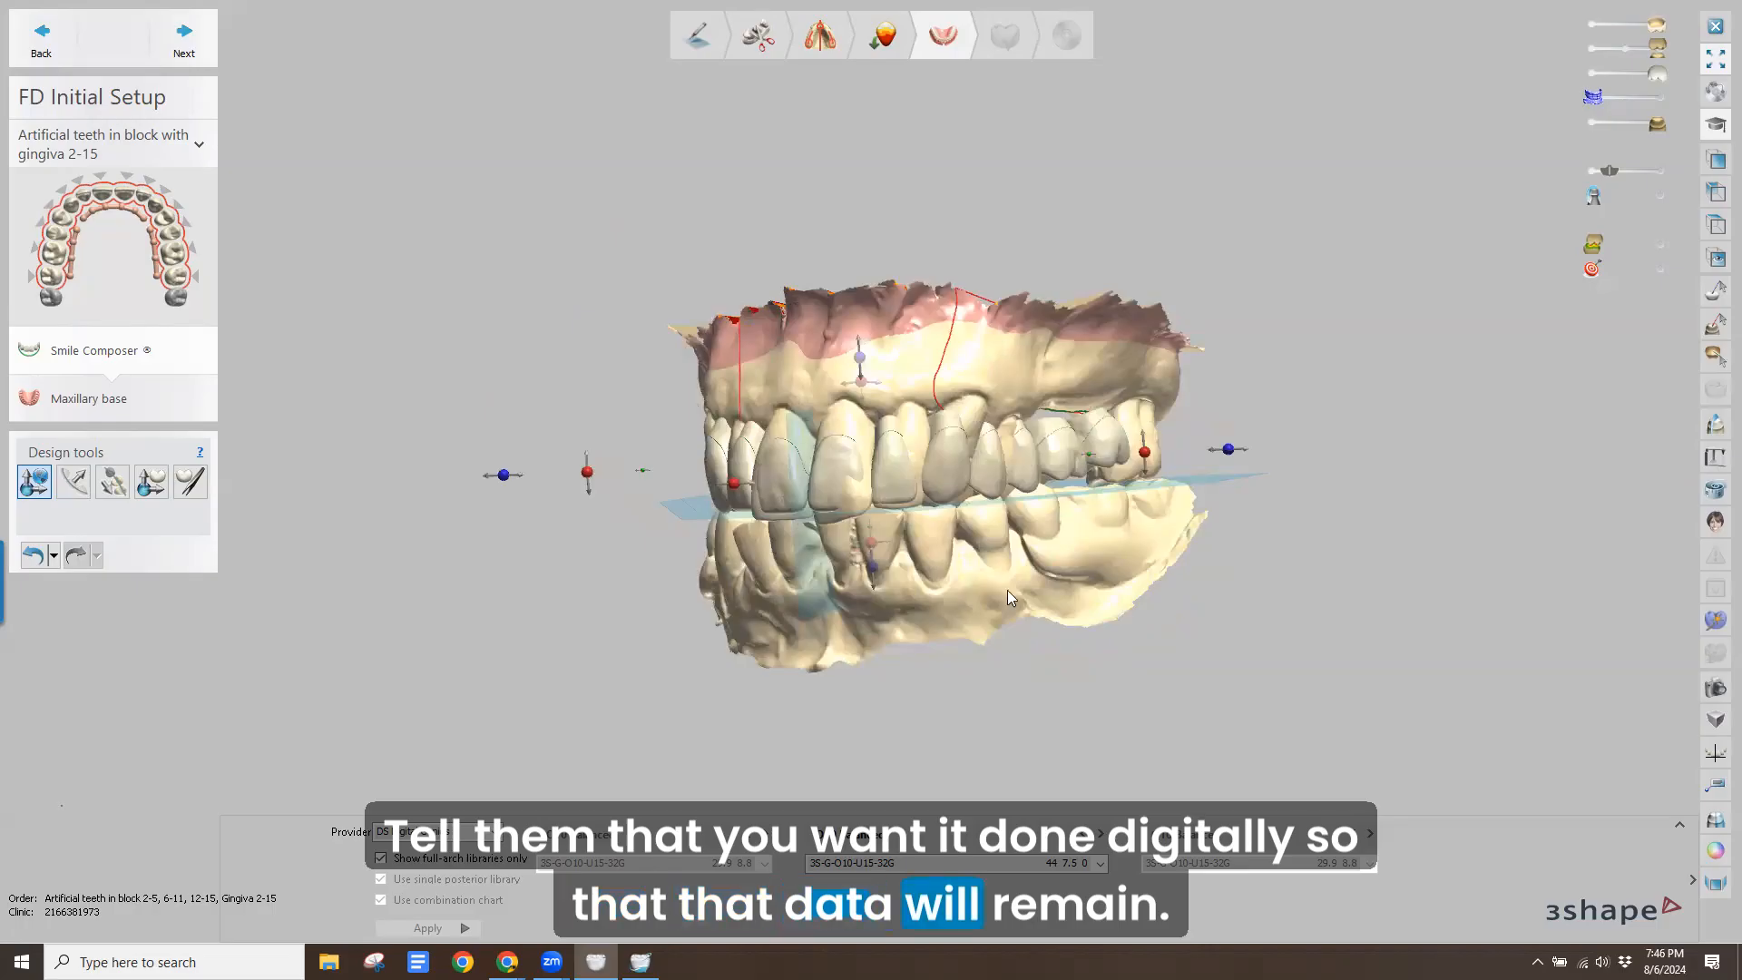
pyautogui.moveTo(1008, 589); pyautogui.dragTo(562, 624, button='right')
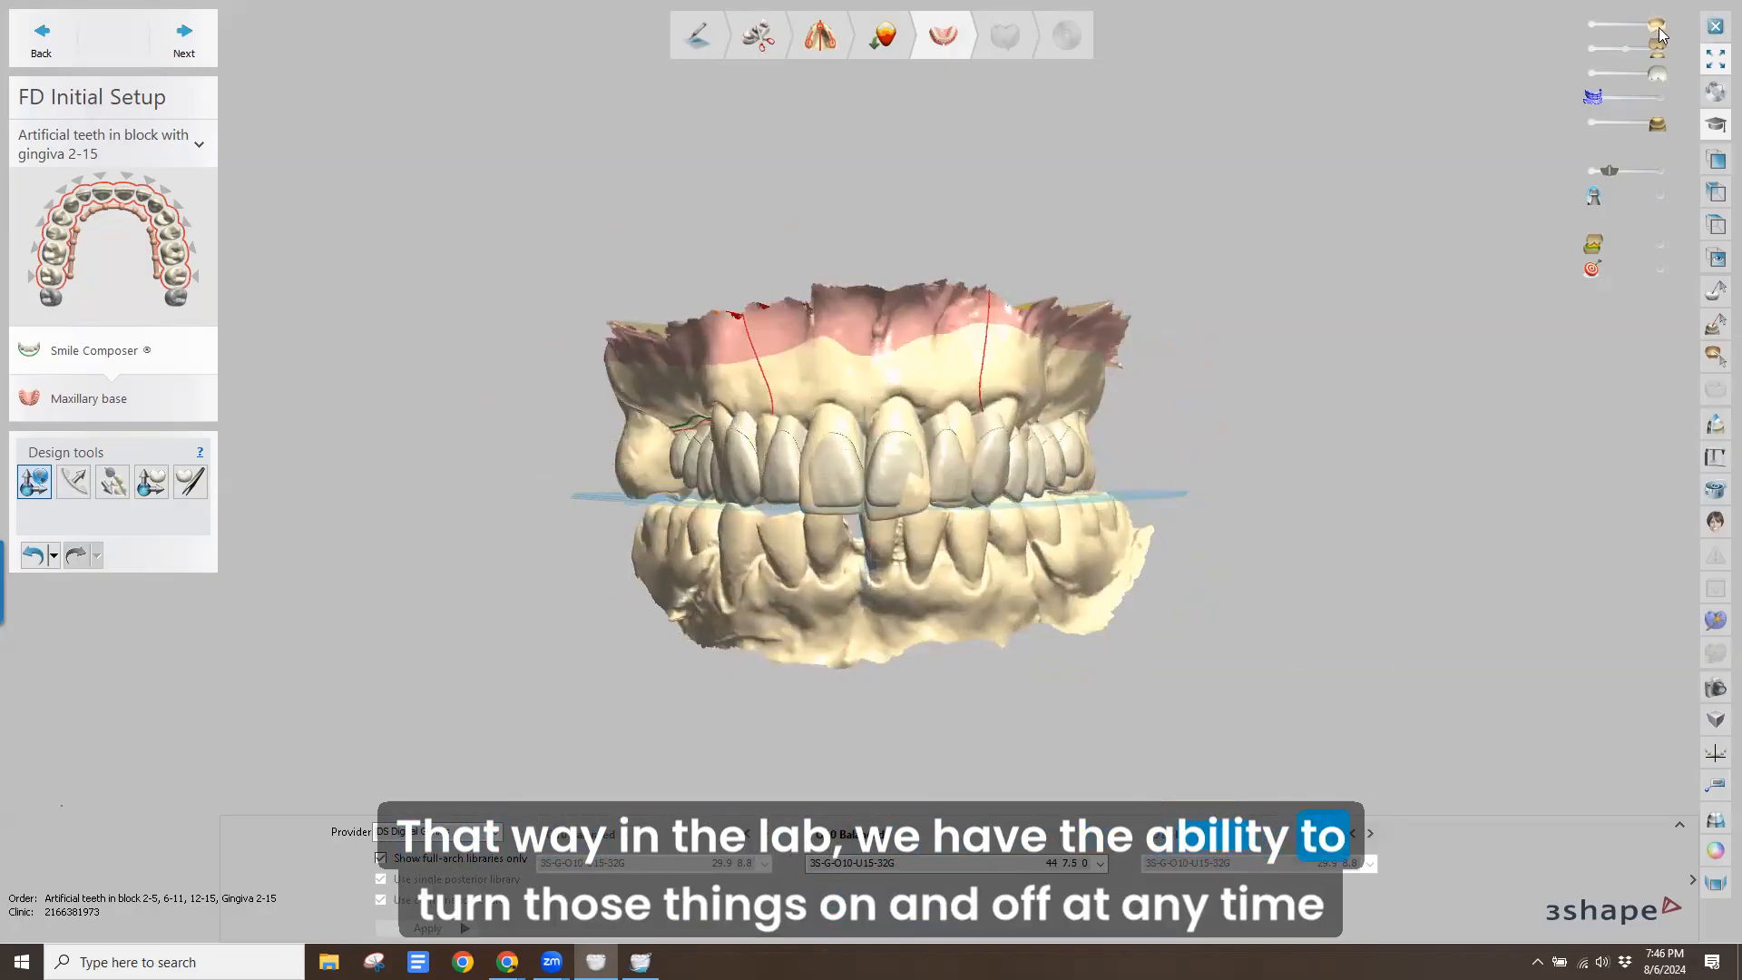
# Make the upper jaw scan slightly translucent and examine the tooth setup's occlusal plane, midline and tooth size from the front and sides
pyautogui.moveTo(1658, 35); pyautogui.dragTo(1692, 2)
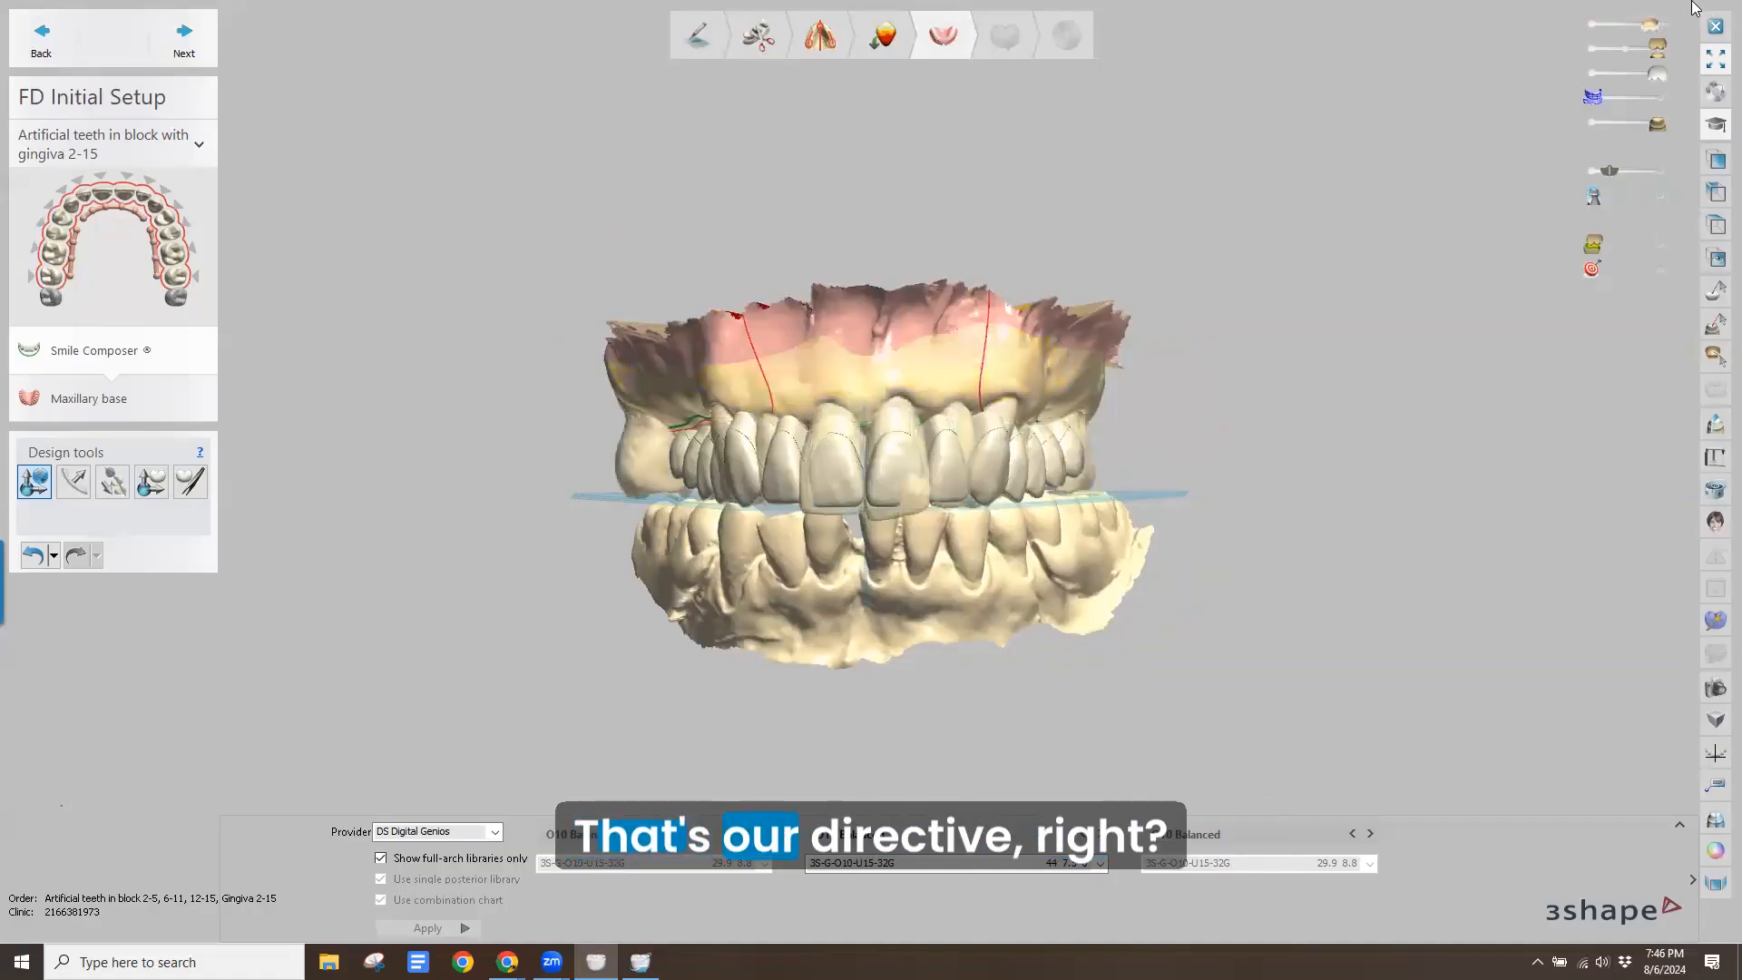
pyautogui.moveTo(781, 339); pyautogui.dragTo(693, 316, button='right')
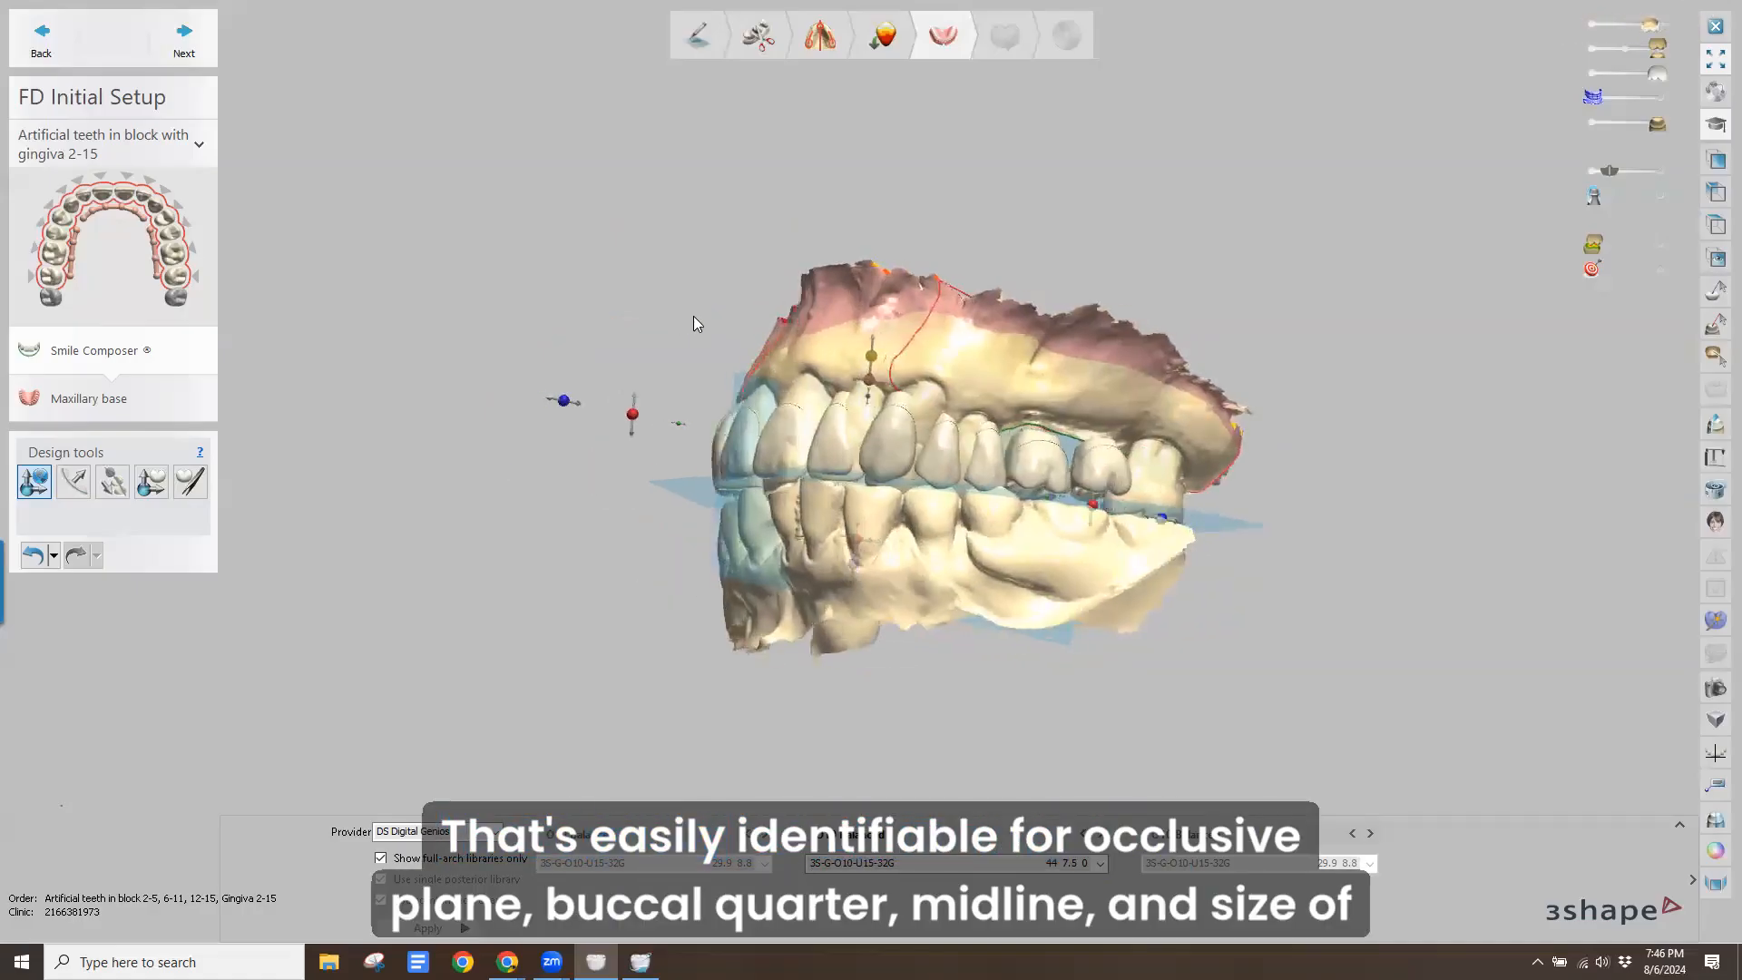
pyautogui.moveTo(843, 337); pyautogui.dragTo(888, 352, button='right')
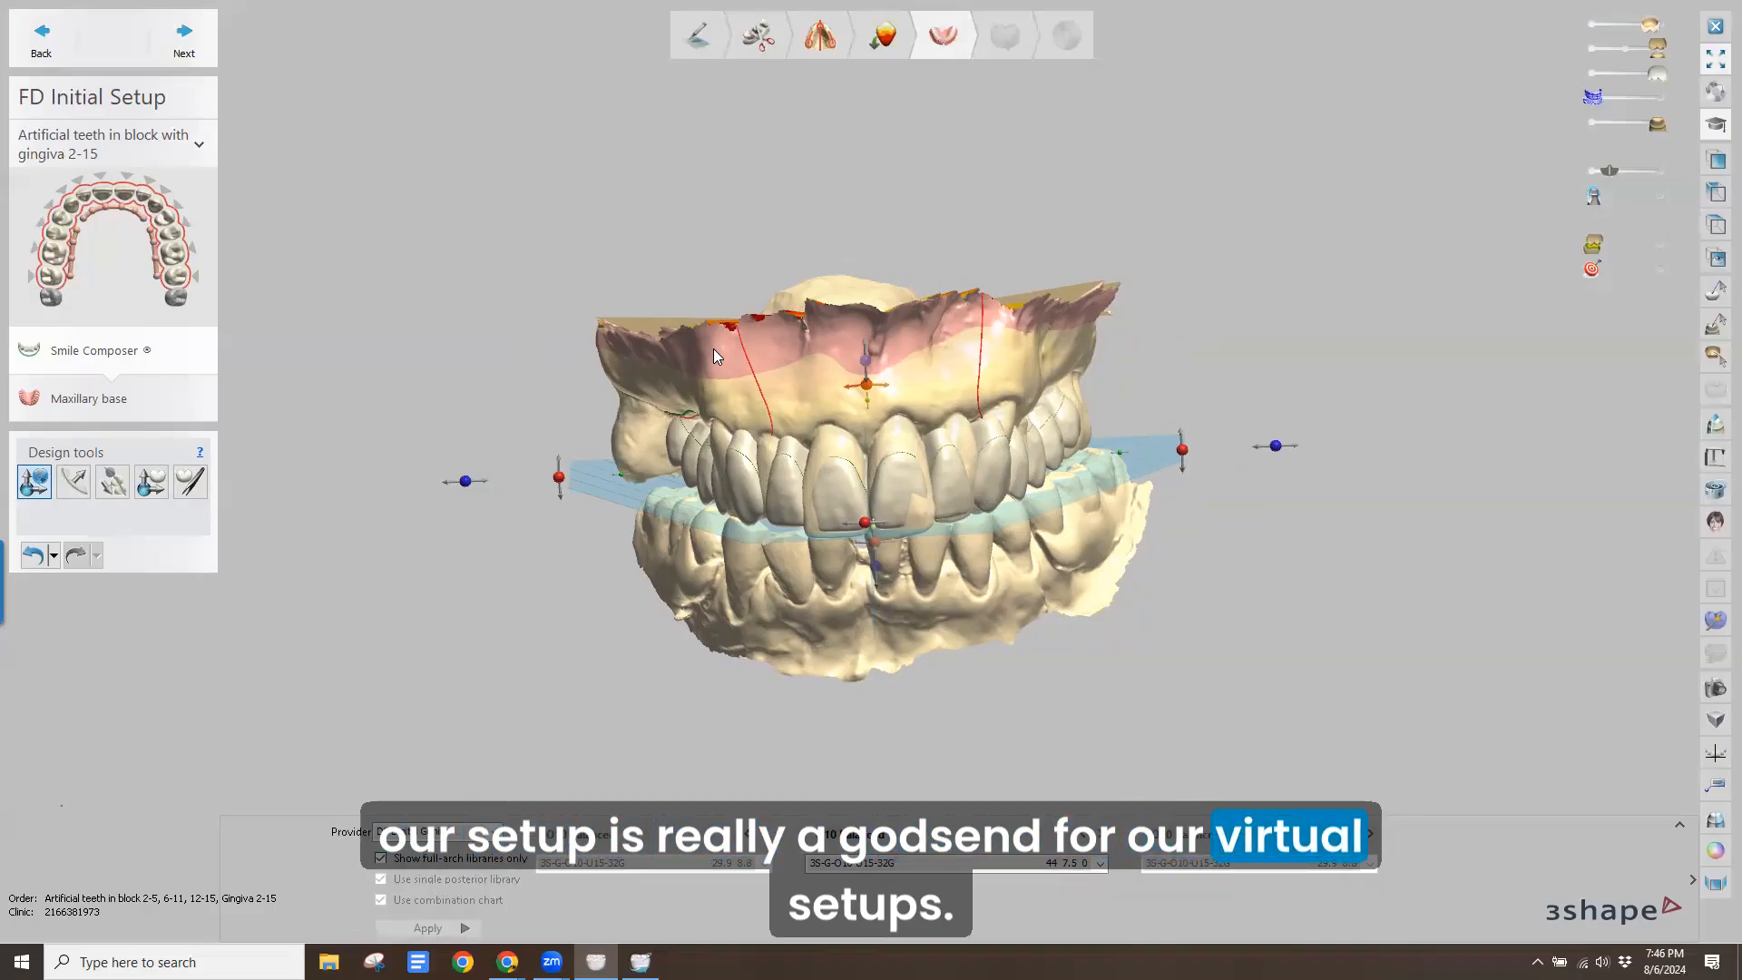
pyautogui.moveTo(551, 263); pyautogui.dragTo(490, 300, button='right')
pyautogui.moveTo(655, 360); pyautogui.dragTo(1338, 350, button='right')
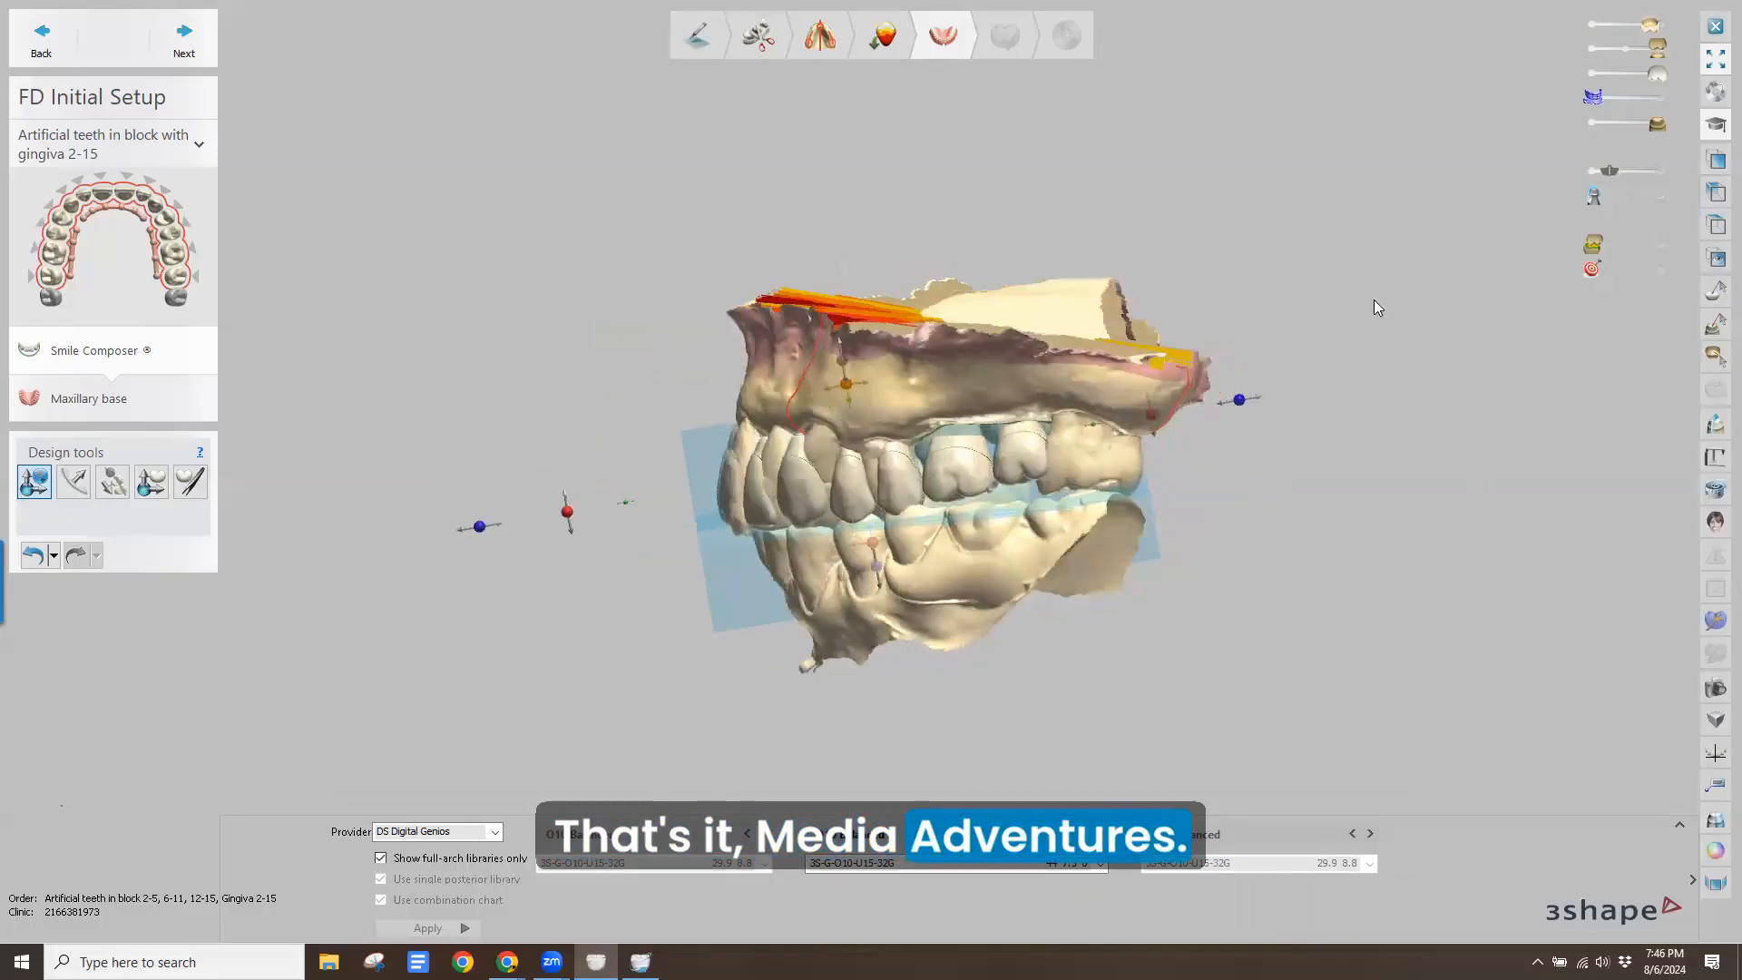
# Close the denture design and save it at the initial setup stage
pyautogui.click(1715, 26)
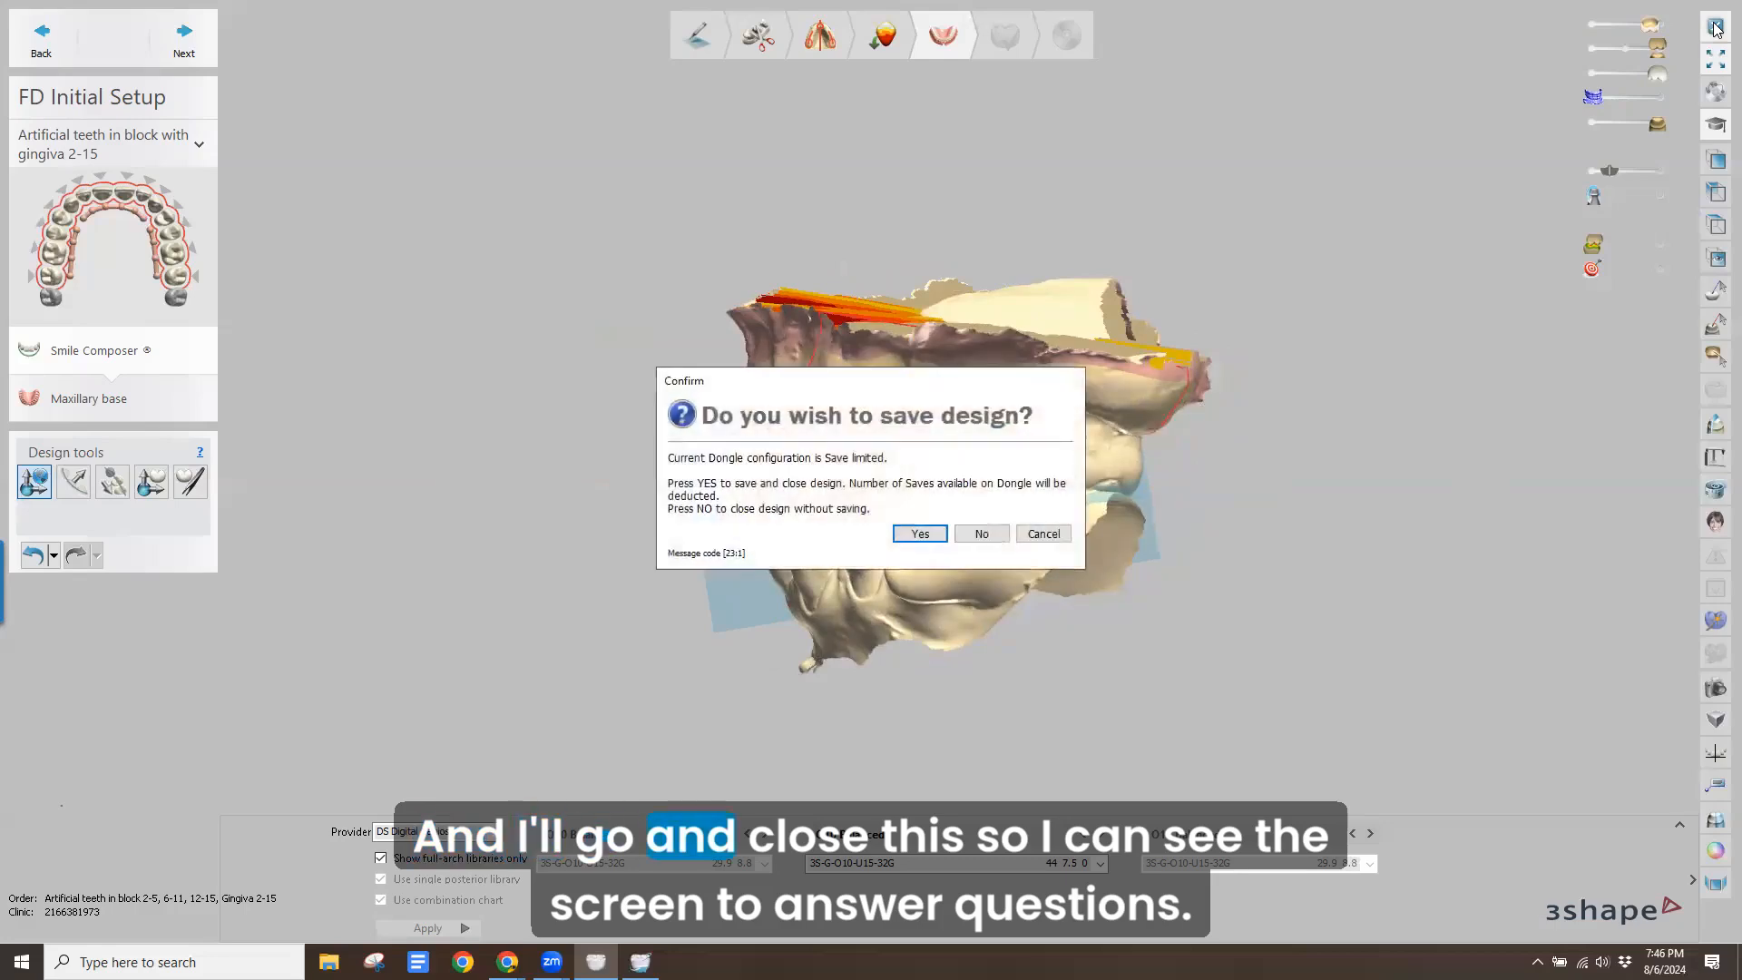
pyautogui.click(920, 533)
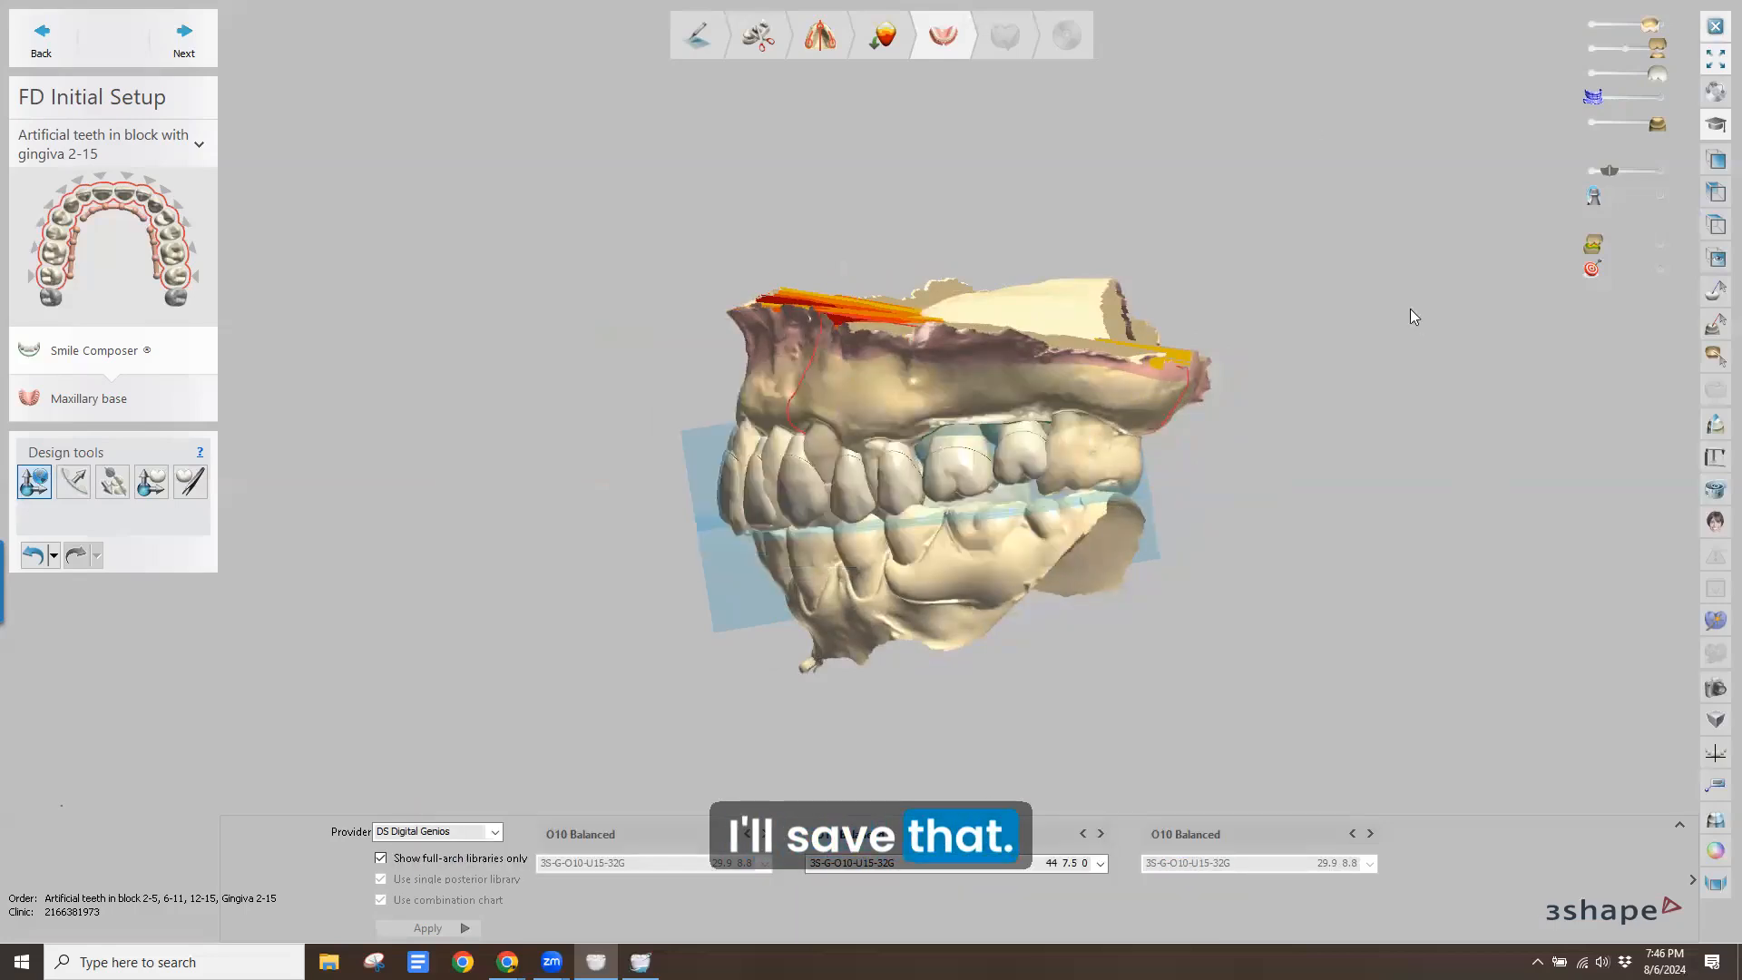